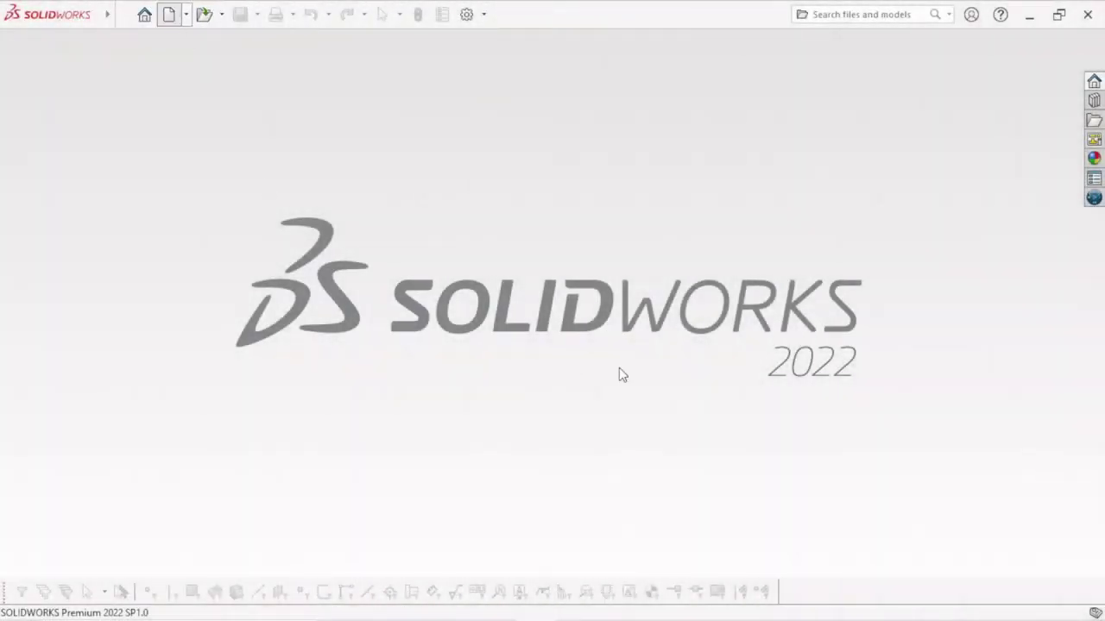
Create a new part with a Plain White background and IPS (inch, pound, second) units.
key("ctrl+n")
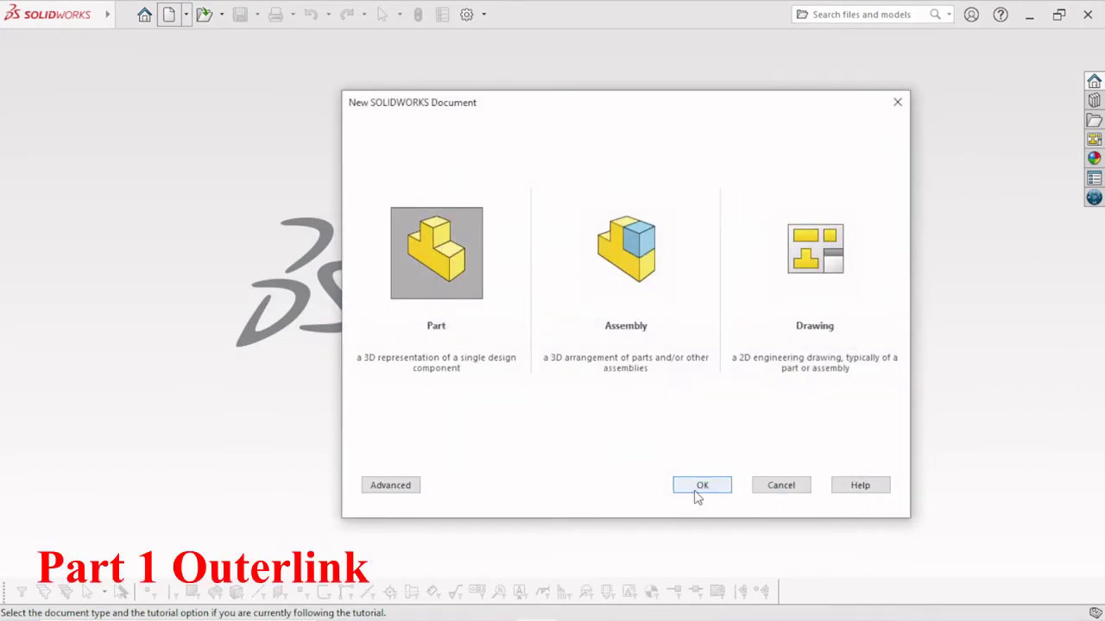
left_click(697, 492)
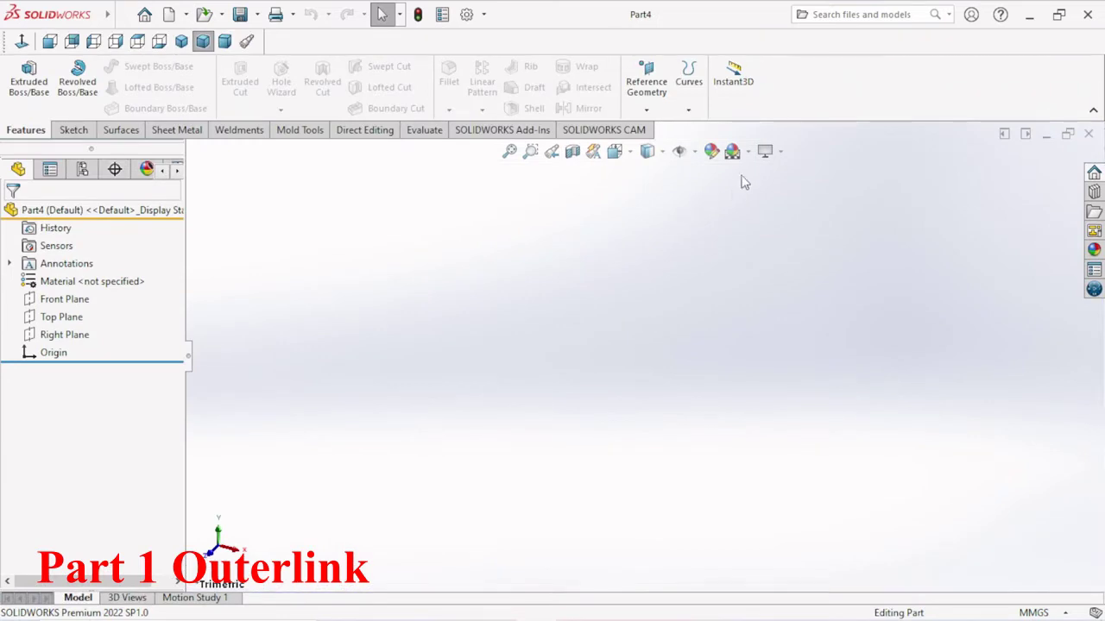
left_click(749, 152)
left_click(768, 192)
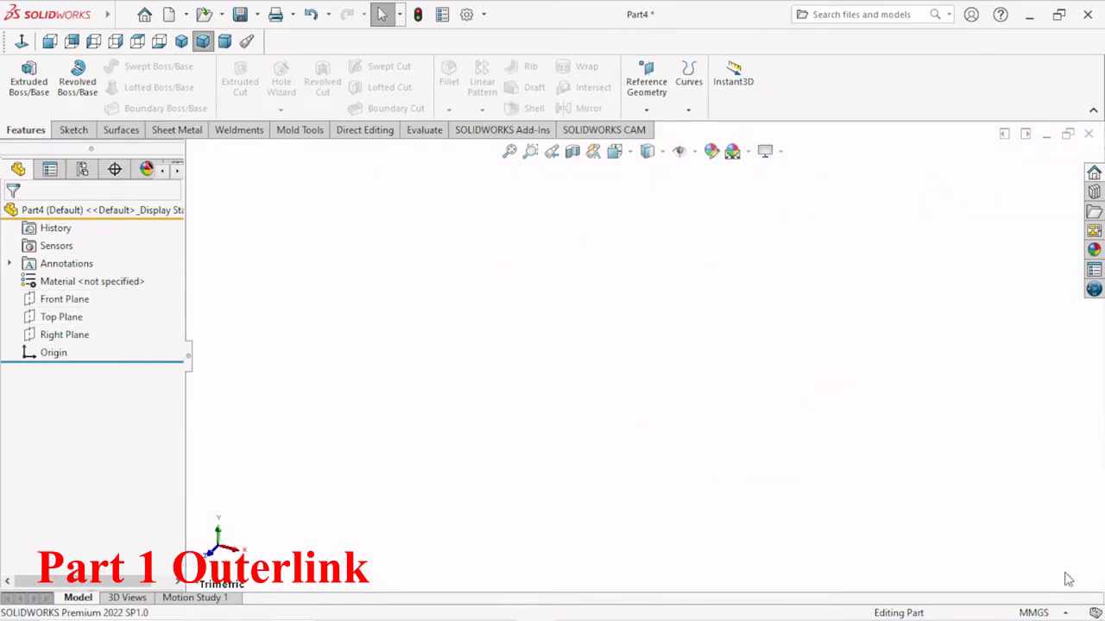
left_click(1065, 613)
left_click(958, 564)
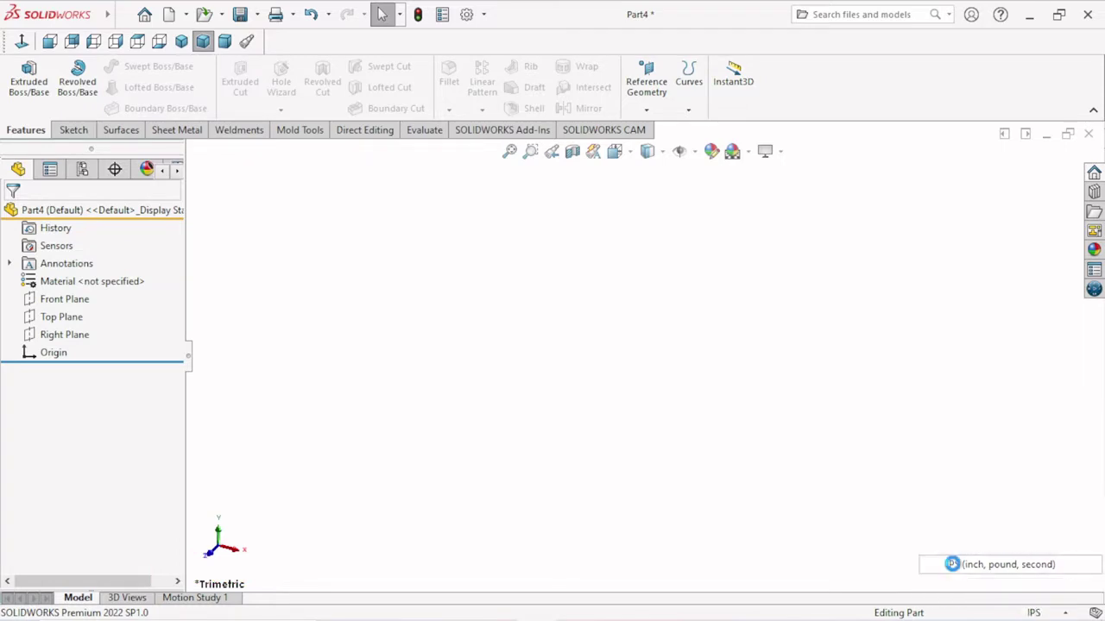
Start a sketch on the Front Plane and draw a vertical centerline through the origin.
left_click(78, 300)
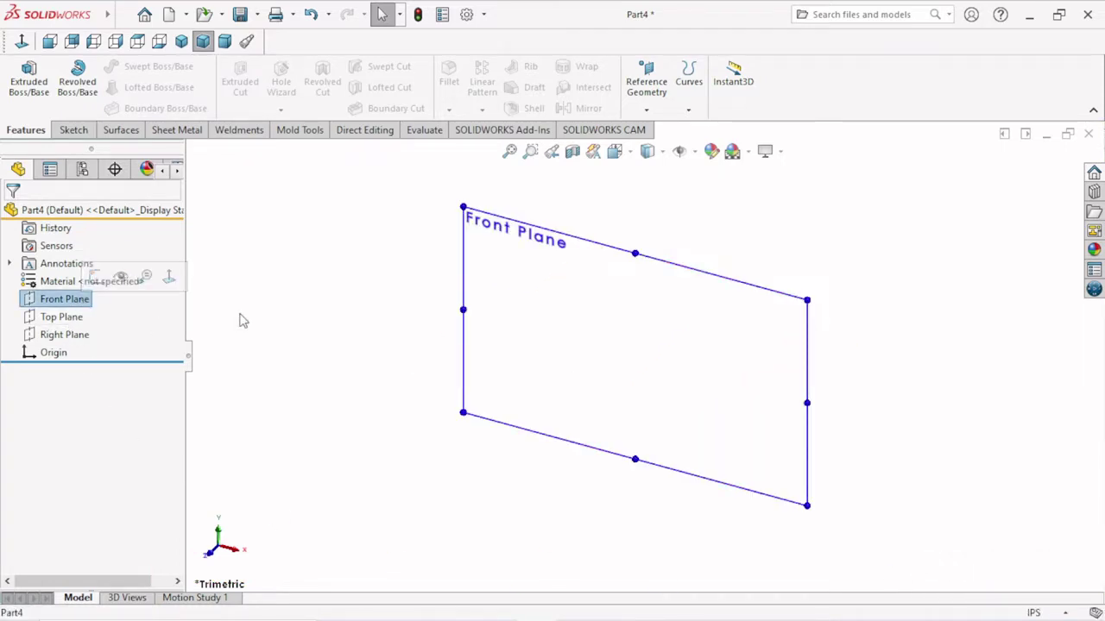
left_click(328, 316)
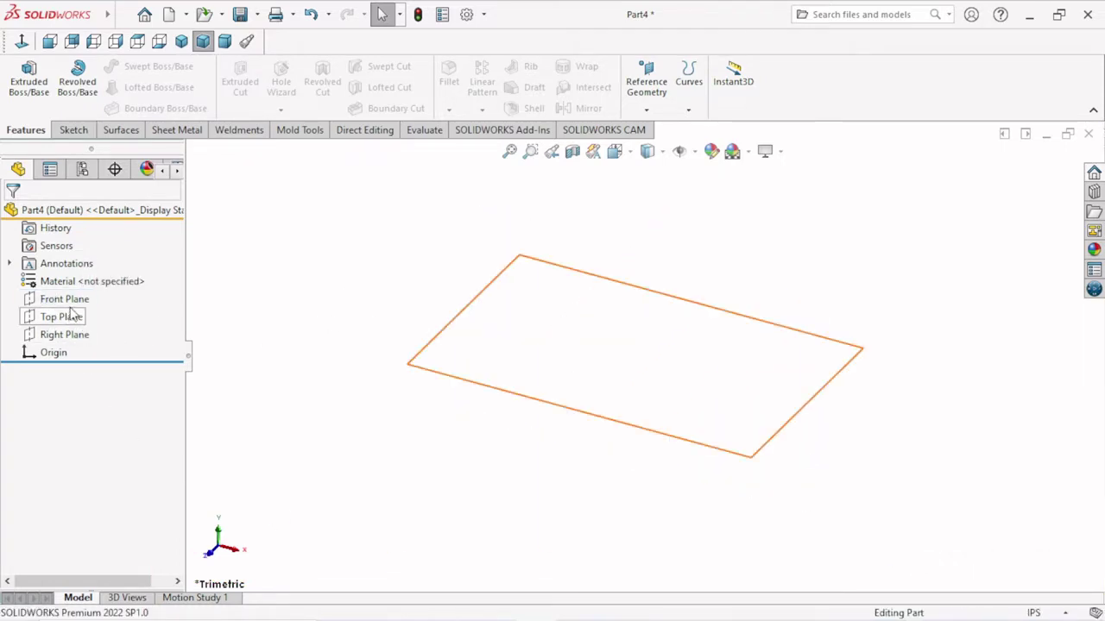
left_click(76, 304)
left_click(88, 277)
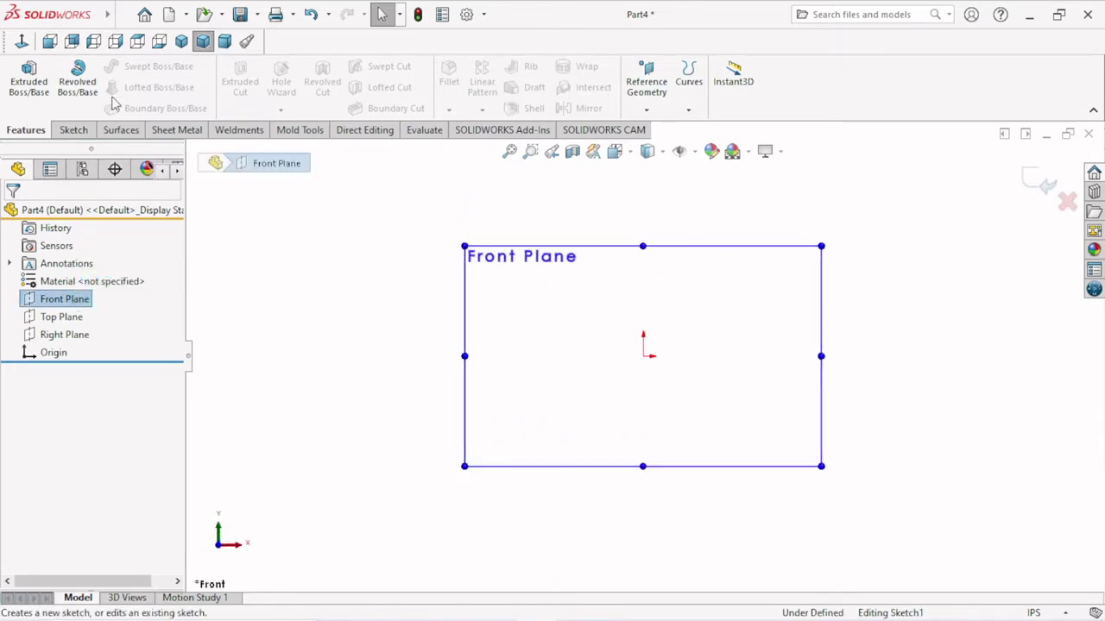
left_click(122, 68)
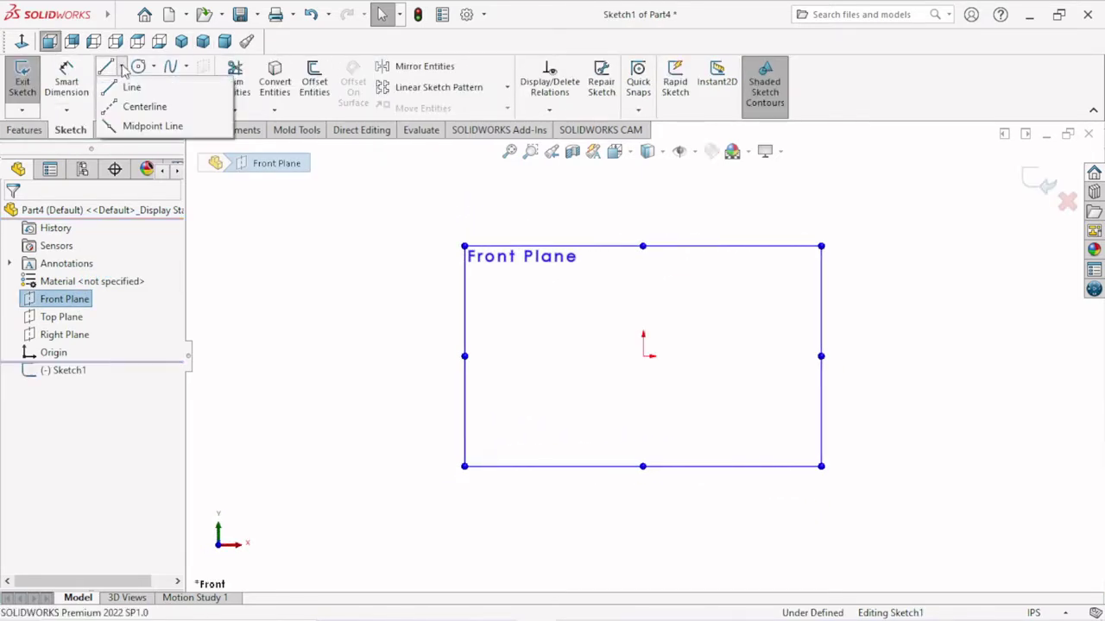
left_click(142, 106)
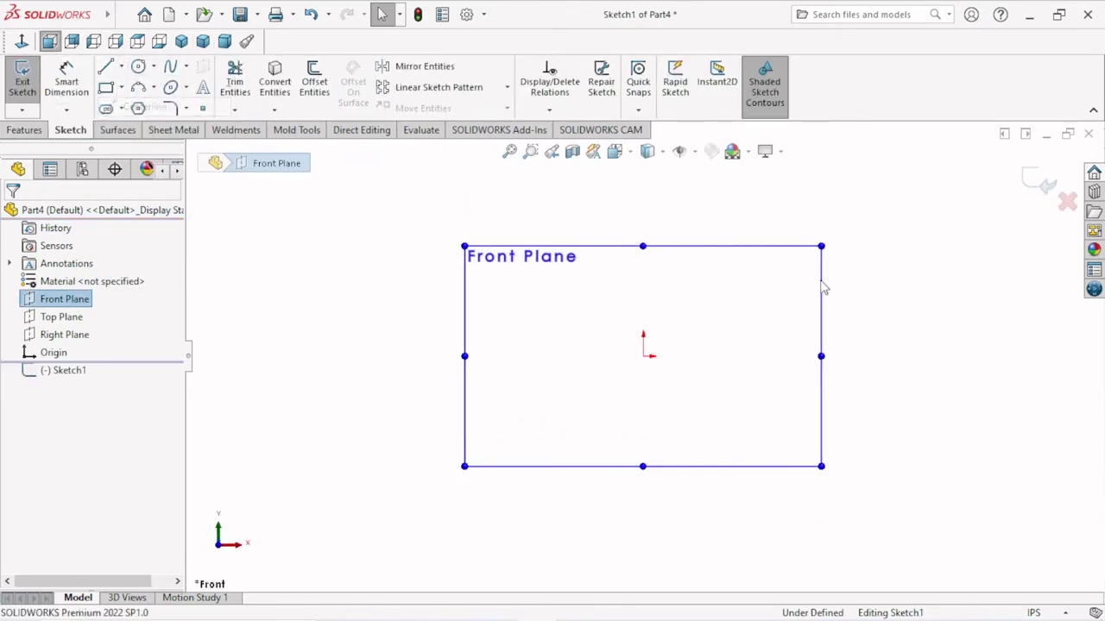
left_click(643, 266)
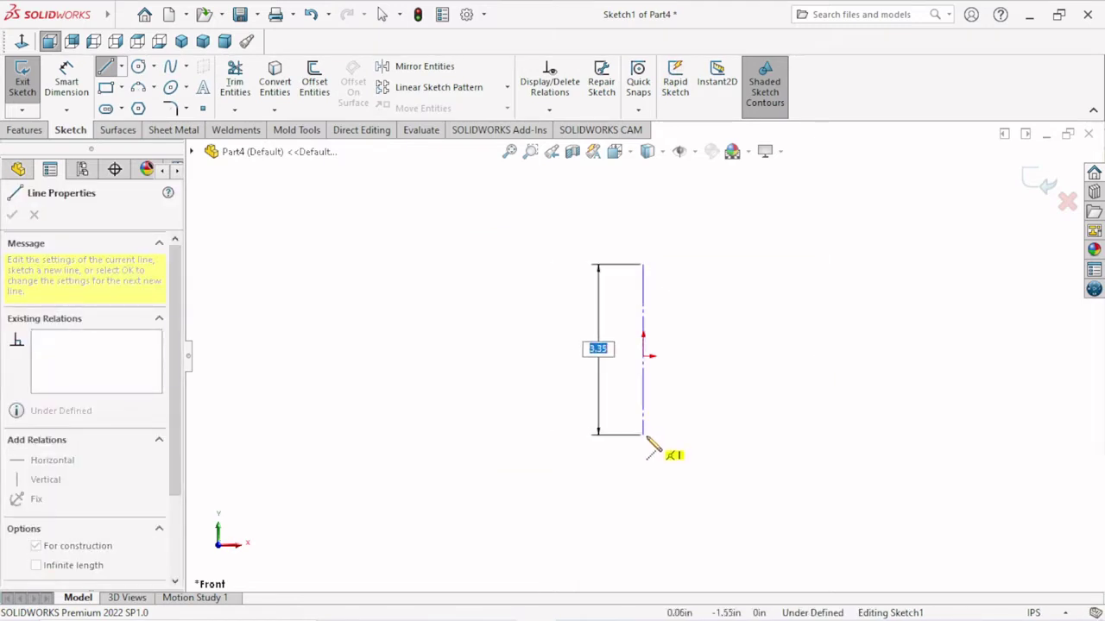
left_click(642, 436)
key("Escape")
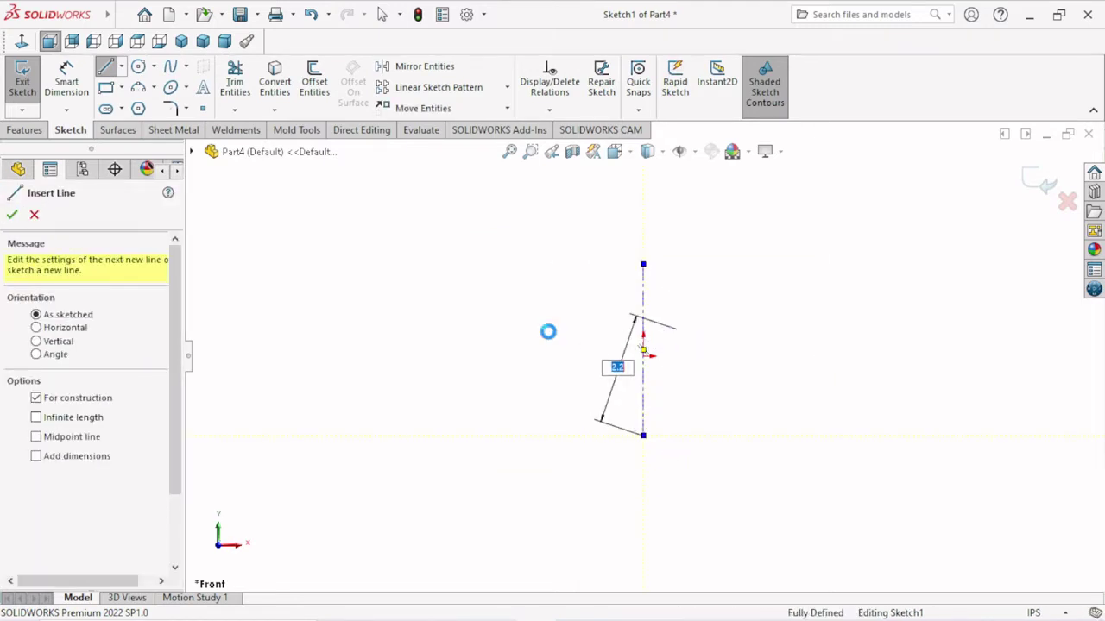
key("Escape")
Draw a horizontal centerline crossing the origin.
left_click(121, 66)
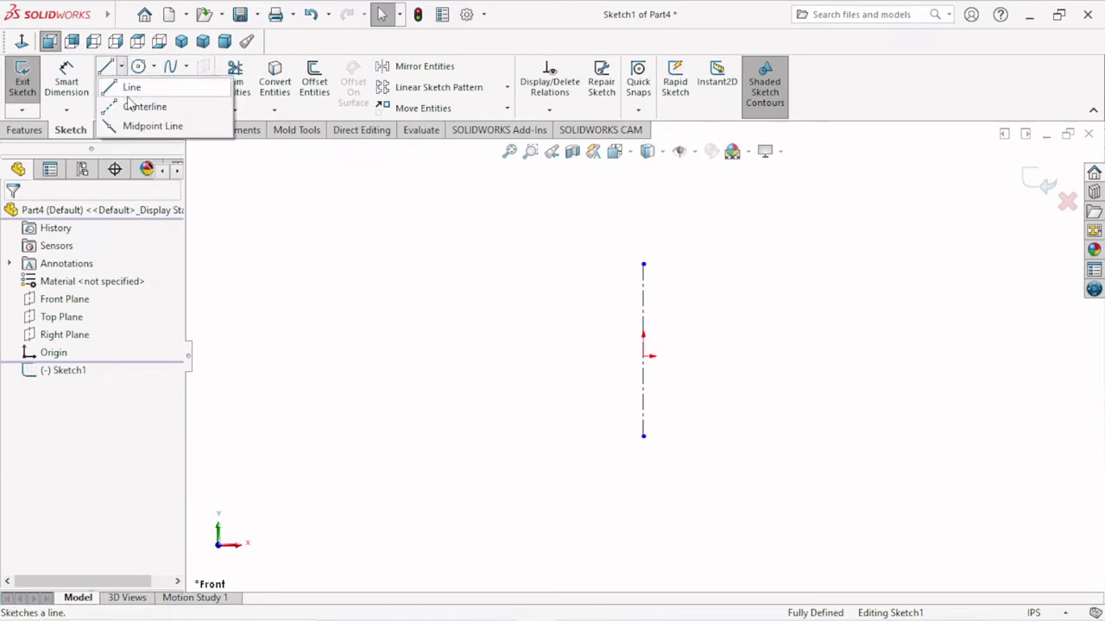
left_click(138, 106)
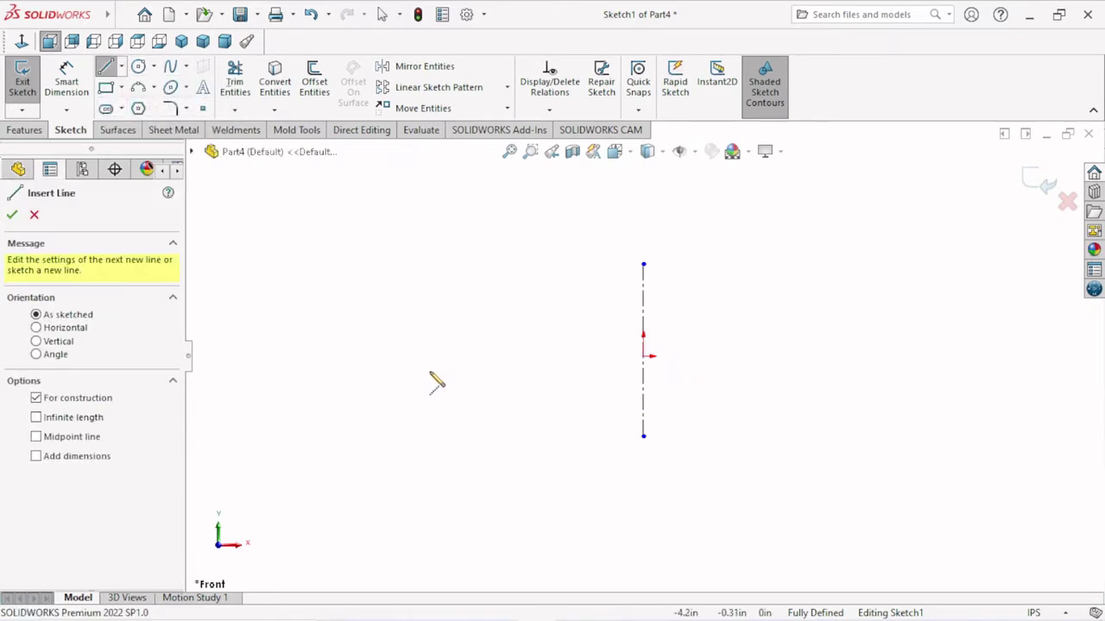
left_click(441, 357)
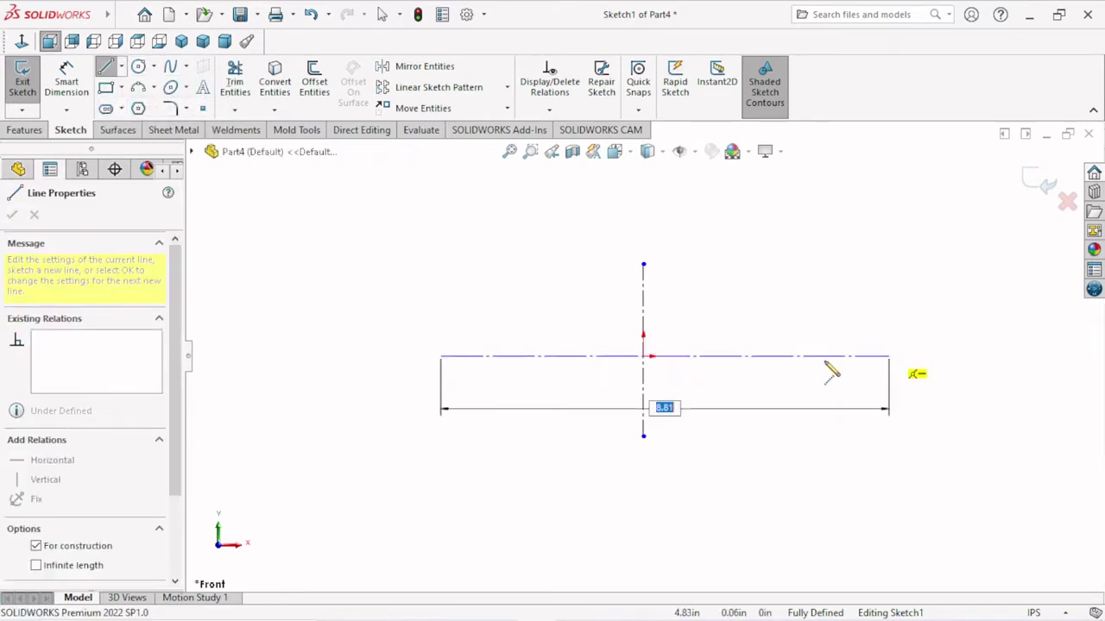
left_click(829, 356)
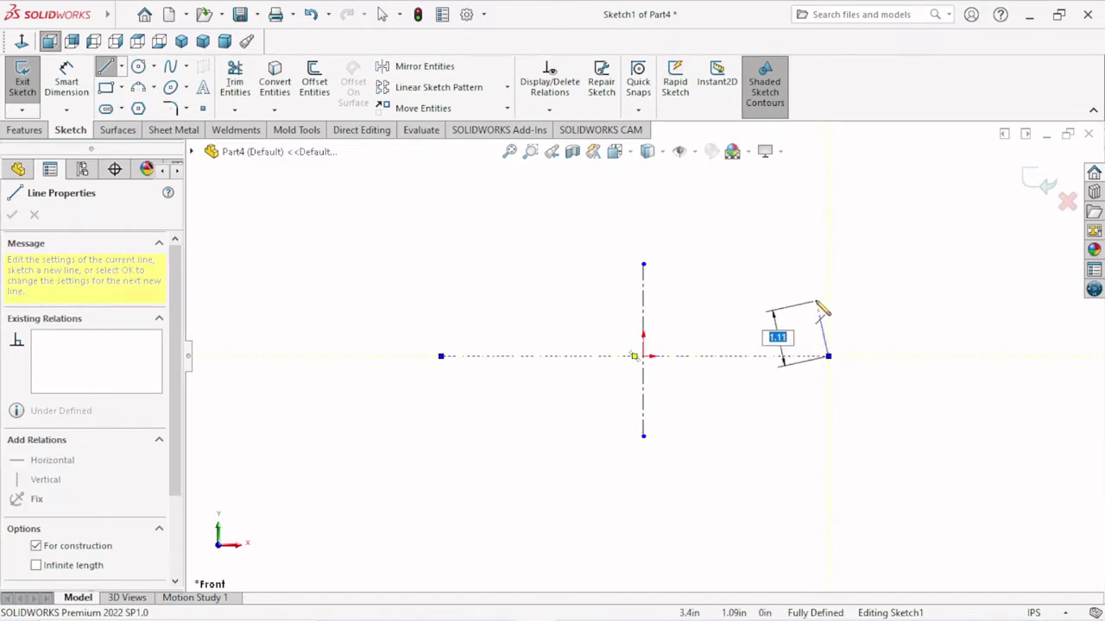
right_click(816, 302)
left_click(850, 313)
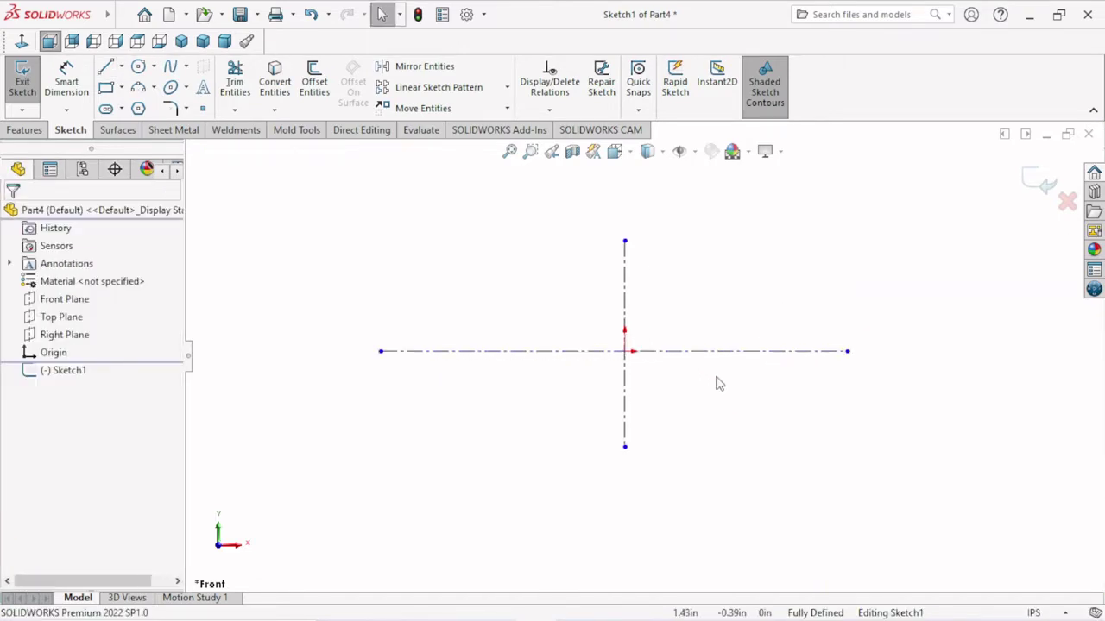
Draw the outer circle centred on the horizontal centerline left of the origin.
left_click(139, 71)
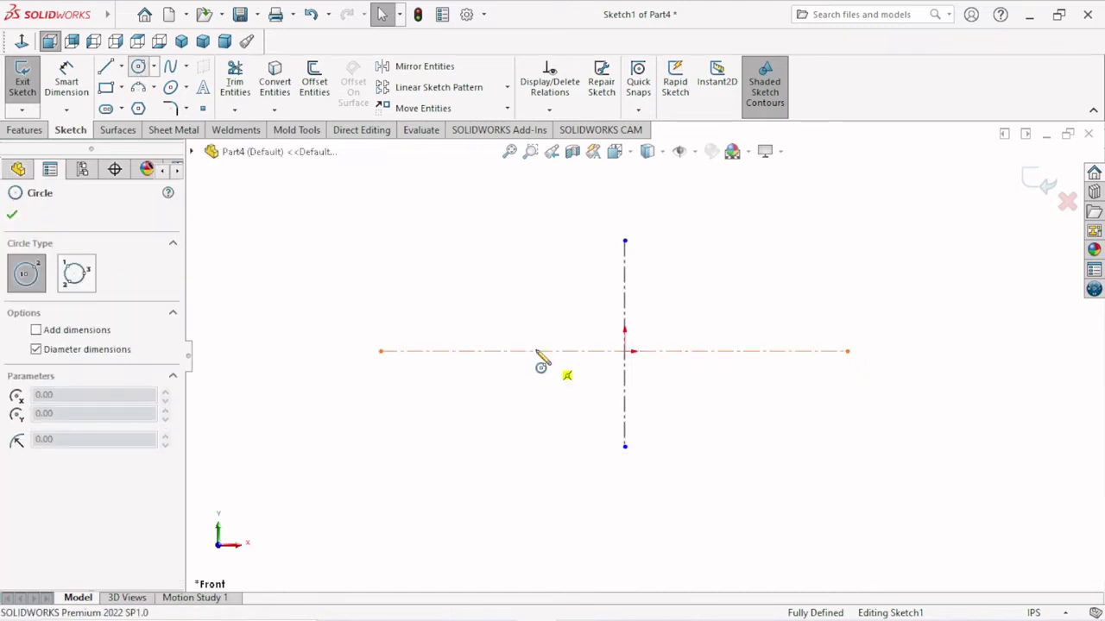
left_click(530, 351)
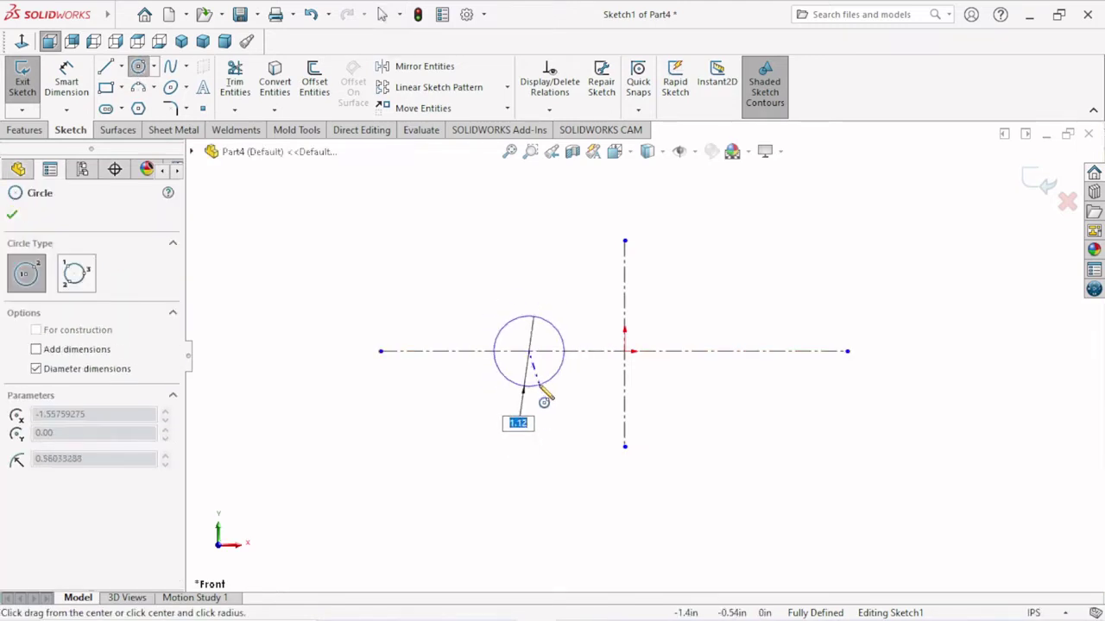
left_click(551, 422)
left_click(551, 422)
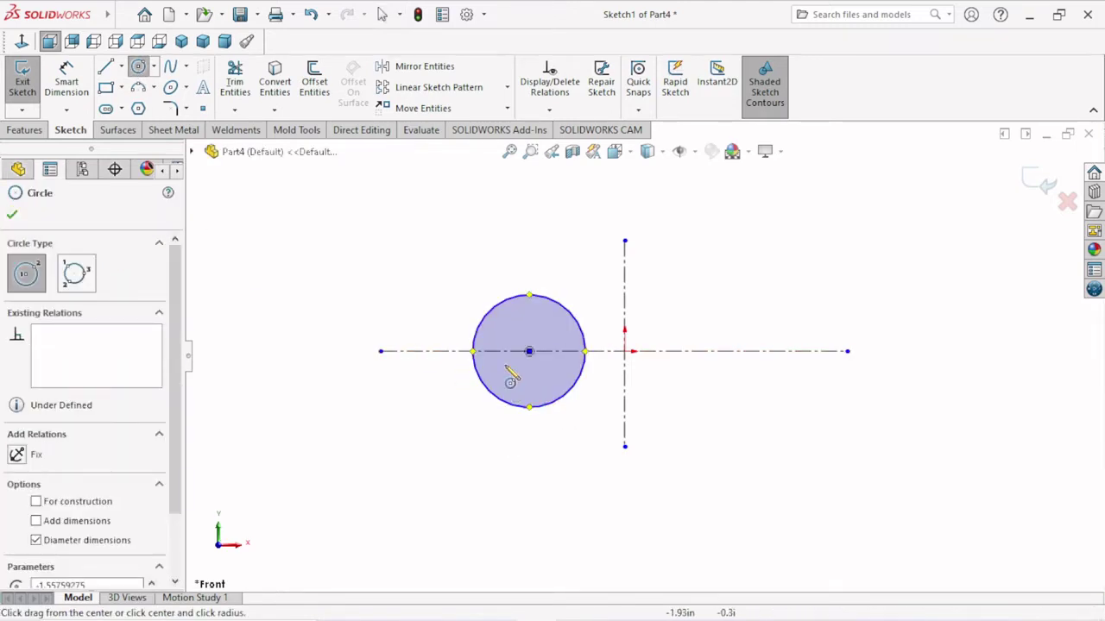
left_click(530, 351)
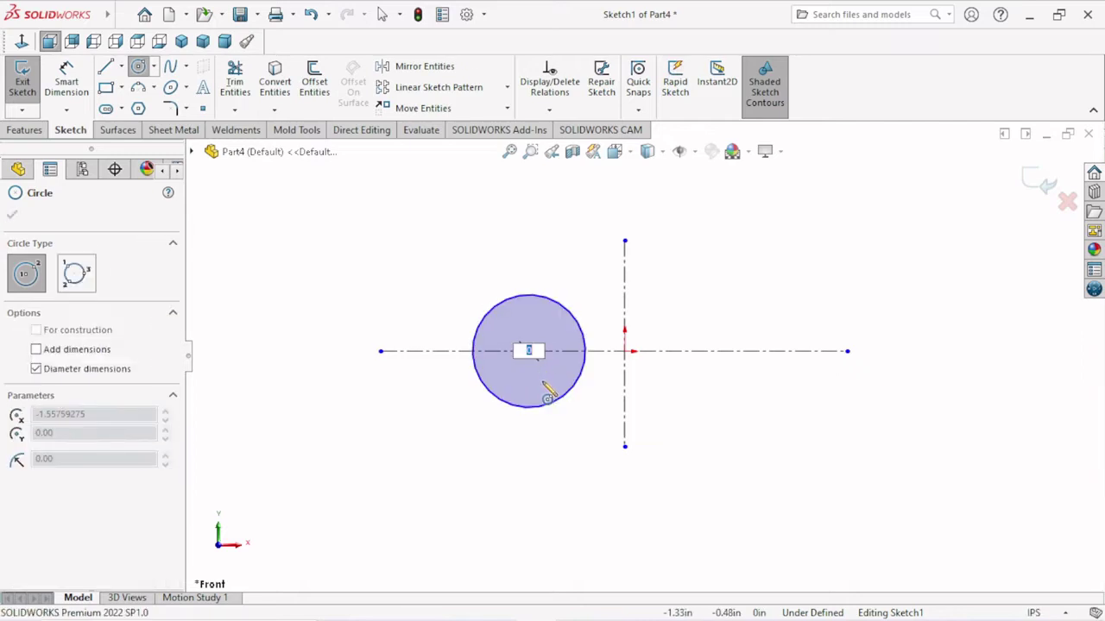
key("Escape")
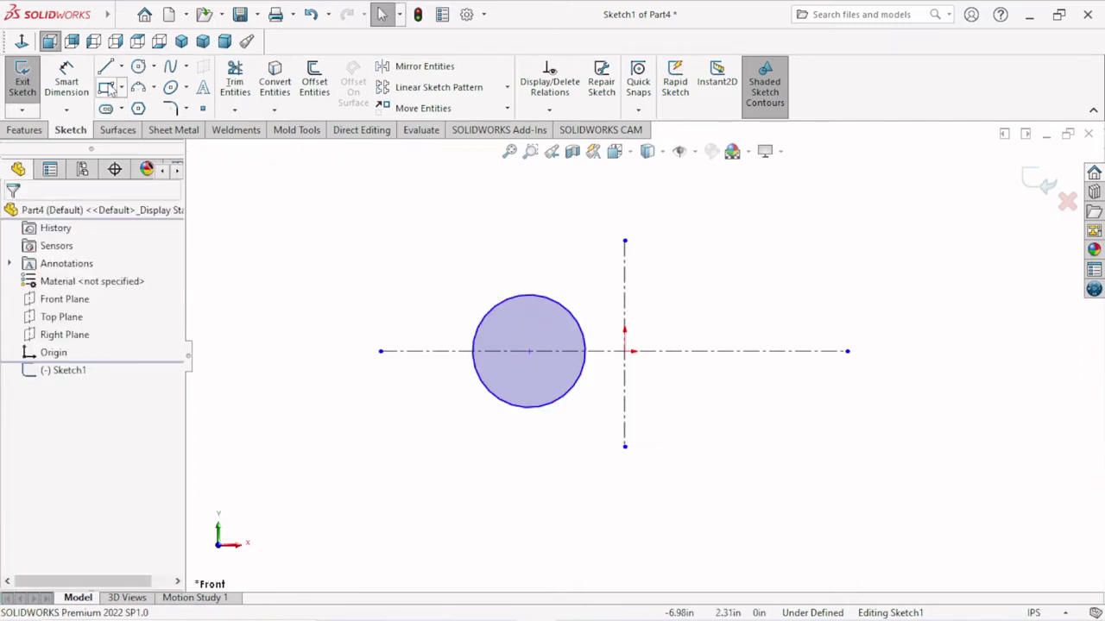
Draw a smaller inner circle concentric with the outer one.
left_click(137, 69)
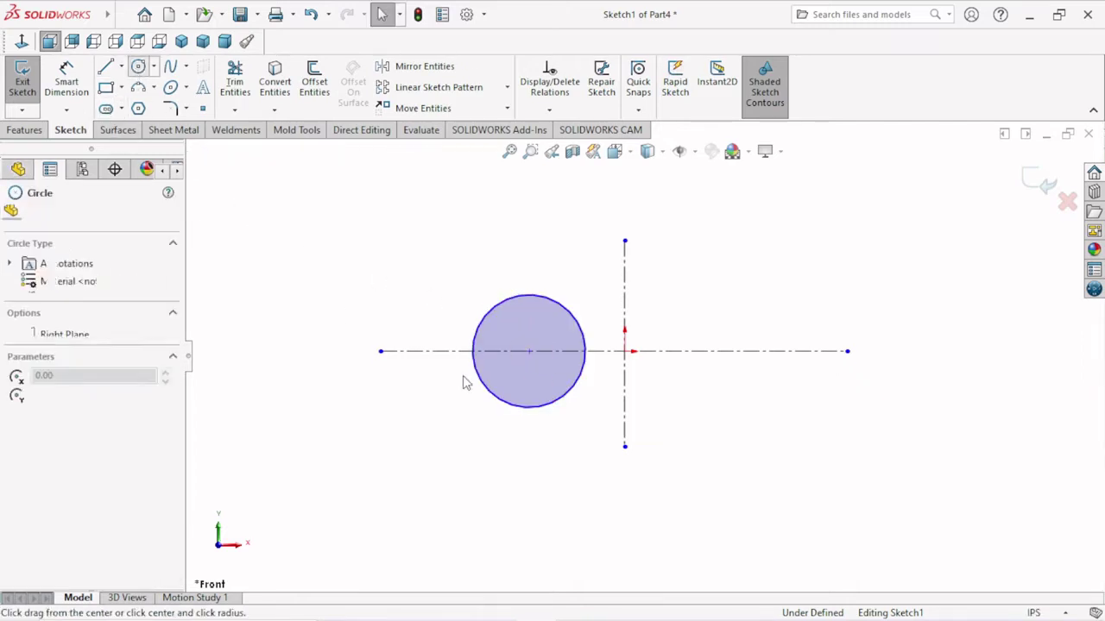
left_click(529, 351)
left_click(542, 382)
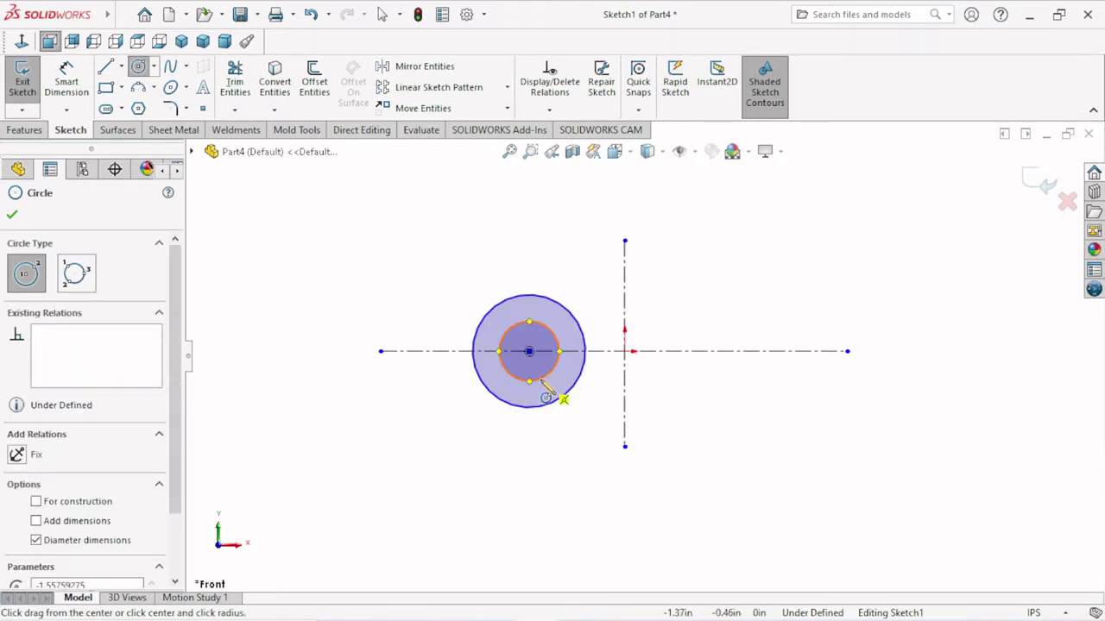
left_click(12, 217)
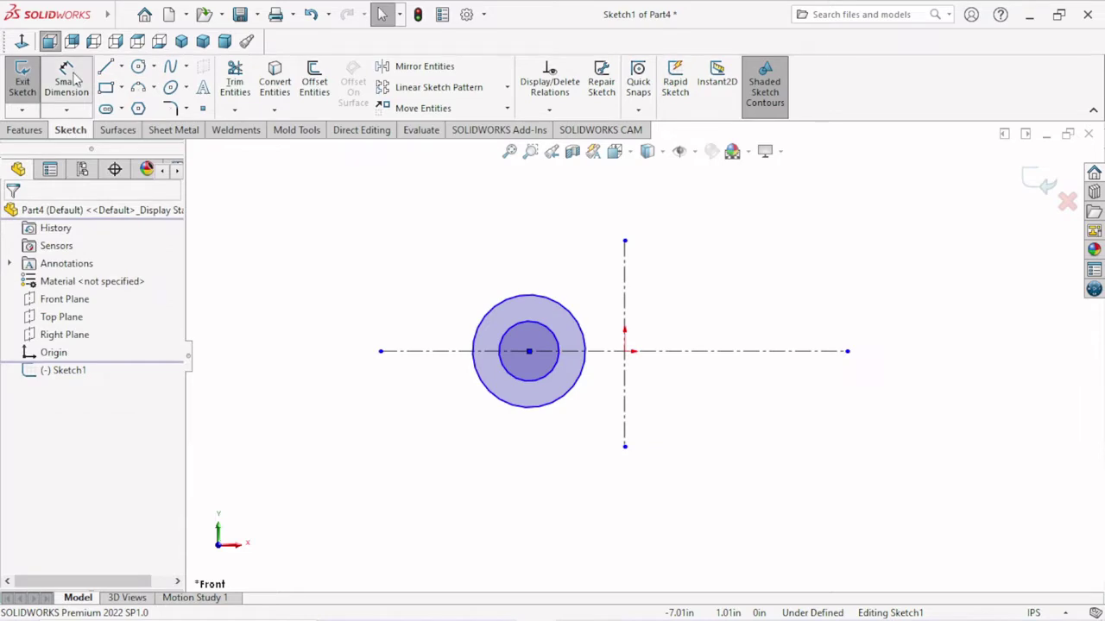
Dimension the inner circle to Ø0.16 and the outer circle to Ø0.48.
left_click(509, 378)
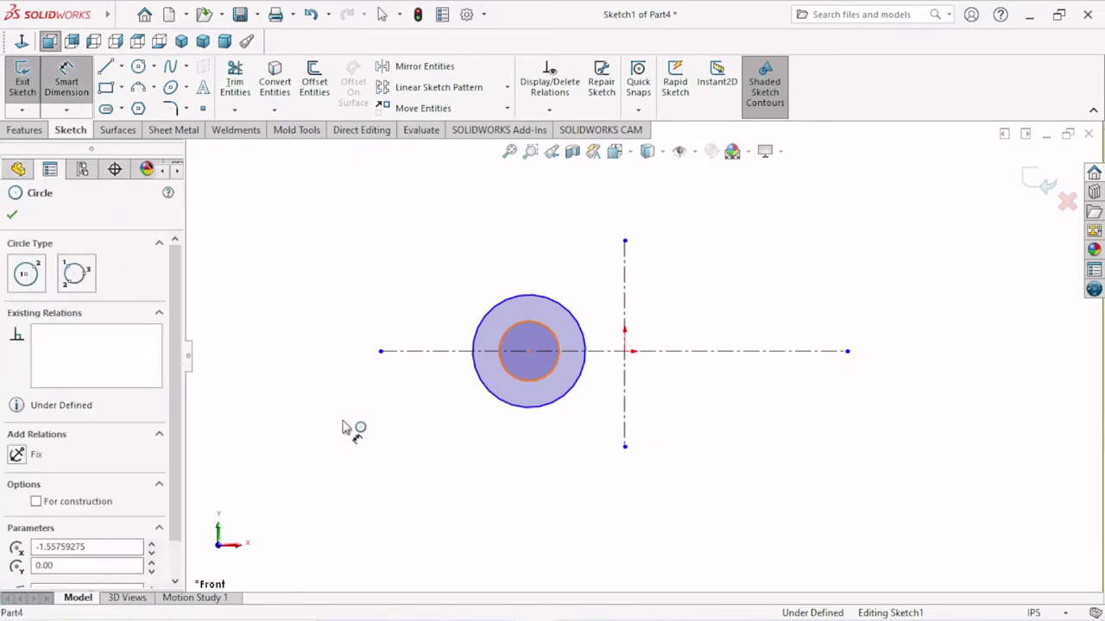
left_click(391, 422)
type("0")
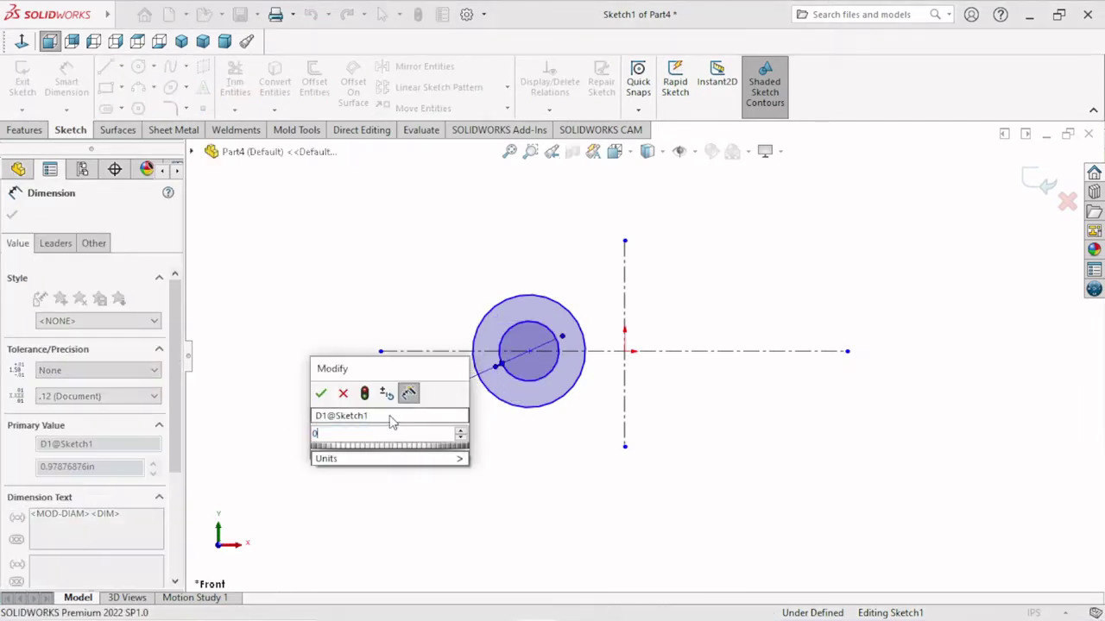
type(".16")
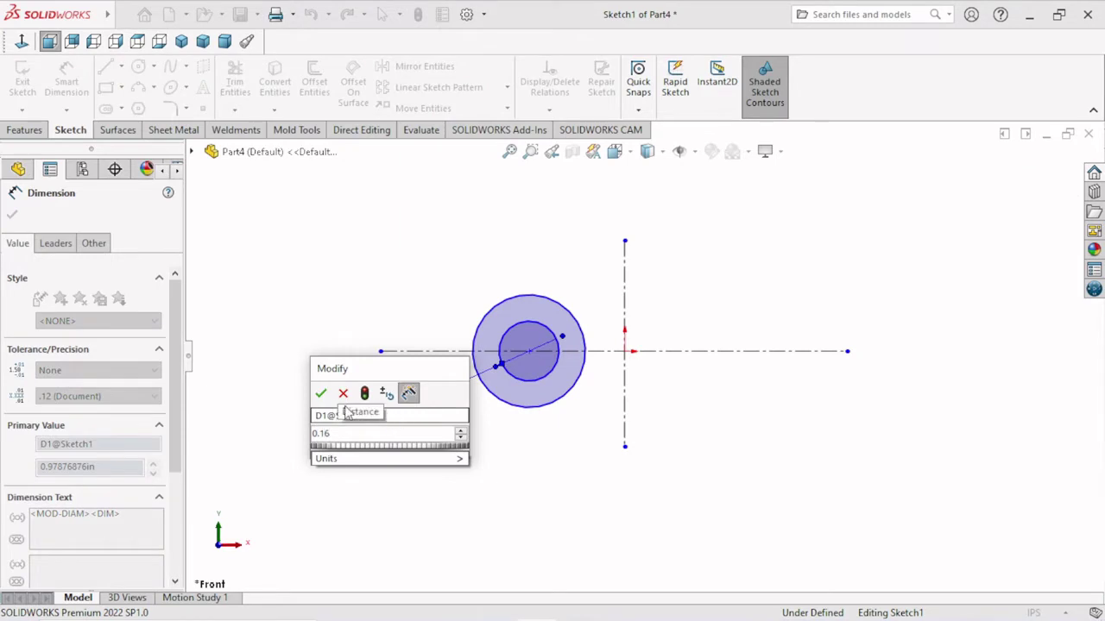
left_click(322, 395)
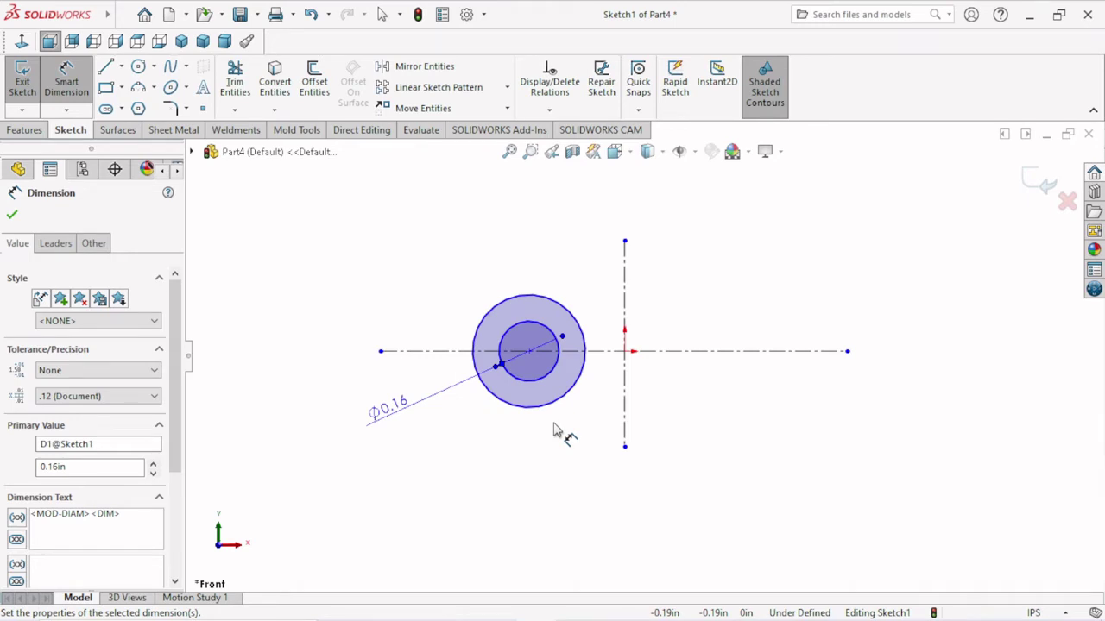
left_click(485, 326)
left_click(382, 293)
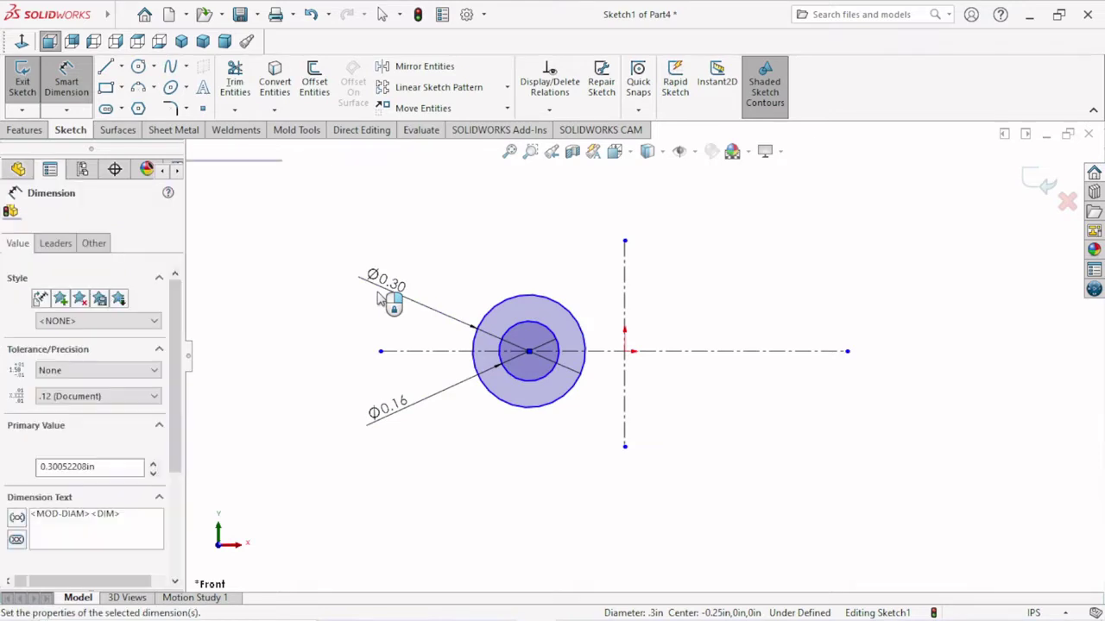
type("0")
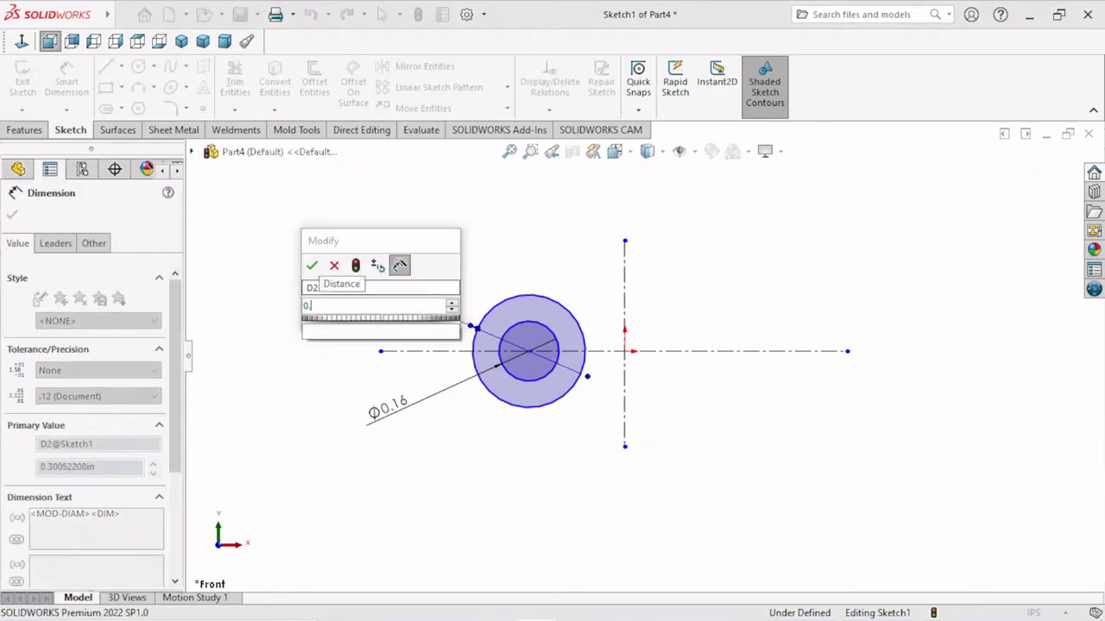
type(".48")
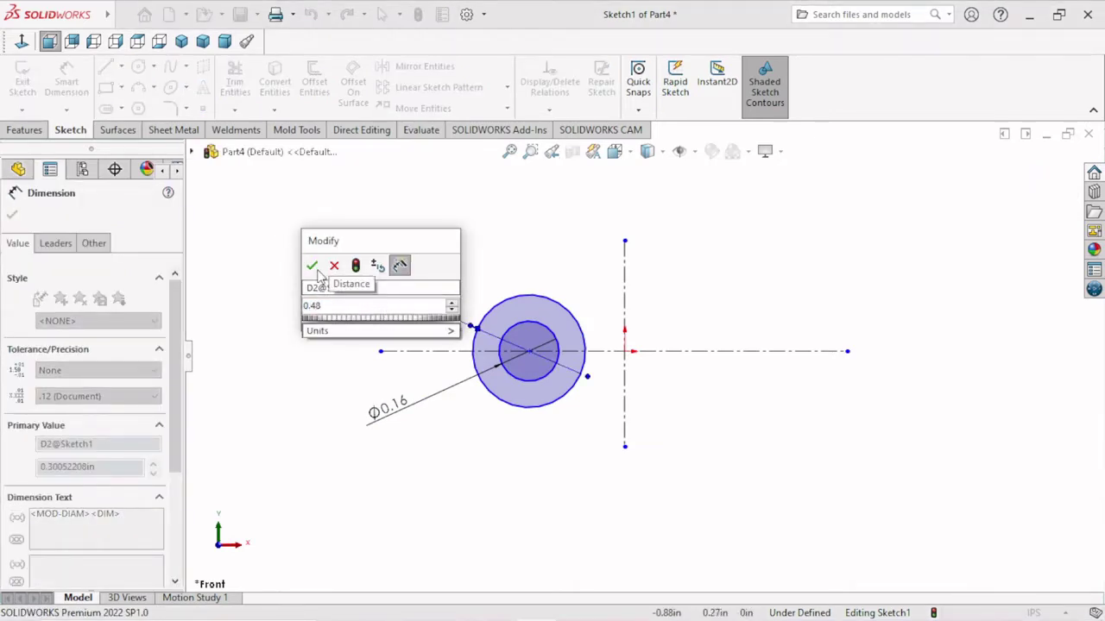
left_click(312, 266)
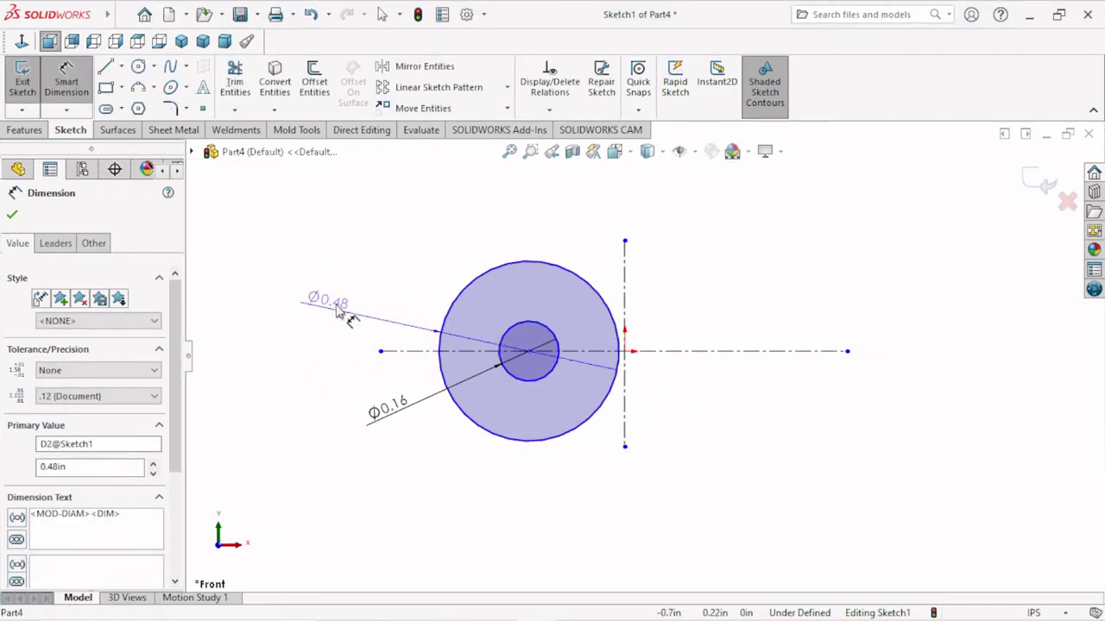
left_click(496, 485)
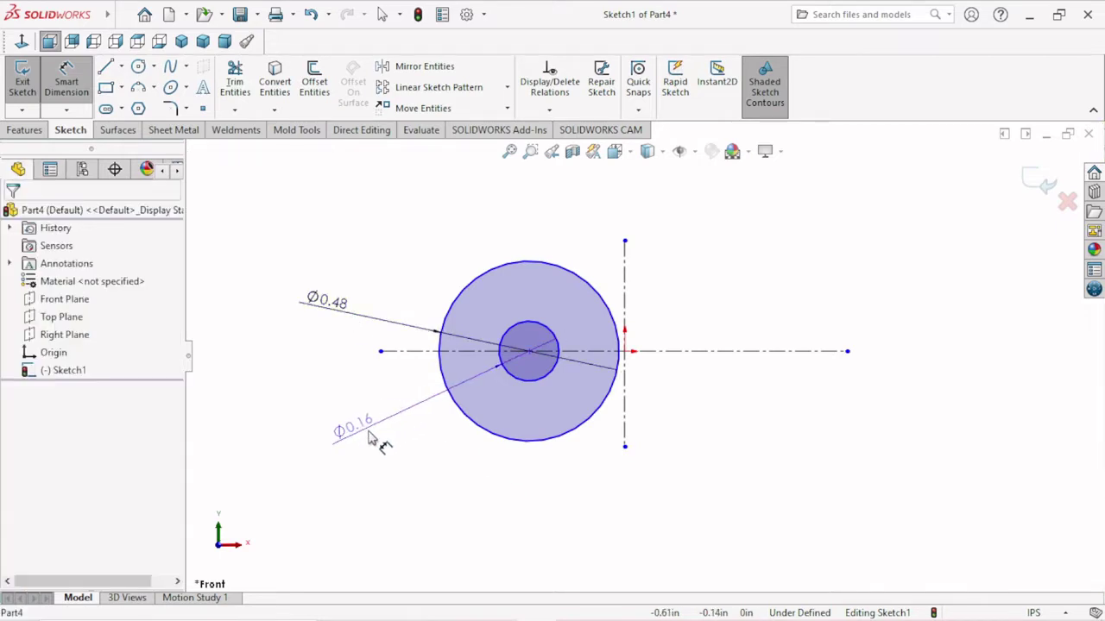
Dimension the circles' centre 0.25 in from the vertical centerline, fully defining the sketch.
scroll(690, 466, "down", 2)
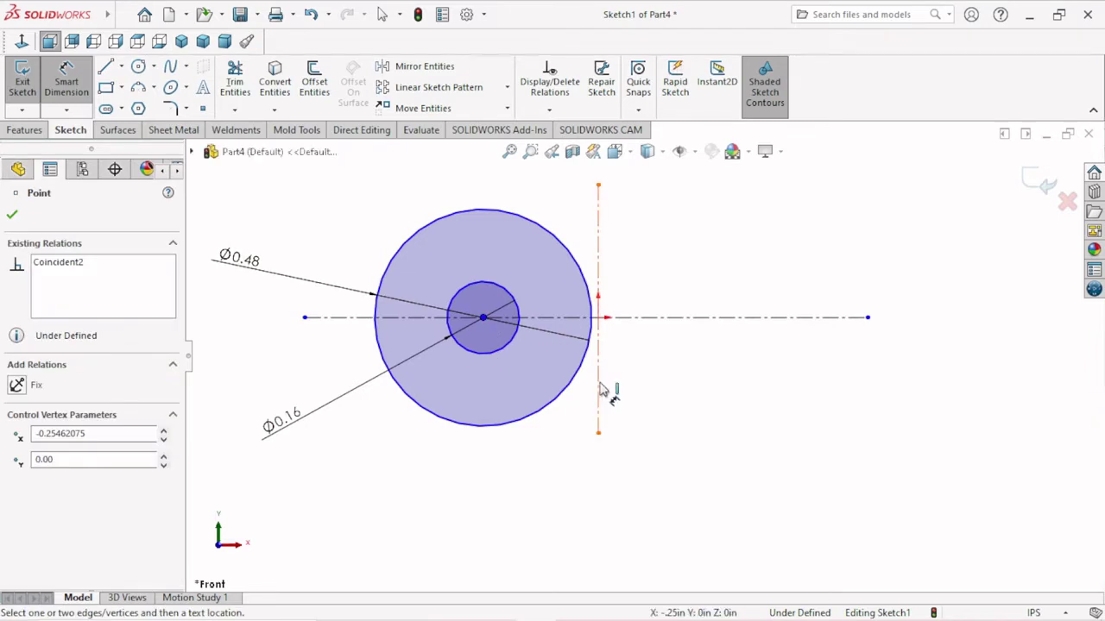
left_click(592, 407)
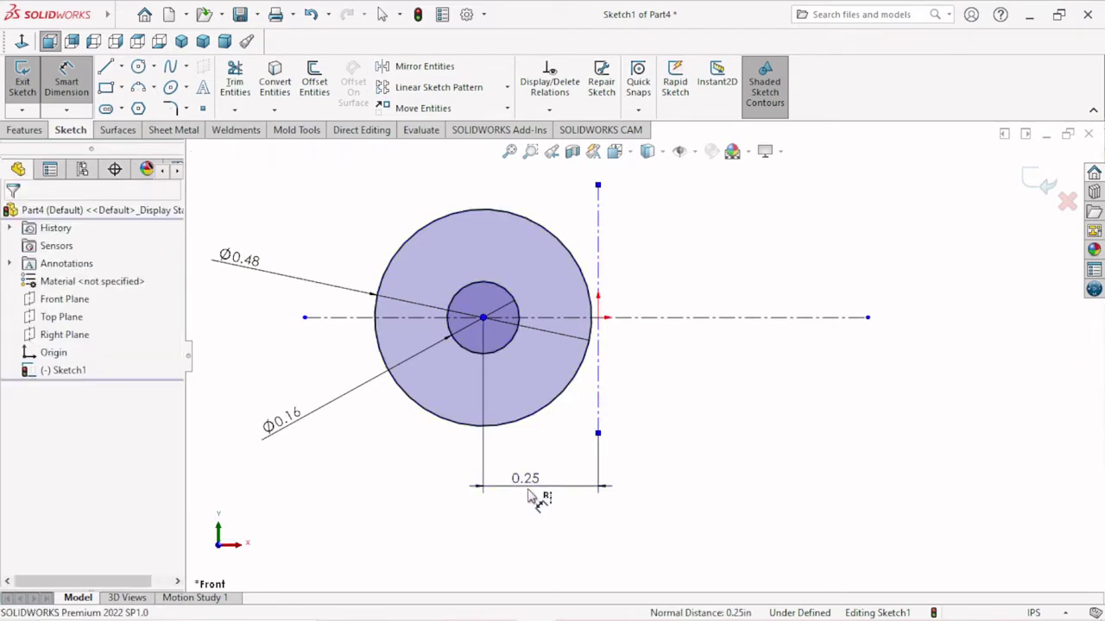
left_click(531, 496)
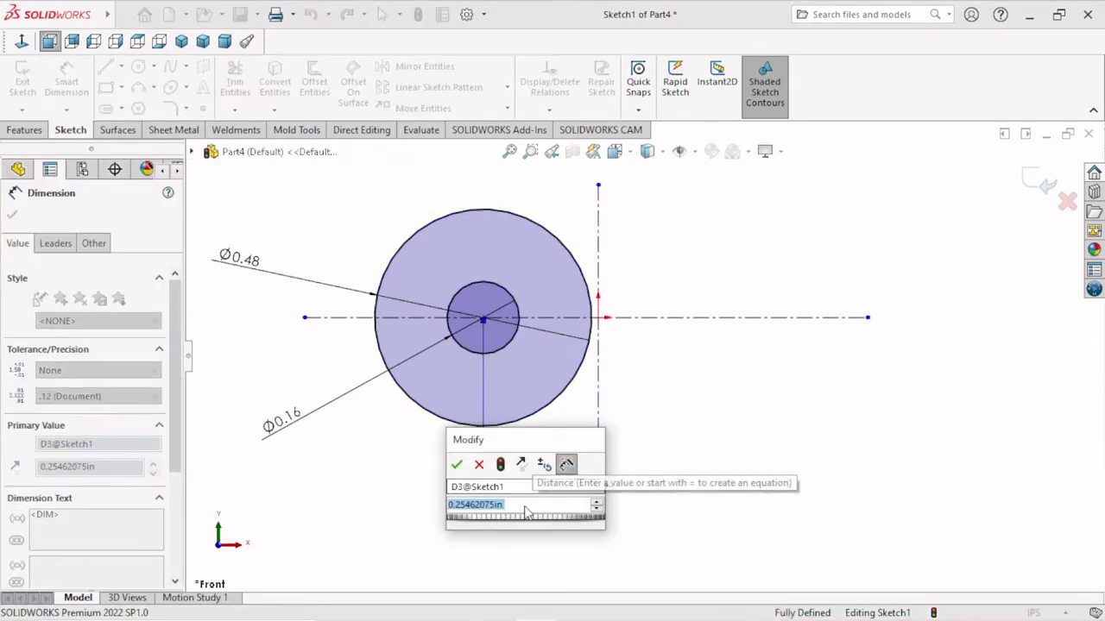
type("0.25")
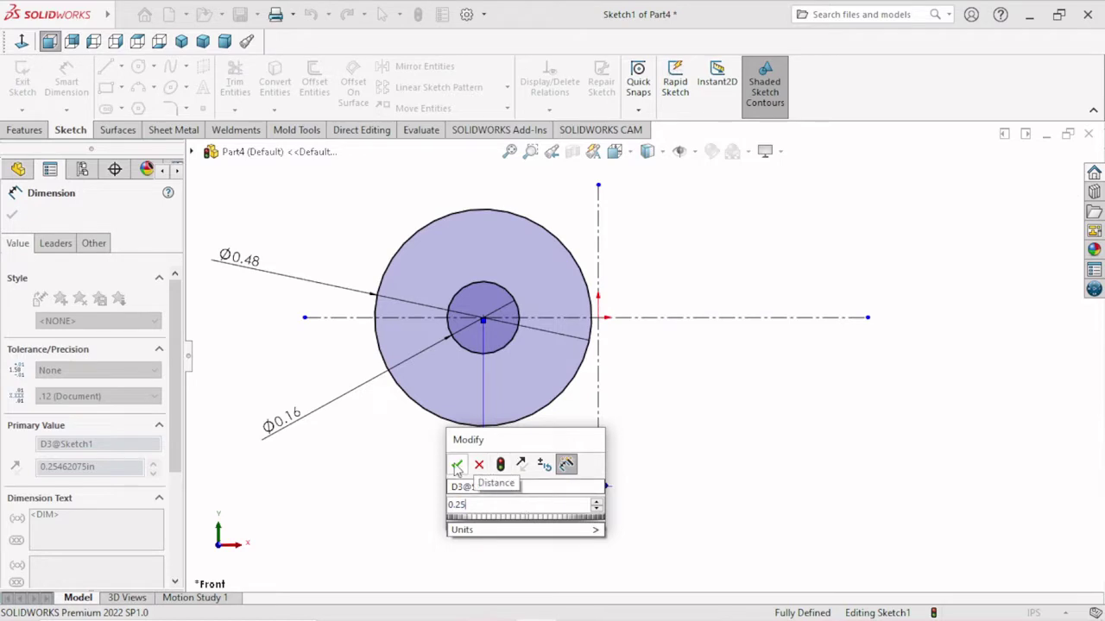
left_click(456, 467)
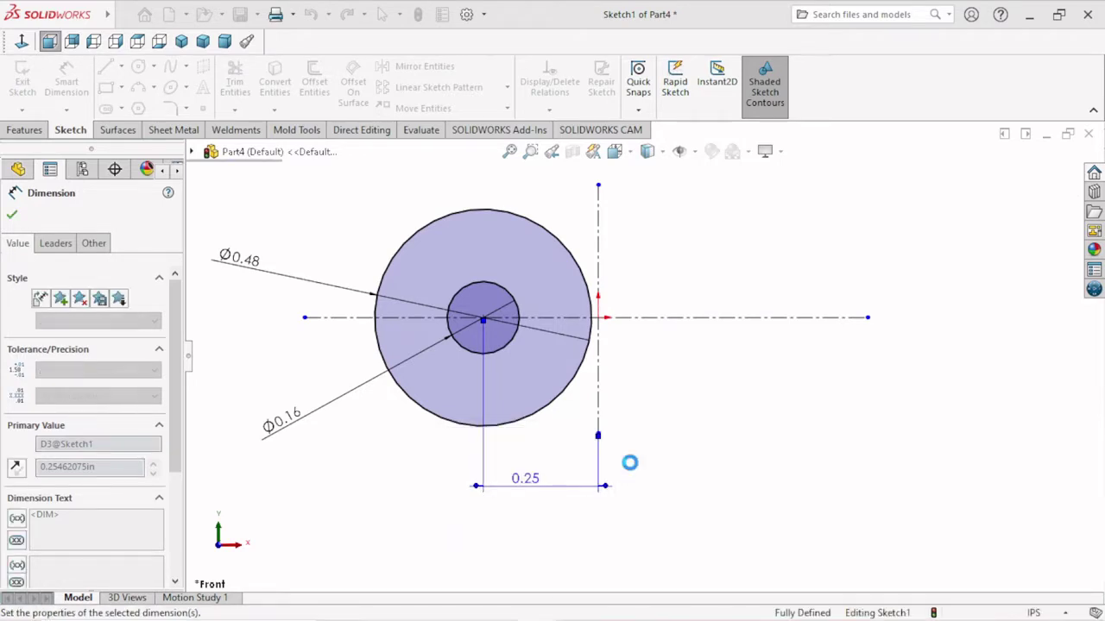
scroll(634, 466, "down", 1)
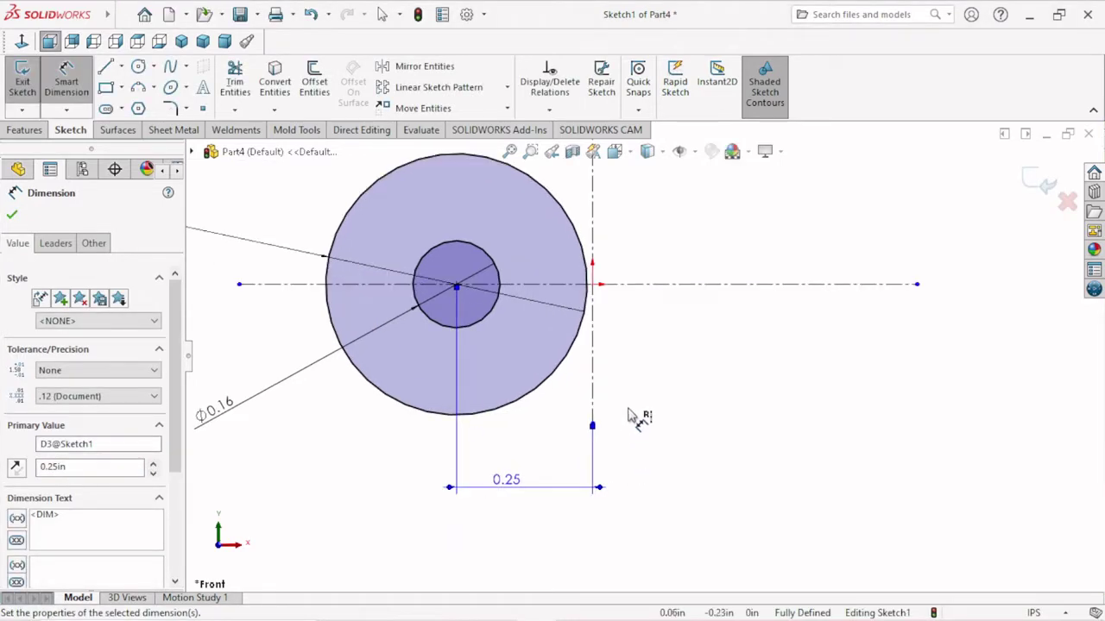
scroll(587, 315, "up", 1)
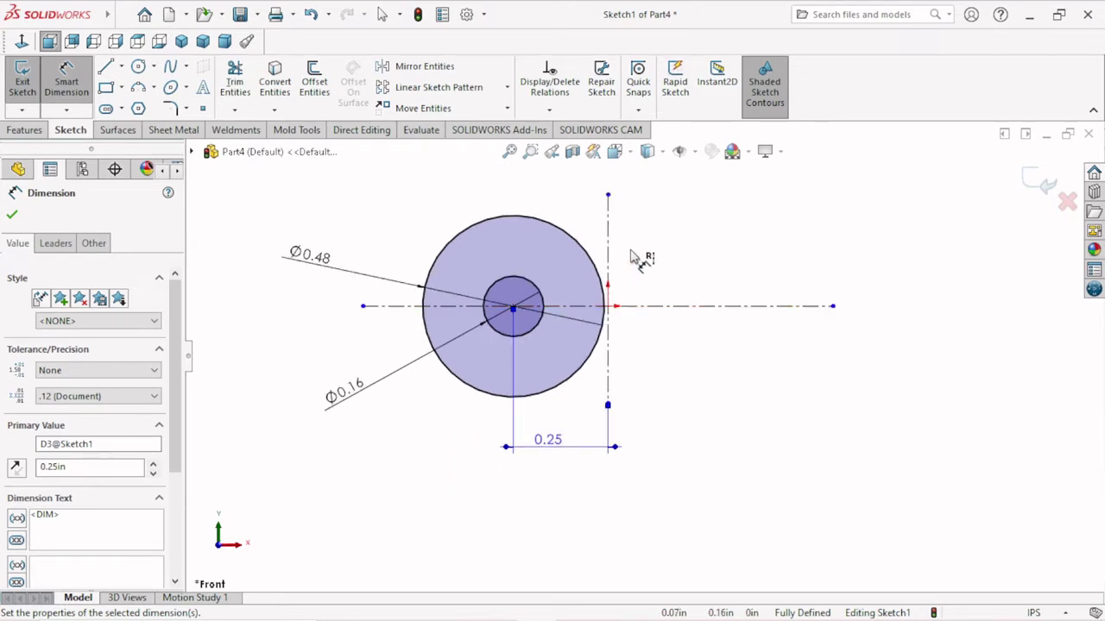
left_click(12, 218)
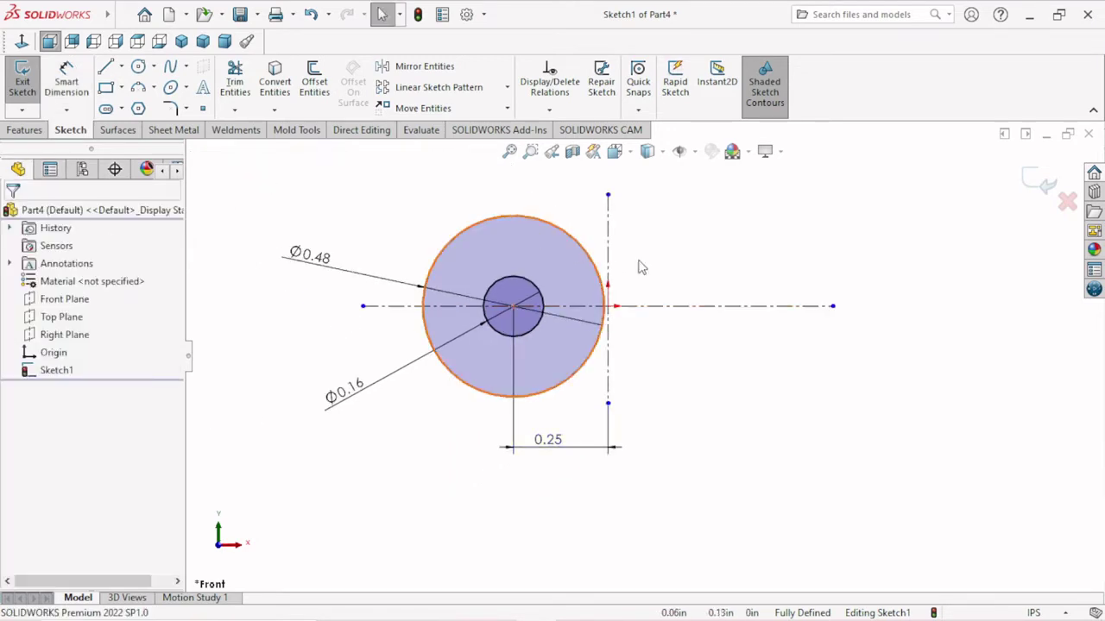
Mirror the outer and inner circles about the vertical centerline to the right side.
left_click(423, 66)
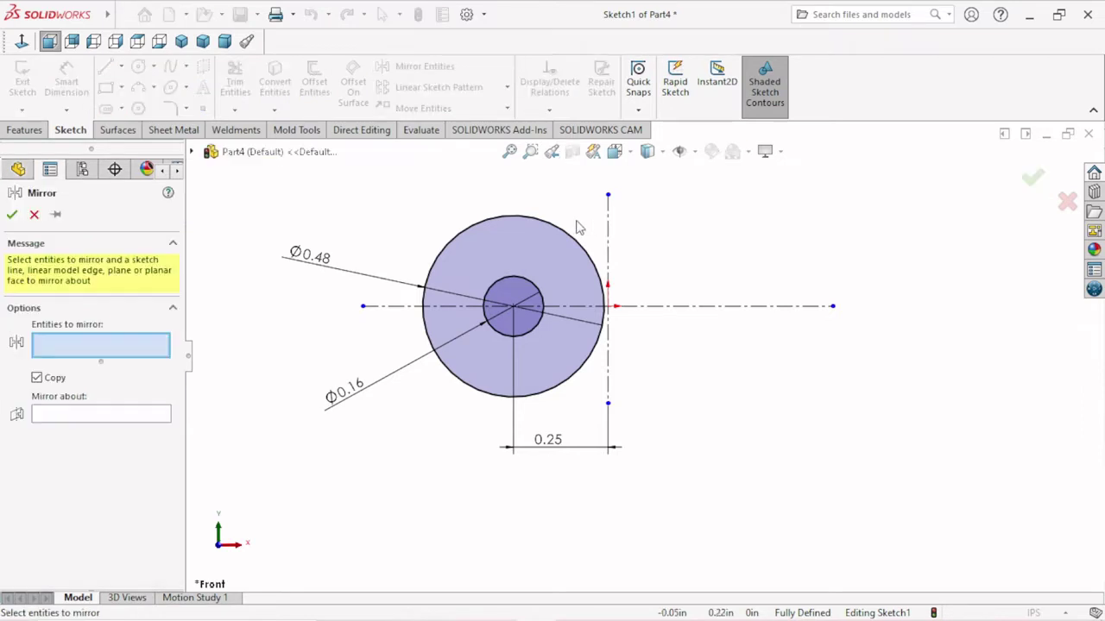
left_click(570, 239)
left_click(540, 290)
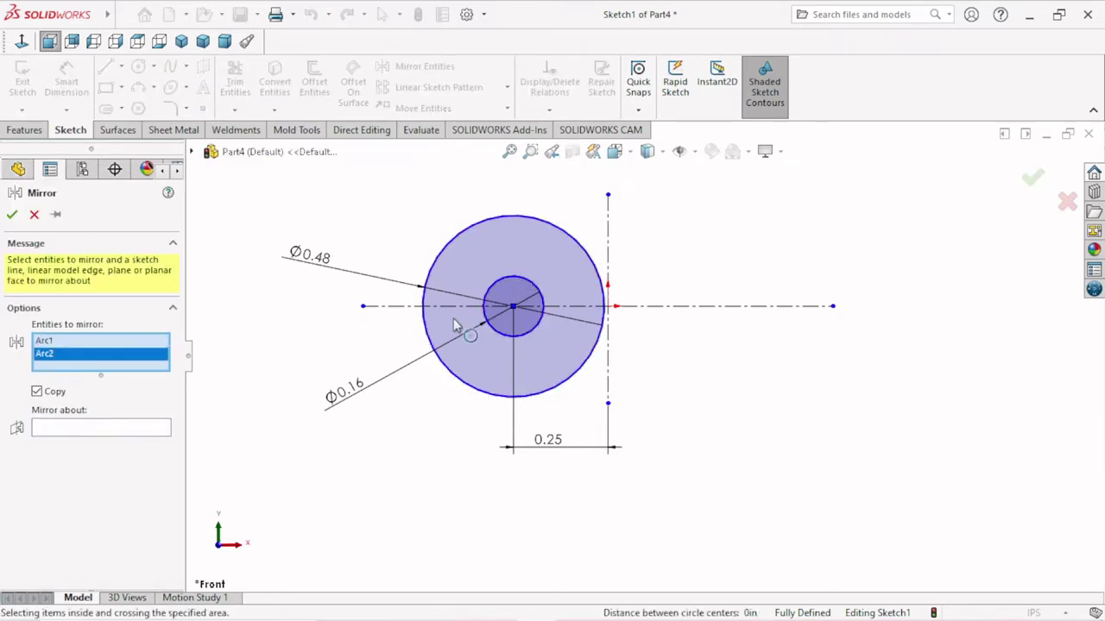
left_click(43, 430)
left_click(609, 257)
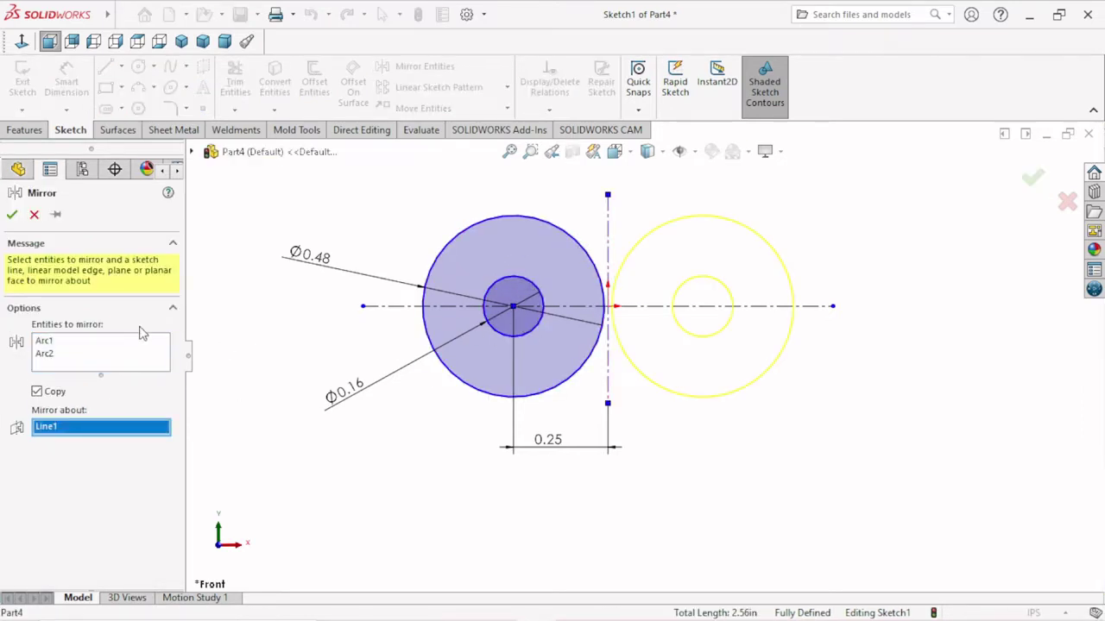
left_click(11, 218)
scroll(646, 251, "up", 2)
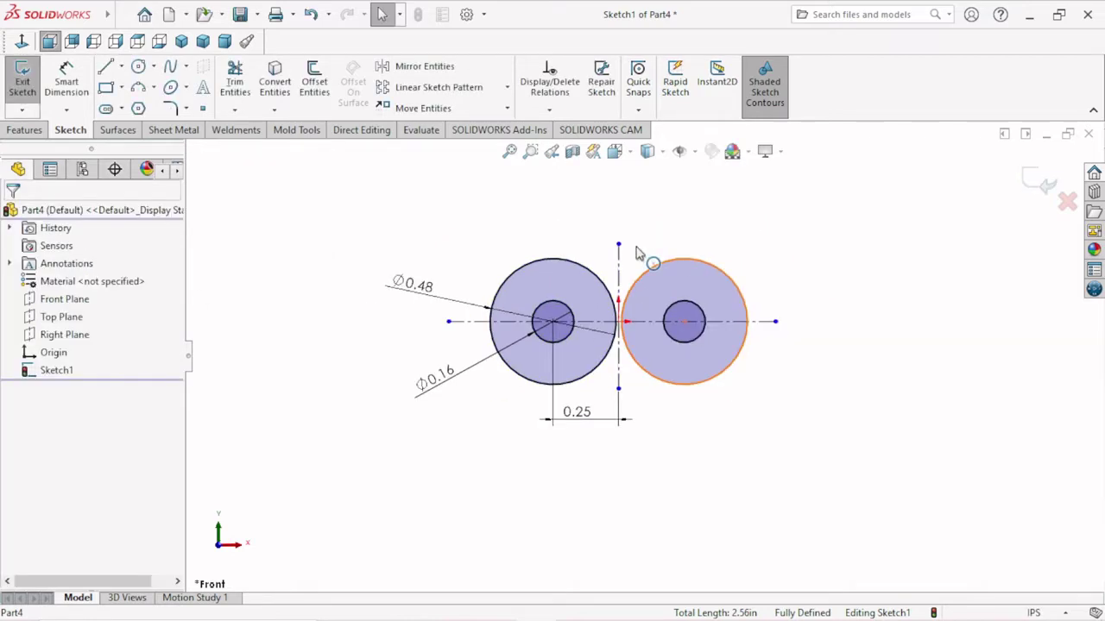
scroll(716, 254, "down", 1)
scroll(682, 285, "down", 2)
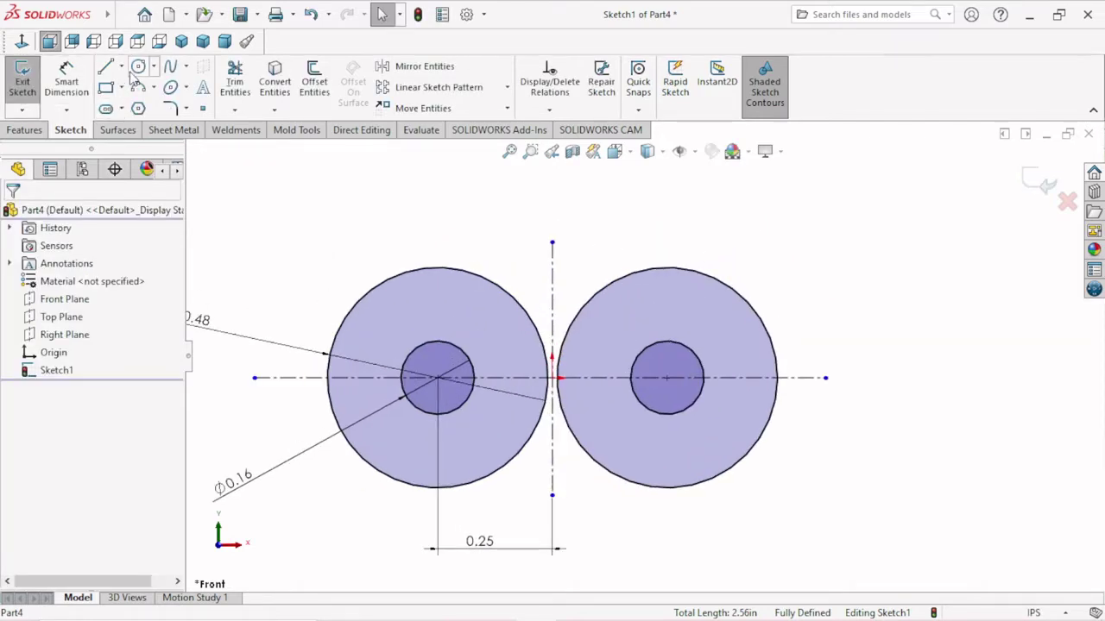
Draw a three-point arc bridging the tops of the two outer circles.
key("a")
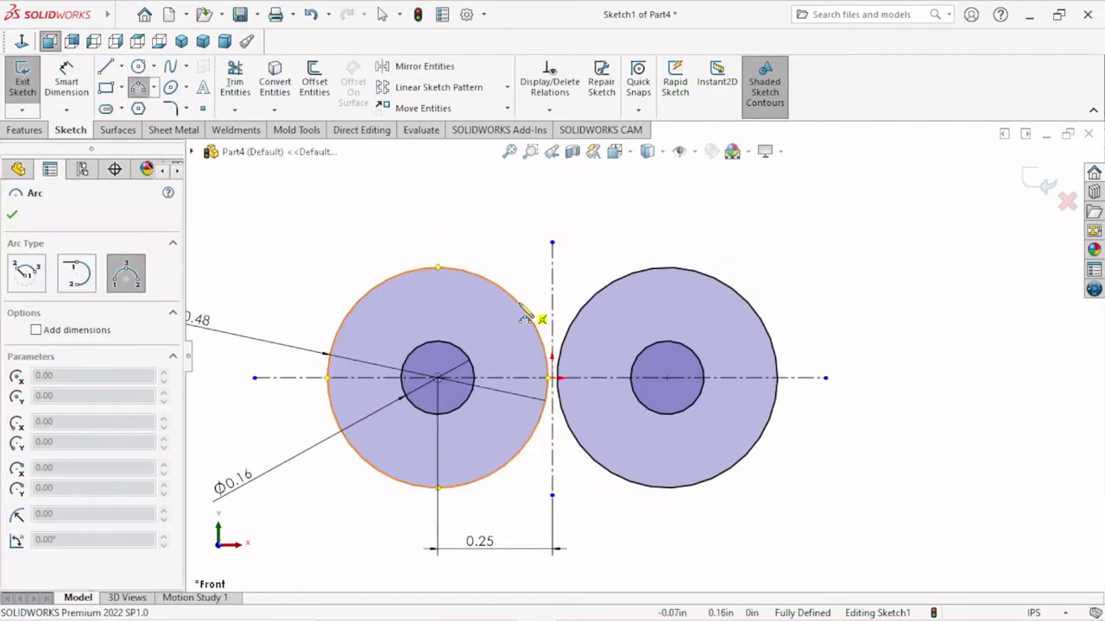
left_click(521, 307)
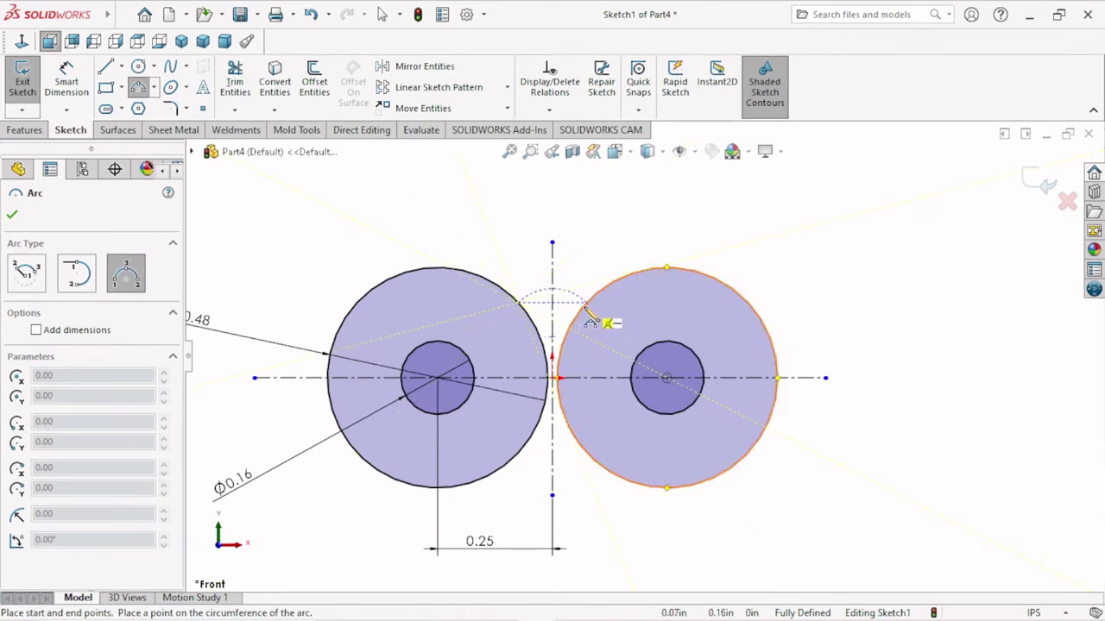
left_click(585, 313)
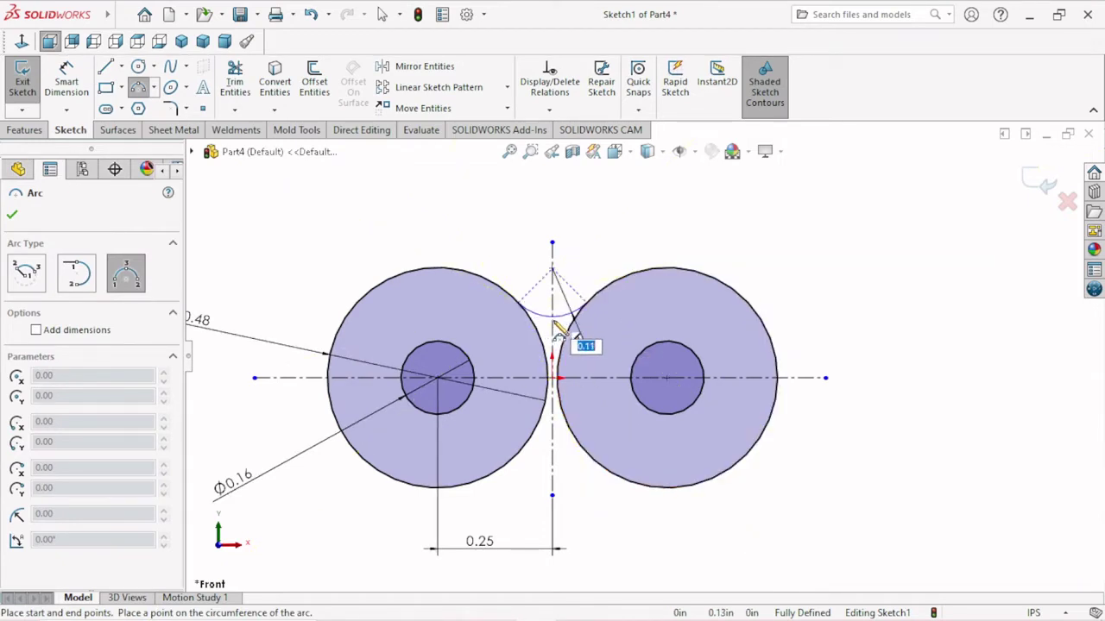
left_click(555, 327)
right_click(489, 189)
left_click(514, 204)
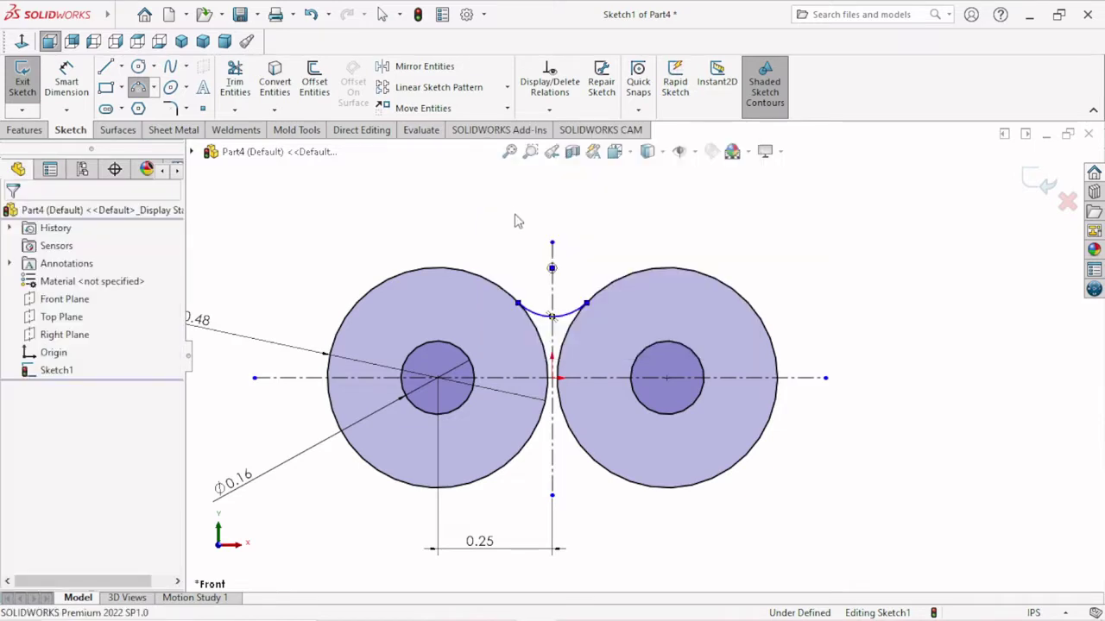
scroll(477, 326, "down", 1)
scroll(477, 326, "down", 3)
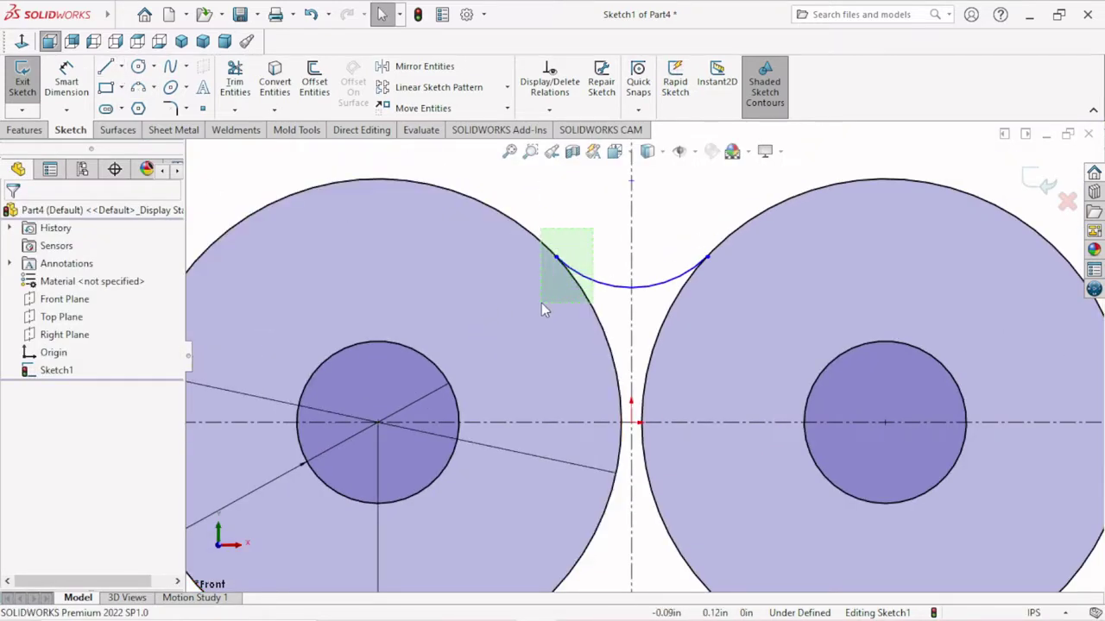
Make the arc tangent to both the left and right outer circles.
left_click_drag(542, 304, 543, 294)
left_click(621, 223)
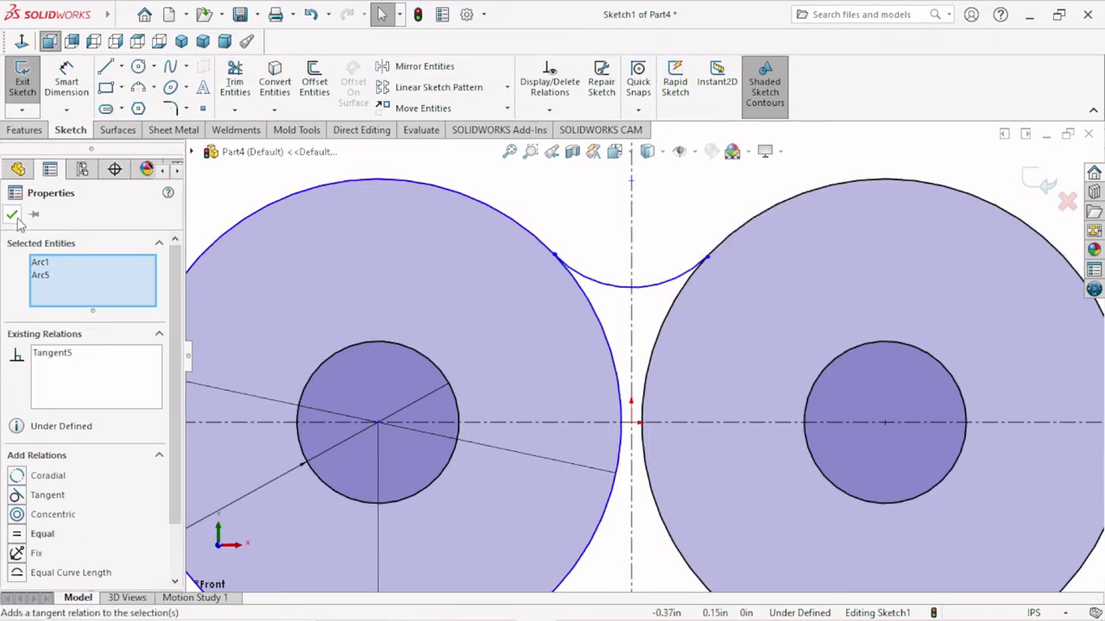
key("Escape")
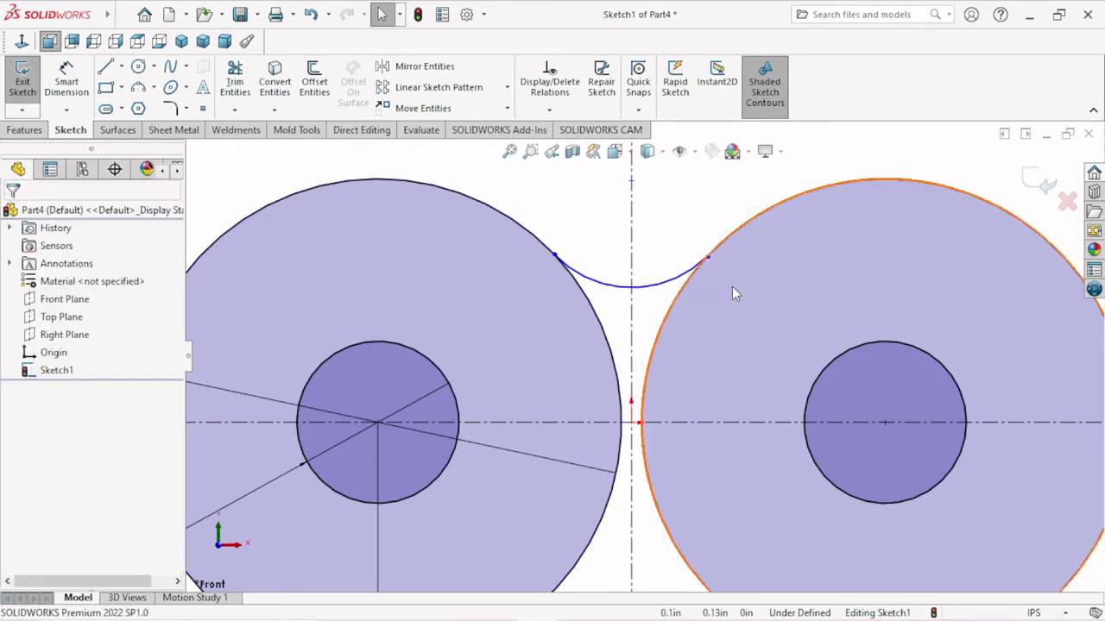
left_click(728, 244)
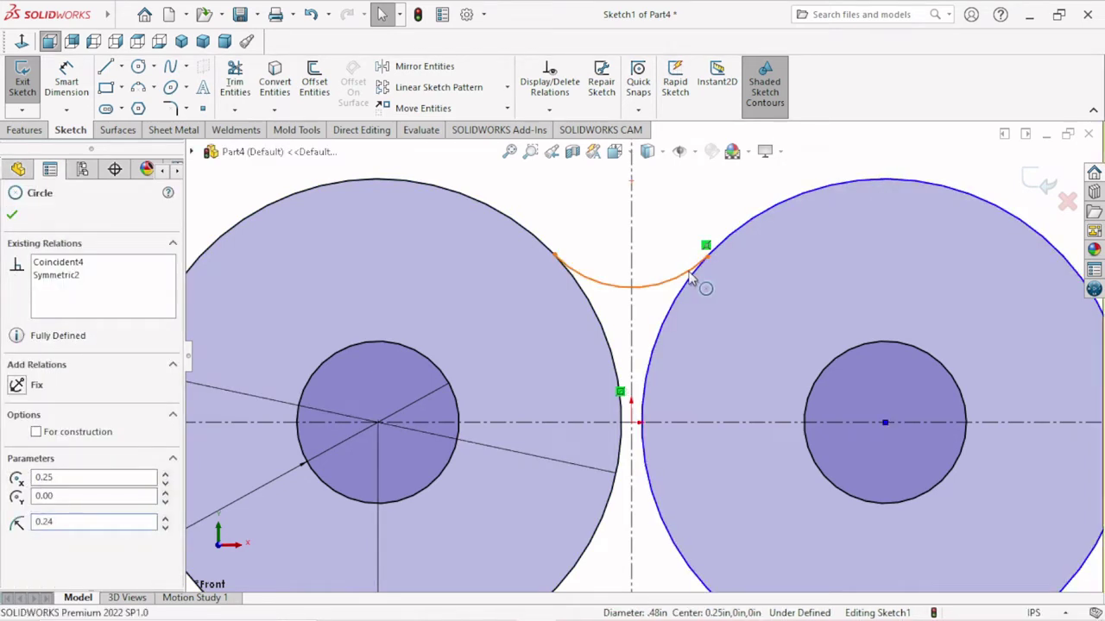
left_click(690, 276, "ctrl")
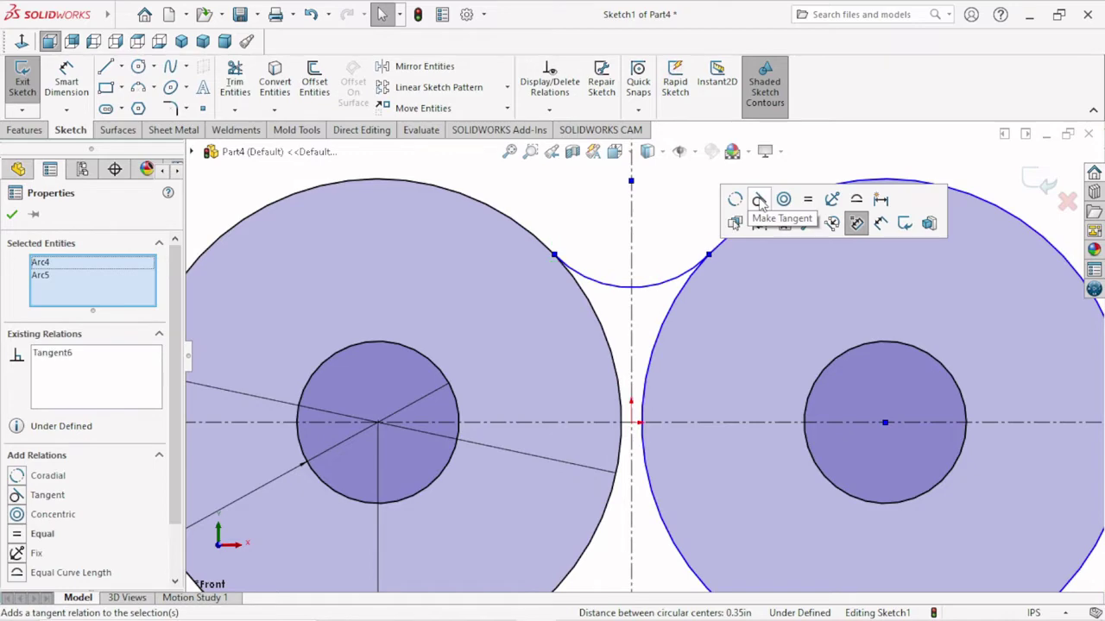
left_click(12, 215)
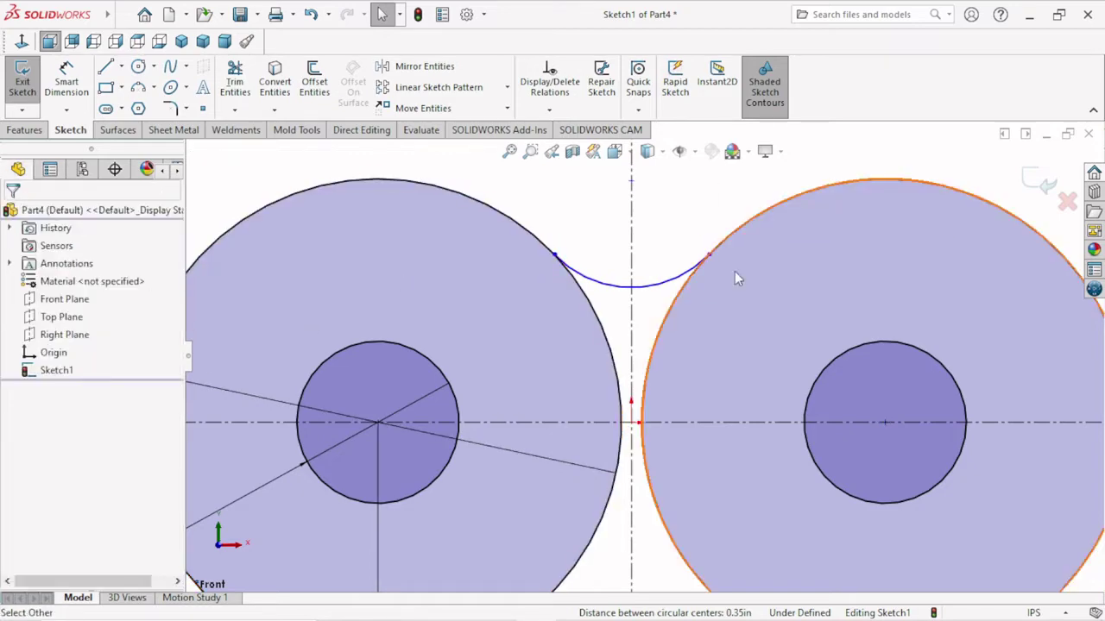
key("f")
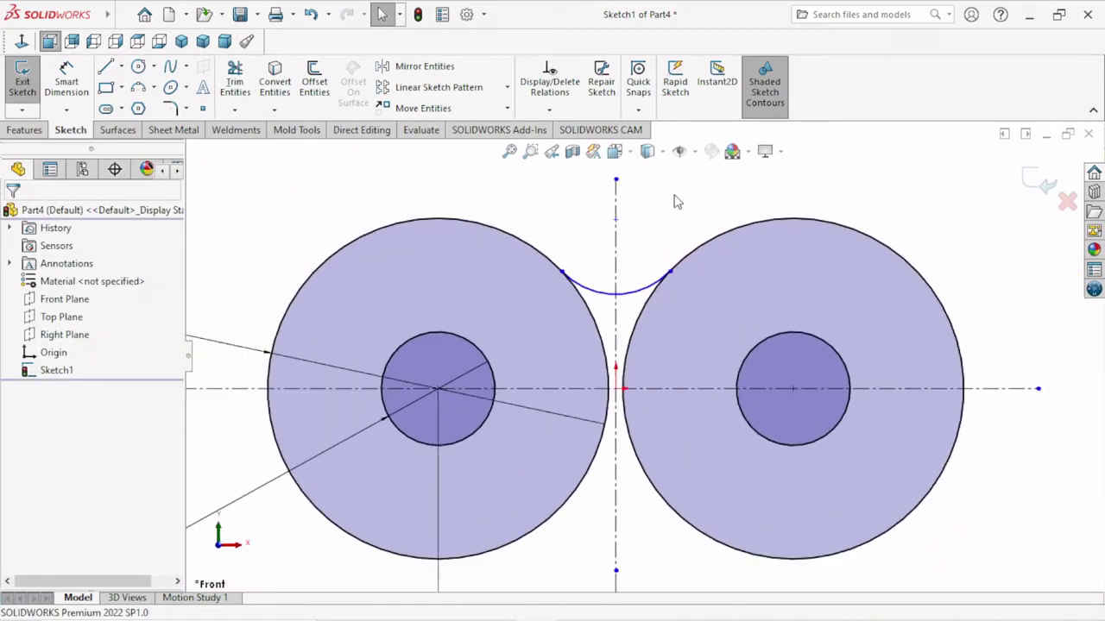
scroll(656, 443, "up", 2)
scroll(701, 482, "down", 2)
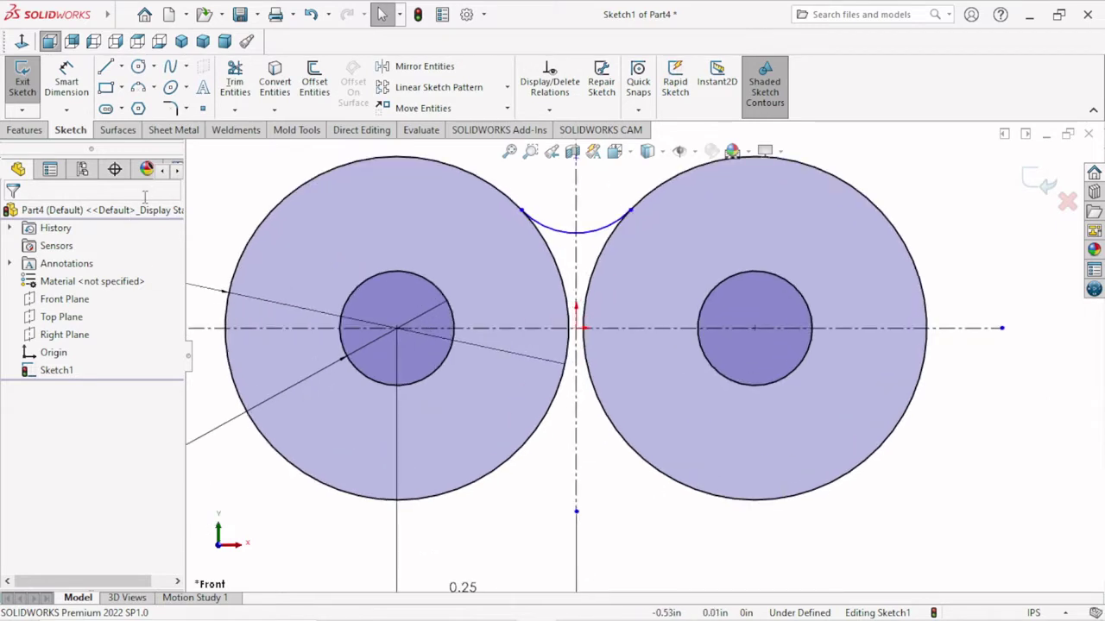
Mirror the top arc about the horizontal centerline to create a matching bottom arc.
left_click(427, 66)
left_click(569, 231)
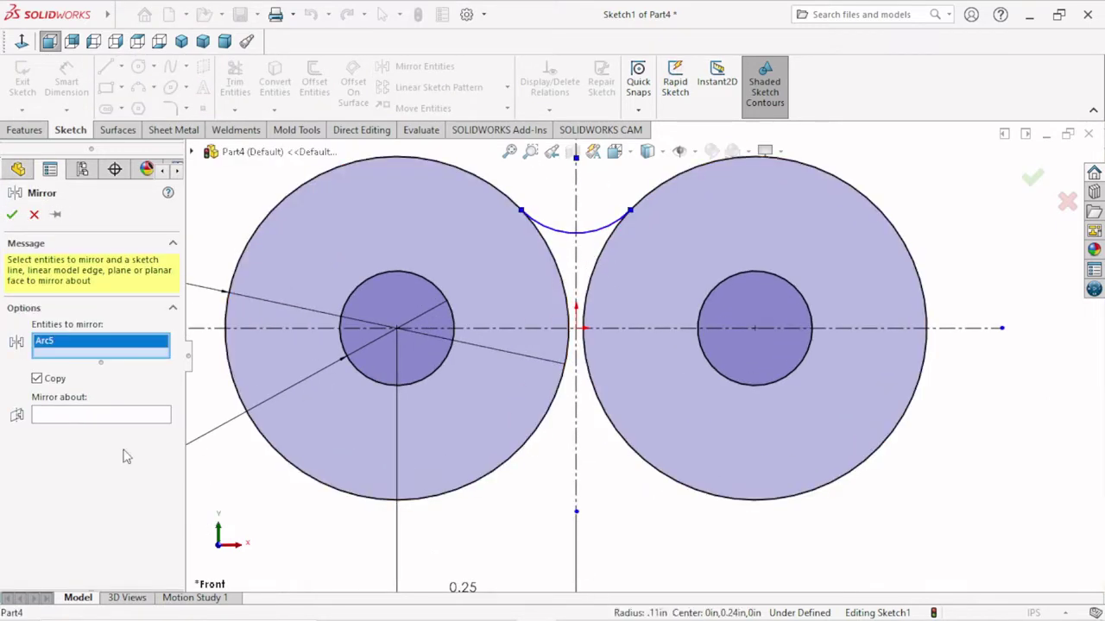
left_click(52, 413)
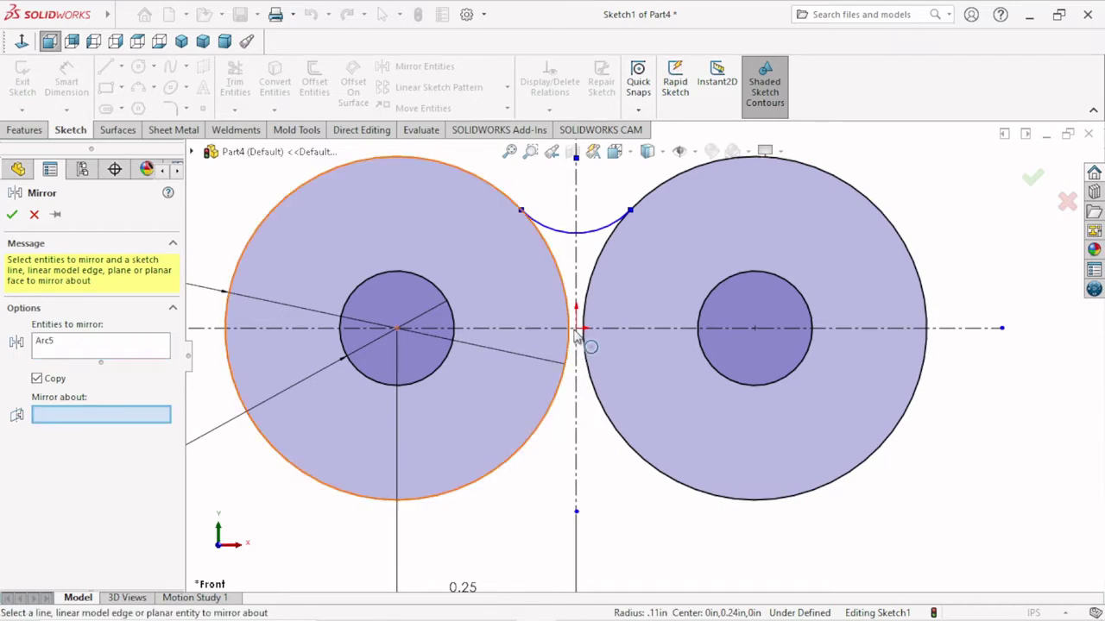
left_click(633, 329)
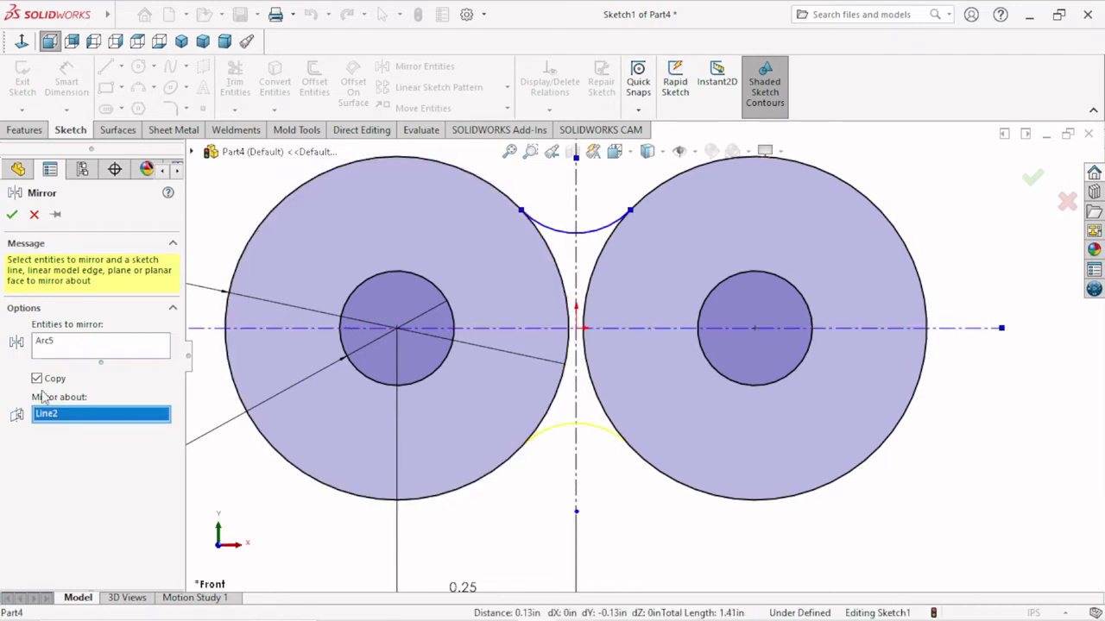
left_click(12, 216)
scroll(630, 337, "up", 1)
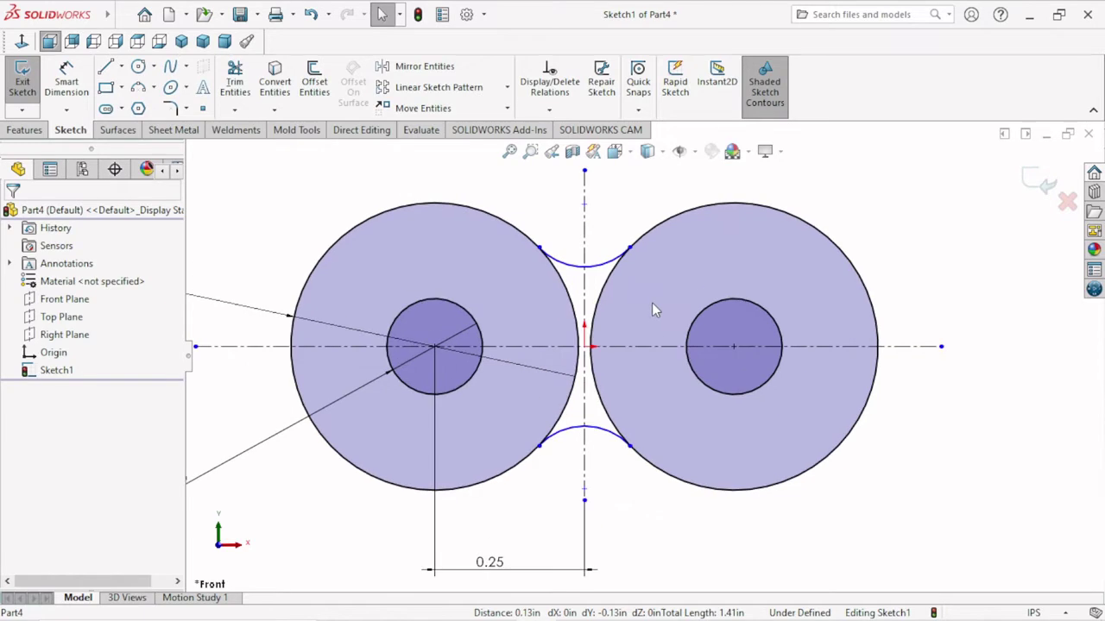
scroll(634, 311, "up", 1)
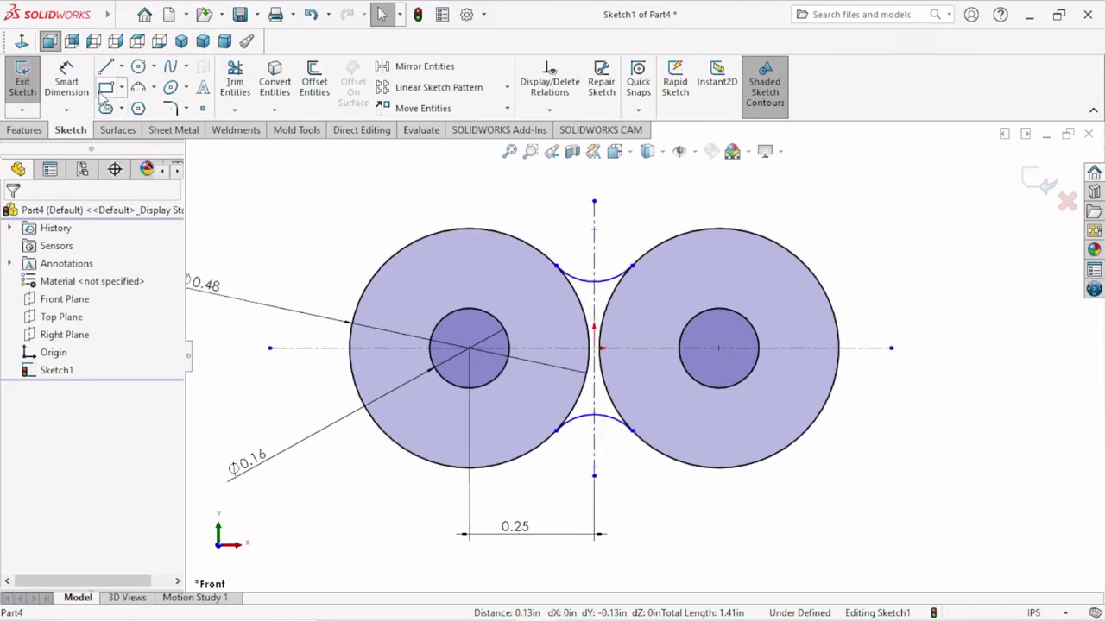
Power-trim the overlapping inner circle arcs, leaving one figure-eight outline.
left_click(238, 79)
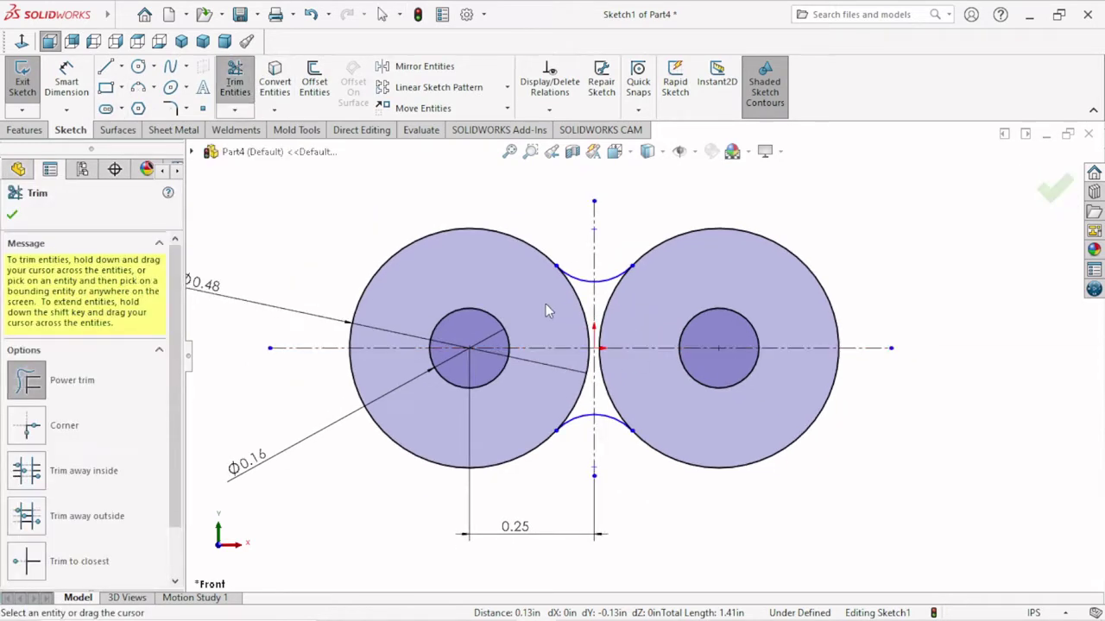
left_click_drag(546, 304, 586, 297)
mouse_move(554, 403)
left_mouse_down()
mouse_move(592, 421)
mouse_move(645, 254)
left_mouse_up()
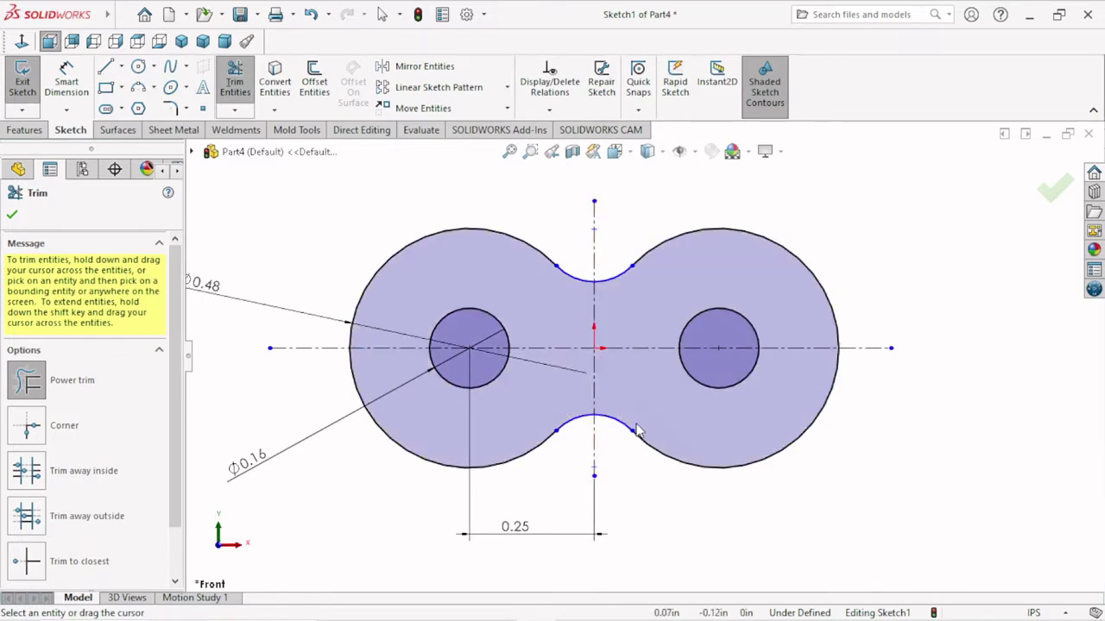
scroll(654, 430, "up", 2)
scroll(678, 362, "down", 2)
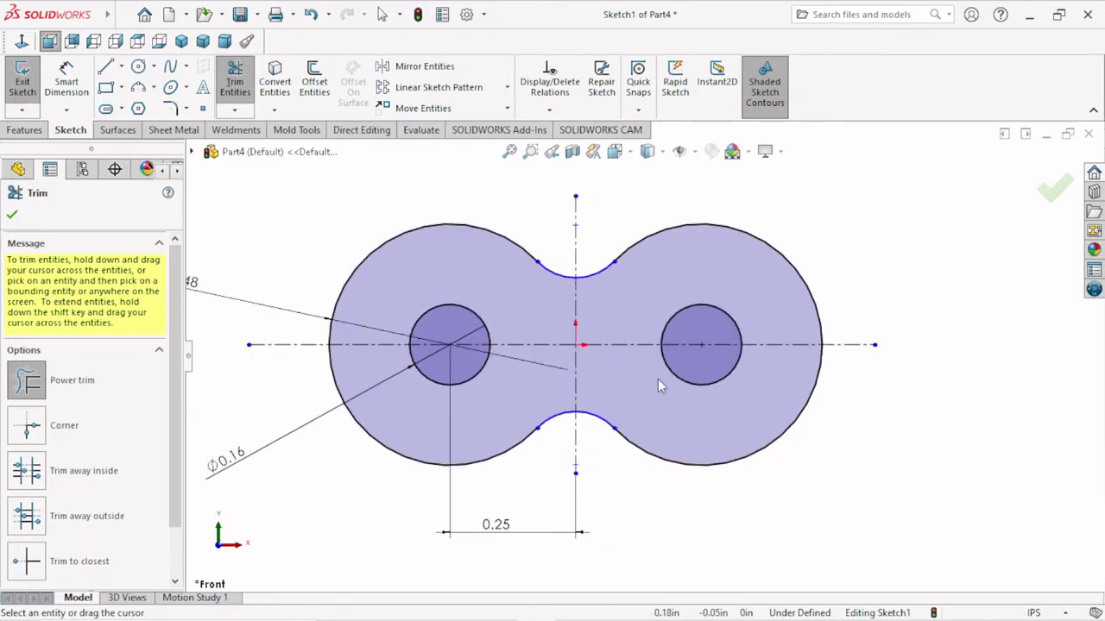
left_click(12, 215)
scroll(724, 385, "up", 1)
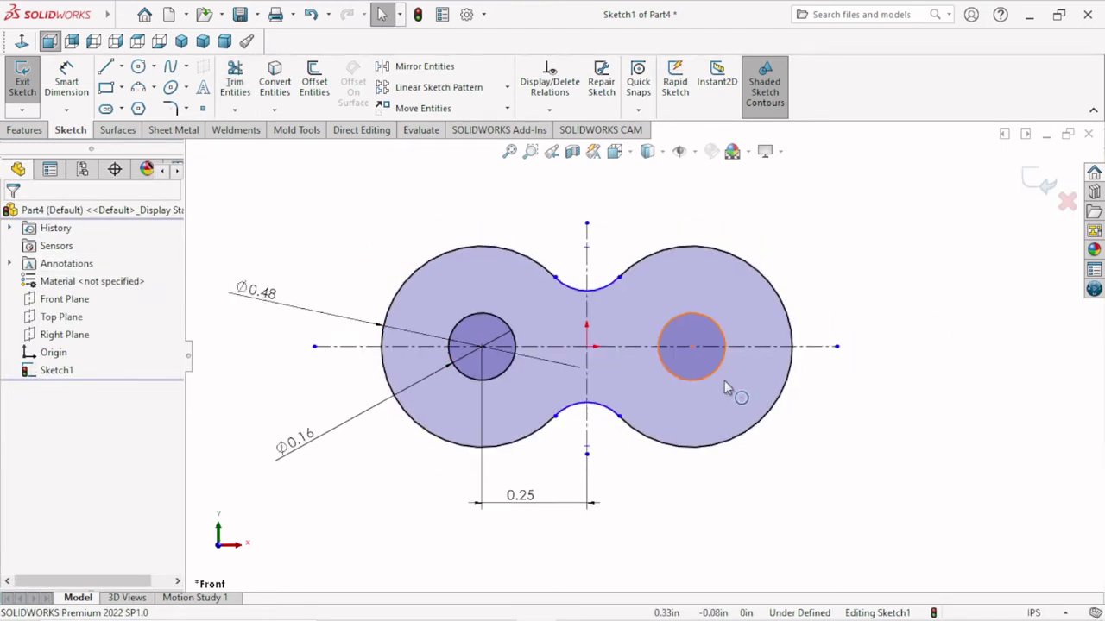
scroll(655, 391, "up", 2)
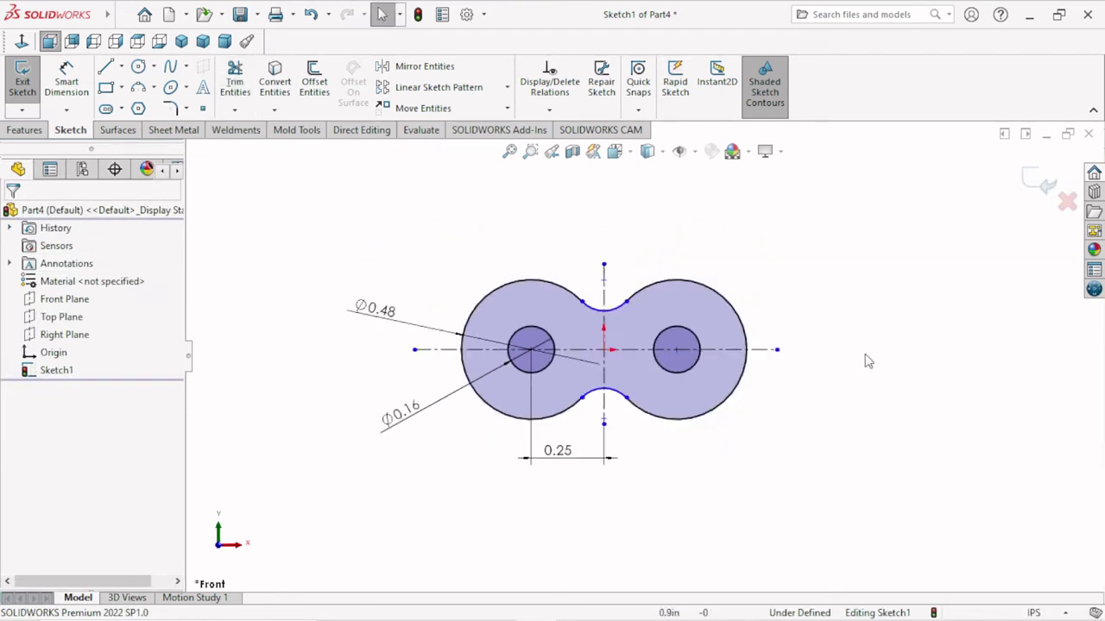
scroll(649, 347, "up", 1)
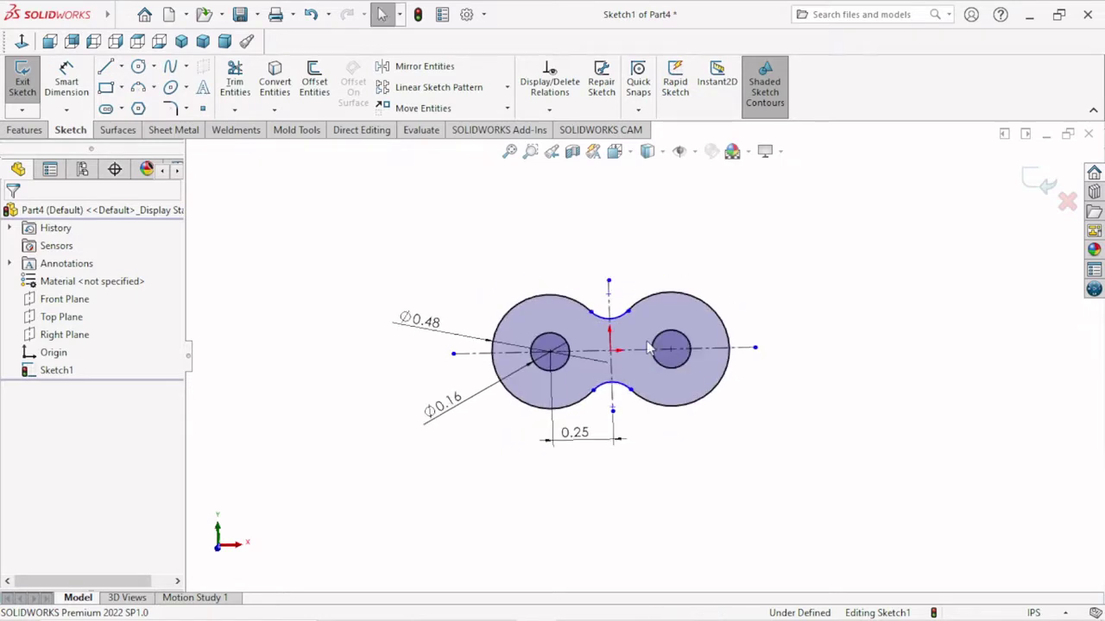
scroll(649, 347, "down", 1)
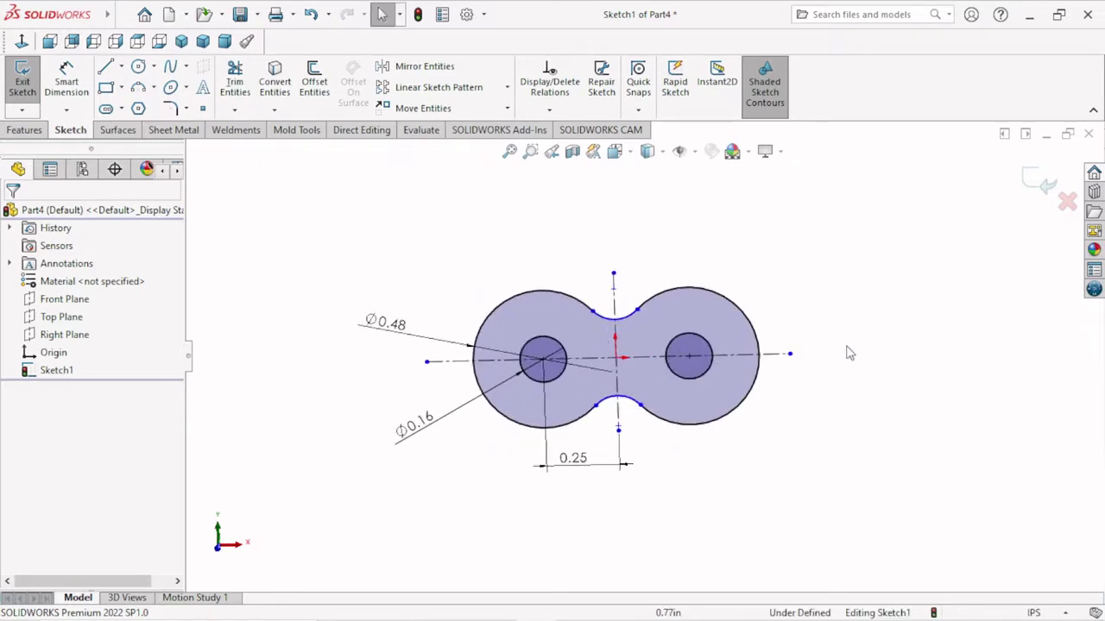
Extrude the figure-eight sketch as a boss with a 0.0625 in blind depth.
left_click(26, 130)
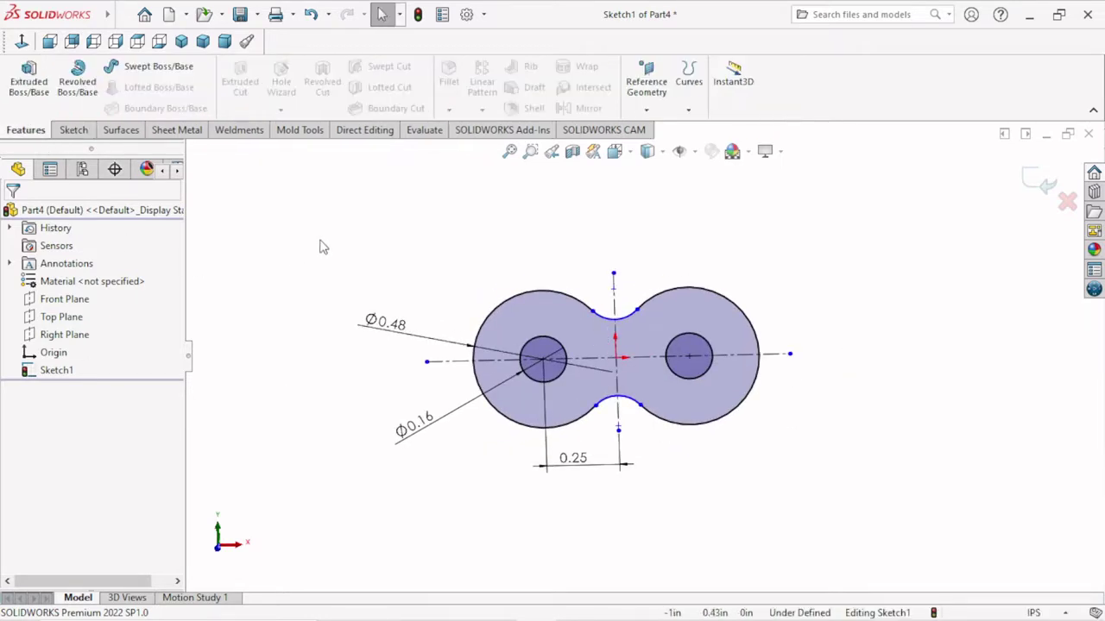
left_click(30, 91)
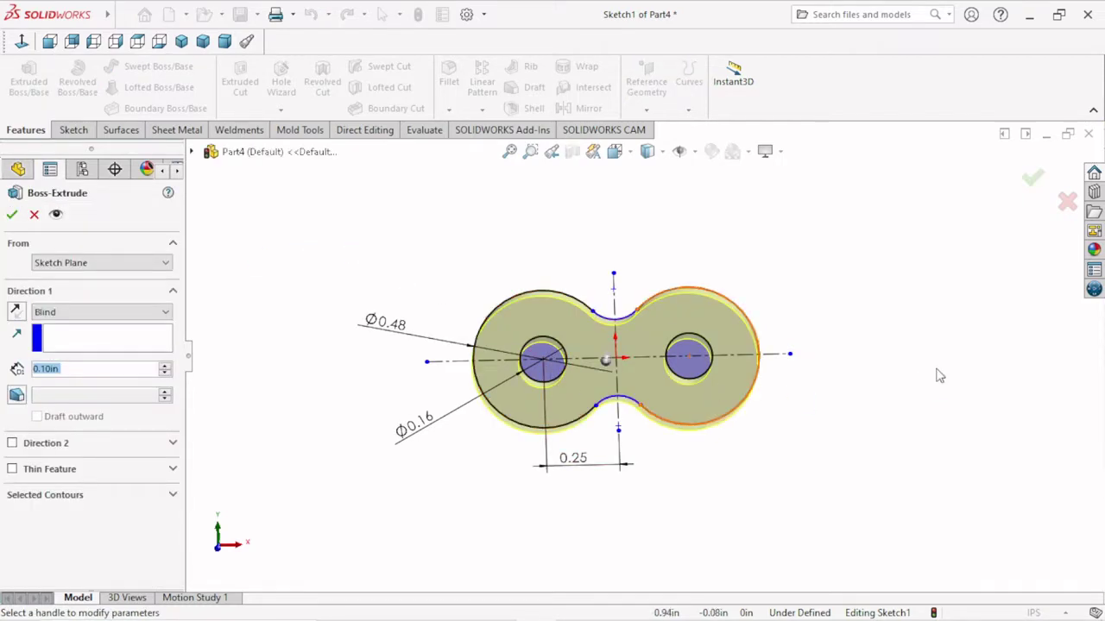
mouse_move(932, 371)
middle_mouse_down()
mouse_move(788, 481)
mouse_move(865, 510)
mouse_move(900, 470)
middle_mouse_up()
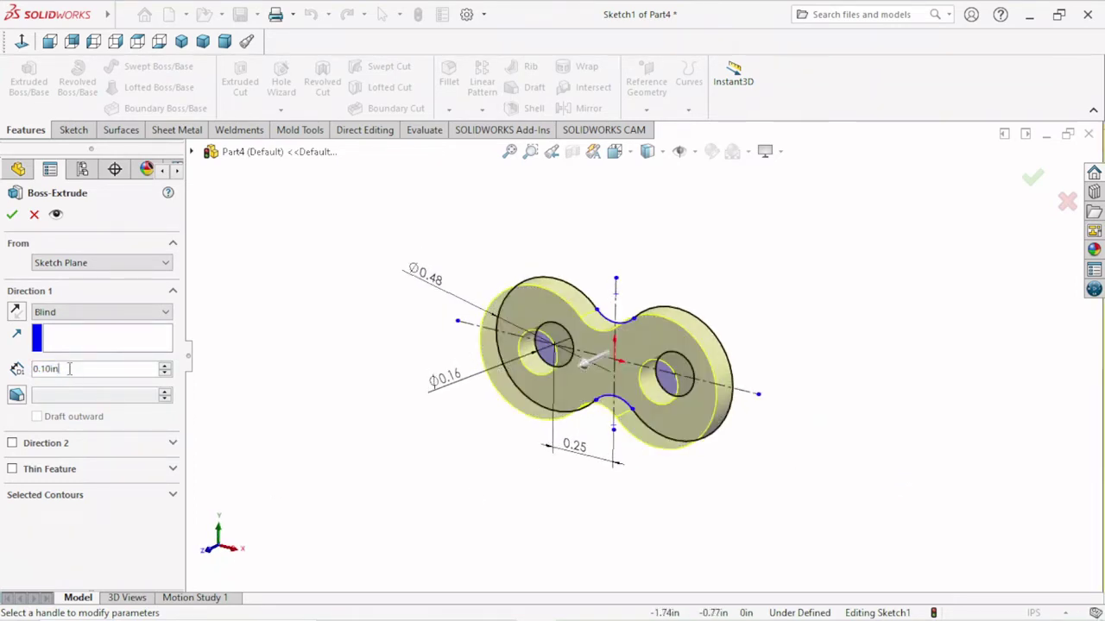
left_click_drag(69, 368, 5, 384)
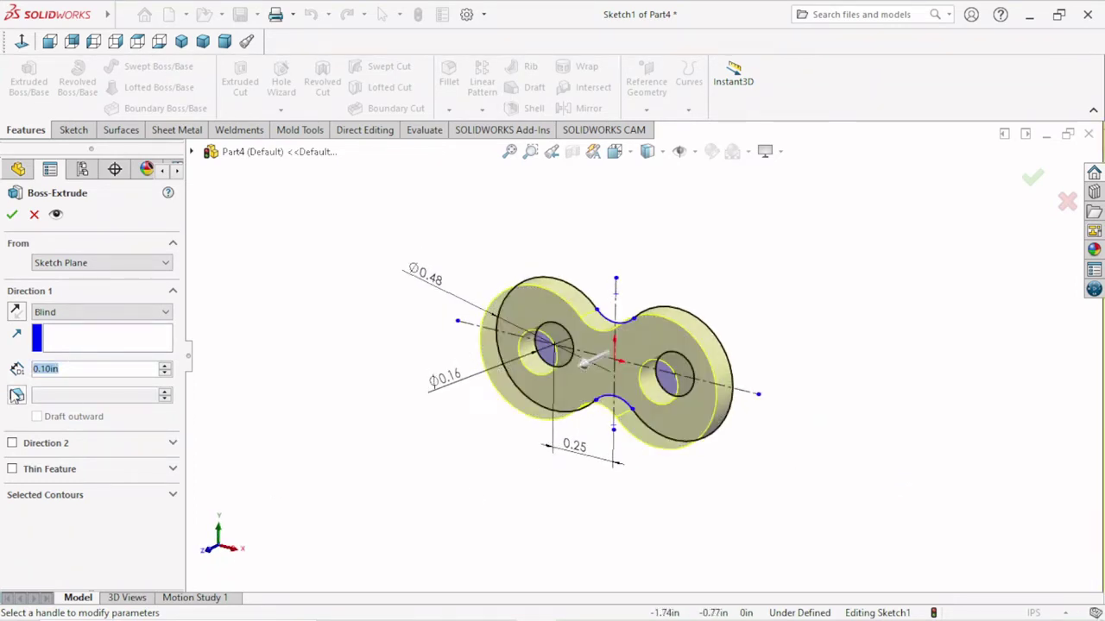
type("0.")
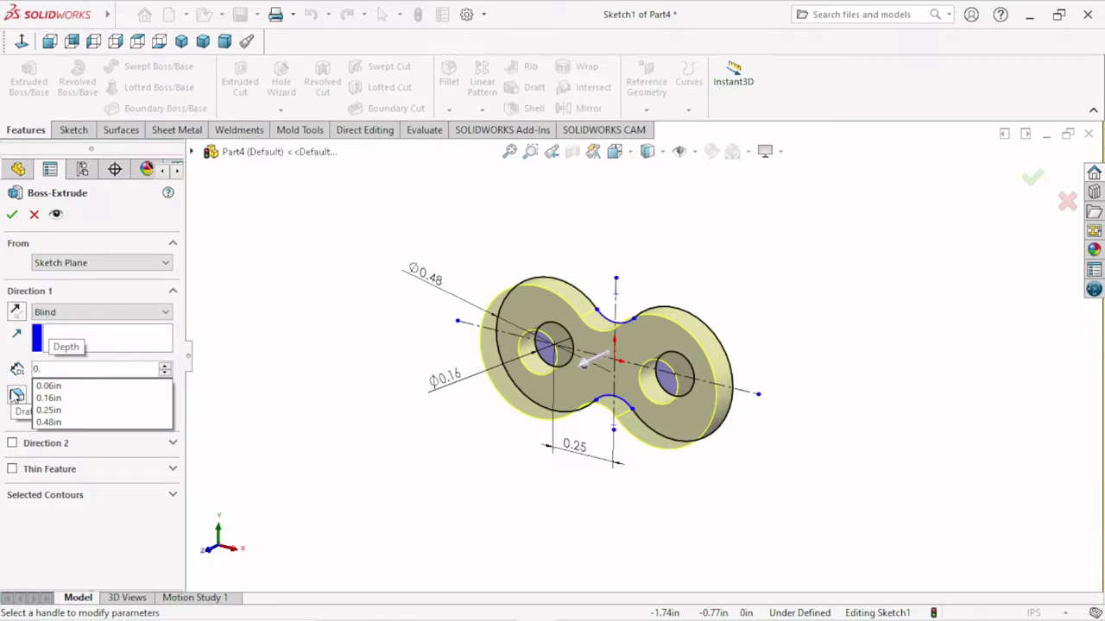
type("0")
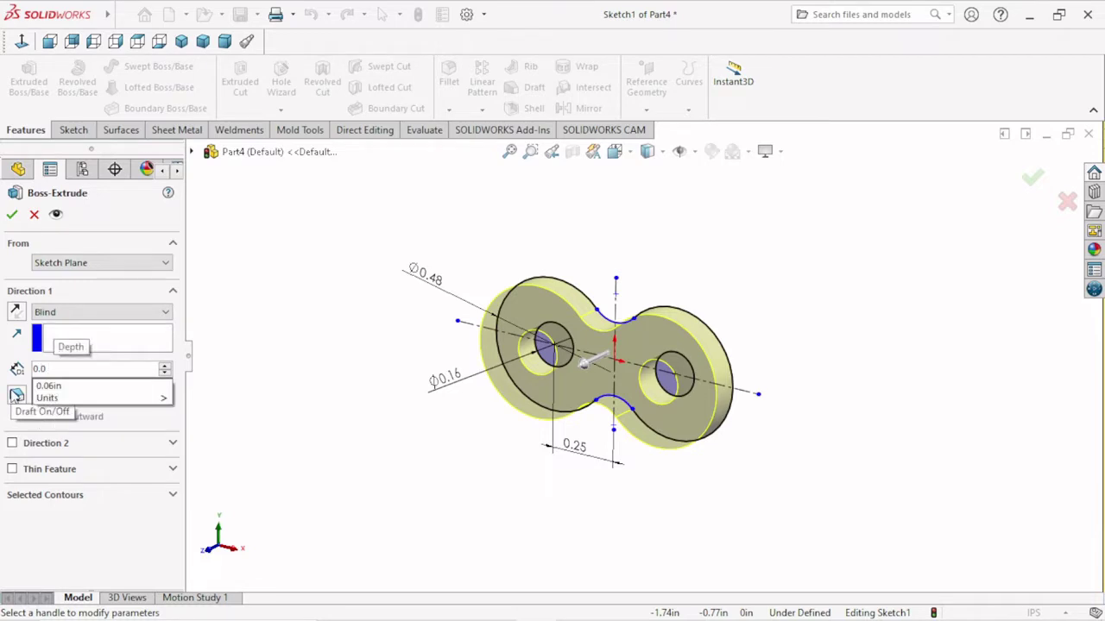
type("625")
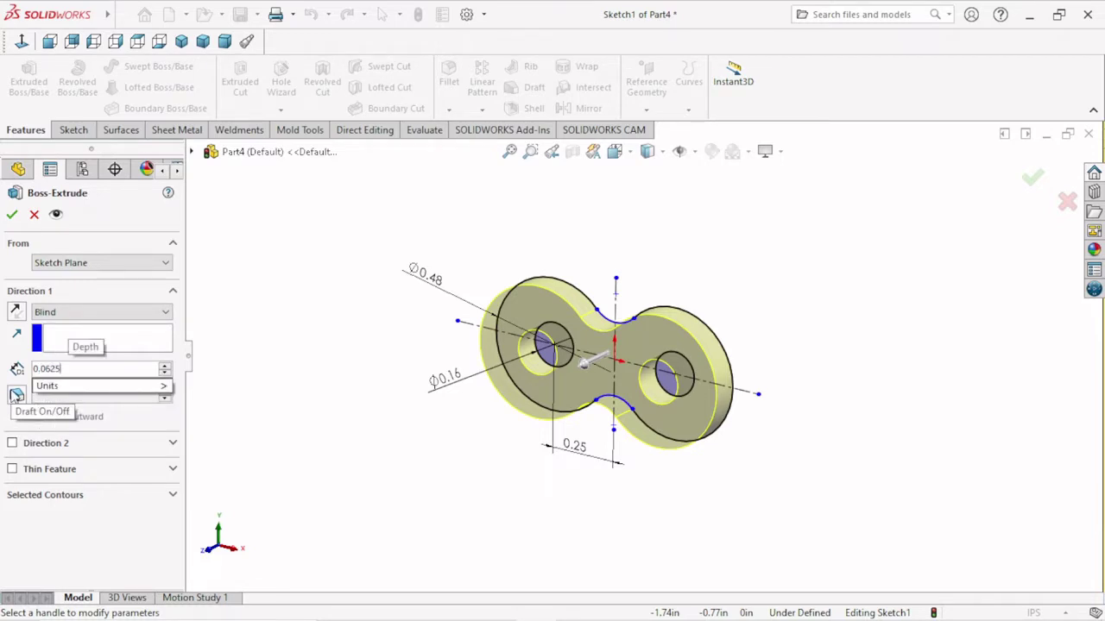
key("Return")
Accept the 0.0625 in boss extrusion and orbit to inspect the holed plate.
left_click(12, 216)
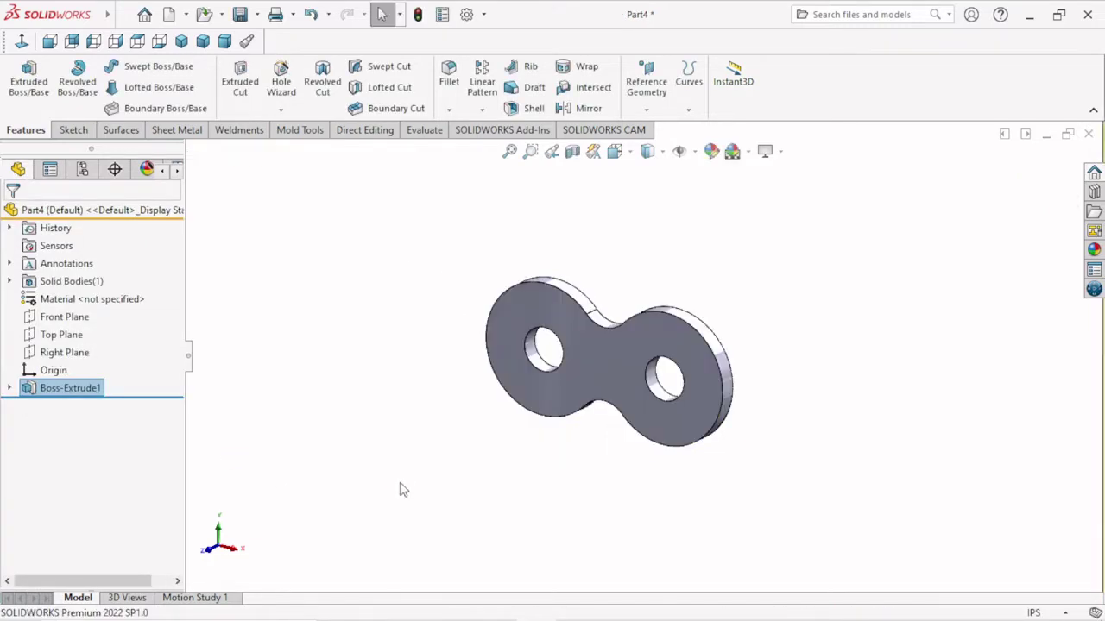
scroll(681, 362, "down", 2)
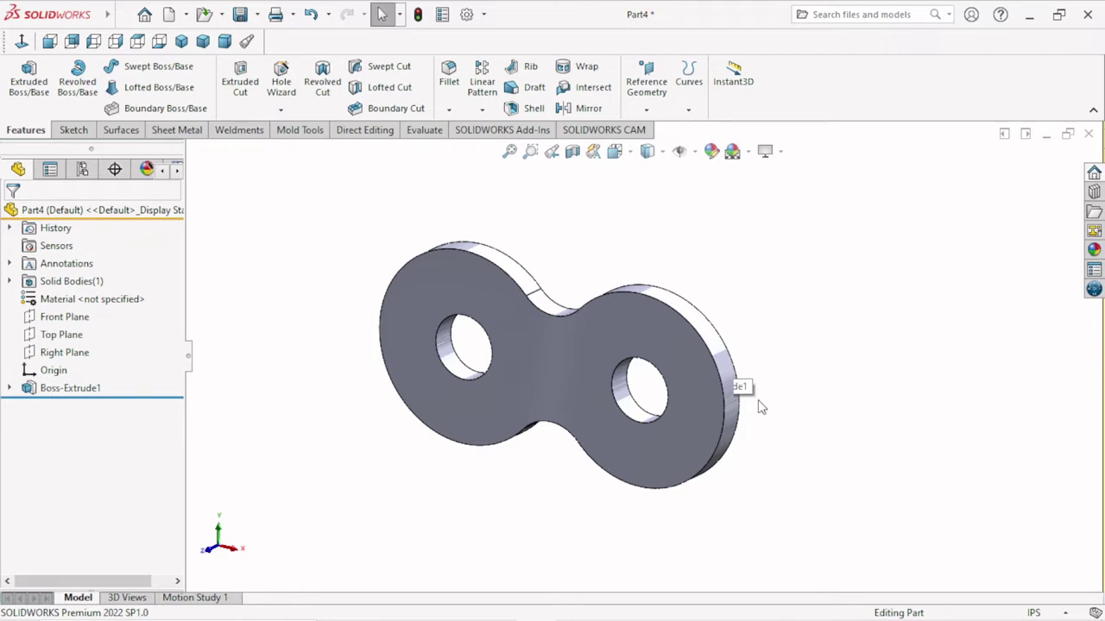
mouse_move(865, 446)
middle_mouse_down()
mouse_move(722, 431)
mouse_move(658, 338)
middle_mouse_up()
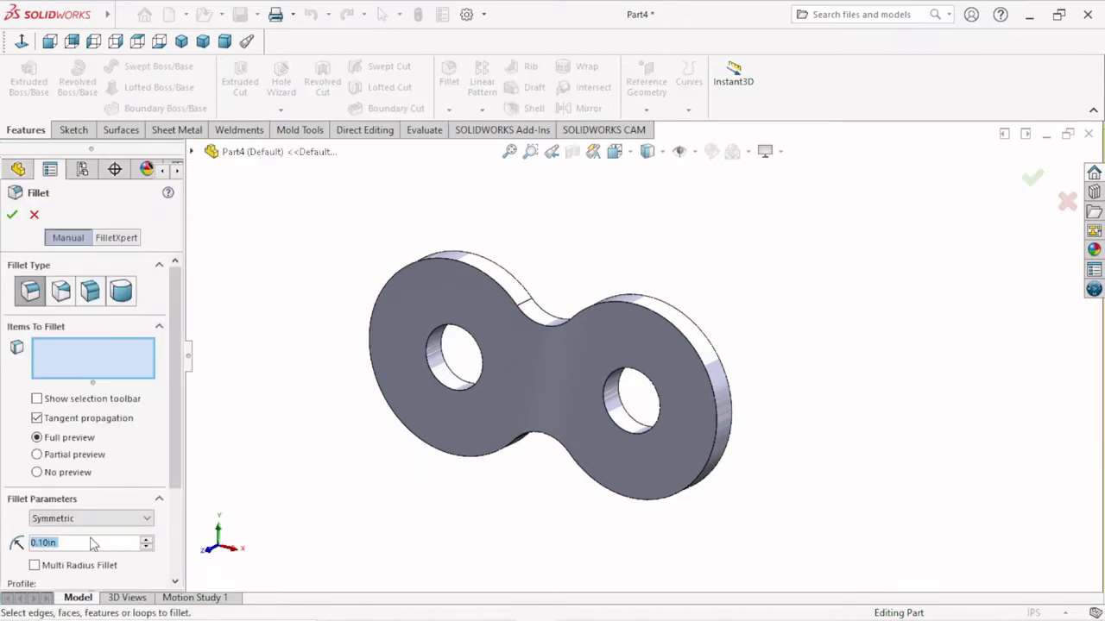
Fillet the plate's front and back faces and outline edge with a 0.01in radius.
left_click(86, 543)
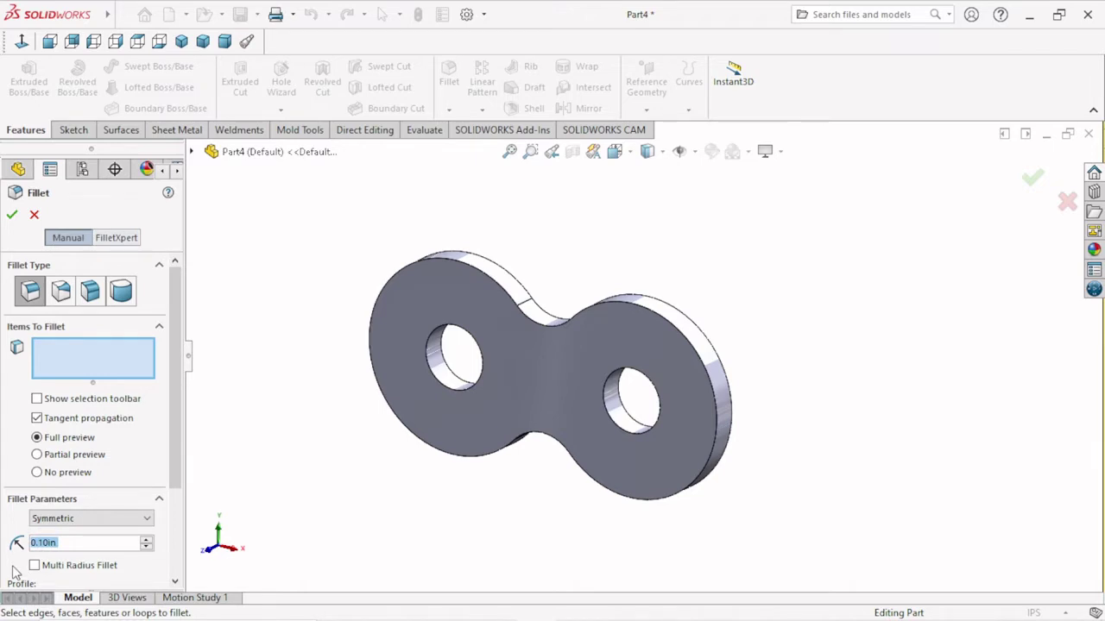
type("0")
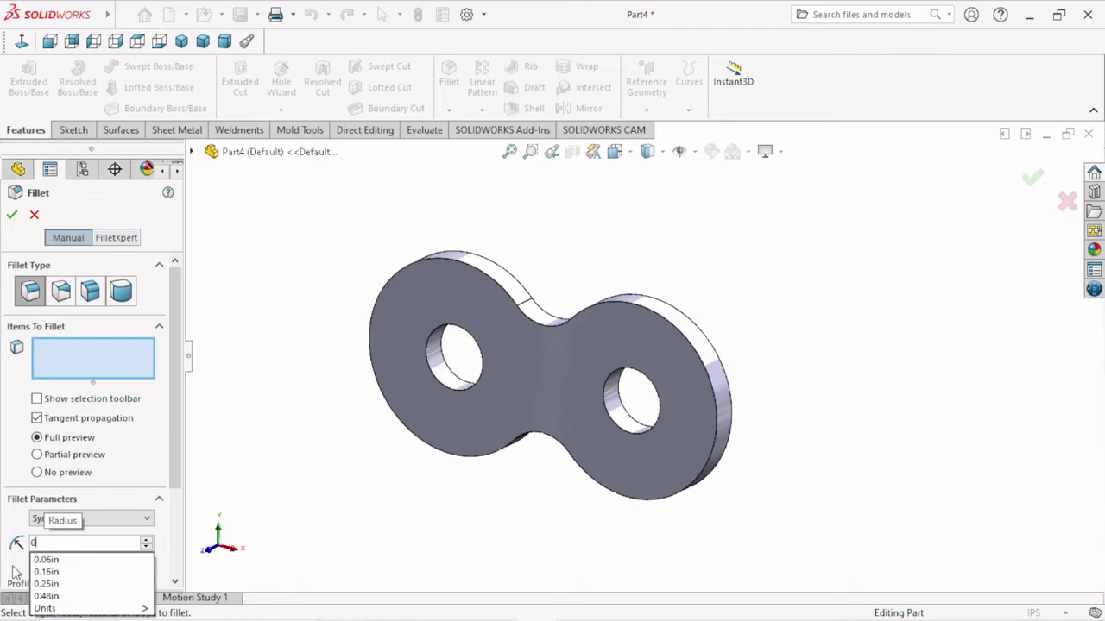
type(".")
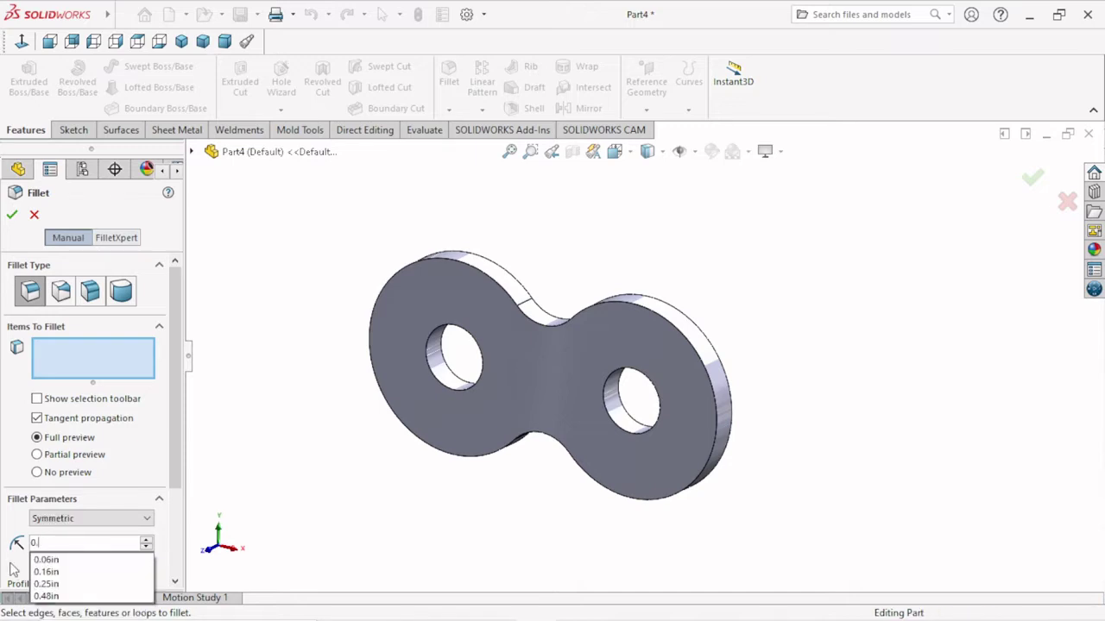
type("1")
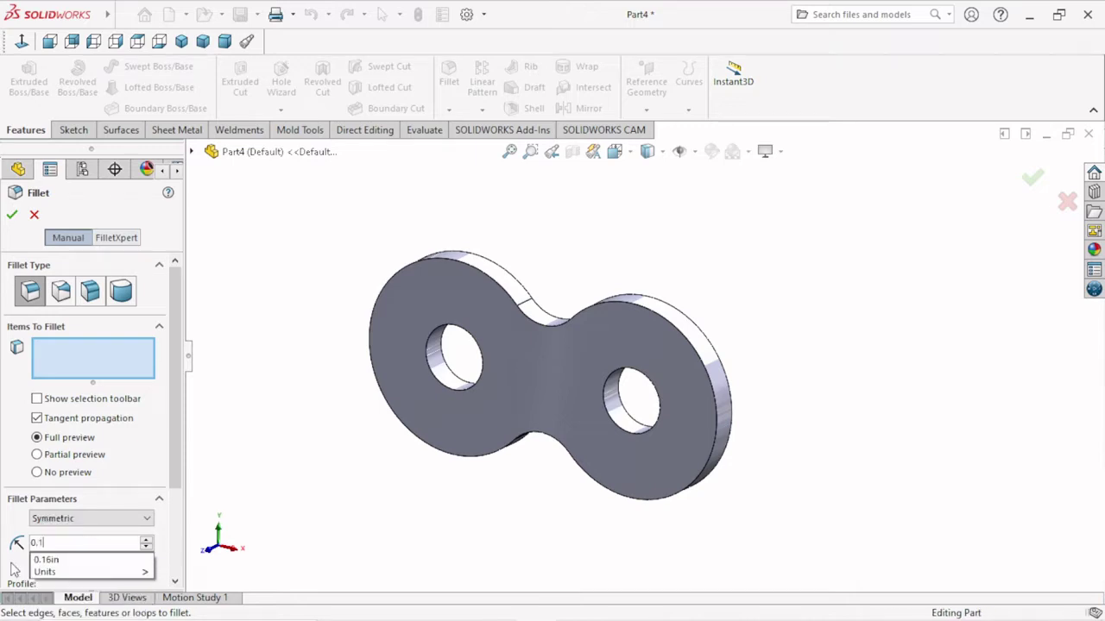
key("Return")
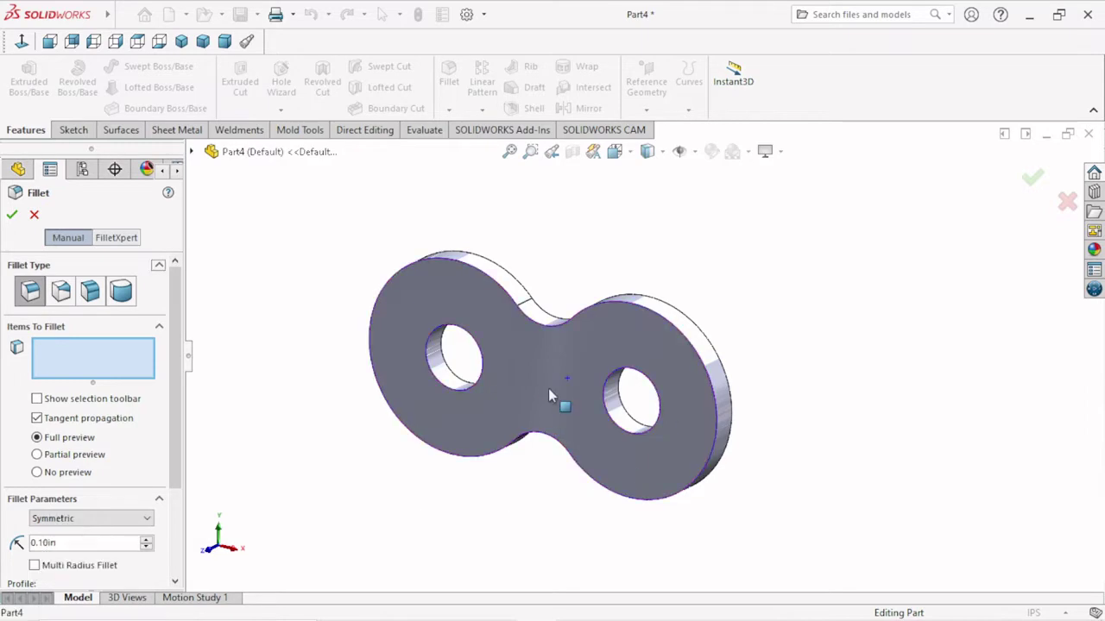
left_click(548, 388)
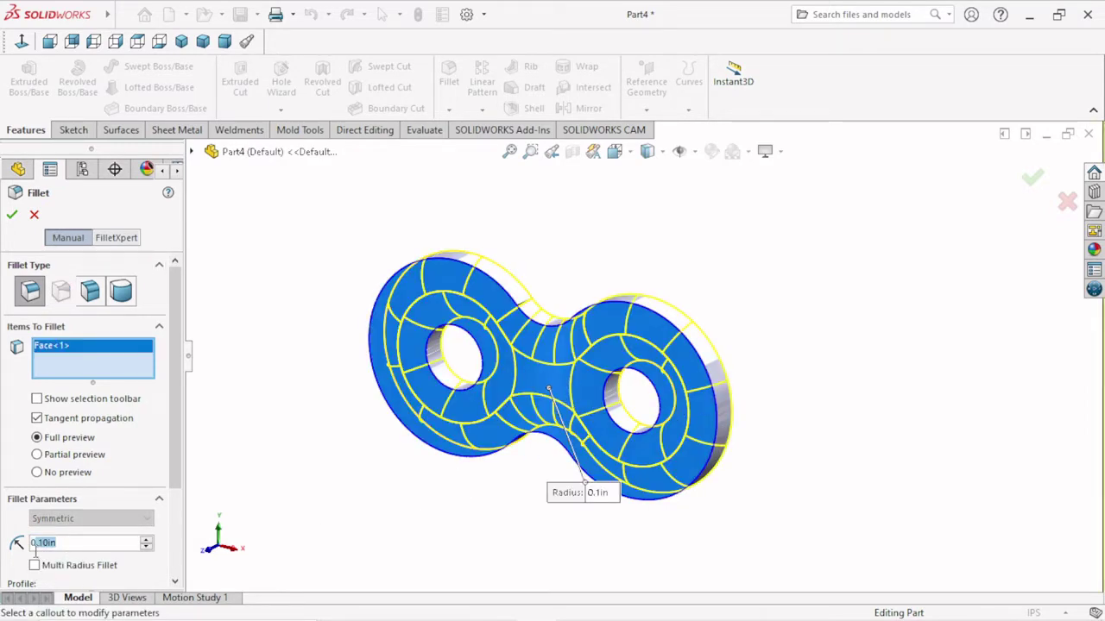
type("0")
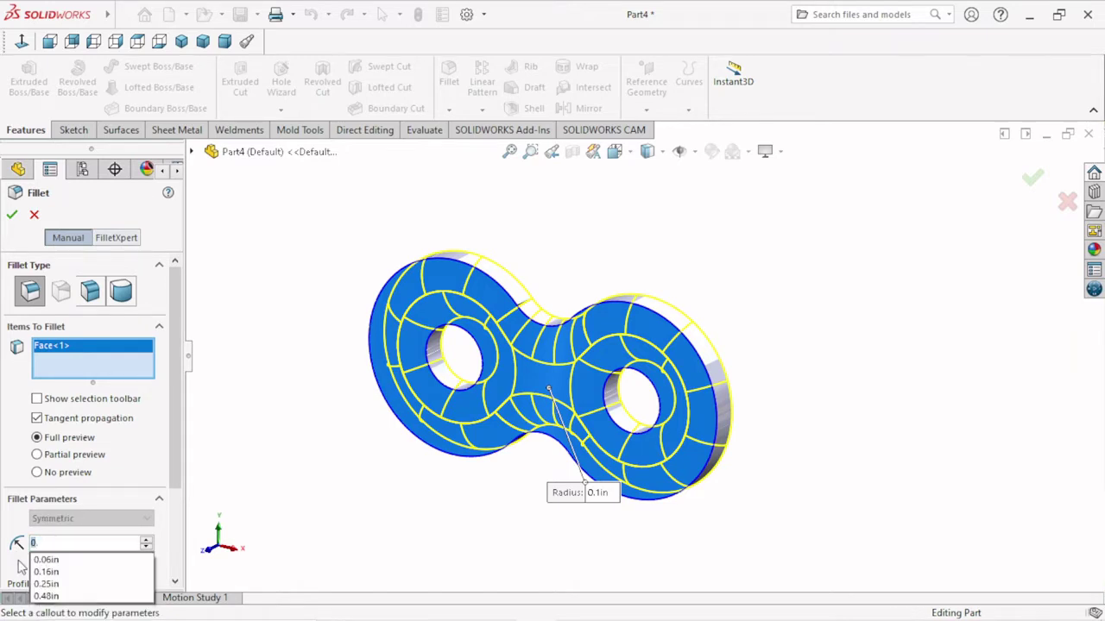
type(".01")
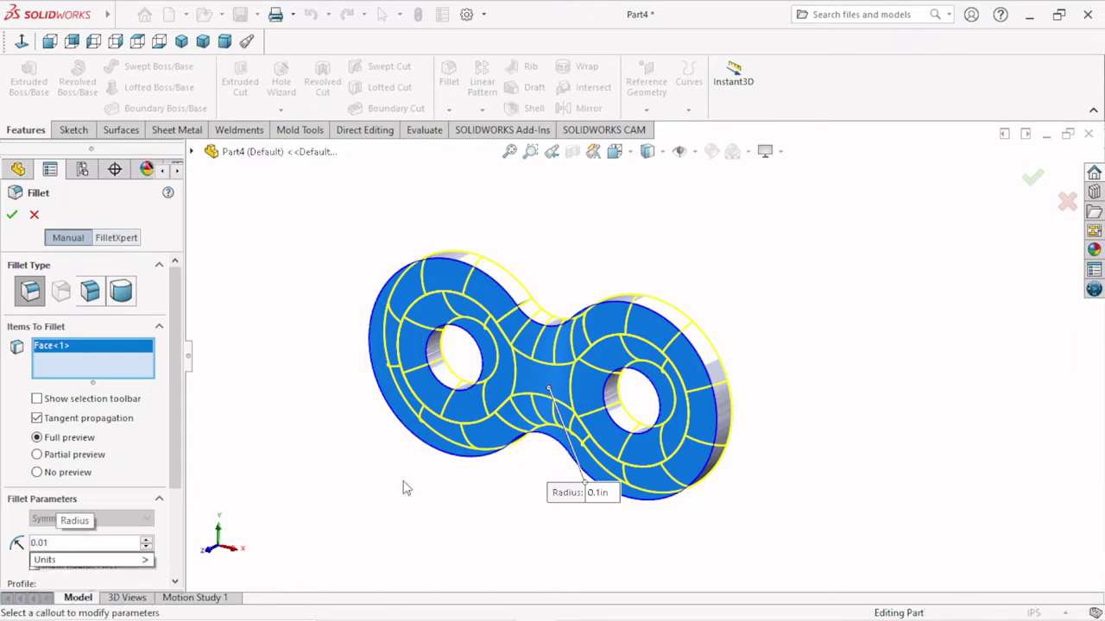
key("Return")
left_click(492, 456)
middle_click_drag(765, 374, 625, 455)
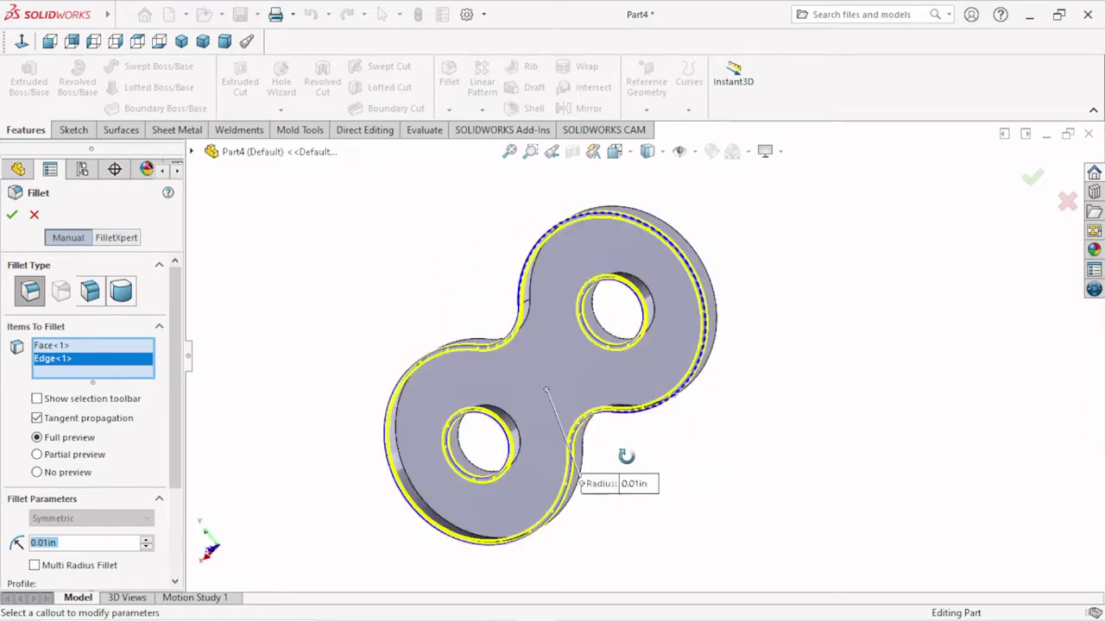
left_click(556, 367)
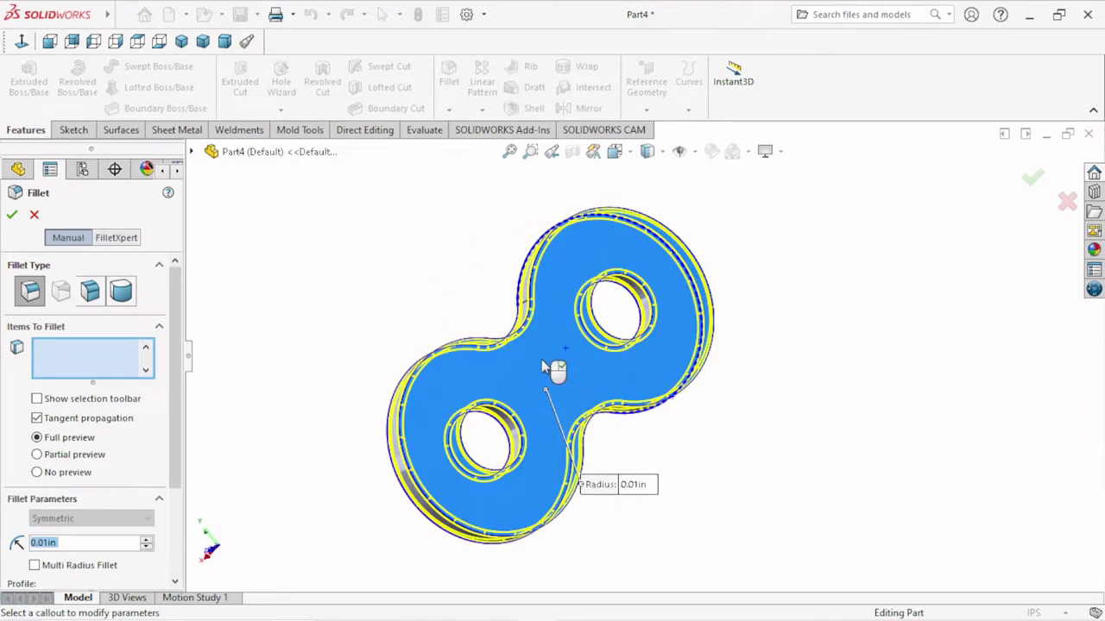
left_click(12, 214)
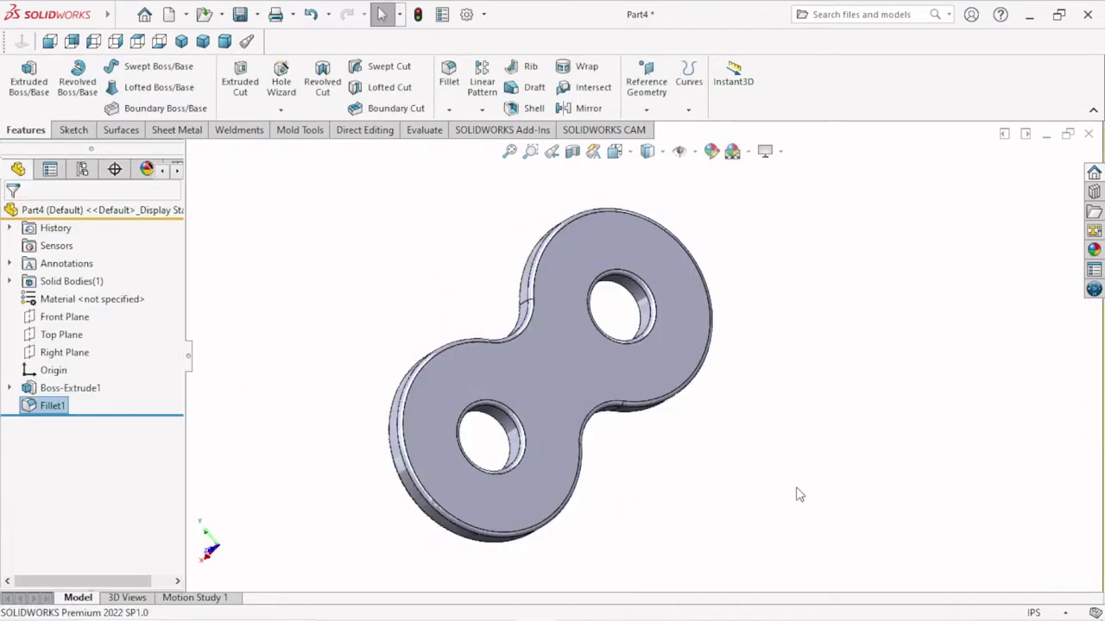
Start a new sketch on the plate's front face and view it face-on.
middle_click_drag(762, 517, 794, 399)
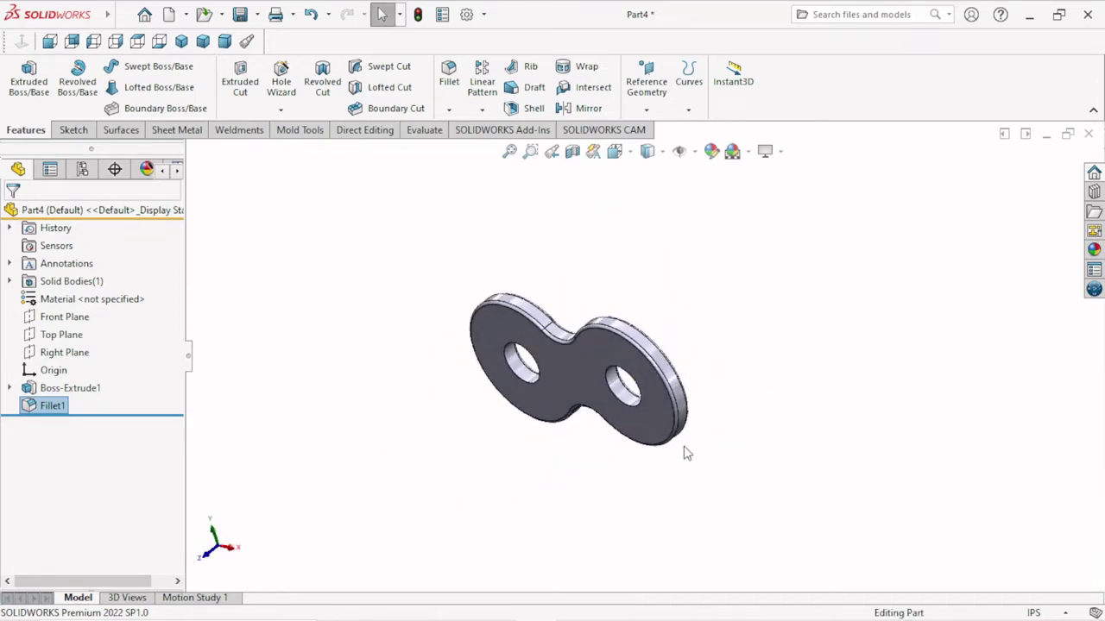
scroll(686, 453, "down", 1)
middle_click_drag(719, 510, 612, 382)
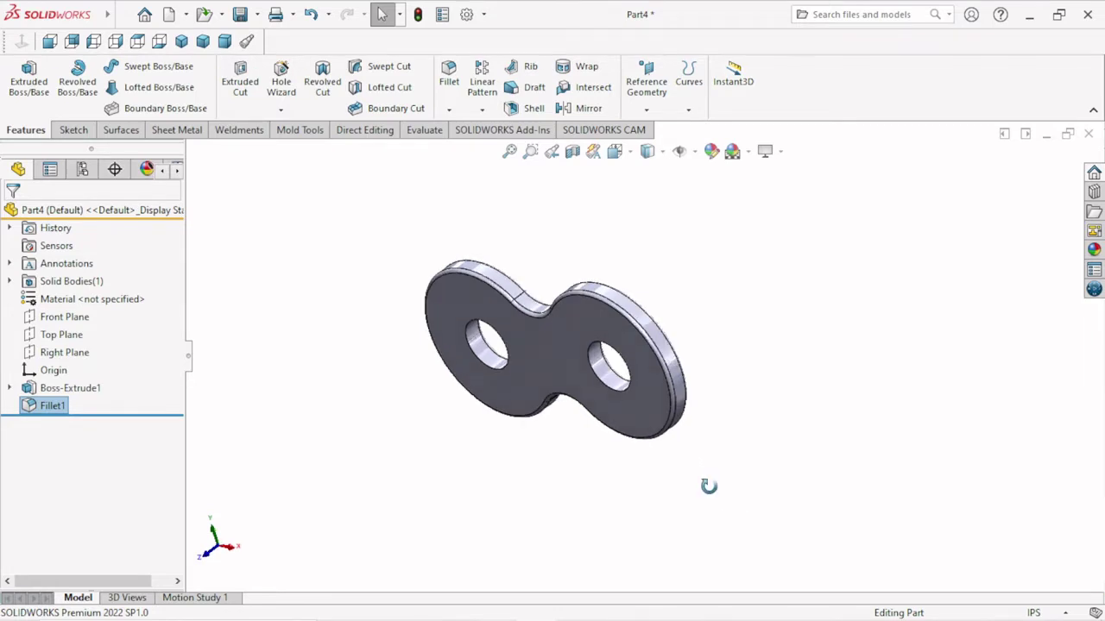
left_click(569, 345)
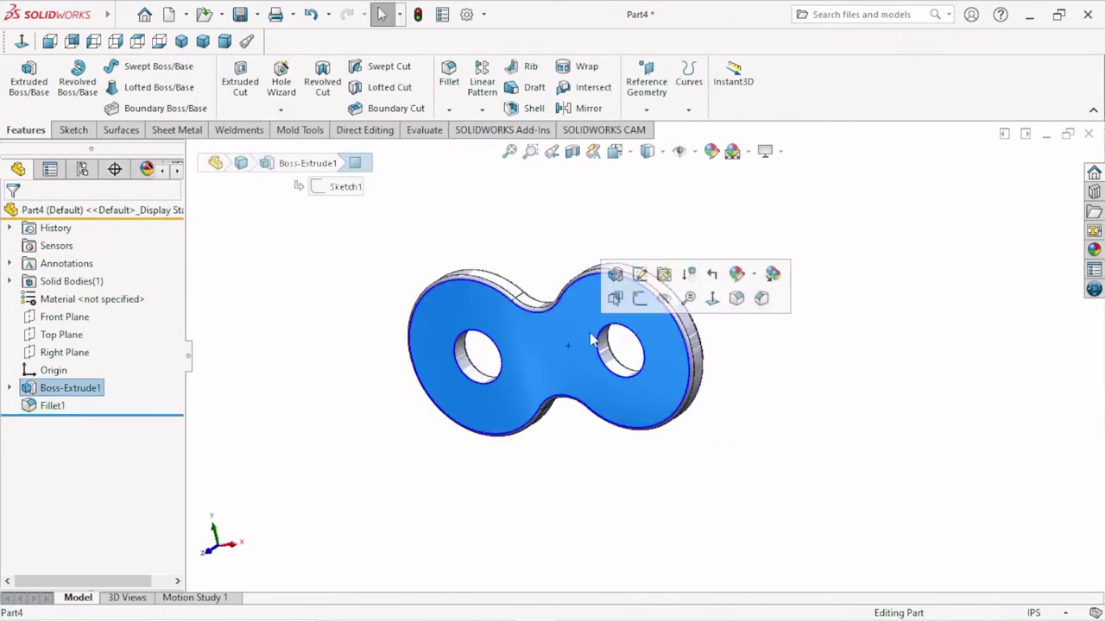
left_click(636, 298)
left_click(49, 41)
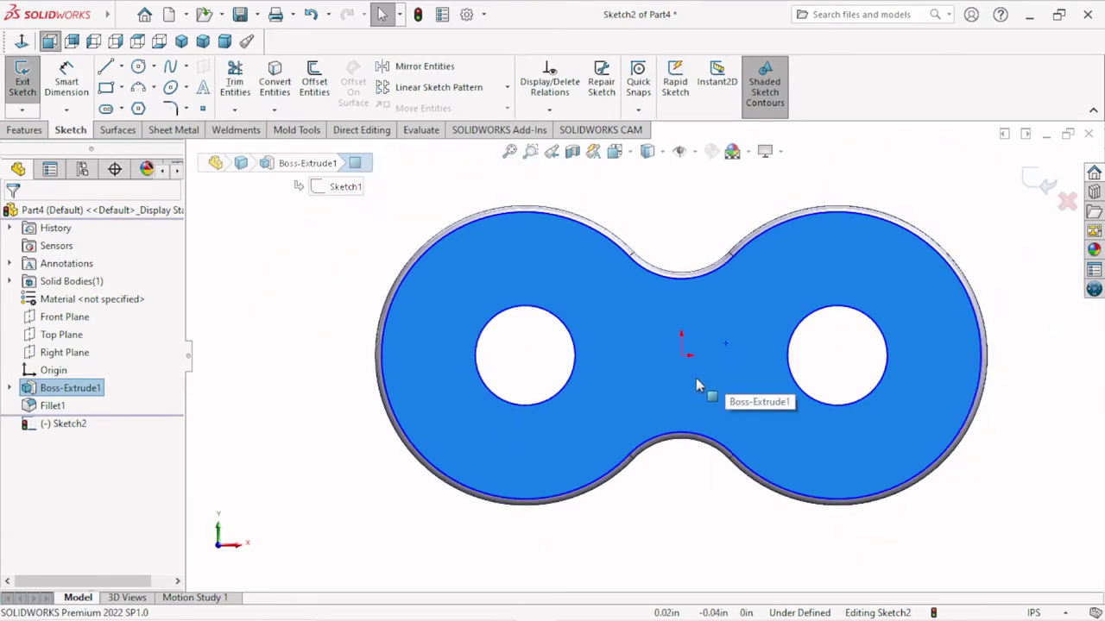
Exit the unwanted Sketch2 and discard its changes.
mouse_move(695, 378)
middle_mouse_down()
mouse_move(817, 362)
mouse_move(703, 375)
middle_mouse_up()
scroll(497, 345, "down", 3)
scroll(594, 369, "up", 2)
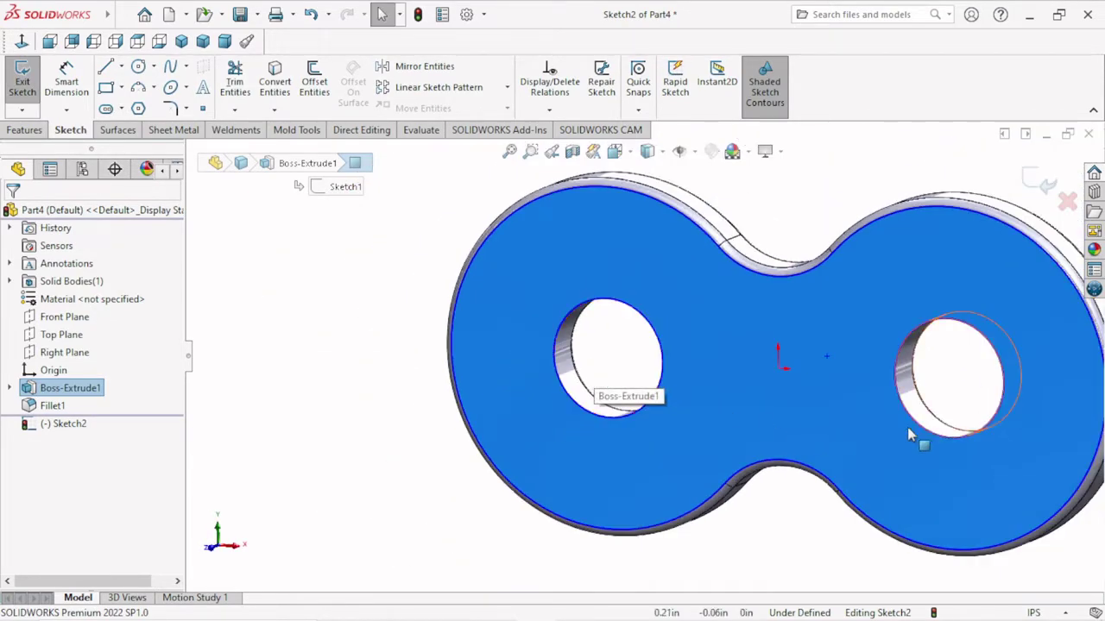
key("Escape")
scroll(751, 383, "up", 3)
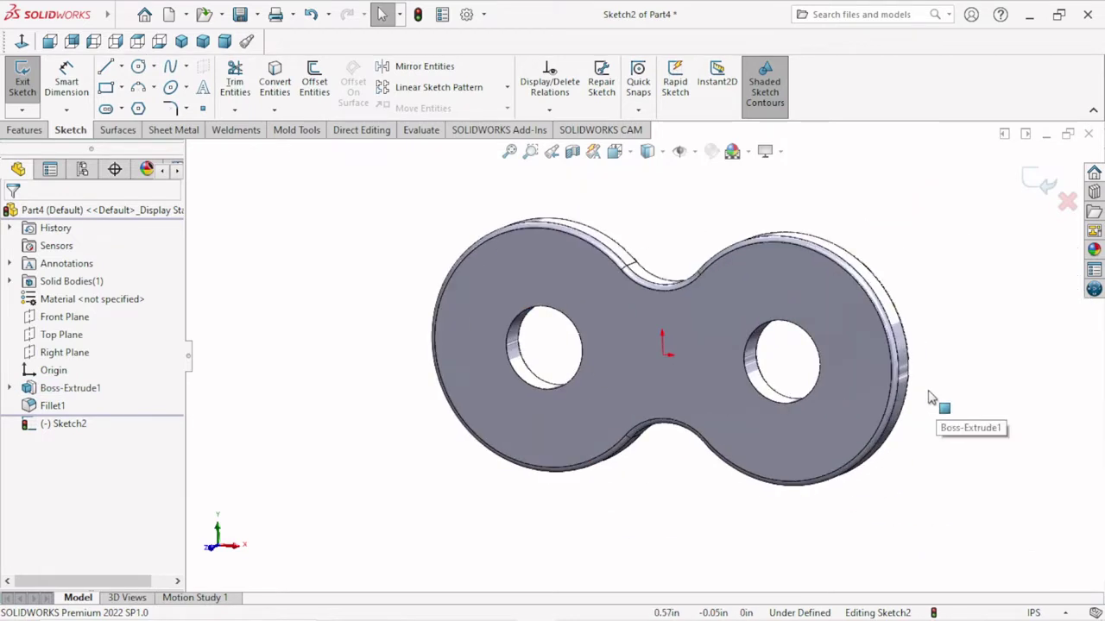
scroll(938, 402, "down", 2)
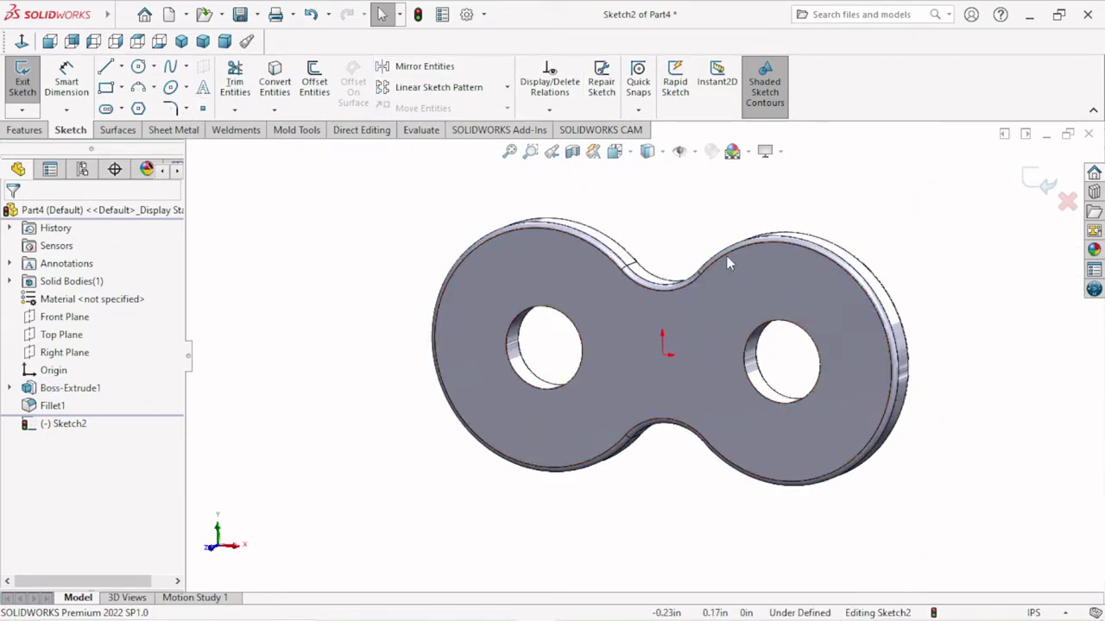
left_click(1068, 200)
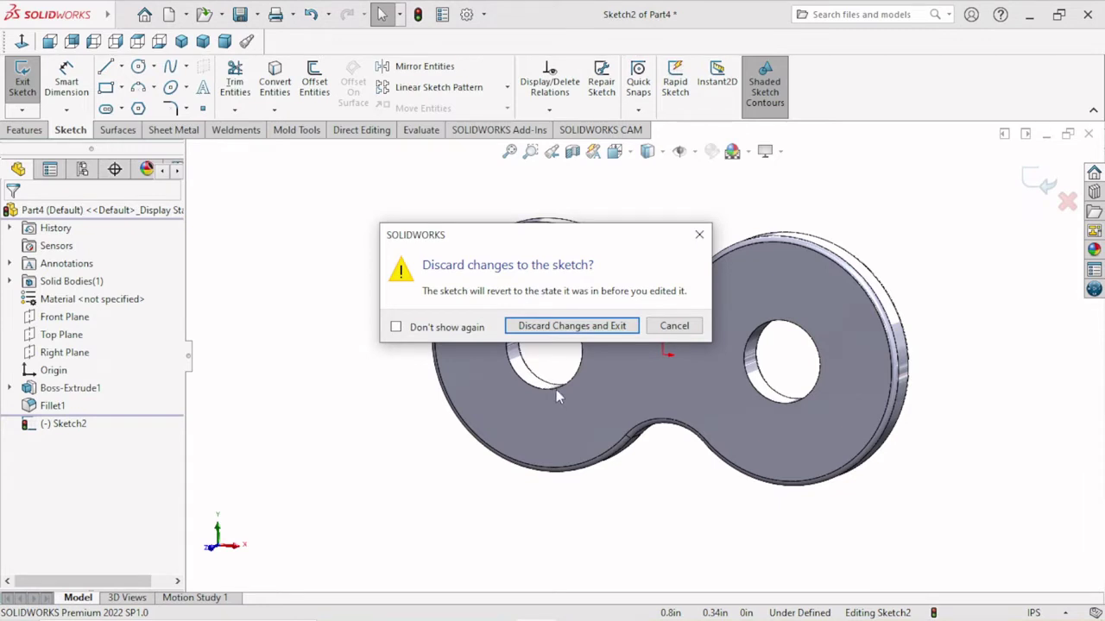
left_click(565, 326)
Orbit the part and reopen Fillet1 for editing.
scroll(587, 392, "up", 2)
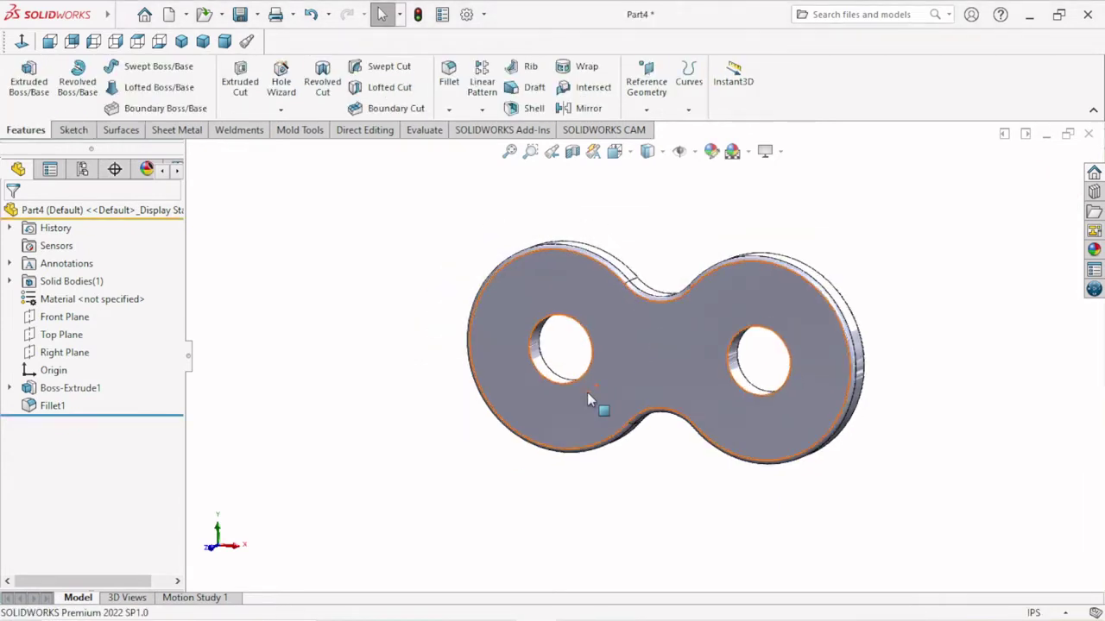
scroll(656, 386, "up", 2)
middle_click_drag(858, 348, 841, 372)
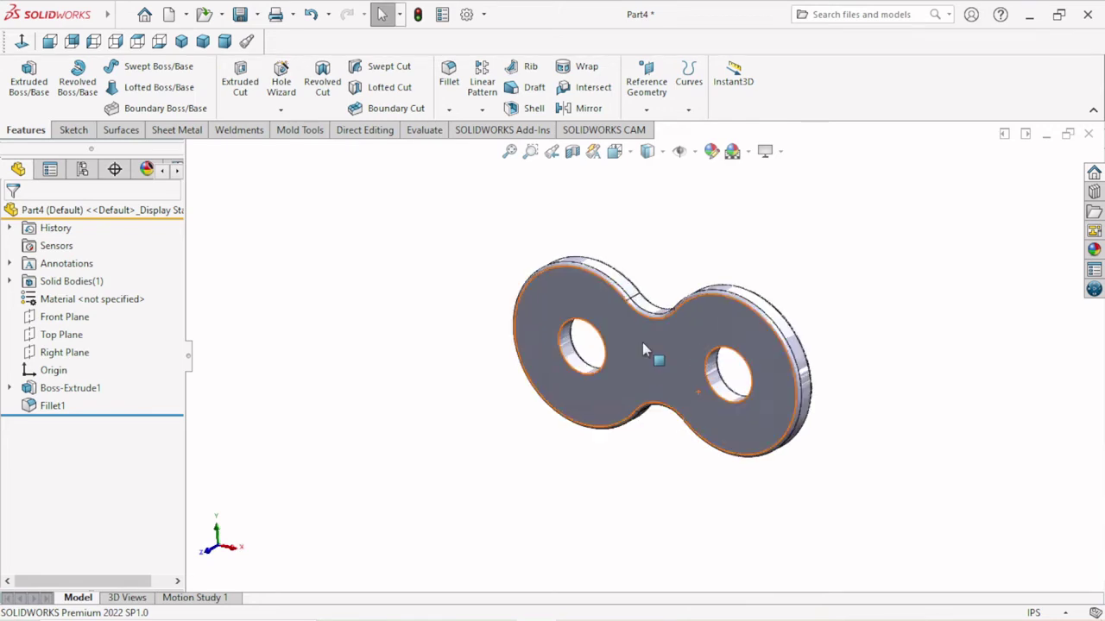
scroll(642, 342, "down", 2)
middle_click_drag(470, 427, 686, 399)
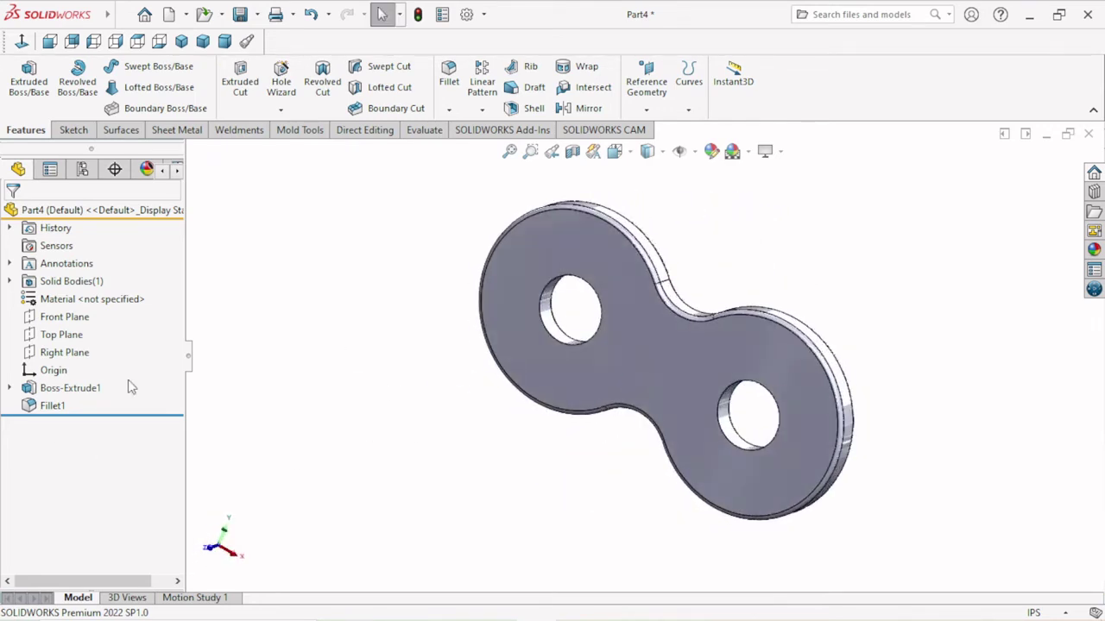
left_click(67, 412)
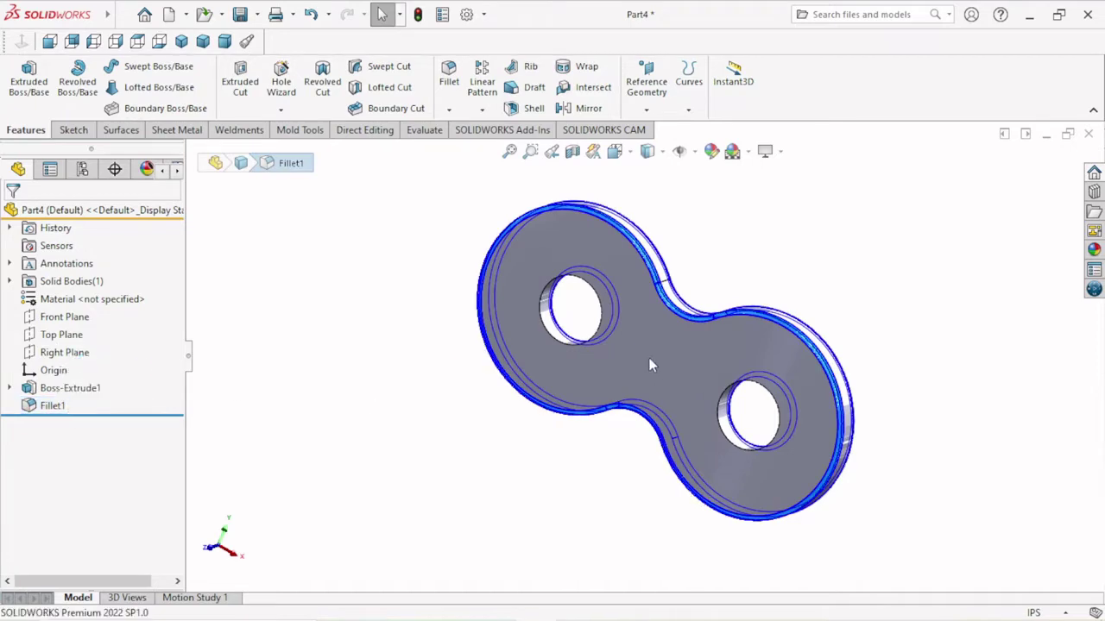
double_click(609, 335)
Add the hole edges to Fillet1 at 0.01in and accept the change.
scroll(612, 346, "down", 3)
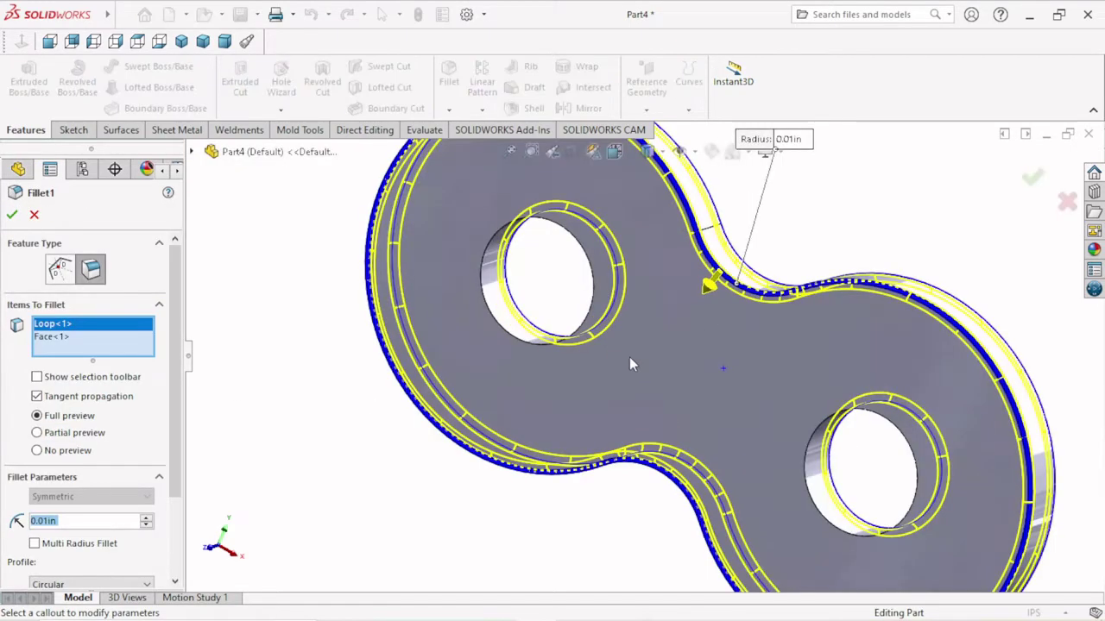
middle_click_drag(642, 361, 647, 370)
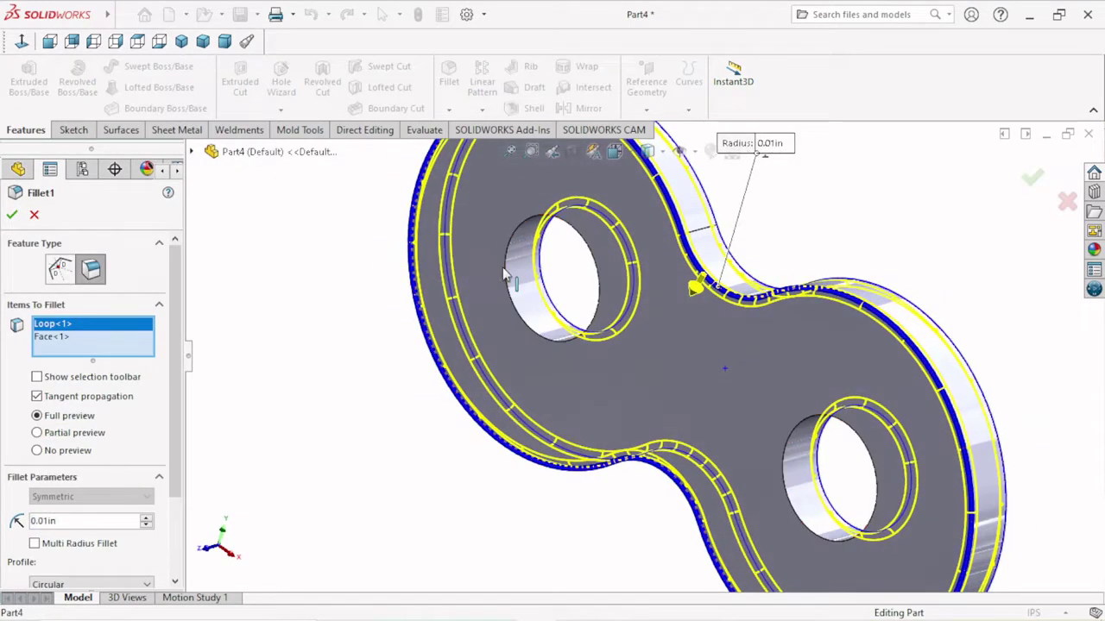
left_click(783, 466)
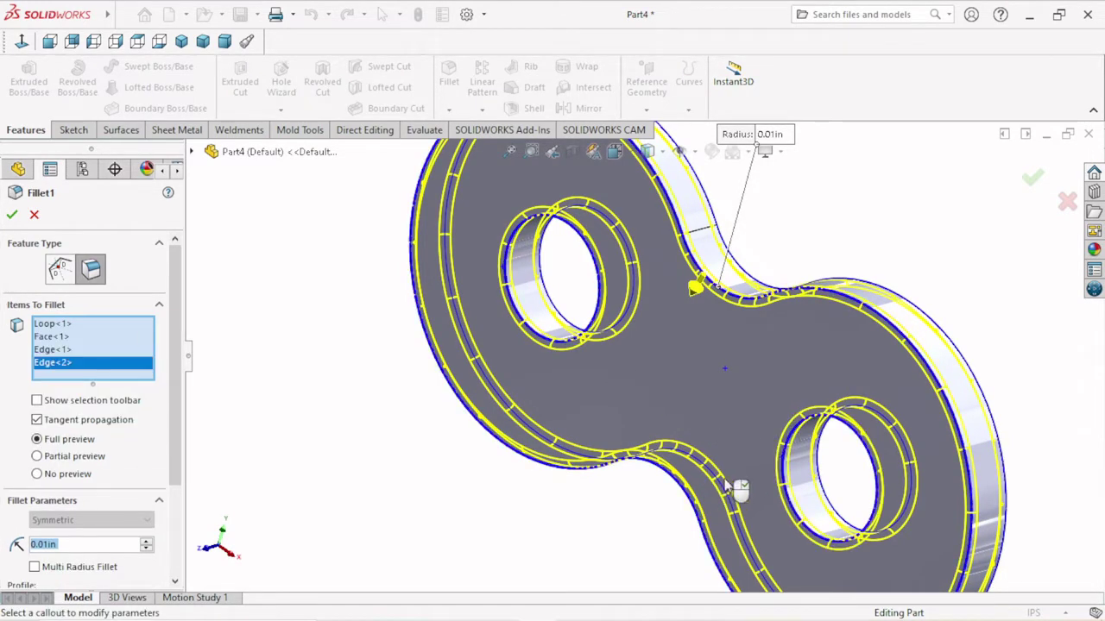
left_click(12, 215)
scroll(669, 406, "up", 3)
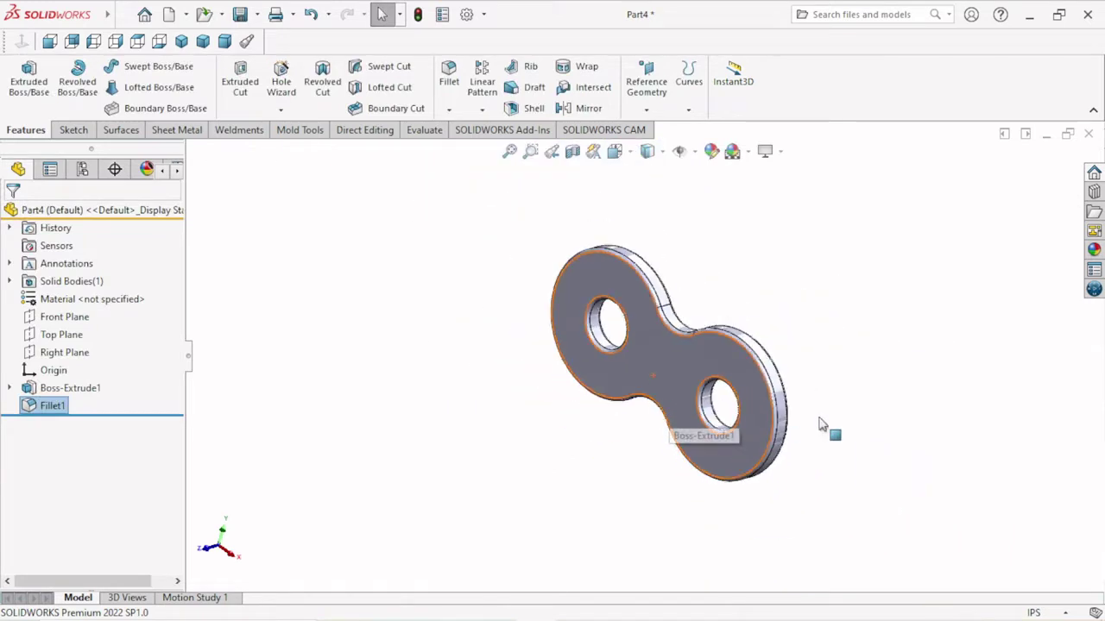
middle_click_drag(821, 424, 632, 385)
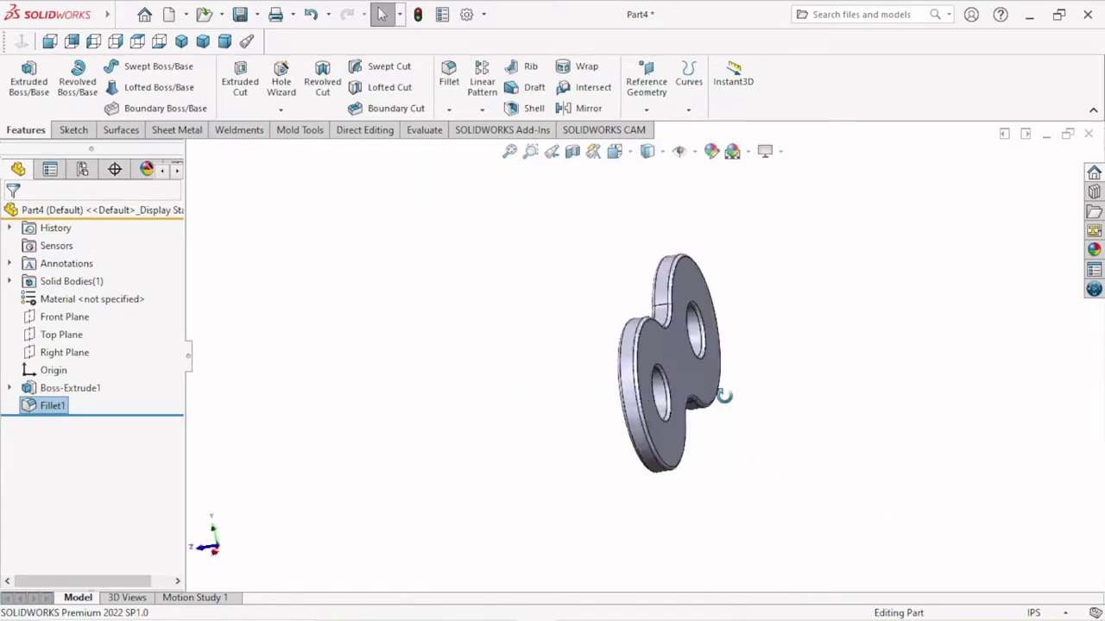
Start a sketch on the plate face and convert the left hole's edge into it.
left_click(634, 386)
left_click(699, 327)
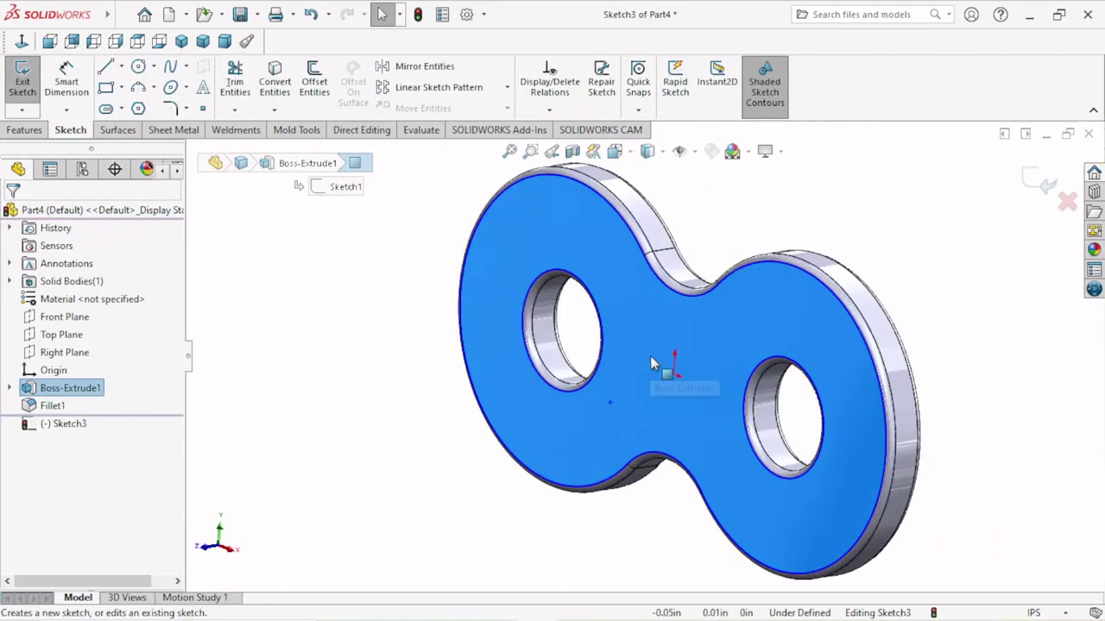
scroll(654, 364, "down", 3)
left_click(442, 371)
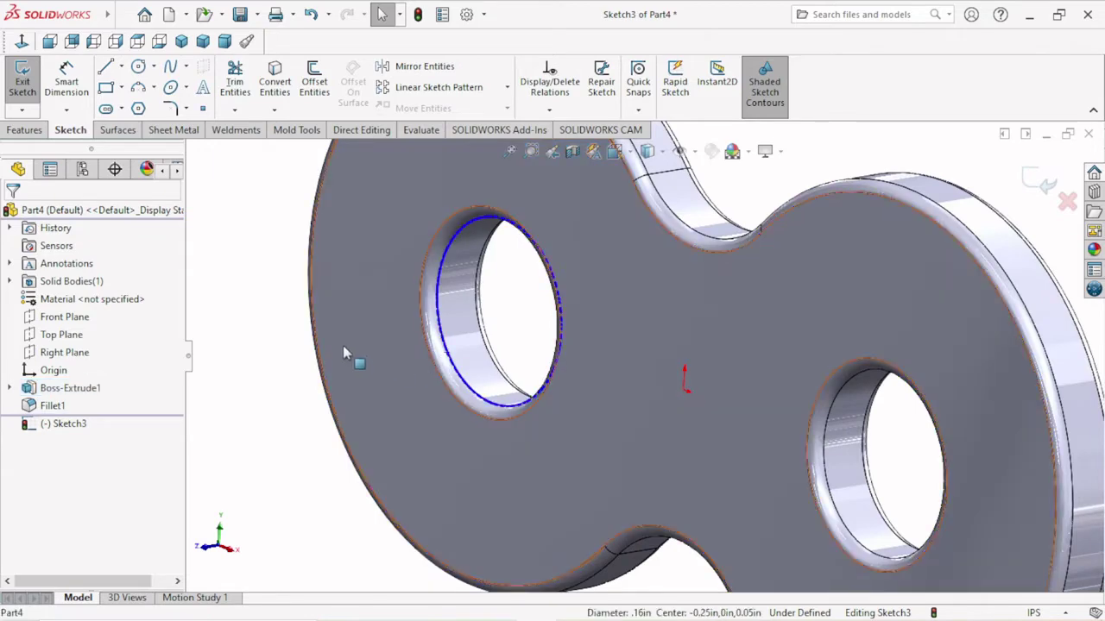
left_click(275, 82)
key("f")
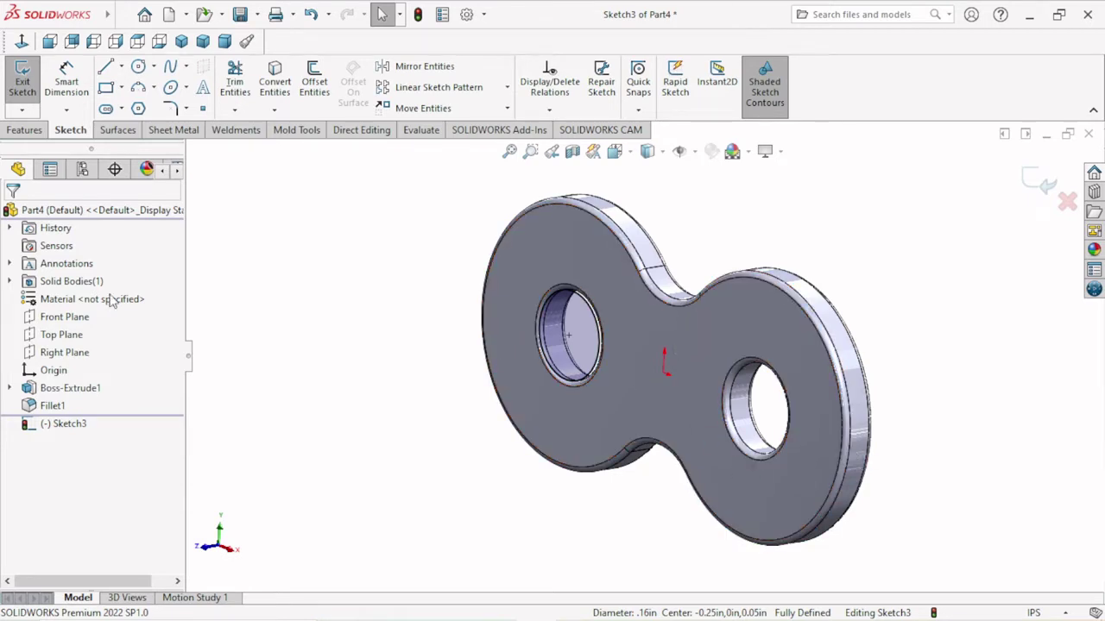
Draw a 0.31 diameter circle concentric with the left hole.
left_click(137, 69)
type("0.31")
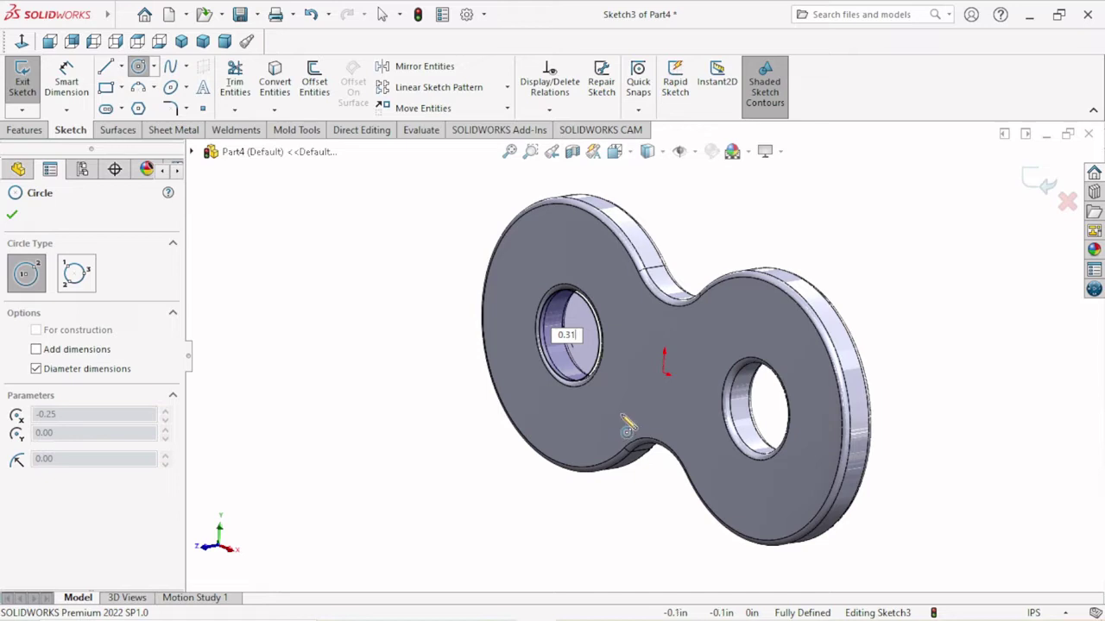
key("Return")
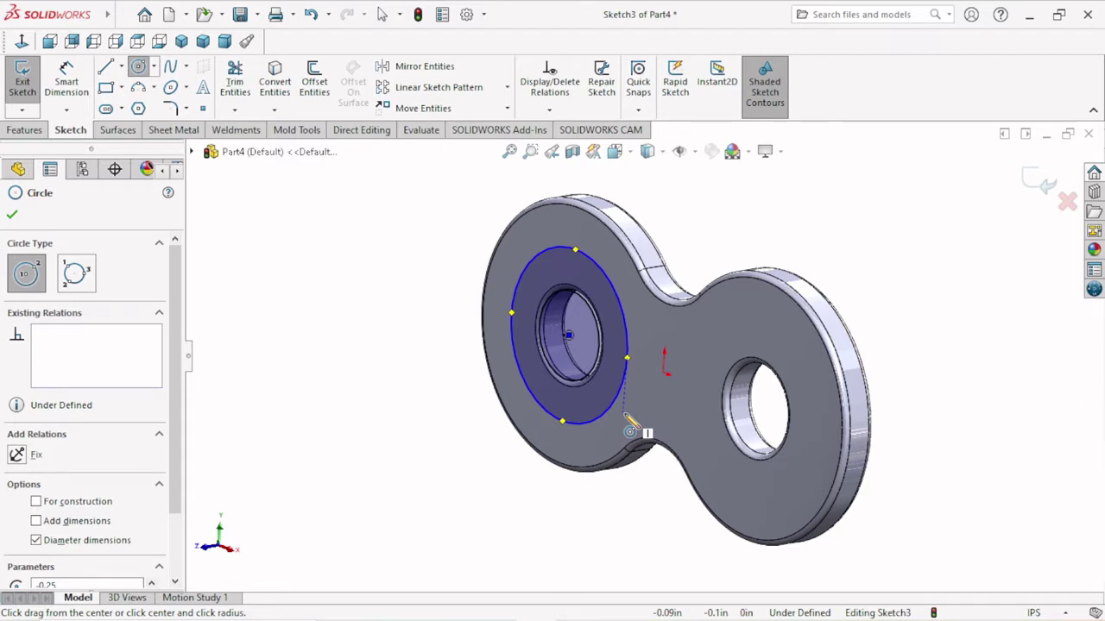
left_click(12, 216)
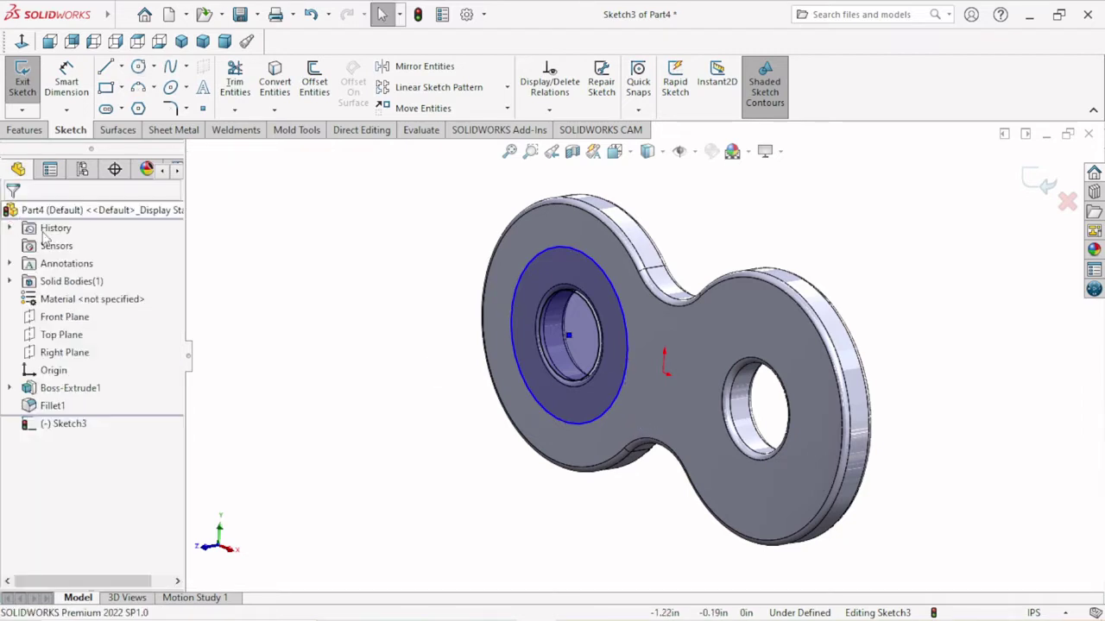
left_click(25, 130)
Extrude the ring sketch 0.312in blind to form the hollow pin around the left hole.
left_click(43, 97)
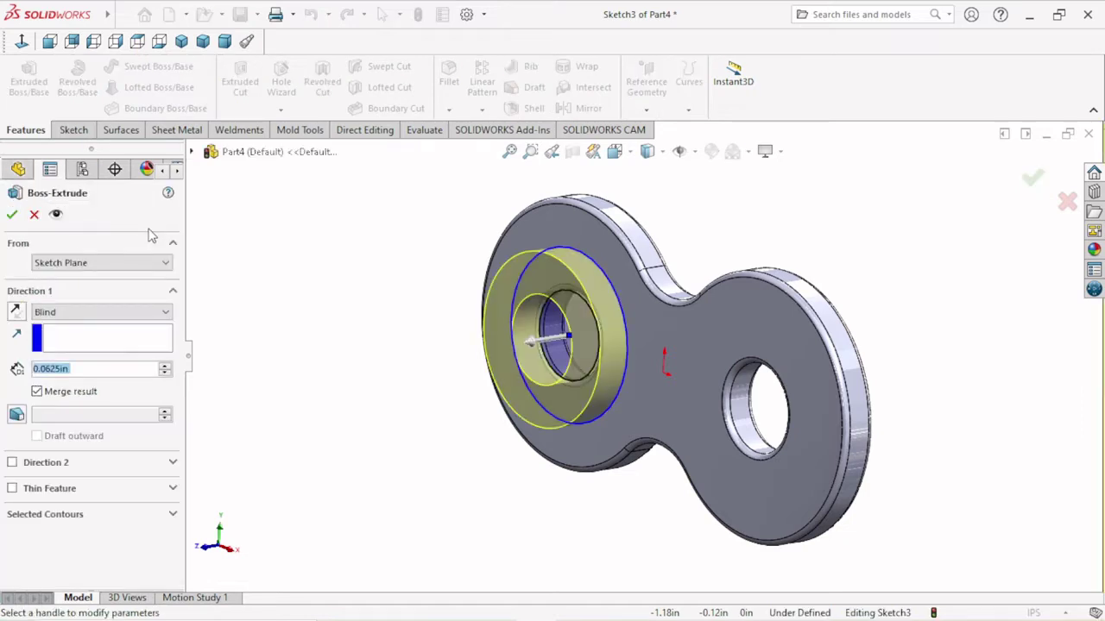
type("0")
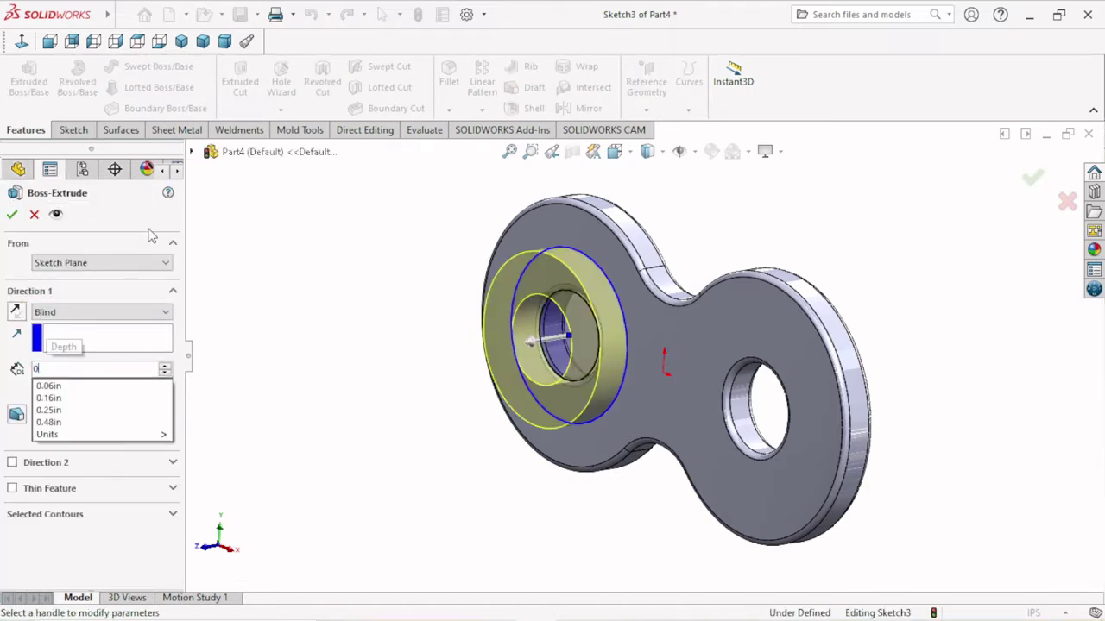
type(".3")
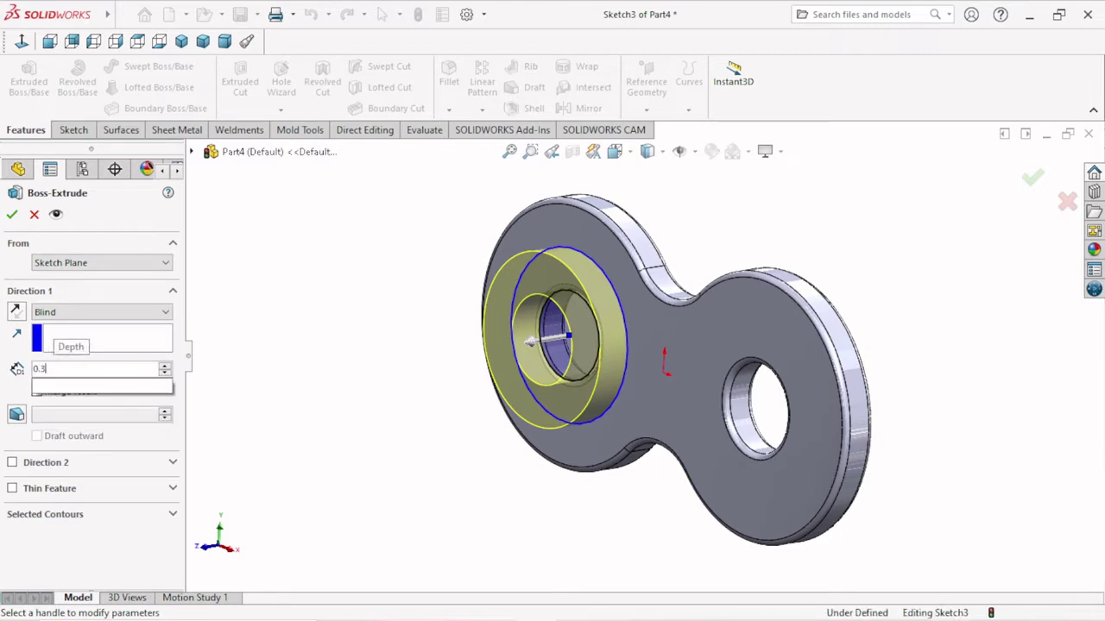
type("12")
key("Return")
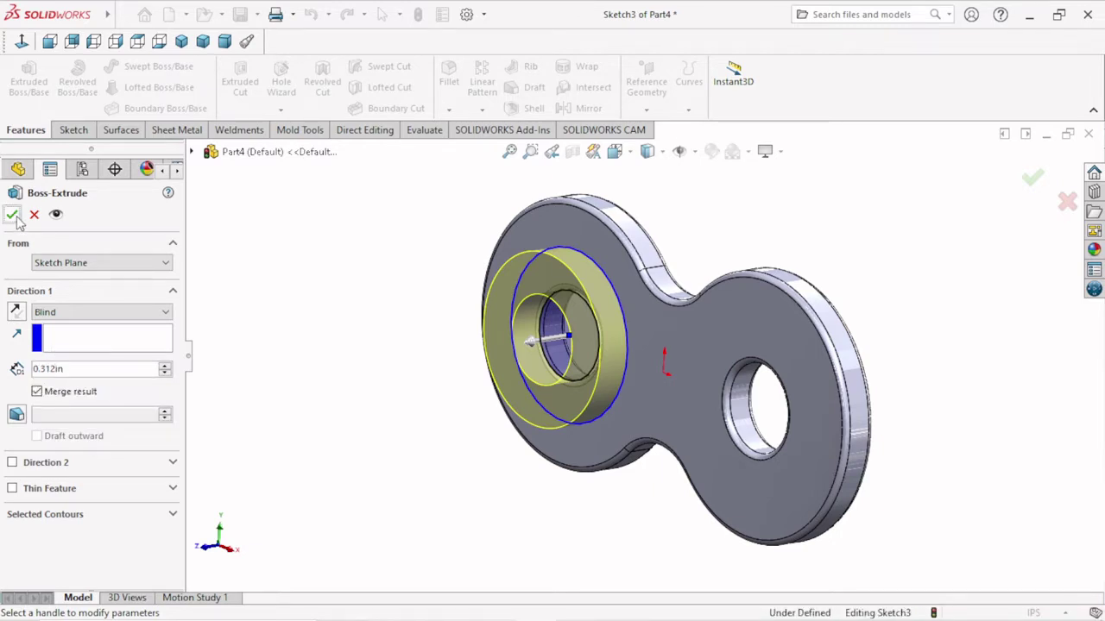
left_click(12, 221)
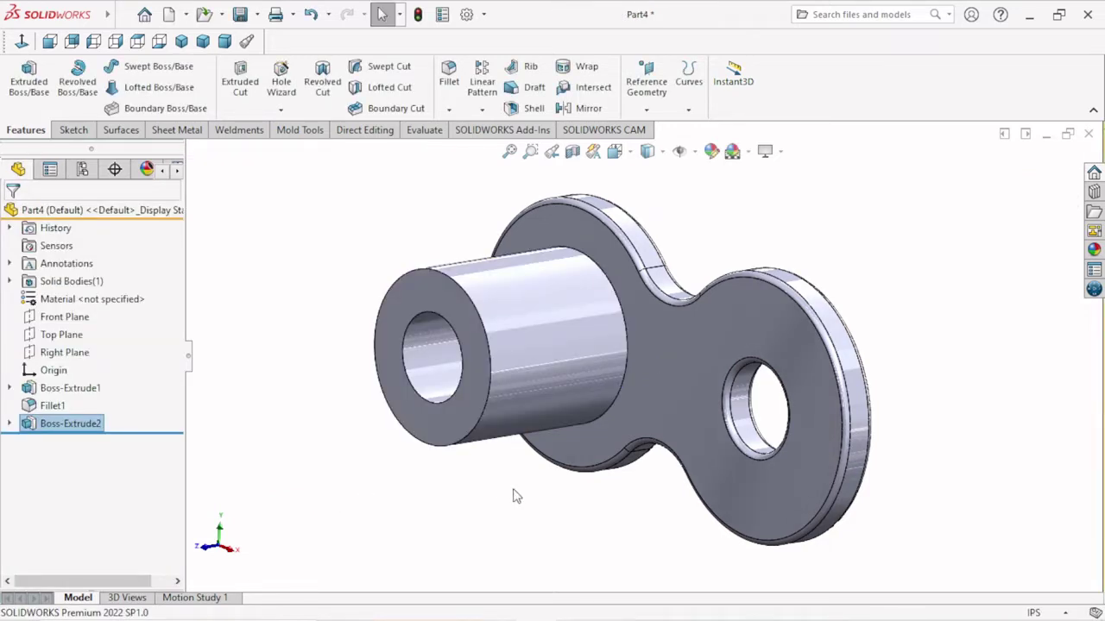
scroll(640, 427, "up", 3)
mouse_move(870, 351)
middle_mouse_down()
mouse_move(789, 281)
mouse_move(871, 313)
mouse_move(854, 370)
mouse_move(870, 377)
mouse_move(759, 368)
middle_mouse_up()
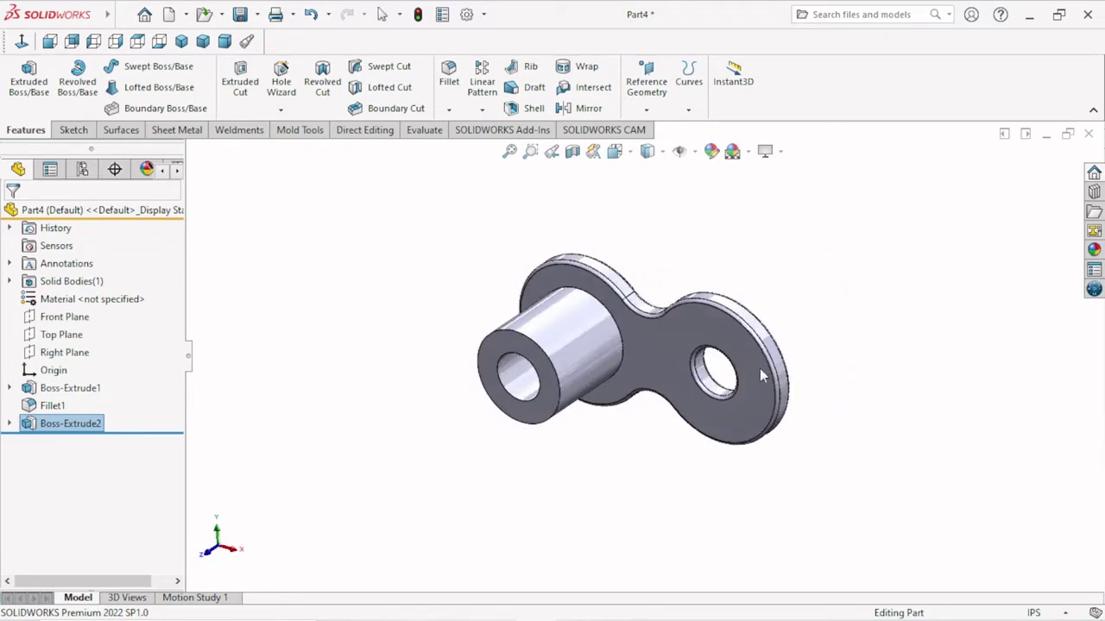
Mirror Boss-Extrude2 across the Right Plane to create a pin around the right hole.
left_click(481, 110)
left_click(509, 168)
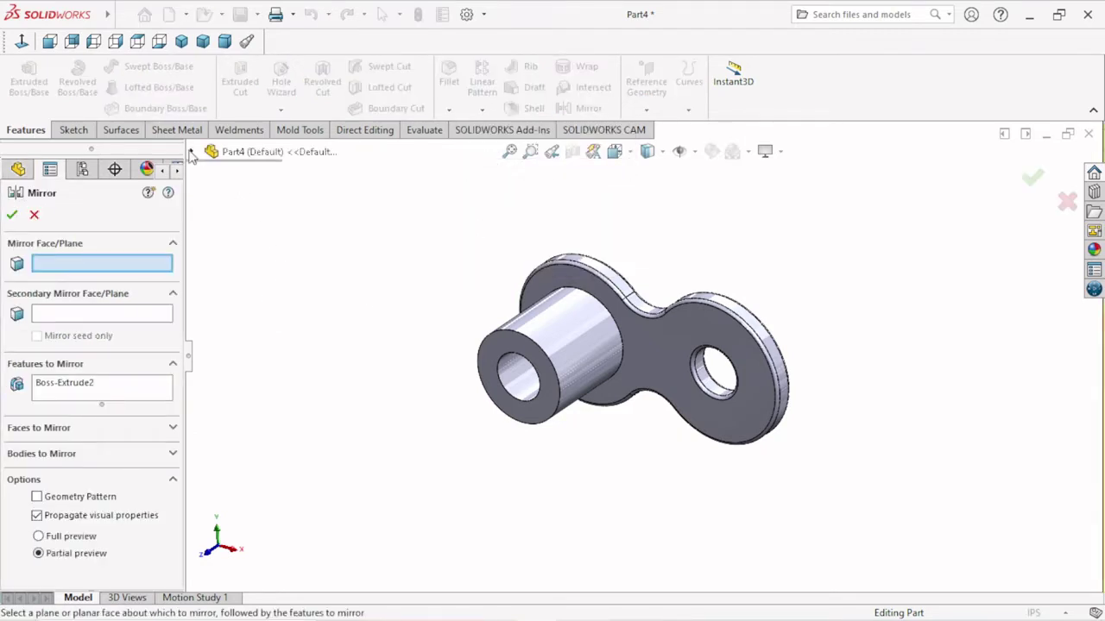
left_click(191, 151)
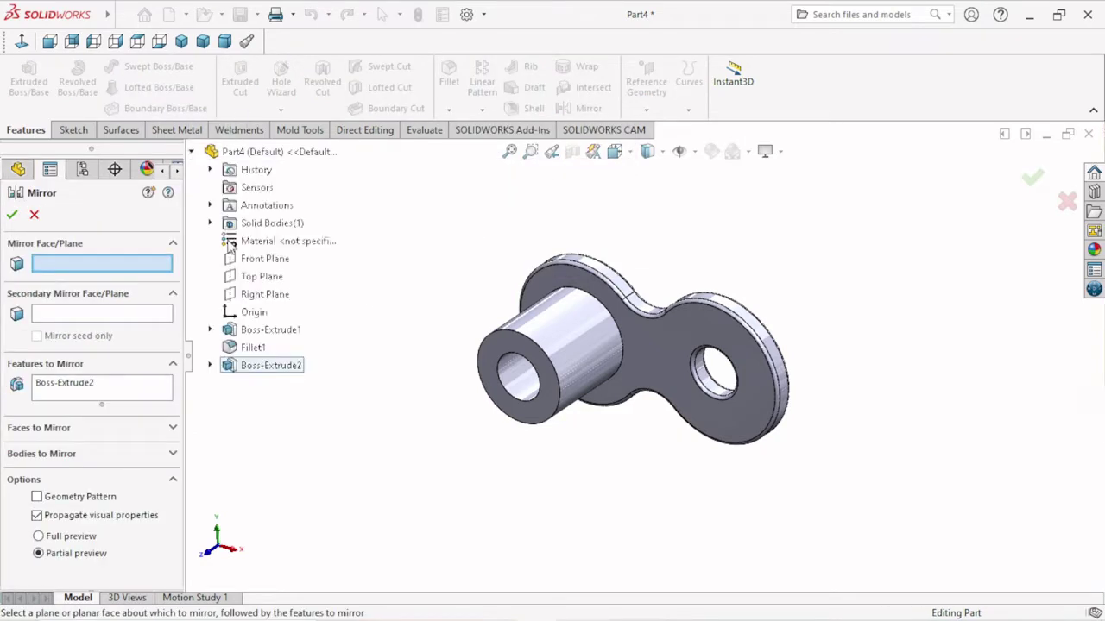
left_click(263, 296)
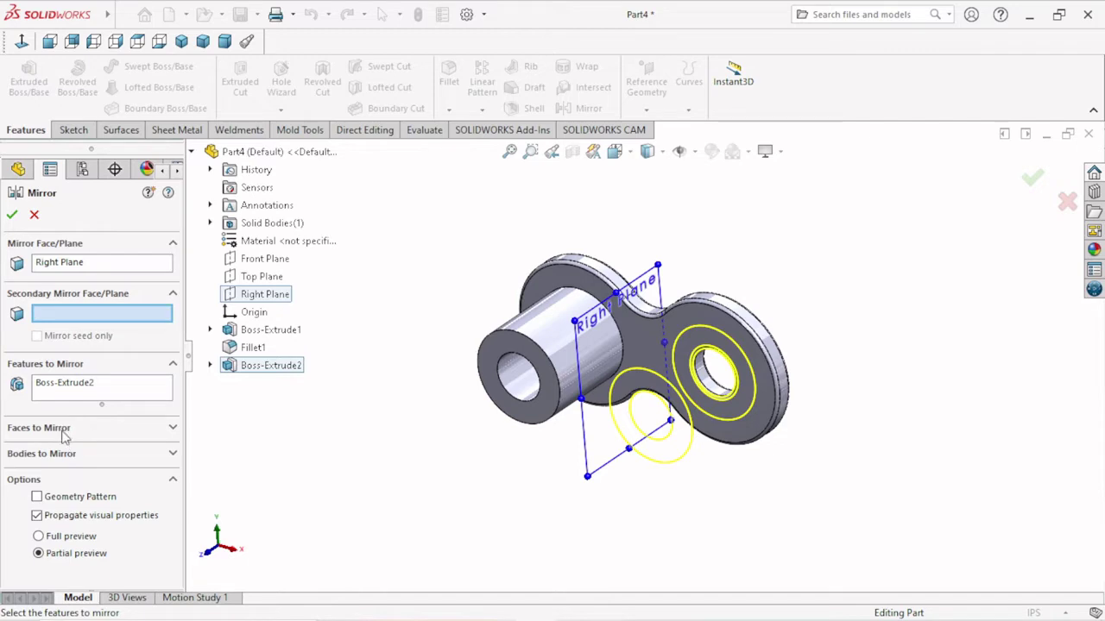
left_click(97, 399)
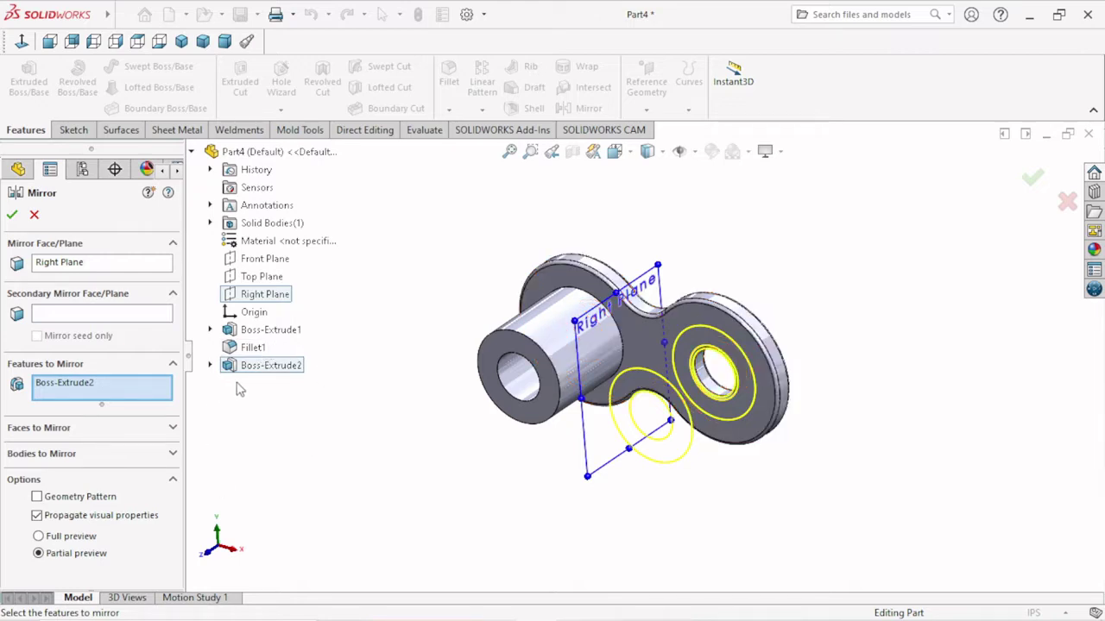
left_click(260, 367)
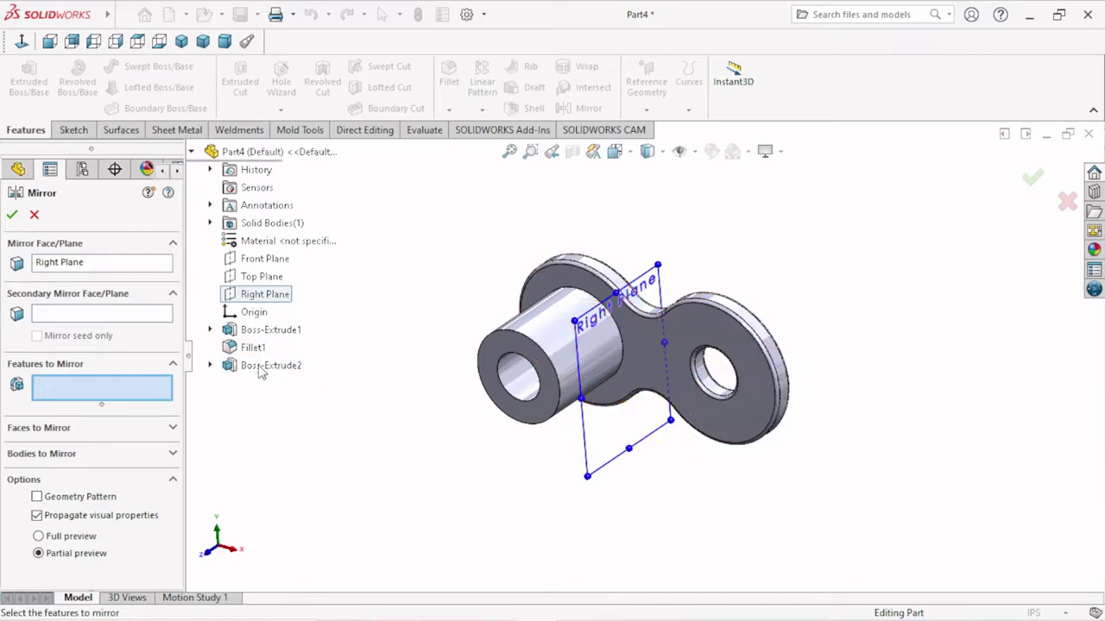
left_click(260, 368)
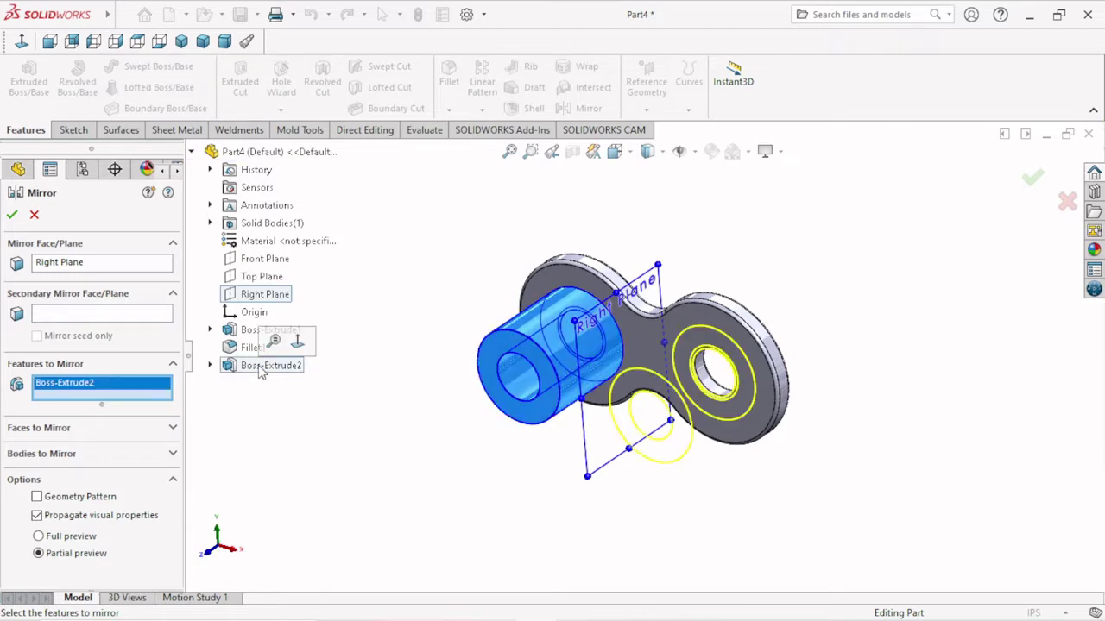
left_click(12, 215)
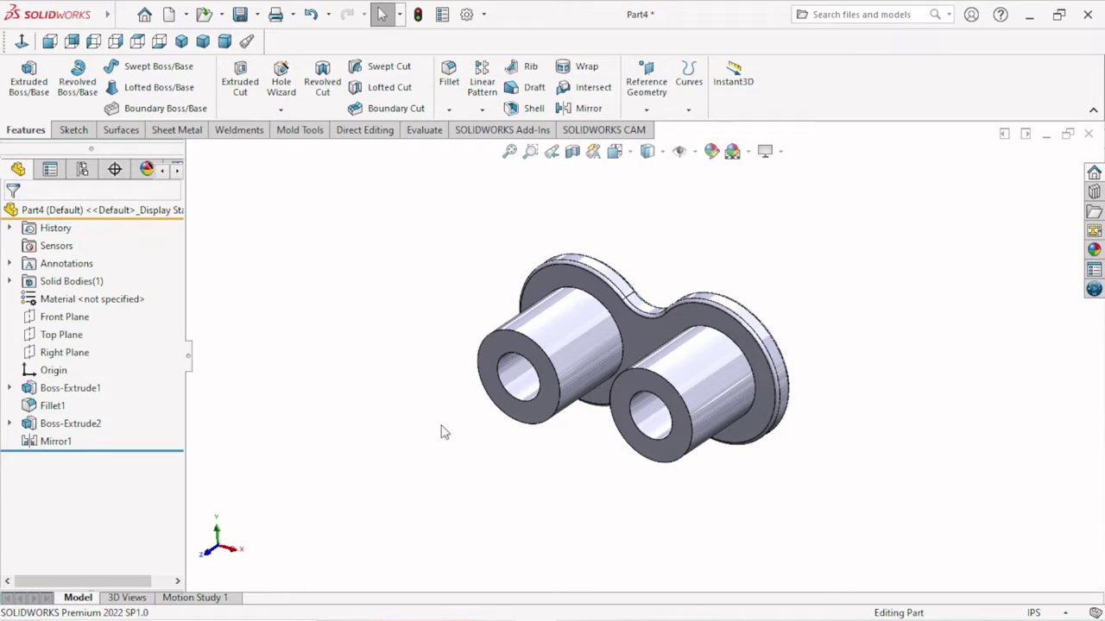
Create mid plane Plane1 between the plate's flat face and the pin end face.
left_click(646, 109)
left_click(672, 137)
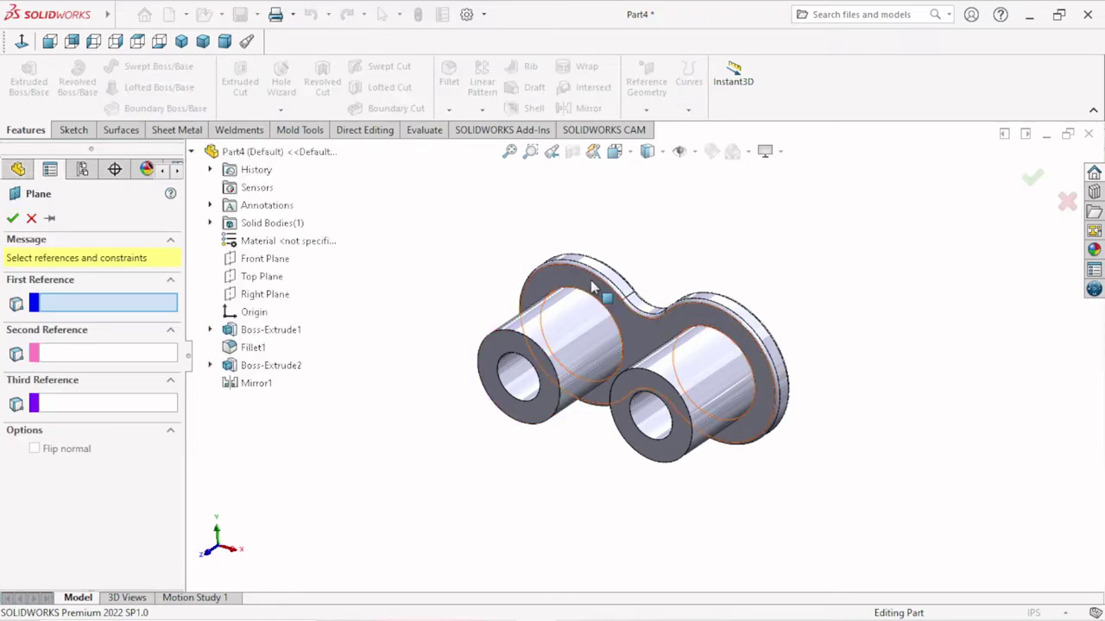
left_click(523, 434)
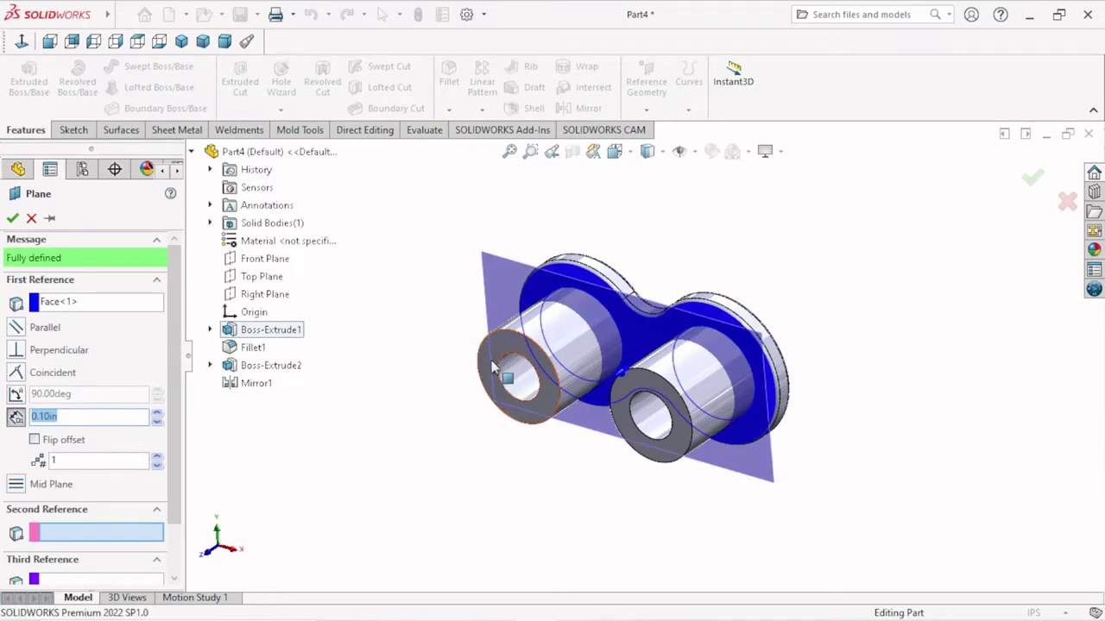
scroll(483, 363, "down", 3)
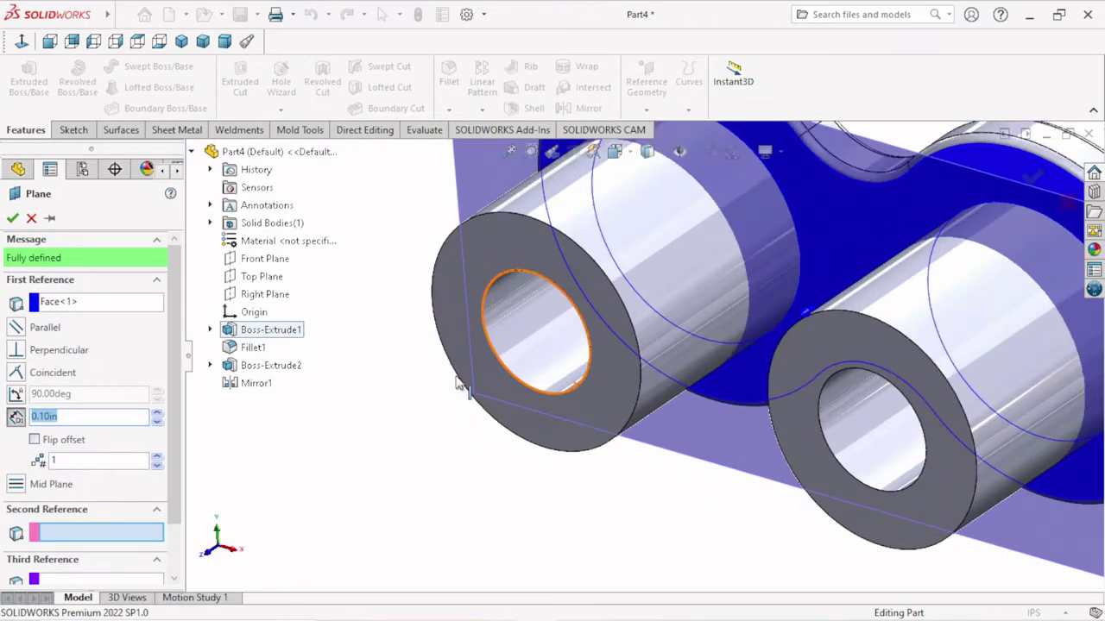
left_click(460, 341)
scroll(587, 419, "up", 5)
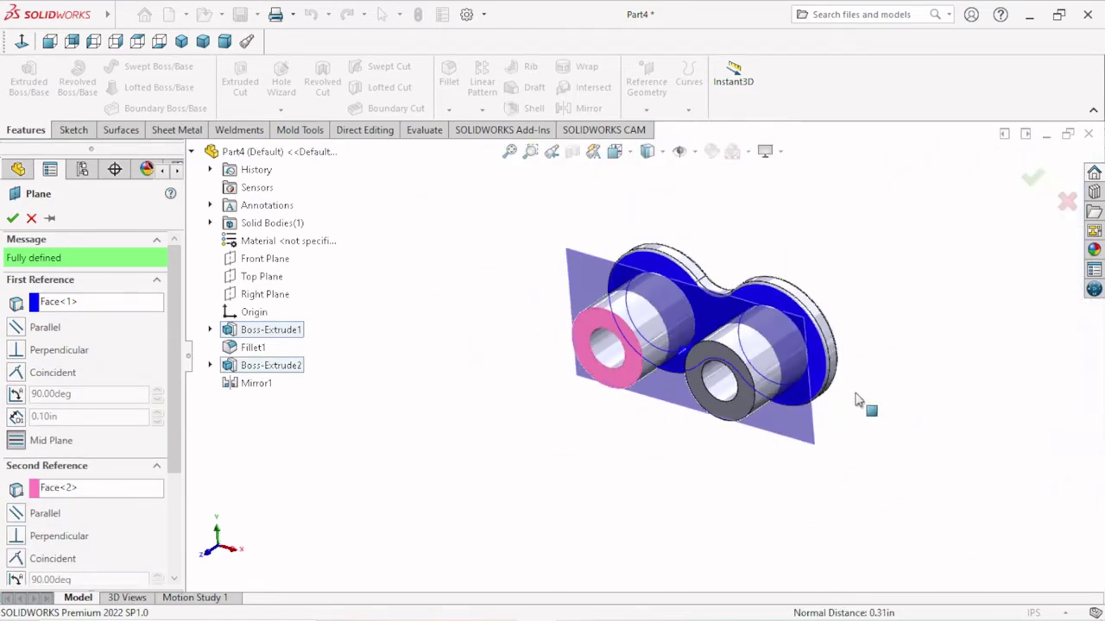
mouse_move(858, 400)
middle_mouse_down()
mouse_move(813, 382)
mouse_move(807, 445)
mouse_move(759, 432)
middle_mouse_up()
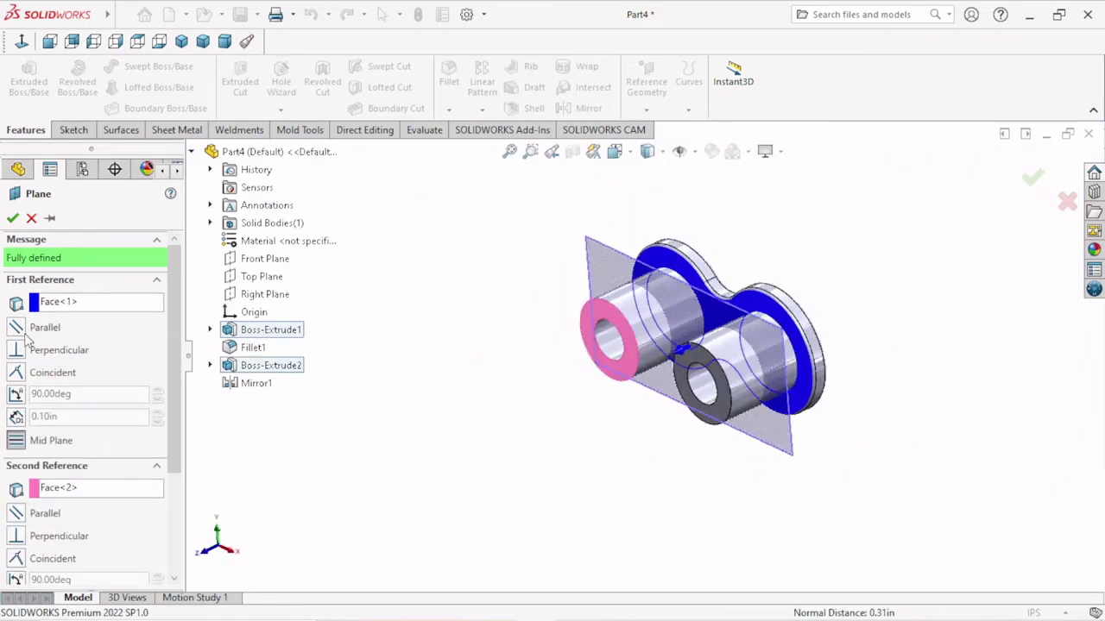
left_click(13, 218)
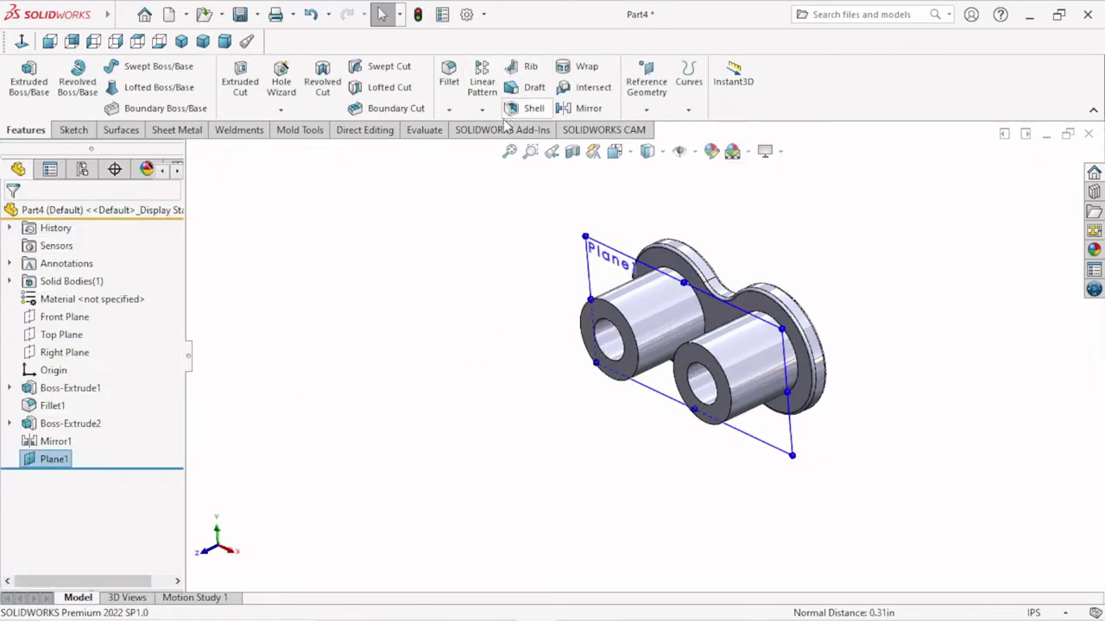
Mirror Boss-Extrude1 and Fillet1 across Plane1 to cap the pin ends with a second plate.
left_click(481, 109)
left_click(502, 167)
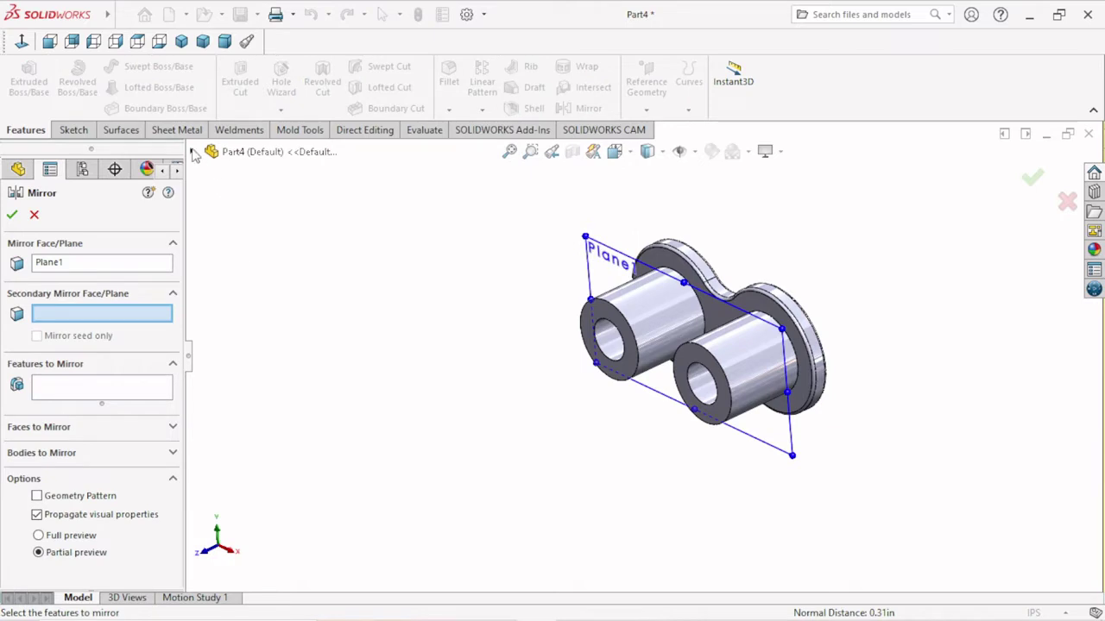
left_click(193, 152)
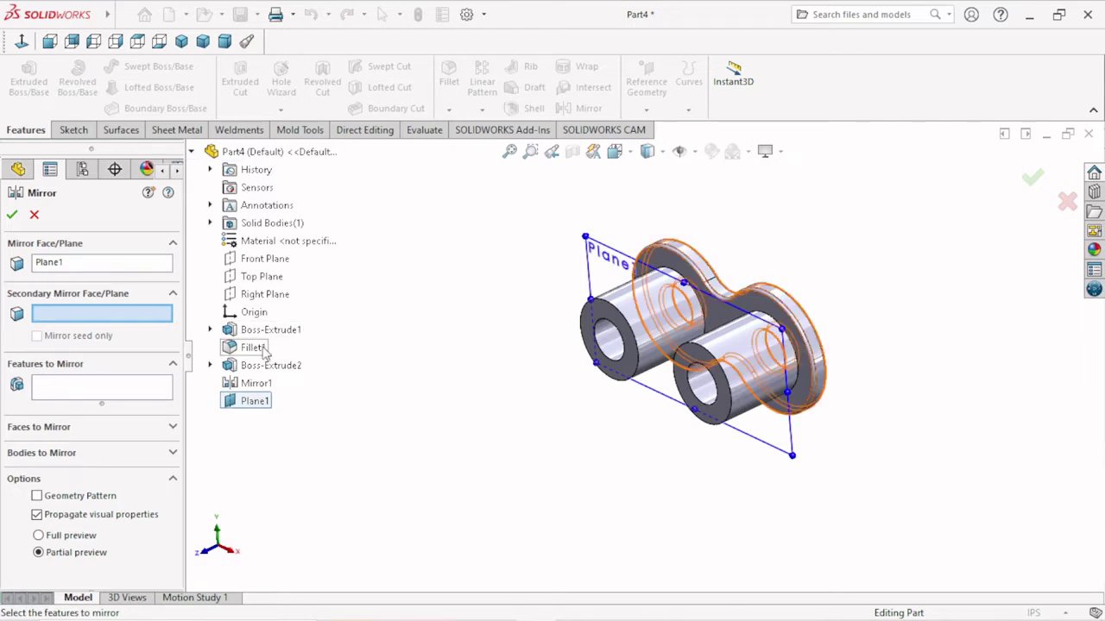
left_click(126, 393)
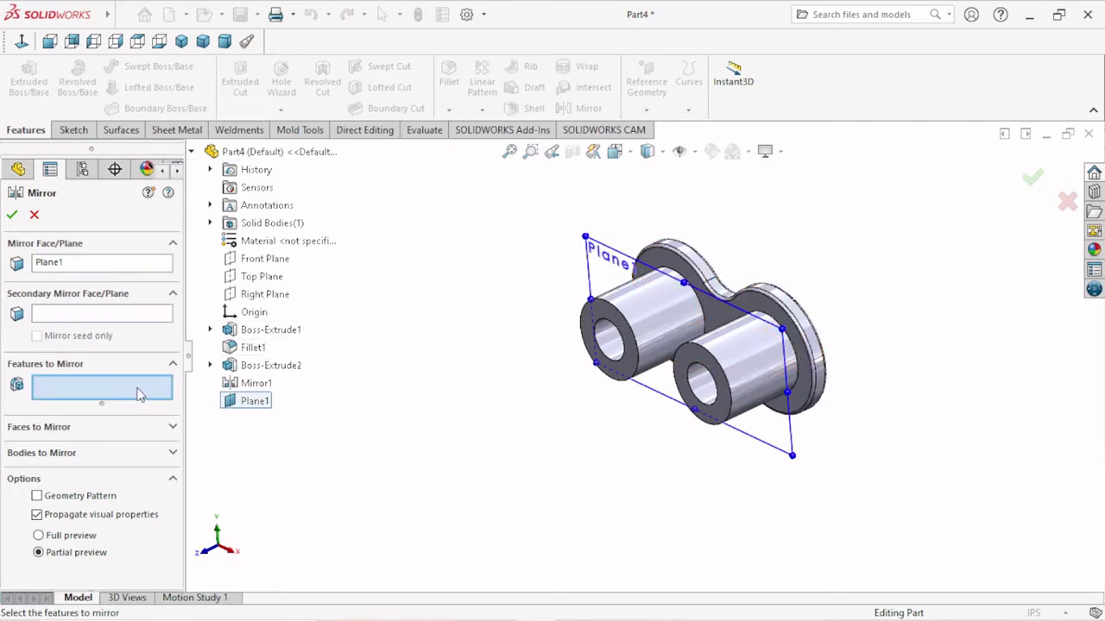
left_click(281, 329)
left_click(251, 348)
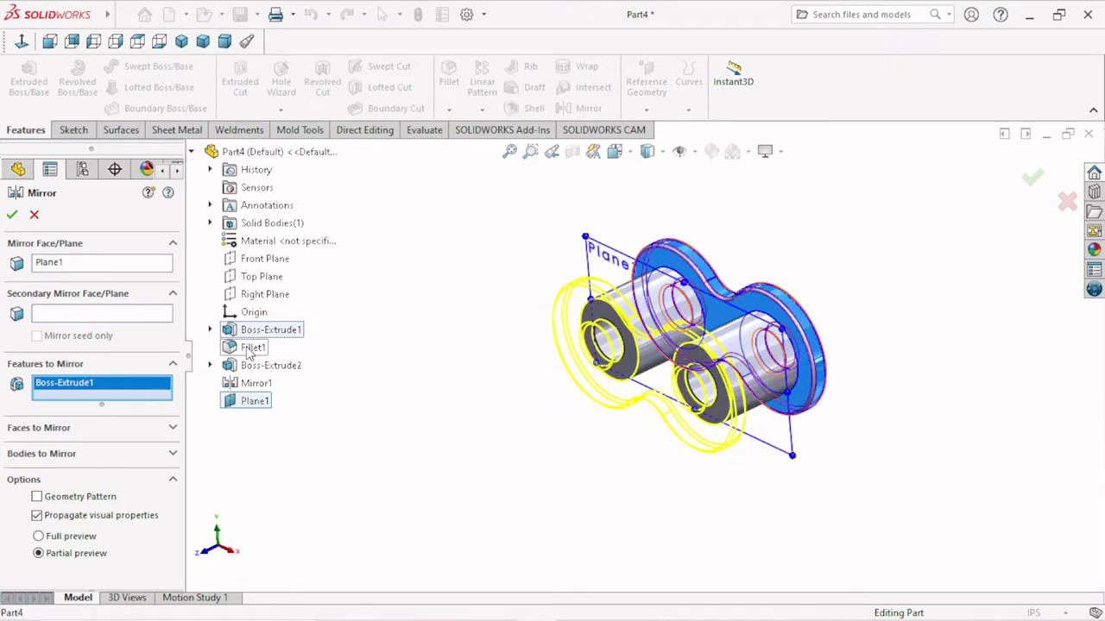
left_click(13, 215)
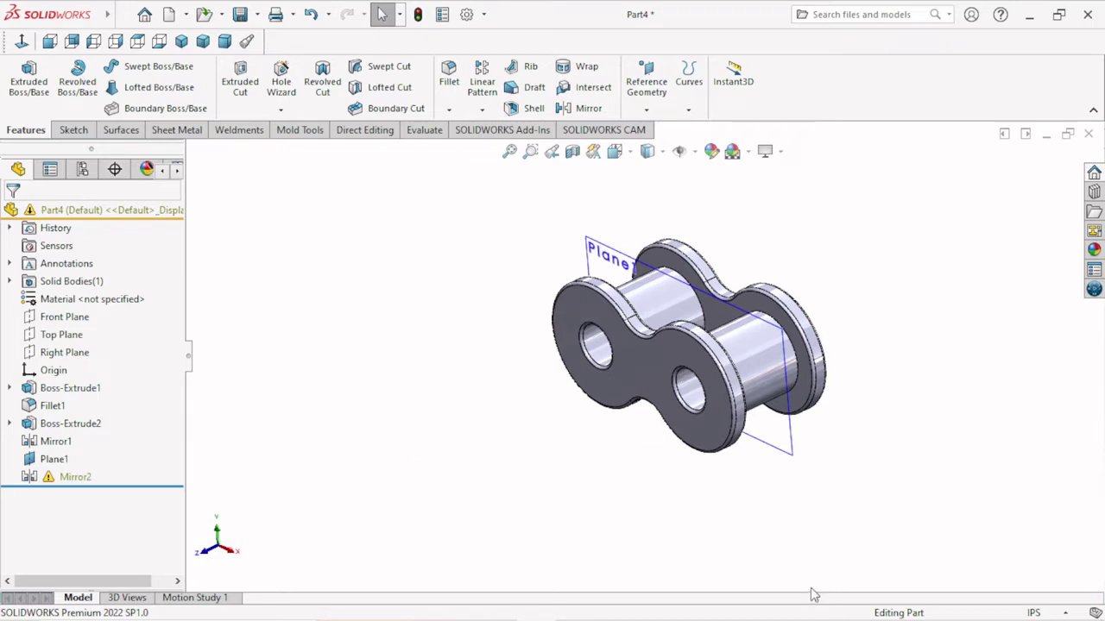
Assign AISI 304 steel as the part's material.
scroll(757, 396, "down", 2)
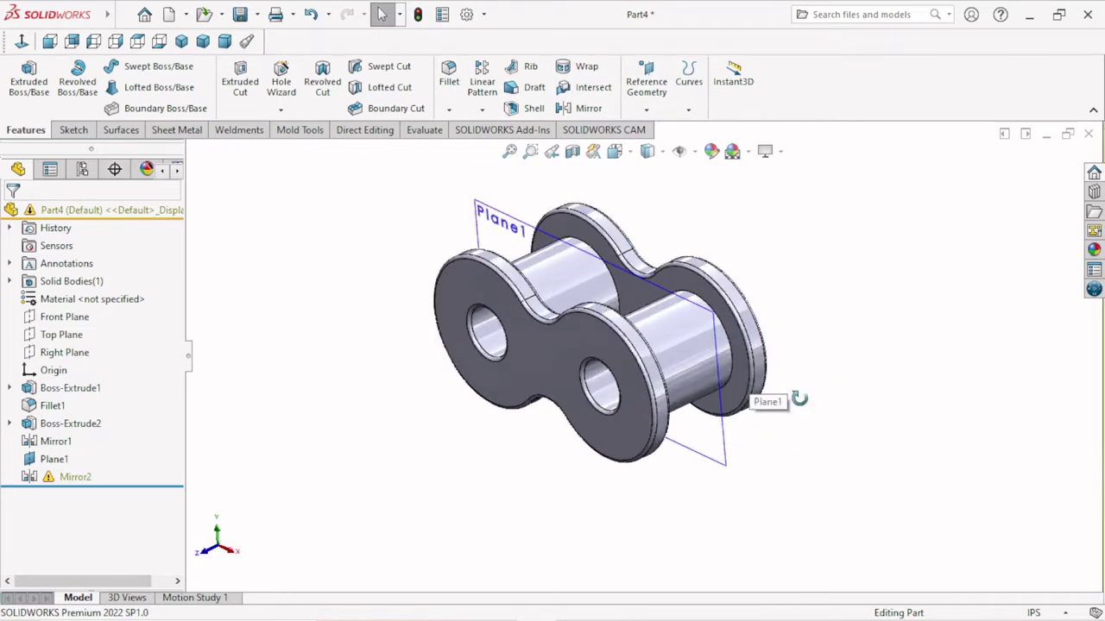
mouse_move(797, 397)
middle_mouse_down()
mouse_move(812, 397)
mouse_move(798, 399)
middle_mouse_up()
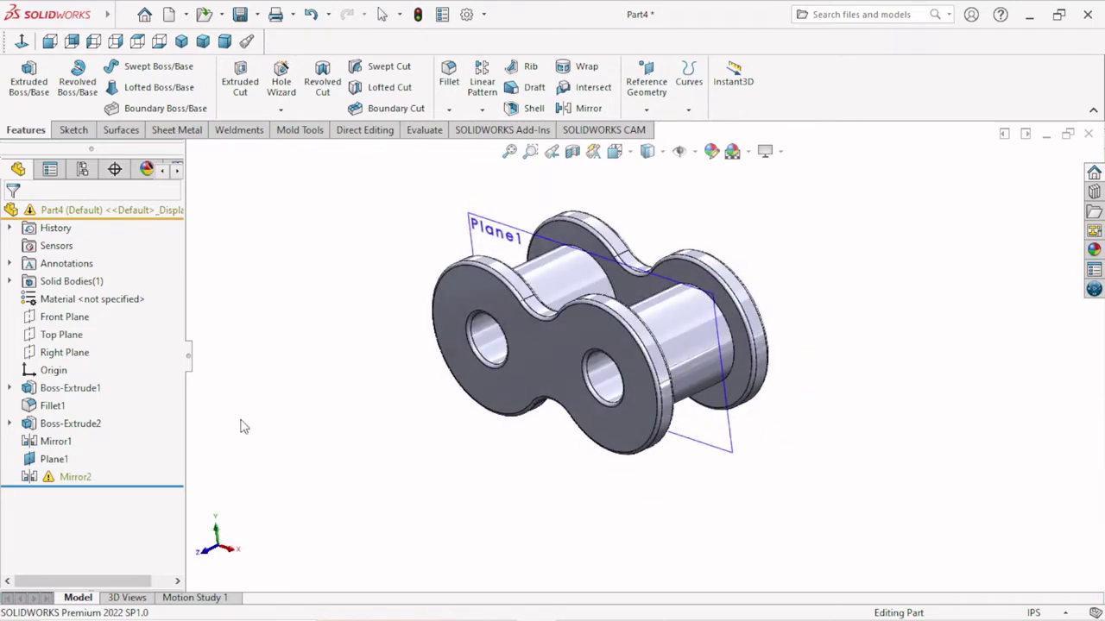
right_click(95, 302)
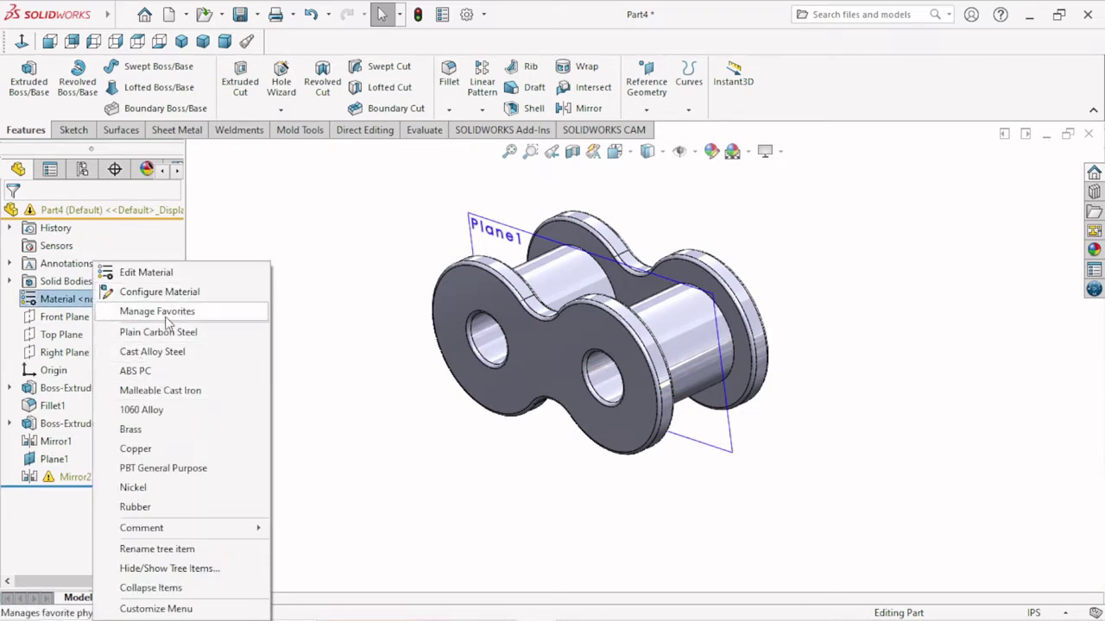
left_click(147, 272)
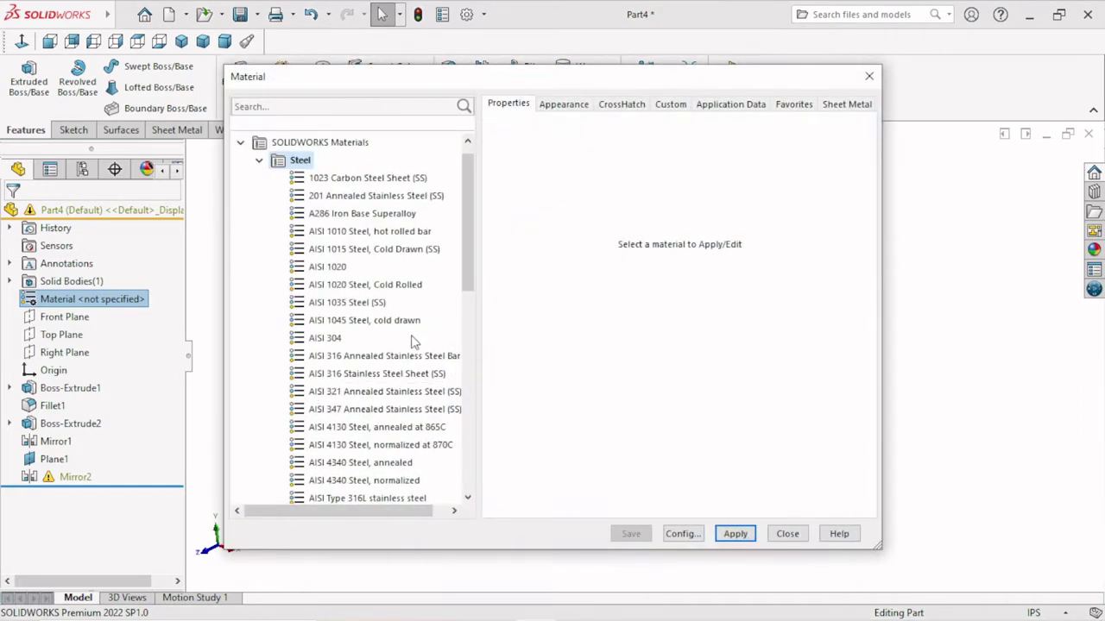
left_click(342, 337)
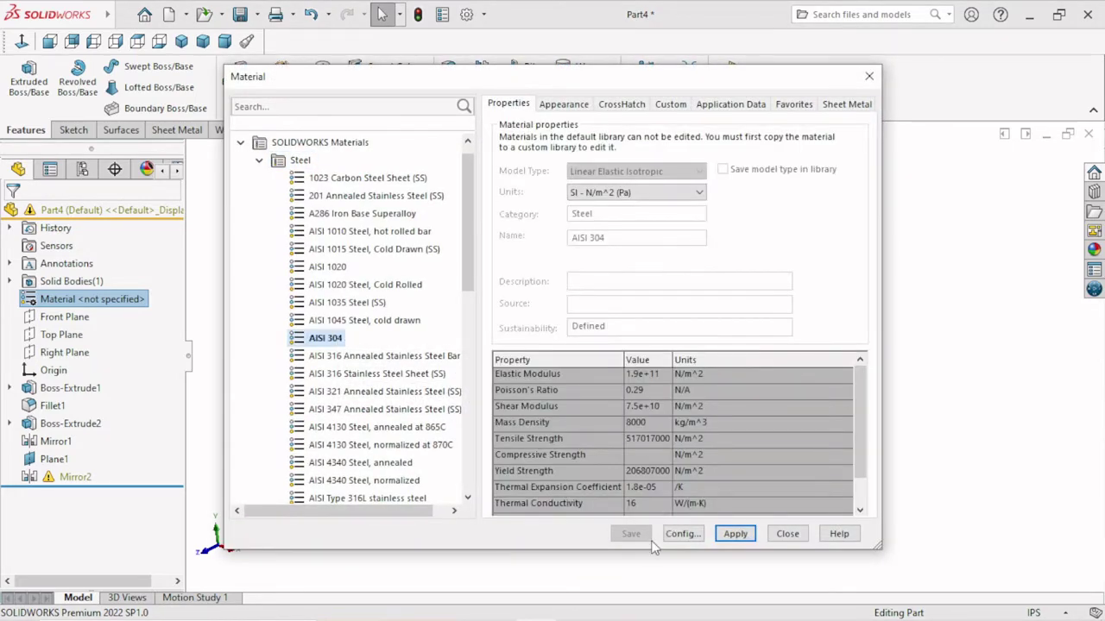
left_click(787, 534)
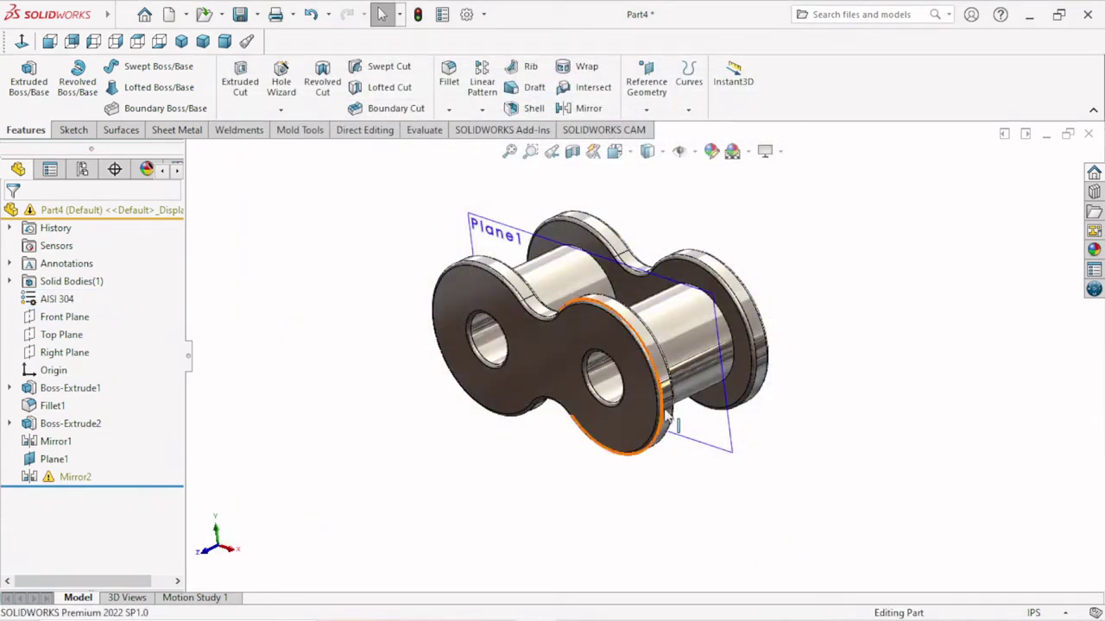
Orbit the chain link to inspect the plate and pin cylinders.
mouse_move(666, 418)
middle_mouse_down()
mouse_move(592, 387)
mouse_move(711, 419)
mouse_move(646, 395)
middle_mouse_up()
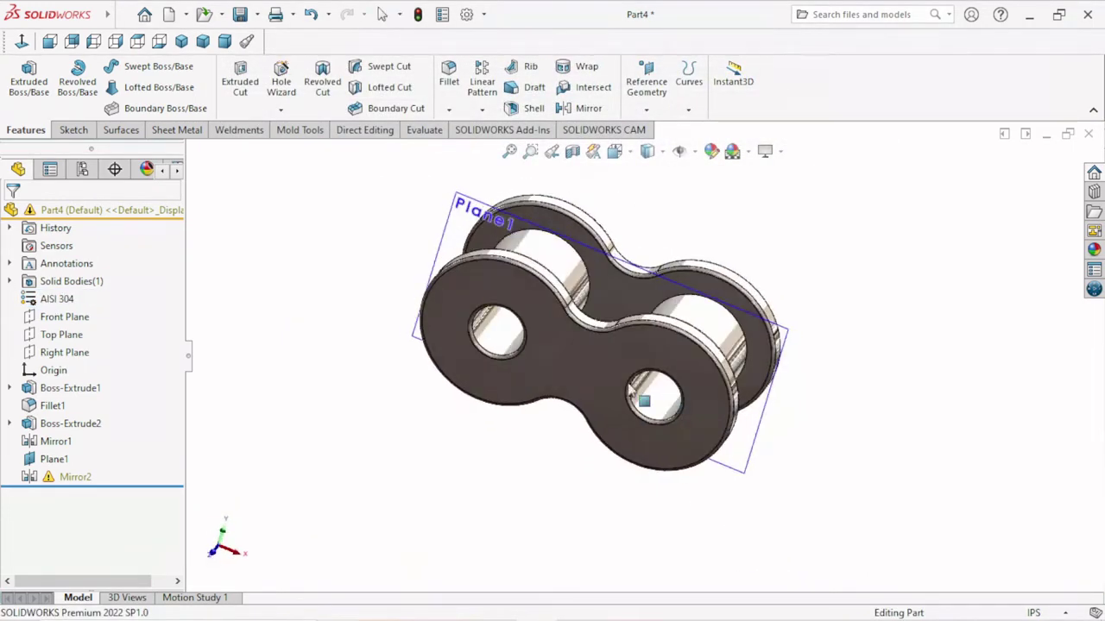
left_click(482, 205)
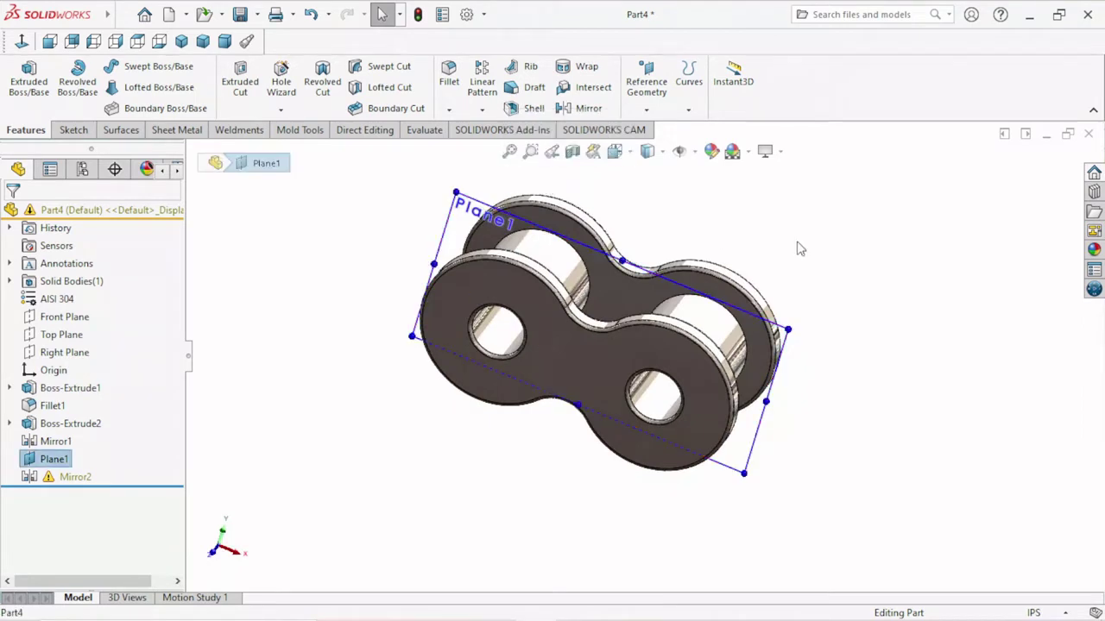
left_click(828, 231)
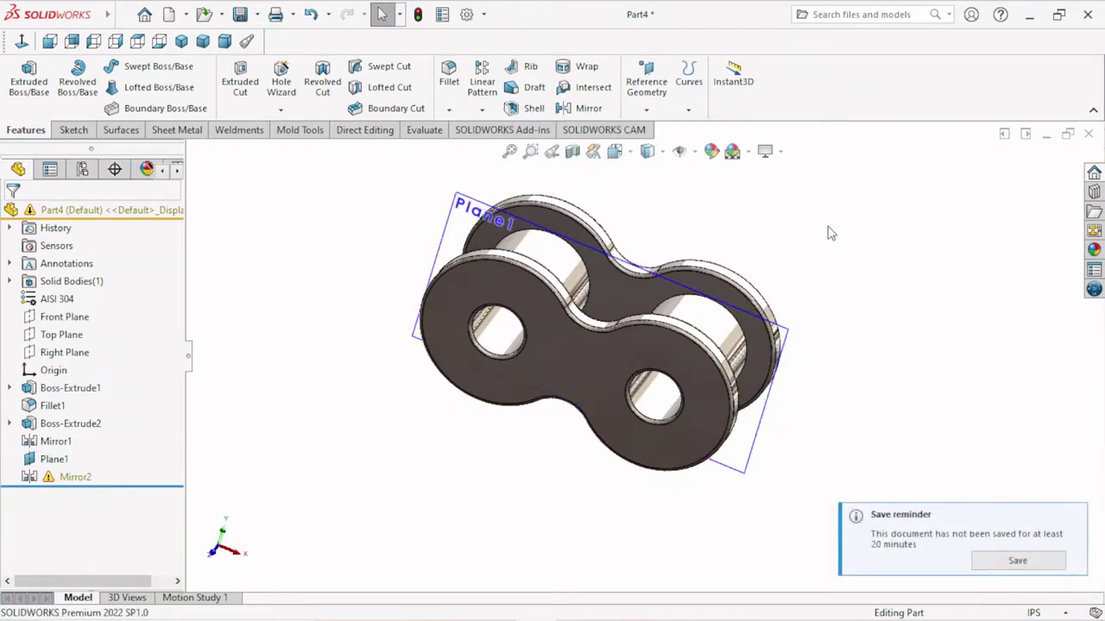
mouse_move(828, 231)
middle_mouse_down()
mouse_move(816, 333)
mouse_move(752, 304)
middle_mouse_up()
Dismiss the save reminder and apply the white studio scene with floor shadow.
left_click(1070, 518)
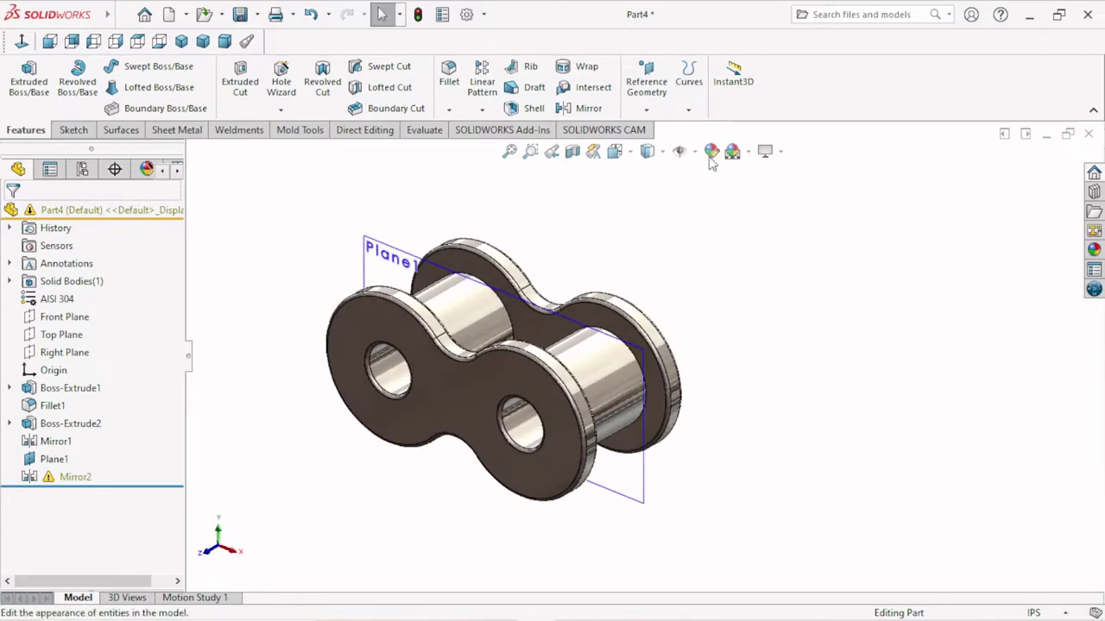
left_click(749, 152)
left_click(760, 363)
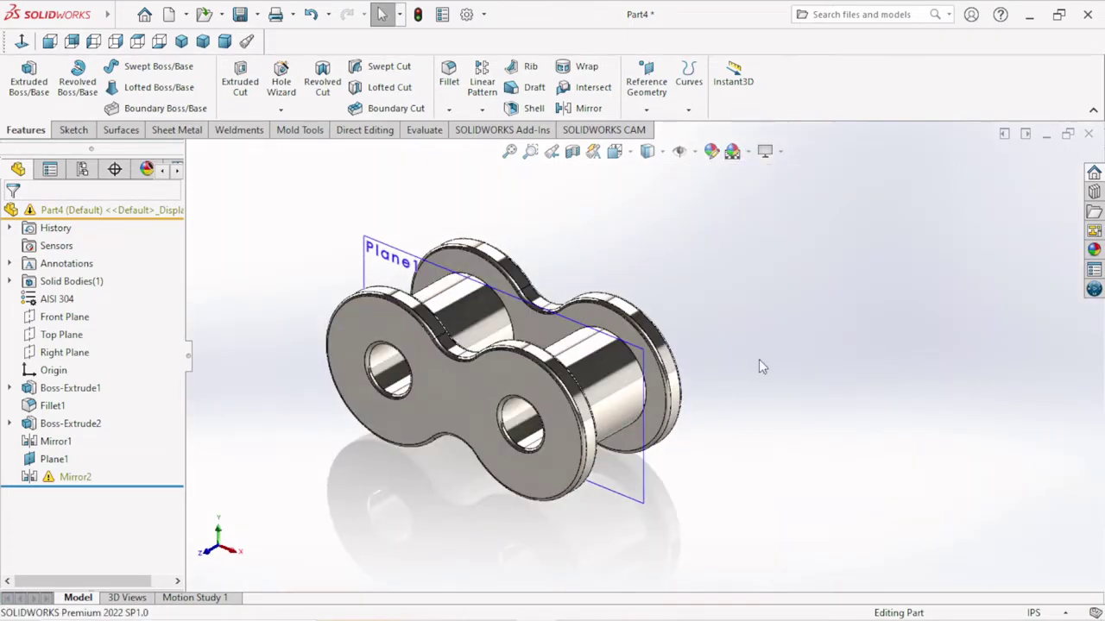
scroll(555, 436, "down", 2)
scroll(555, 436, "up", 2)
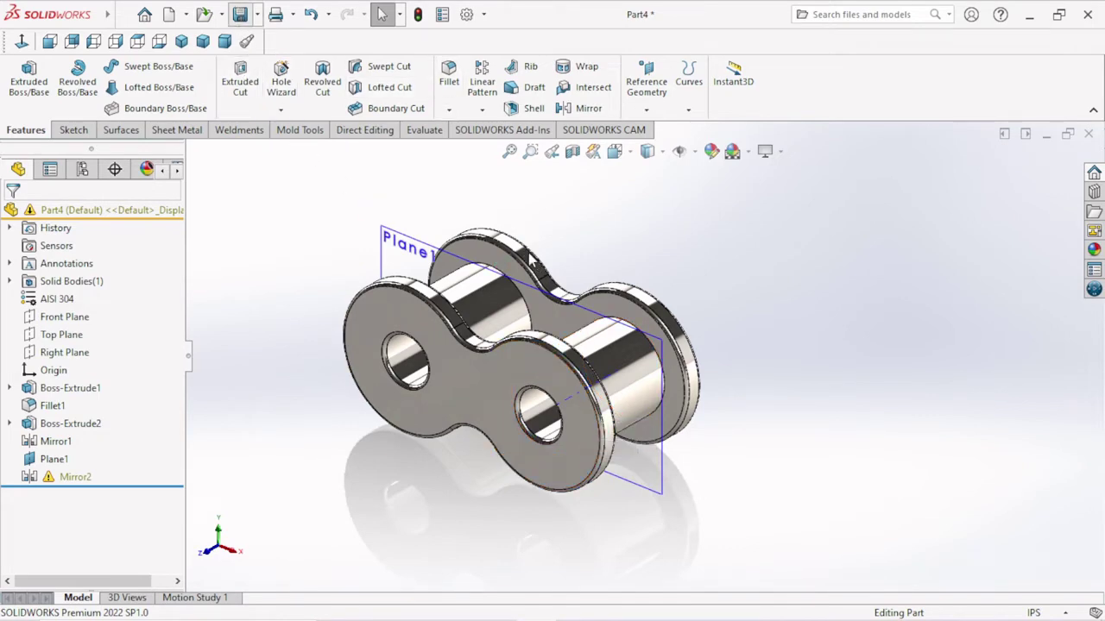
Save the part as 'outer chain' in the Desktop 3D folder.
key("ctrl+s")
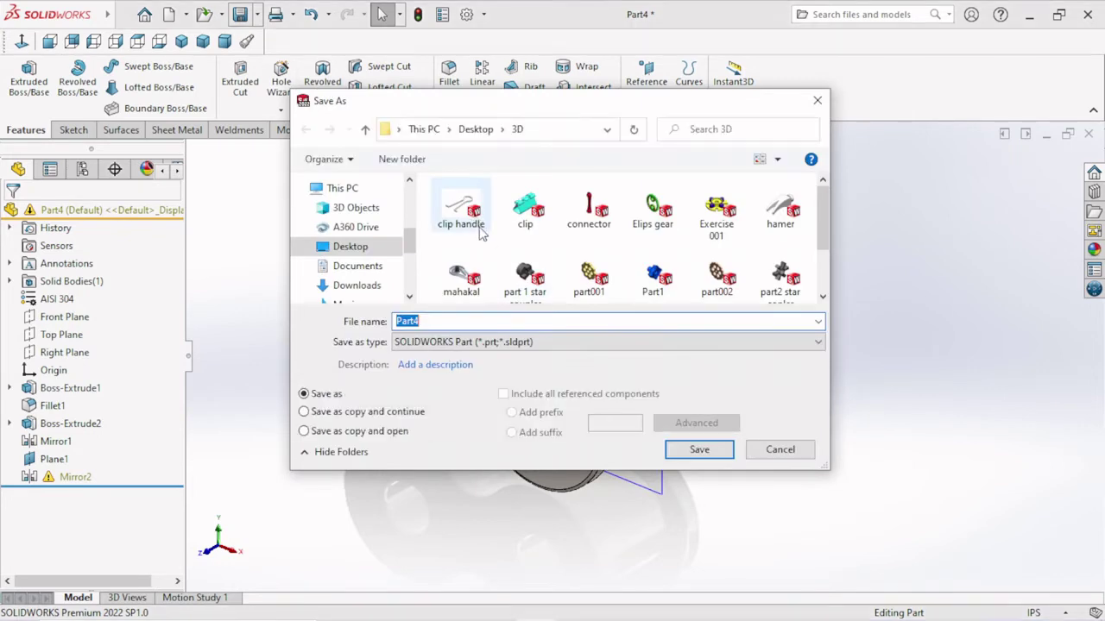
mouse_move(410, 235)
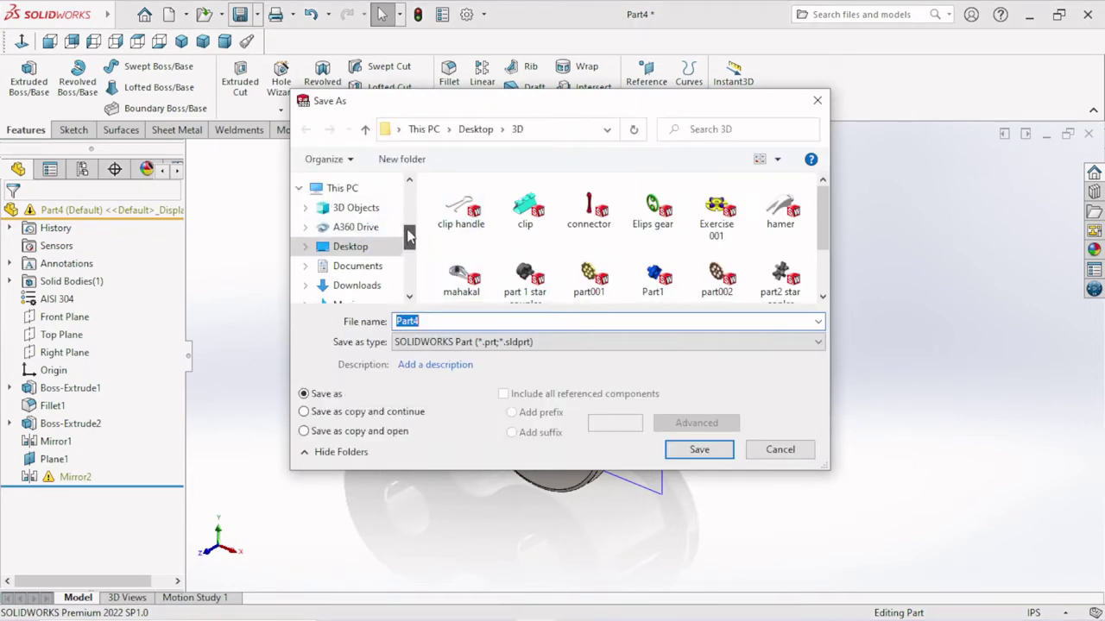
scroll(409, 234, "up", 5)
left_click(350, 214)
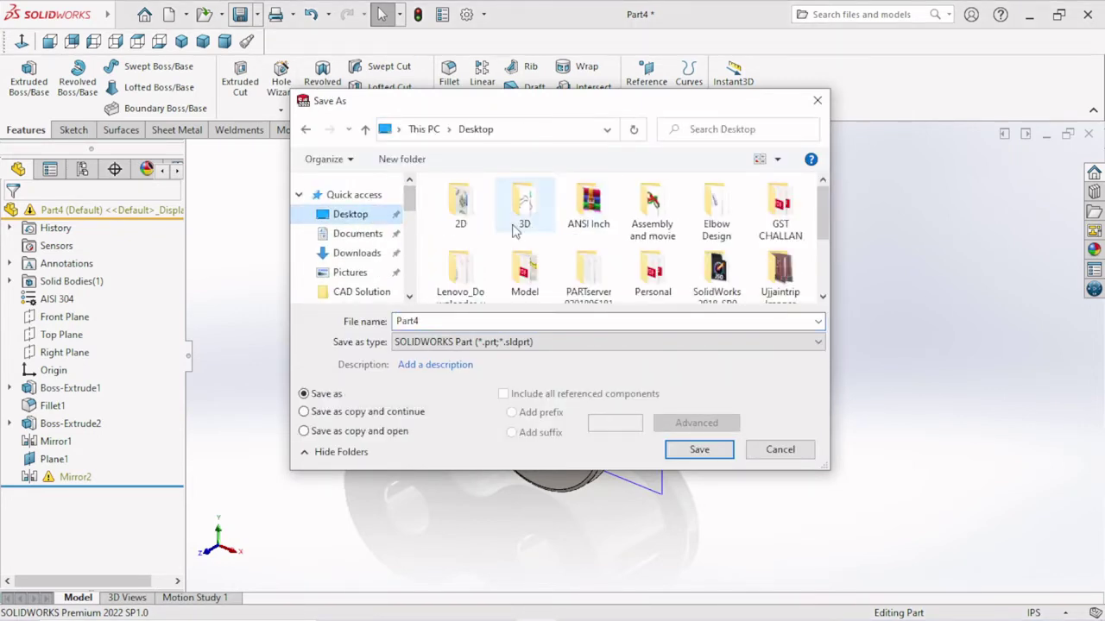
double_click(522, 207)
type("outer chain")
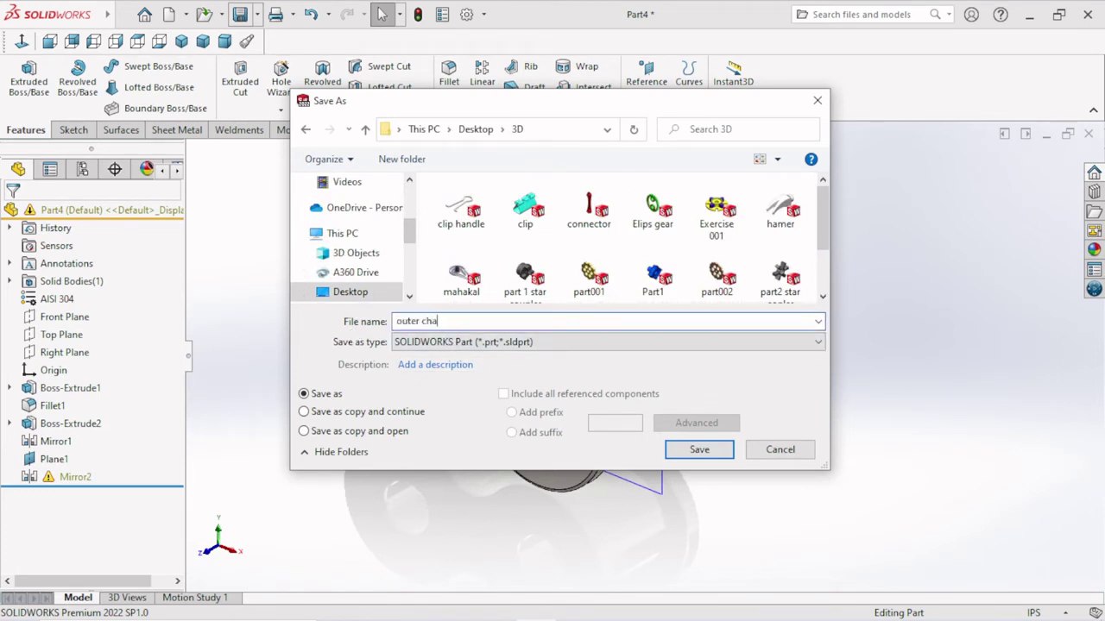
left_click(730, 449)
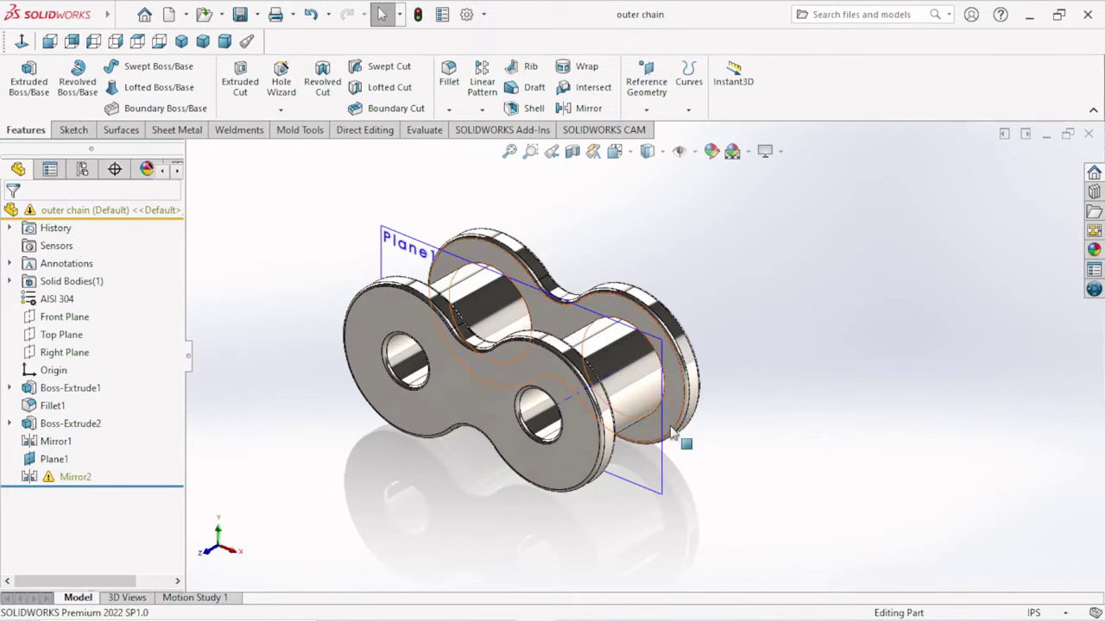
Turn RealView Graphics off and back on in the display effects options.
scroll(635, 364, "up", 1)
left_click(780, 151)
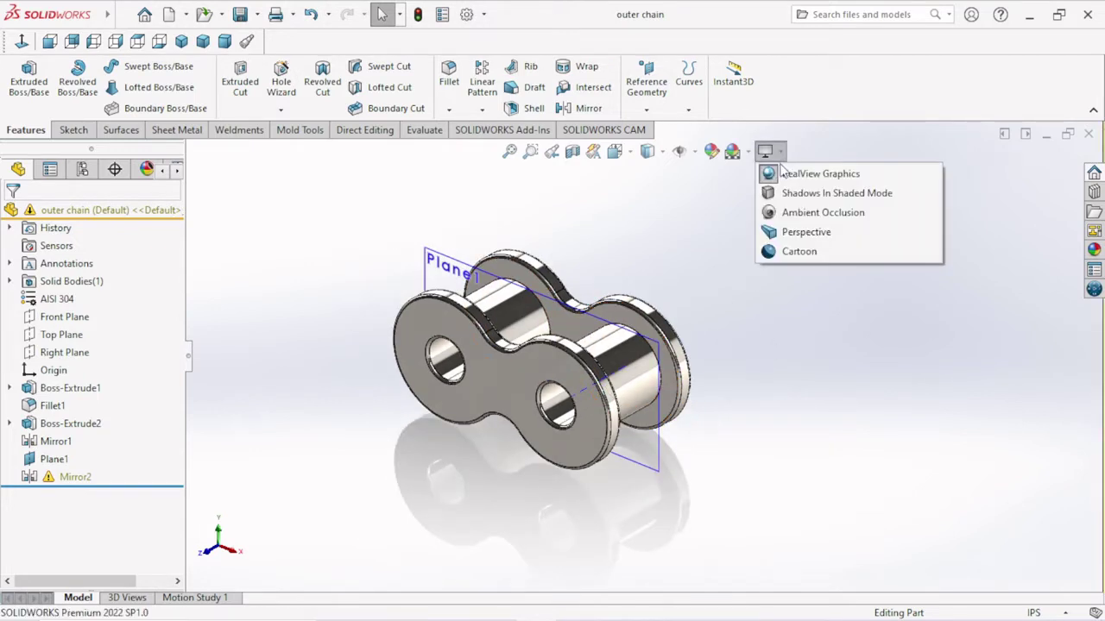
left_click(782, 170)
left_click(780, 151)
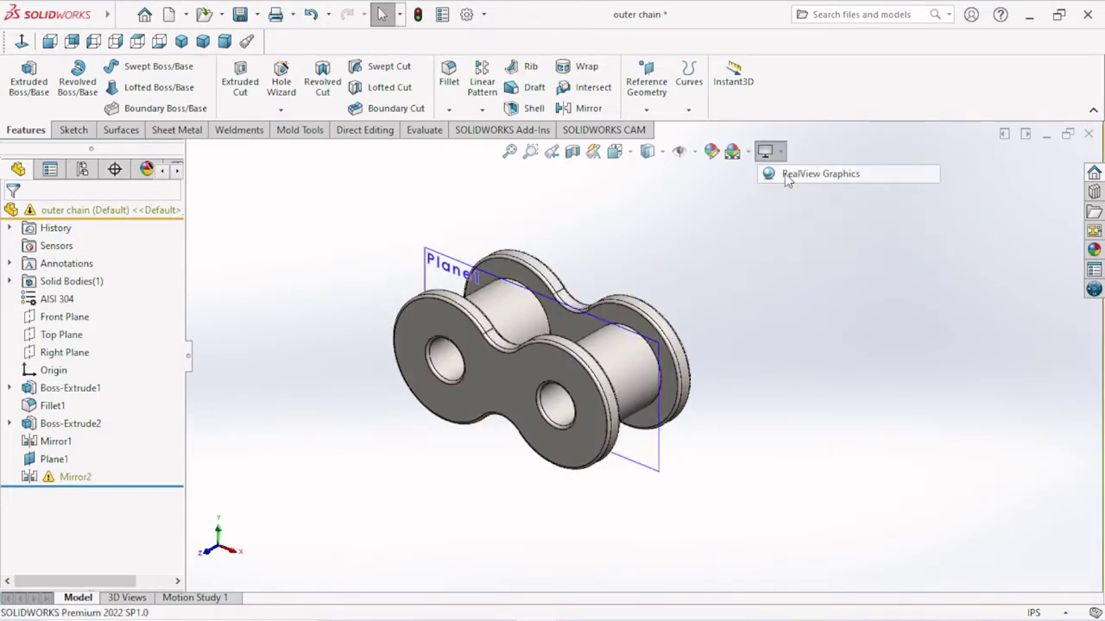
left_click(784, 173)
Create a new part, switch its units to IPS, and select the Front Plane.
scroll(609, 358, "down", 1)
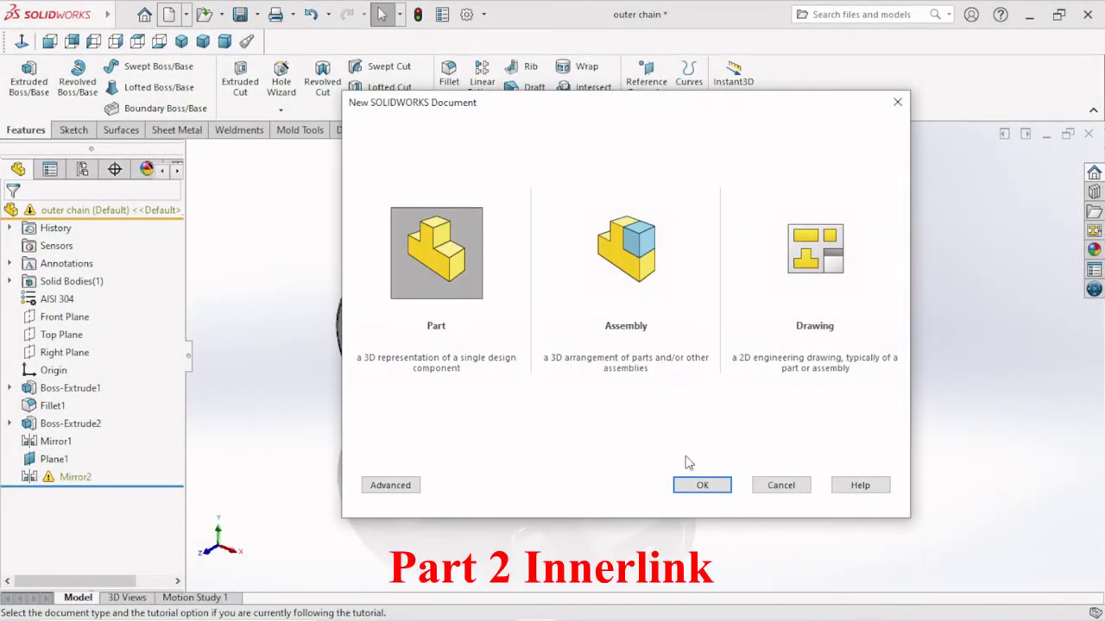
left_click(680, 482)
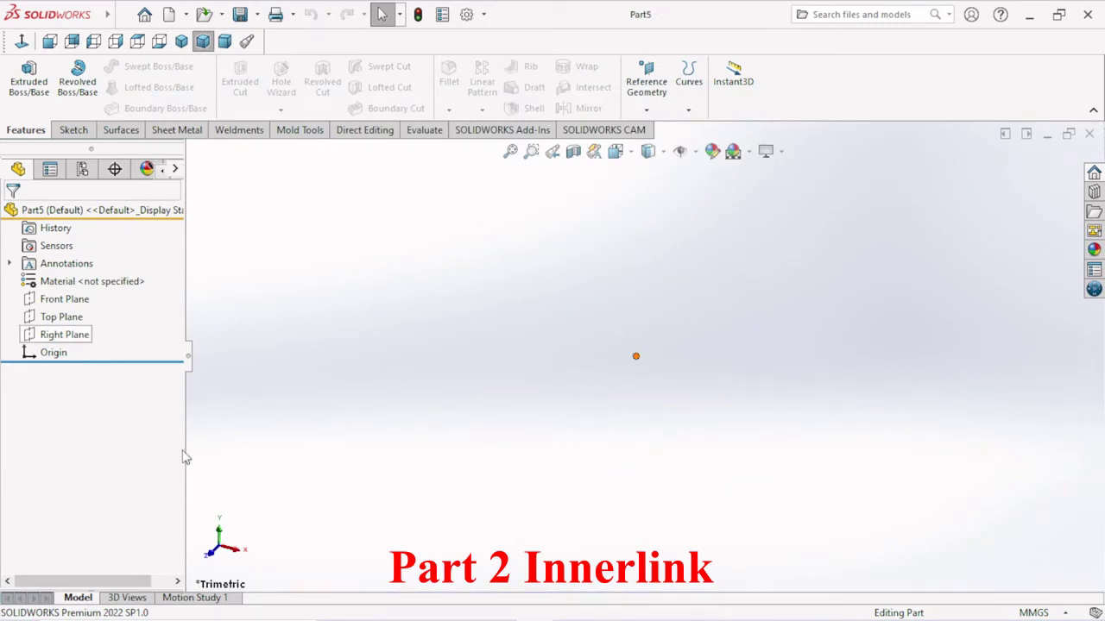
left_click(1039, 613)
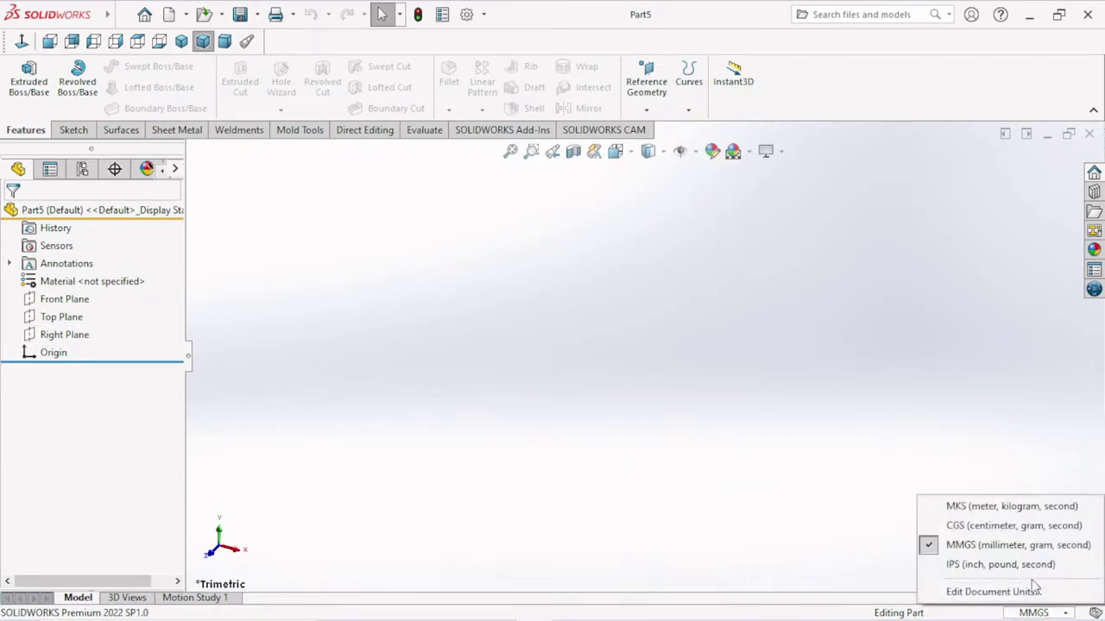
left_click(979, 565)
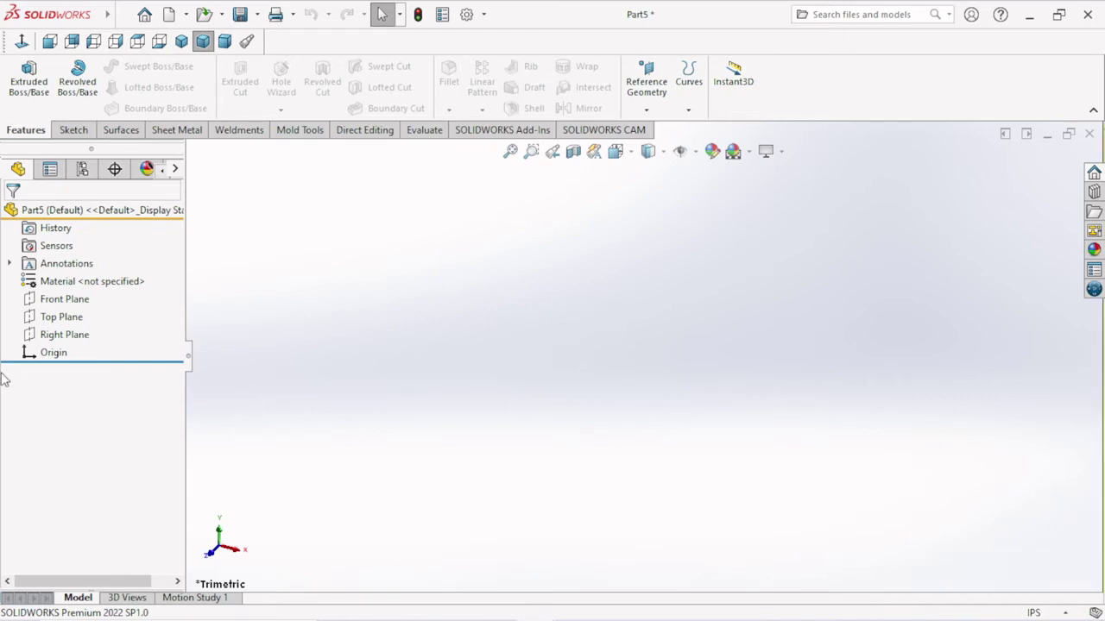
left_click(66, 299)
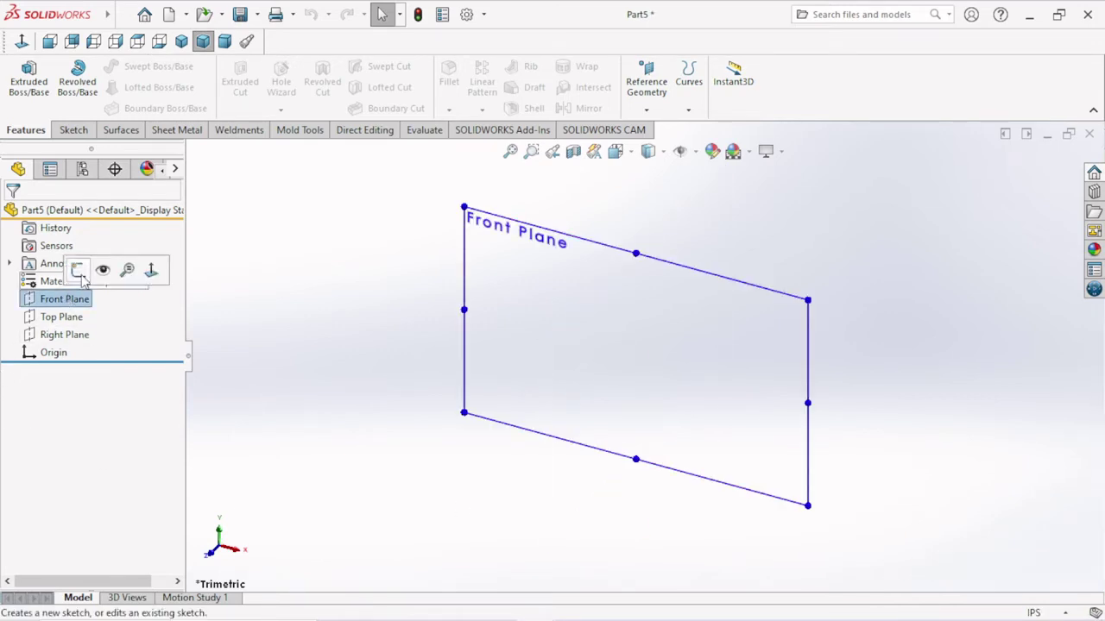
Start a sketch on the Front Plane and draw a vertical centerline through the origin.
left_click(78, 271)
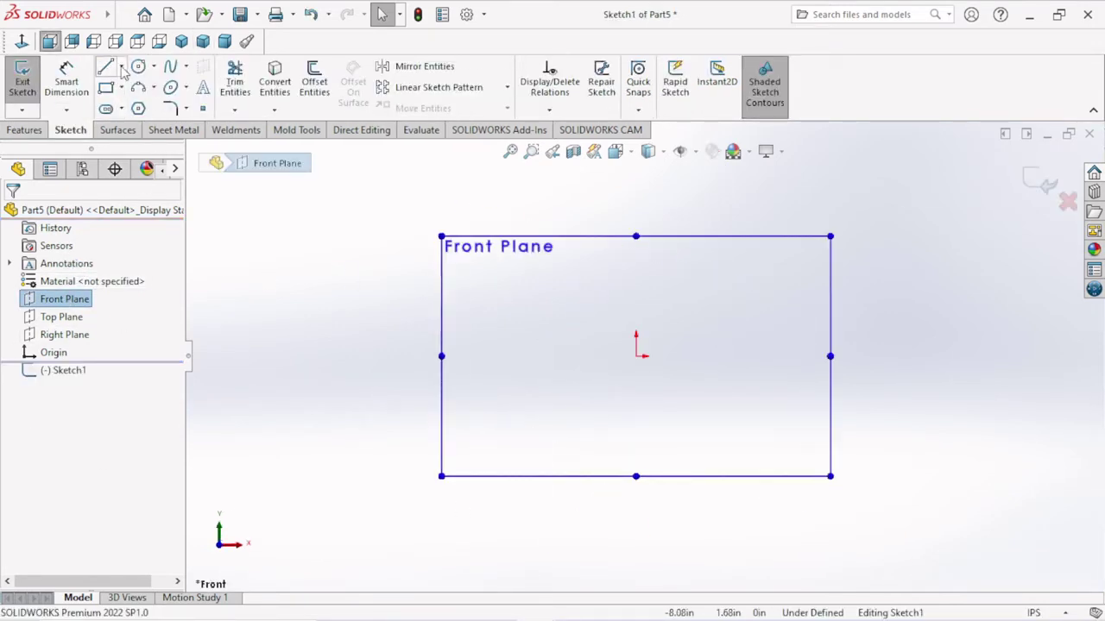
left_click(122, 67)
left_click(147, 106)
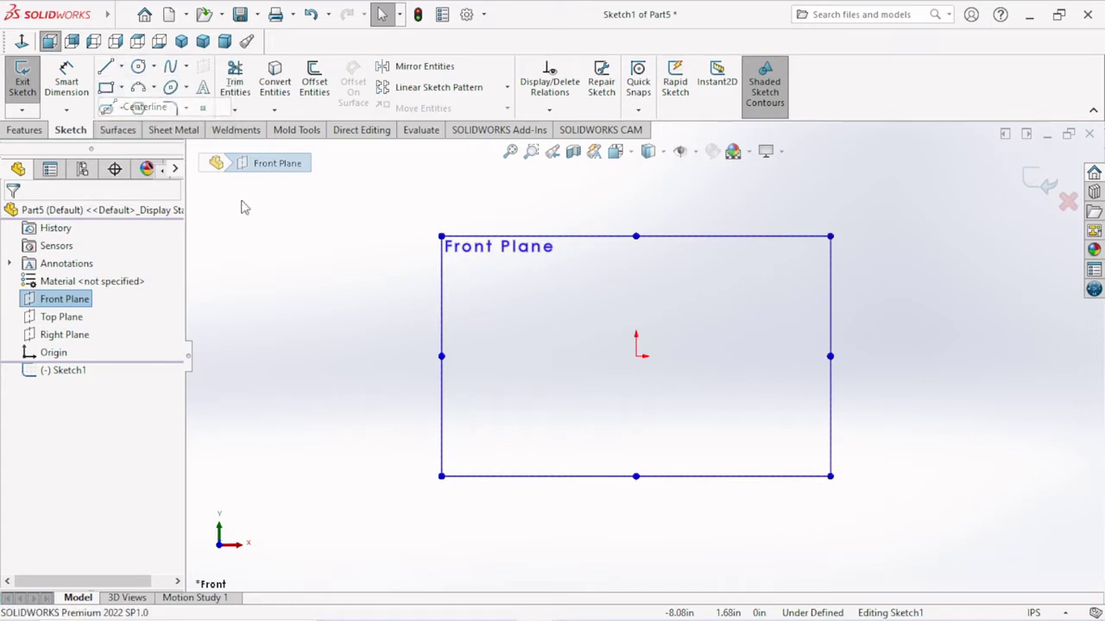
left_click(636, 257)
left_click(636, 429)
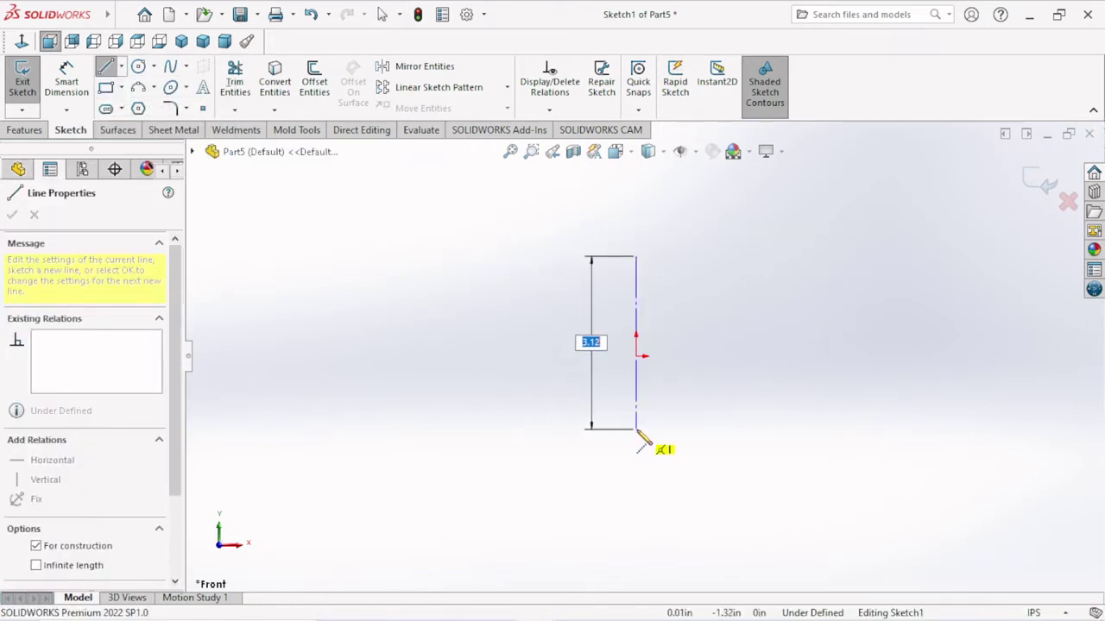
right_click(708, 373)
left_click(732, 377)
Draw a horizontal centerline crossing the origin.
left_click(121, 68)
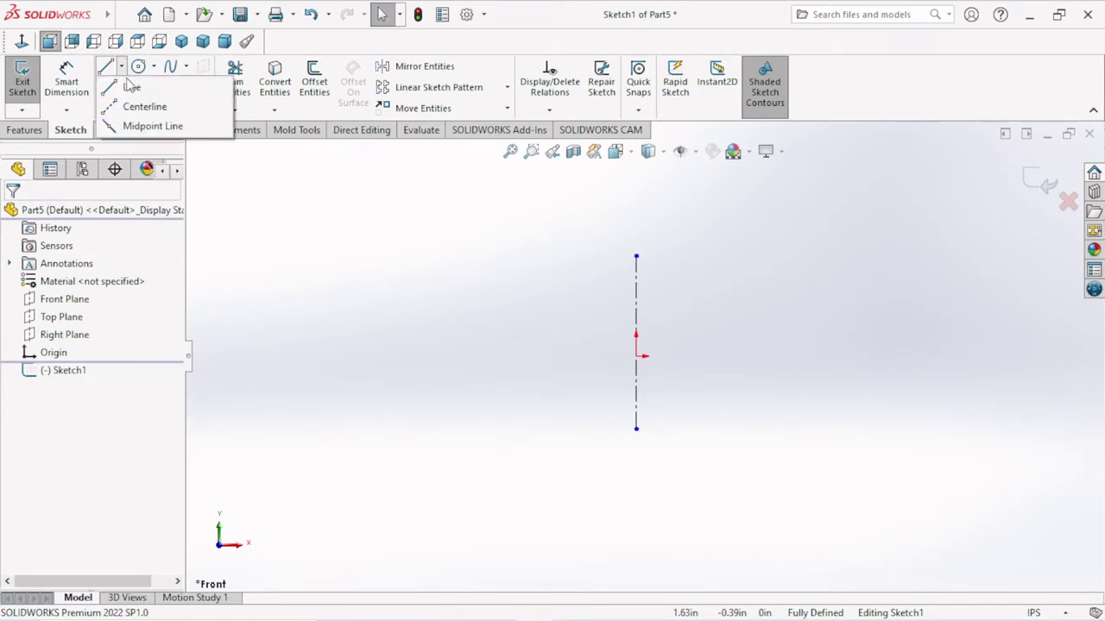
left_click(134, 106)
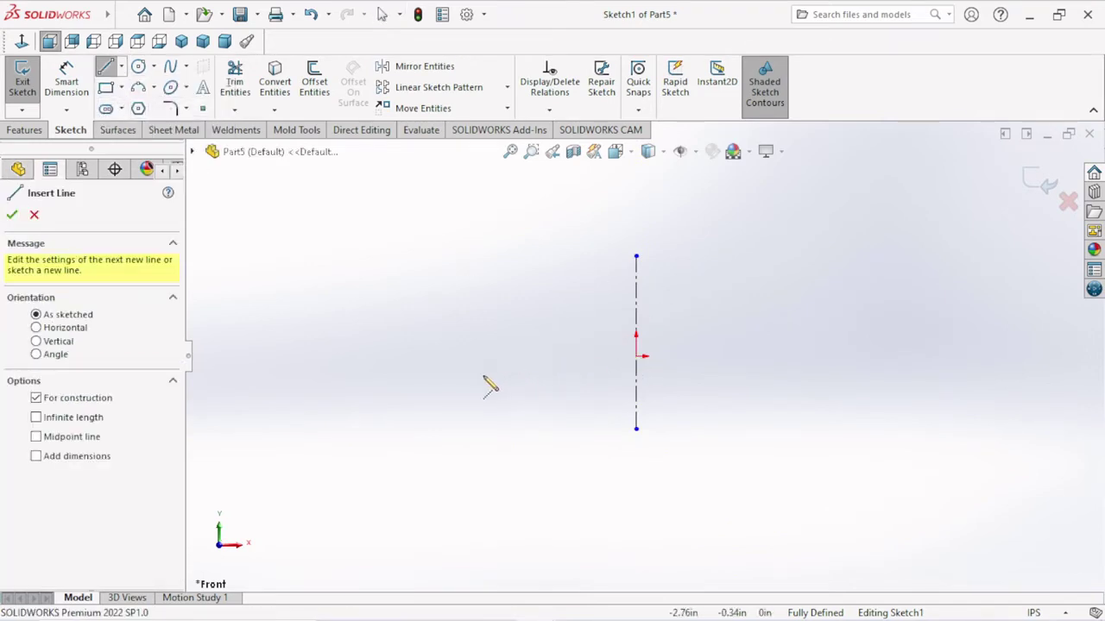
left_click(484, 357)
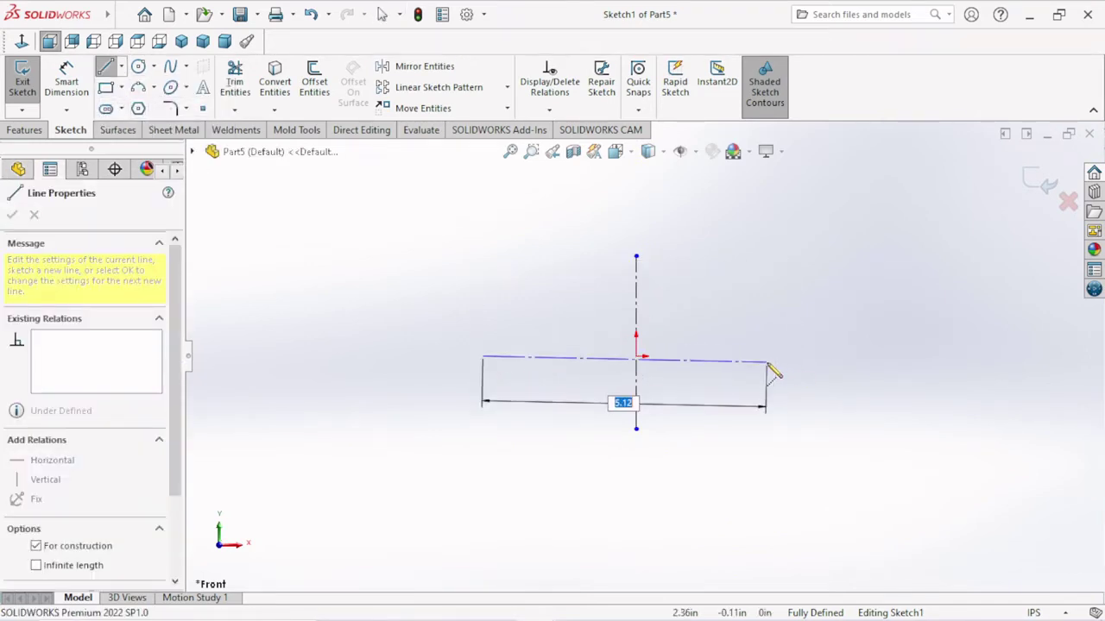
left_click(772, 357)
right_click(801, 312)
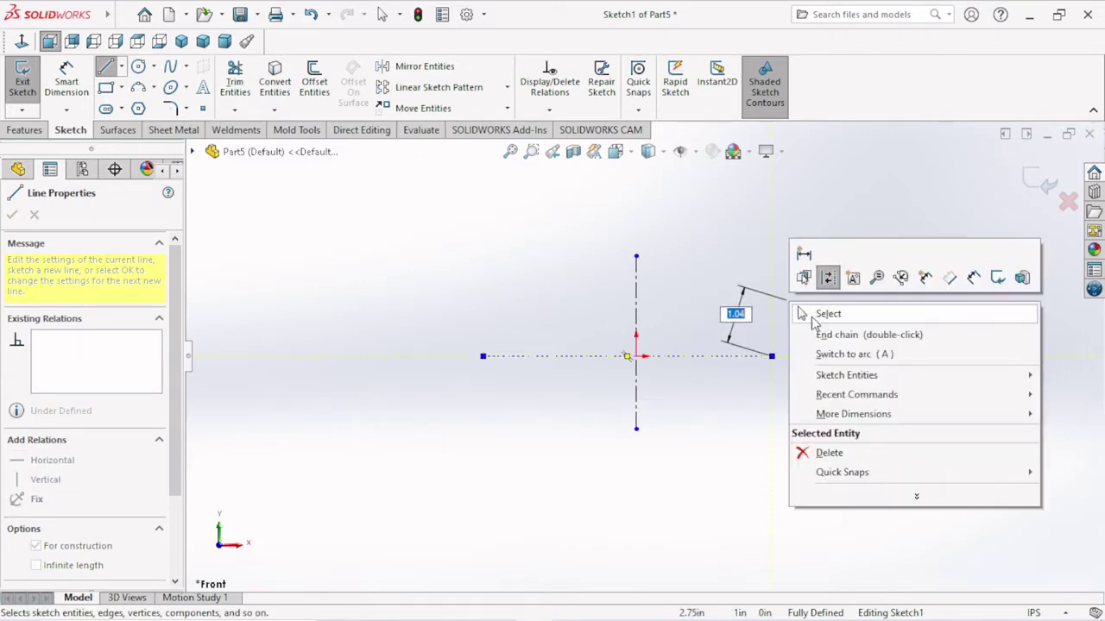
left_click(802, 314)
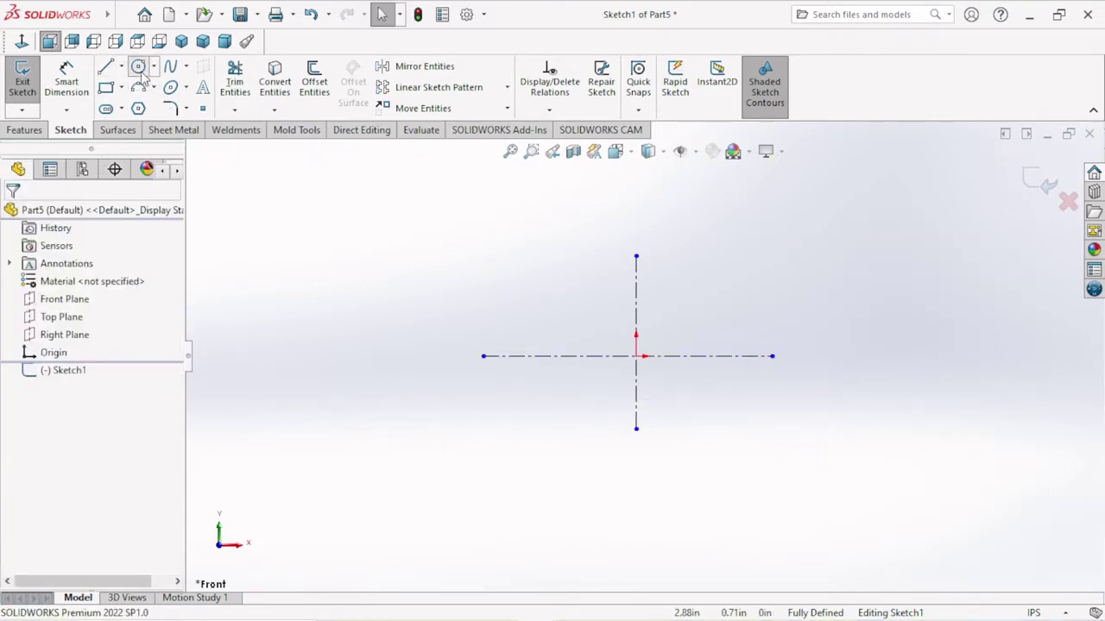
Draw a large circle centred on the horizontal centerline left of the origin.
left_click(139, 67)
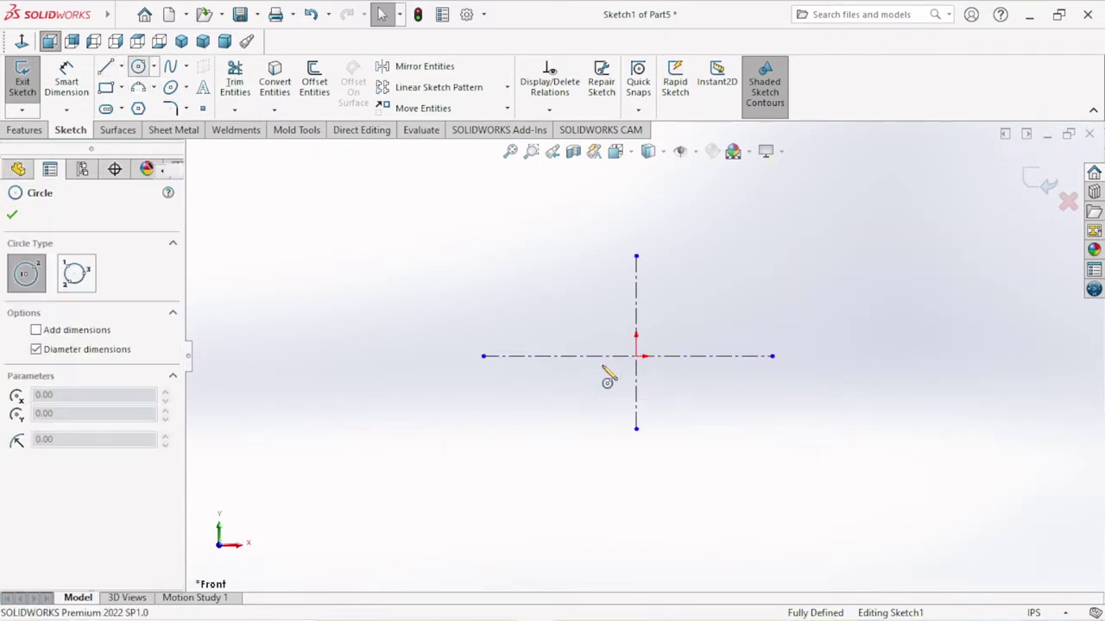
left_click(559, 356)
left_click(579, 399)
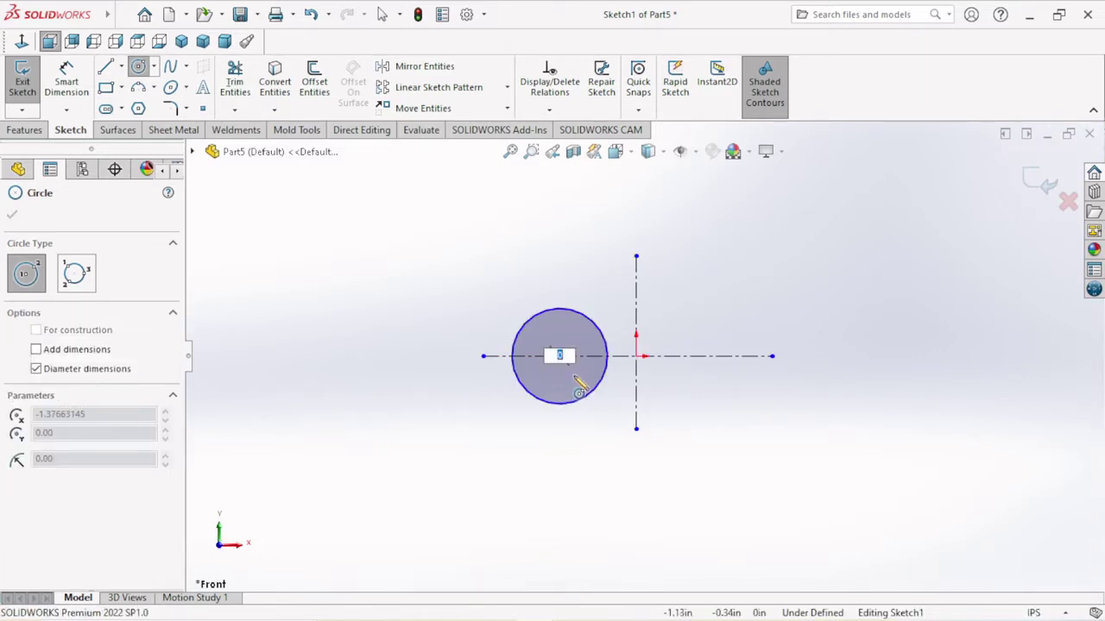
key("Escape")
key("Return")
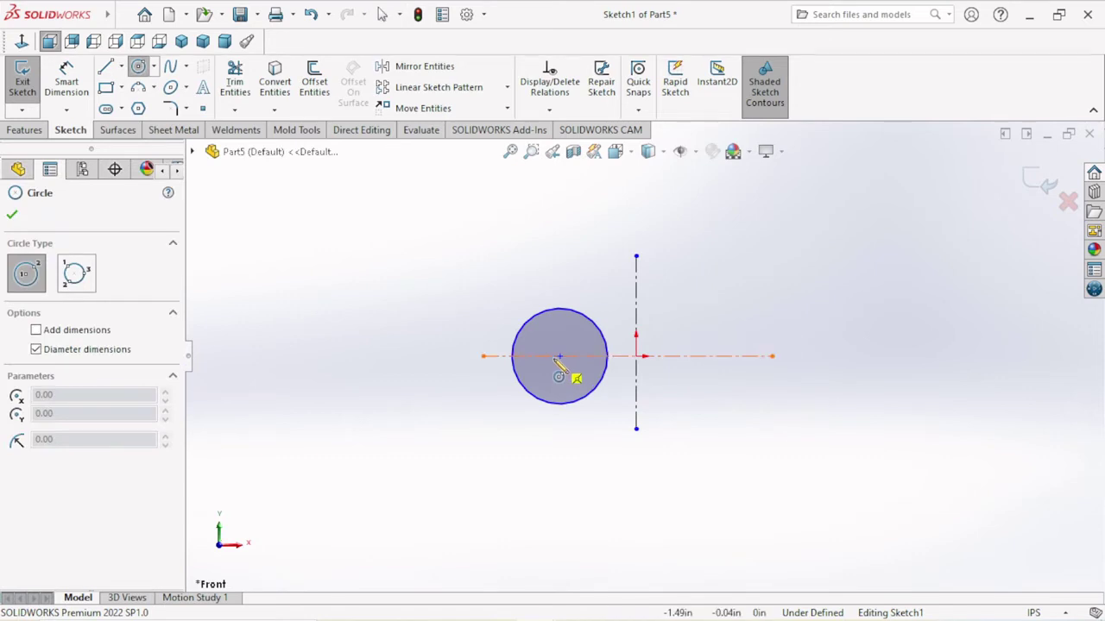
left_click(560, 356)
left_click(579, 402)
key("Escape")
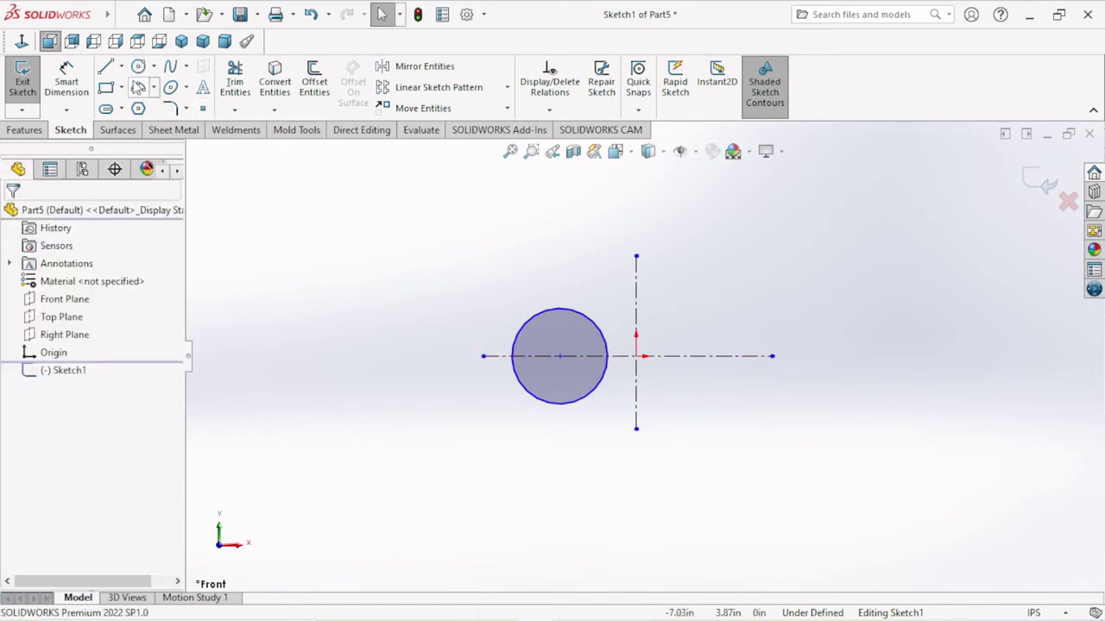
Draw a smaller circle concentric with the large one.
left_click(140, 69)
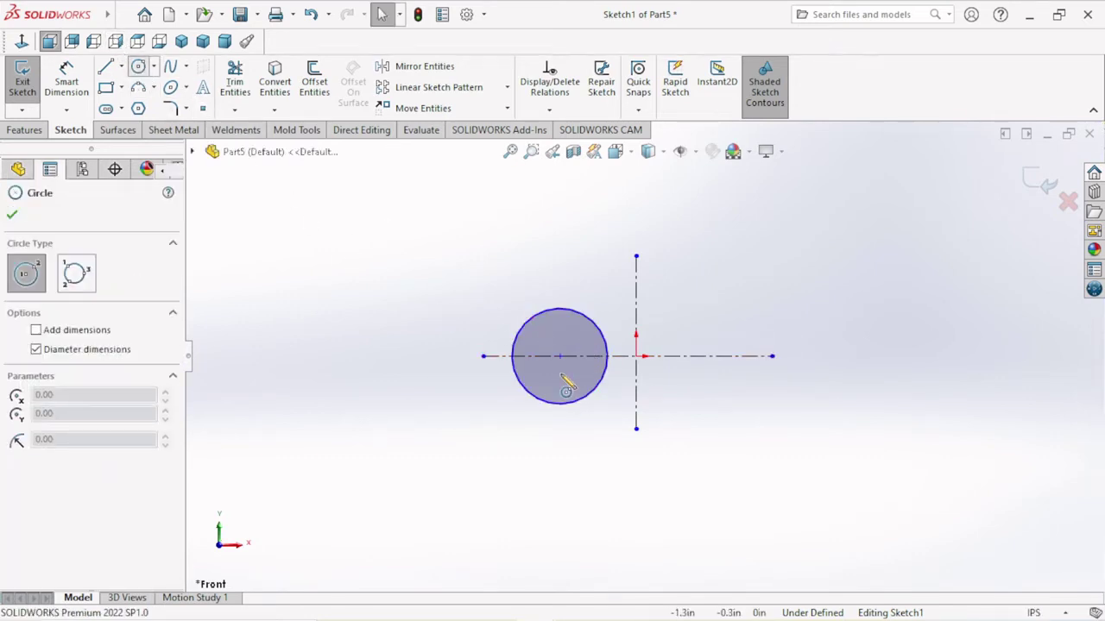
left_click(559, 355)
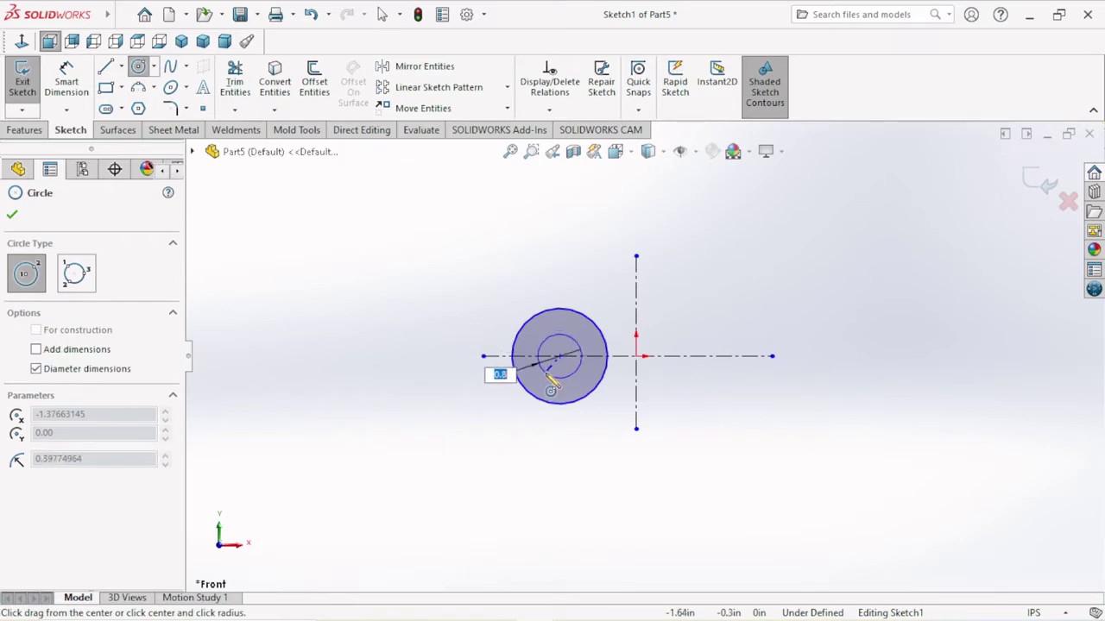
left_click(559, 377)
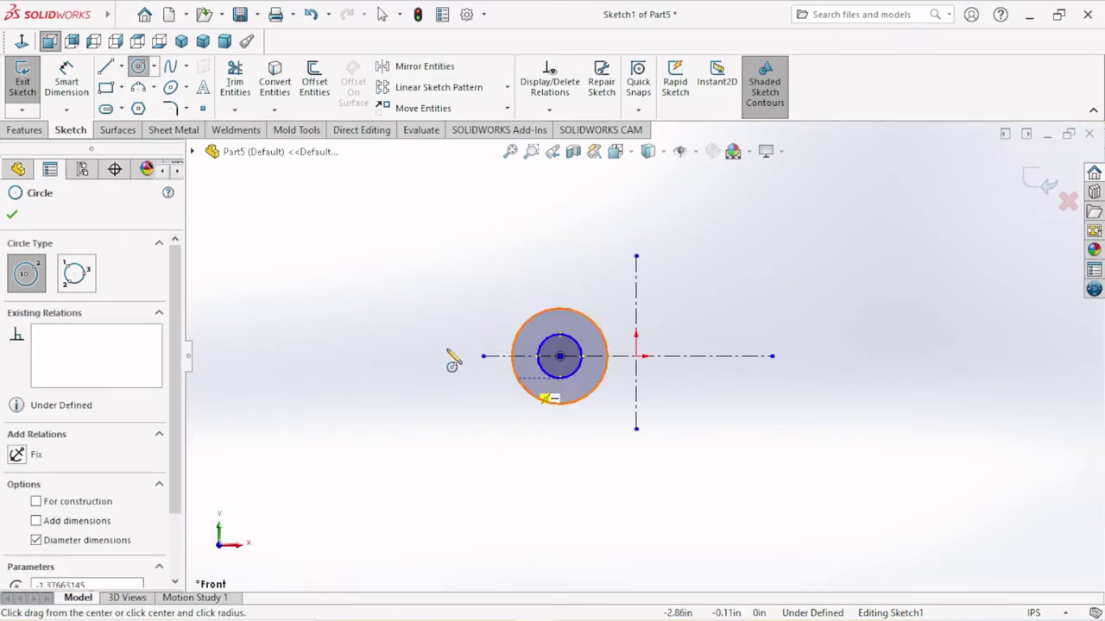
right_click(396, 279)
left_click(414, 282)
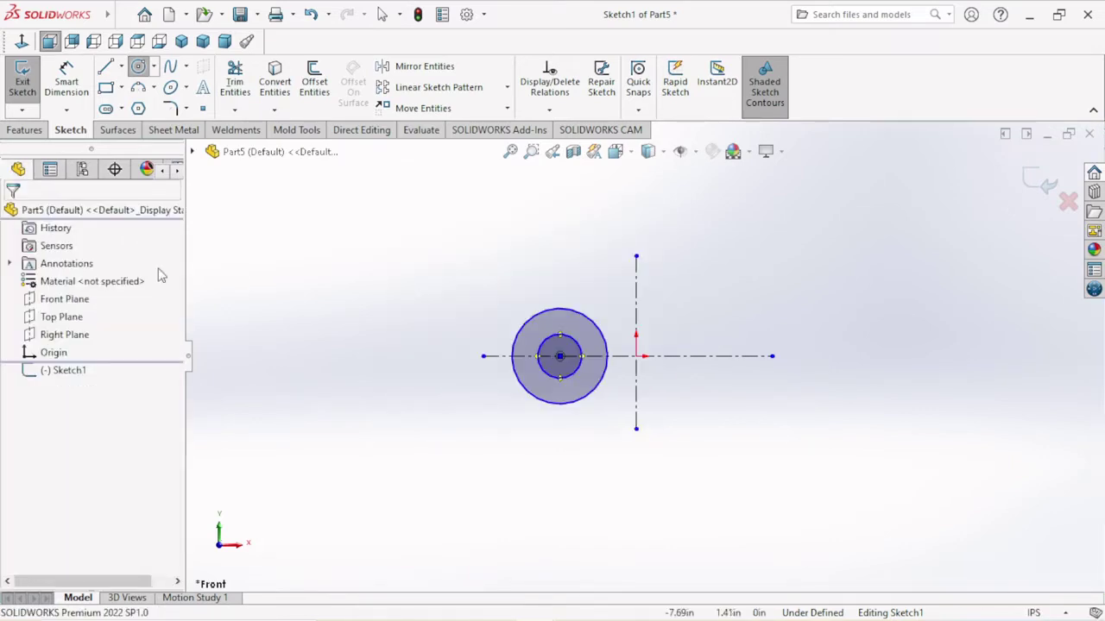
left_click(52, 74)
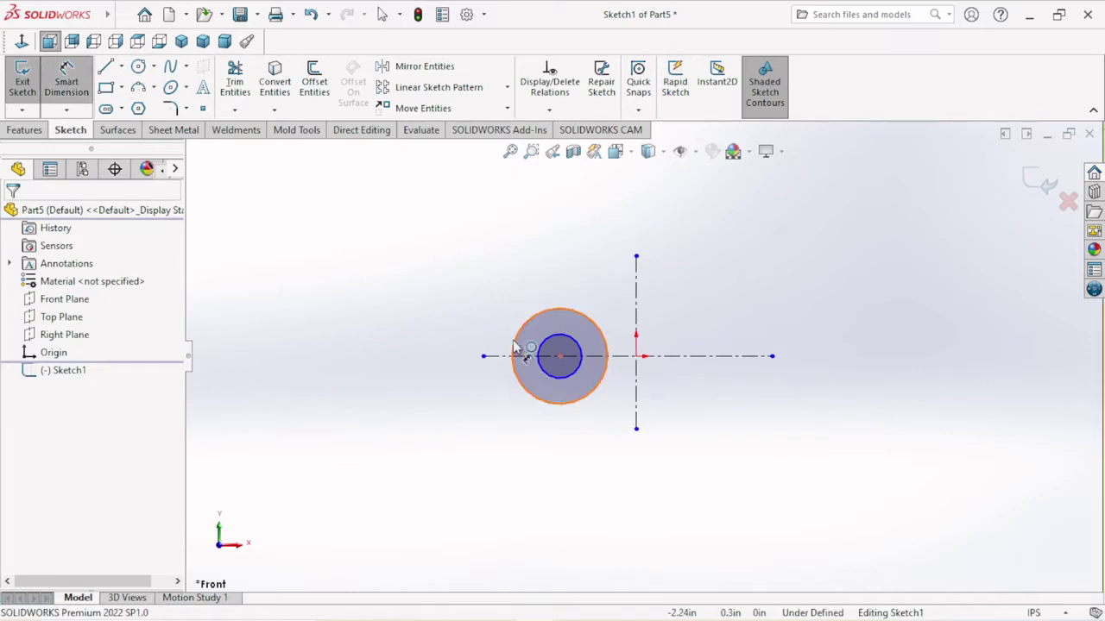
Dimension the outer circle to Ø0.43 and the inner circle to Ø0.16.
left_click(513, 350)
left_click(429, 352)
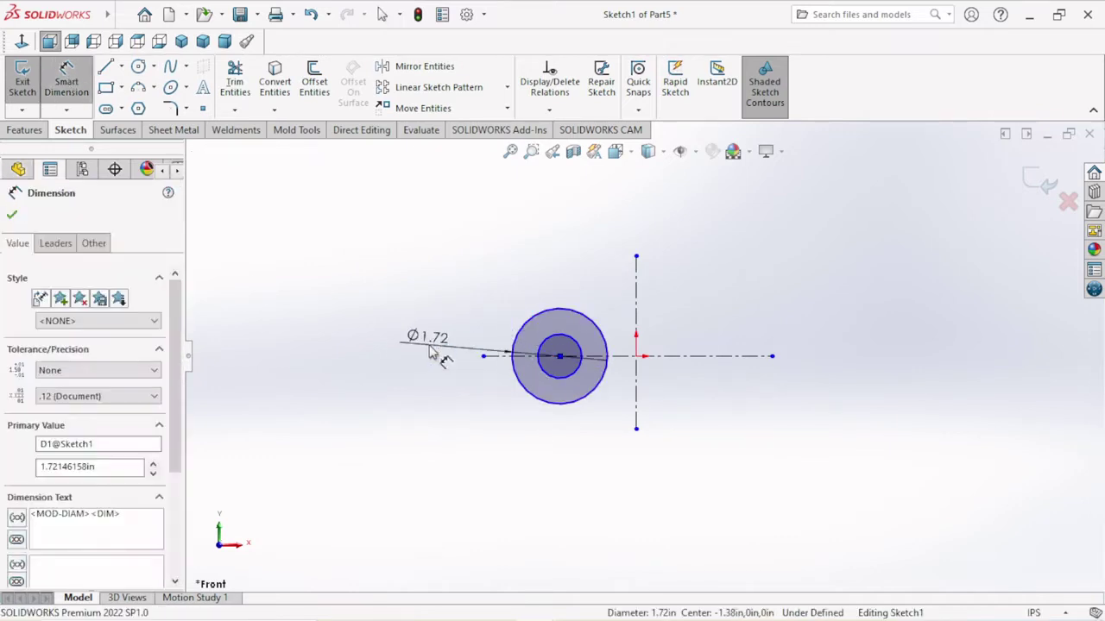
type("0.43")
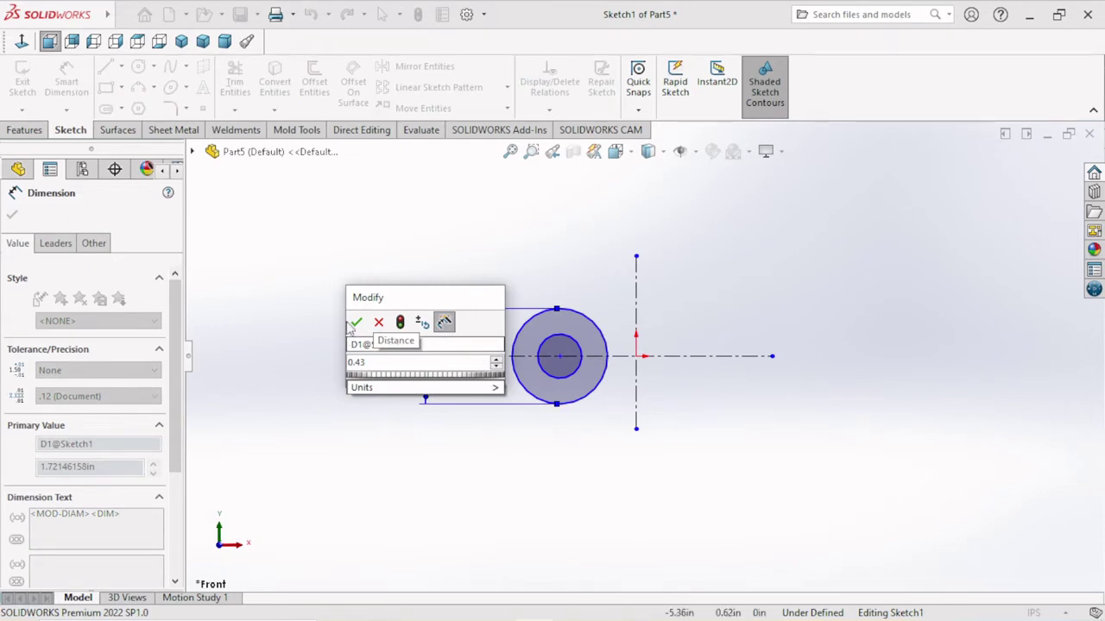
left_click(355, 322)
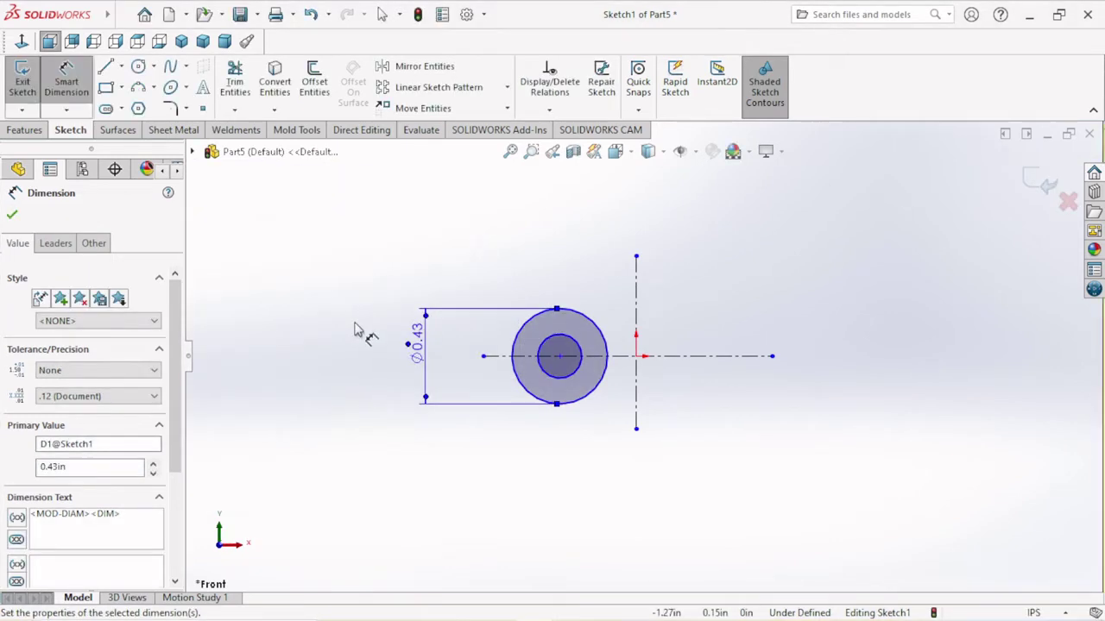
left_click(544, 377)
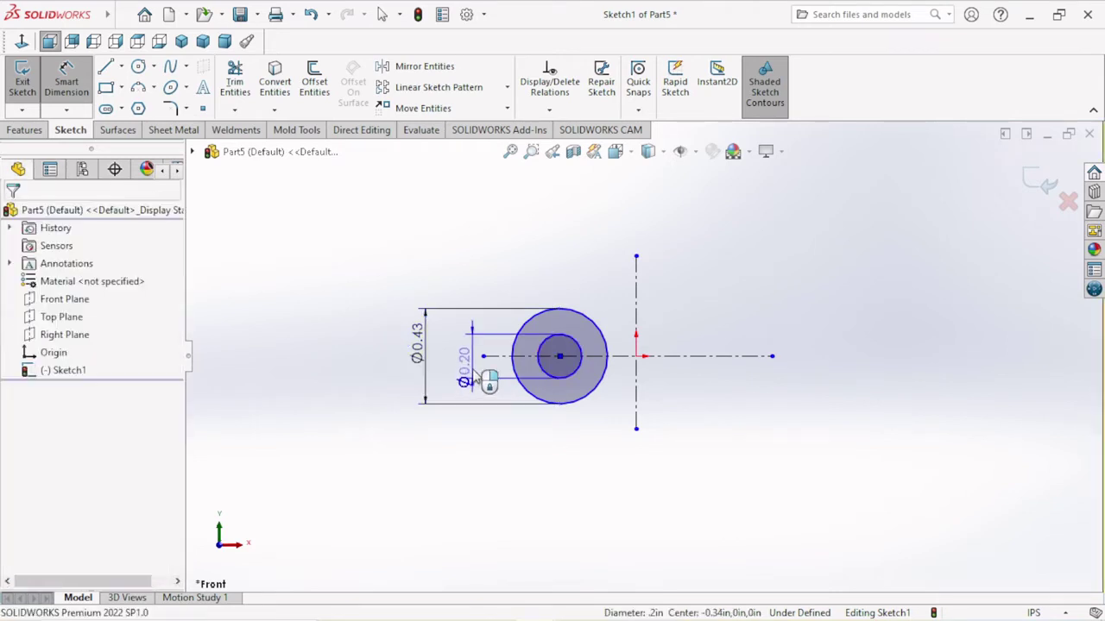
left_click(475, 376)
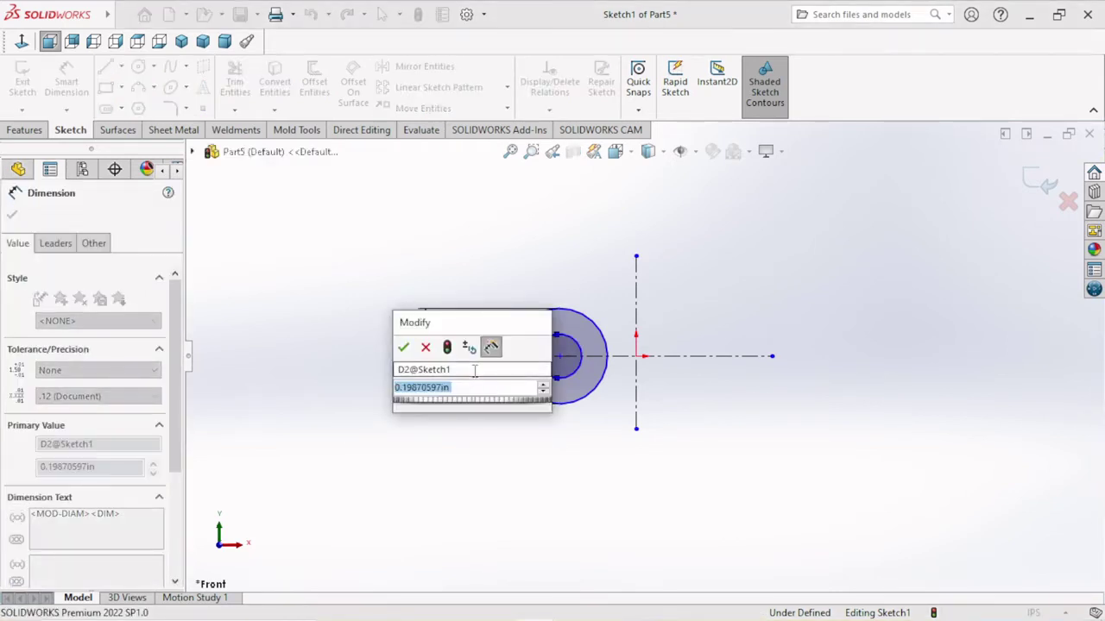
type("0.16")
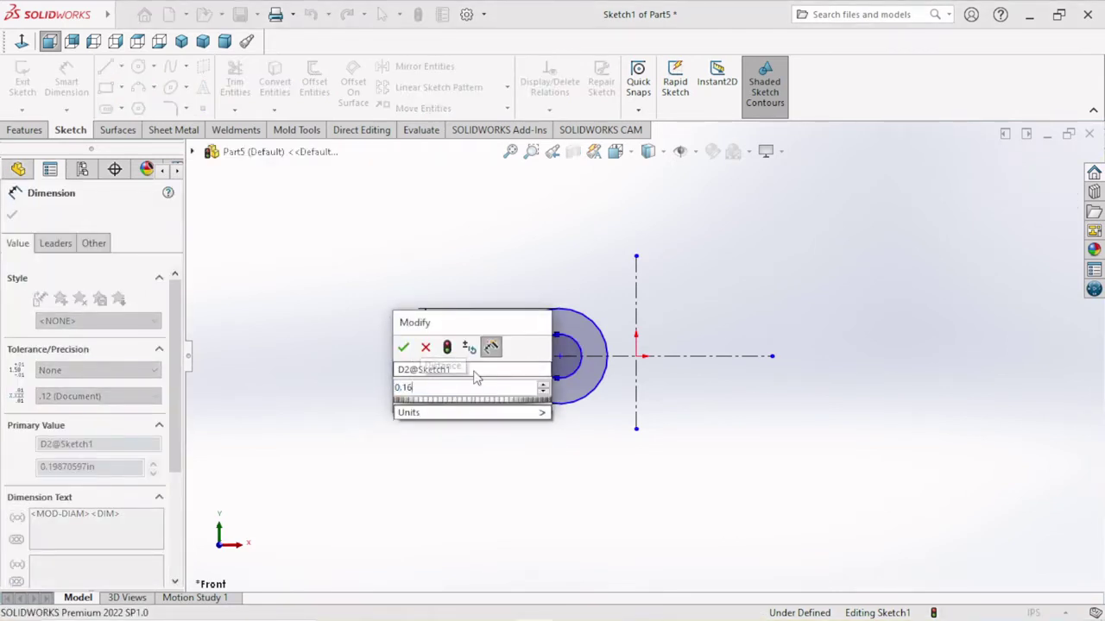
left_click(403, 347)
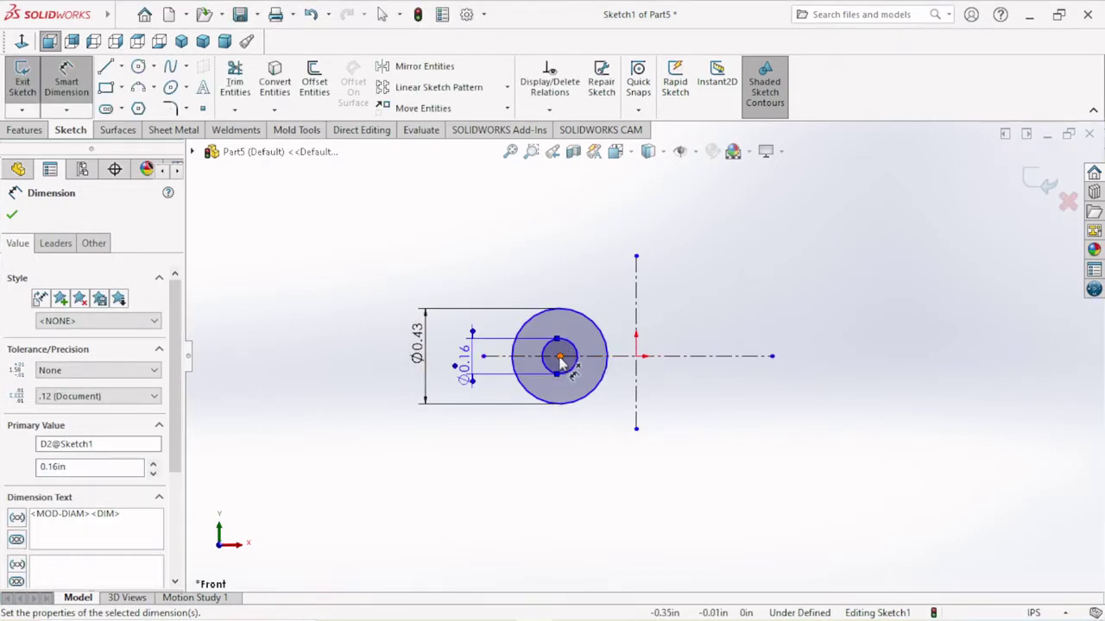
Set the circle centre 0.25 from the vertical centerline.
left_click(559, 357)
left_click(636, 378)
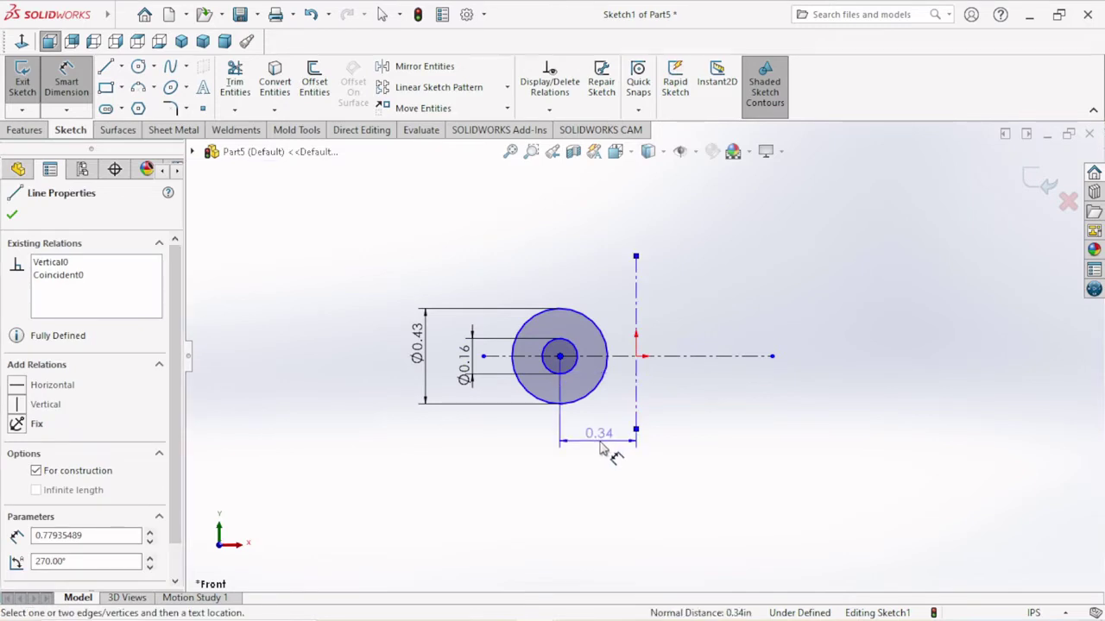
left_click(601, 448)
type("0.25")
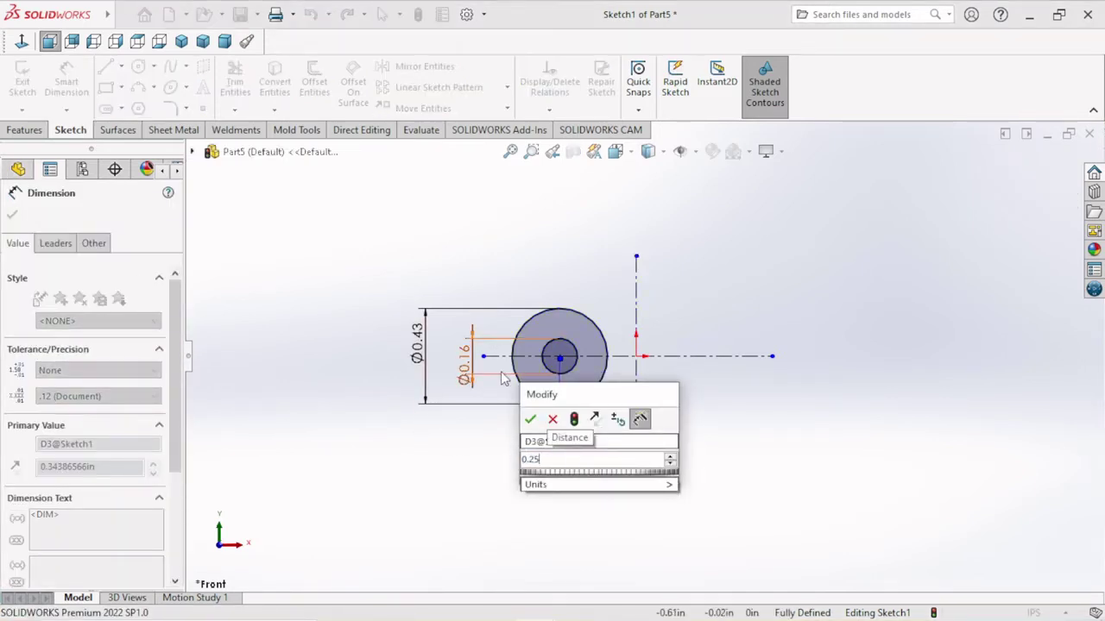
left_click(532, 420)
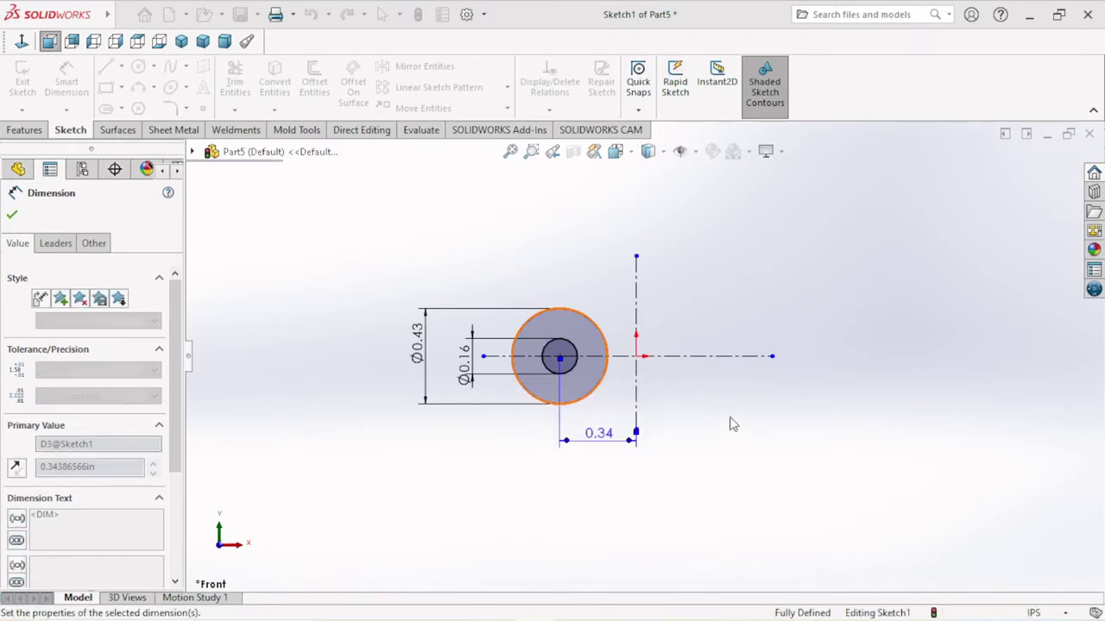
scroll(656, 347, "up", 1)
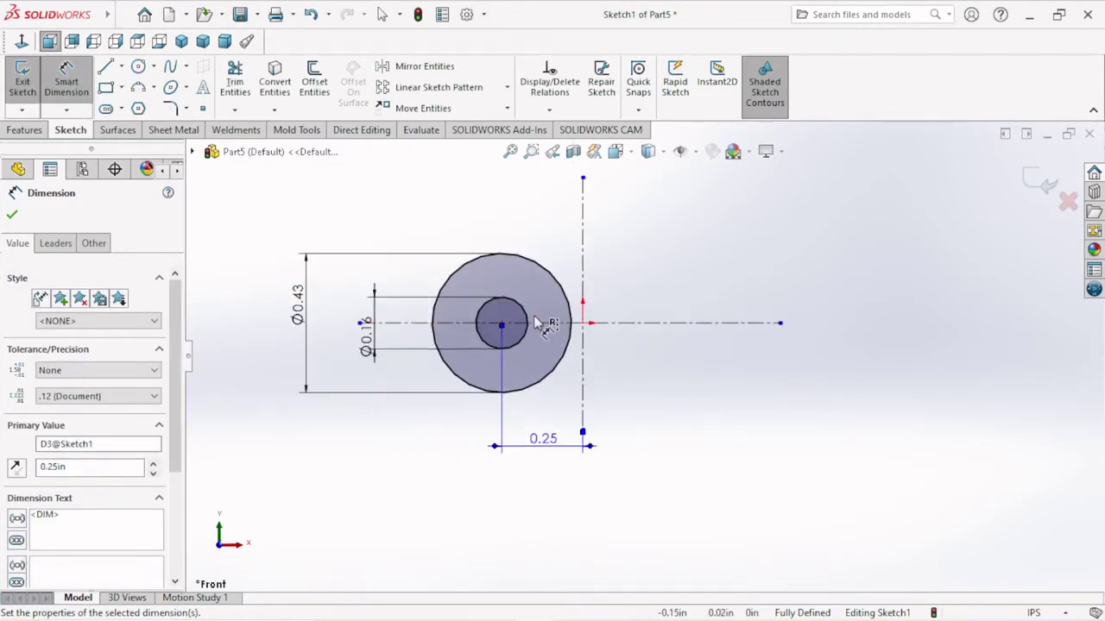
Mirror the outer and inner circles about the vertical centerline to the right side.
left_click(423, 69)
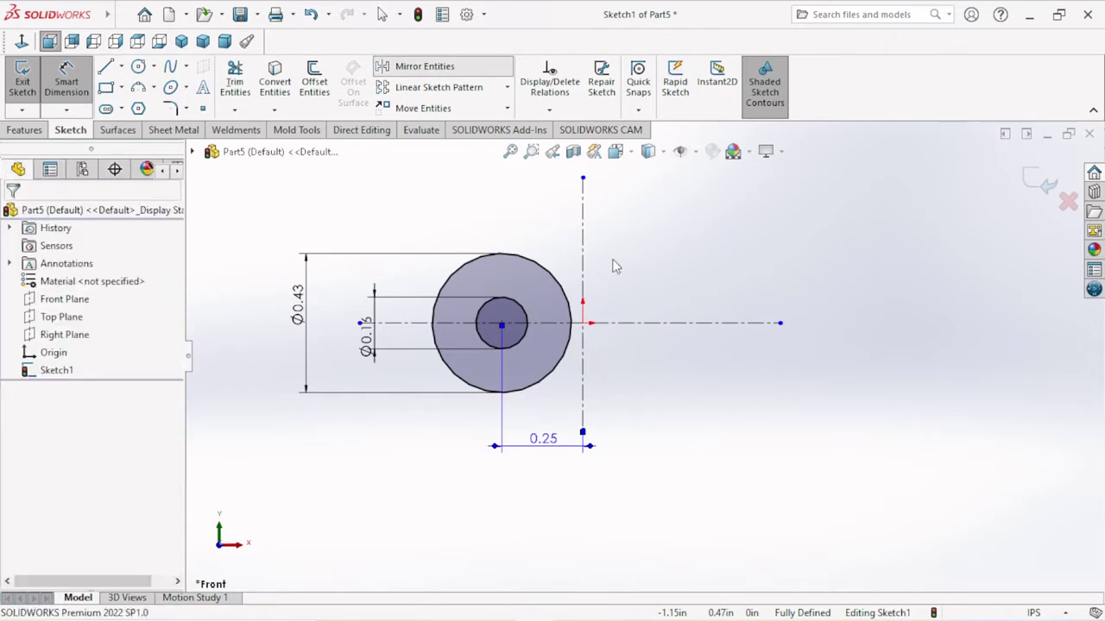
left_click(555, 281)
left_click(522, 302)
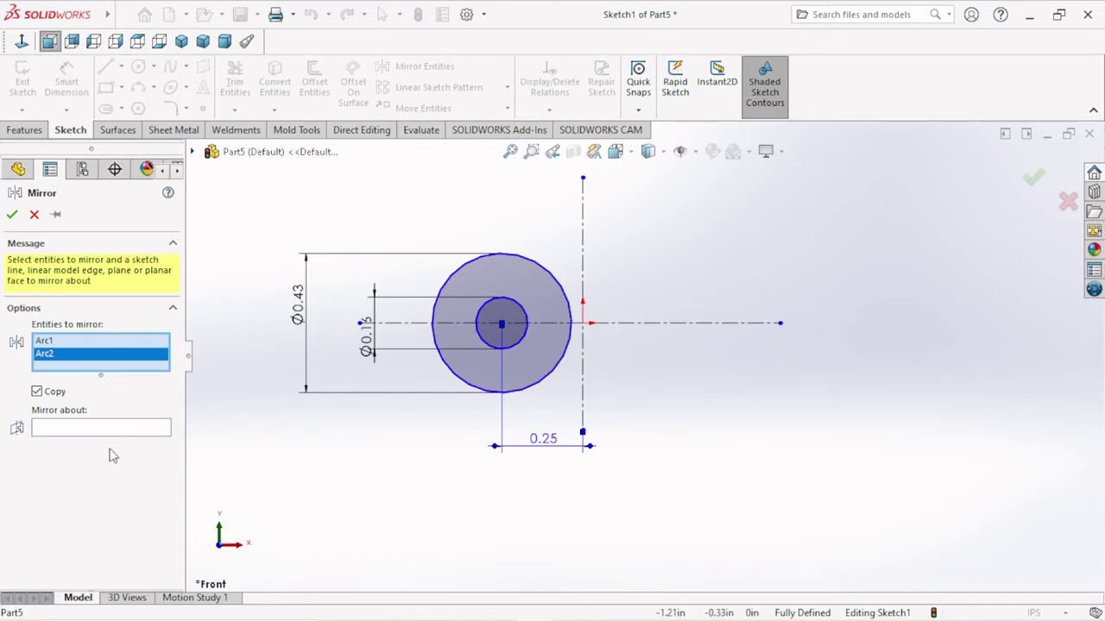
left_click(93, 429)
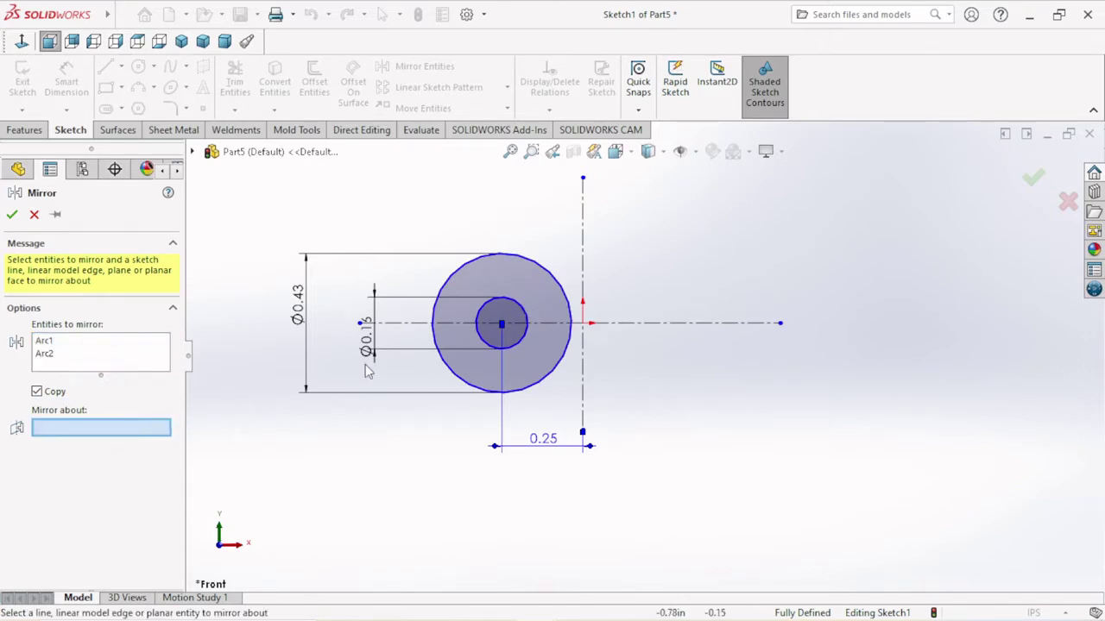
left_click(582, 261)
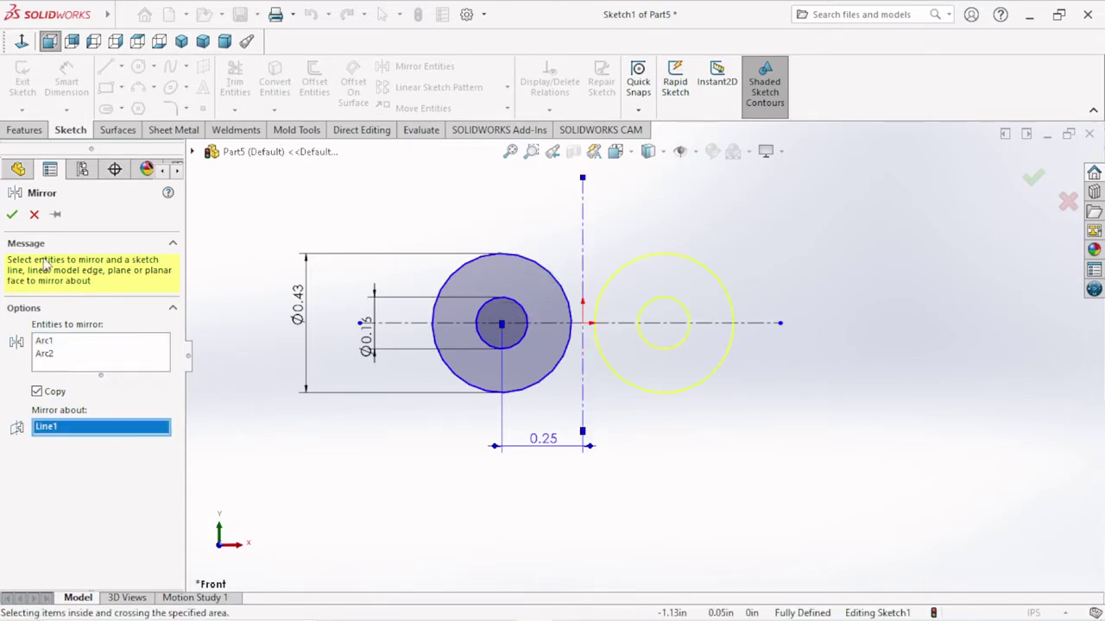
left_click(12, 215)
left_click(138, 87)
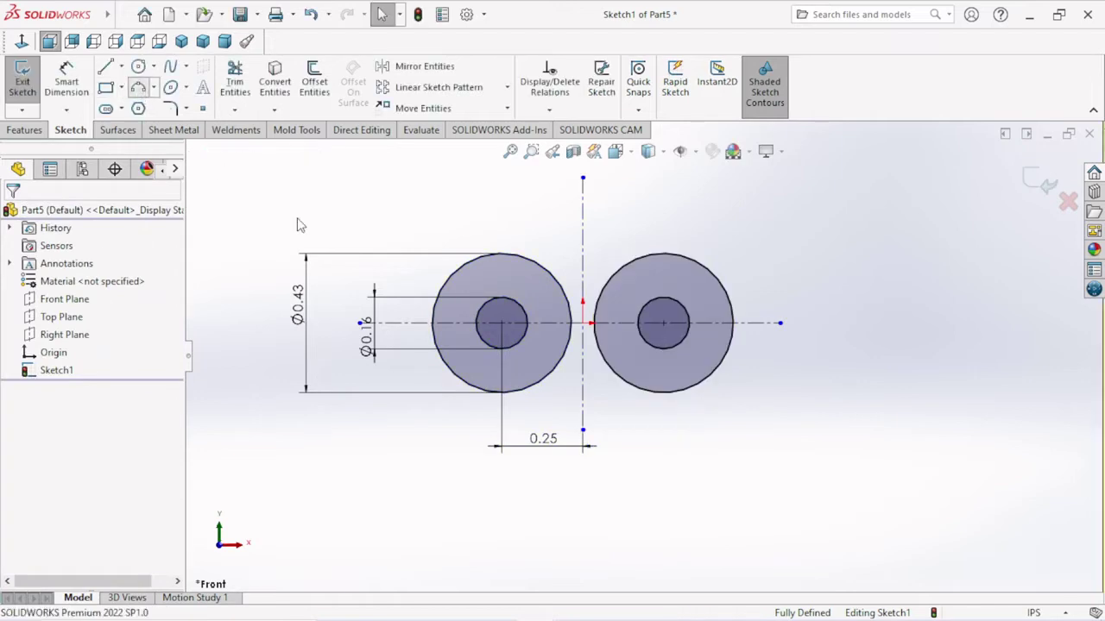
Draw a 3 Point Arc bridging the tops of the two large circles.
left_click(552, 275)
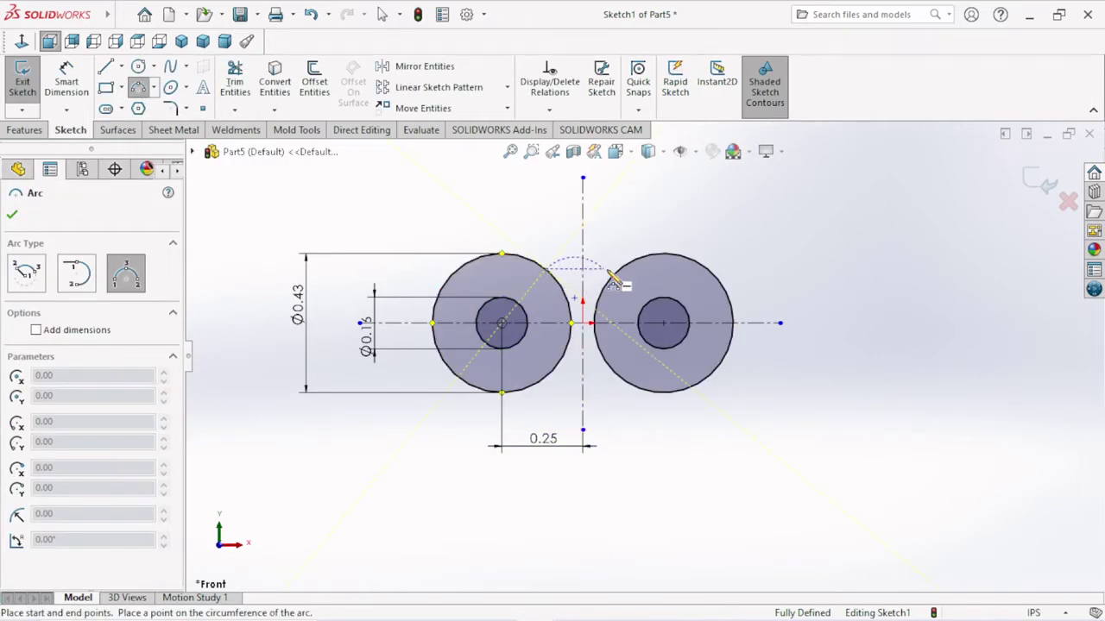
left_click(612, 275)
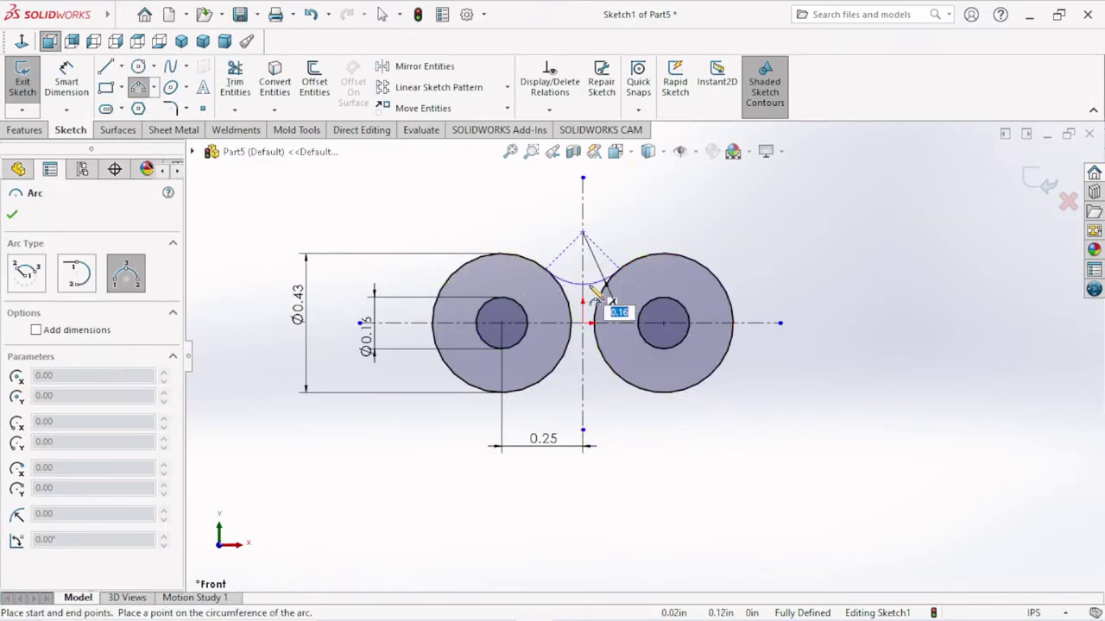
left_click(596, 298)
right_click(591, 204)
left_click(622, 213)
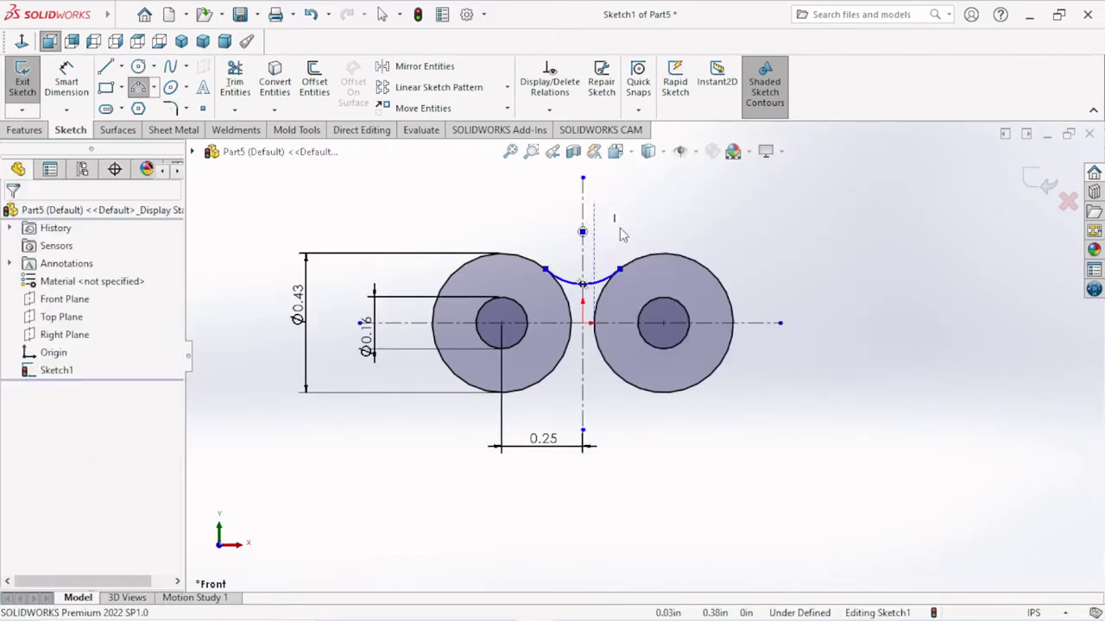
scroll(622, 290, "down", 2)
scroll(622, 290, "down", 3)
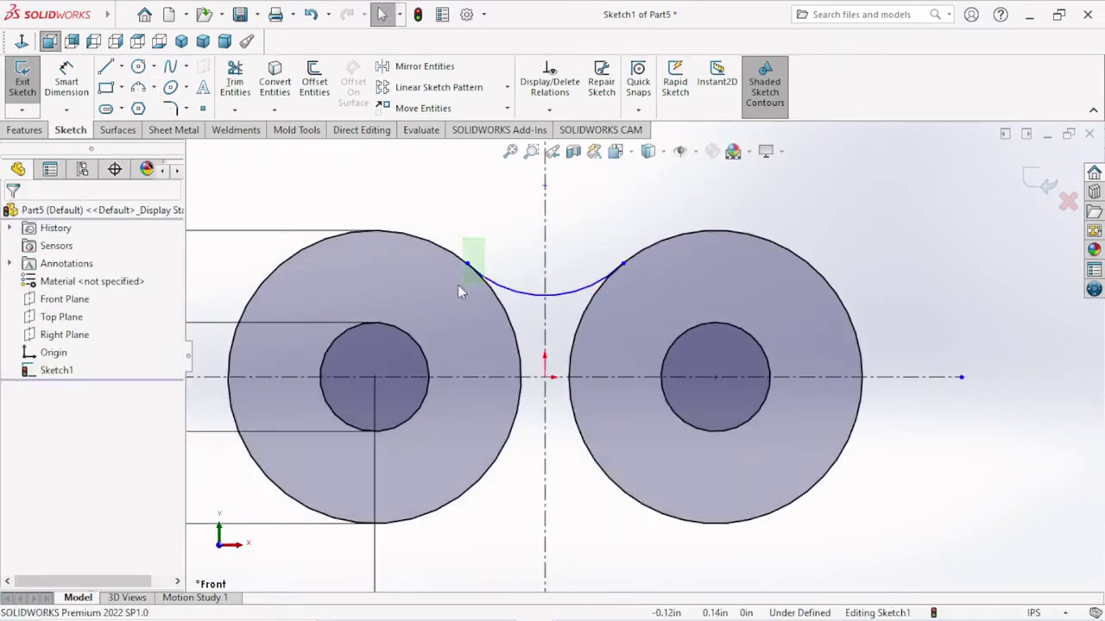
Make the arc tangent to both the left and right large circles.
left_click_drag(458, 264, 449, 291)
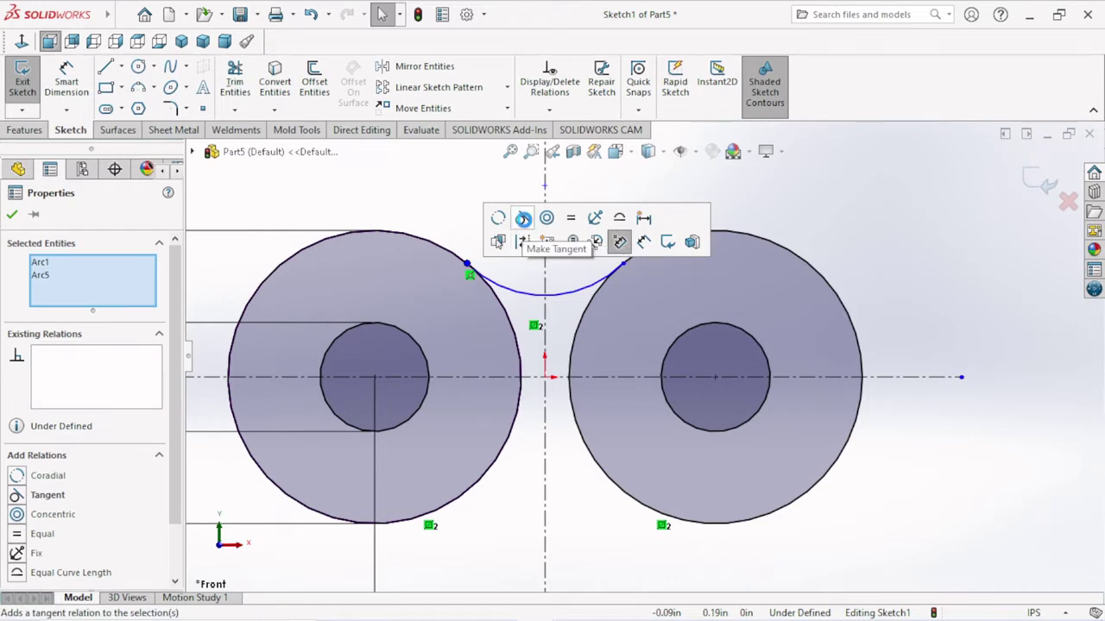
left_click(521, 218)
left_click(738, 209)
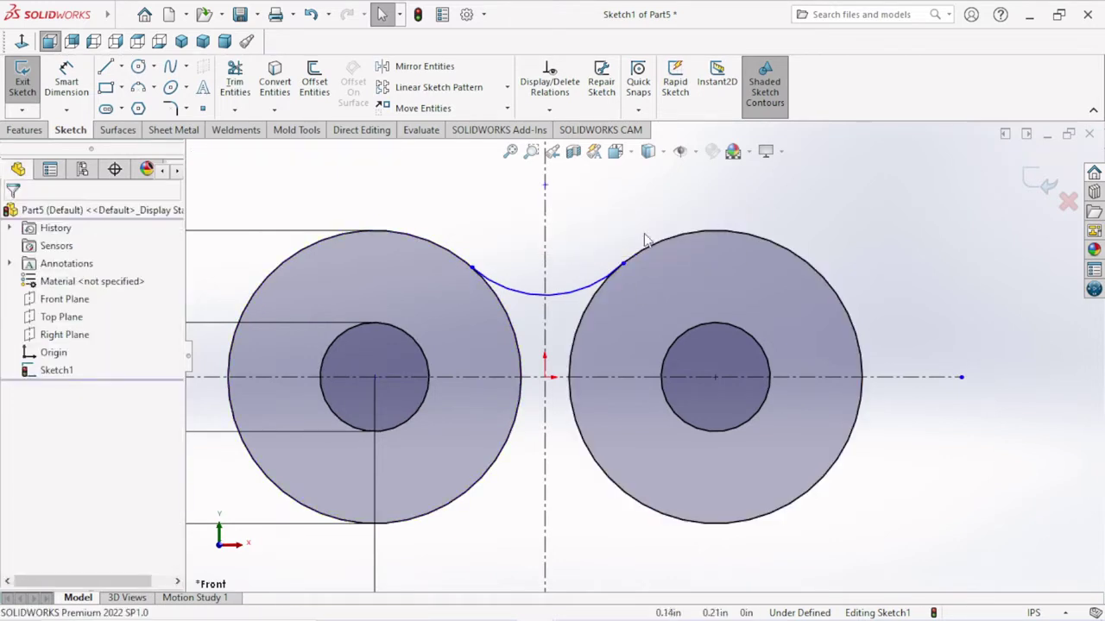
left_click_drag(646, 226, 608, 301)
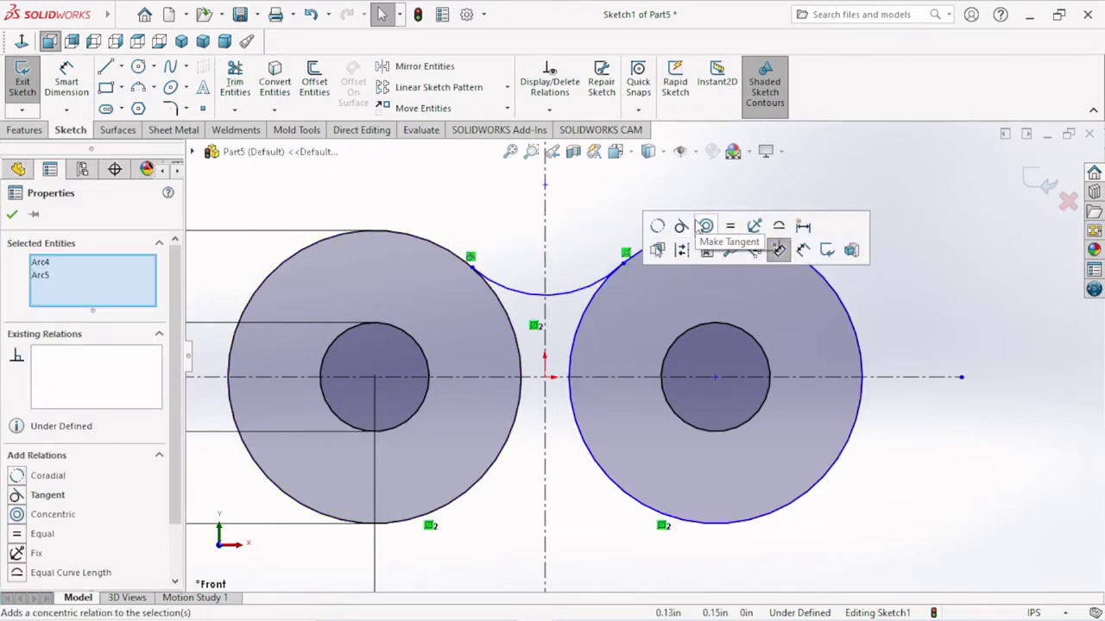
left_click(778, 250)
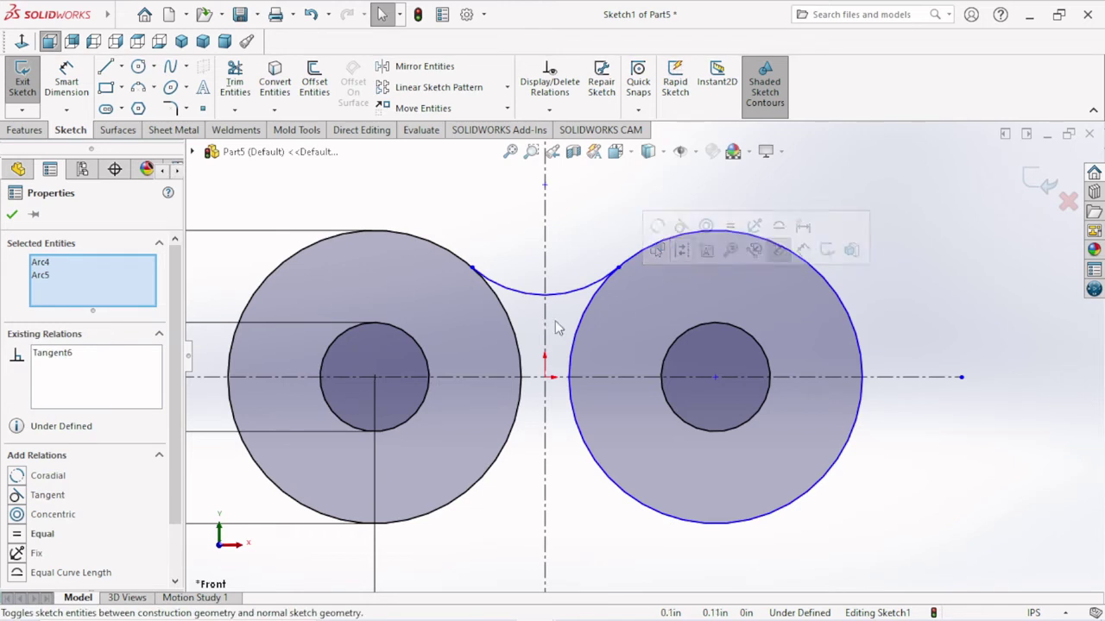
left_click(12, 215)
Mirror the top arc about the horizontal centerline to bridge the bottoms.
left_click(418, 66)
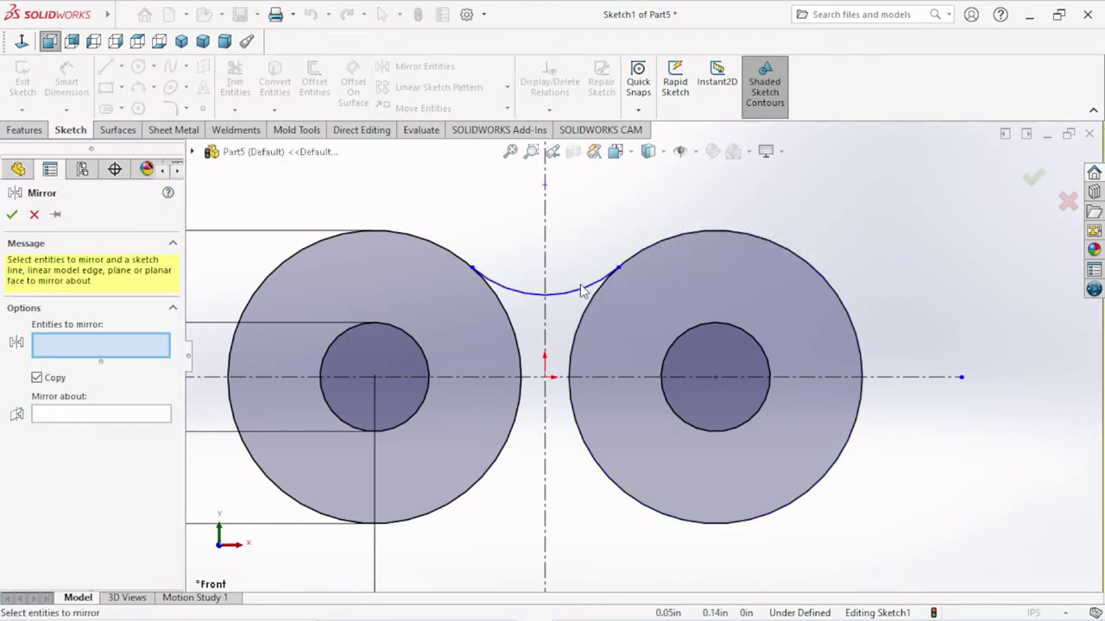
left_click(582, 291)
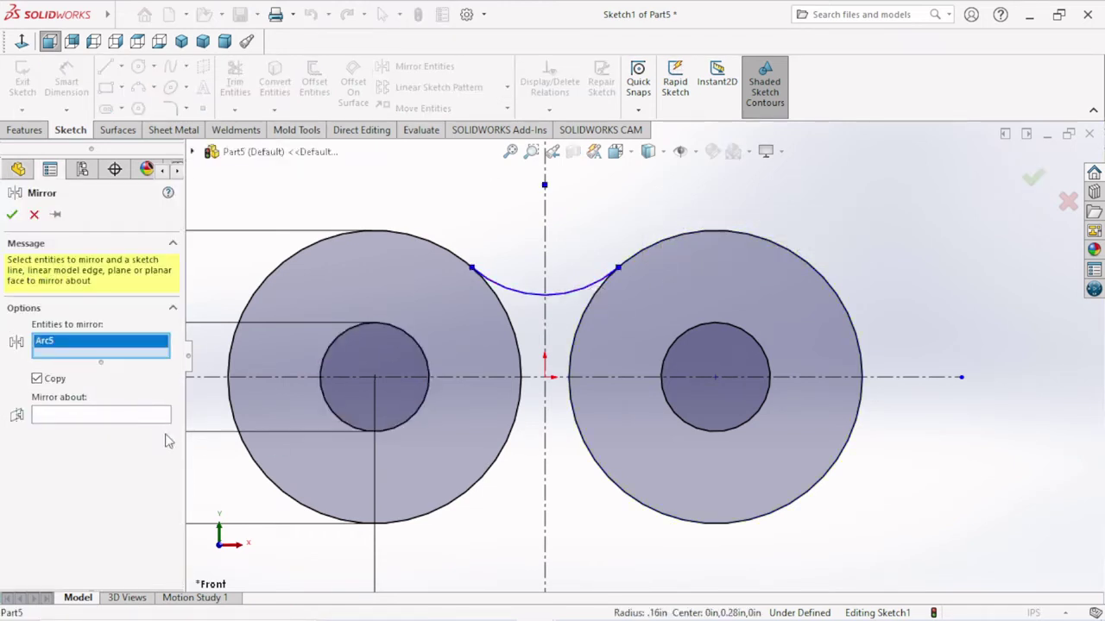
left_click(69, 422)
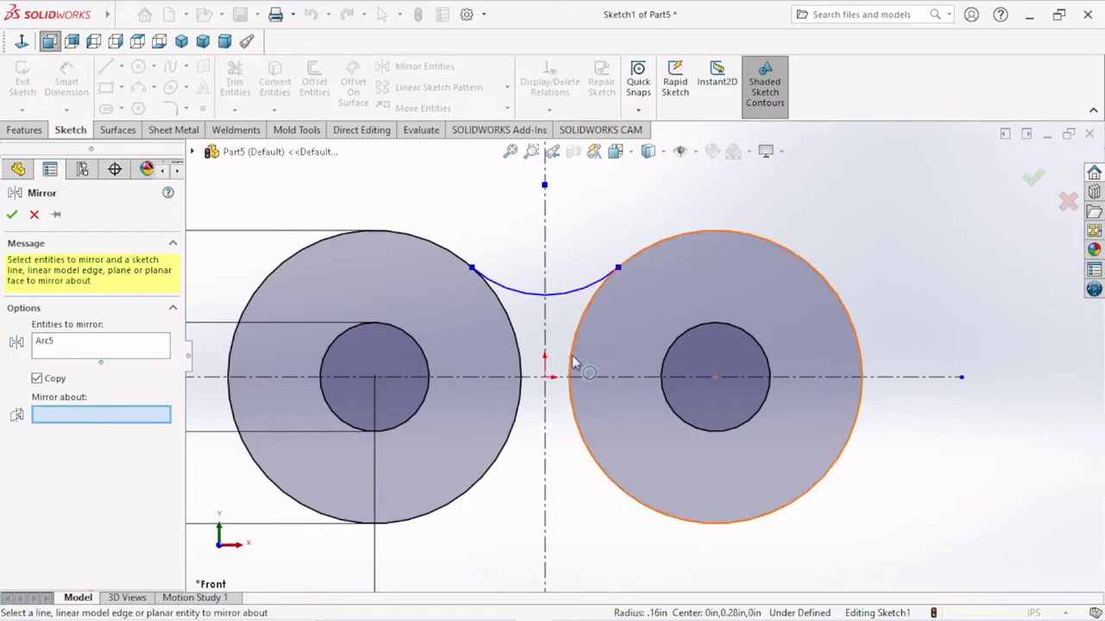
left_click(533, 378)
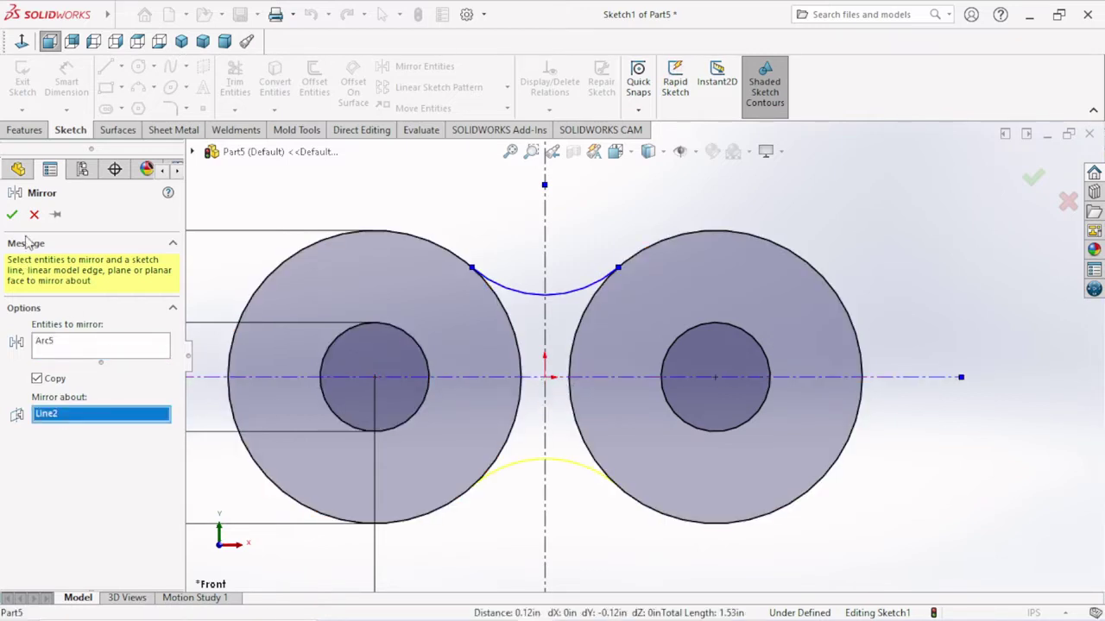
left_click(12, 214)
Power-trim the circle segments between the arcs, top and bottom, into a figure-eight.
left_click(234, 82)
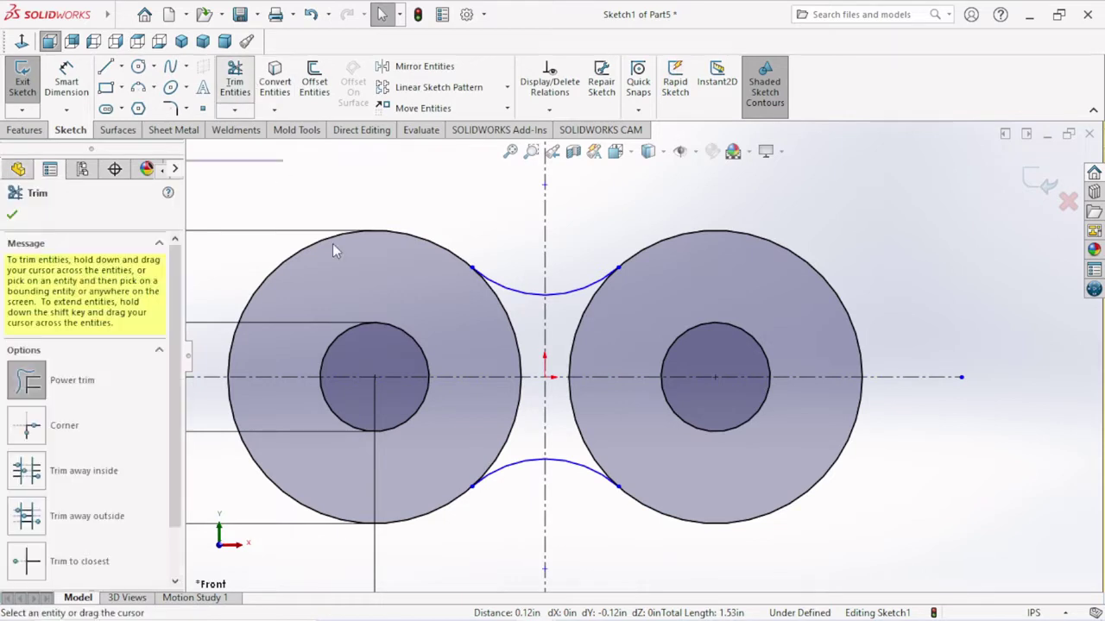
mouse_move(509, 324)
left_mouse_down()
mouse_move(535, 322)
mouse_move(594, 345)
left_mouse_up()
left_click_drag(482, 420, 606, 422)
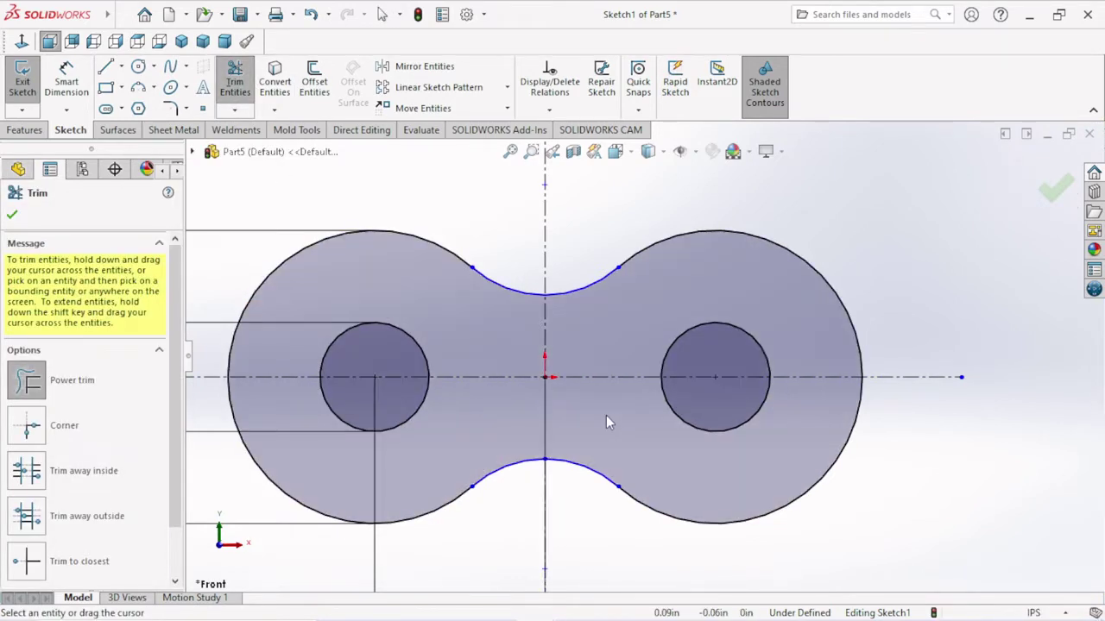
scroll(604, 417, "up", 2)
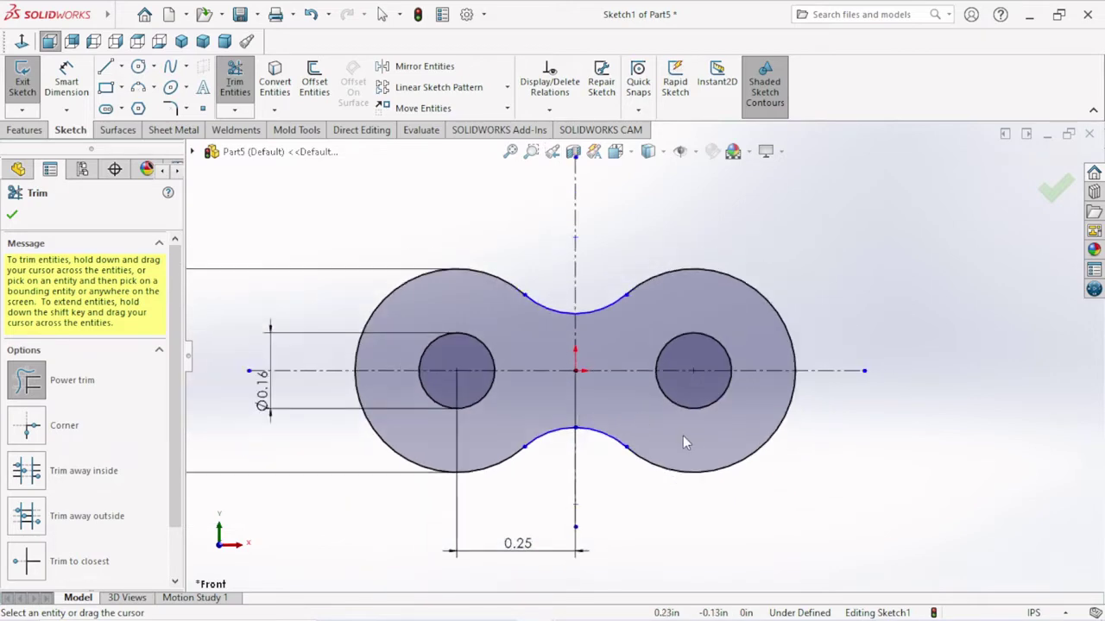
scroll(683, 435, "down", 1)
scroll(680, 437, "up", 1)
left_click(12, 215)
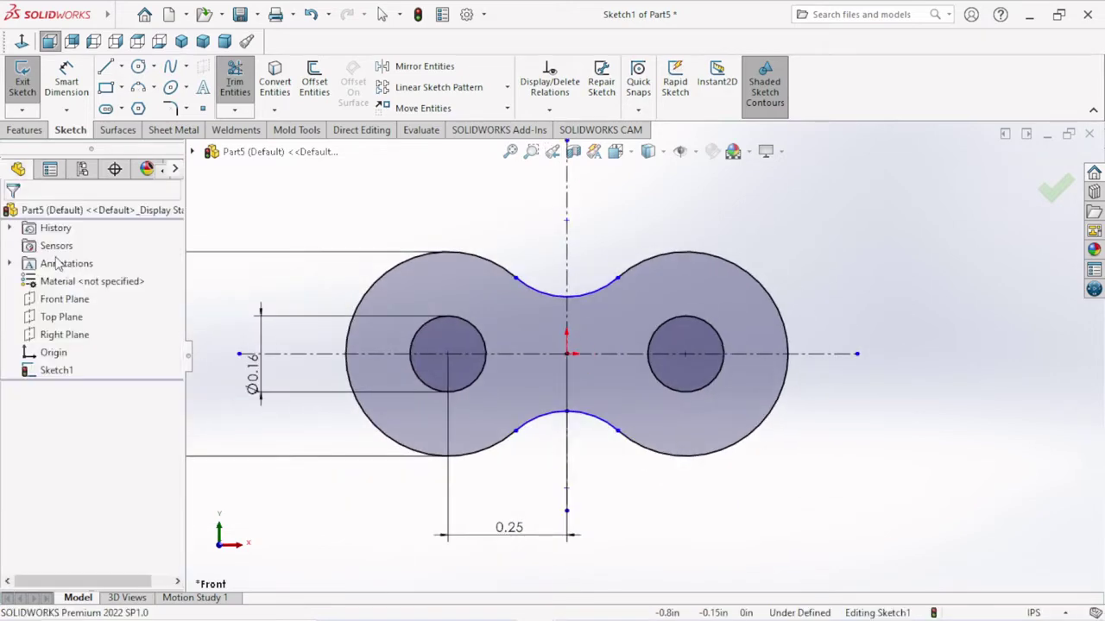
Extrude the figure-eight sketch 0.0625 in blind as Boss-Extrude1.
key("z")
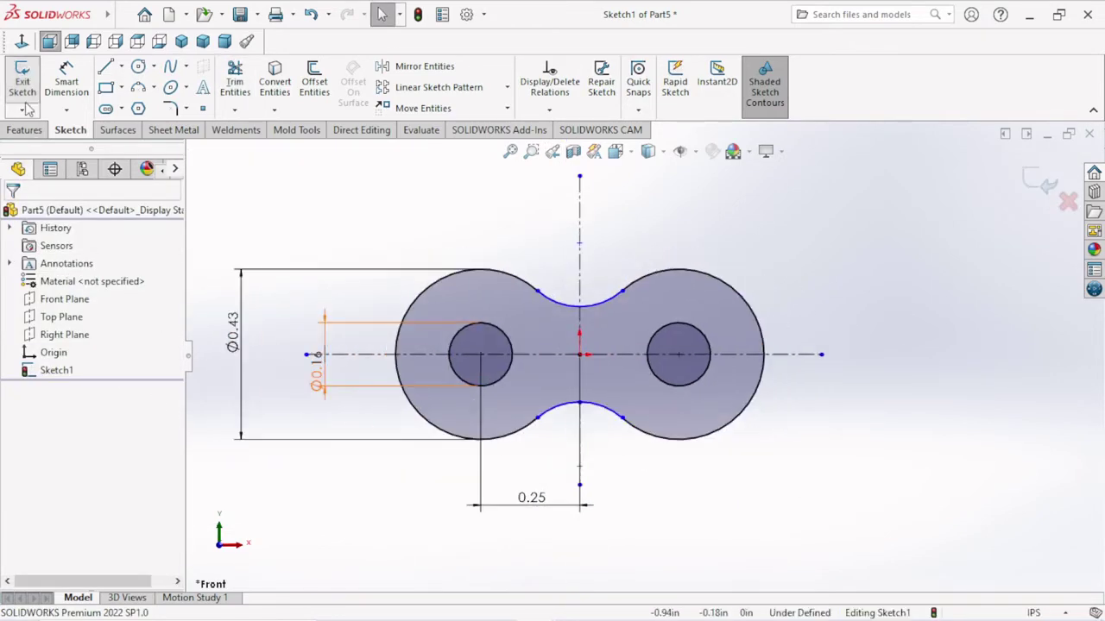
left_click(24, 130)
left_click(35, 102)
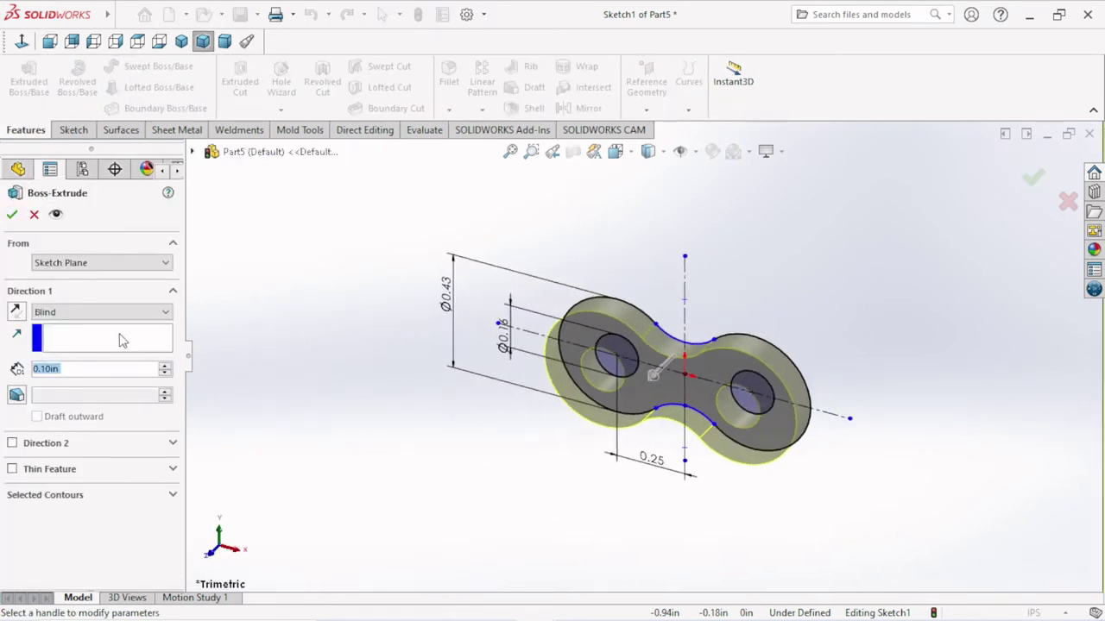
type("0.")
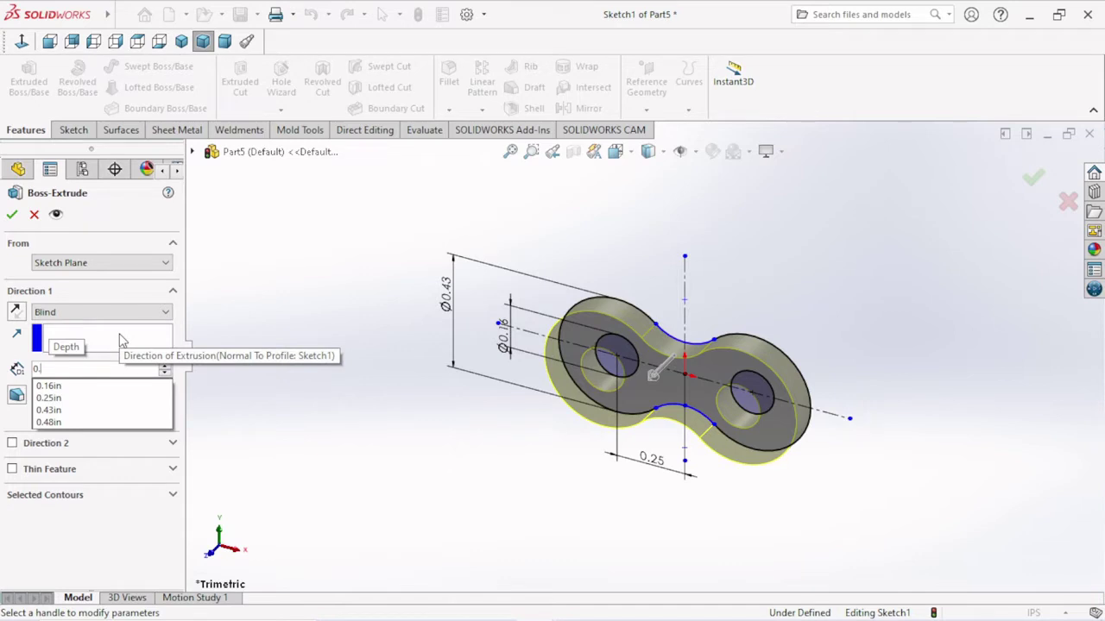
type("062")
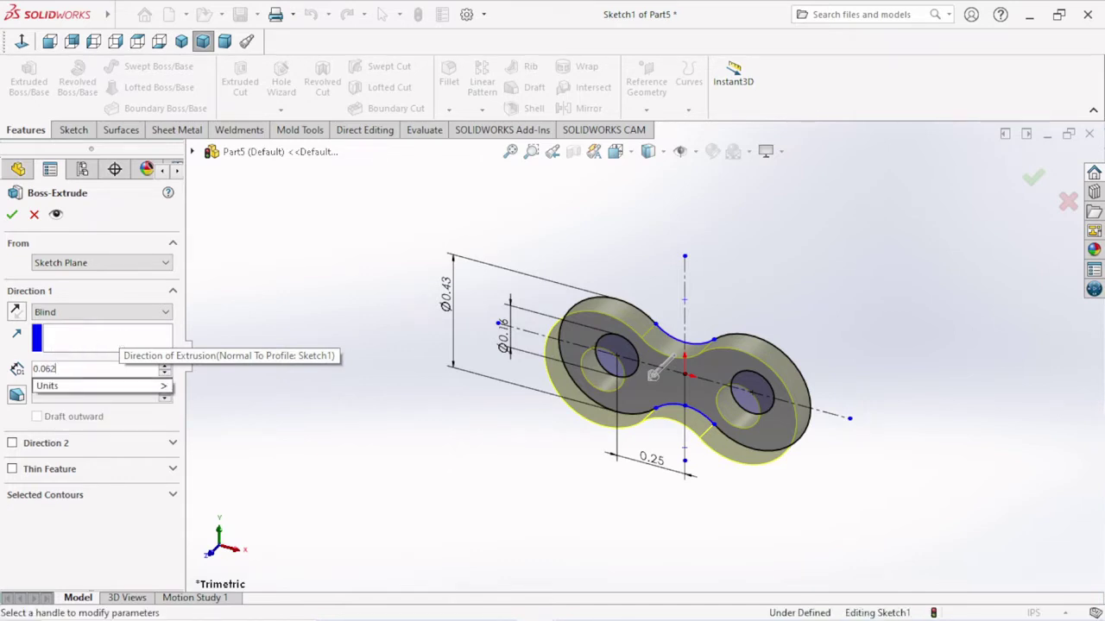
type("5")
key("Return")
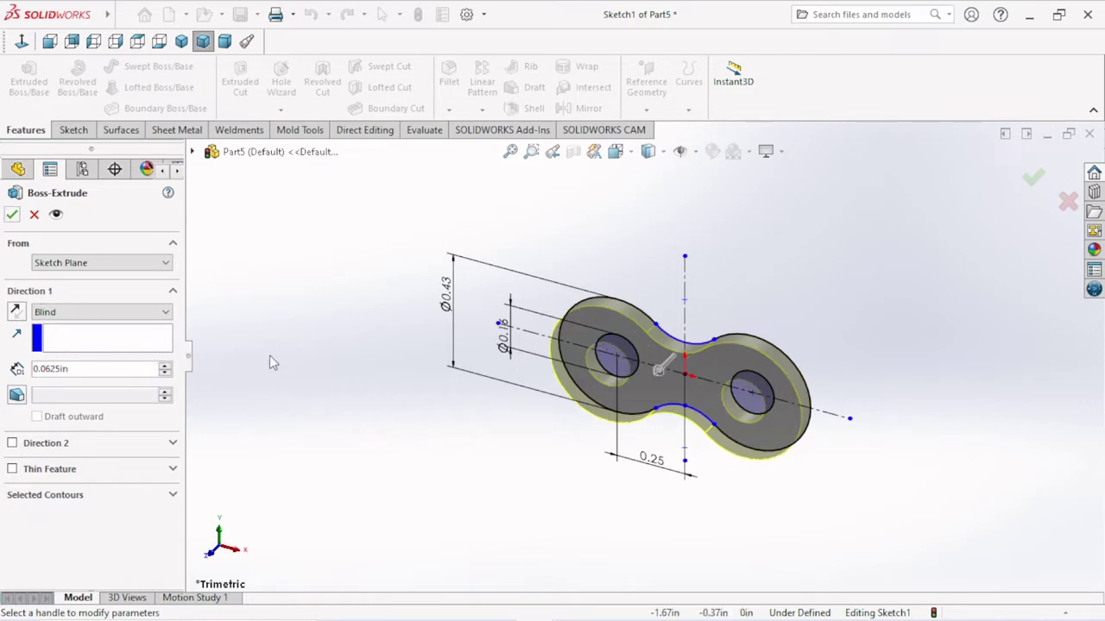
left_click(12, 216)
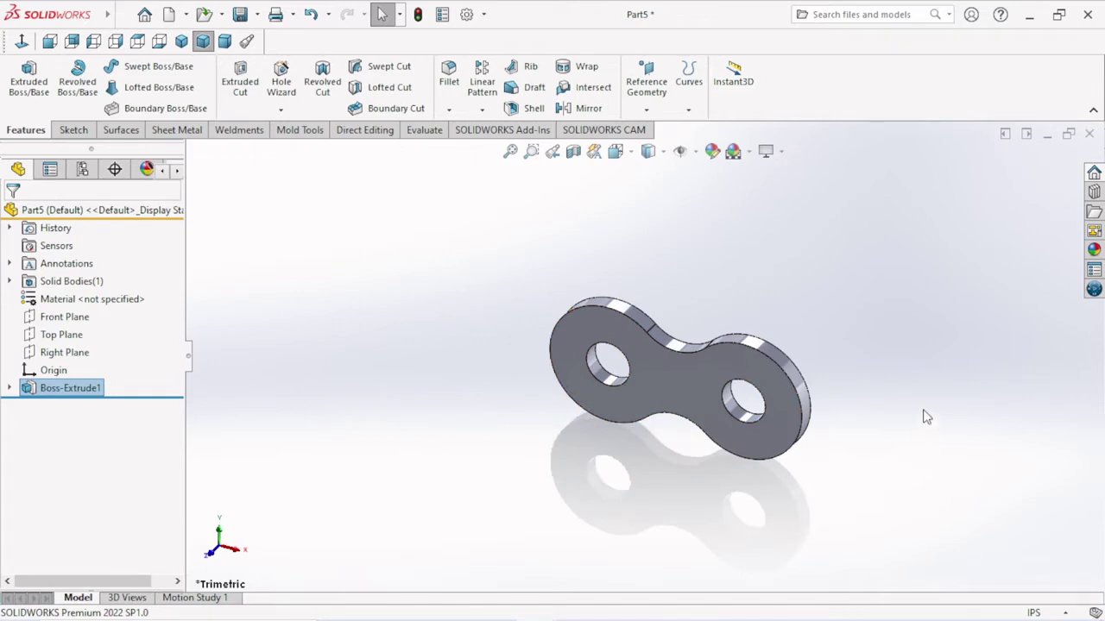
Sketch on the plate's front face and convert the upper hole edge into a Ø0.16 circle.
middle_click_drag(923, 417, 826, 431)
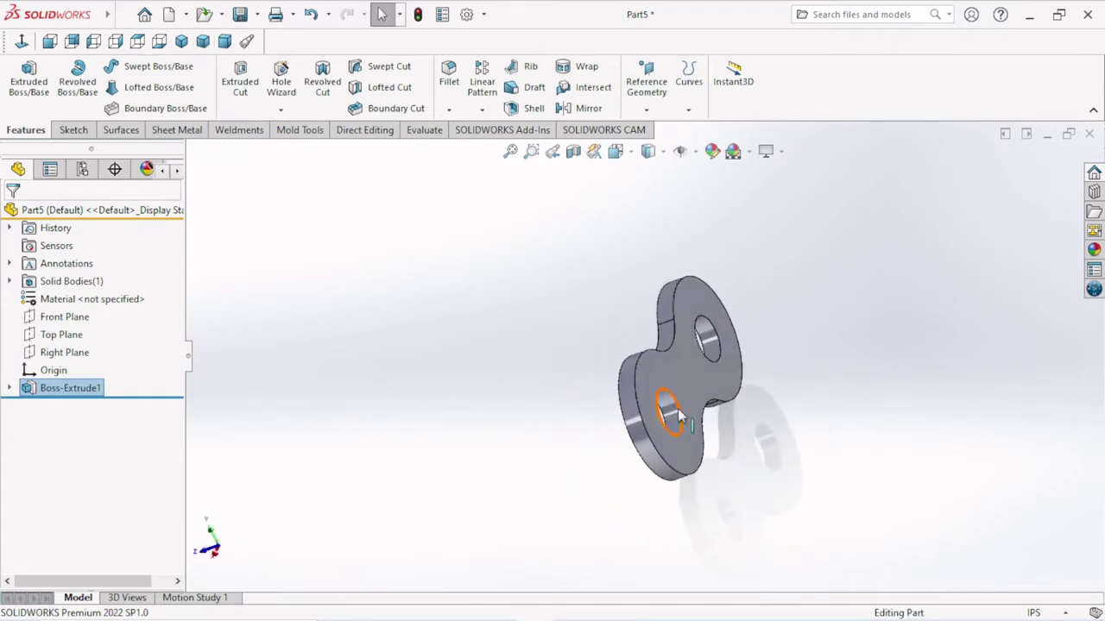
left_click(691, 368)
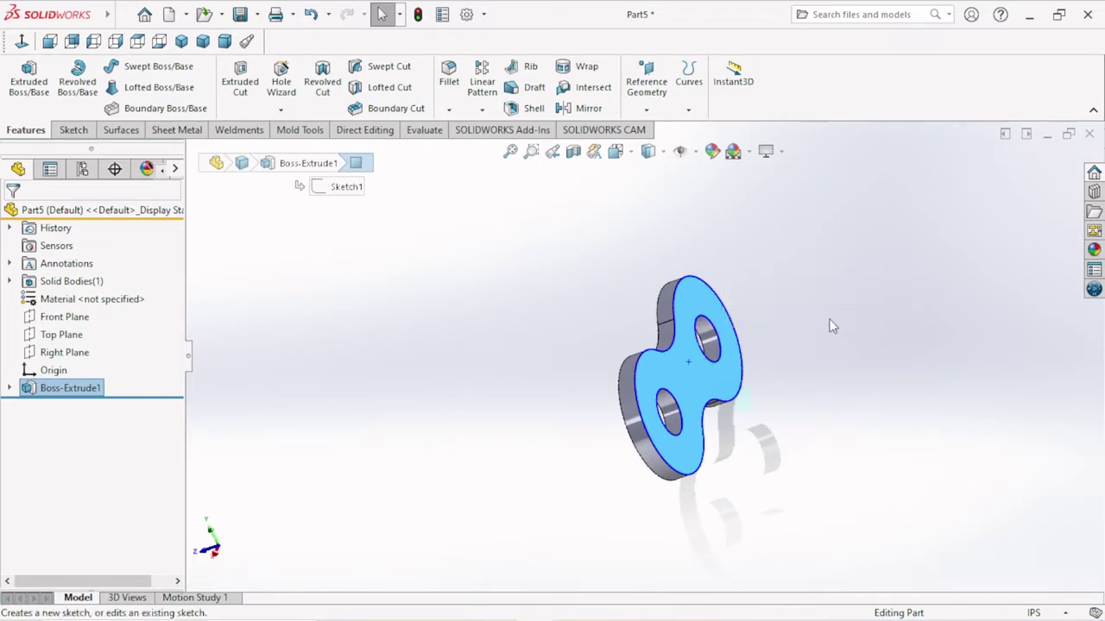
left_click(877, 369)
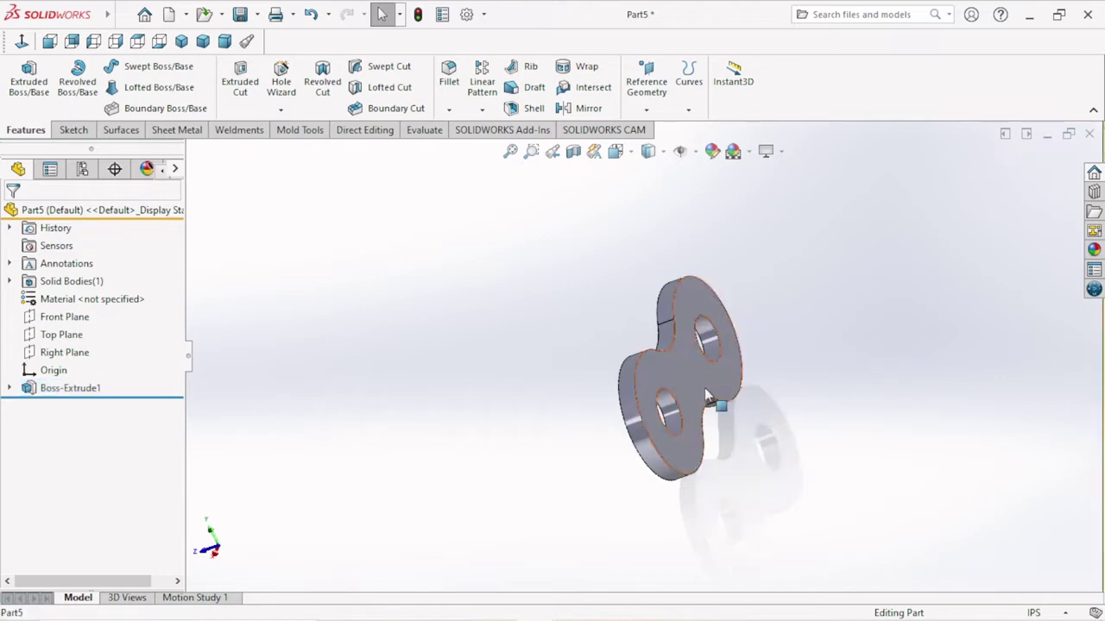
left_click(703, 387)
left_click(776, 341)
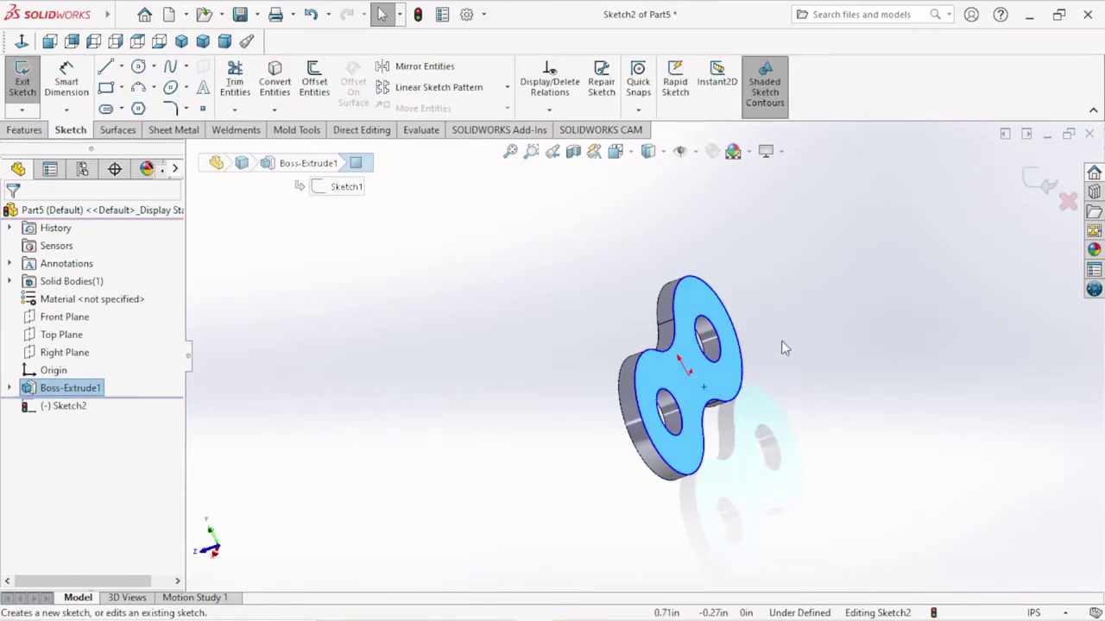
key("Escape")
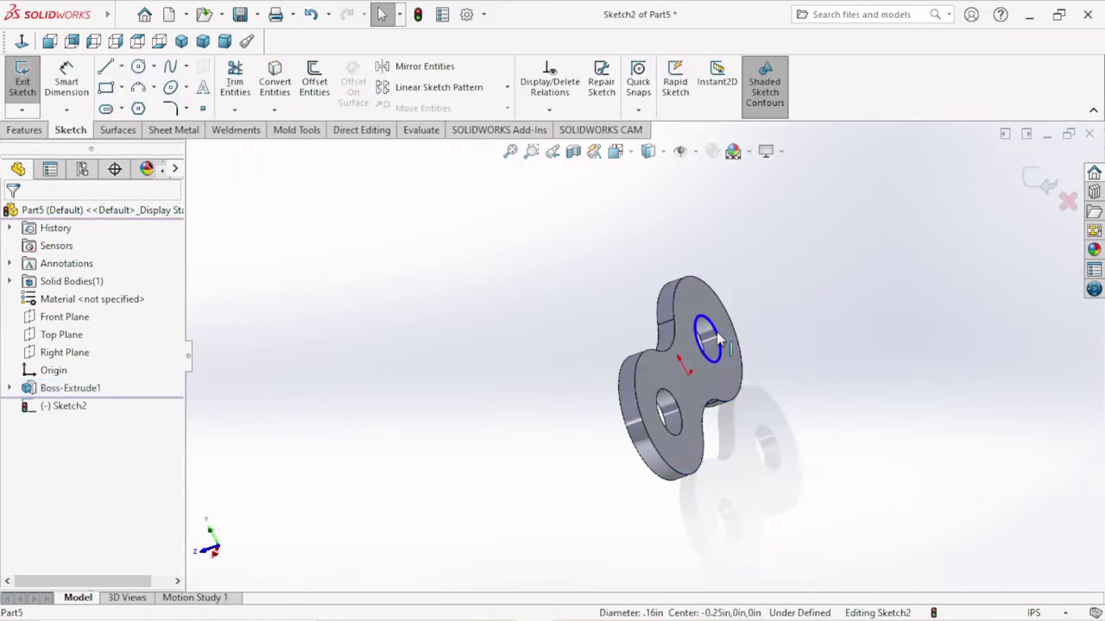
left_click(275, 82)
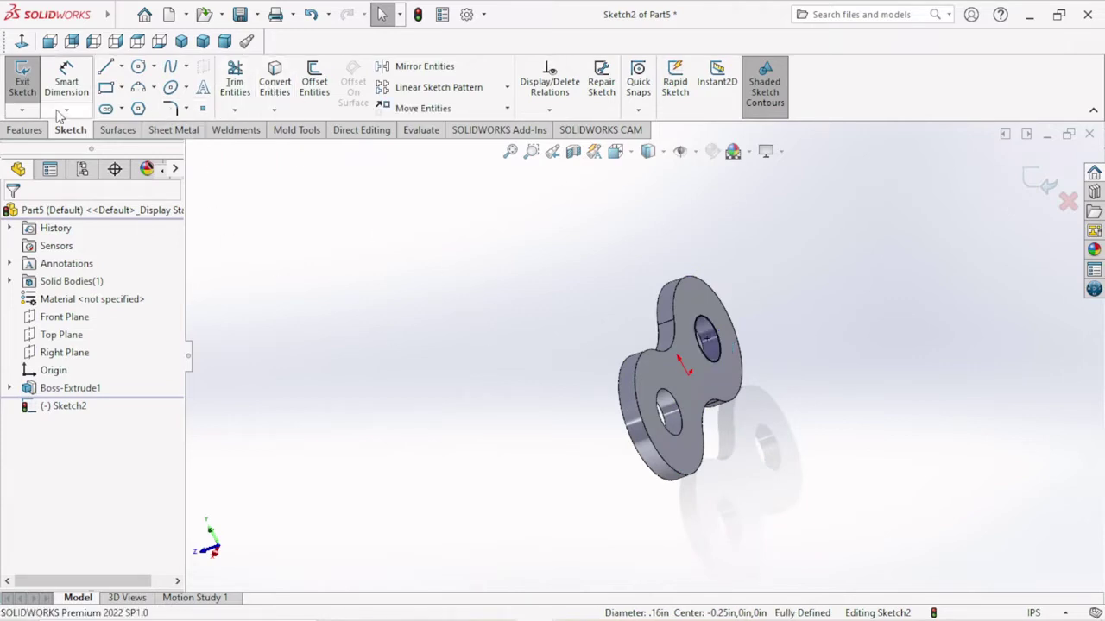
left_click(39, 131)
left_click(31, 93)
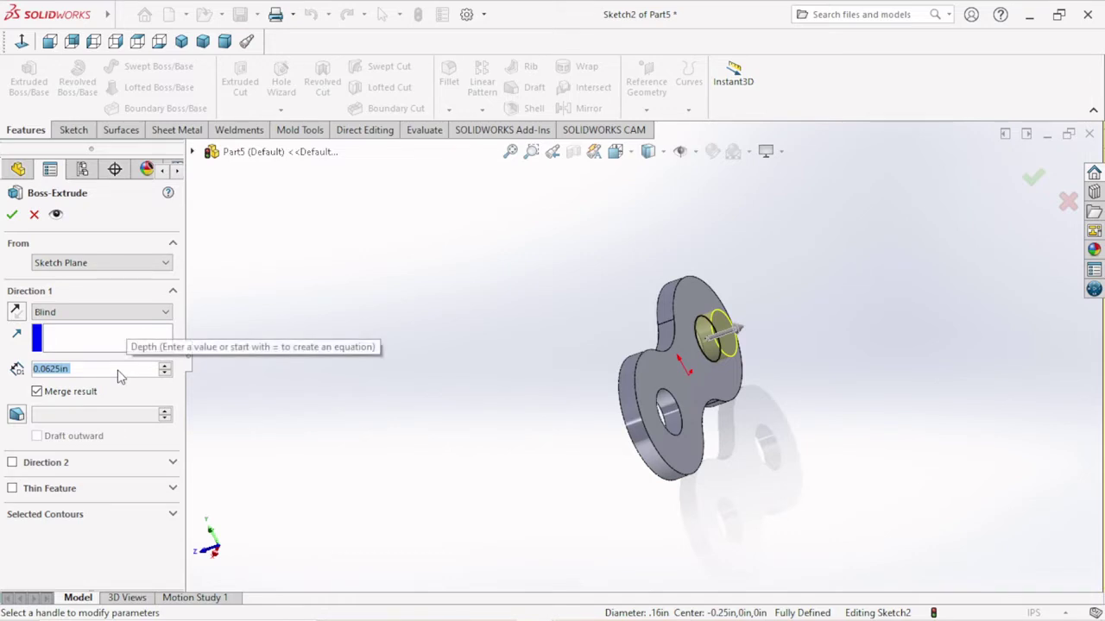
Set the pin extrusion depth to 0.59312 in and reverse its direction.
left_click(86, 369)
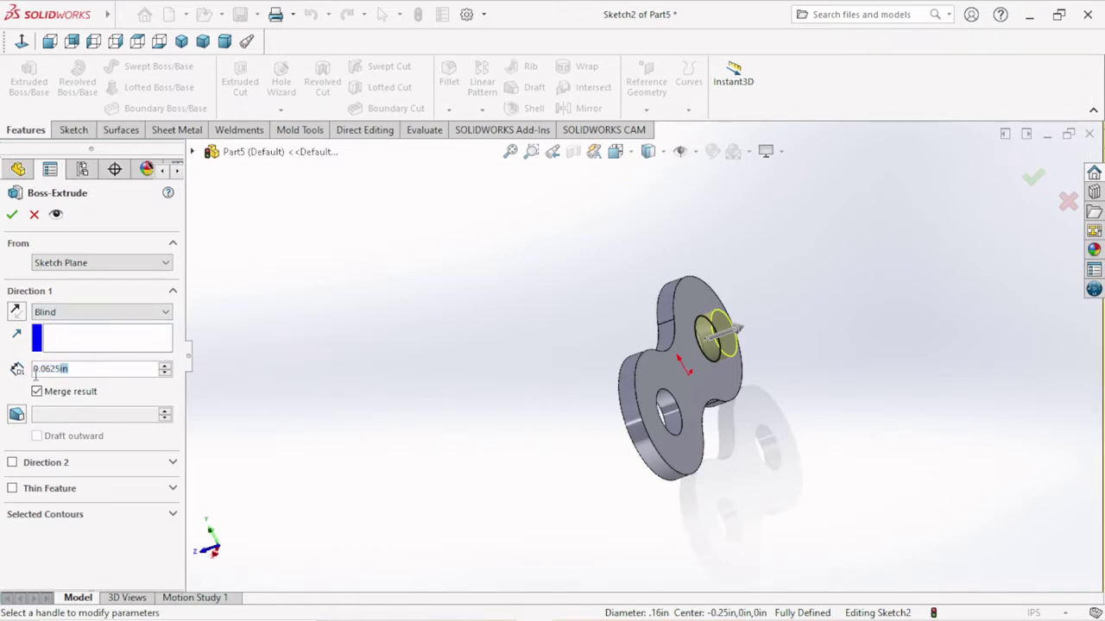
type("0.5")
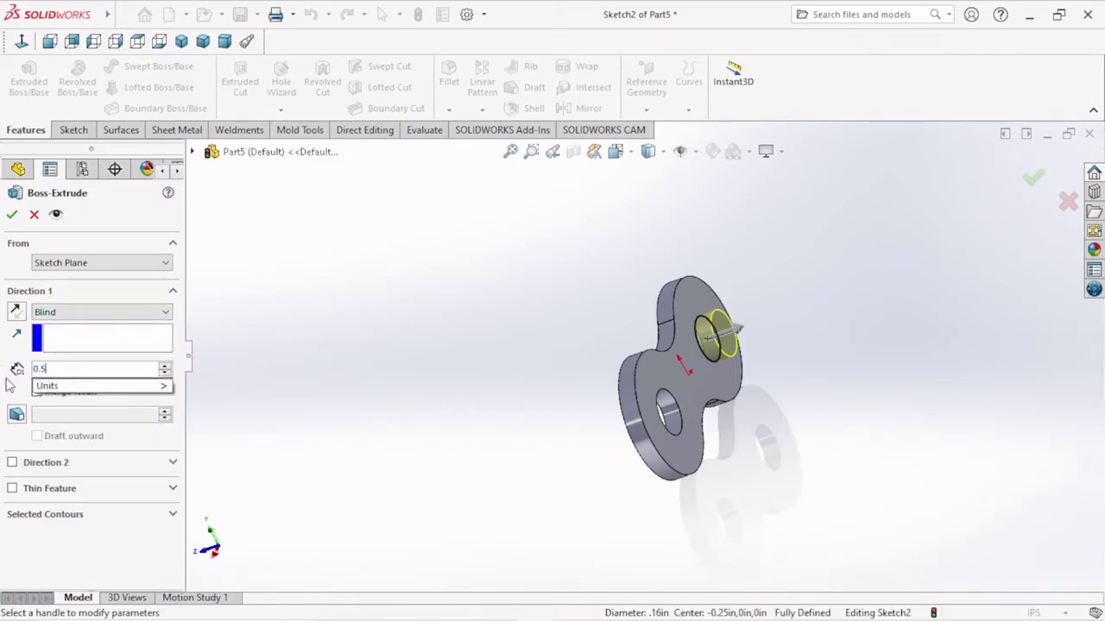
type("9312")
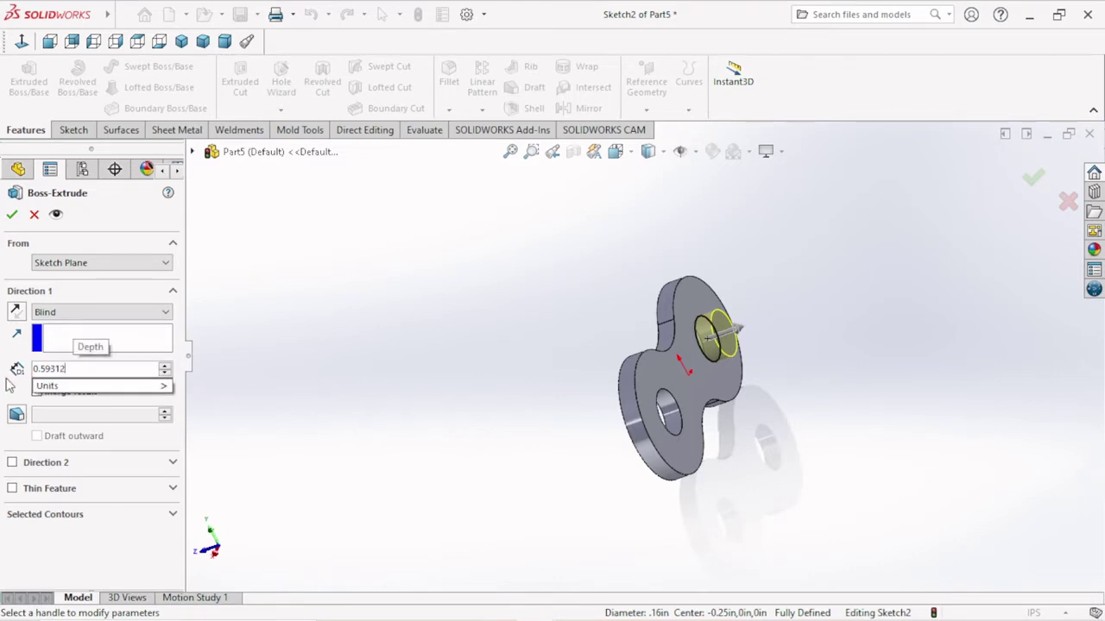
mouse_move(95, 386)
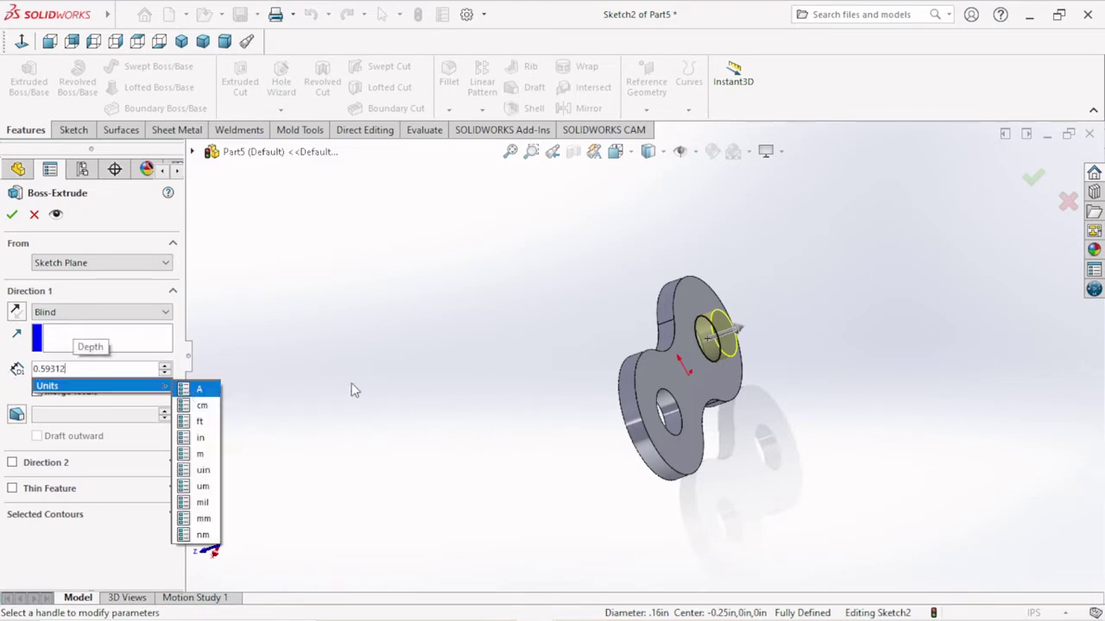
left_click(20, 319)
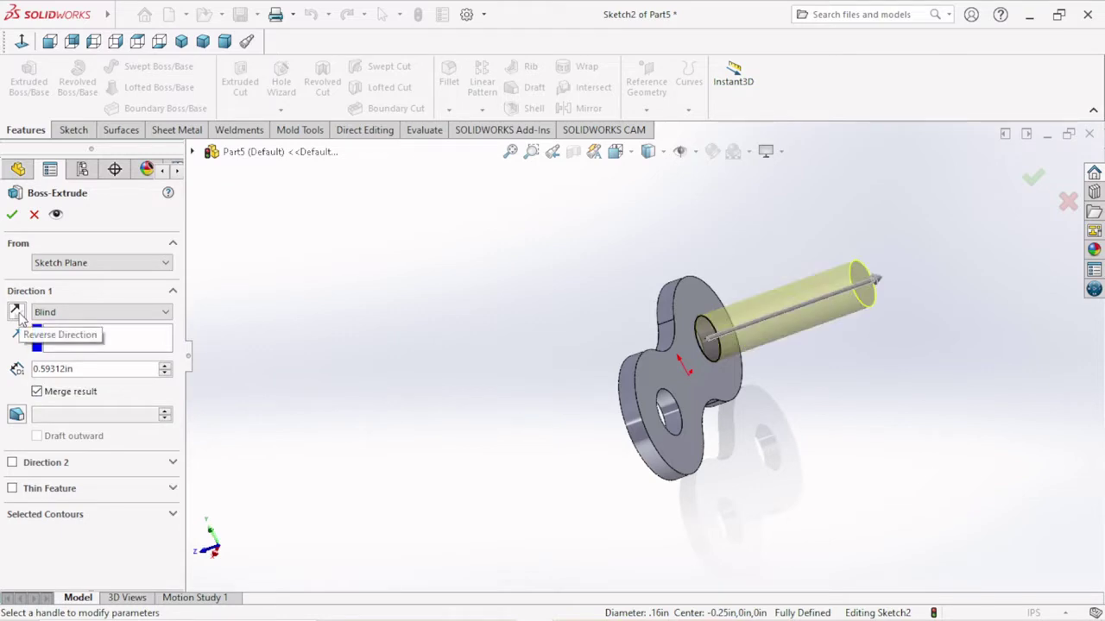
left_click(21, 319)
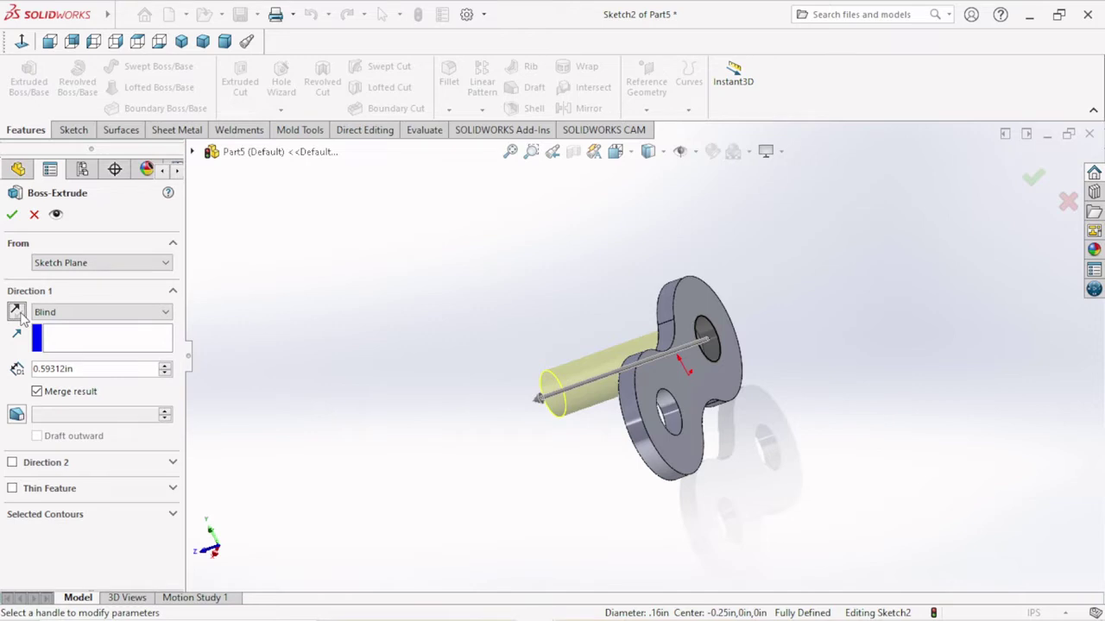
scroll(731, 362, "down", 3)
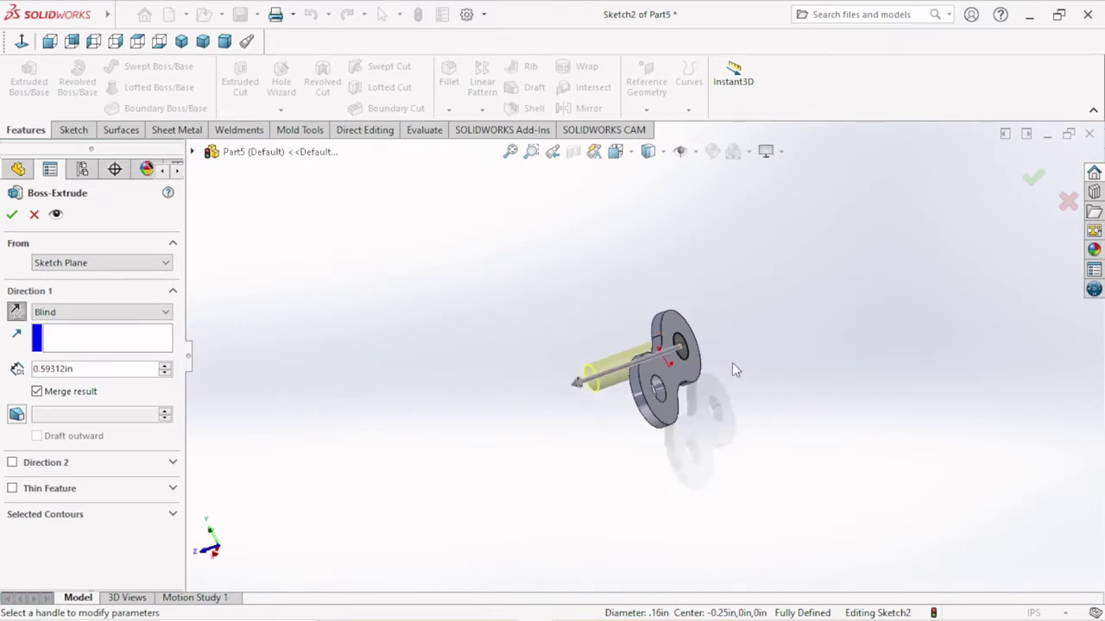
scroll(731, 363, "up", 2)
scroll(667, 390, "up", 2)
scroll(672, 429, "up", 1)
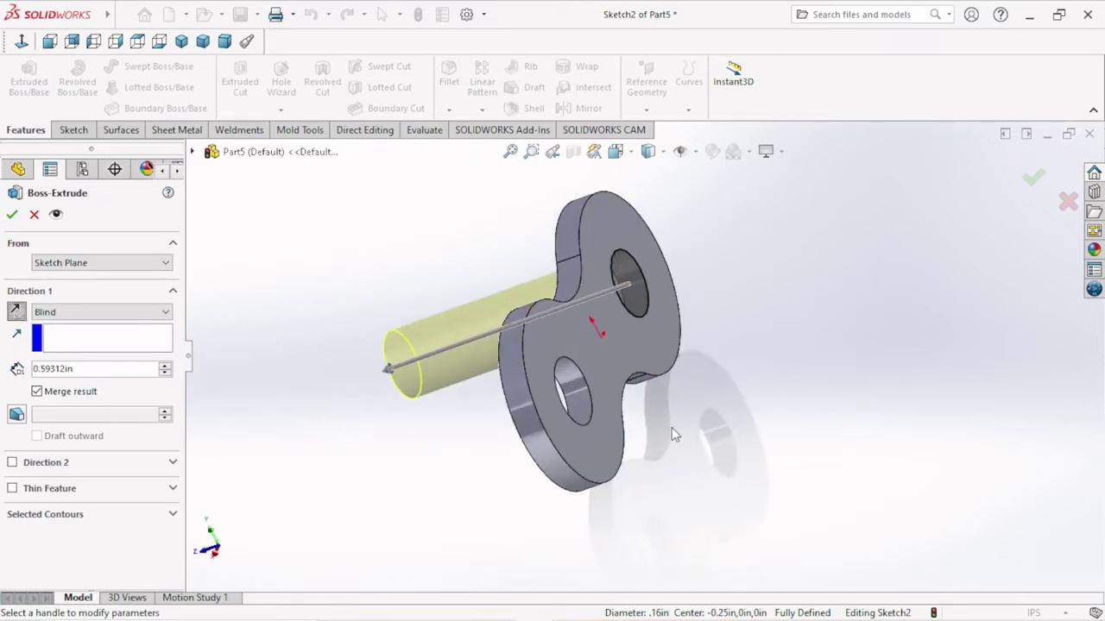
Add a 0.02 in second direction and finish the pin as Boss-Extrude2.
left_click(12, 463)
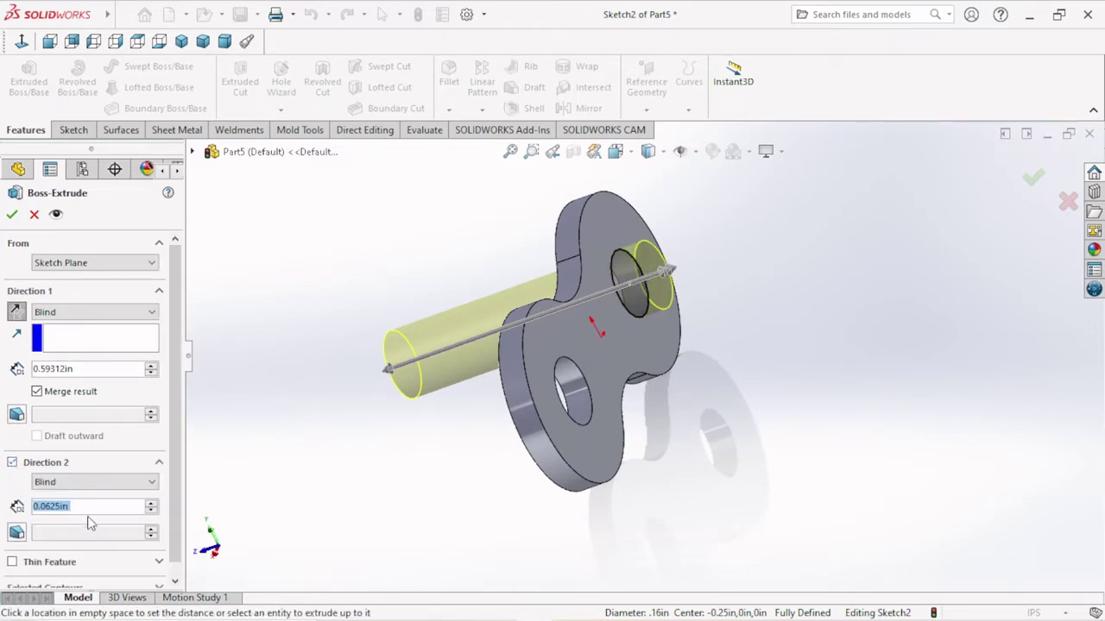
type("0.02")
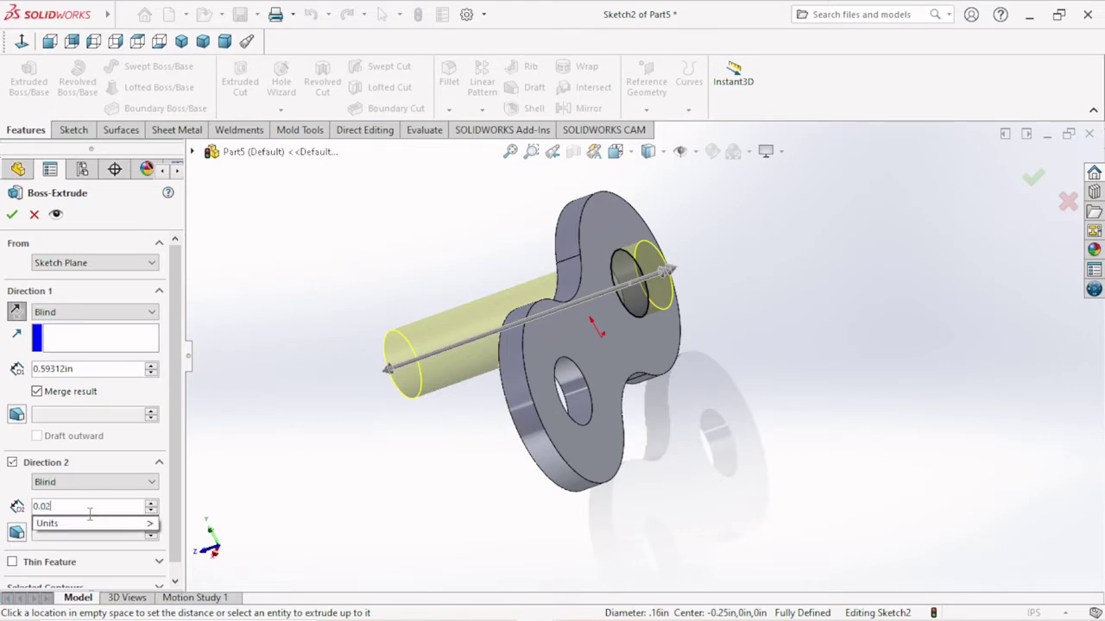
key("Return")
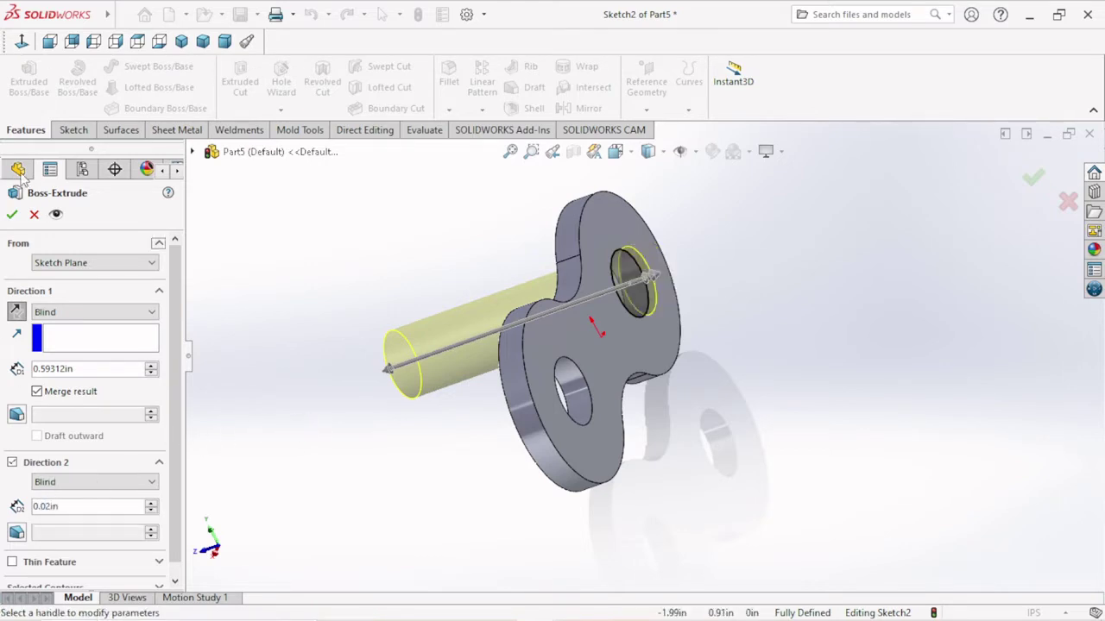
left_click(9, 213)
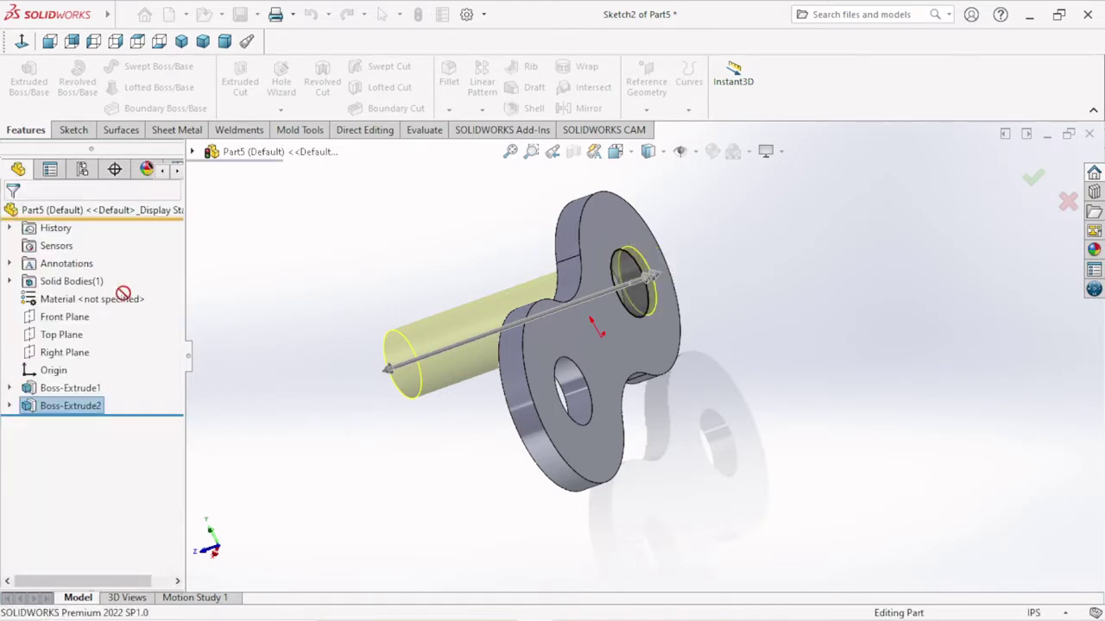
mouse_move(397, 397)
middle_mouse_down()
mouse_move(479, 445)
mouse_move(529, 414)
middle_mouse_up()
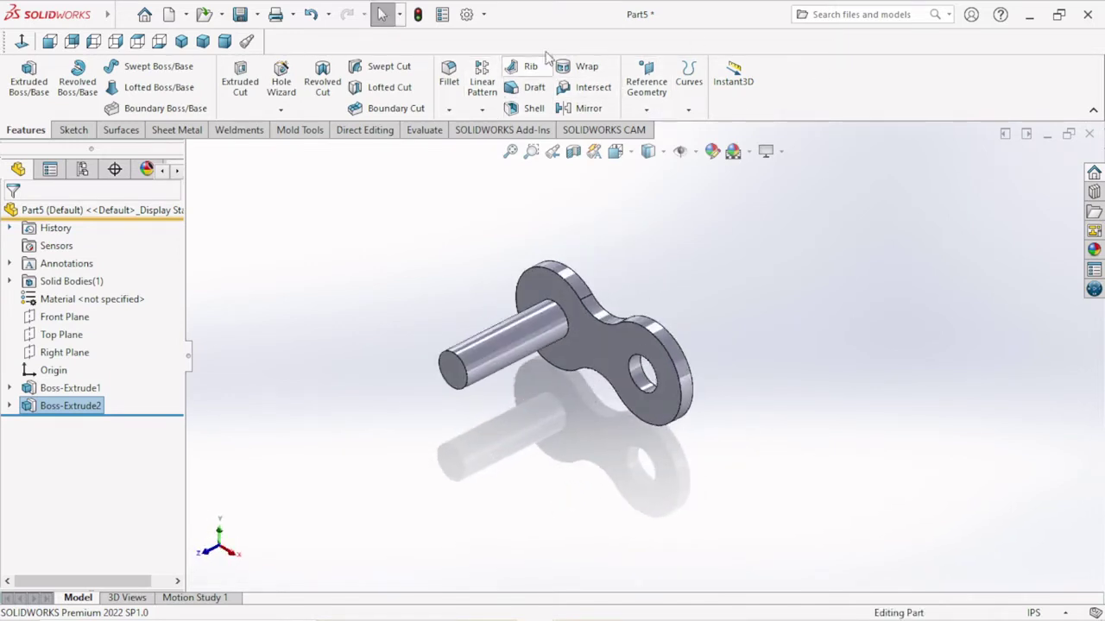
Create Plane1 as a mid plane between the plate face and the pin's end face.
left_click(653, 111)
left_click(656, 129)
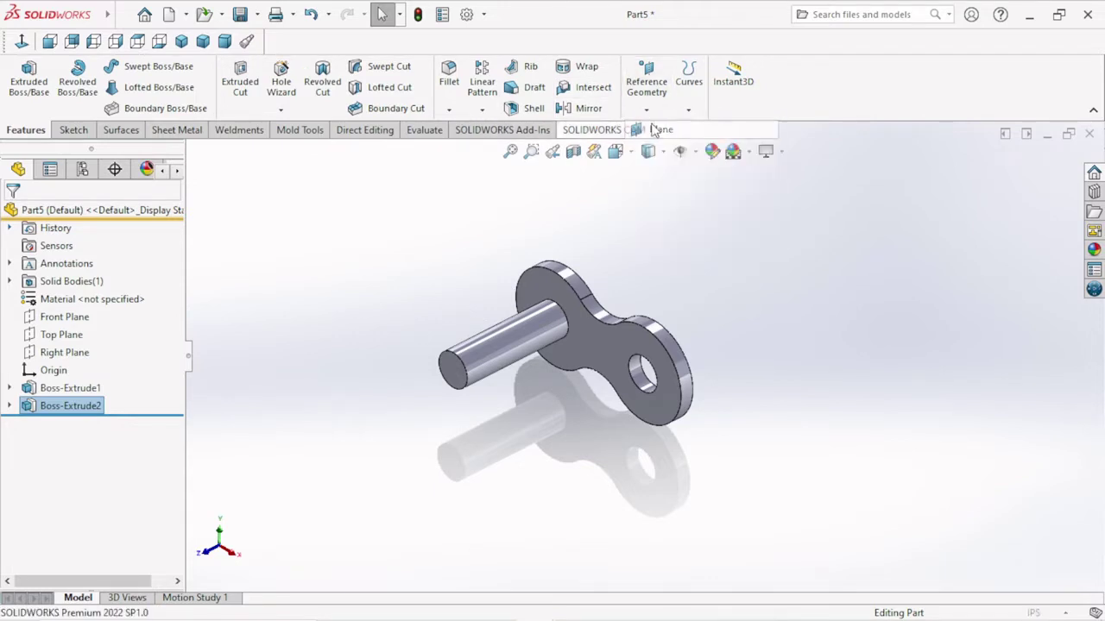
mouse_move(717, 281)
middle_mouse_down()
mouse_move(662, 336)
mouse_move(729, 326)
mouse_move(451, 375)
middle_mouse_up()
left_click(635, 304)
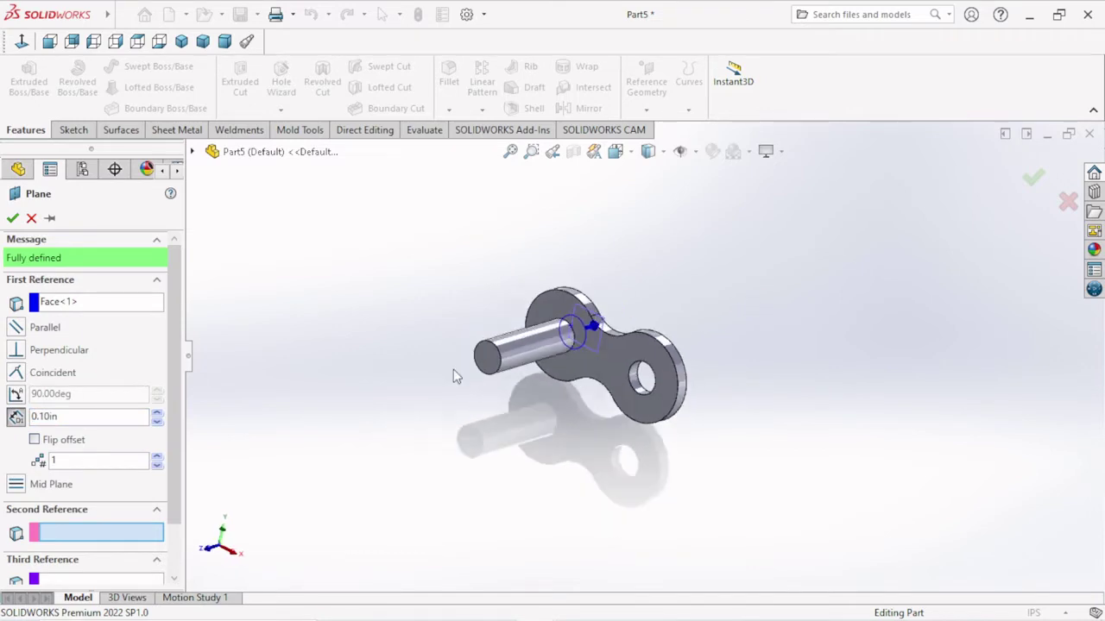
left_click(486, 357)
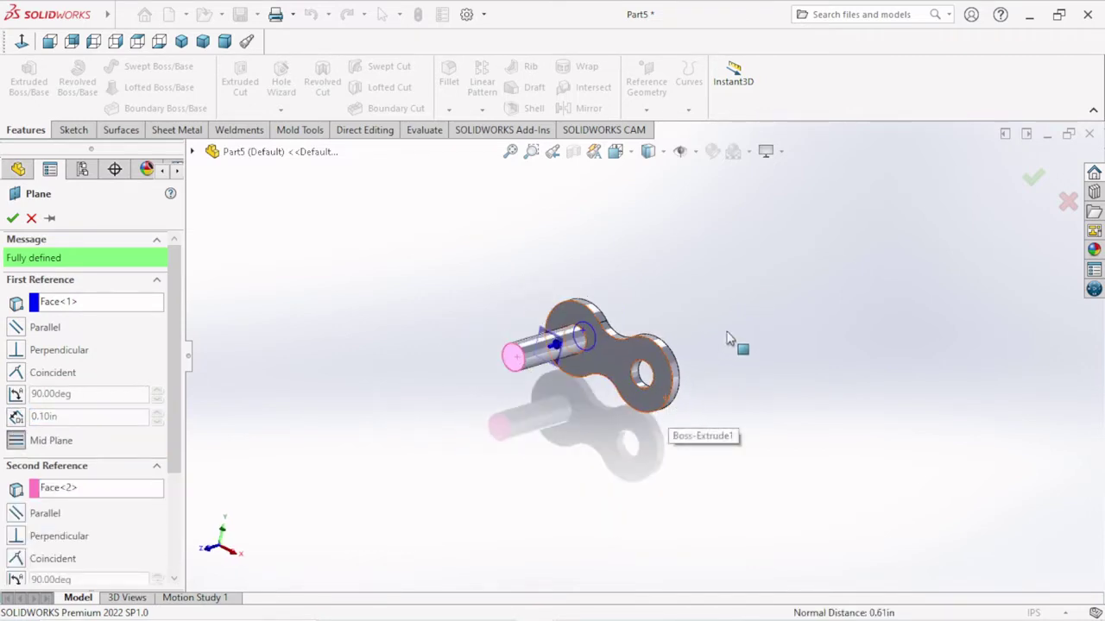
middle_click_drag(616, 375, 595, 380, "ctrl")
left_click(12, 219)
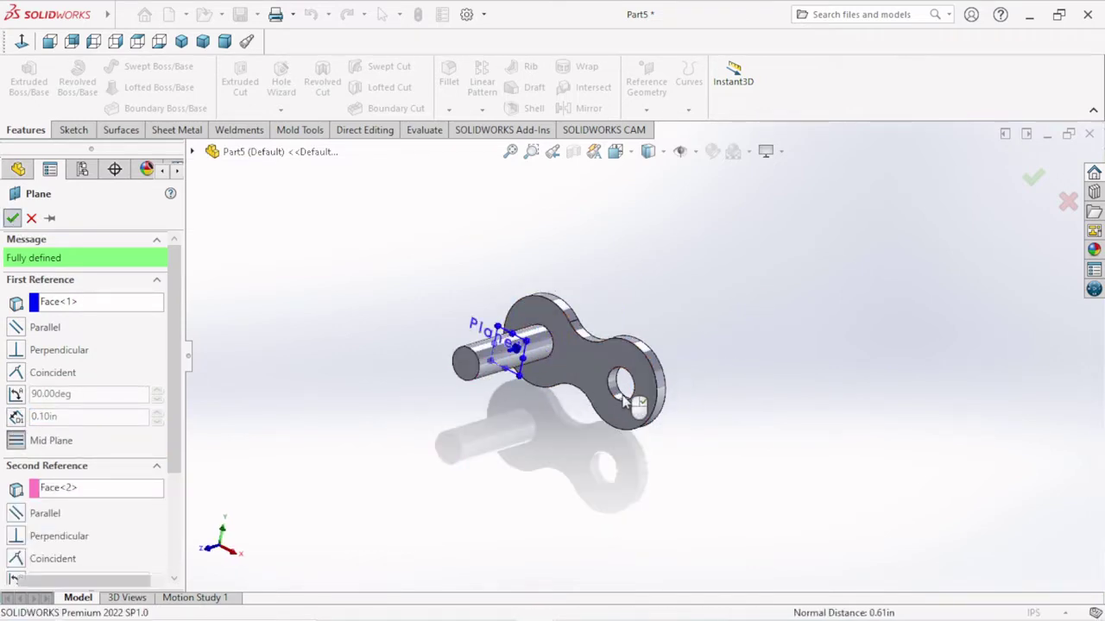
middle_click_drag(526, 371, 583, 379)
scroll(583, 379, "down", 5)
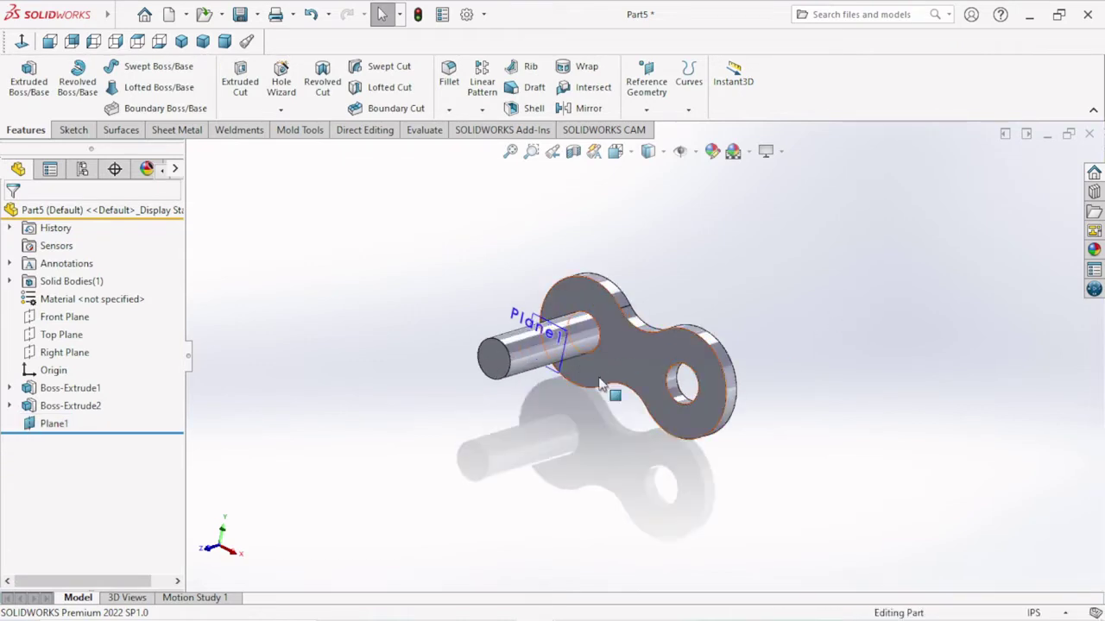
scroll(649, 354, "down", 1)
key("z")
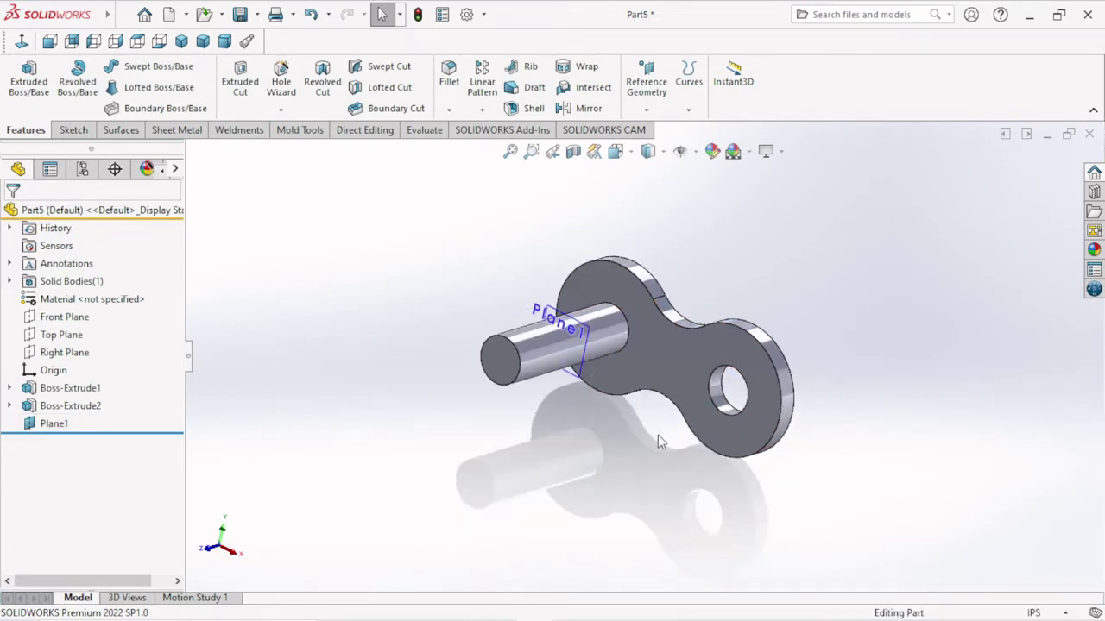
key("z")
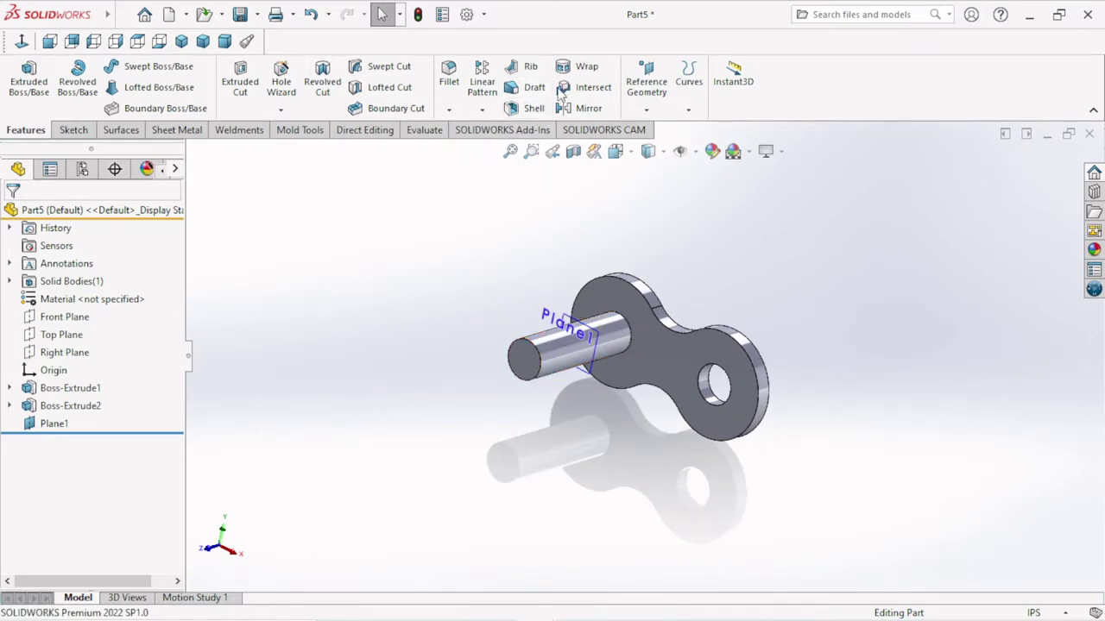
Mirror the Boss-Extrude1 figure-eight plate across Plane1 to form Mirror1.
left_click(481, 109)
left_click(492, 168)
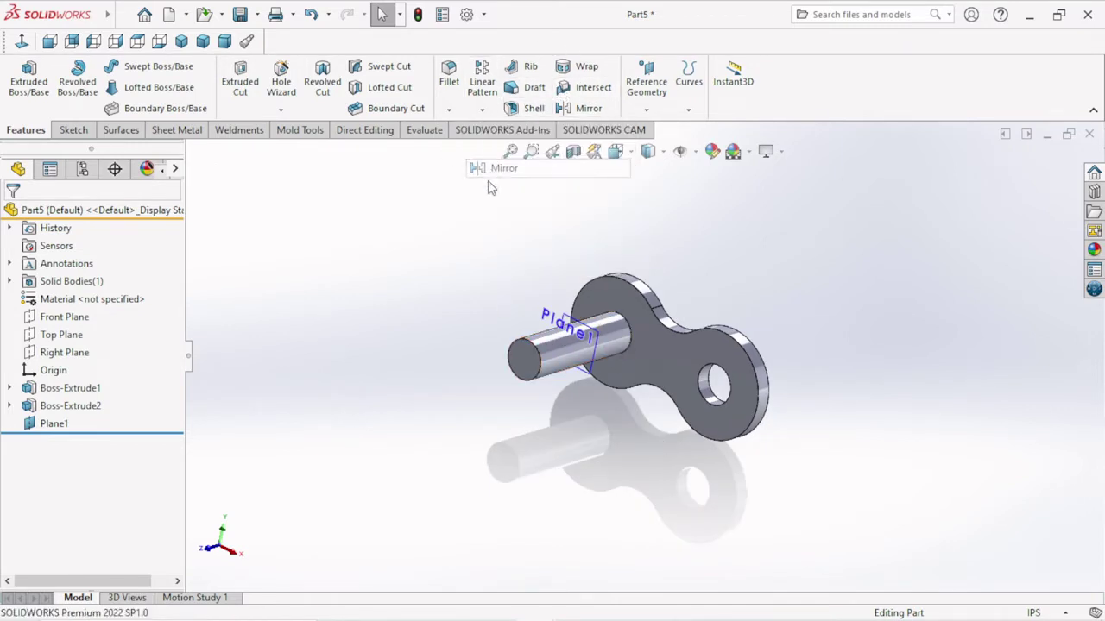
left_click(545, 341)
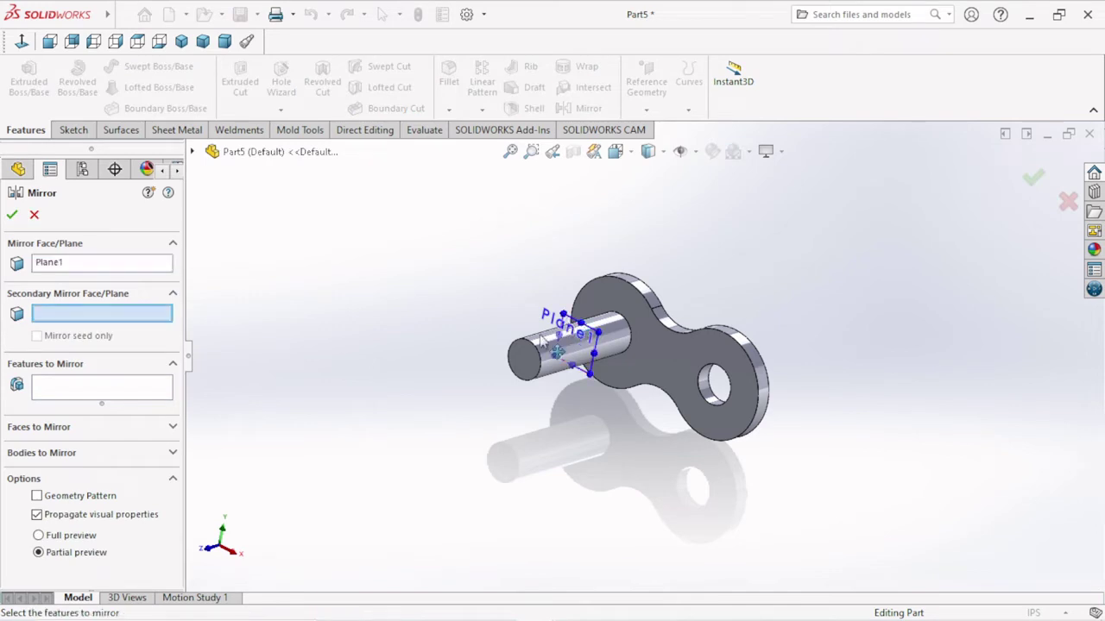
left_click(109, 390)
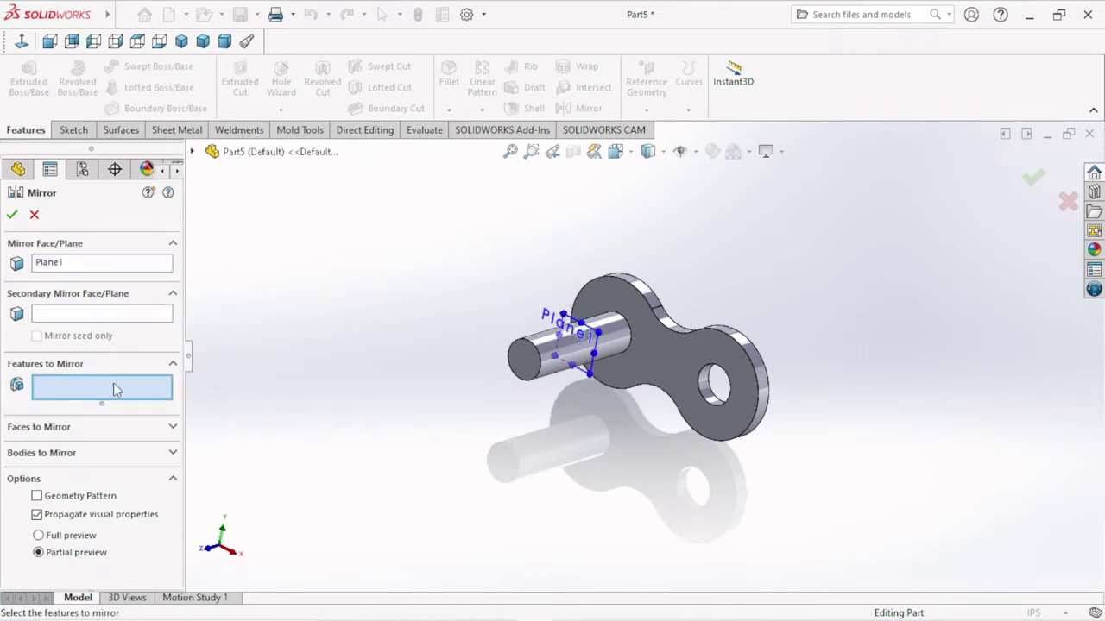
left_click(727, 346)
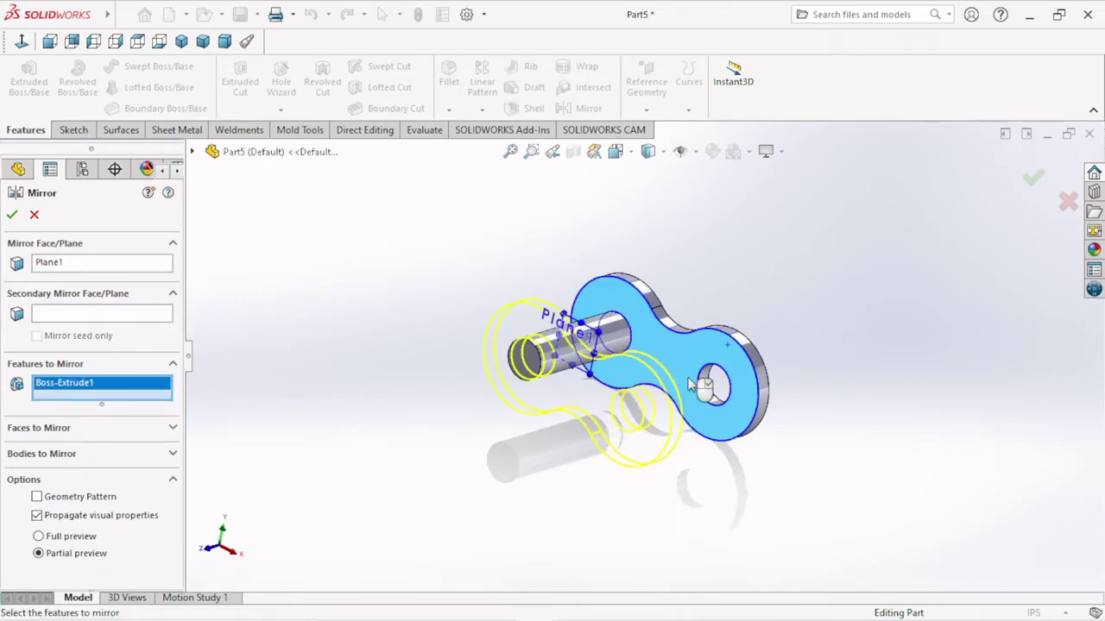
left_click(17, 219)
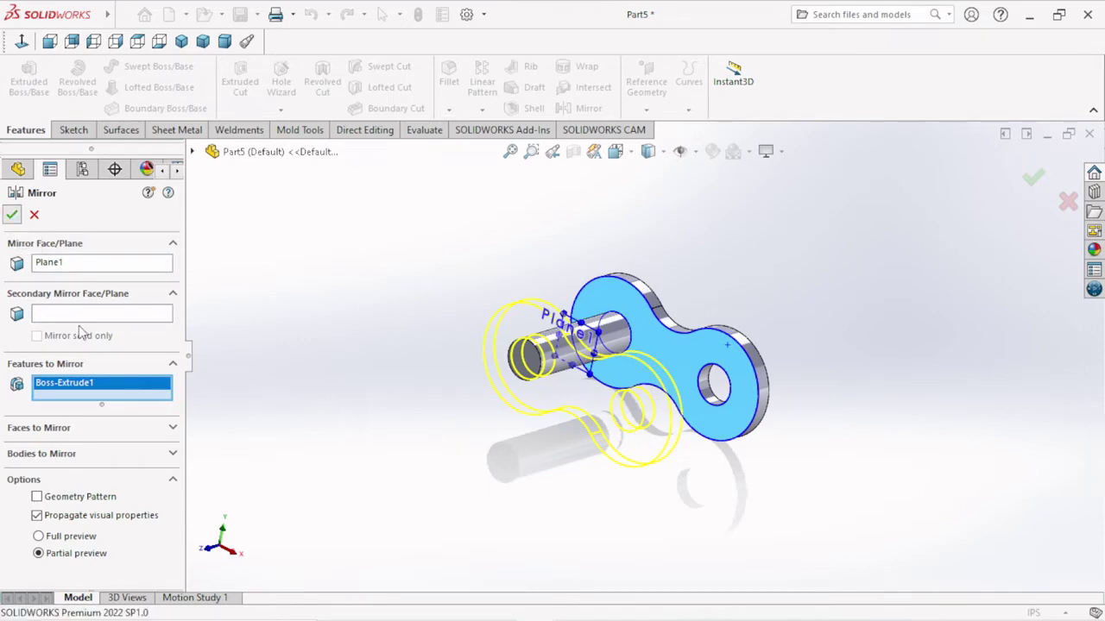
middle_click_drag(707, 494, 796, 456)
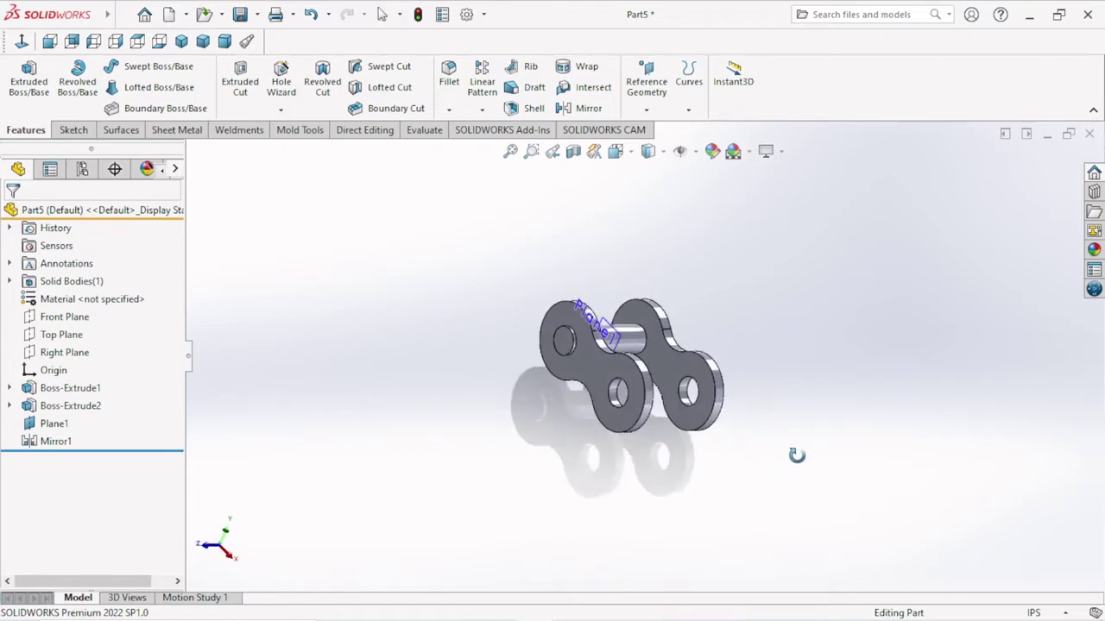
Start Sketch3 on the Top Plane and set the view Normal To it.
left_click(75, 342)
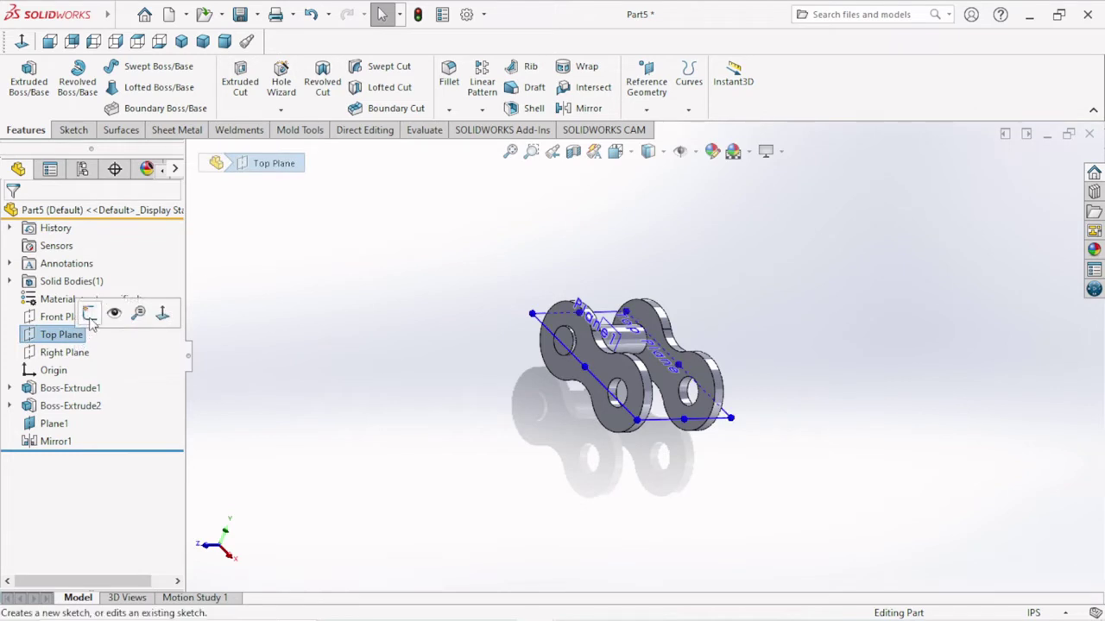
left_click(90, 315)
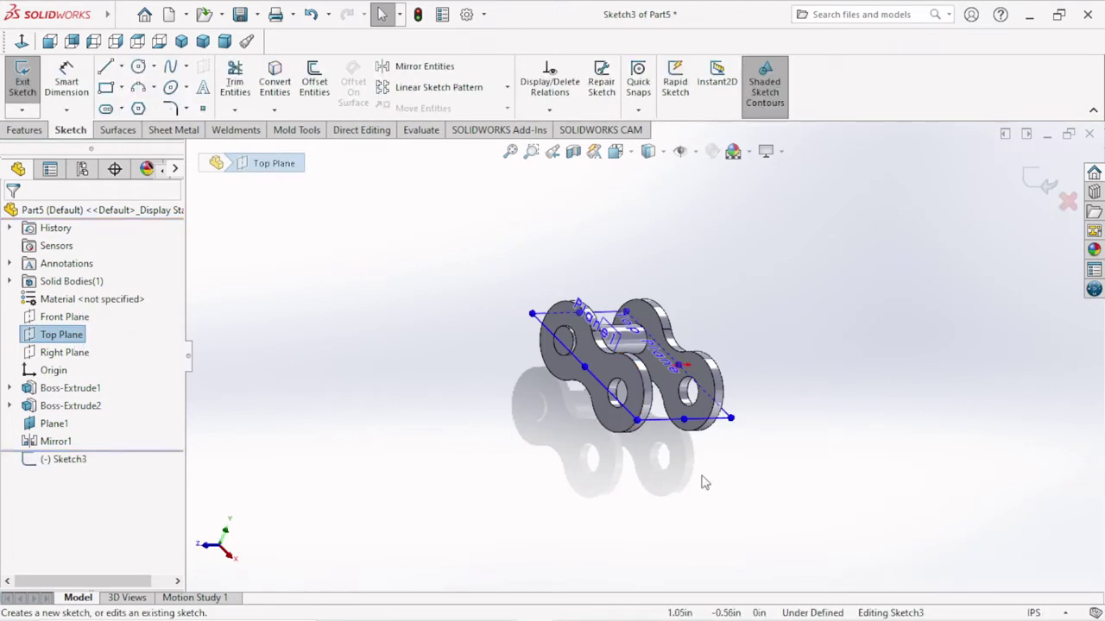
middle_click_drag(703, 481, 682, 506)
key("Escape")
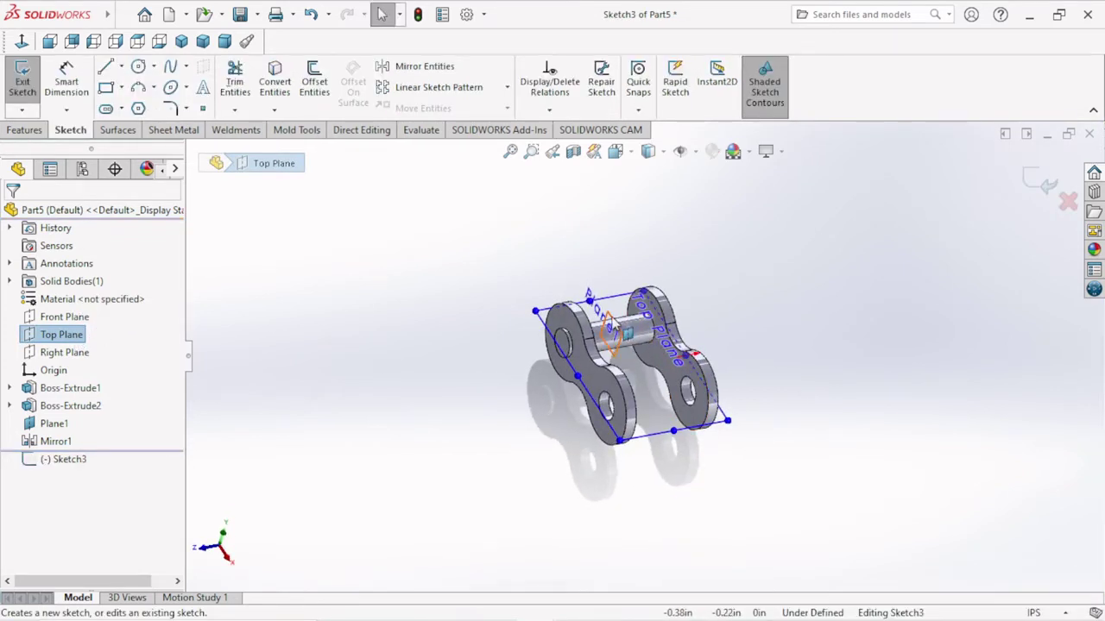
left_click(616, 332)
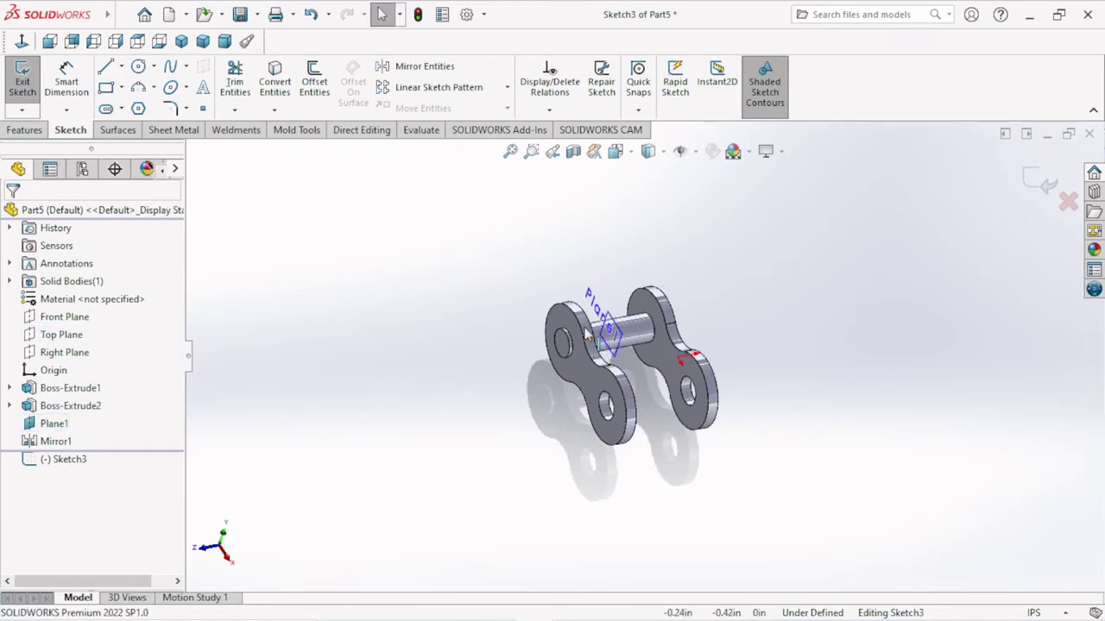
left_click(757, 314)
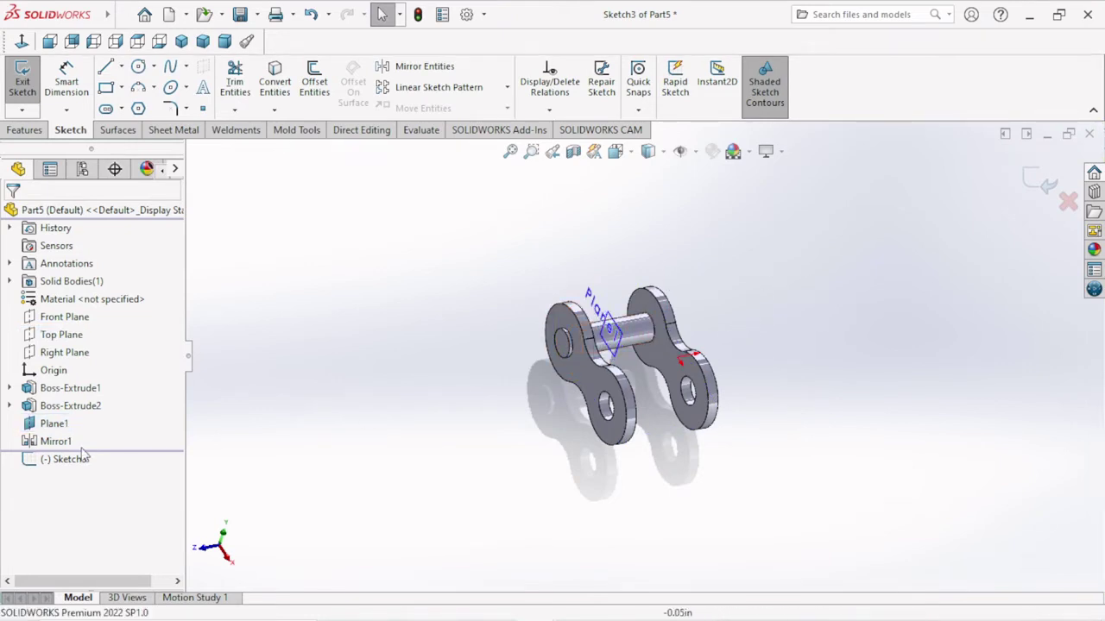
left_click(38, 427)
left_click(256, 426)
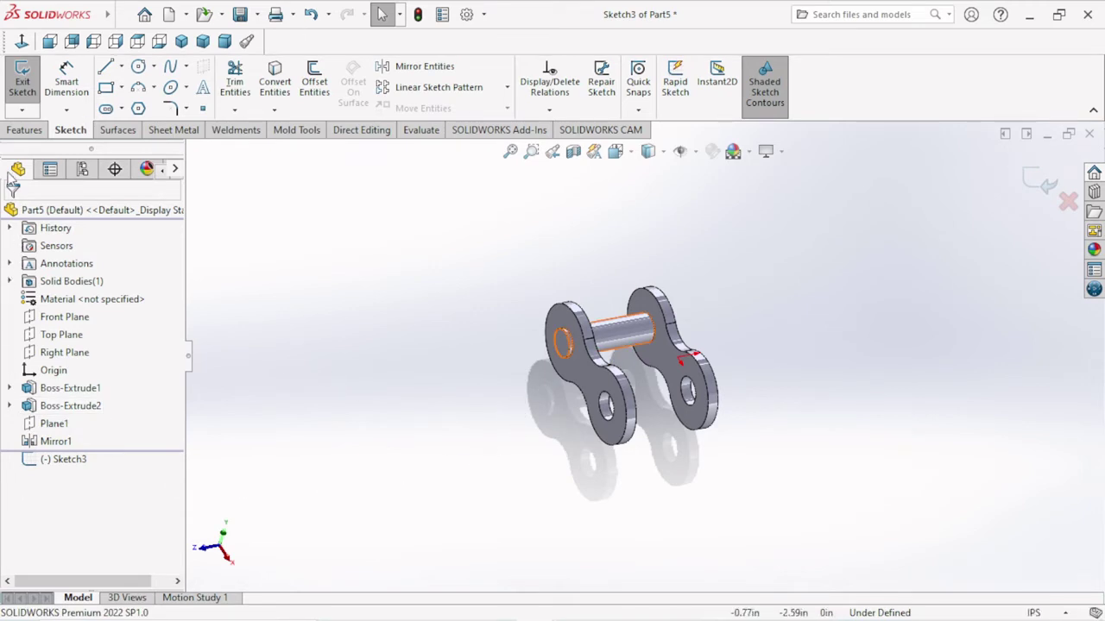
left_click(22, 41)
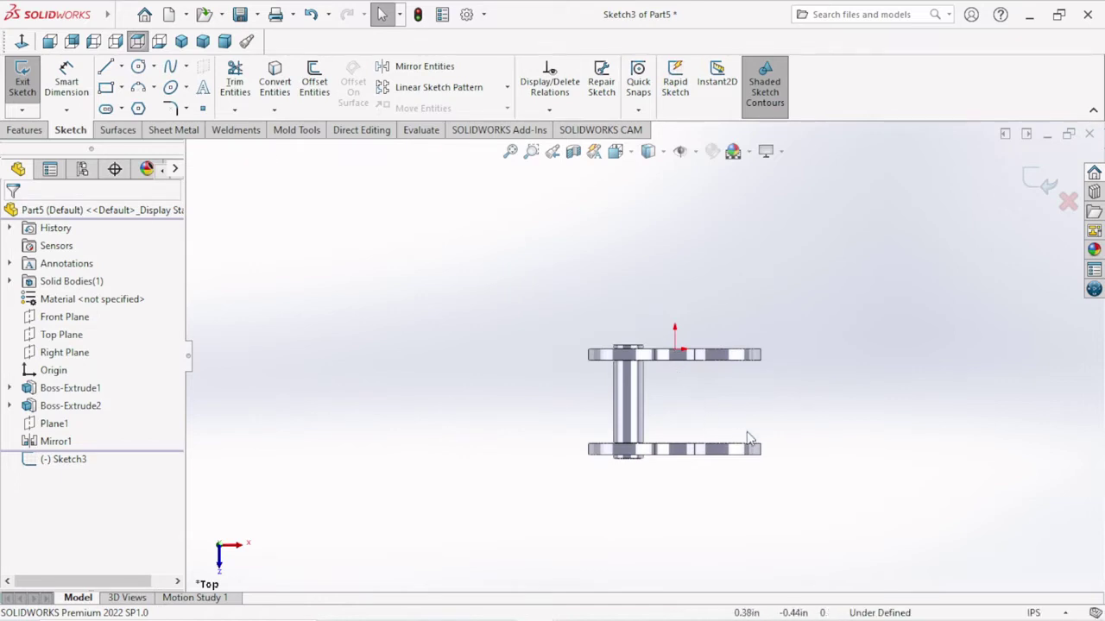
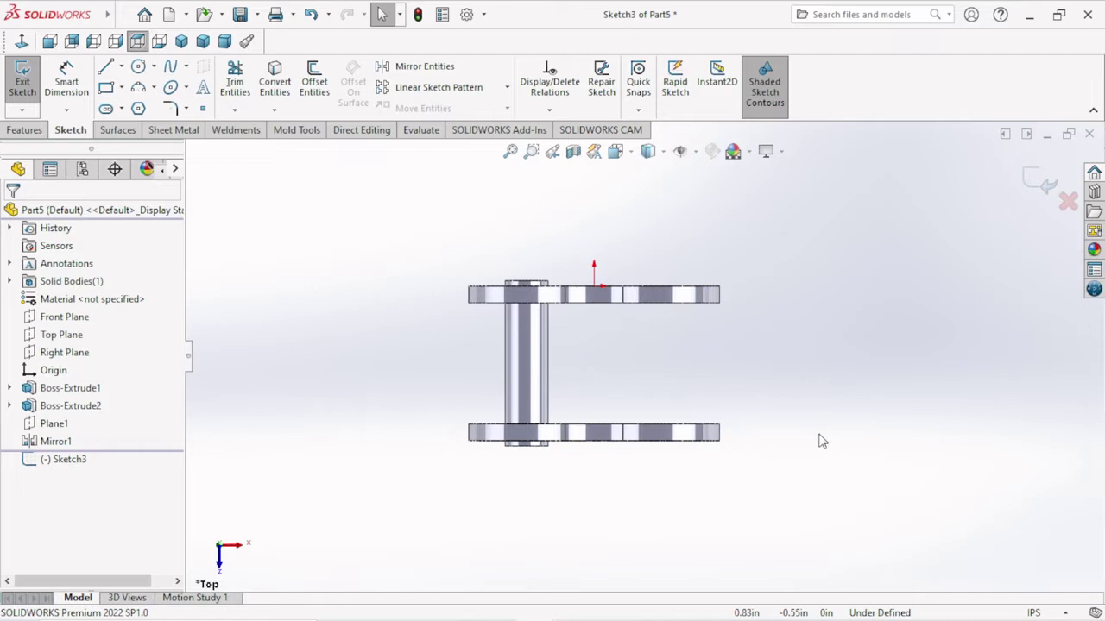
Draw a vertical construction centerline down from the shaft's bottom edge.
scroll(604, 423, "down", 3)
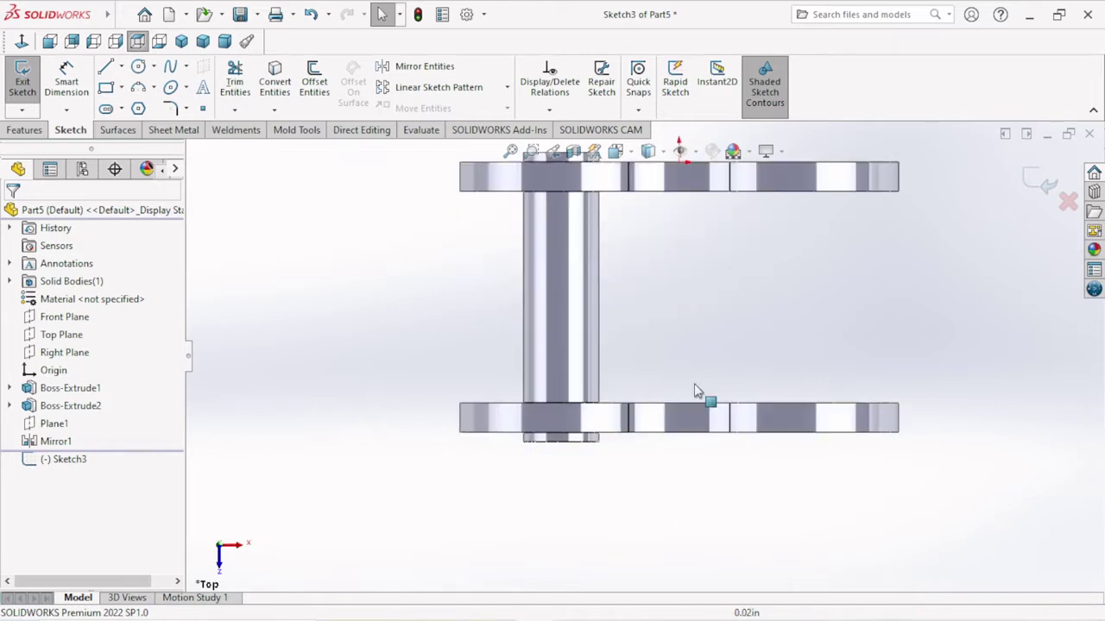
scroll(733, 399, "up", 1)
scroll(871, 406, "down", 1)
scroll(483, 414, "down", 2)
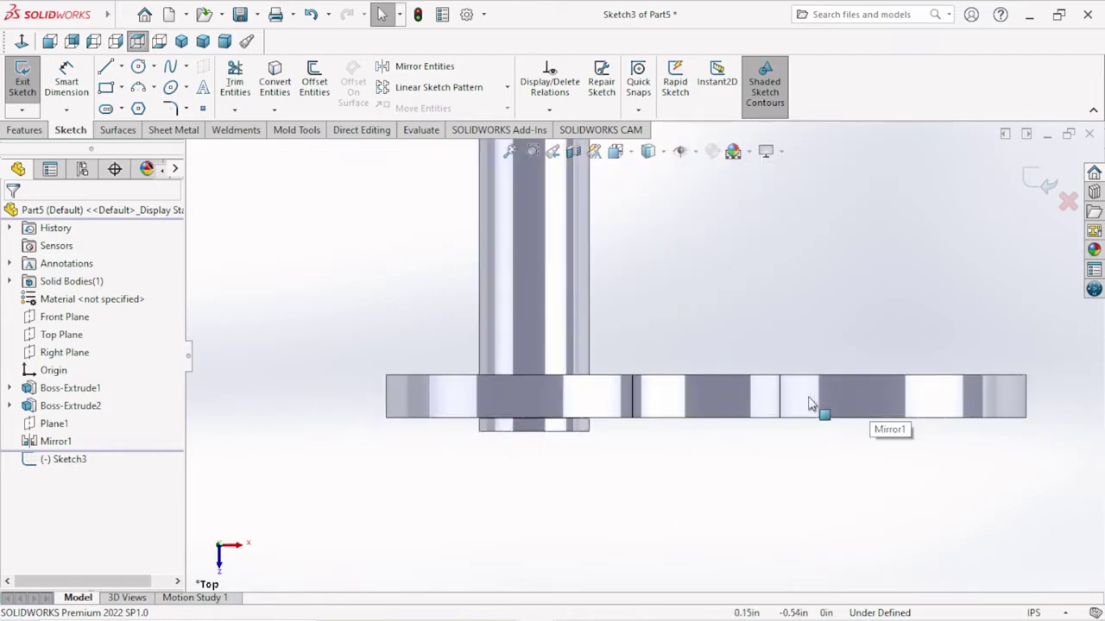
scroll(604, 371, "up", 3)
scroll(733, 354, "down", 2)
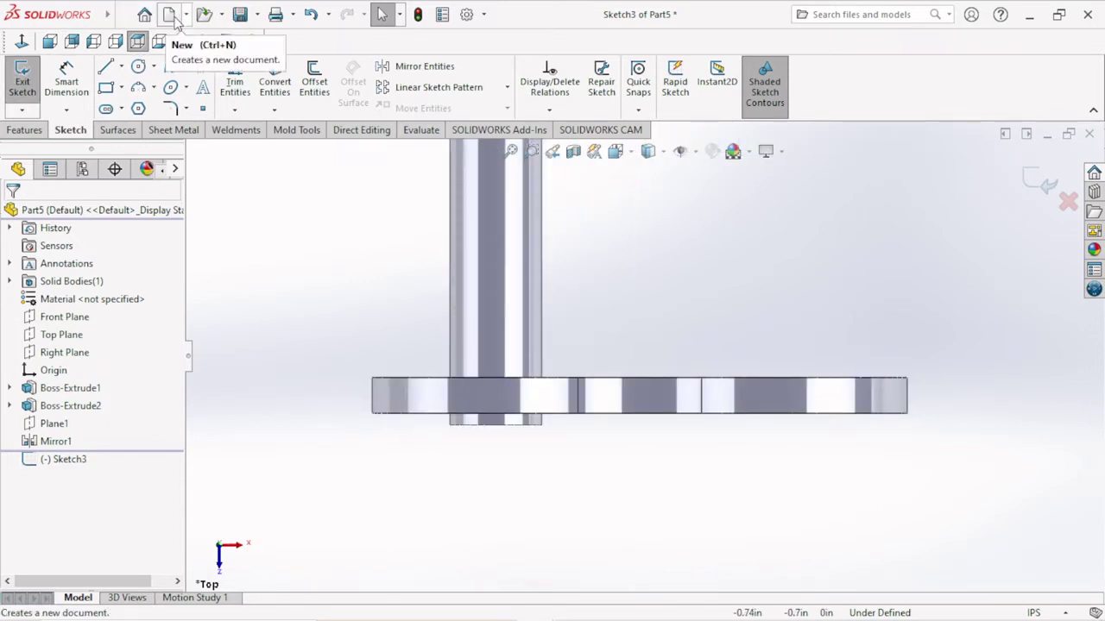
left_click(121, 67)
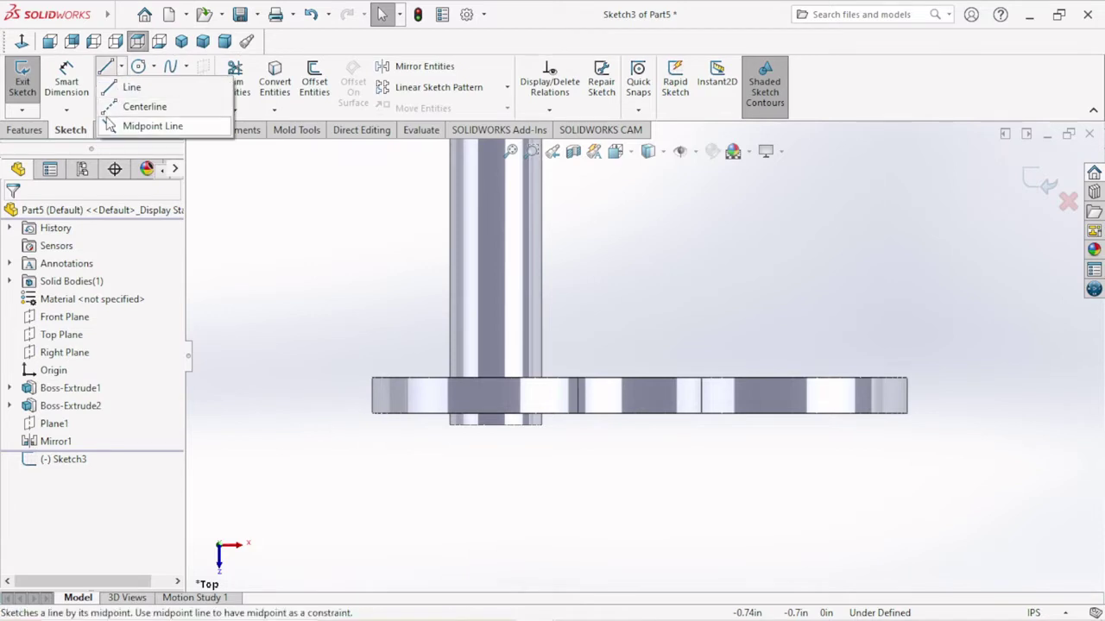
left_click(143, 106)
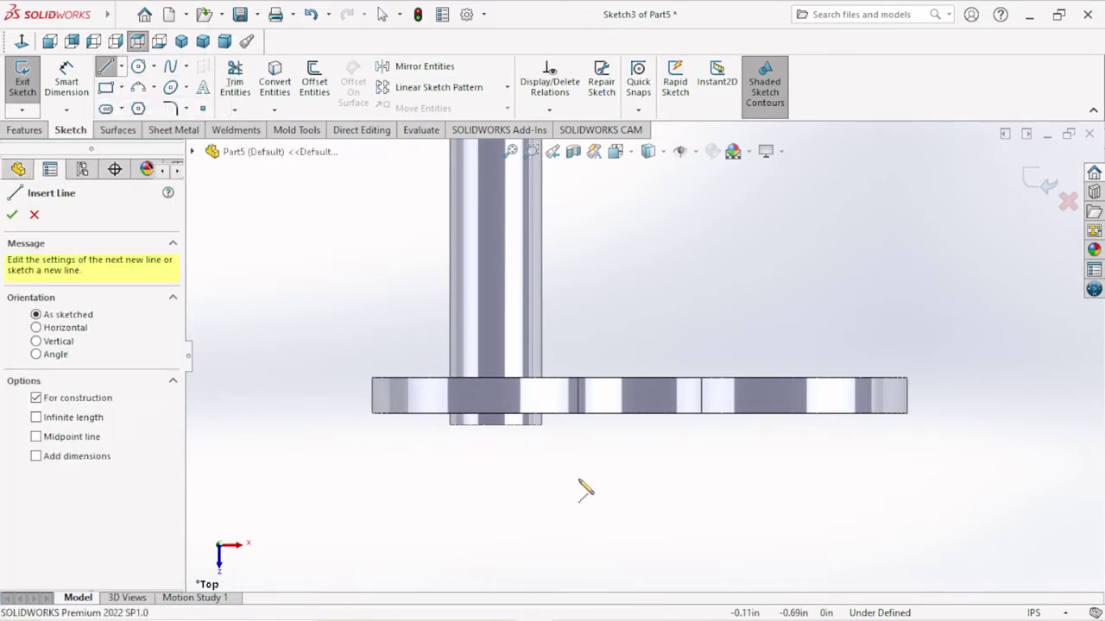
left_click(495, 415)
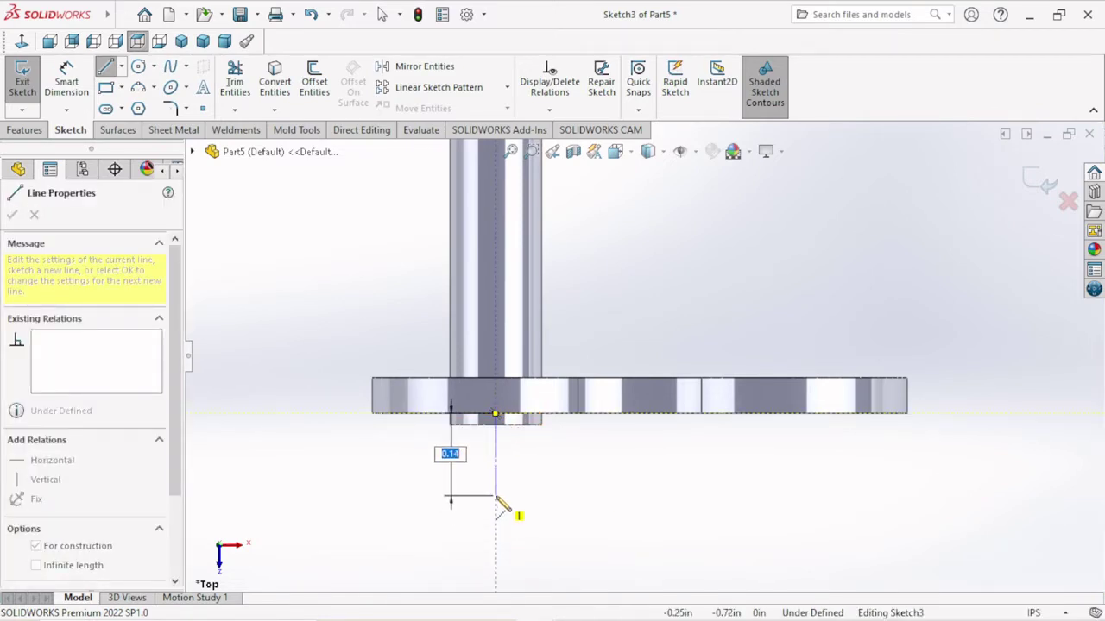
left_click(495, 492)
right_click(522, 417)
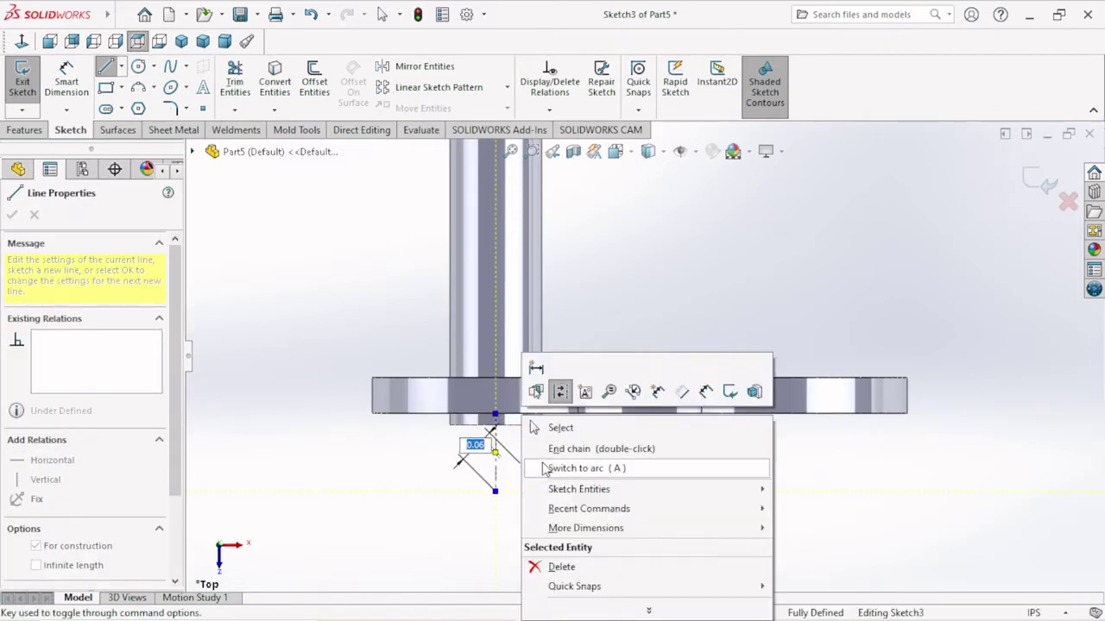
left_click(561, 428)
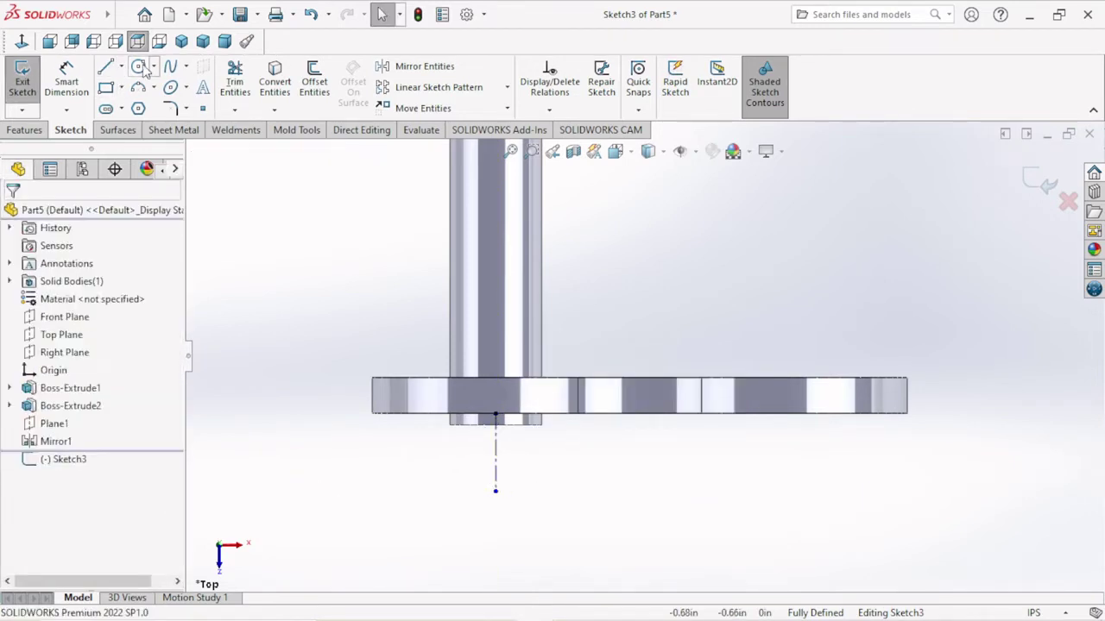
Draw a circle centred on the centerline's lower end, sized to reach the shaft edge.
key("c")
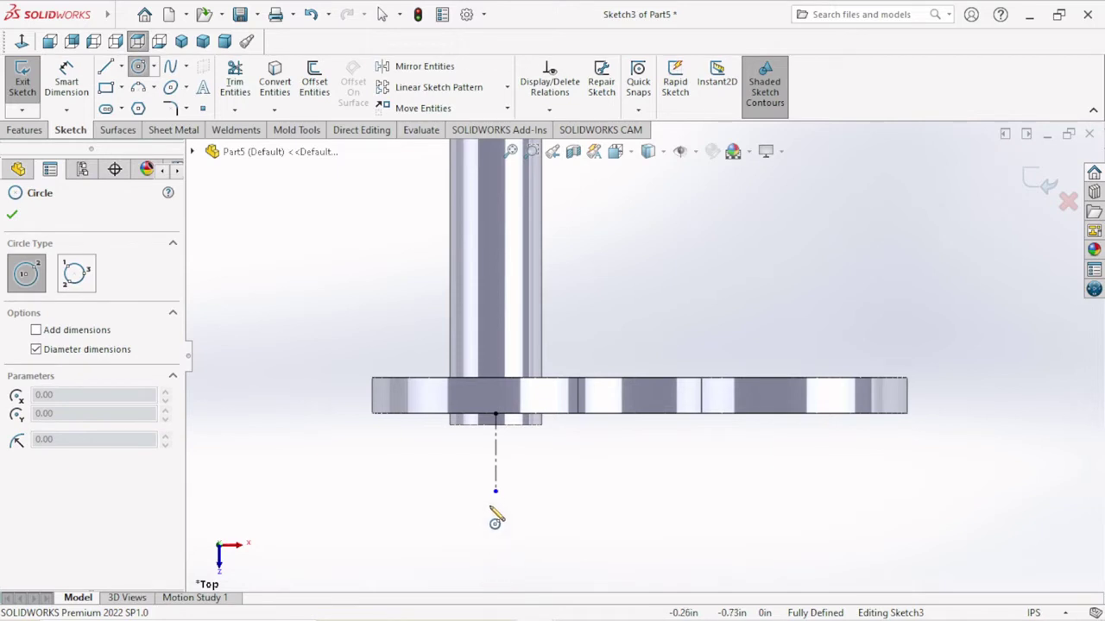
left_click(495, 491)
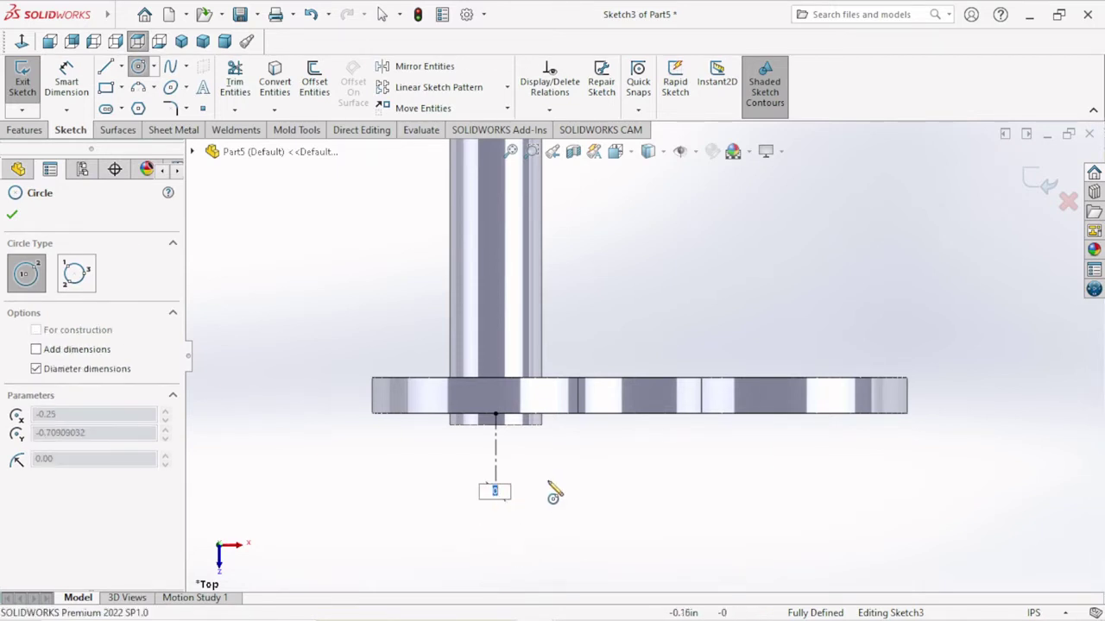
key("Escape")
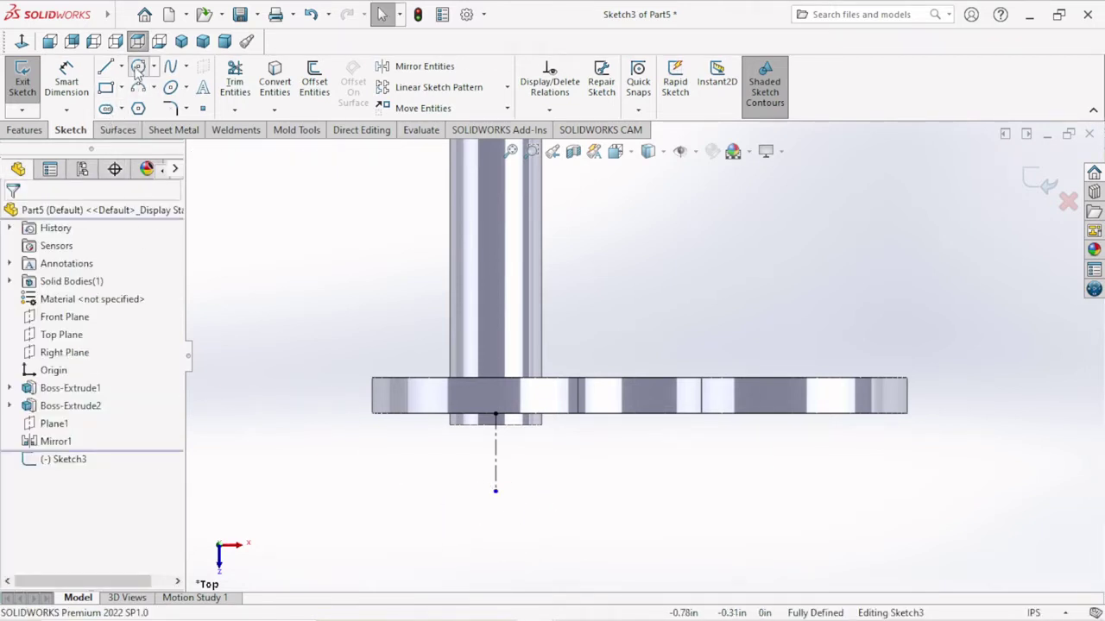
left_click(138, 69)
left_click(495, 491)
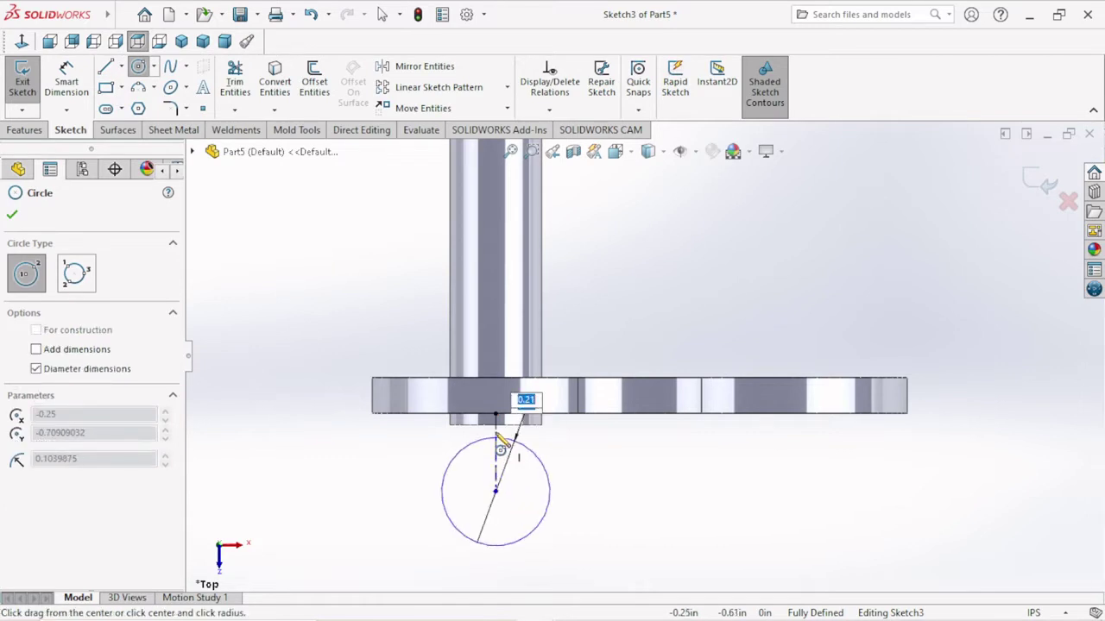
left_click(573, 469)
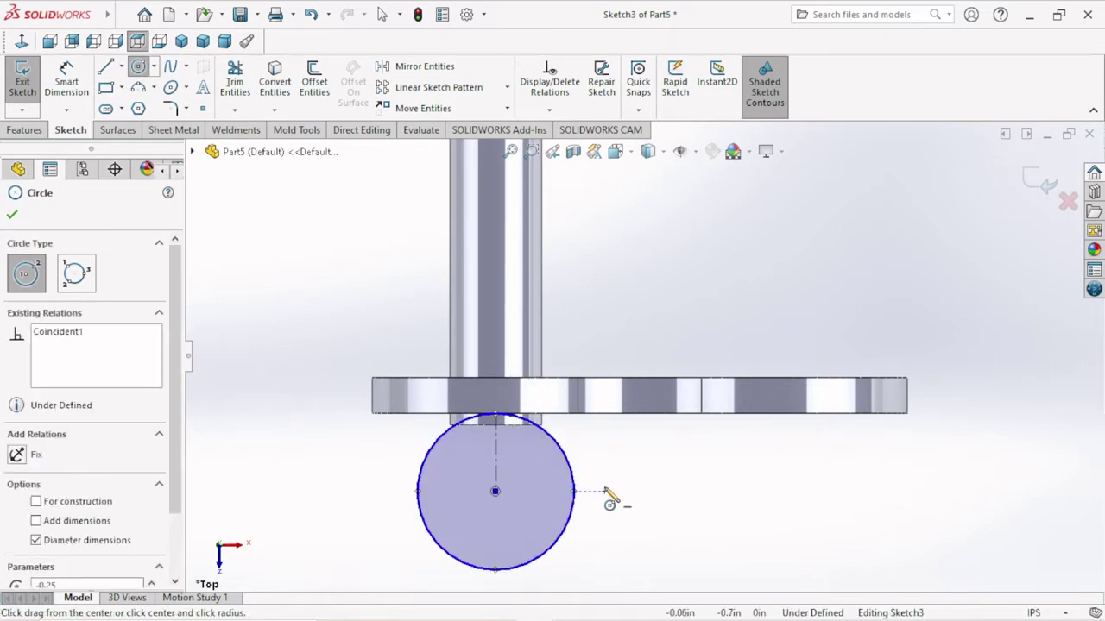
right_click(633, 510)
left_click(664, 467)
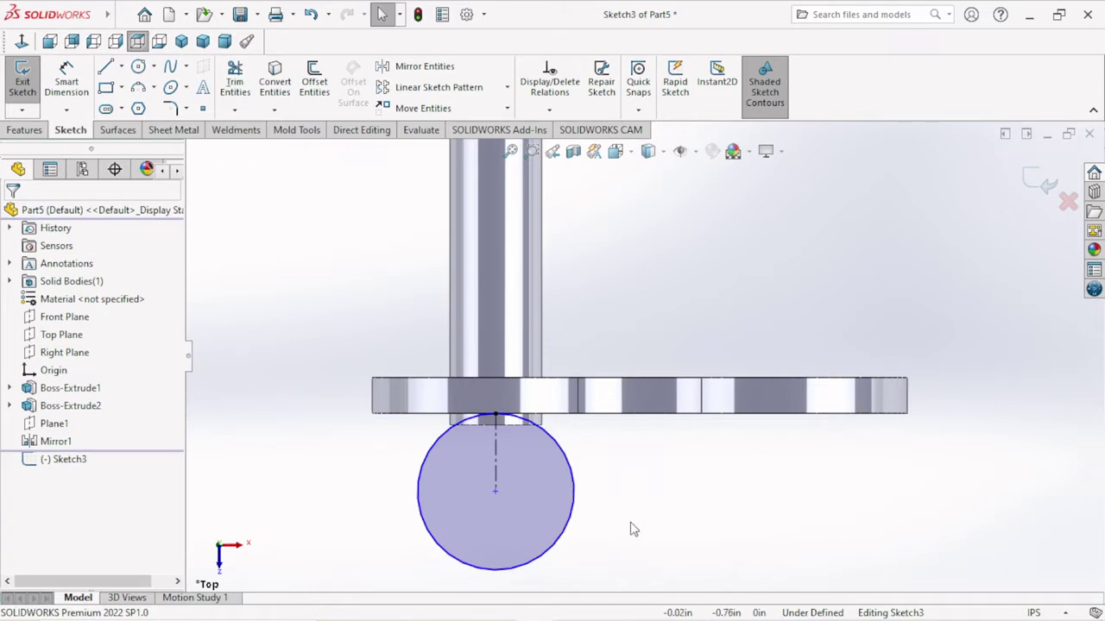
scroll(631, 524, "up", 1)
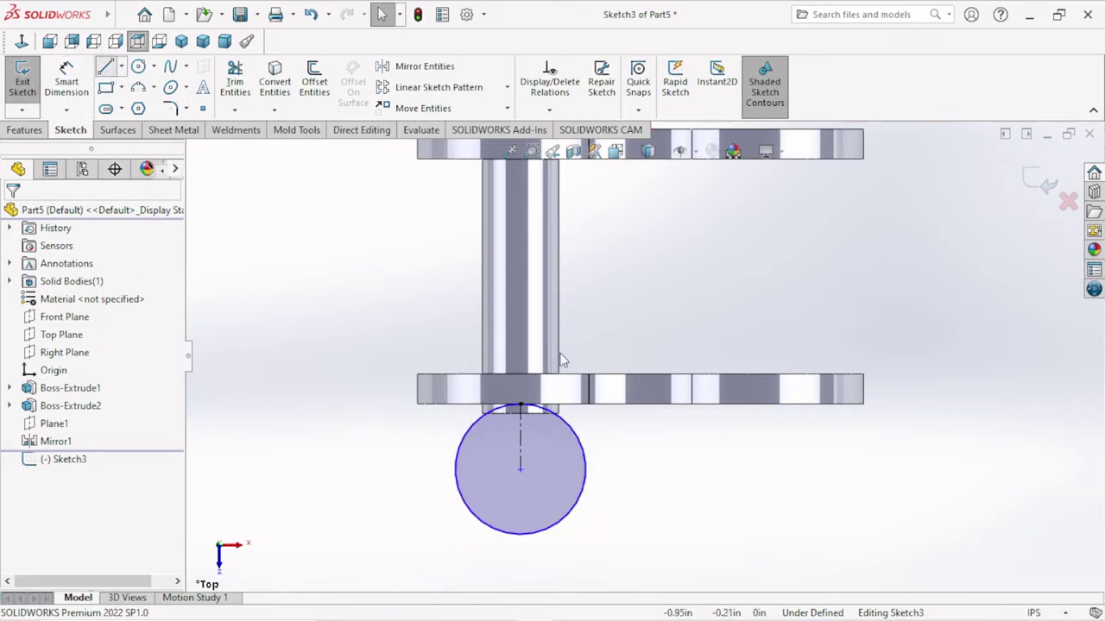
Add a short vertical line inside the circle and trim the circle down to an arc.
left_click(520, 406)
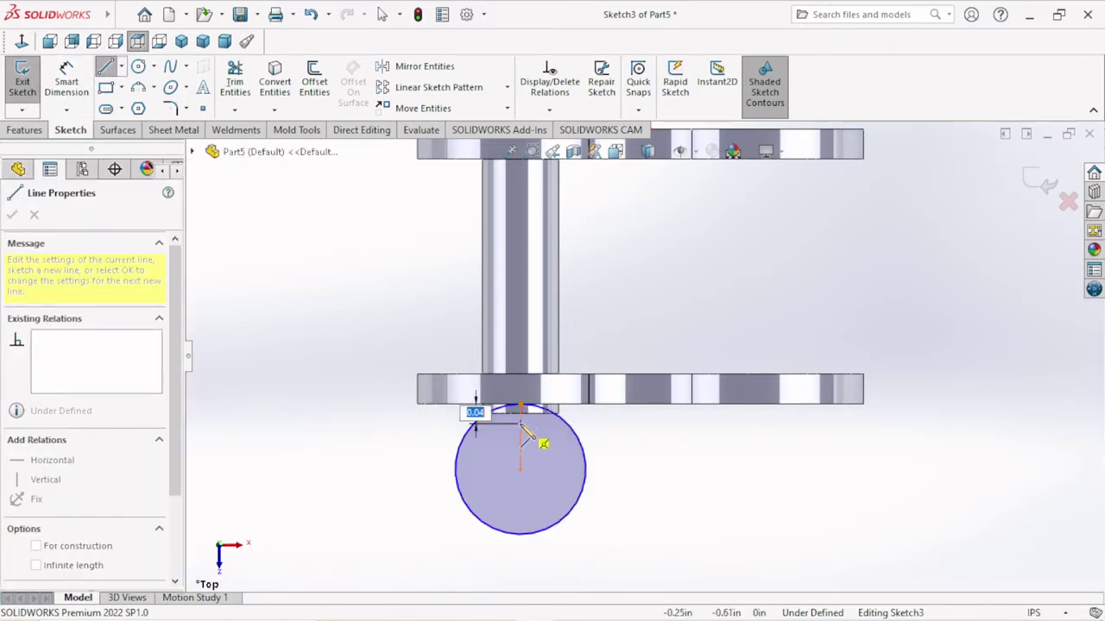
left_click(519, 423)
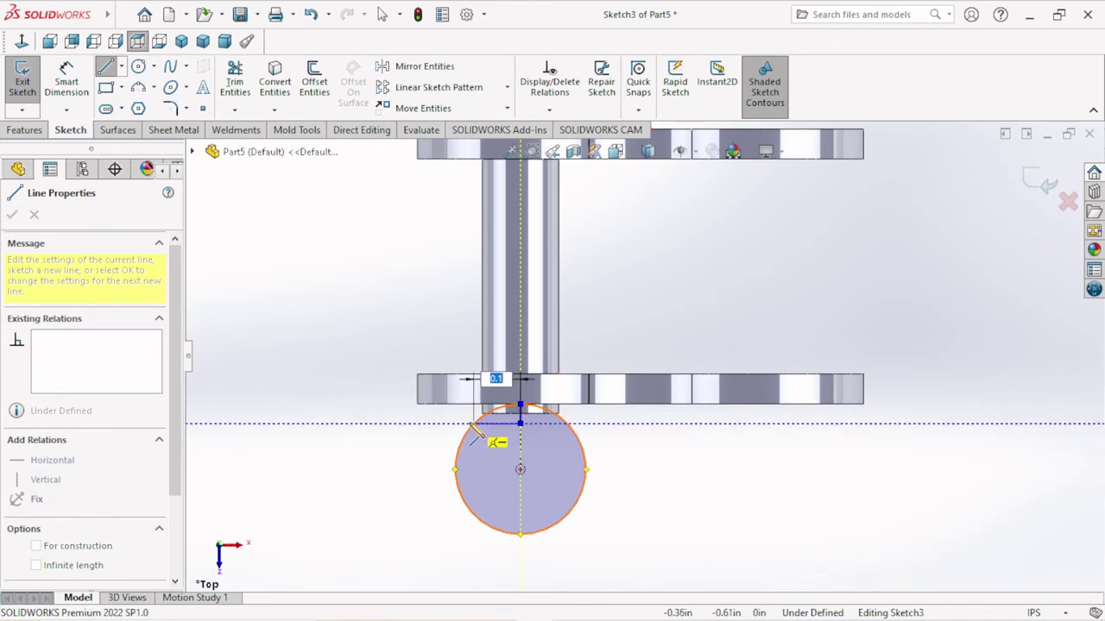
right_click(409, 416)
left_click(423, 426)
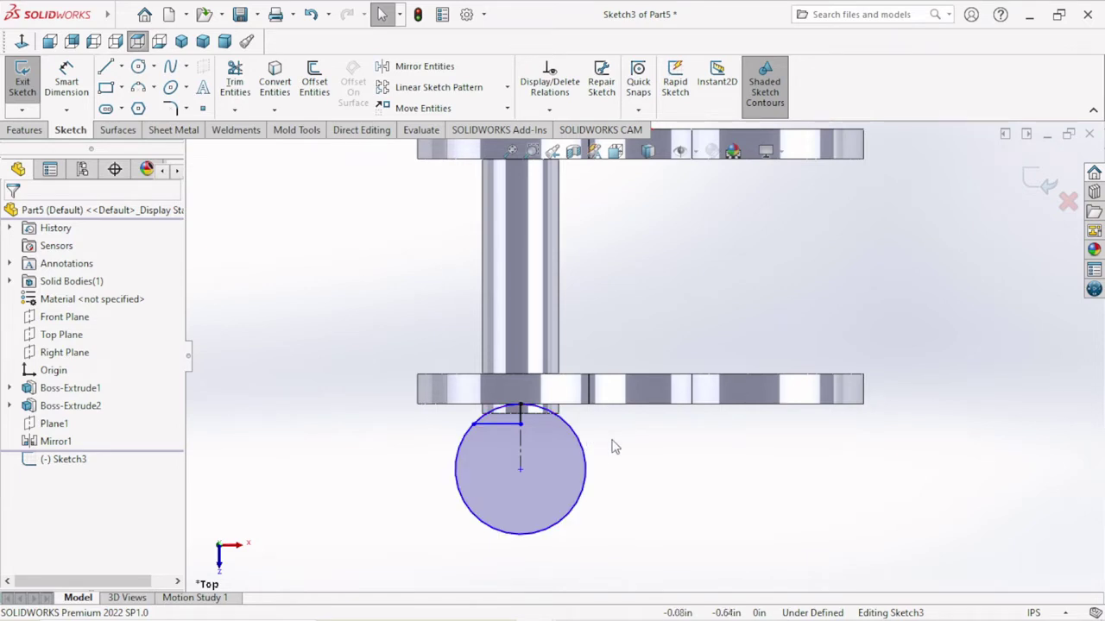
scroll(523, 456, "down", 1)
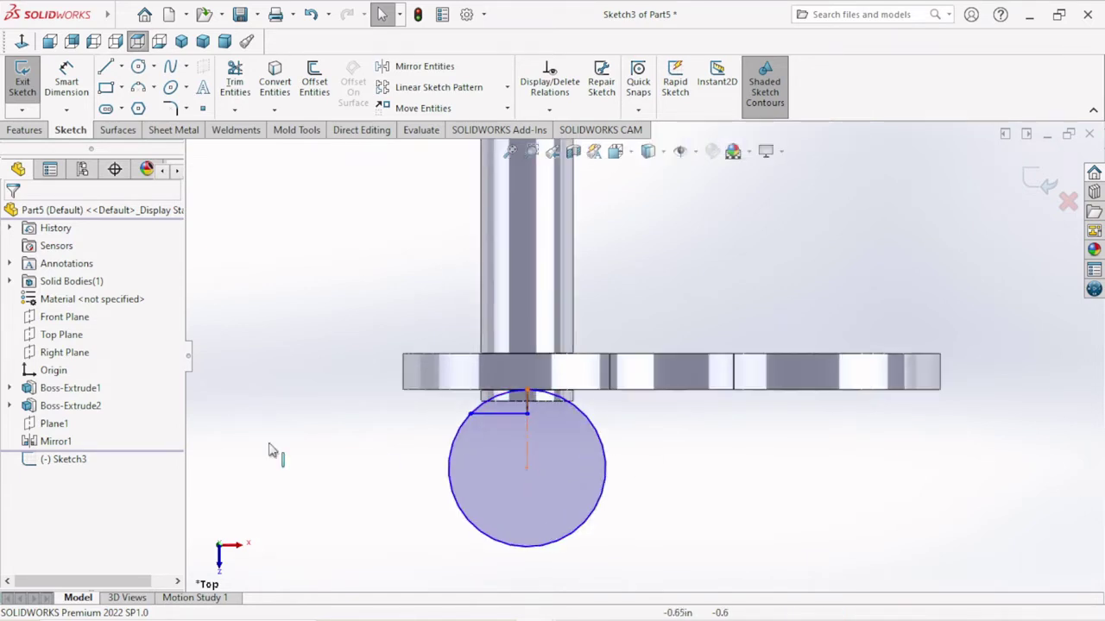
left_click_drag(420, 439, 486, 492)
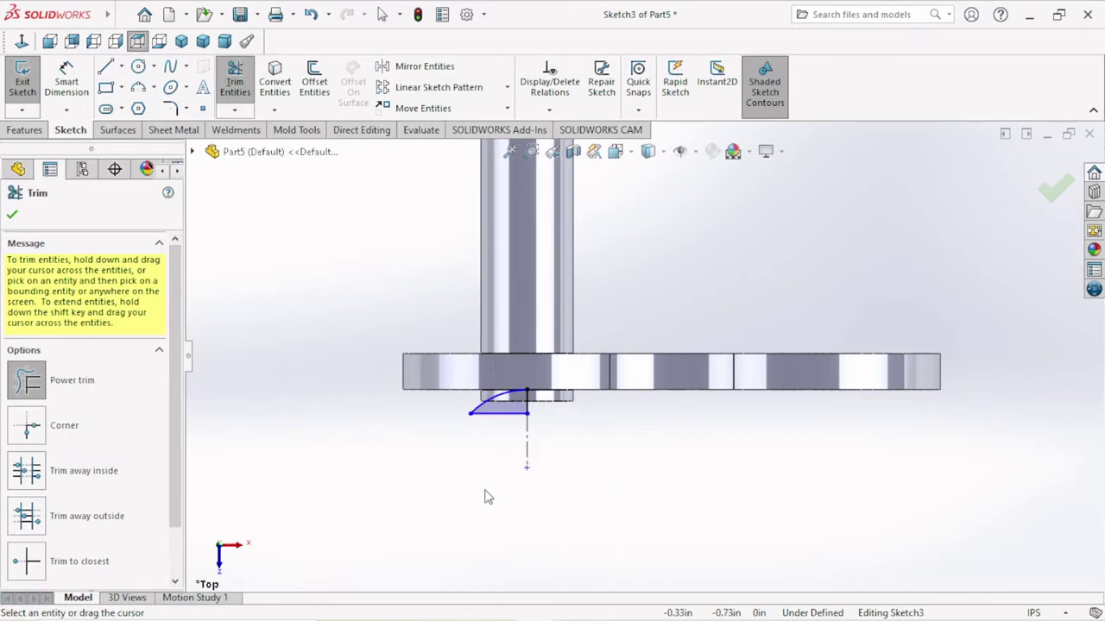
scroll(565, 443, "down", 1)
scroll(507, 406, "down", 3)
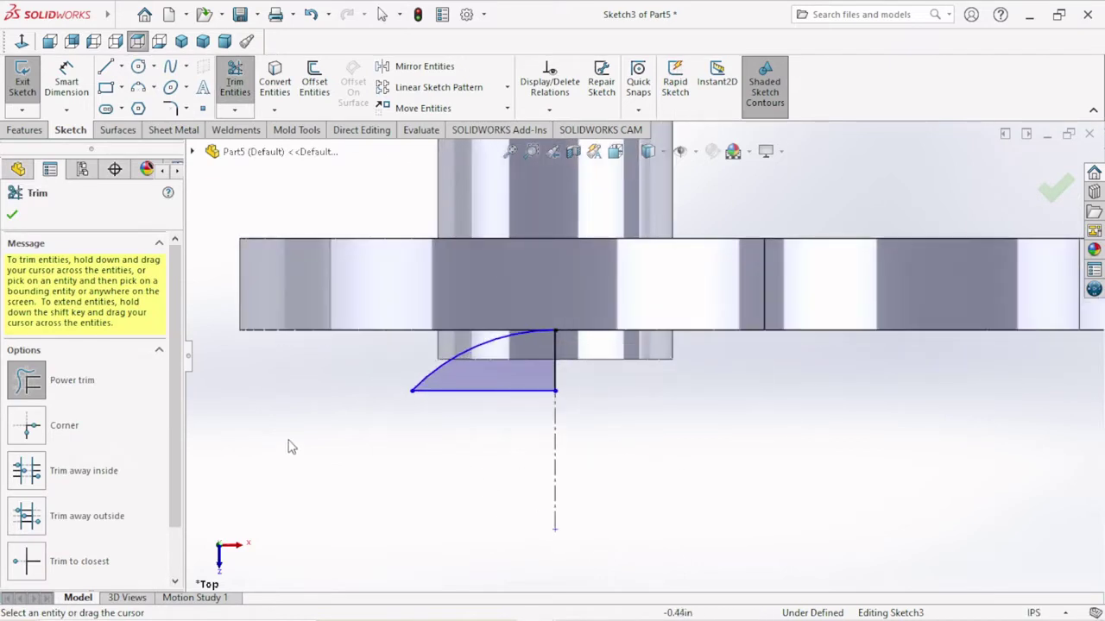
scroll(543, 439, "up", 1)
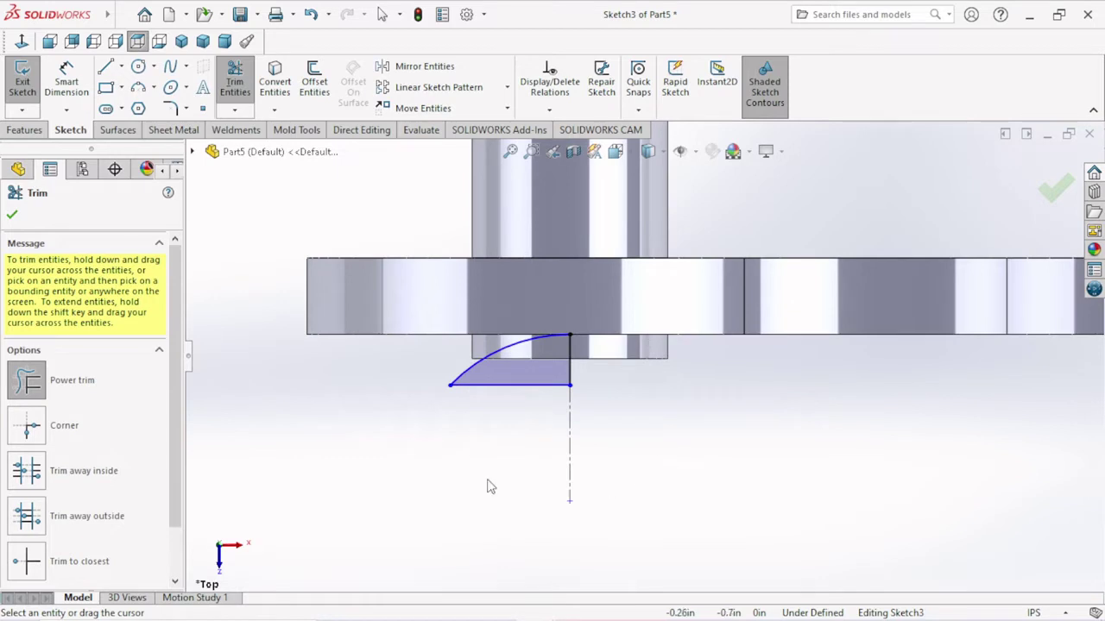
Dimension the arc radius to 0.13 and the vertical line to 0.03.
left_click(66, 79)
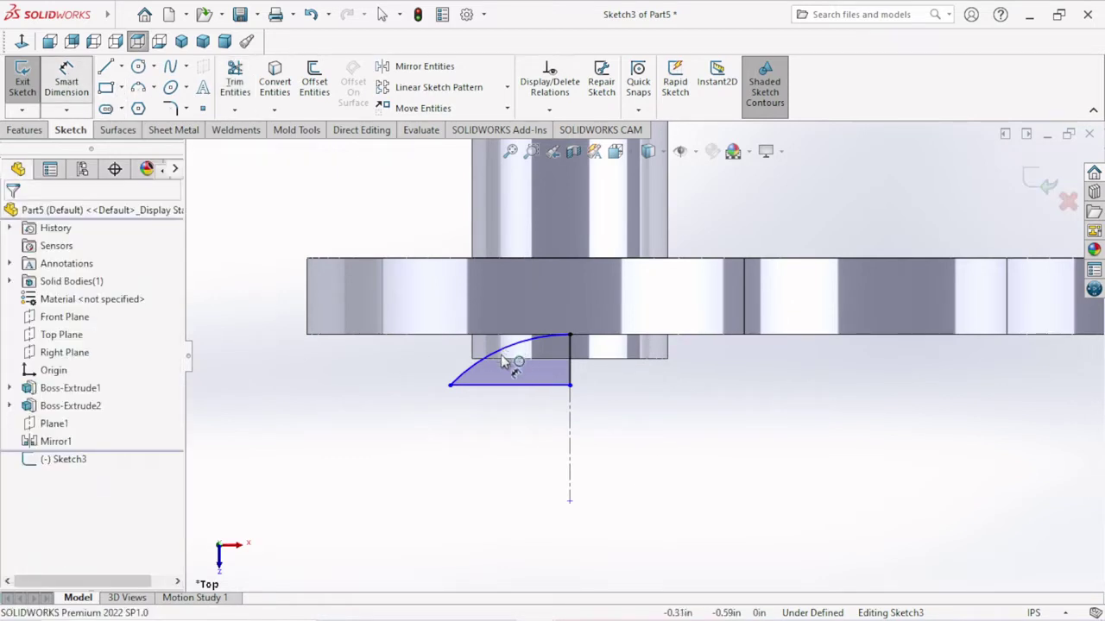
left_click(479, 375)
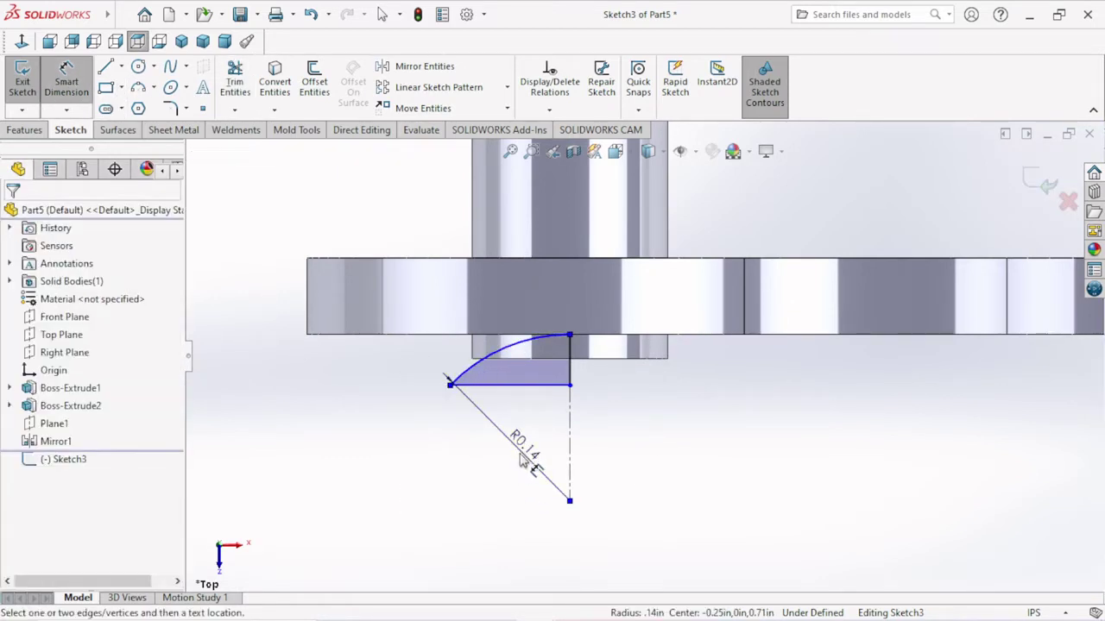
left_click(522, 460)
type("0.13")
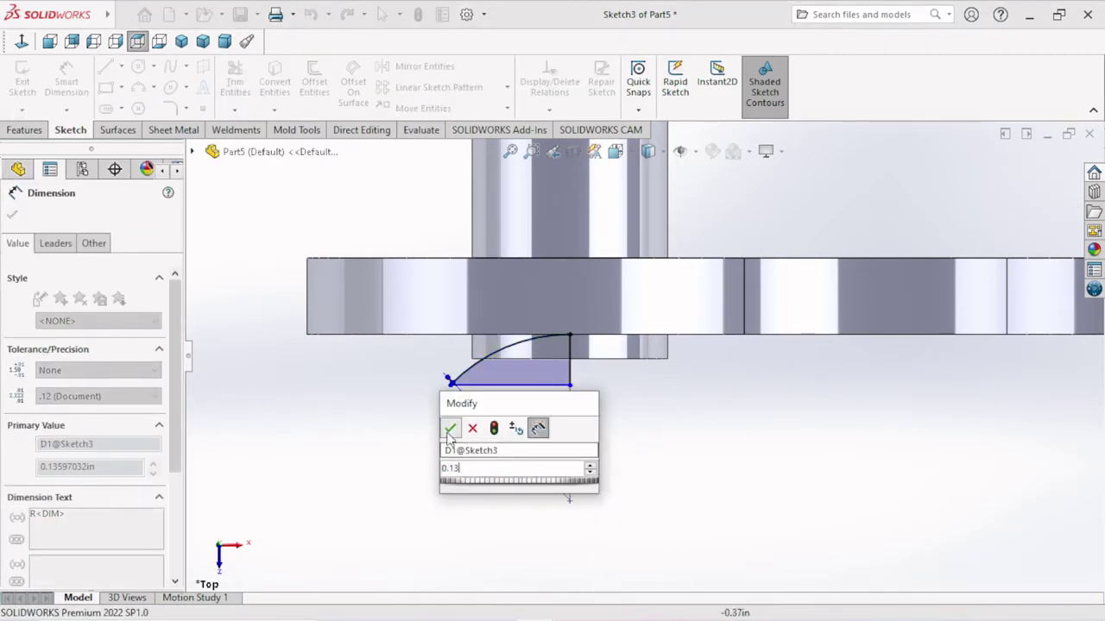
key("Return")
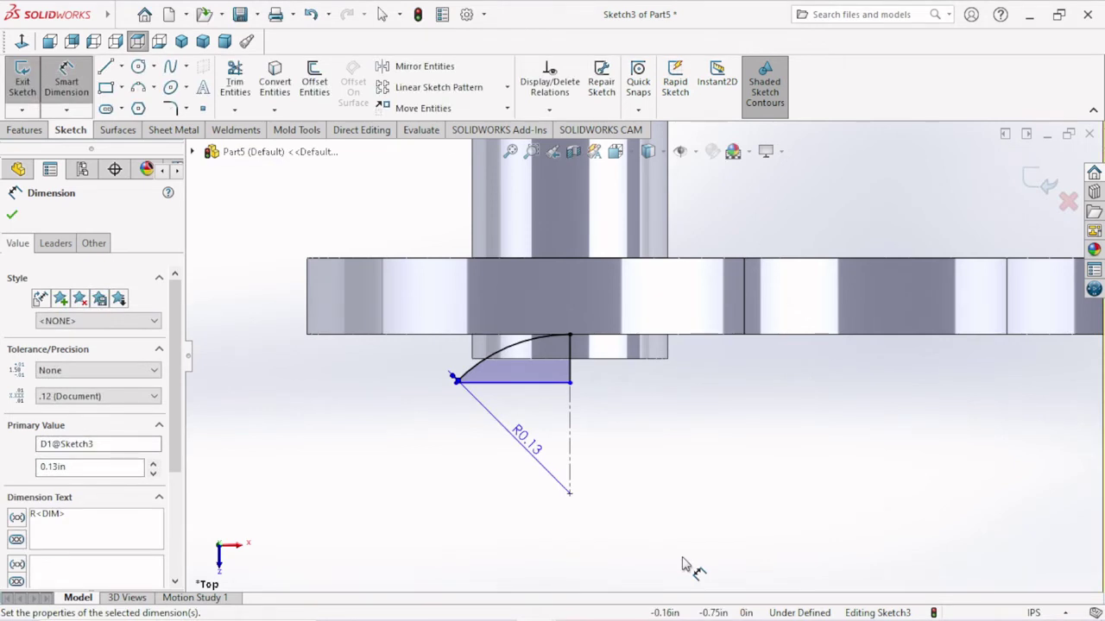
left_click(570, 364)
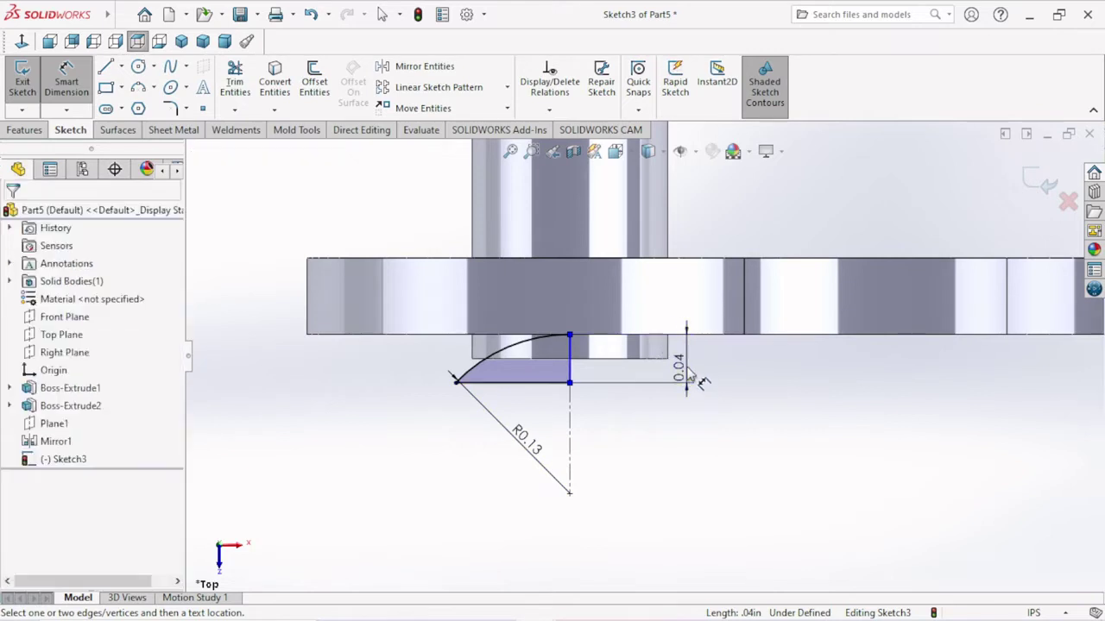
left_click(687, 372)
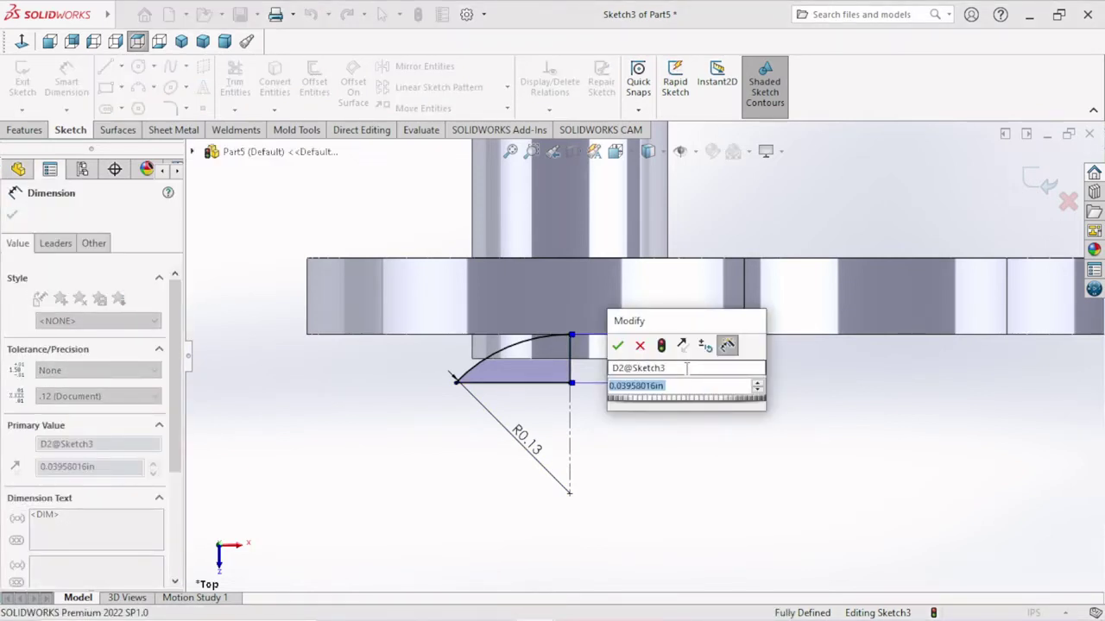
type("0")
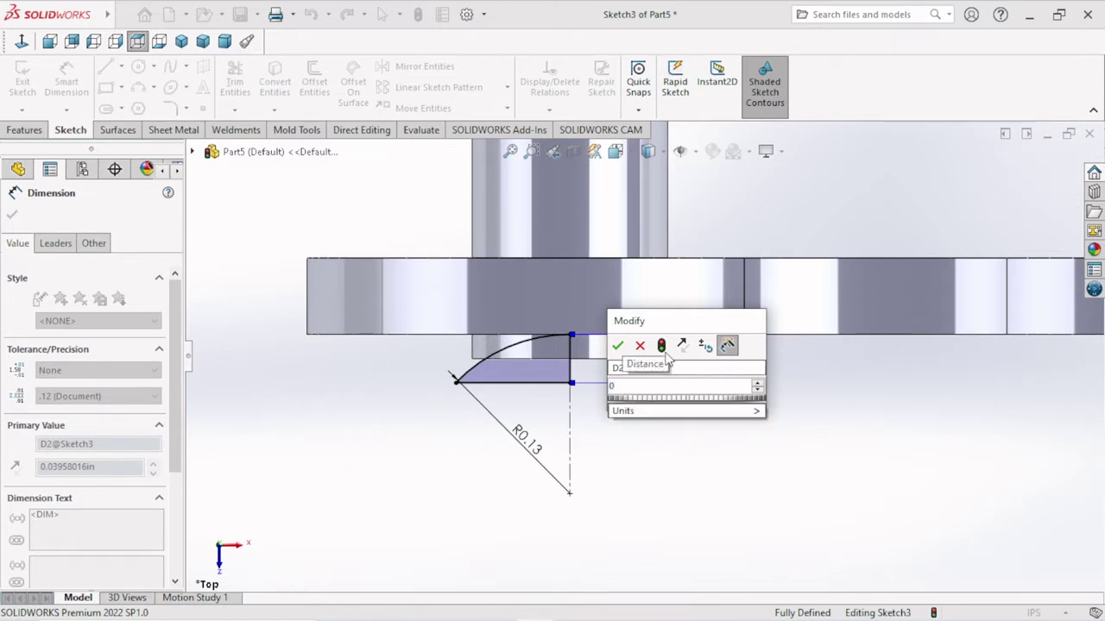
type(".")
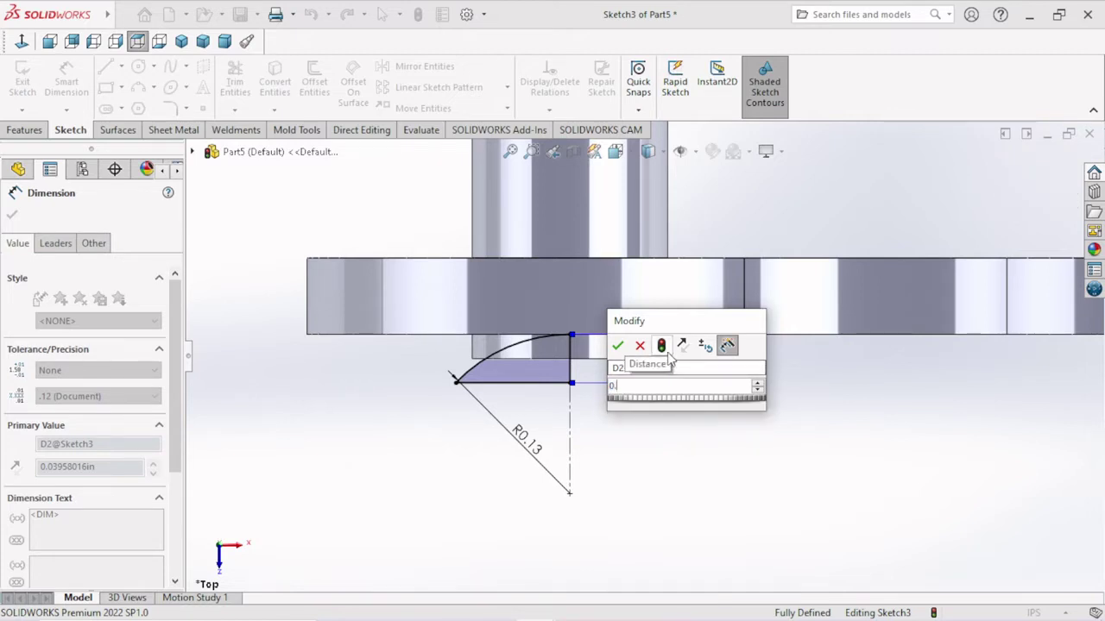
type("03")
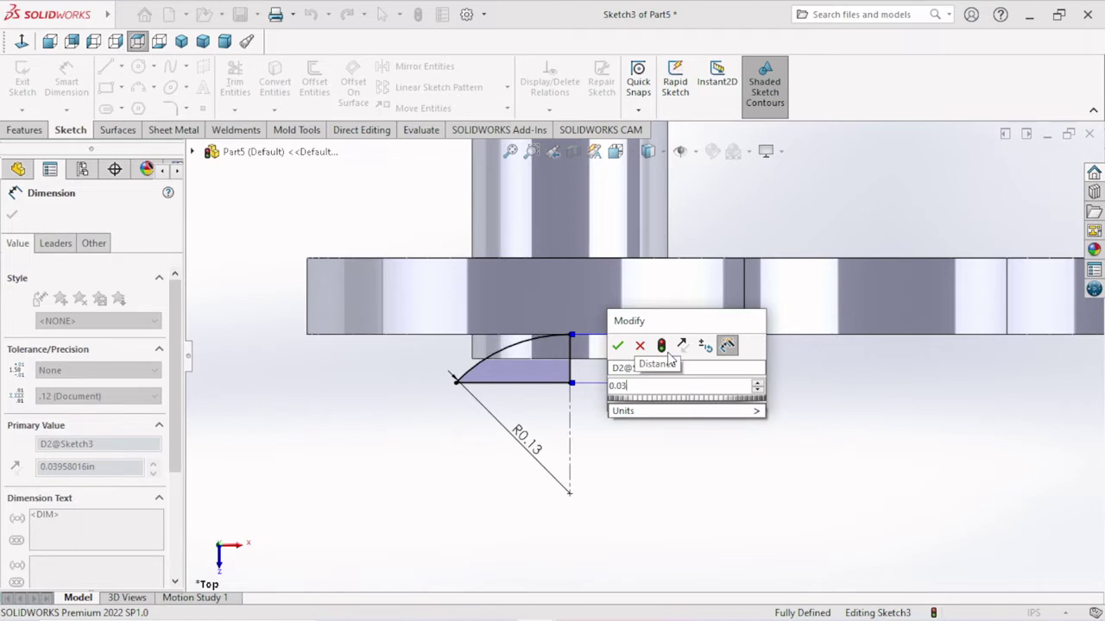
type("38318")
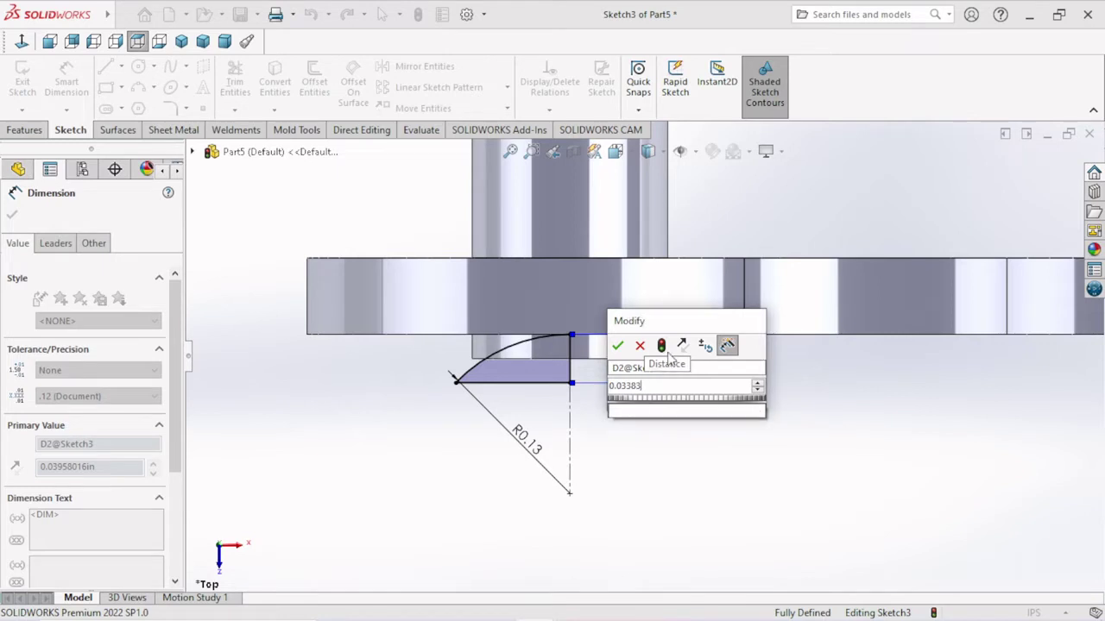
left_click(618, 346)
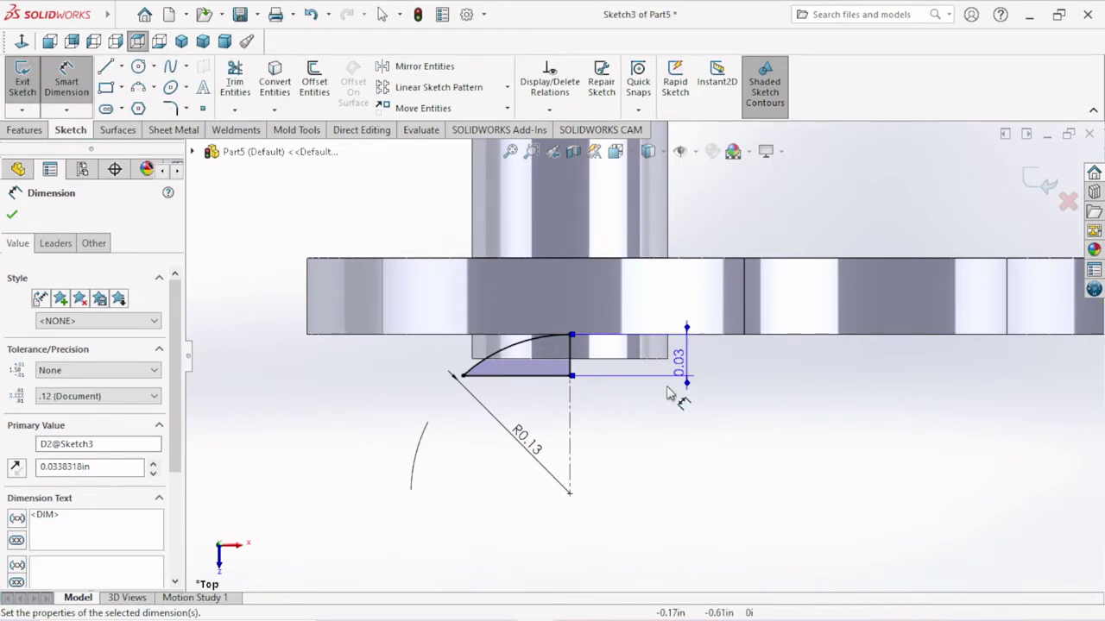
scroll(633, 496, "up", 1)
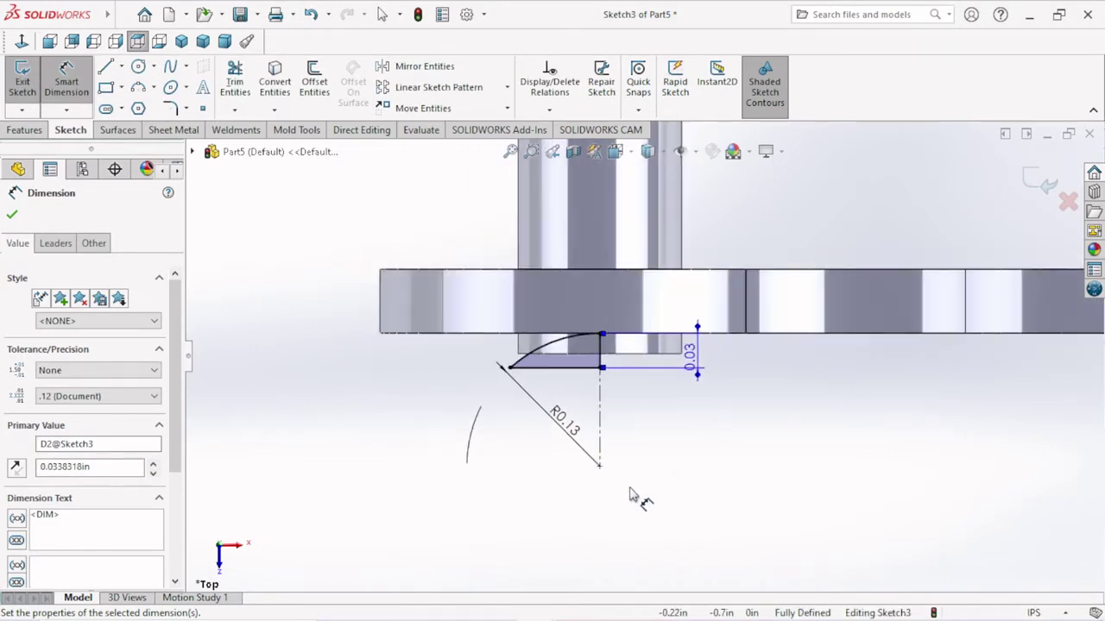
left_click(12, 217)
Revolve-cut the sketch 360° about Line1 as Cut-Revolve1 and inspect the recessed pin end.
left_click(24, 130)
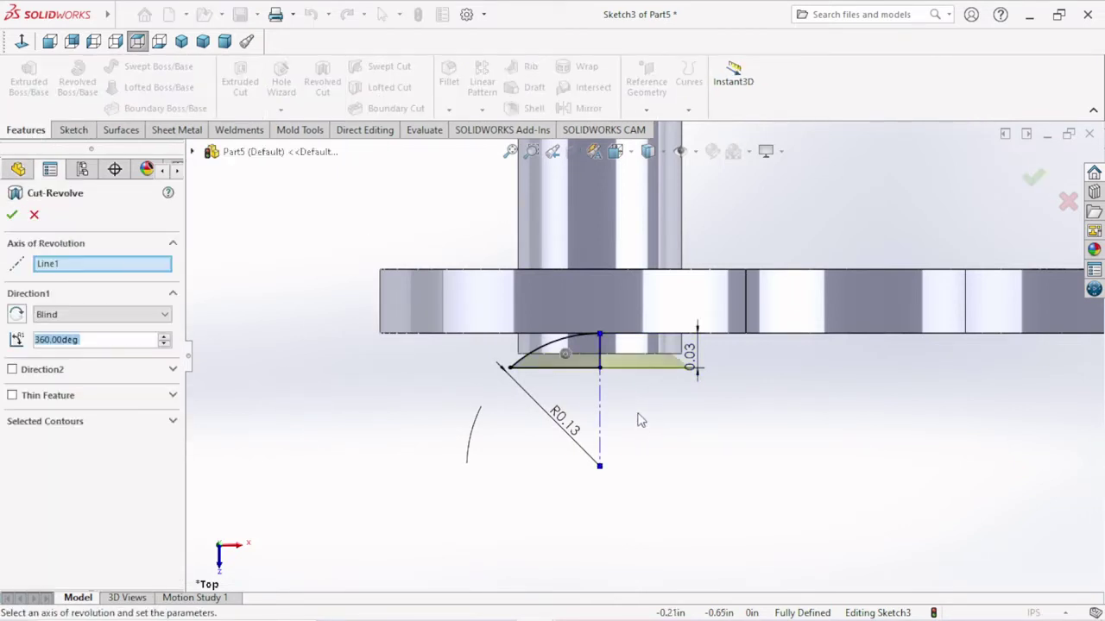
left_click(11, 217)
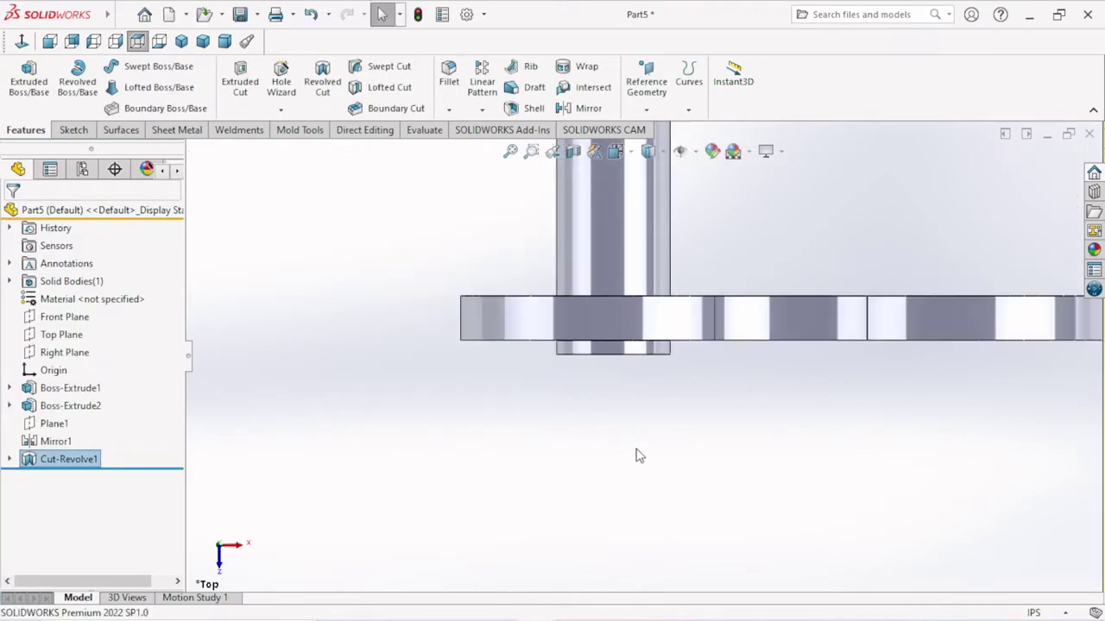
middle_click_drag(612, 416, 741, 429)
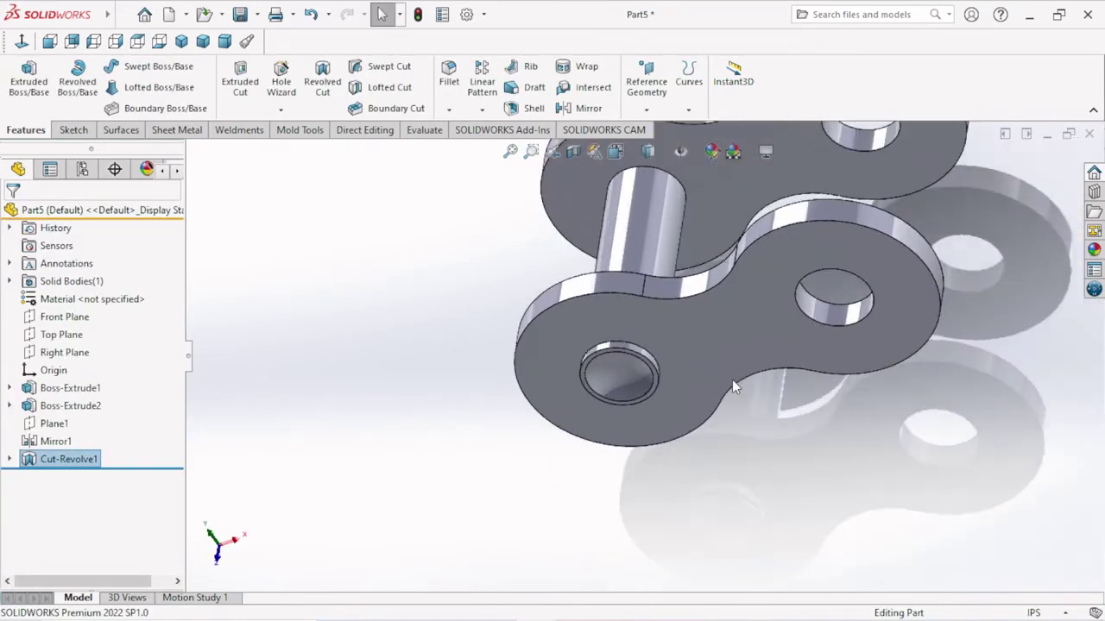
scroll(776, 418, "up", 2)
scroll(854, 393, "up", 2)
mouse_move(878, 375)
middle_mouse_down()
mouse_move(916, 418)
mouse_move(907, 404)
mouse_move(899, 416)
middle_mouse_up()
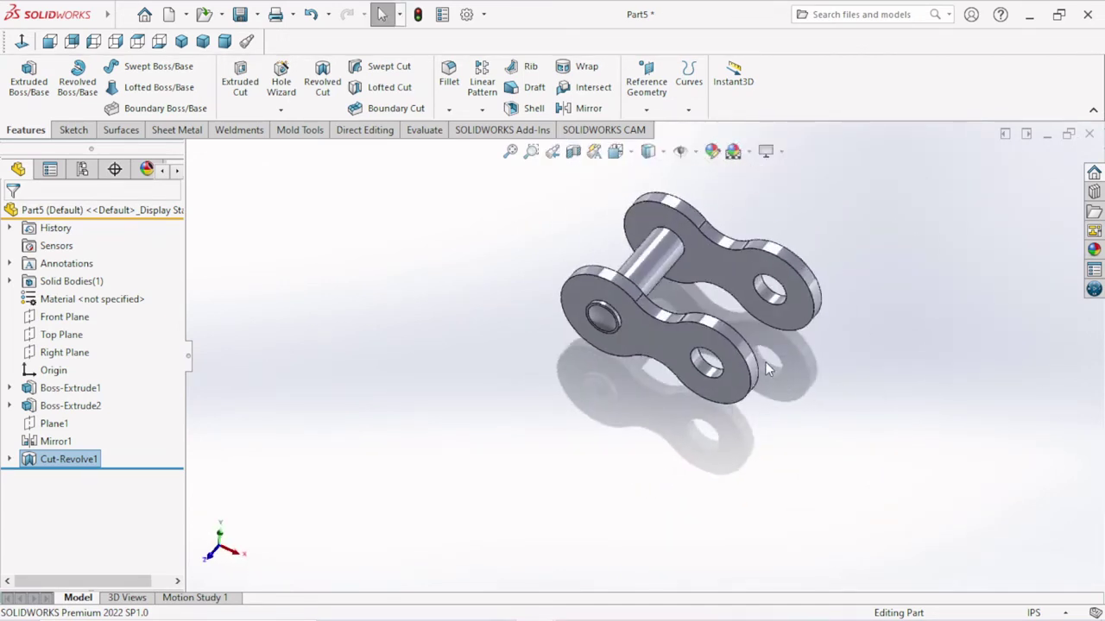
middle_click_drag(765, 361, 777, 371)
Mirror Boss-Extrude2 and Cut-Revolve1 across the Right Plane, creating Mirror2.
left_click(64, 352)
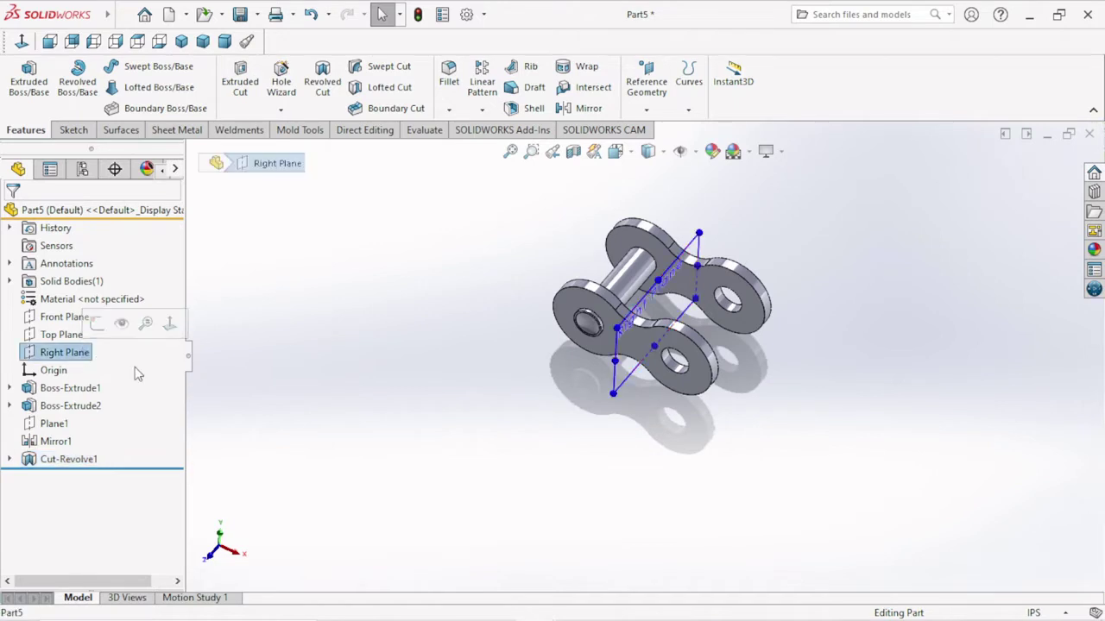
left_click(481, 110)
left_click(503, 167)
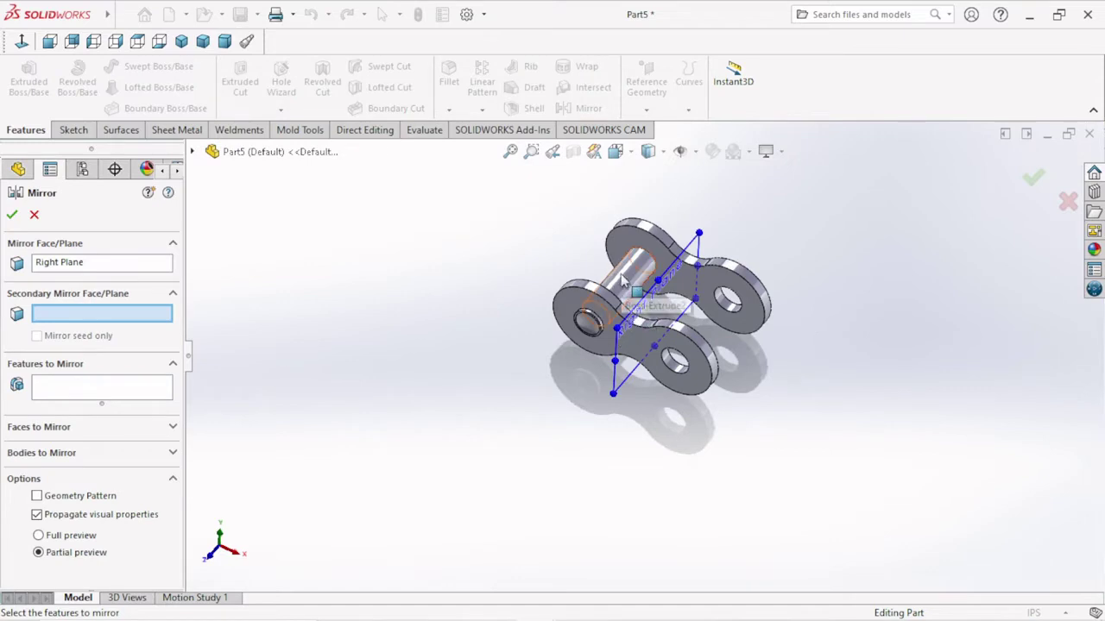
left_click(87, 392)
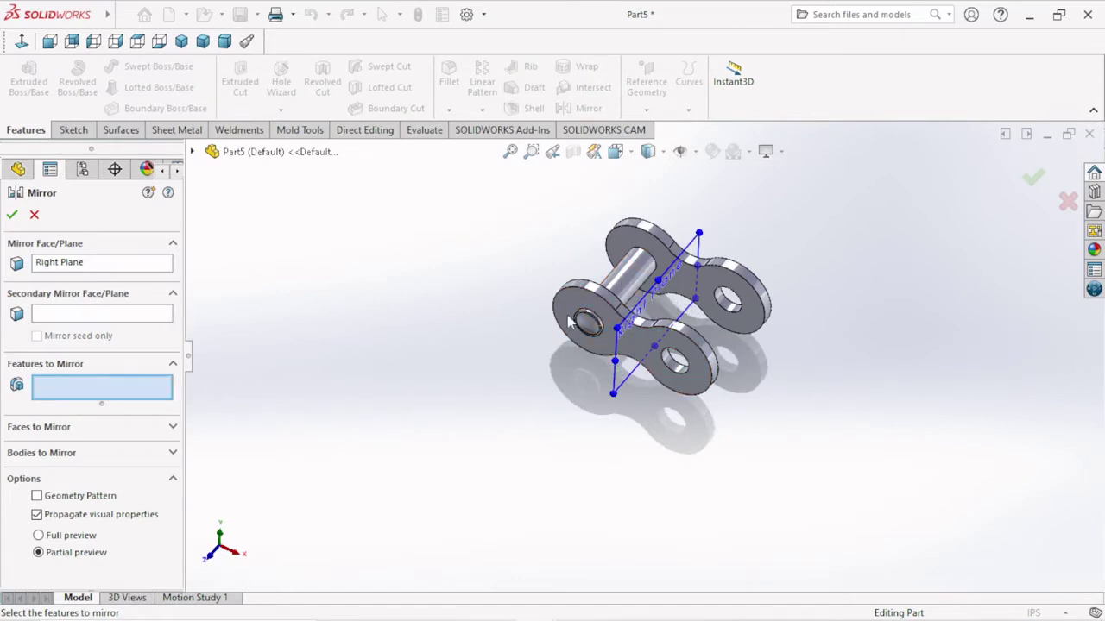
left_click(592, 335)
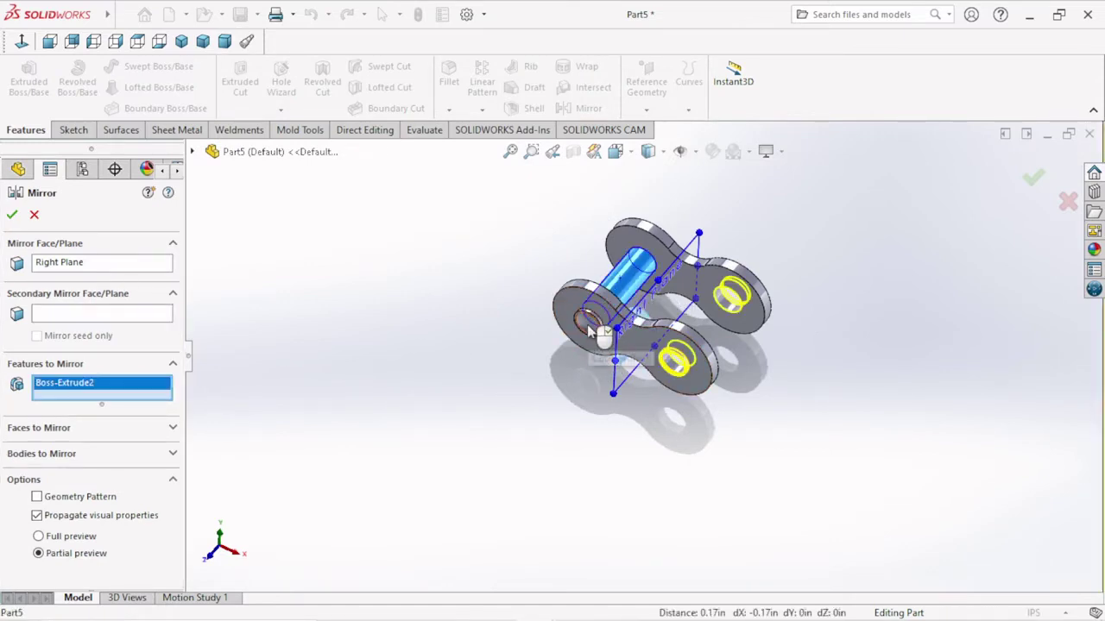
left_click(591, 329)
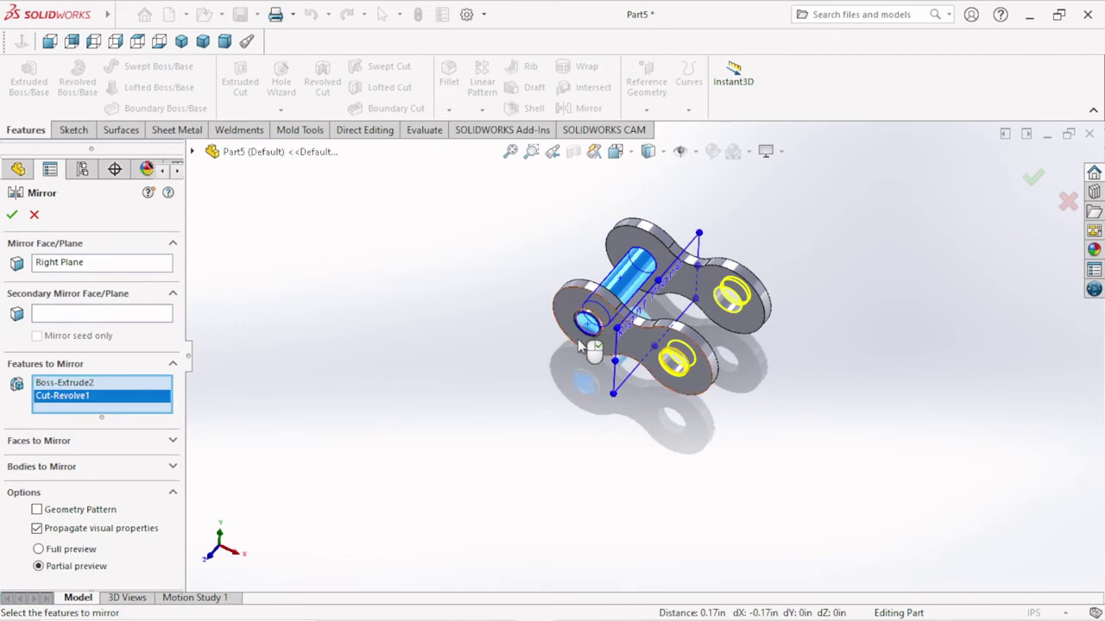
left_click(11, 215)
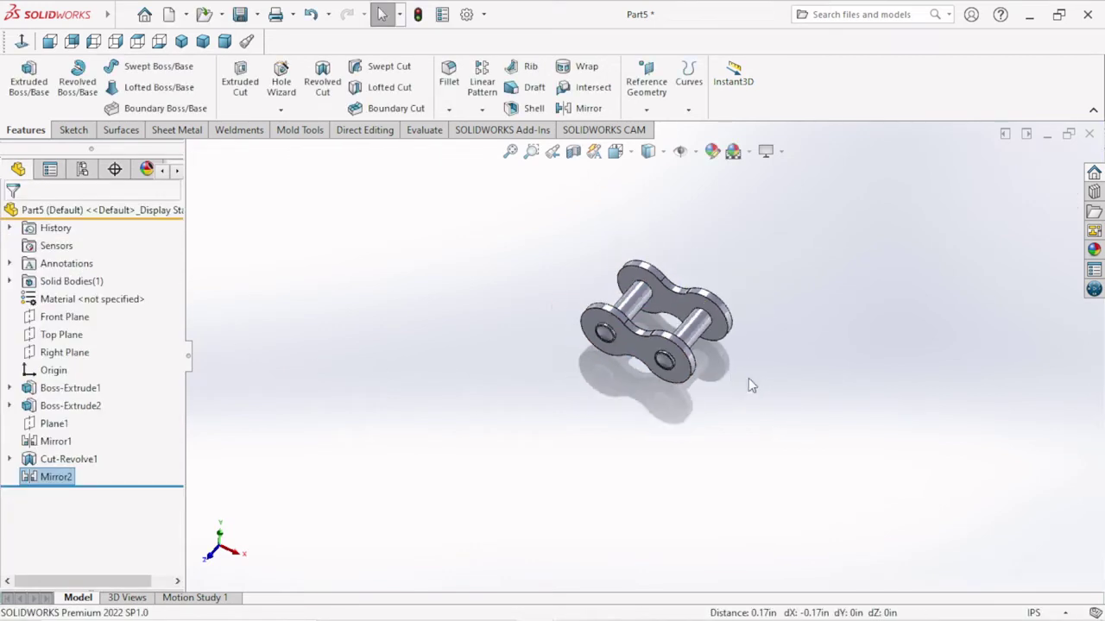
Orbit to a side view and select Plane1 as the next mirror plane.
scroll(781, 351, "down", 2)
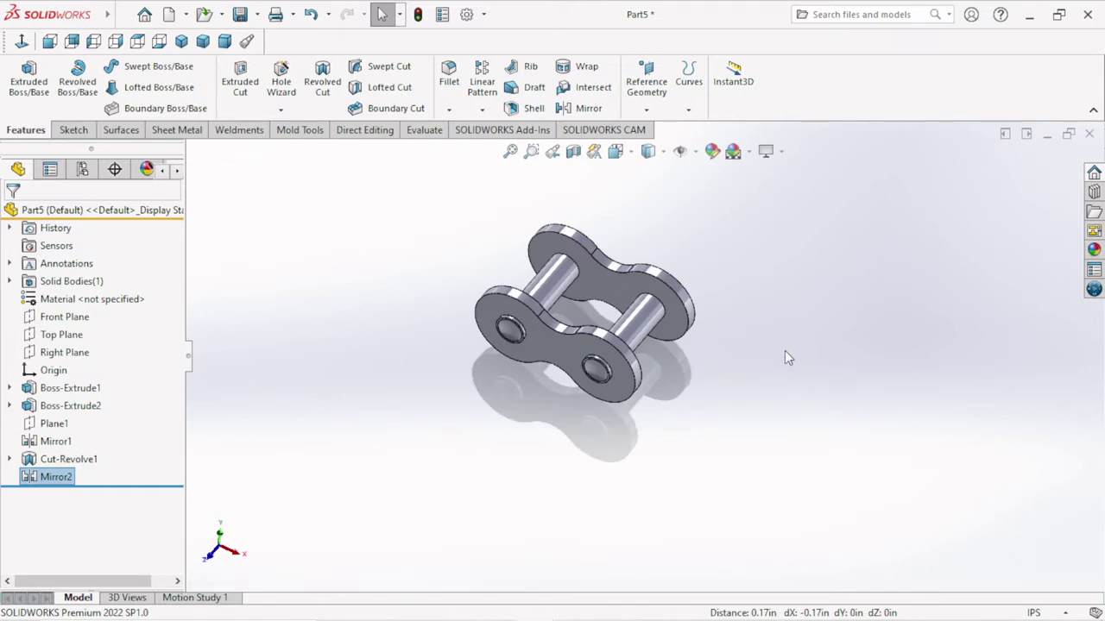
scroll(587, 280, "down", 1)
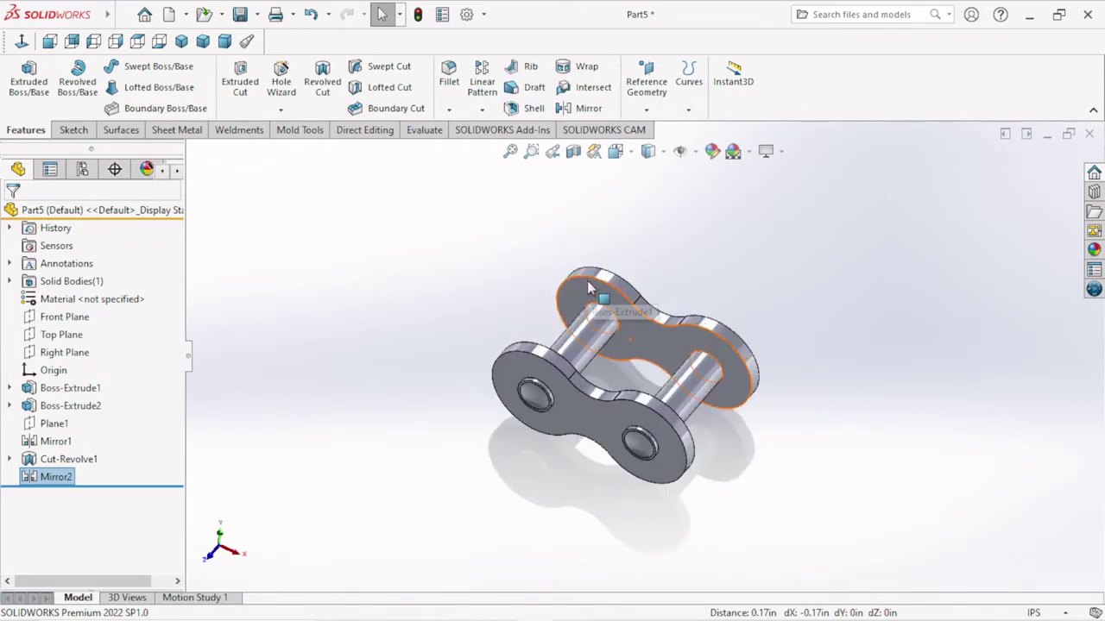
mouse_move(586, 280)
middle_mouse_down()
mouse_move(649, 429)
mouse_move(665, 394)
middle_mouse_up()
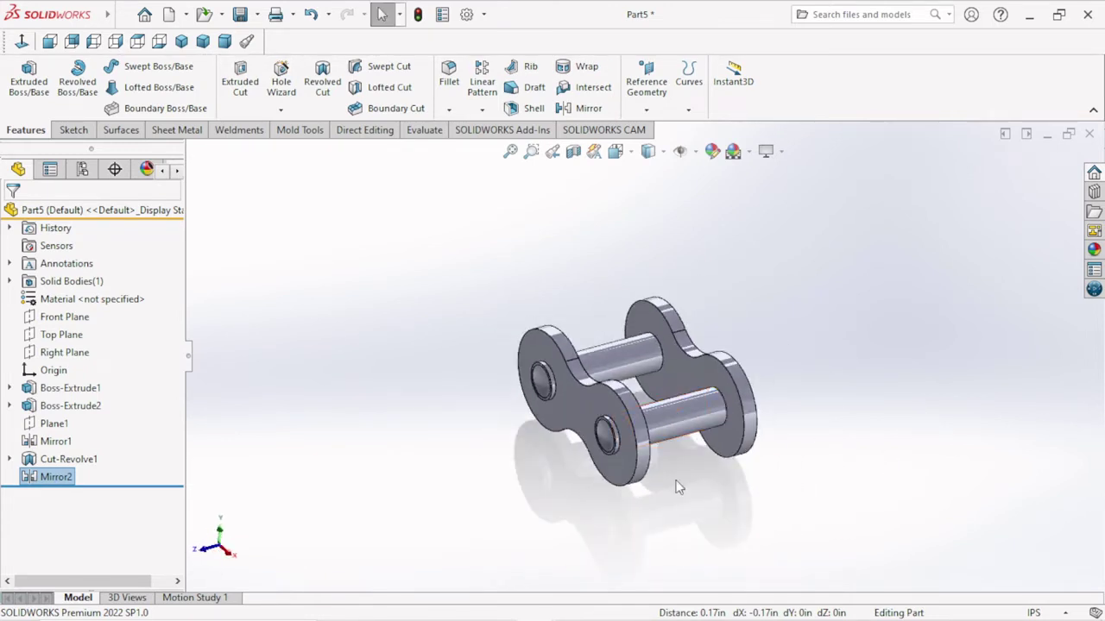
left_click(53, 423)
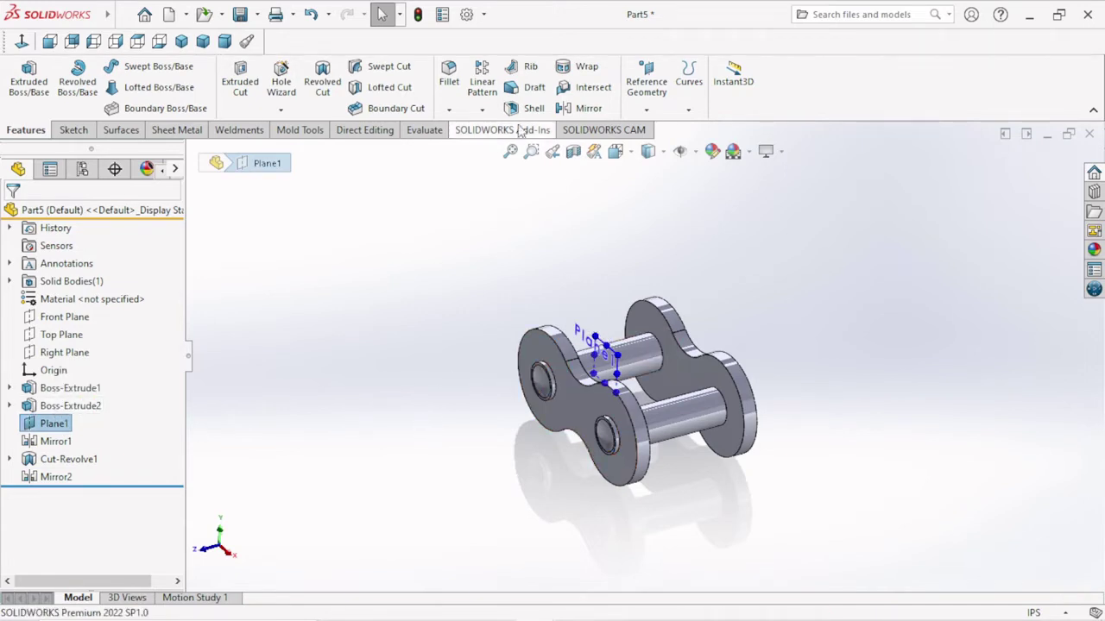
Mirror the Cut-Revolve1 recess across Plane1, creating Mirror3.
left_click(482, 110)
left_click(505, 168)
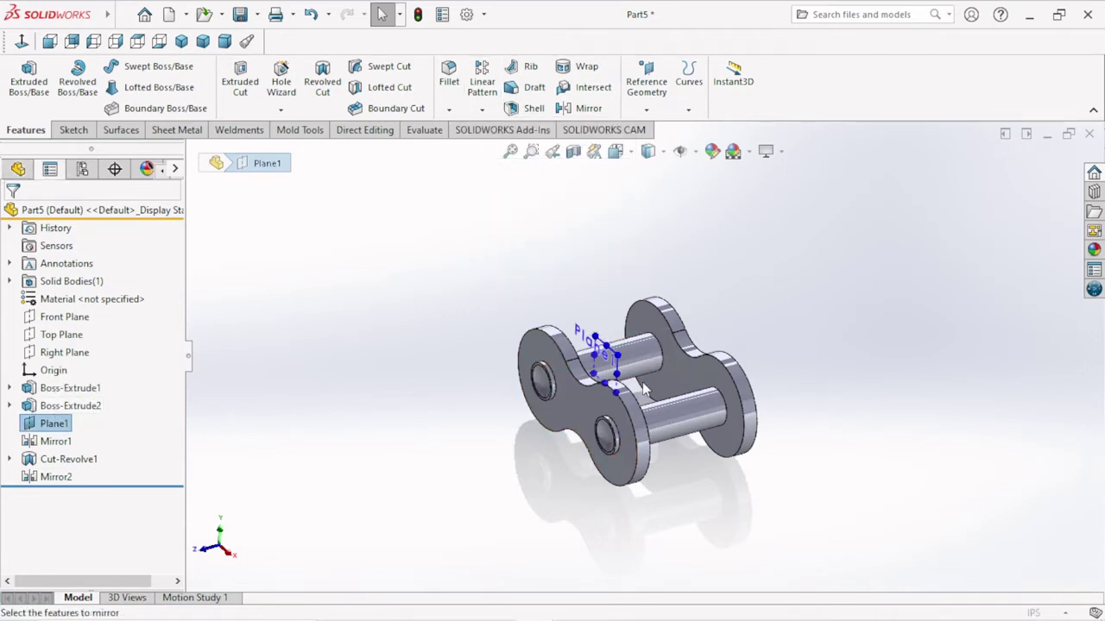
scroll(647, 401, "down", 2)
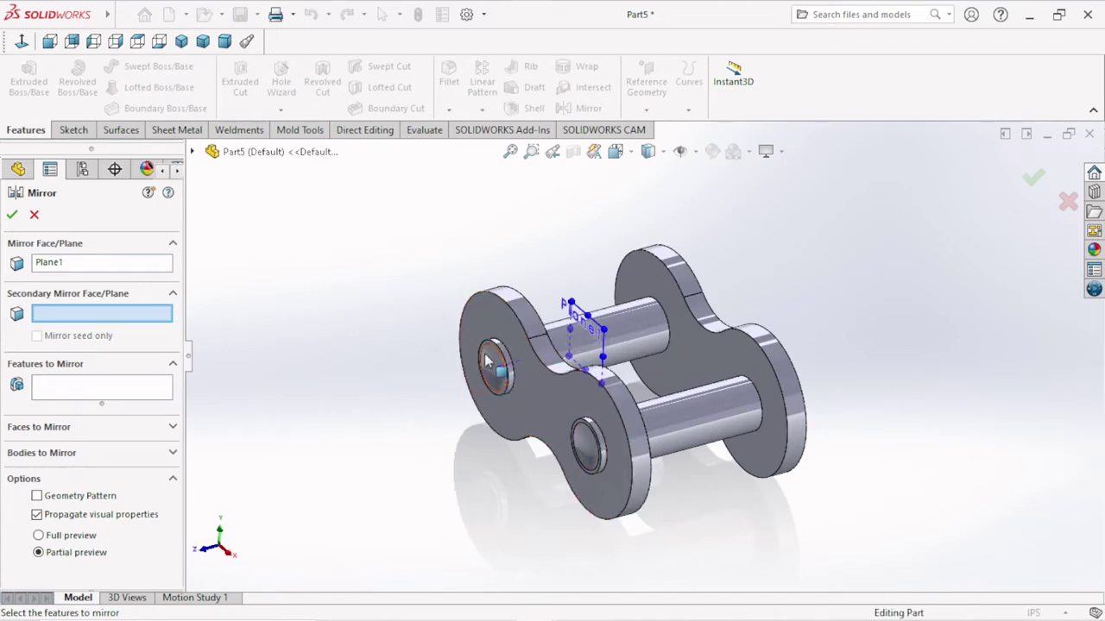
left_click(62, 385)
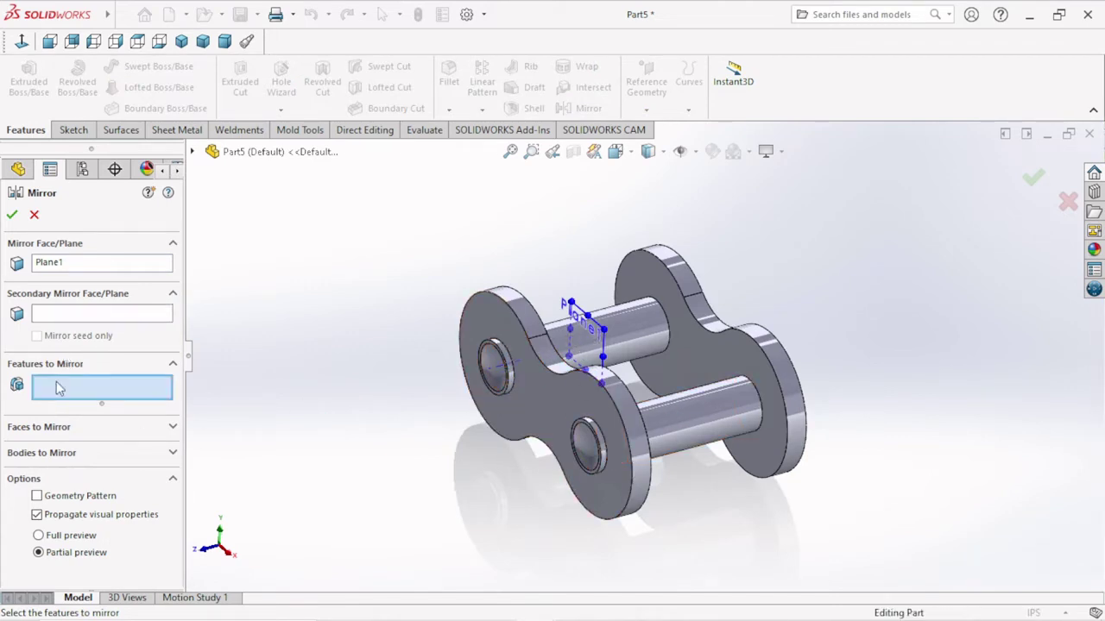
left_click(492, 365)
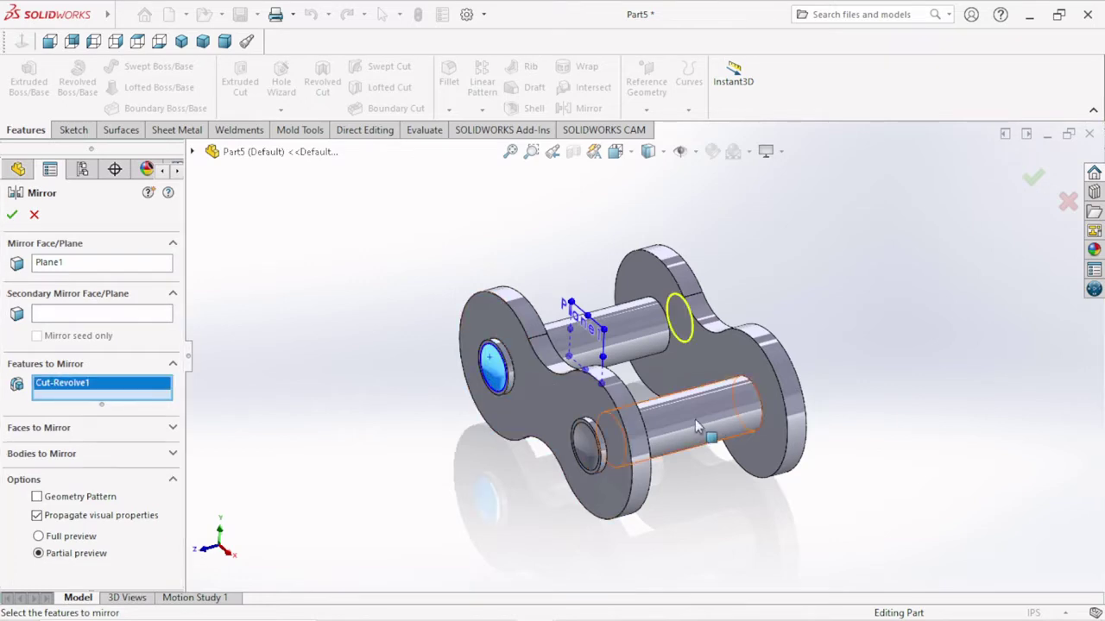
left_click(12, 215)
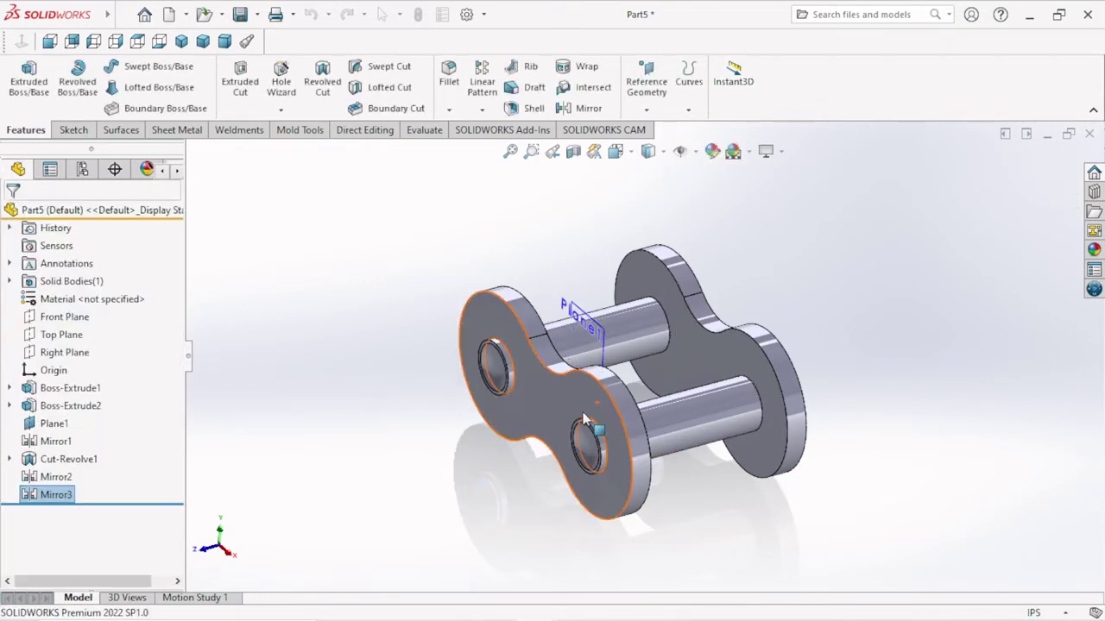
Hide Plane1 and mirror Mirror3 across the Right Plane, creating Mirror4.
left_click(53, 423)
left_click(87, 399)
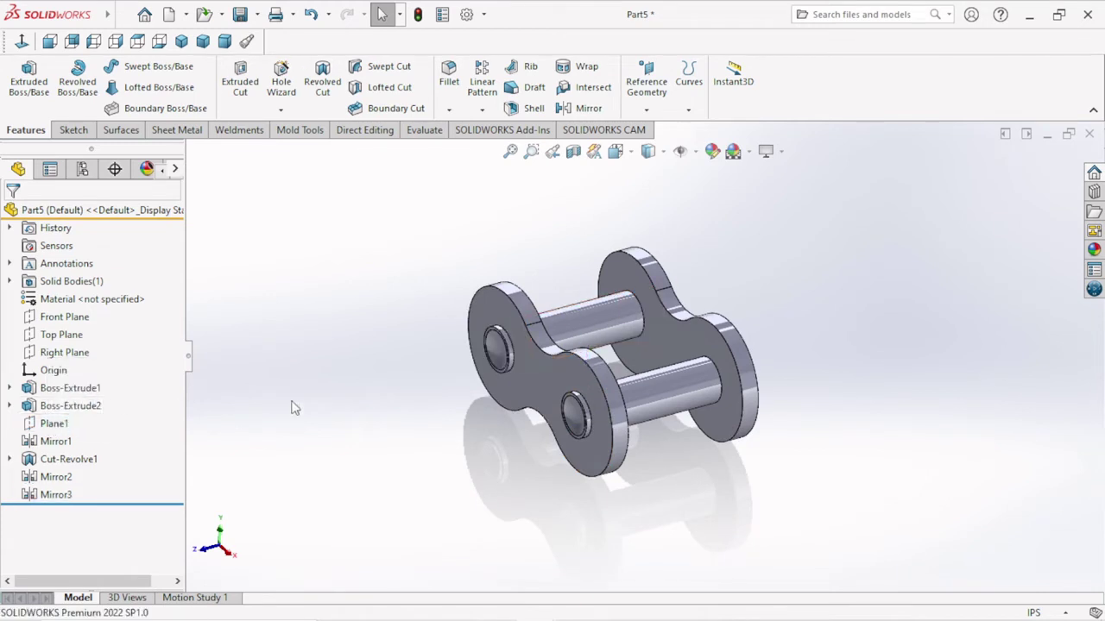
left_click(86, 352)
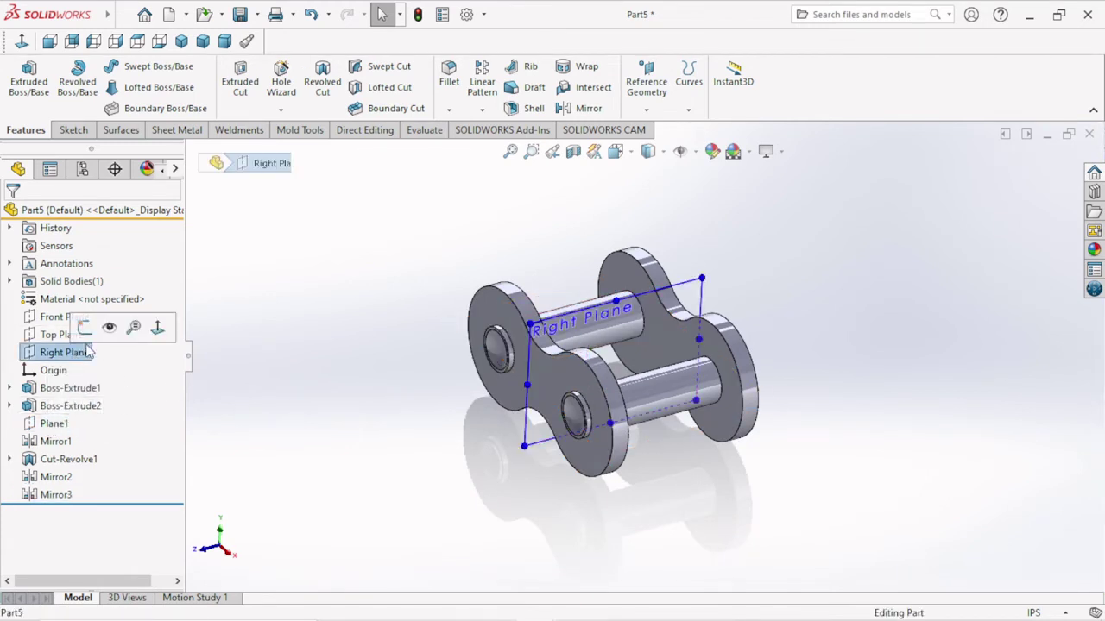
left_click(482, 110)
left_click(530, 168)
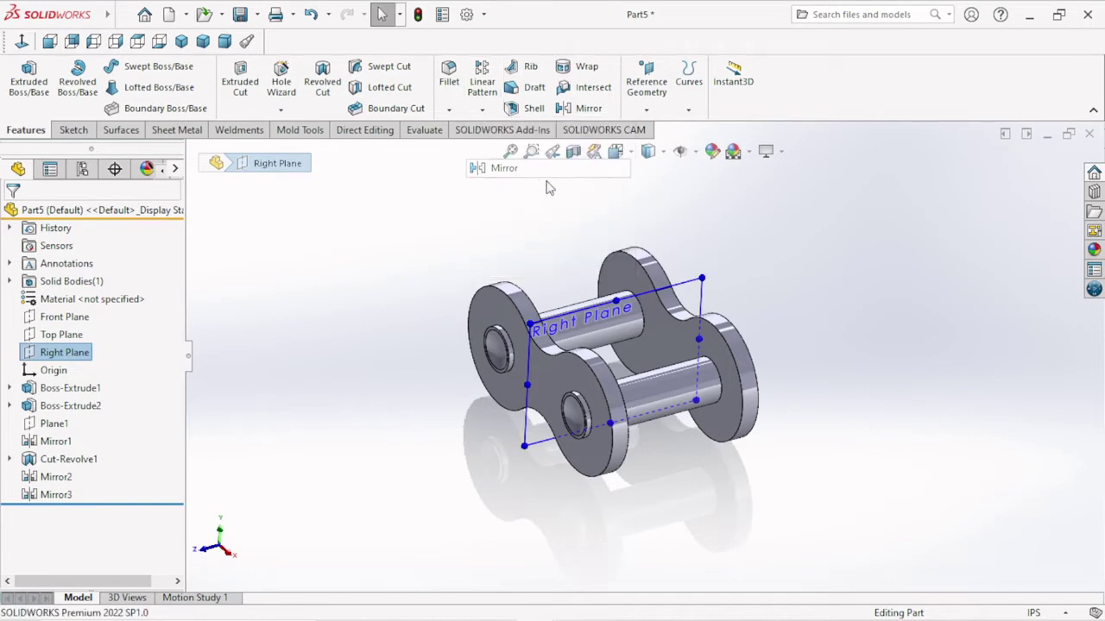
middle_click_drag(872, 360, 755, 404)
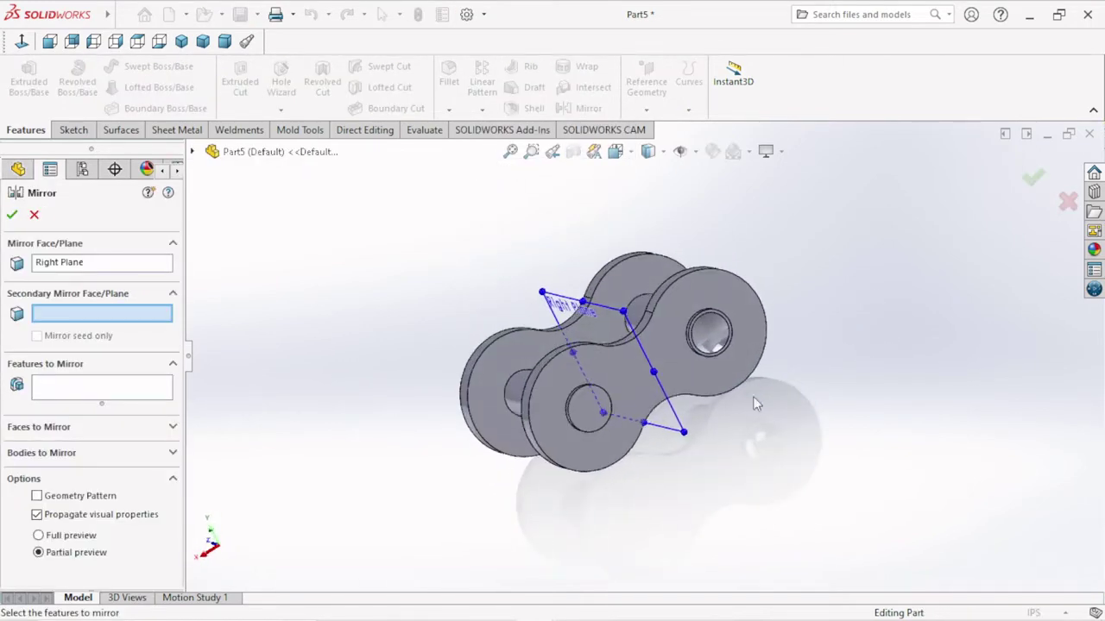
left_click(76, 384)
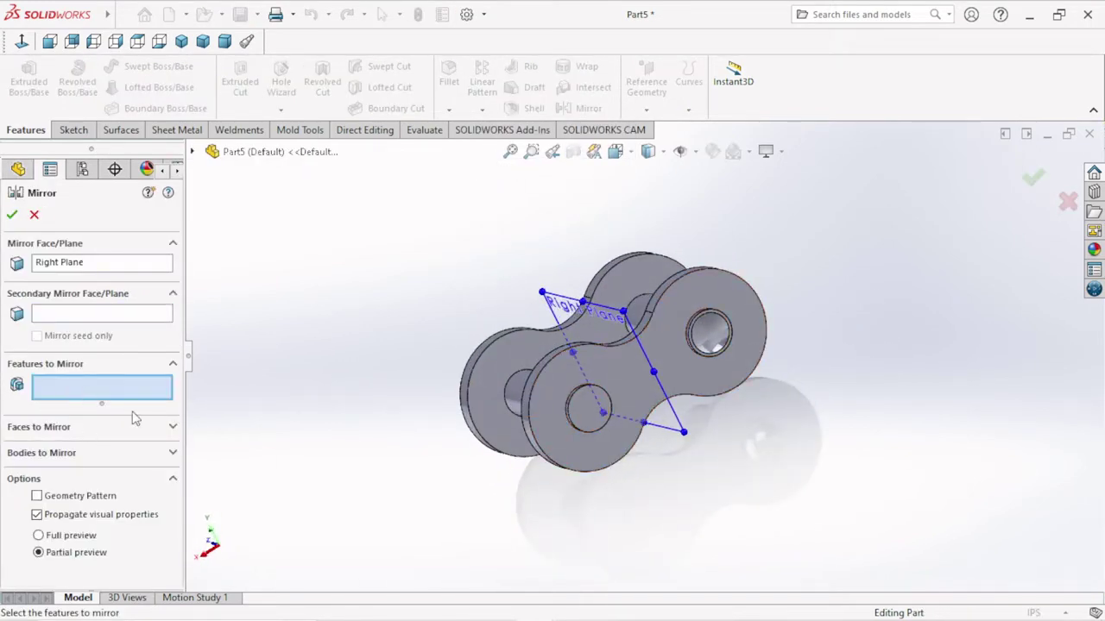
left_click(720, 341)
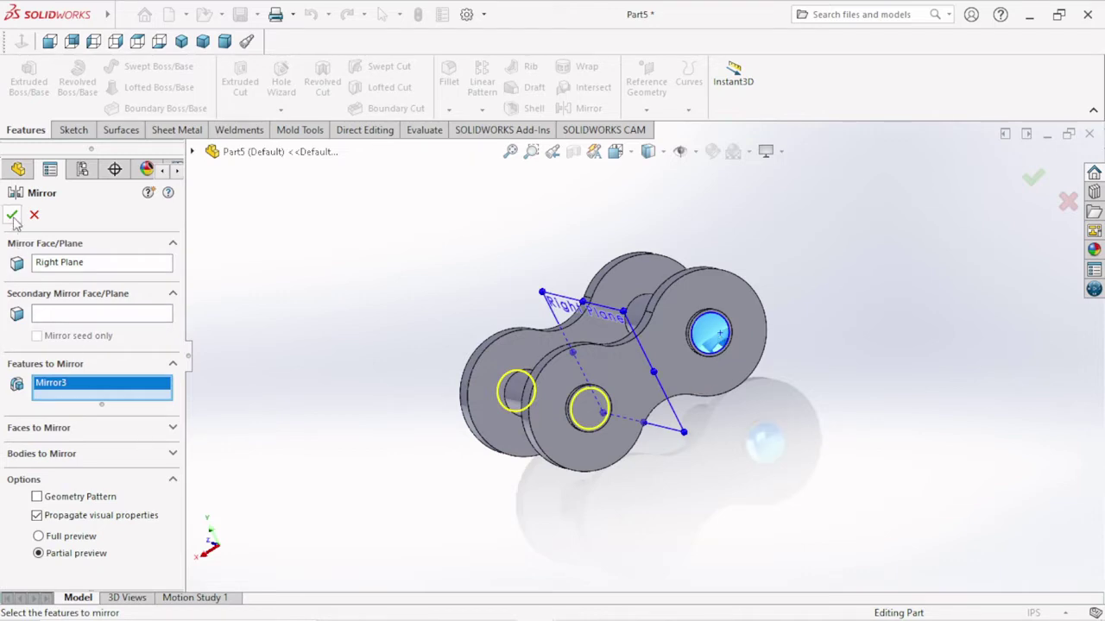
key("Return")
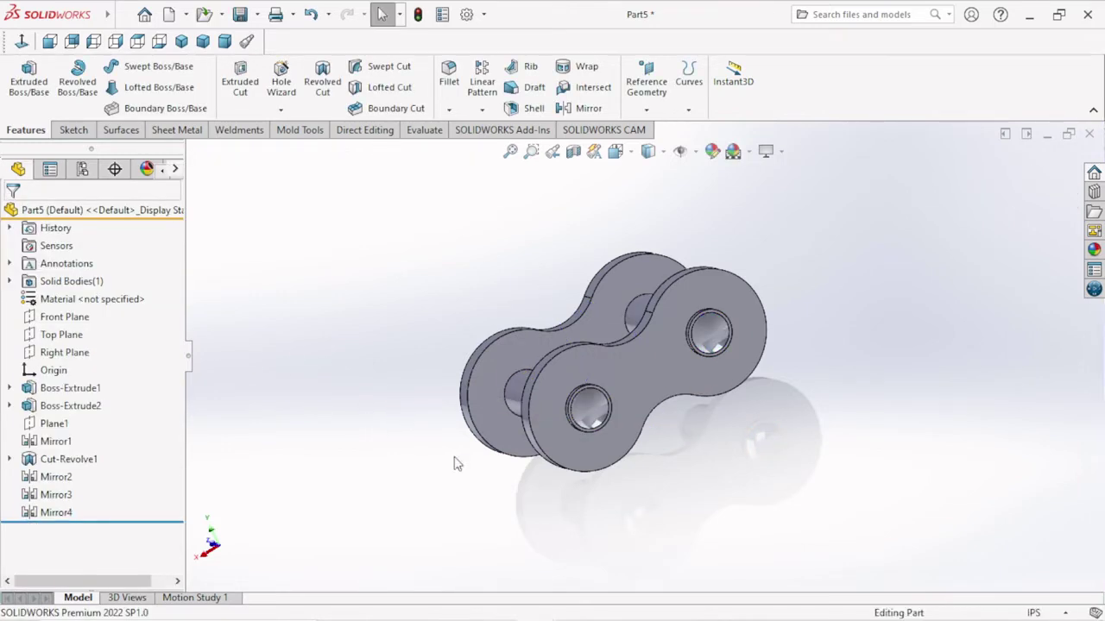
Orbit and zoom the chain link to bring the pins into view.
mouse_move(754, 471)
middle_mouse_down()
mouse_move(797, 345)
mouse_move(846, 311)
mouse_move(802, 469)
mouse_move(775, 358)
mouse_move(779, 374)
mouse_move(646, 363)
mouse_move(730, 394)
mouse_move(674, 413)
mouse_move(784, 483)
mouse_move(684, 559)
mouse_move(700, 503)
mouse_move(755, 430)
mouse_move(758, 406)
middle_mouse_up()
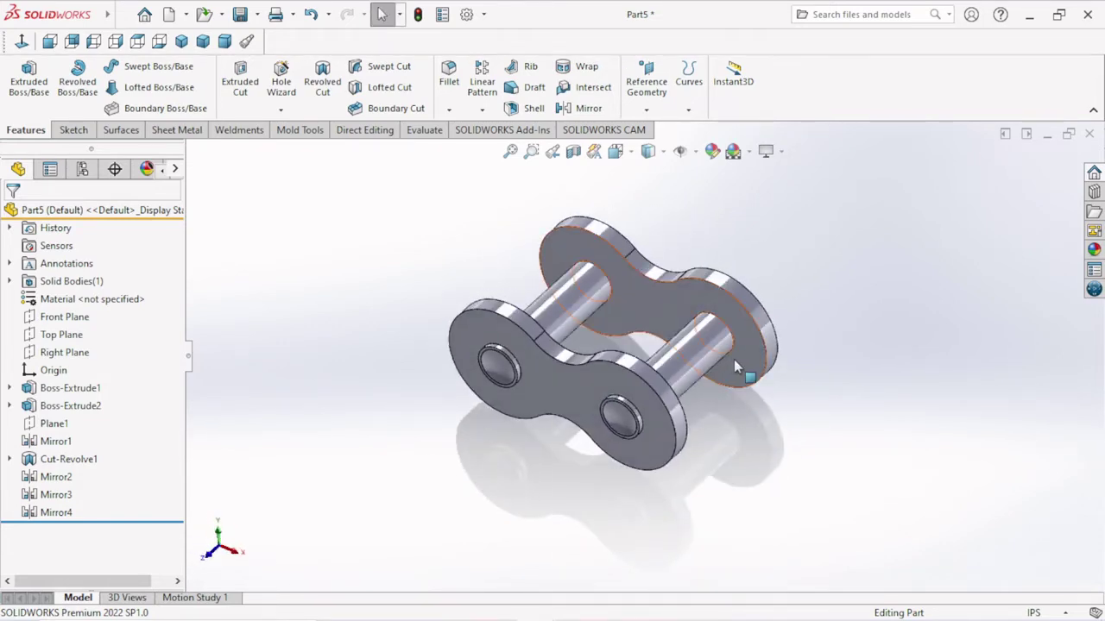
scroll(768, 362, "down", 3)
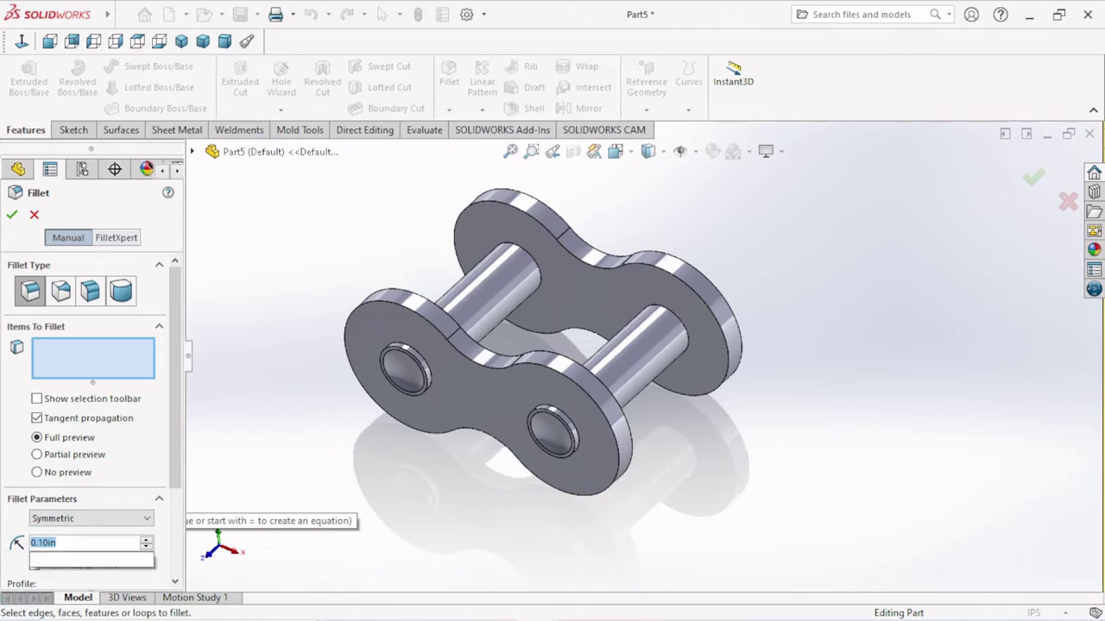
Set the fillet radius to 0.01in and pick the first two pin-hole edges.
type("0.01")
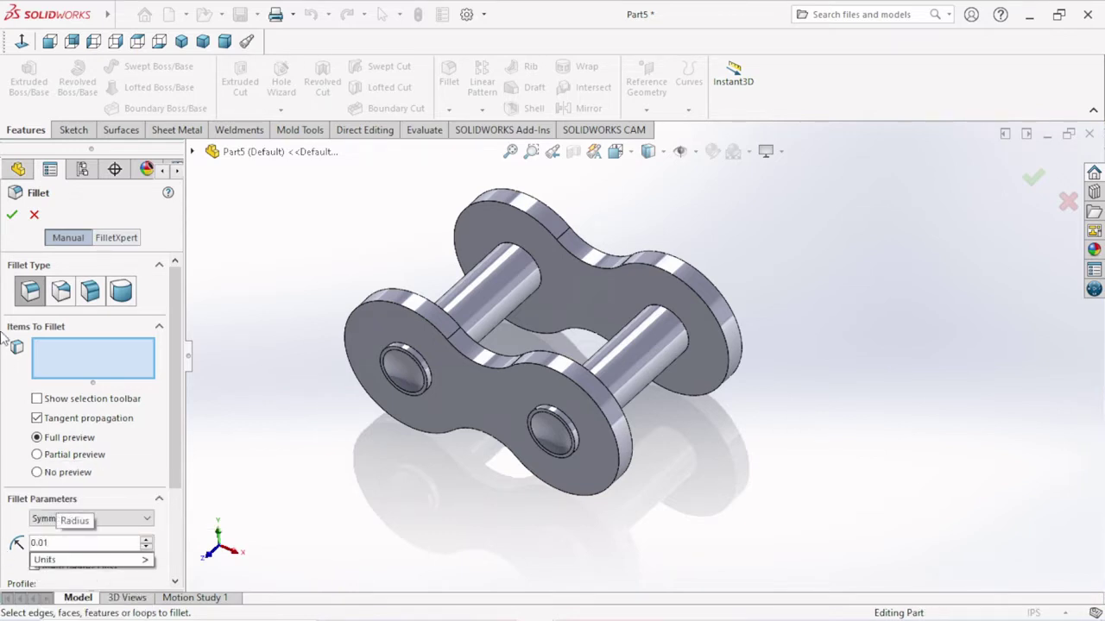
scroll(512, 384, "down", 2)
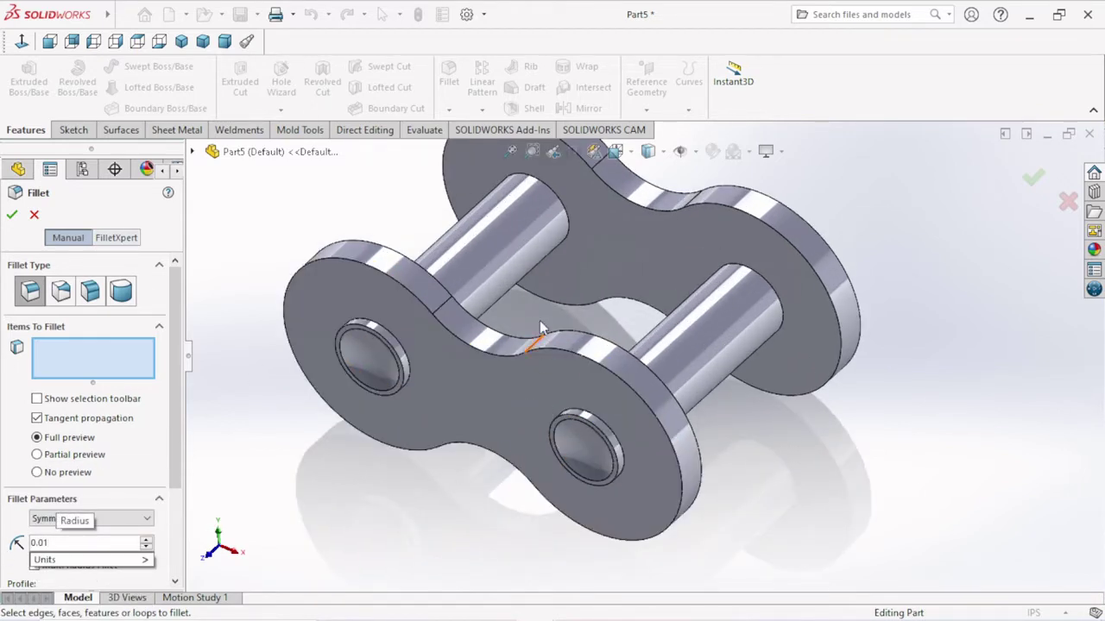
scroll(539, 320, "down", 4)
left_click(296, 367)
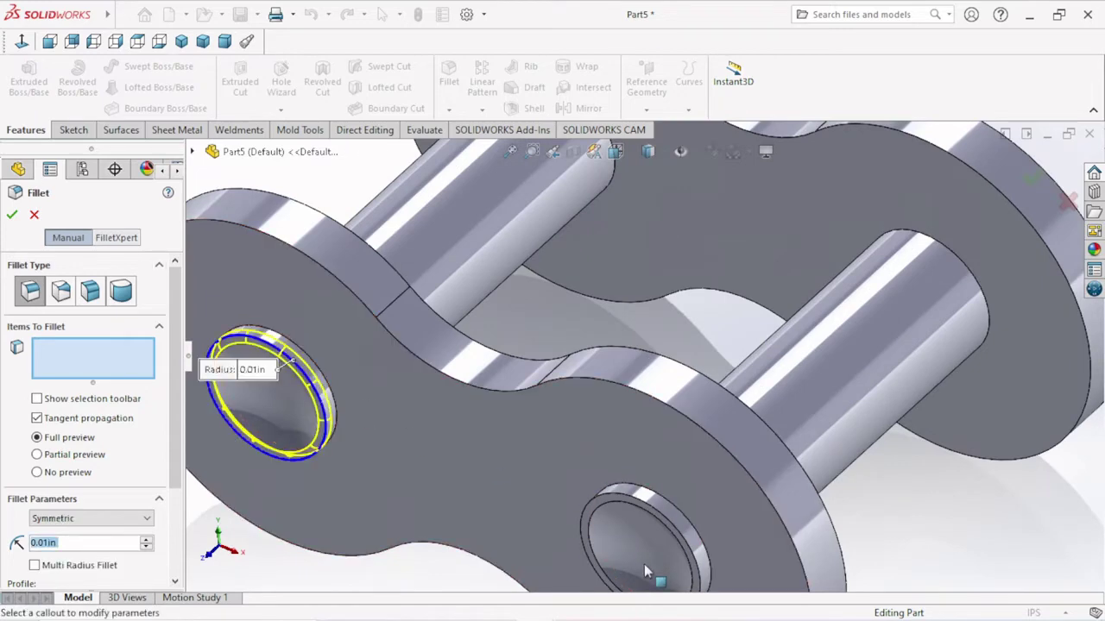
left_click(668, 523)
middle_click_drag(735, 531, 715, 514)
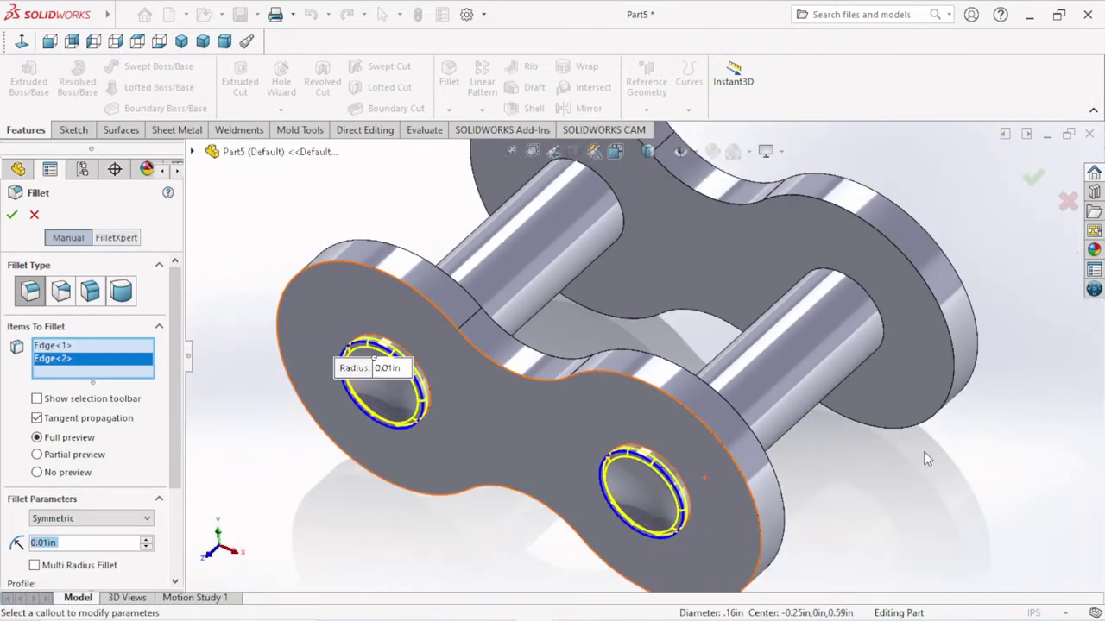
middle_click_drag(923, 455, 856, 539)
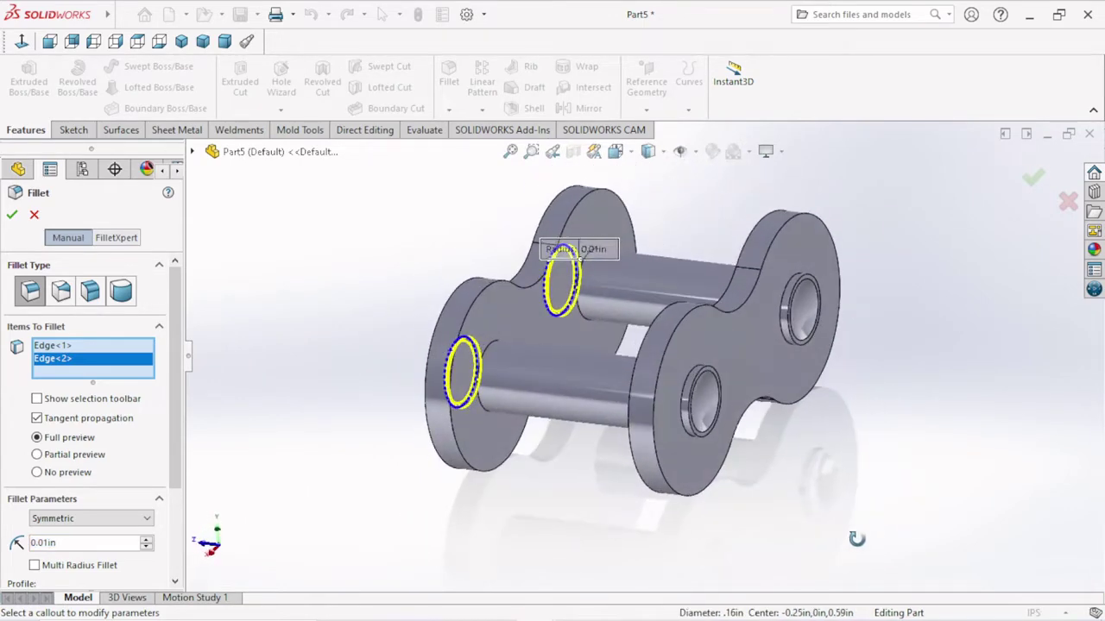
scroll(738, 396, "down", 5)
scroll(580, 277, "down", 4)
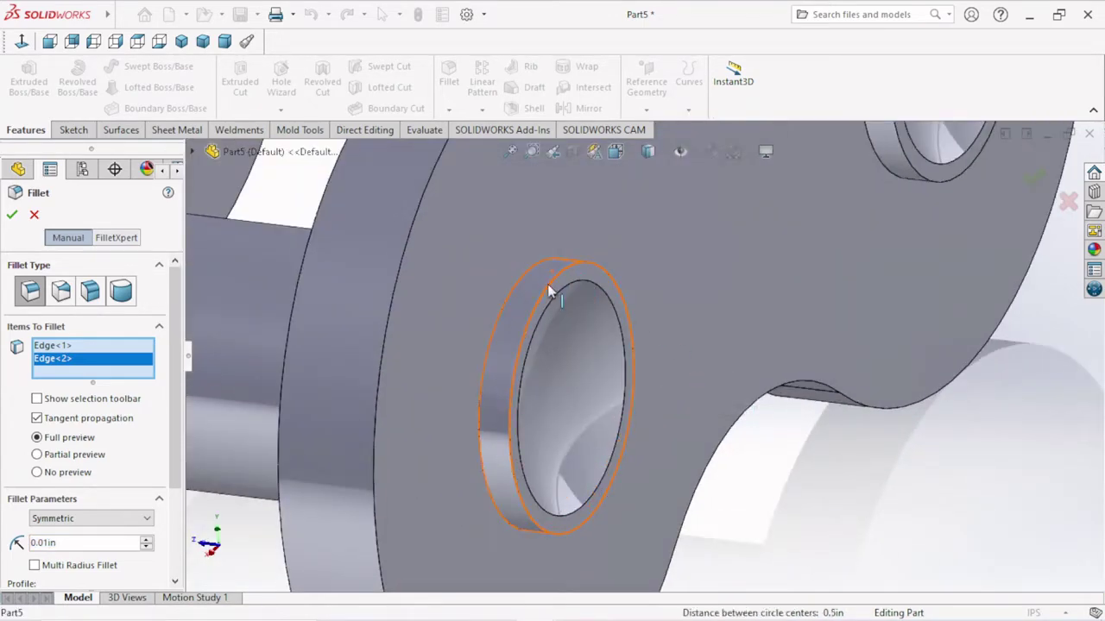
Add the two back-plate hole edges and confirm the 0.01in fillet as Fillet1.
left_click(547, 284)
scroll(803, 240, "up", 5)
scroll(768, 183, "down", 4)
scroll(728, 276, "down", 2)
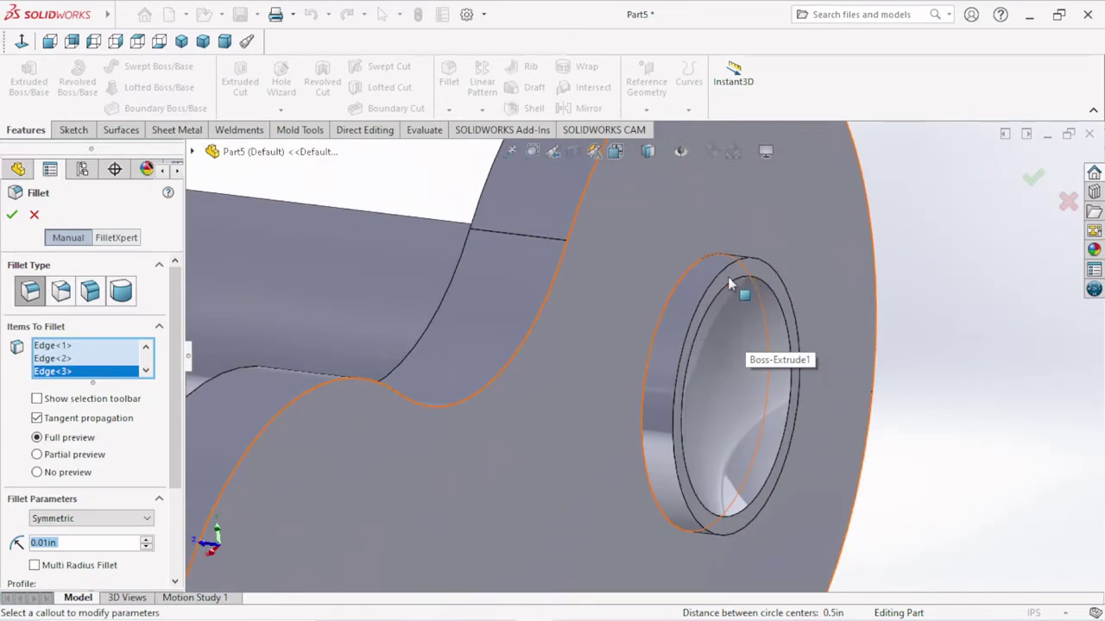
left_click(718, 276)
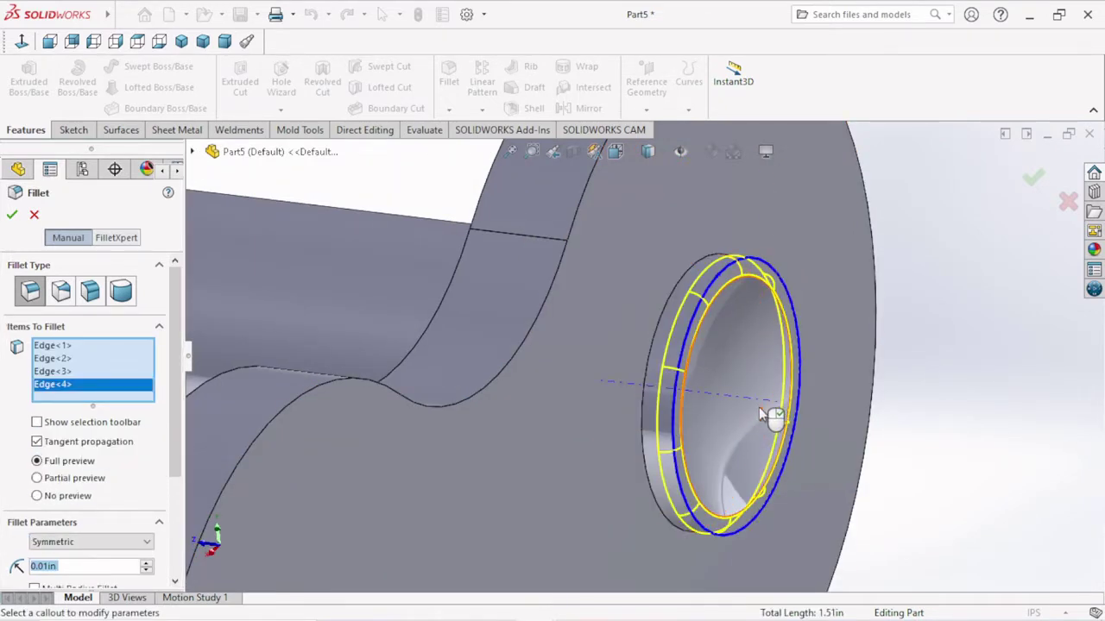
scroll(760, 410, "up", 1)
scroll(745, 414, "up", 2)
scroll(730, 392, "up", 2)
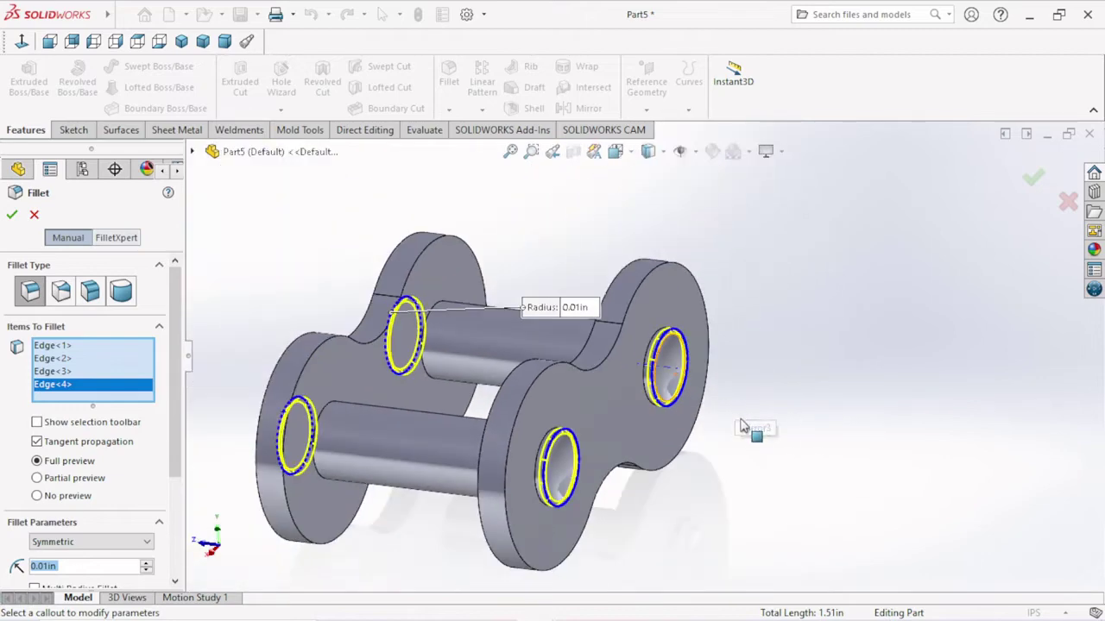
mouse_move(752, 426)
middle_mouse_down()
mouse_move(648, 447)
mouse_move(740, 419)
mouse_move(690, 483)
middle_mouse_up()
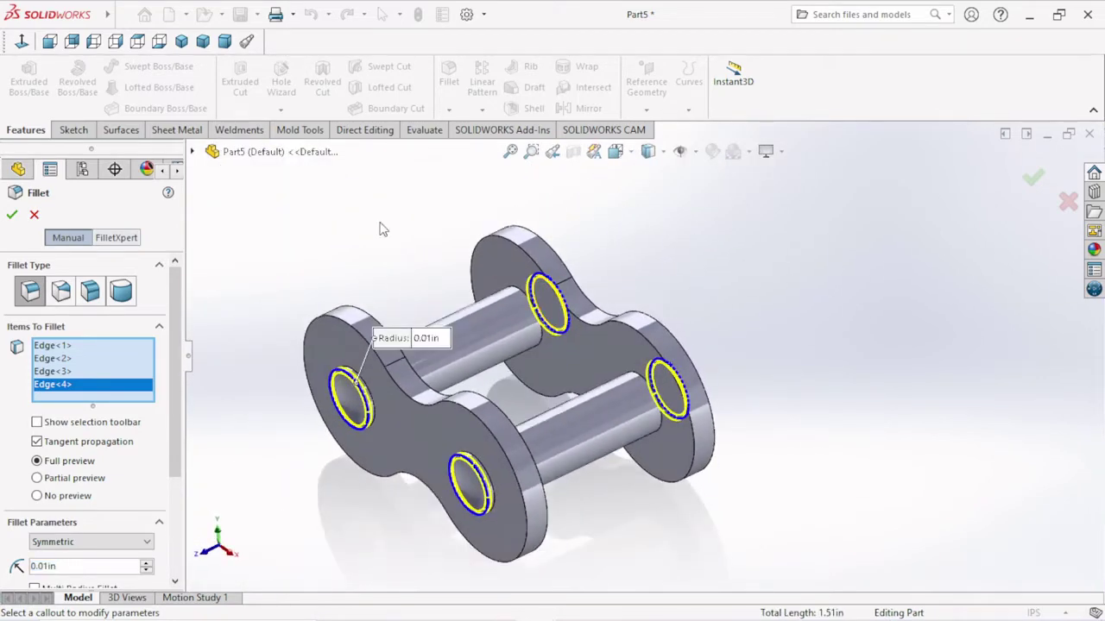
left_click(11, 215)
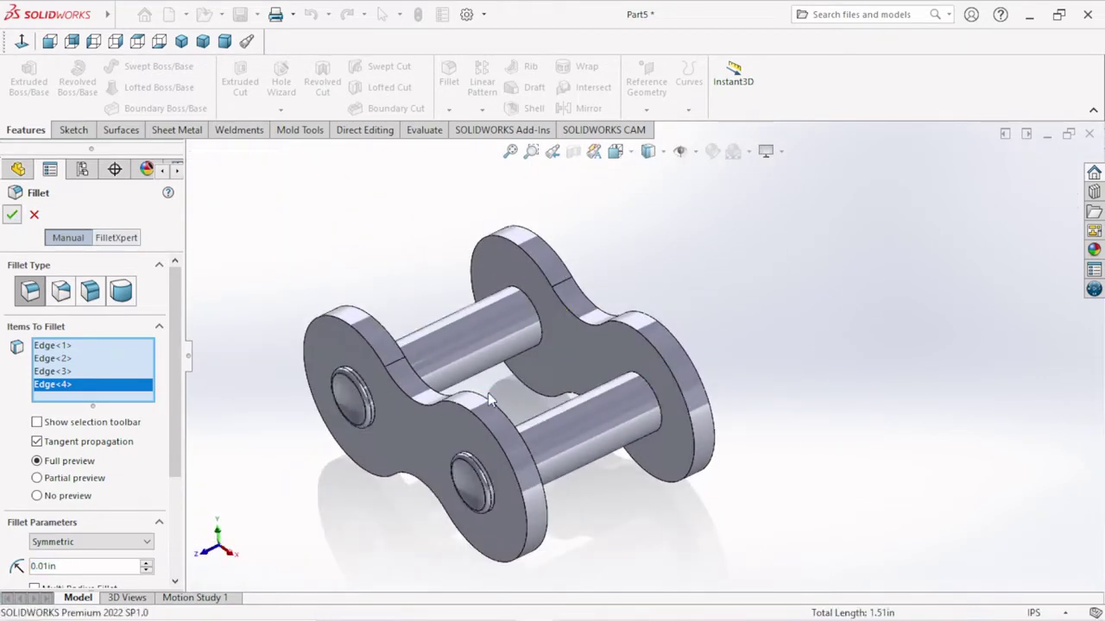
scroll(505, 420, "down", 3)
scroll(505, 420, "up", 3)
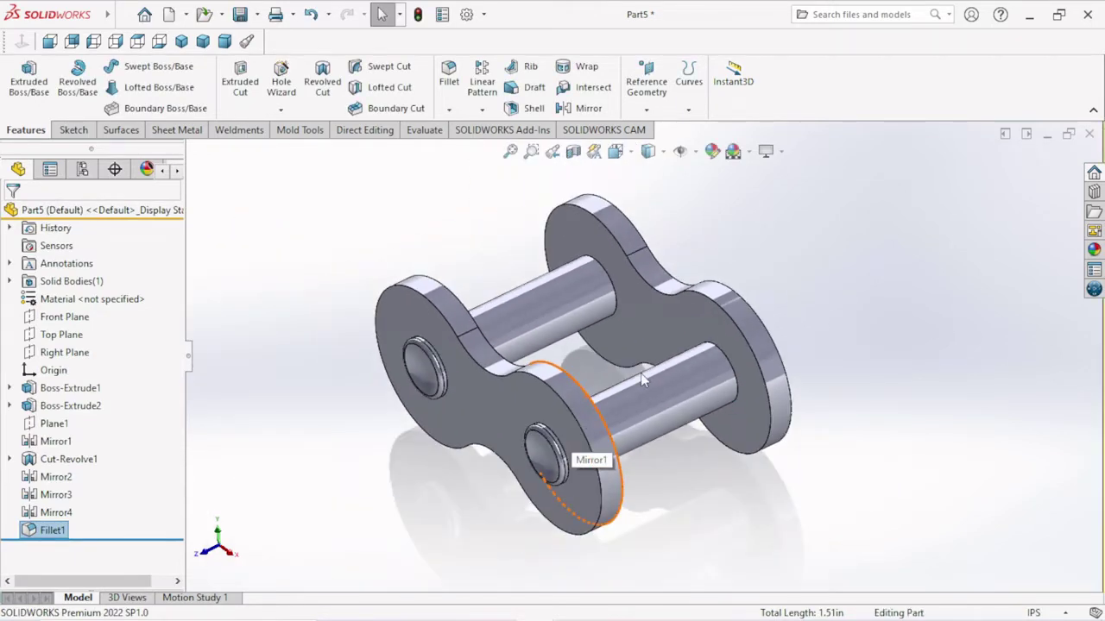
Reset to a standard view and fillet the front and back plate faces, creating Fillet2.
mouse_move(640, 372)
middle_mouse_down()
mouse_move(681, 350)
mouse_move(722, 443)
mouse_move(734, 316)
middle_mouse_up()
scroll(758, 369, "down", 3)
scroll(757, 370, "up", 1)
scroll(647, 342, "up", 2)
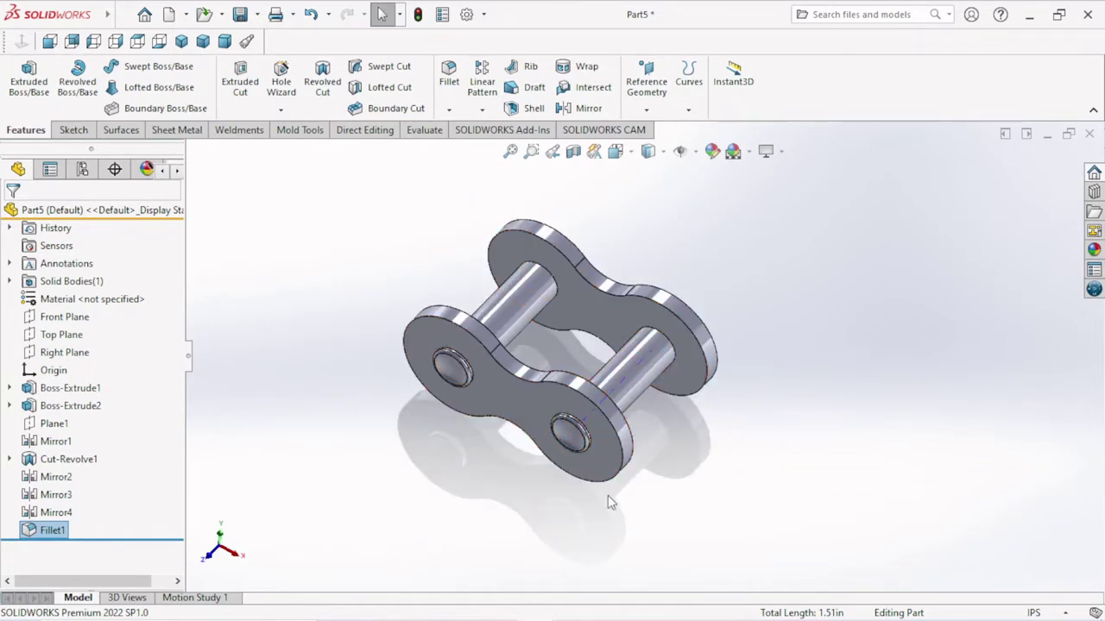
scroll(772, 497, "down", 2)
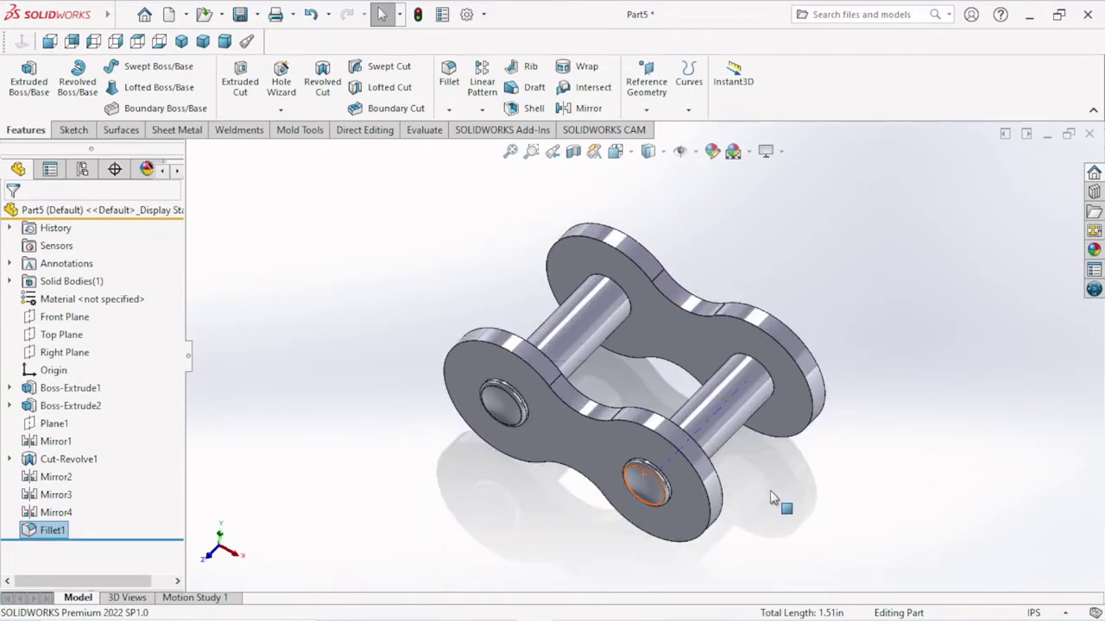
key("ctrl+7")
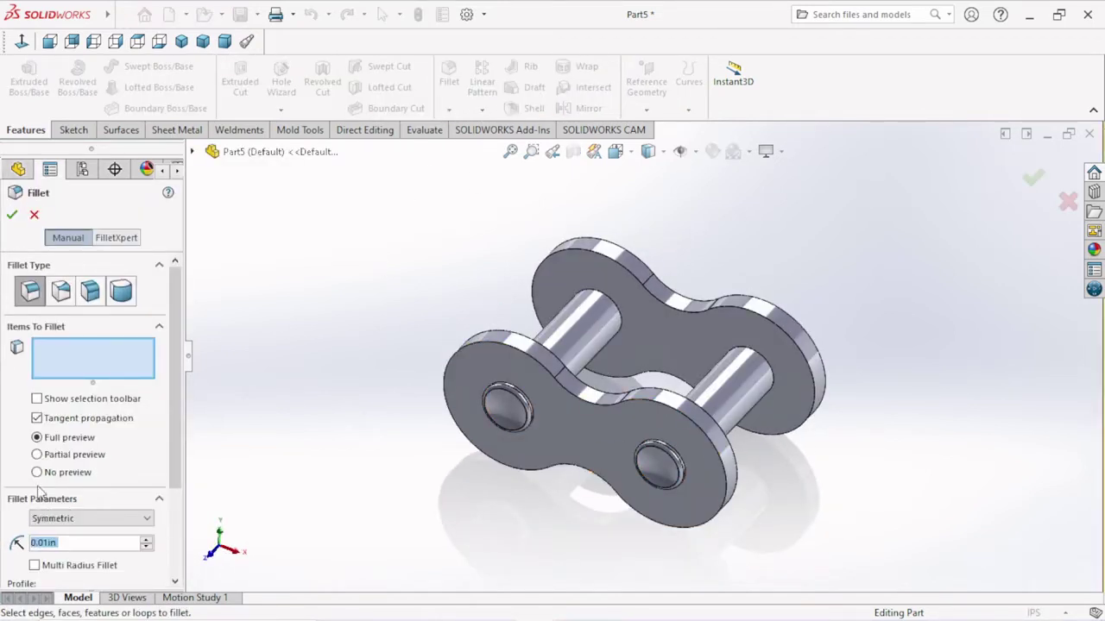
left_click(533, 350)
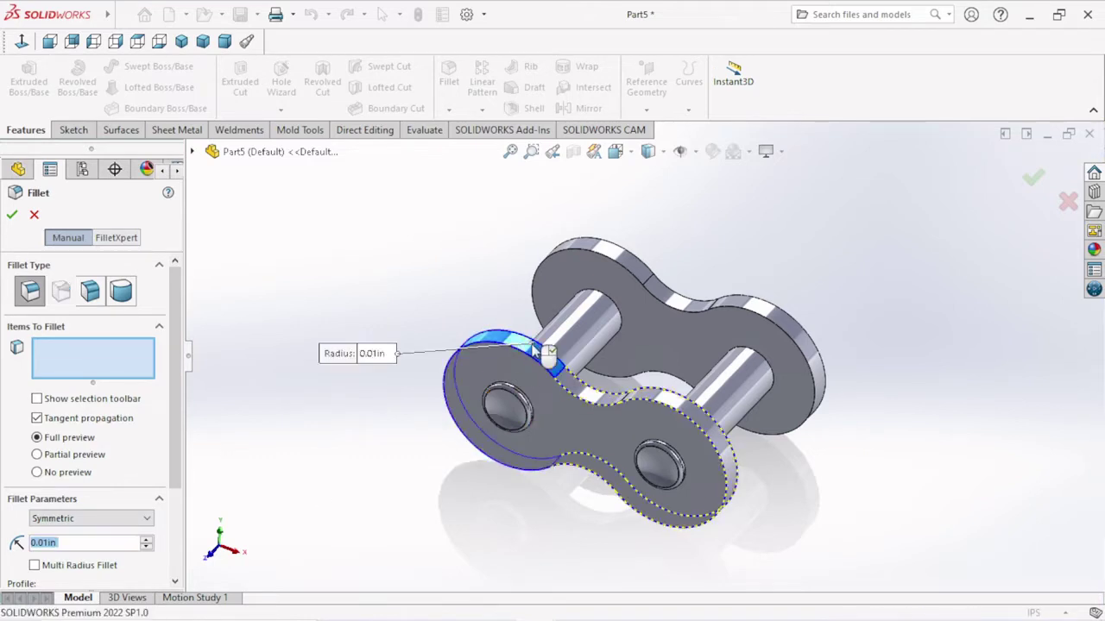
left_click(619, 260)
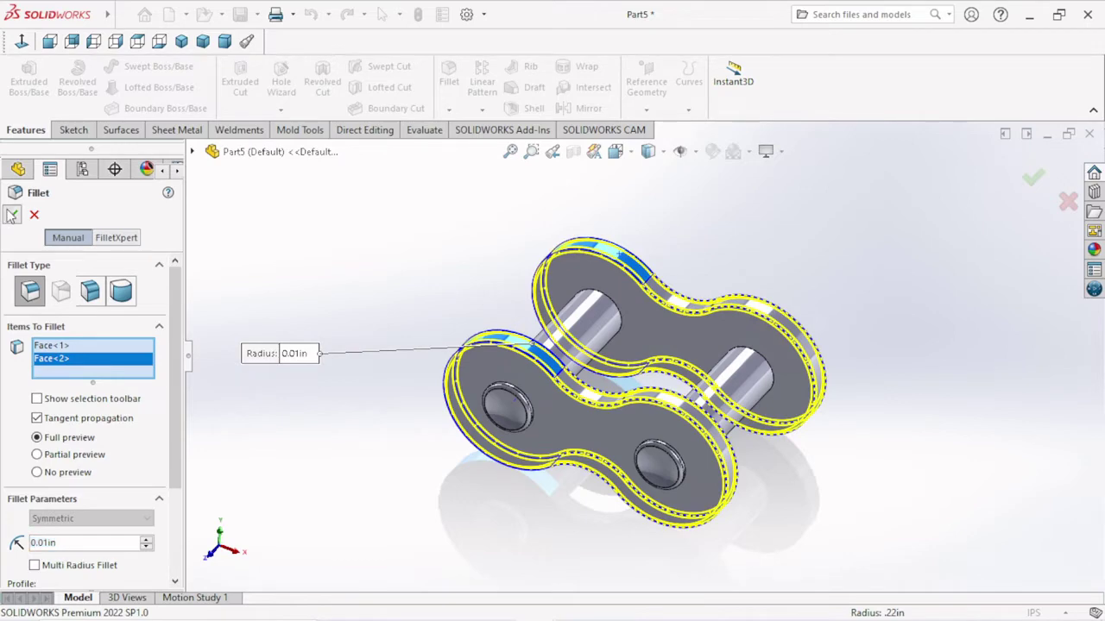
left_click(12, 215)
mouse_move(563, 393)
middle_mouse_down()
mouse_move(765, 416)
mouse_move(641, 437)
mouse_move(666, 533)
mouse_move(784, 443)
mouse_move(824, 551)
mouse_move(757, 394)
mouse_move(708, 434)
mouse_move(677, 513)
mouse_move(603, 427)
mouse_move(647, 403)
mouse_move(621, 432)
mouse_move(592, 370)
mouse_move(524, 371)
mouse_move(475, 402)
mouse_move(621, 449)
middle_mouse_up()
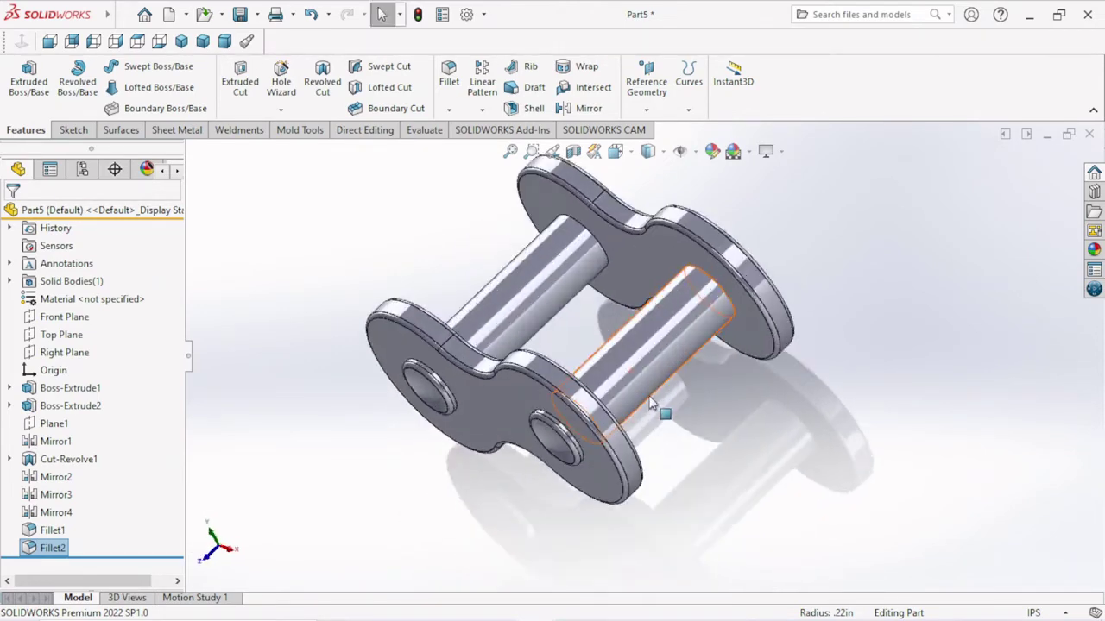
scroll(655, 408, "up", 2)
Assign AISI 304 steel as the part material via Edit Material, applying and closing.
left_click(794, 462)
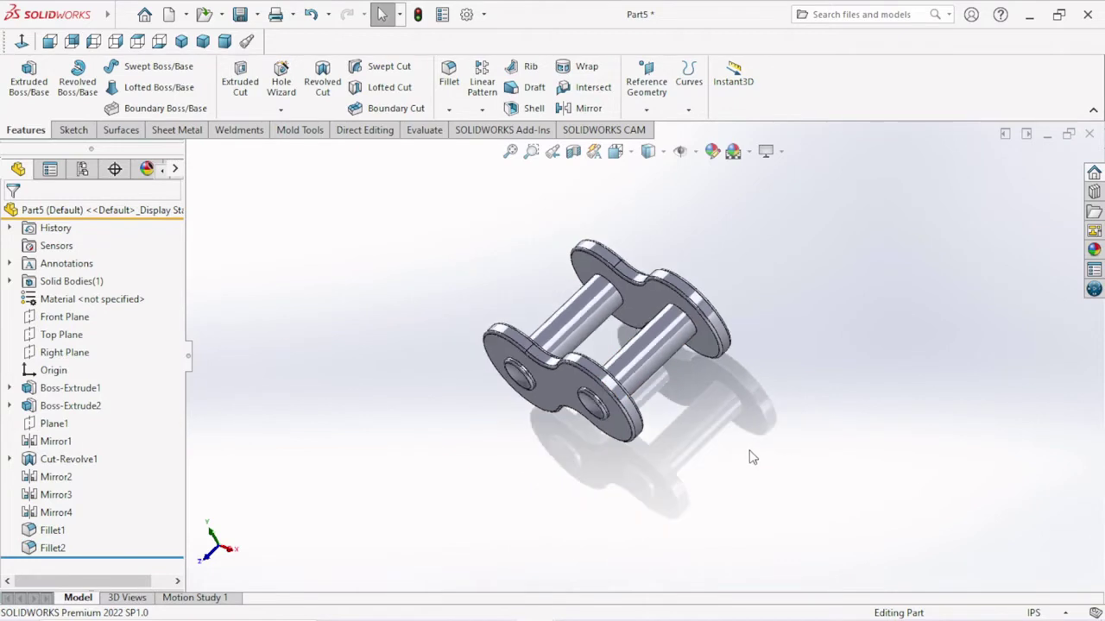
middle_click_drag(750, 460, 747, 394)
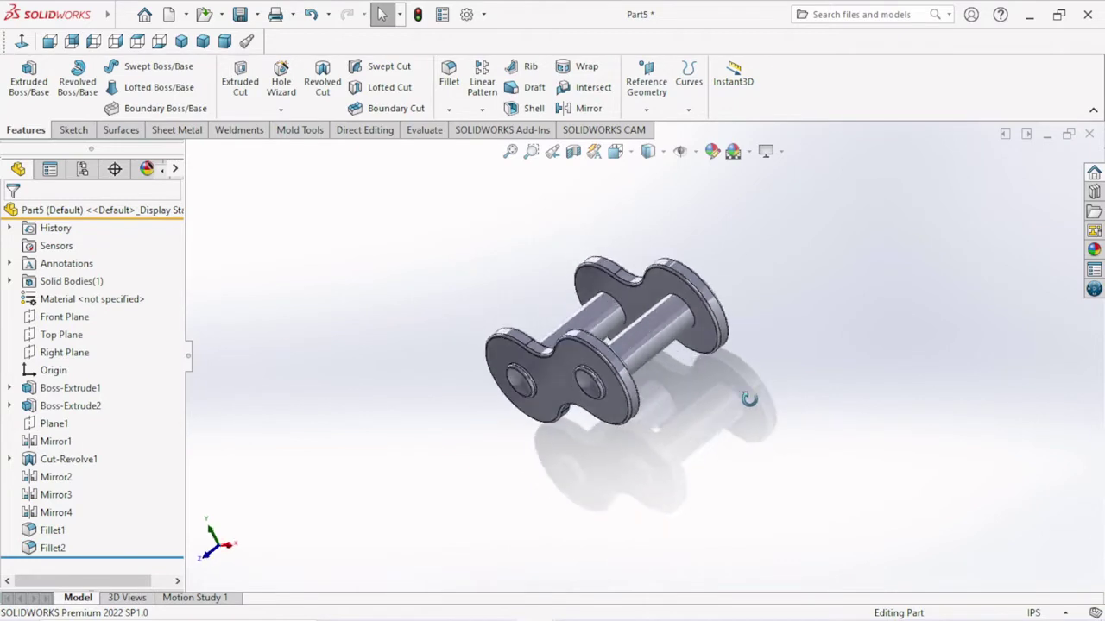
right_click(69, 299)
left_click(160, 273)
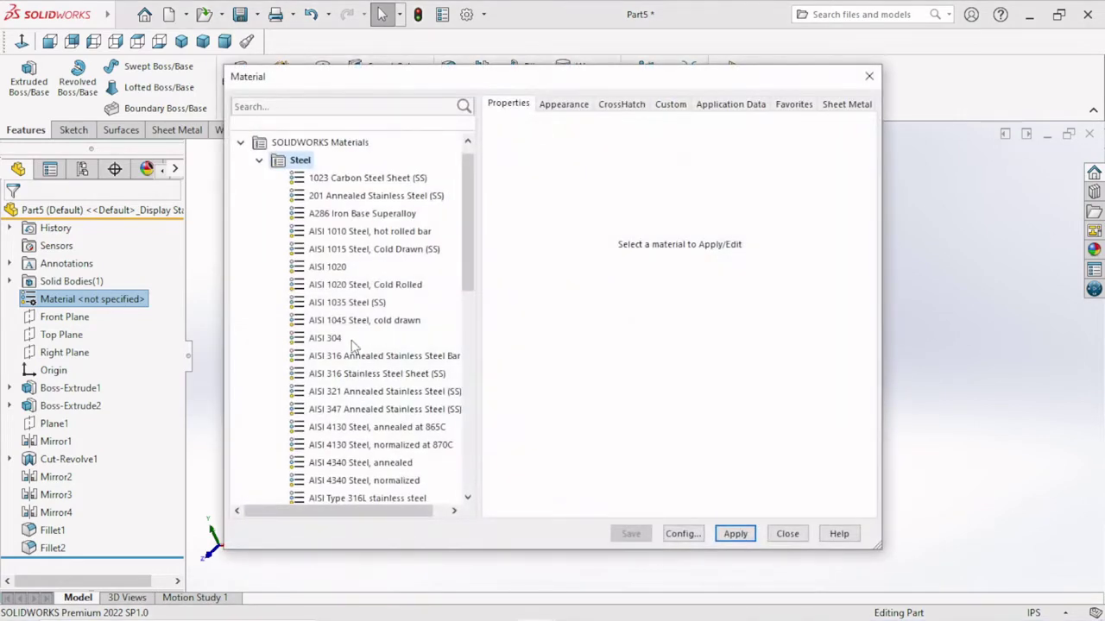
left_click(336, 339)
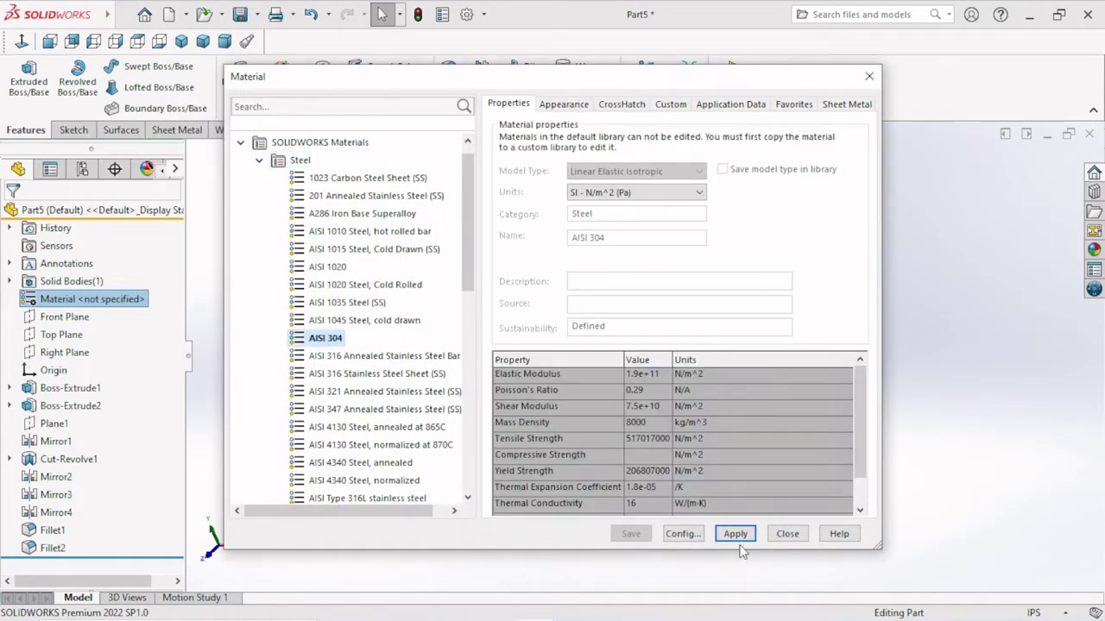
left_click(742, 538)
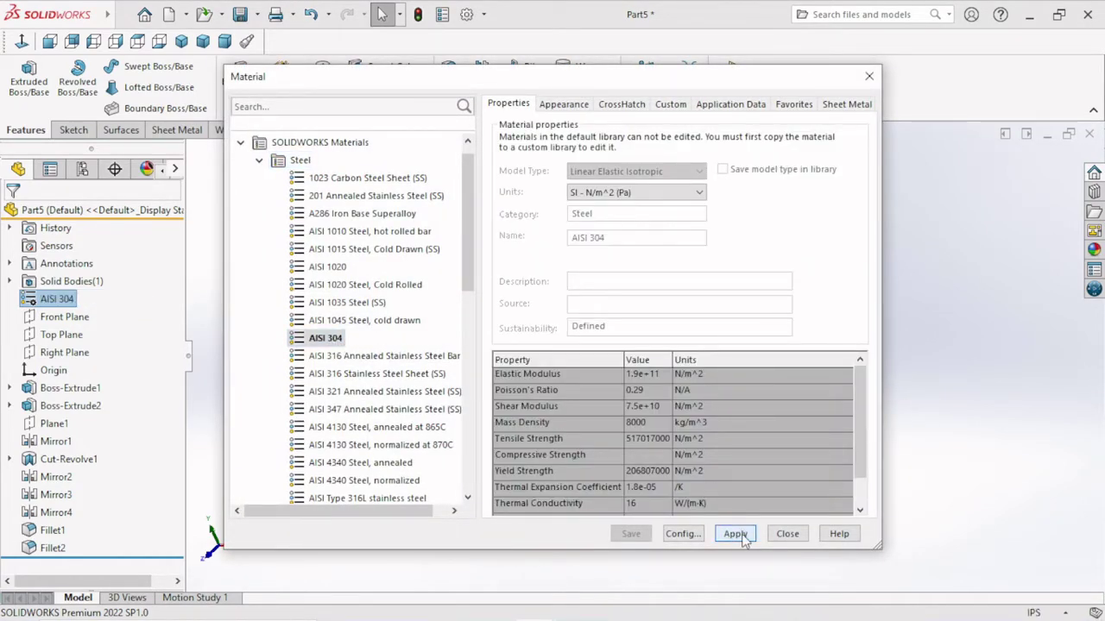
left_click(787, 534)
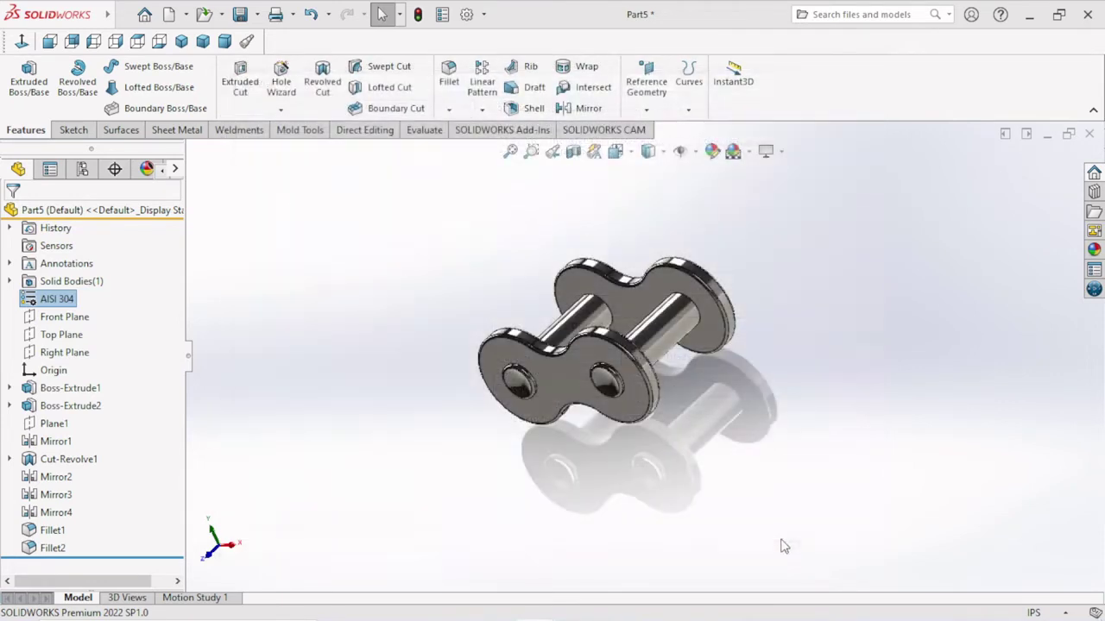
Save the part as innerlink in the 3D folder on the Desktop.
scroll(669, 449, "down", 3)
mouse_move(669, 450)
middle_mouse_down()
mouse_move(728, 449)
mouse_move(742, 373)
middle_mouse_up()
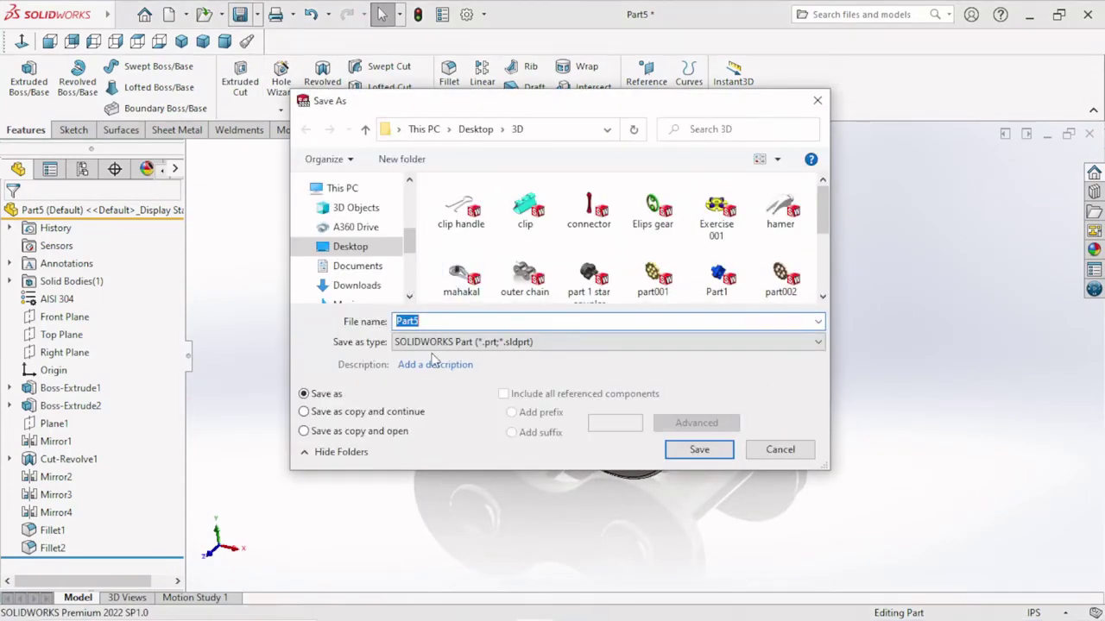
scroll(411, 242, "up", 5)
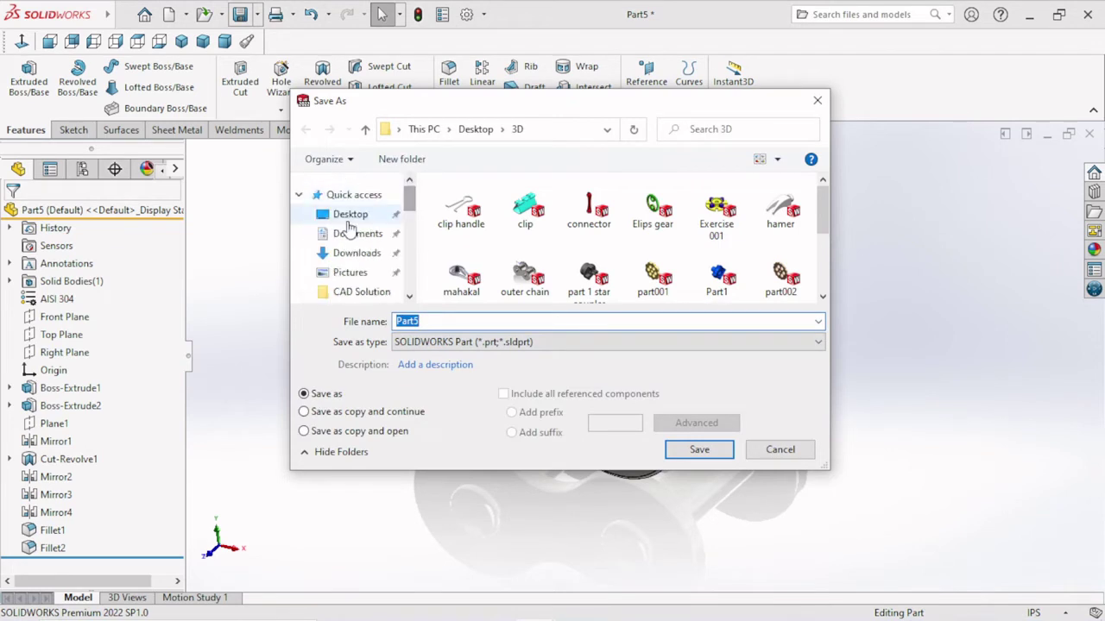
left_click(350, 215)
double_click(524, 208)
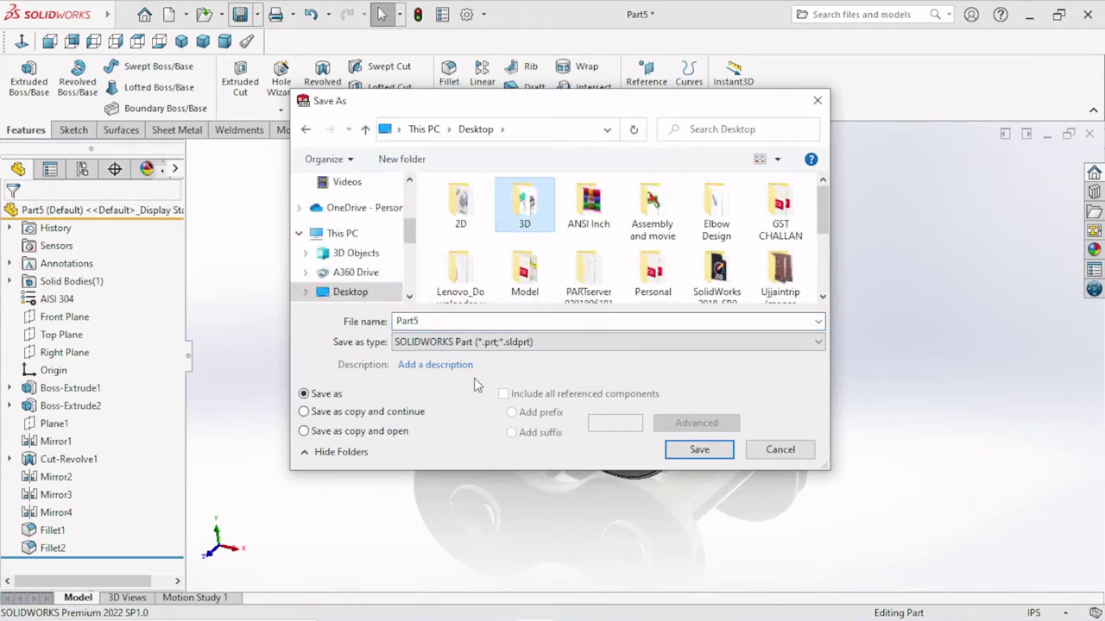
left_click(440, 320)
type("innerlink")
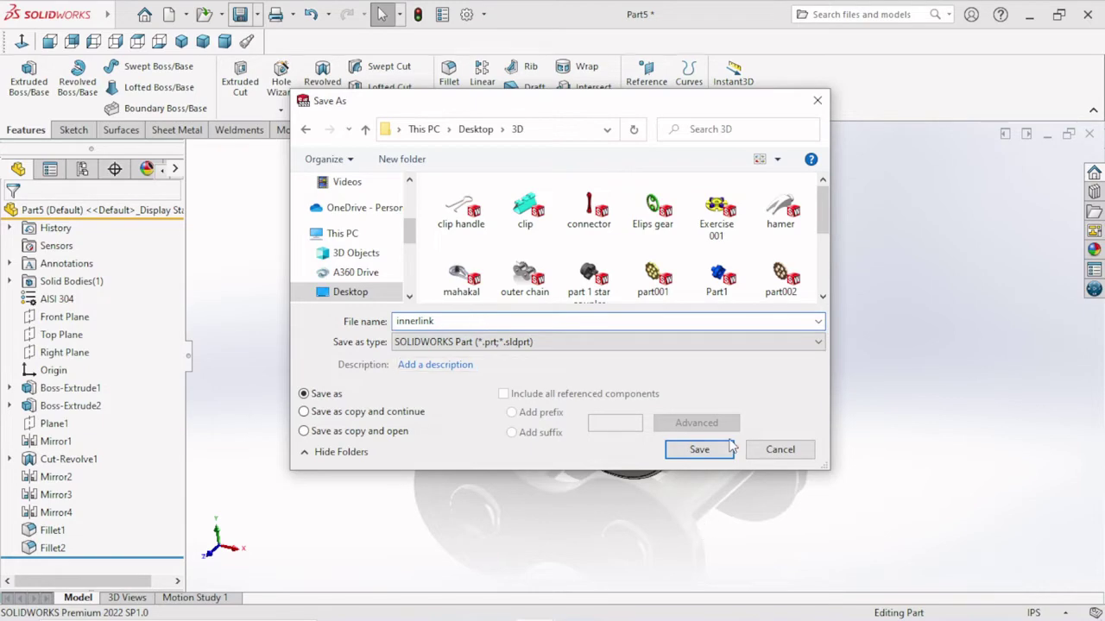
left_click(699, 449)
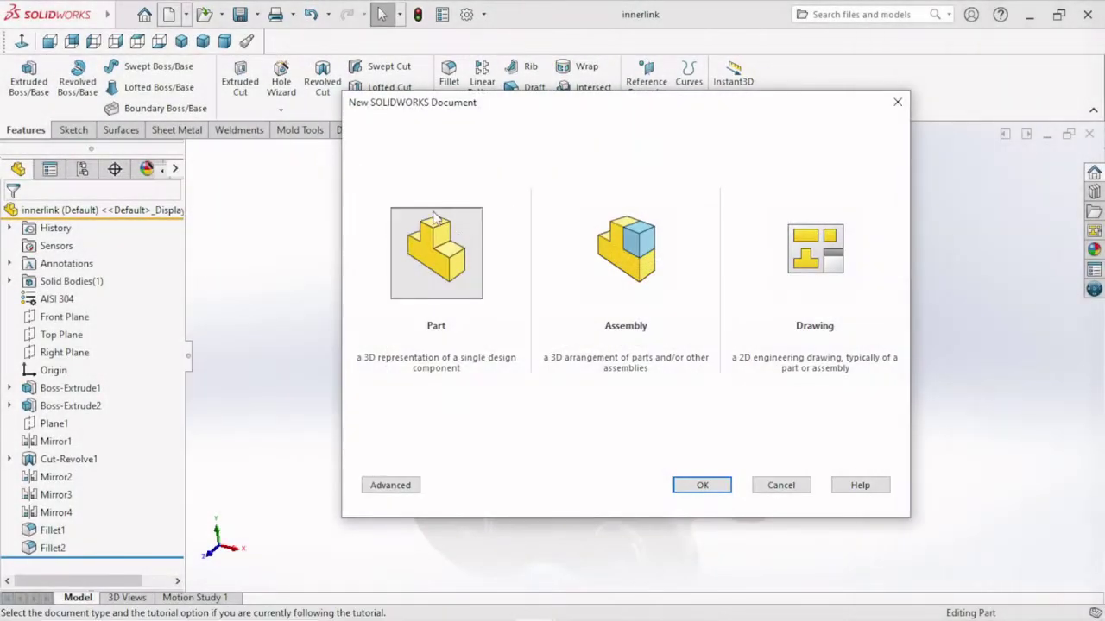
Create a new blank part, switch its units from MMGS to IPS, and select the Front Plane.
left_click(709, 492)
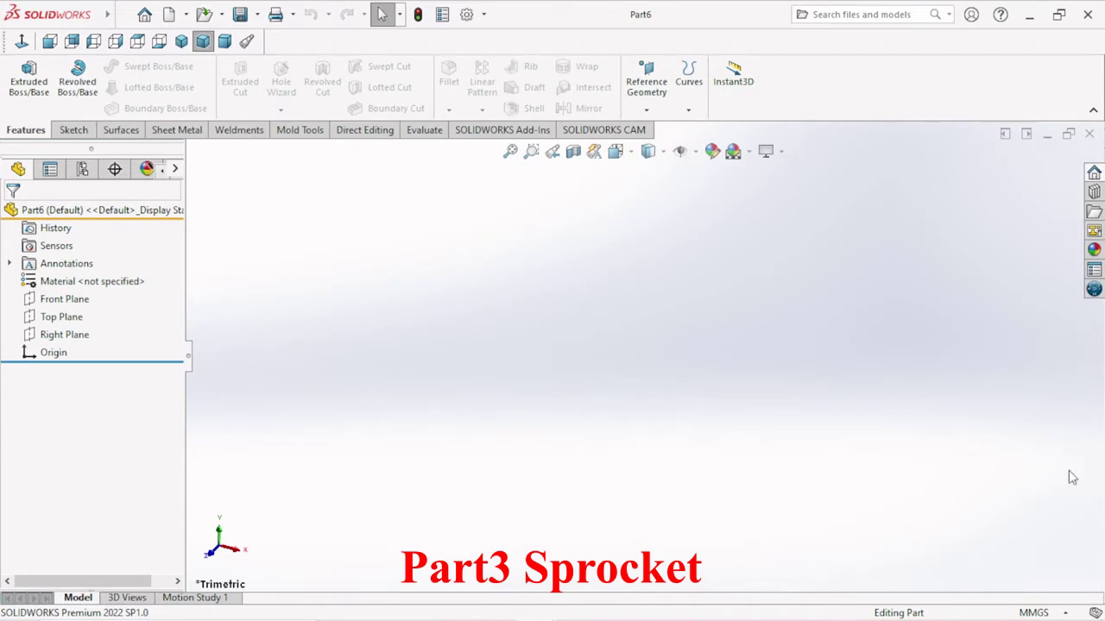
left_click(1036, 609)
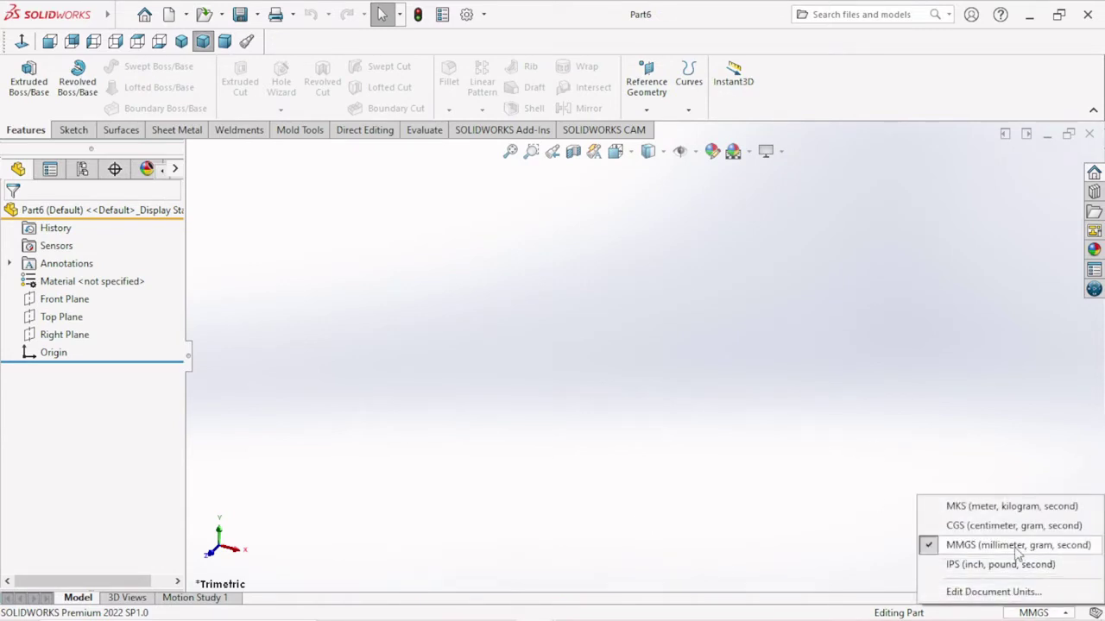
left_click(997, 568)
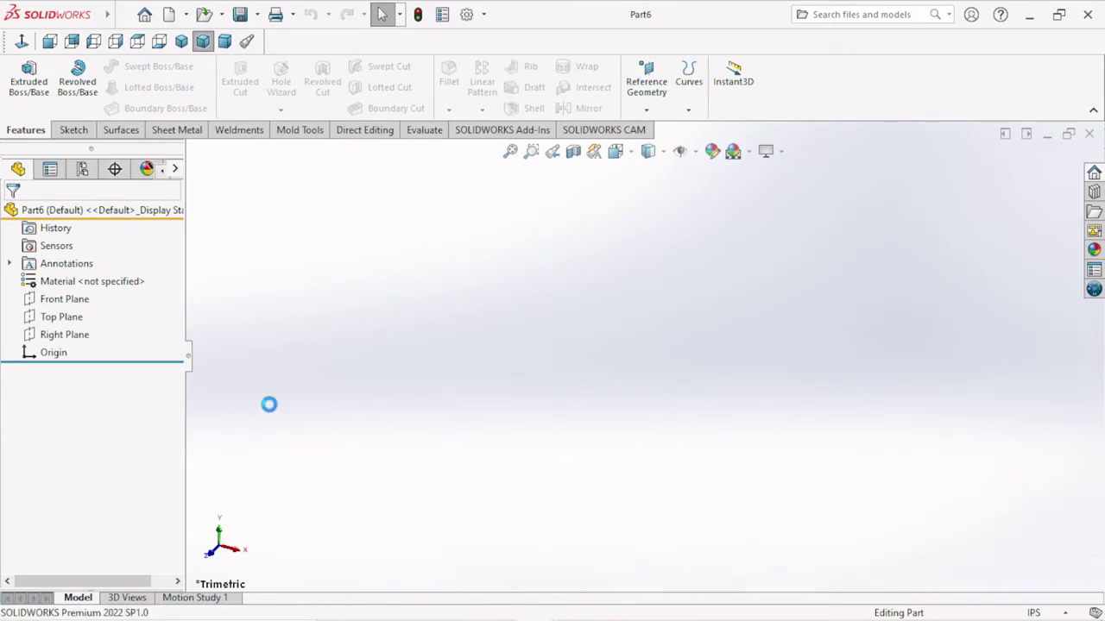
left_click(57, 305)
Start a sketch on the Front Plane and draw a large circle centred on the origin, deleting stray circles.
left_click(69, 274)
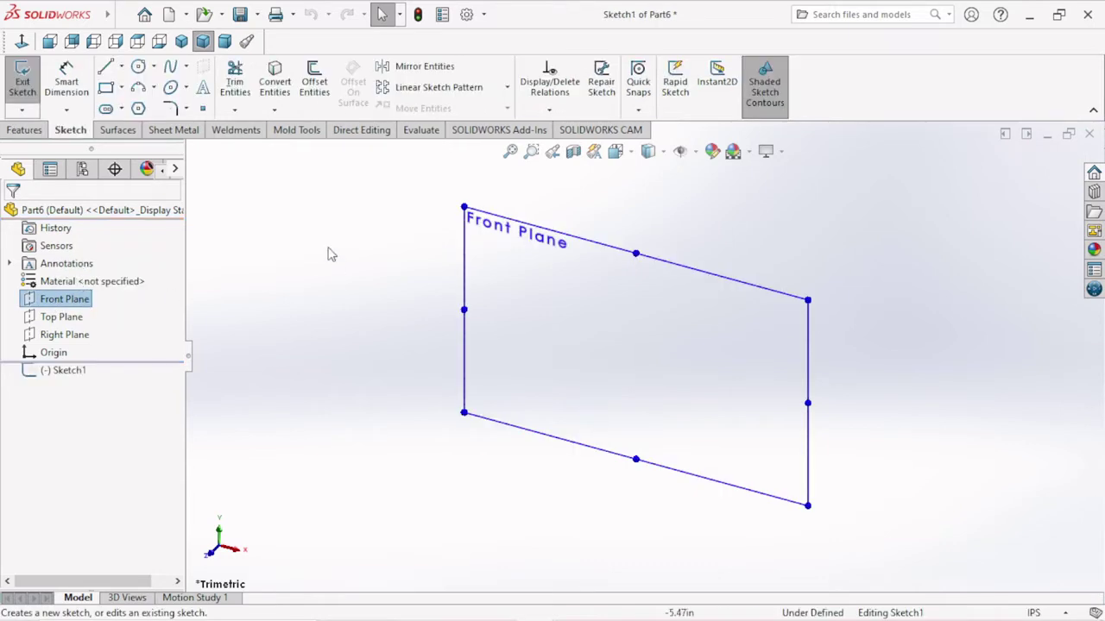
left_click(139, 68)
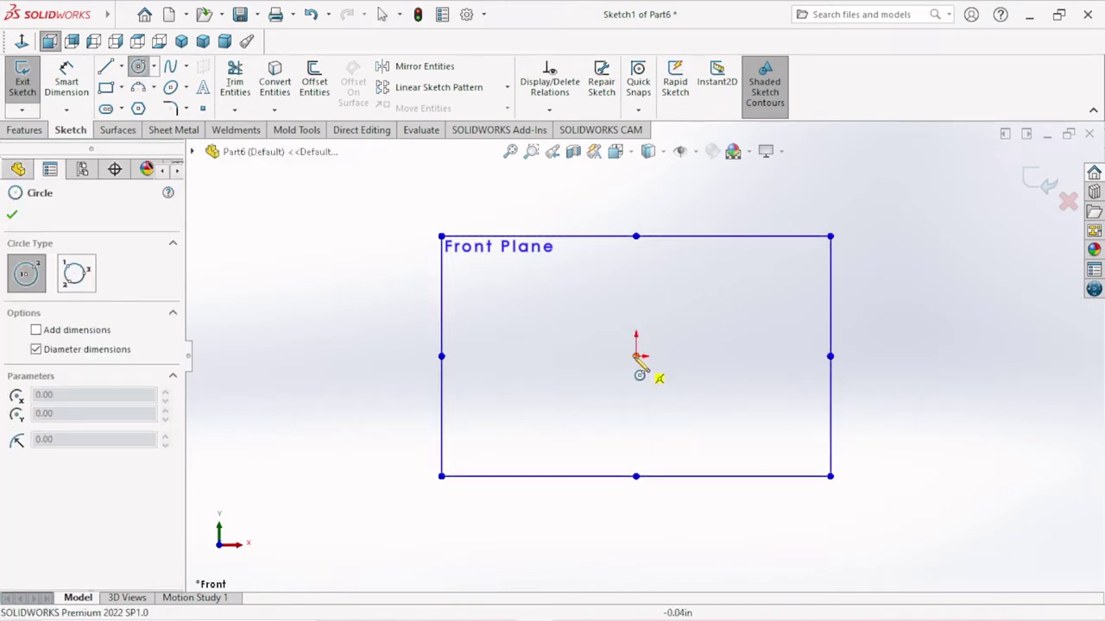
left_click_drag(637, 356, 432, 368)
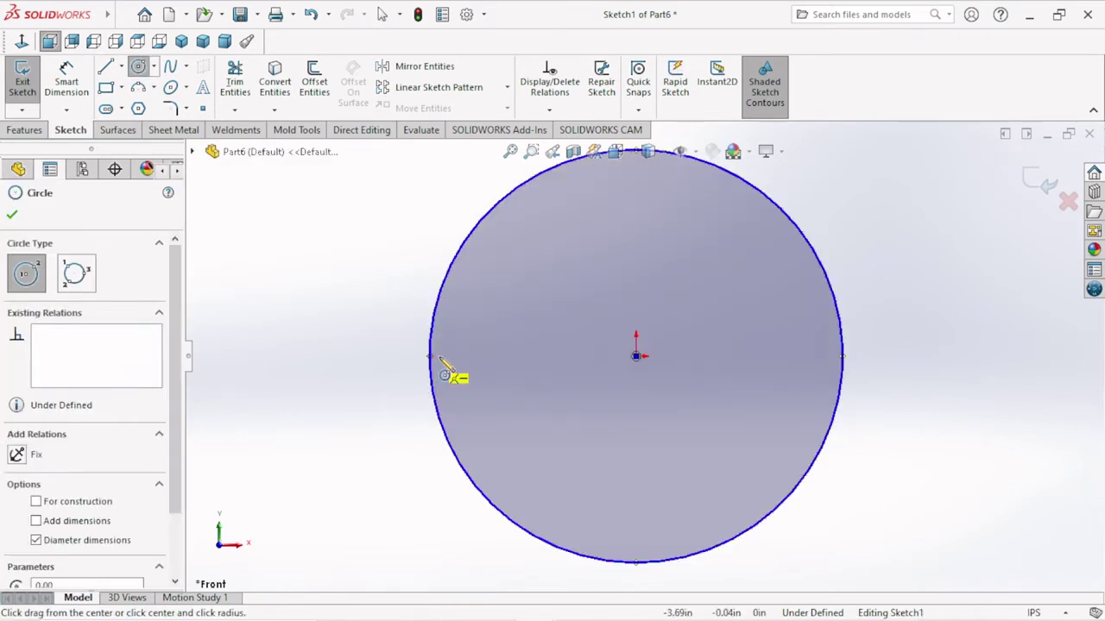
left_click(637, 356)
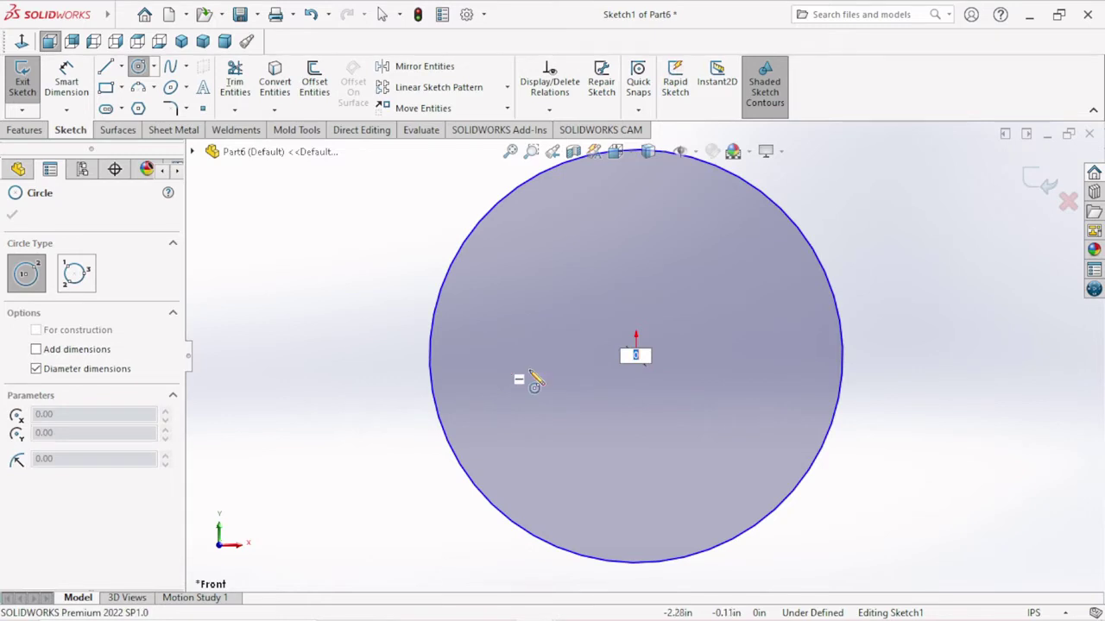
left_click(571, 376)
left_click(595, 376)
key("Escape")
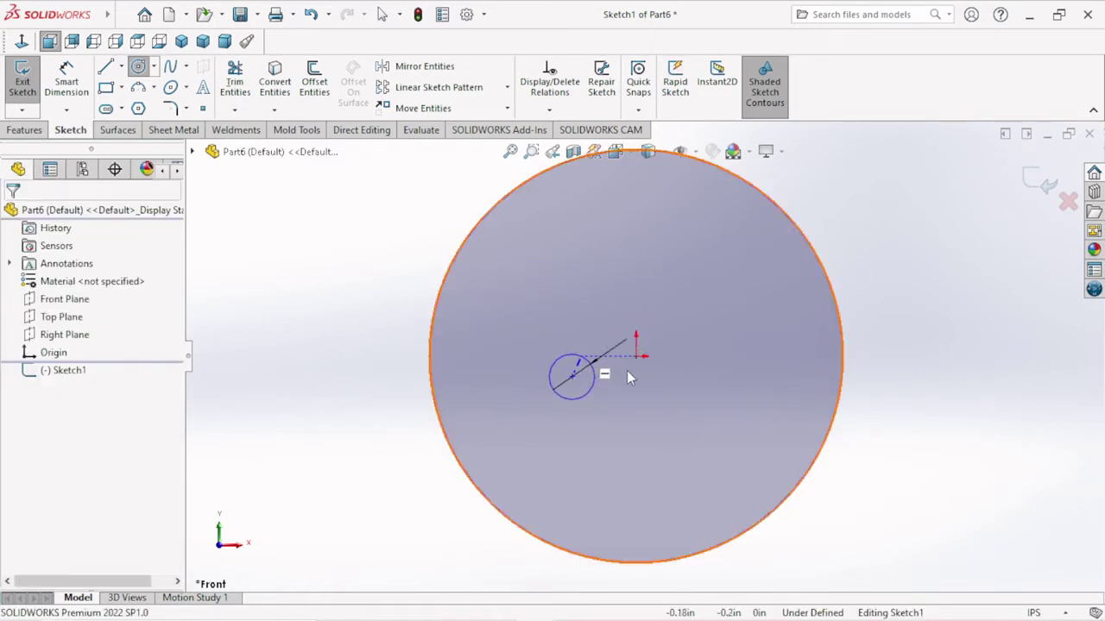
key("Escape")
left_click(139, 68)
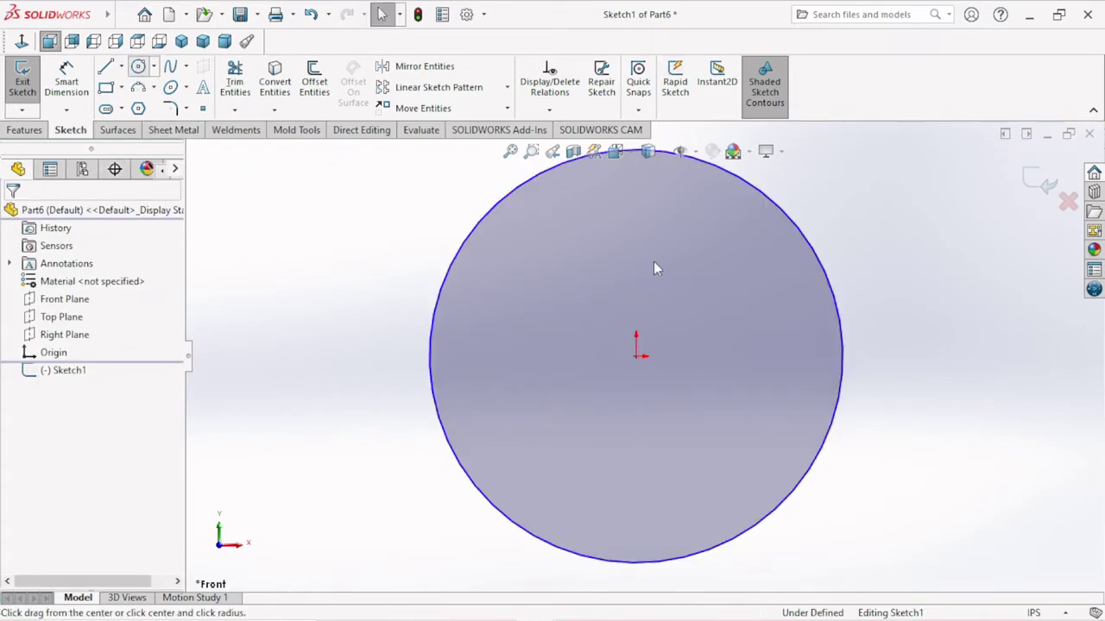
left_click(635, 356)
left_click(665, 356)
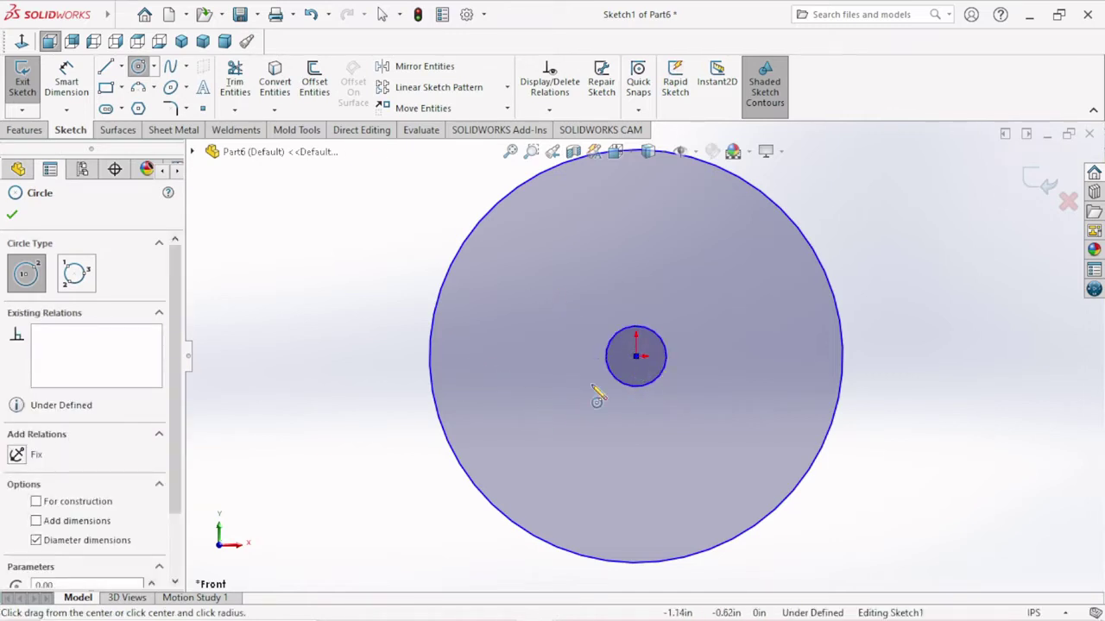
key("Escape")
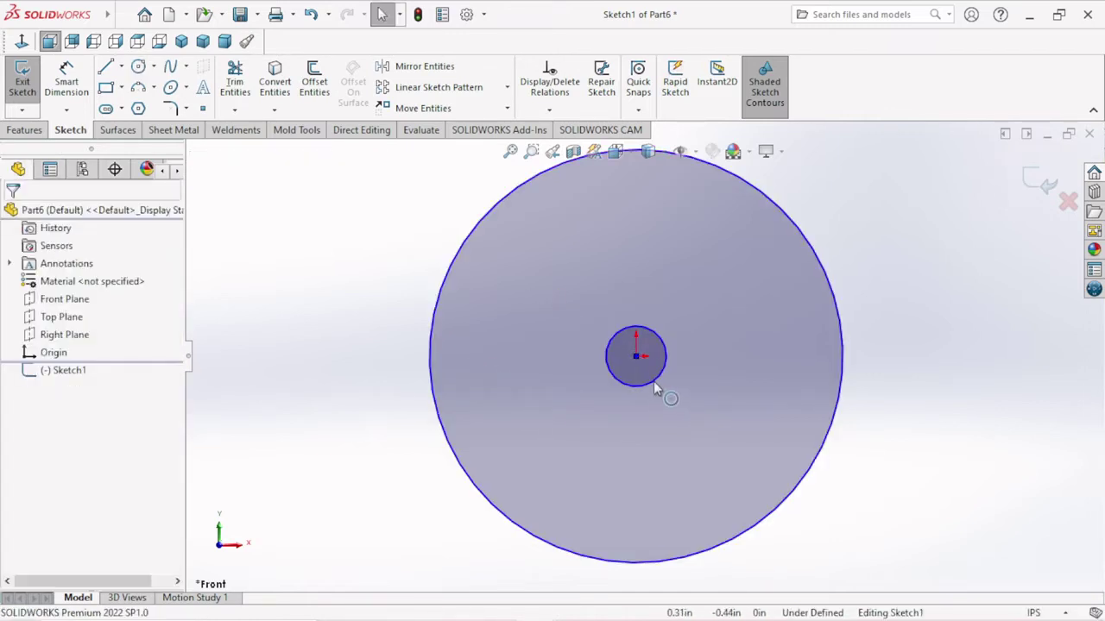
left_click(653, 381)
key("Delete")
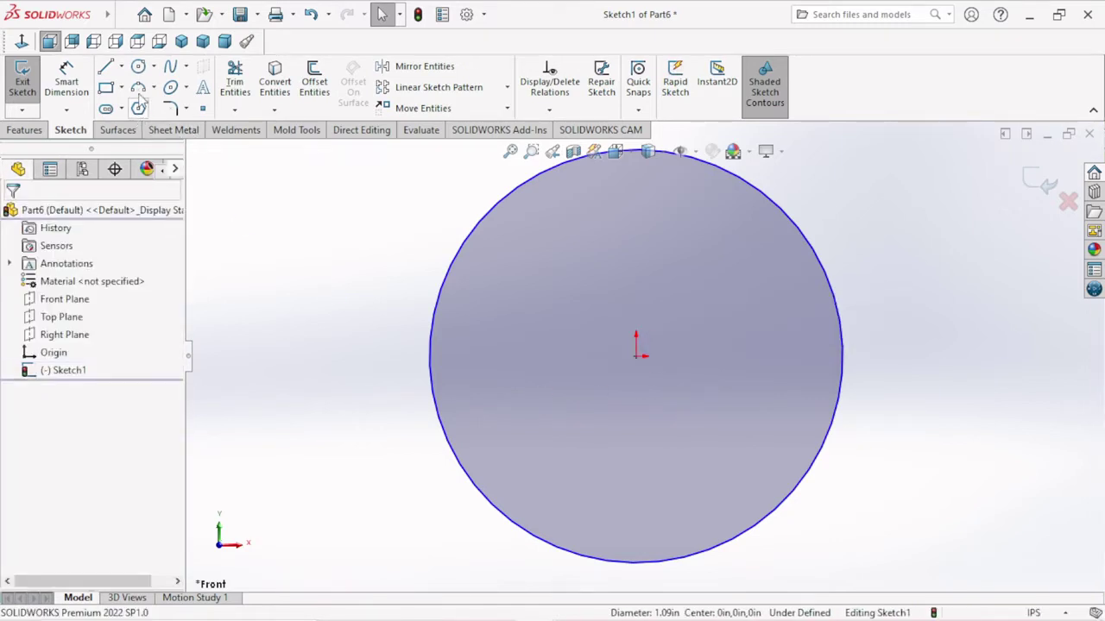
Draw two more circles centred on the origin, each just inside the previous one.
left_click(138, 69)
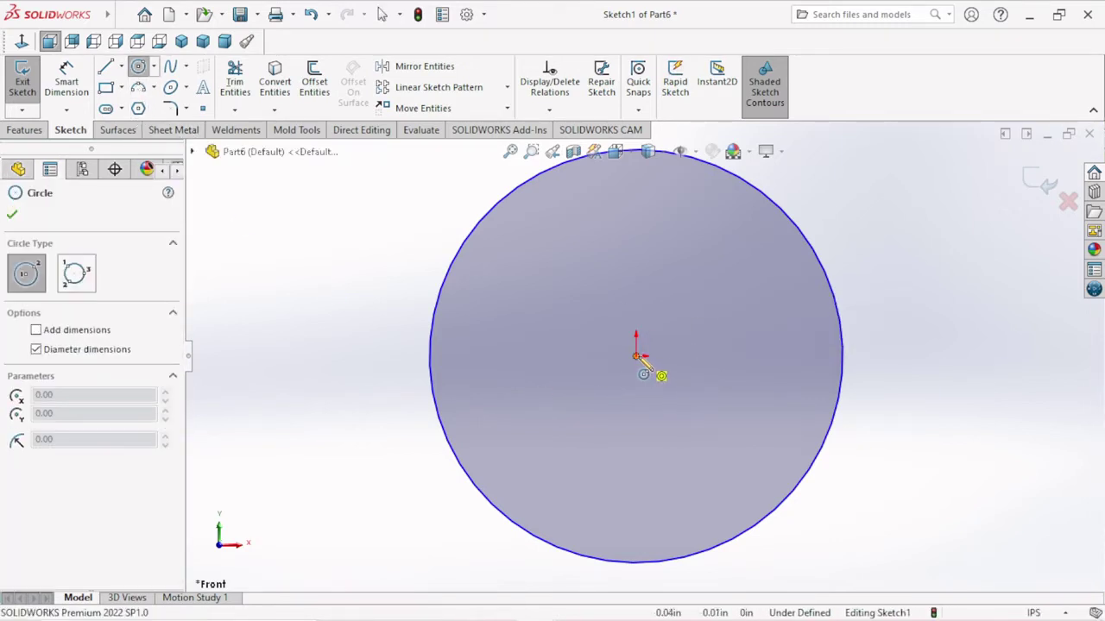
left_click(637, 355)
key("Escape")
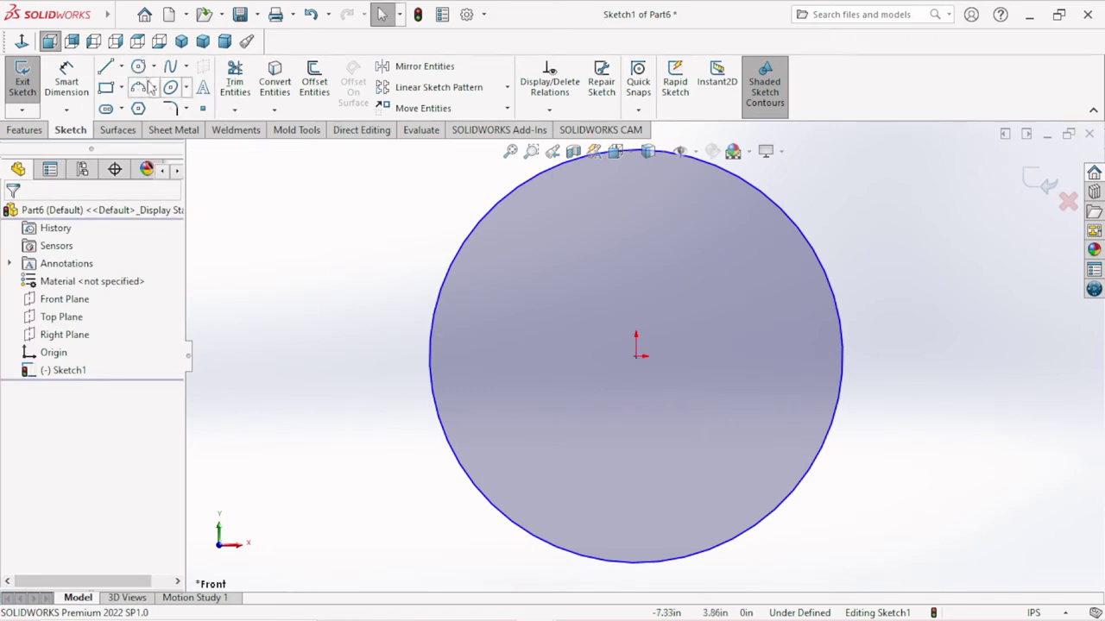
left_click(140, 69)
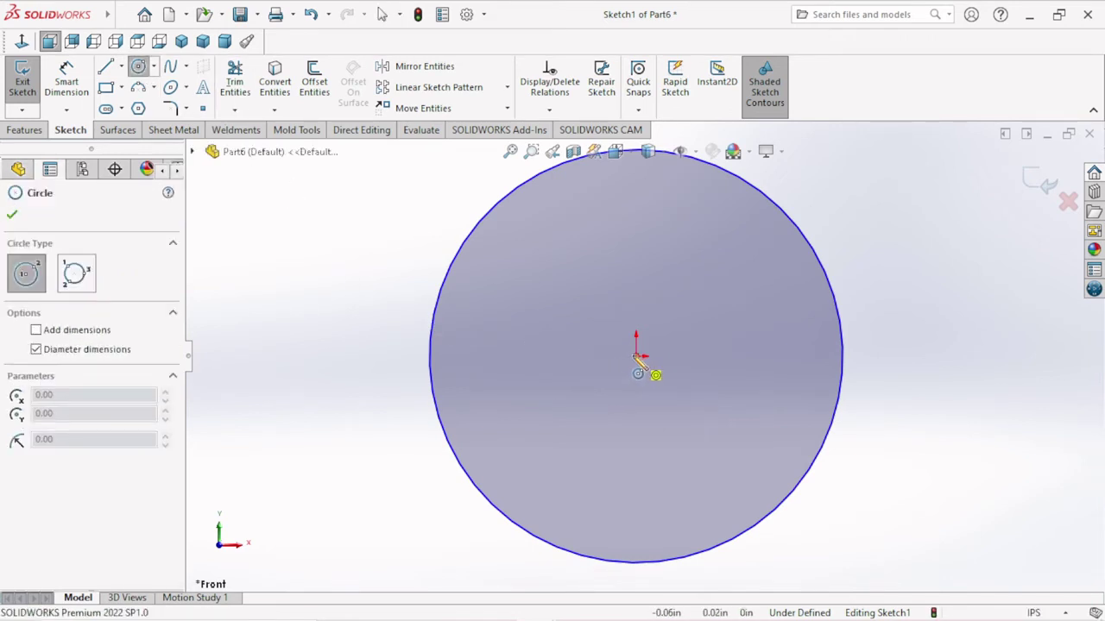
left_click(637, 355)
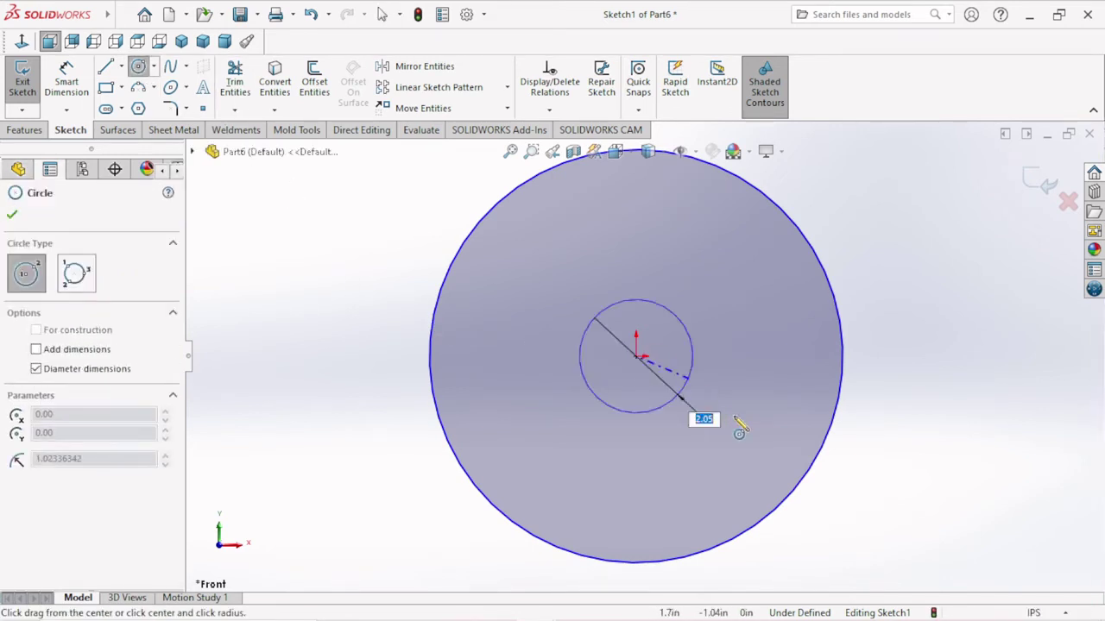
left_click(767, 461)
left_click(637, 356)
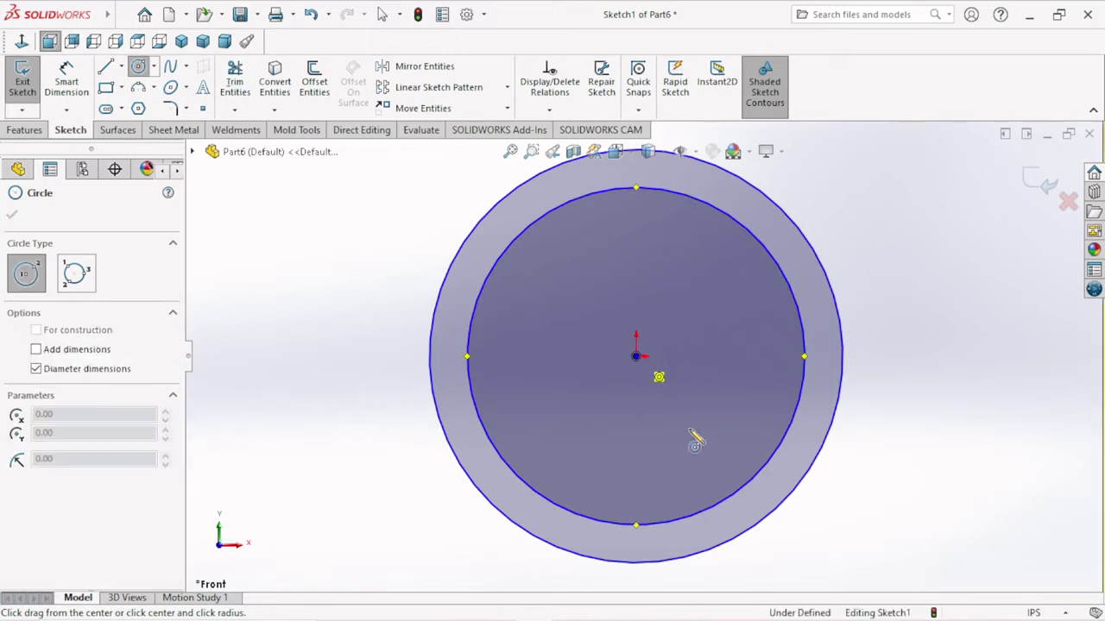
left_click(715, 467)
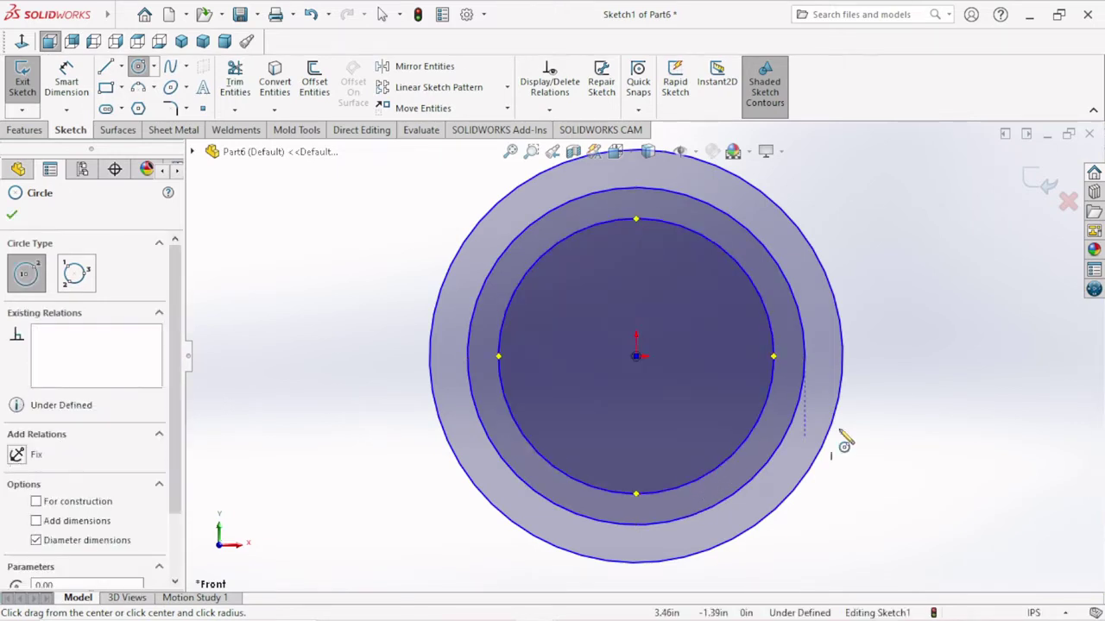
right_click(885, 429)
left_click(882, 429)
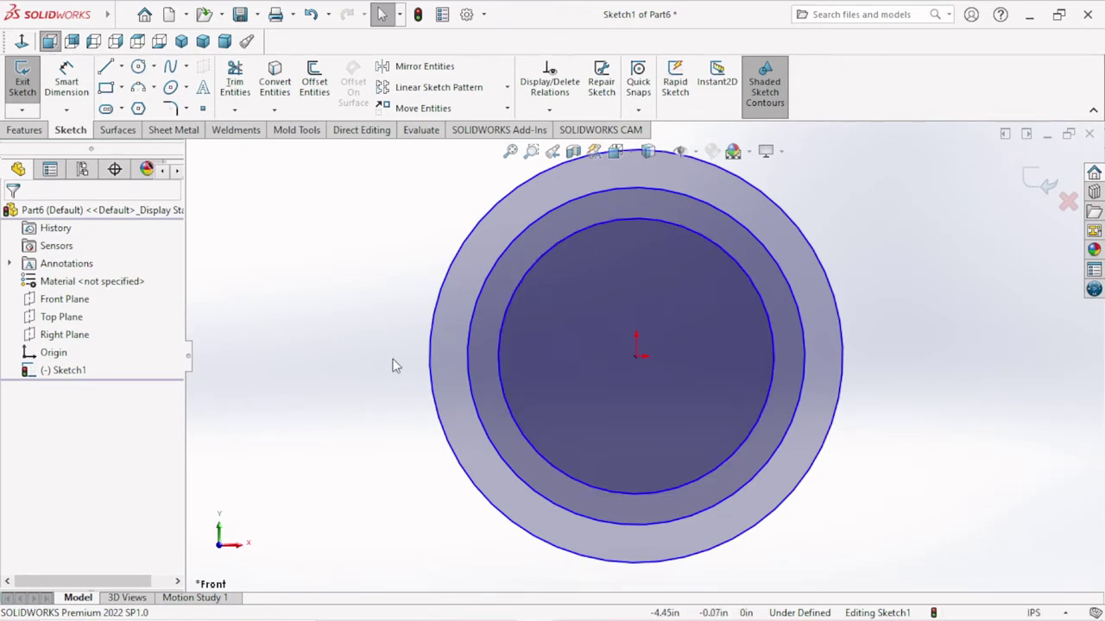
Dimension the outer and middle circles to diameters of 4.47 and 4.20 in.
left_click(82, 73)
left_click(429, 350)
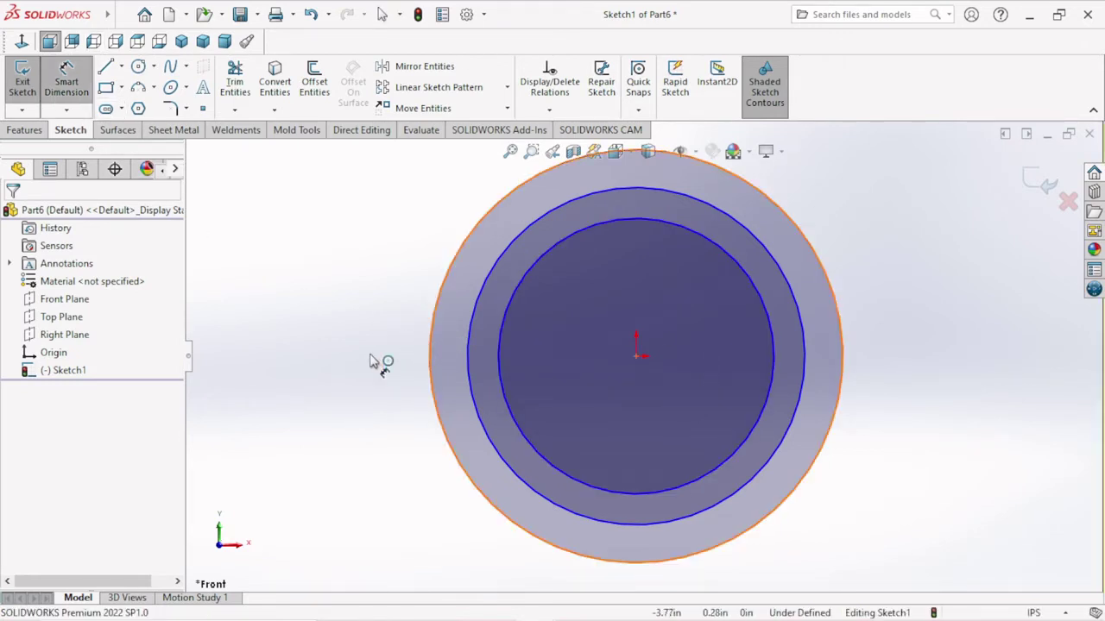
left_click(364, 363)
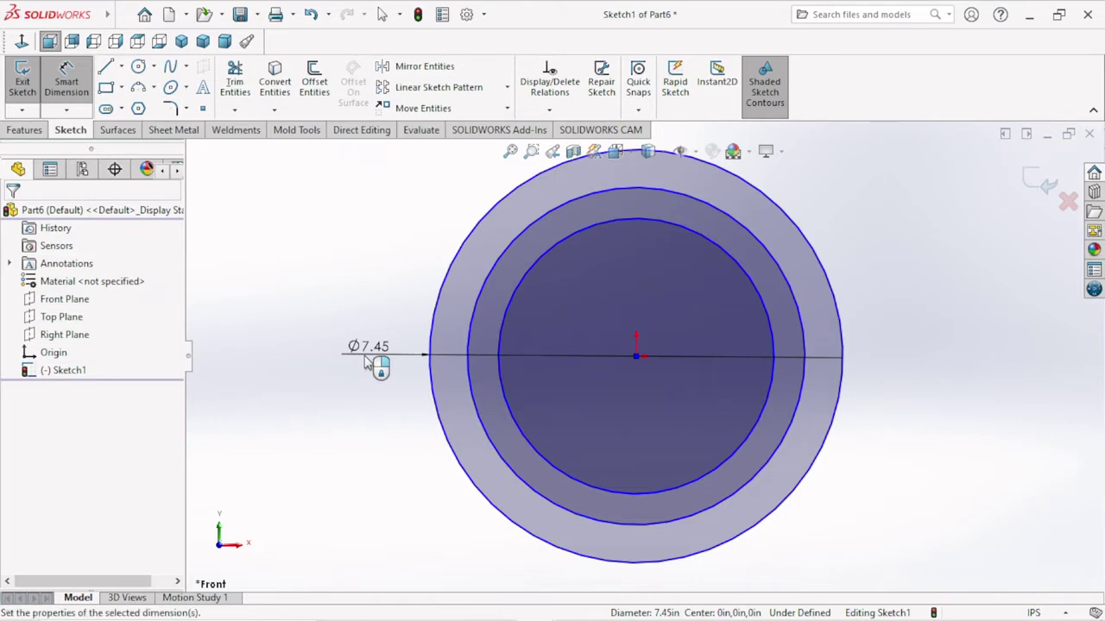
type("4.47")
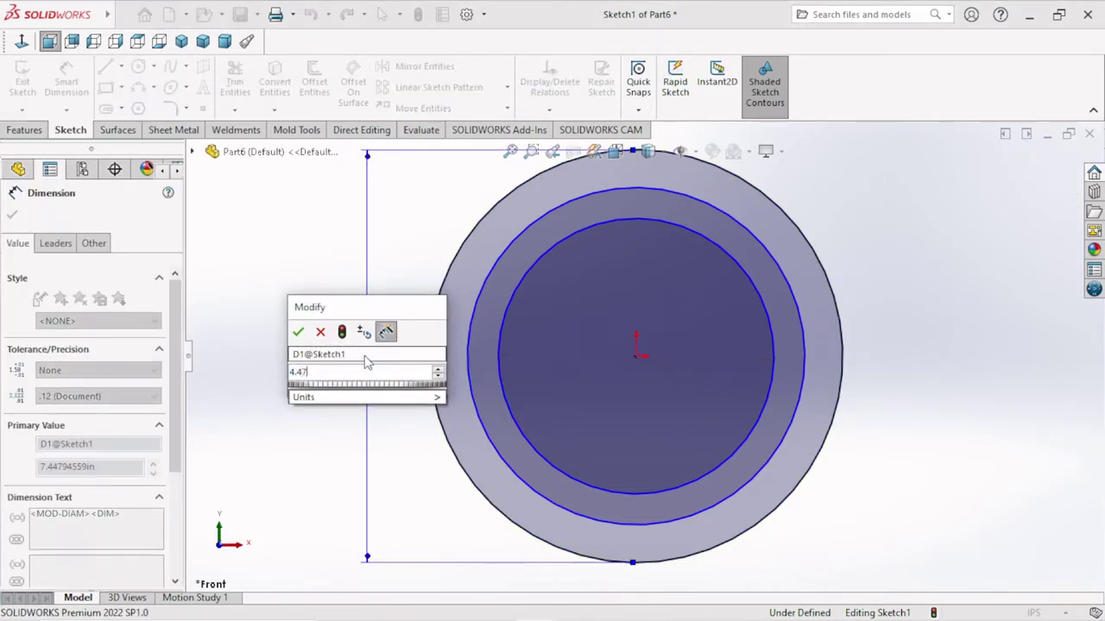
left_click(299, 333)
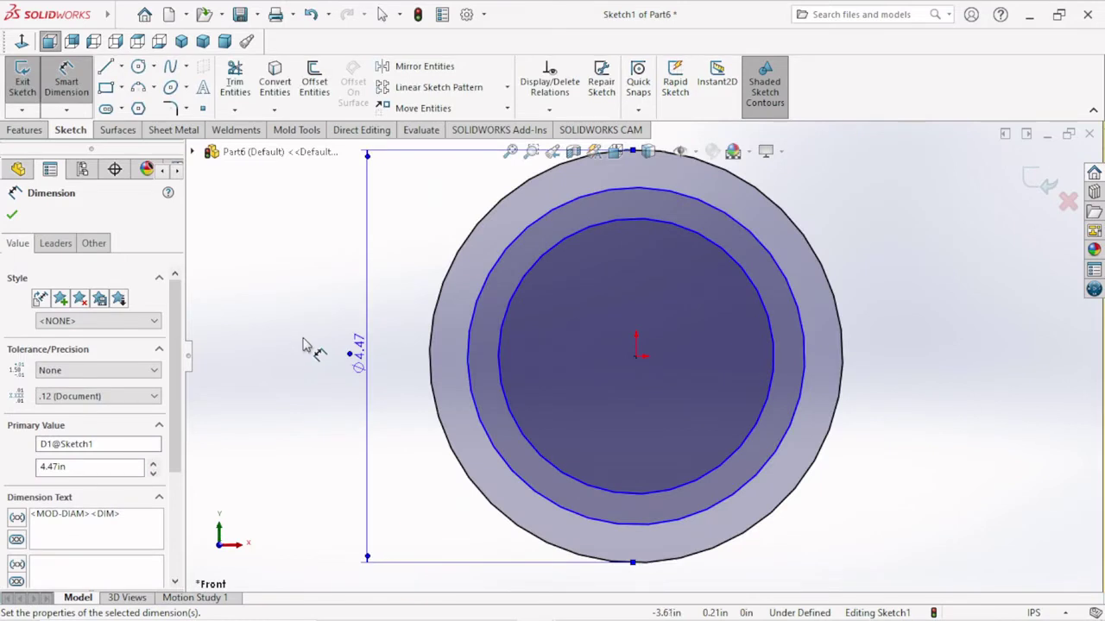
left_click(470, 371)
left_click(400, 371)
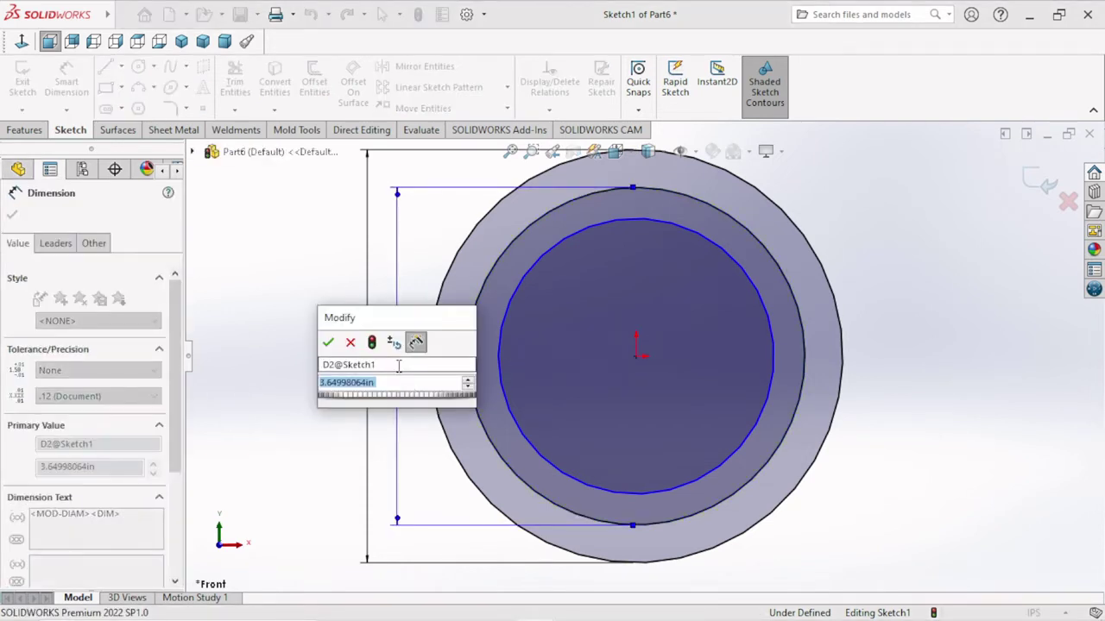
type("4.2")
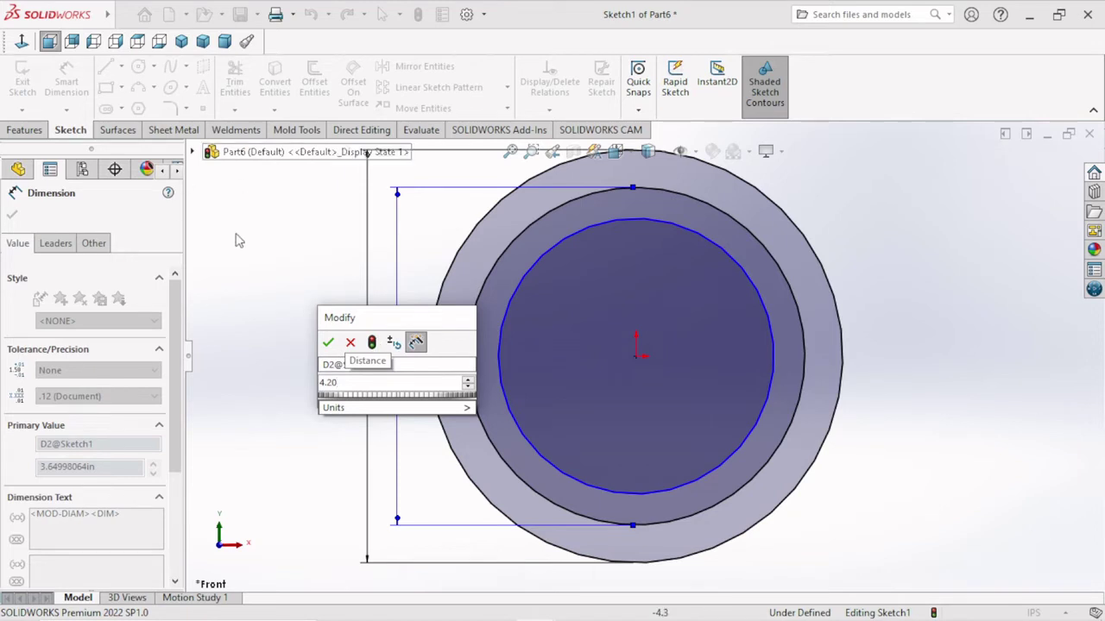
left_click(329, 343)
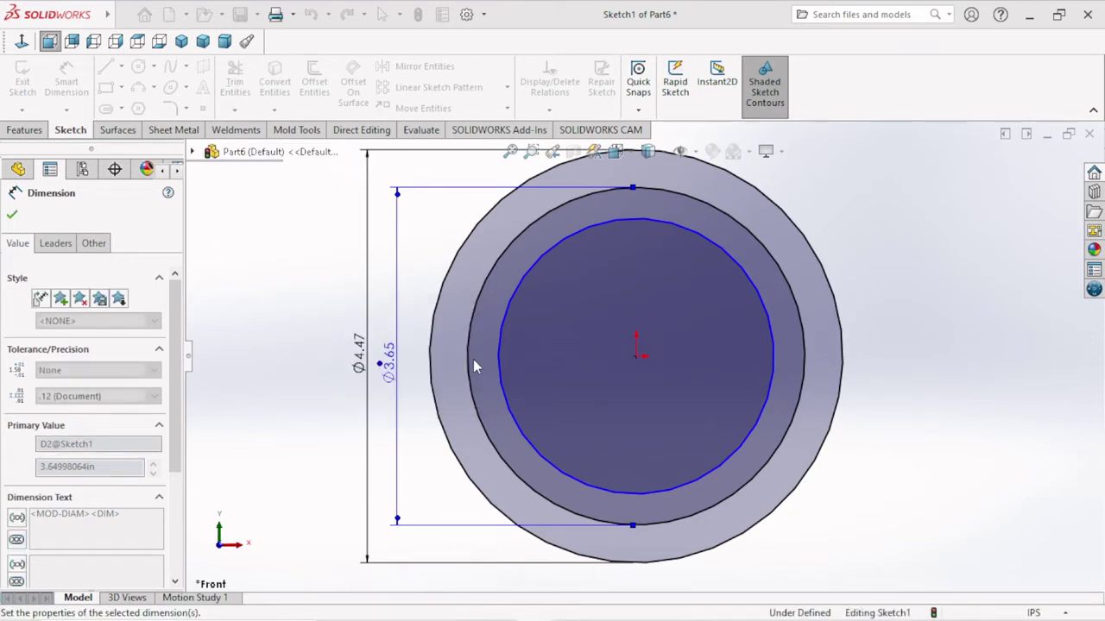
Dimension the inner circle to a 4.10 in diameter, fully defining the sketch.
left_click(500, 361)
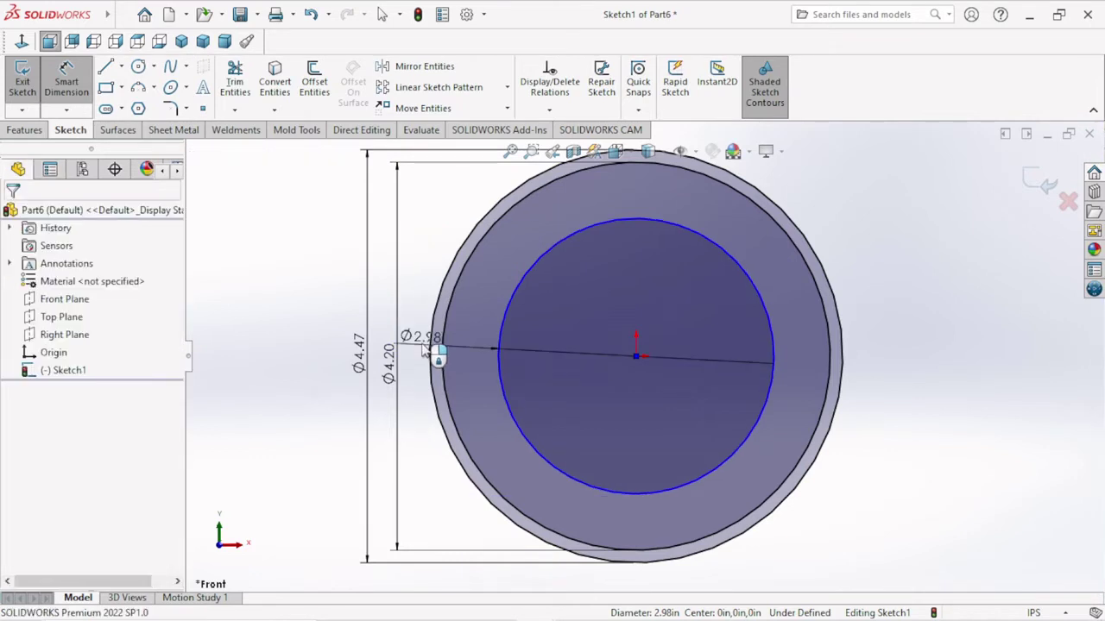
left_click(431, 356)
type("4")
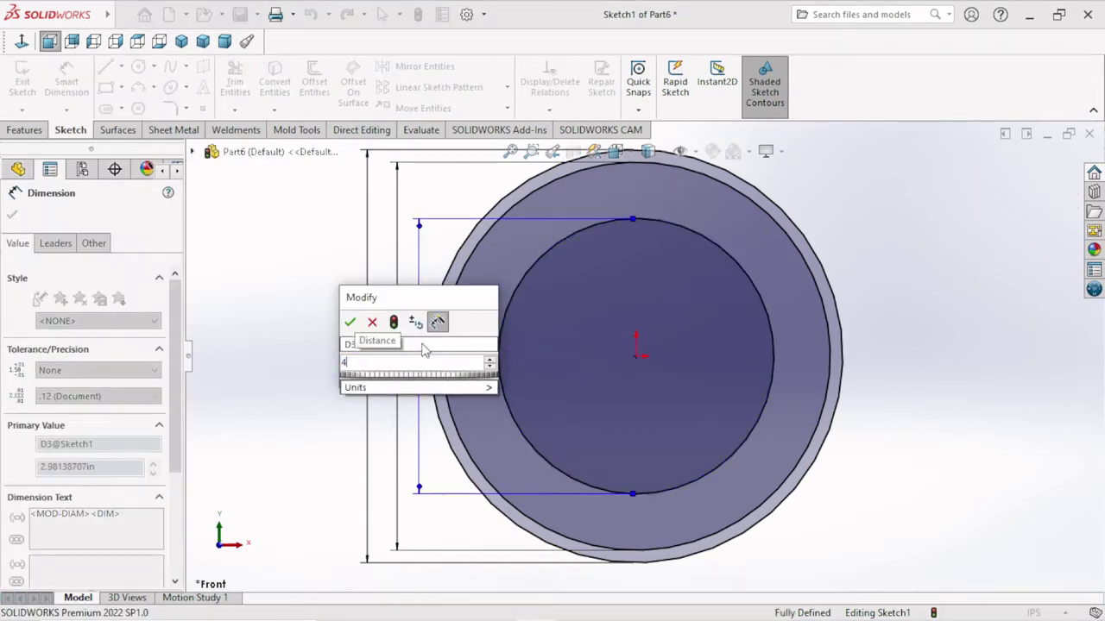
type(".10")
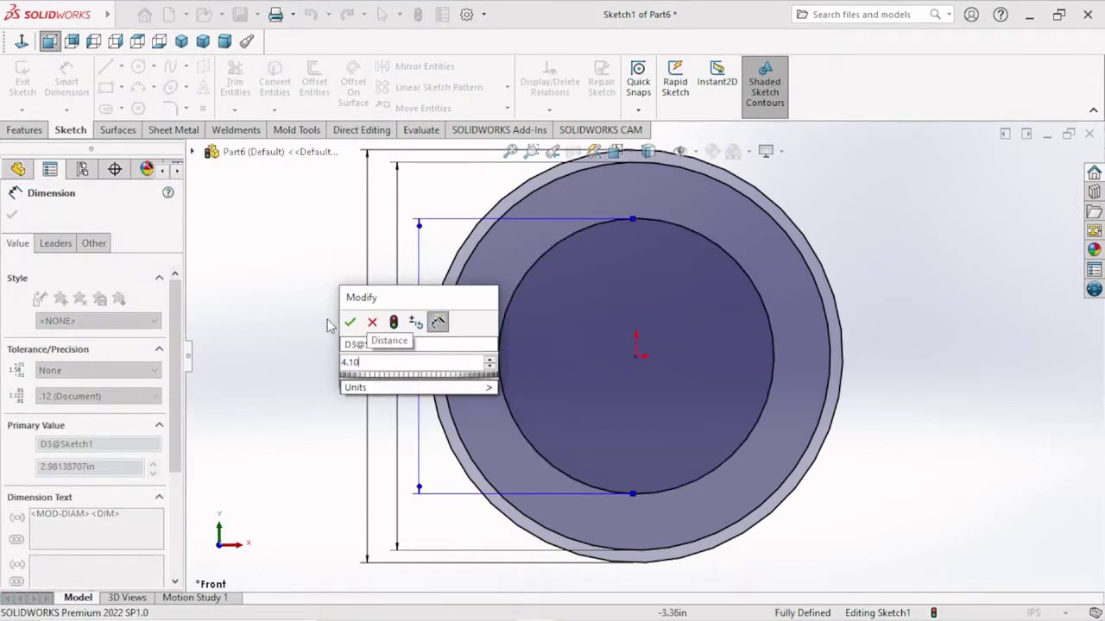
left_click(350, 323)
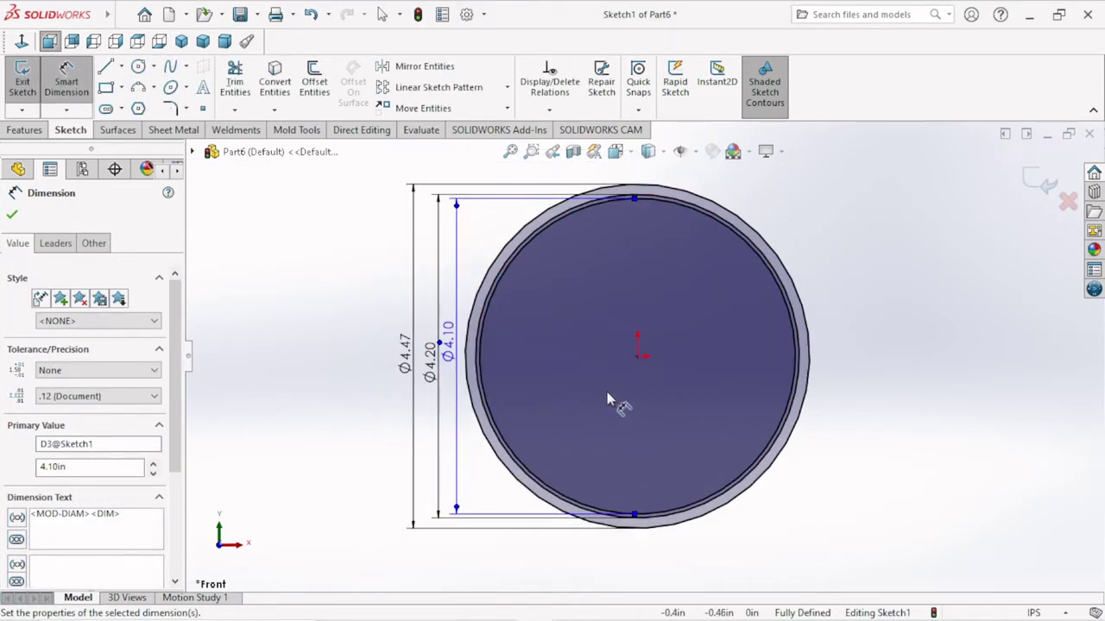
scroll(607, 394, "up", 2)
scroll(682, 324, "down", 2)
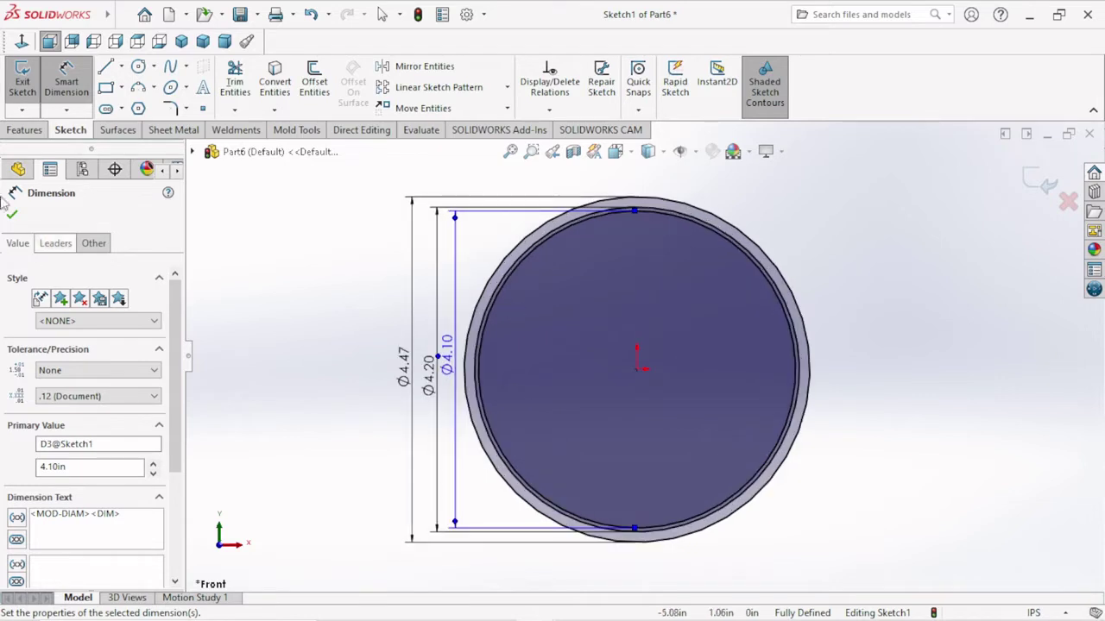
left_click(12, 215)
key("Escape")
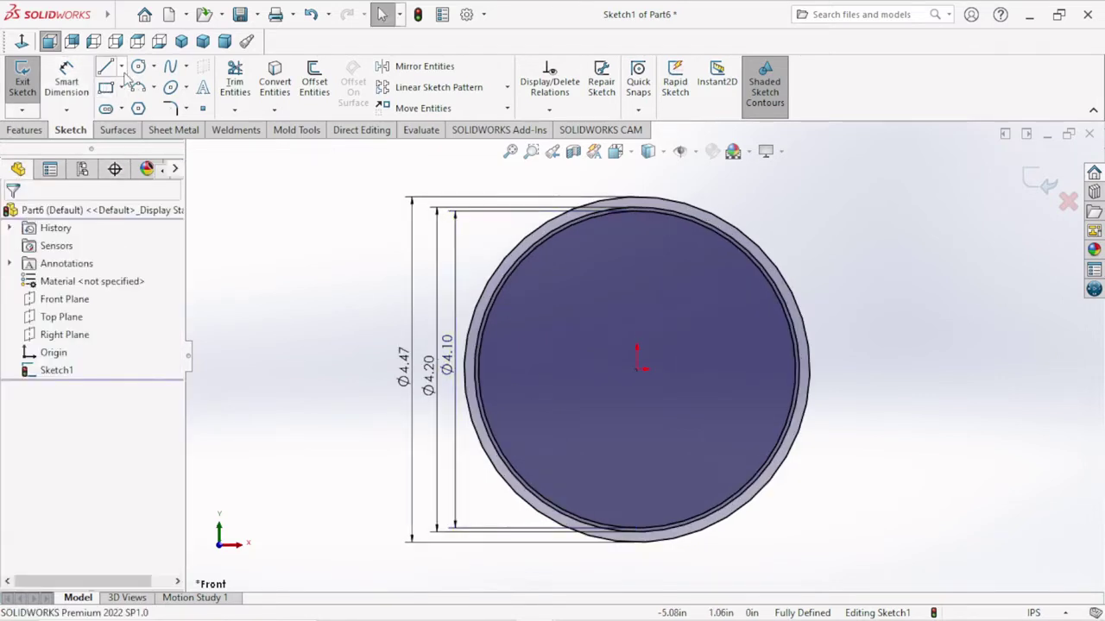
left_click(122, 66)
Draw a vertical centerline from the origin up to the outer circle.
left_click(133, 106)
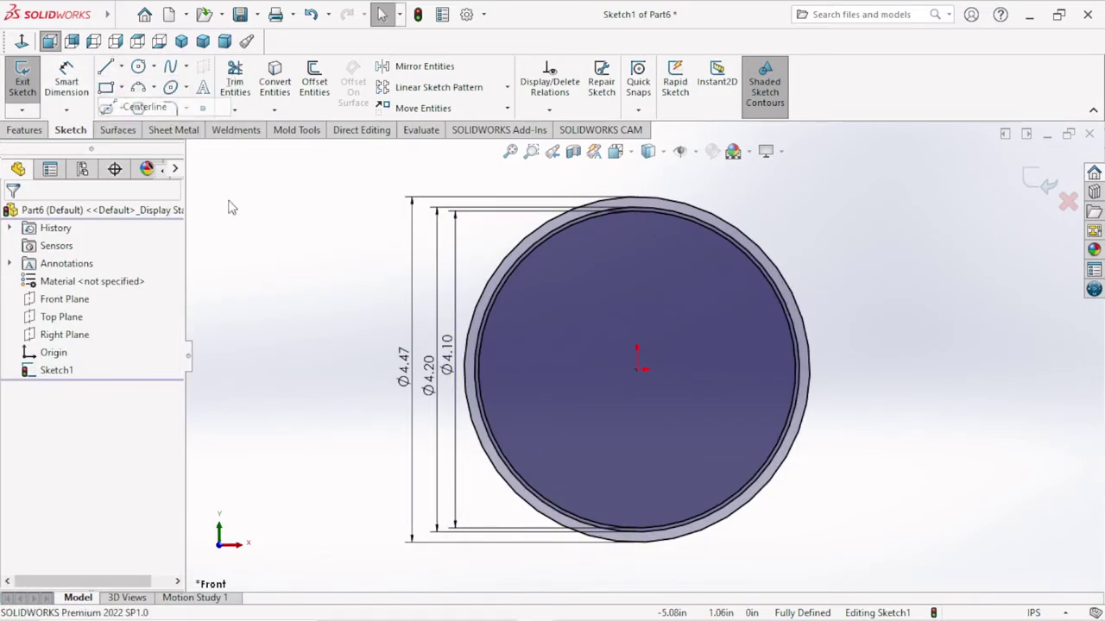
left_click(637, 369)
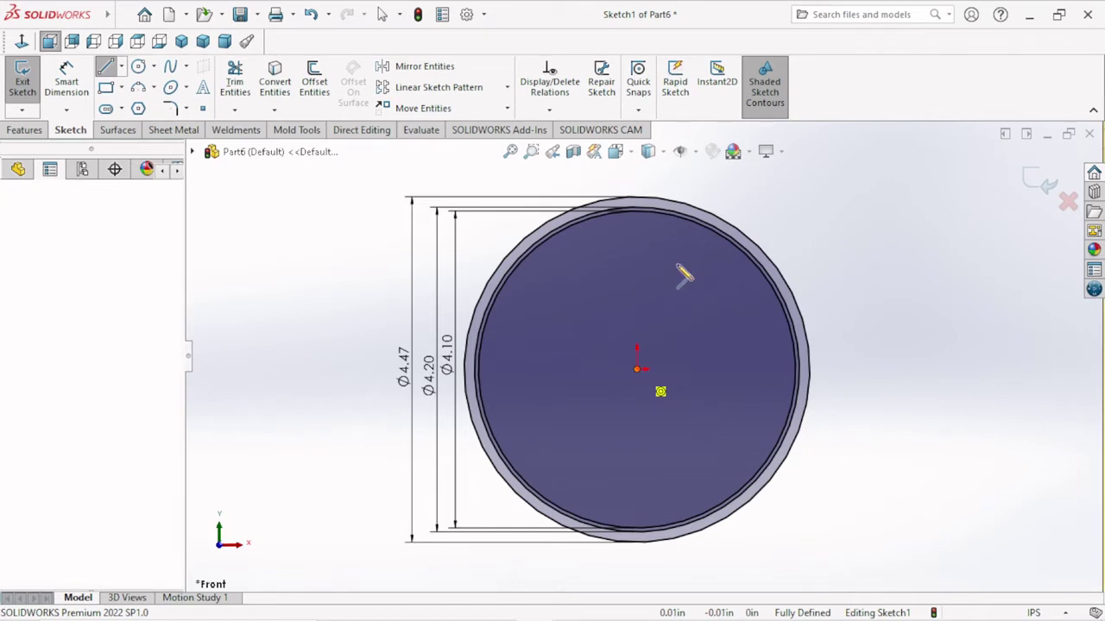
left_click(637, 199)
right_click(696, 207)
left_click(729, 223)
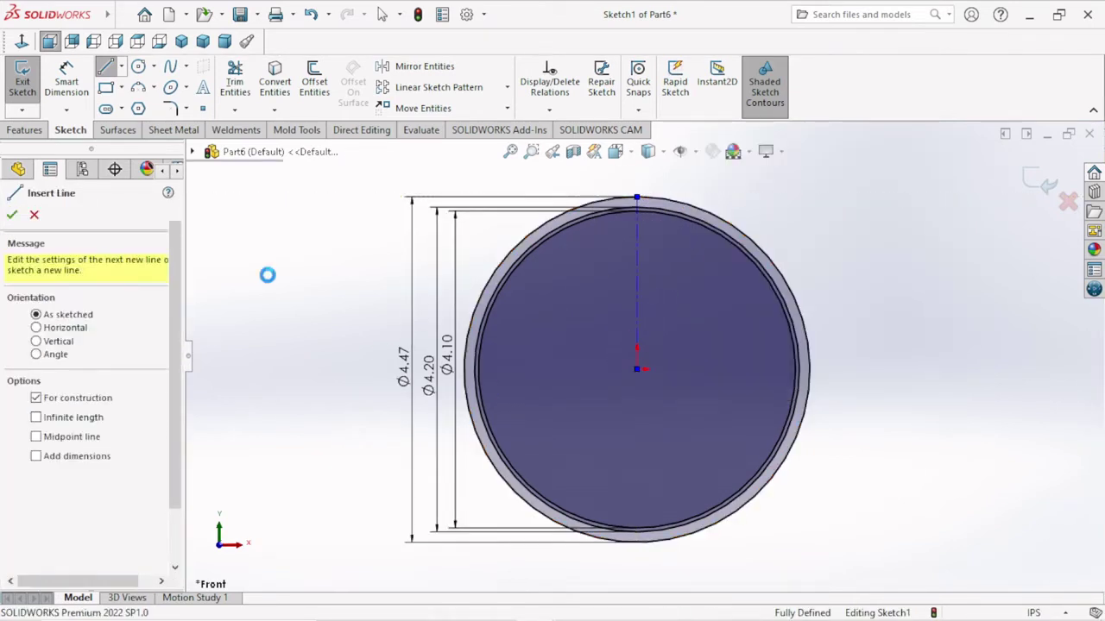
Draw a second centerline angled up-right from the origin to the inner circle.
left_click(121, 66)
left_click(133, 106)
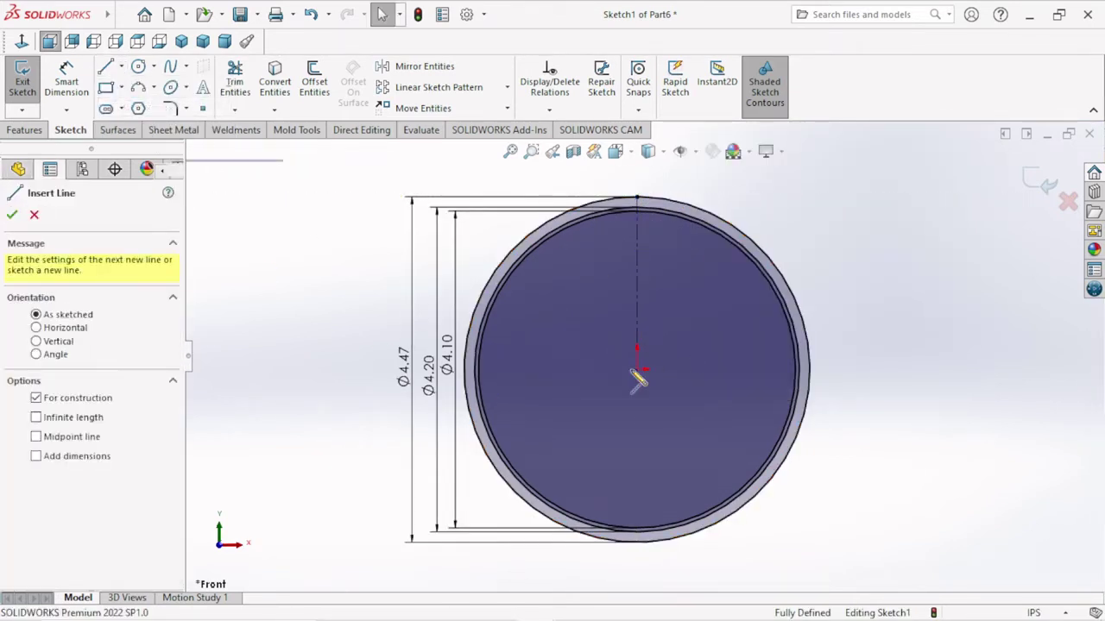
left_click(637, 369)
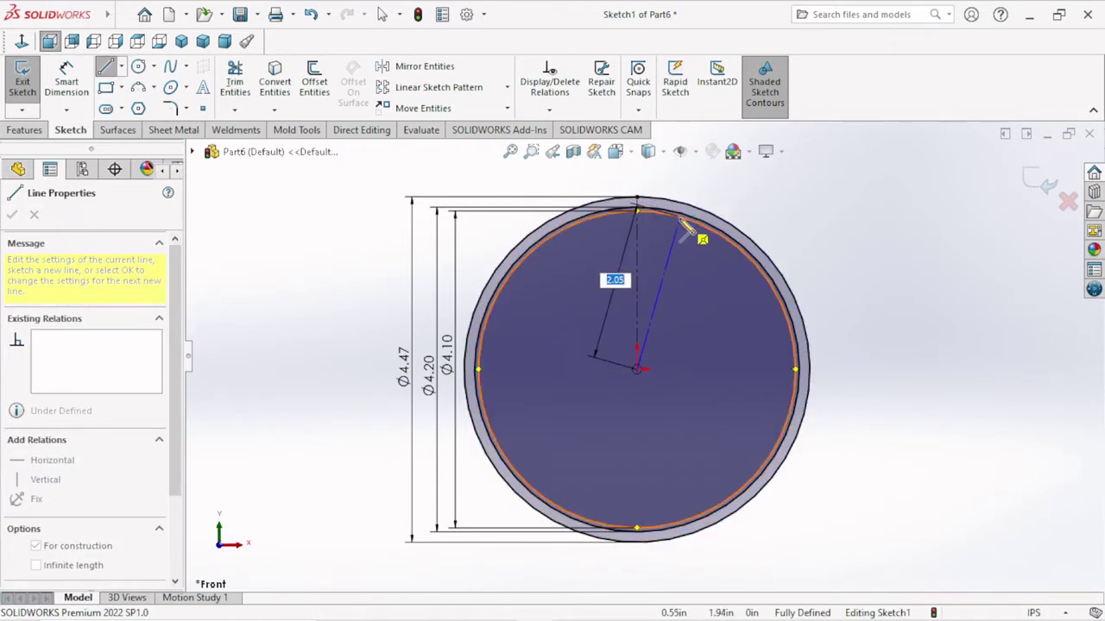
left_click(682, 219)
right_click(734, 204)
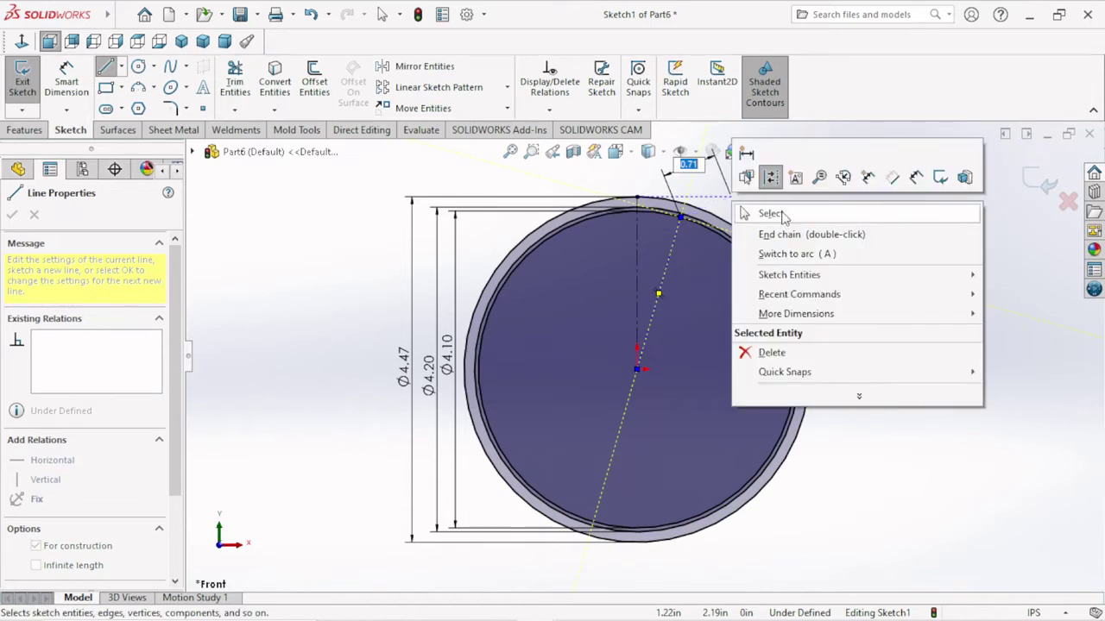
left_click(764, 213)
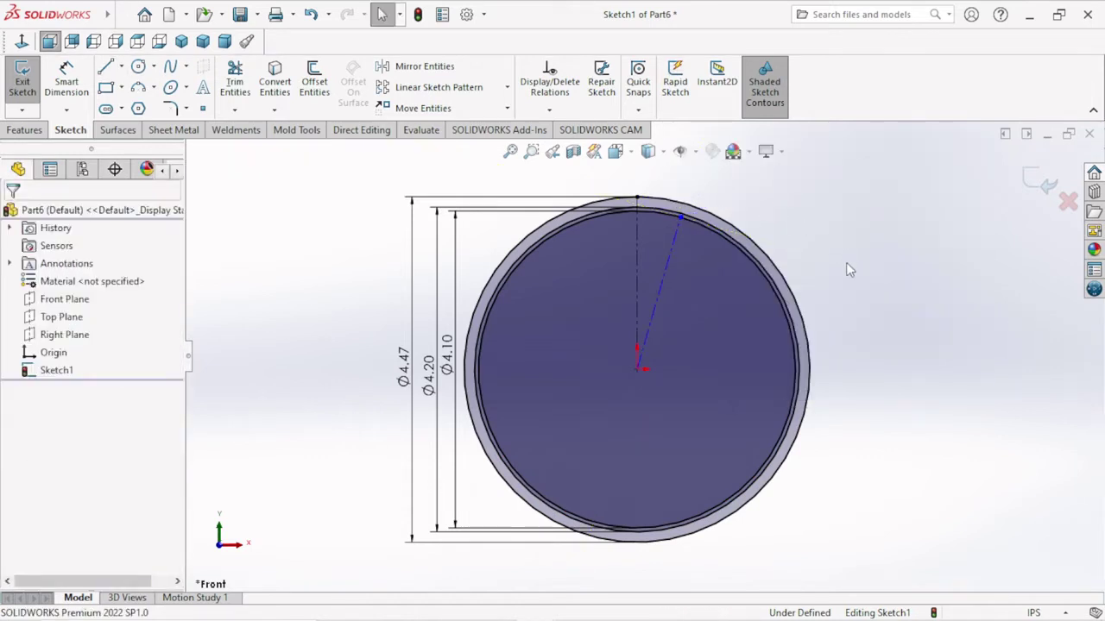
scroll(729, 313, "down", 2)
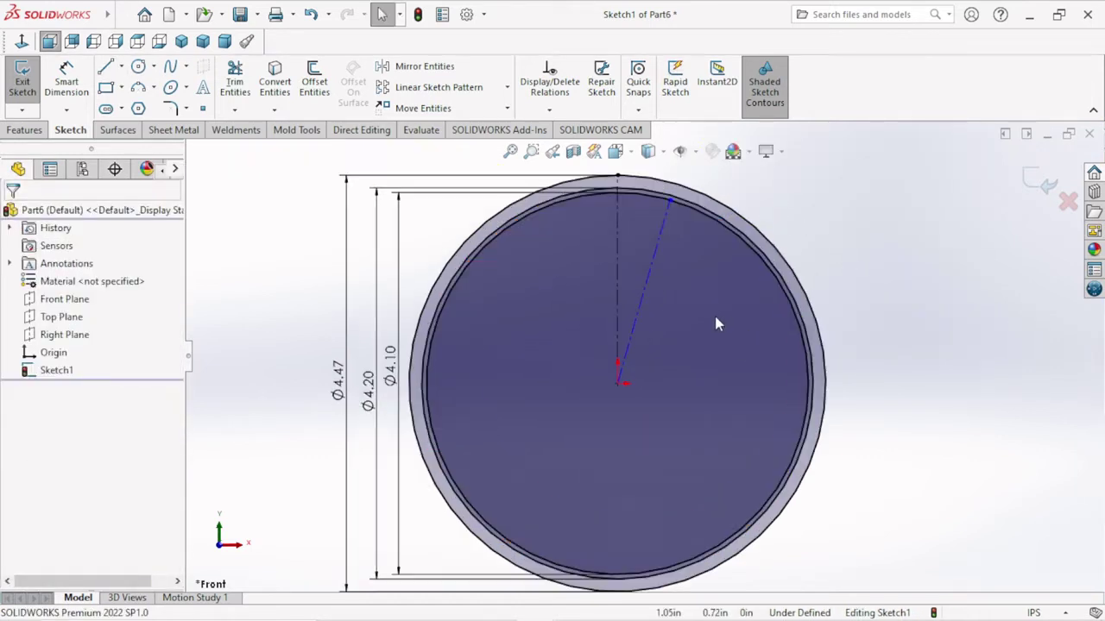
scroll(721, 325, "up", 1)
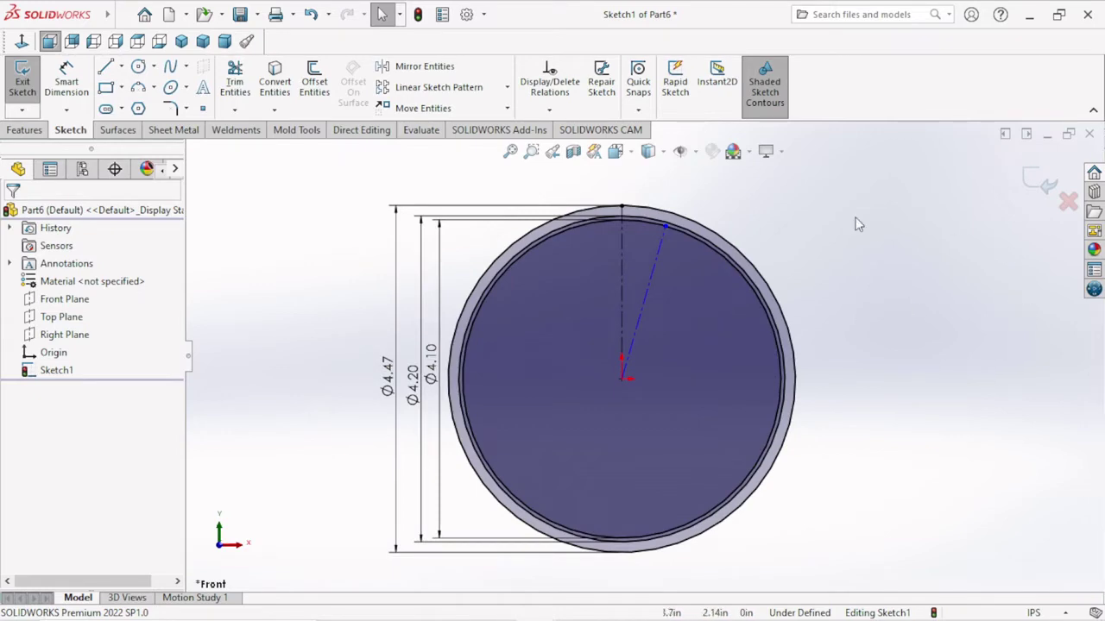
scroll(687, 257, "down", 1)
scroll(707, 239, "down", 1)
scroll(556, 227, "down", 1)
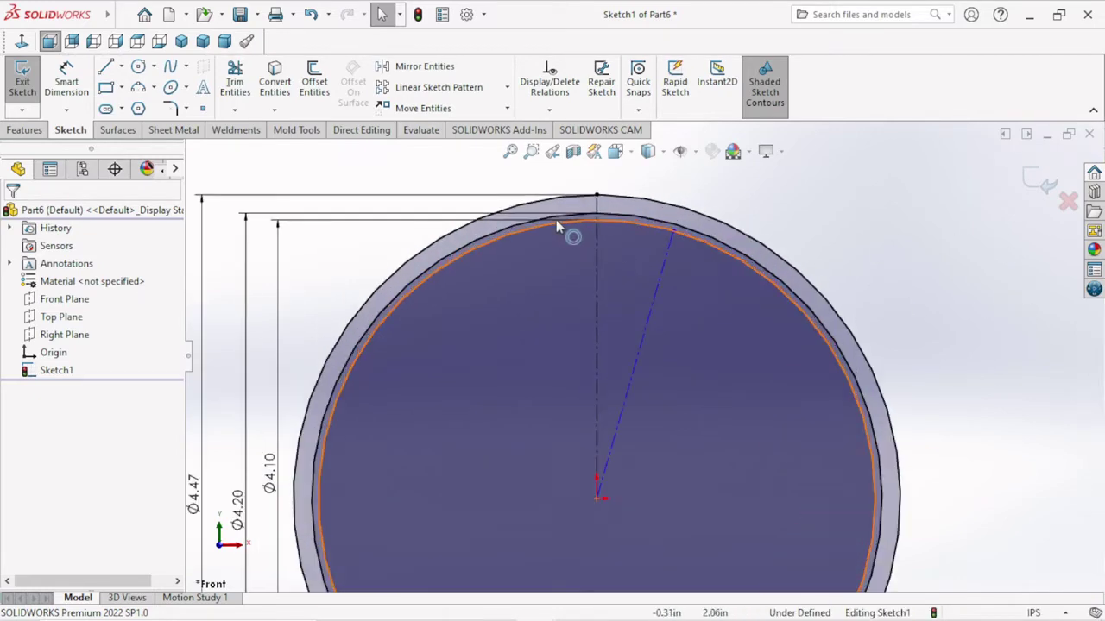
scroll(635, 358, "up", 1)
scroll(643, 326, "down", 1)
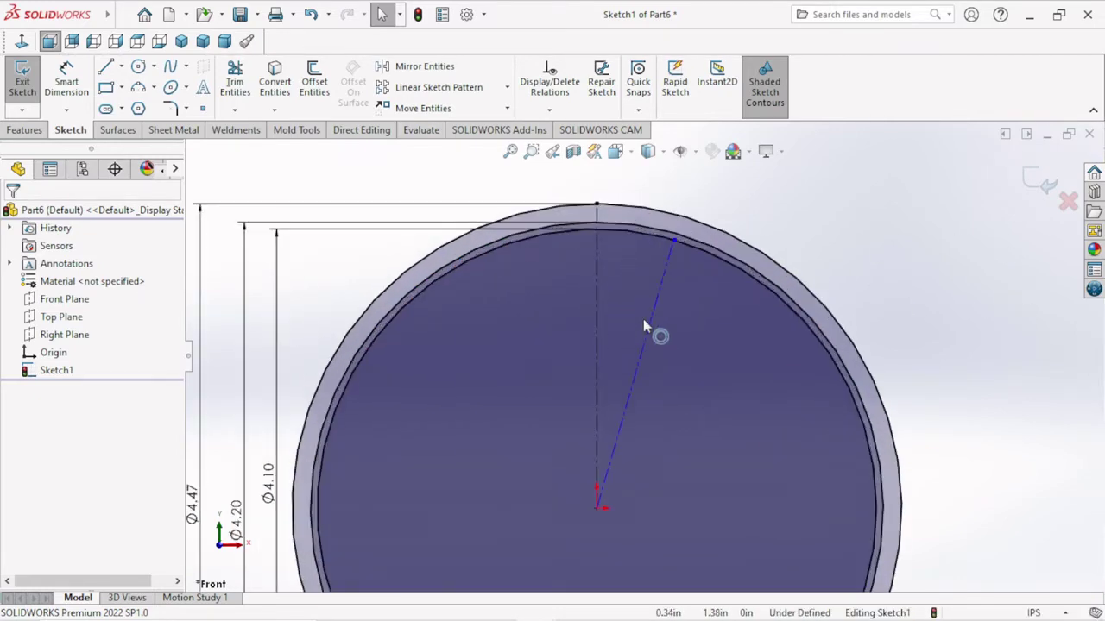
Draw a small circle centred where the vertical centerline crosses the middle circle.
left_click(138, 66)
scroll(631, 229, "down", 1)
scroll(604, 284, "down", 1)
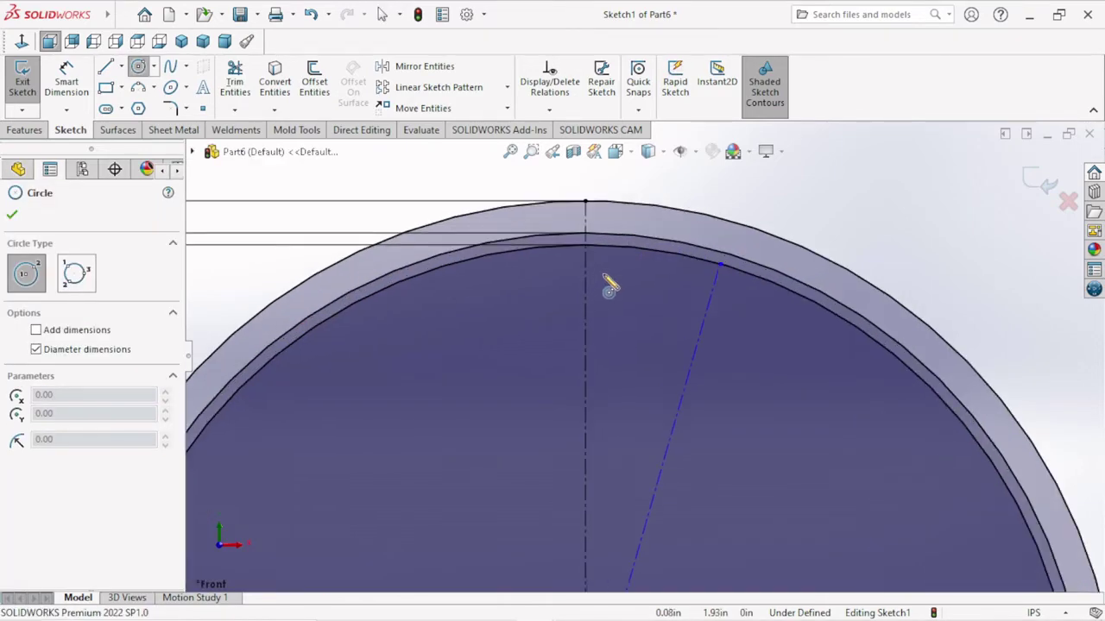
scroll(608, 226, "down", 2)
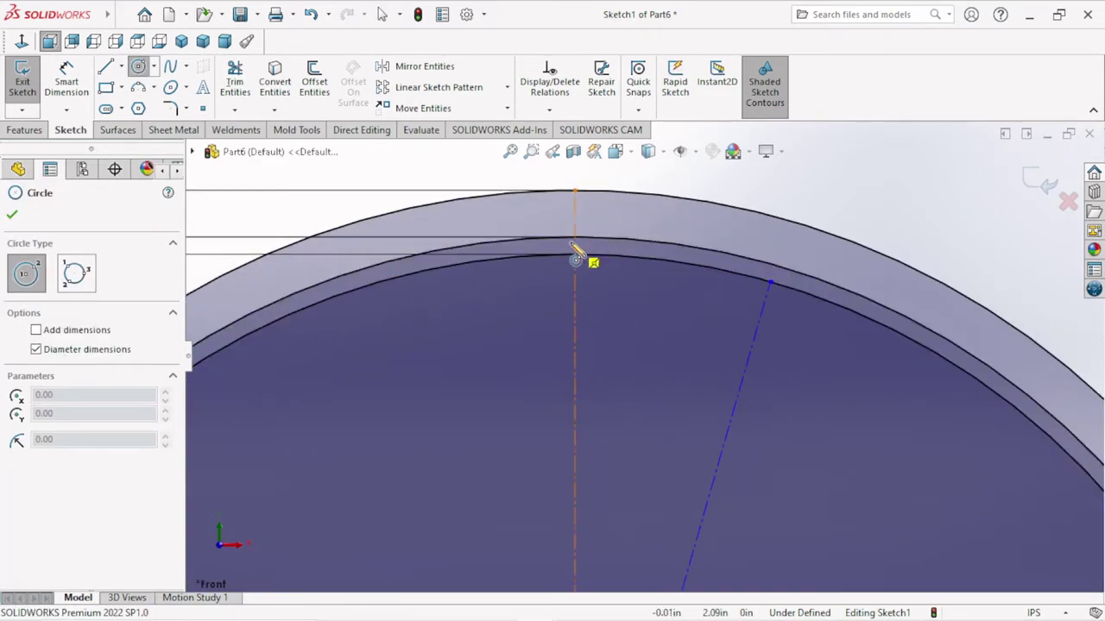
left_click(574, 237)
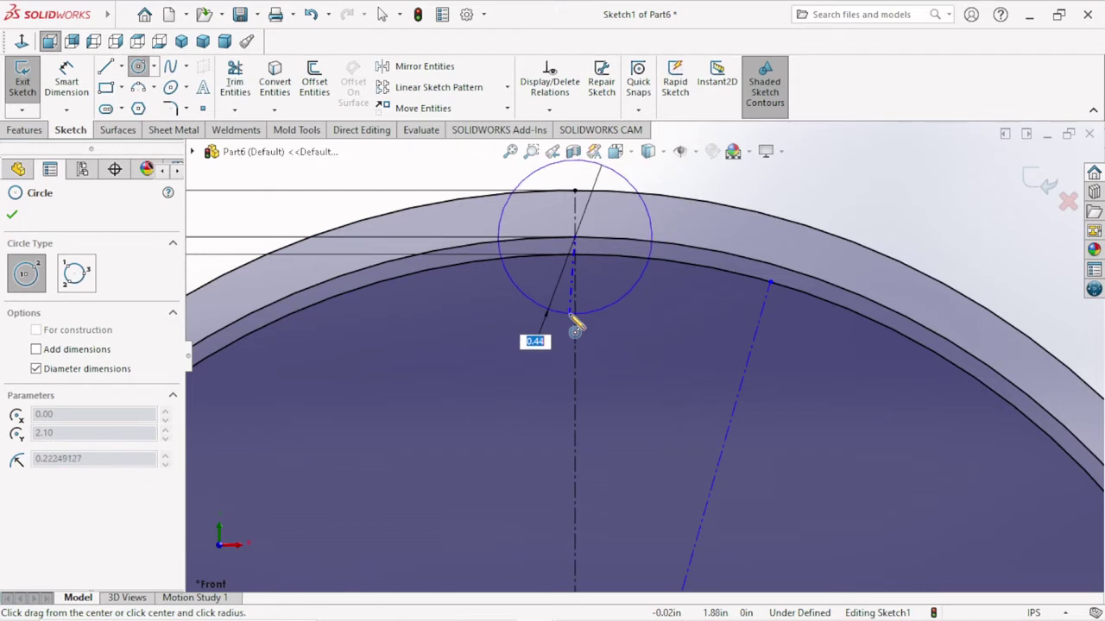
left_click(573, 313)
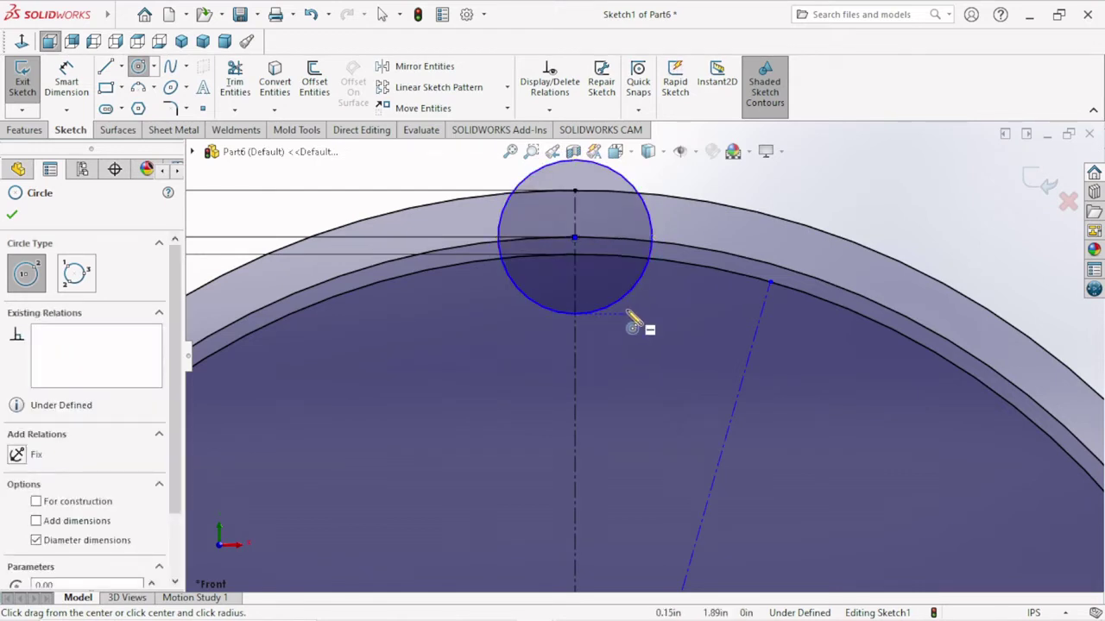
left_click(12, 216)
Dimension the small circle's diameter to 0.32 in.
scroll(616, 247, "up", 3)
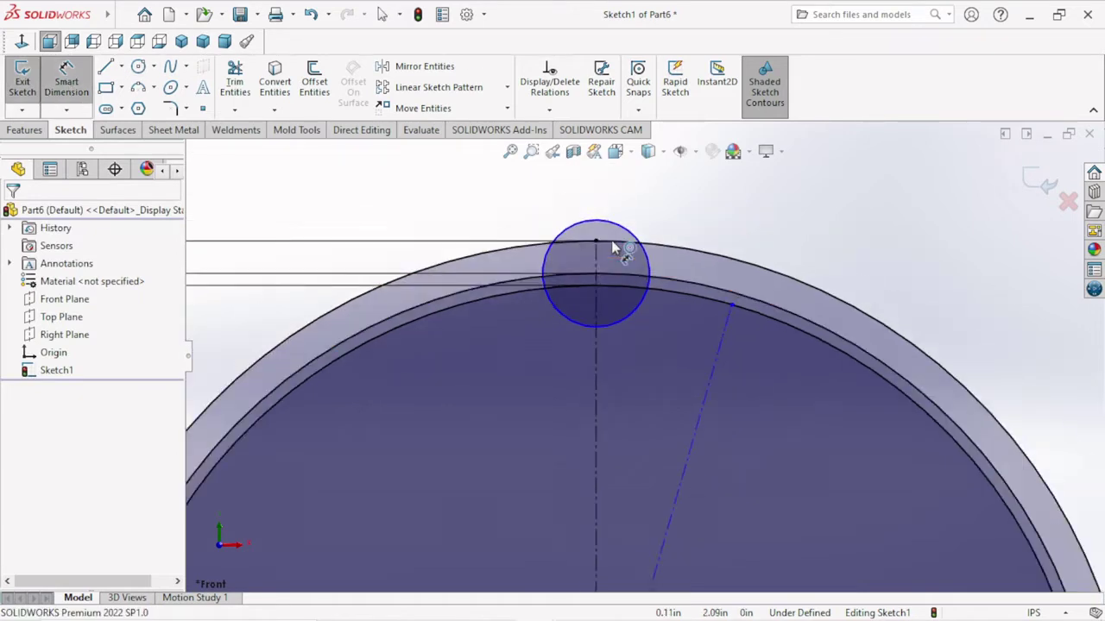
left_click(636, 255)
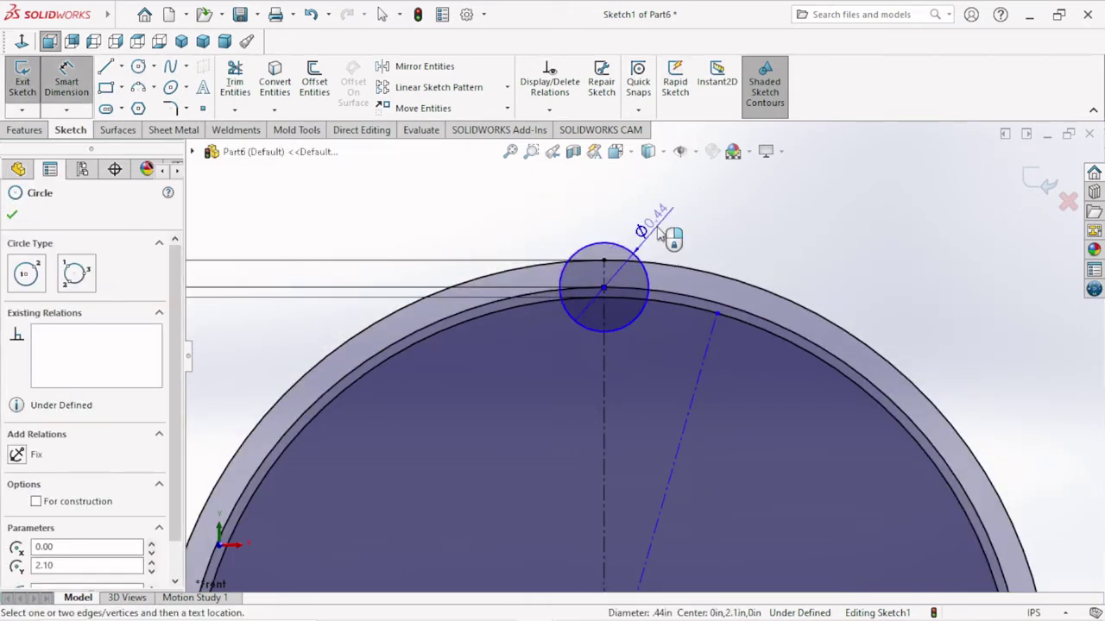
left_click(649, 240)
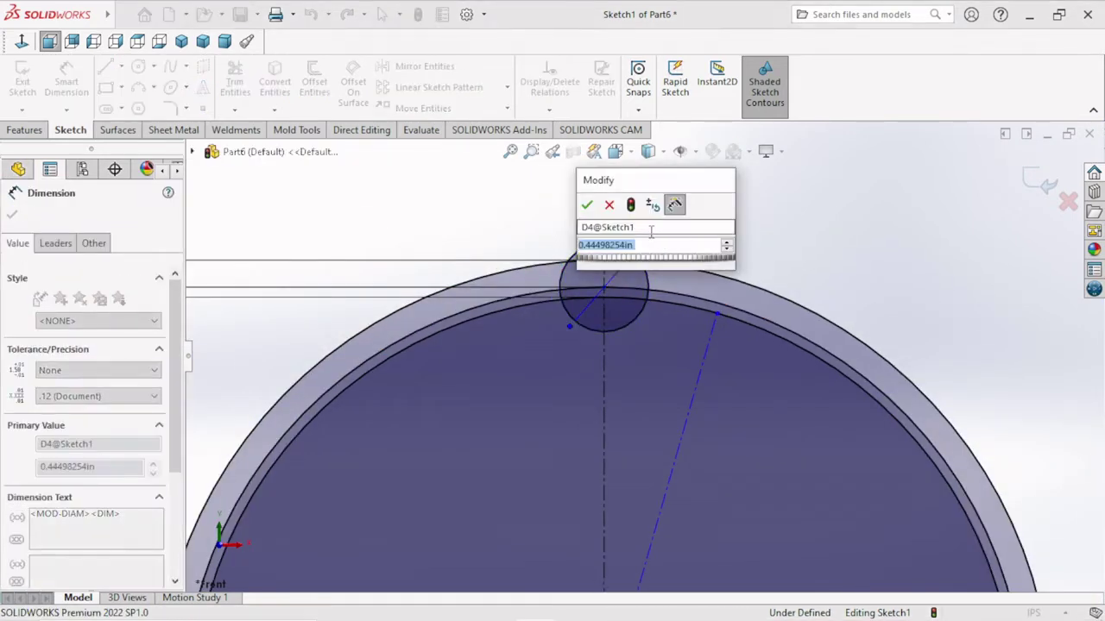
type("0.32")
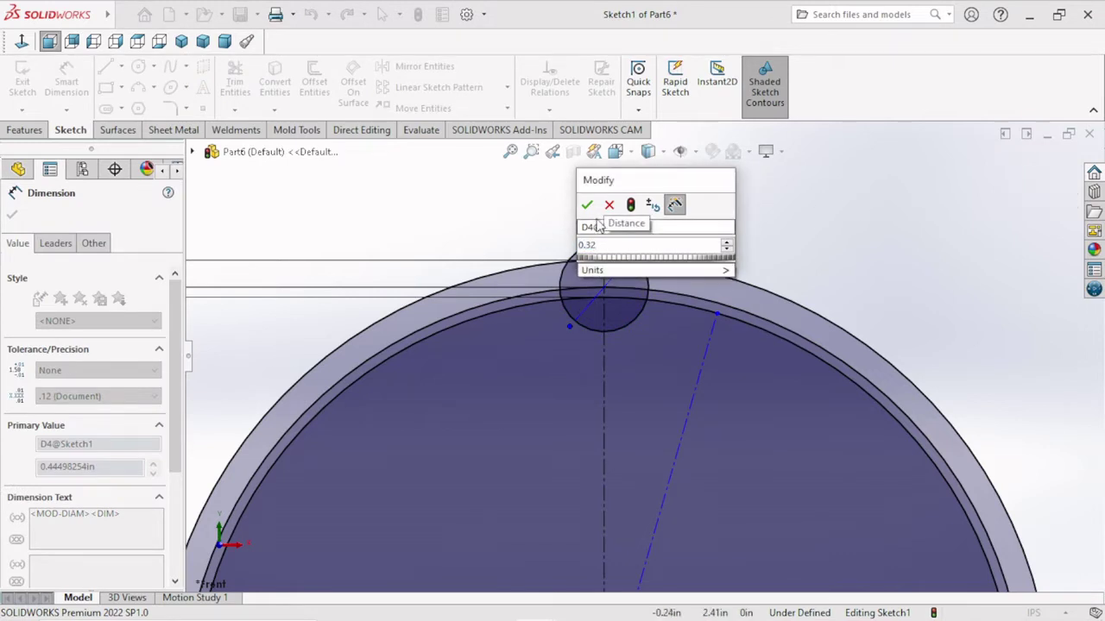
left_click(587, 207)
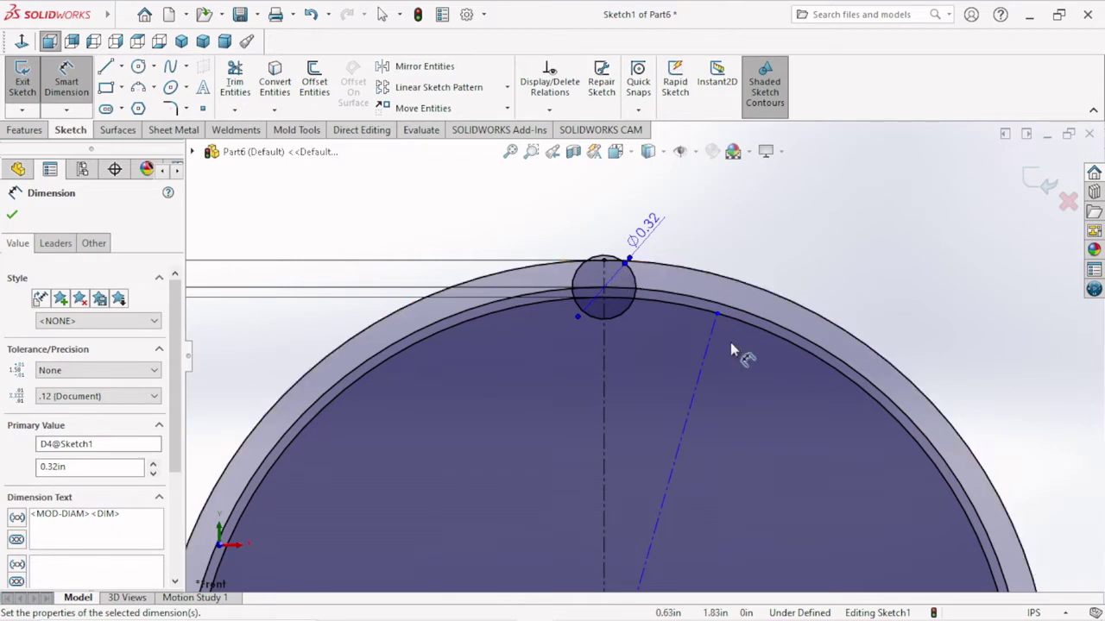
left_click(12, 215)
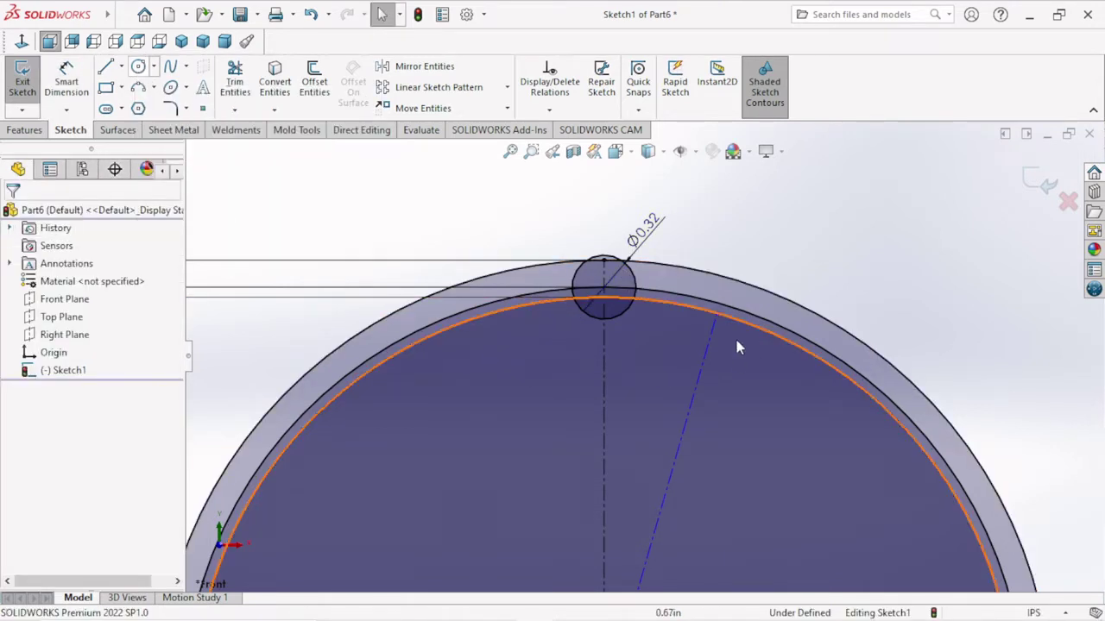
Draw a second small circle centred on the end of the angled centerline.
left_click(718, 313)
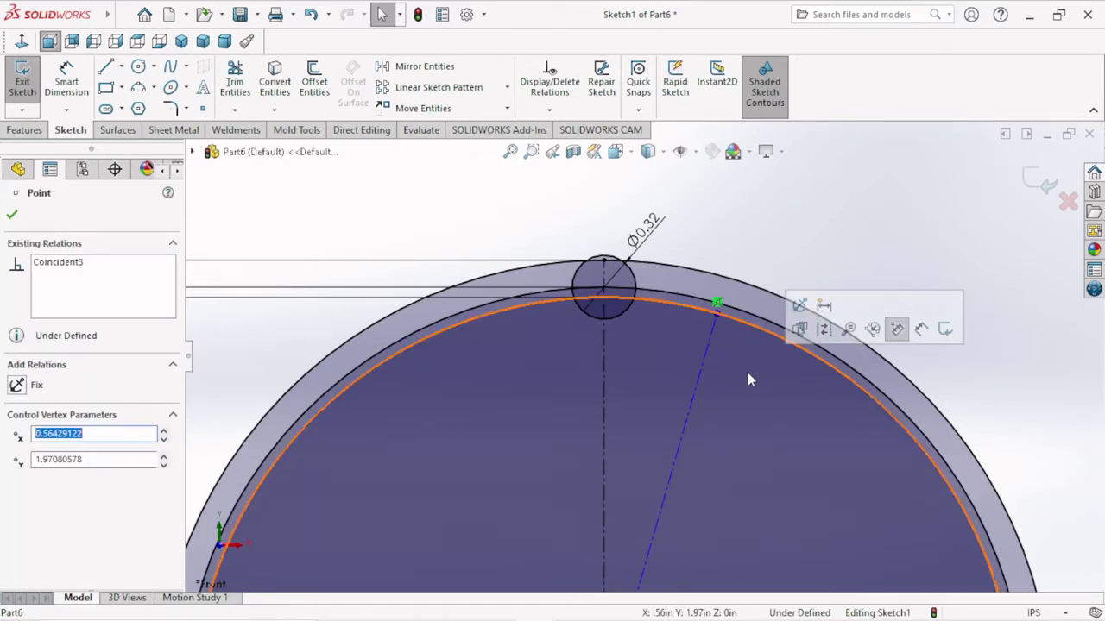
left_click(139, 69)
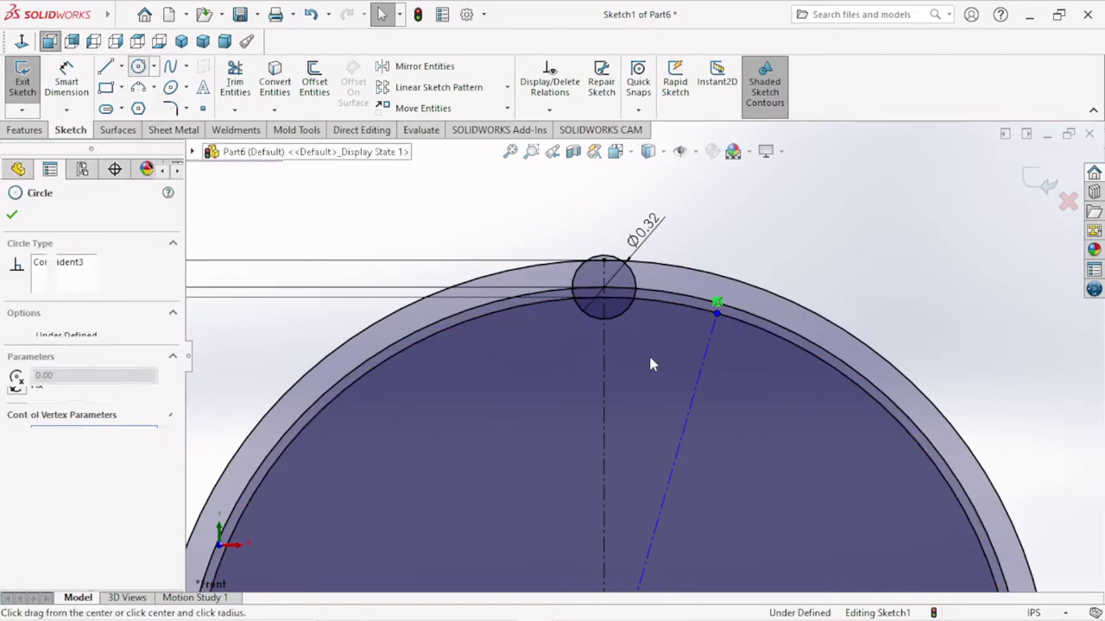
left_click(717, 313)
left_click(734, 373)
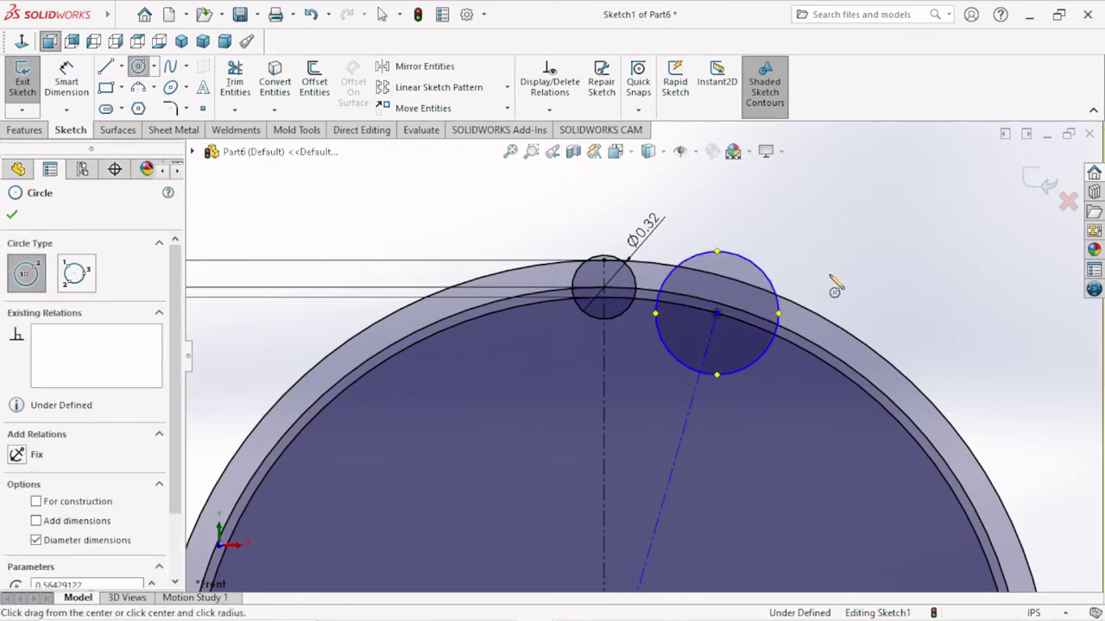
right_click(830, 278)
left_click(850, 278)
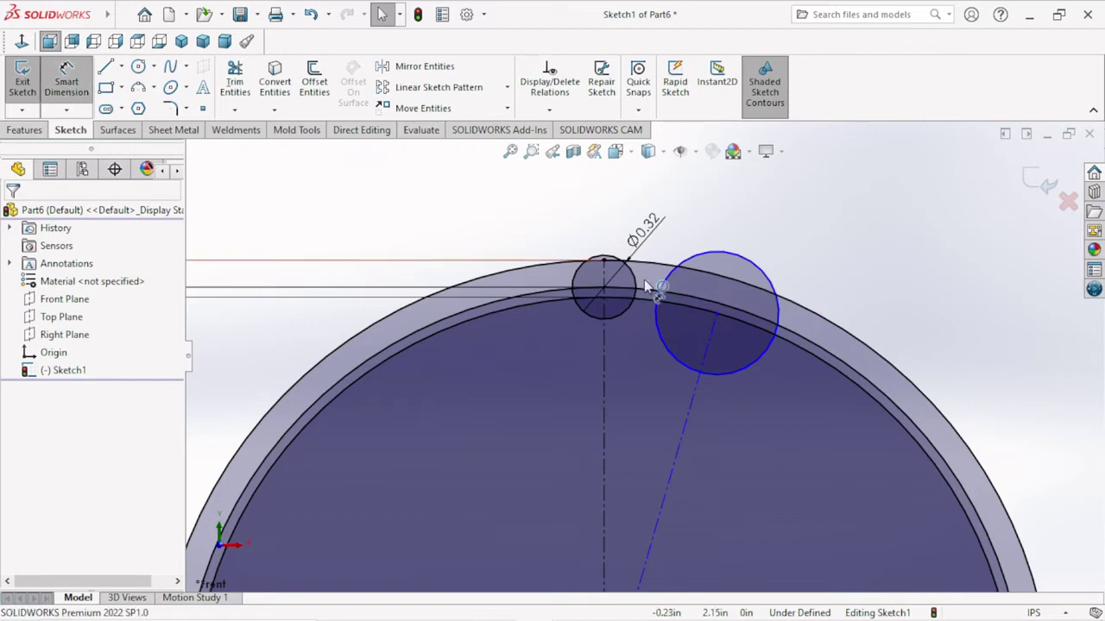
Change the second circle's diameter dimension to 0.46 in.
left_click(763, 273)
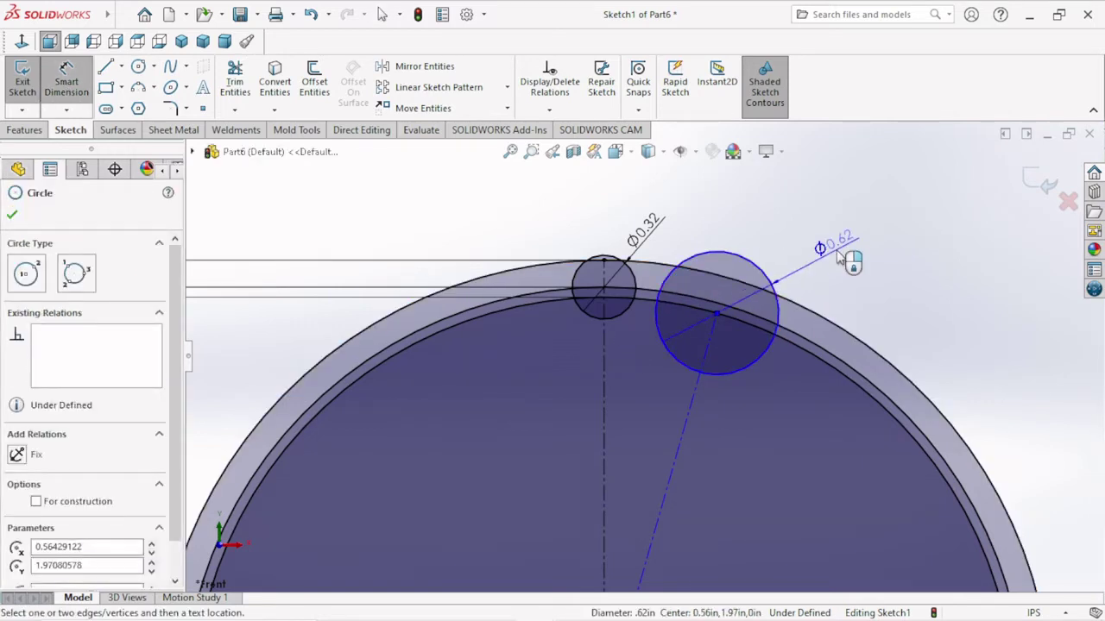
left_click(836, 256)
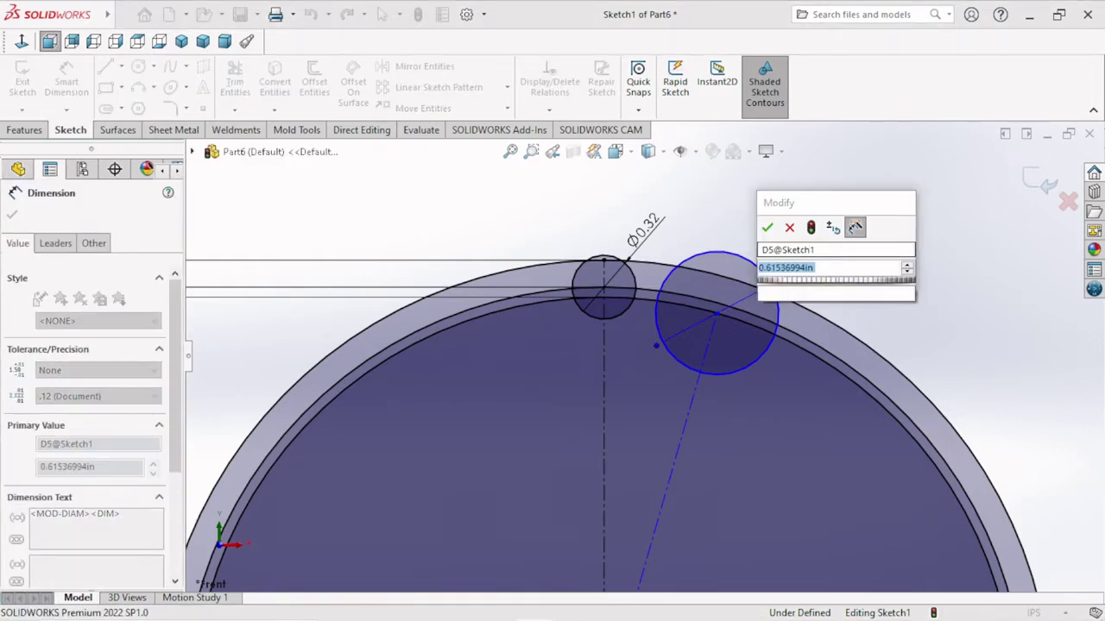
type("0.46")
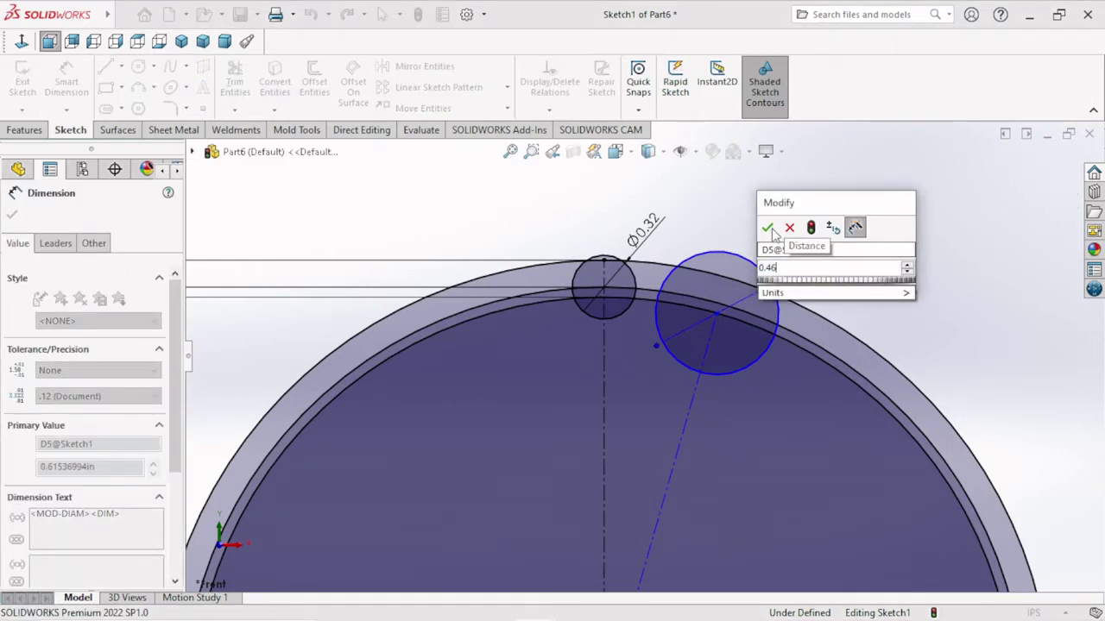
left_click(768, 229)
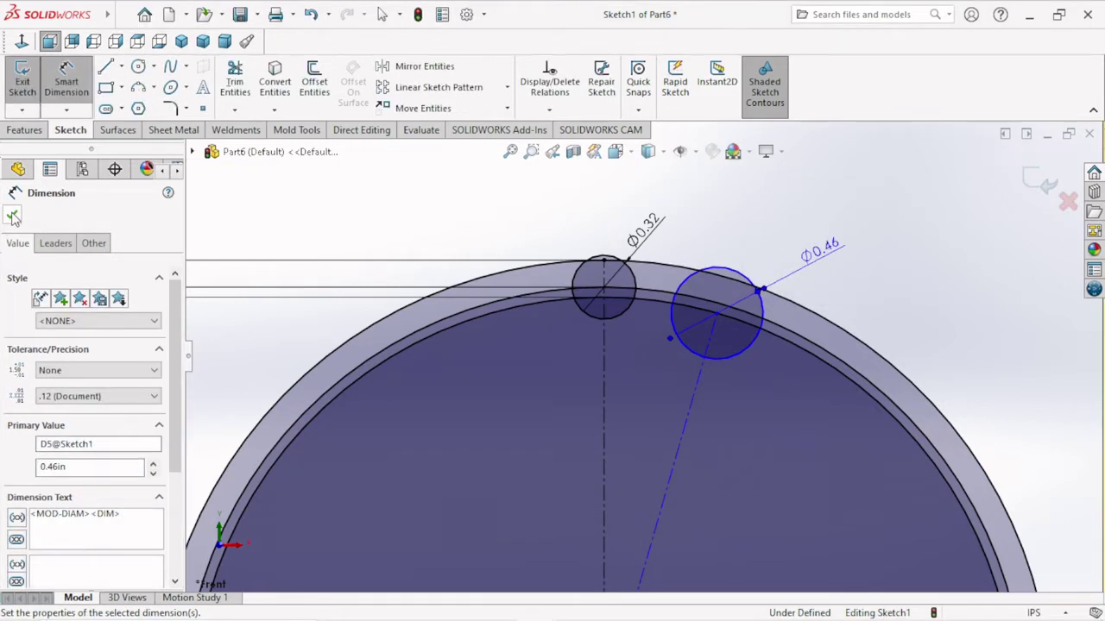
left_click(12, 217)
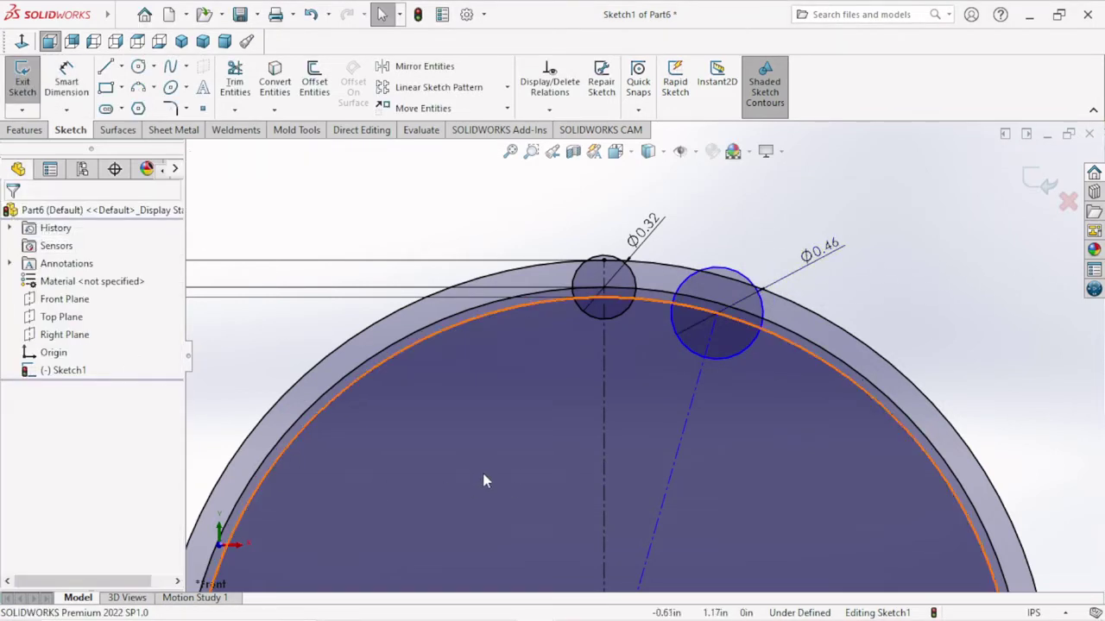
scroll(483, 481, "down", 2)
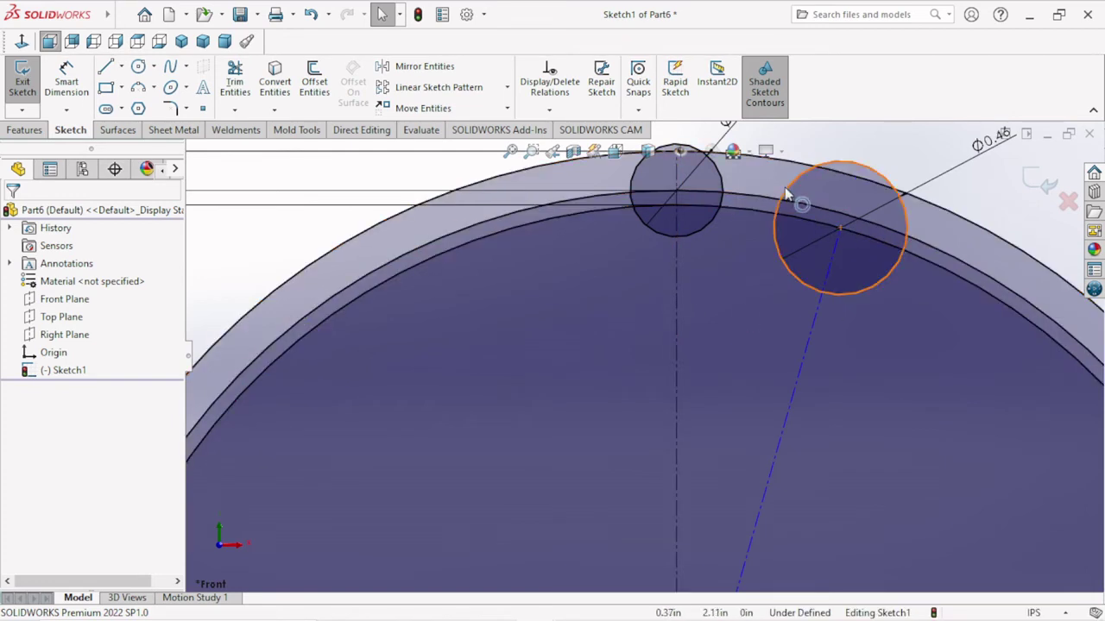
Make the Ø0.32 and Ø0.46 circles tangent to each other.
left_click(721, 181)
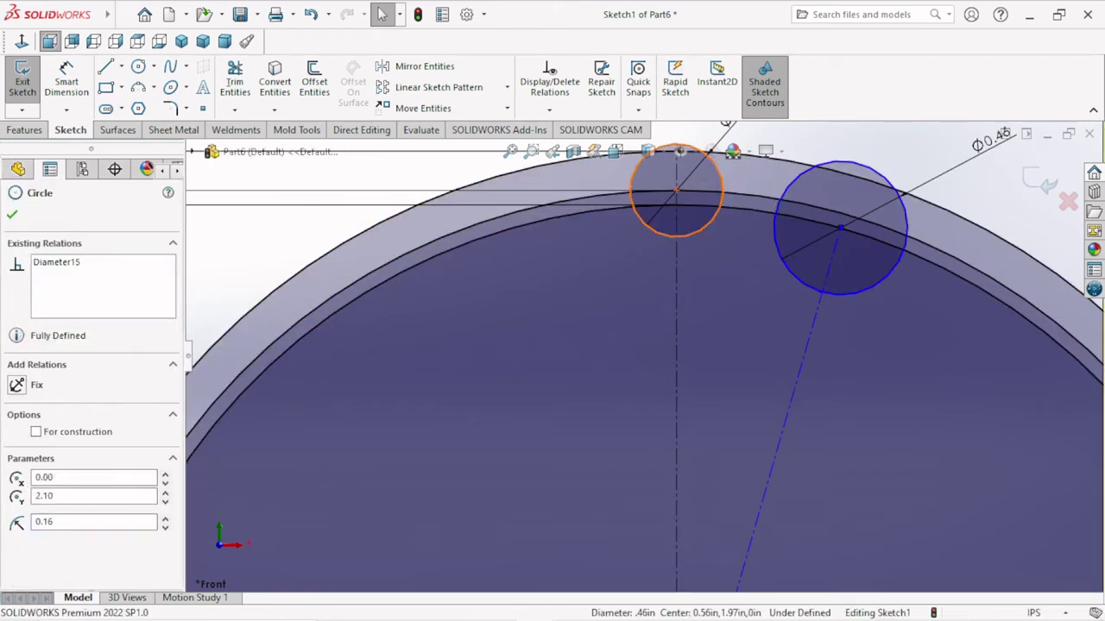
left_click(776, 220, "ctrl")
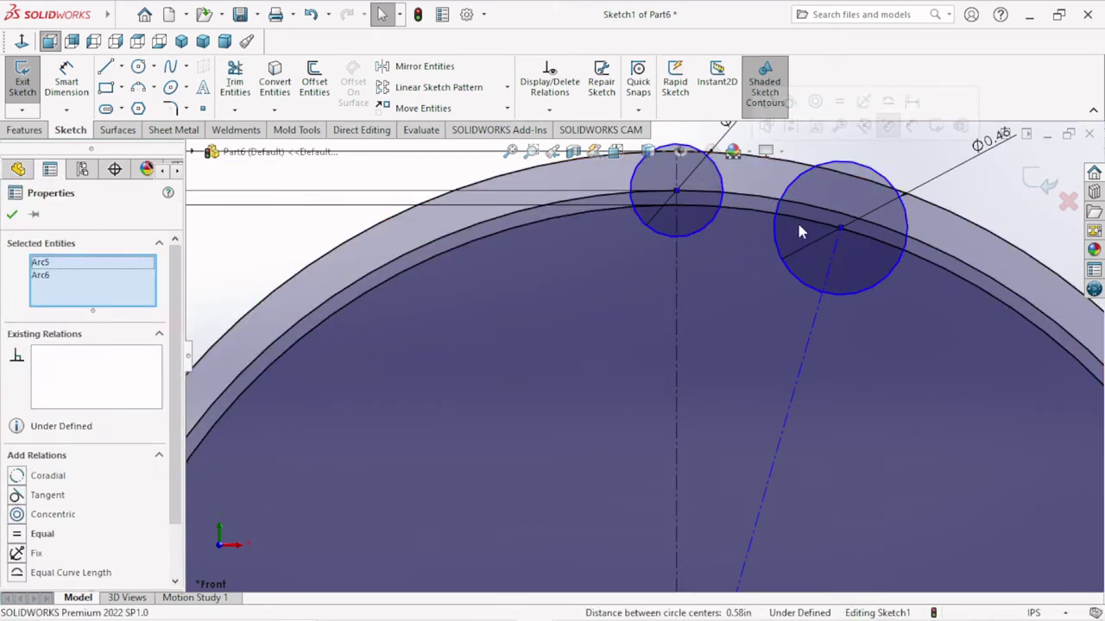
left_click(789, 103)
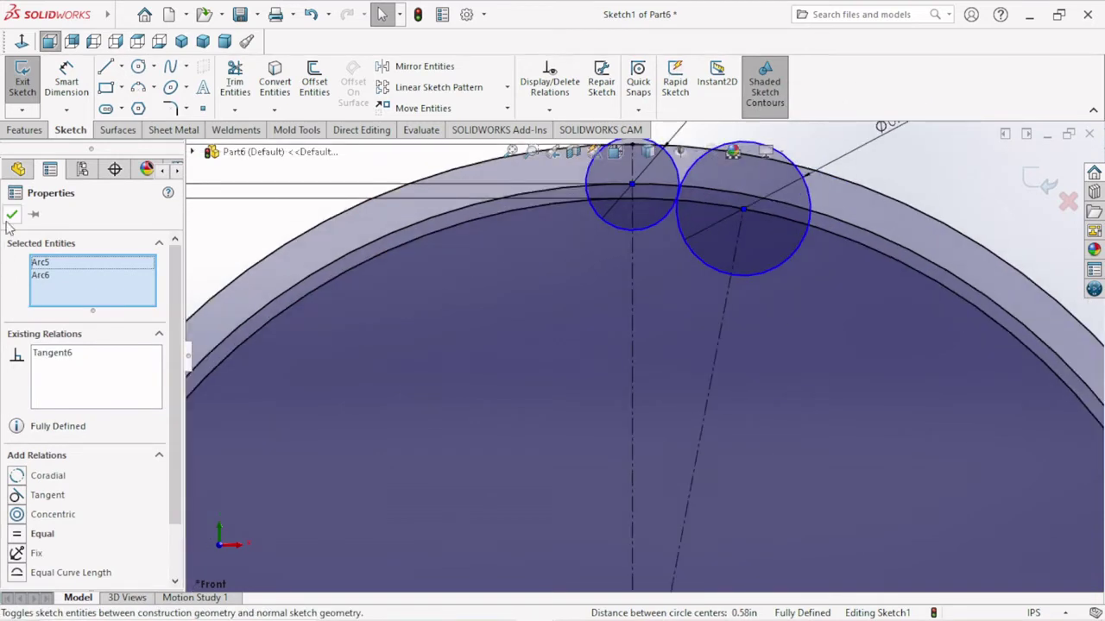
left_click(11, 214)
Convert the three large concentric circles to construction geometry.
left_click(345, 284)
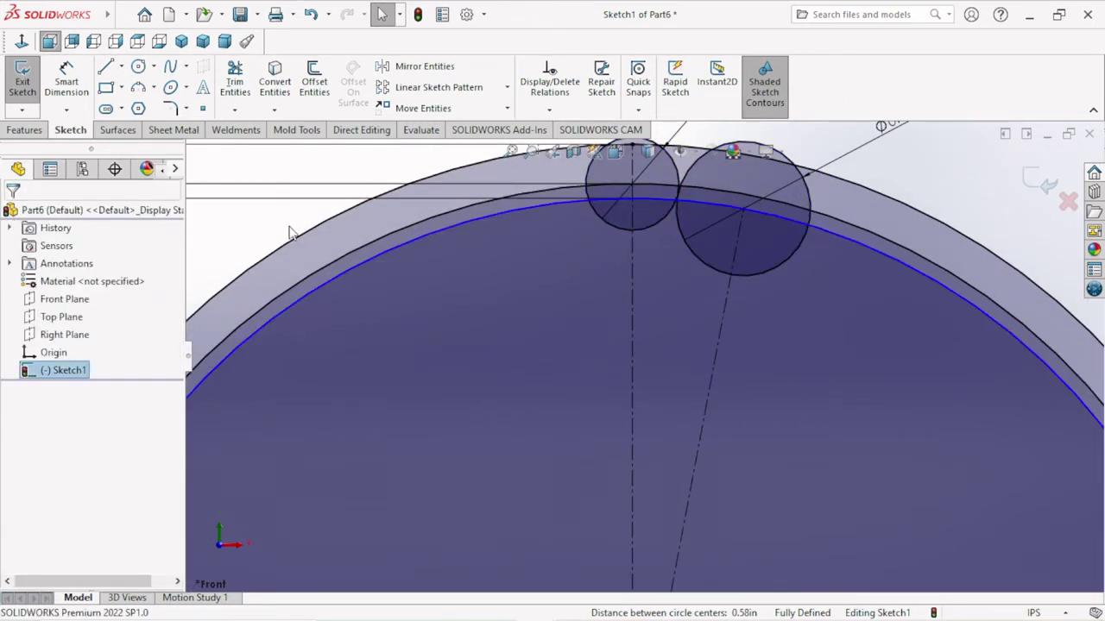
left_click_drag(232, 231, 337, 303)
left_click(333, 296)
key("z")
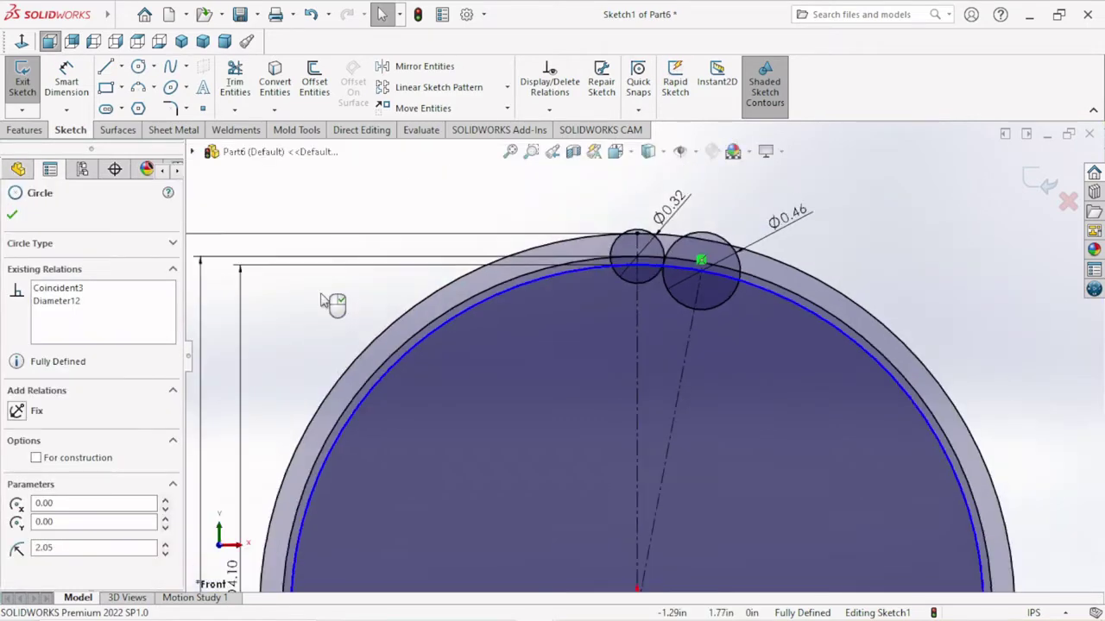
key("z")
mouse_move(1003, 366)
left_mouse_down()
mouse_move(857, 470)
mouse_move(836, 466)
left_mouse_up()
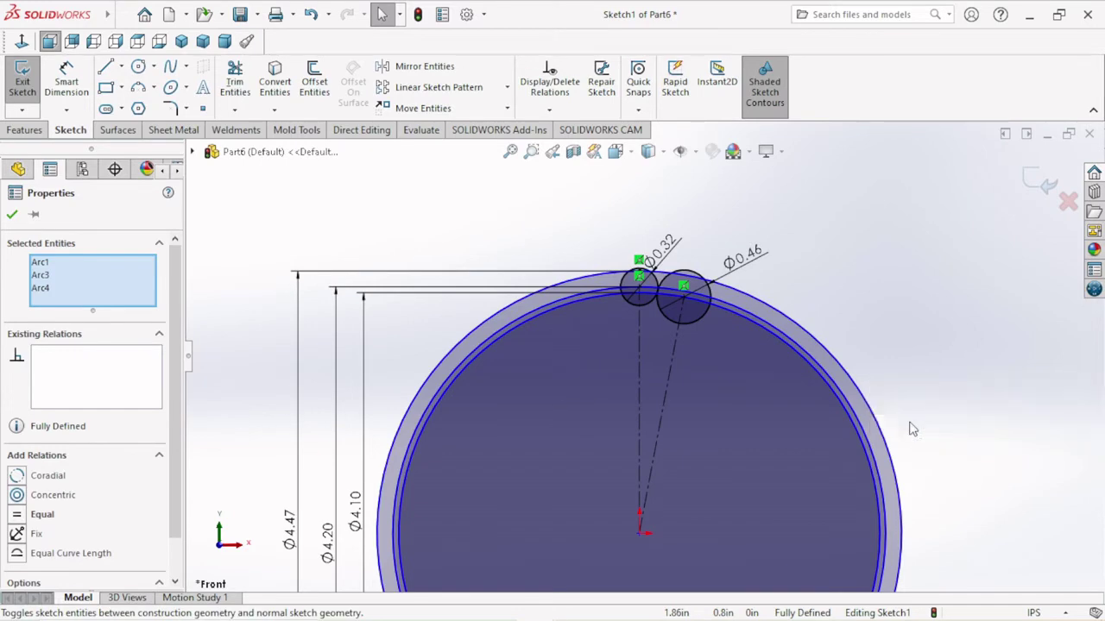
left_click(912, 428)
scroll(732, 483, "up", 3)
scroll(716, 492, "down", 2)
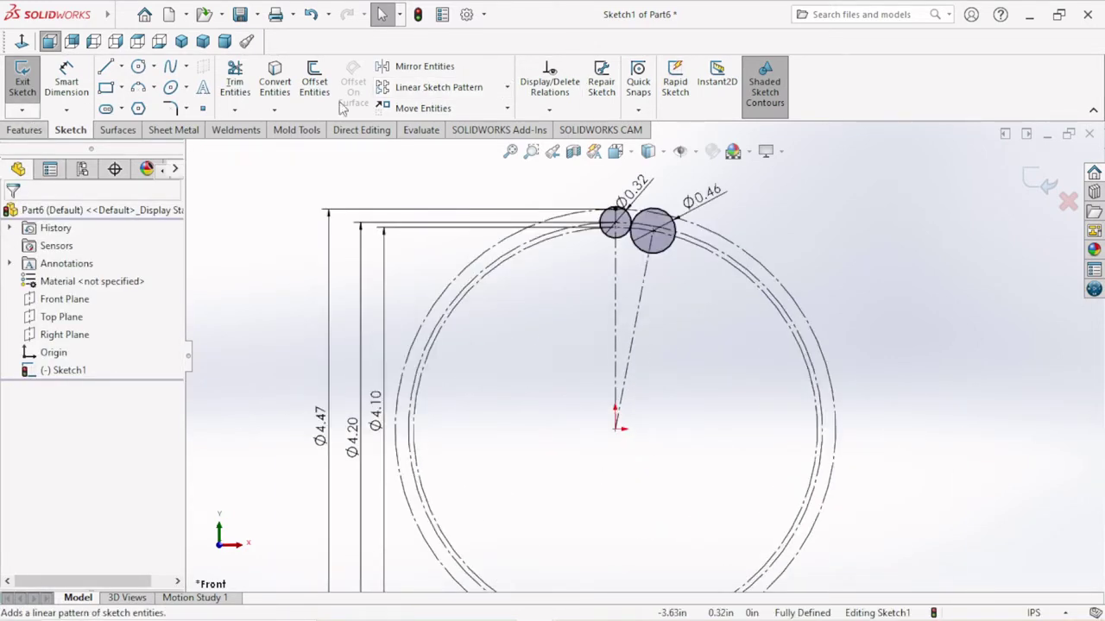
scroll(657, 208, "down", 2)
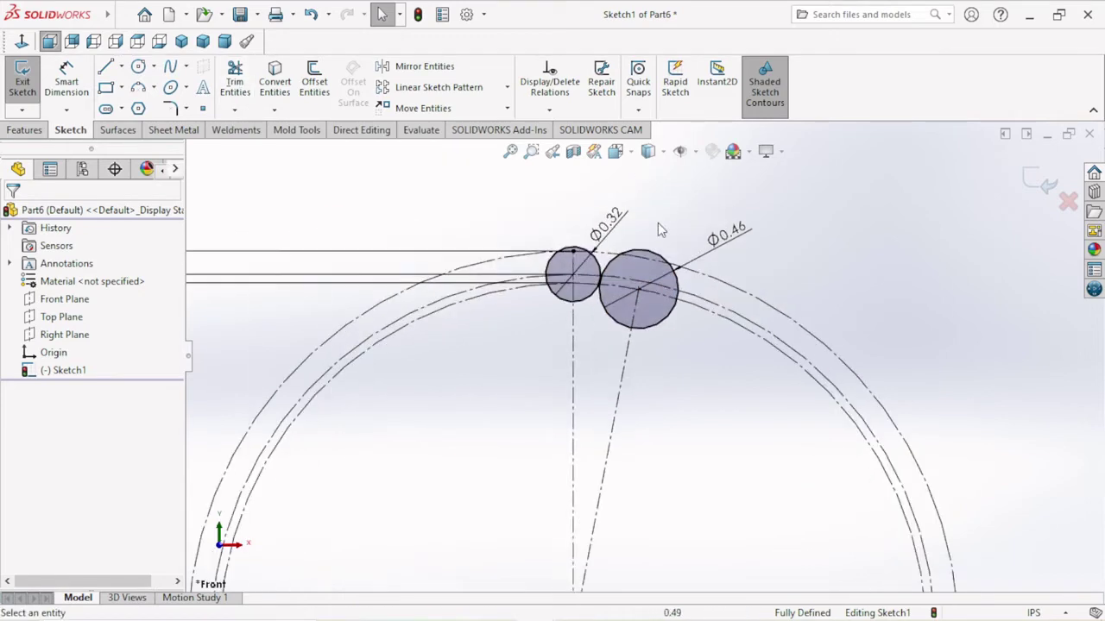
scroll(646, 256, "down", 2)
scroll(662, 291, "down", 2)
scroll(679, 340, "down", 1)
scroll(678, 340, "up", 3)
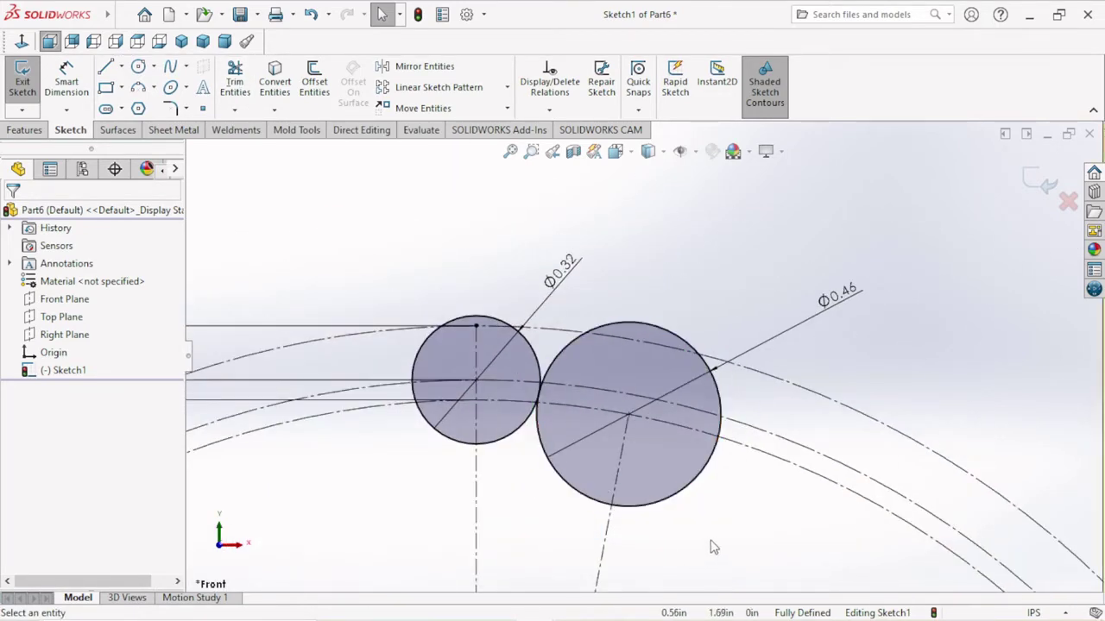
Power-trim away the right and lower portions of the Ø0.46 circle.
left_click(233, 77)
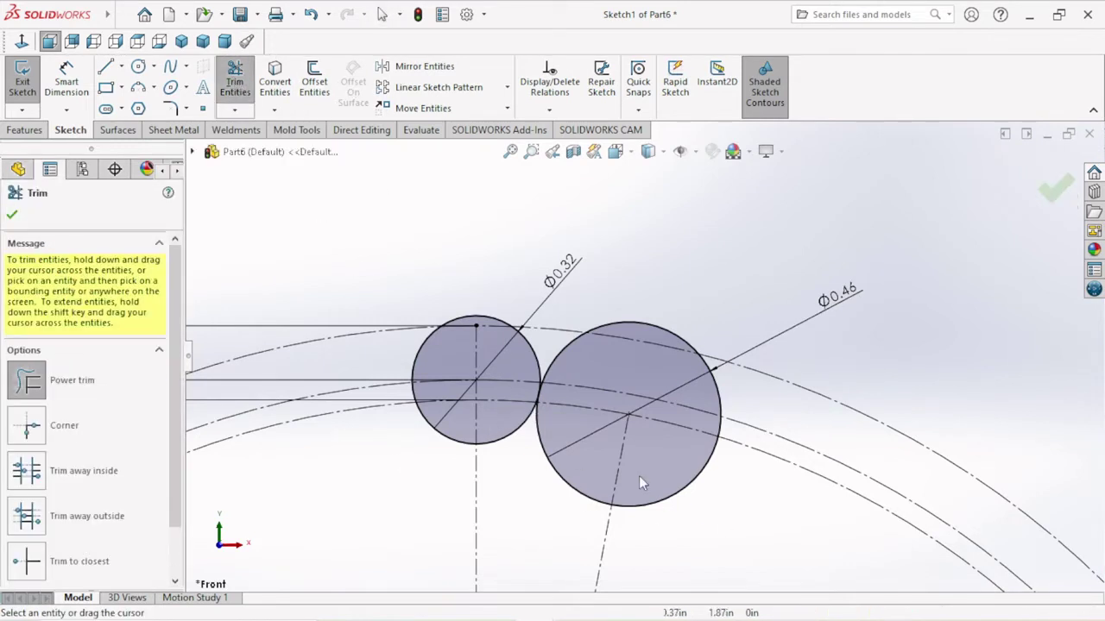
left_click_drag(695, 514, 686, 483)
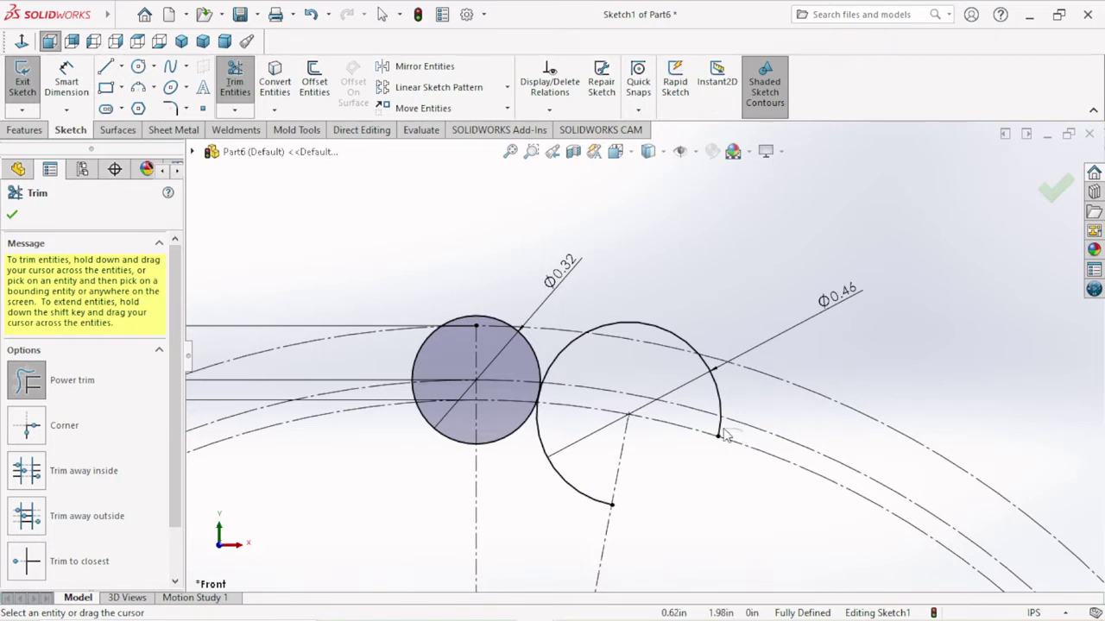
left_click_drag(714, 390, 654, 311)
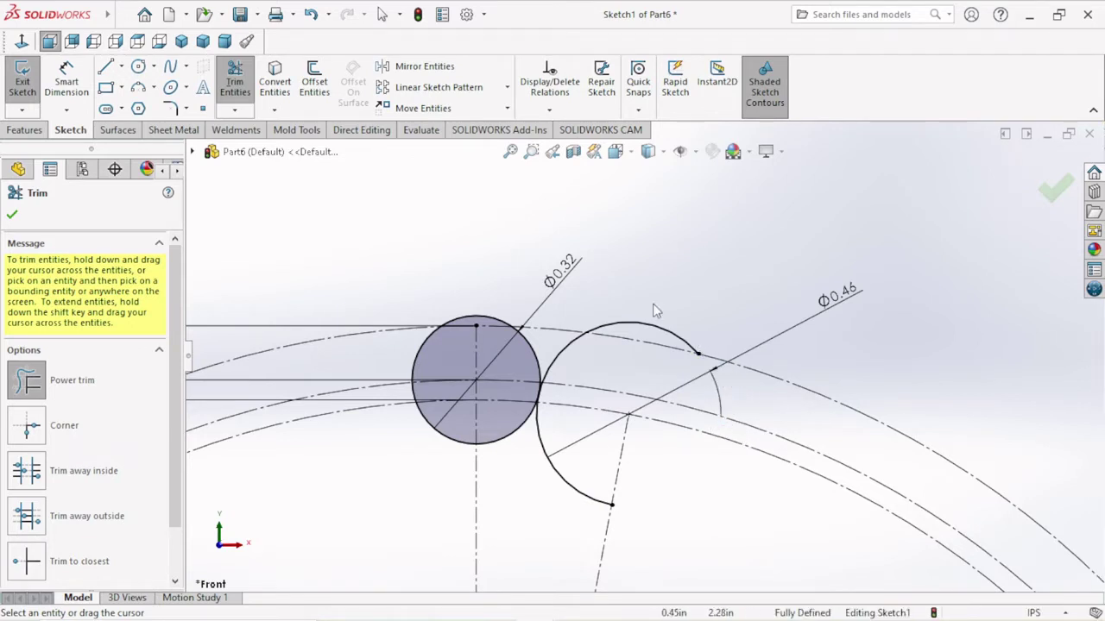
scroll(565, 453, "up", 2)
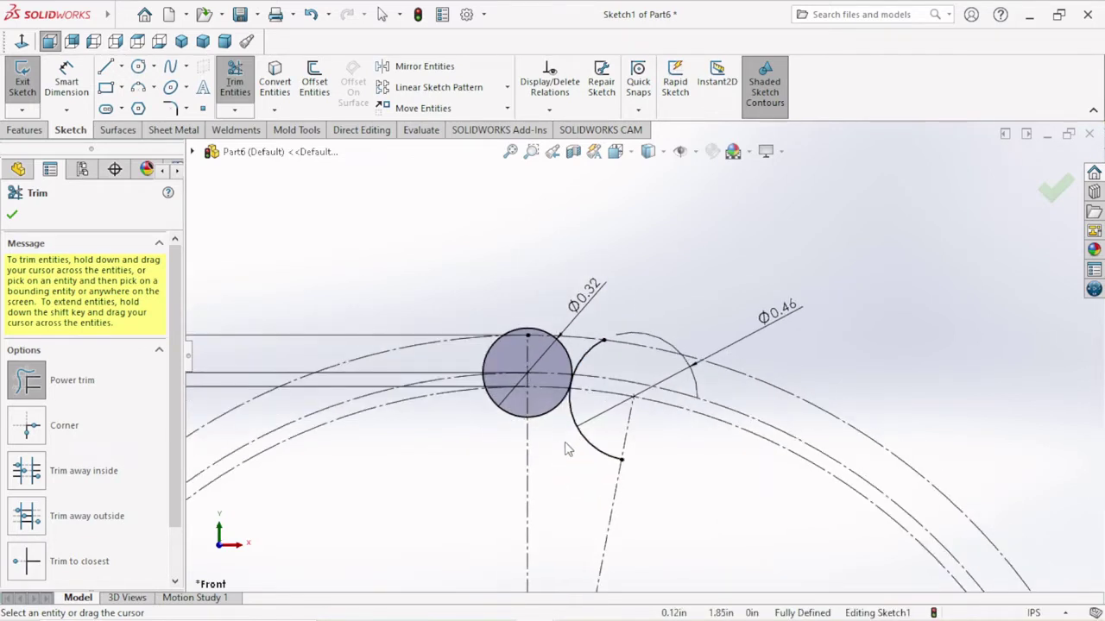
scroll(609, 458, "down", 1)
scroll(596, 448, "down", 1)
scroll(553, 440, "down", 2)
left_click_drag(512, 431, 628, 405)
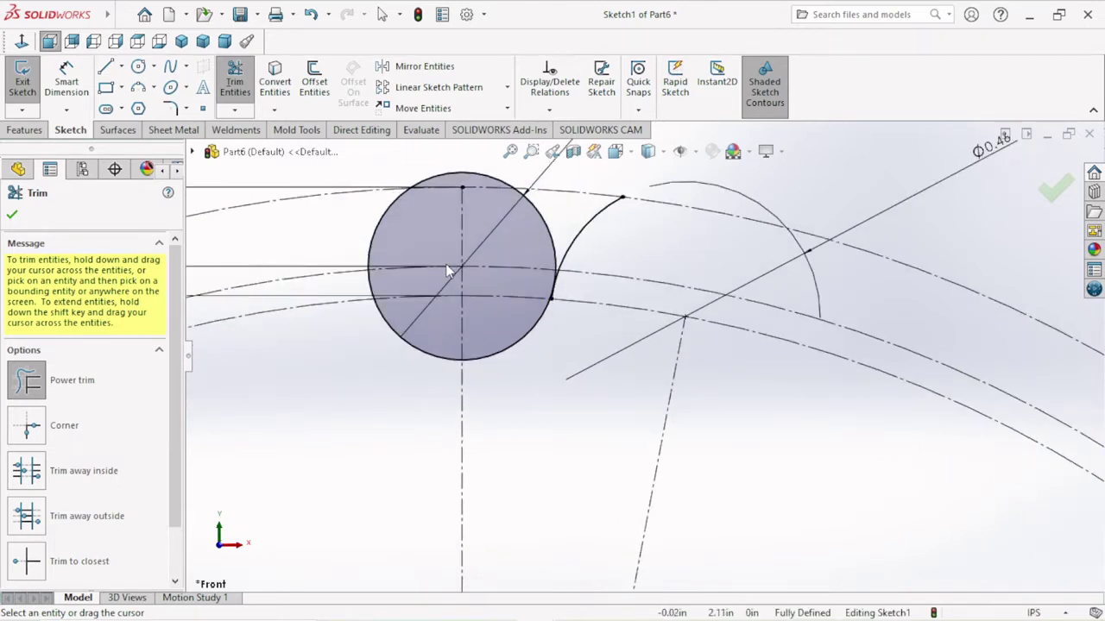
Trim the Ø0.32 circle's upper-left and right arcs and the leftover bits at the junction.
left_click_drag(315, 228, 388, 257)
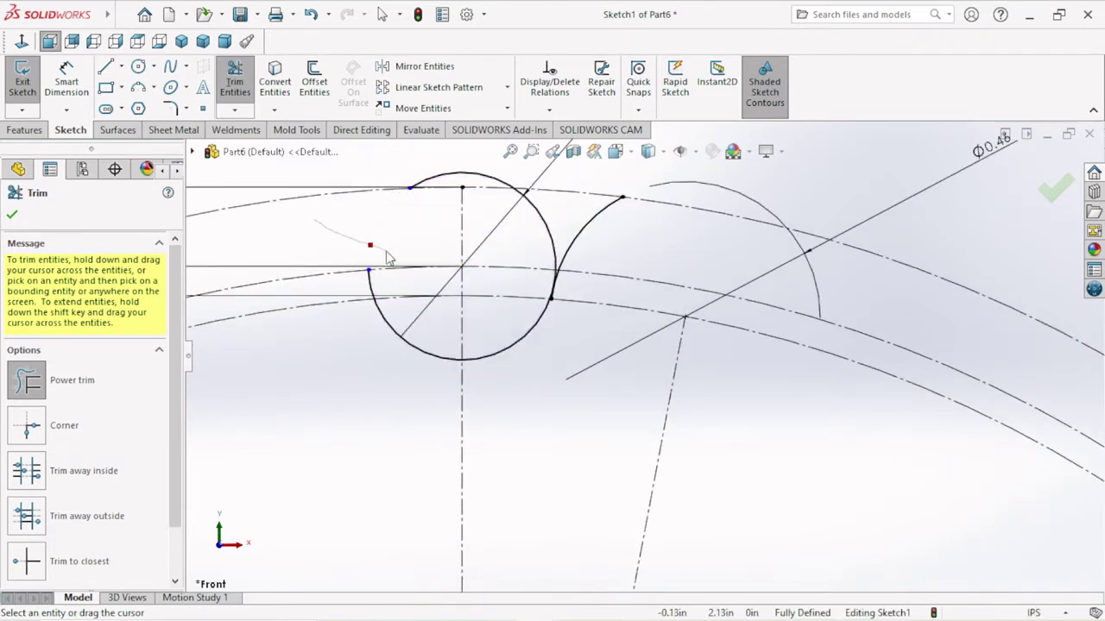
left_click_drag(562, 208, 531, 238)
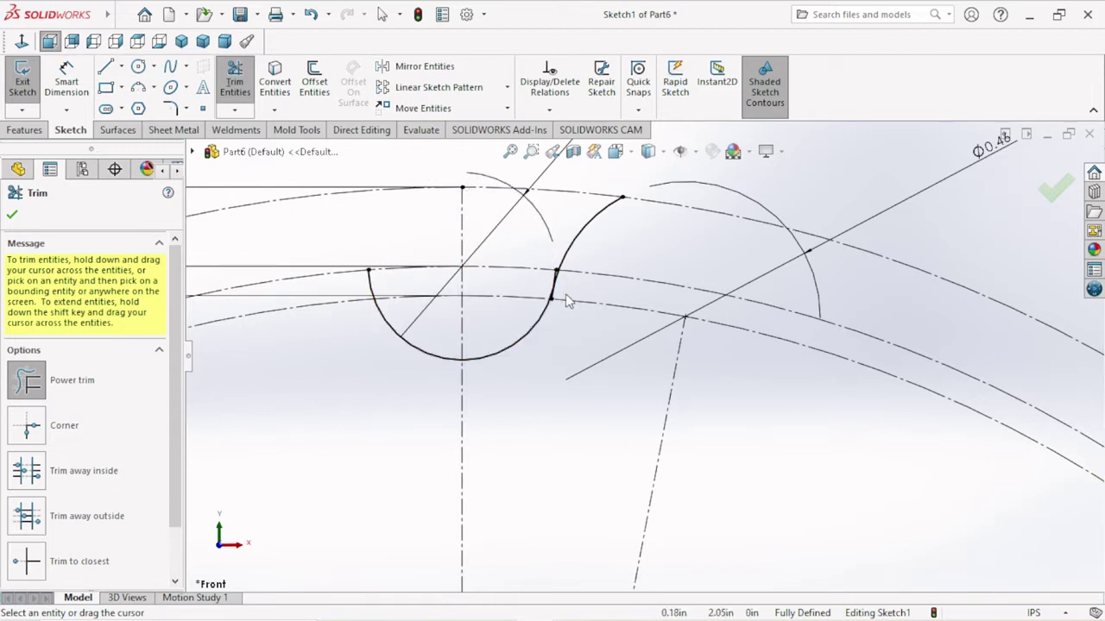
scroll(567, 298, "down", 2)
scroll(565, 302, "down", 2)
left_click_drag(555, 302, 583, 273)
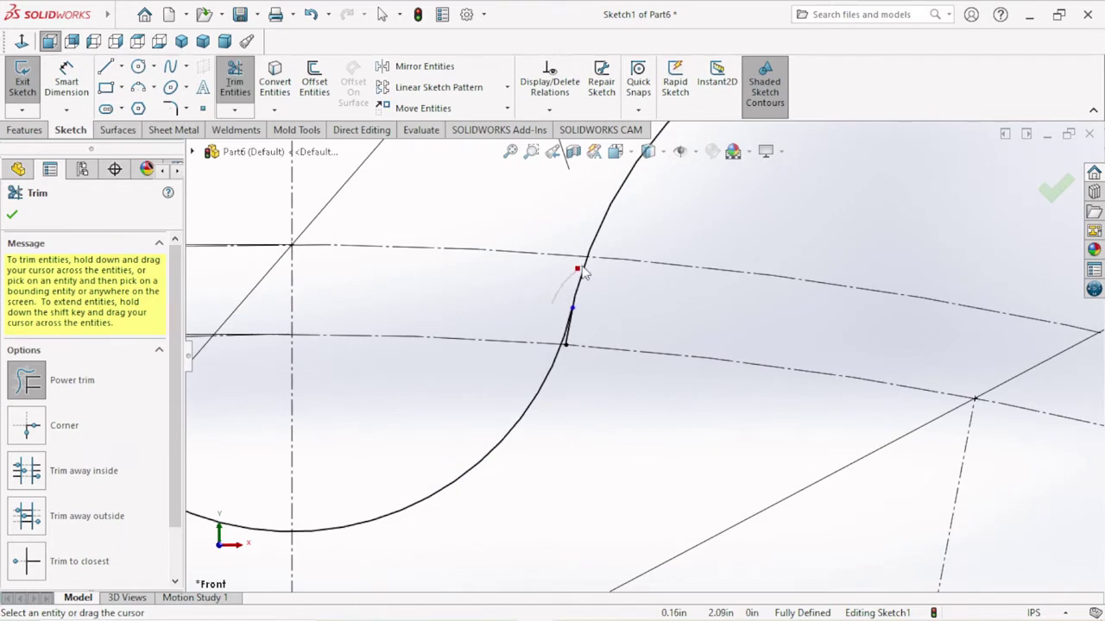
scroll(579, 346, "down", 2)
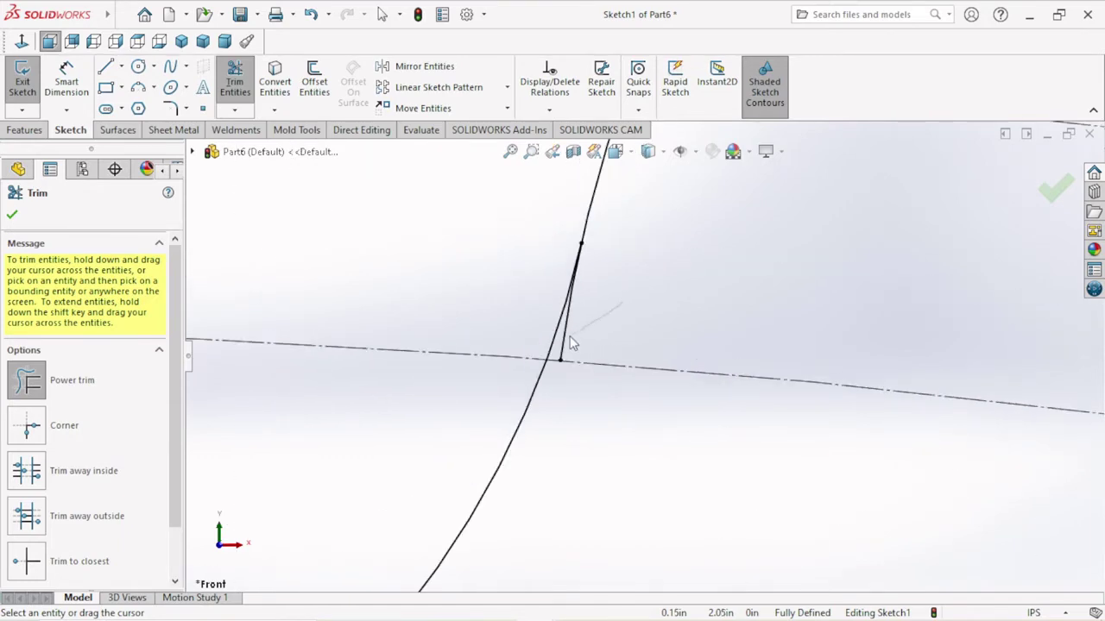
left_click_drag(570, 342, 564, 337)
scroll(566, 338, "up", 1)
scroll(578, 346, "up", 3)
scroll(592, 351, "up", 2)
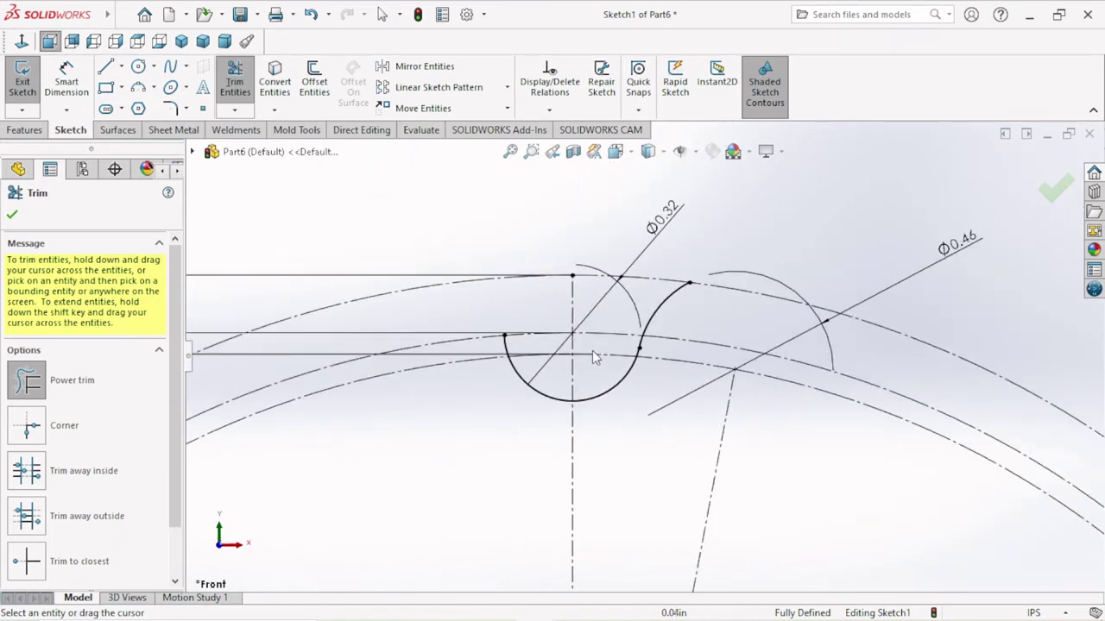
scroll(633, 366, "down", 2)
left_click(13, 215)
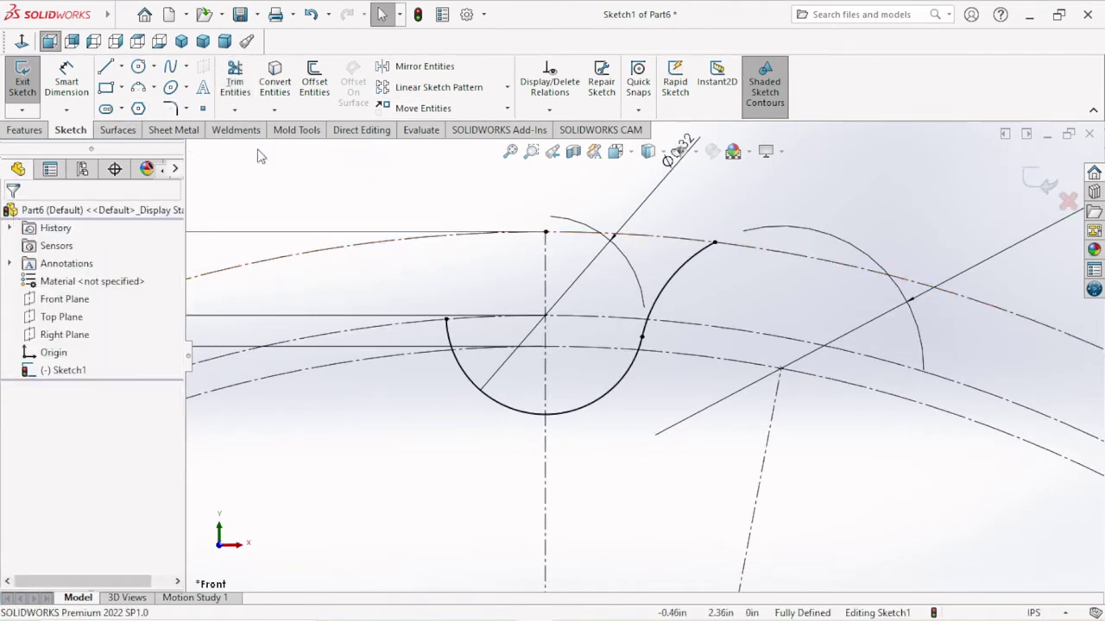
Mirror the rising tooth-flank arc about the vertical centerline.
left_click(418, 68)
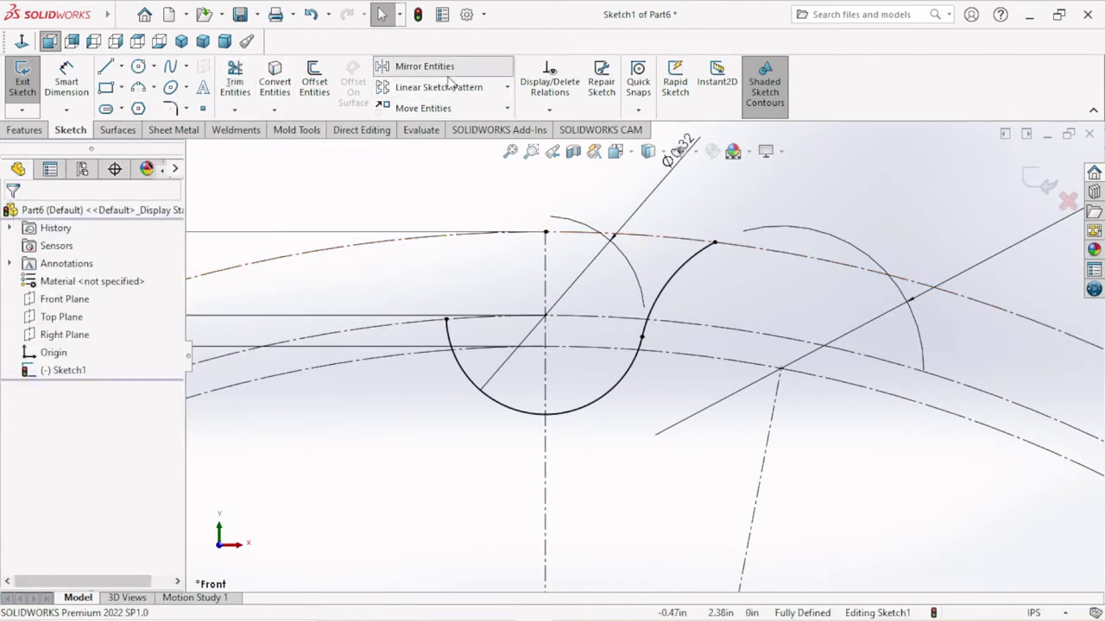
left_click(679, 275)
left_click(77, 417)
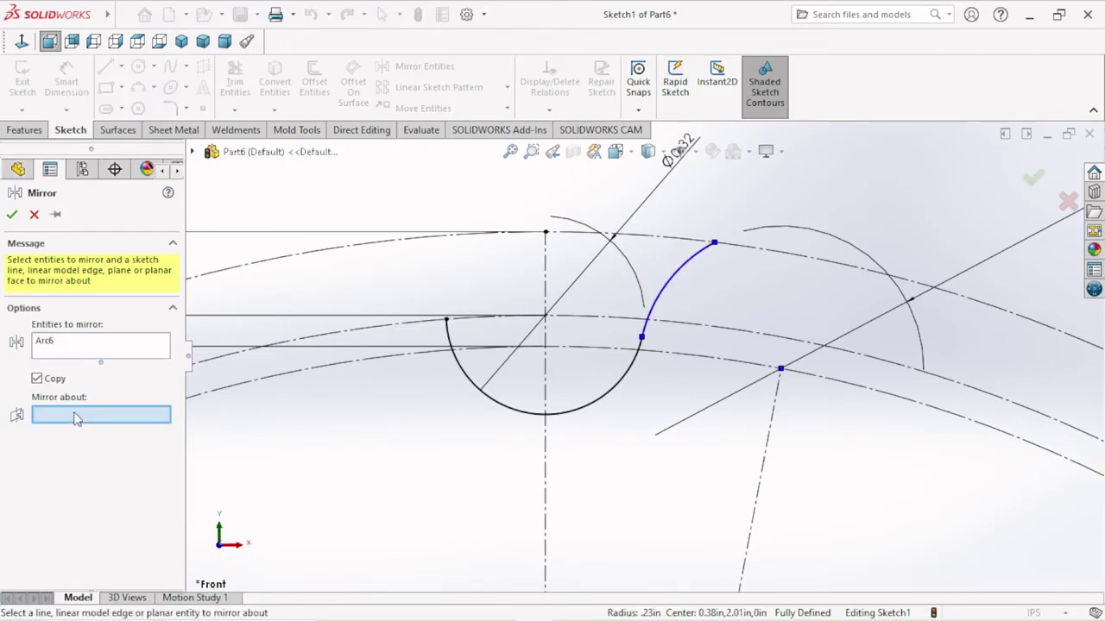
left_click(544, 280)
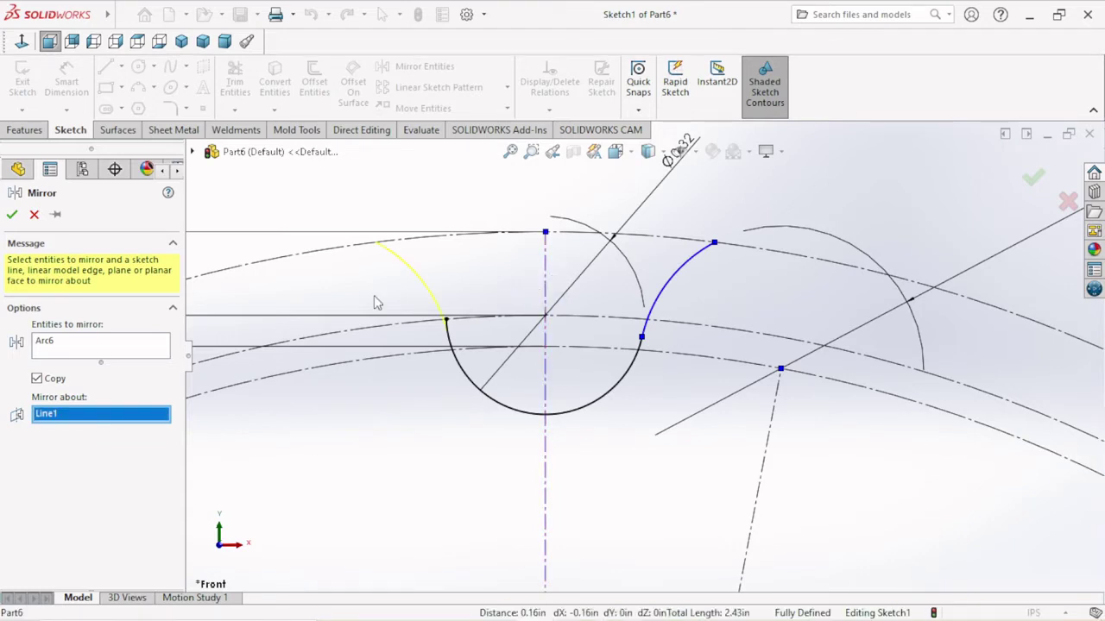
left_click(12, 214)
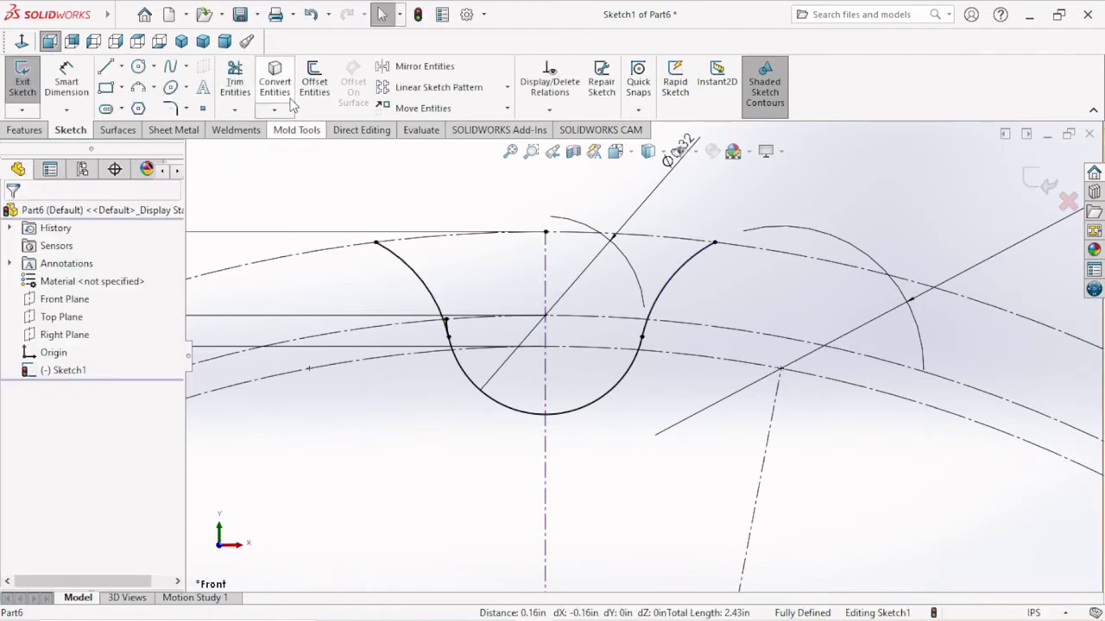
Trim back the overlong arc segment, undoing a trim that removed too much.
left_click(235, 82)
scroll(453, 354, "down", 3)
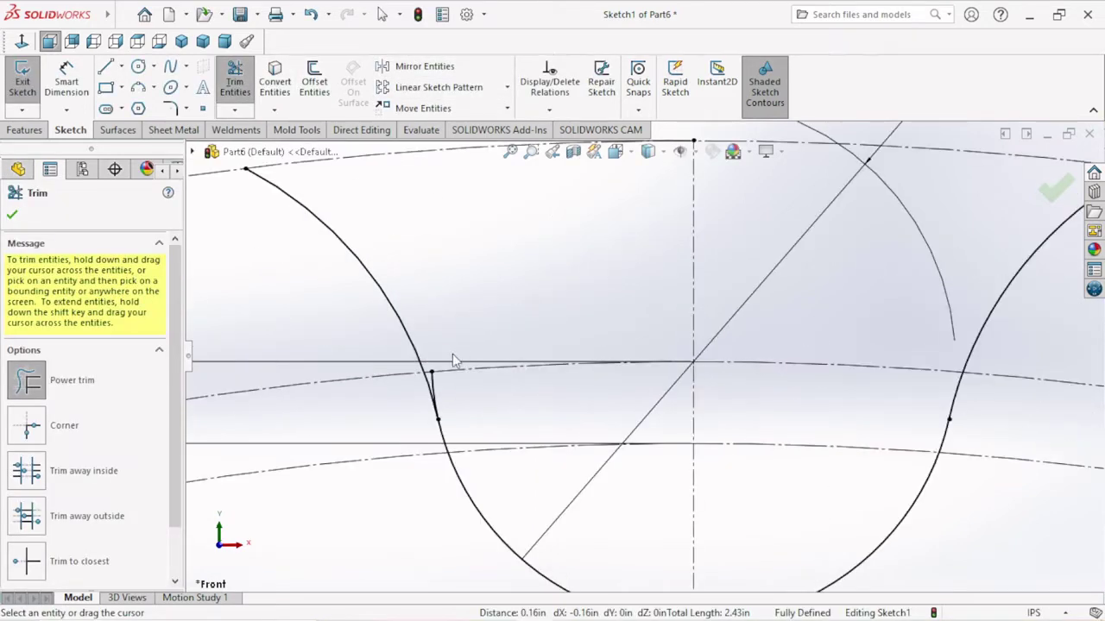
scroll(472, 456, "down", 2)
left_click(453, 421)
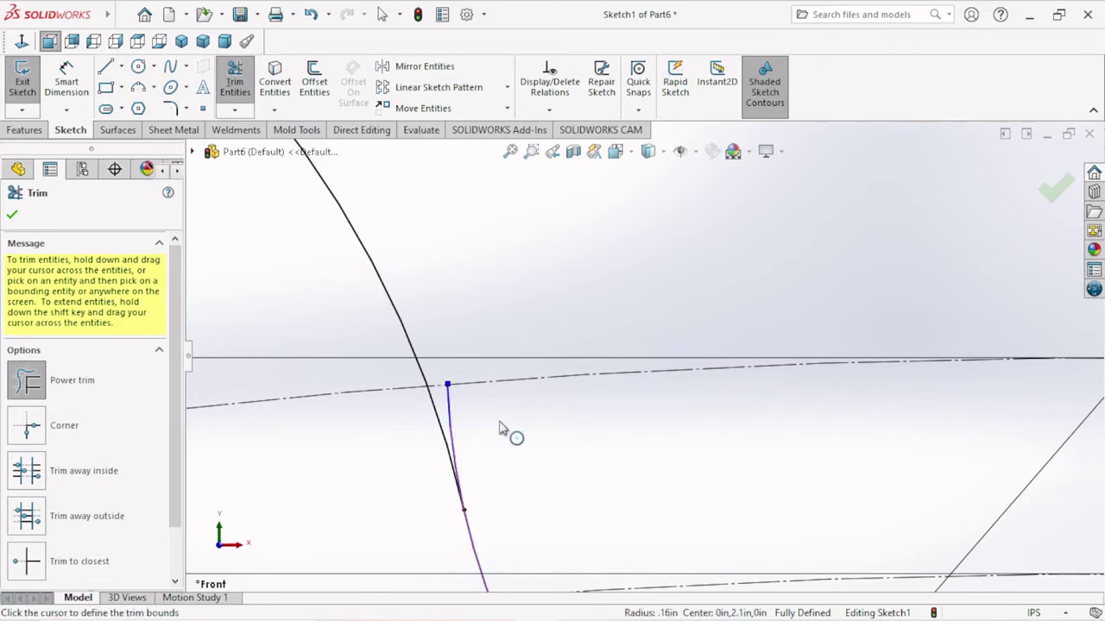
left_click(439, 413)
mouse_move(479, 467)
left_mouse_down()
mouse_move(451, 451)
mouse_move(489, 458)
left_mouse_up()
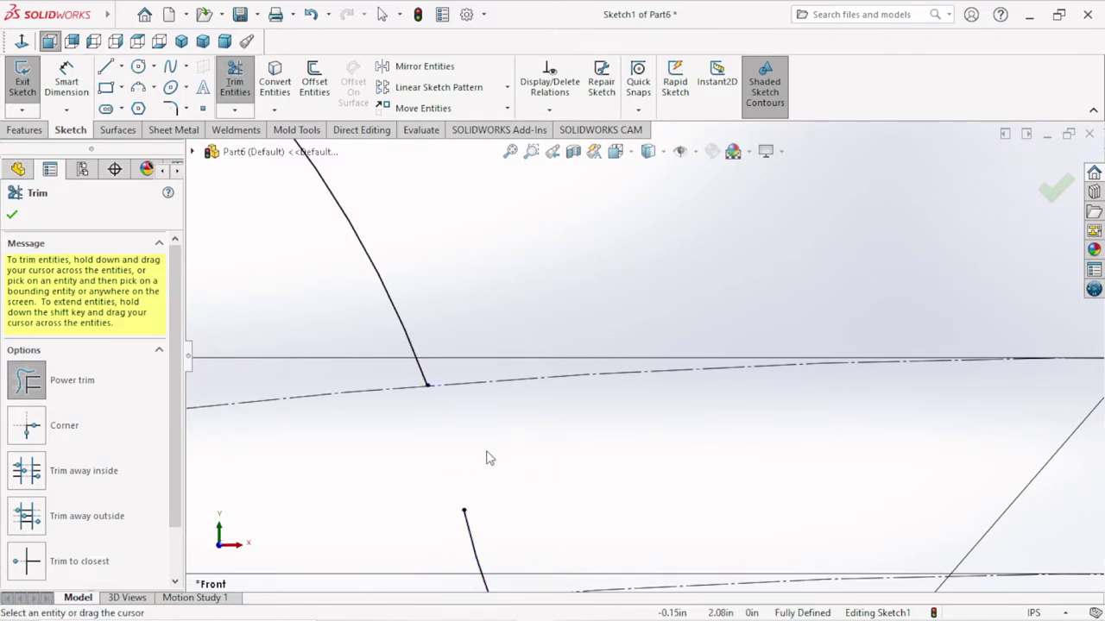
left_click(310, 14)
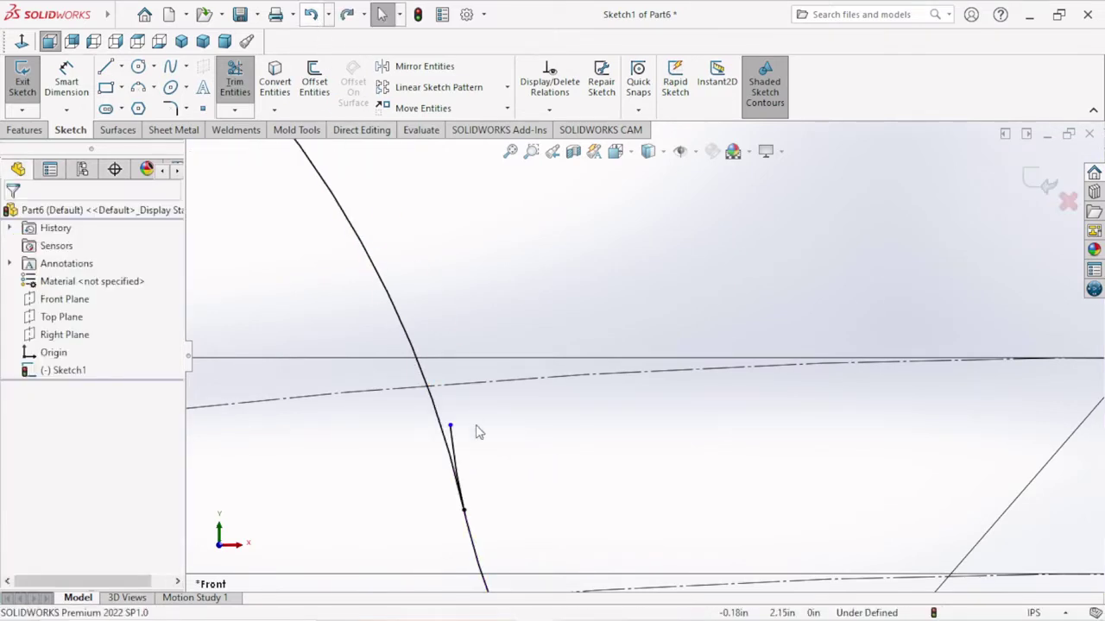
Trim away the leftover short line below the tooth gap and finish trimming.
left_click(236, 86)
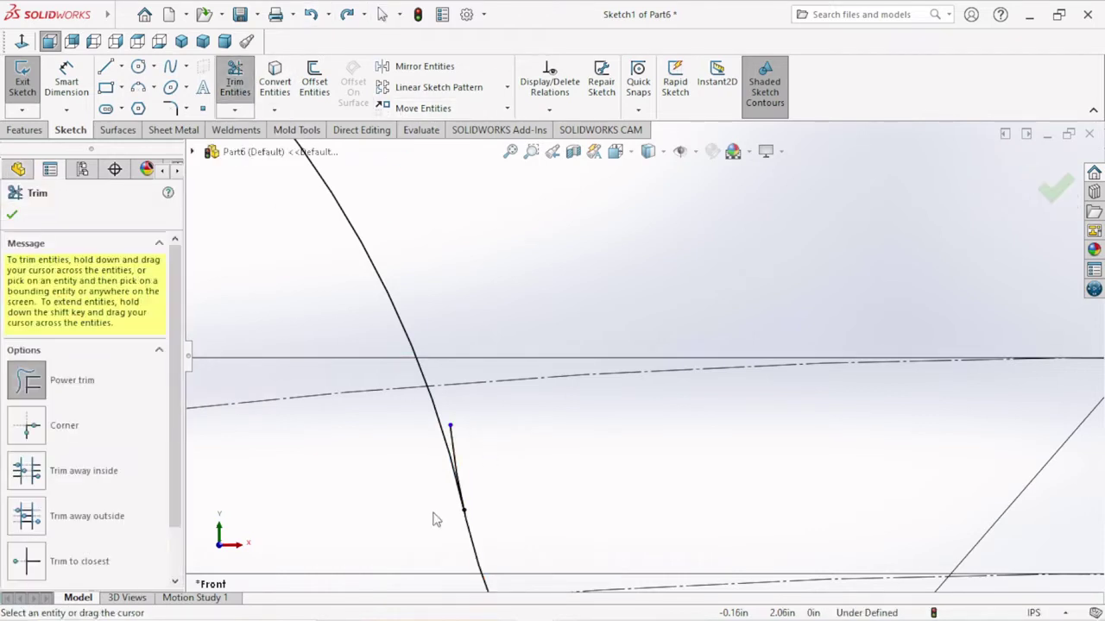
scroll(431, 518, "down", 3)
left_click_drag(536, 374, 495, 357)
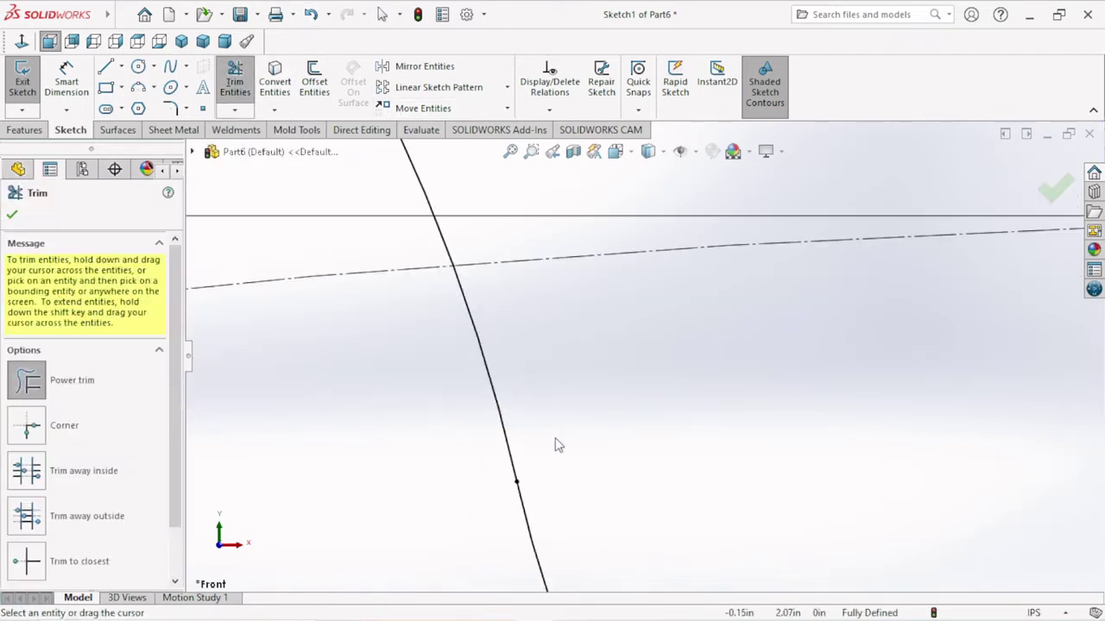
scroll(557, 444, "up", 3)
scroll(558, 444, "up", 3)
scroll(774, 399, "up", 1)
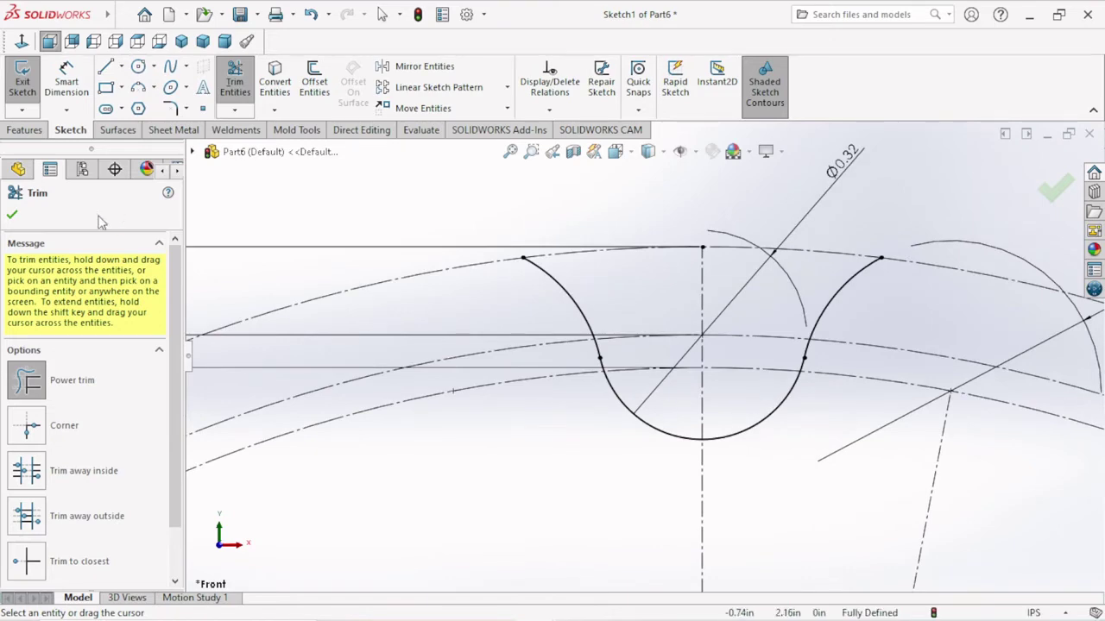
left_click(13, 216)
scroll(759, 446, "up", 2)
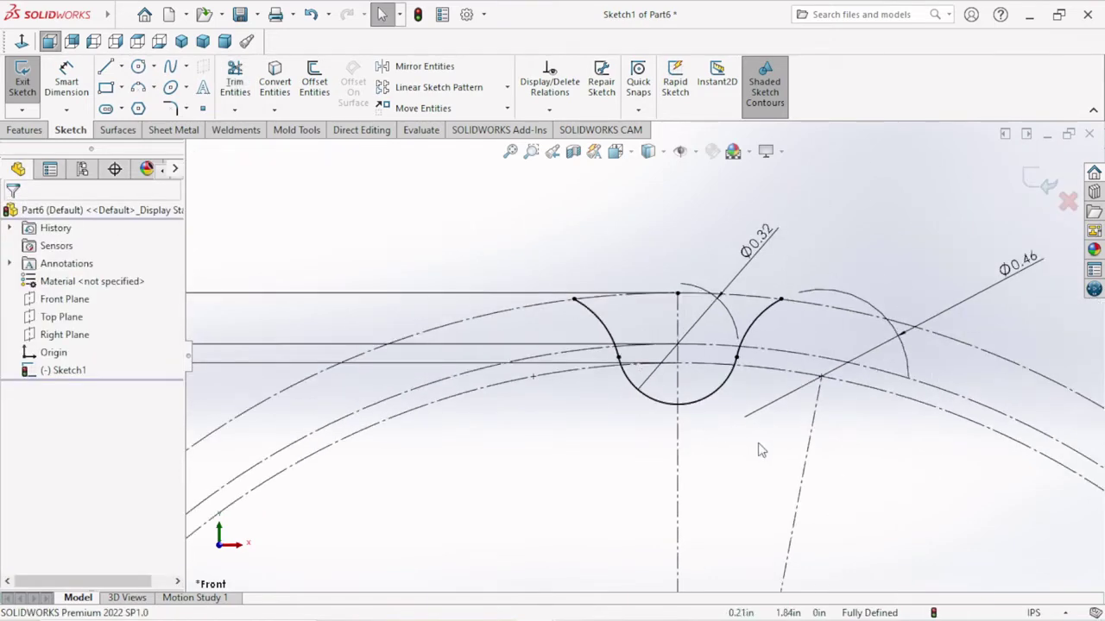
scroll(760, 446, "up", 1)
scroll(771, 402, "down", 1)
scroll(727, 377, "up", 1)
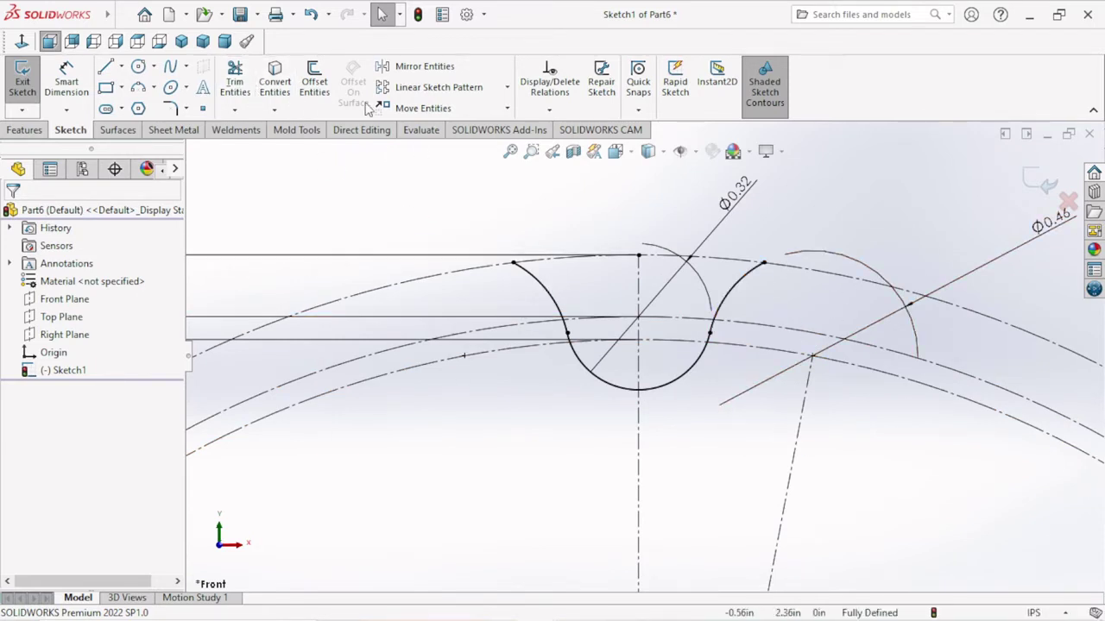
Circularly pattern both flank arcs and the bottom arc 26 times, equally spaced over 360°.
left_click(507, 87)
left_click(444, 129)
scroll(682, 379, "up", 2)
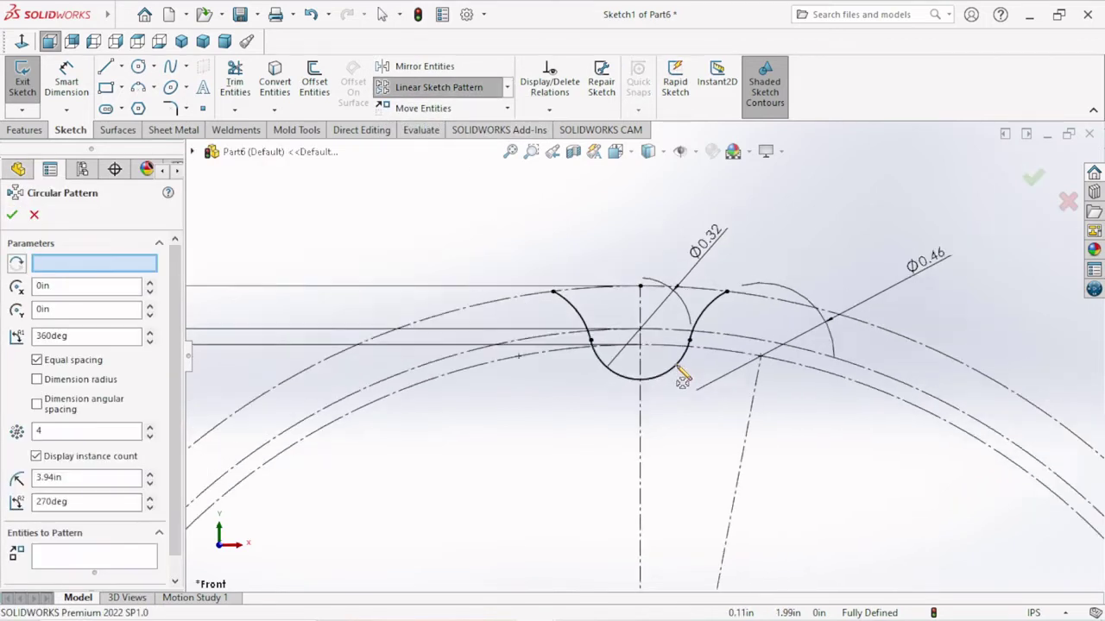
scroll(746, 392, "down", 1)
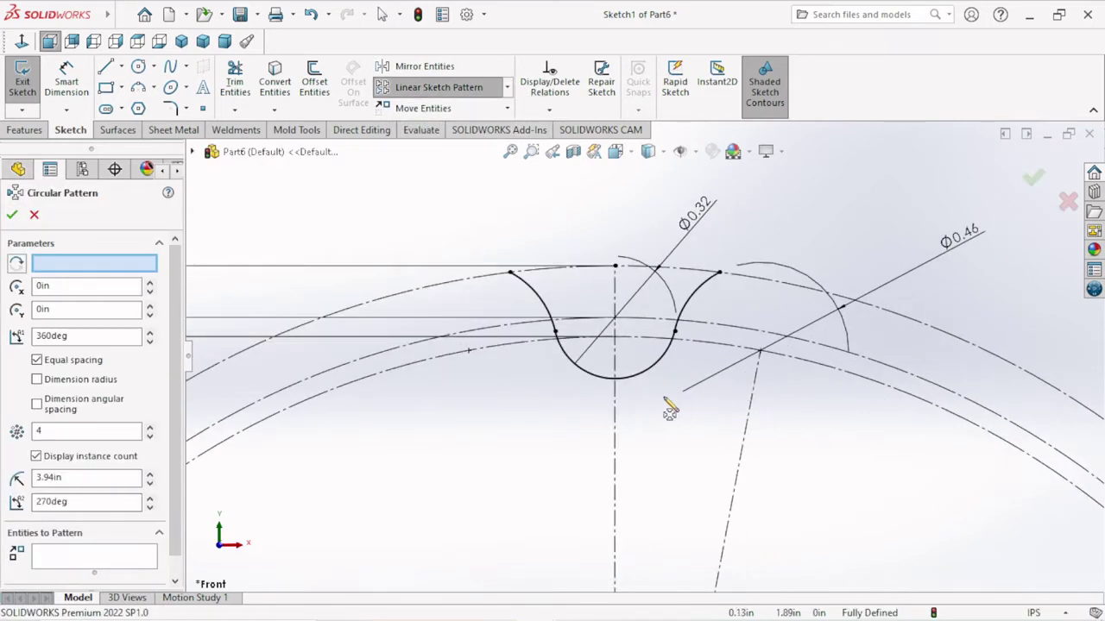
left_click(702, 297)
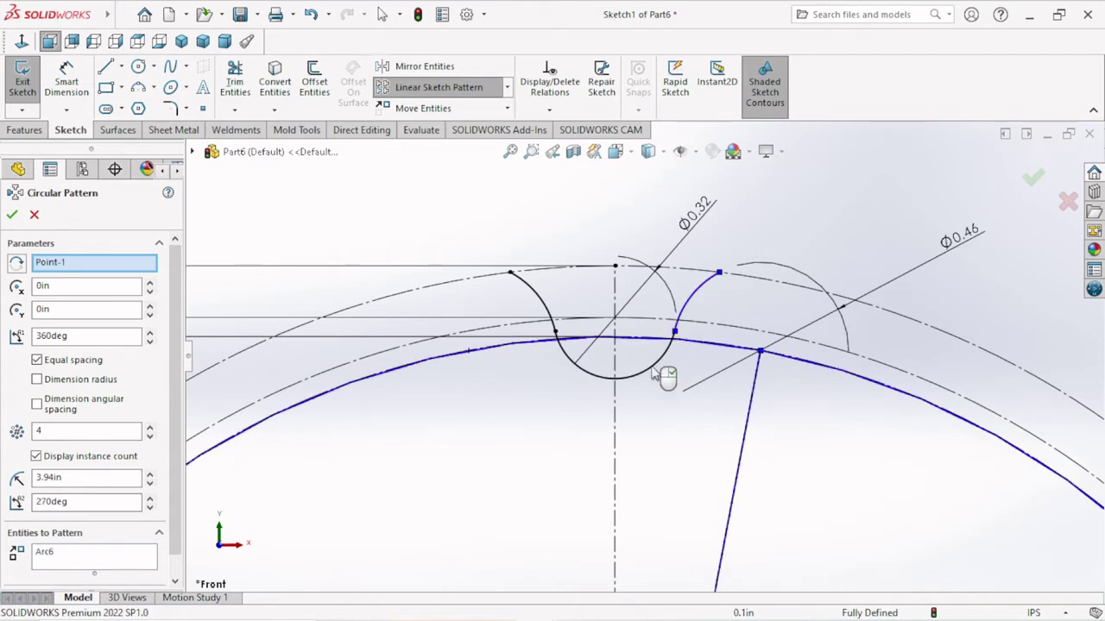
left_click(654, 370)
left_click(535, 300)
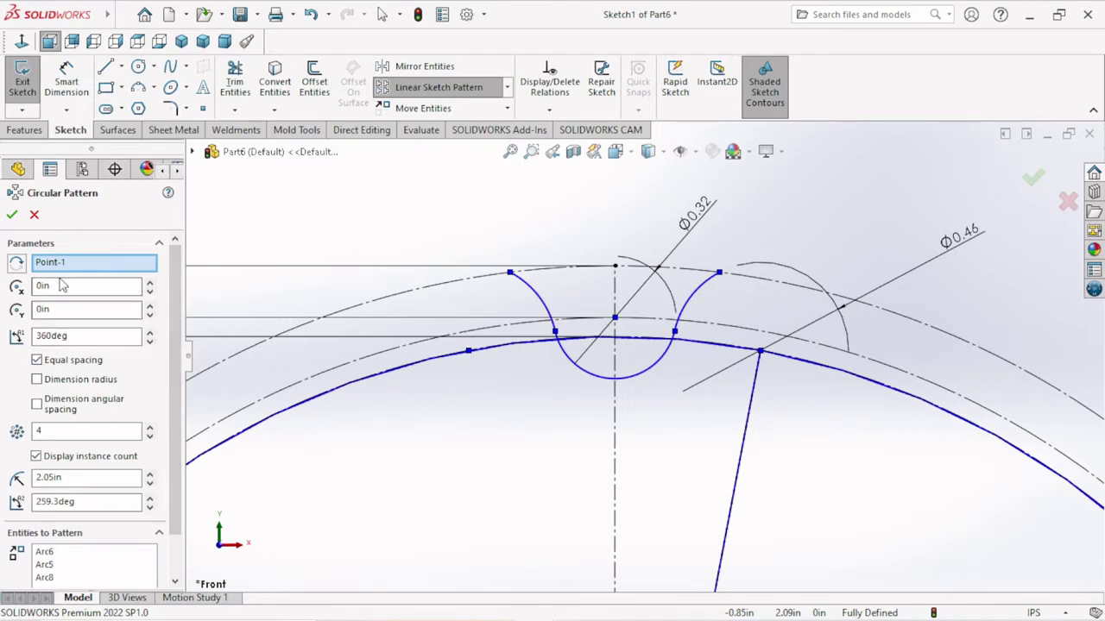
double_click(65, 432)
type("26")
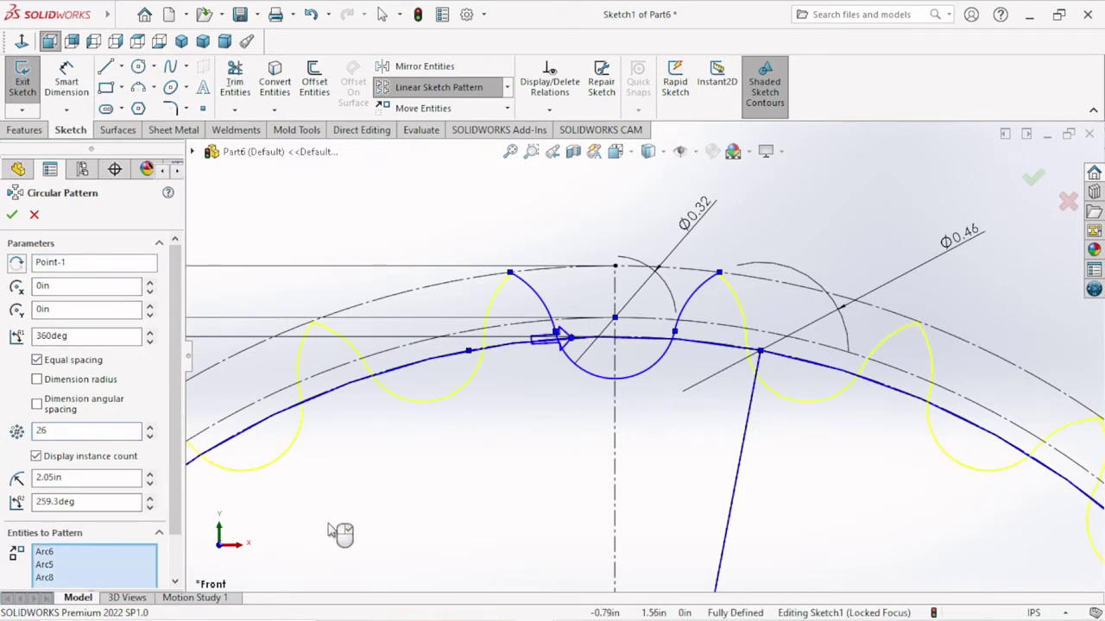
scroll(506, 486, "up", 2)
scroll(646, 509, "up", 3)
scroll(646, 509, "up", 3)
scroll(727, 501, "down", 1)
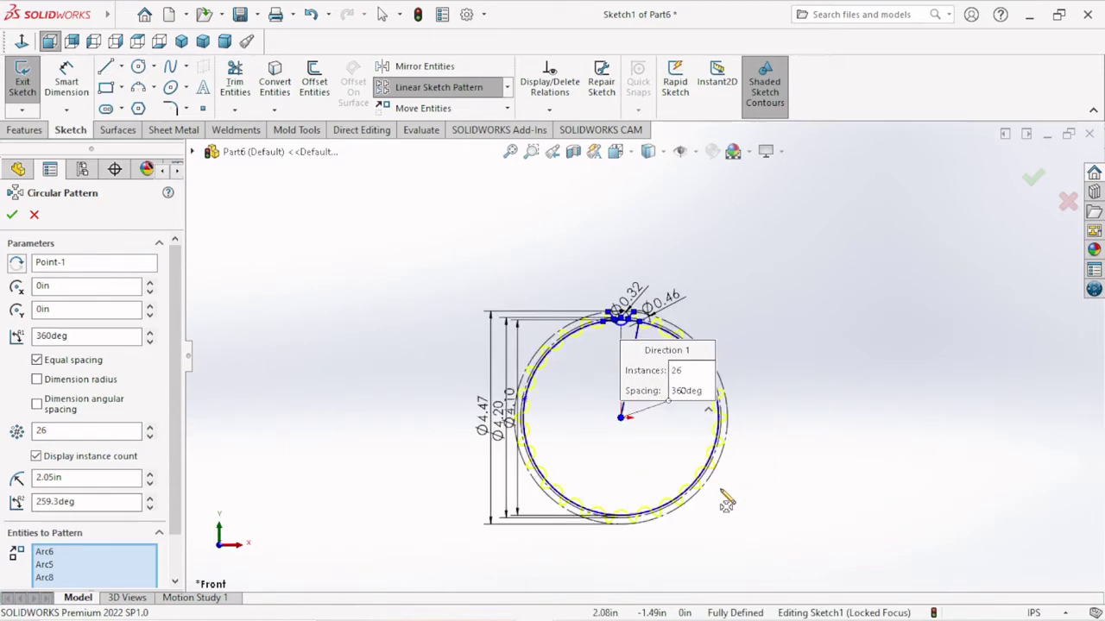
scroll(709, 419, "down", 1)
scroll(623, 447, "down", 1)
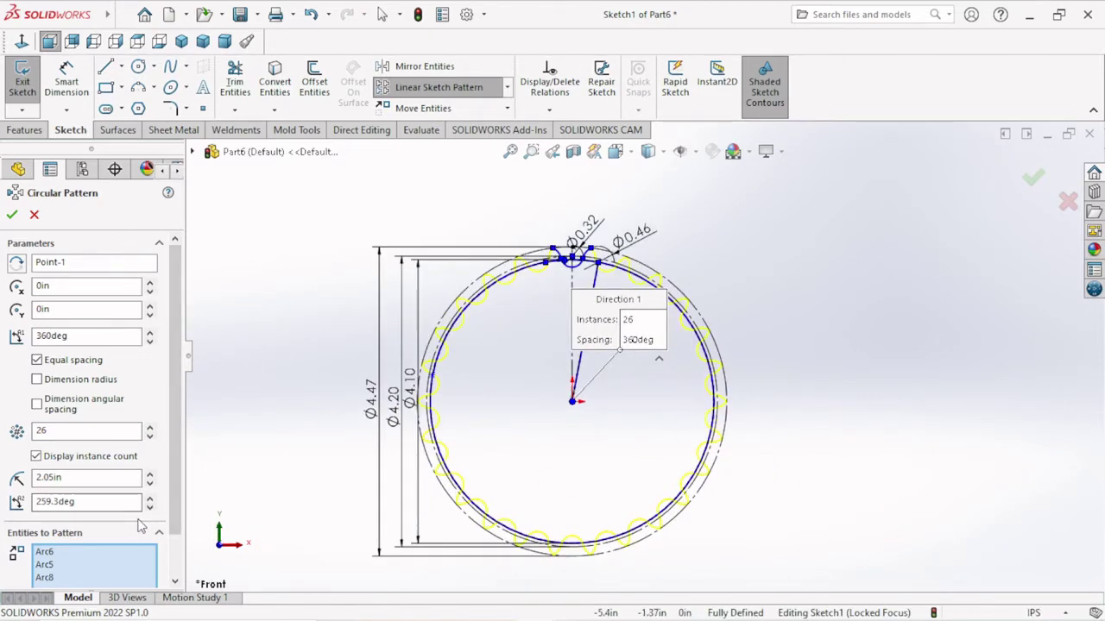
left_click(36, 359)
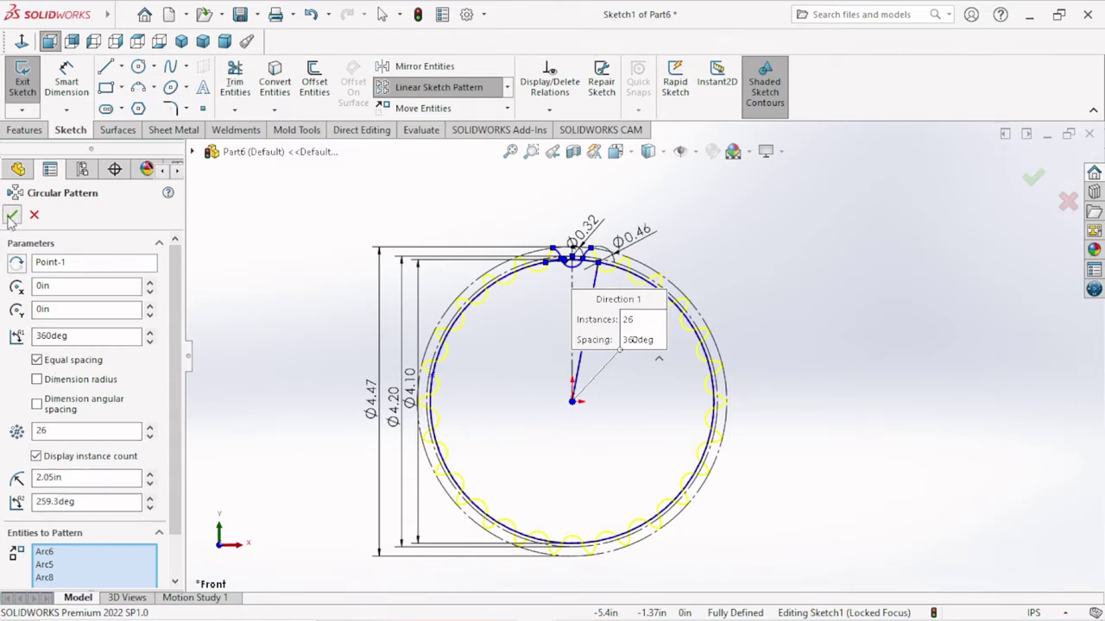
key("Return")
Draw a circle centred on the origin inside the tooth outline.
left_click(139, 68)
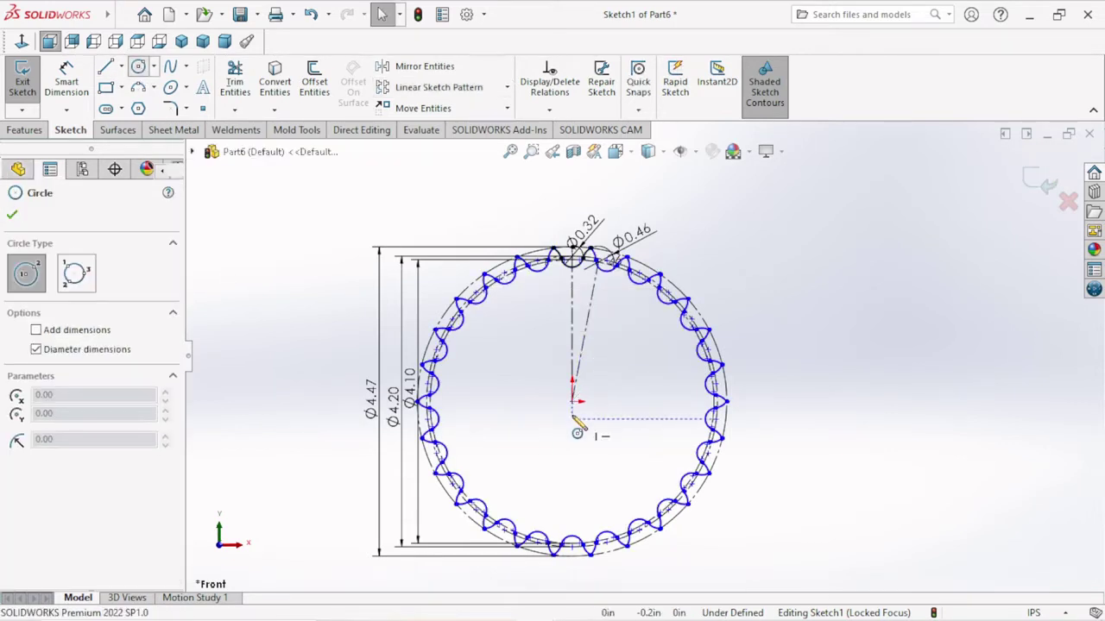
left_click(573, 401)
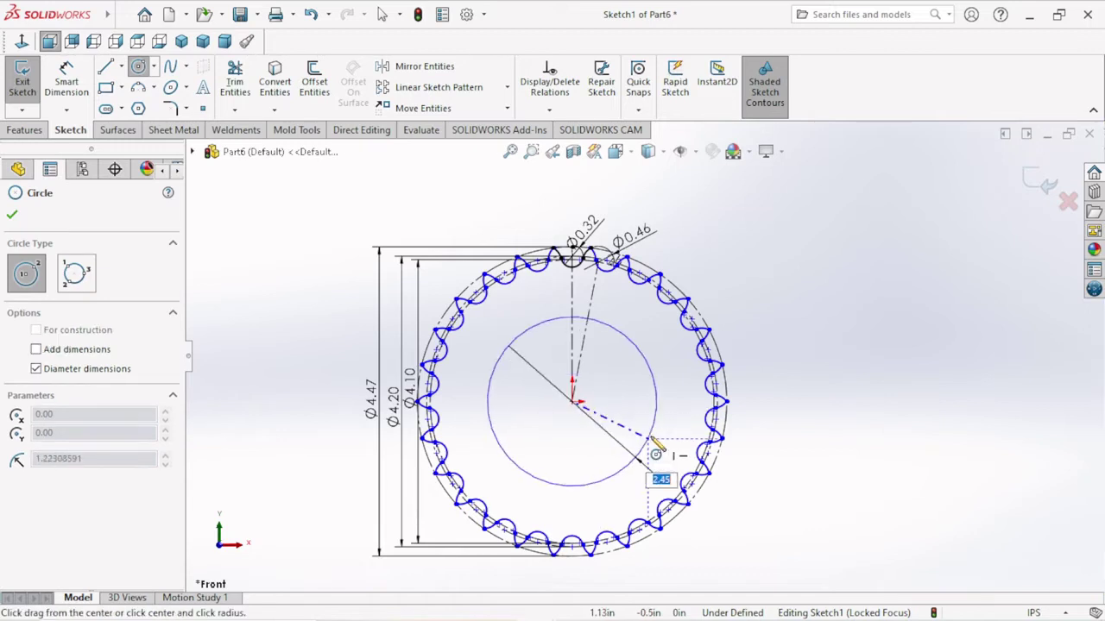
left_click(644, 445)
right_click(787, 321)
left_click(815, 329)
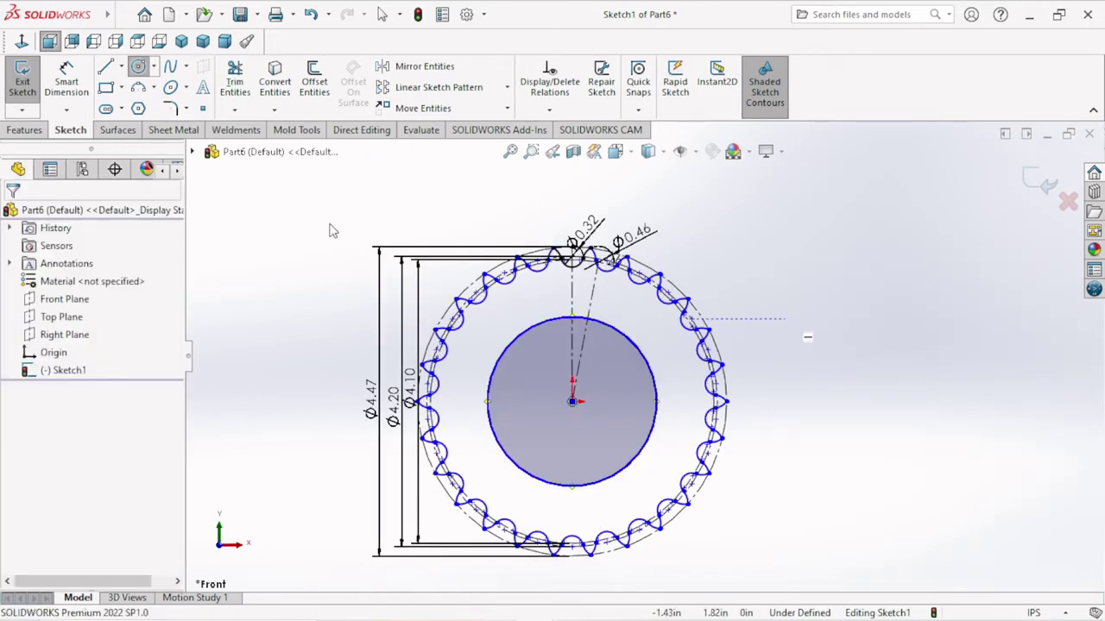
Dimension the inner bore circle to a 1.5 diameter.
left_click(66, 78)
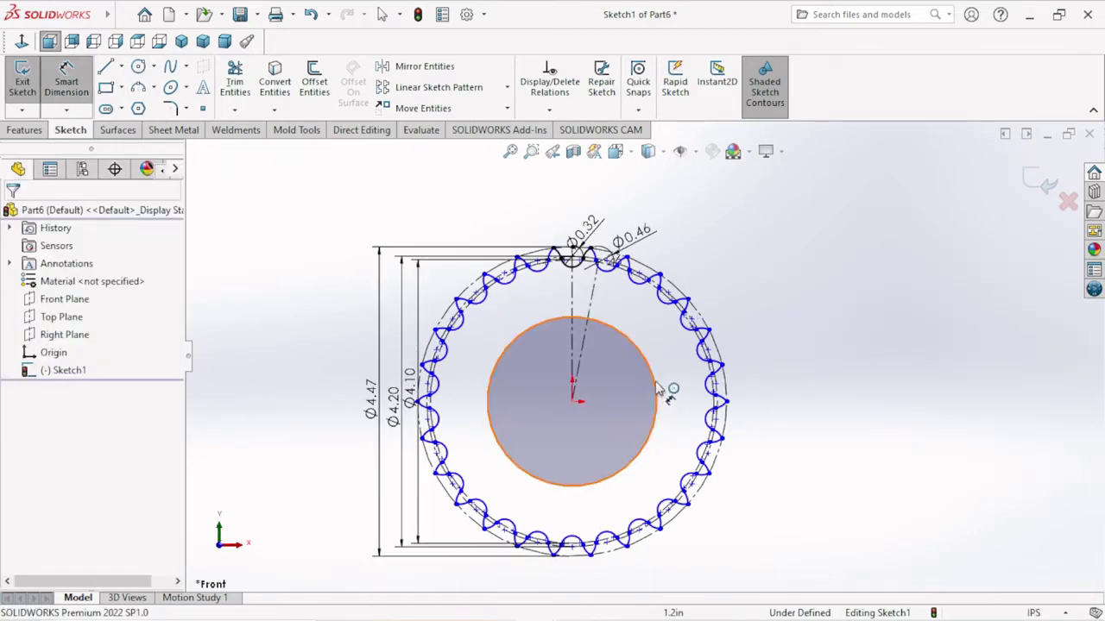
left_click(655, 398)
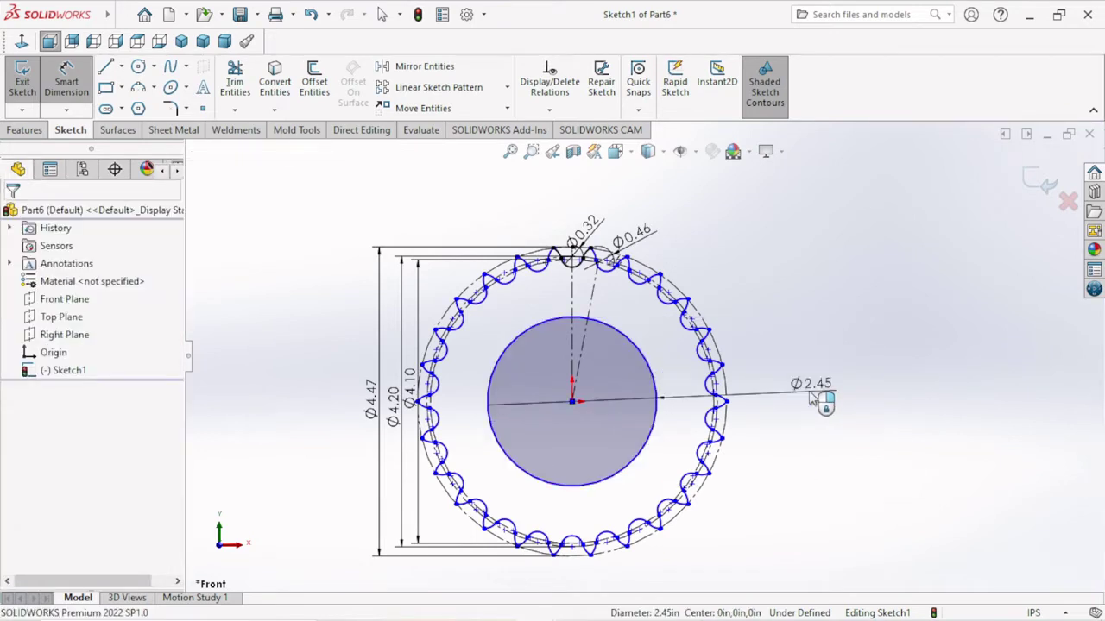
left_click(818, 400)
type("1.5")
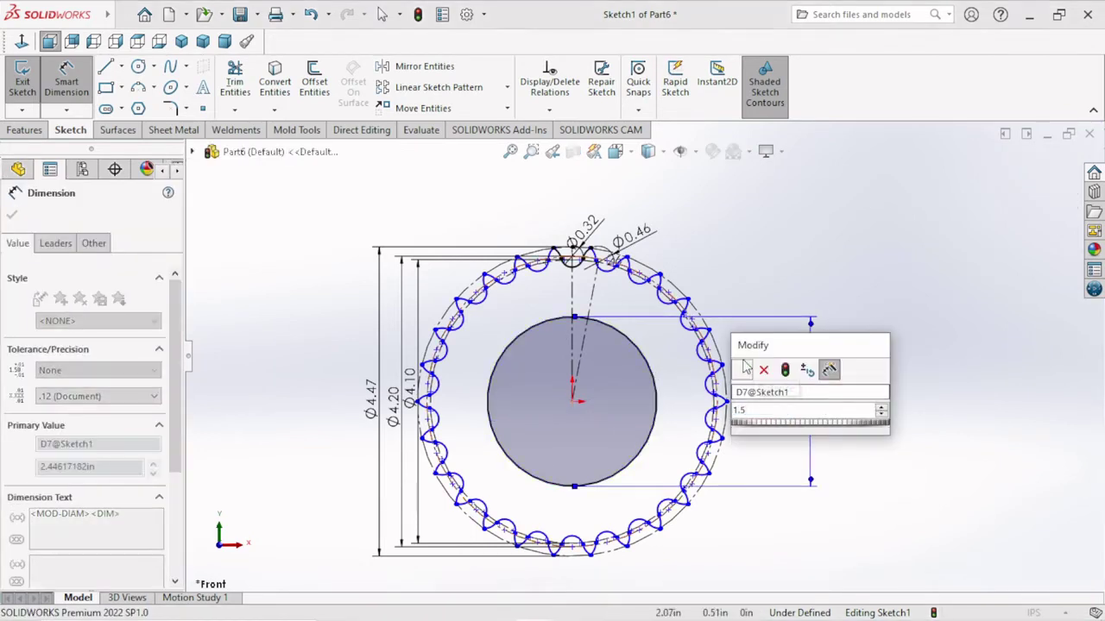
key("Return")
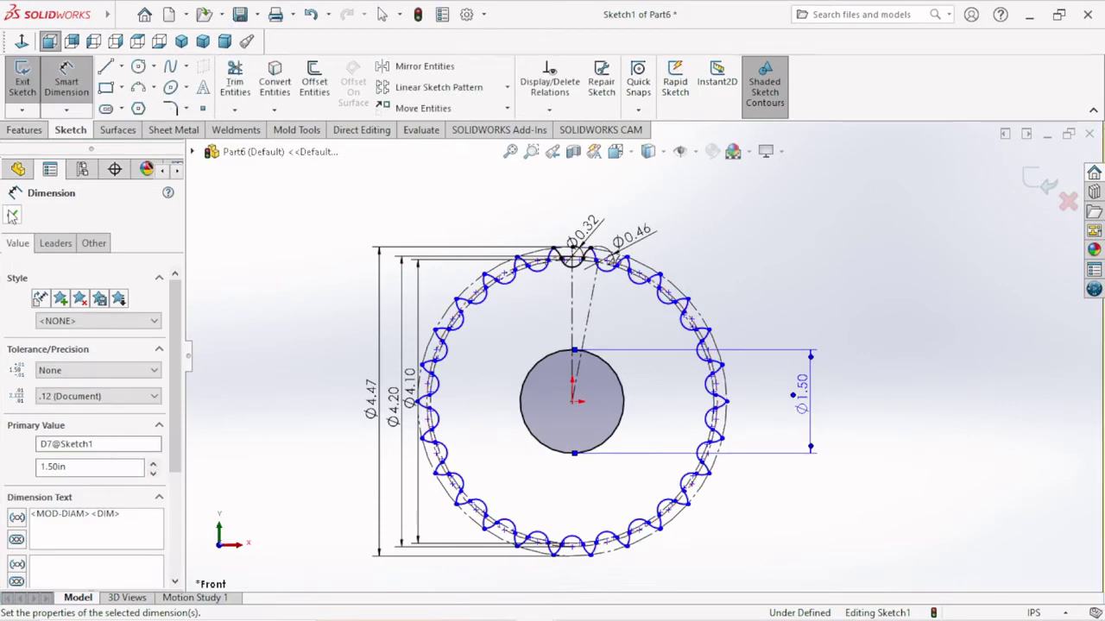
left_click(24, 130)
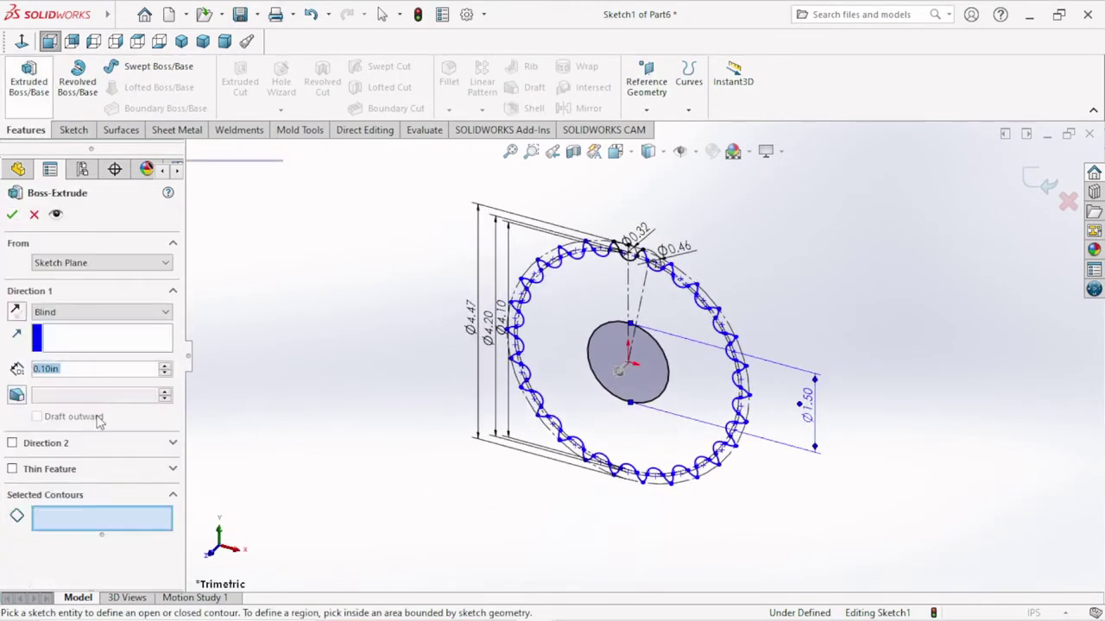
Extrude the region between bore and teeth to 0.284in depth as Boss-Extrude1.
type("0")
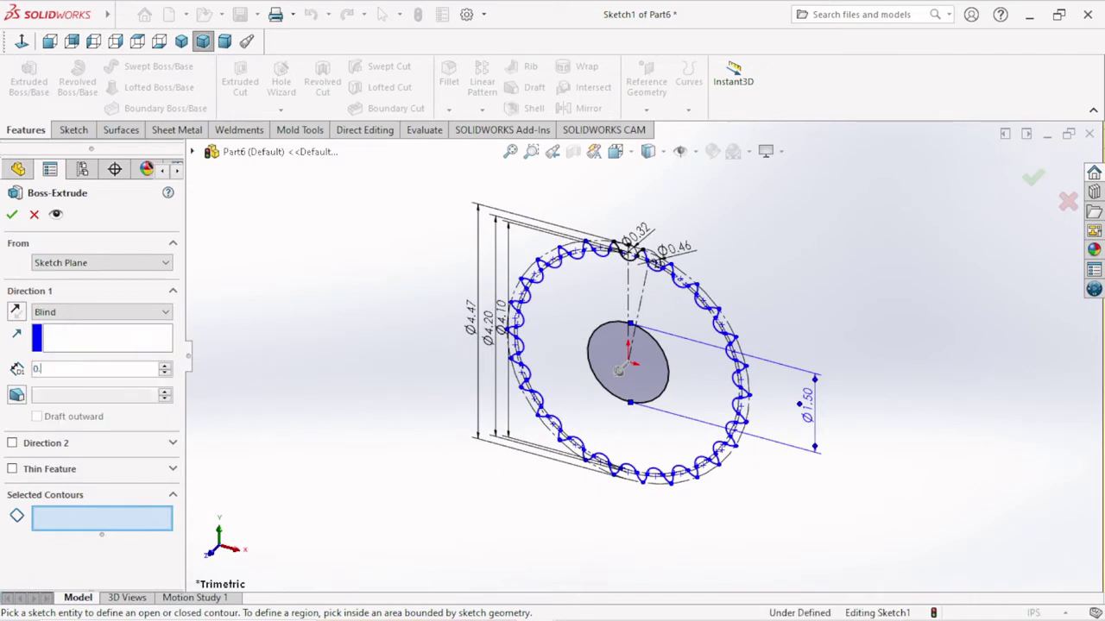
type(".284")
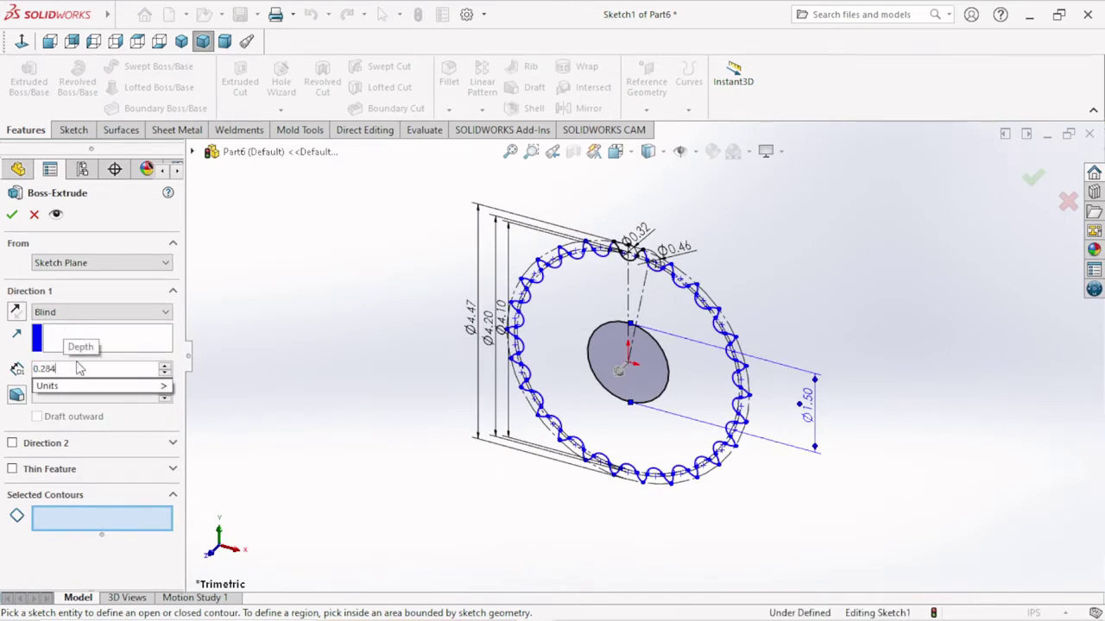
mouse_move(100, 386)
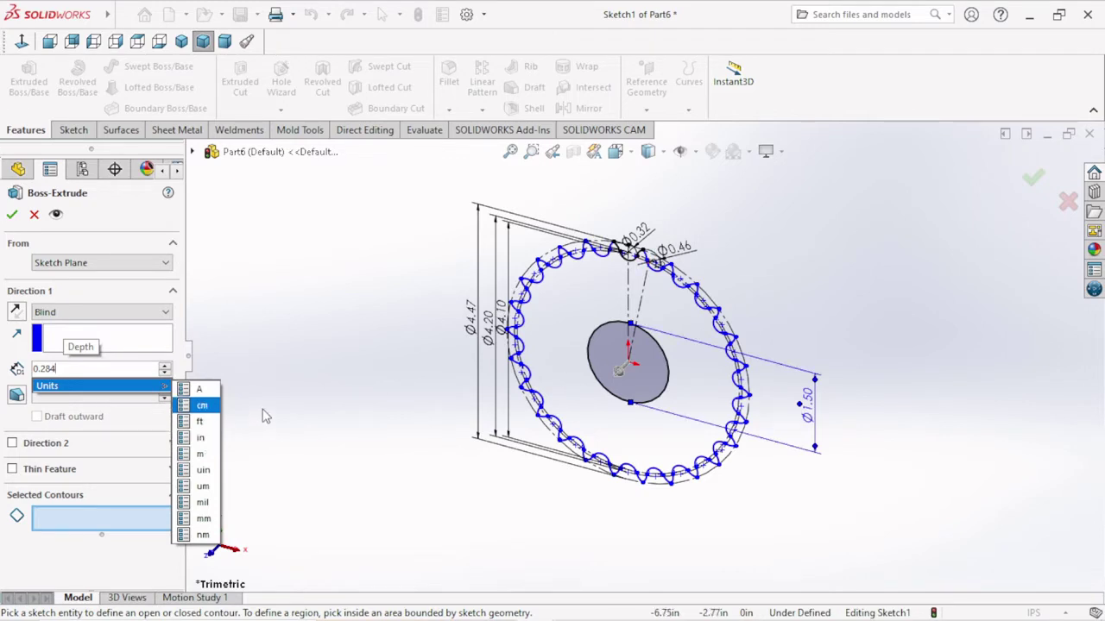
left_click(614, 349)
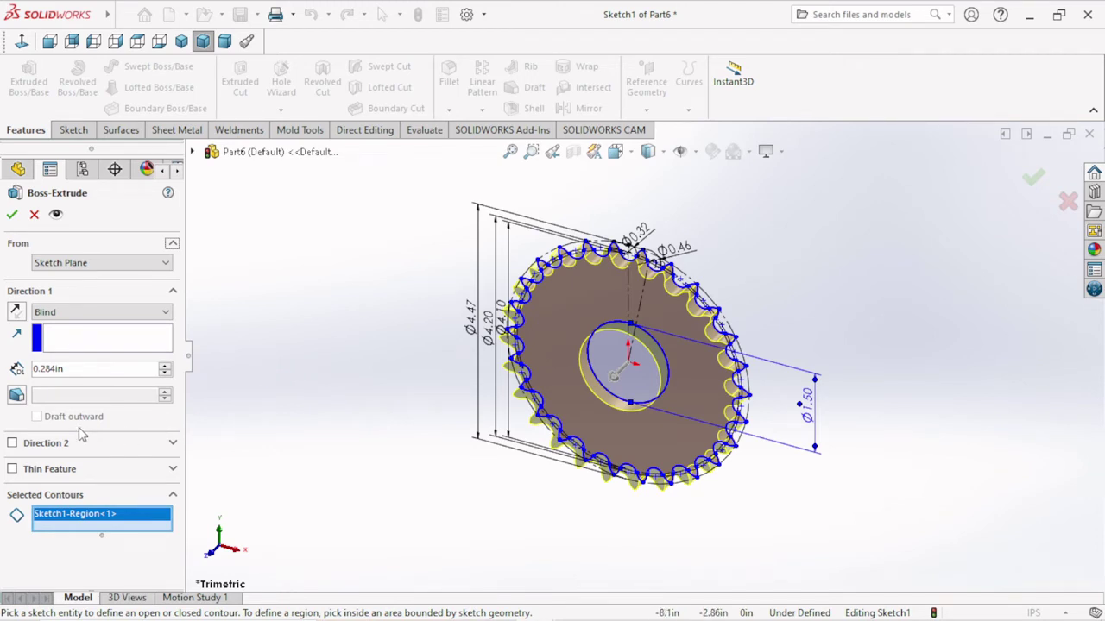
left_click(13, 216)
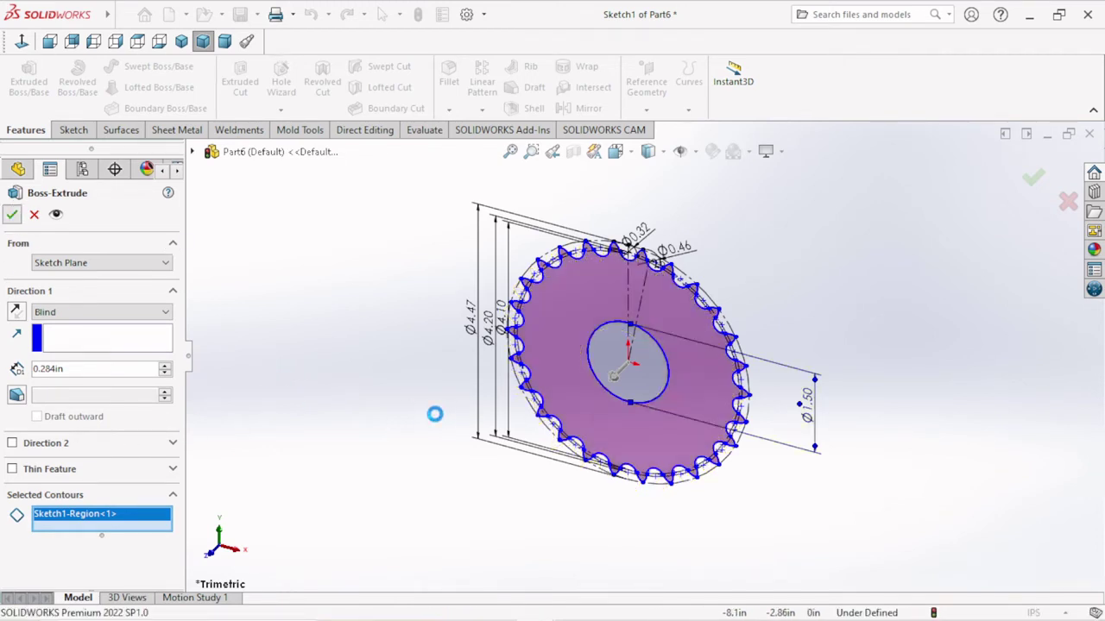
Orbit the sprocket until it is seen edge-on.
scroll(718, 392, "up", 2)
scroll(588, 329, "down", 3)
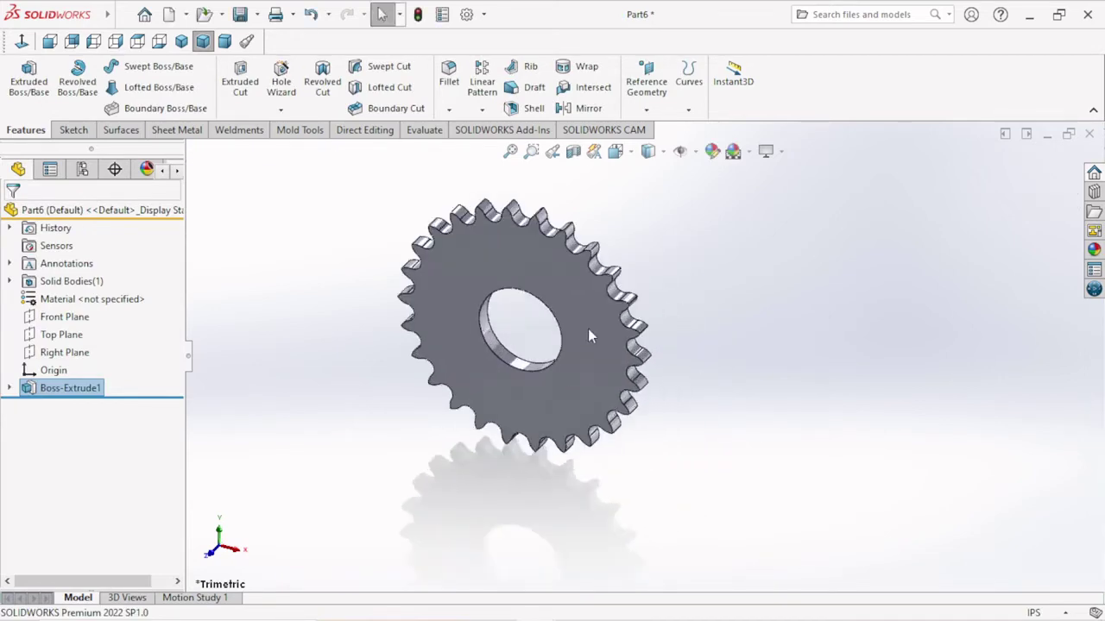
scroll(635, 395, "down", 2)
scroll(614, 302, "down", 2)
middle_click_drag(615, 302, 643, 402)
scroll(643, 402, "up", 2)
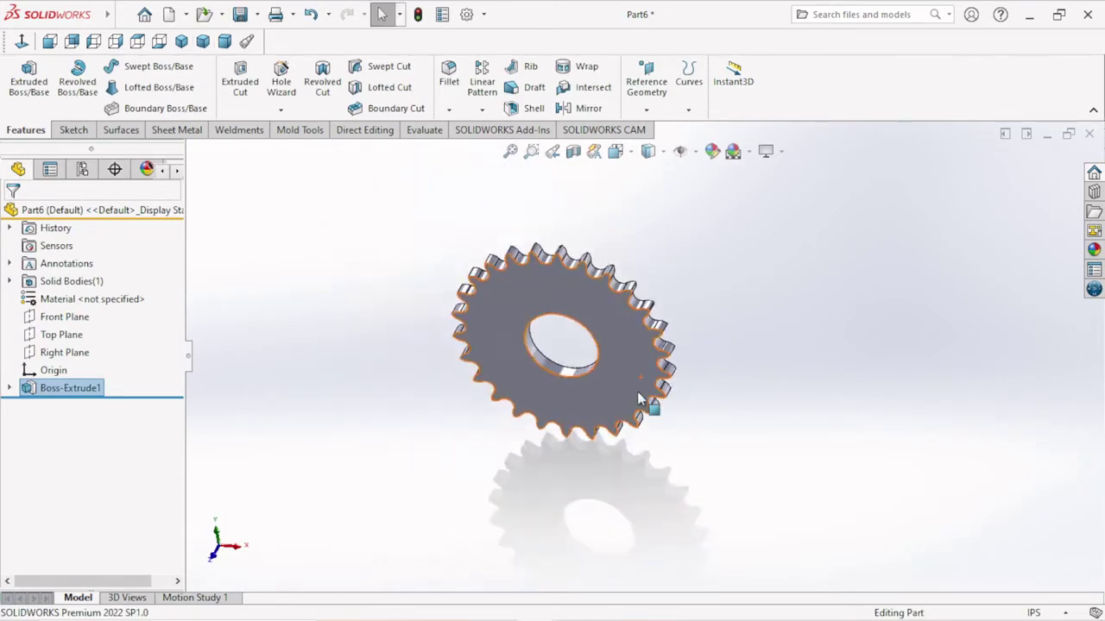
mouse_move(552, 288)
middle_mouse_down()
mouse_move(545, 205)
mouse_move(451, 197)
mouse_move(489, 406)
mouse_move(489, 495)
mouse_move(492, 401)
mouse_move(525, 452)
middle_mouse_up()
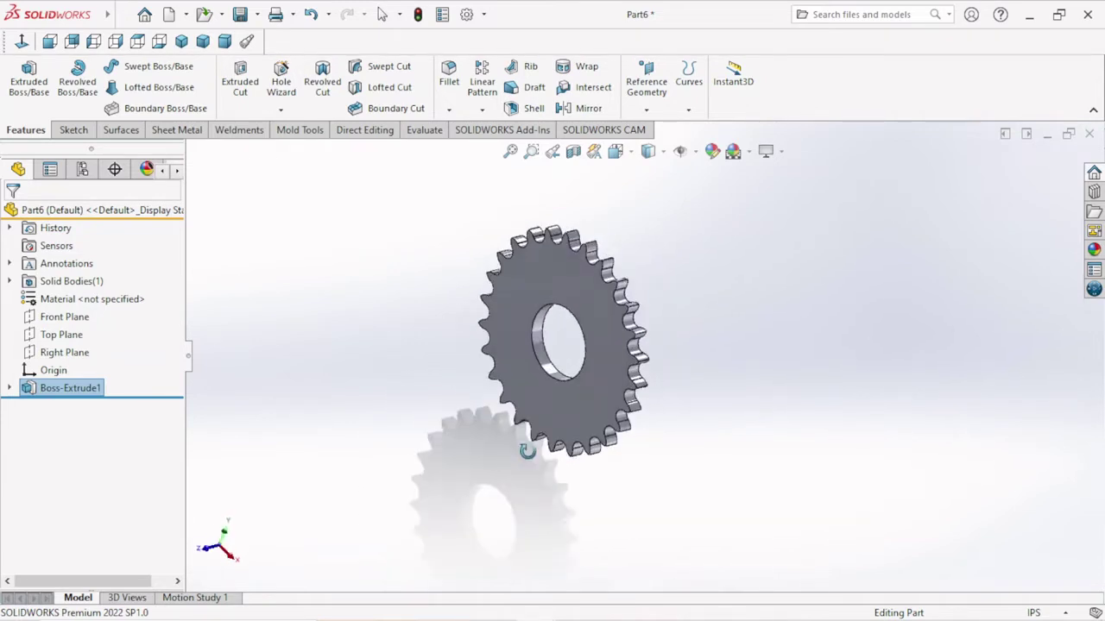
Start a new sketch on the Right Plane, viewed normal to it.
left_click(54, 354)
left_click(71, 328)
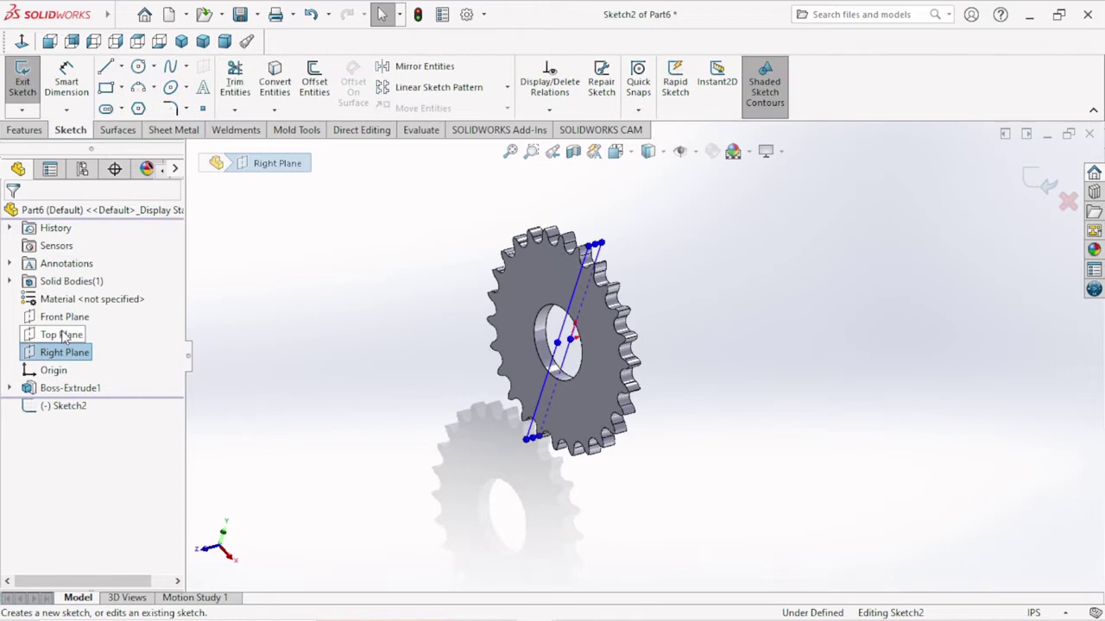
left_click(23, 42)
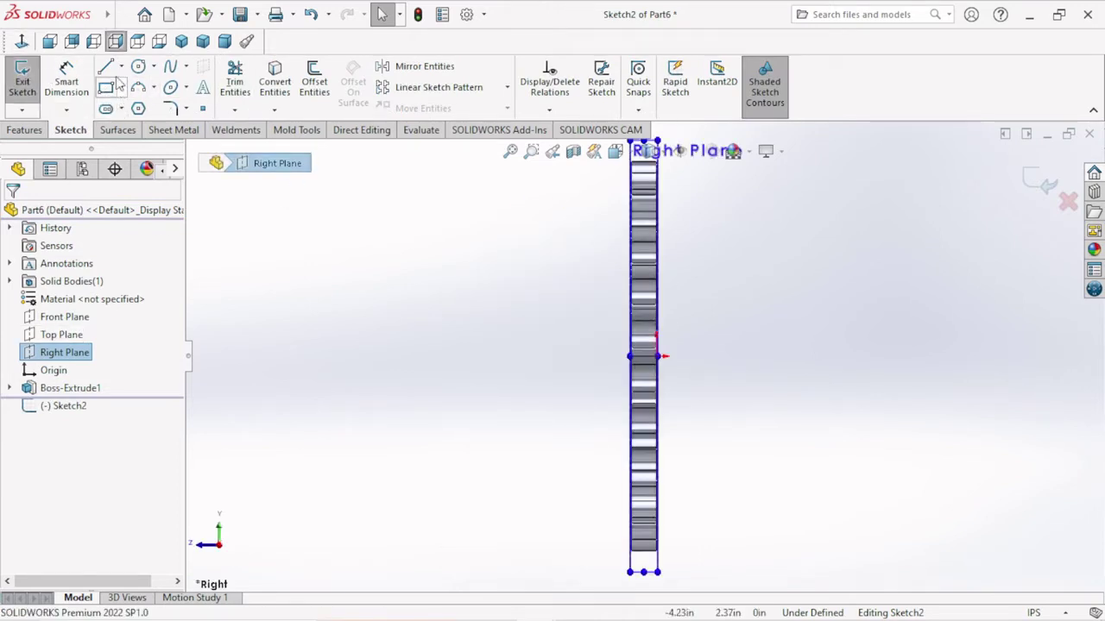
Draw a horizontal centerline from the origin leftward past the sprocket.
left_click(122, 67)
left_click(143, 107)
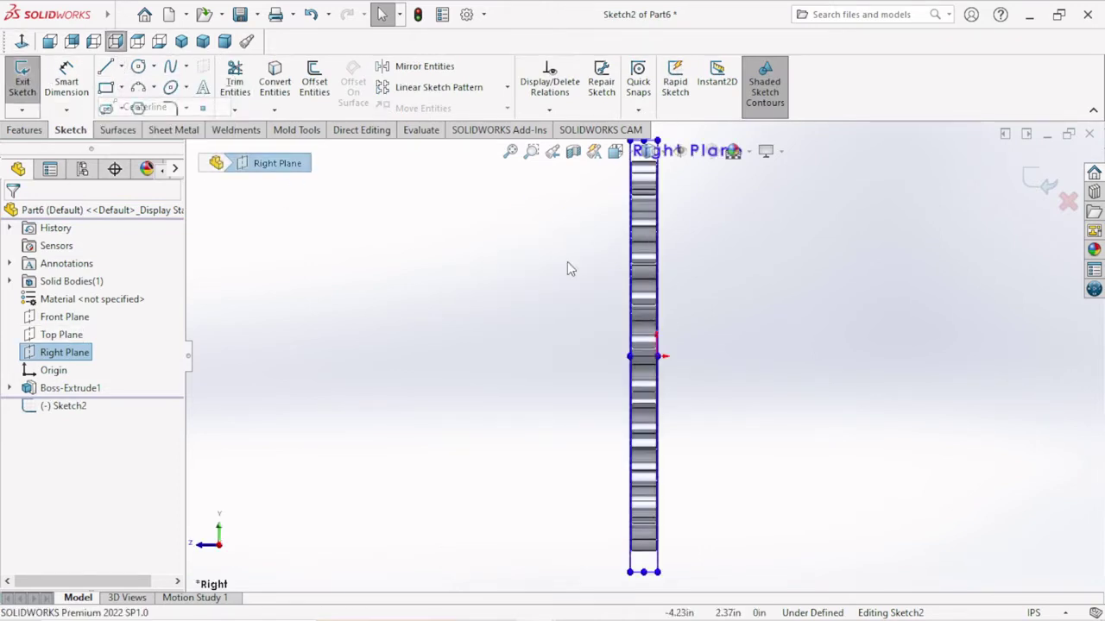
left_click(656, 355)
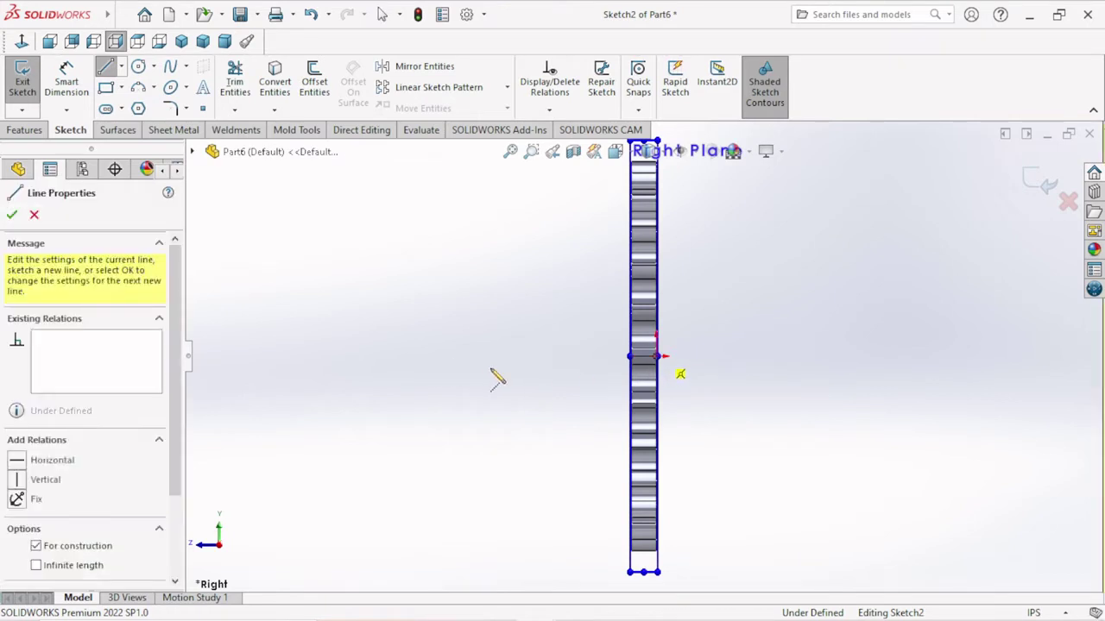
left_click(481, 368)
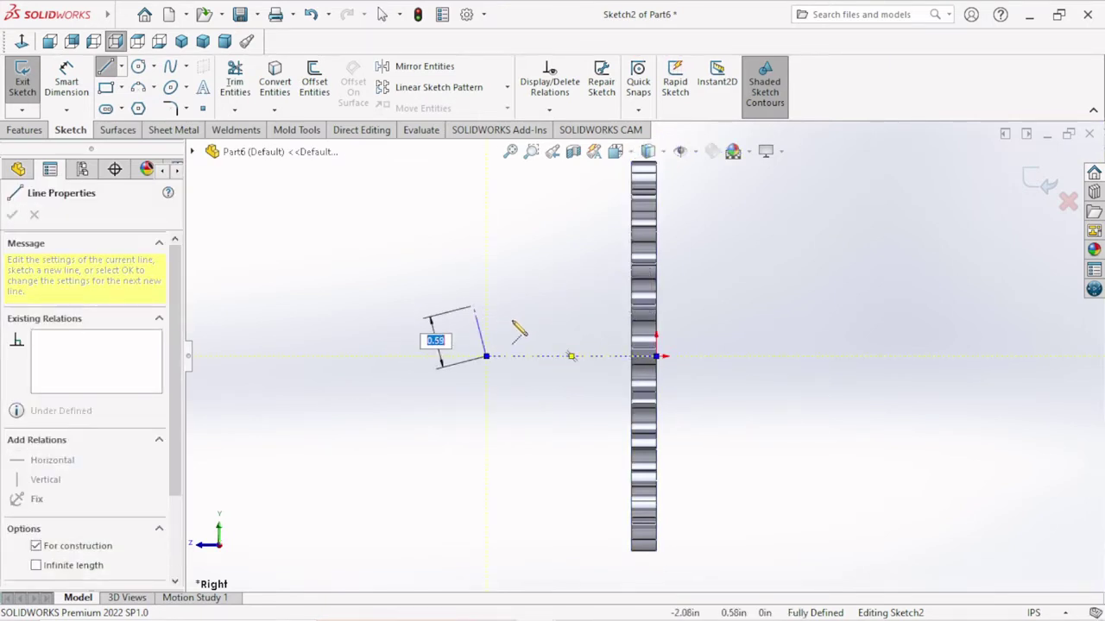
right_click(477, 308)
left_click(511, 319)
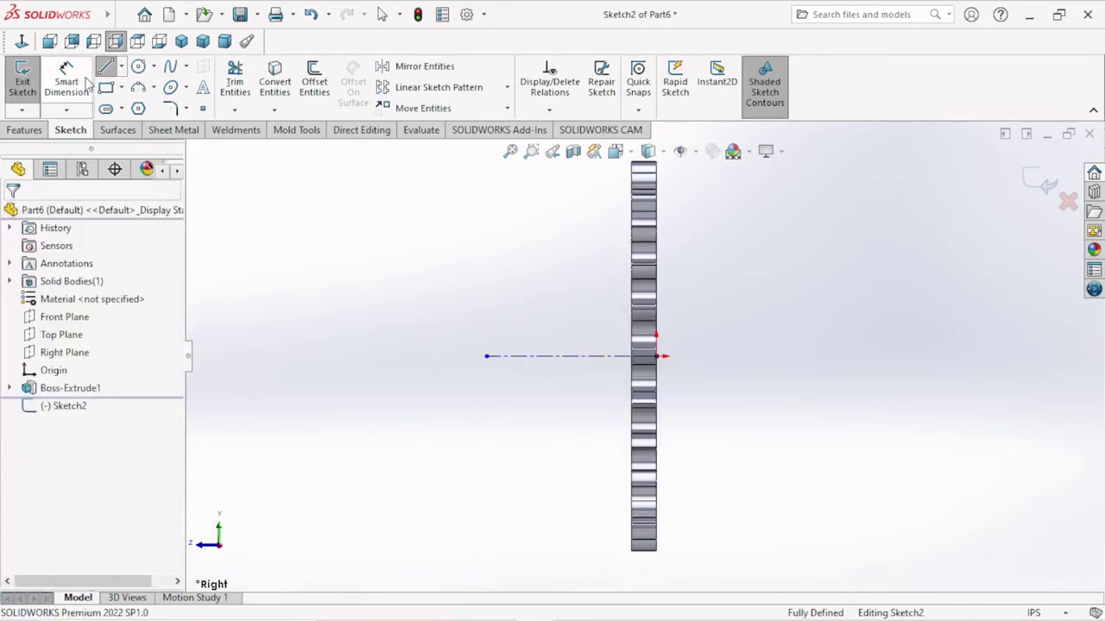
Draw a corner rectangle above the centerline with its right side on the sprocket face.
key("r")
left_click(631, 255)
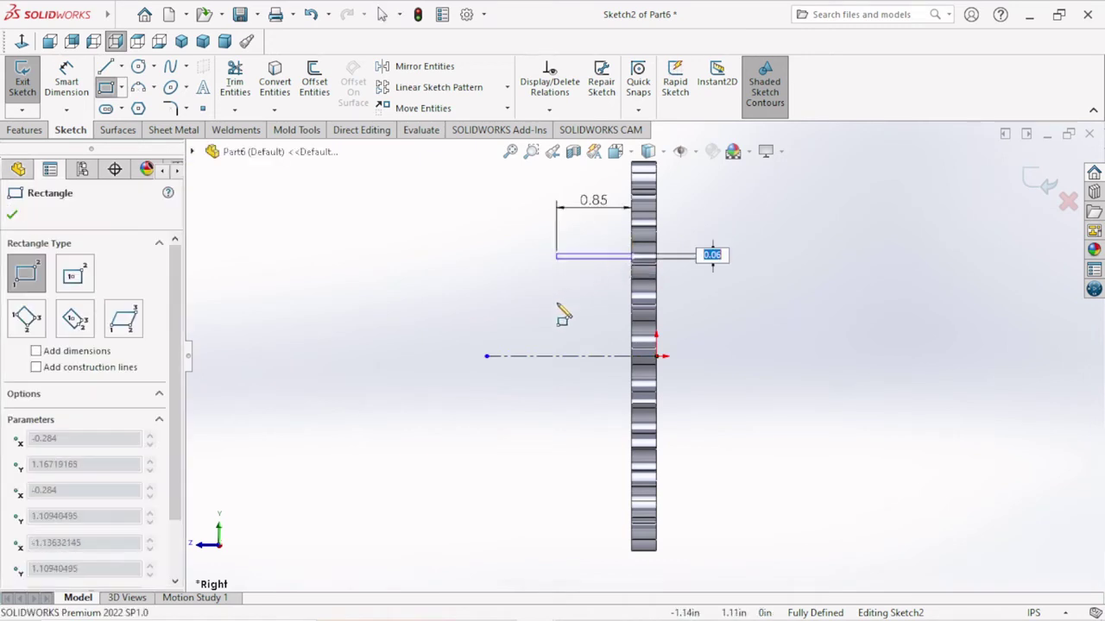
left_click(510, 282)
right_click(391, 313)
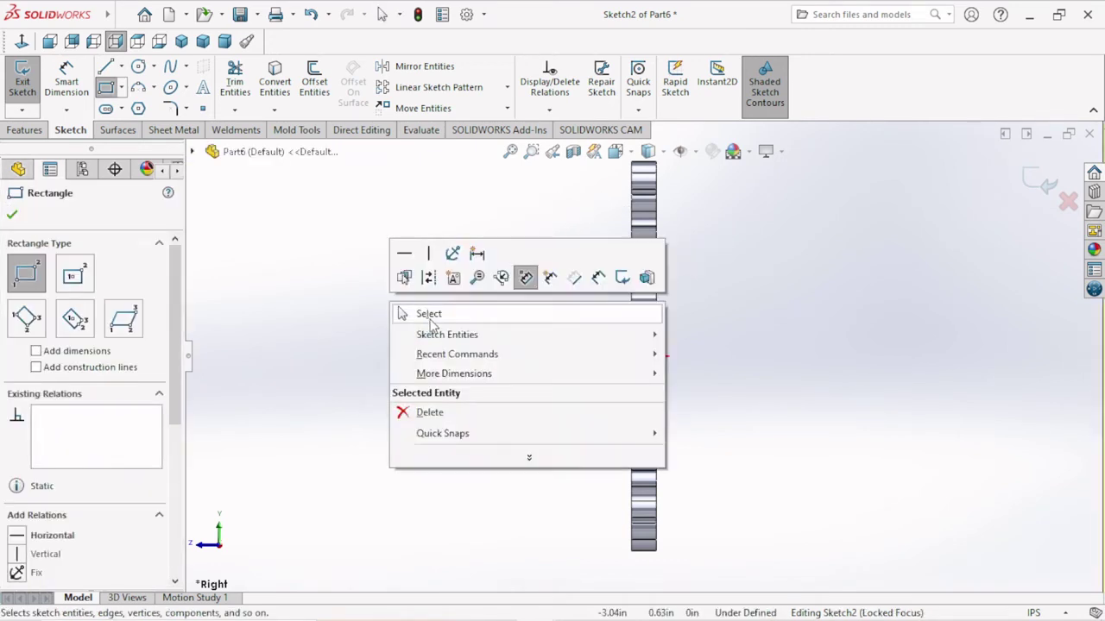
left_click(427, 316)
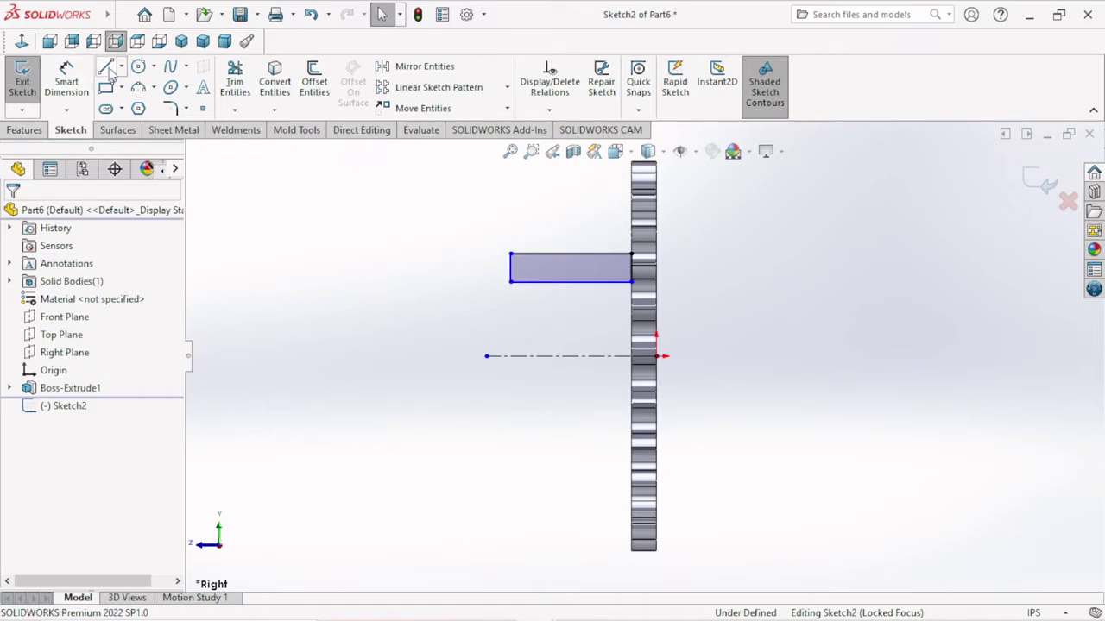
left_click(81, 90)
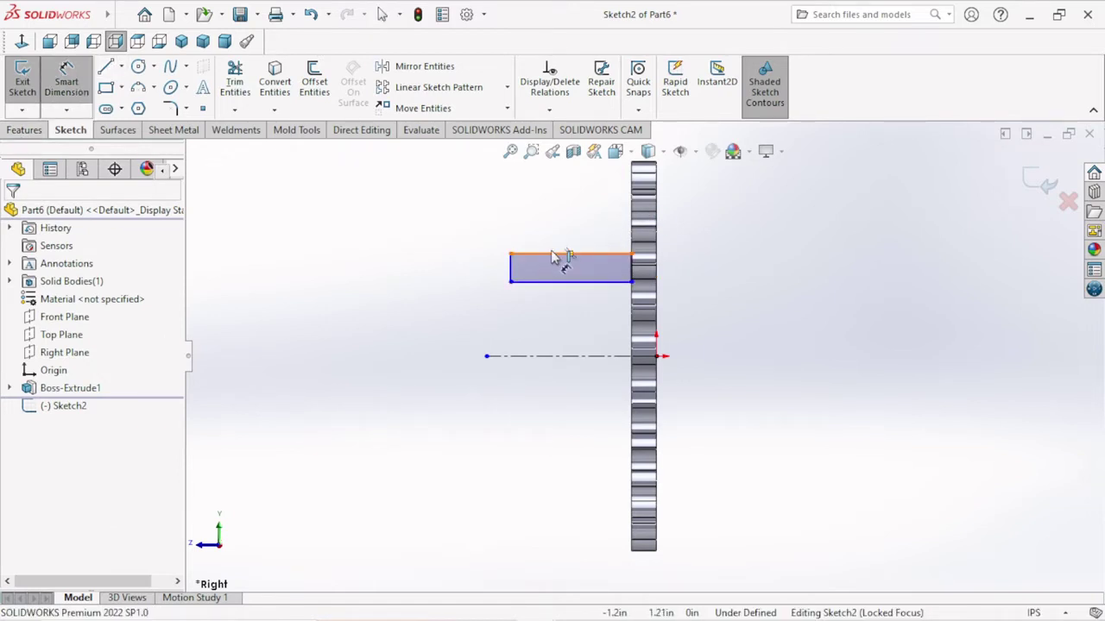
Dimension the rectangle's top edge to a width of 0.75.
left_click(553, 256)
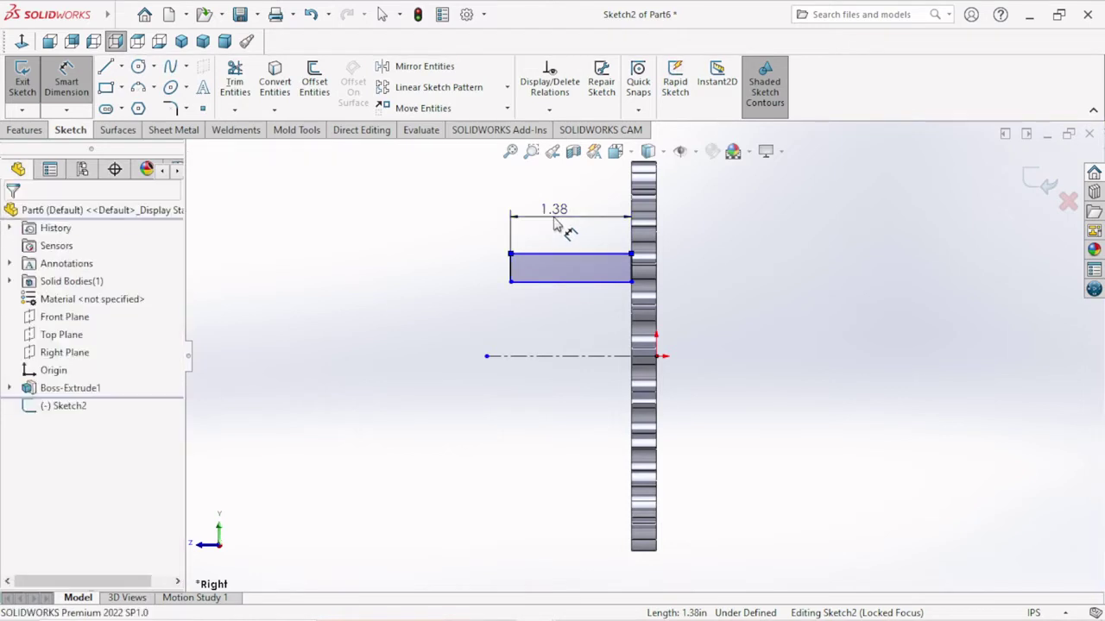
left_click(556, 227)
type("0.75")
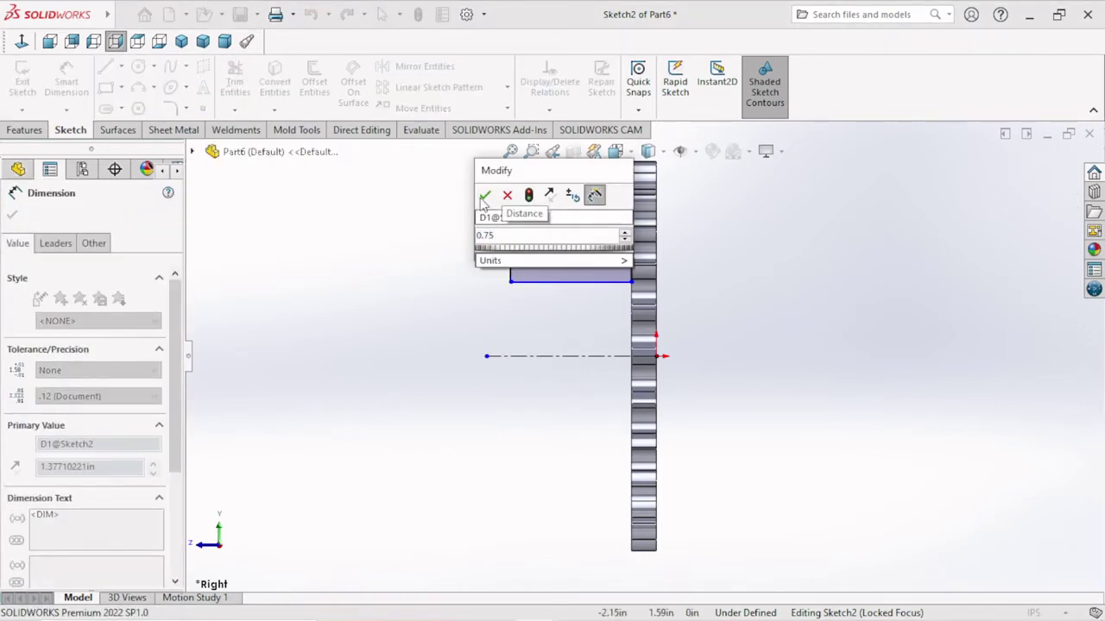
left_click(484, 199)
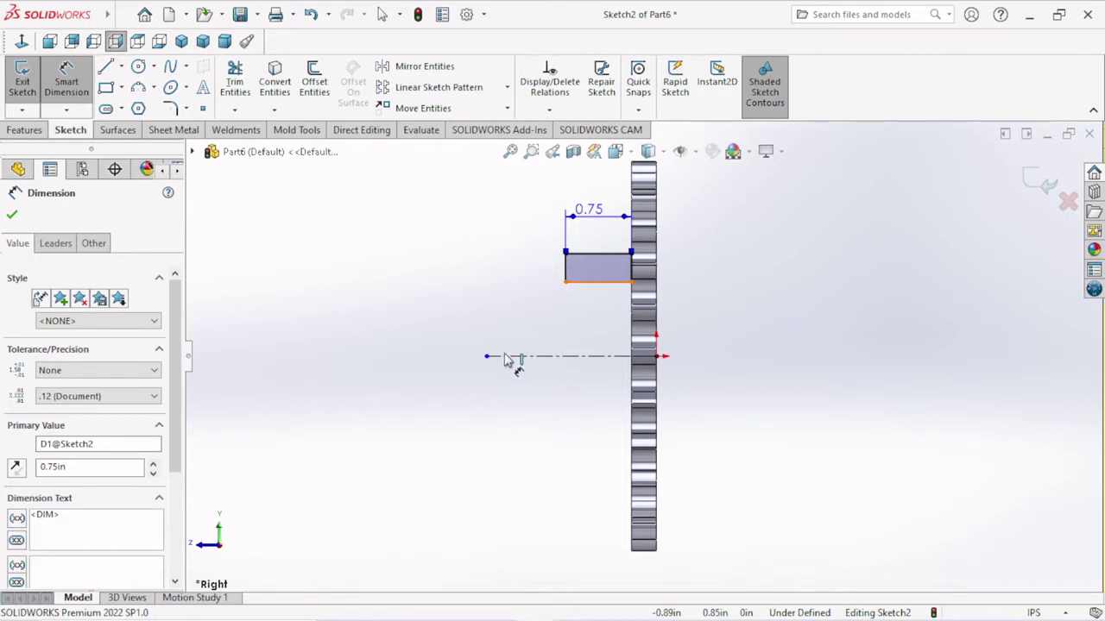
Add a 0.84 dimension from the lower edge to the centerline, then delete it.
mouse_move(513, 362)
left_mouse_down()
mouse_move(436, 430)
mouse_move(405, 355)
left_mouse_up()
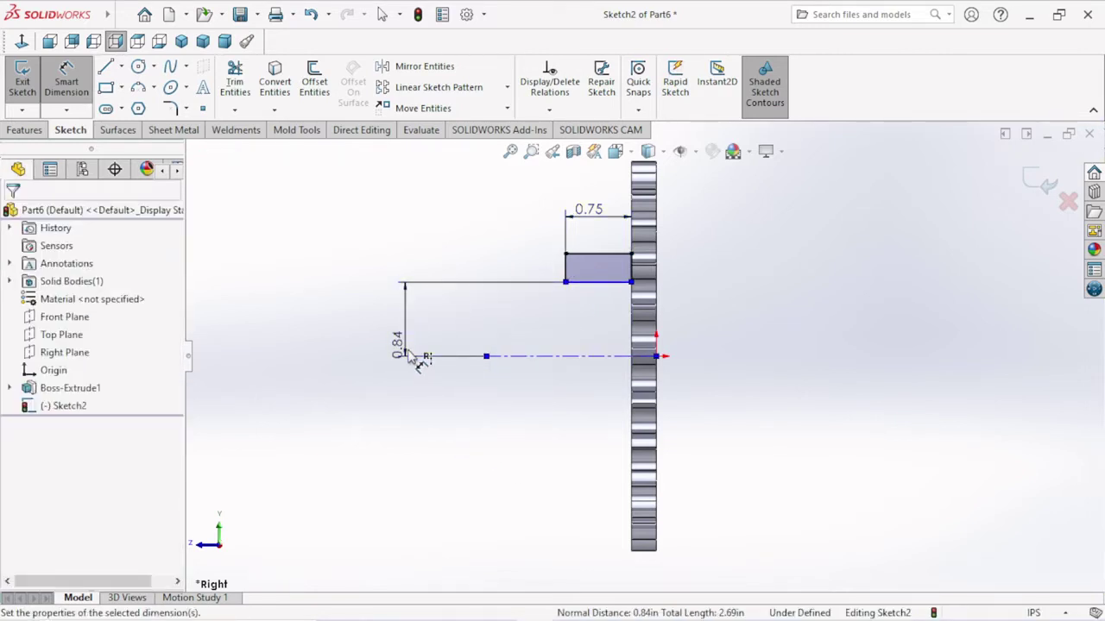
double_click(410, 354)
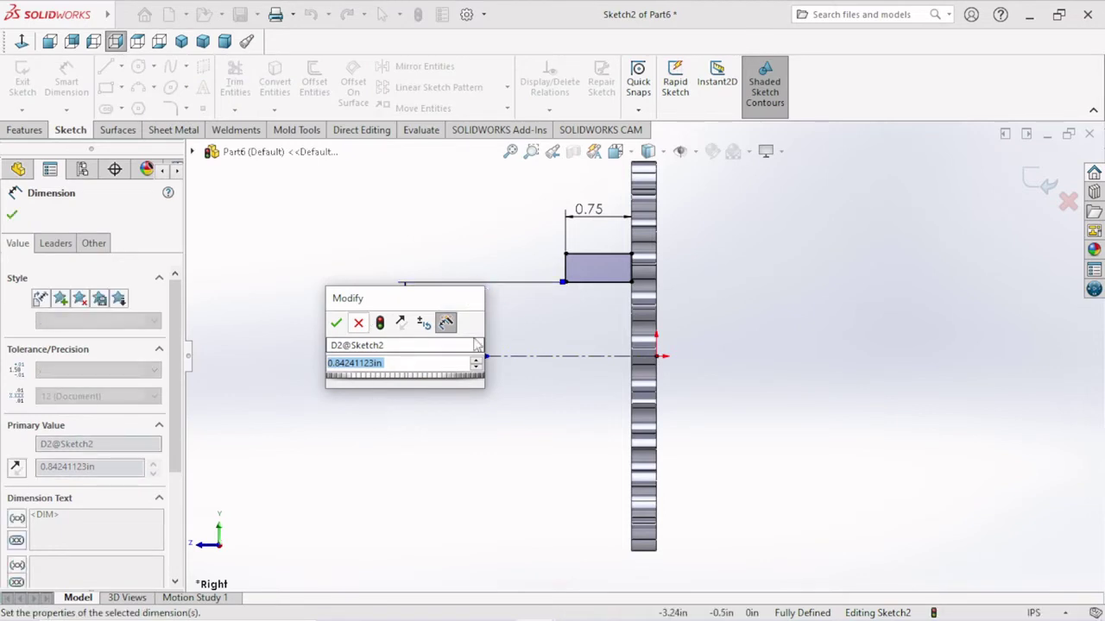
key("Return")
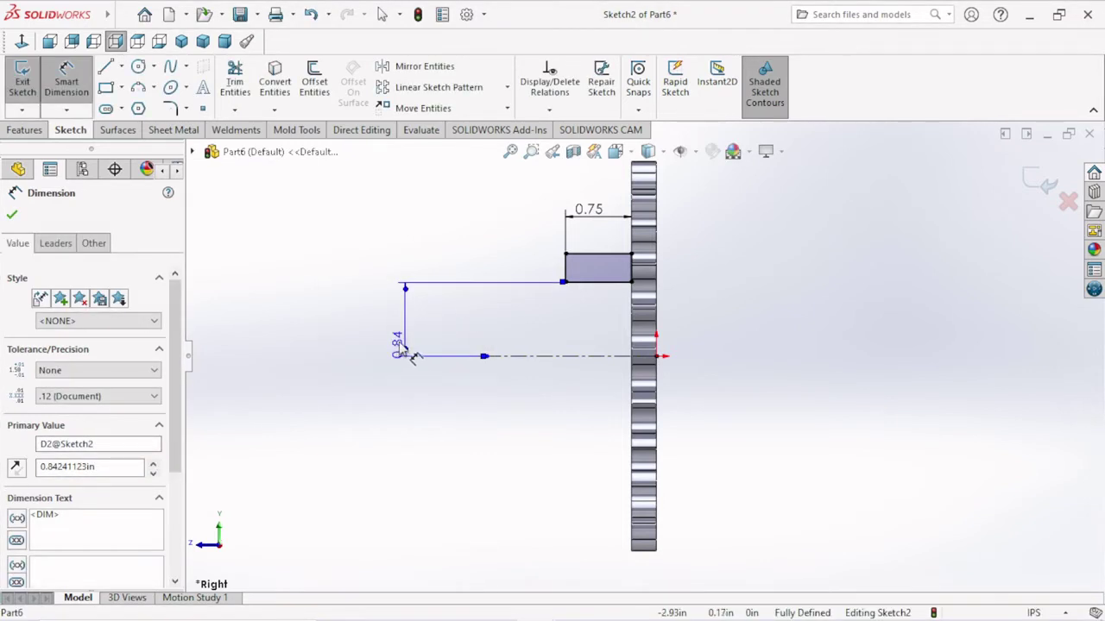
key("Delete")
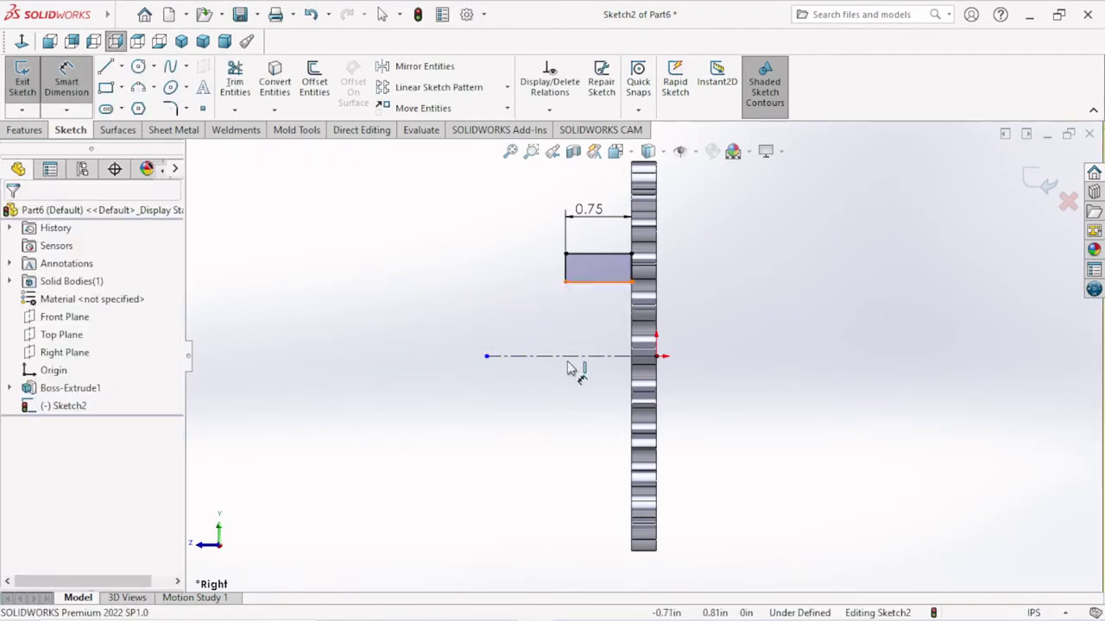
key("ctrl+z")
key("ctrl+z")
key("Escape")
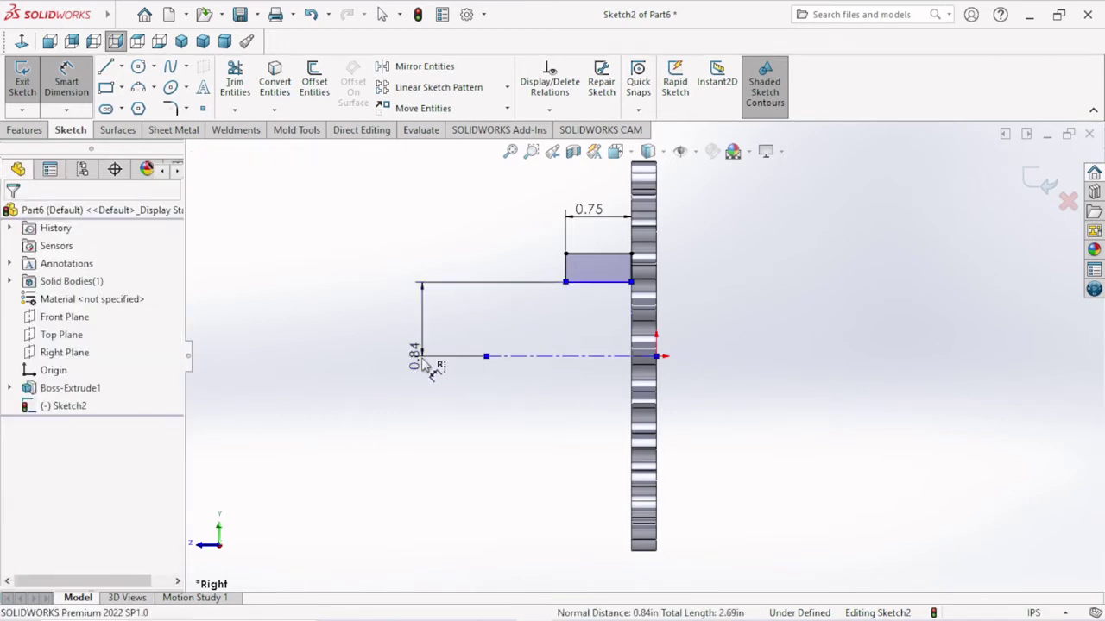
double_click(419, 353)
key("Return")
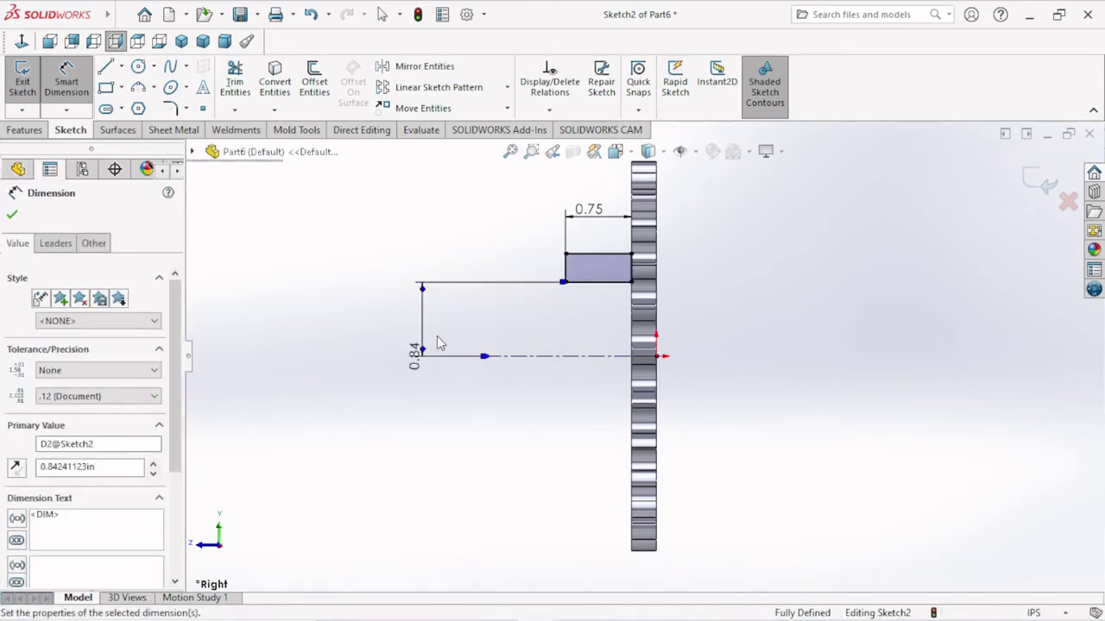
key("Delete")
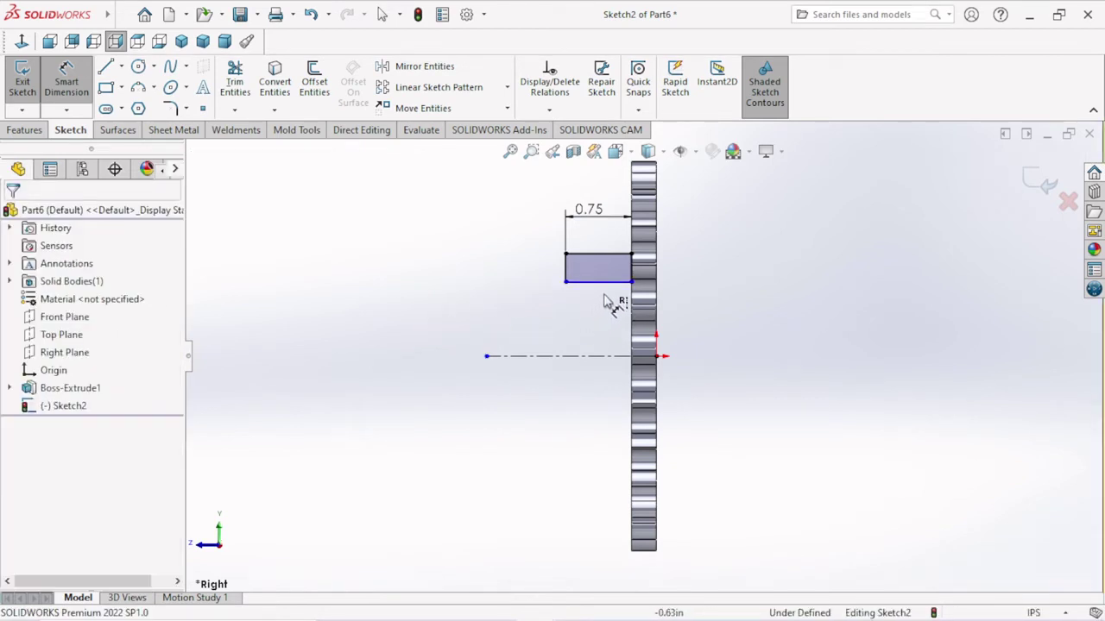
Dimension the bottom edge across the centerline as a 1.5 diameter.
left_click(563, 281)
left_click(562, 356)
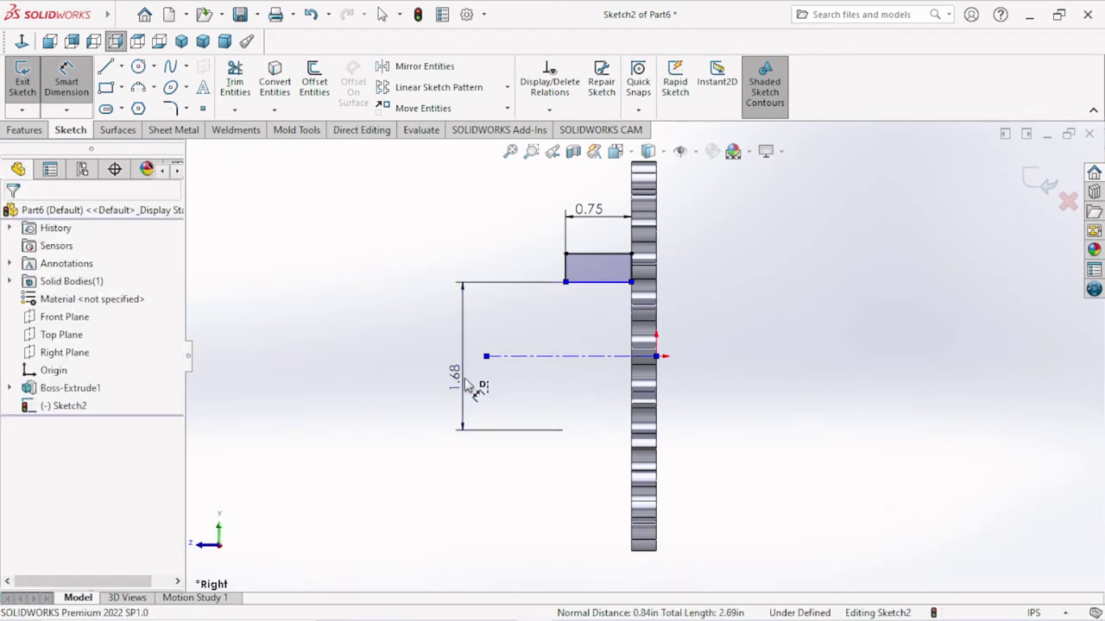
left_click(466, 386)
type("1.5")
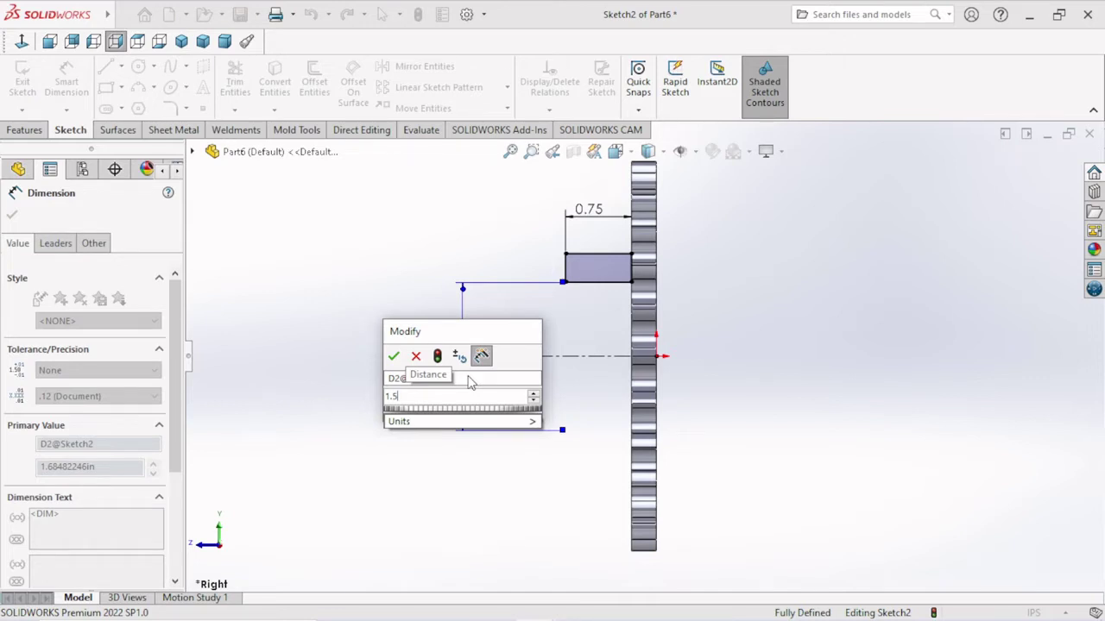
left_click(394, 355)
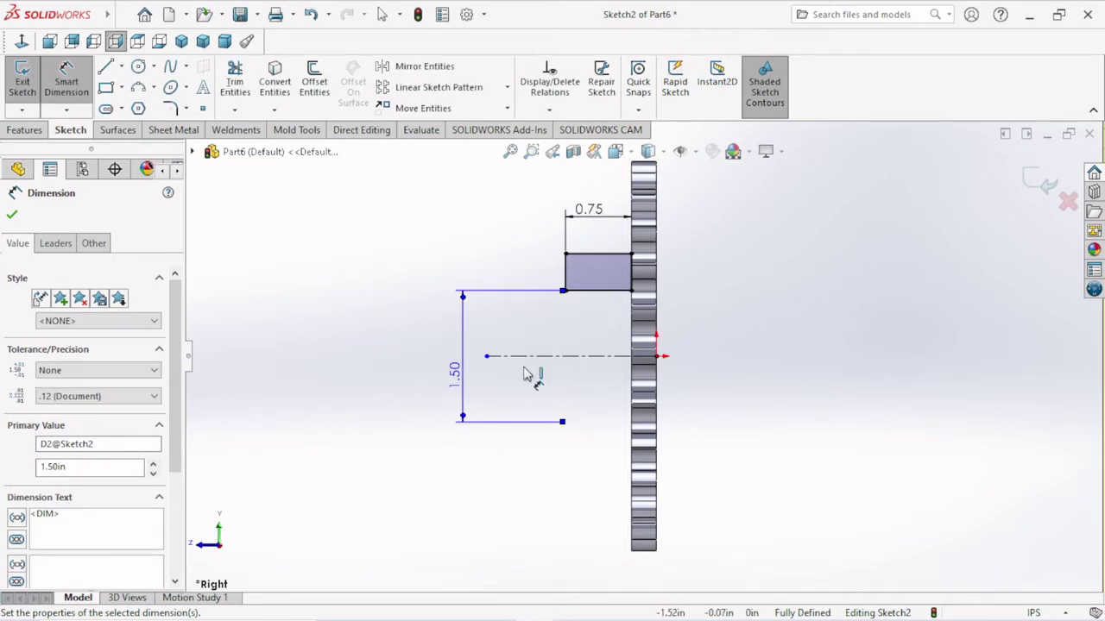
Attempt a 2.33 diameter on the top edge twice, declining the over-defining dimension each time.
left_click(593, 260)
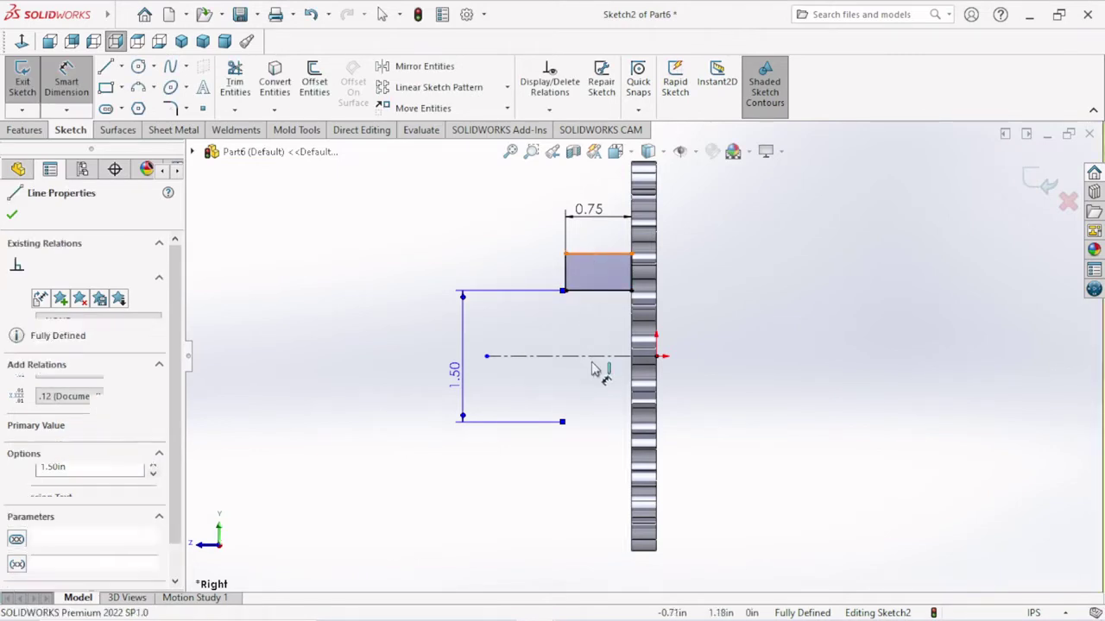
left_click_drag(597, 369, 356, 363)
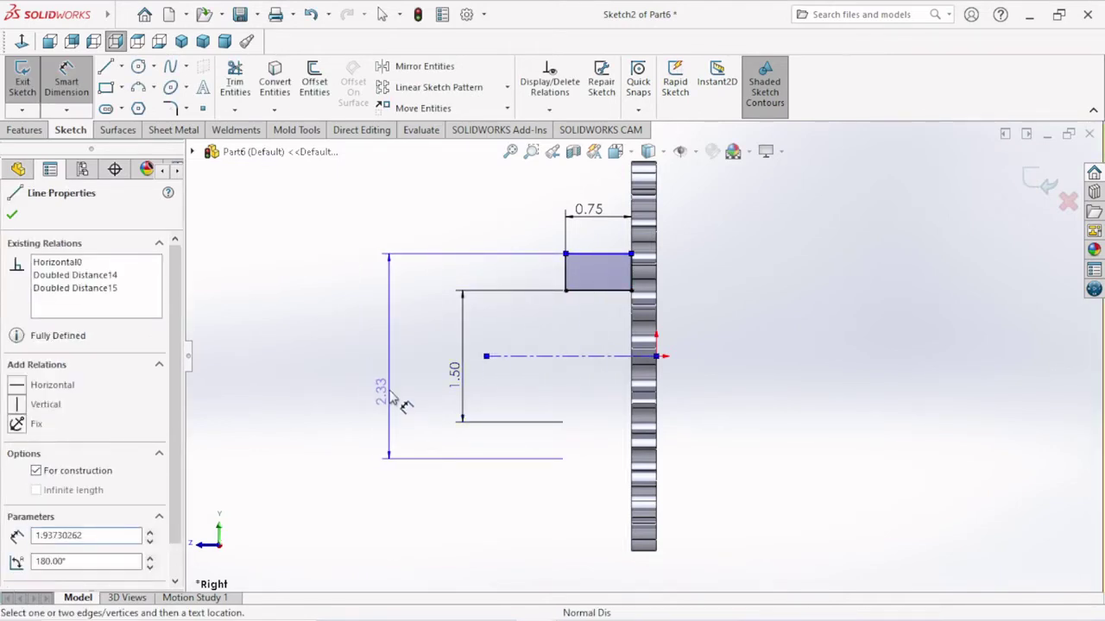
left_click(389, 389)
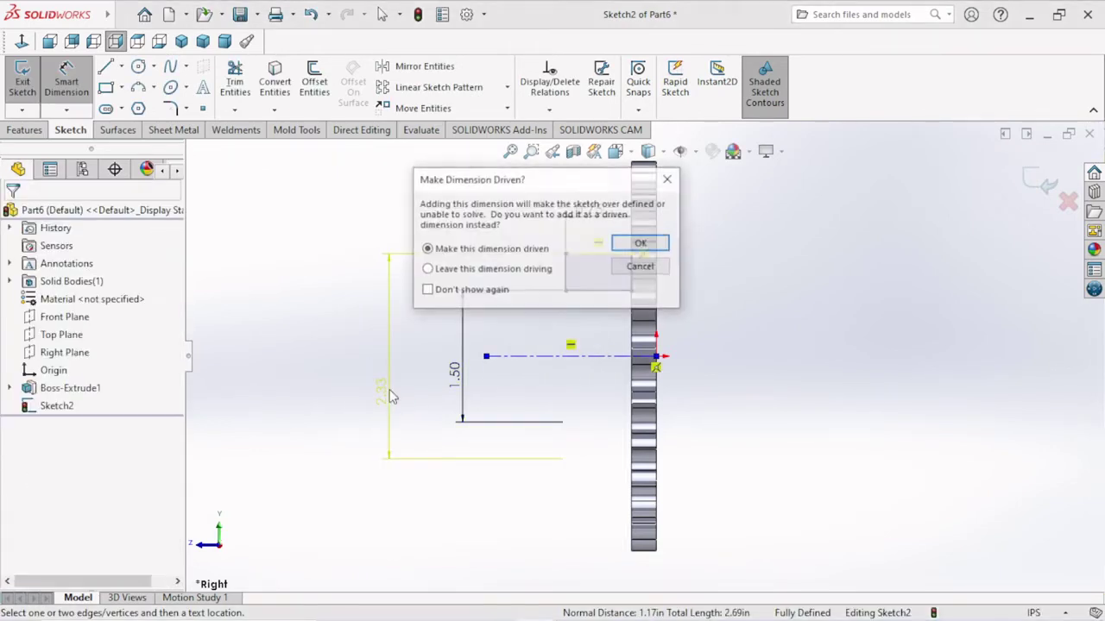
left_click(630, 267)
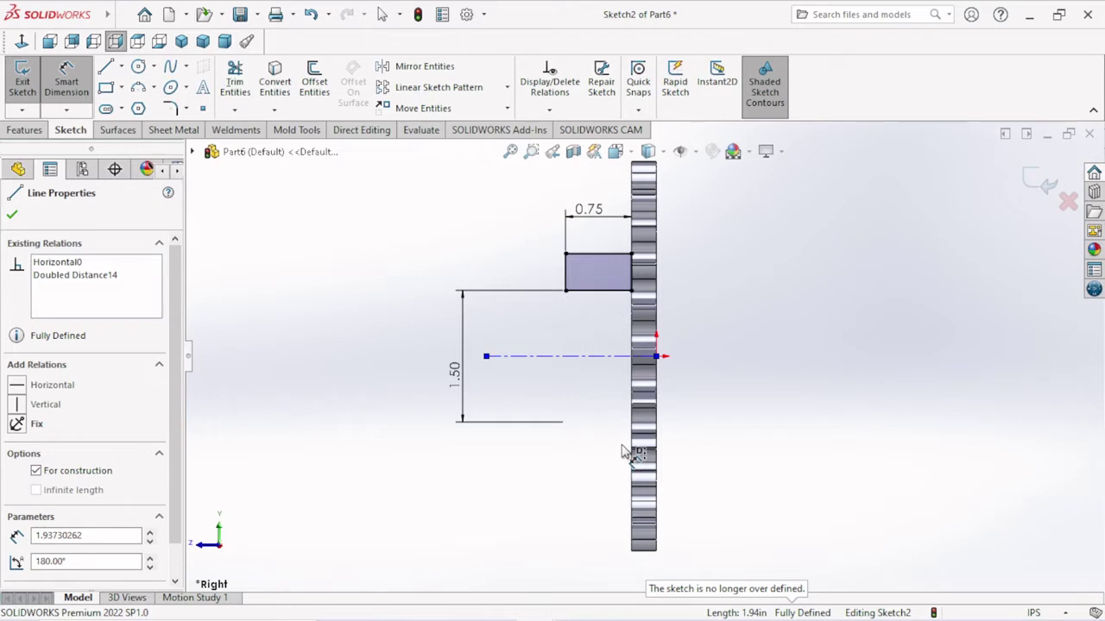
left_click(606, 254)
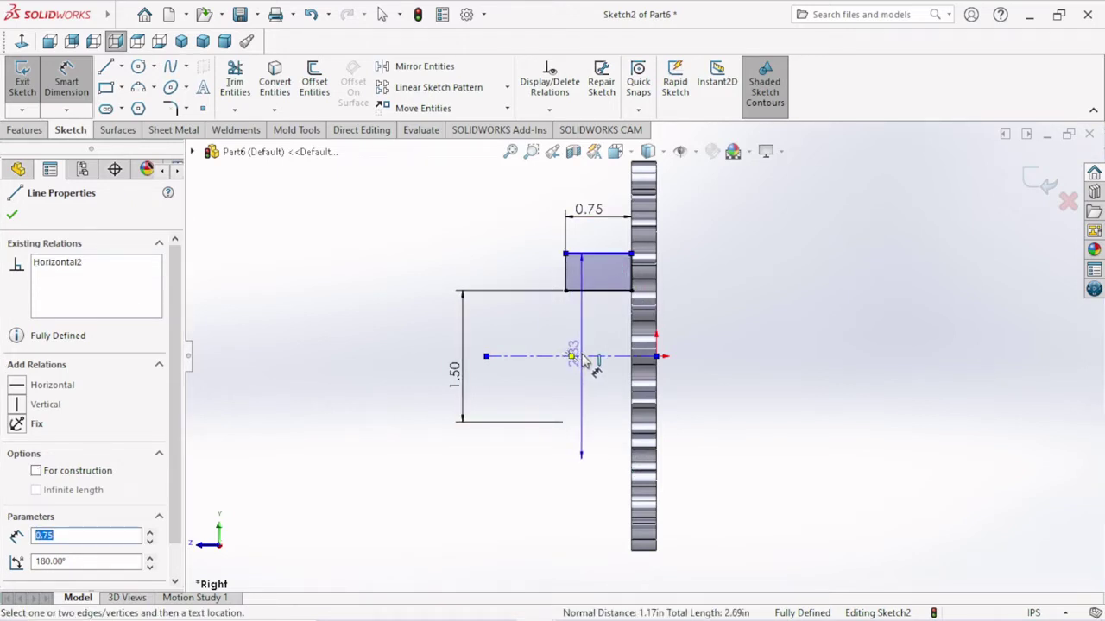
left_click(573, 357)
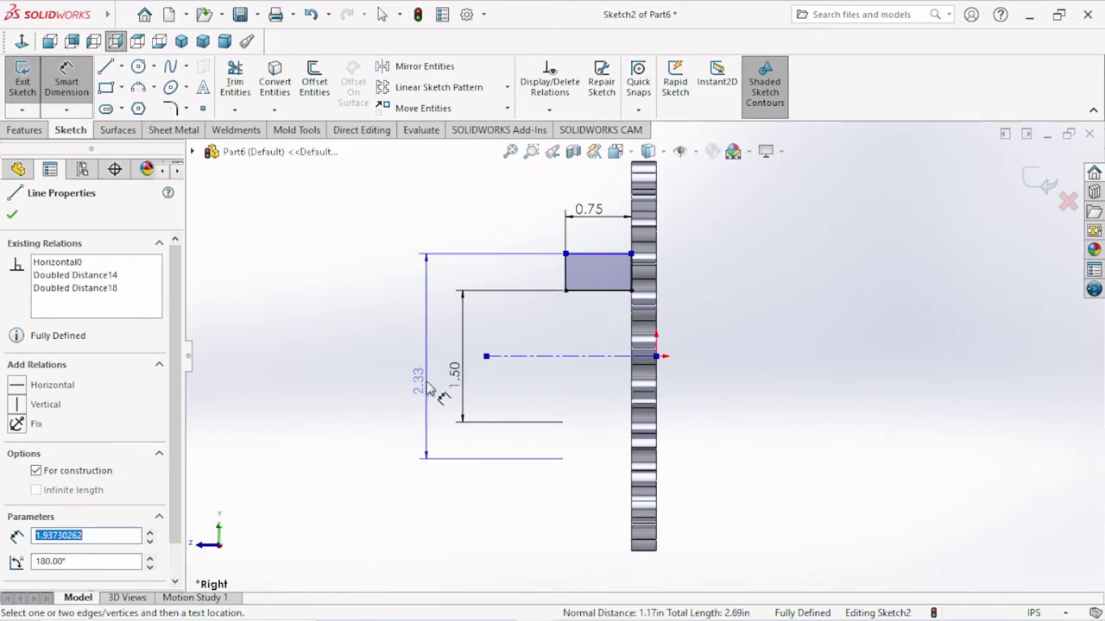
left_click(427, 382)
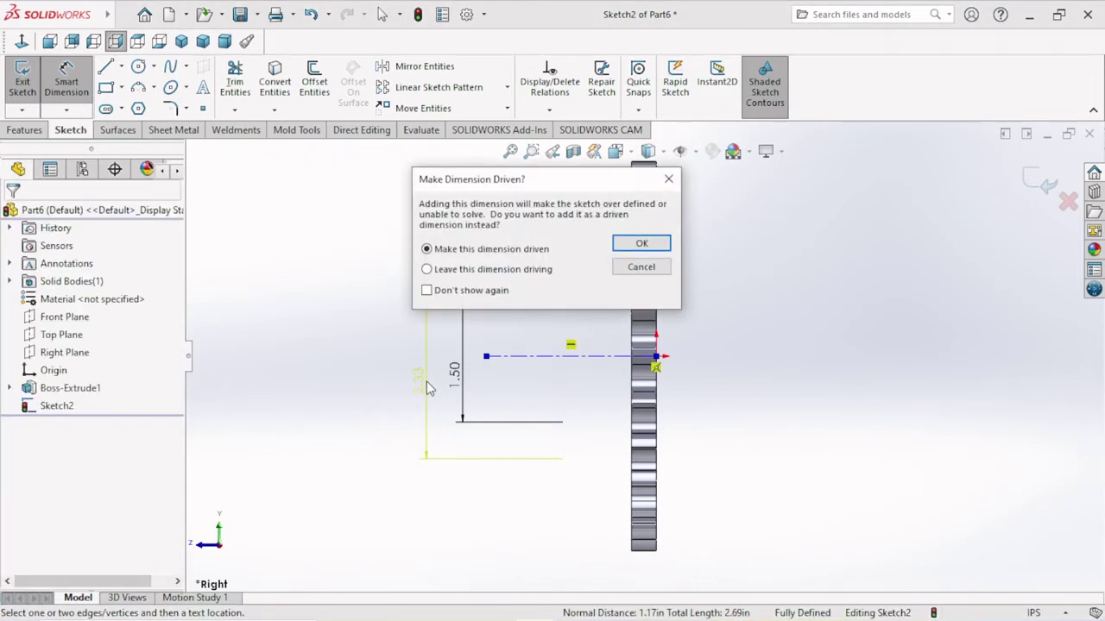
left_click(619, 268)
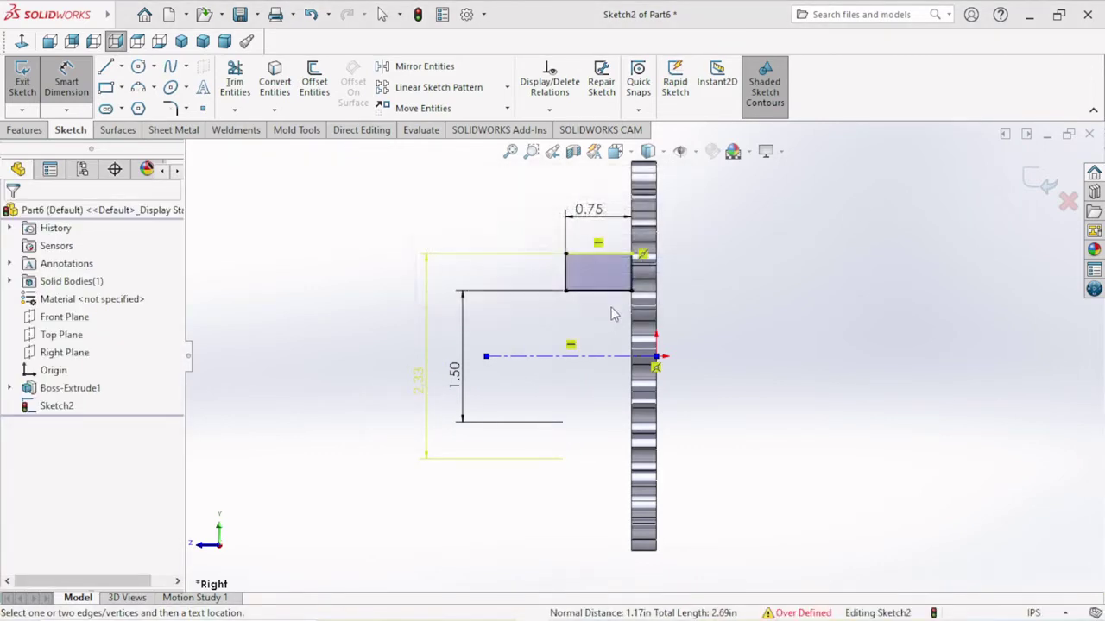
Zoom to inspect the fully defined hub rectangle and exit Smart Dimension.
scroll(607, 295, "down", 2)
scroll(656, 259, "down", 2)
scroll(638, 289, "up", 1)
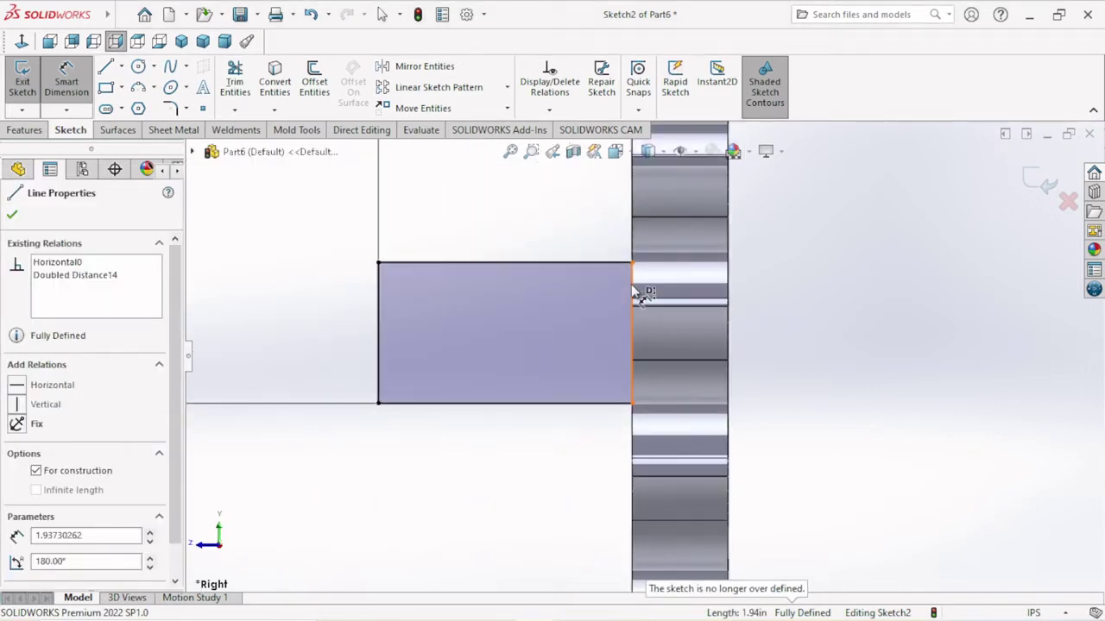
scroll(635, 289, "up", 2)
scroll(643, 400, "up", 1)
scroll(637, 400, "up", 1)
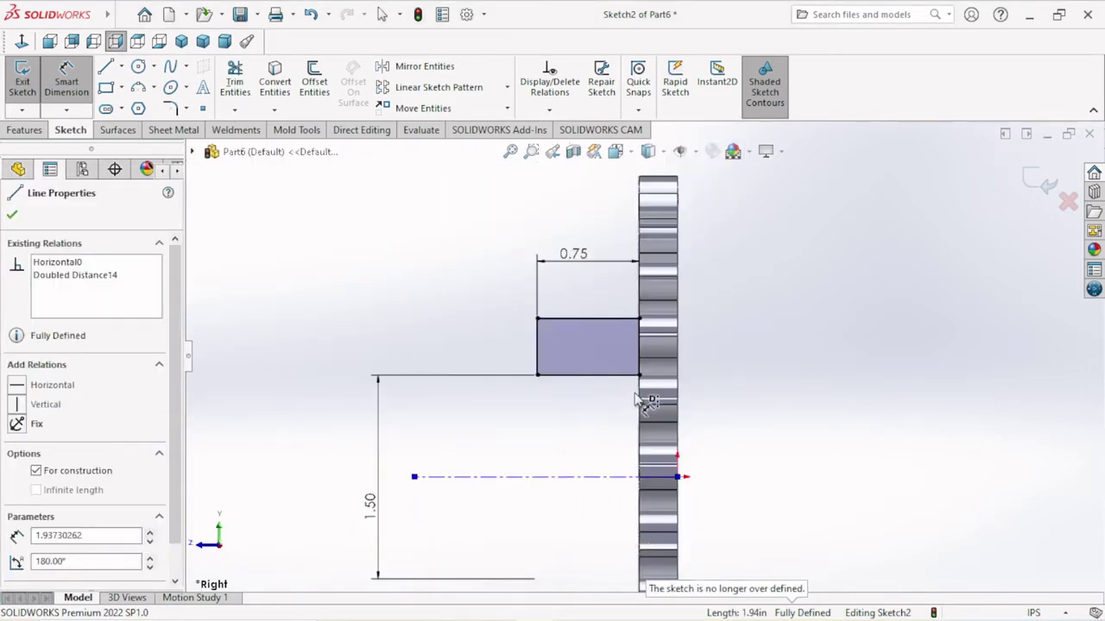
scroll(640, 402, "up", 1)
scroll(633, 403, "up", 1)
scroll(615, 449, "down", 1)
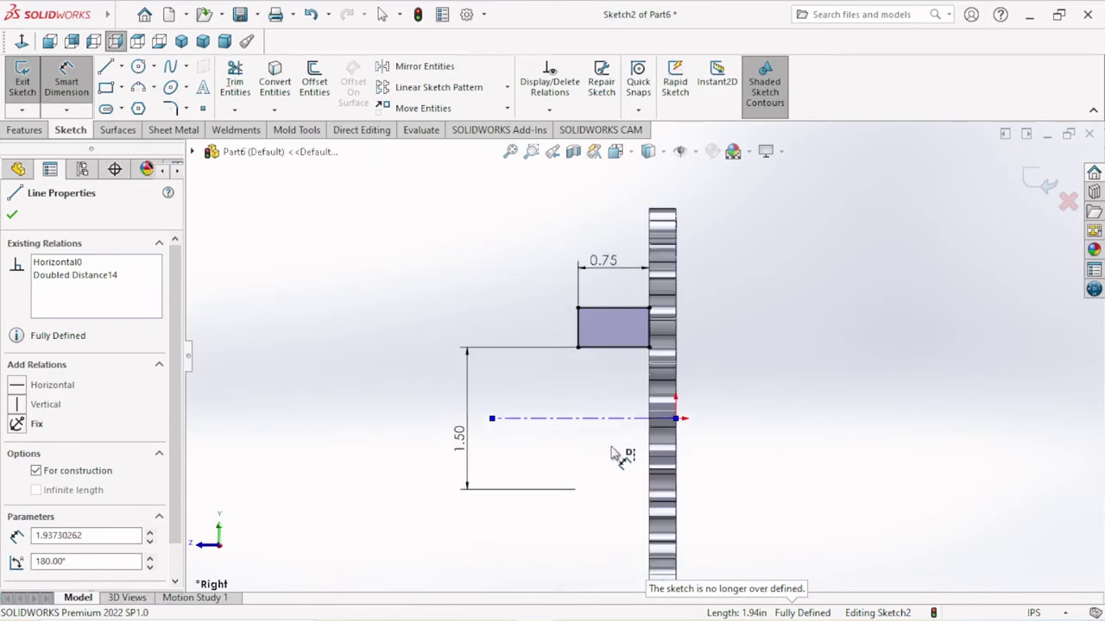
left_click(622, 309)
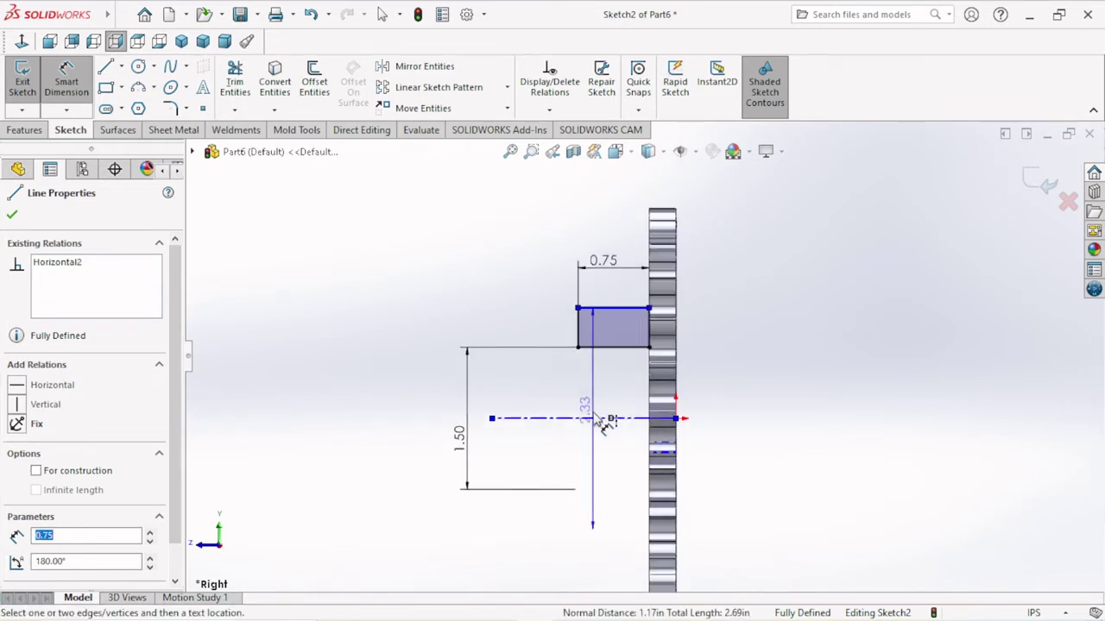
key("Escape")
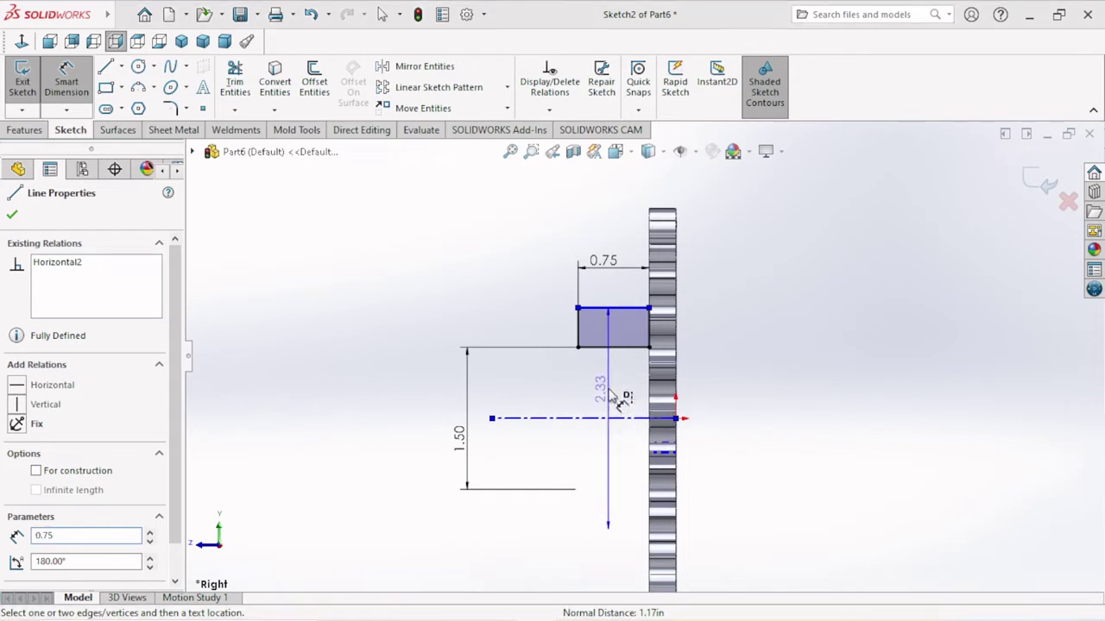
key("Escape")
key("Escape")
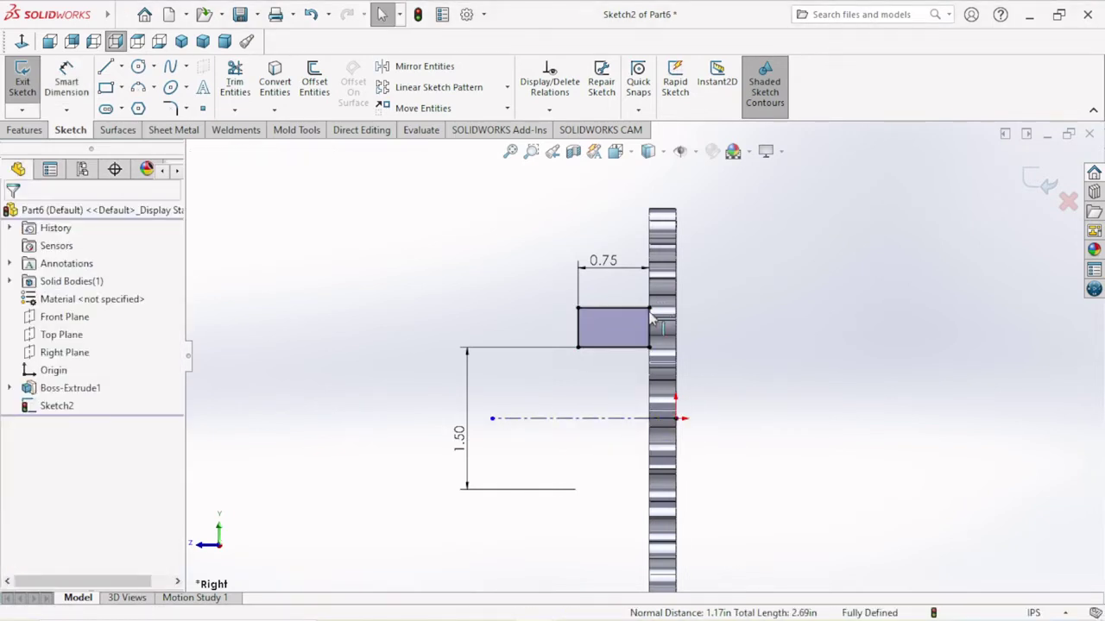
Delete the Midpoint relation from the hub rectangle's top-right corner point.
left_click(649, 309)
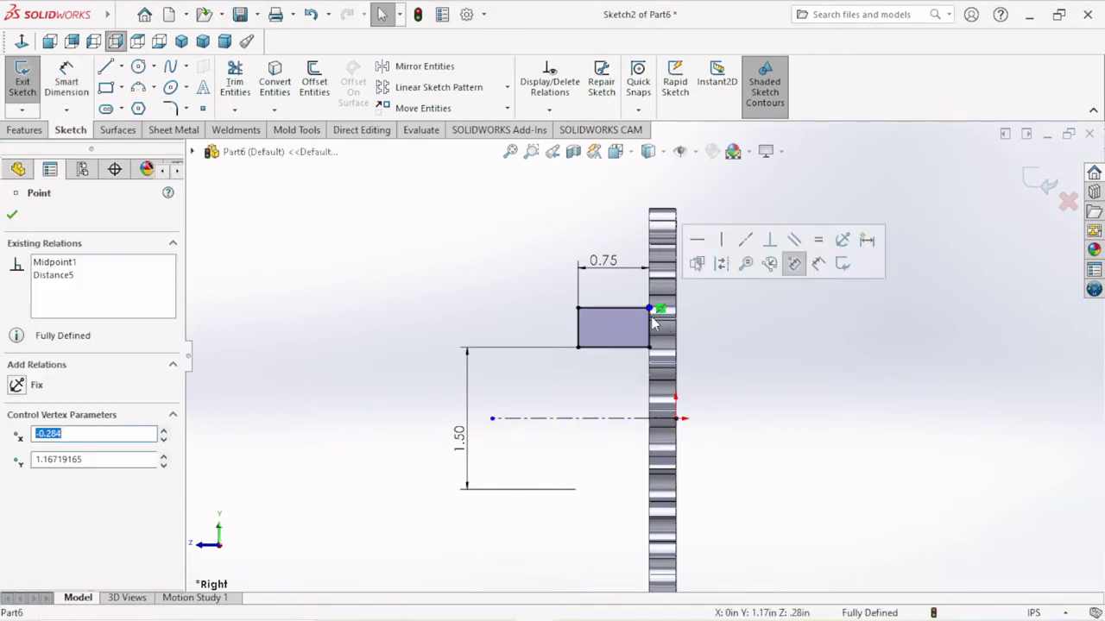
right_click(658, 312)
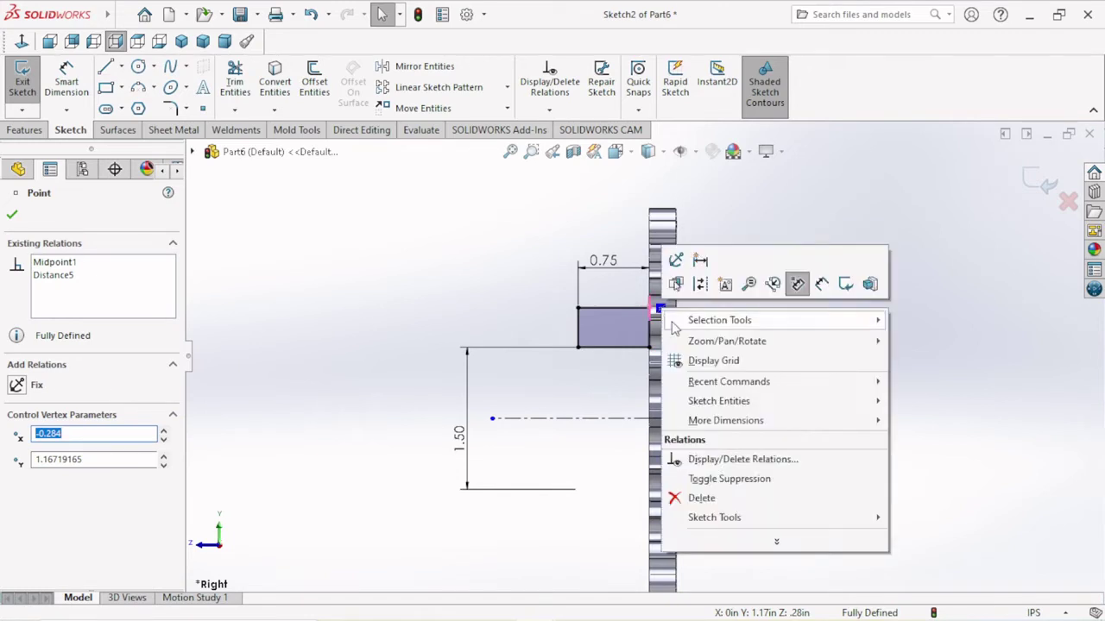
left_click(695, 499)
scroll(669, 376, "down", 1)
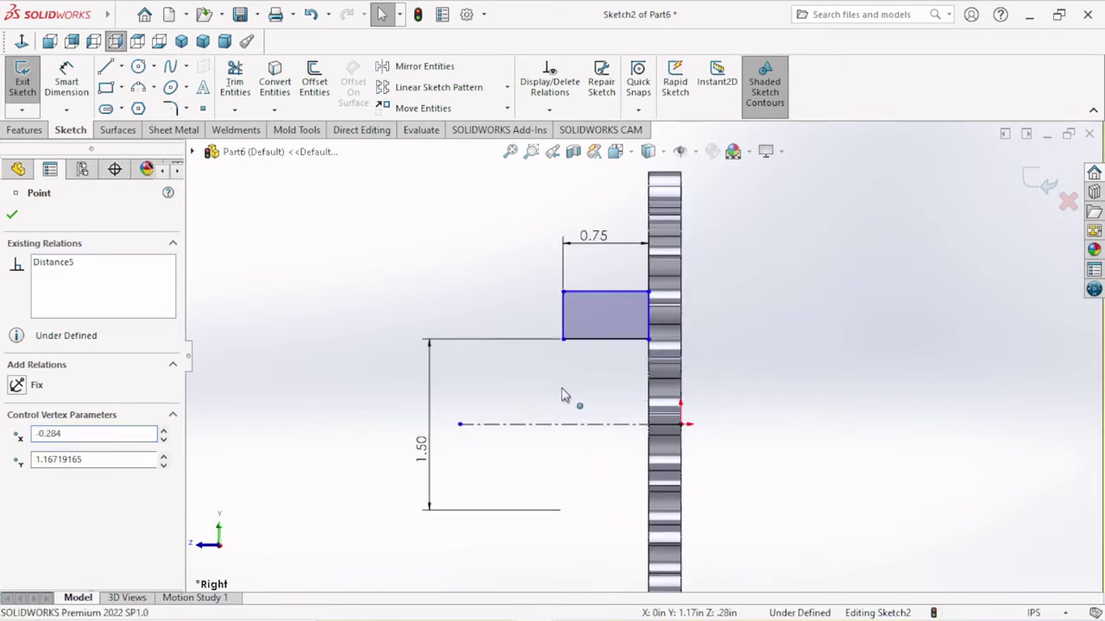
Select the rectangle's top edge and the centreline for a new diameter dimension.
left_click(68, 95)
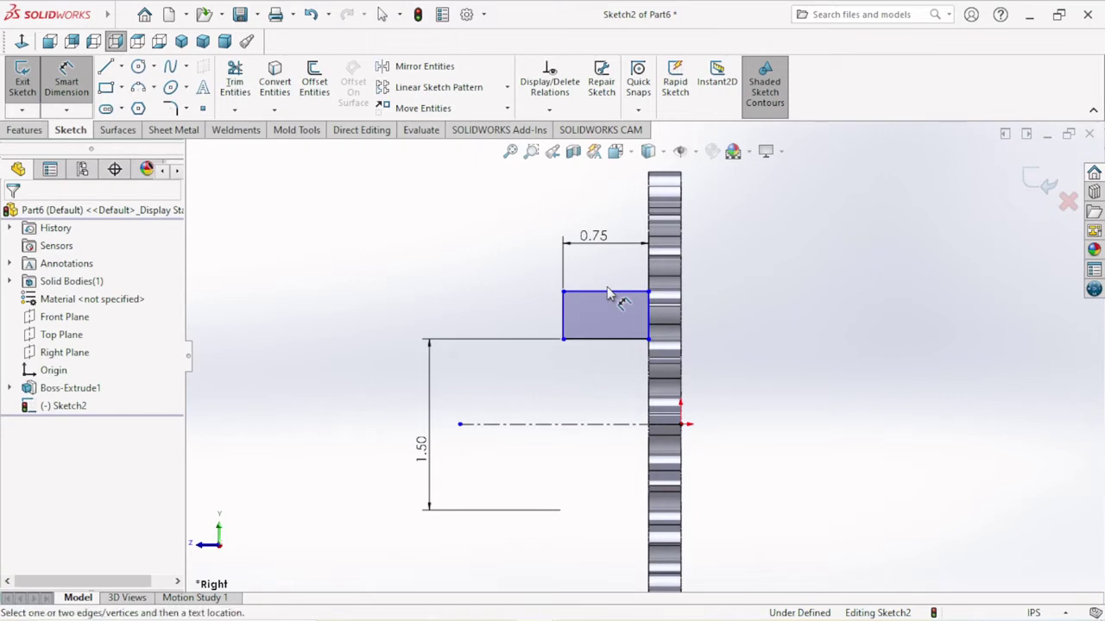
left_click(609, 298)
left_click(567, 423)
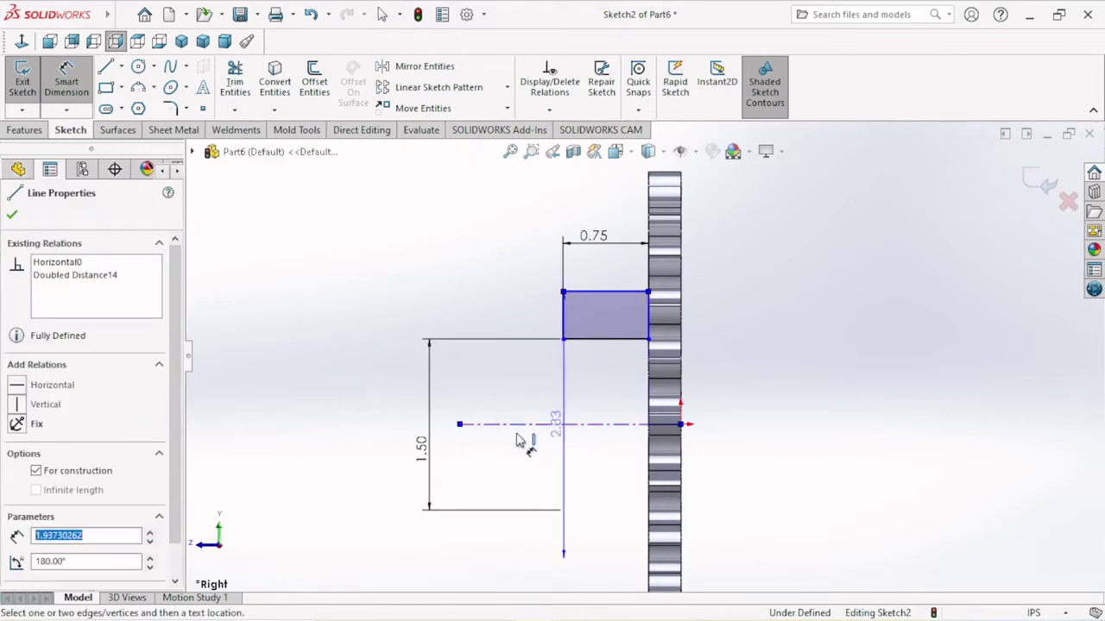
Set the hub's outer edge to a 2.25 diameter and preview a Revolved Boss about Line1.
left_click(365, 476)
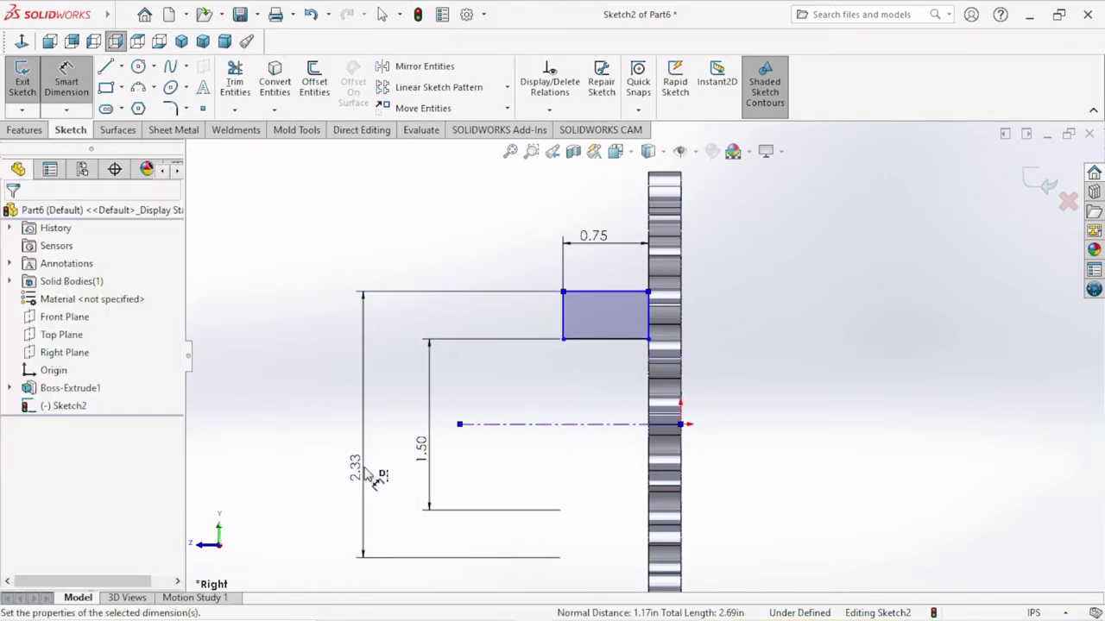
type("2.25")
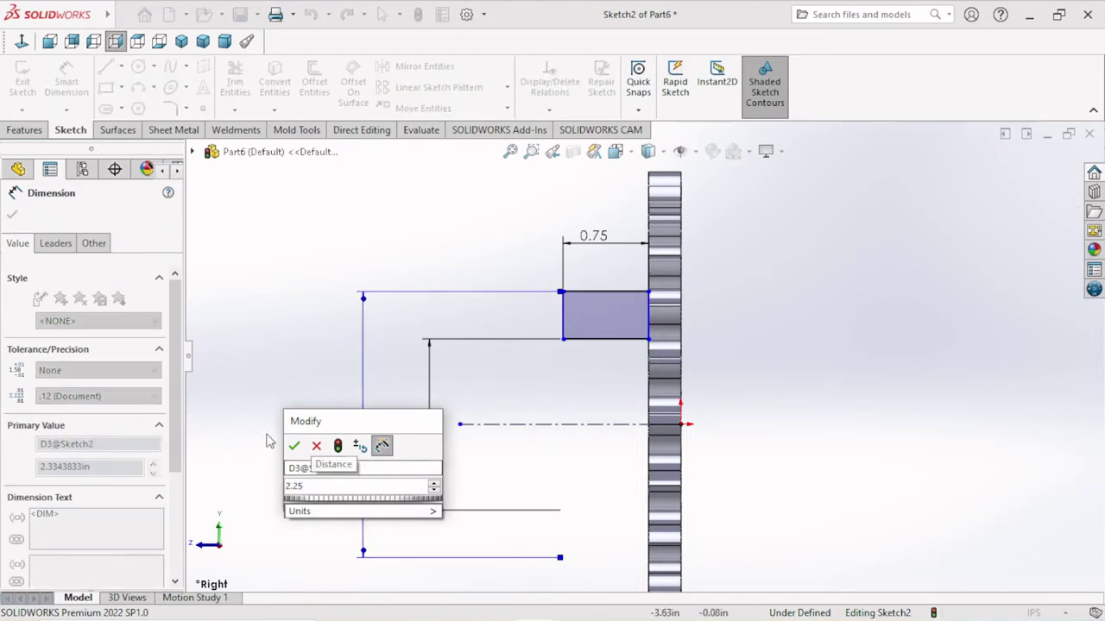
left_click(295, 446)
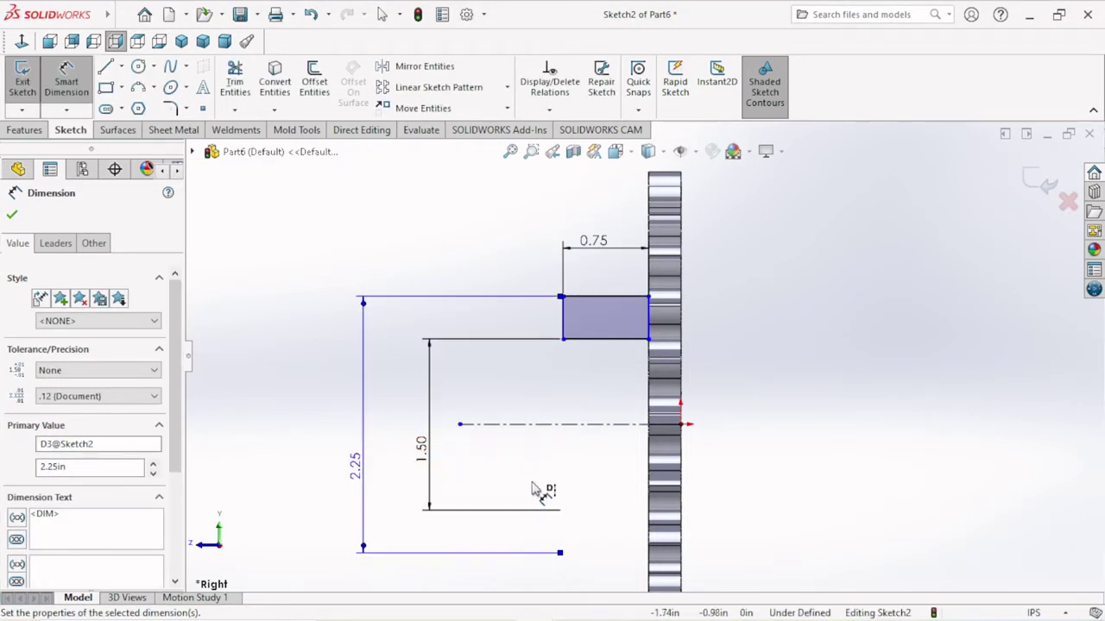
scroll(535, 489, "up", 2)
left_click(12, 217)
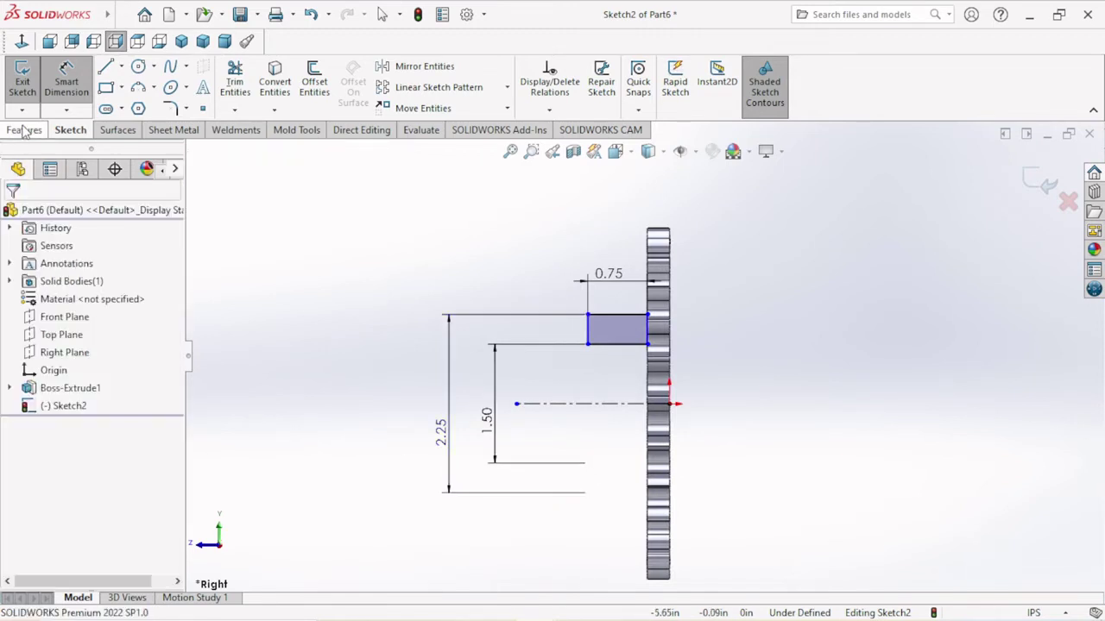
left_click(25, 130)
left_click(76, 78)
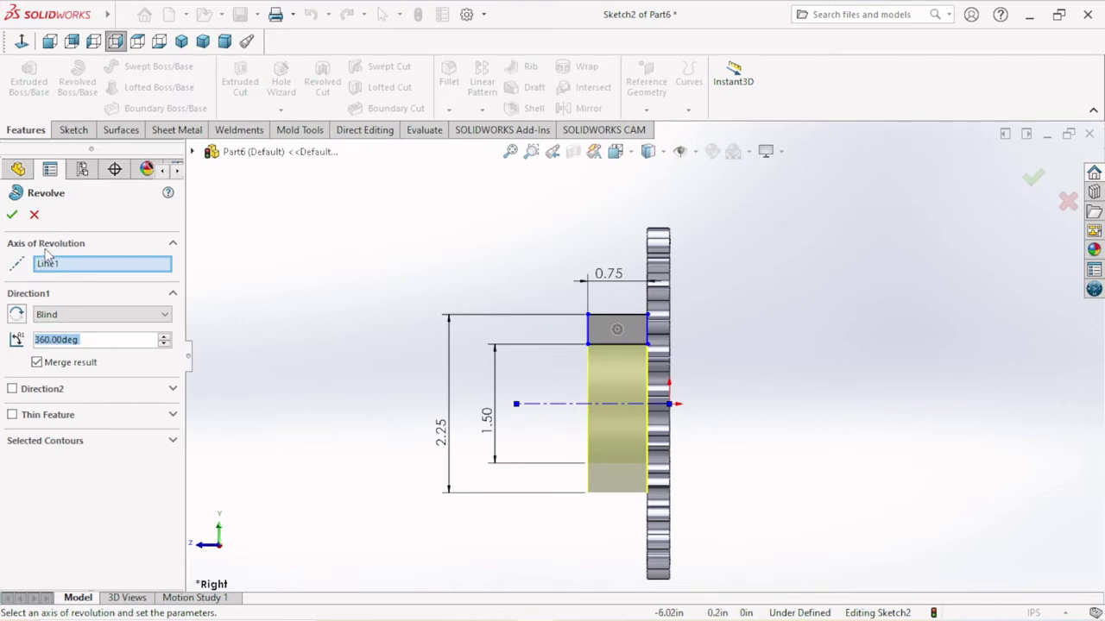
Accept Revolve1 to add the hub, then start a new sketch on the hub's front ring face.
left_click(12, 216)
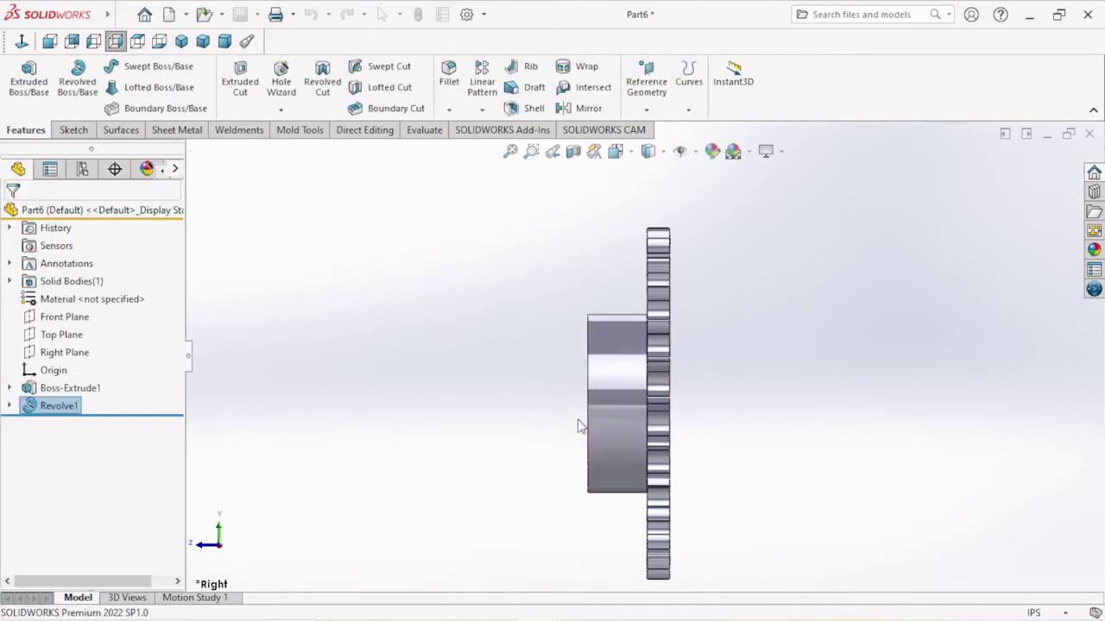
mouse_move(592, 421)
middle_mouse_down()
mouse_move(516, 501)
mouse_move(647, 396)
mouse_move(740, 480)
middle_mouse_up()
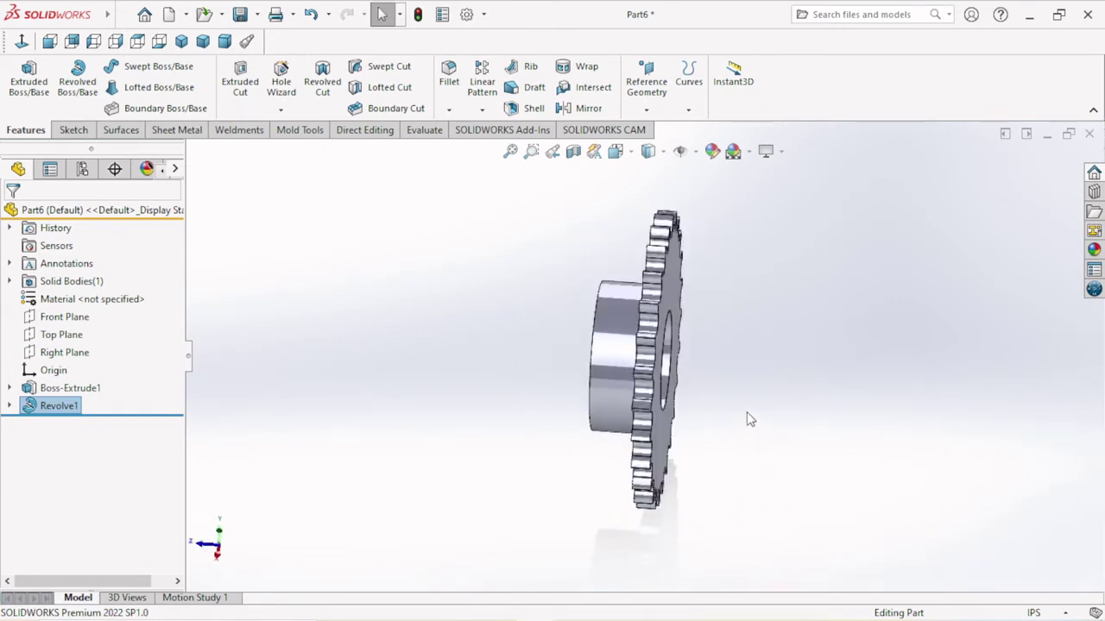
mouse_move(749, 417)
middle_mouse_down("ctrl")
mouse_move(725, 370)
mouse_move(683, 377)
mouse_move(786, 461)
mouse_move(753, 430)
middle_mouse_up("ctrl")
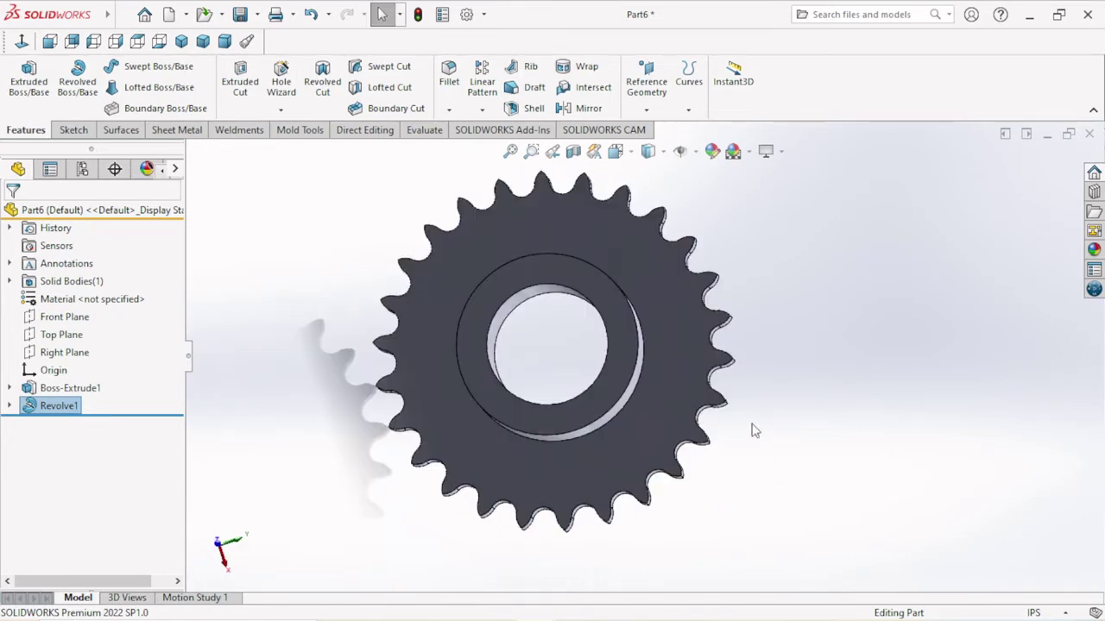
left_click(571, 276)
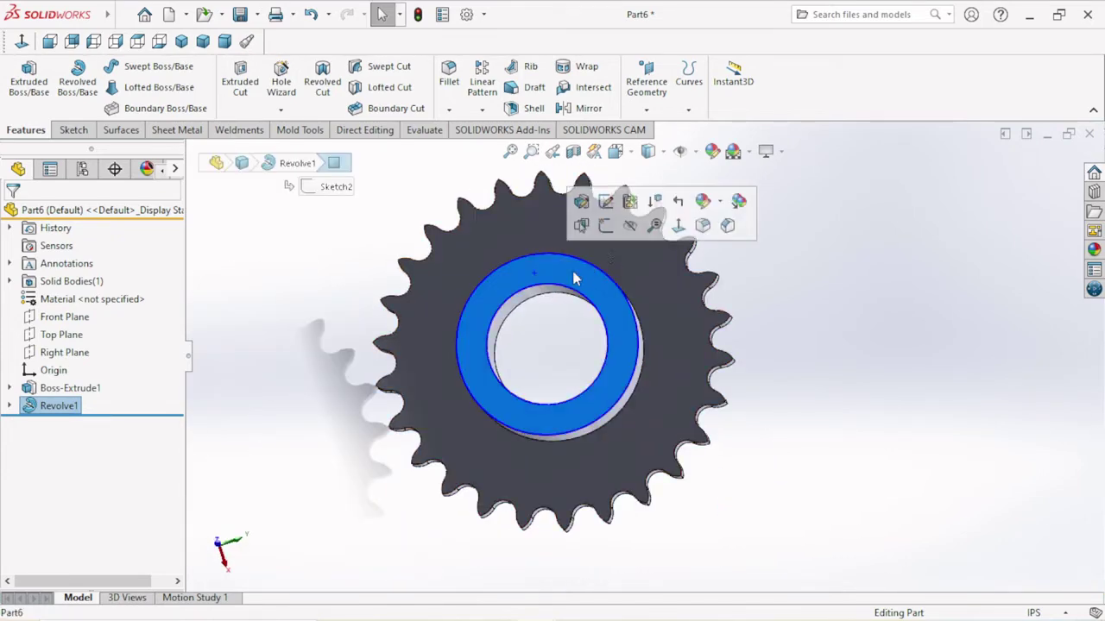
left_click(606, 237)
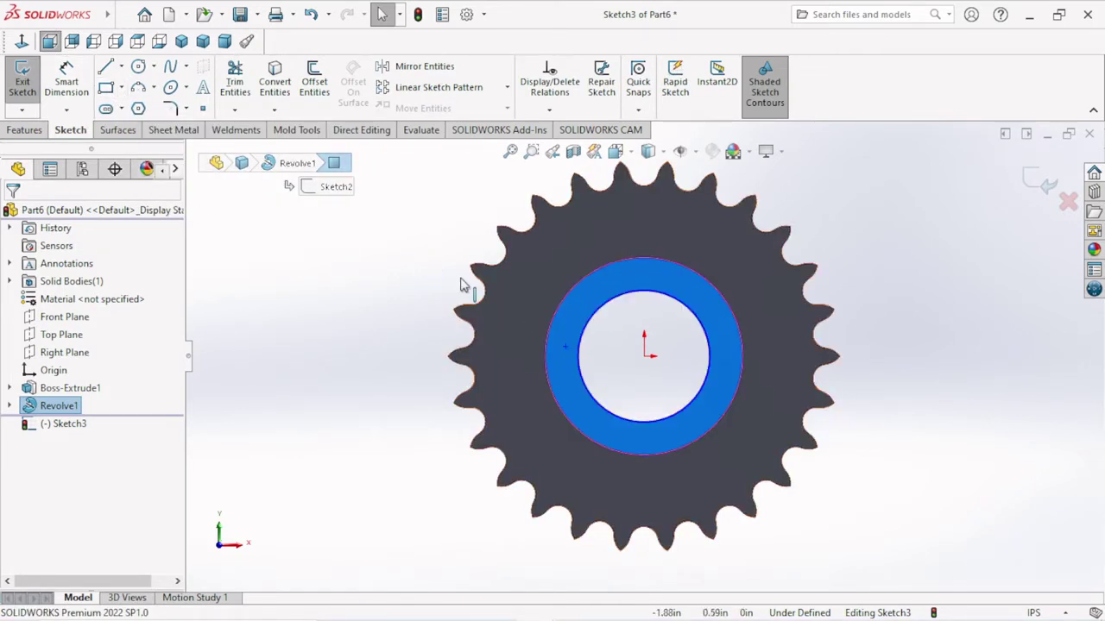
Draw a vertical construction centreline from the origin up to the top of the hub circle.
left_click(122, 67)
left_click(145, 104)
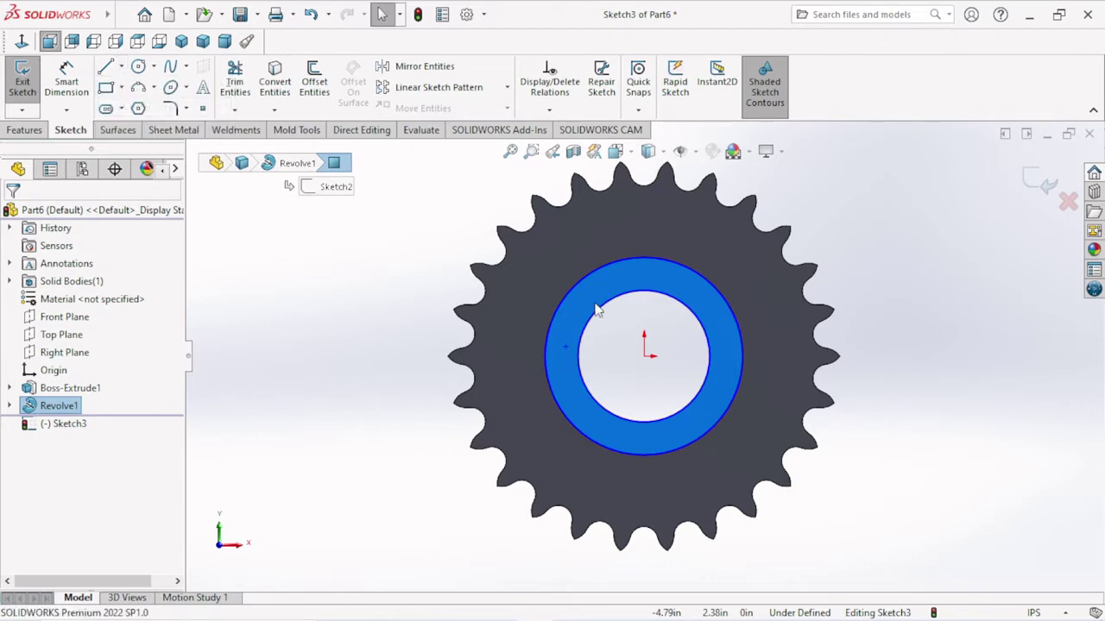
left_click(644, 356)
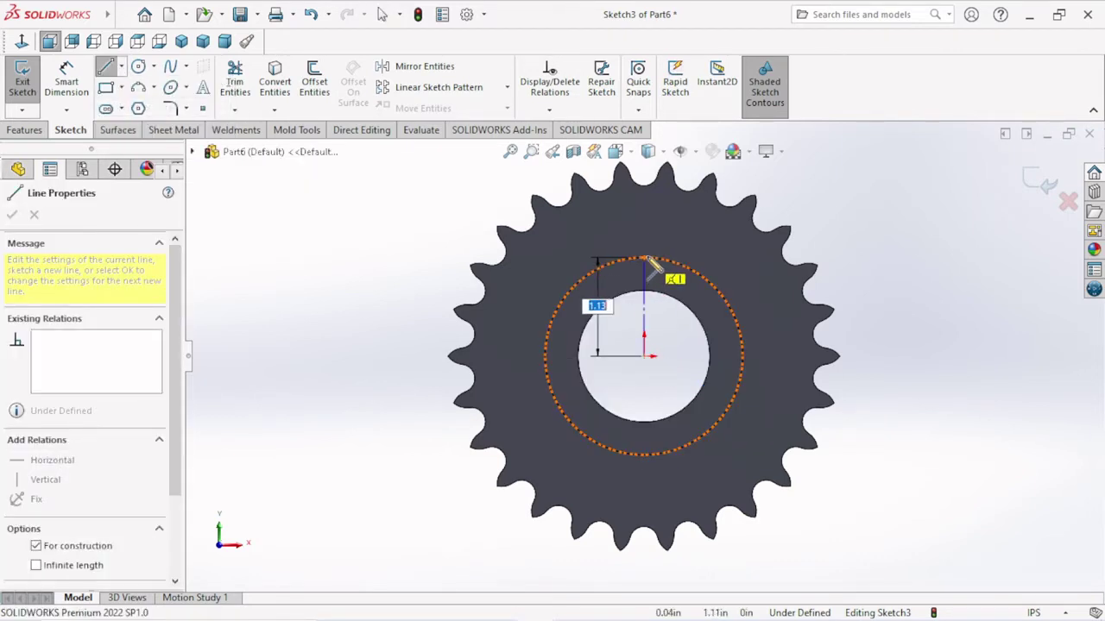
left_click(643, 257)
right_click(379, 242)
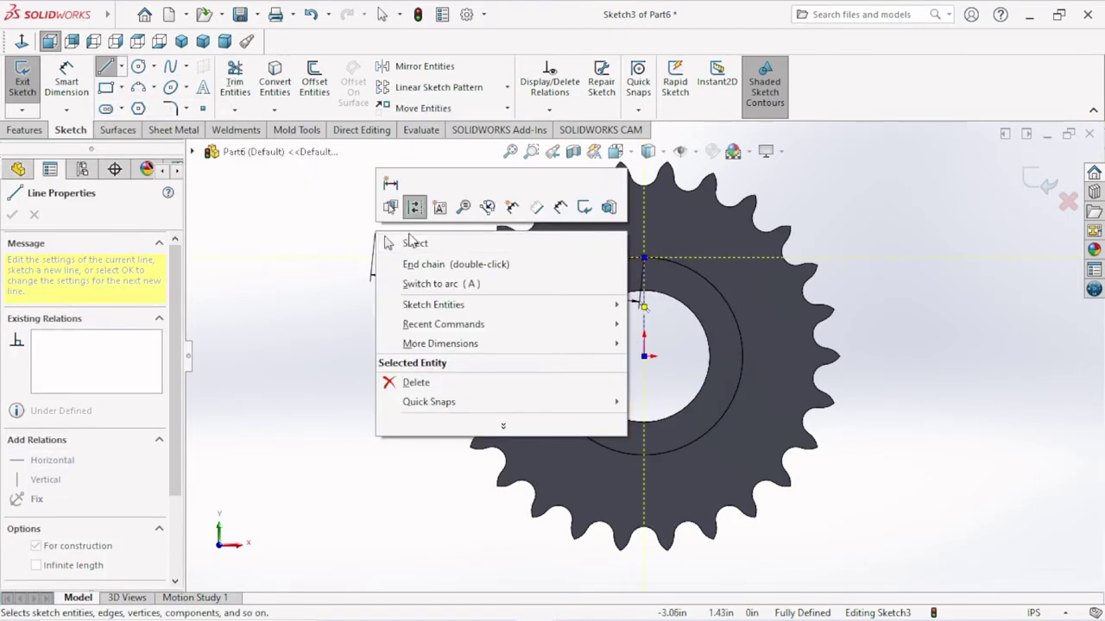
left_click(395, 242)
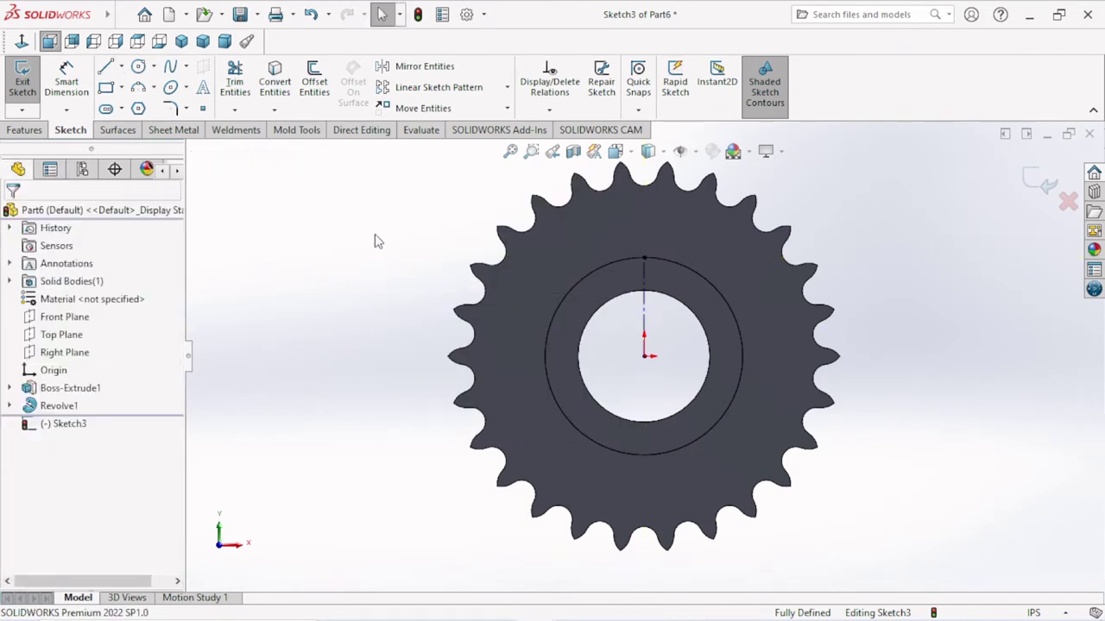
Draw a centre-point rectangle for the keyway centred on the centreline above the bore.
left_click(120, 88)
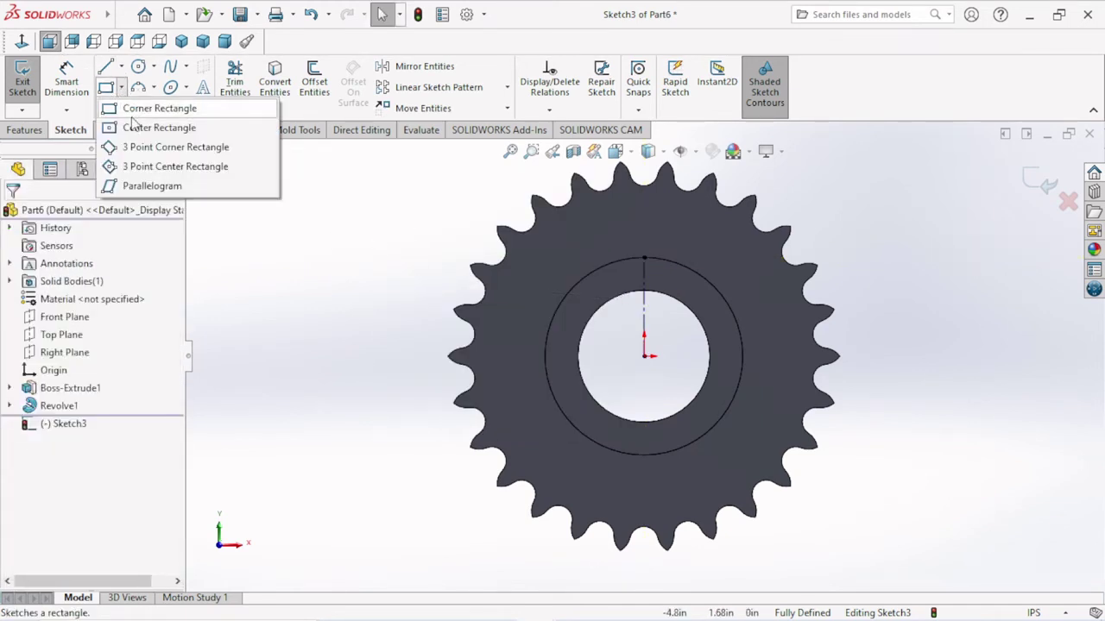
left_click(130, 127)
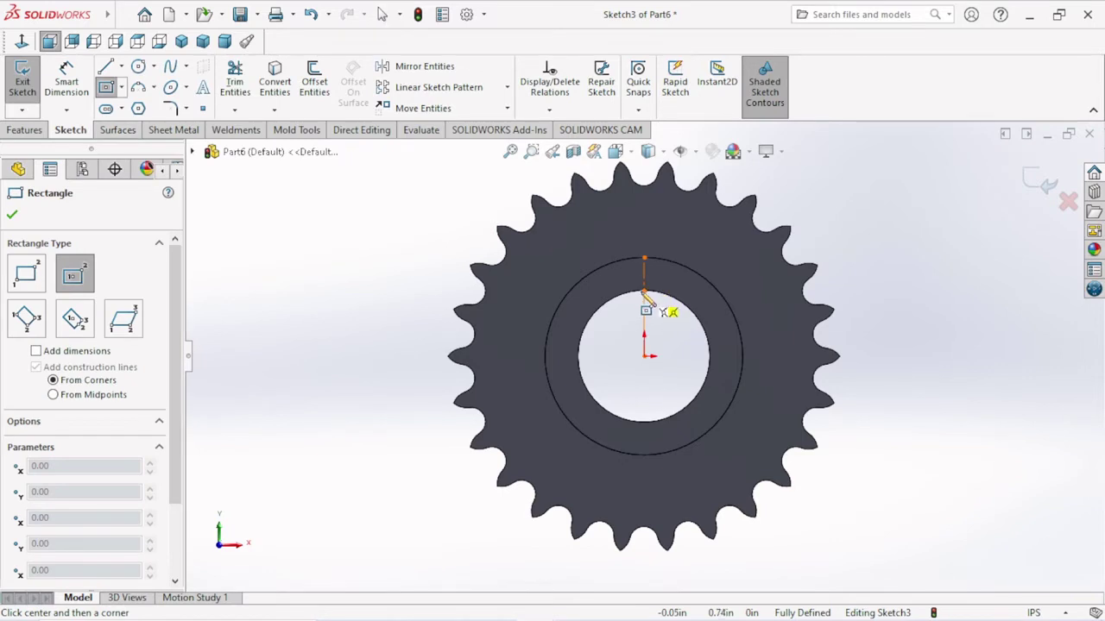
left_click(643, 292)
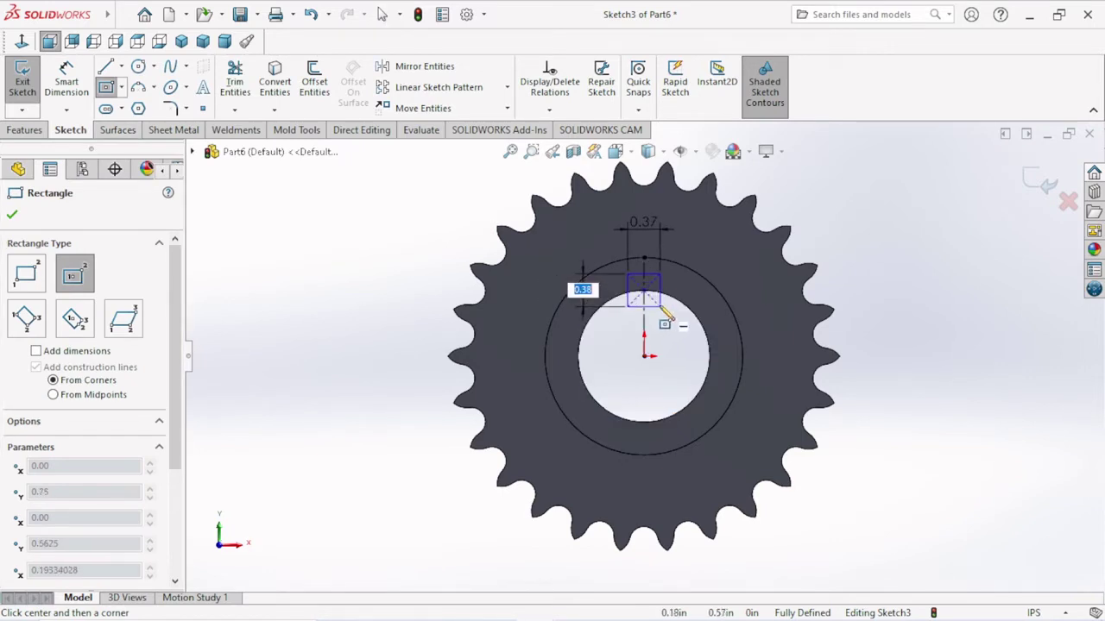
left_click(660, 306)
right_click(667, 328)
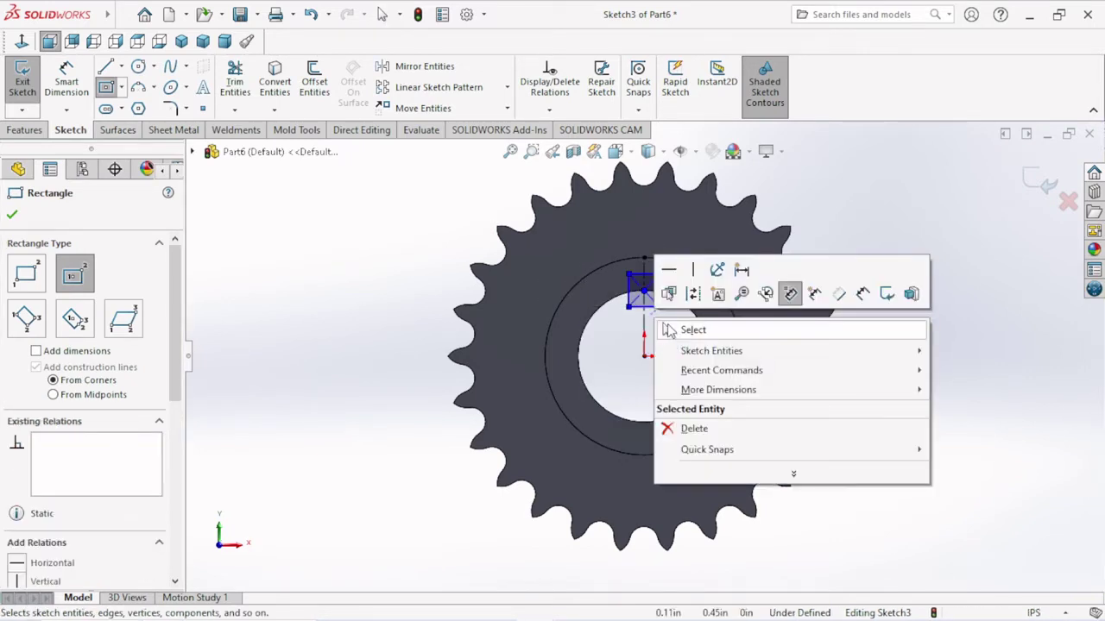
left_click(686, 328)
Dimension the keyway rectangle's top edge to a width of 3/8 in.
scroll(685, 321, "up", 5)
left_click(66, 82)
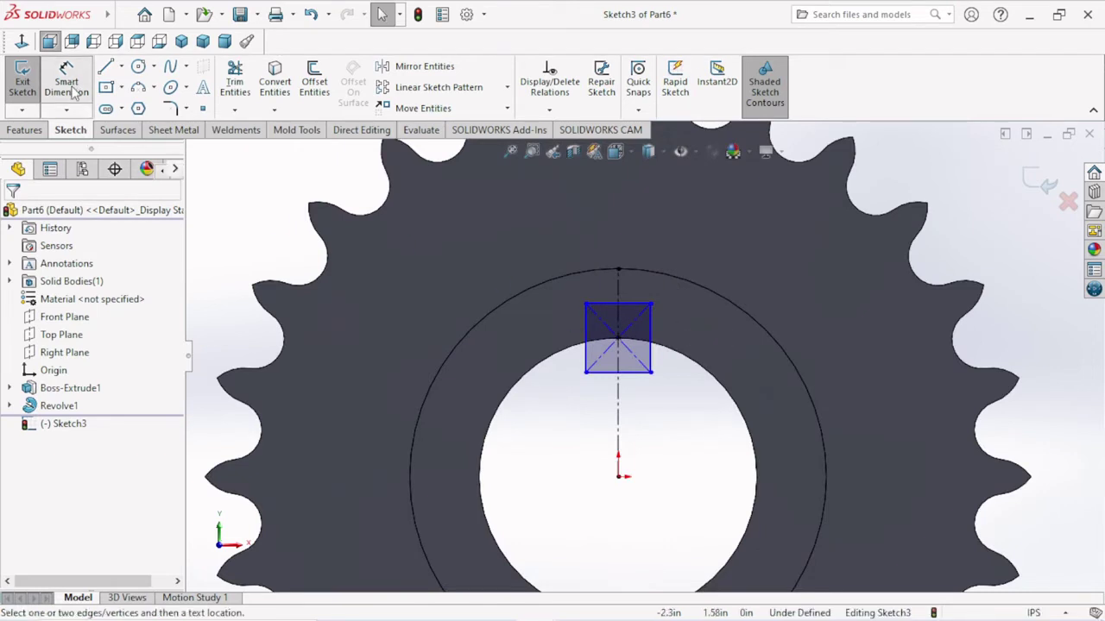
left_click(628, 305)
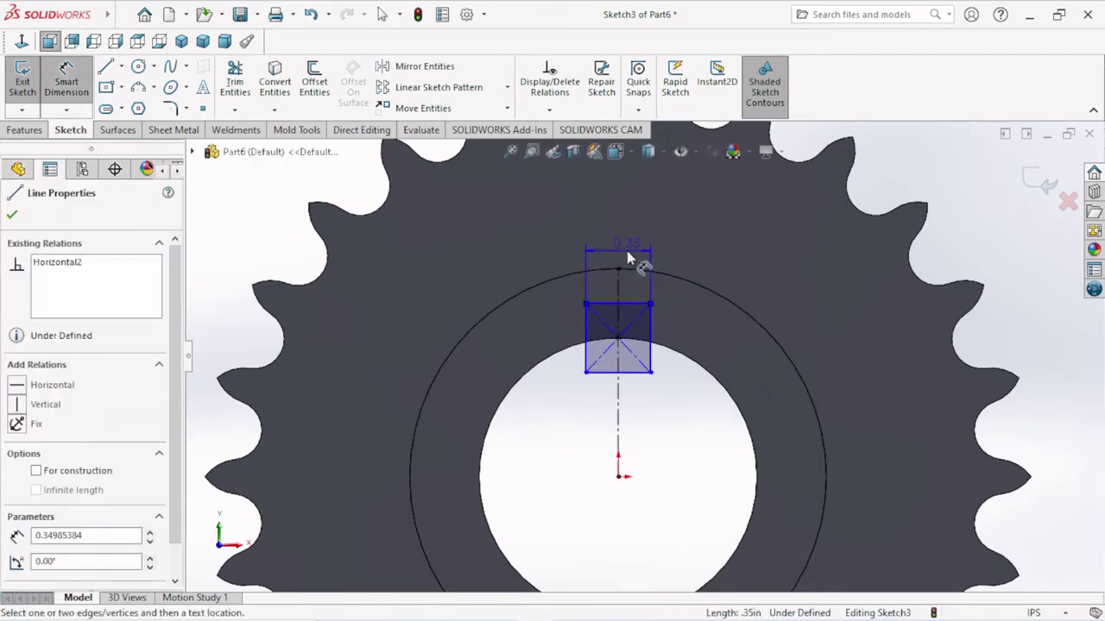
left_click(627, 255)
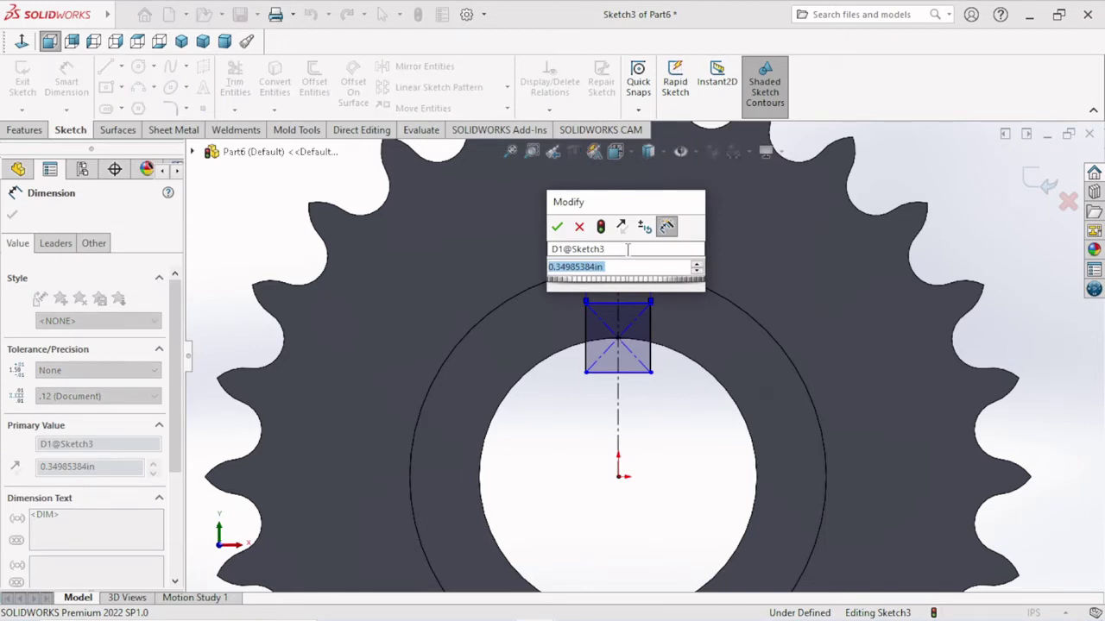
type("0")
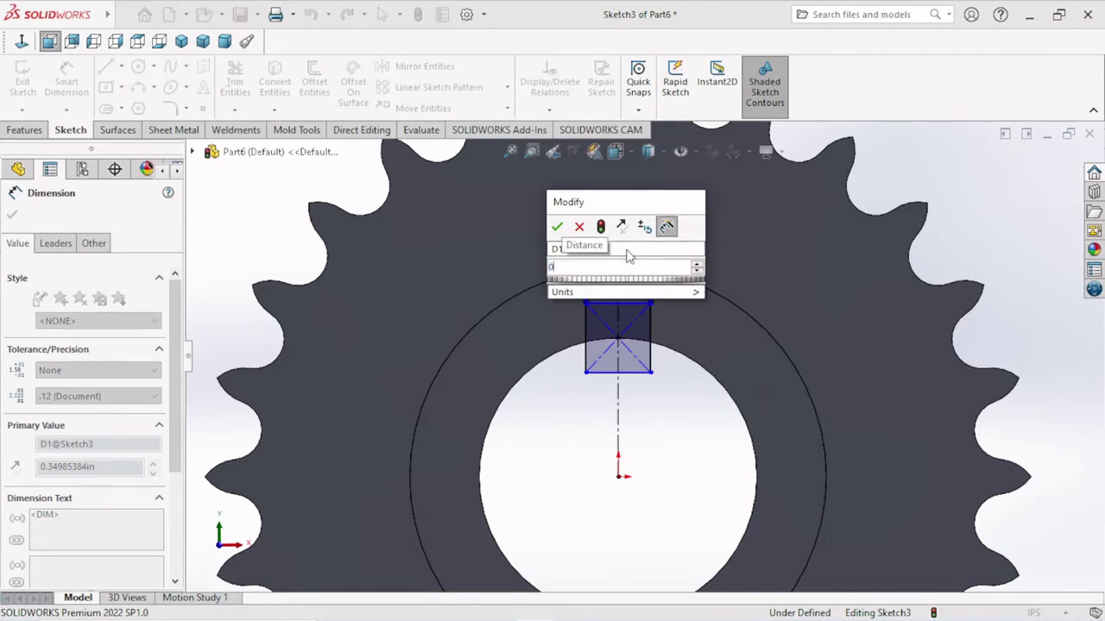
key("BackSpace")
type("3/8")
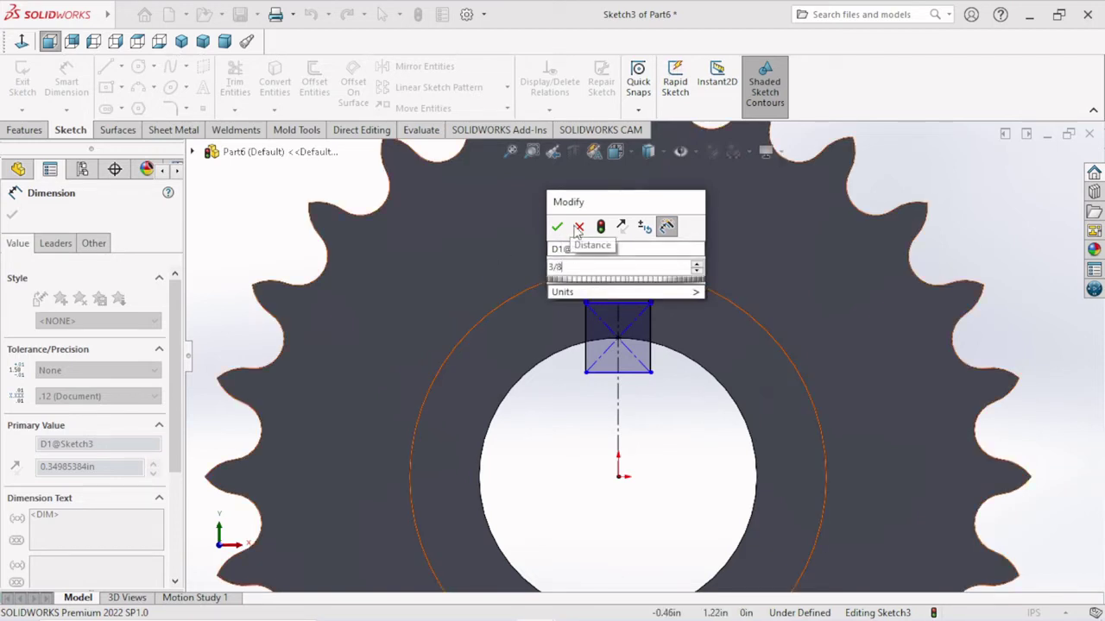
left_click(556, 227)
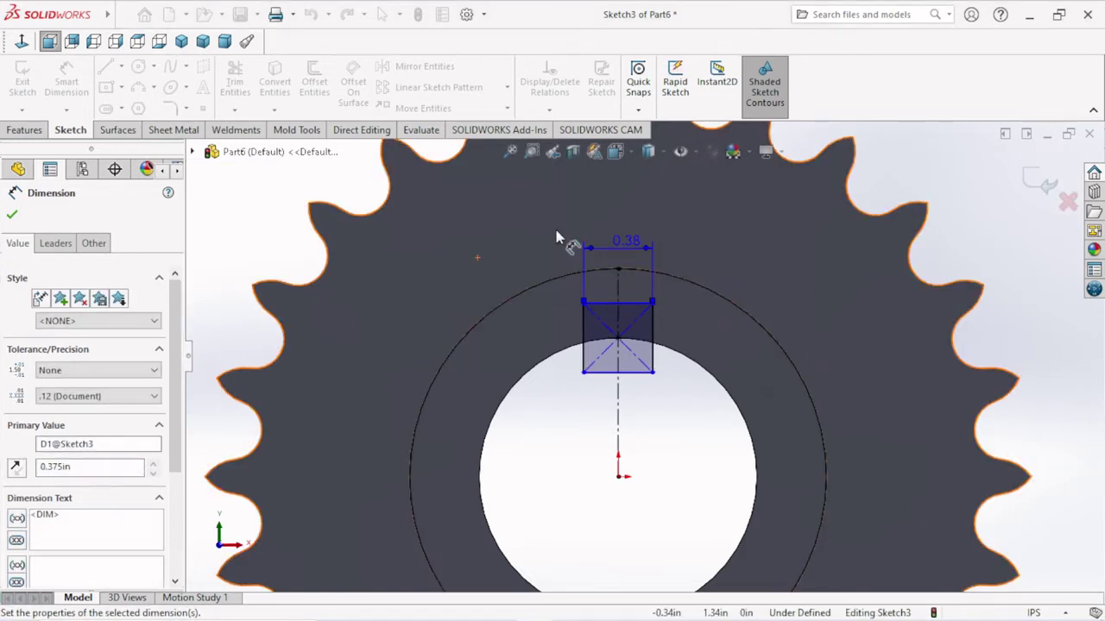
Dimension the rectangle's right edge to a height of 3/16 in (0.1875in), fully defining it.
left_click(656, 337)
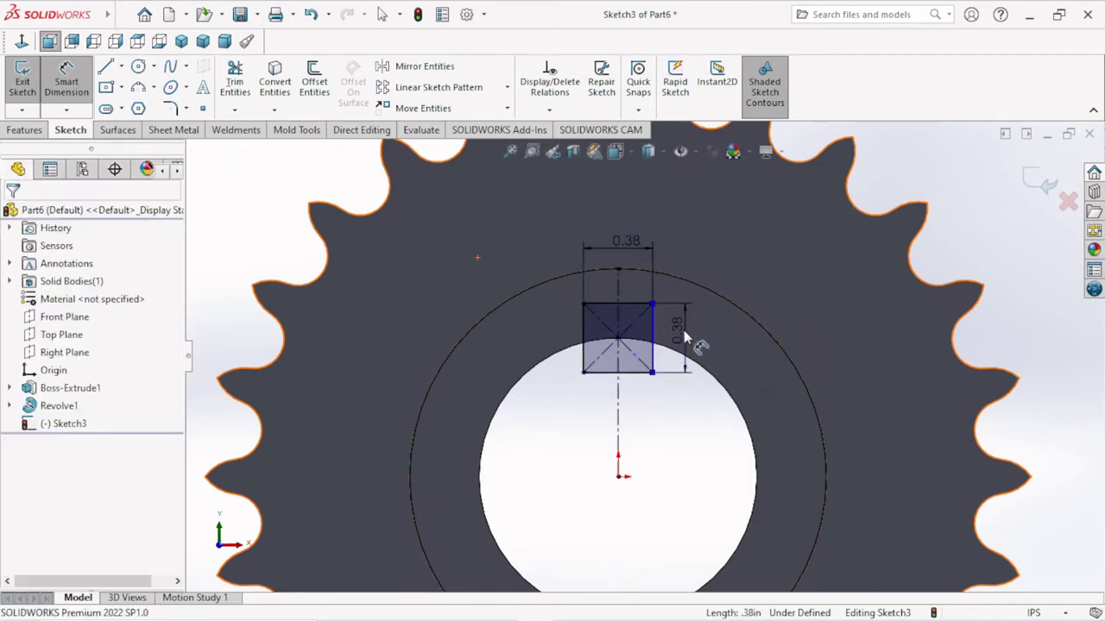
left_click(684, 337)
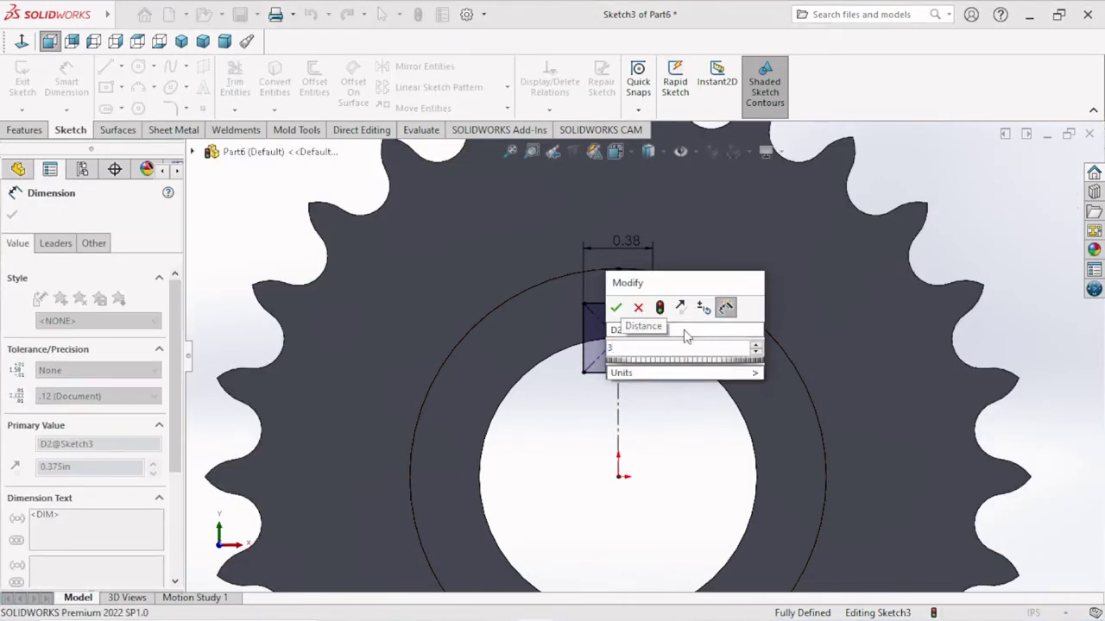
type("3./16")
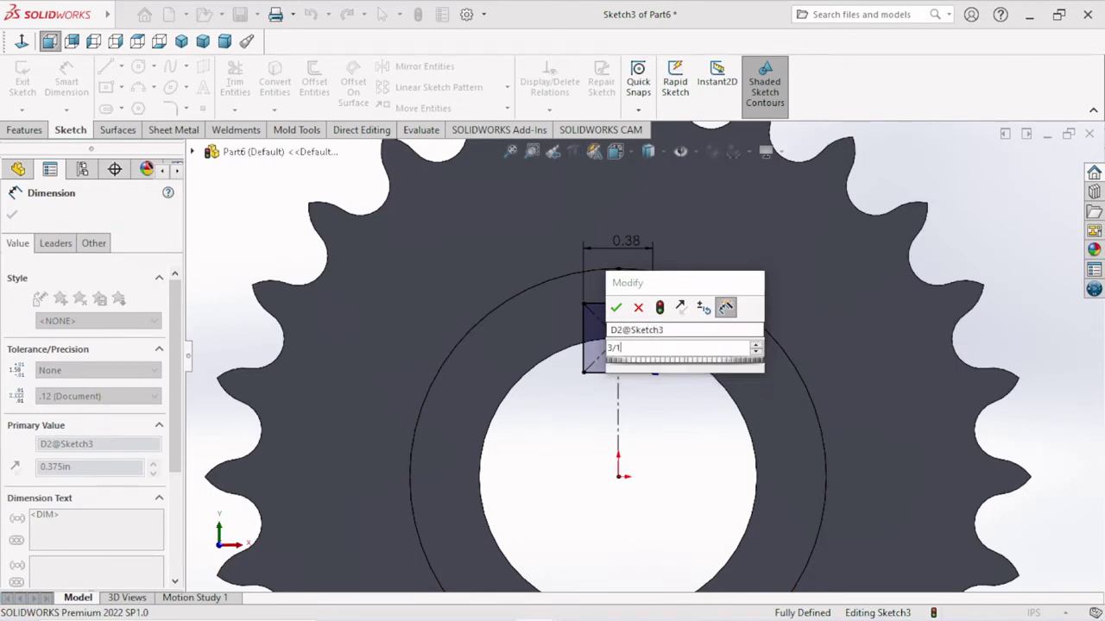
left_click(617, 309)
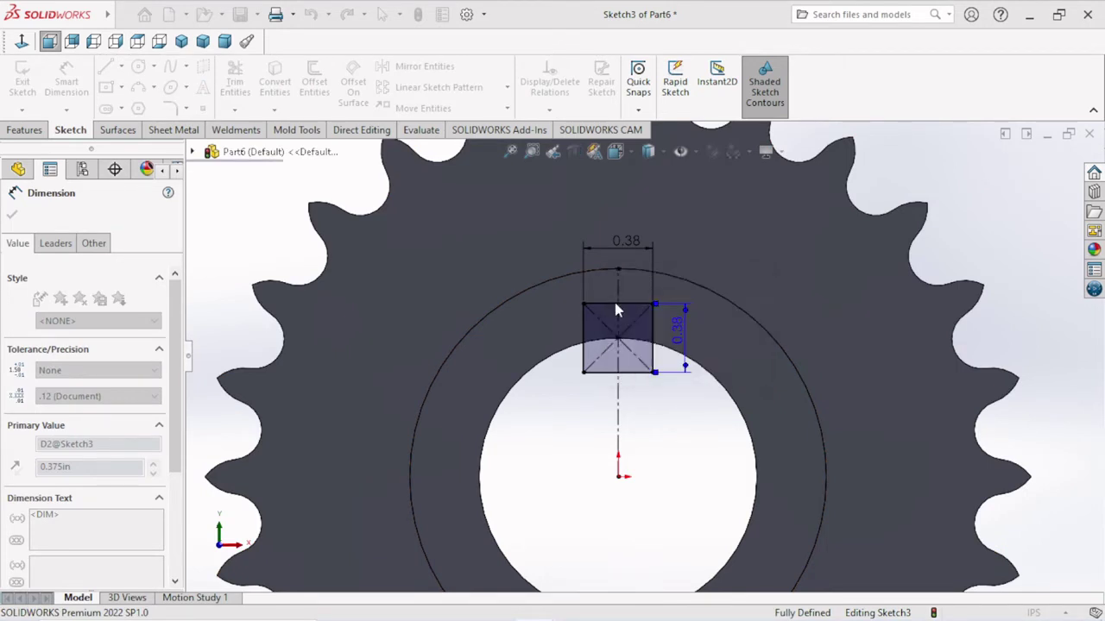
scroll(664, 386, "down", 2)
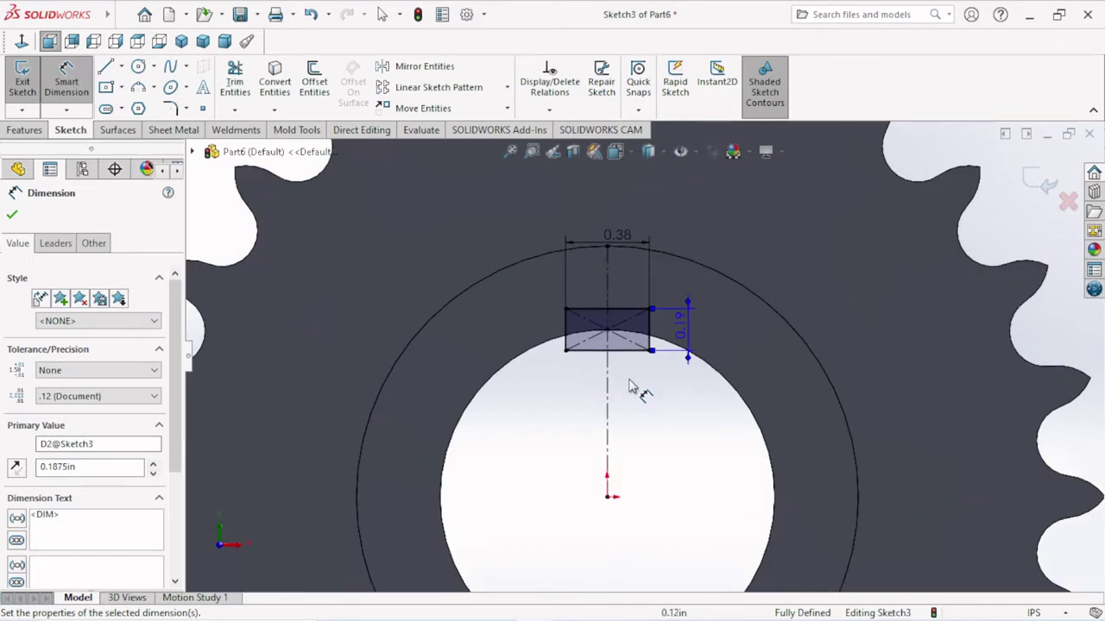
double_click(679, 323)
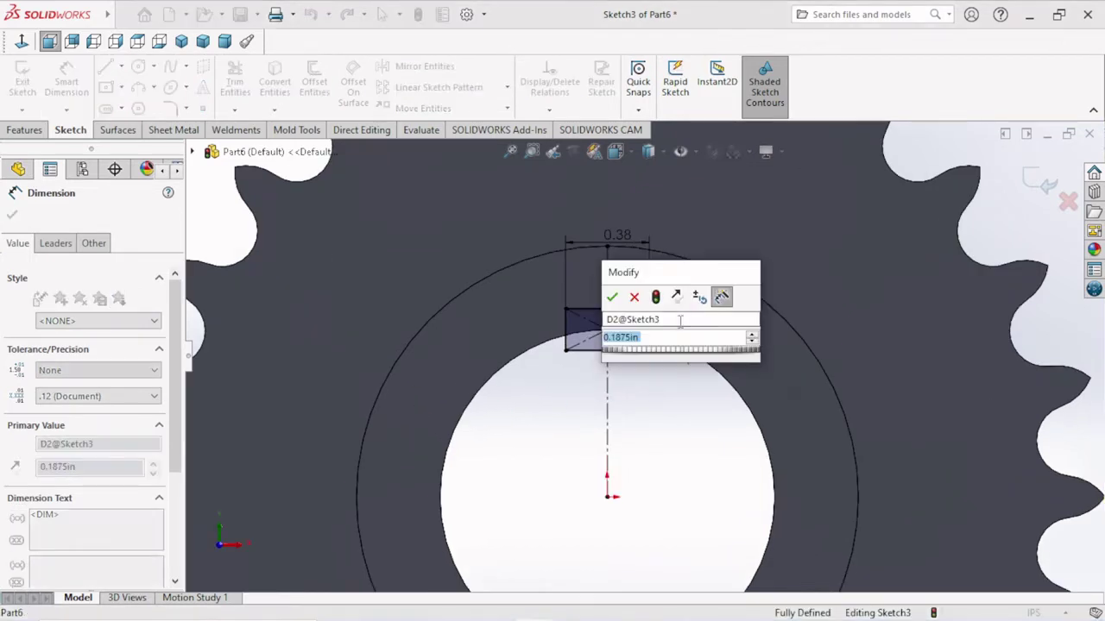
left_click(612, 297)
left_click(13, 215)
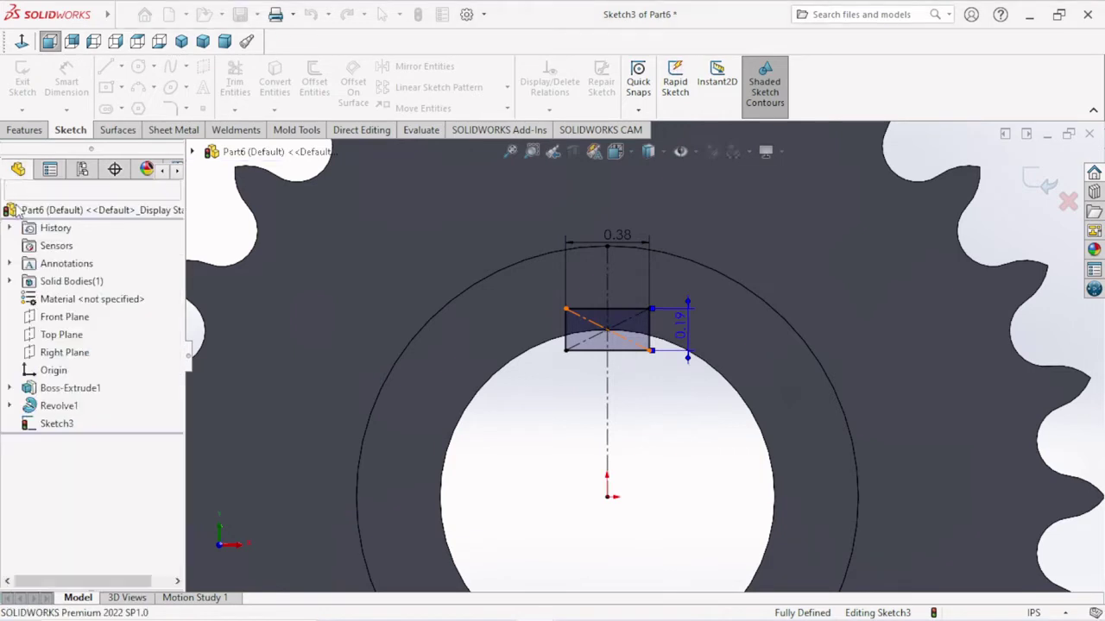
Extrude-cut the keyway sketch Through All as Cut-Extrude1 and orbit to inspect the keyed hub.
left_click(24, 129)
left_click(250, 81)
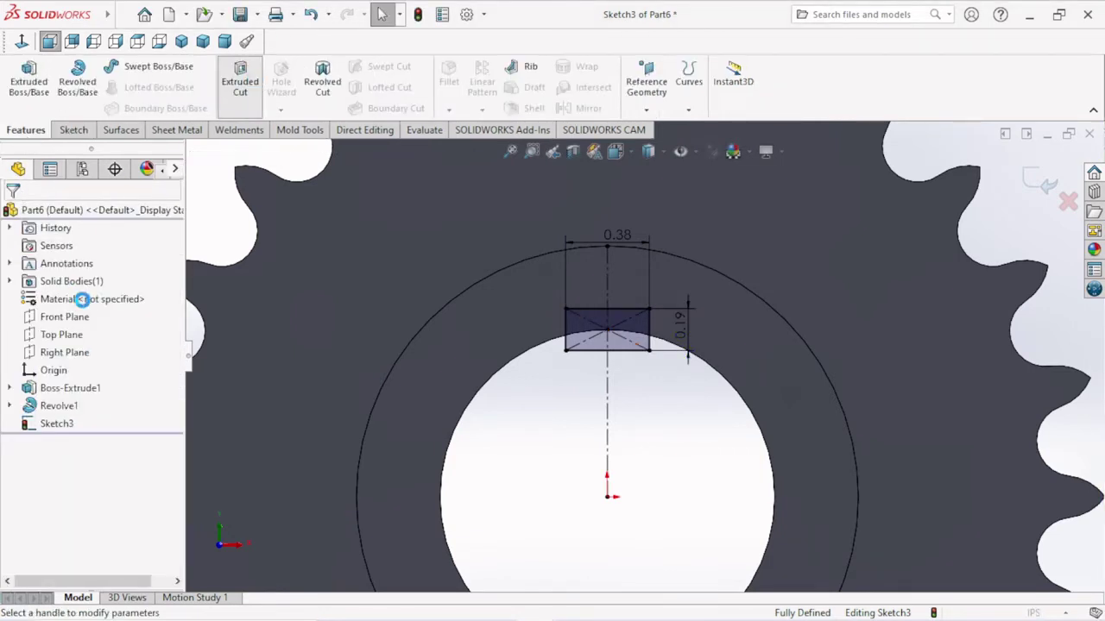
left_click(108, 313)
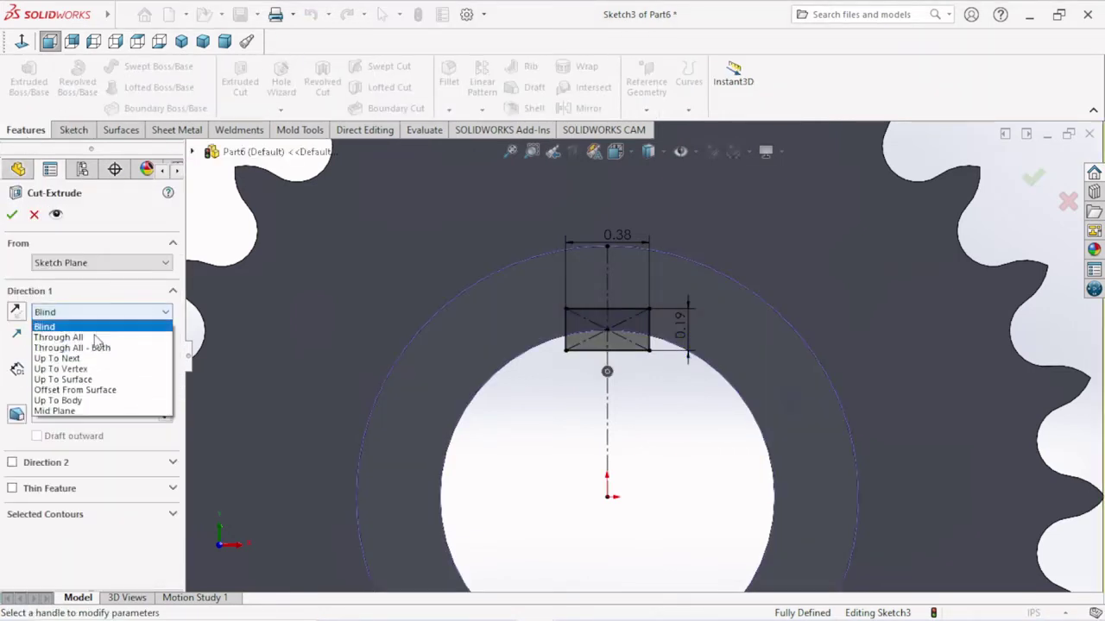
left_click(84, 338)
left_click(11, 216)
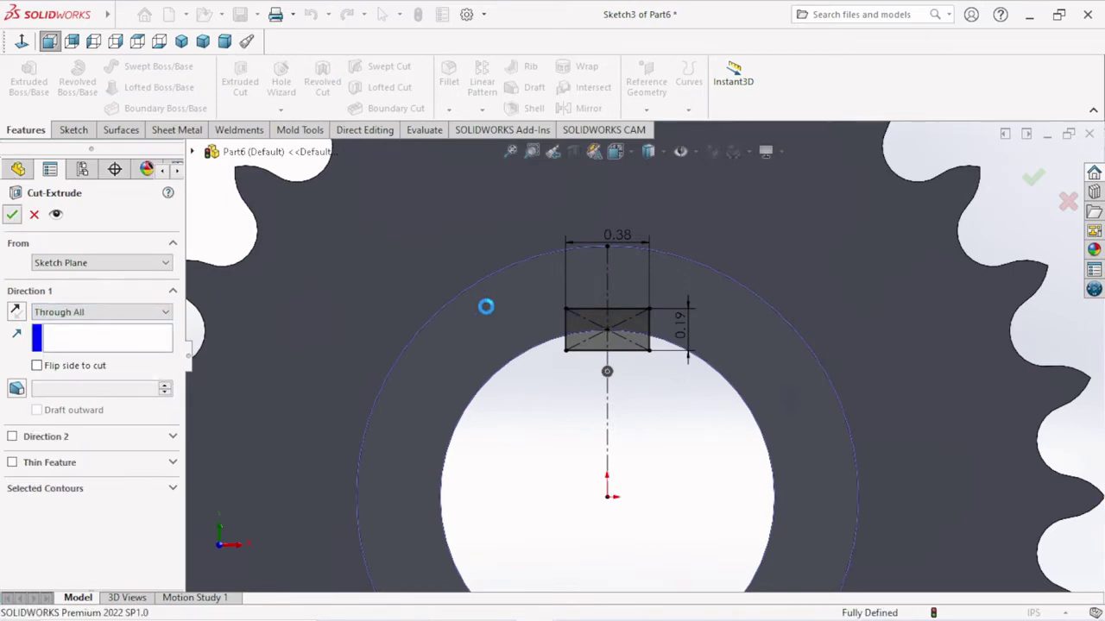
scroll(565, 400, "up", 3)
scroll(565, 406, "up", 3)
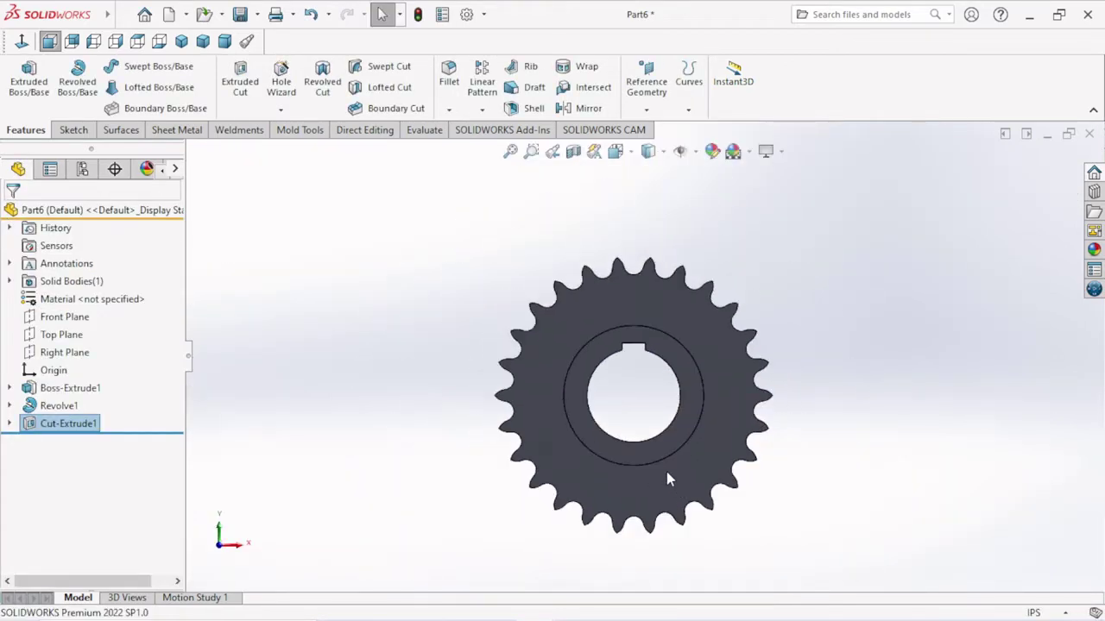
mouse_move(666, 471)
middle_mouse_down()
mouse_move(547, 530)
mouse_move(748, 415)
mouse_move(757, 316)
middle_mouse_up()
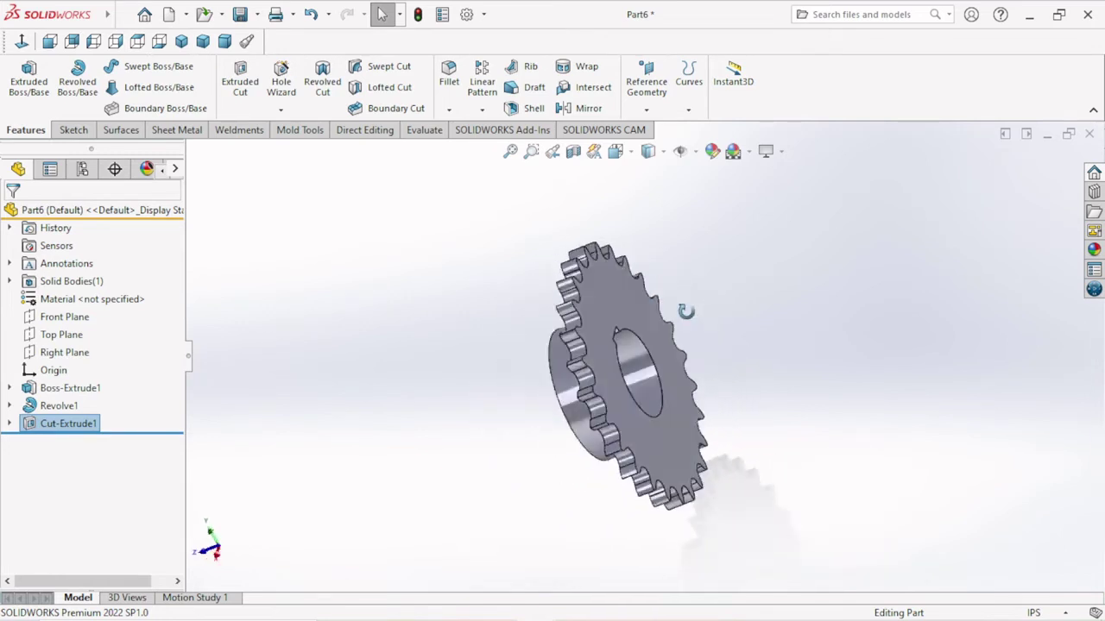
Start the Hole Wizard, pick the tapped hole type, and dismiss the thread data warning.
left_click(291, 89)
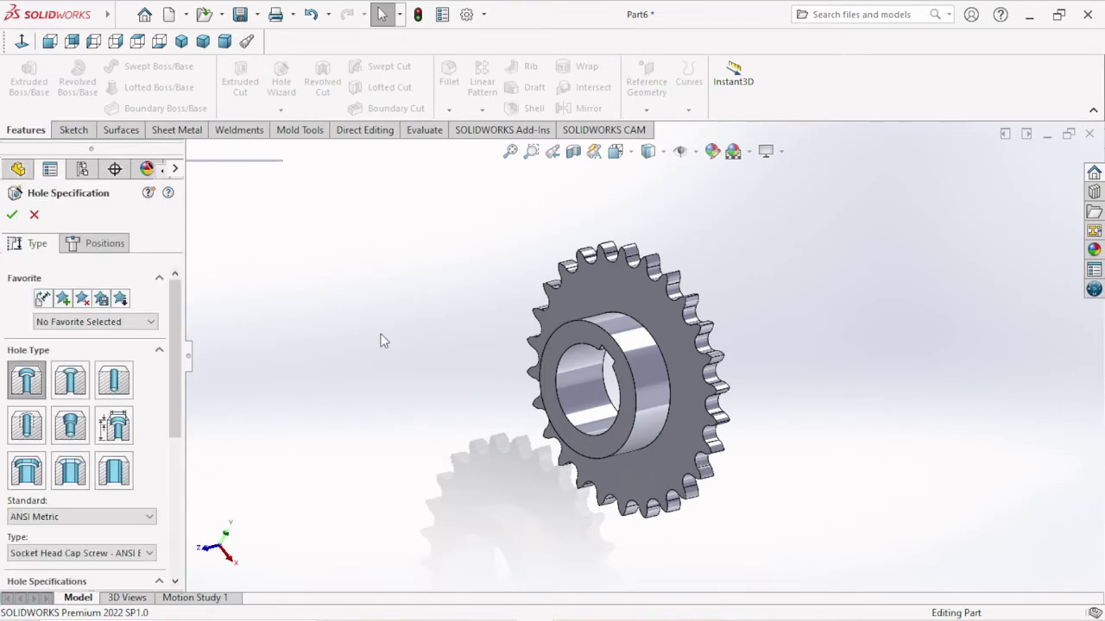
left_click(33, 432)
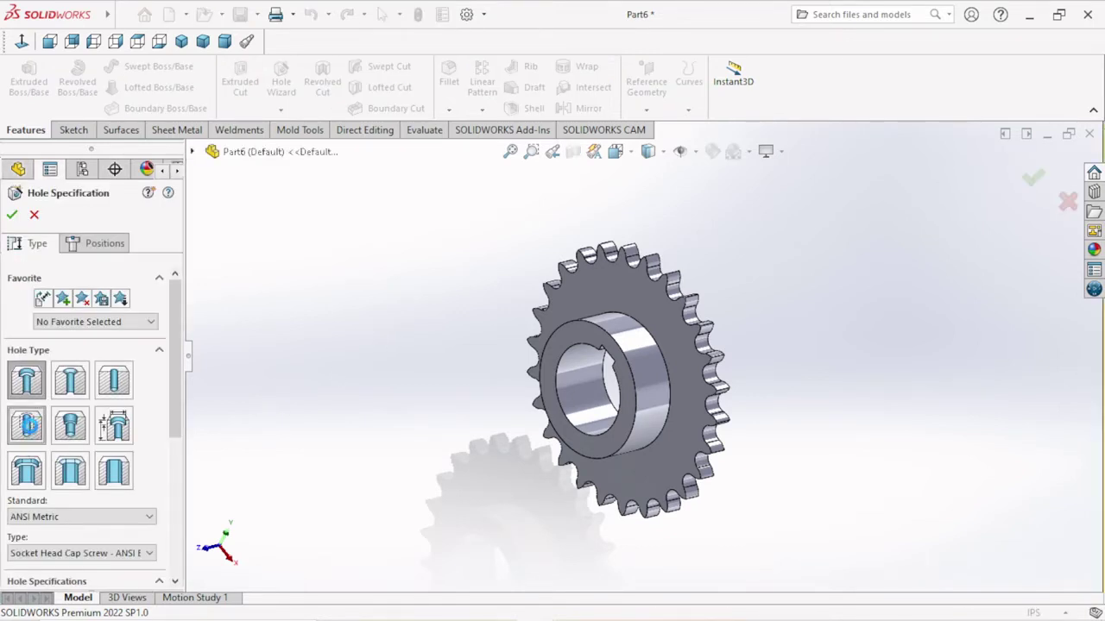
left_click(652, 316)
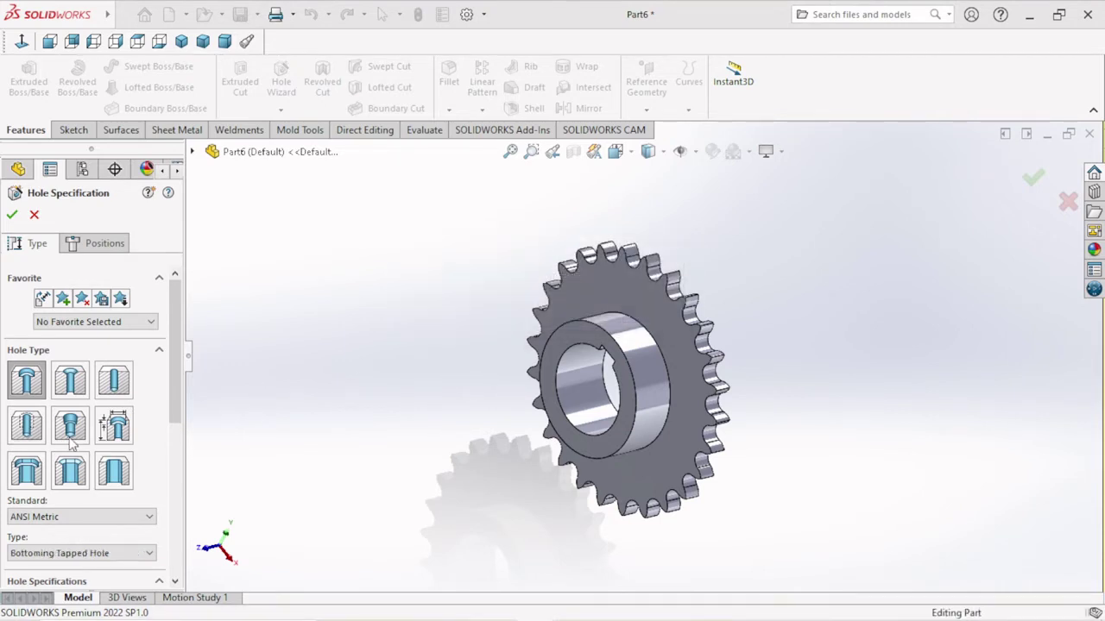
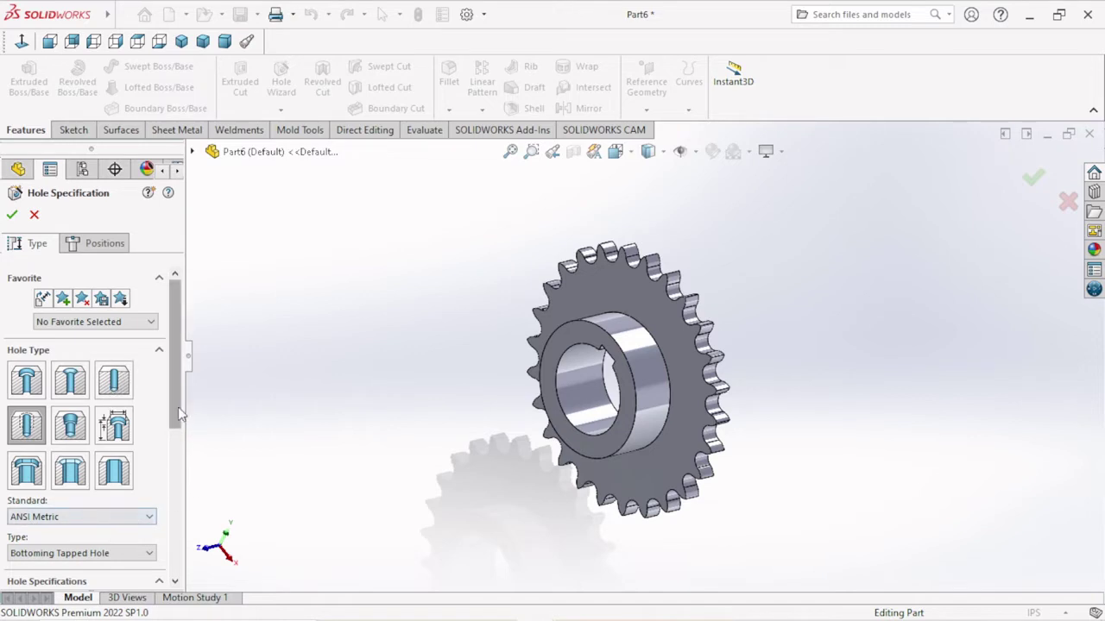
Try the Tapped and plain drilled hole types, dismissing the missing thread data warning.
scroll(181, 417, "down", 1)
scroll(181, 417, "down", 3)
left_click(149, 406)
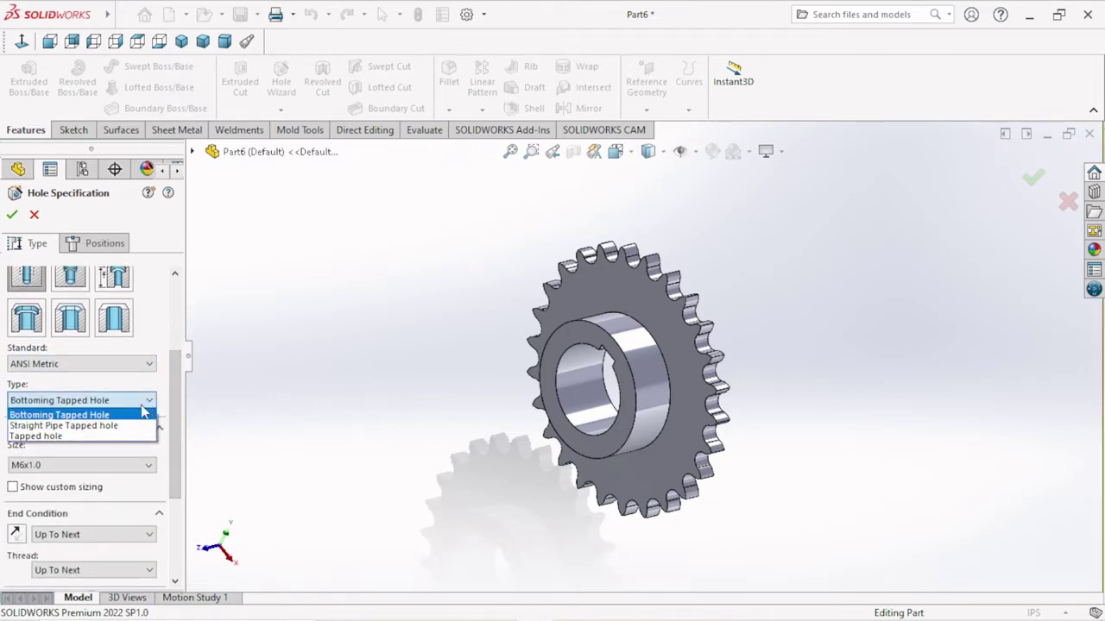
left_click(54, 438)
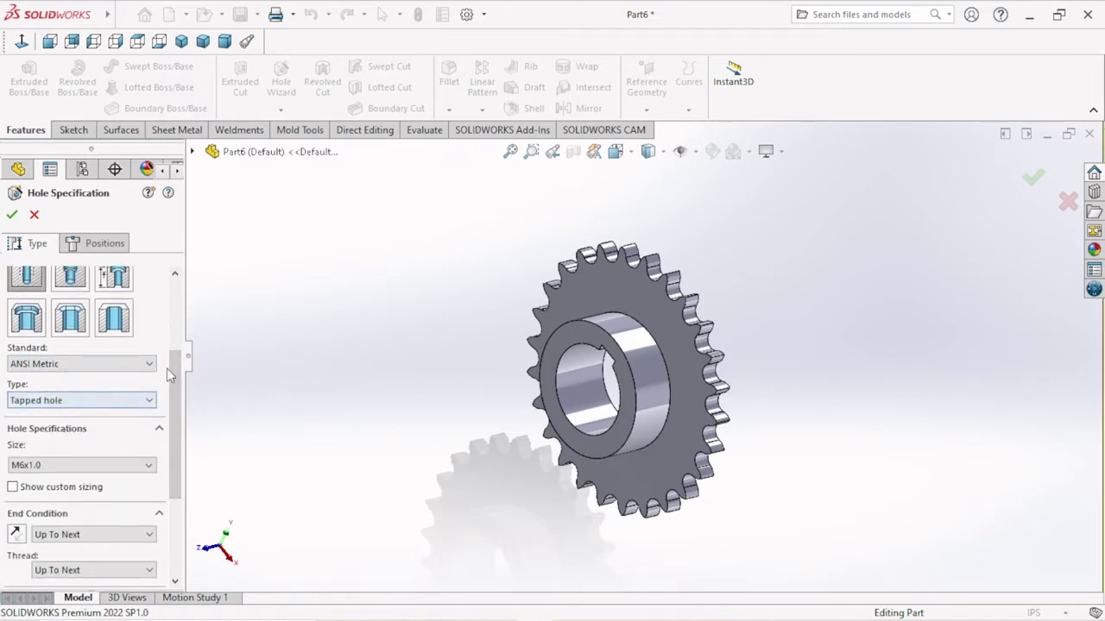
scroll(173, 353, "up", 3)
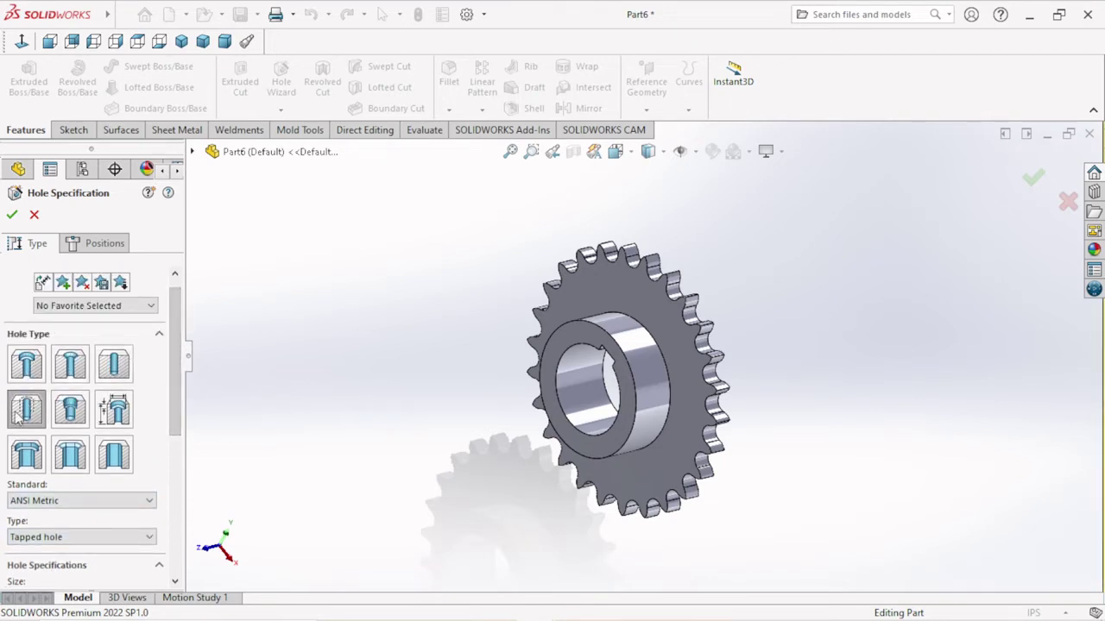
left_click(114, 363)
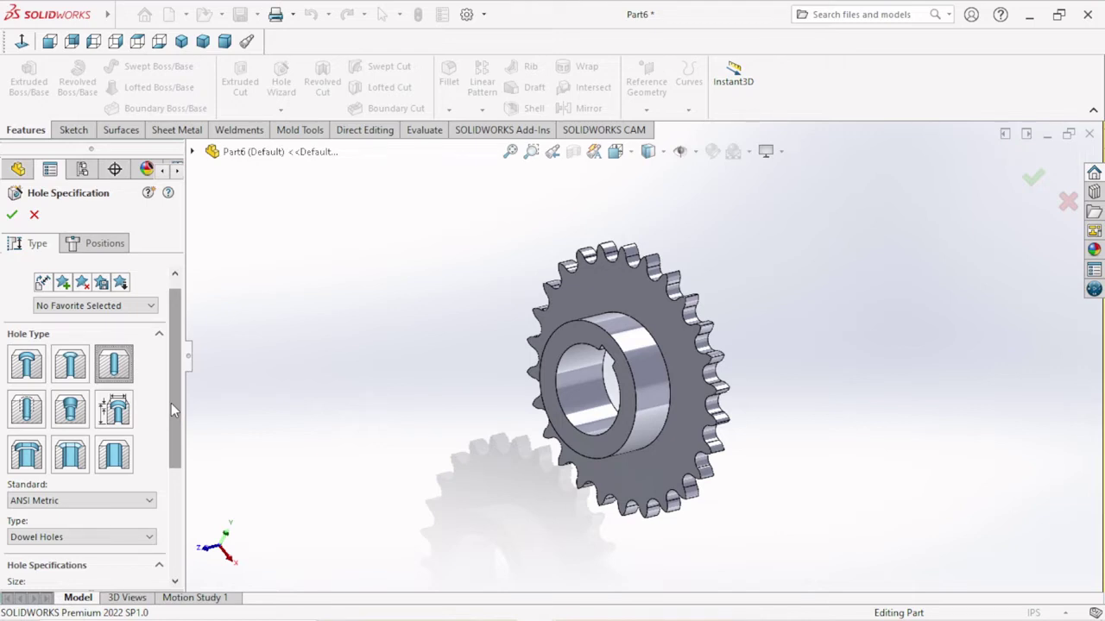
left_click(33, 411)
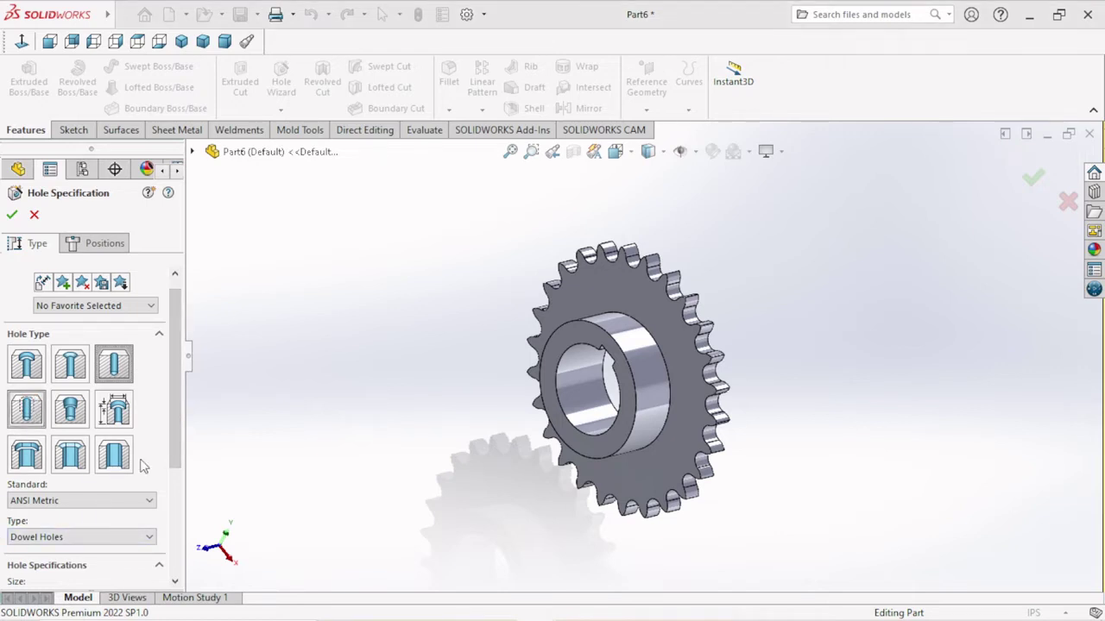
left_click(653, 315)
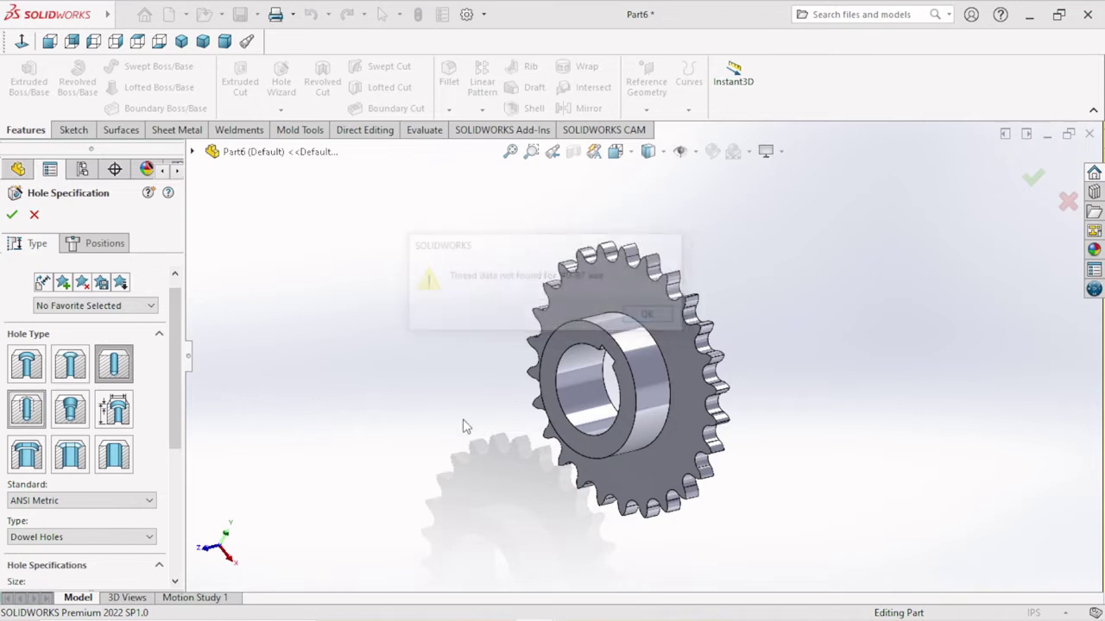
Switch to a plain hole and set the type to Tap Drills under ANSI Metric.
scroll(175, 448, "down", 2)
scroll(175, 448, "down", 2)
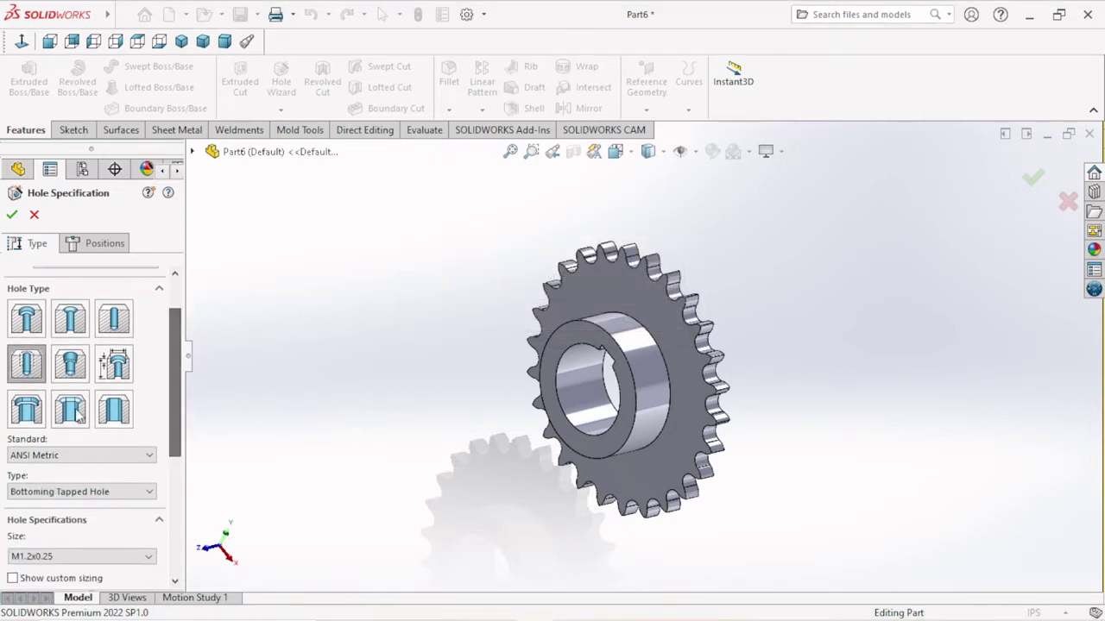
left_click(126, 325)
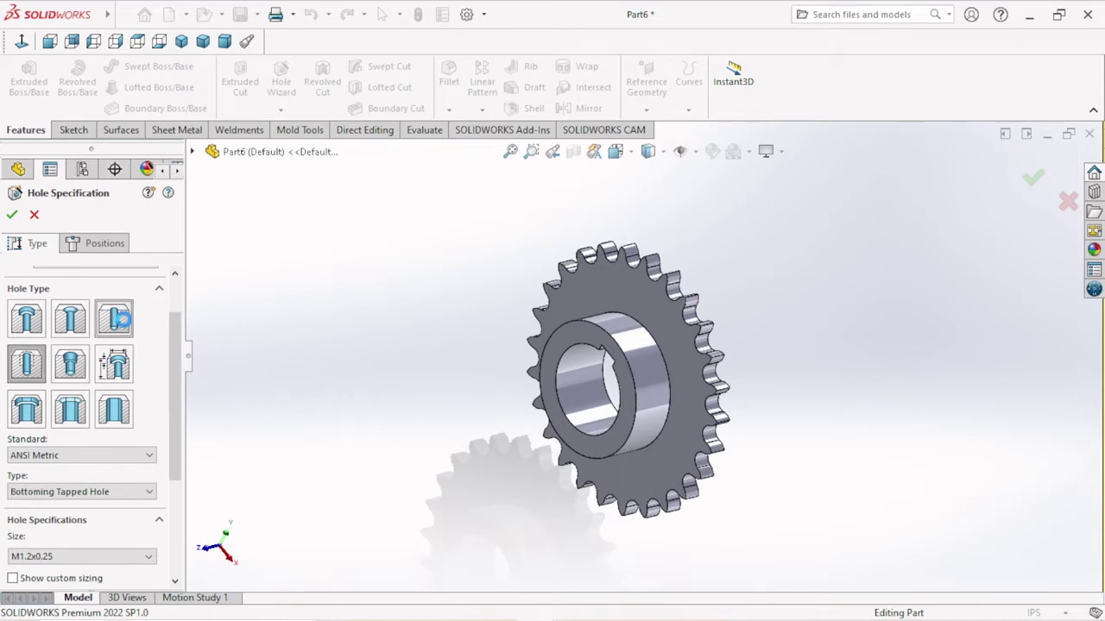
left_click(92, 495)
left_click(54, 547)
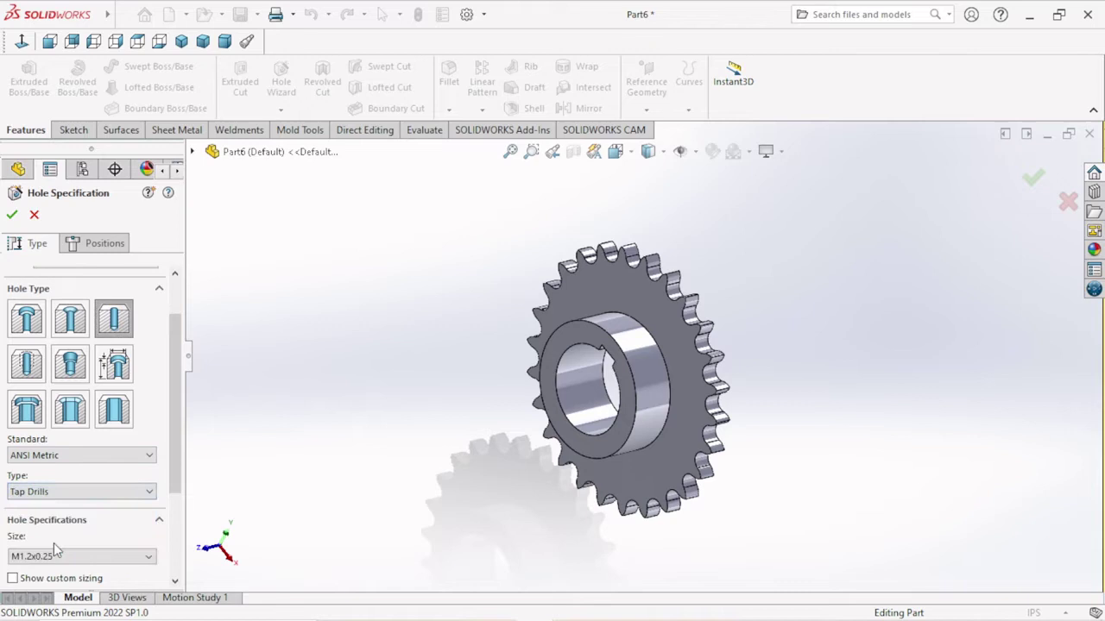
left_click(94, 454)
left_click(91, 466)
left_click(95, 491)
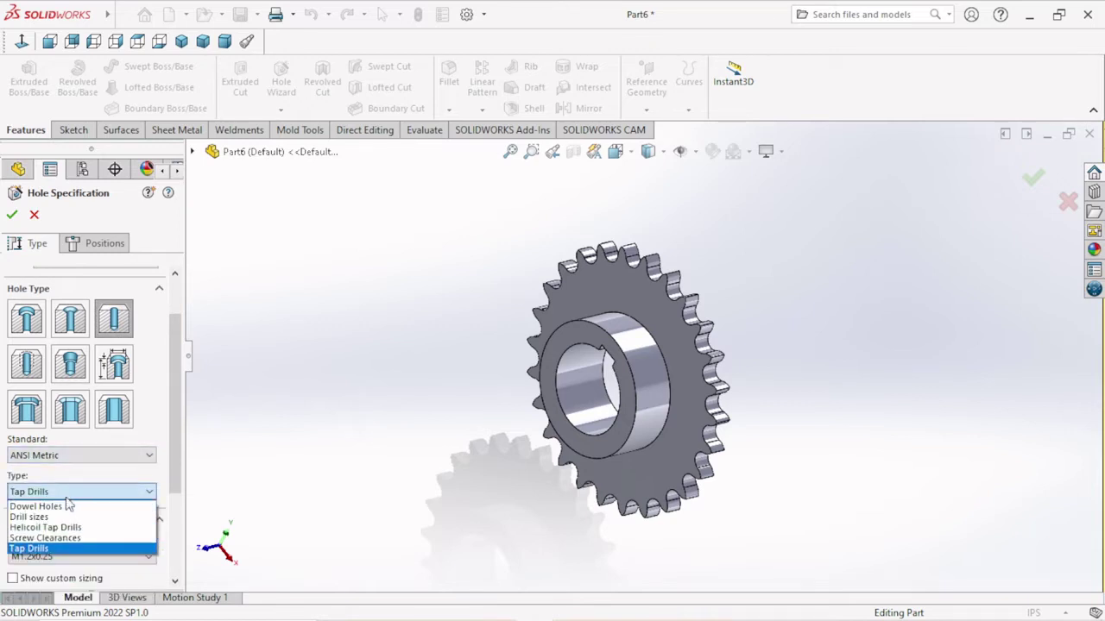
left_click(125, 373)
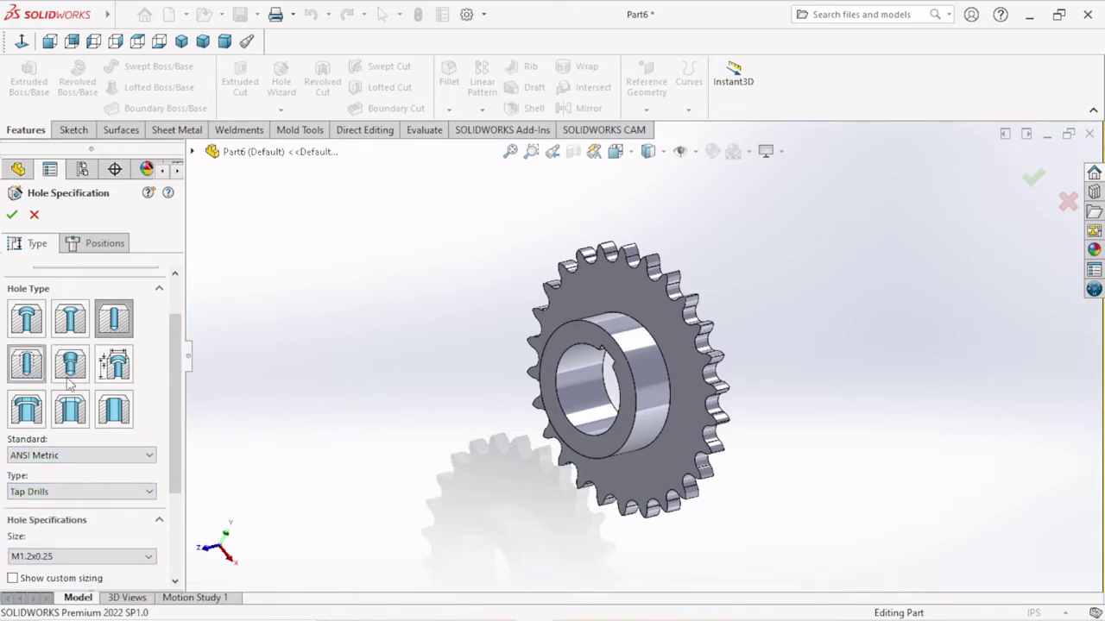
Return to a tapped hole with ANSI Metric standard and Tapped hole type.
left_click(660, 319)
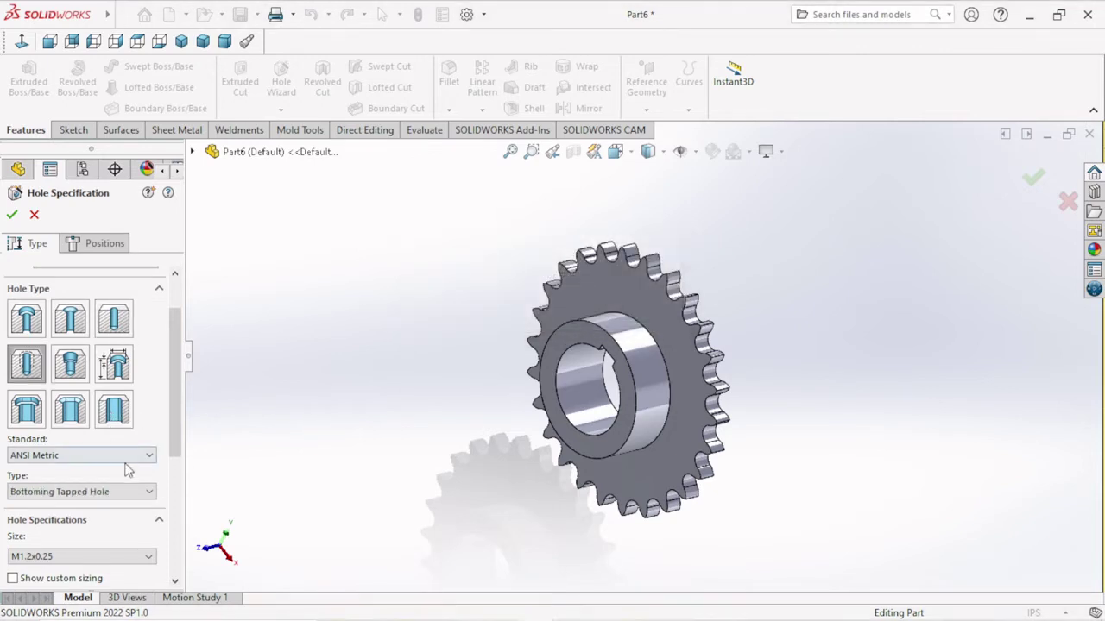
left_click(150, 456)
left_click(150, 452)
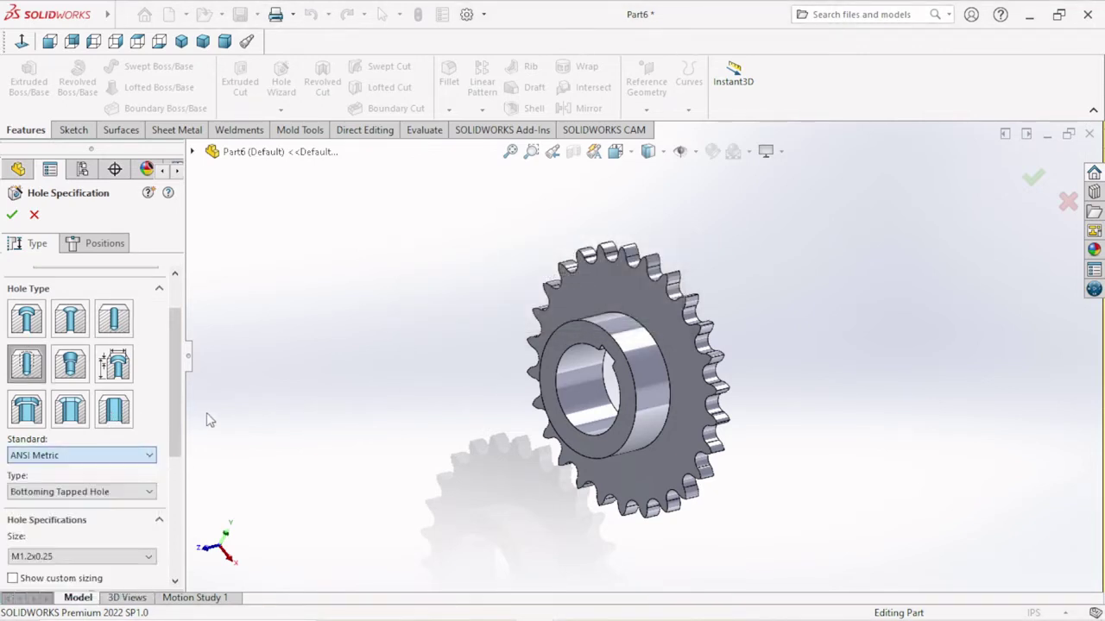
left_click(110, 493)
left_click(47, 528)
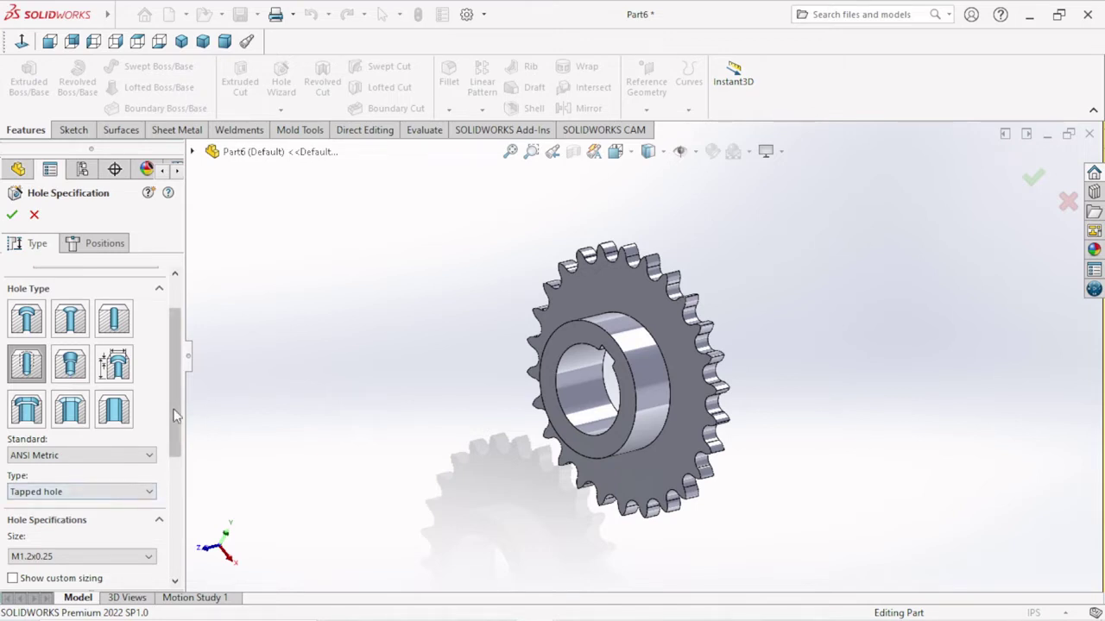
scroll(168, 422, "down", 1)
scroll(164, 435, "down", 2)
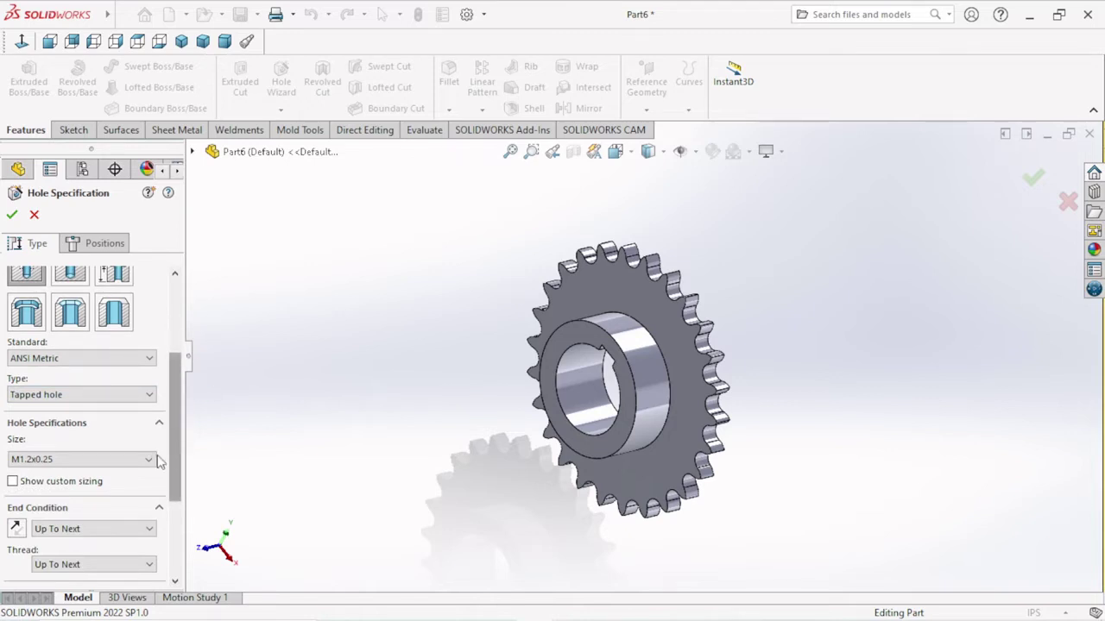
left_click(129, 358)
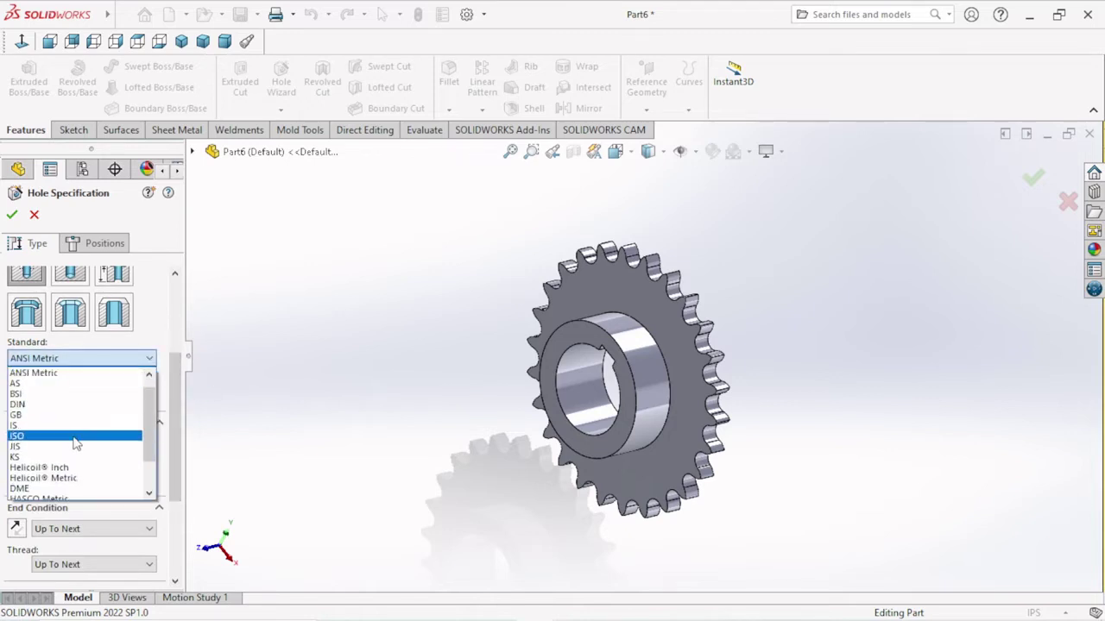
scroll(82, 474, "up", 1)
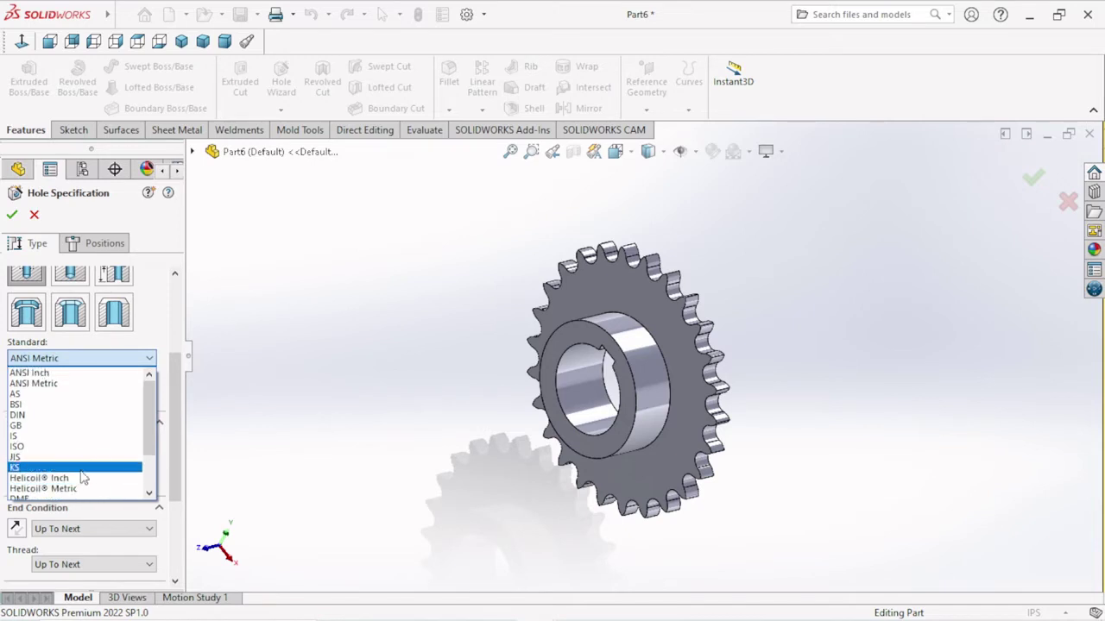
left_click(35, 373)
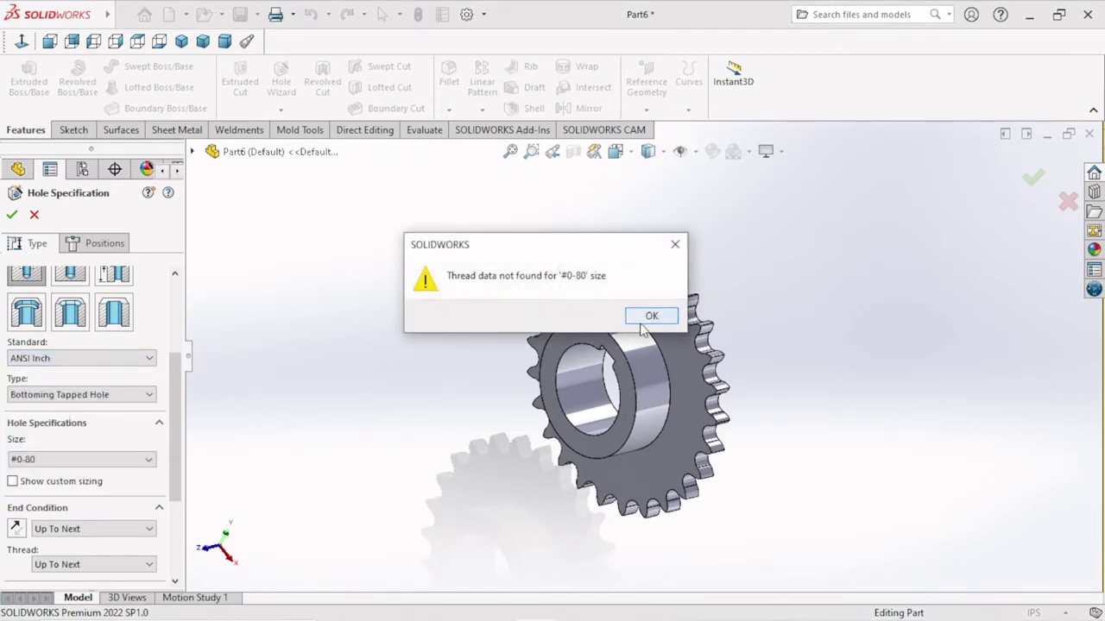
left_click(646, 320)
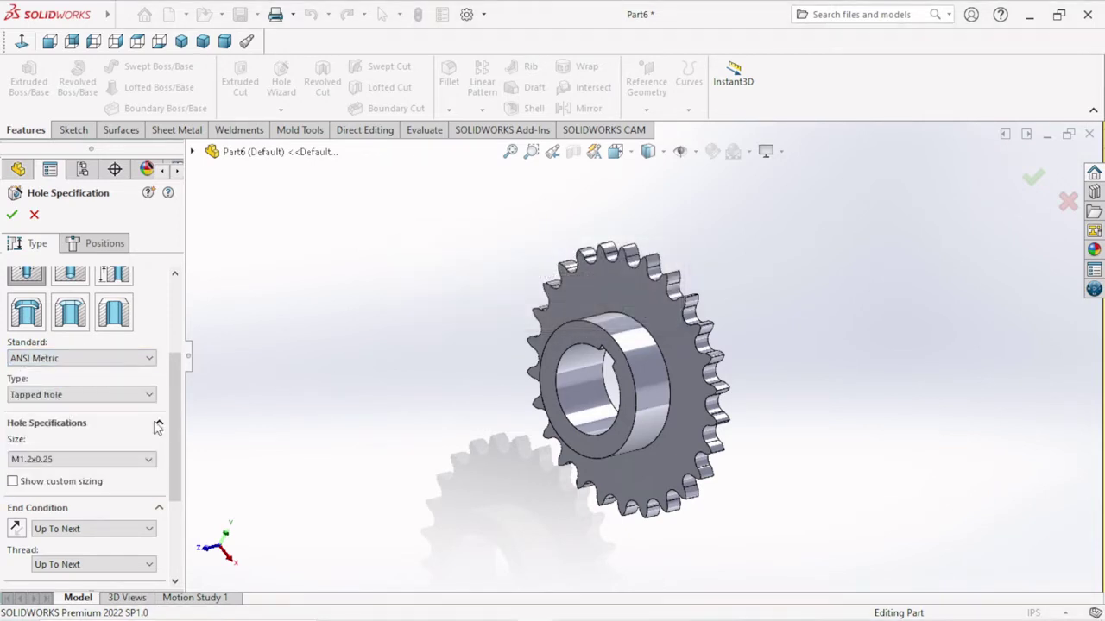
left_click(122, 360)
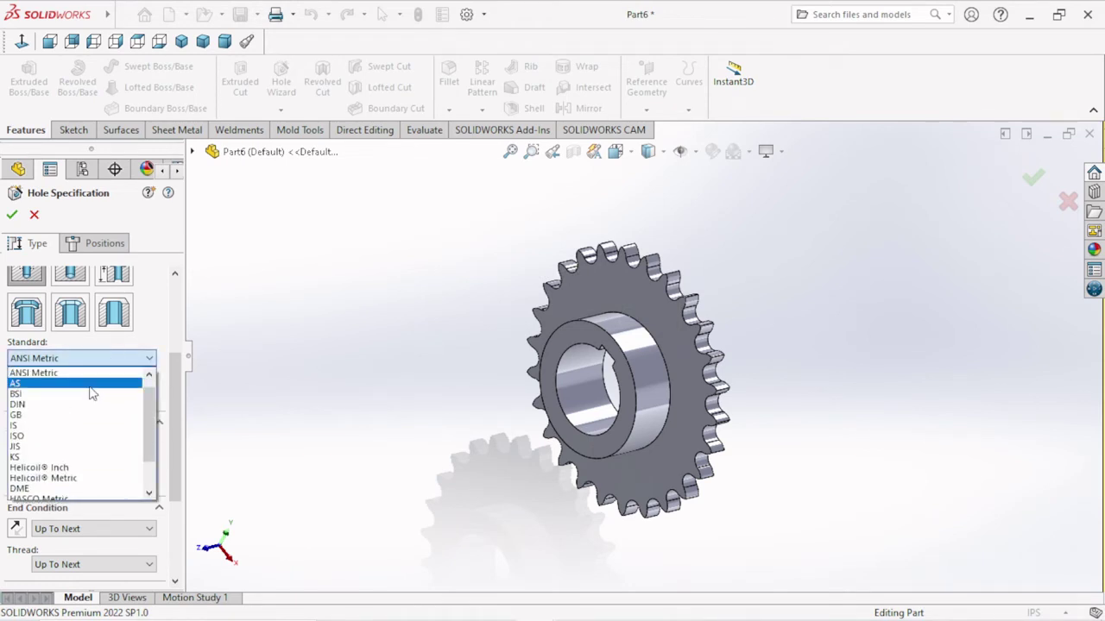
left_click(74, 372)
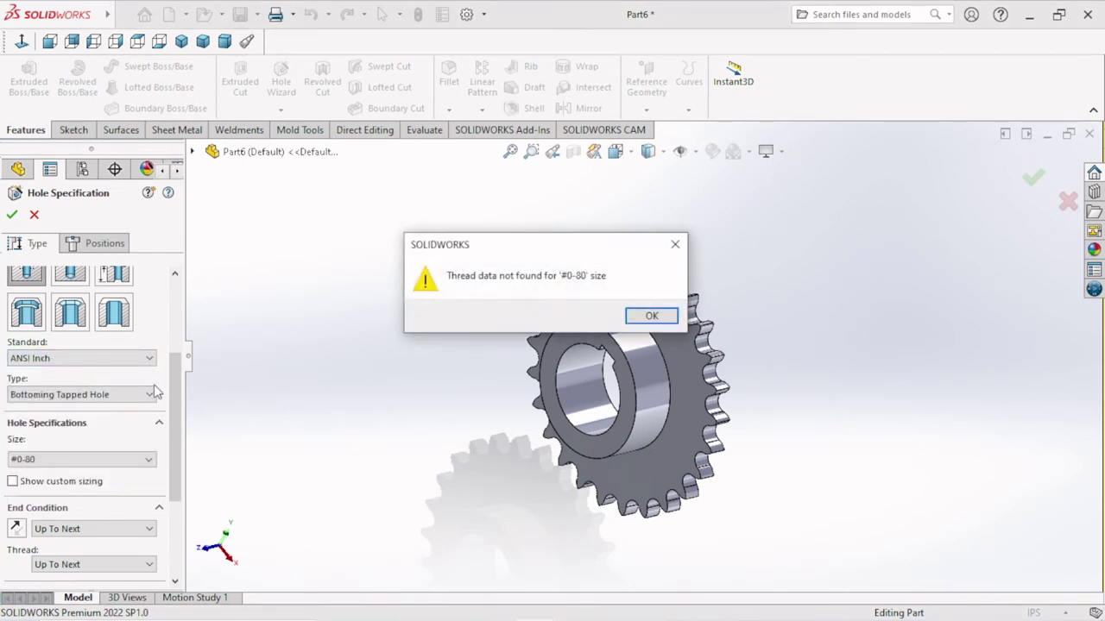
left_click(148, 462)
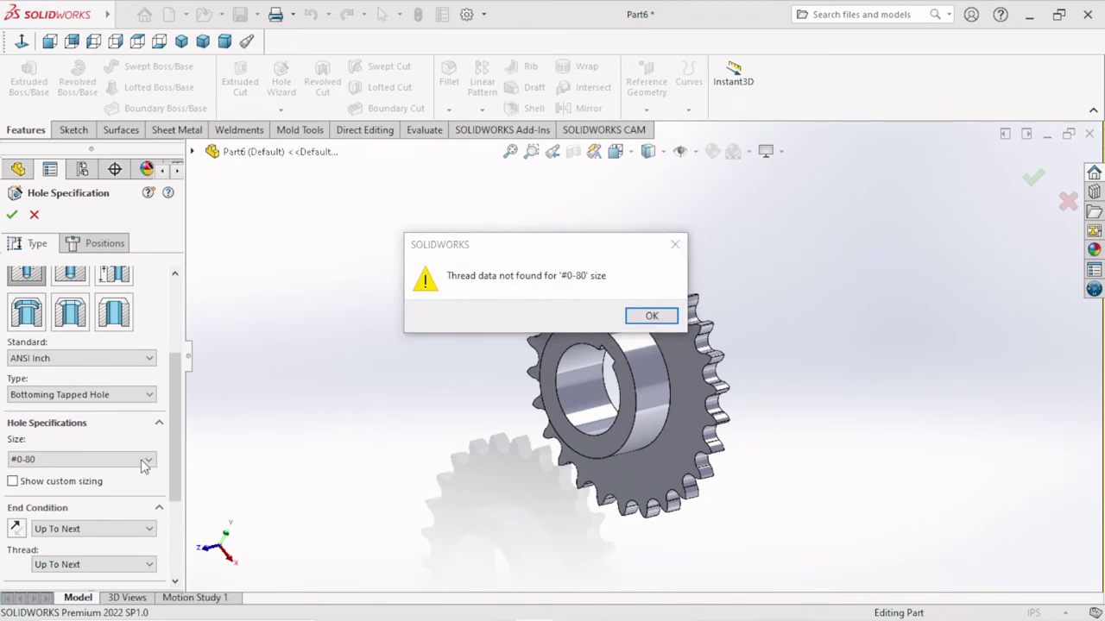
left_click(632, 319)
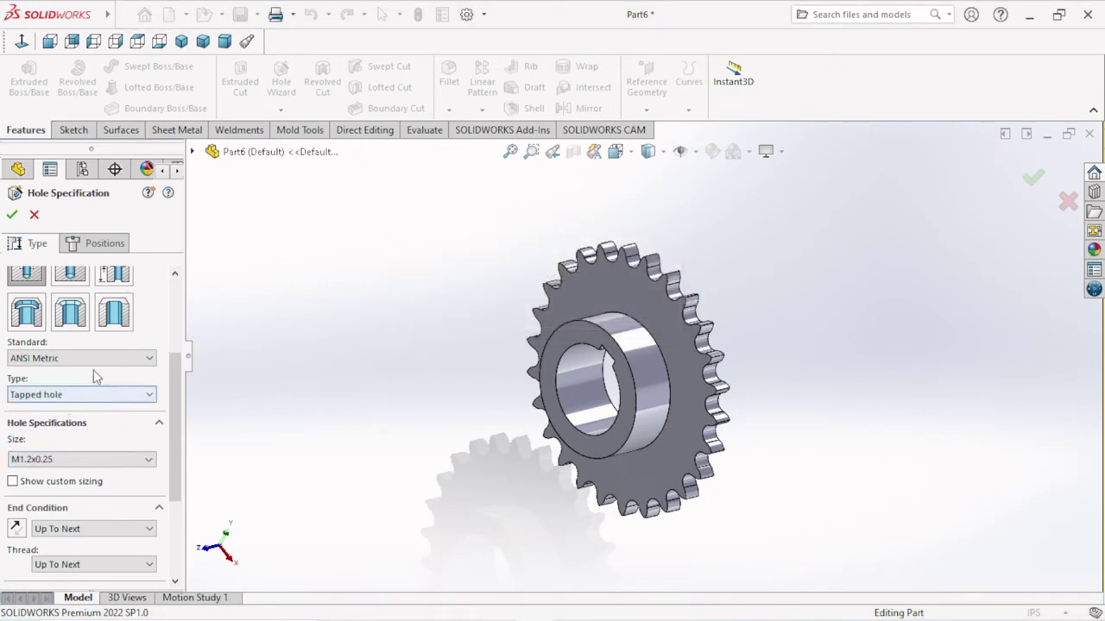
left_click(121, 459)
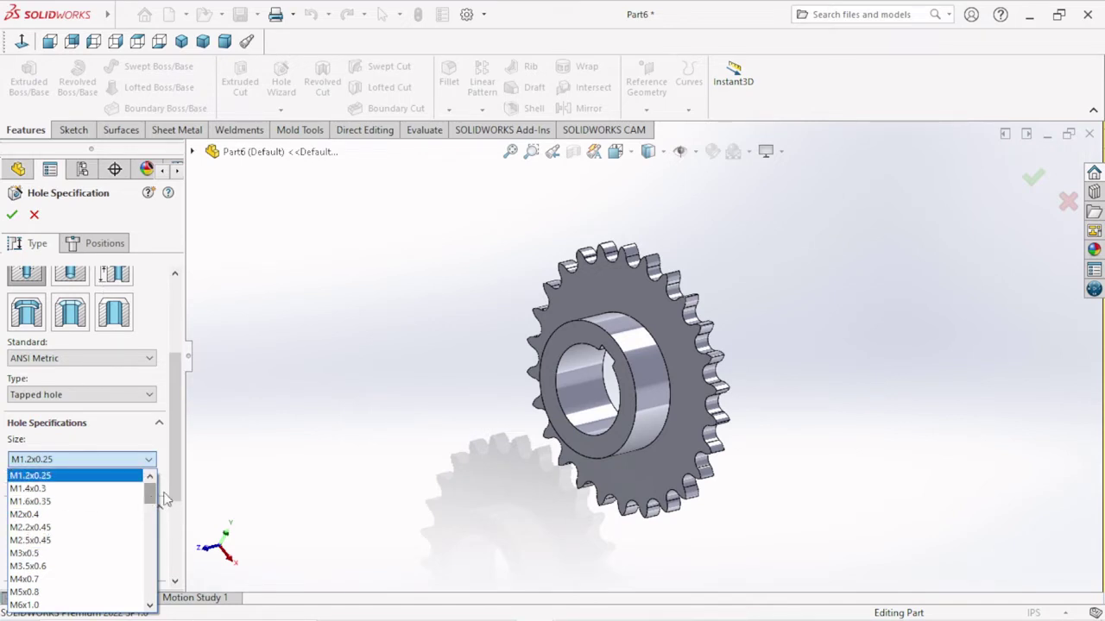
Change the tapped hole size from M1.2x0.25 to M10x1.5.
left_click_drag(150, 496, 151, 514)
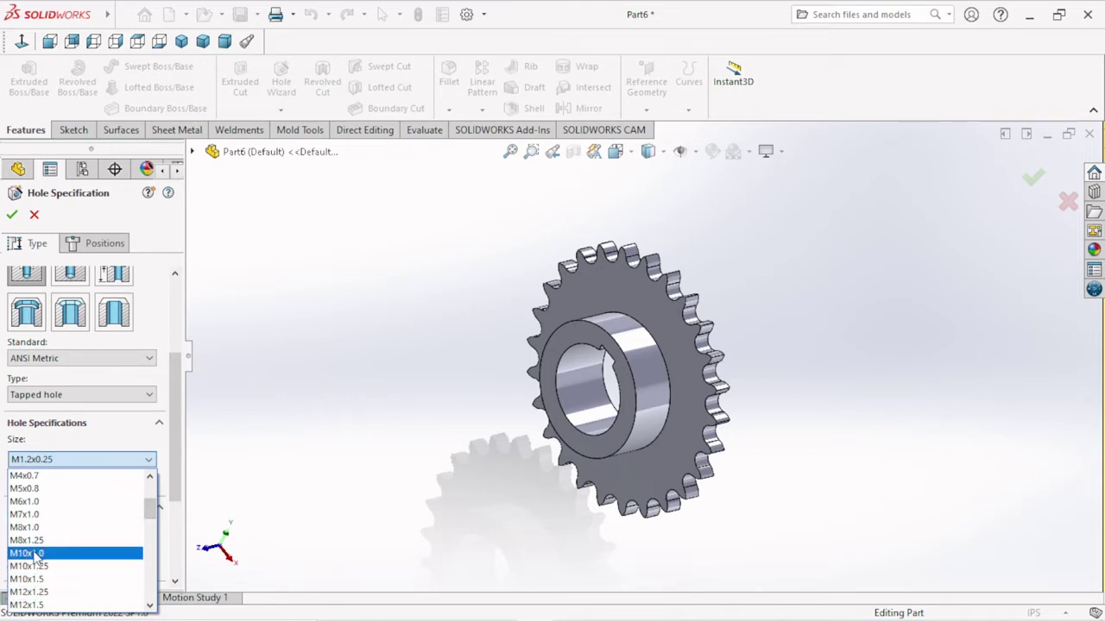
left_click(30, 581)
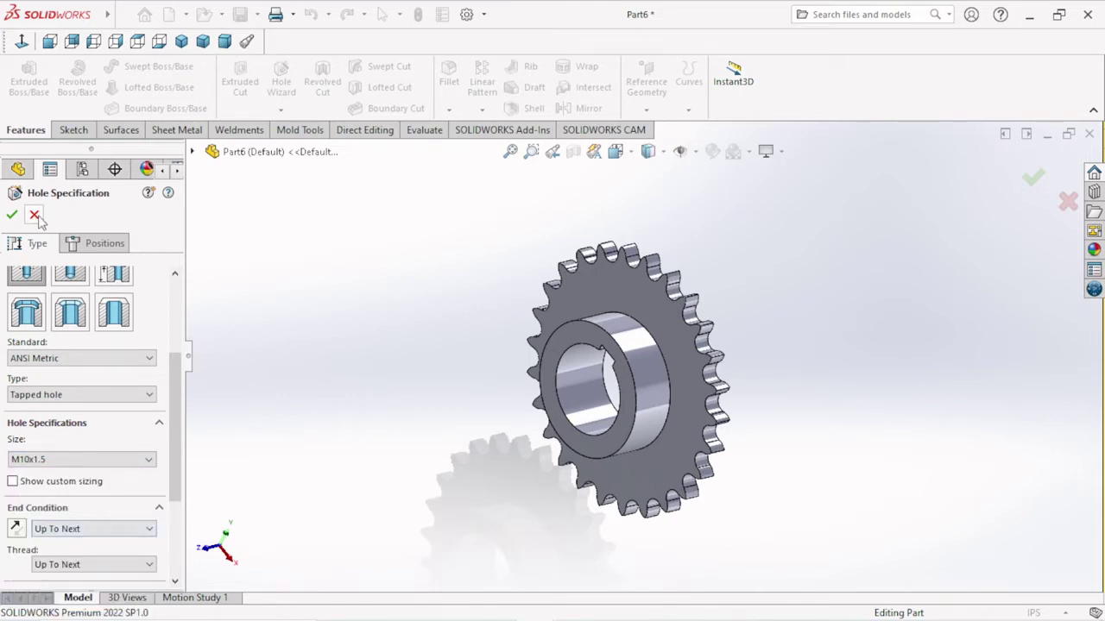
scroll(130, 276, "up", 3)
Switch to hole positions, click the gear's front face, and check it in a tilted view.
left_click(87, 244)
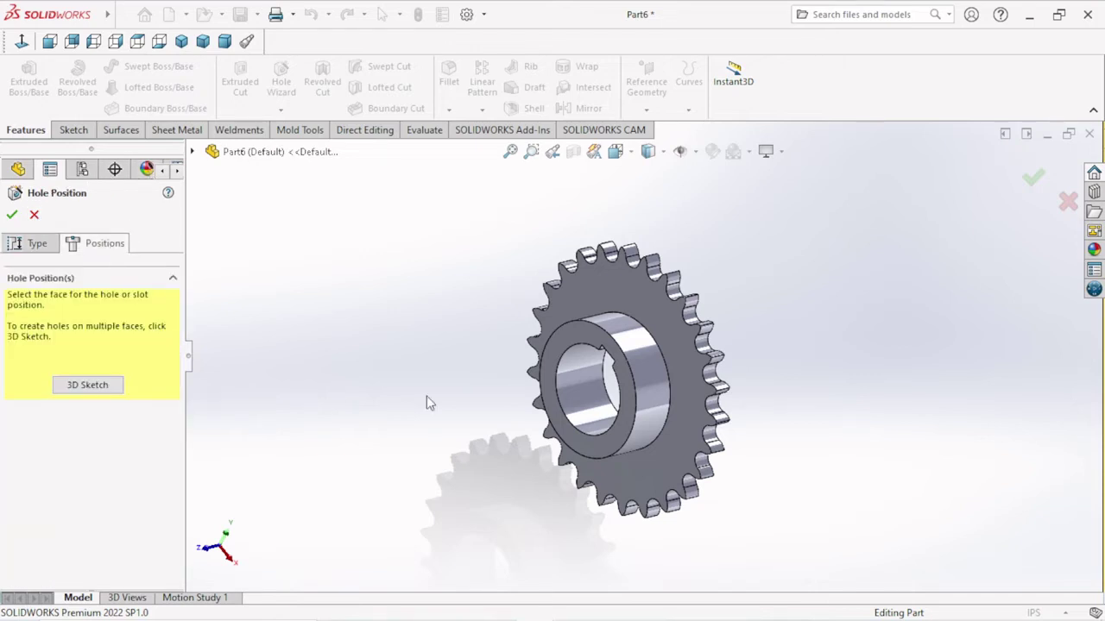
left_click(656, 356)
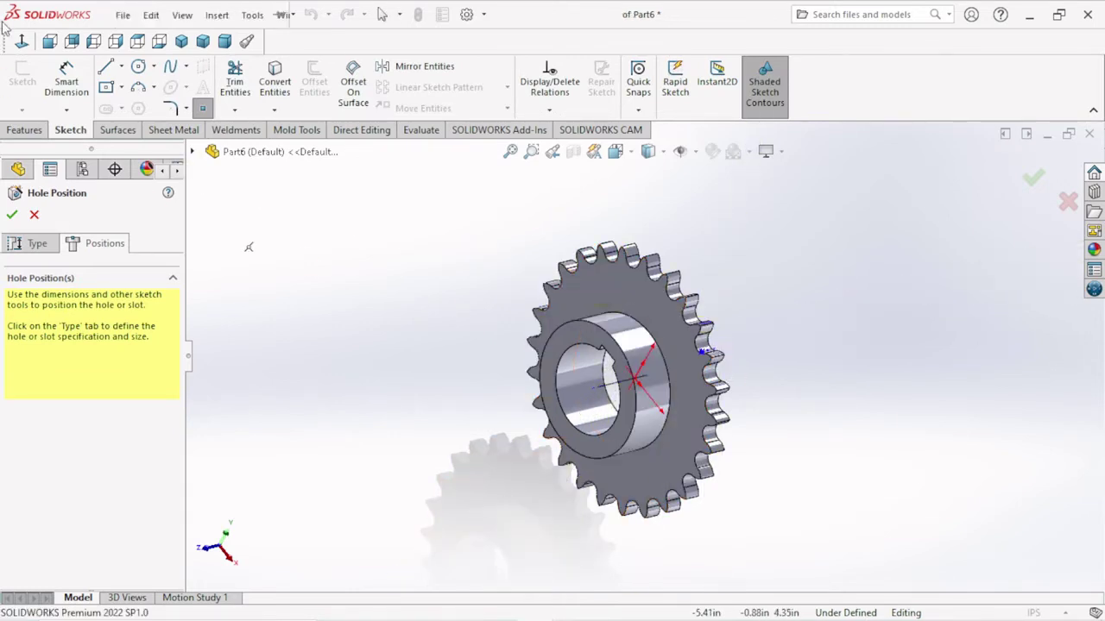
left_click(50, 41)
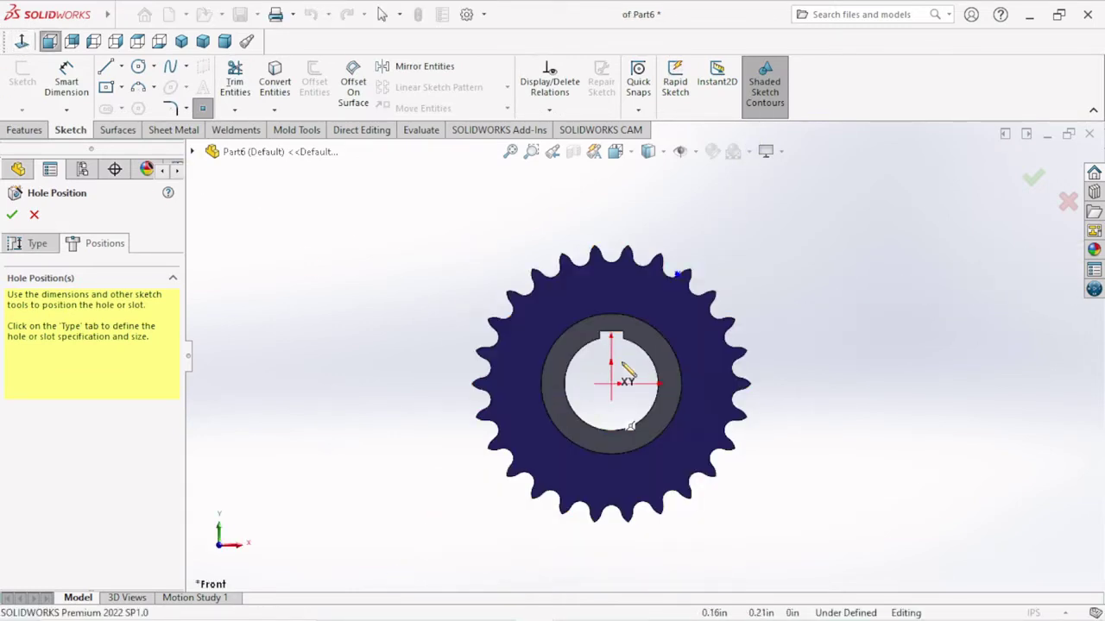
middle_click_drag(698, 217, 704, 464)
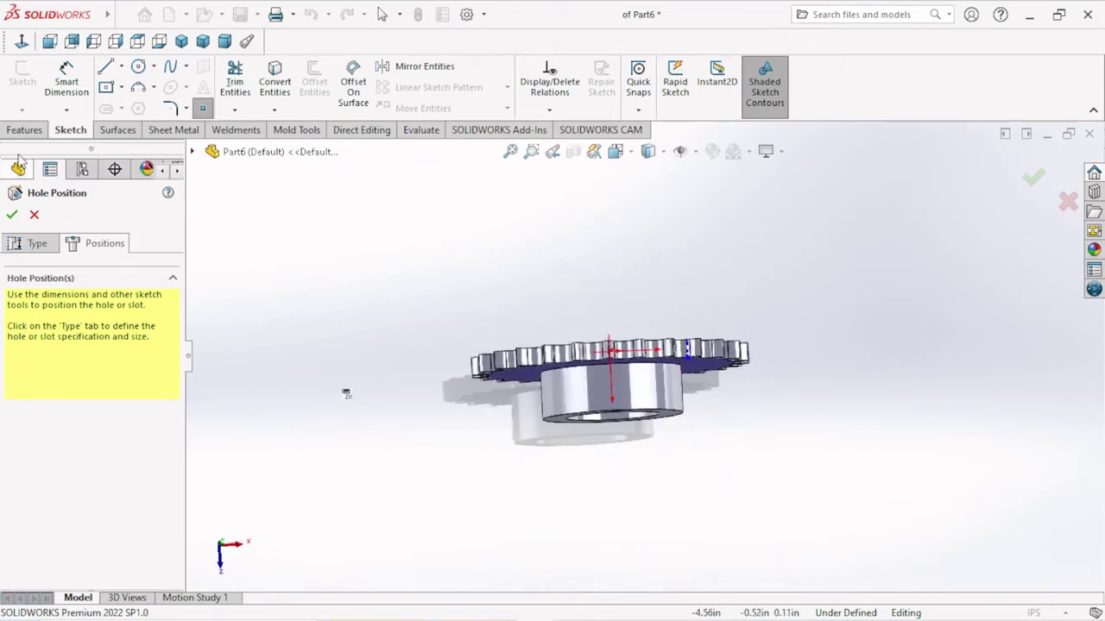
Place the hole centre point on the hub's side face and orbit to check it.
left_click(20, 43)
scroll(694, 401, "down", 3)
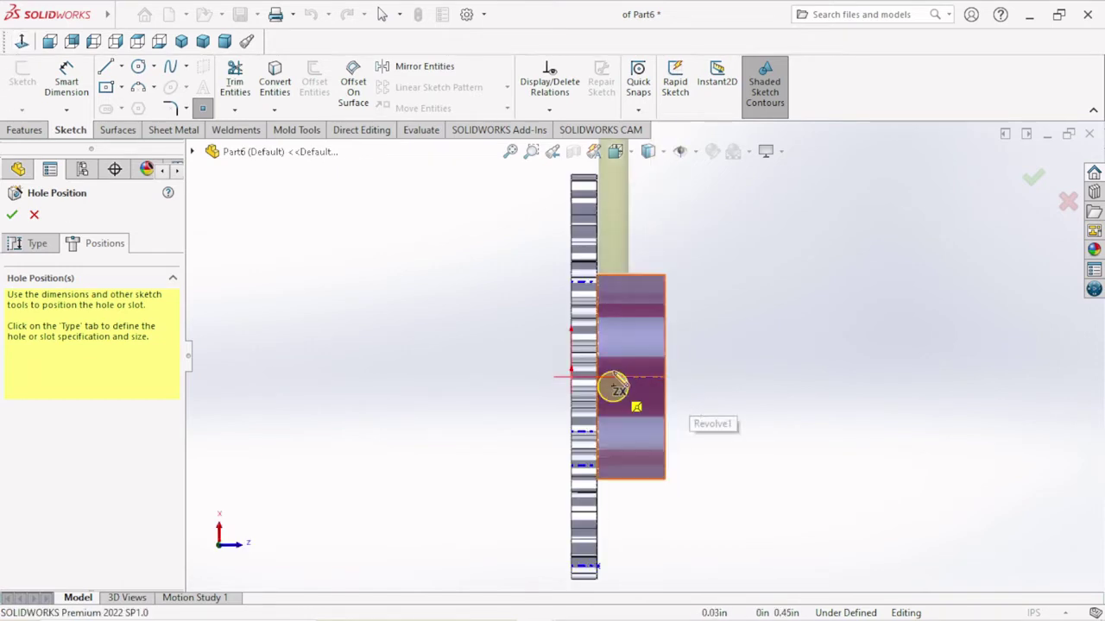
left_click(636, 331)
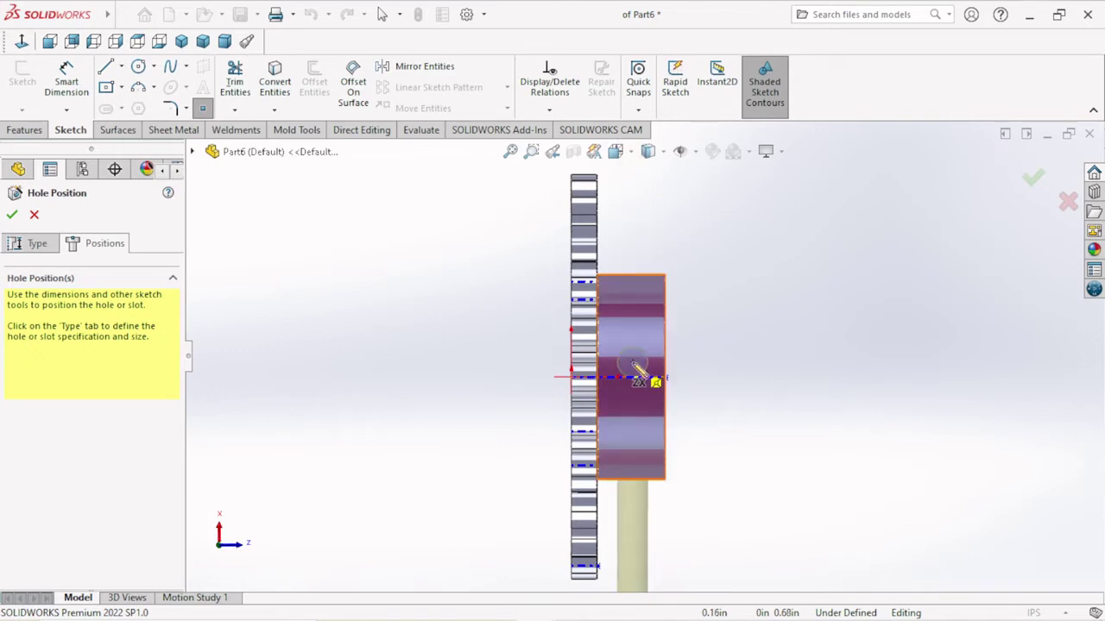
left_click(633, 364)
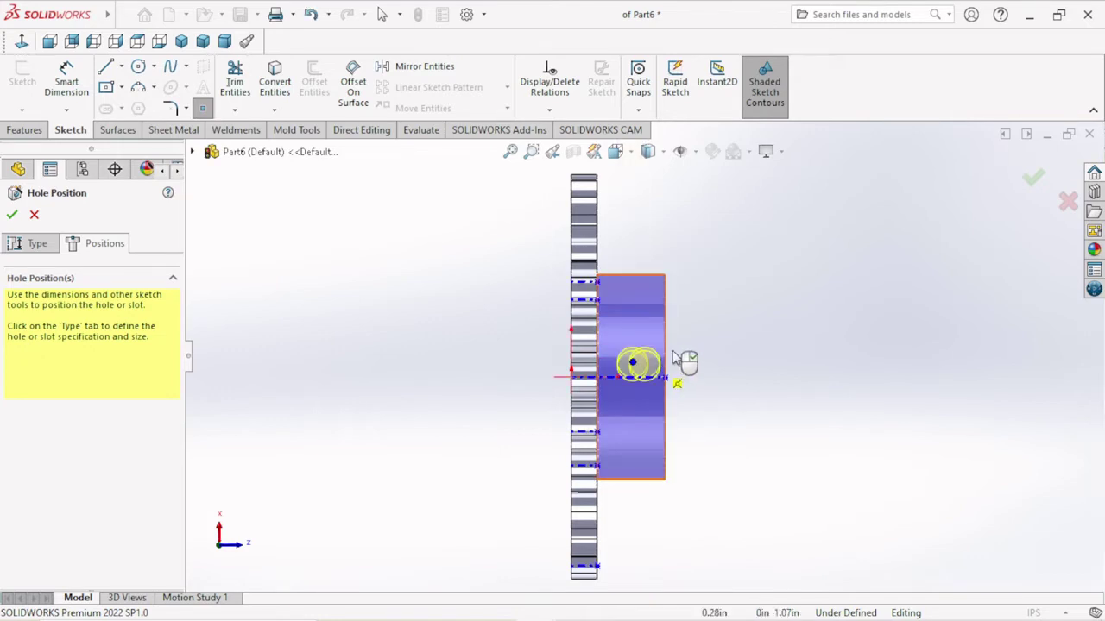
mouse_move(691, 369)
middle_mouse_down()
mouse_move(708, 490)
mouse_move(745, 516)
mouse_move(654, 537)
mouse_move(708, 500)
mouse_move(802, 554)
mouse_move(767, 515)
mouse_move(762, 538)
middle_mouse_up()
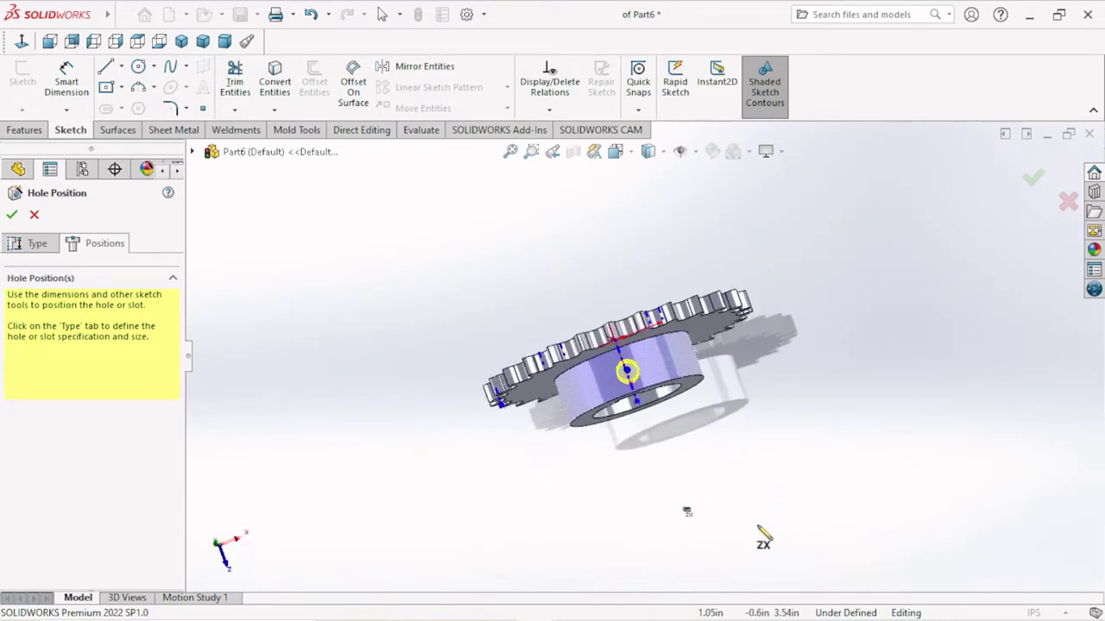
Select the hub and outer sprocket faces, then orbit to inspect the hub.
key("ctrl+1")
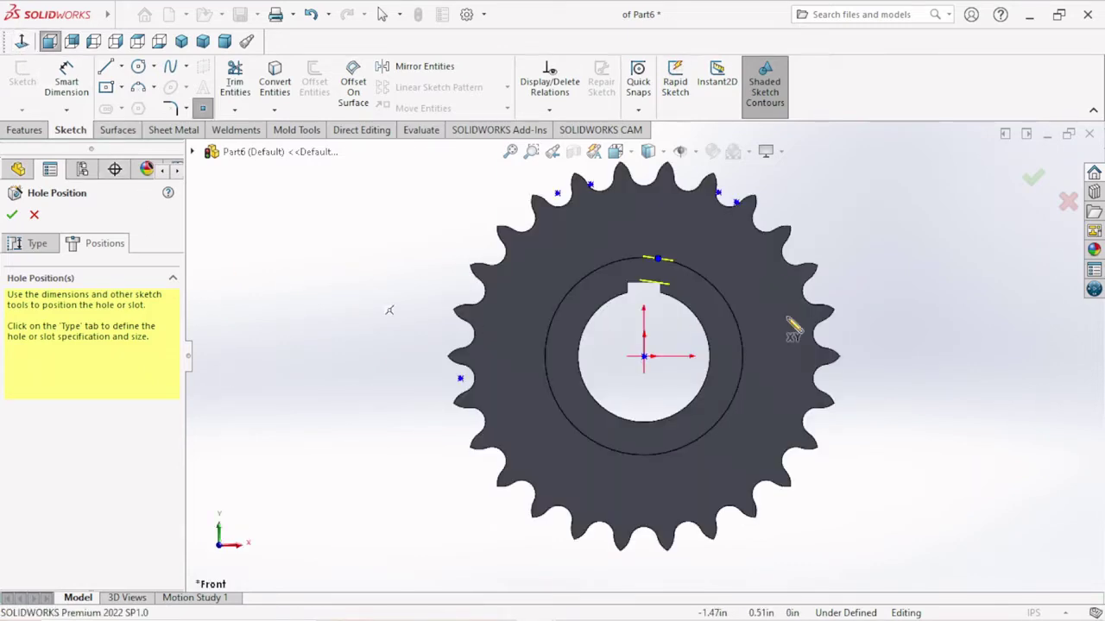
scroll(701, 300, "down", 4)
left_click(701, 300)
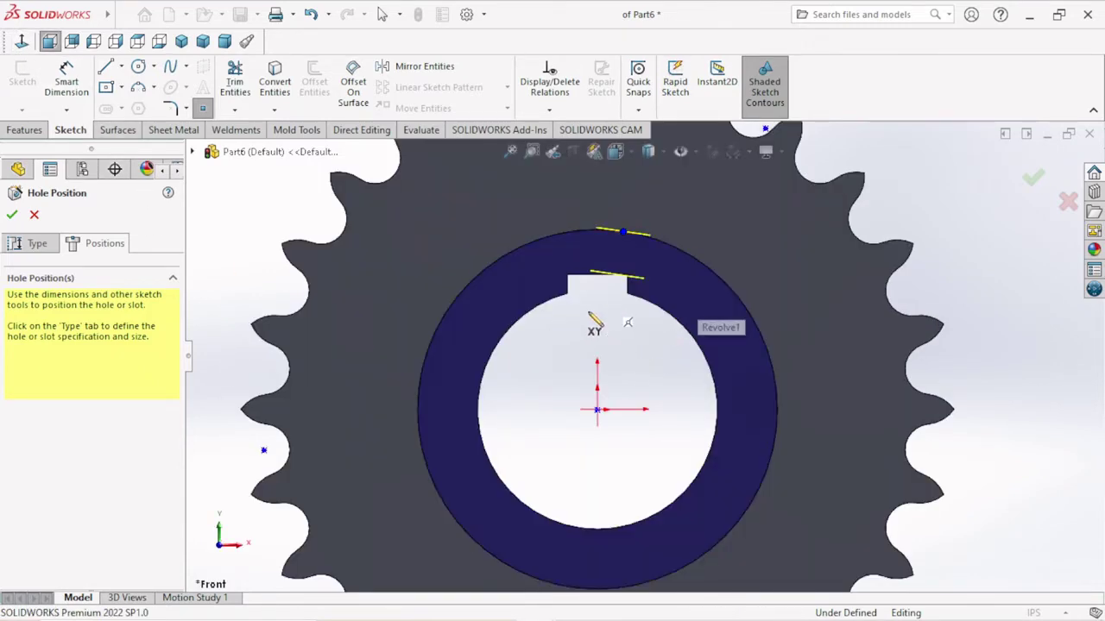
left_click(287, 257)
right_click(281, 255)
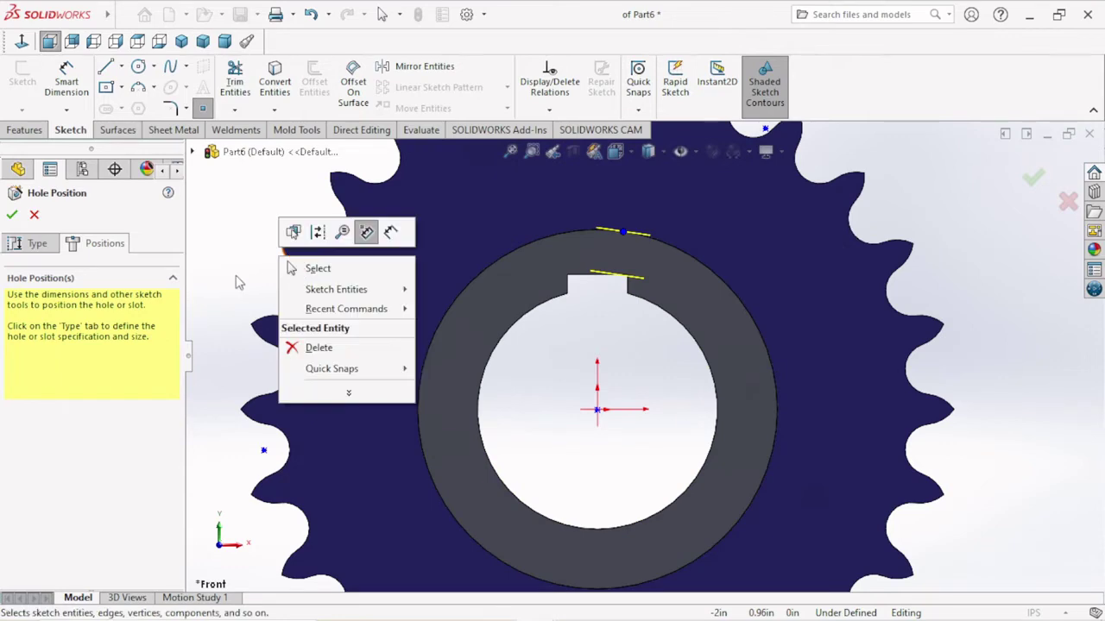
left_click(318, 267)
scroll(638, 294, "up", 4)
mouse_move(648, 272)
middle_mouse_down()
mouse_move(582, 463)
mouse_move(444, 382)
mouse_move(619, 256)
mouse_move(636, 315)
middle_mouse_up()
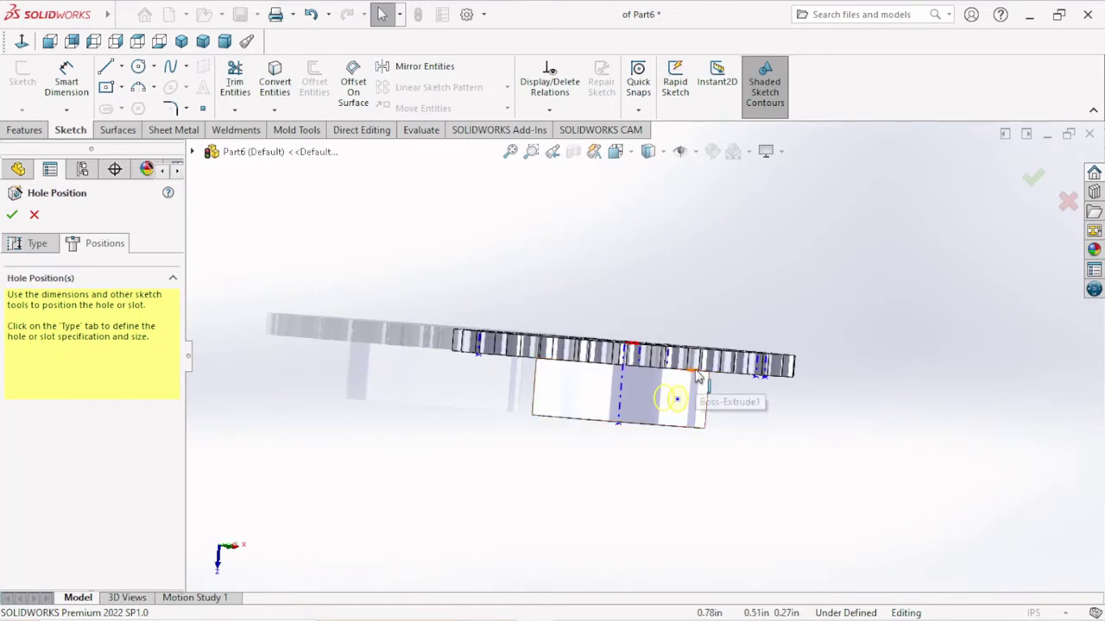
middle_click_drag(695, 375, 659, 244)
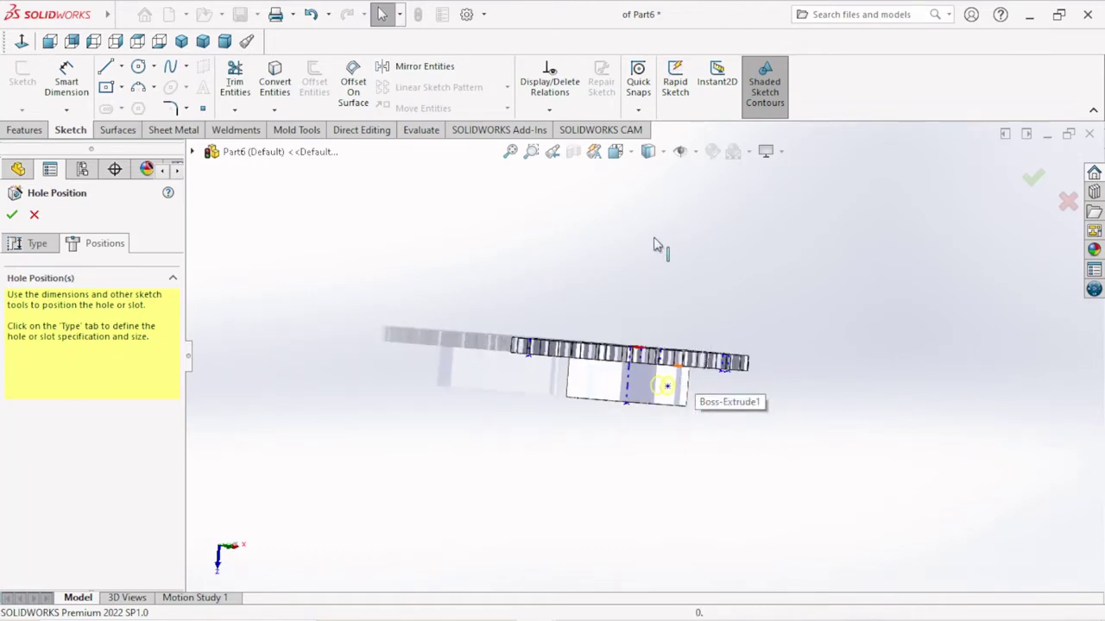
middle_click_drag(661, 323, 709, 367)
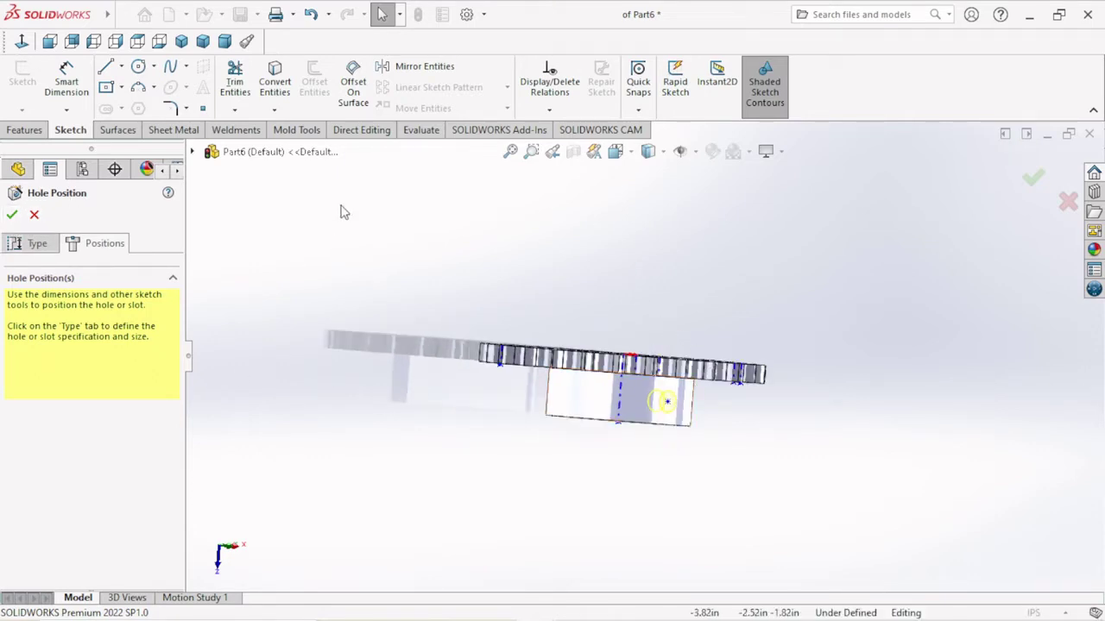
Undo the misplaced hole point and reorient the view straight onto the hub's side.
left_click(312, 13)
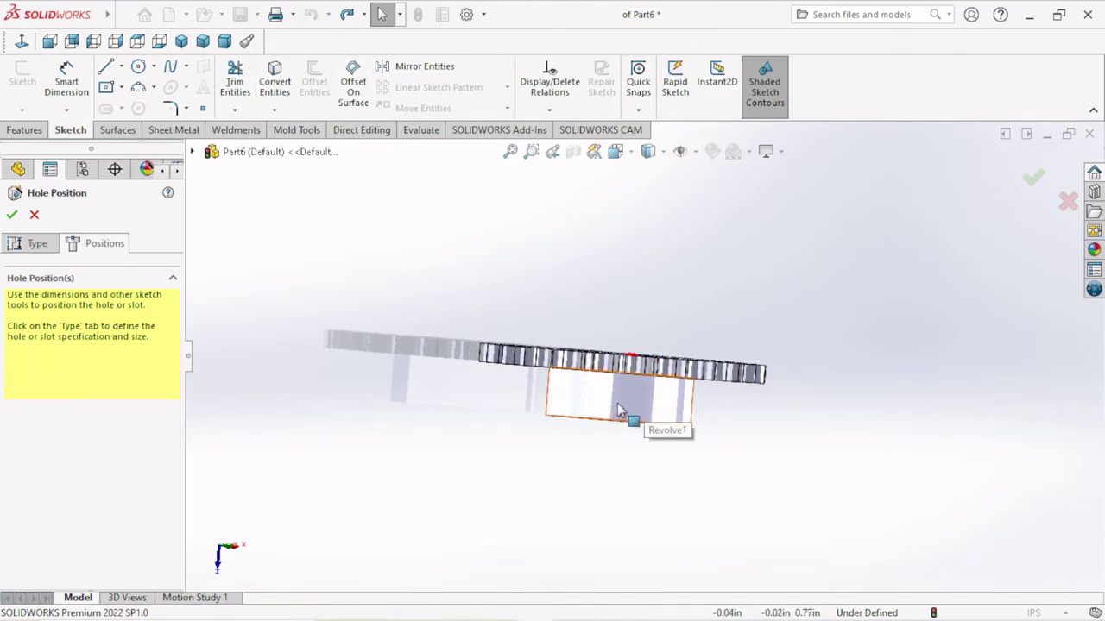
left_click(22, 41)
left_click(22, 42)
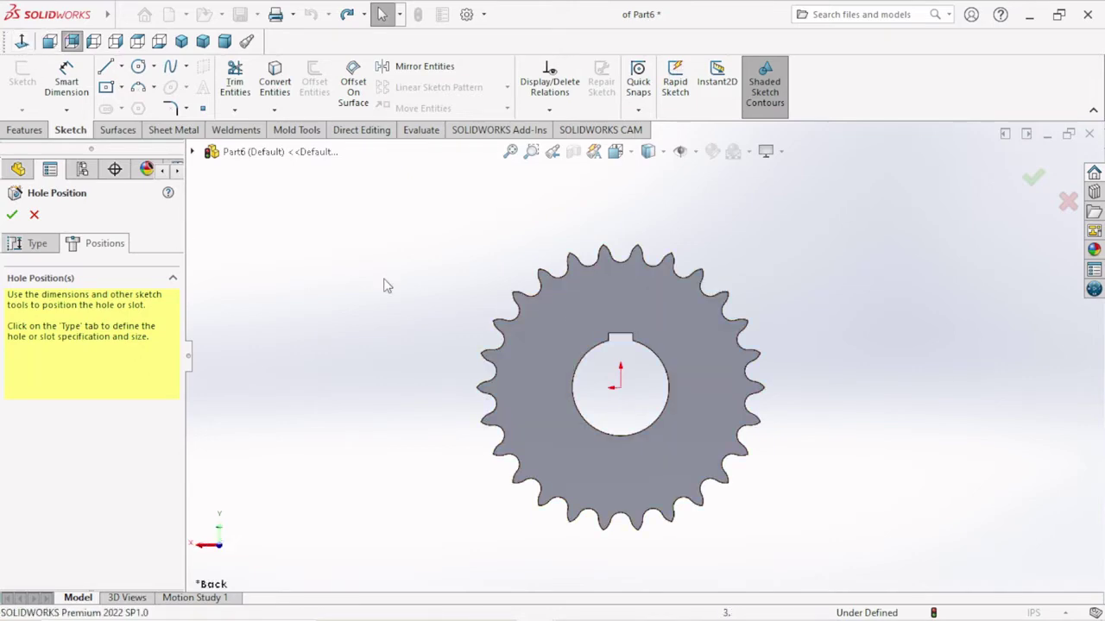
middle_click_drag(606, 241, 574, 460)
mouse_move(552, 532)
middle_mouse_down()
mouse_move(510, 451)
mouse_move(469, 463)
mouse_move(394, 399)
mouse_move(357, 524)
mouse_move(611, 561)
mouse_move(618, 390)
middle_mouse_up()
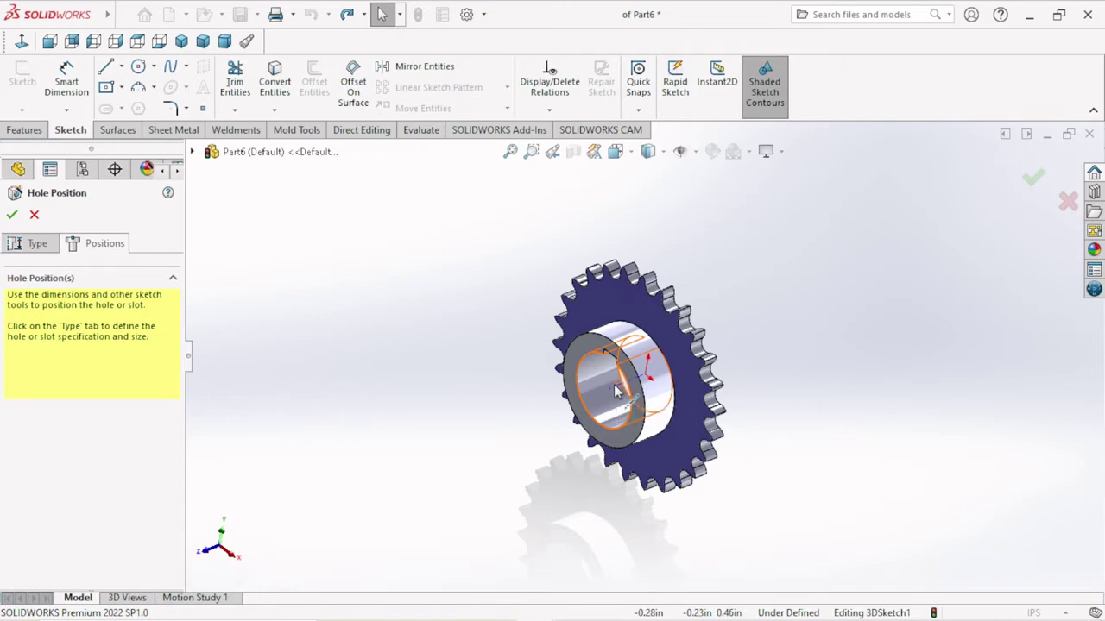
mouse_move(728, 458)
middle_mouse_down()
mouse_move(740, 420)
mouse_move(730, 264)
mouse_move(752, 420)
mouse_move(794, 488)
mouse_move(797, 474)
mouse_move(810, 477)
mouse_move(788, 234)
mouse_move(783, 345)
mouse_move(791, 212)
middle_mouse_up()
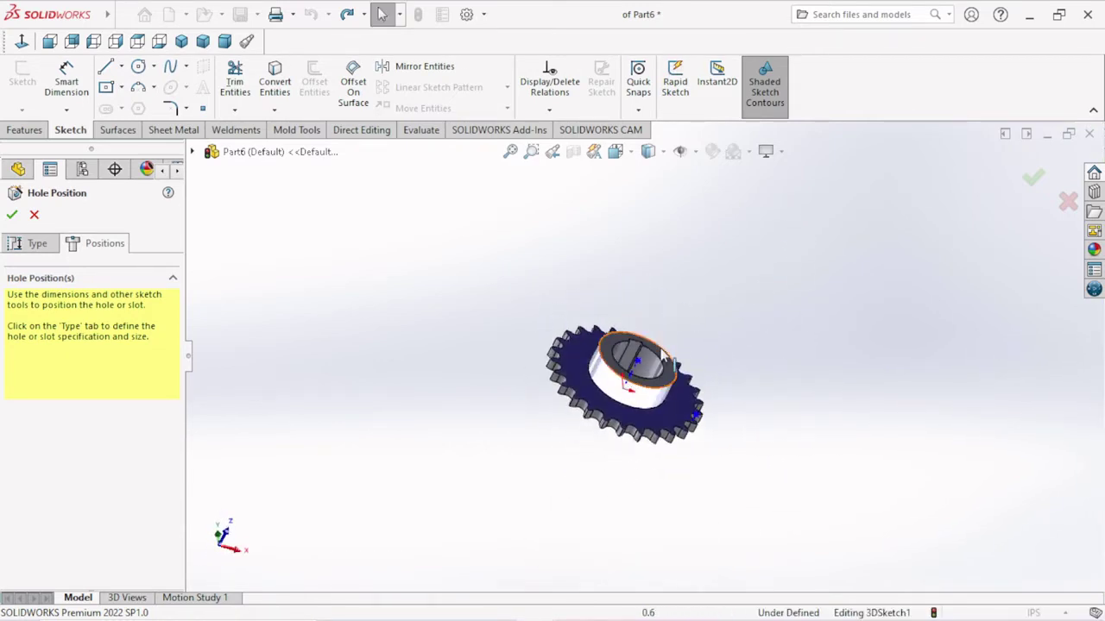
scroll(662, 353, "down", 5)
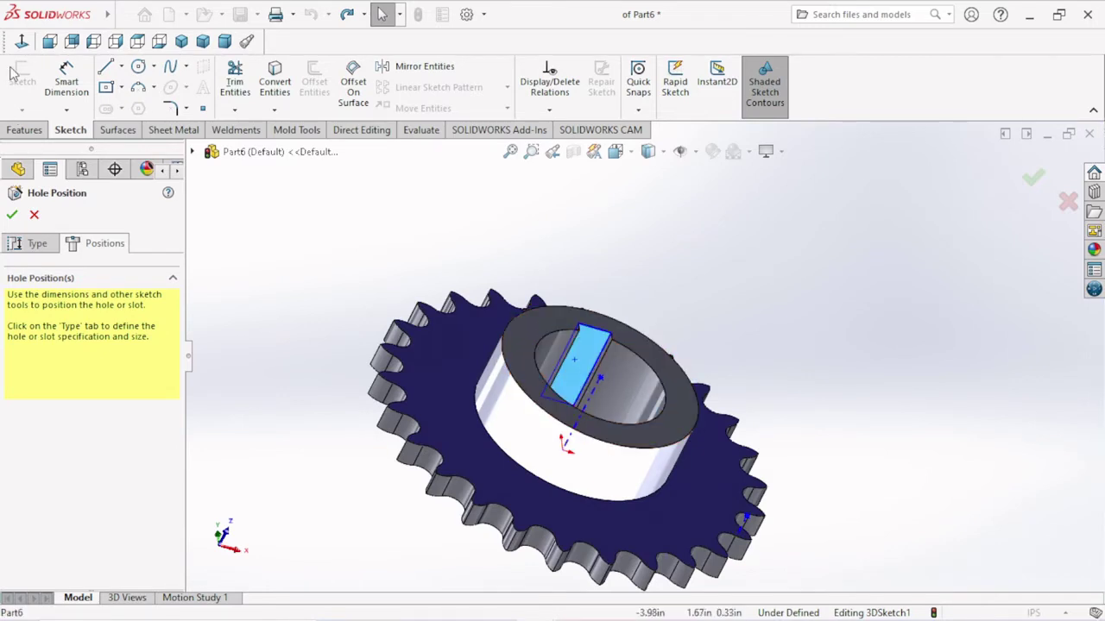
left_click(22, 41)
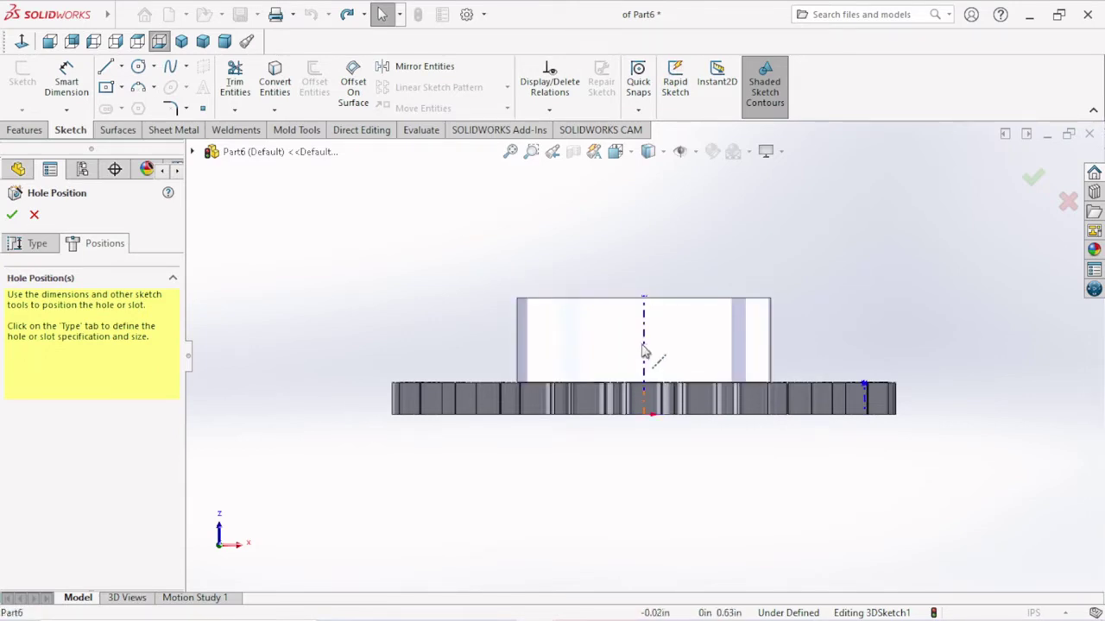
Confirm the M10x1.5 Up To Next settings and place the hole centre on the hub's side face.
left_click(32, 243)
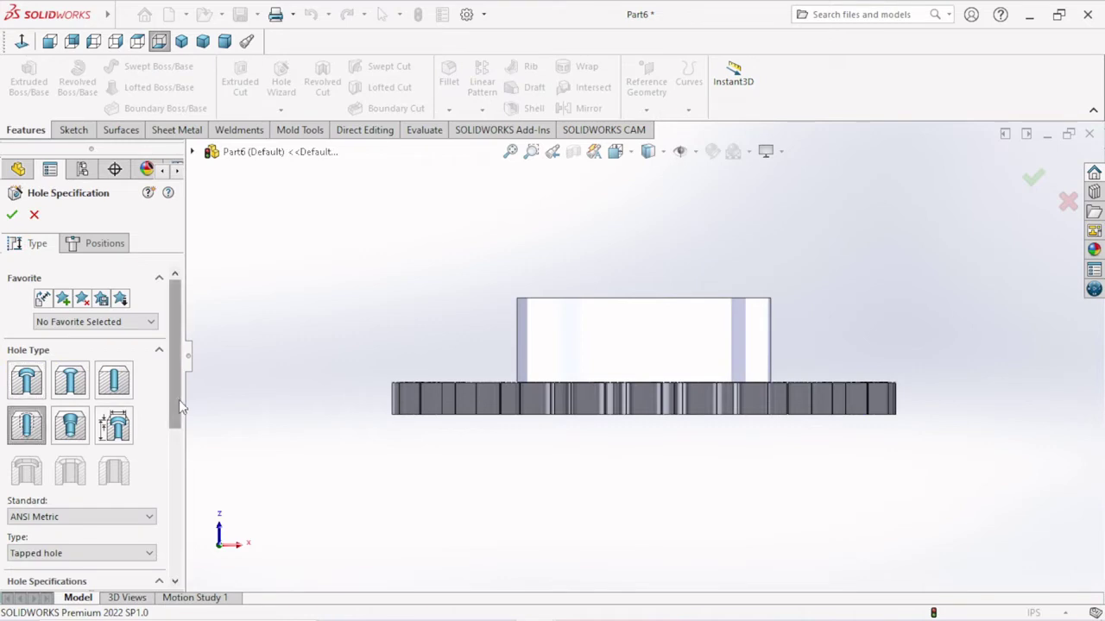
left_click_drag(179, 400, 171, 539)
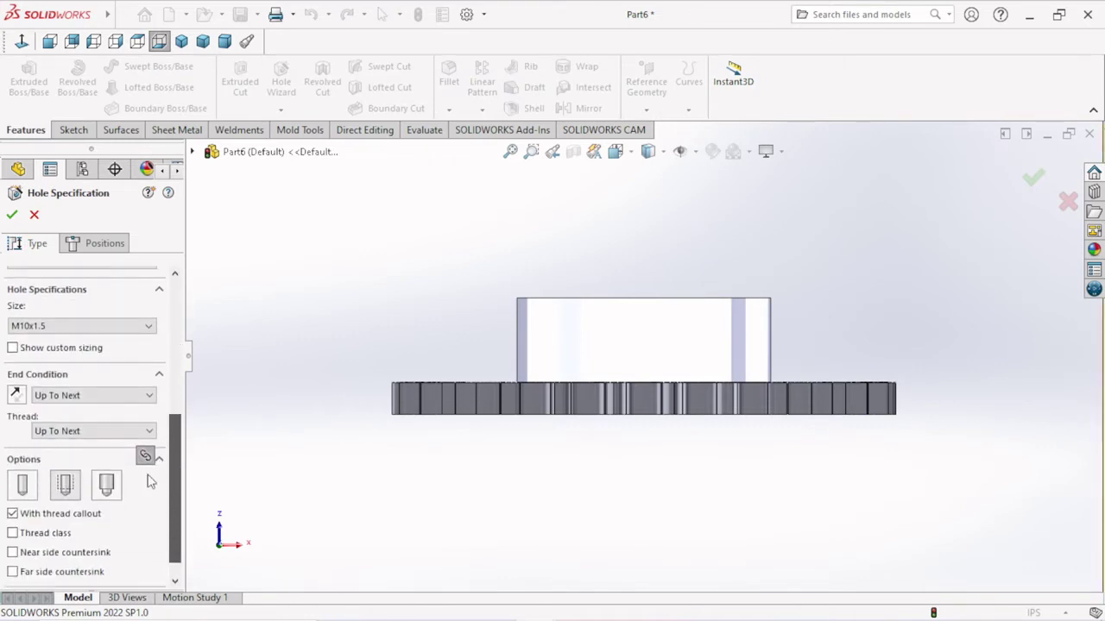
left_click(106, 247)
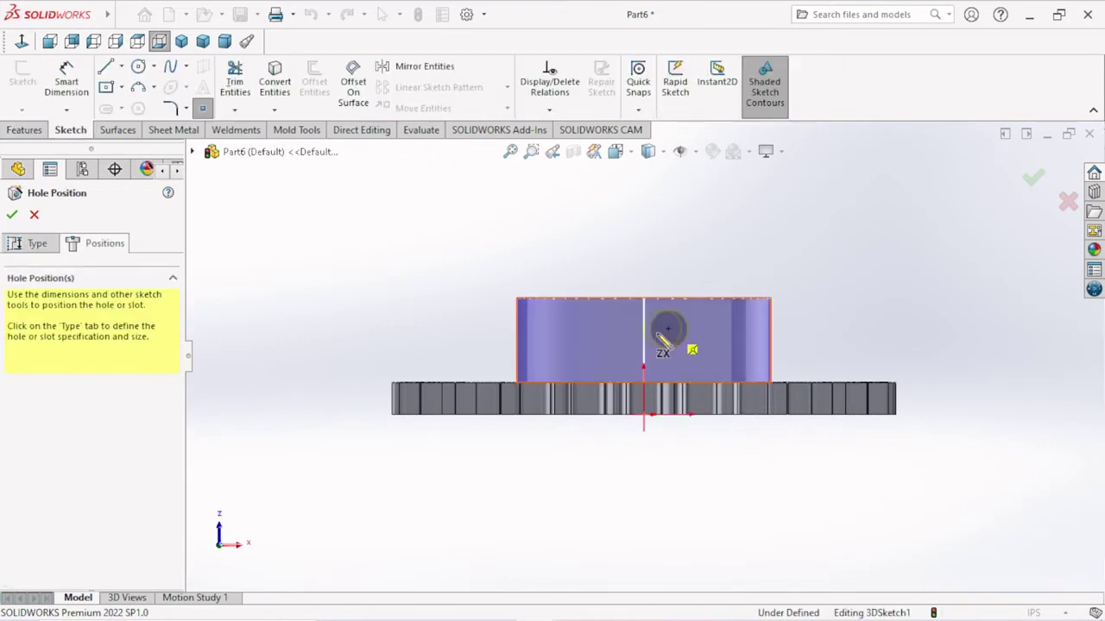
left_click(648, 343)
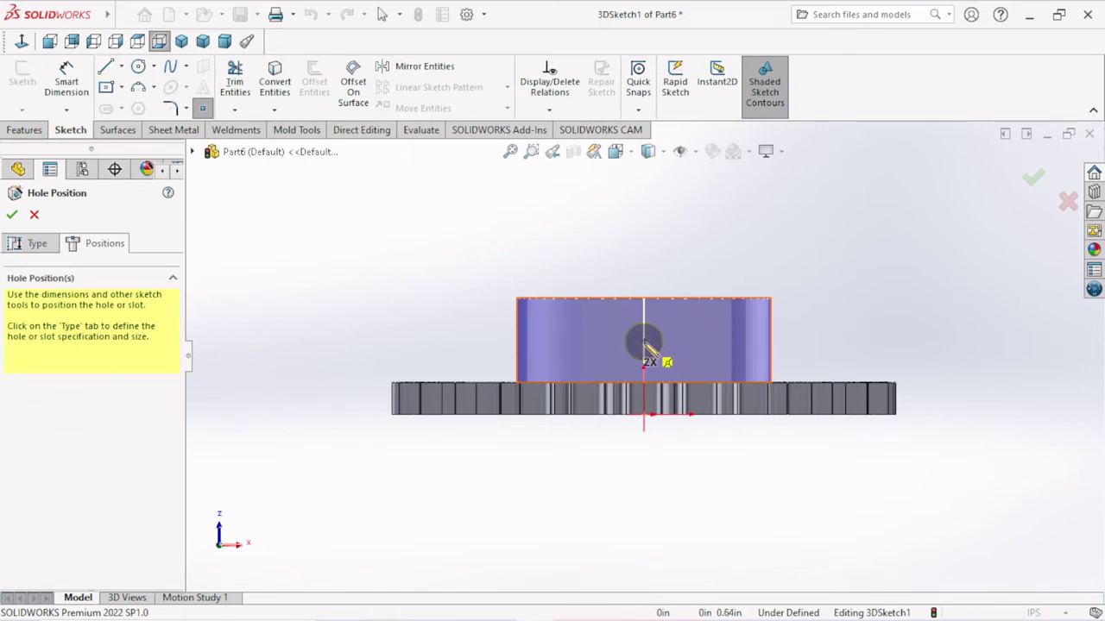
right_click(474, 345)
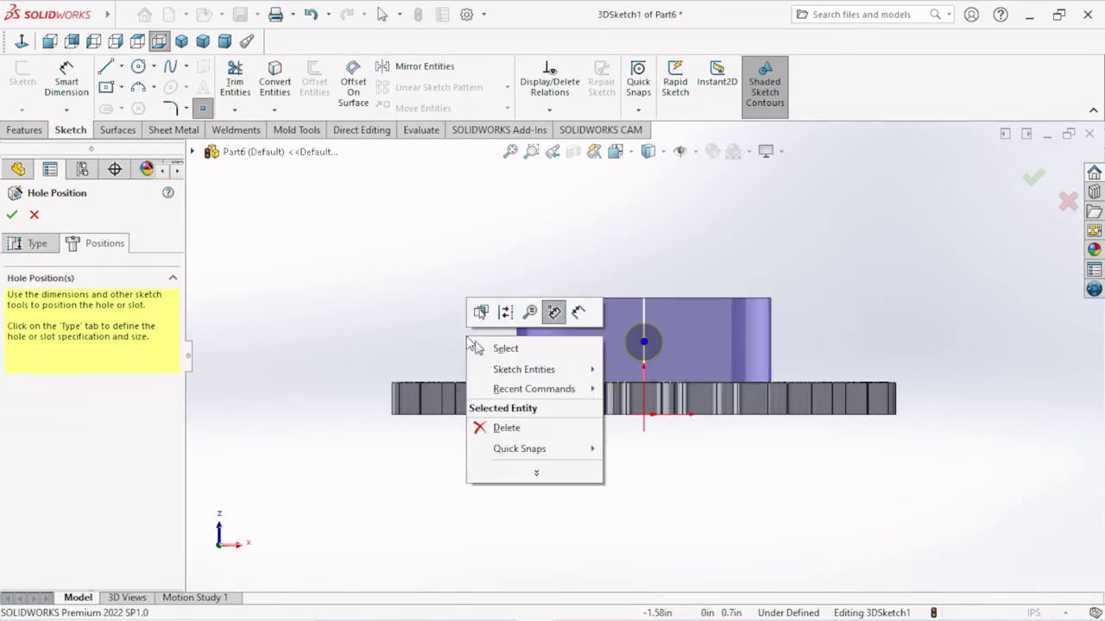
left_click(486, 349)
Dimension the hole centre from the hub's top edge and base's bottom edge, then create the hole.
scroll(742, 418, "down", 2)
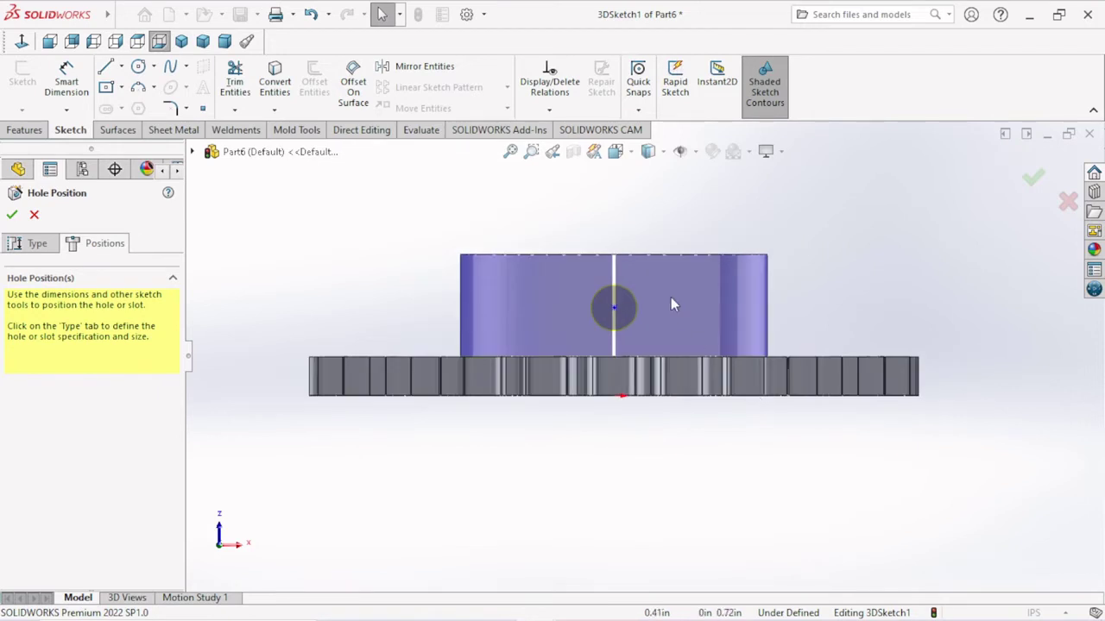
scroll(673, 303, "down", 2)
left_click(67, 77)
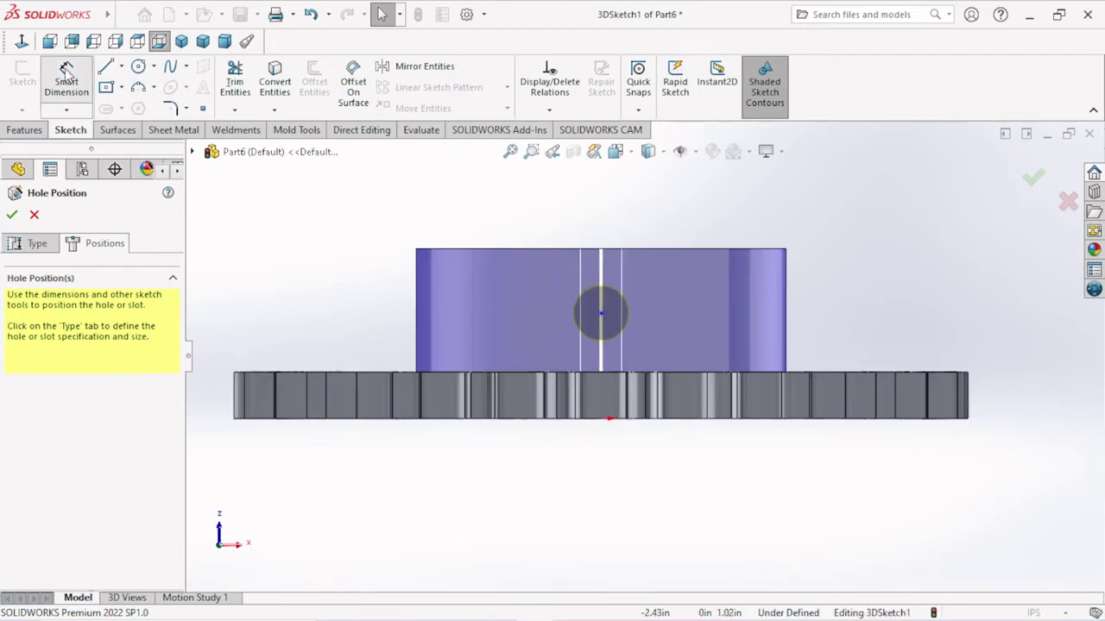
left_click(602, 250)
left_click(601, 312)
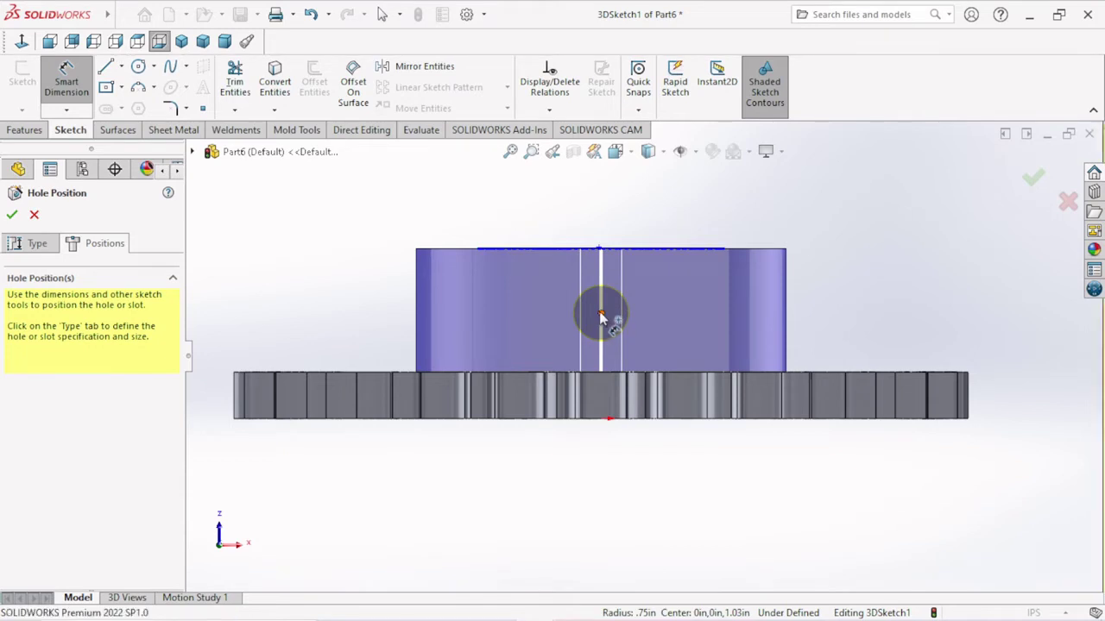
left_click(841, 304)
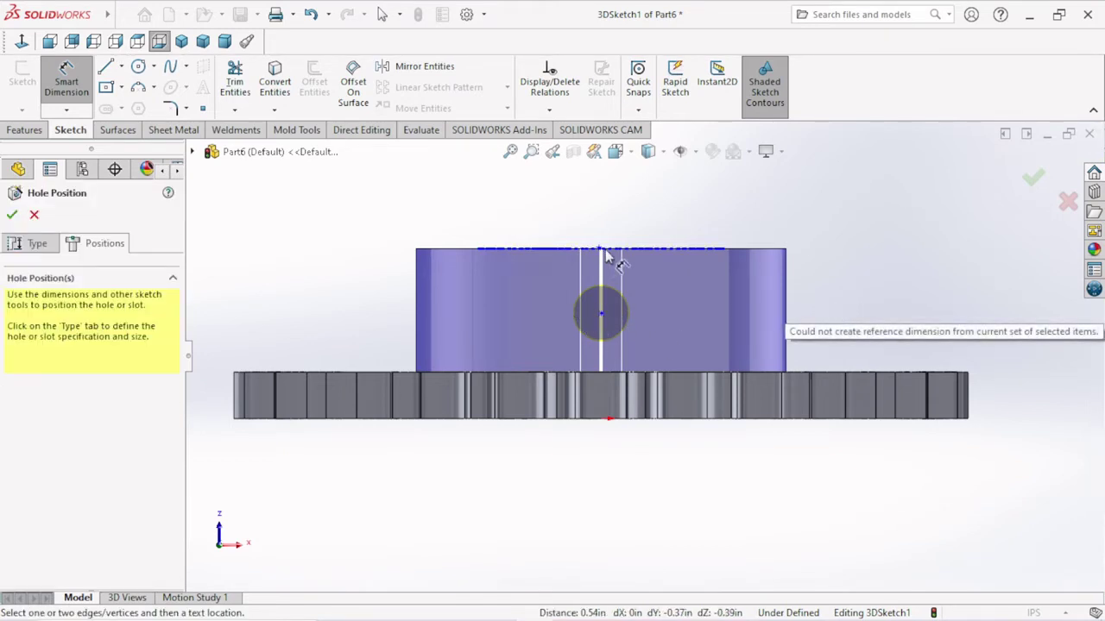
scroll(653, 361, "down", 1)
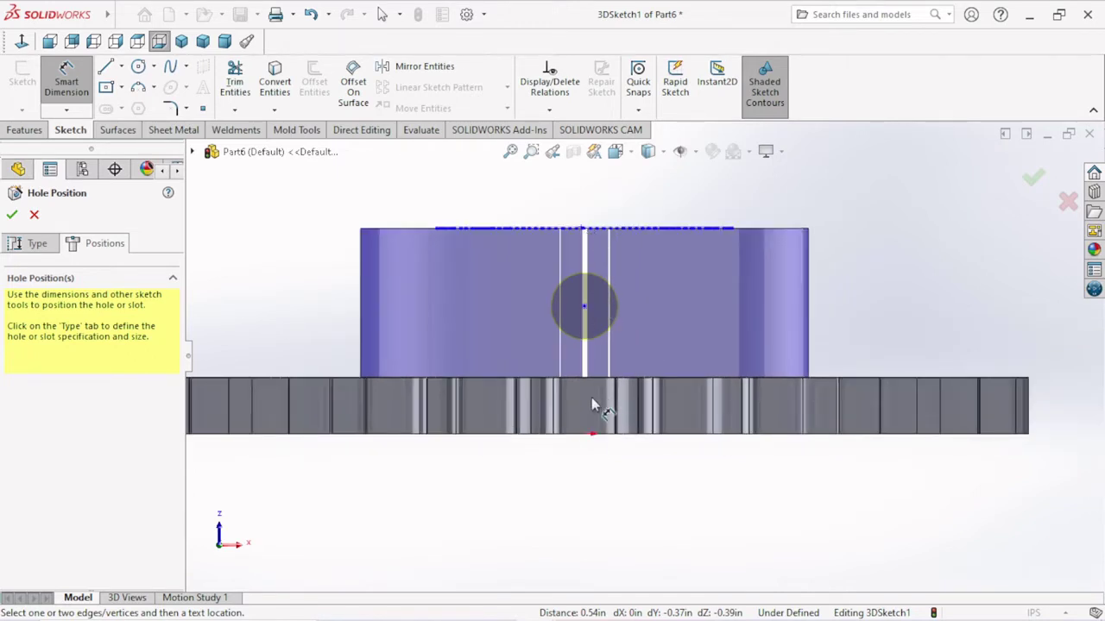
left_click(590, 435)
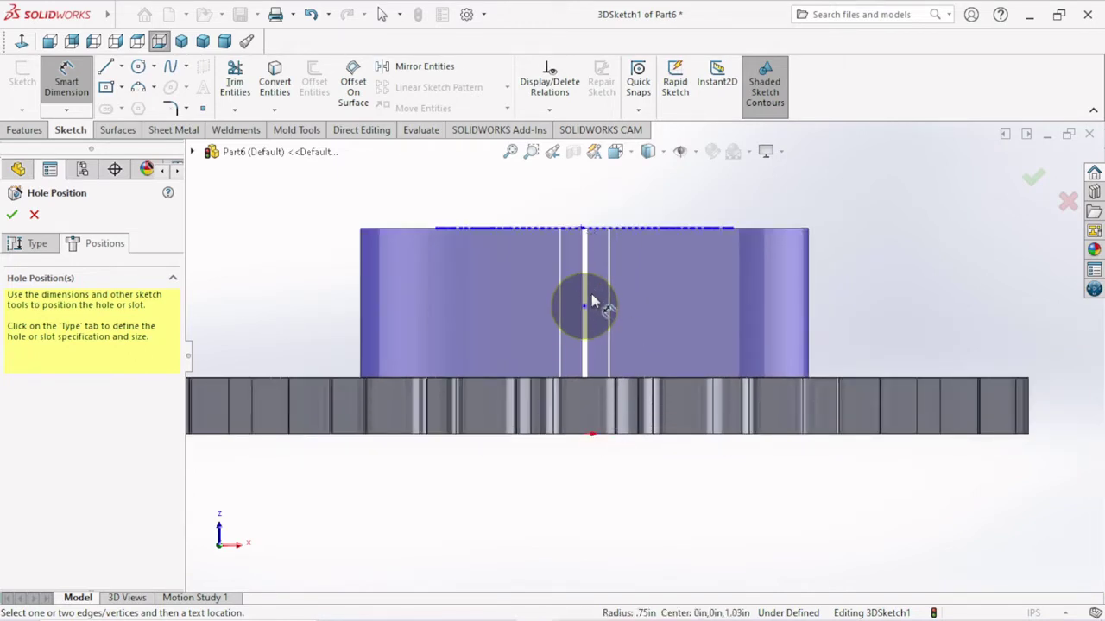
left_click(11, 217)
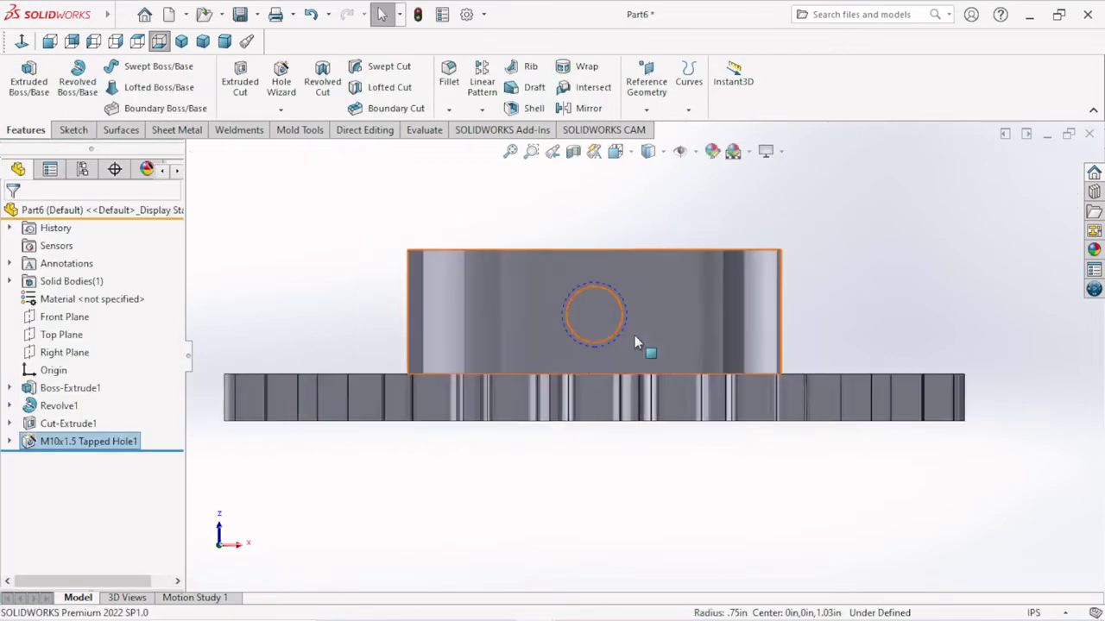
mouse_move(738, 398)
middle_mouse_down()
mouse_move(719, 340)
mouse_move(918, 267)
middle_mouse_up()
key("ctrl+7")
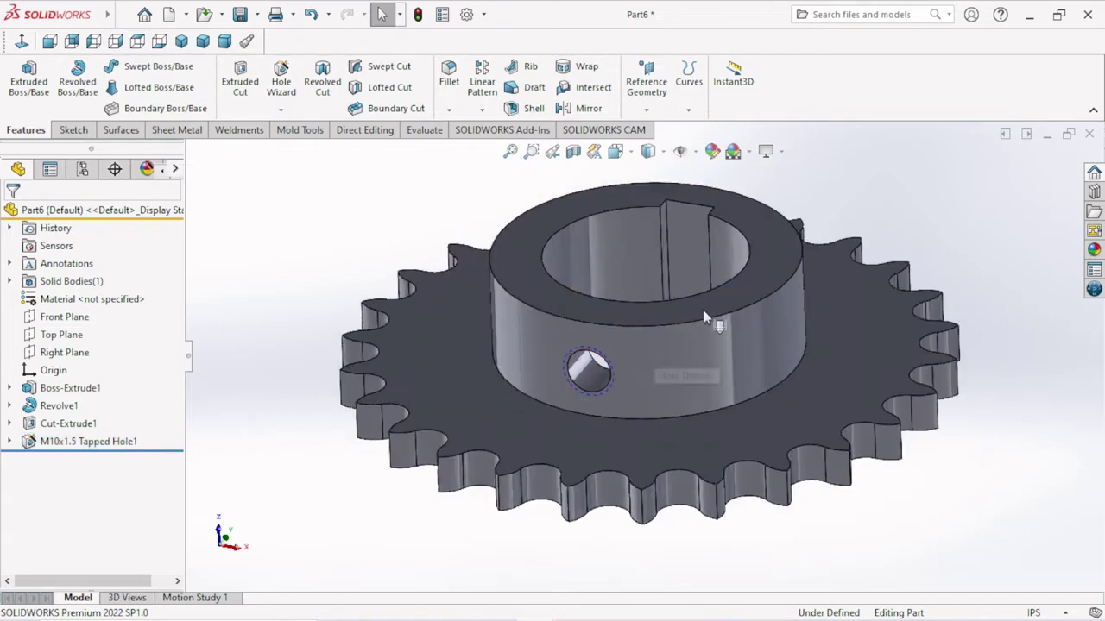
left_click(466, 14)
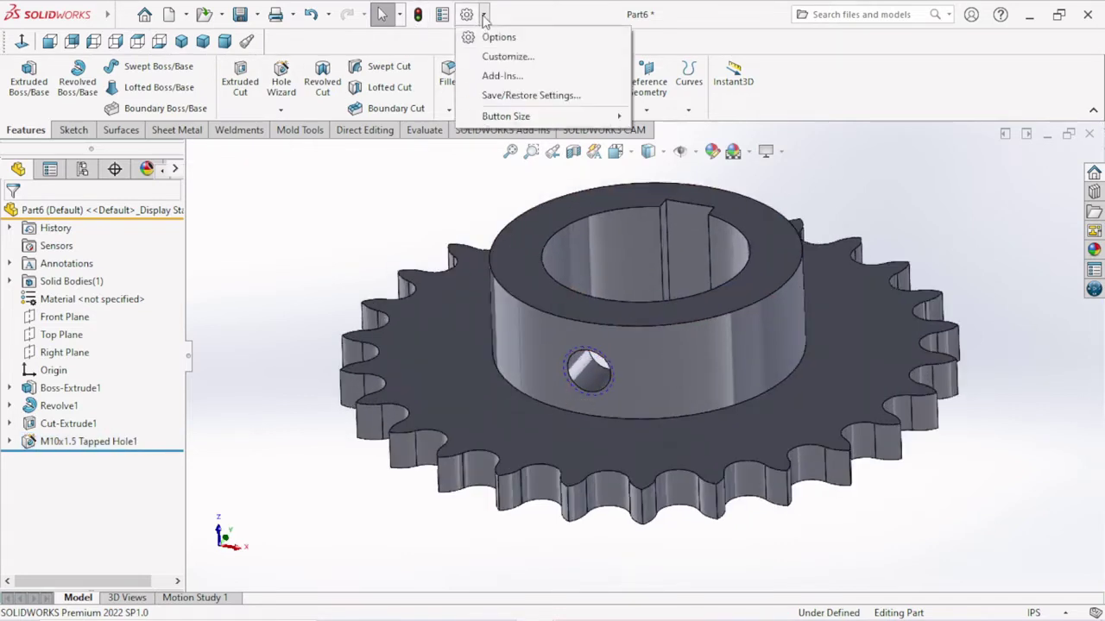
left_click(499, 37)
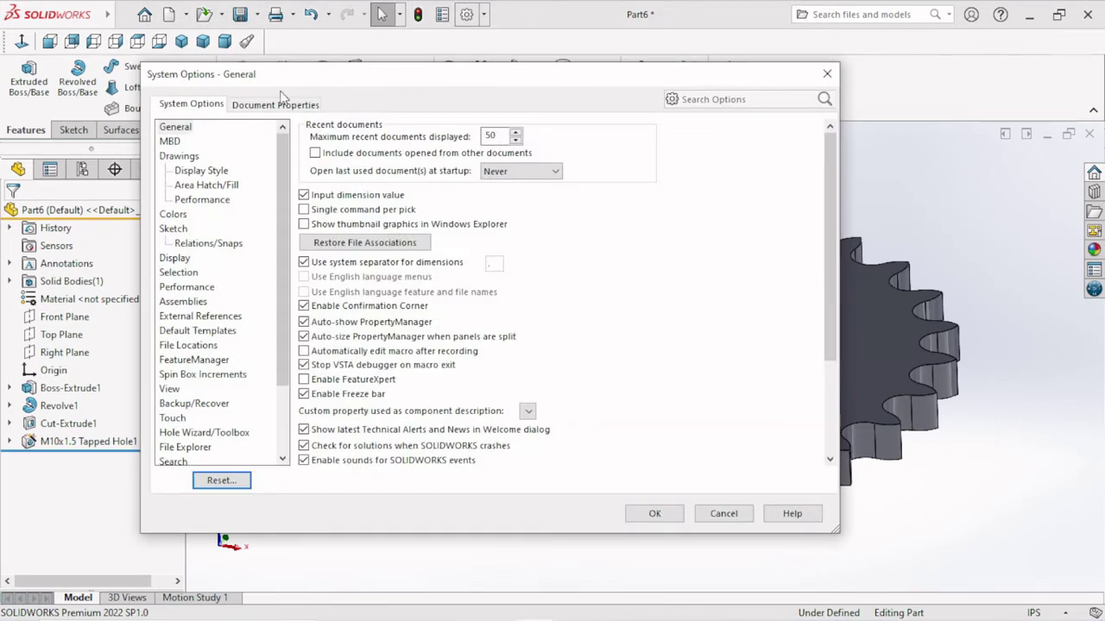
left_click(280, 105)
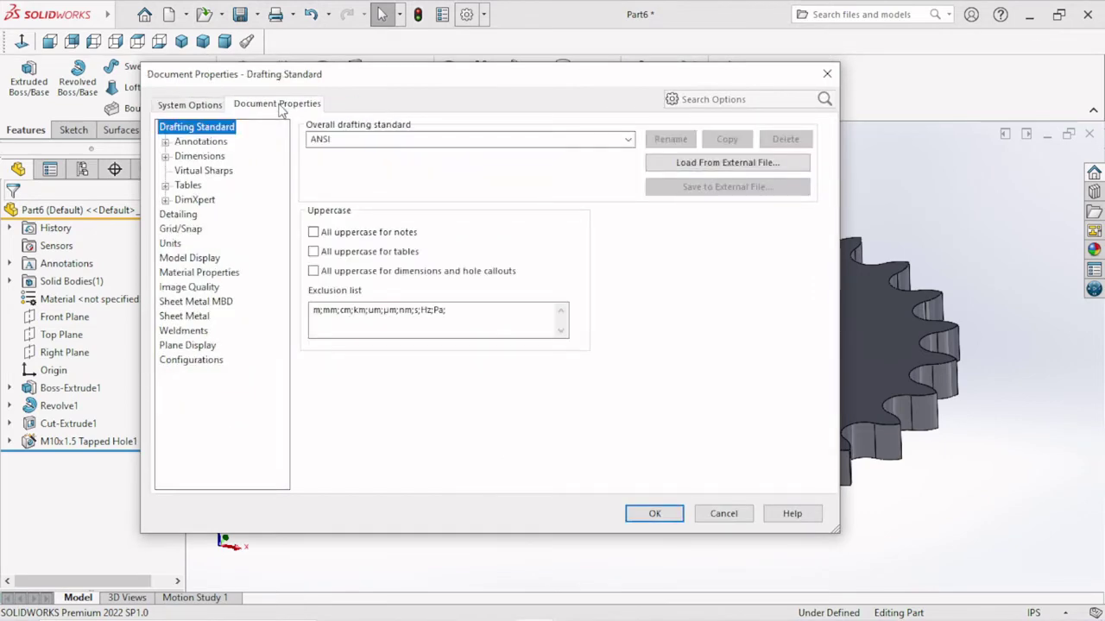
left_click(198, 105)
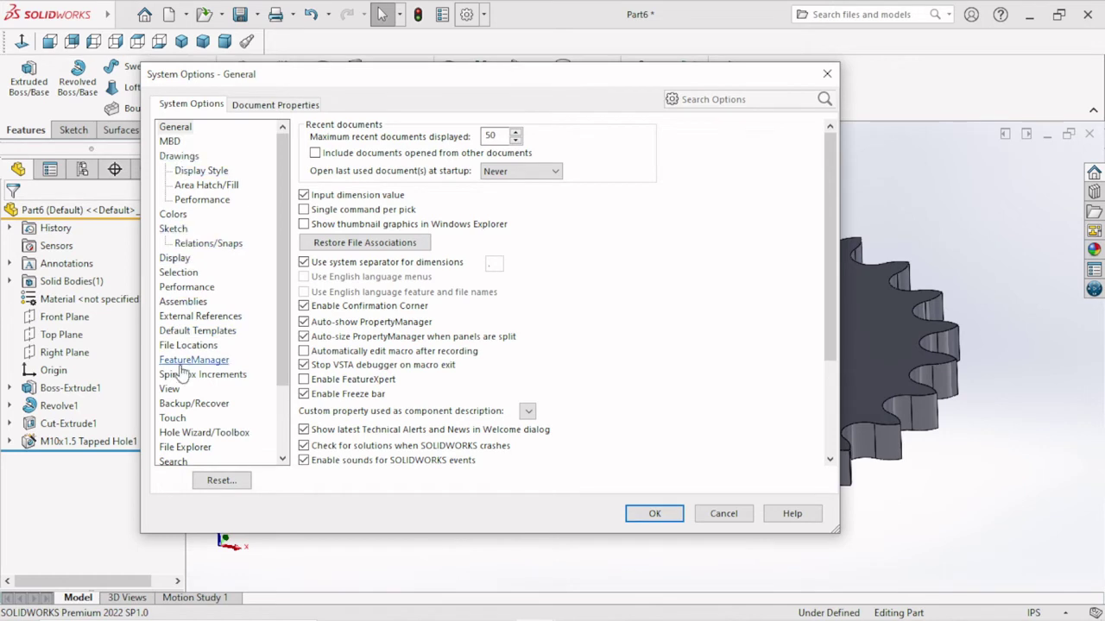
left_click(280, 103)
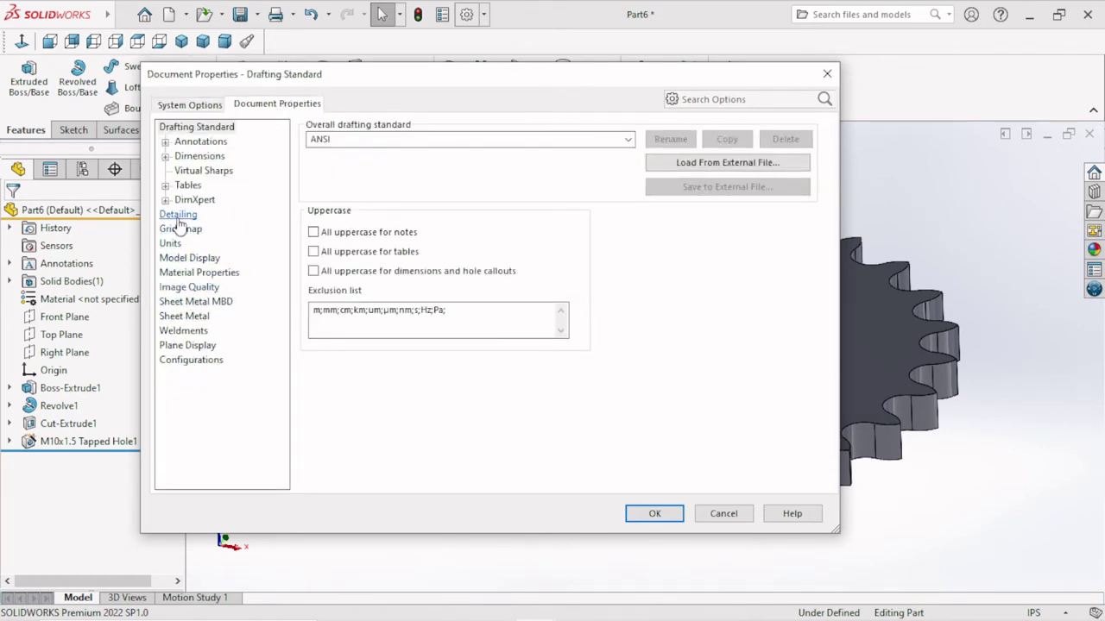
left_click(177, 217)
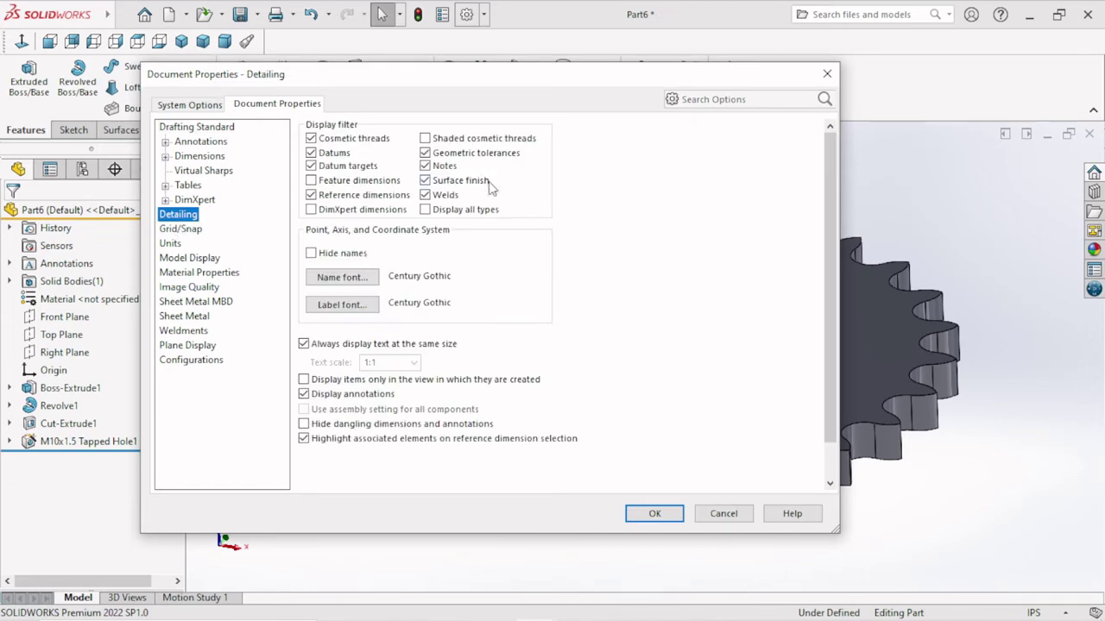
left_click(655, 513)
scroll(626, 414, "down", 5)
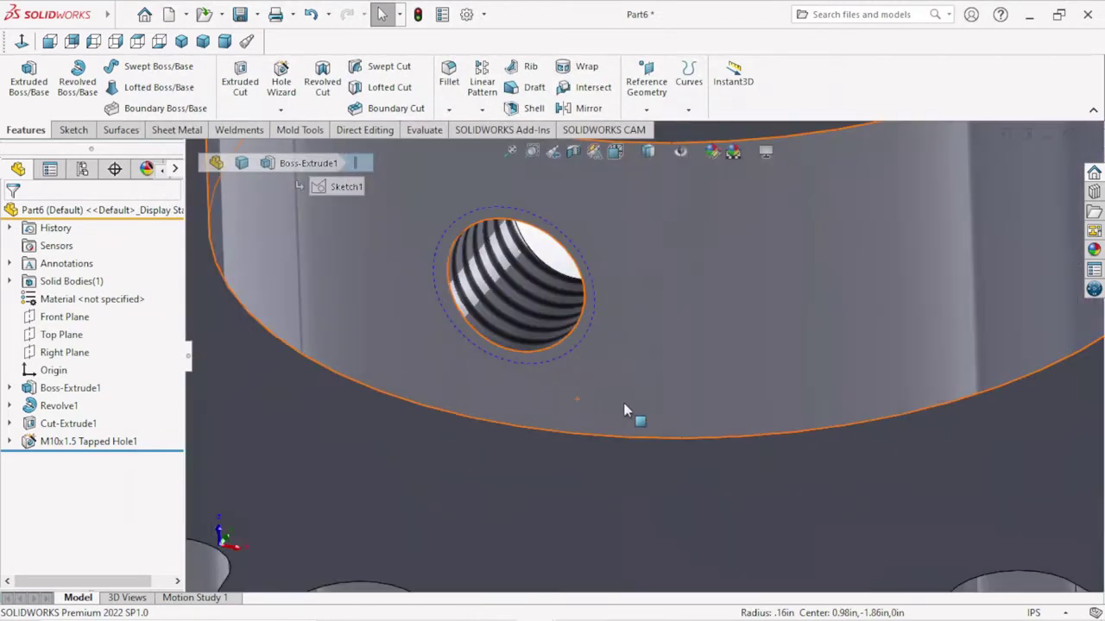
scroll(626, 411, "up", 5)
scroll(604, 385, "up", 2)
mouse_move(604, 386)
middle_mouse_down()
mouse_move(883, 328)
mouse_move(880, 438)
middle_mouse_up()
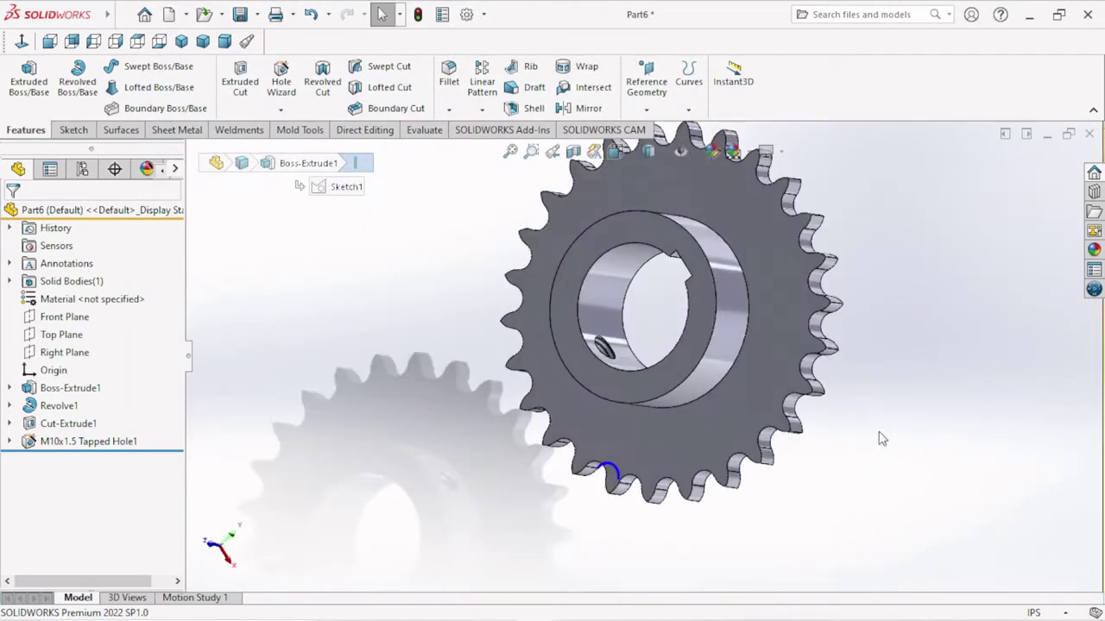
left_click(880, 439)
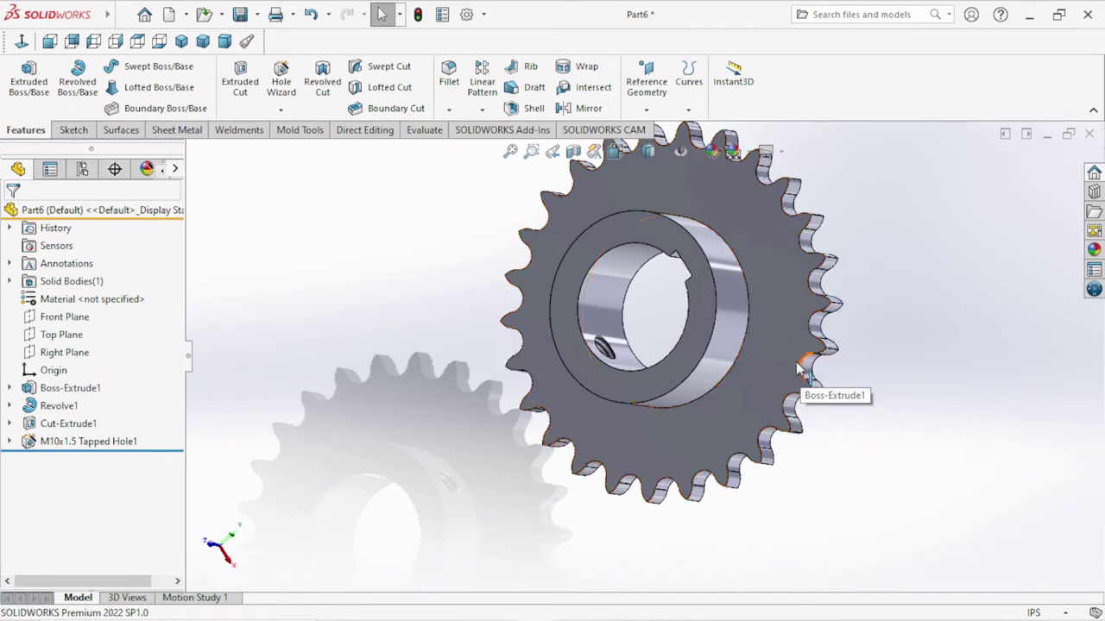
scroll(635, 359, "down", 3)
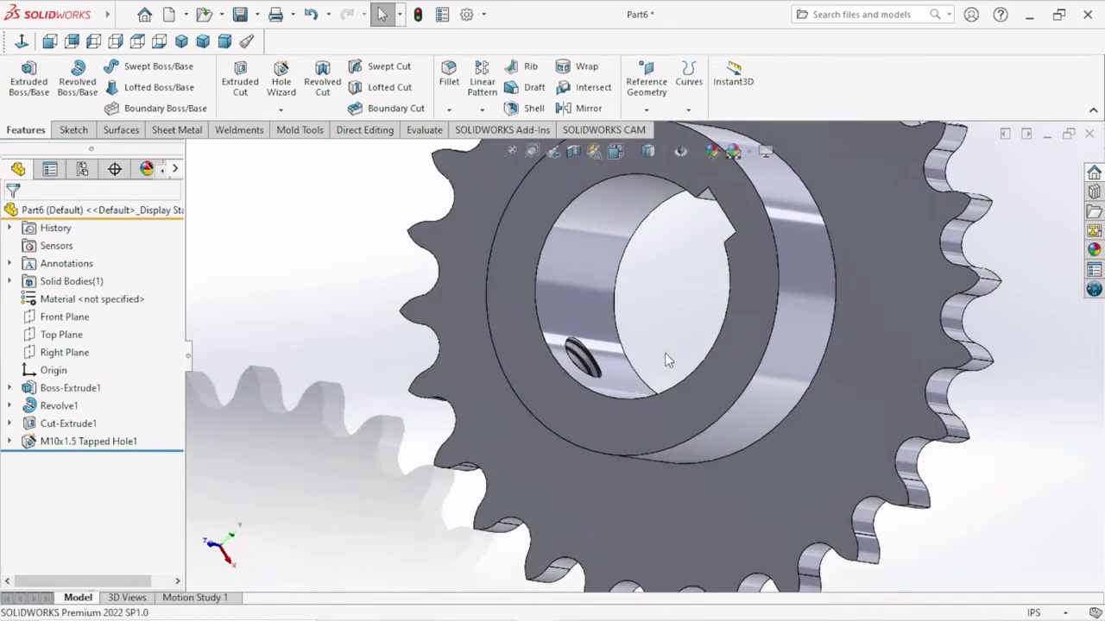
middle_click_drag(733, 314, 816, 249)
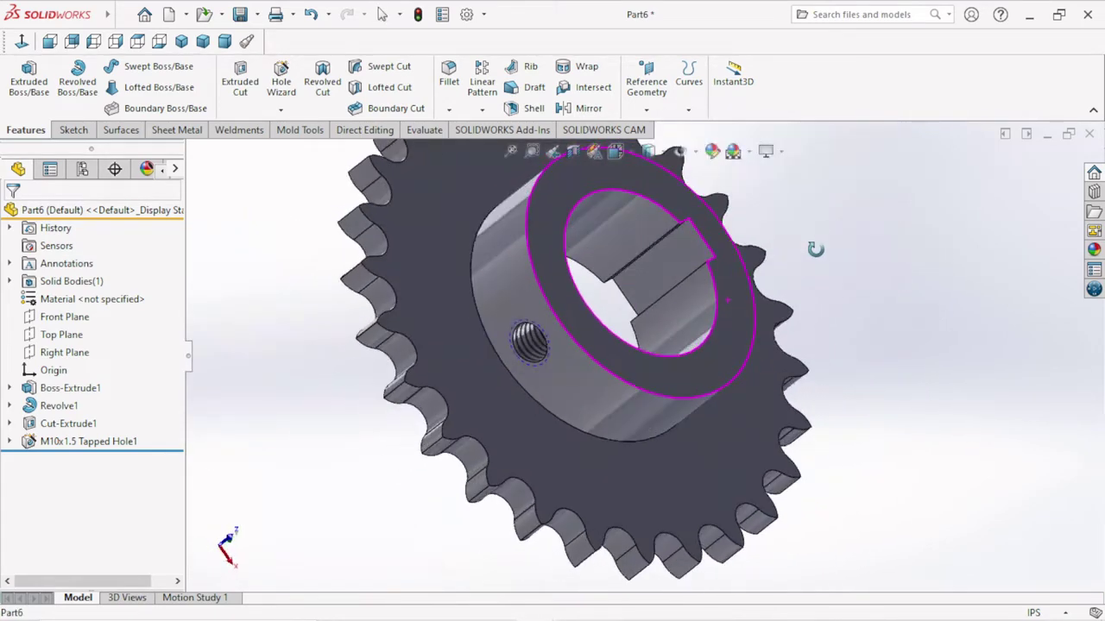
scroll(725, 289, "down", 2)
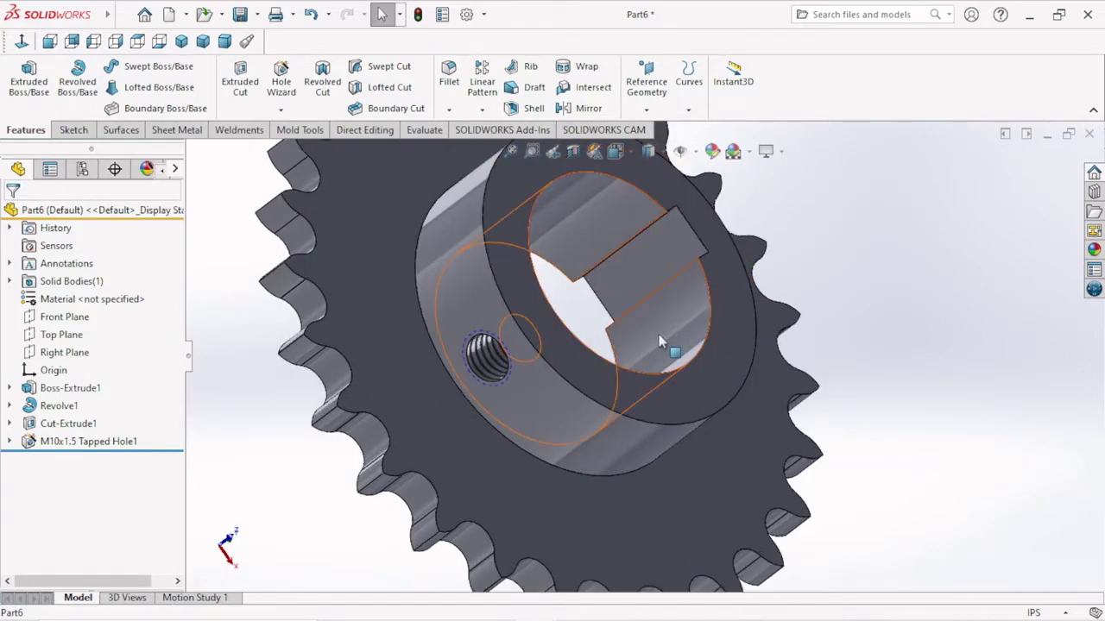
mouse_move(659, 340)
middle_mouse_down()
mouse_move(821, 341)
mouse_move(732, 328)
middle_mouse_up()
scroll(732, 328, "down", 2)
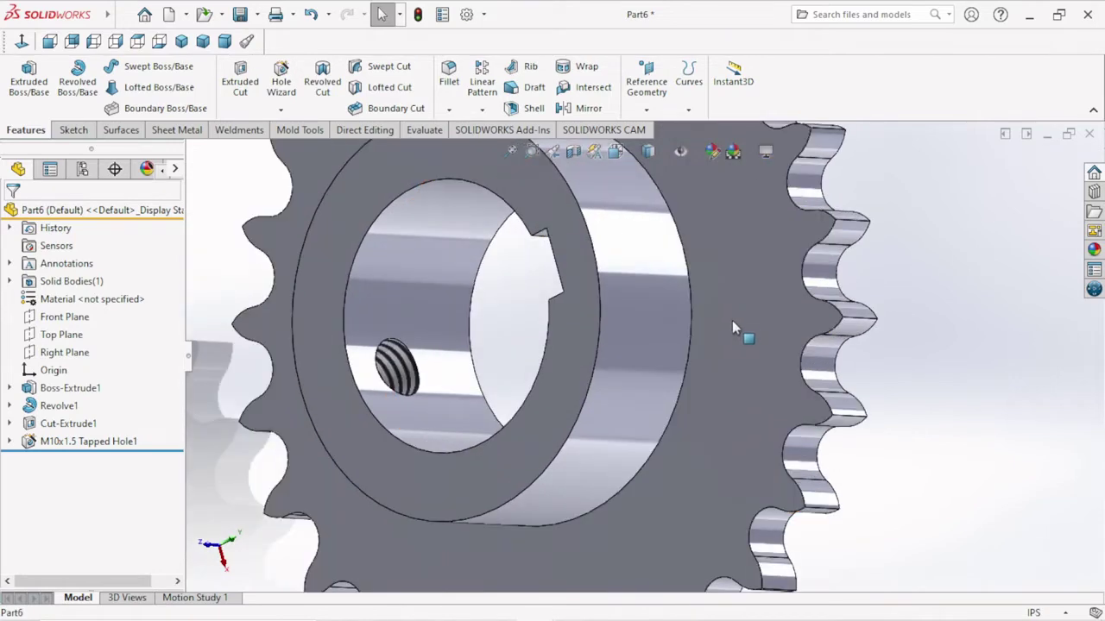
scroll(731, 320, "up", 3)
scroll(727, 321, "up", 1)
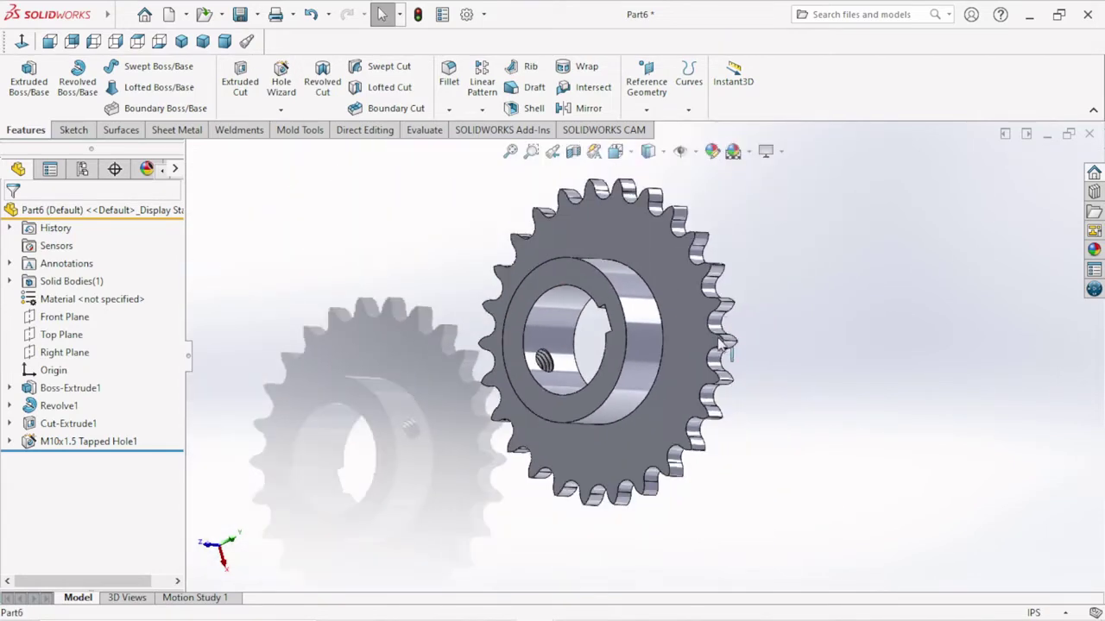
scroll(723, 343, "down", 2)
mouse_move(833, 382)
middle_mouse_down()
mouse_move(832, 336)
mouse_move(834, 359)
mouse_move(875, 254)
mouse_move(909, 325)
mouse_move(927, 222)
mouse_move(900, 263)
middle_mouse_up()
scroll(834, 359, "down", 2)
scroll(836, 366, "up", 2)
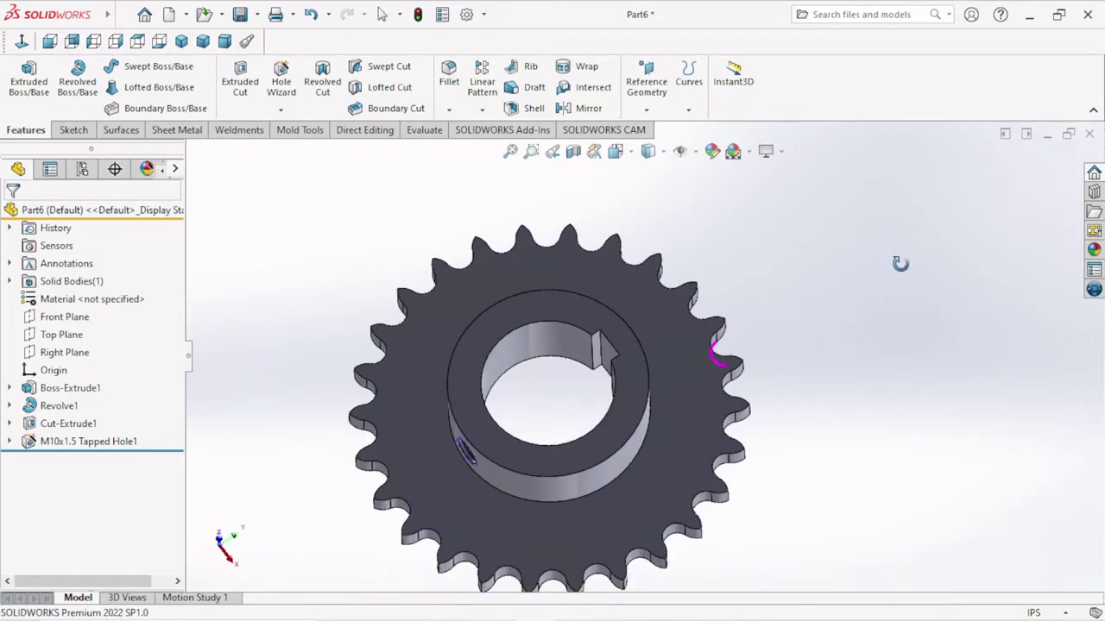
scroll(779, 364, "up", 2)
scroll(756, 354, "down", 2)
scroll(759, 351, "down", 1)
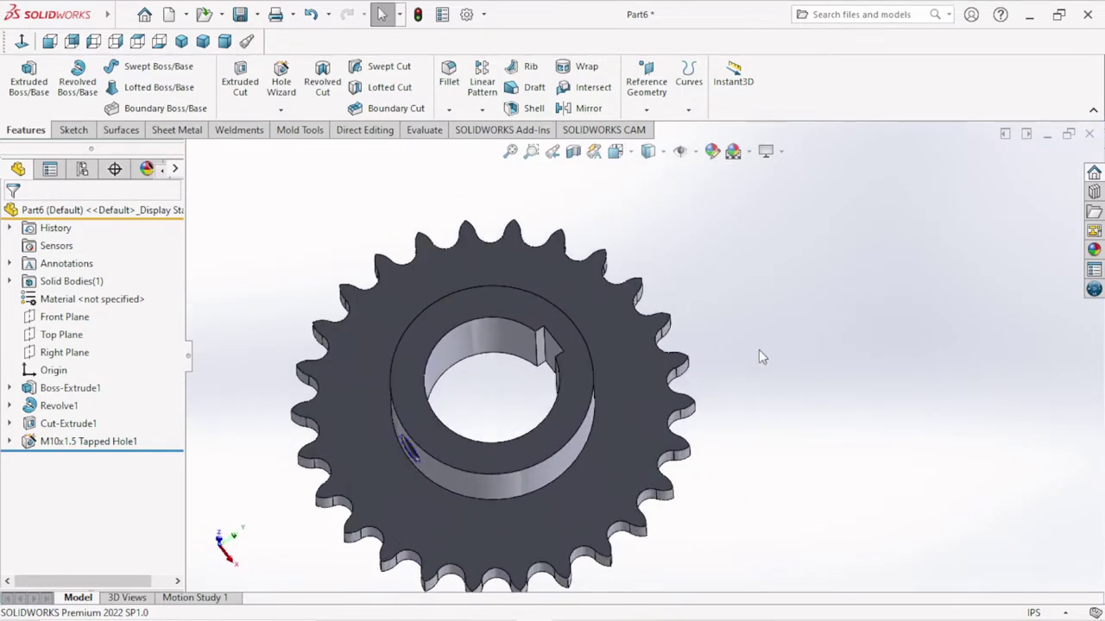
mouse_move(759, 331)
middle_mouse_down()
mouse_move(778, 423)
mouse_move(760, 432)
middle_mouse_up()
scroll(658, 444, "up", 2)
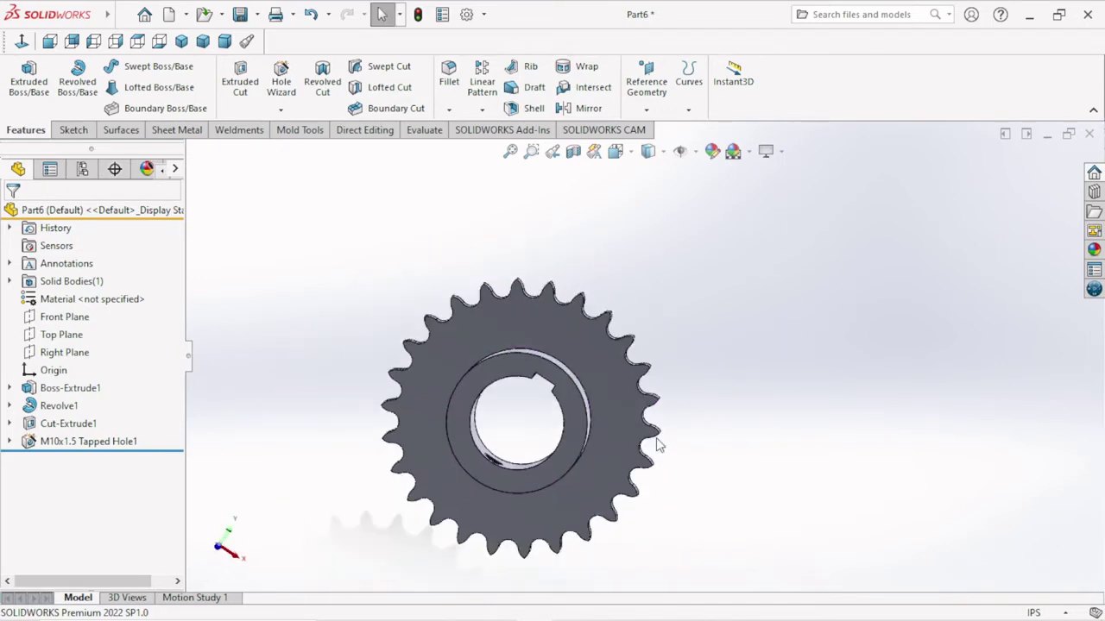
left_click(62, 351)
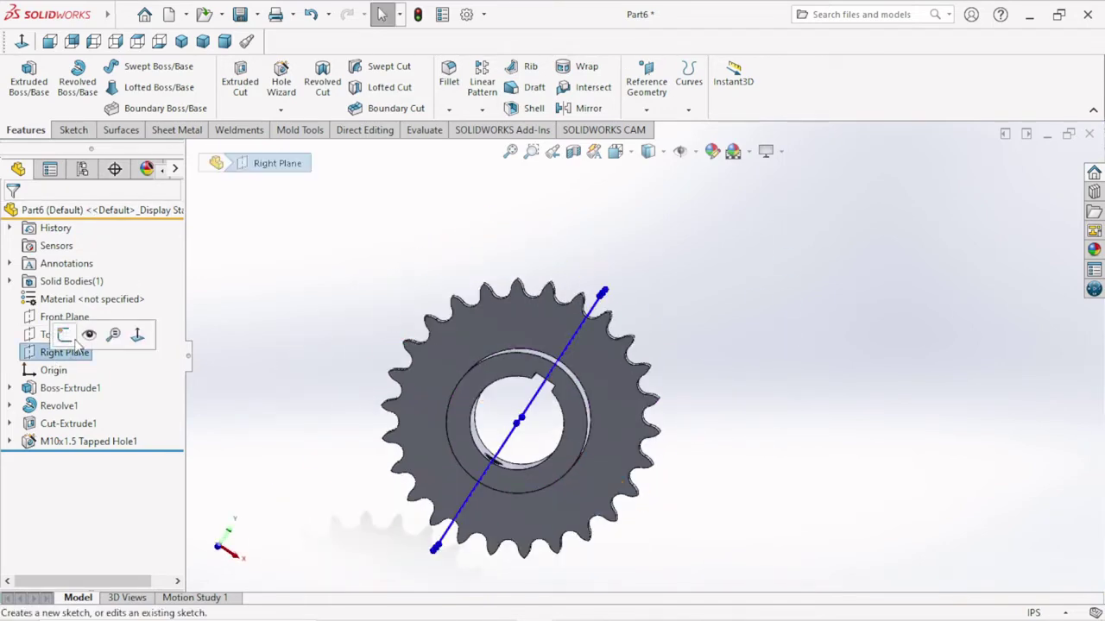
Start a new sketch on the Right Plane and zoom out to see the part.
left_click(95, 323)
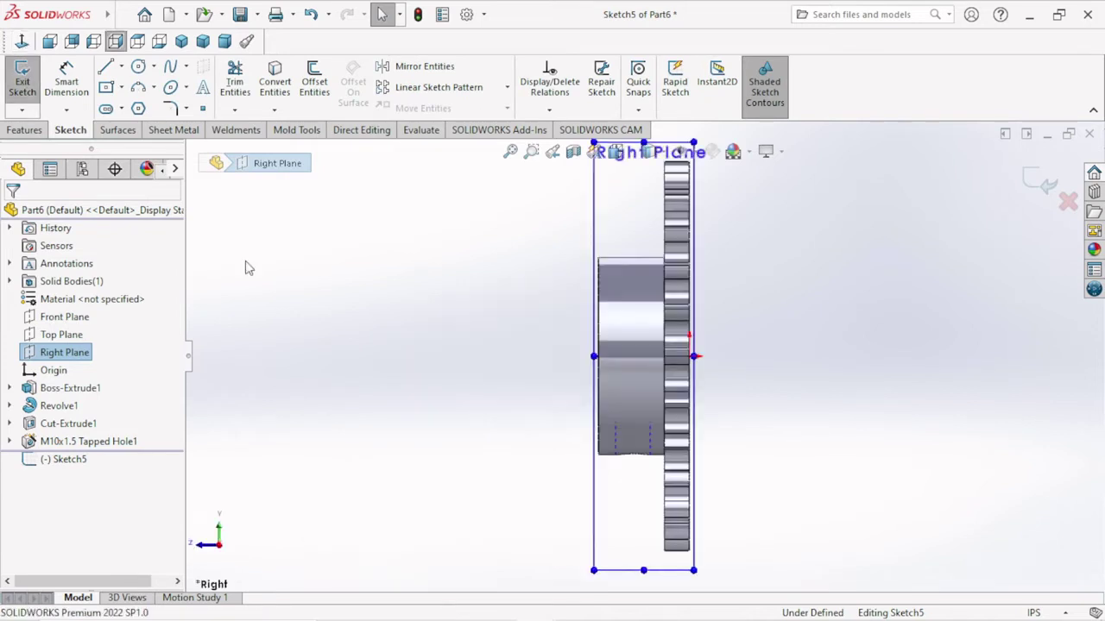
scroll(638, 345, "up", 2)
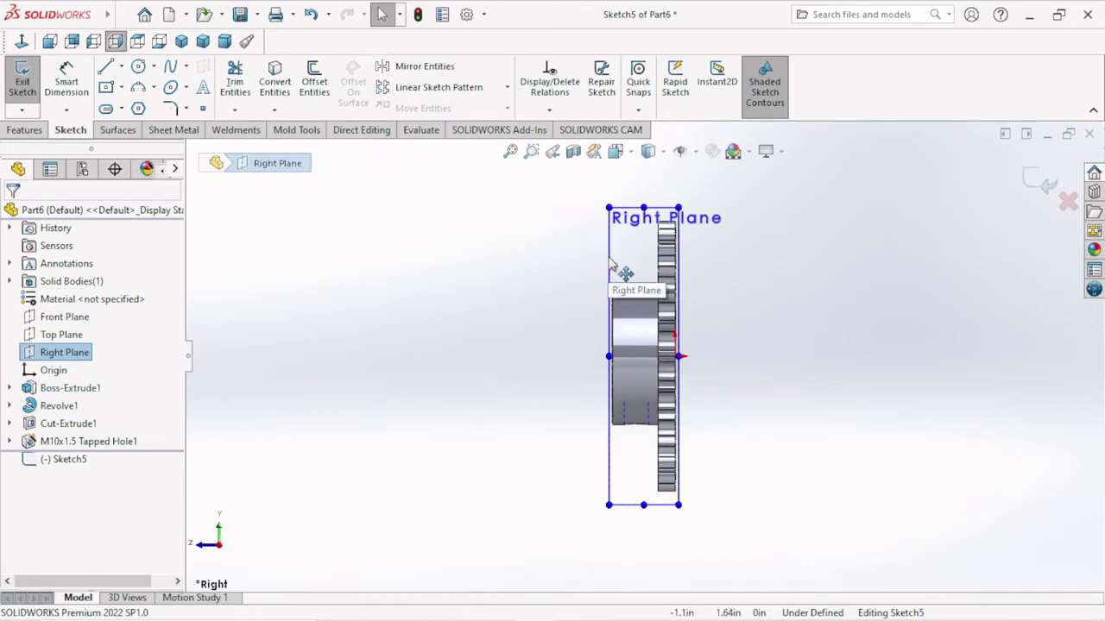
key("z")
scroll(708, 269, "down", 4)
scroll(651, 281, "down", 1)
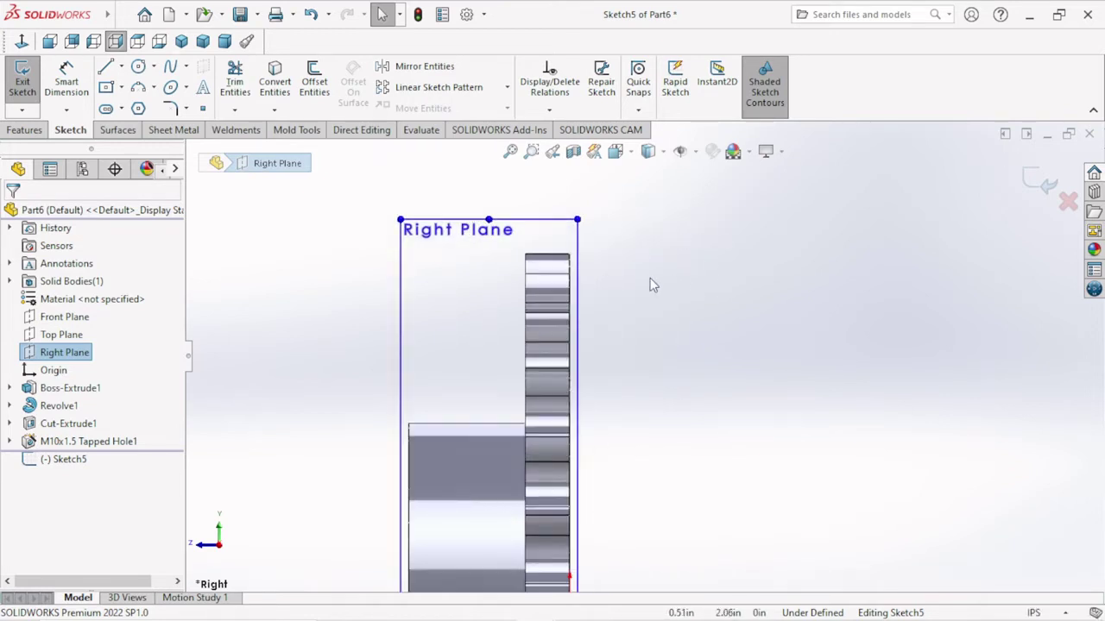
scroll(621, 255, "down", 1)
scroll(518, 292, "down", 1)
key("Escape")
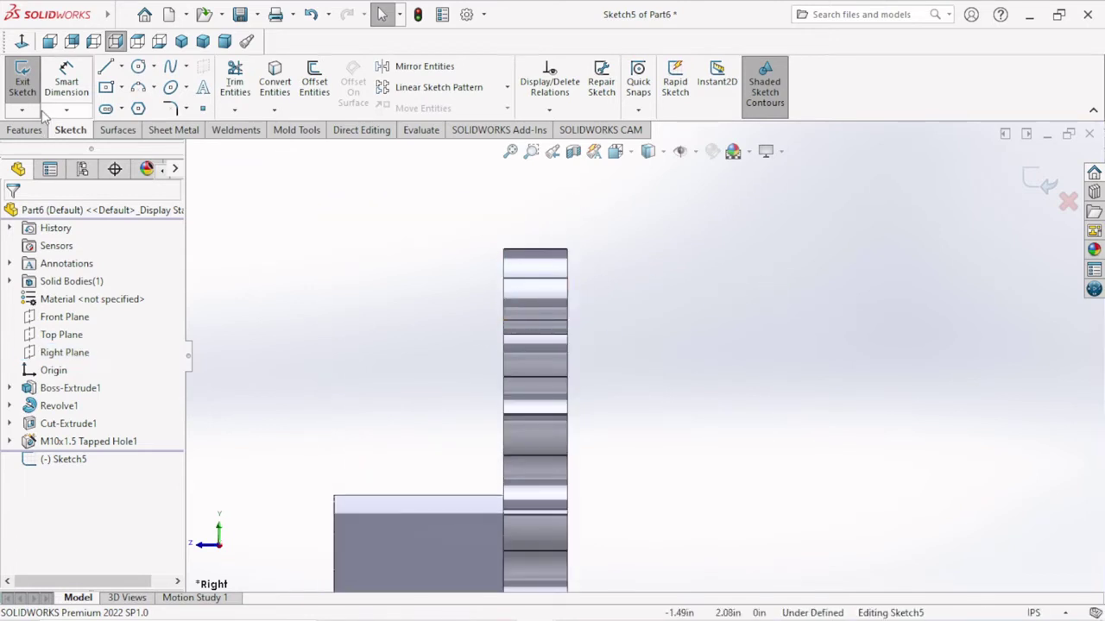
Draw two vertical construction centerlines down from the sprocket's top edge.
left_click(122, 67)
left_click(143, 107)
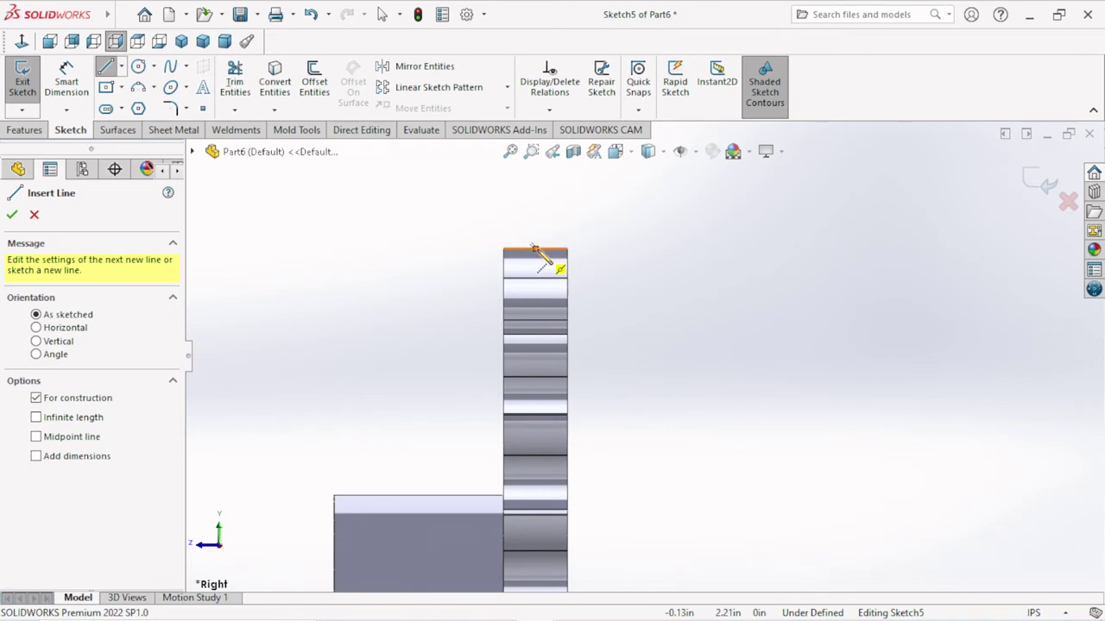
left_click(535, 250)
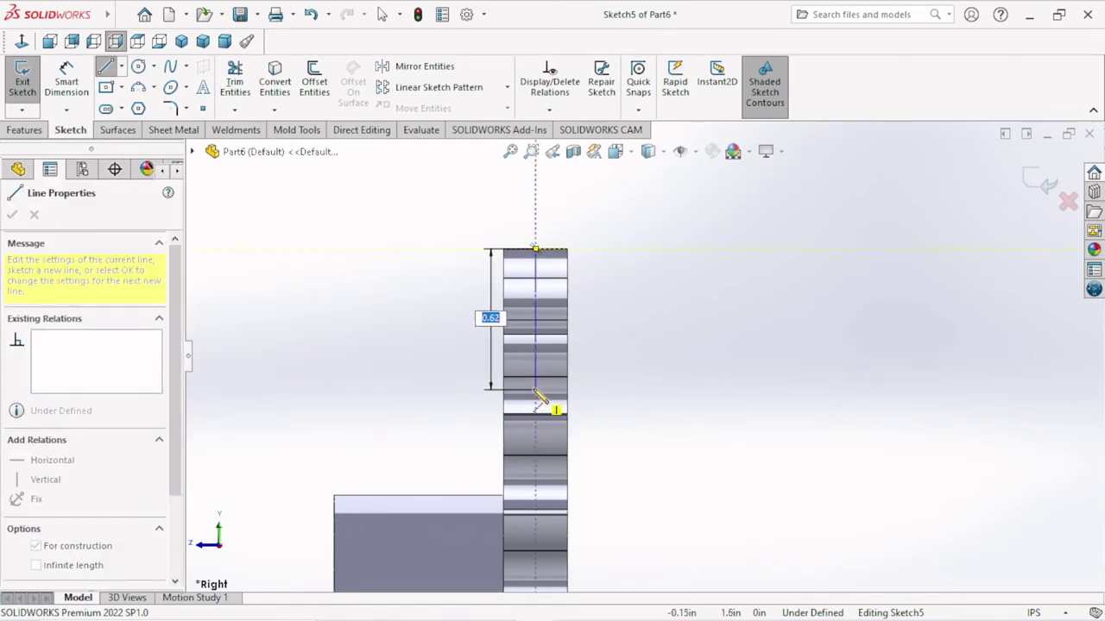
left_click(535, 387)
right_click(649, 345)
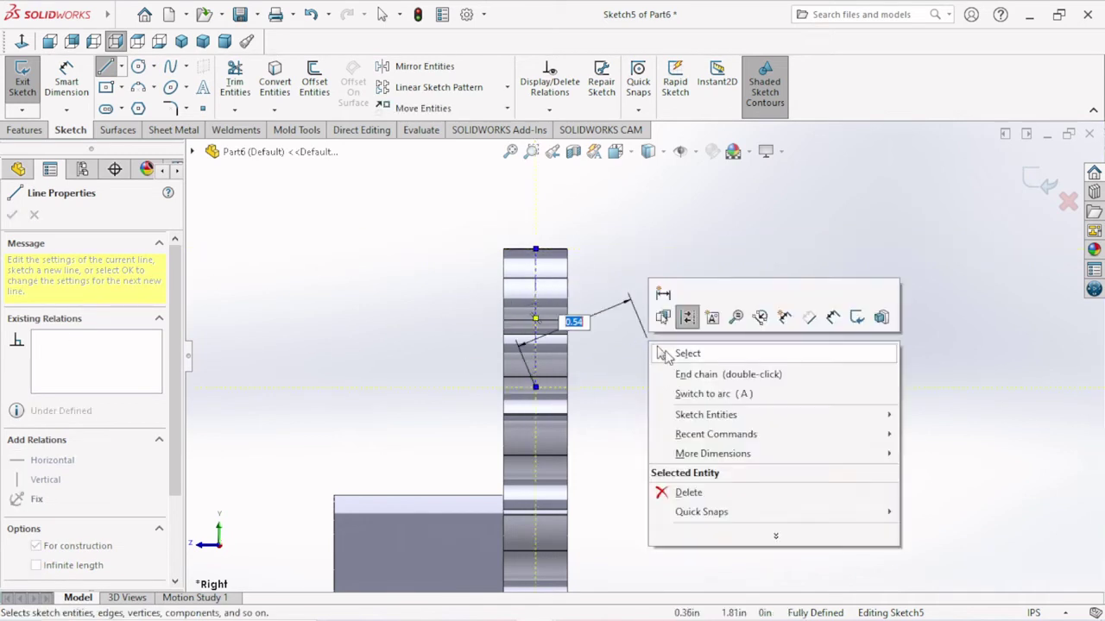
left_click(666, 352)
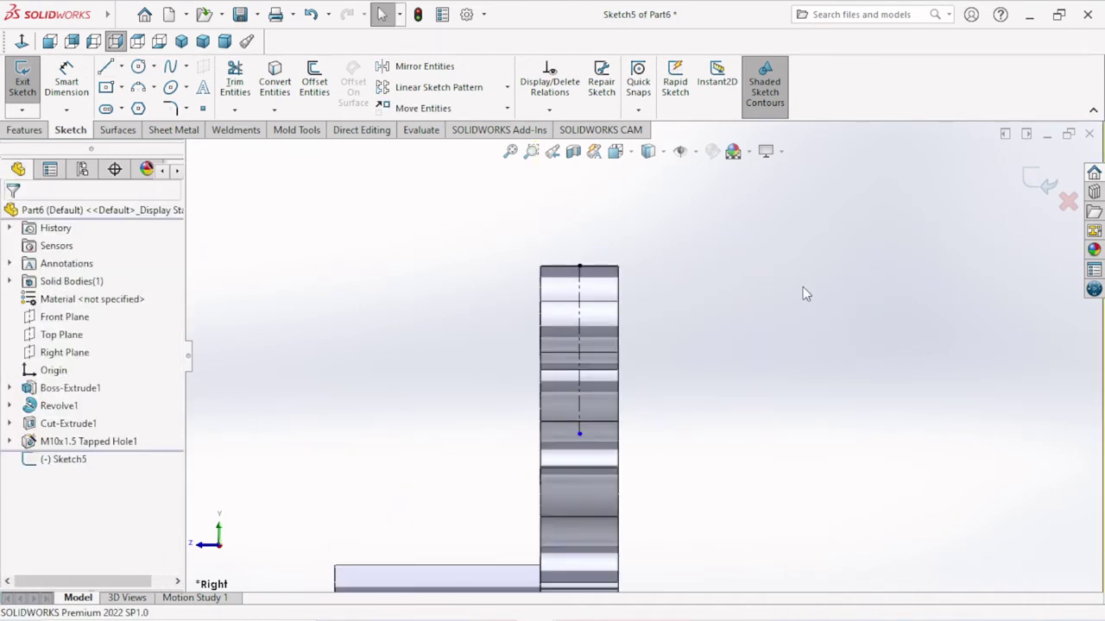
left_click(122, 67)
left_click(138, 103)
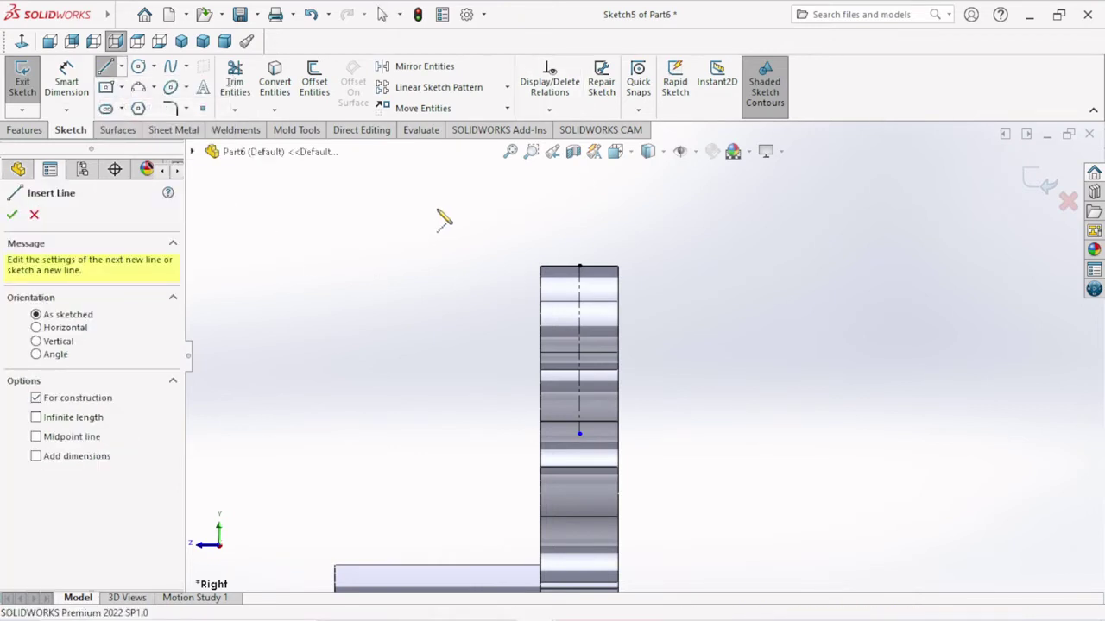
left_click(555, 228)
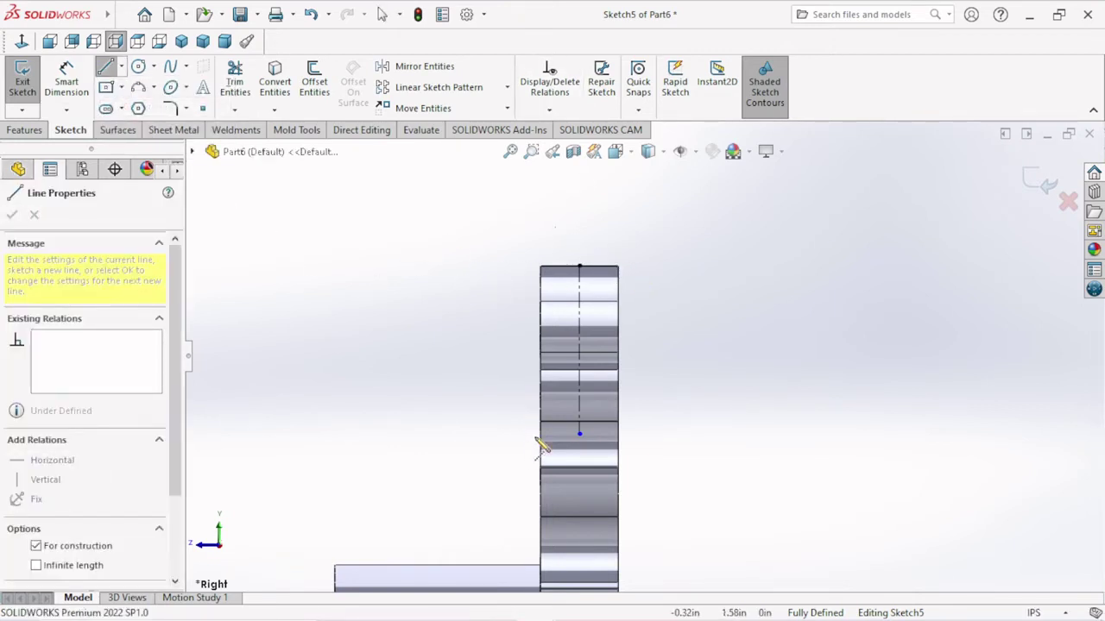
left_click(555, 389)
right_click(686, 281)
left_click(736, 298)
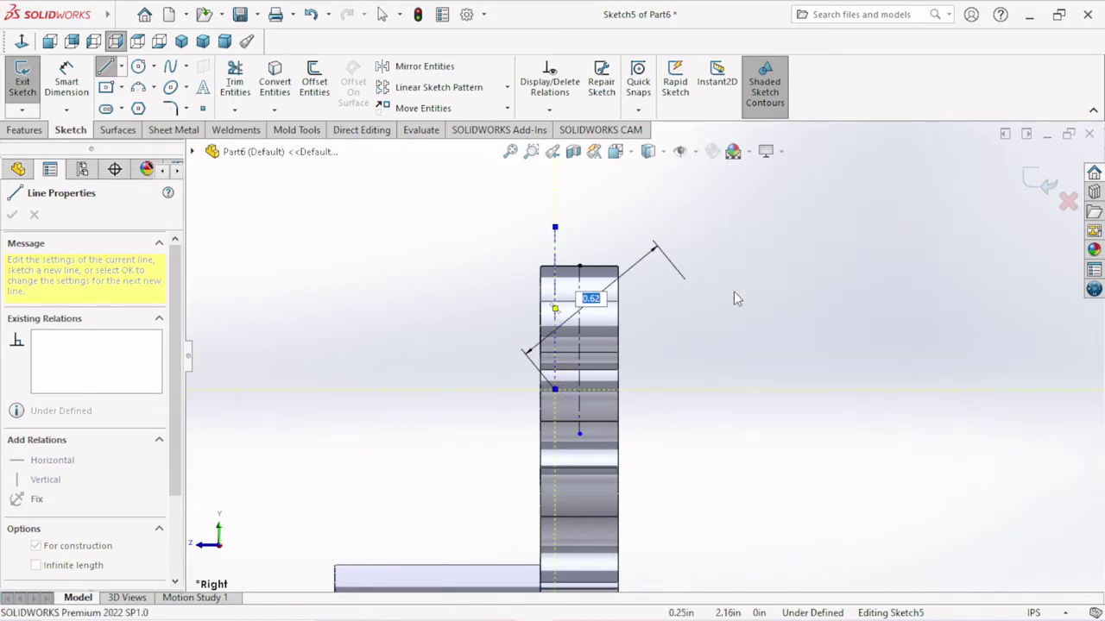
Dimension the spacing between the two centerlines as 1/16, then discard it.
left_click(65, 73)
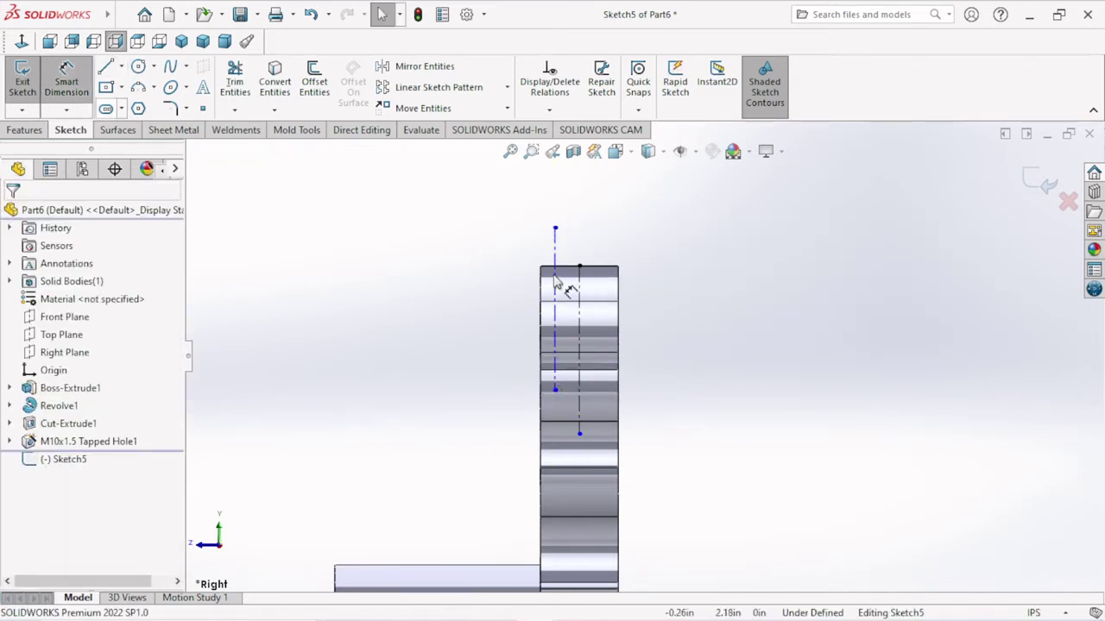
left_click(580, 302)
left_click(580, 300)
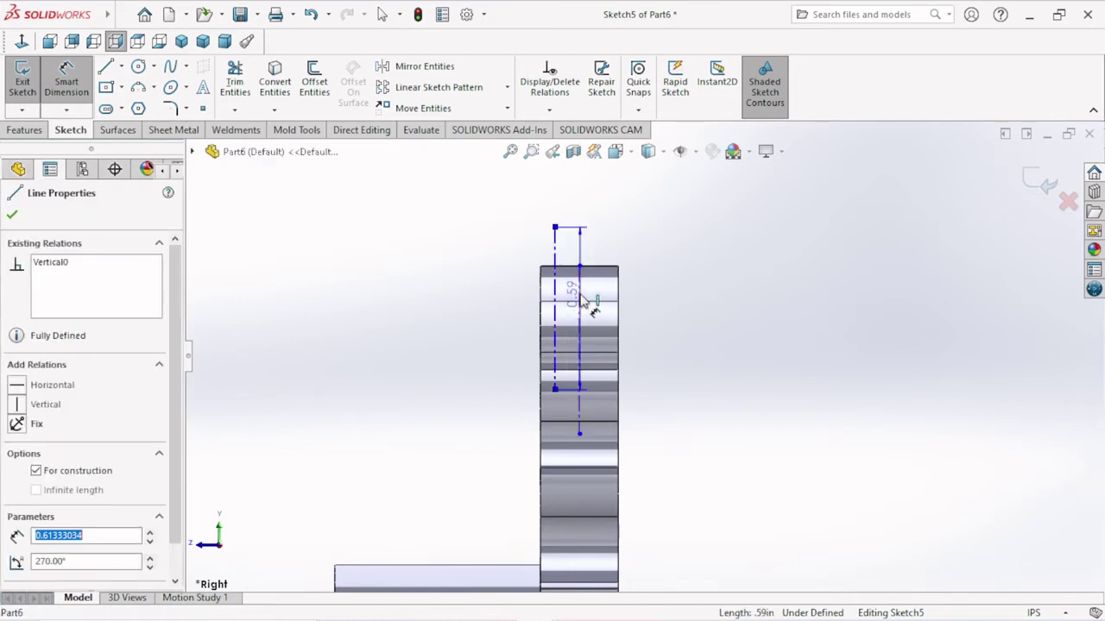
left_click(653, 219)
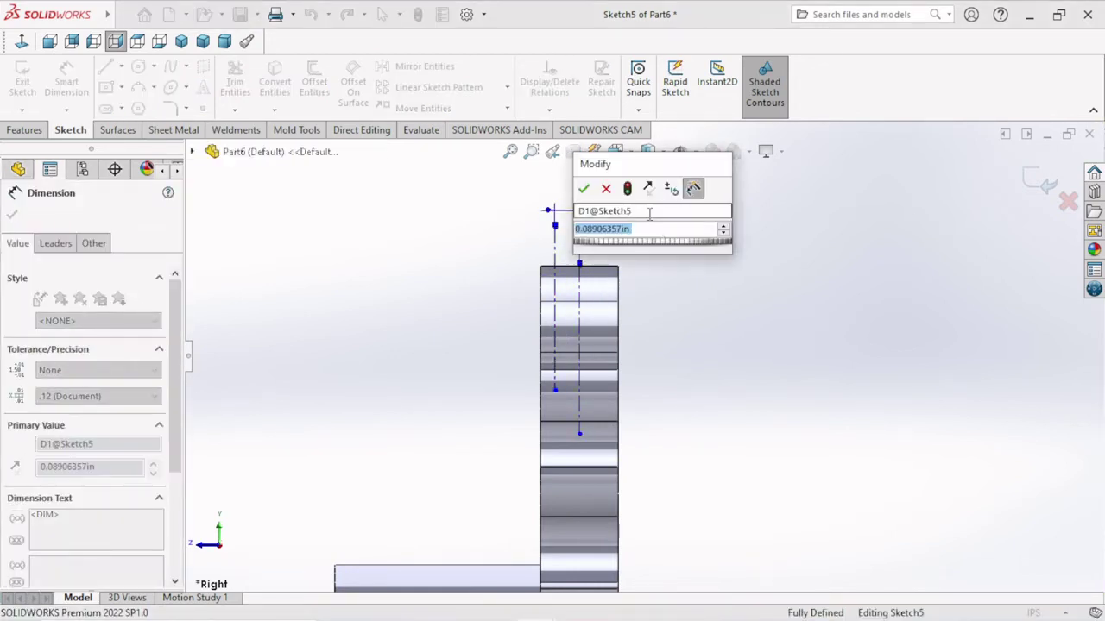
type("1/16")
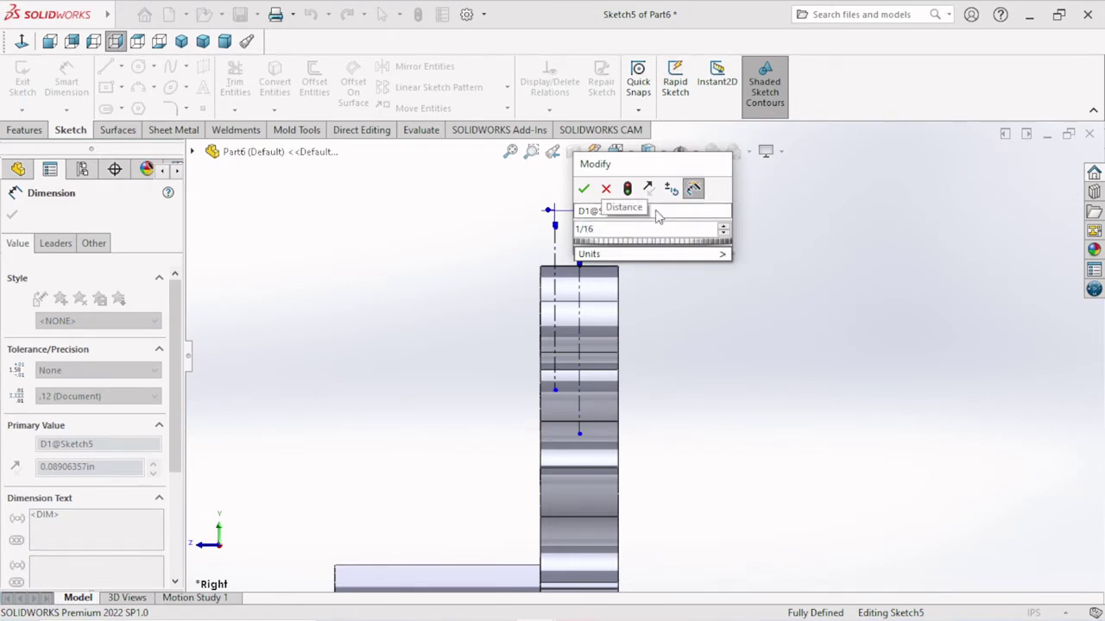
left_click(584, 188)
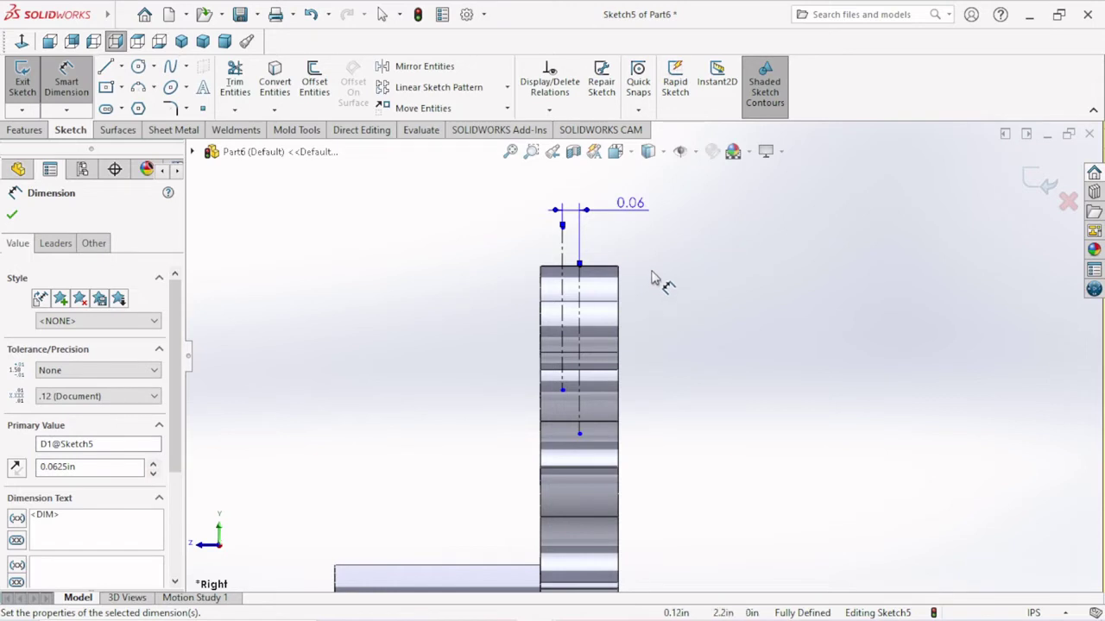
scroll(652, 278, "down", 1)
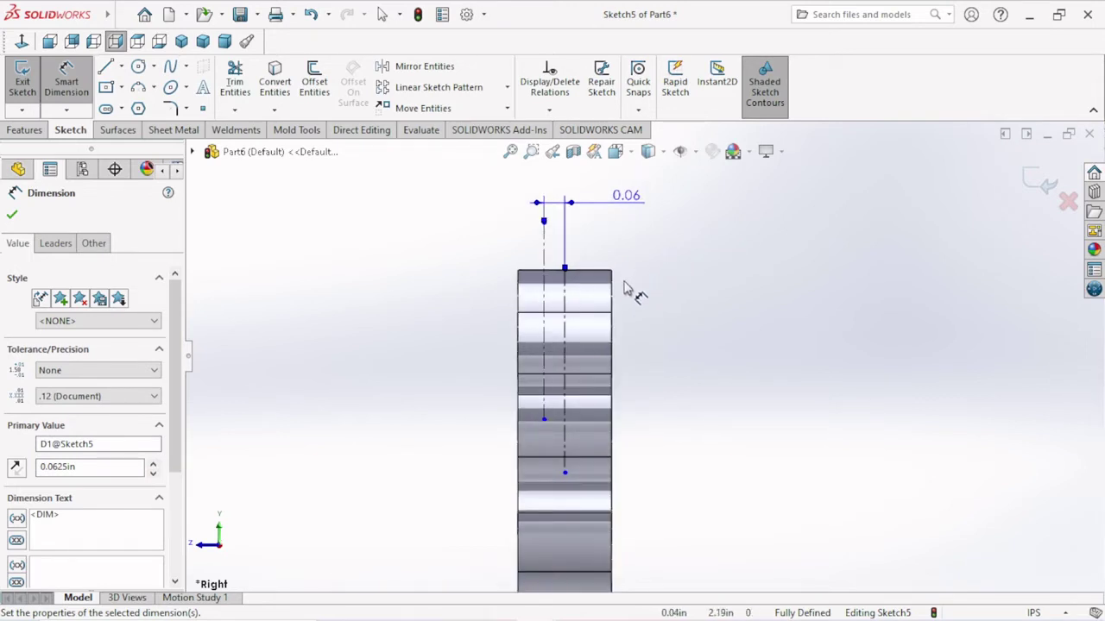
scroll(624, 289, "down", 1)
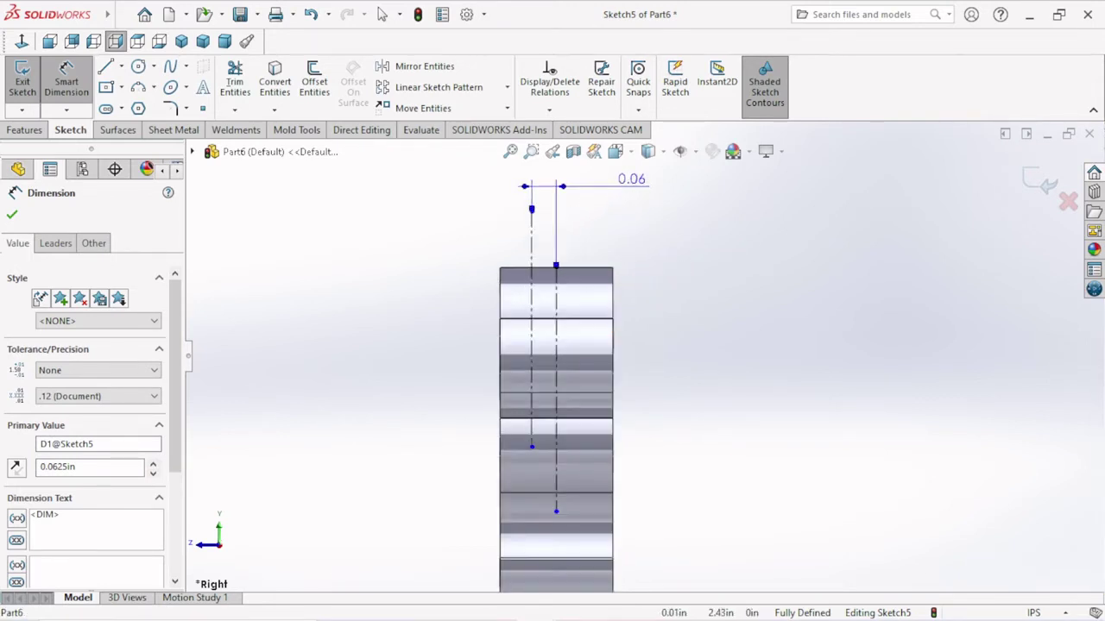
key("Escape")
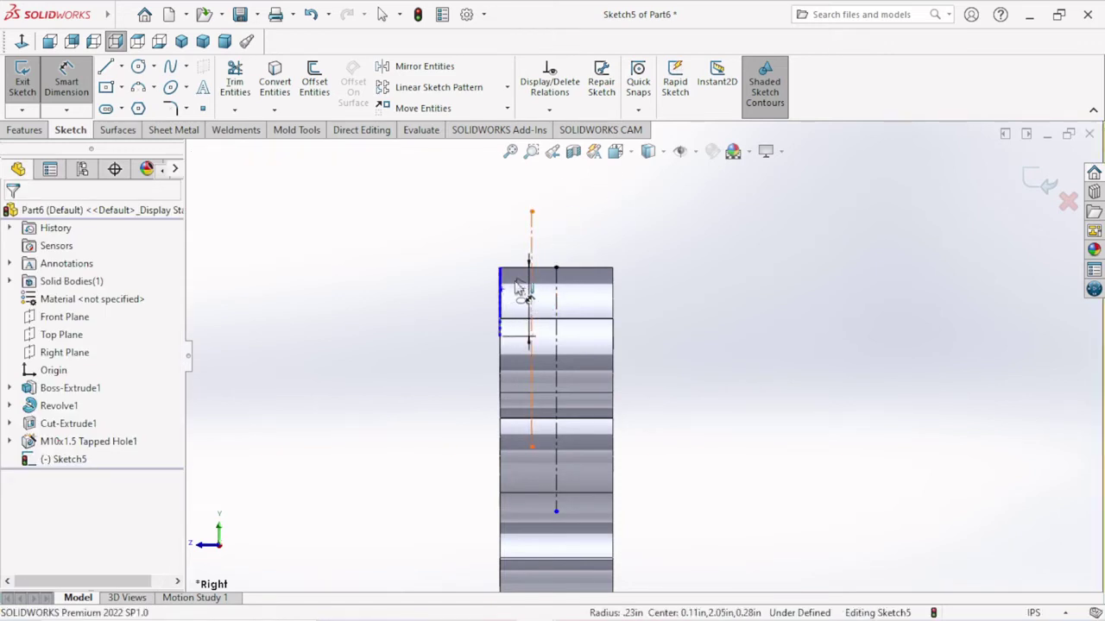
Dimension the vertical centerline 1/16 in from the part's left edge.
left_click(530, 290)
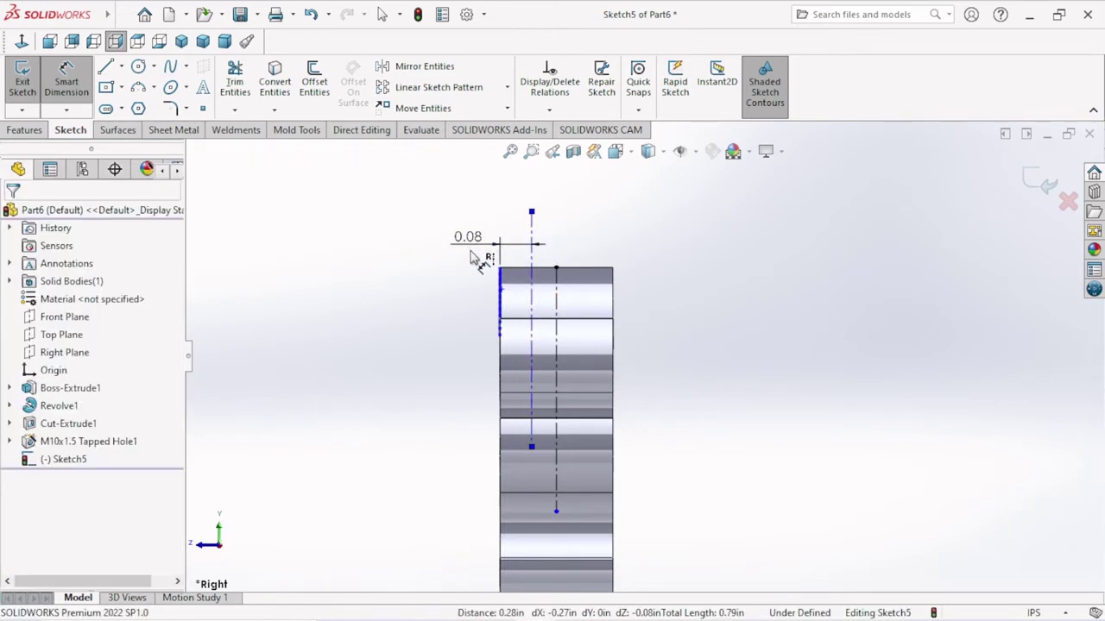
left_click(473, 258)
type("1/19")
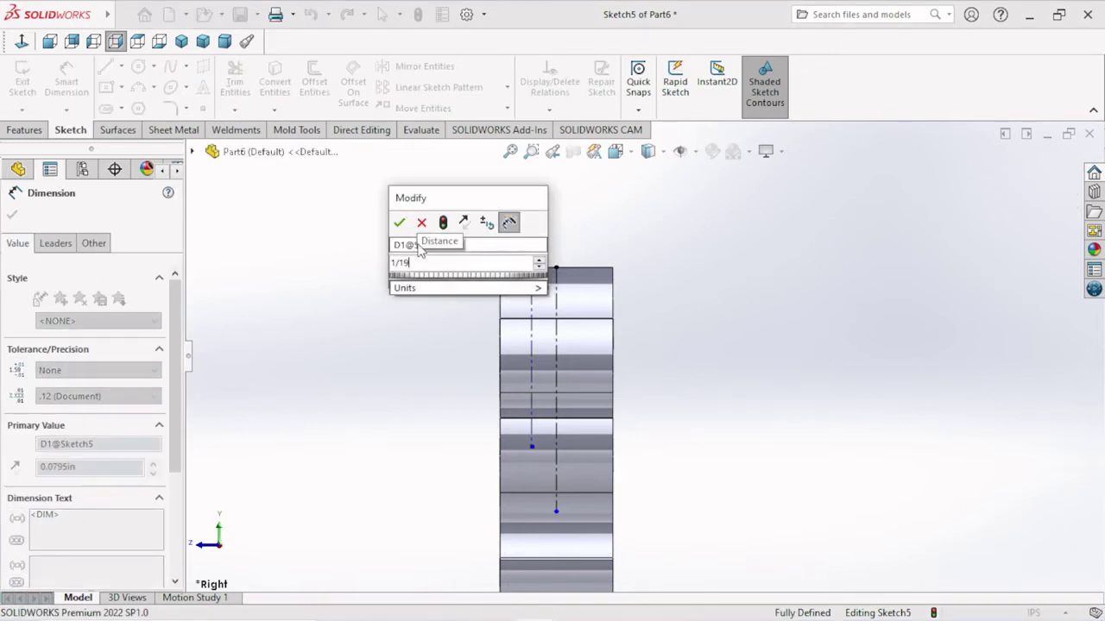
key("BackSpace")
type("6")
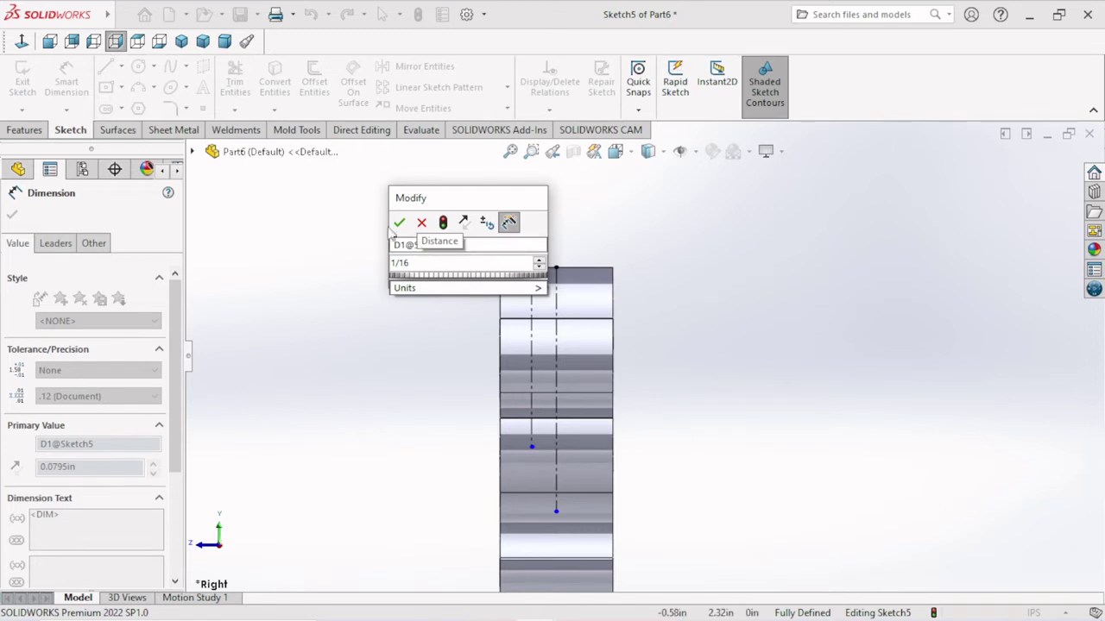
left_click(399, 223)
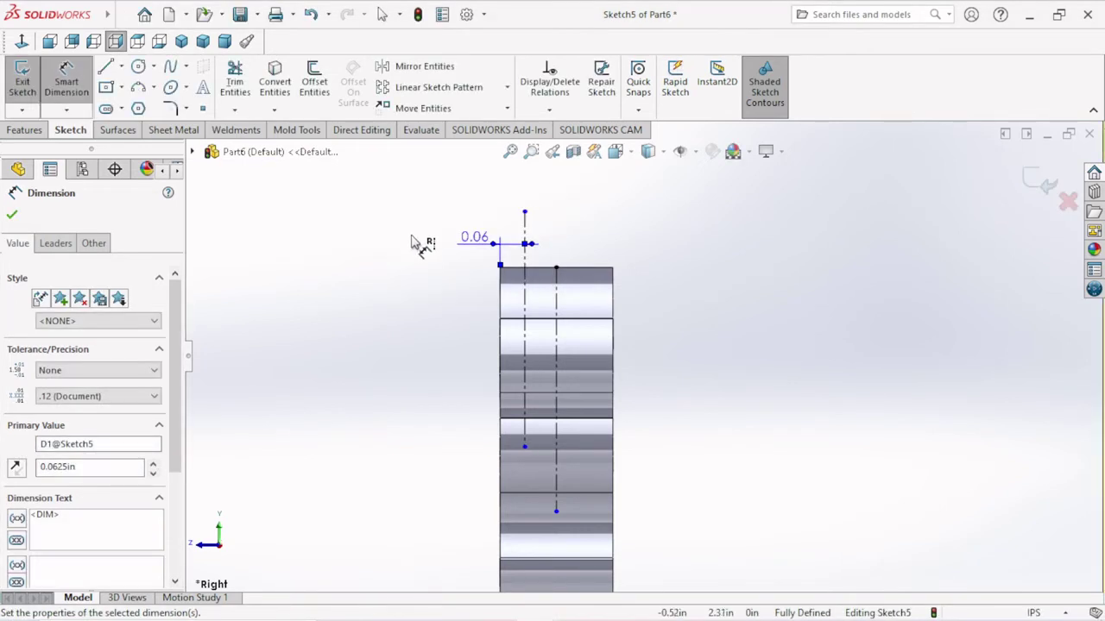
scroll(686, 362, "down", 1)
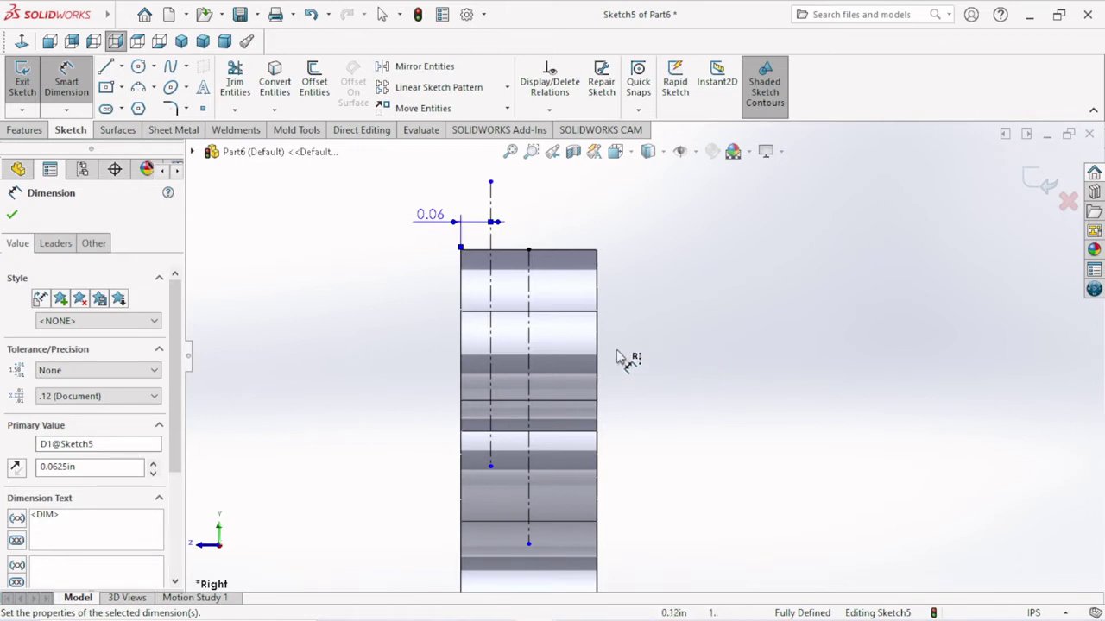
Draw a three-point arc from the centerline's top down to the part's left edge.
left_click(148, 89)
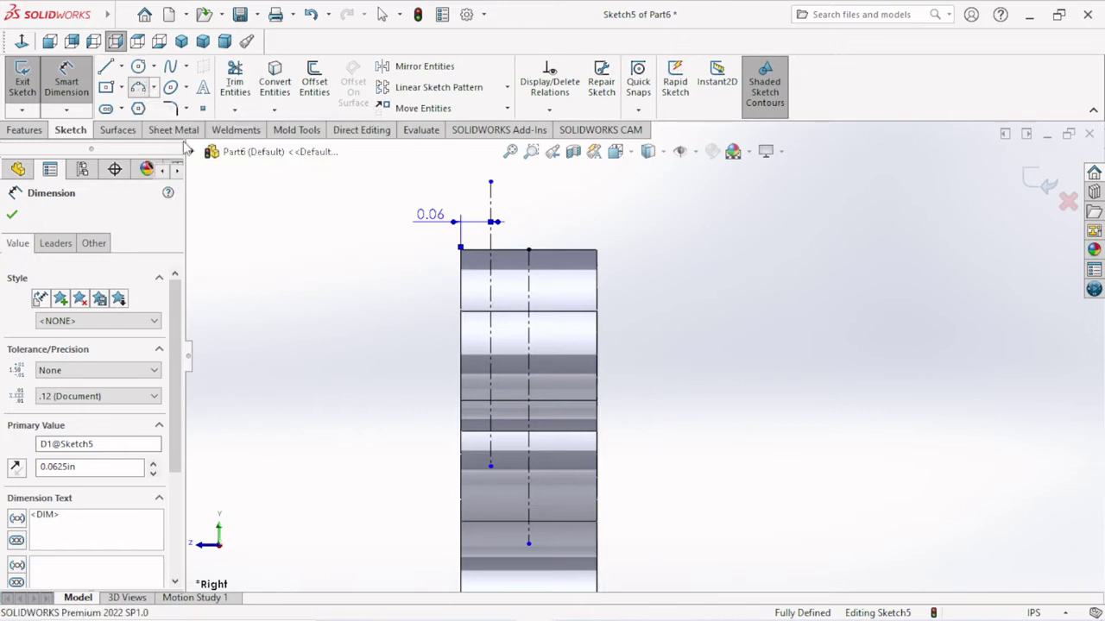
left_click(494, 223)
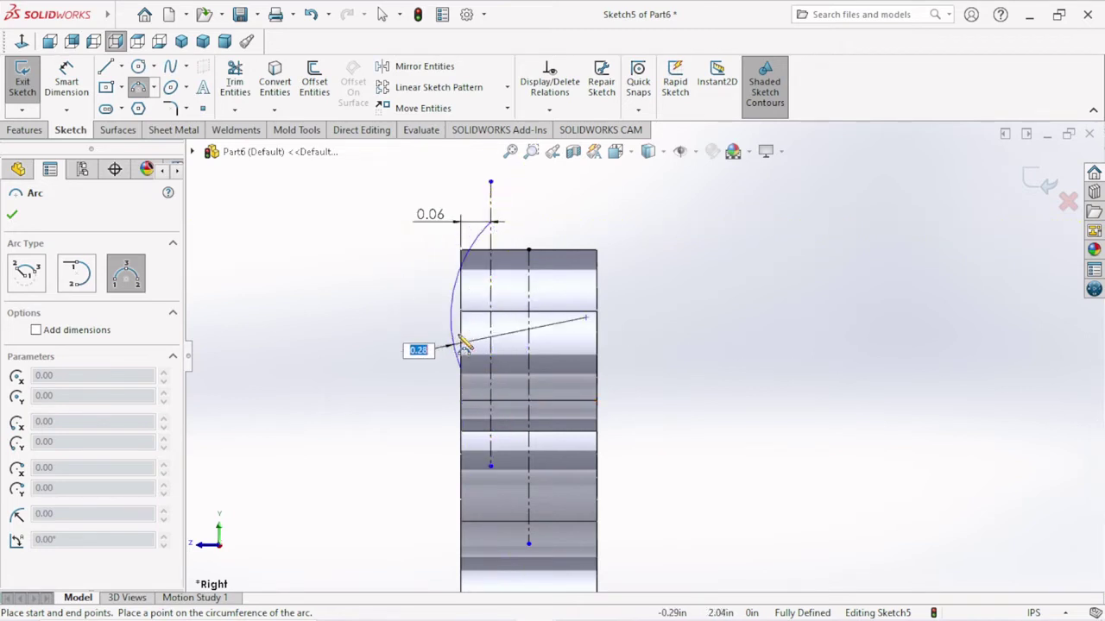
left_click(465, 337)
right_click(636, 297)
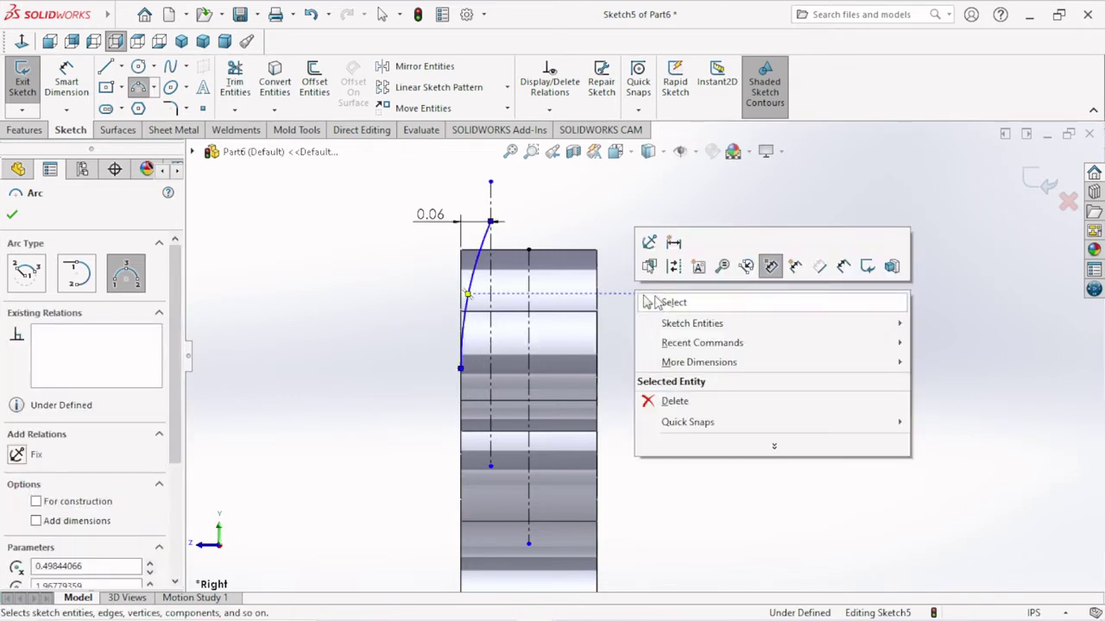
left_click(656, 301)
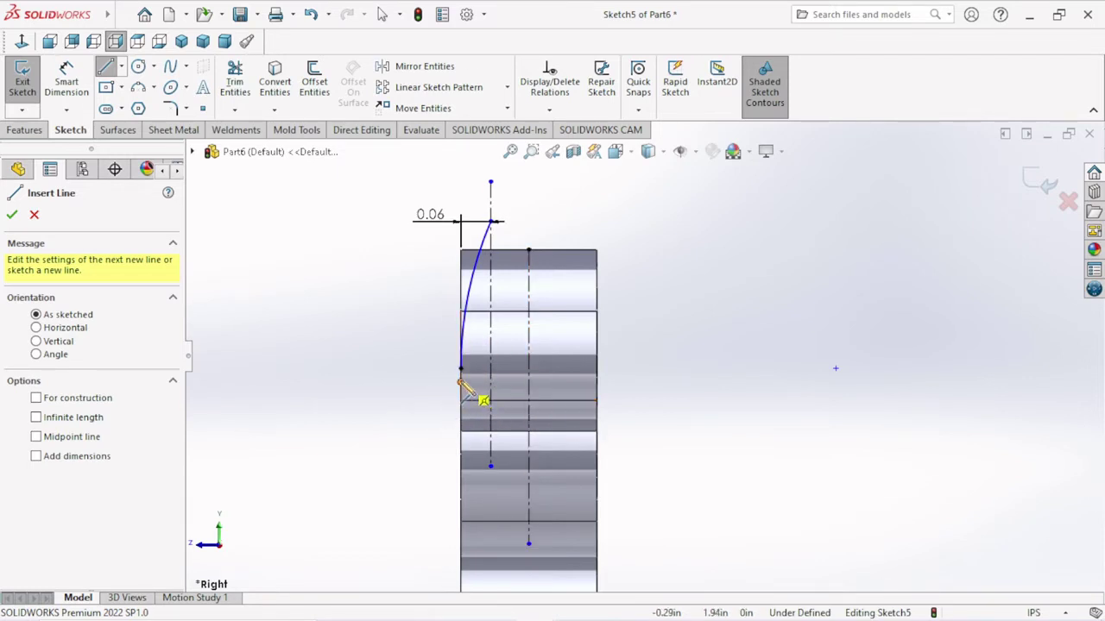
Draw the short horizontal and vertical outer lines starting from the arc's lower end.
left_click(459, 380)
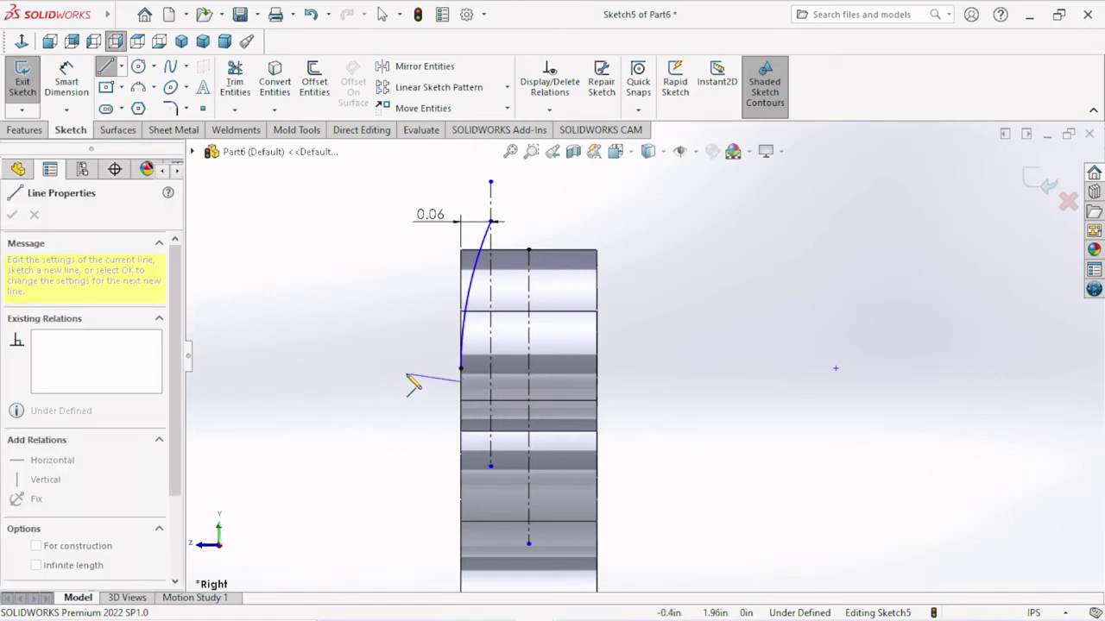
left_click(419, 381)
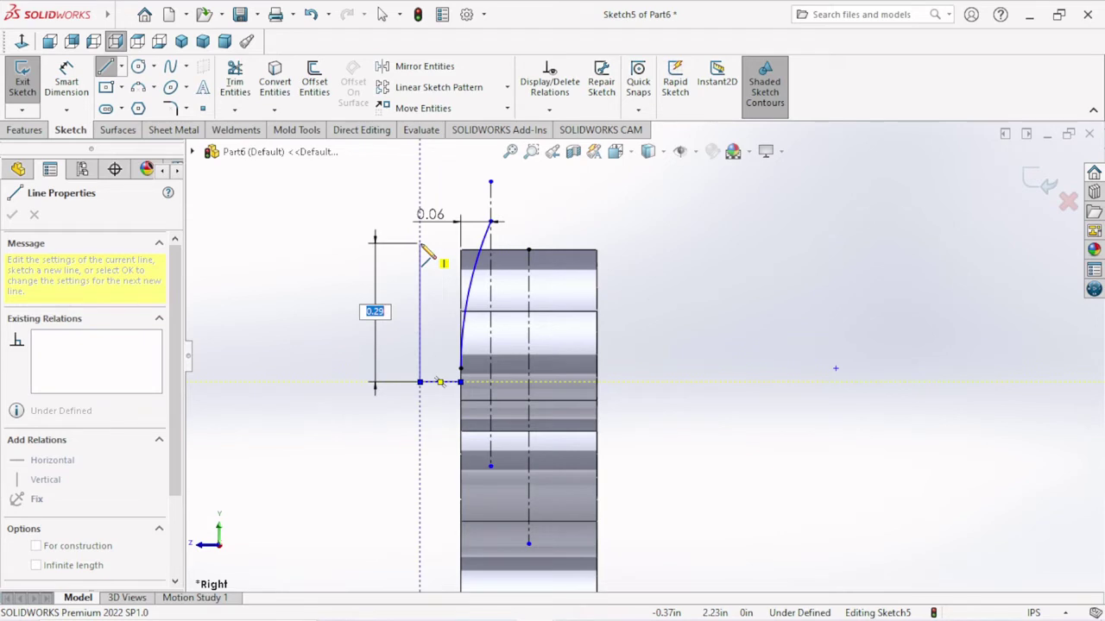
left_click(419, 234)
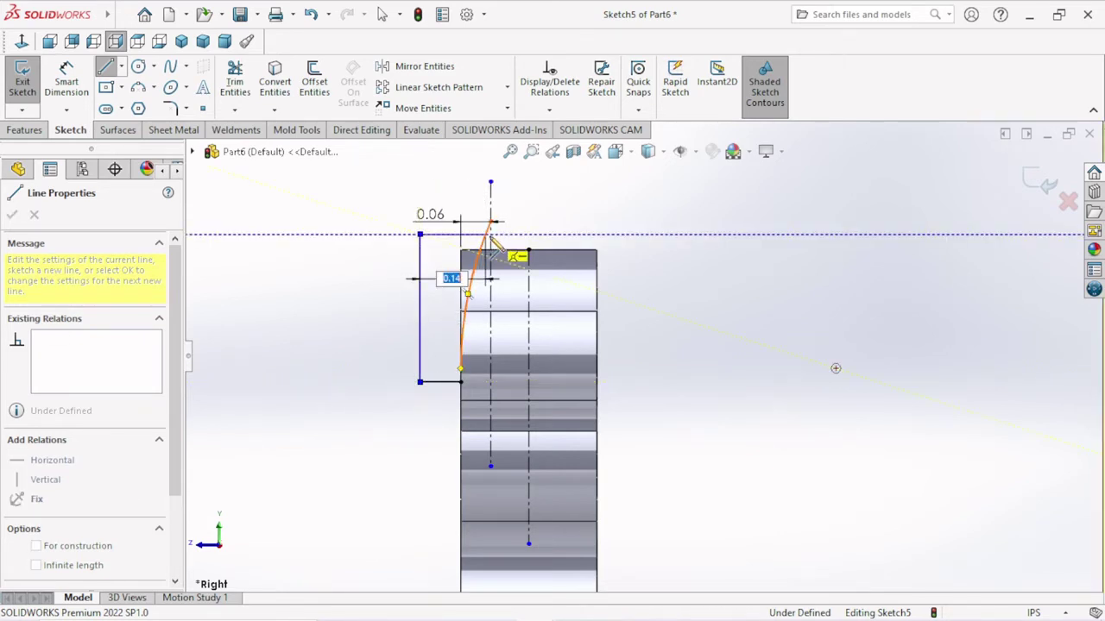
right_click(564, 204)
Delete the arc and make the top line's right endpoint coincident with the centerline.
left_click(571, 216)
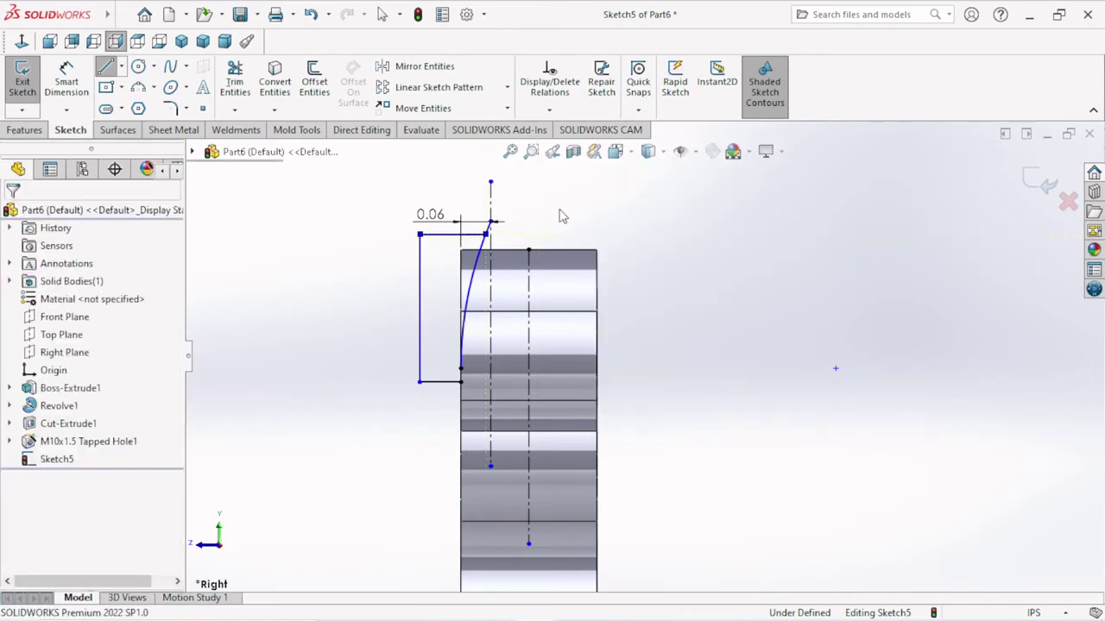
left_click(473, 270)
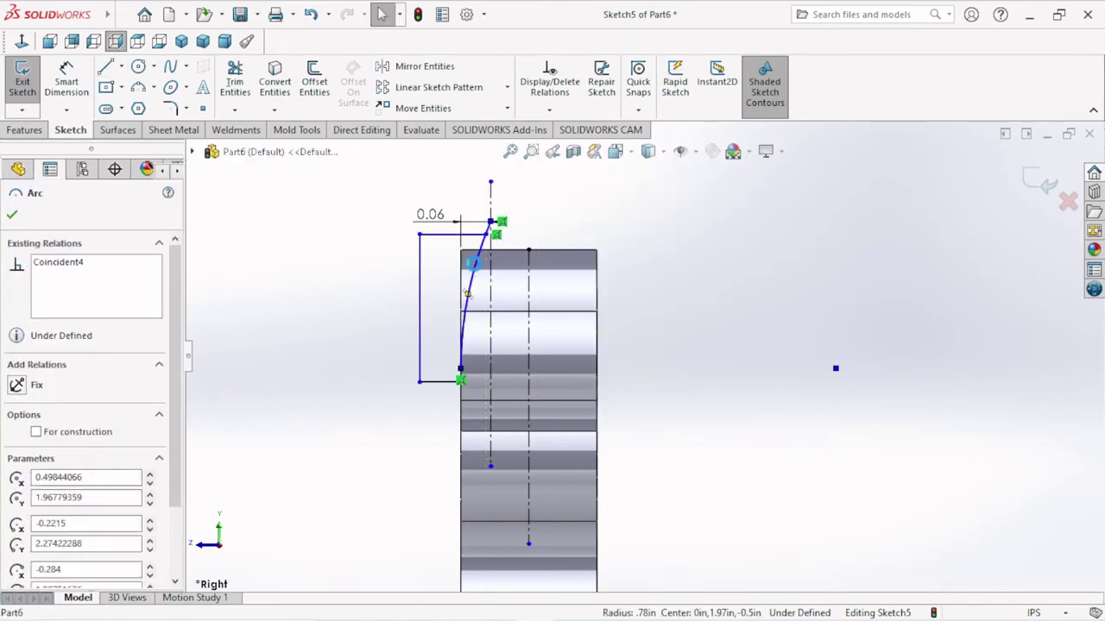
key("Delete")
scroll(505, 246, "down", 3)
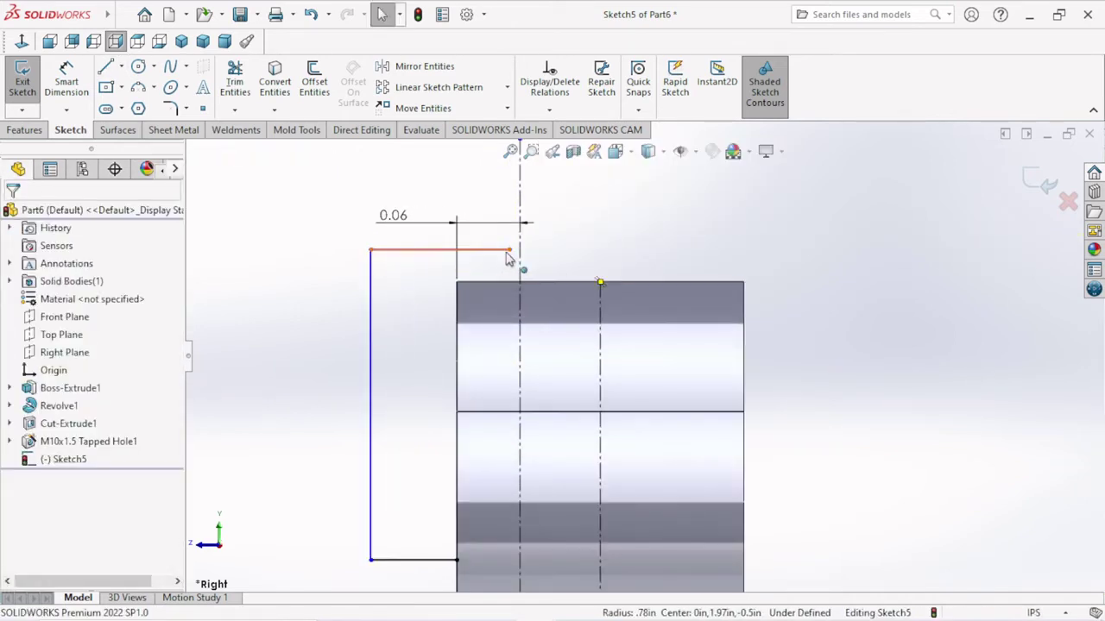
left_click(509, 250)
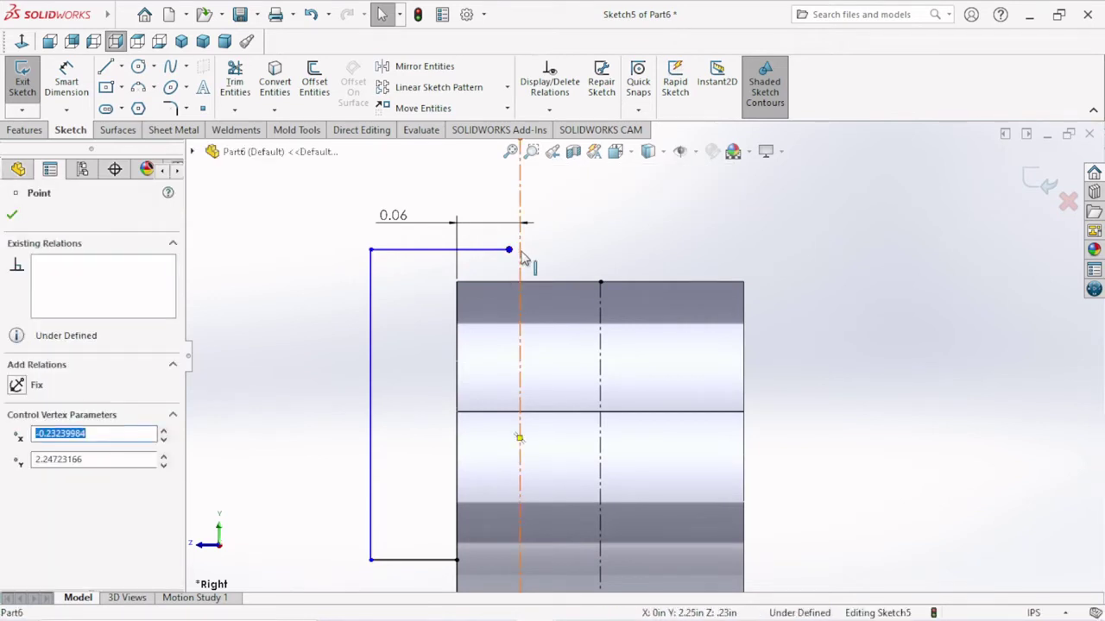
left_click(520, 259)
left_click(509, 250, "ctrl")
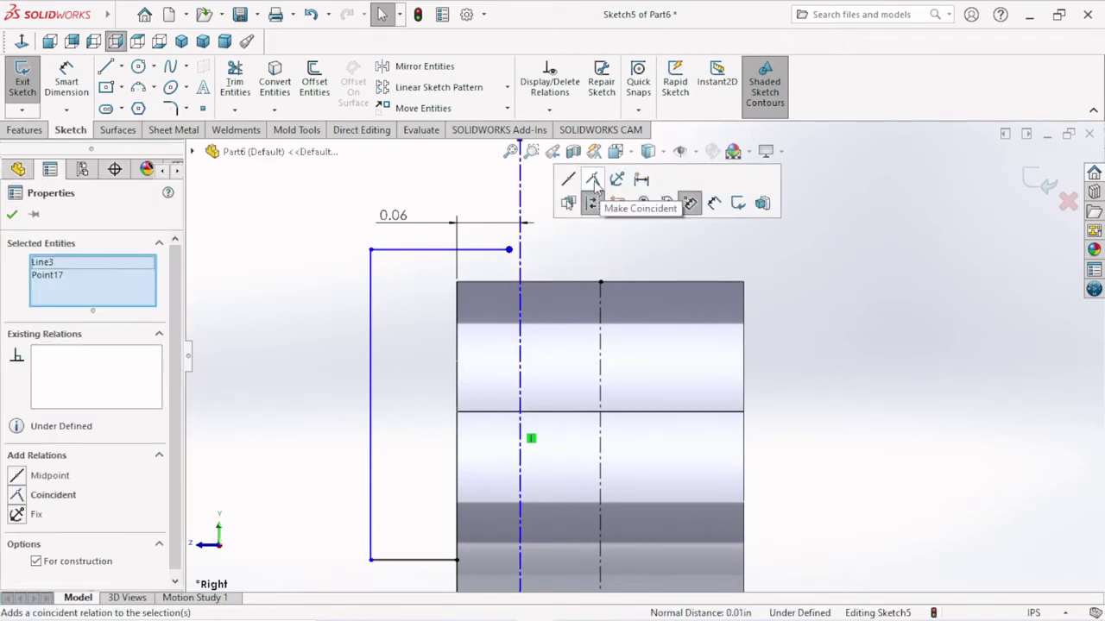
left_click(597, 202)
scroll(515, 518, "up", 1)
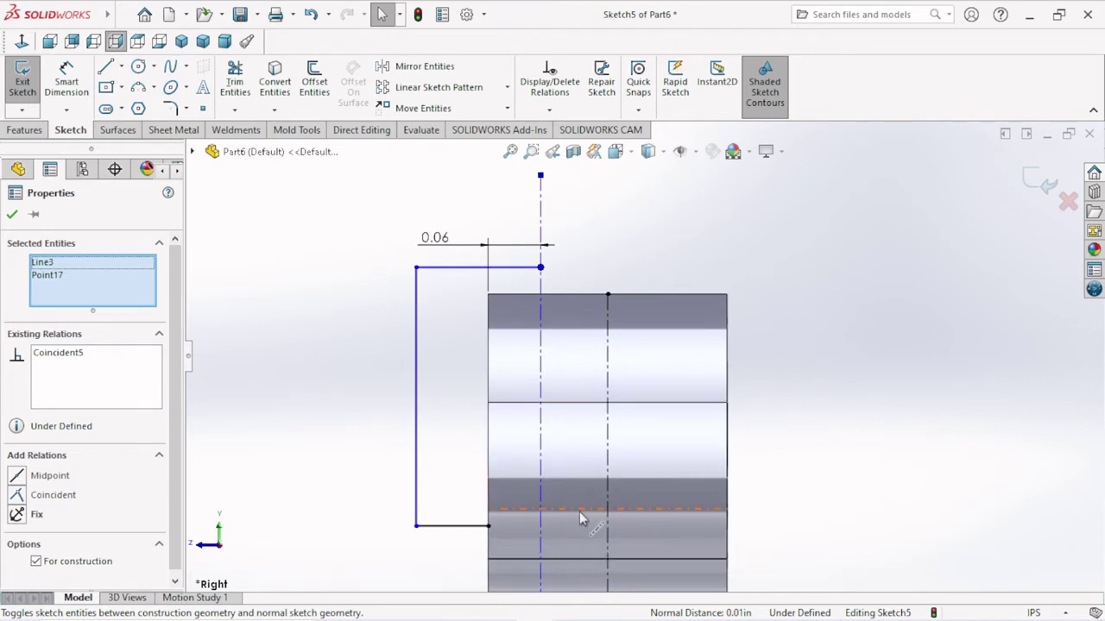
scroll(614, 542, "up", 1)
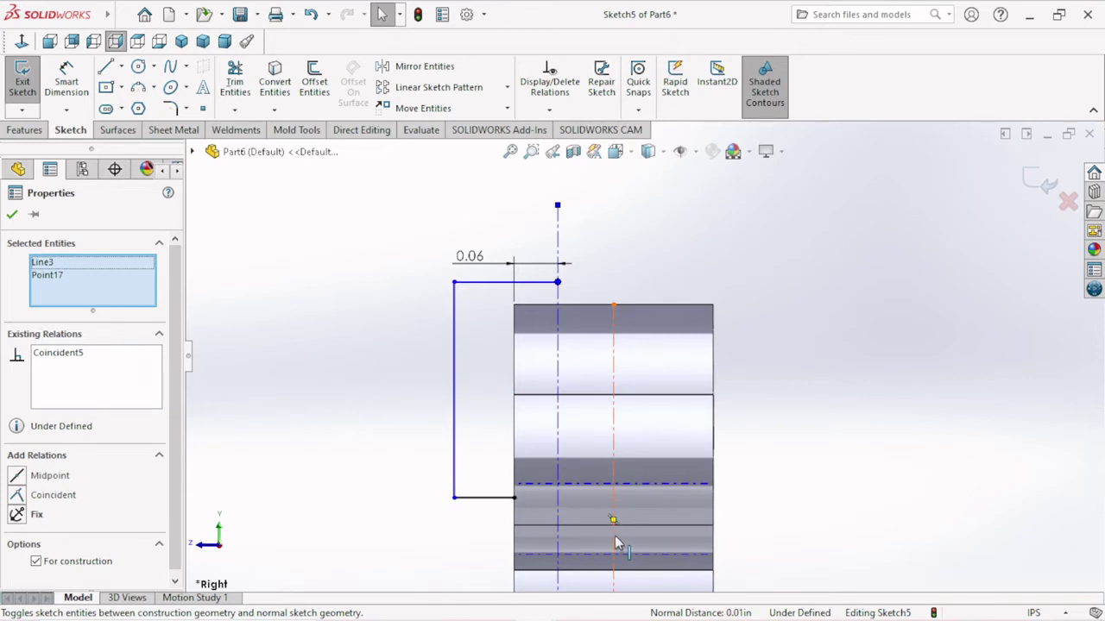
scroll(710, 552, "down", 1)
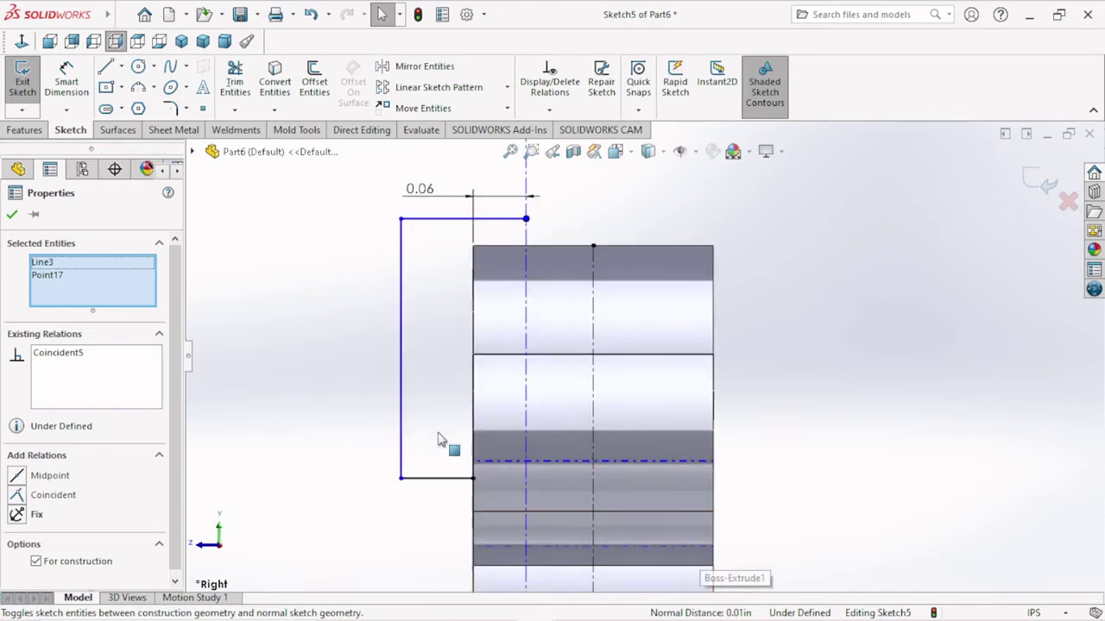
Redraw the three-point arc between the top and bottom line ends.
left_click(138, 87)
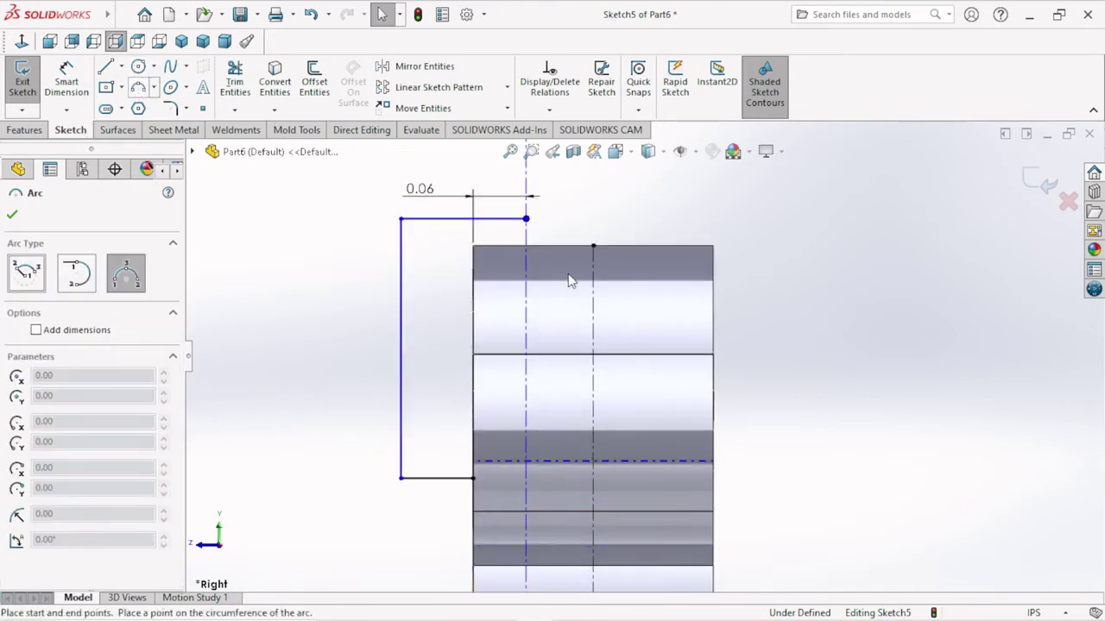
left_click(526, 219)
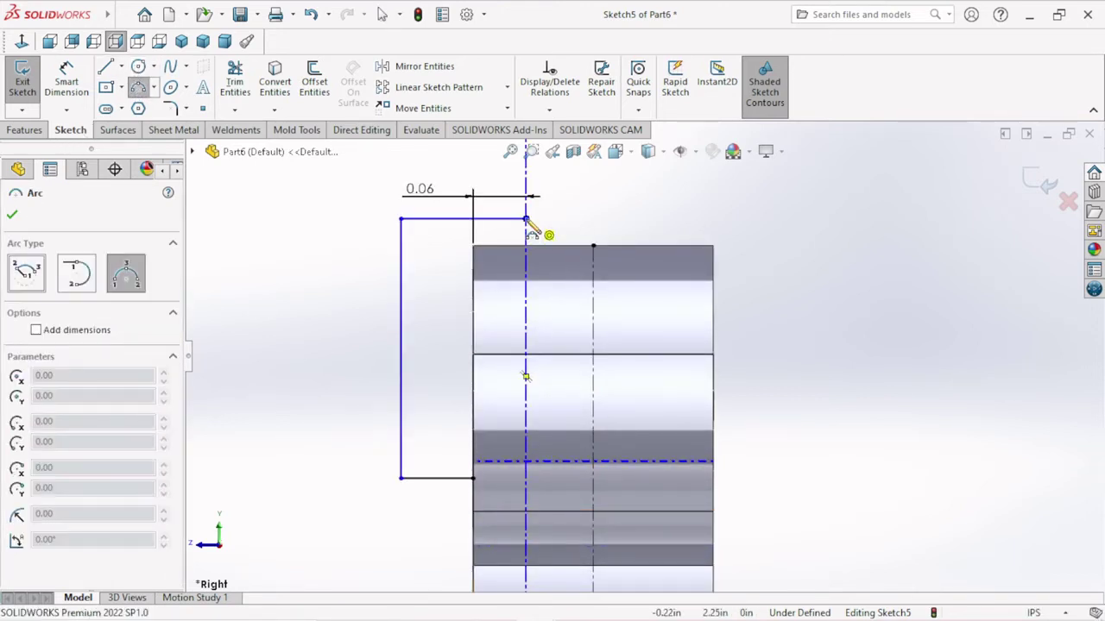
left_click(473, 477)
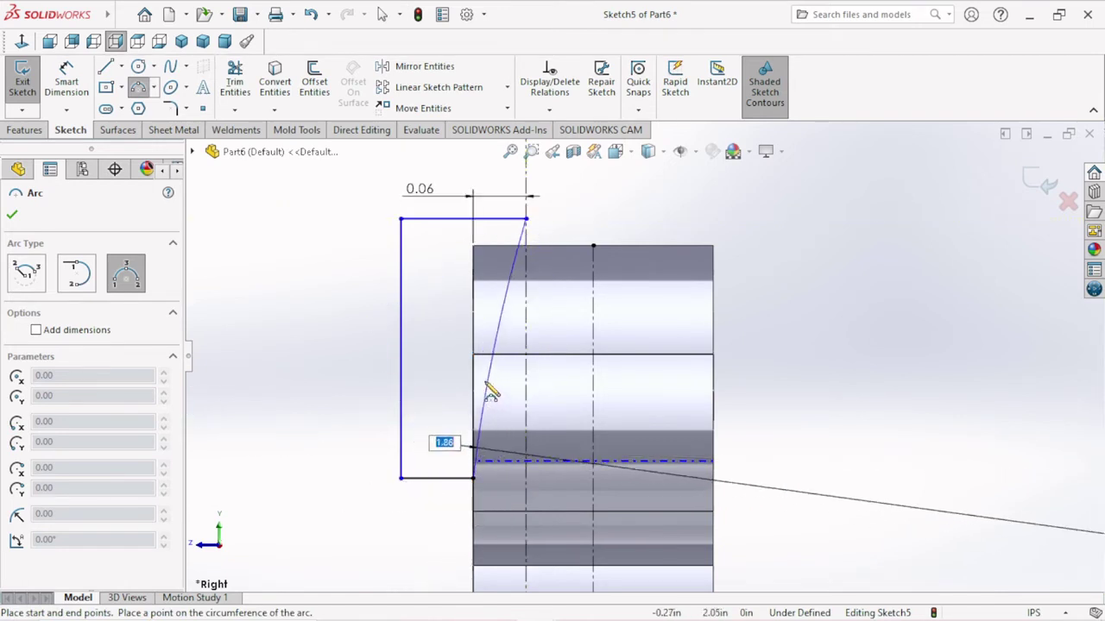
left_click(487, 387)
right_click(732, 291)
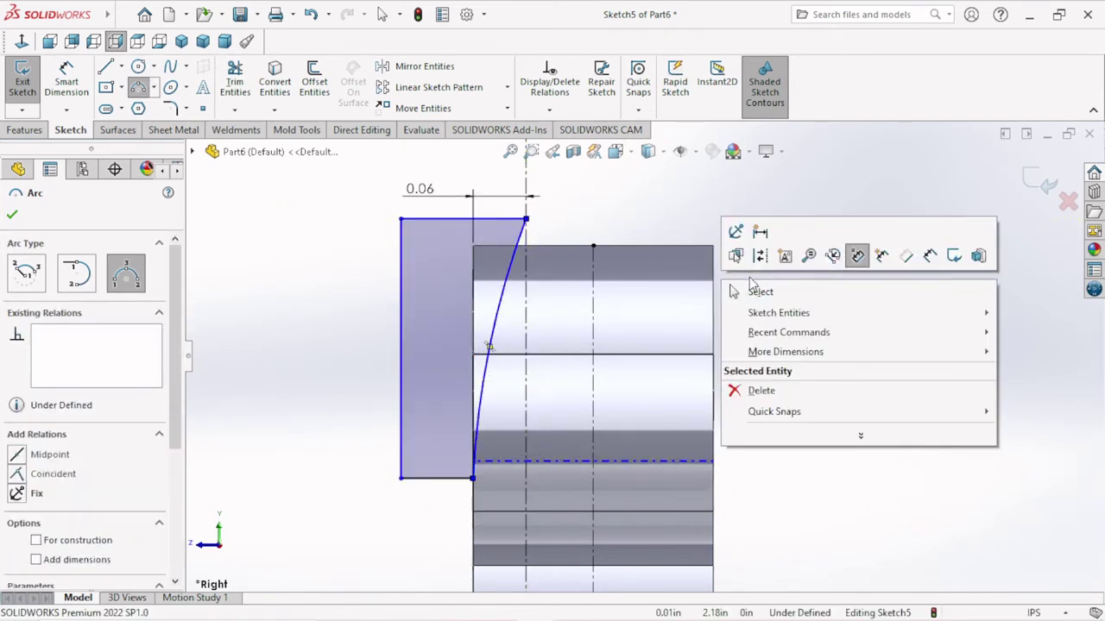
left_click(749, 288)
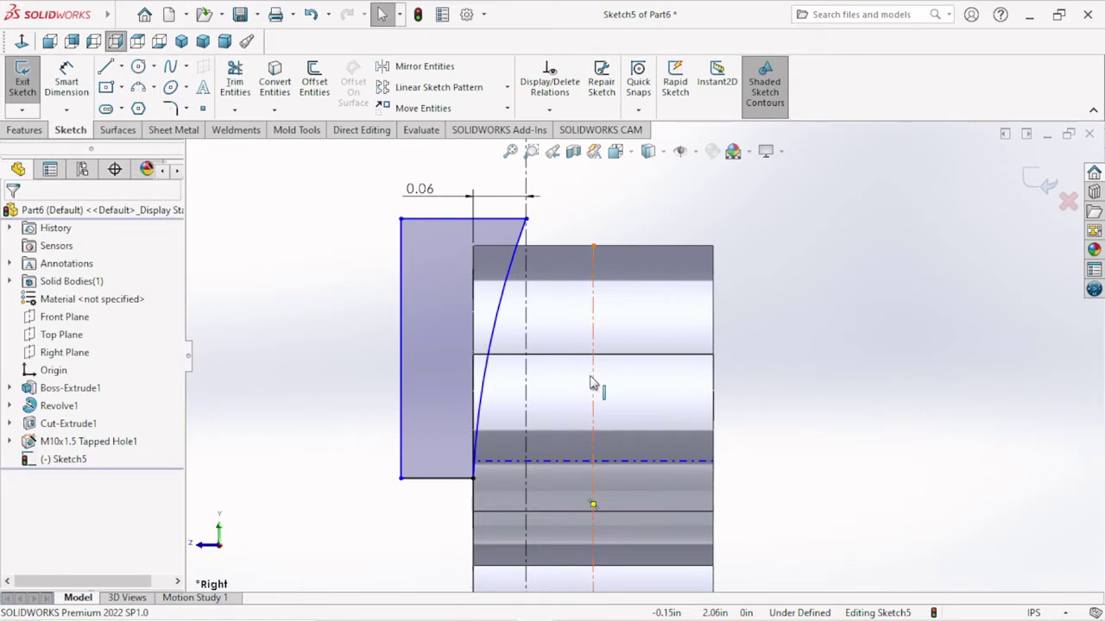
Dimension the arc's radius as 0.5 in.
left_click(616, 339)
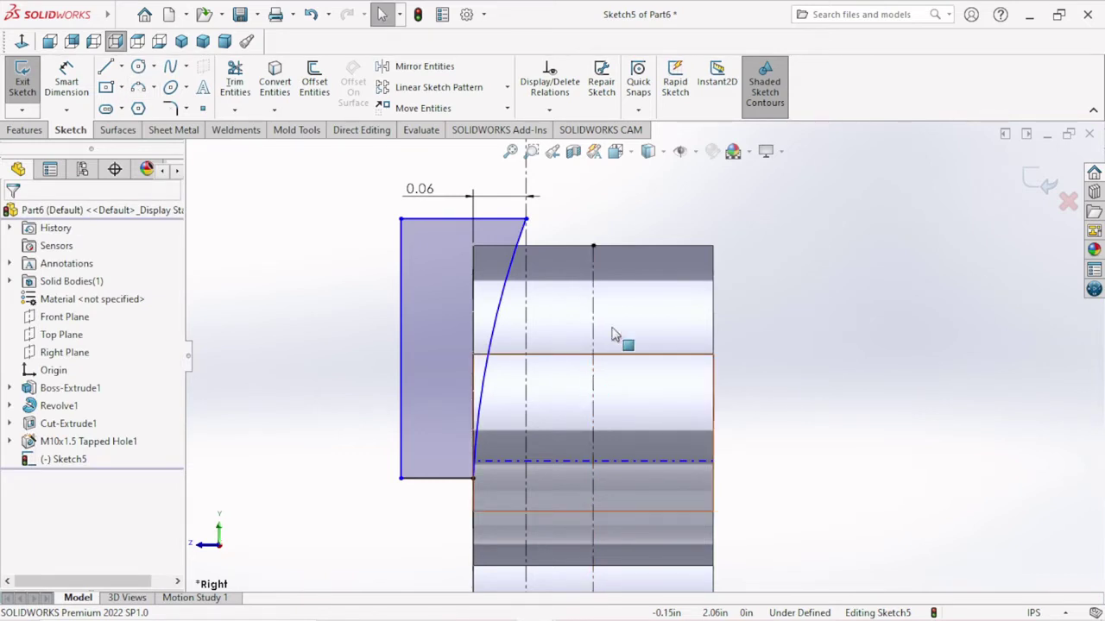
left_click(507, 306)
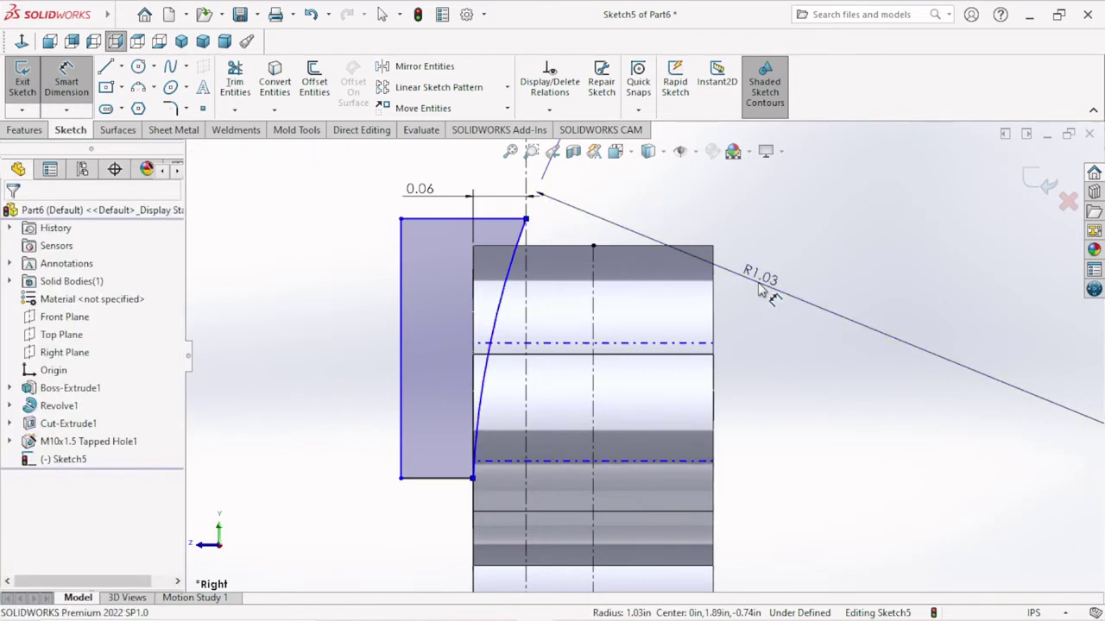
left_click(762, 291)
type("0.5")
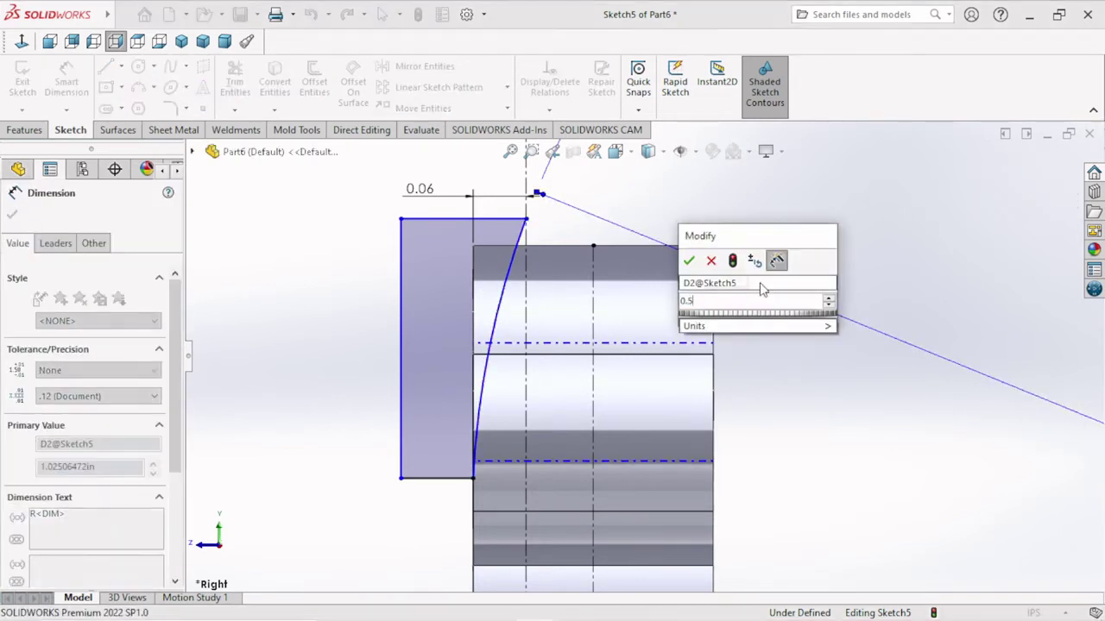
left_click(687, 259)
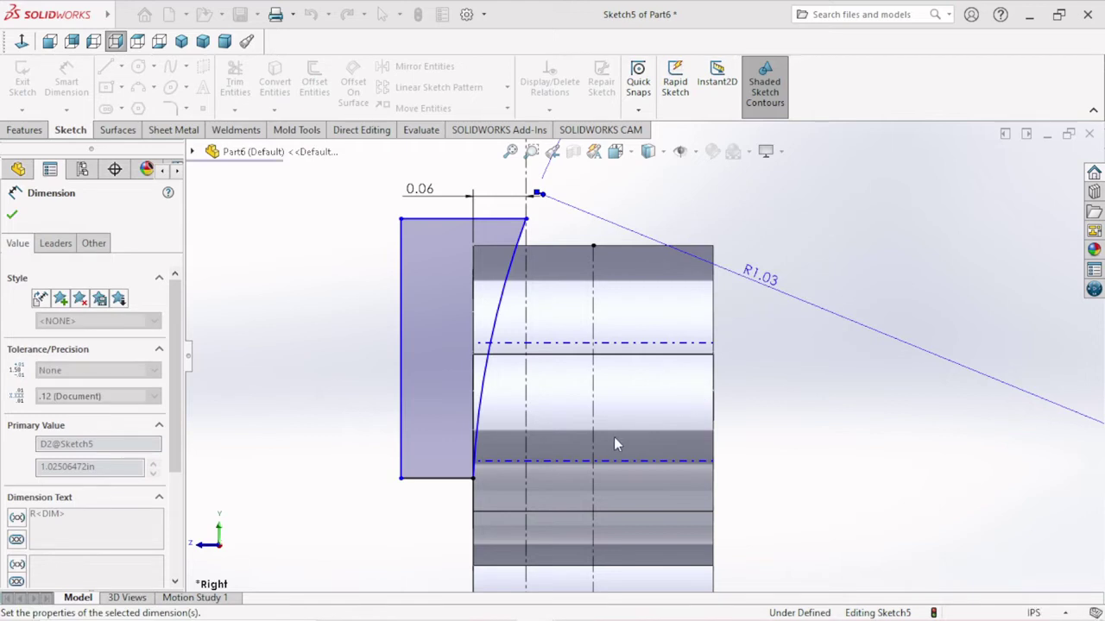
scroll(614, 445, "up", 2)
scroll(624, 486, "up", 1)
Draw a horizontal construction centerline leftward from the origin.
scroll(624, 486, "up", 1)
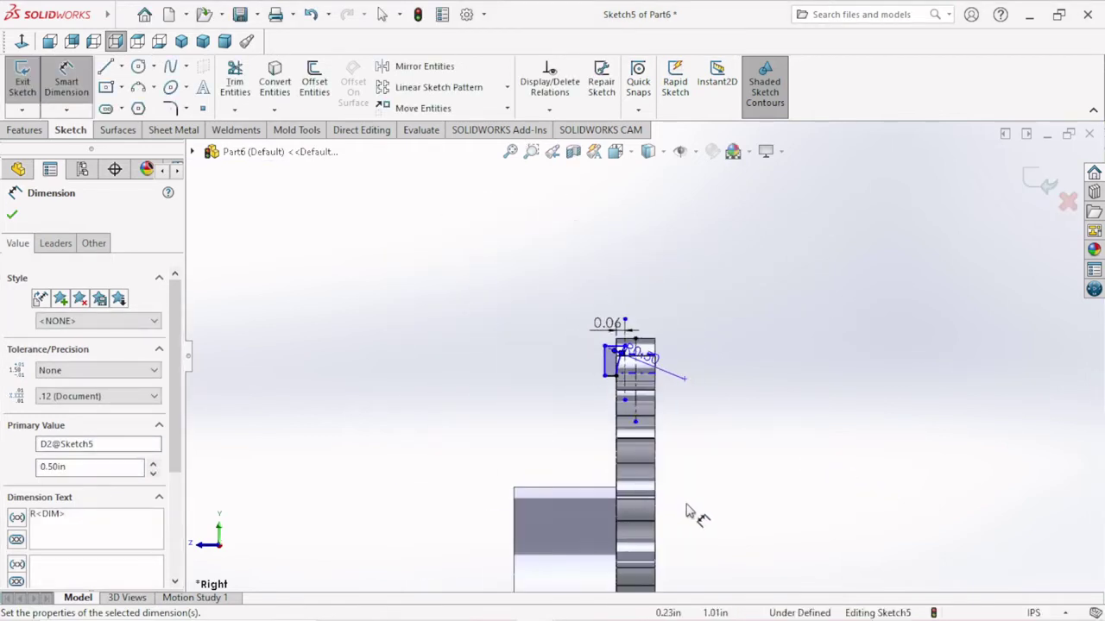
scroll(684, 511, "up", 1)
scroll(683, 511, "down", 1)
scroll(683, 511, "down", 2)
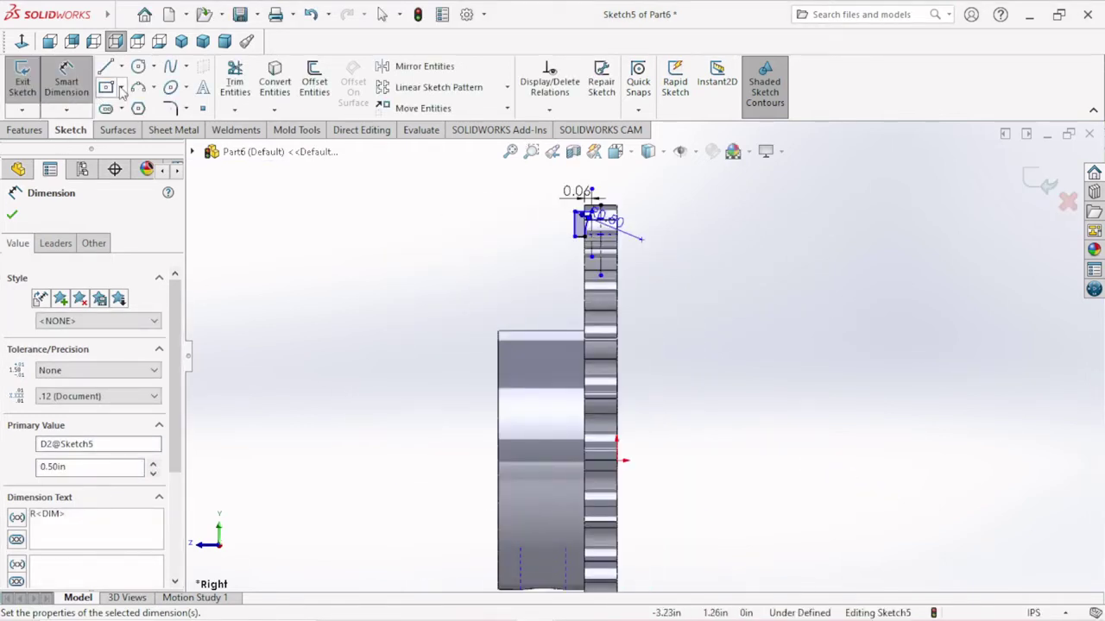
left_click(121, 67)
left_click(146, 104)
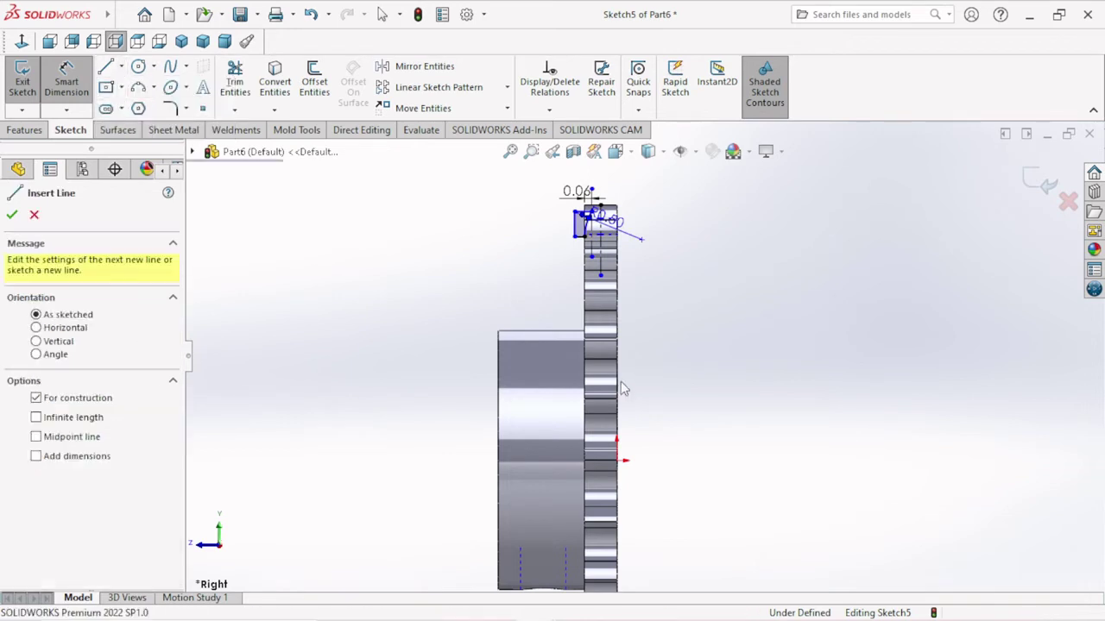
scroll(629, 381, "up", 2)
scroll(614, 442, "down", 1)
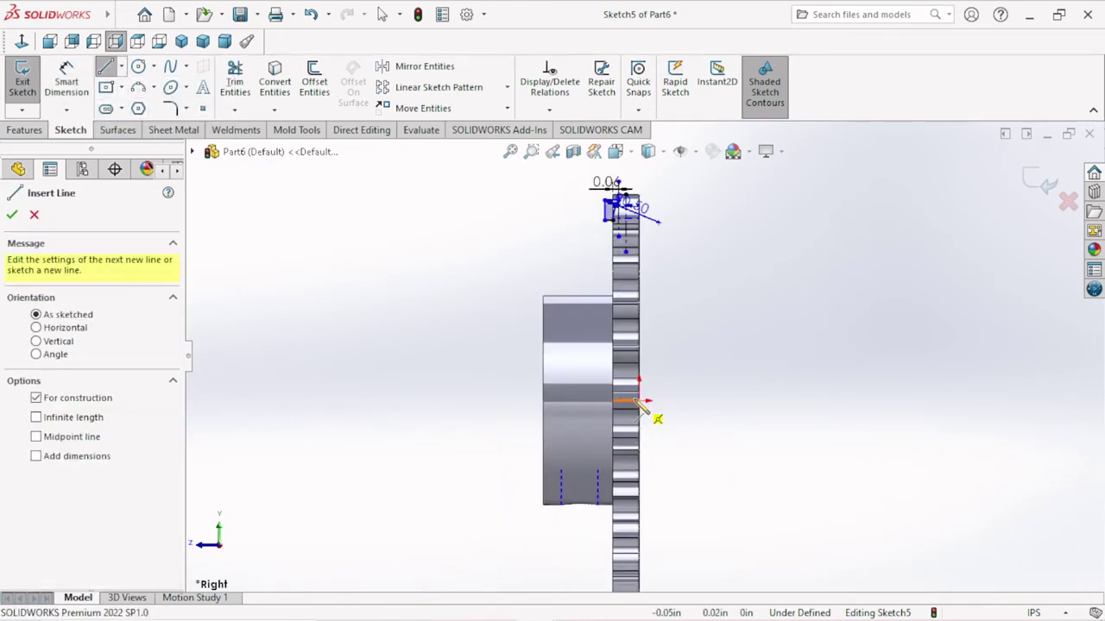
left_click_drag(639, 400, 421, 400)
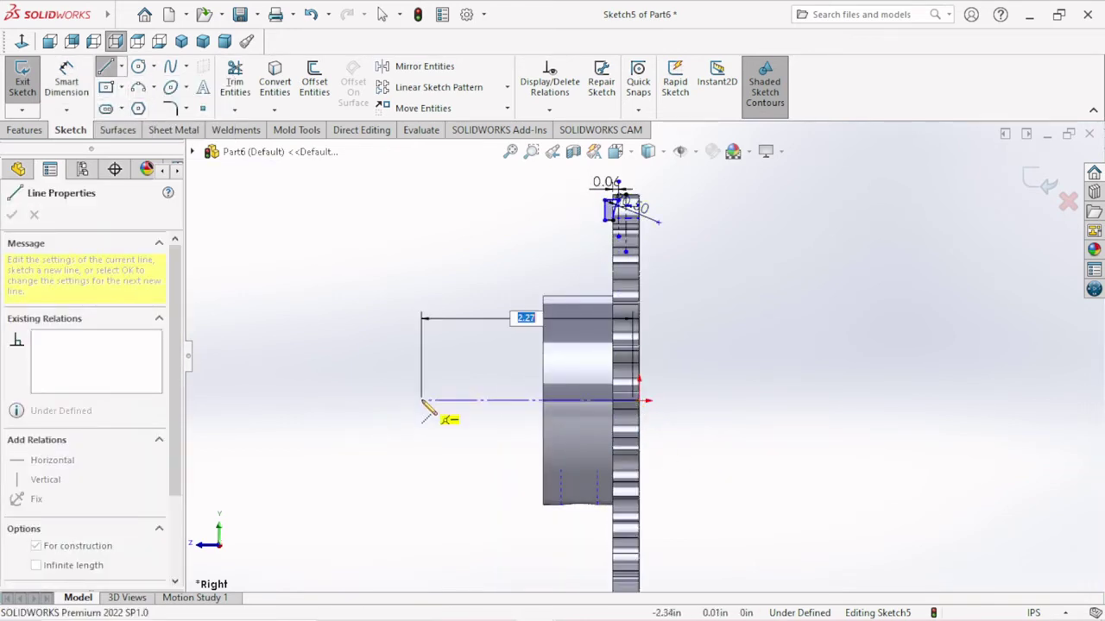
right_click(399, 333)
left_click(431, 350)
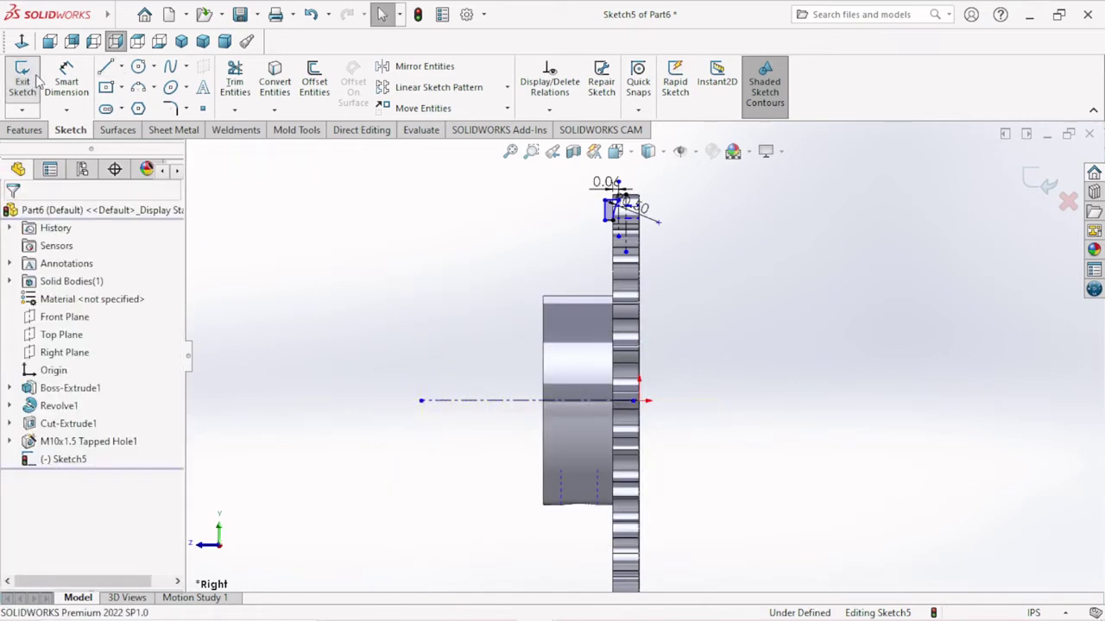
Try dimensioning the centerline to the rectangle's bottom edge, cancelling the driven-dimension prompt.
left_click(529, 401)
scroll(636, 320, "down", 3)
scroll(645, 289, "down", 3)
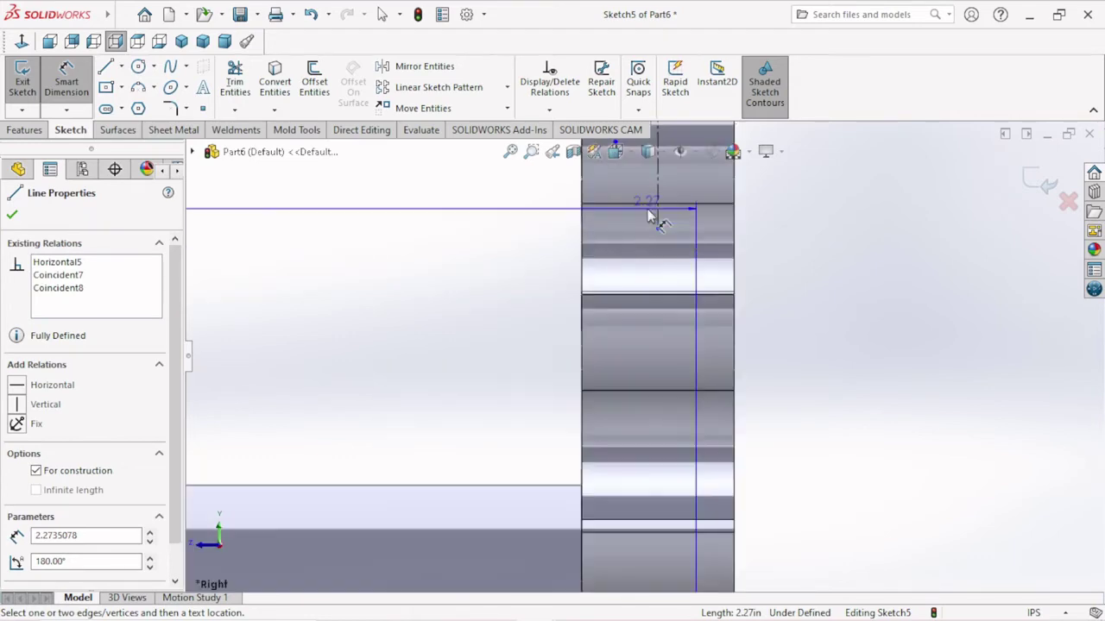
scroll(653, 217, "up", 2)
scroll(649, 233, "down", 3)
scroll(646, 245, "down", 3)
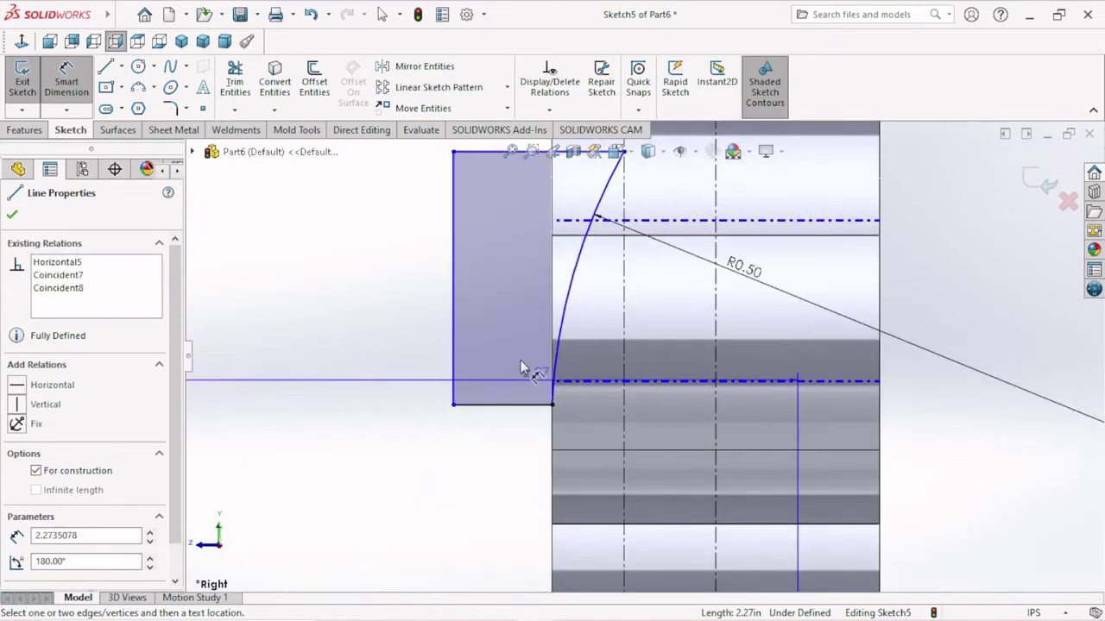
left_click(506, 404)
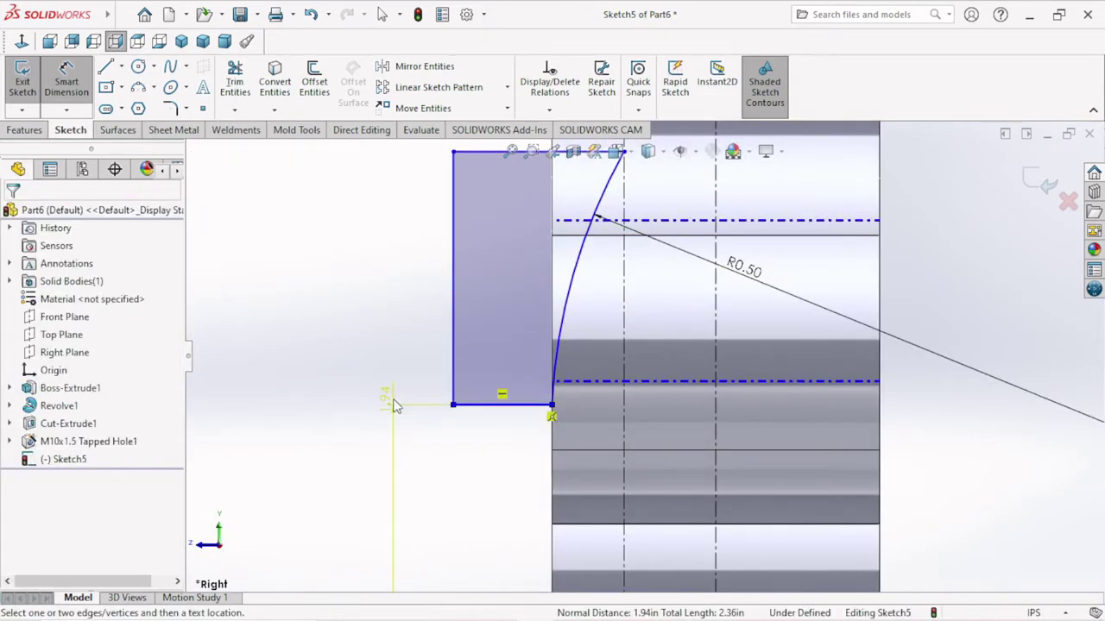
left_click(394, 404)
left_click(640, 267)
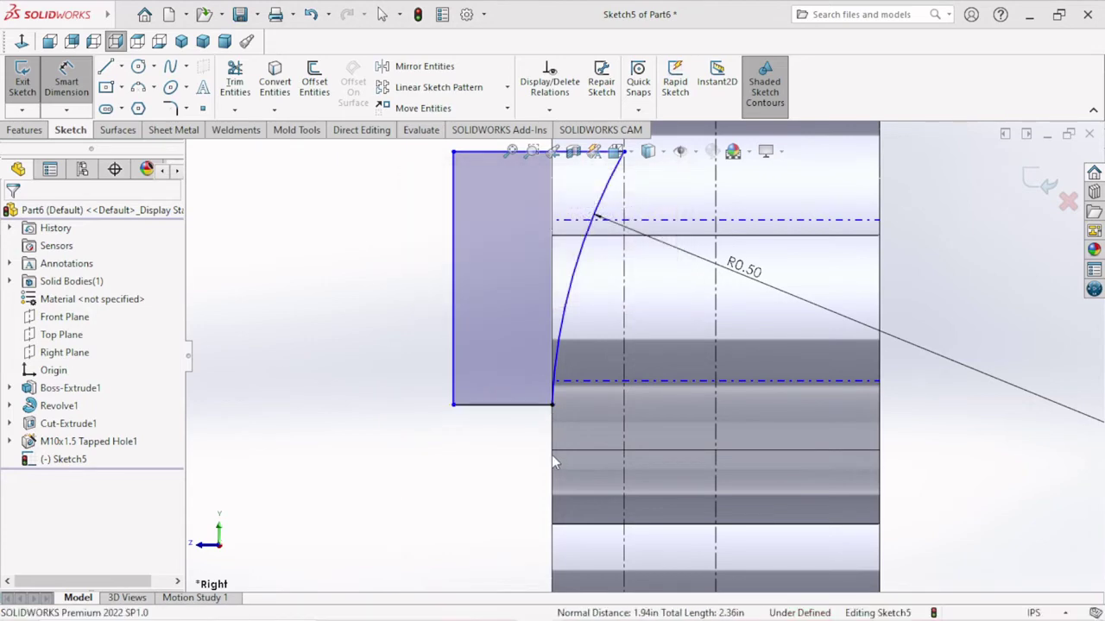
scroll(566, 442, "up", 3)
scroll(624, 383, "down", 2)
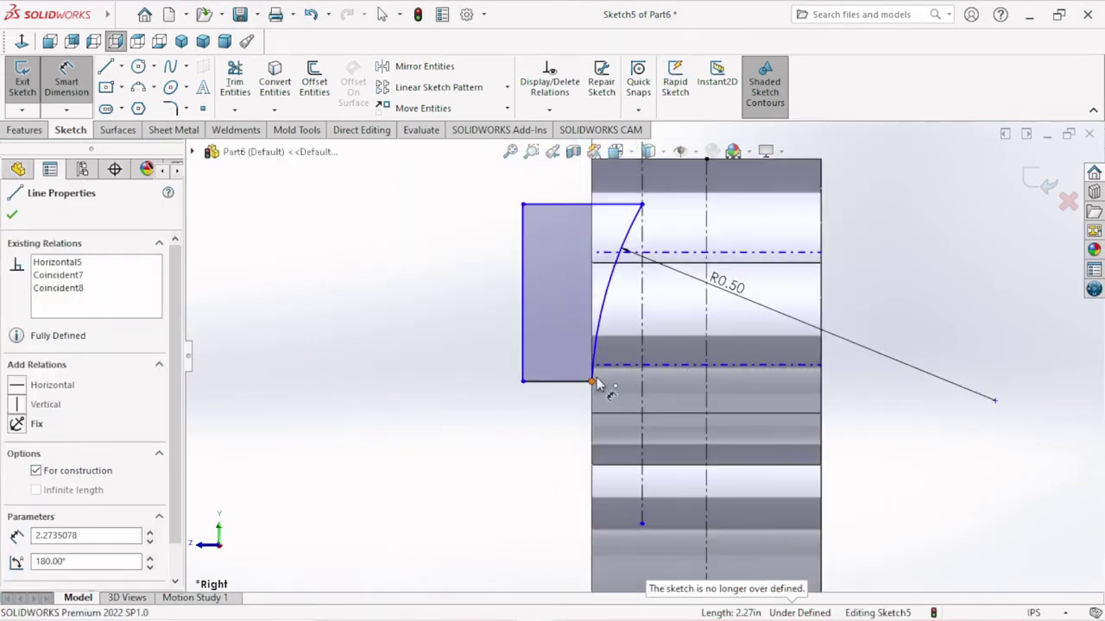
key("Escape")
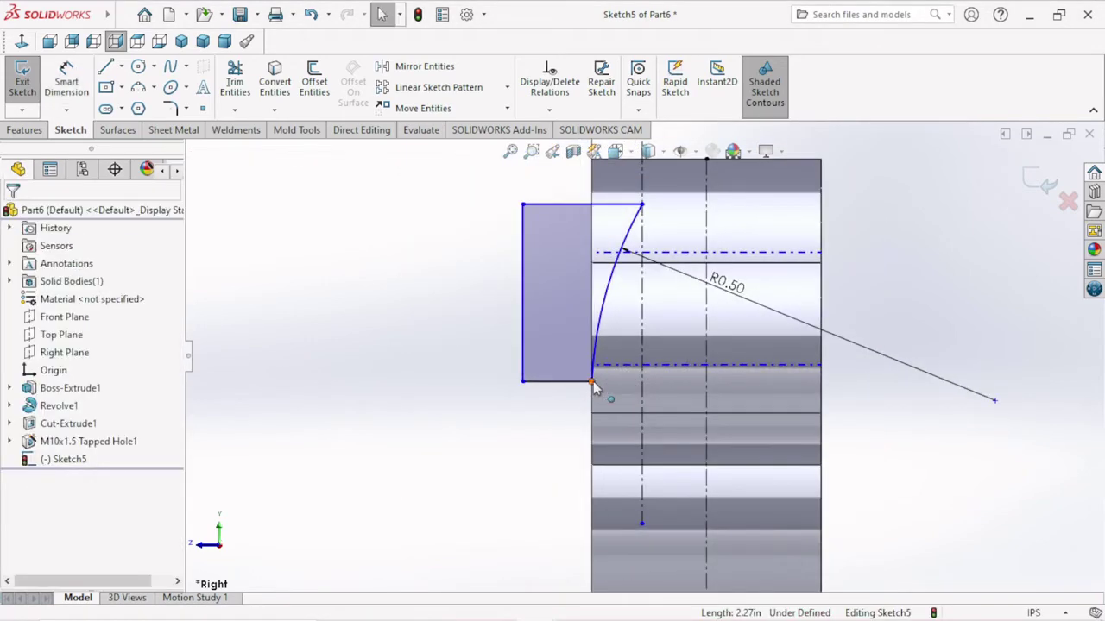
Delete the coincident relation on the rectangle's lower corner point.
left_click(592, 382)
right_click(594, 395)
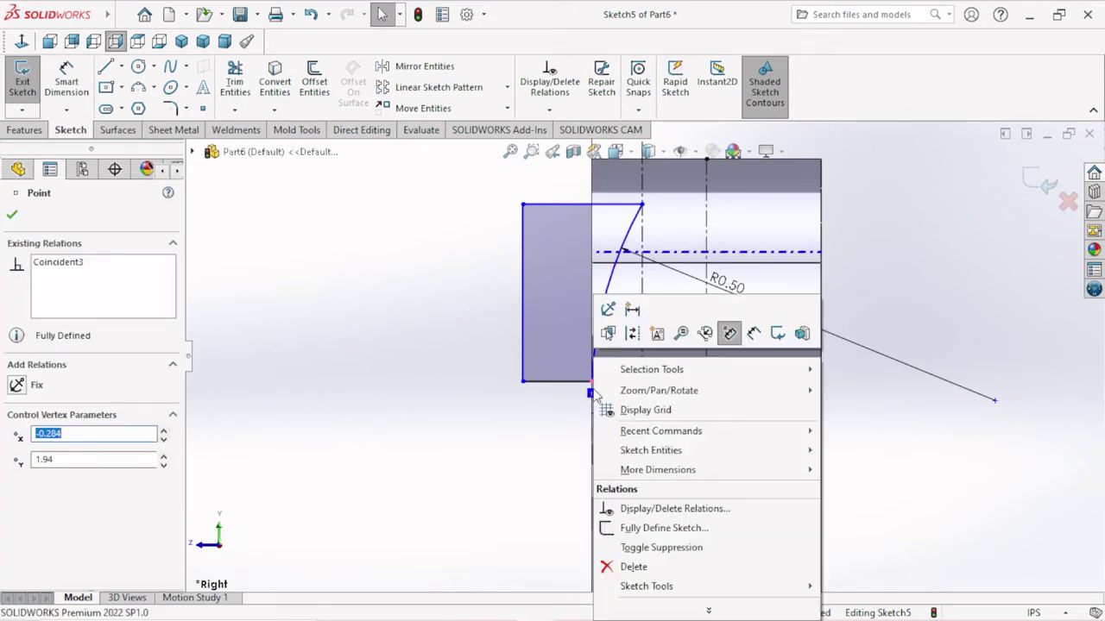
left_click(659, 570)
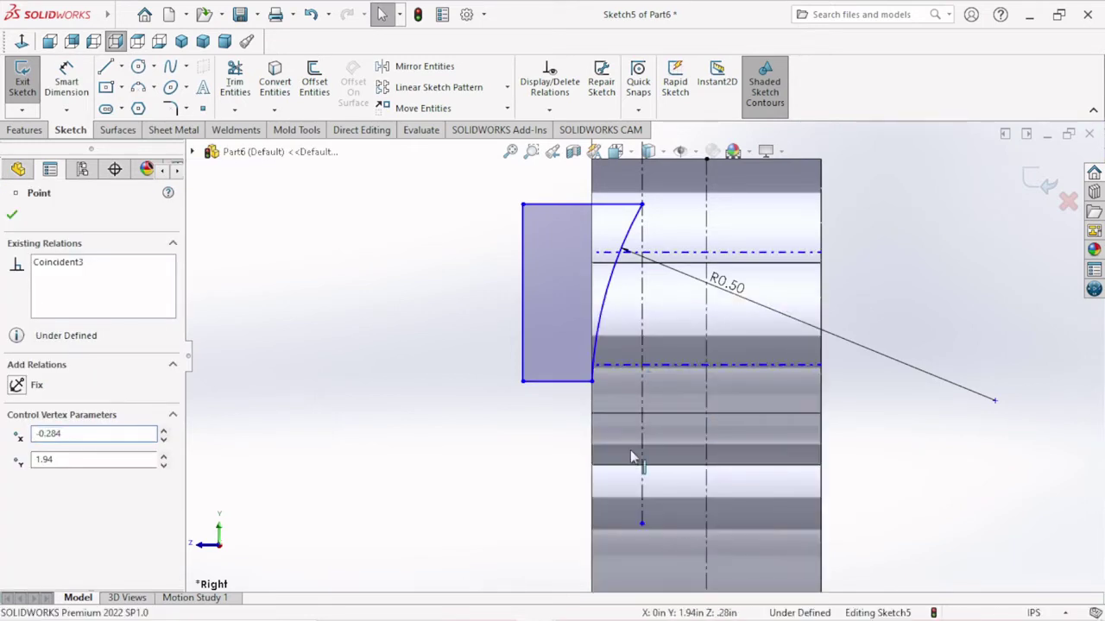
scroll(631, 457, "up", 2)
scroll(631, 448, "up", 2)
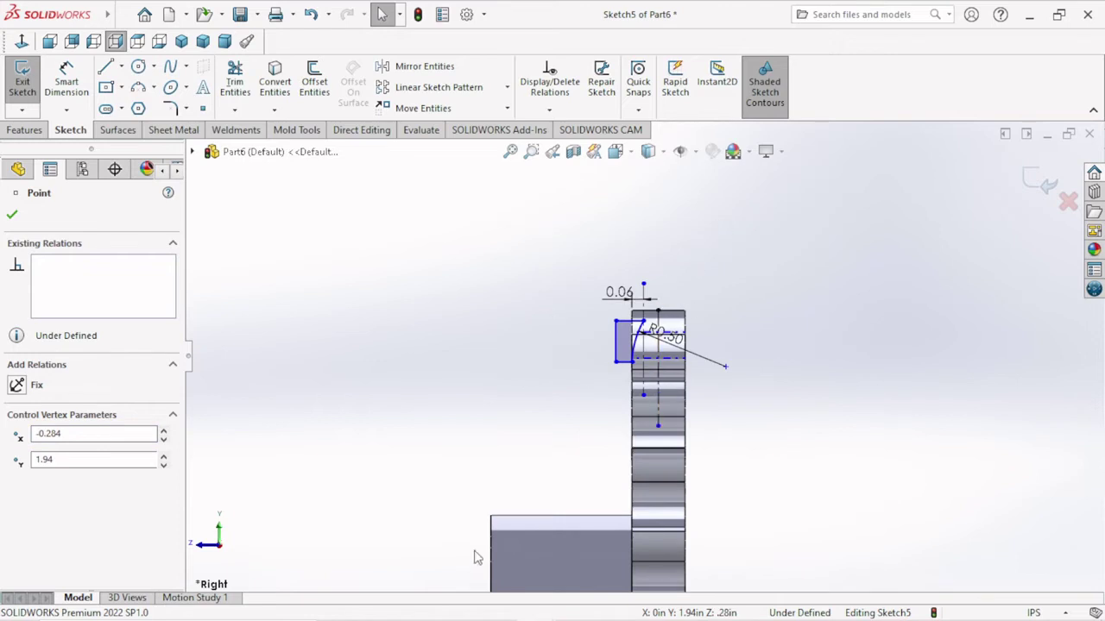
scroll(586, 412, "up", 2)
scroll(749, 447, "down", 1)
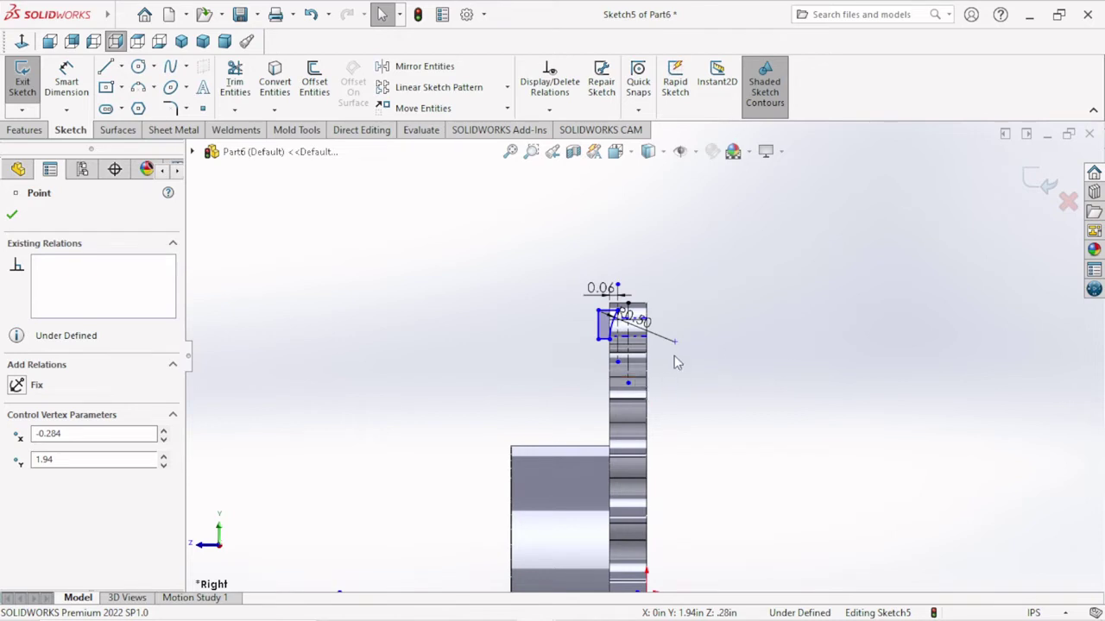
scroll(675, 358, "up", 2)
scroll(652, 427, "down", 1)
scroll(657, 434, "down", 1)
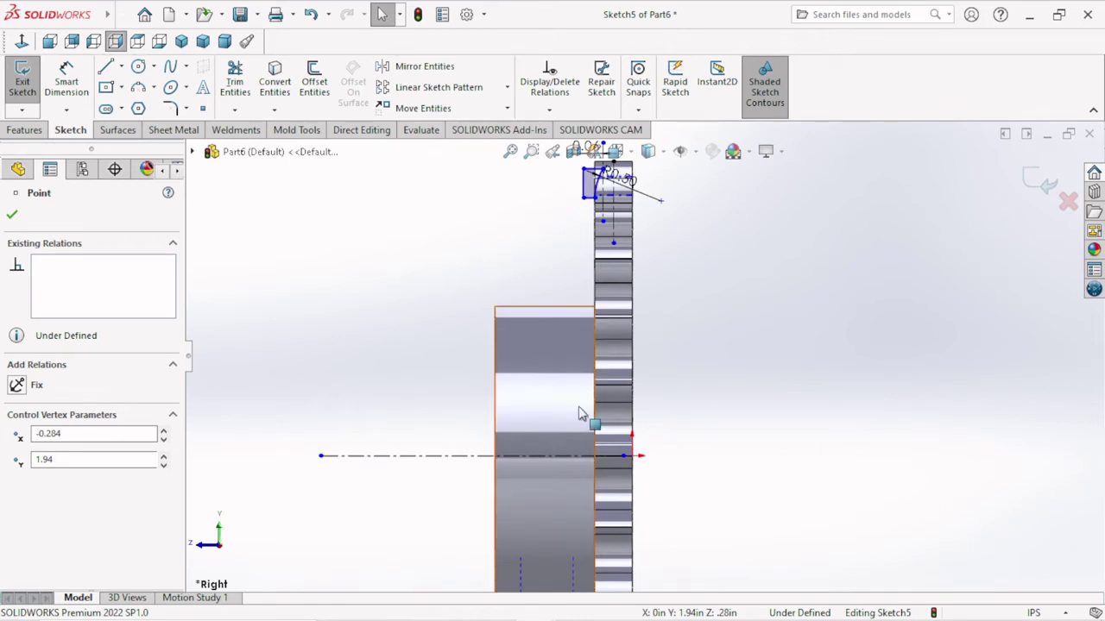
Dimension the profile's bottom edge 1.99 above the horizontal centerline.
left_click(321, 386)
key("d")
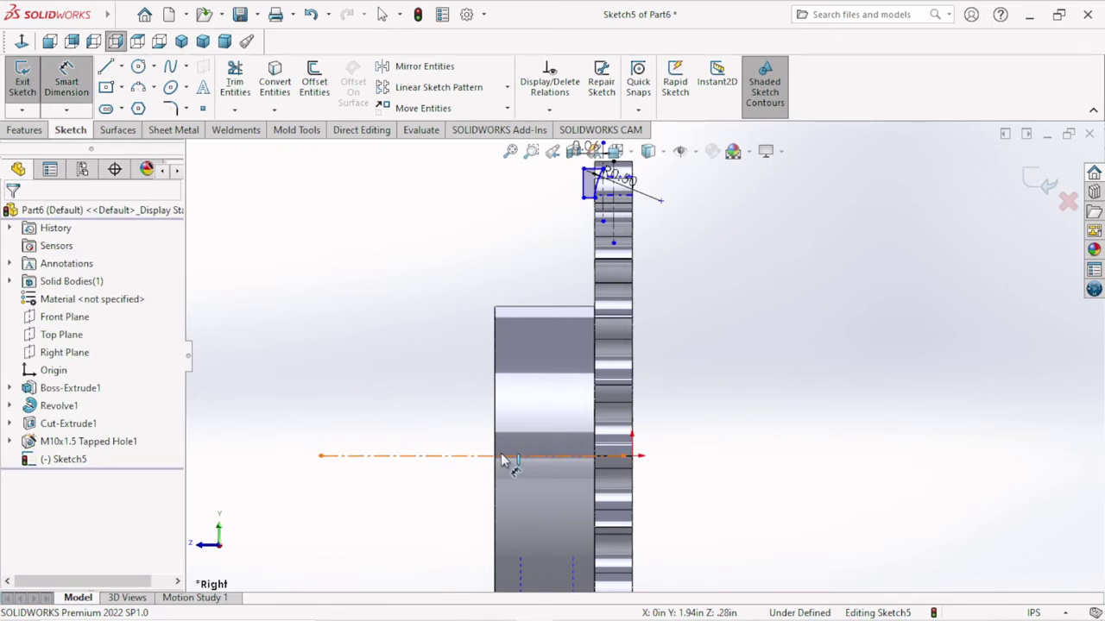
left_click(485, 457)
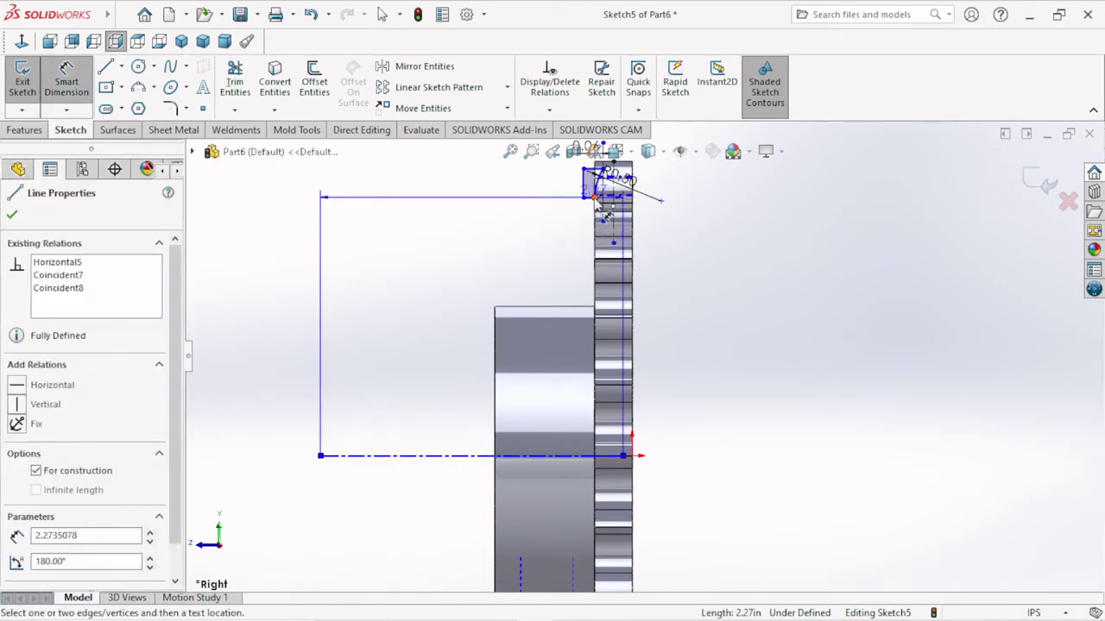
left_click(586, 198)
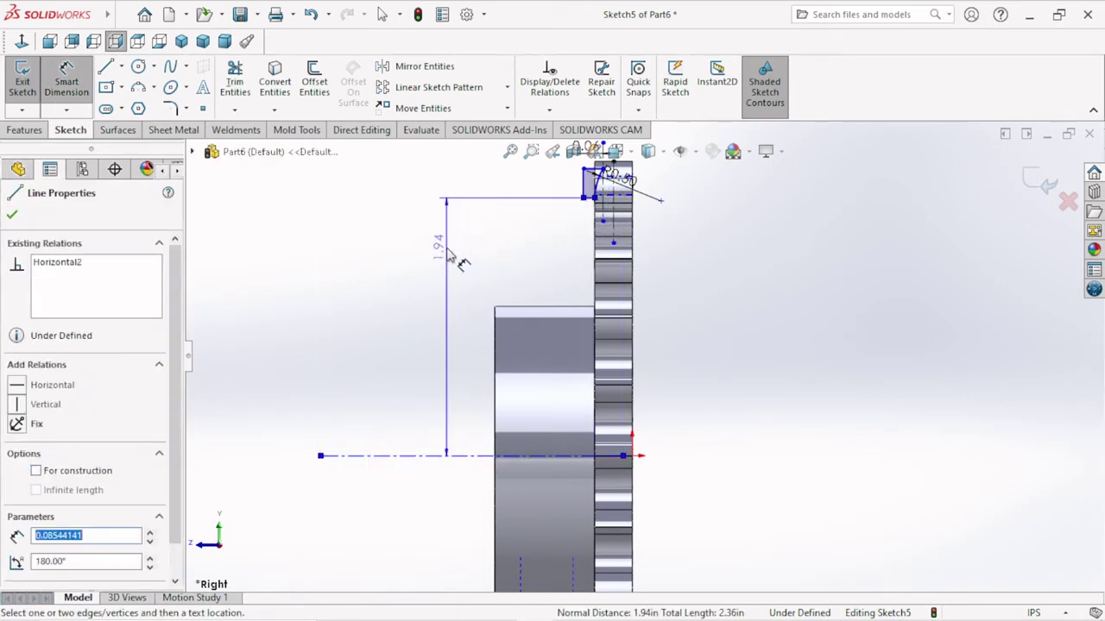
left_click(458, 259)
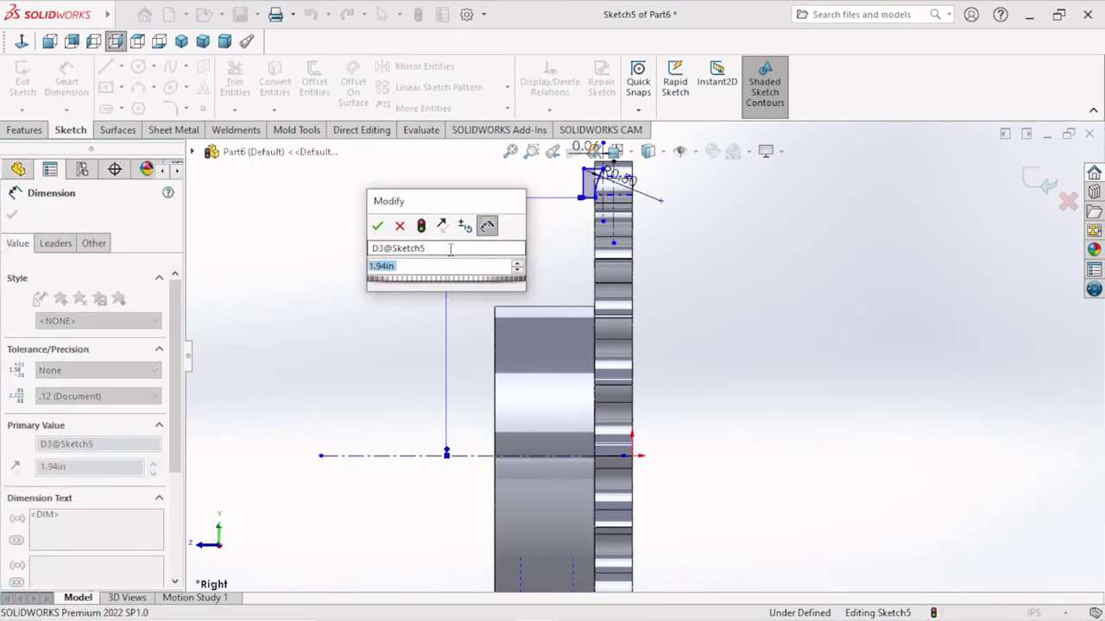
type("1.985")
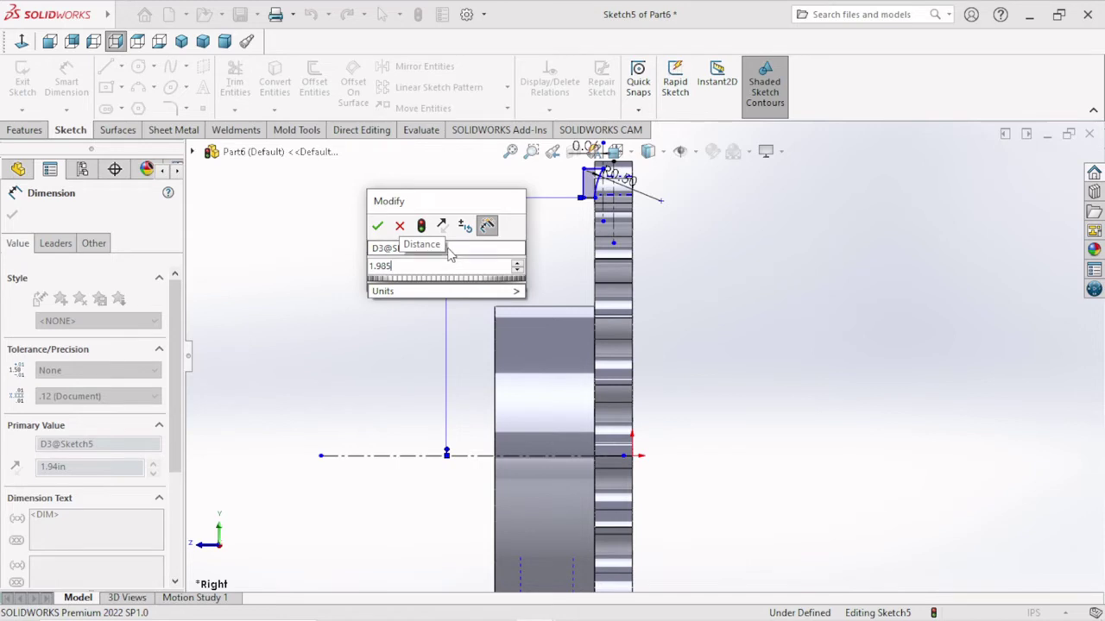
left_click(378, 226)
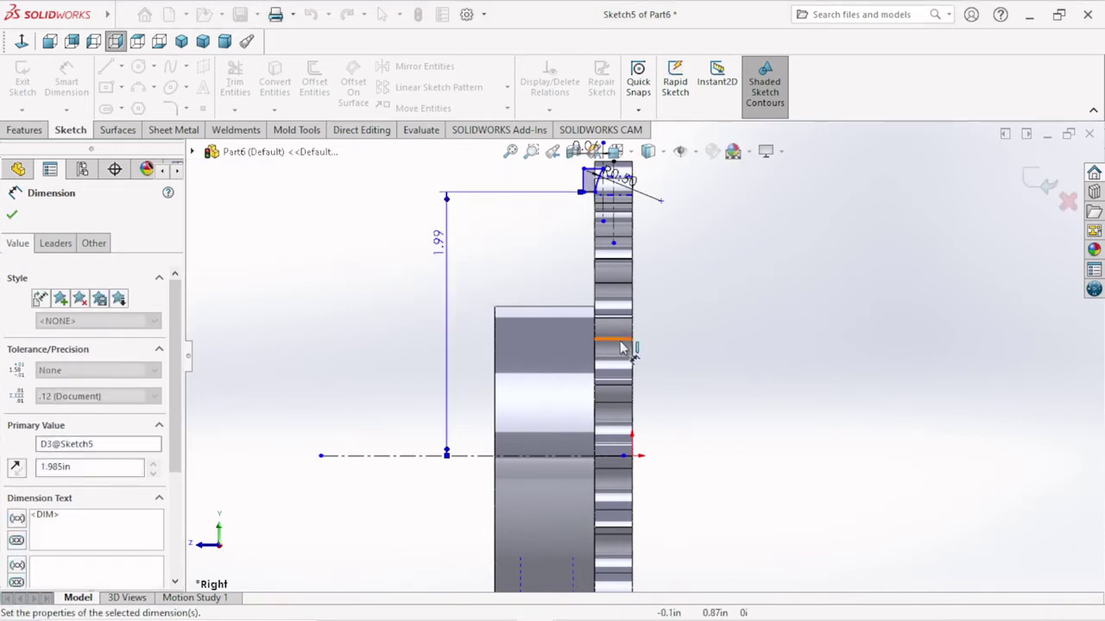
scroll(621, 348, "up", 2)
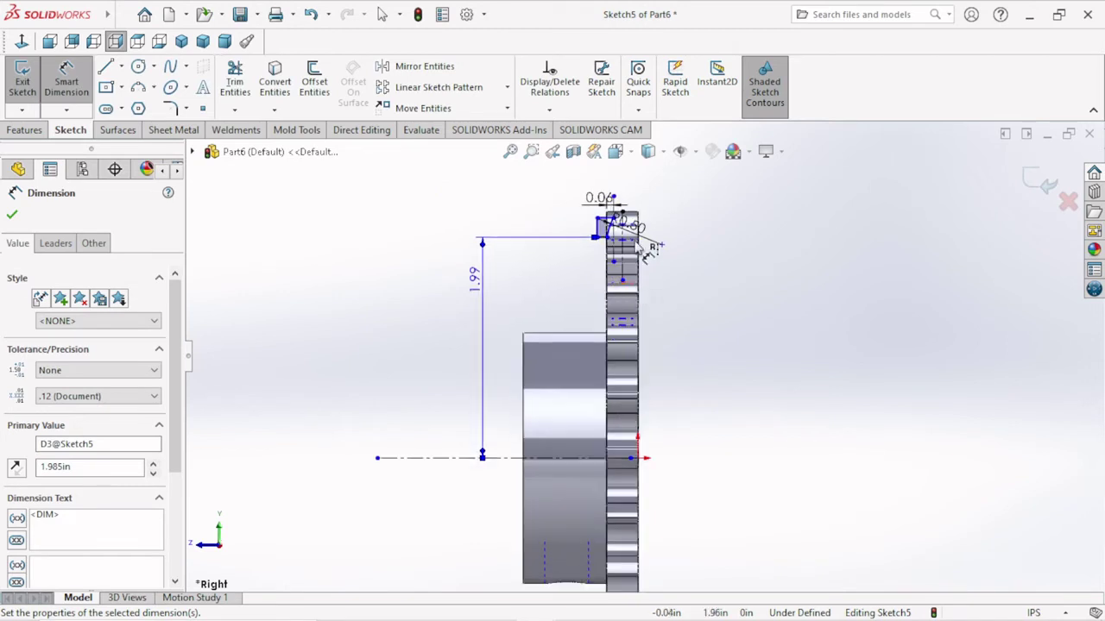
scroll(642, 250, "down", 1)
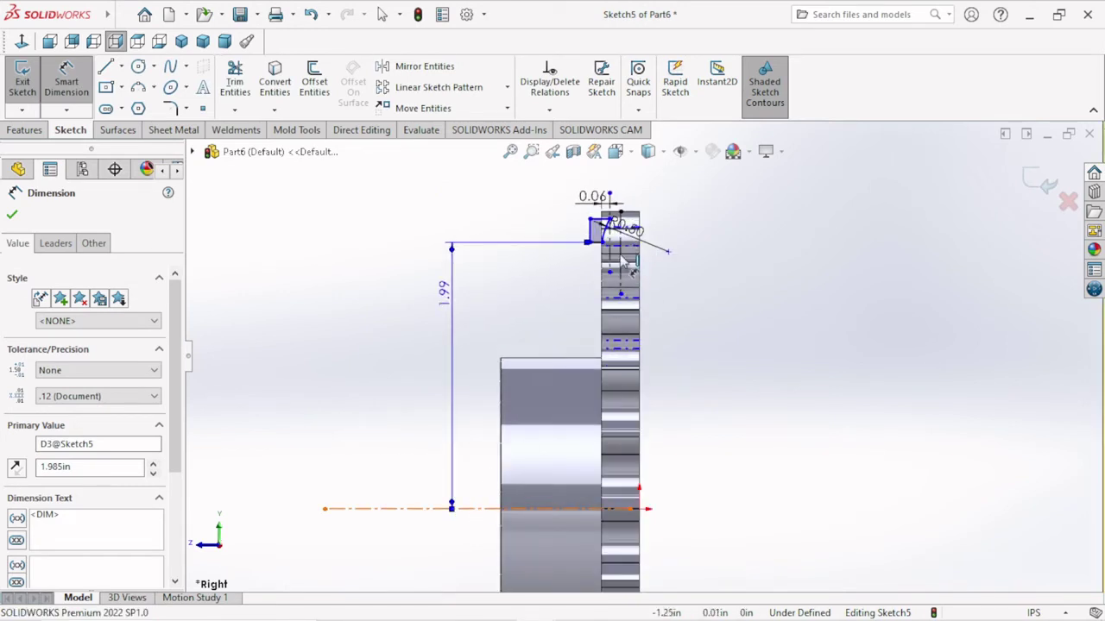
Dimension the small profile's top edge 2.24 above the horizontal centerline.
left_click(482, 510)
scroll(622, 190, "down", 3)
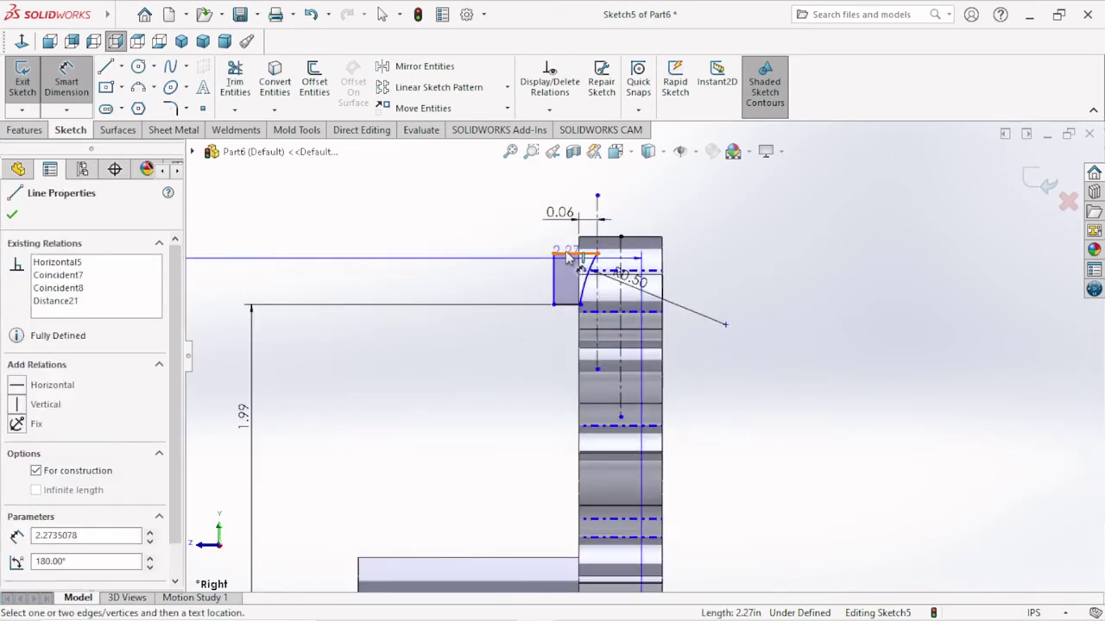
left_click(561, 254)
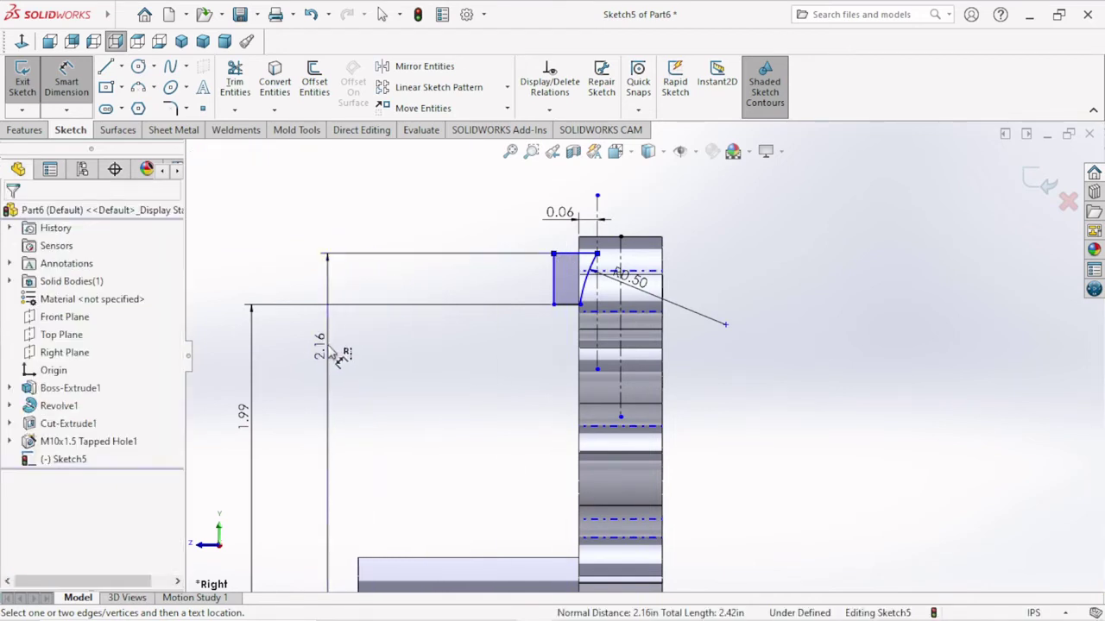
left_click(332, 350)
type("2")
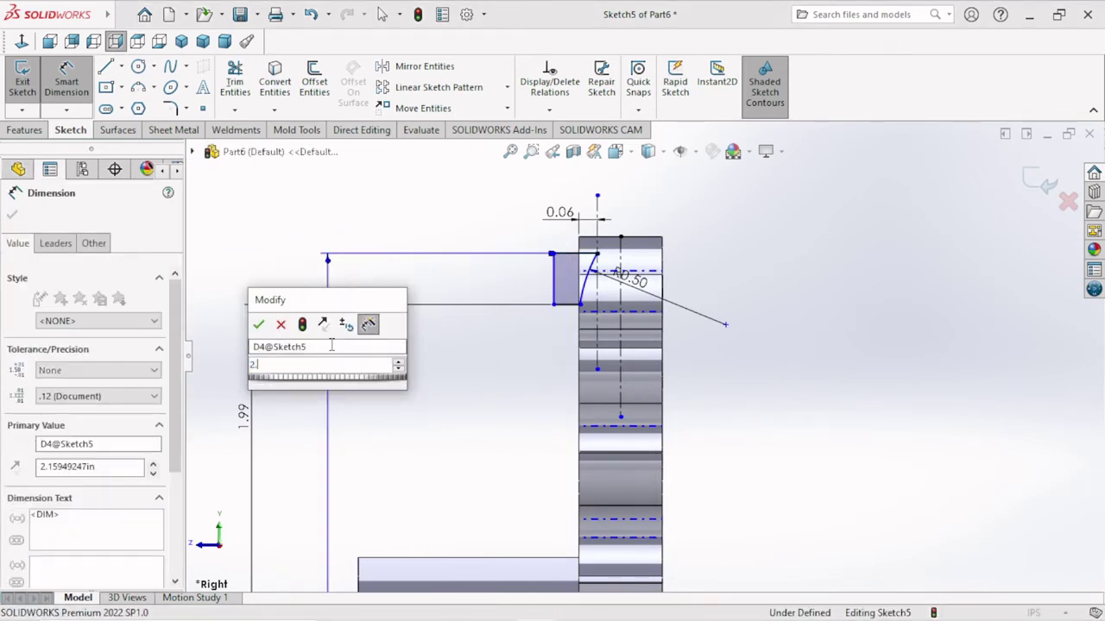
type(".24")
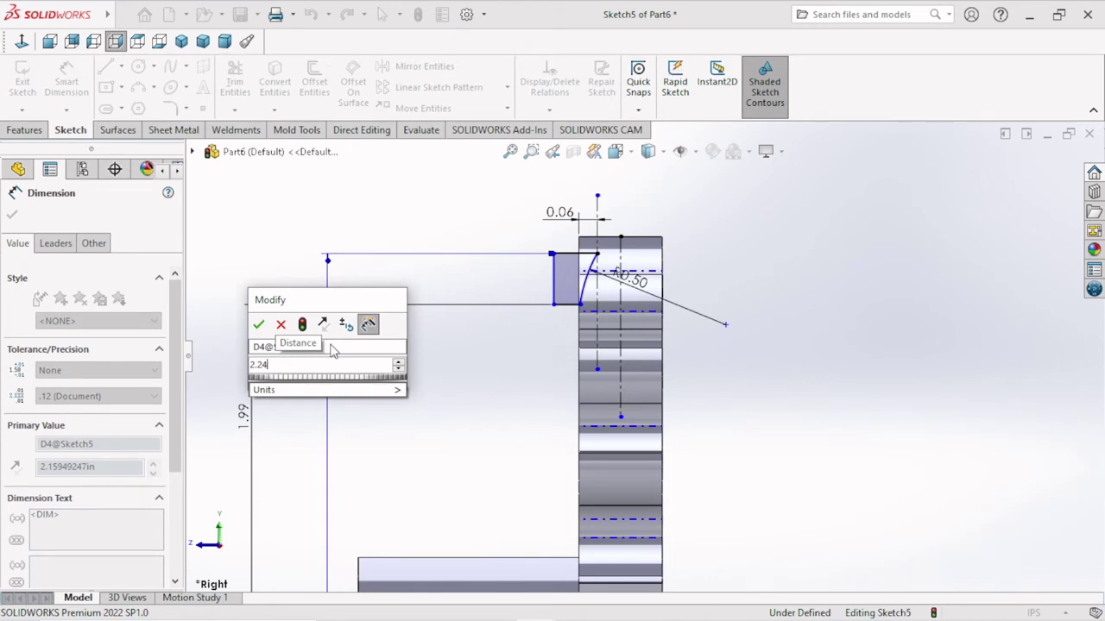
mouse_move(326, 390)
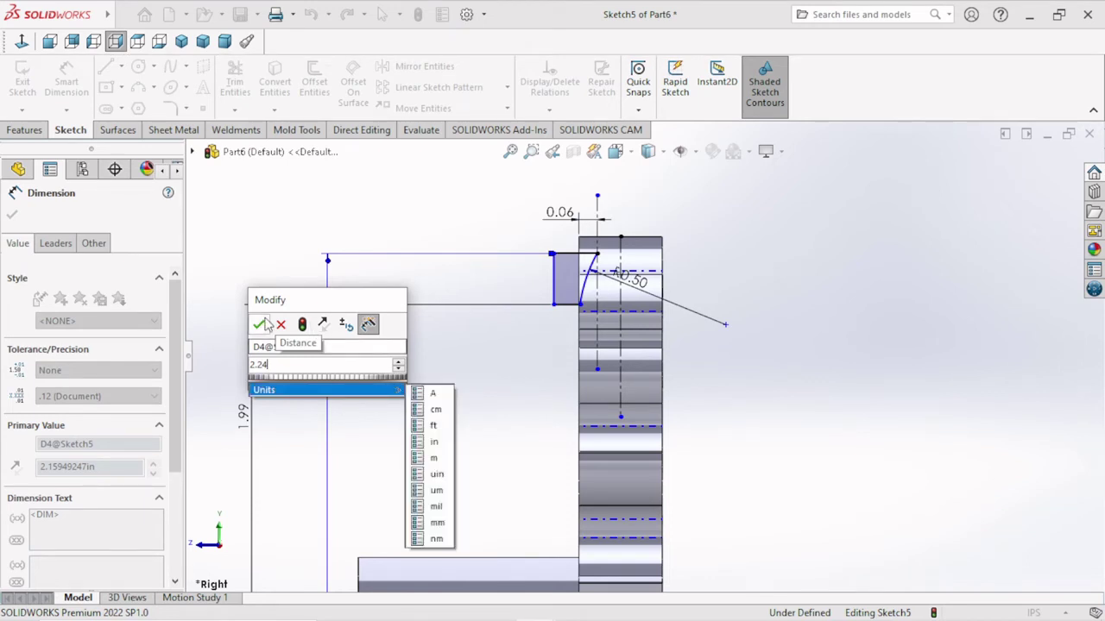
left_click(260, 324)
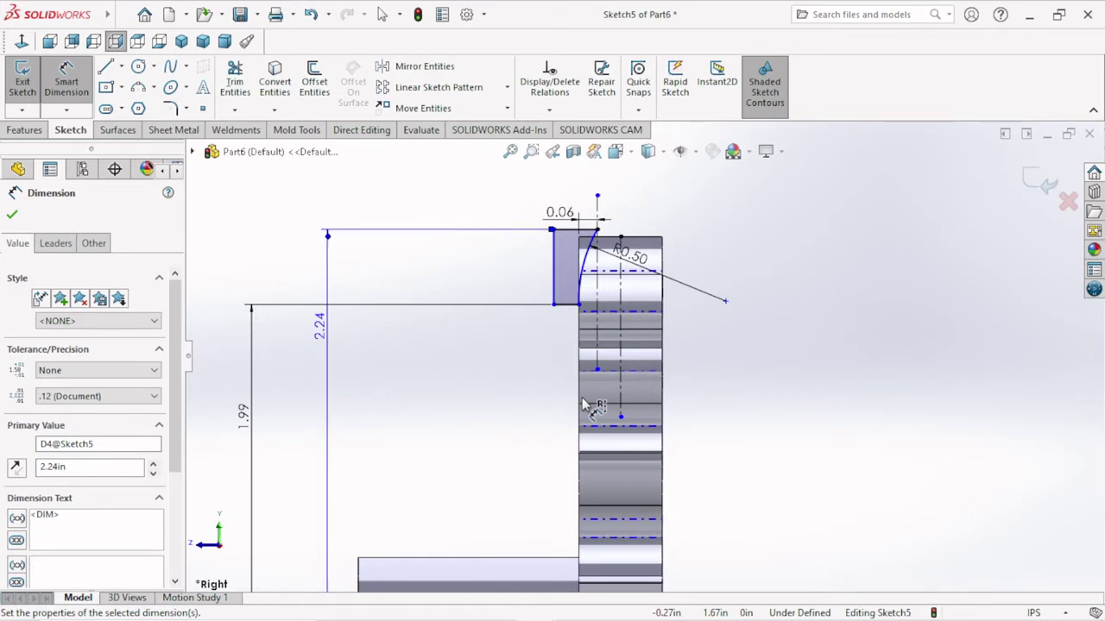
scroll(600, 401, "up", 2)
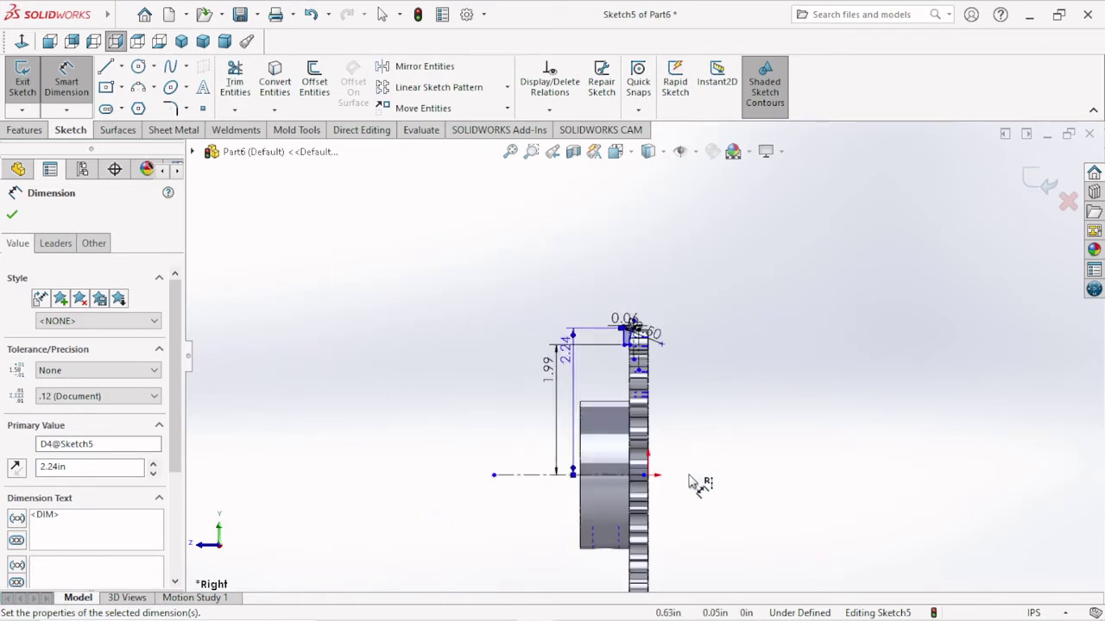
scroll(699, 485, "up", 2)
left_click(12, 215)
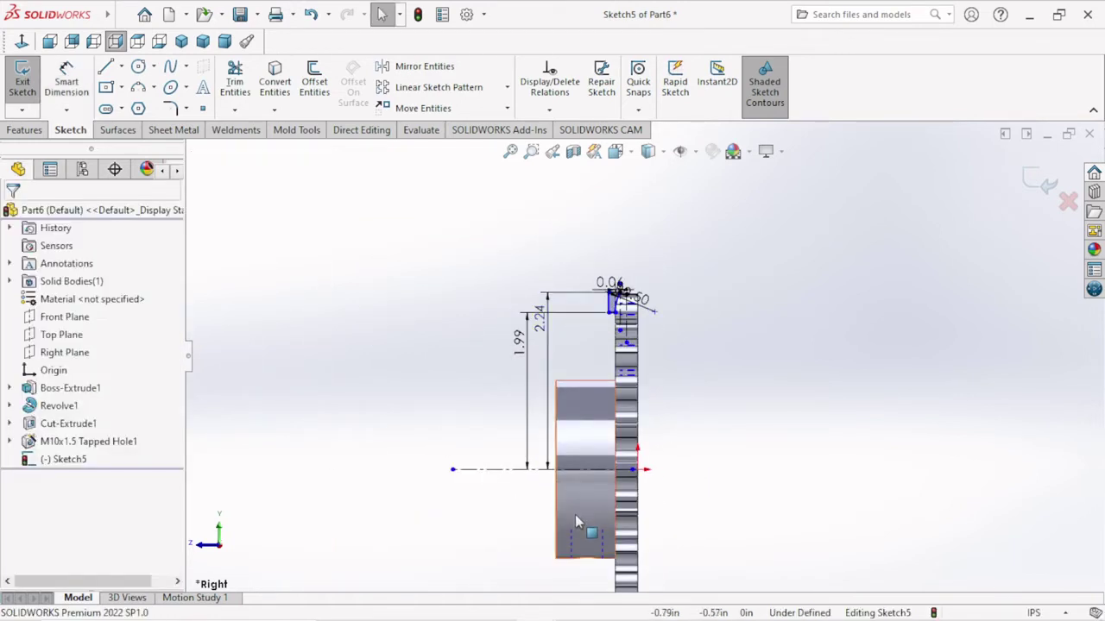
scroll(575, 514, "up", 2)
scroll(638, 462, "down", 2)
scroll(762, 362, "down", 2)
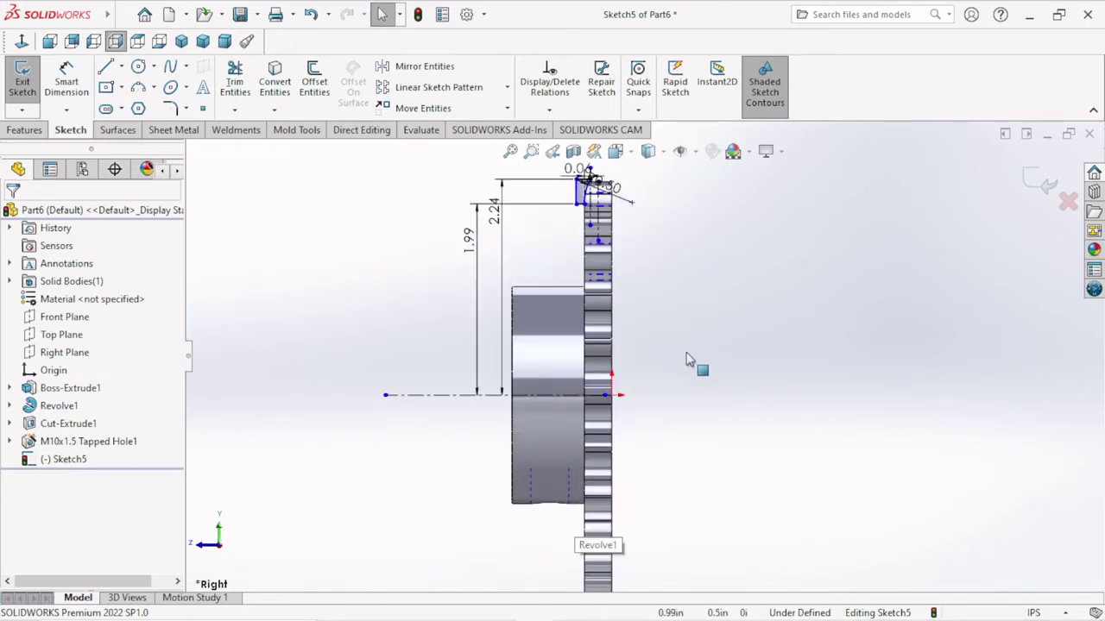
Mirror the top line, arc, bottom line and left line about the vertical centerline.
left_click(424, 66)
scroll(622, 216, "down", 2)
scroll(586, 216, "down", 2)
scroll(529, 222, "down", 2)
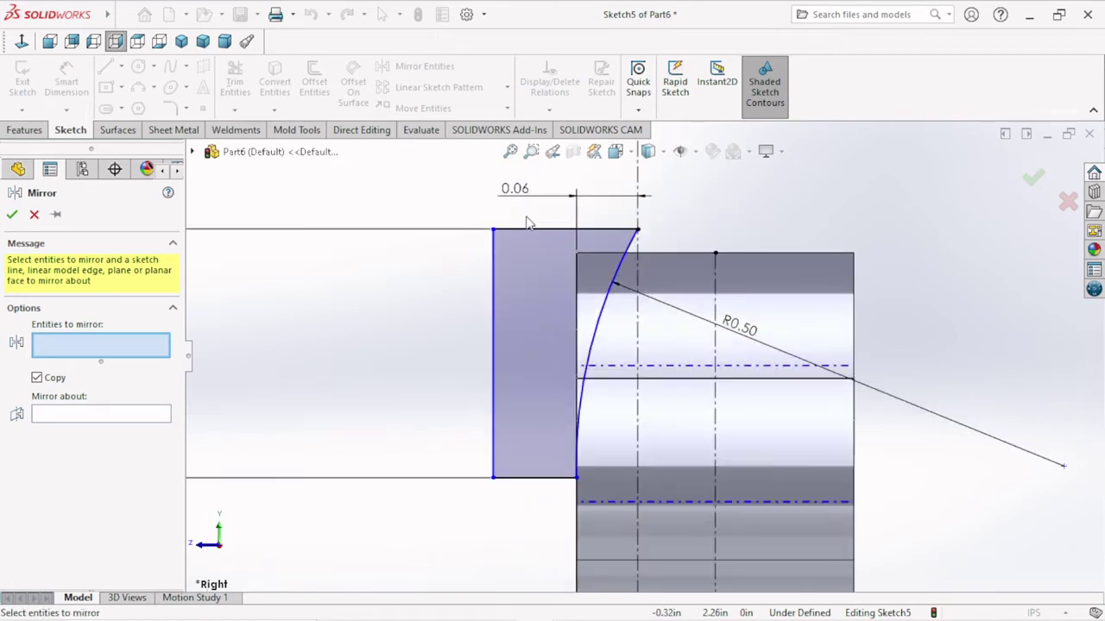
left_click(522, 229)
left_click(604, 326)
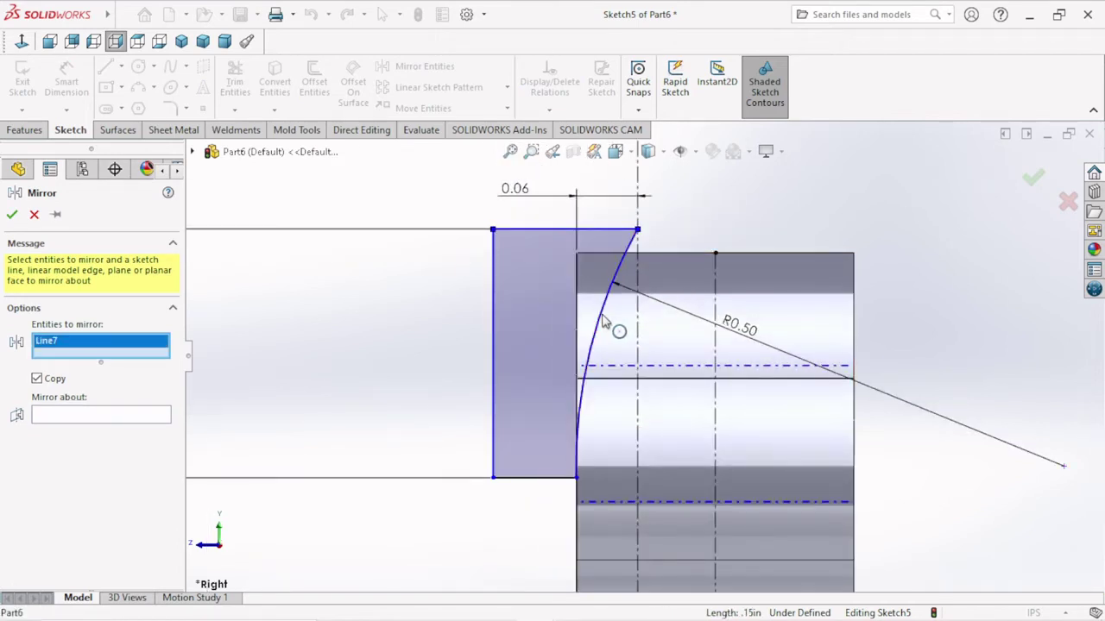
left_click(530, 485)
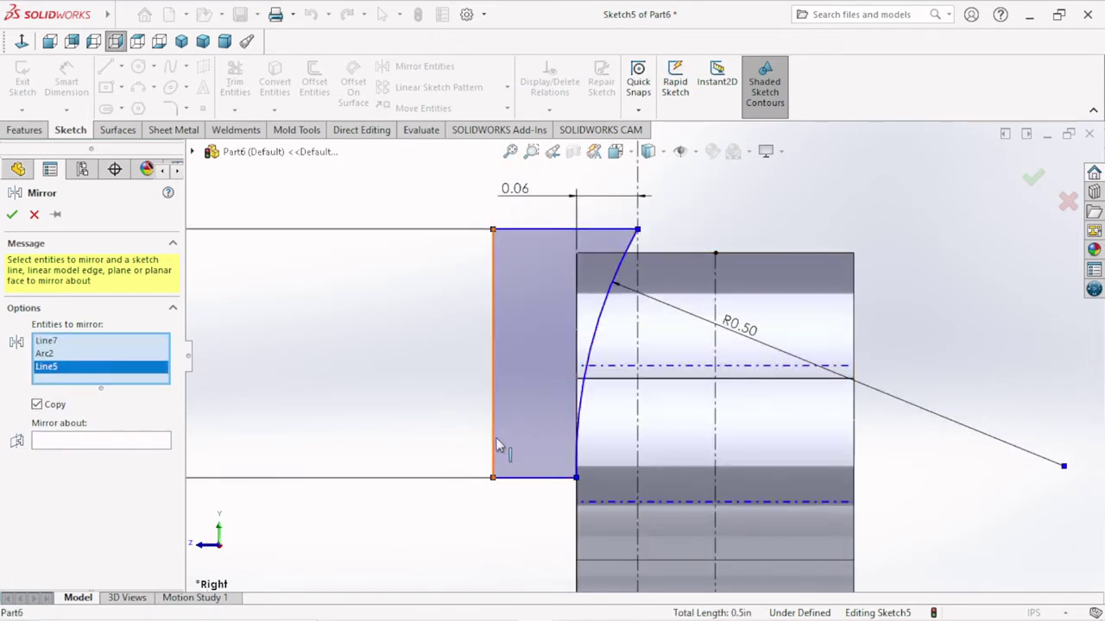
left_click(494, 445)
left_click(40, 455)
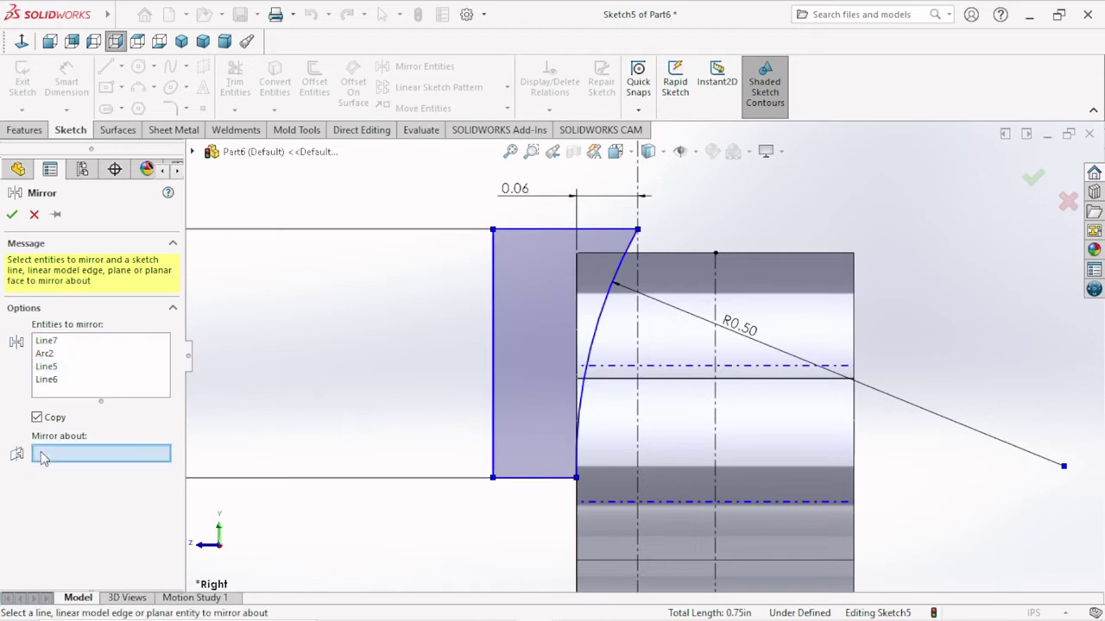
left_click(716, 345)
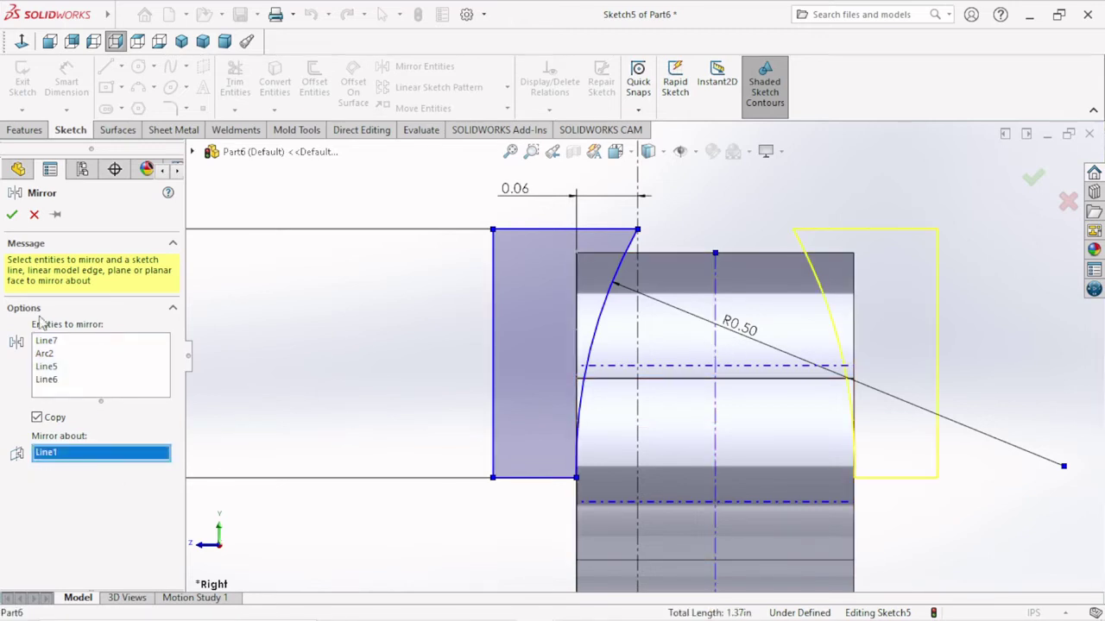
left_click(12, 214)
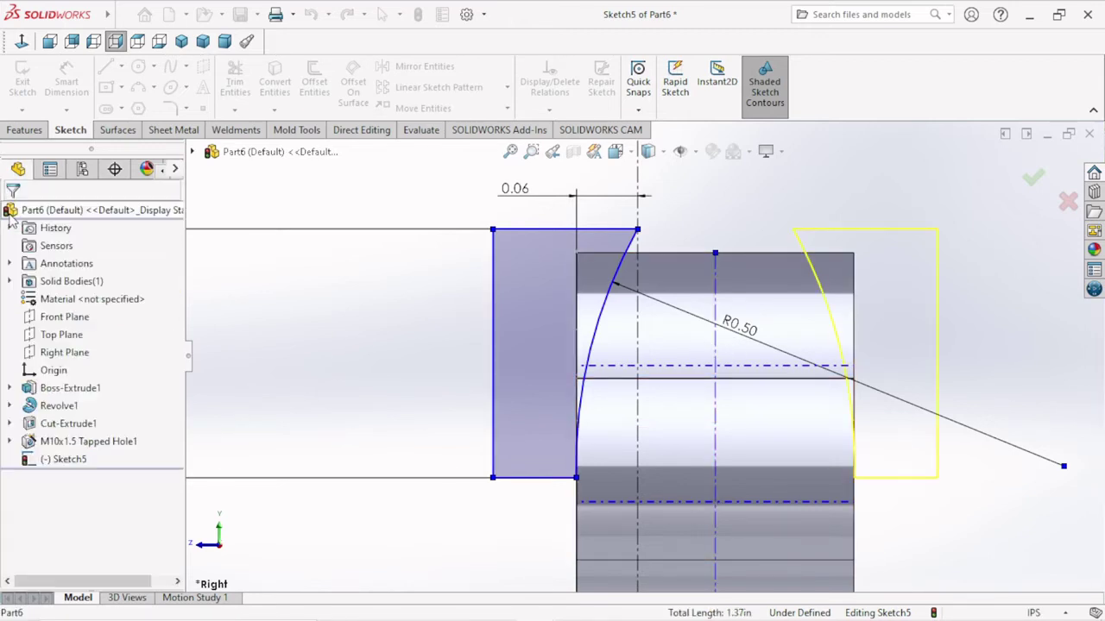
left_click(26, 129)
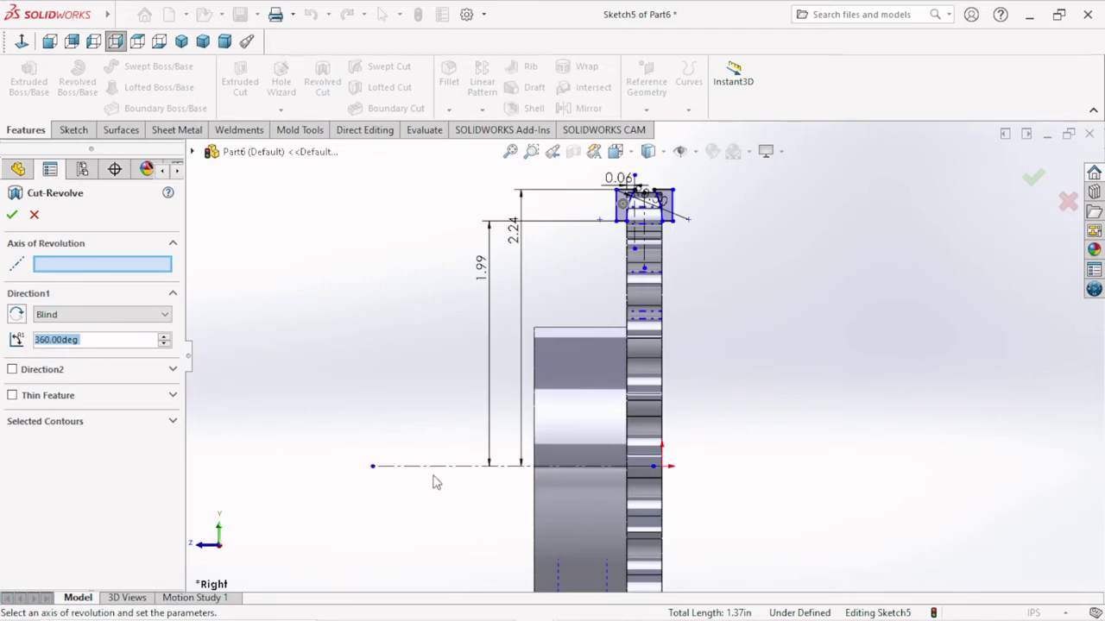
Revolve-cut the Sketch5 profile 360° about the horizontal centerline to taper the teeth.
left_click(436, 464)
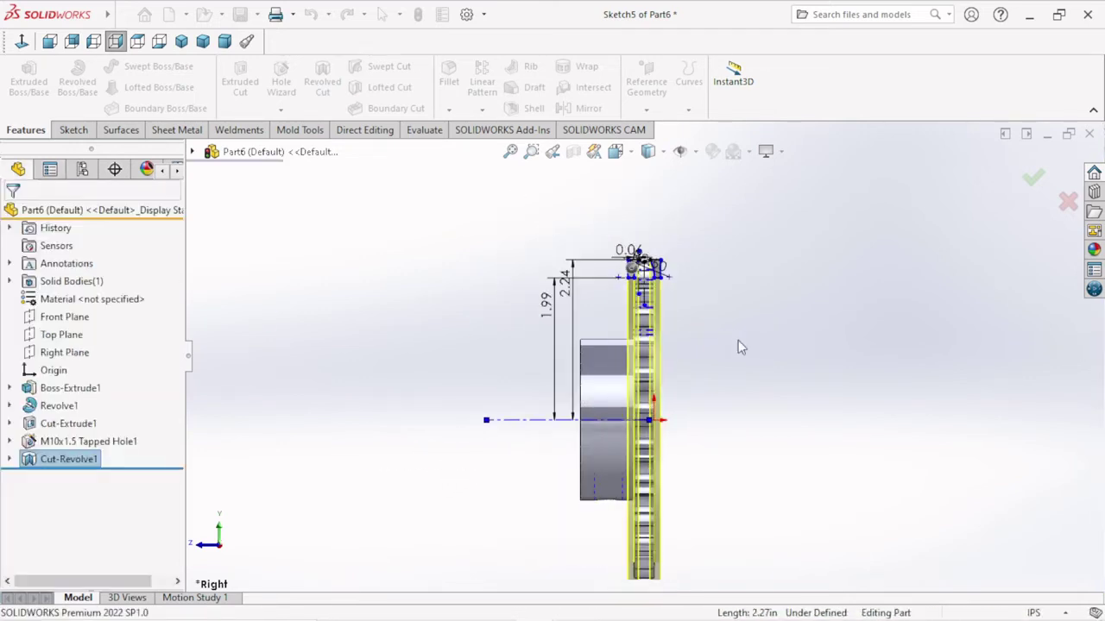
scroll(671, 303, "down", 3)
scroll(665, 306, "down", 3)
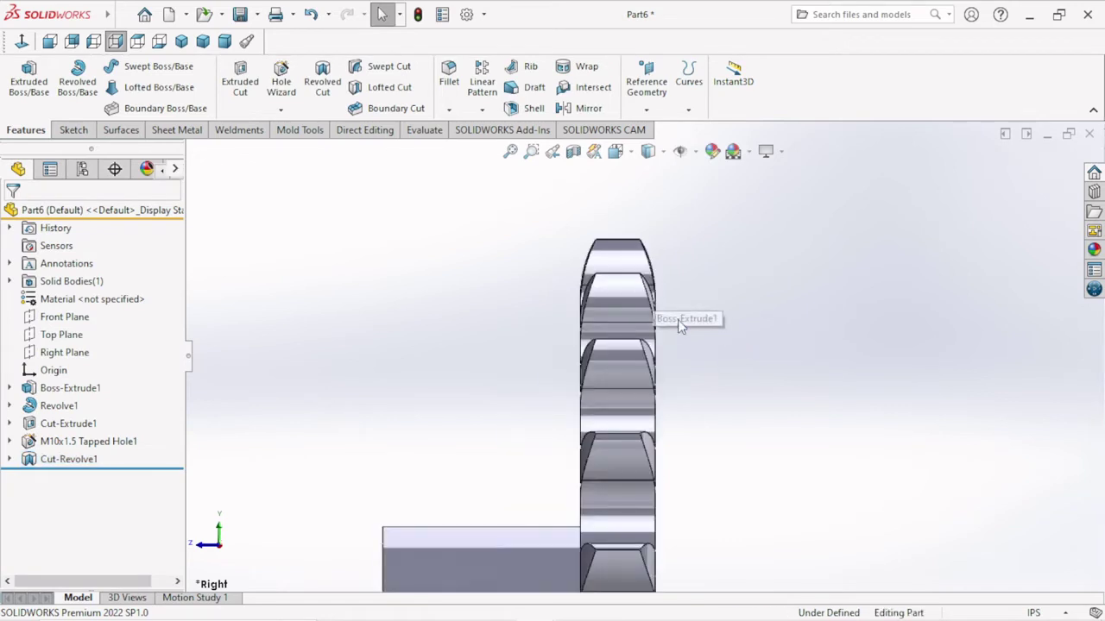
middle_click_drag(718, 304, 733, 420)
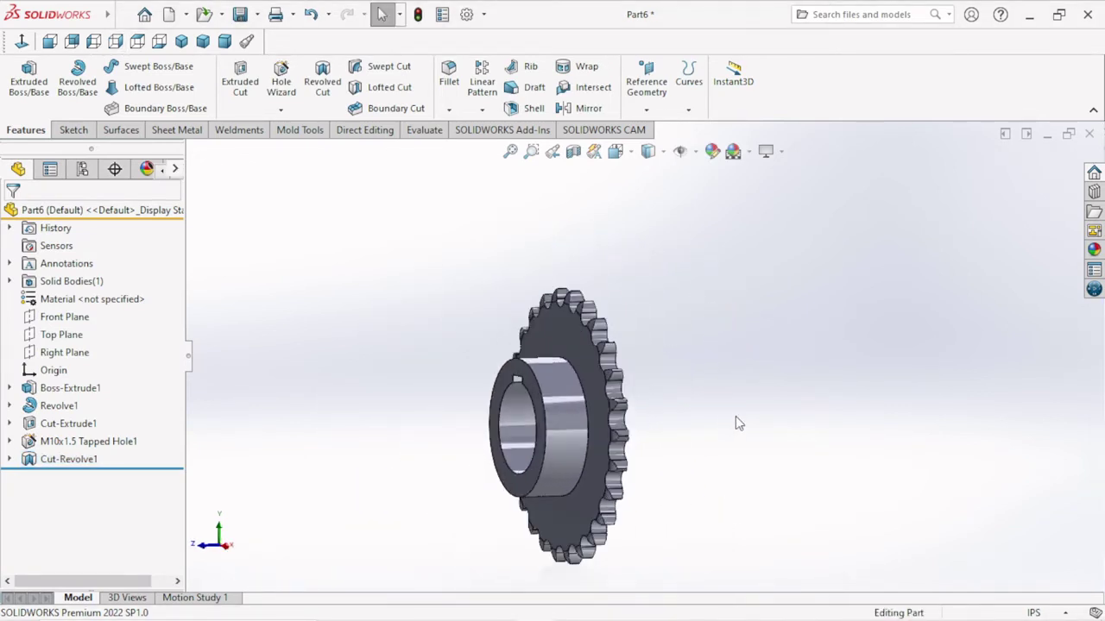
Assign Plain Carbon Steel from the Steel library as the sprocket's material.
right_click(129, 299)
left_click(221, 274)
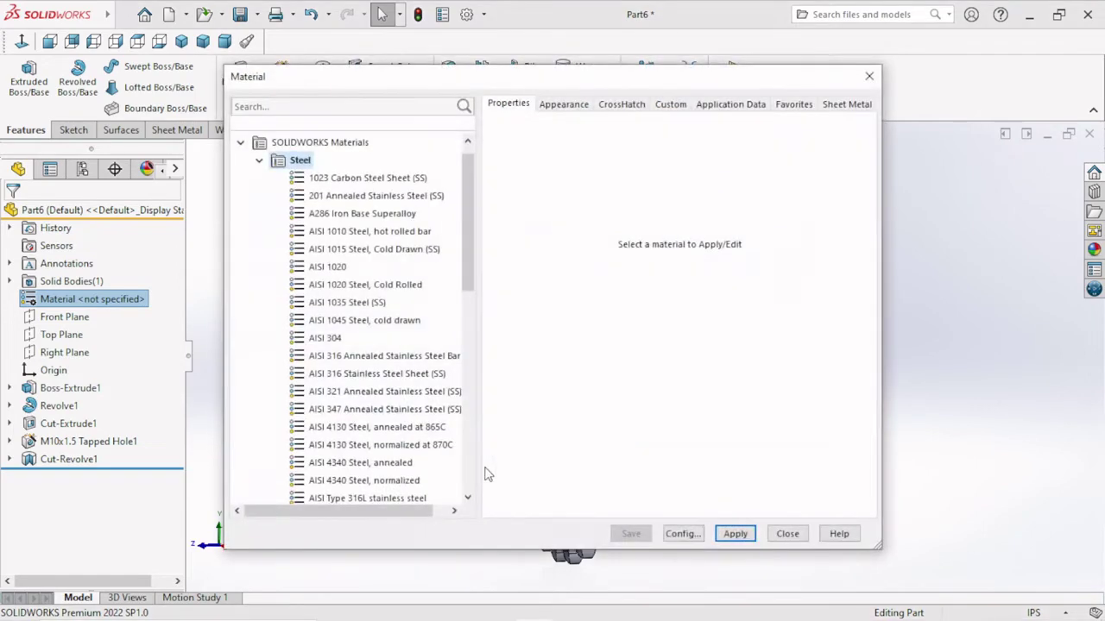
left_click_drag(461, 283, 473, 420)
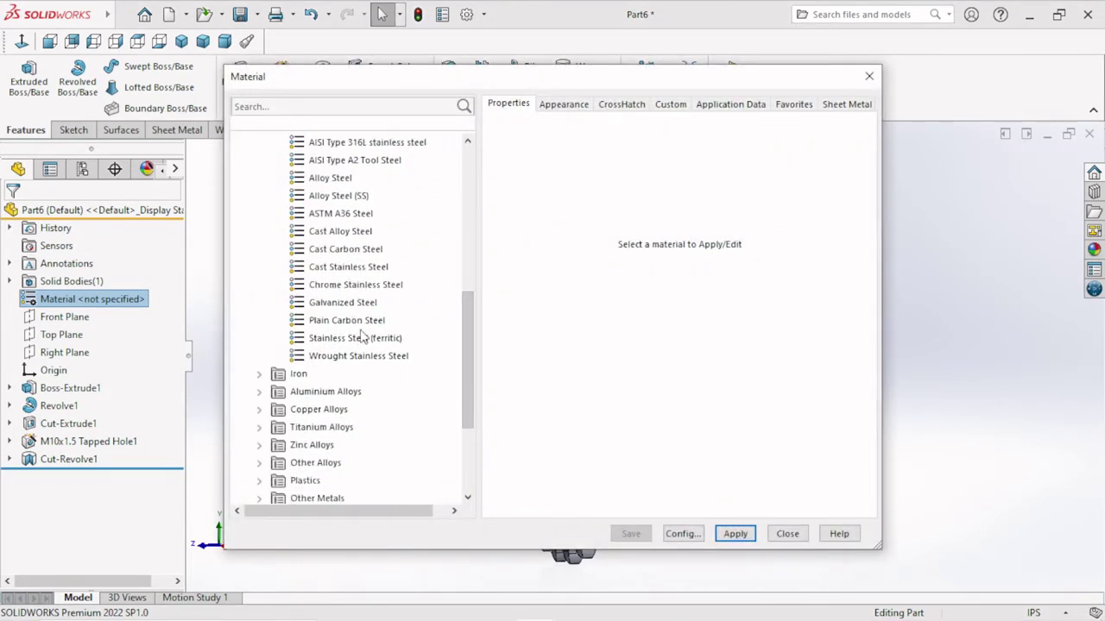
left_click(370, 322)
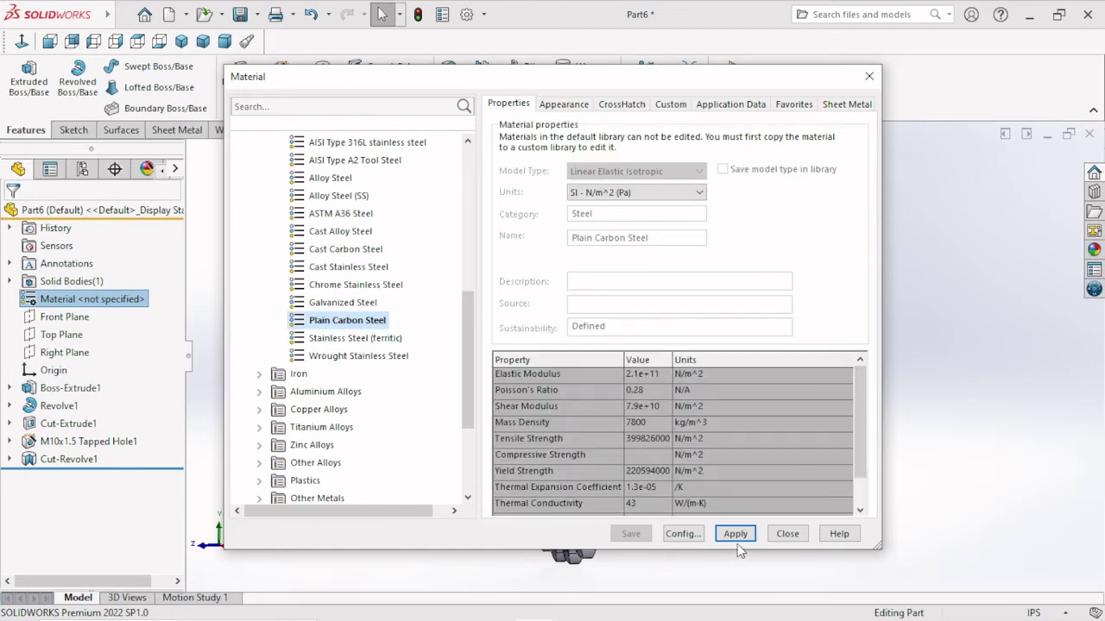
left_click(782, 539)
scroll(677, 481, "up", 3)
mouse_move(678, 481)
middle_mouse_down()
mouse_move(579, 452)
mouse_move(613, 463)
middle_mouse_up()
scroll(631, 375, "down", 3)
mouse_move(631, 374)
middle_mouse_down()
mouse_move(693, 346)
mouse_move(715, 363)
middle_mouse_up()
scroll(713, 364, "up", 2)
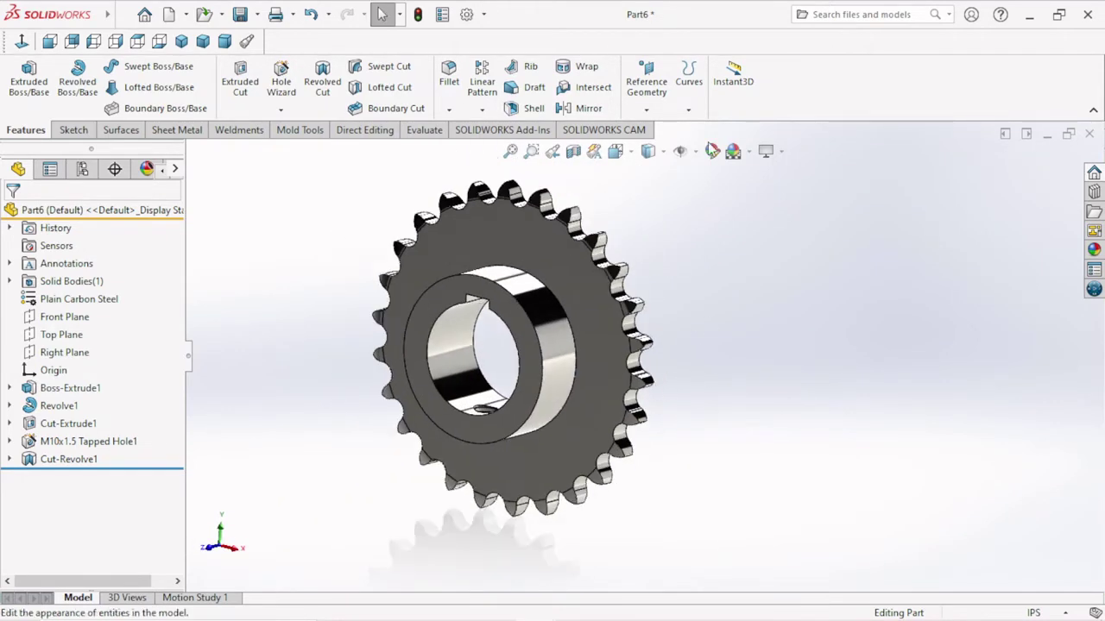
Switch the scene background to Plain White and orbit the sprocket to a three-quarter view.
left_click(749, 151)
left_click(751, 192)
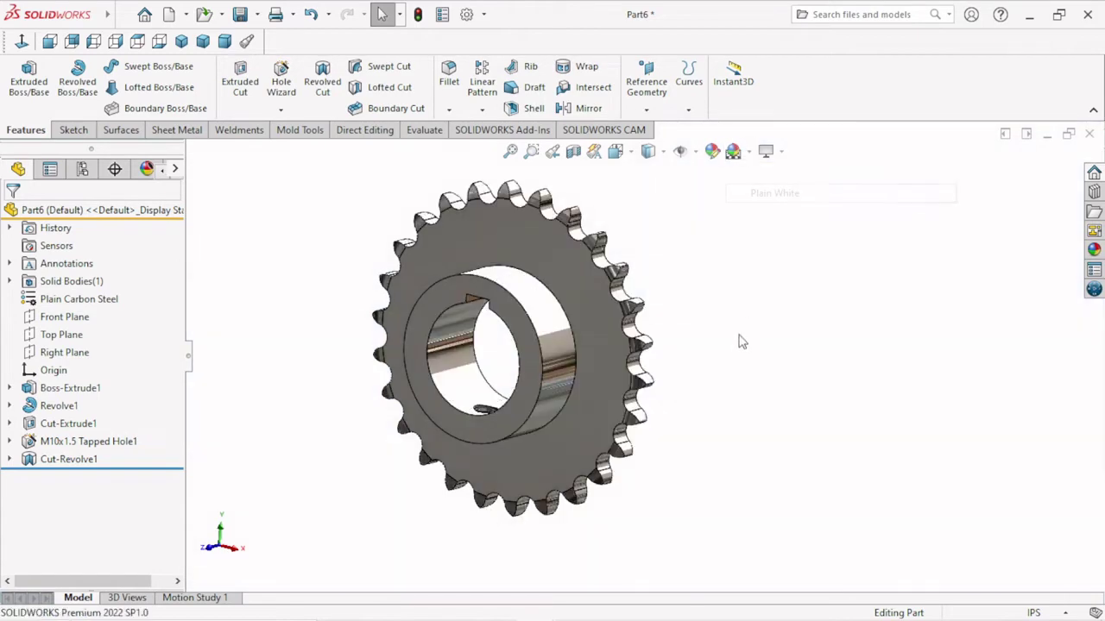
mouse_move(694, 394)
middle_mouse_down()
mouse_move(624, 389)
mouse_move(562, 469)
mouse_move(519, 400)
mouse_move(505, 422)
mouse_move(626, 501)
mouse_move(685, 409)
mouse_move(725, 456)
middle_mouse_up()
mouse_move(721, 406)
middle_mouse_down()
mouse_move(720, 222)
mouse_move(711, 217)
mouse_move(651, 449)
mouse_move(660, 481)
mouse_move(656, 409)
mouse_move(636, 376)
middle_mouse_up()
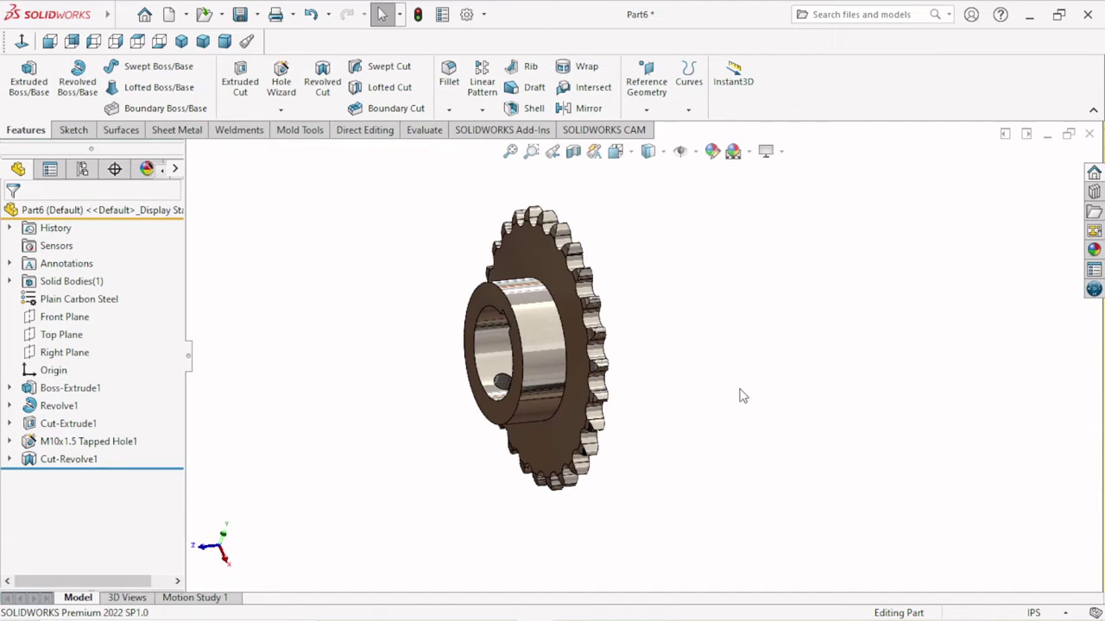
scroll(636, 403, "up", 2)
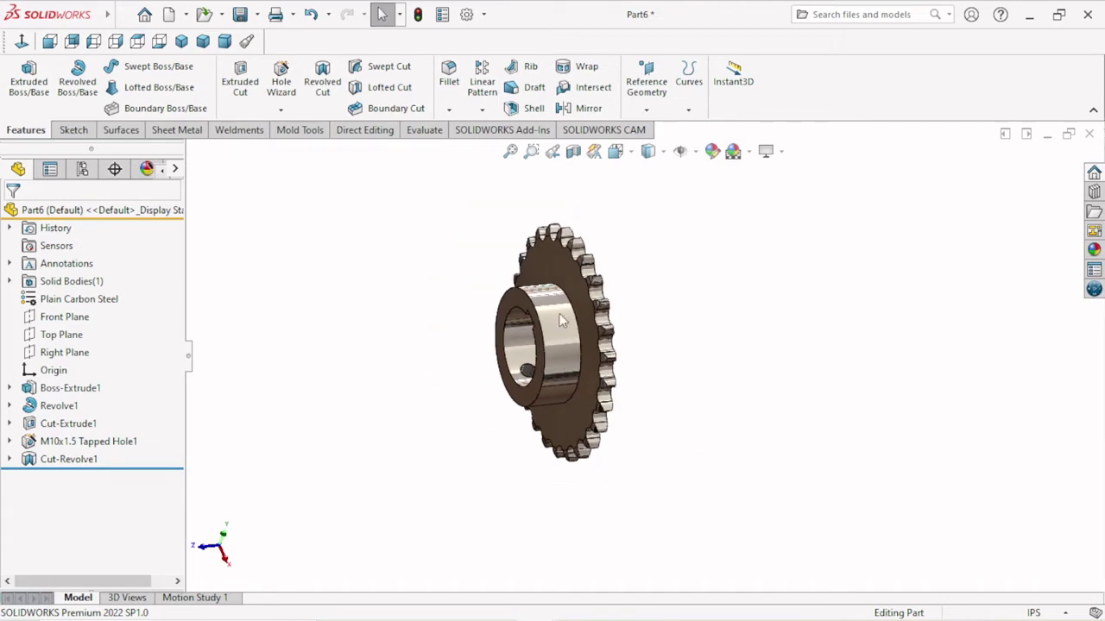
mouse_move(561, 321)
middle_mouse_down()
mouse_move(844, 394)
mouse_move(771, 372)
mouse_move(811, 389)
mouse_move(819, 446)
middle_mouse_up()
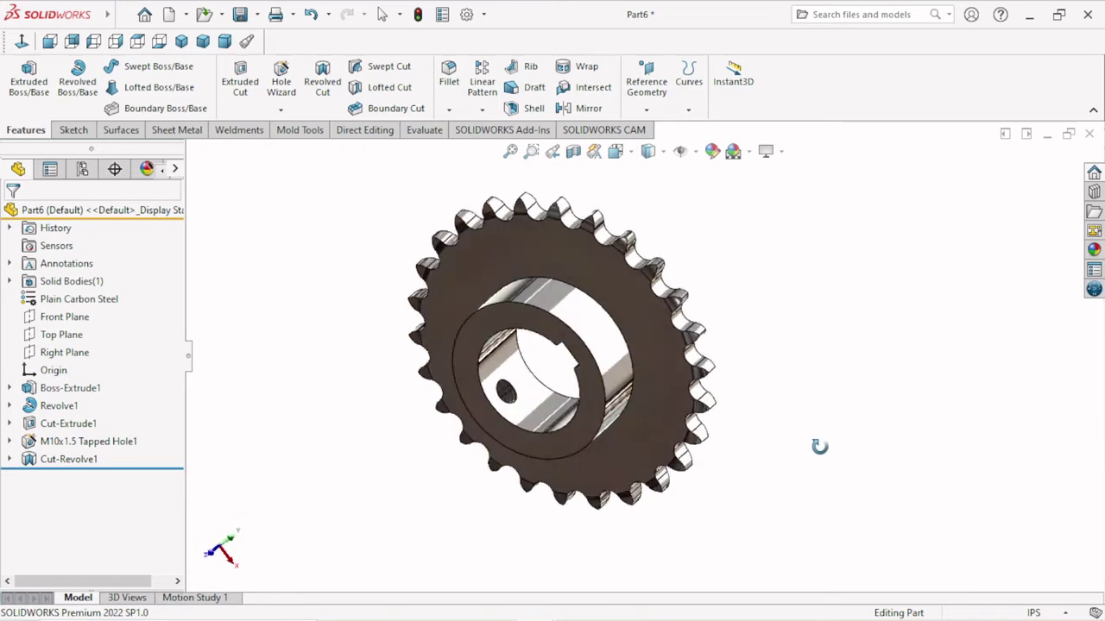
middle_click_drag(722, 413, 737, 370)
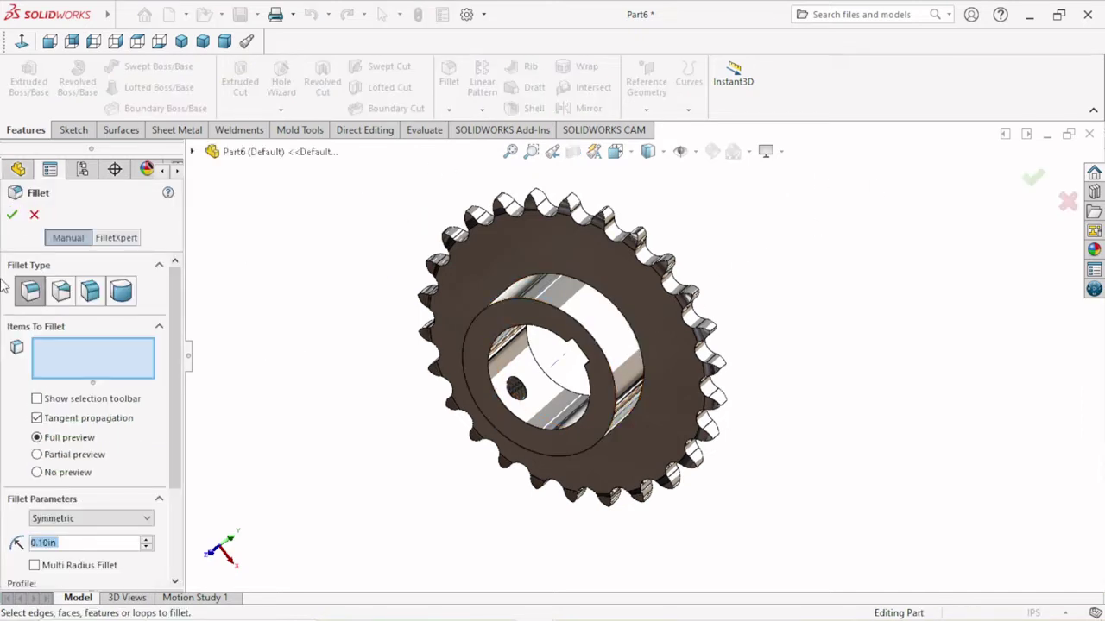
Replace the fillet with a 1/16 in (0.0625) by 45° chamfer on the hub bore edge.
left_click(33, 214)
left_click(449, 109)
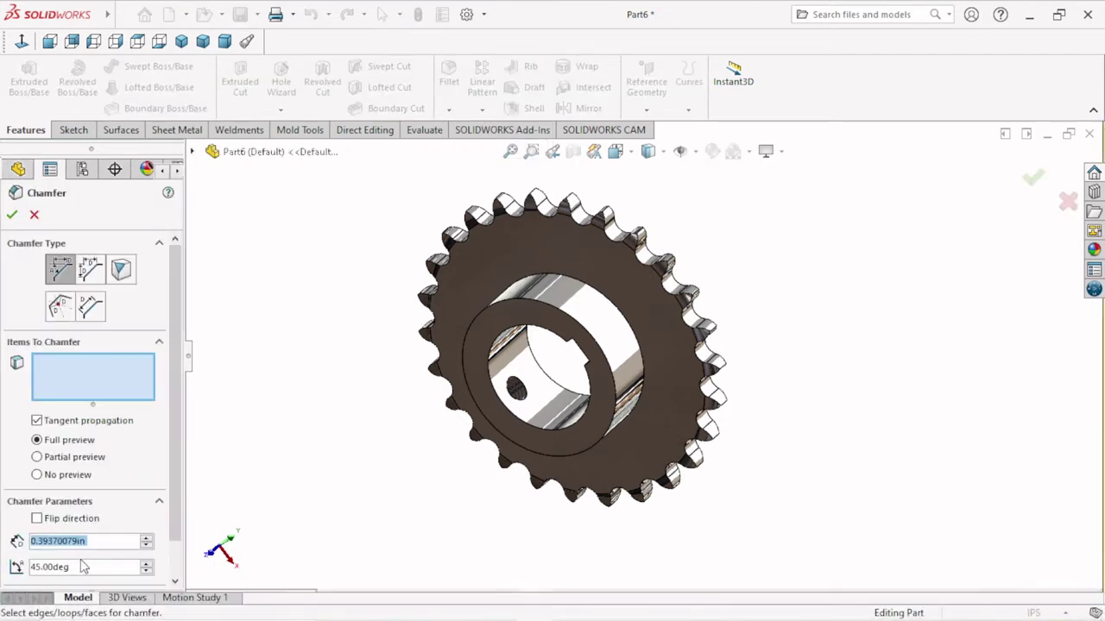
type("1/16")
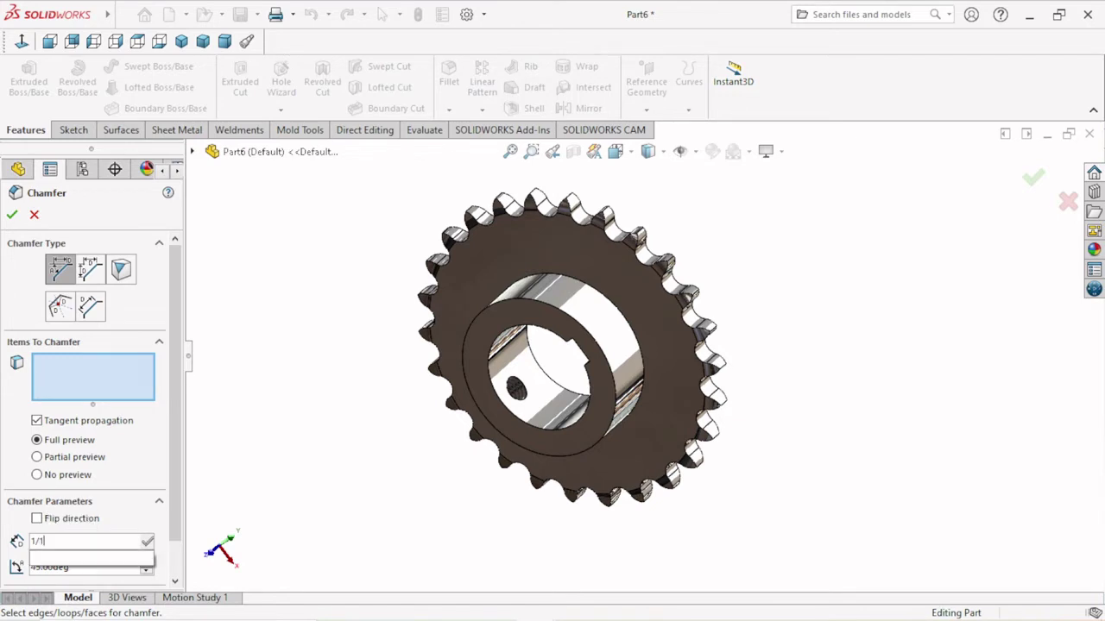
left_click(529, 300)
left_click(530, 300)
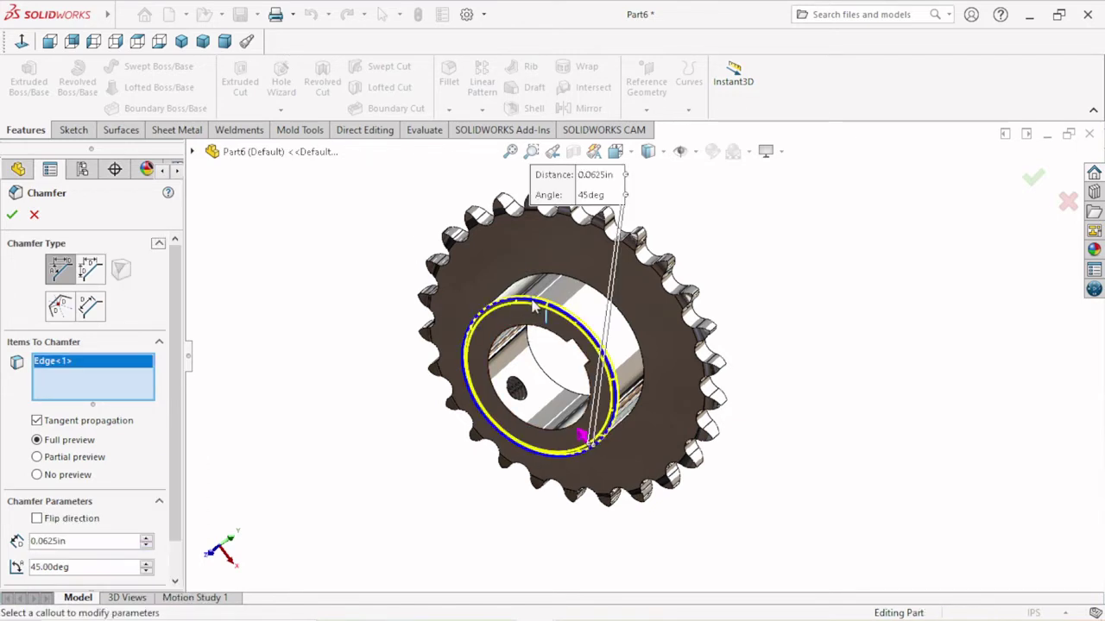
left_click(12, 215)
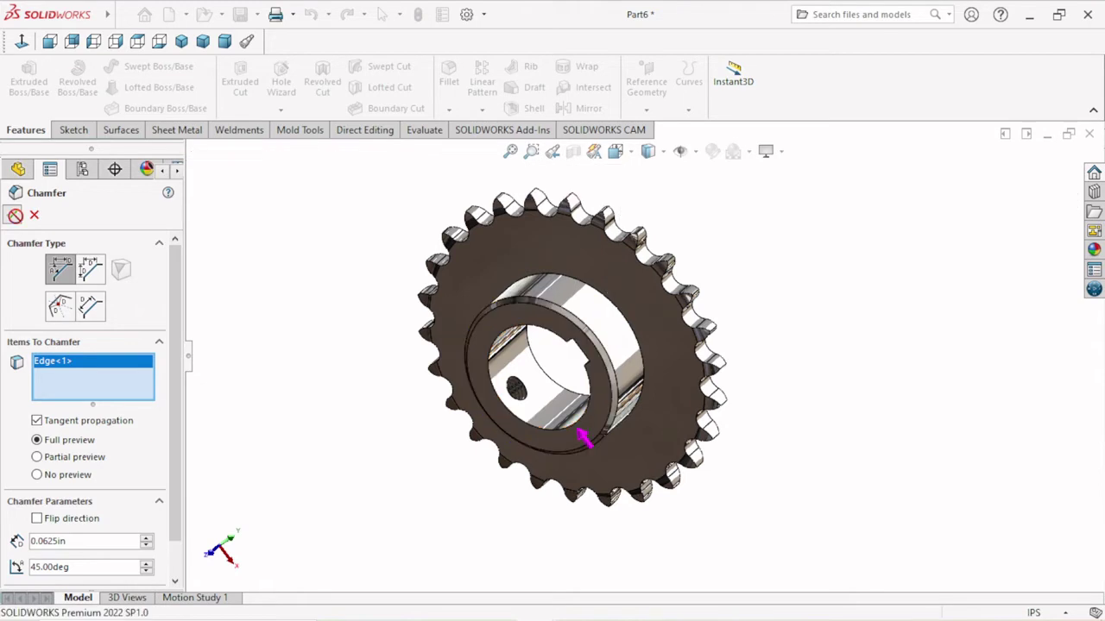
left_click(303, 343)
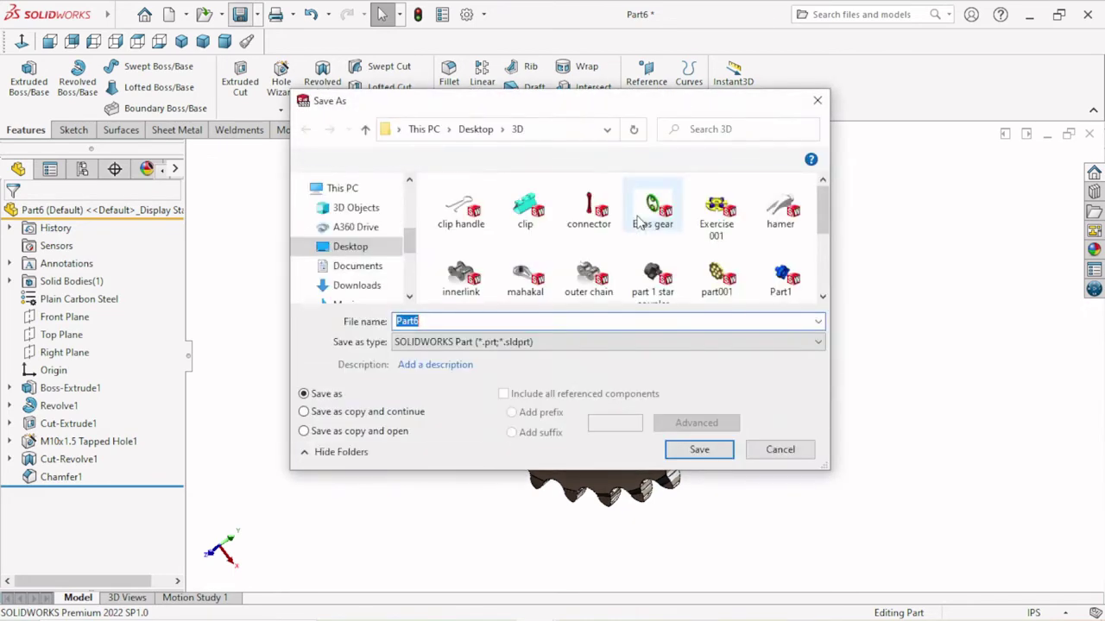
mouse_move(652, 210)
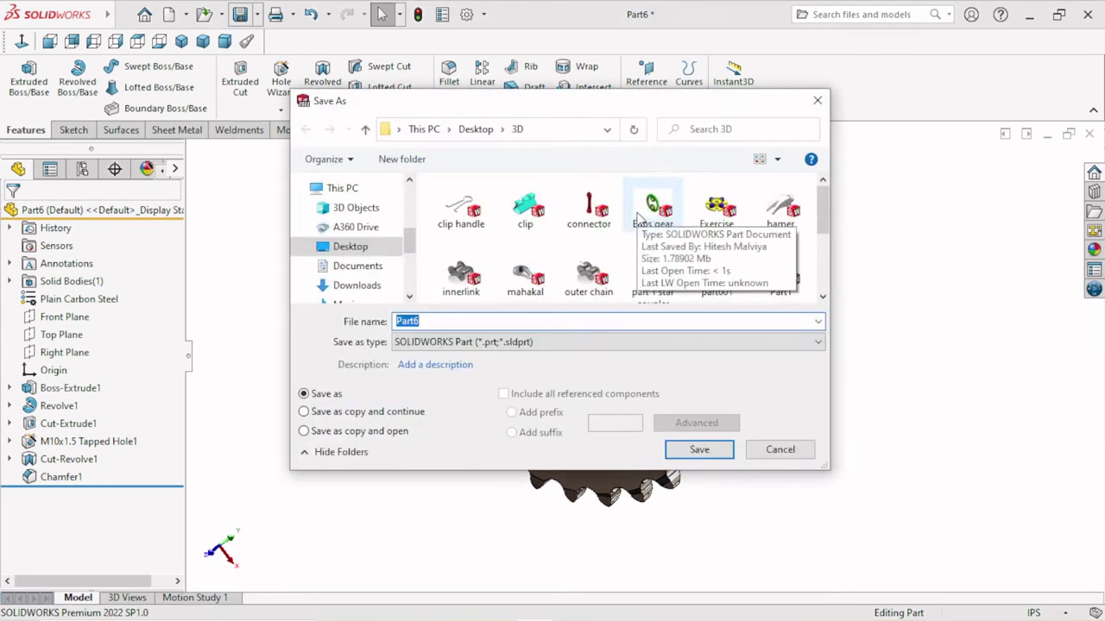
Save the part as 'chain sprocket' in the Desktop 3D folder.
type("chain sprocke")
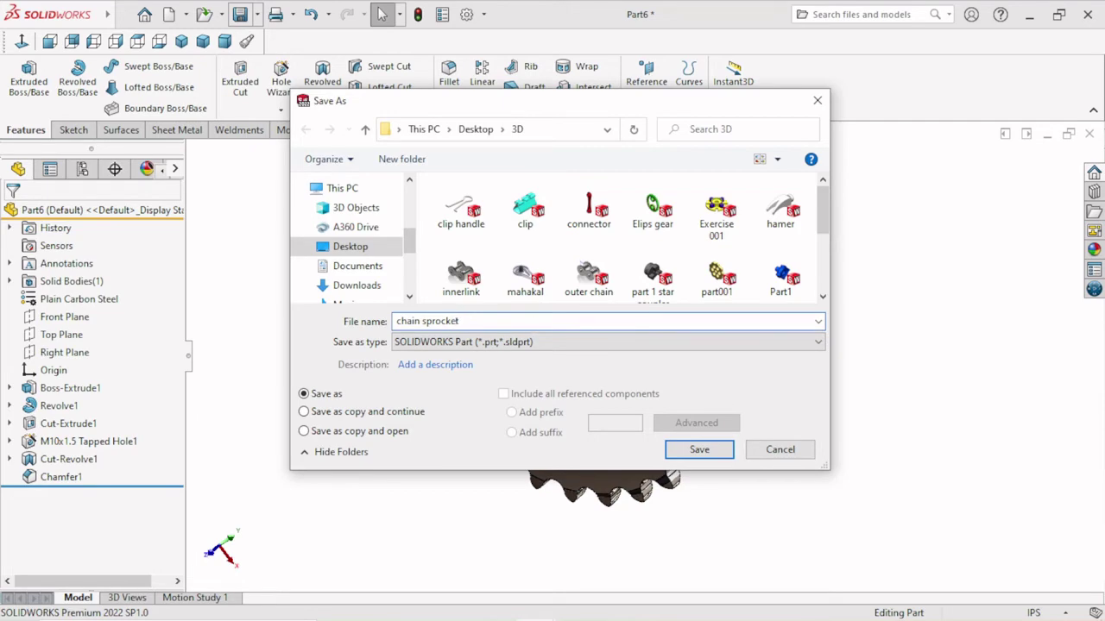
left_click(699, 450)
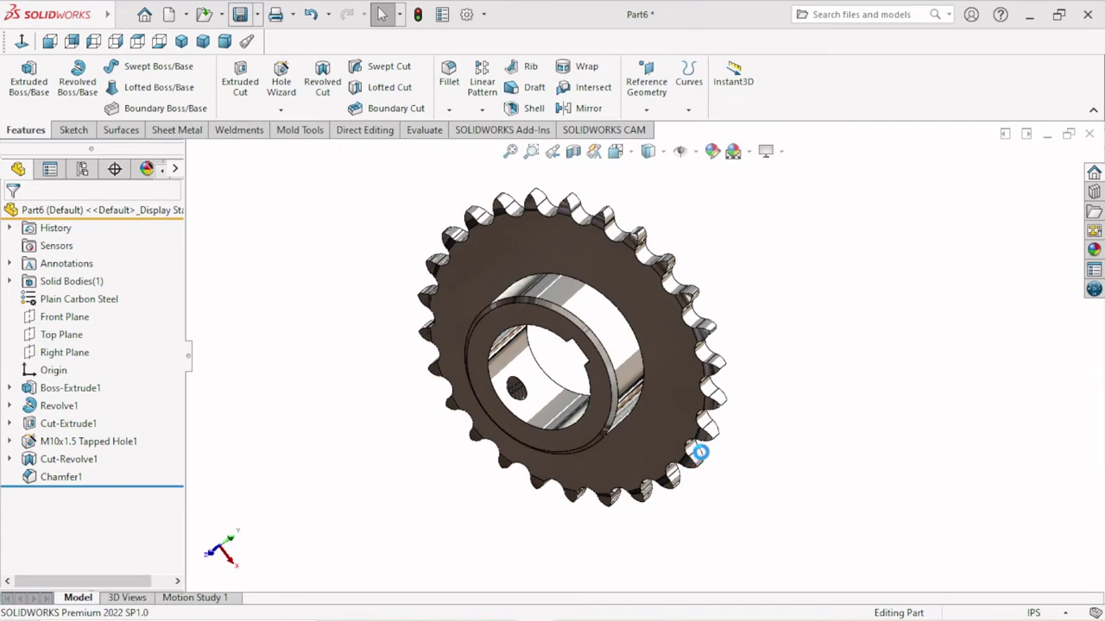
scroll(706, 443, "up", 3)
scroll(710, 457, "up", 3)
scroll(690, 414, "down", 2)
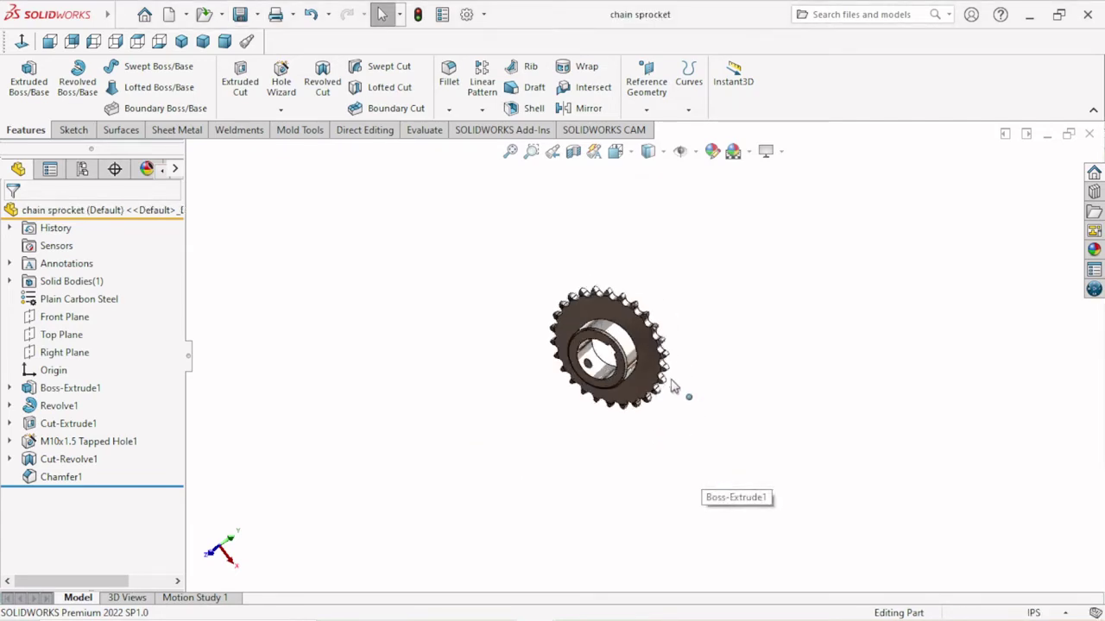
scroll(677, 380, "down", 3)
Create reference plane Plane1 midway between the sprocket's front and back faces.
mouse_move(671, 369)
middle_mouse_down()
mouse_move(751, 370)
mouse_move(723, 394)
mouse_move(760, 516)
mouse_move(728, 518)
mouse_move(658, 342)
mouse_move(713, 365)
mouse_move(684, 319)
mouse_move(743, 424)
mouse_move(750, 407)
middle_mouse_up()
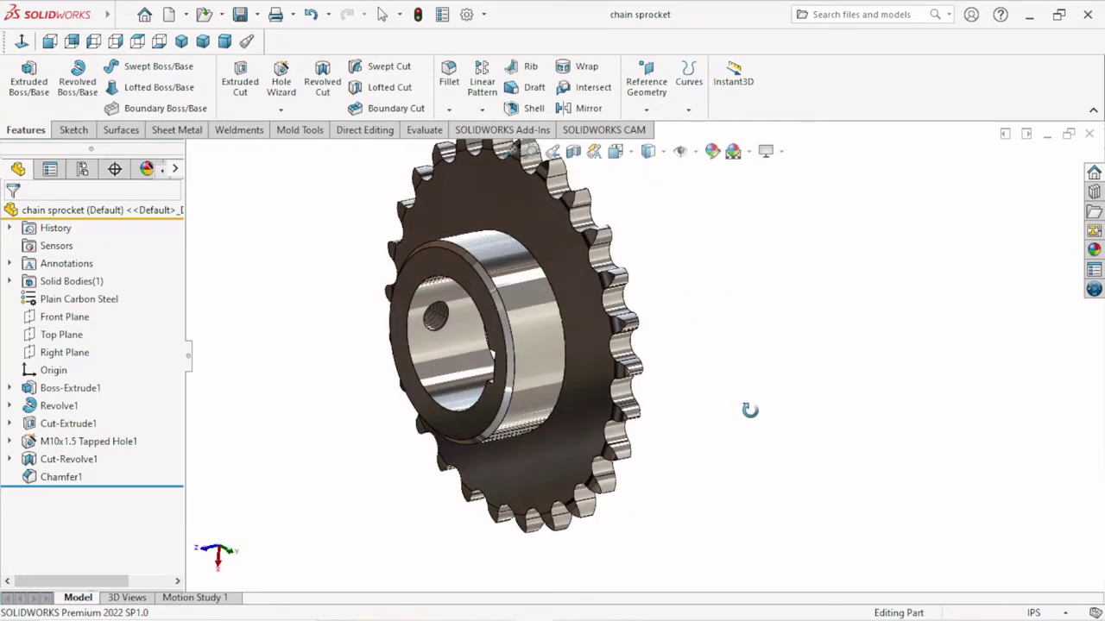
middle_click_drag(729, 342, 725, 353)
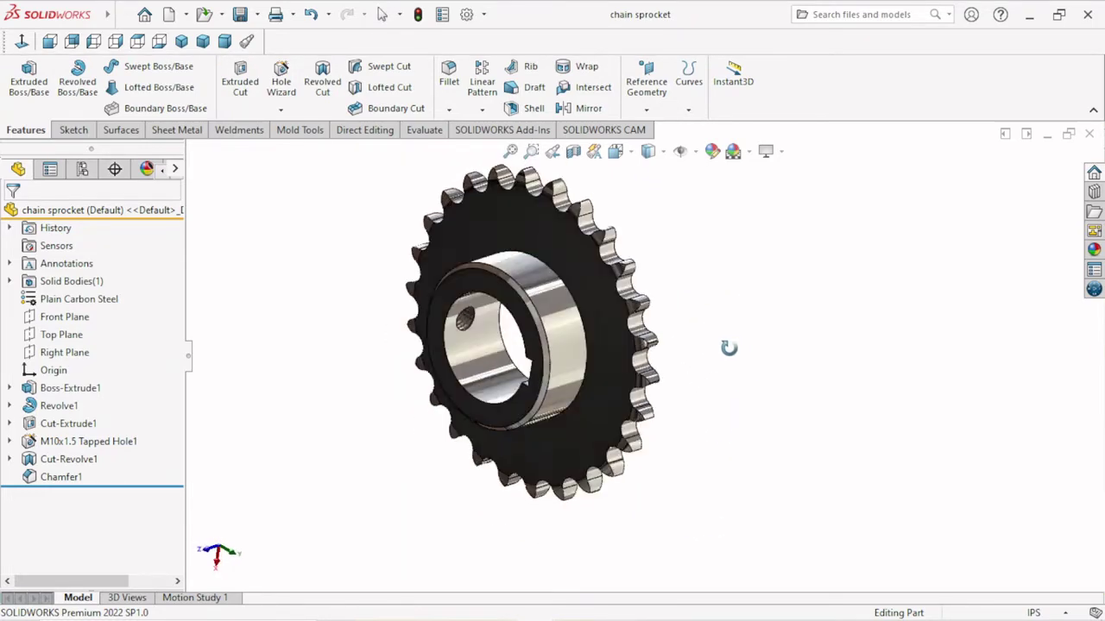
left_click(647, 110)
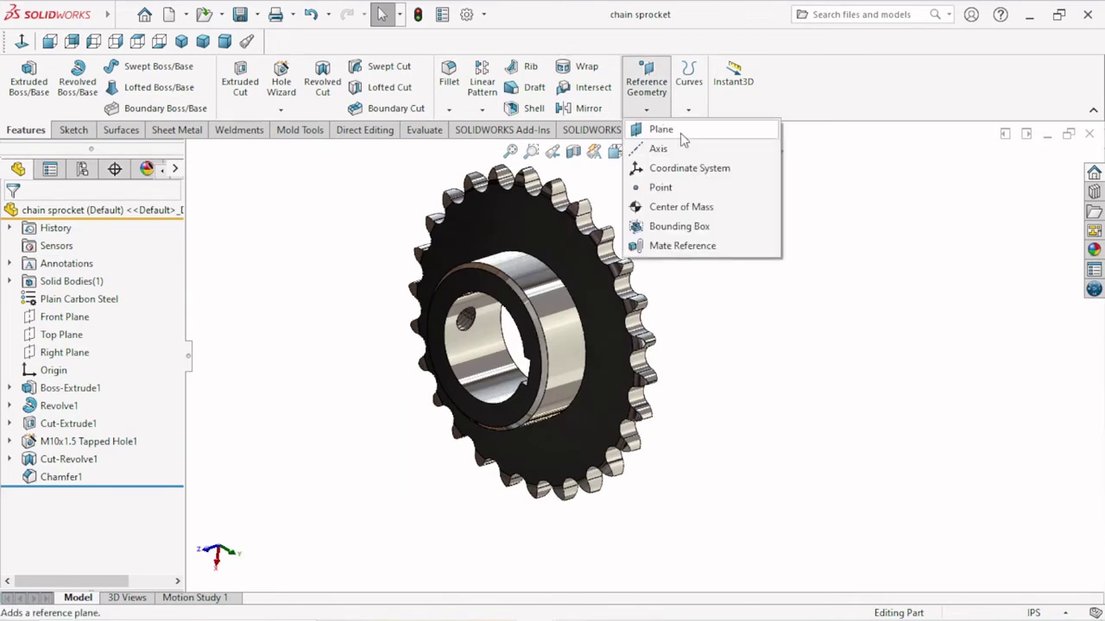
left_click(682, 132)
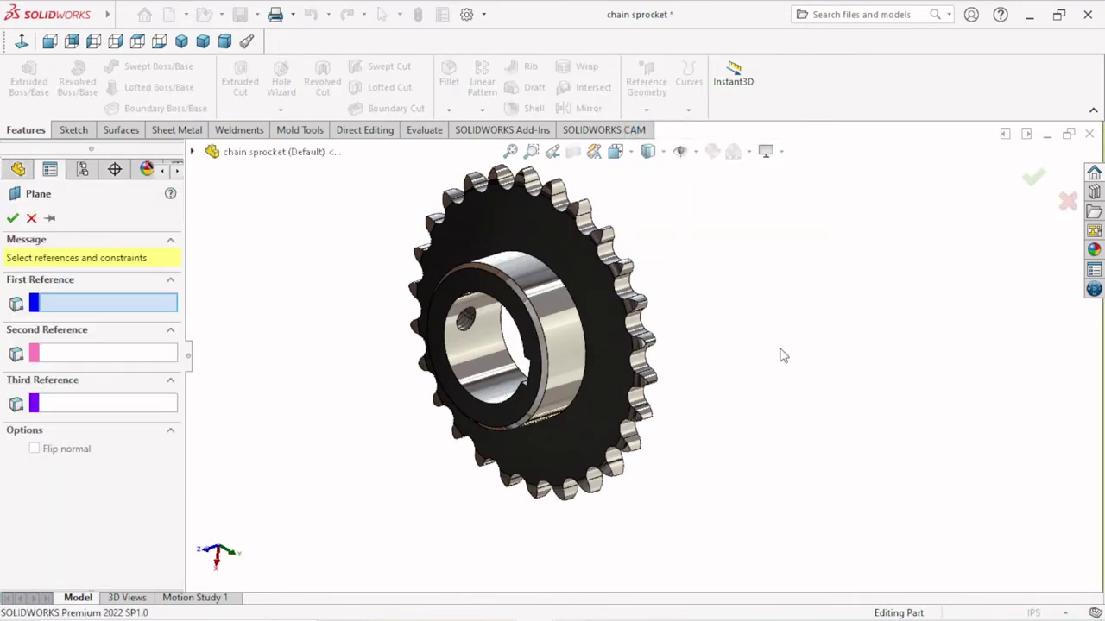
left_click(572, 231)
mouse_move(750, 298)
middle_mouse_down()
mouse_move(665, 296)
mouse_move(713, 271)
middle_mouse_up()
left_click(542, 246)
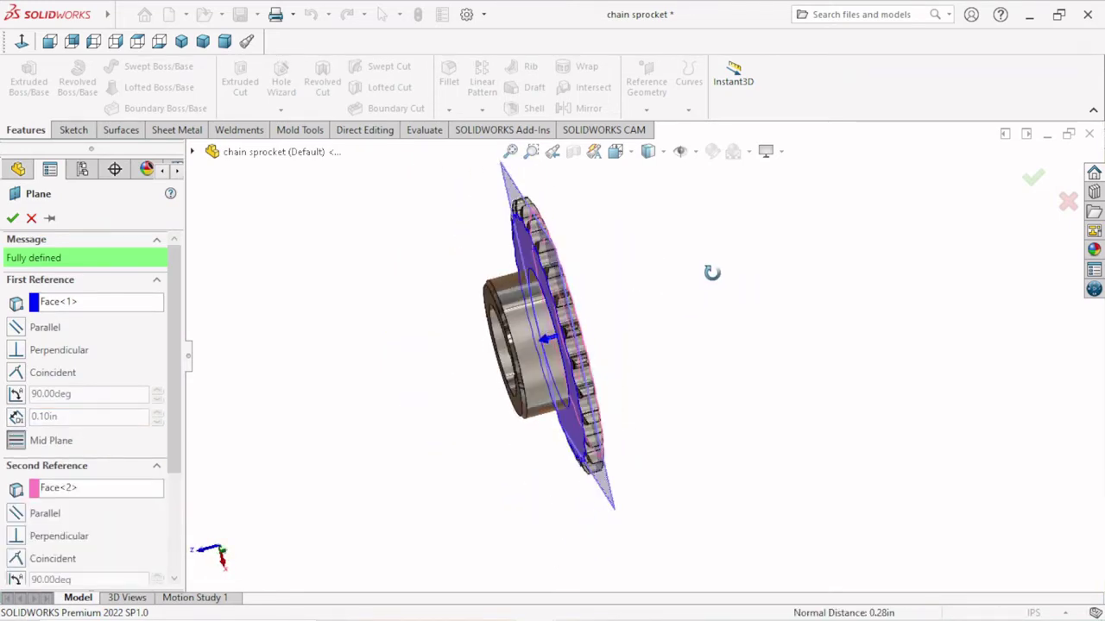
left_click(13, 218)
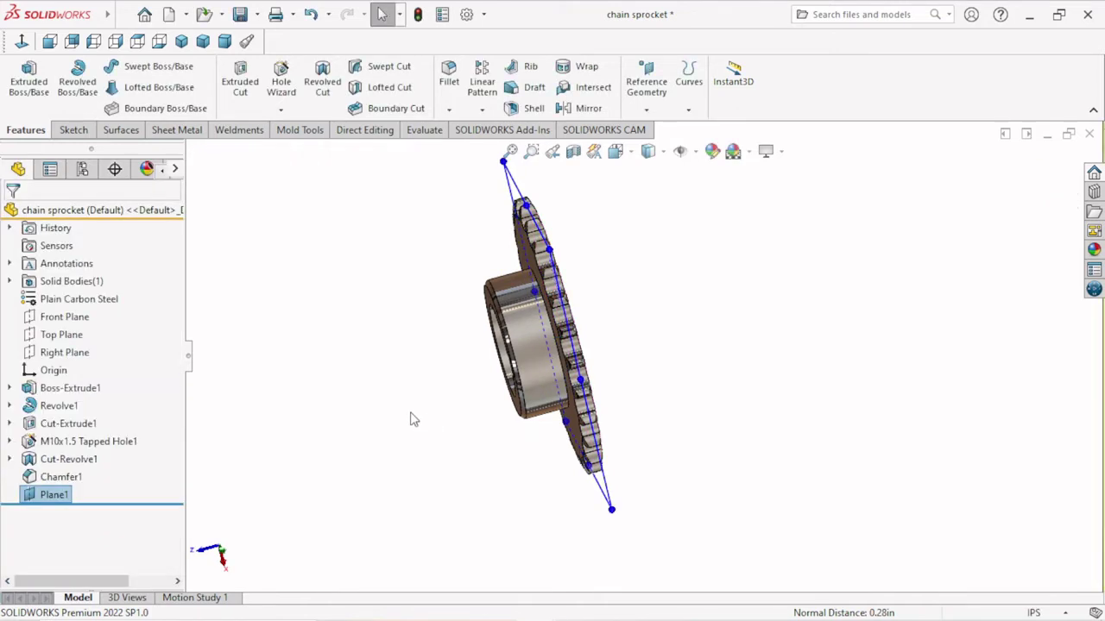
left_click(673, 412)
Save the part and hide Plane1.
mouse_move(740, 406)
middle_mouse_down()
mouse_move(708, 288)
mouse_move(506, 399)
mouse_move(518, 180)
mouse_move(606, 242)
mouse_move(577, 250)
mouse_move(717, 323)
middle_mouse_up()
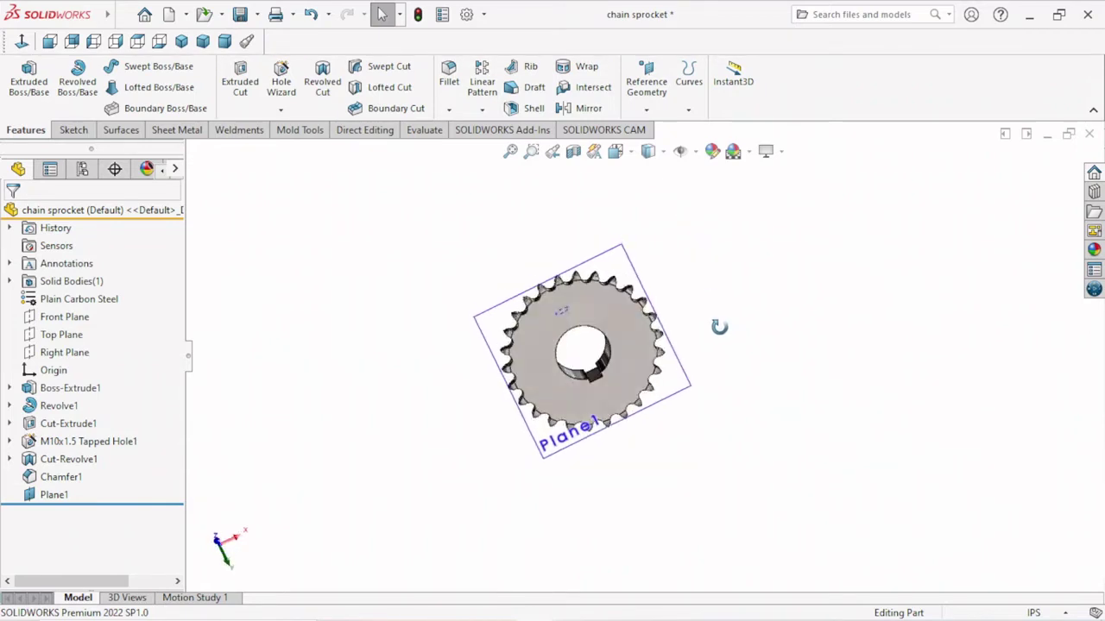
left_click(243, 15)
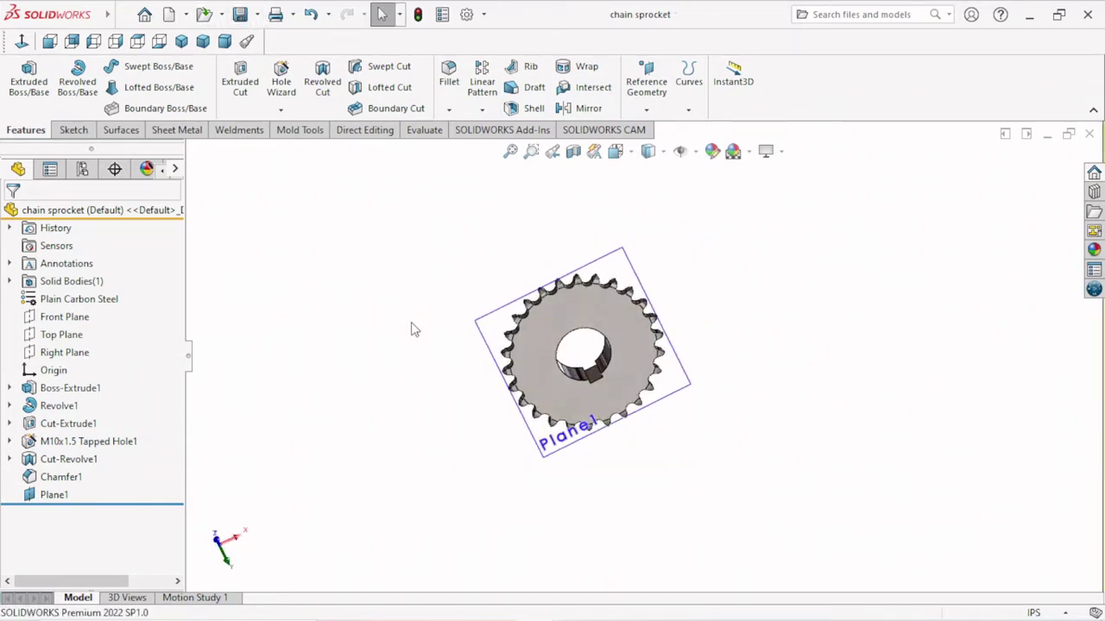
mouse_move(656, 397)
middle_mouse_down()
mouse_move(709, 413)
mouse_move(647, 341)
mouse_move(617, 502)
mouse_move(646, 466)
mouse_move(621, 370)
mouse_move(468, 394)
mouse_move(677, 316)
middle_mouse_up()
left_click(636, 296)
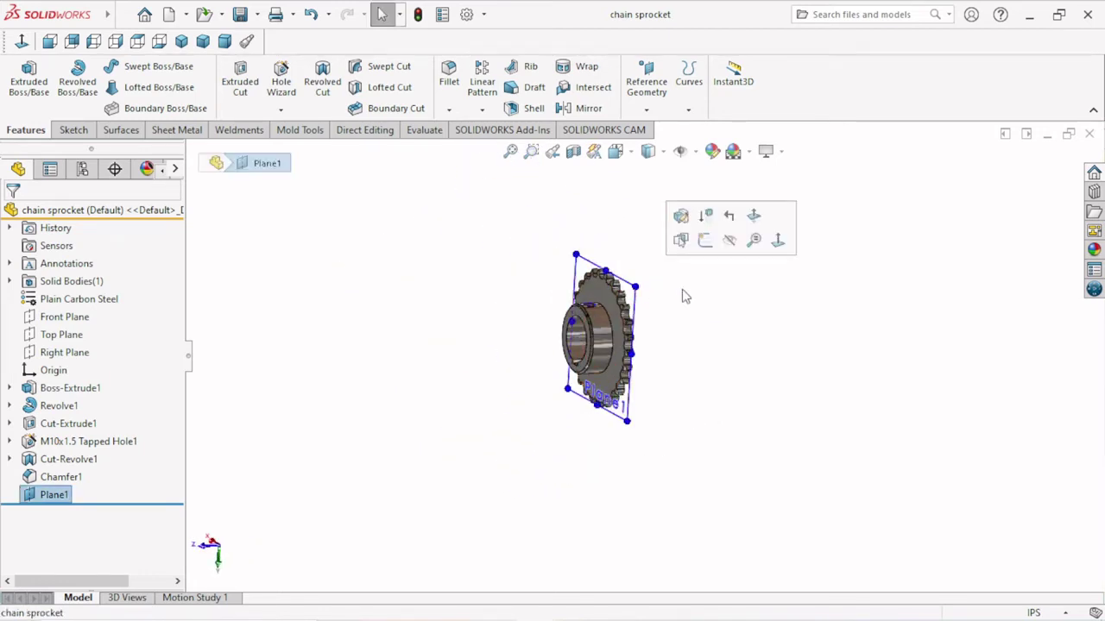
left_click(734, 240)
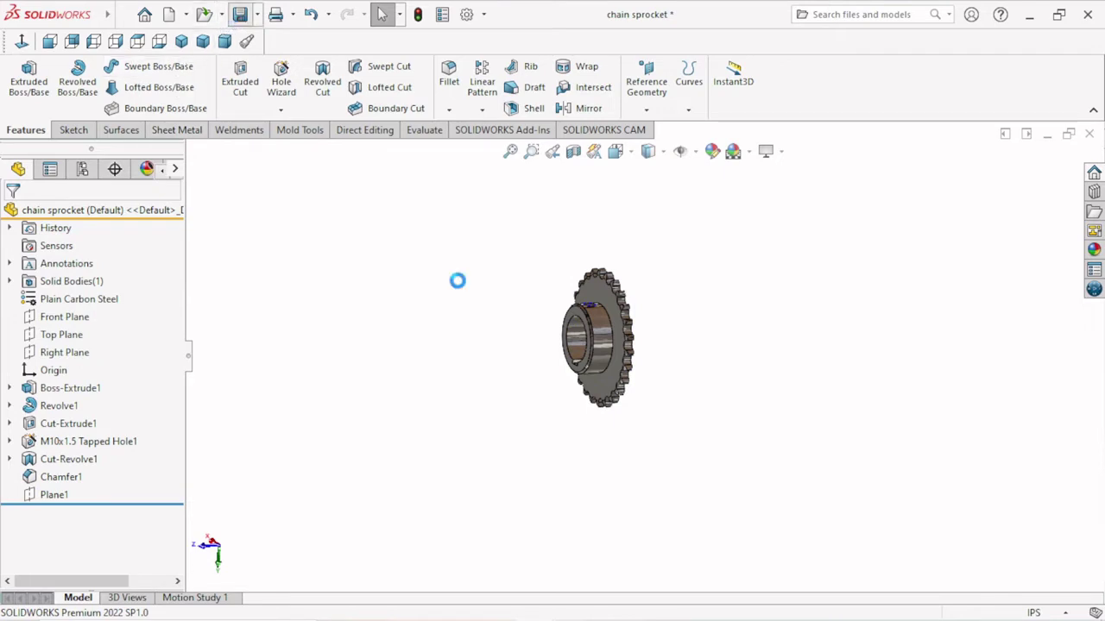
mouse_move(648, 345)
middle_mouse_down()
mouse_move(682, 336)
mouse_move(708, 346)
mouse_move(722, 380)
mouse_move(712, 334)
middle_mouse_up()
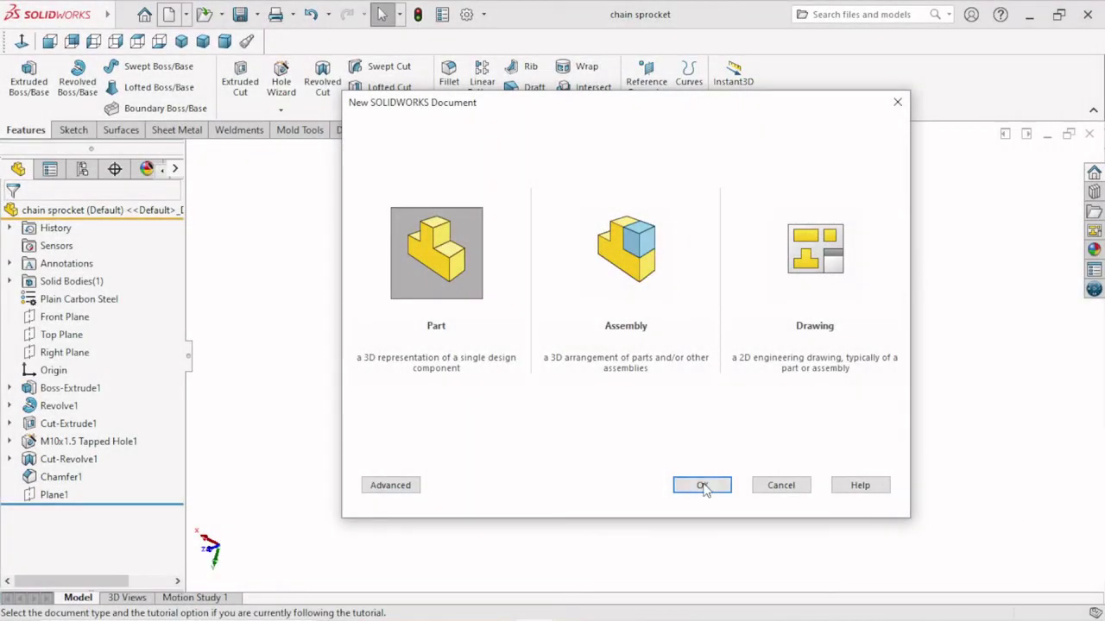
Create a new part with Plain White background and IPS units, sketching on Front Plane.
left_click(702, 487)
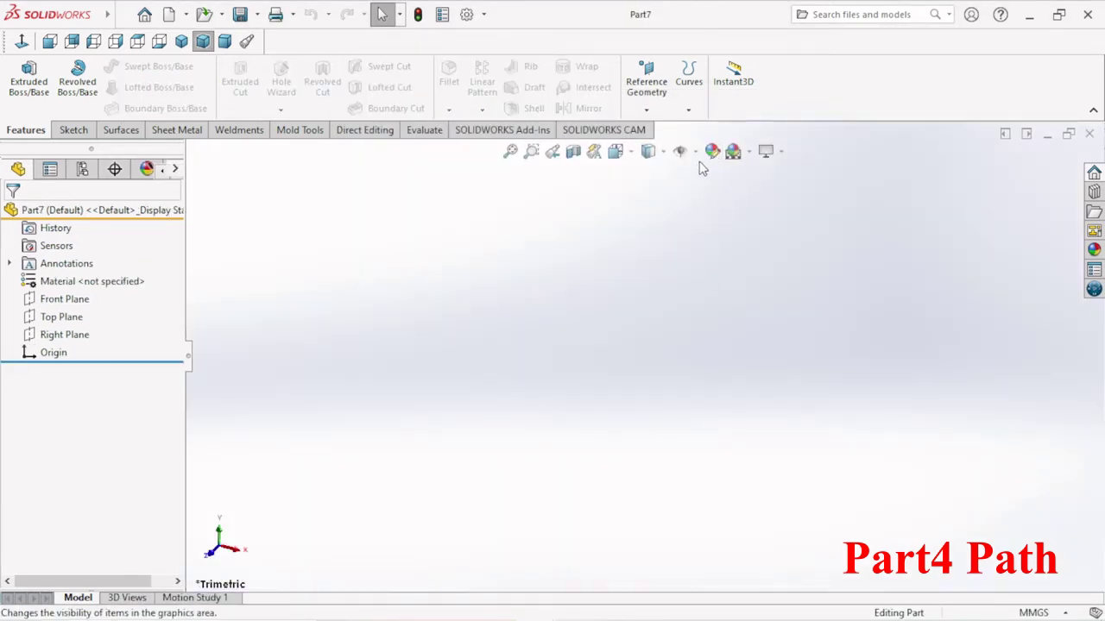
left_click(733, 151)
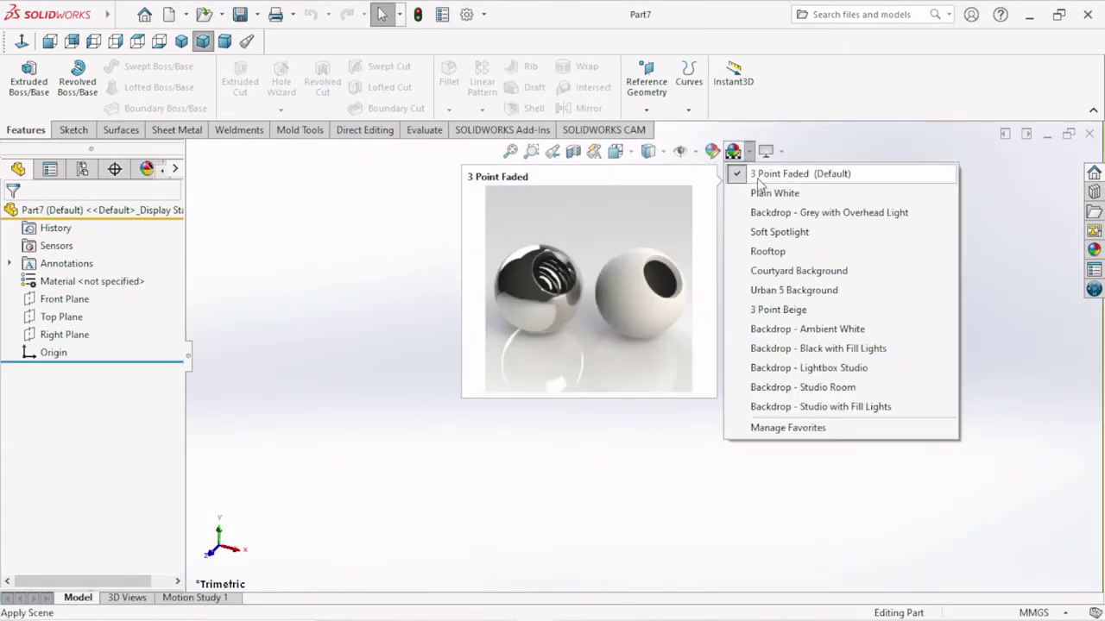
left_click(774, 194)
left_click(1036, 613)
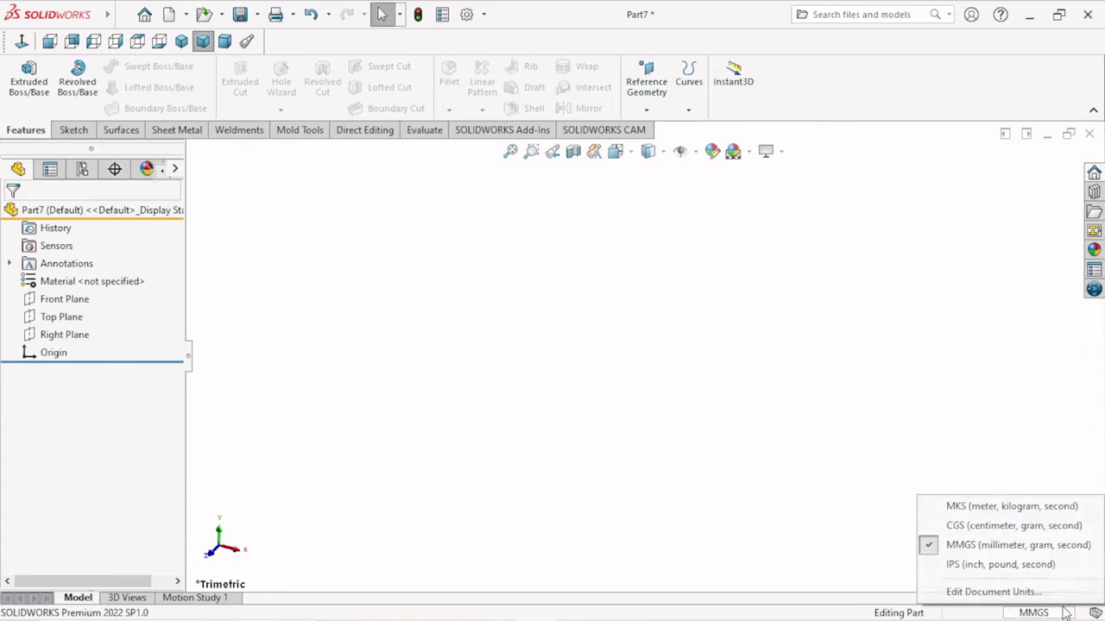
left_click(970, 566)
left_click(64, 299)
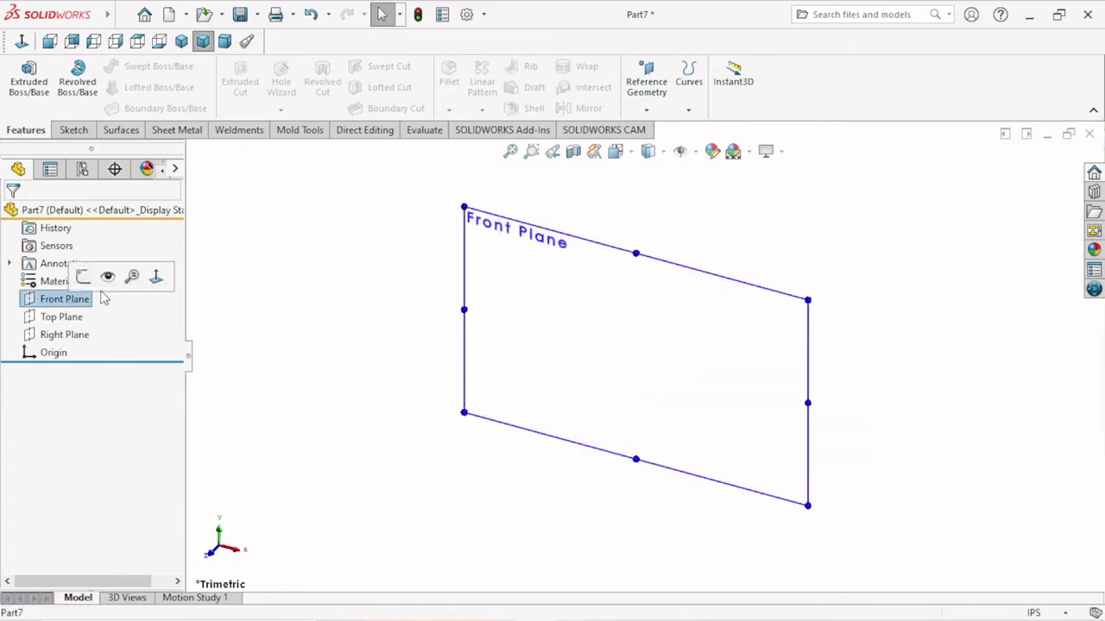
left_click(83, 278)
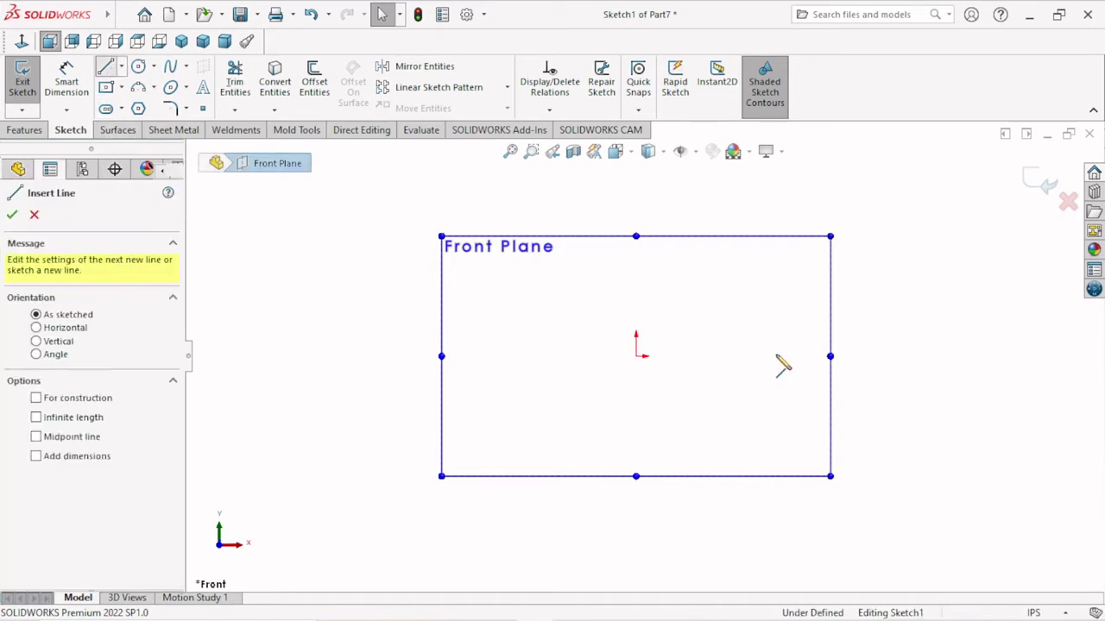
Draw the top line of the profile and a tangent arc around the left end.
left_click(798, 355)
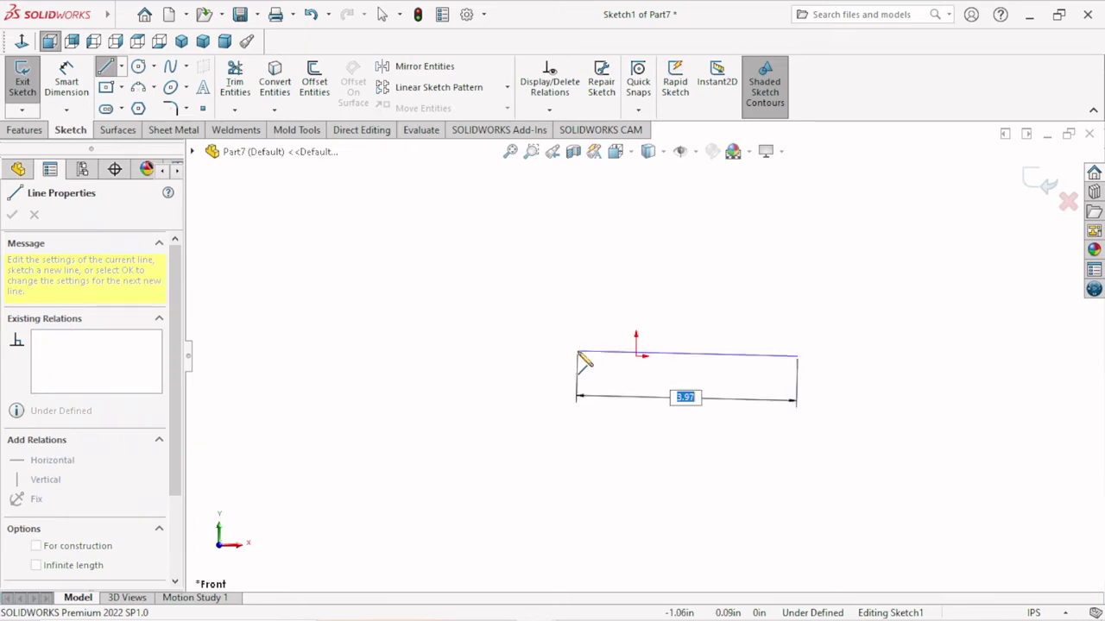
left_click(577, 352)
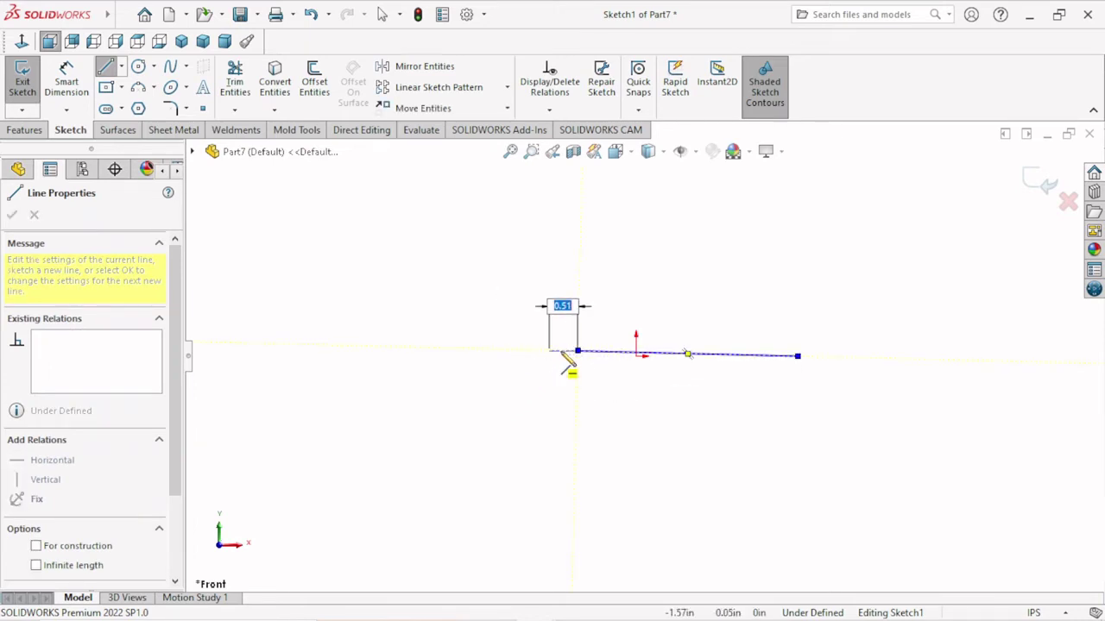
key("a")
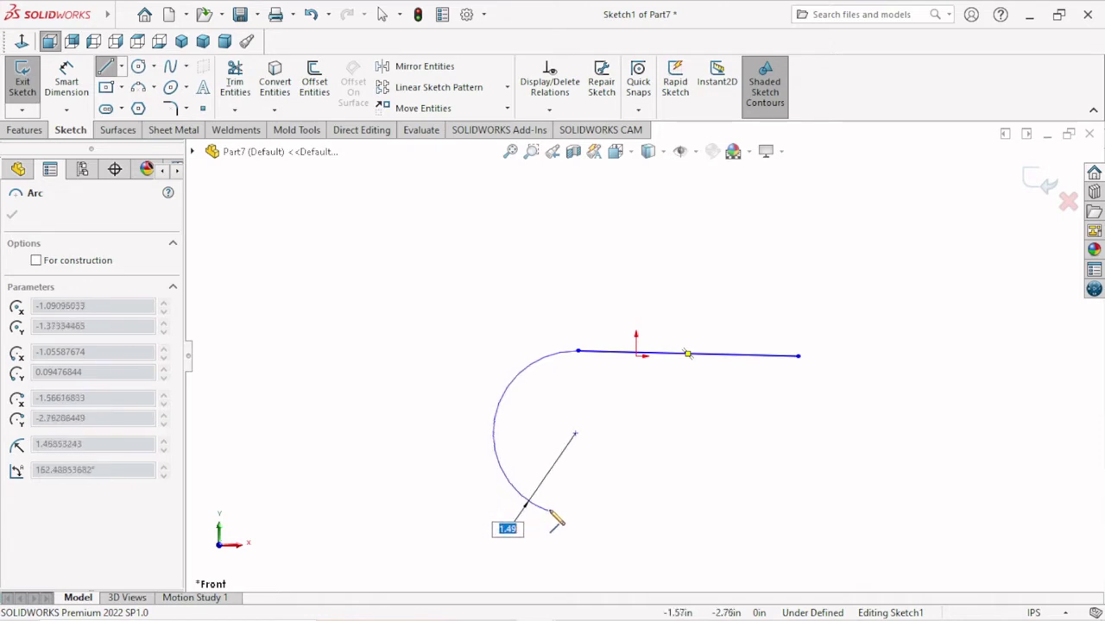
left_click(552, 501)
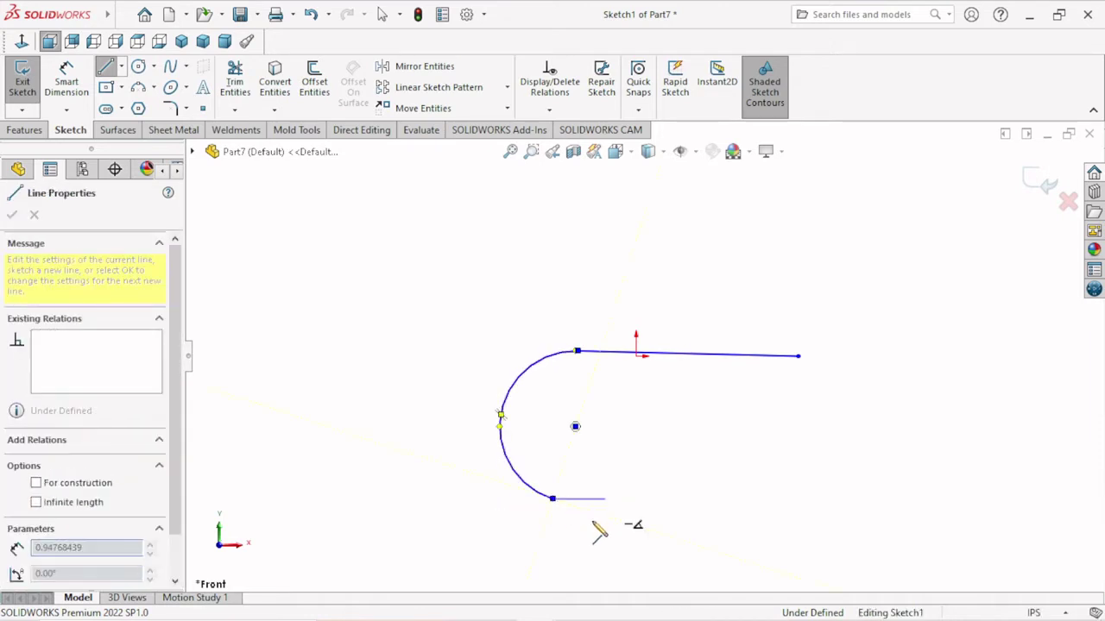
double_click(553, 503)
Add the long bottom arc and the right tangent arc to close the loop, then stop drawing.
left_click(552, 498)
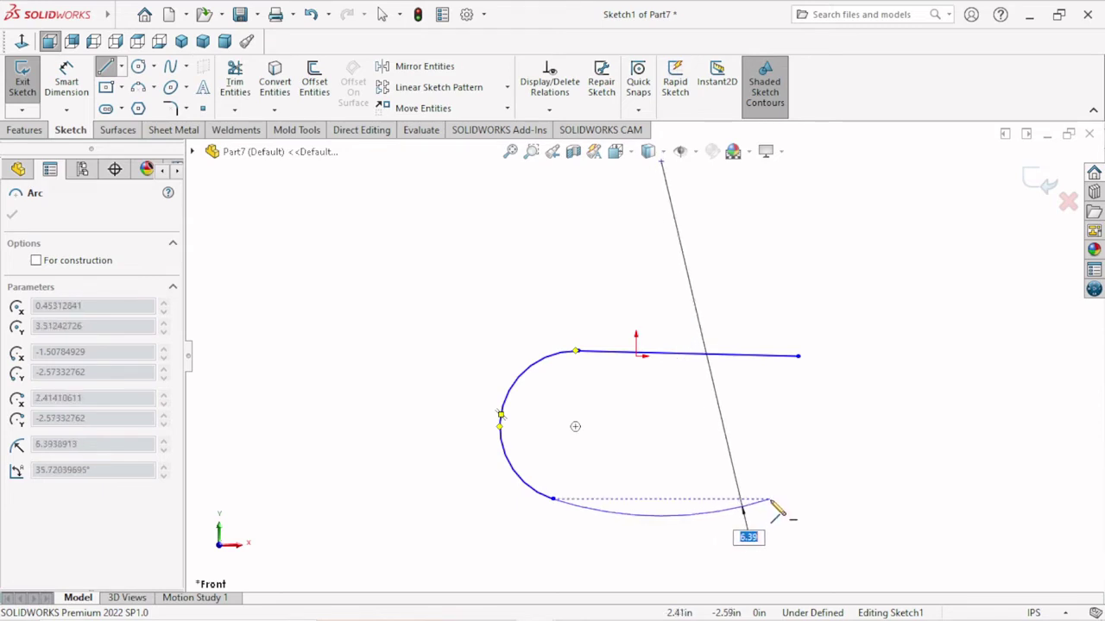
left_click(769, 499)
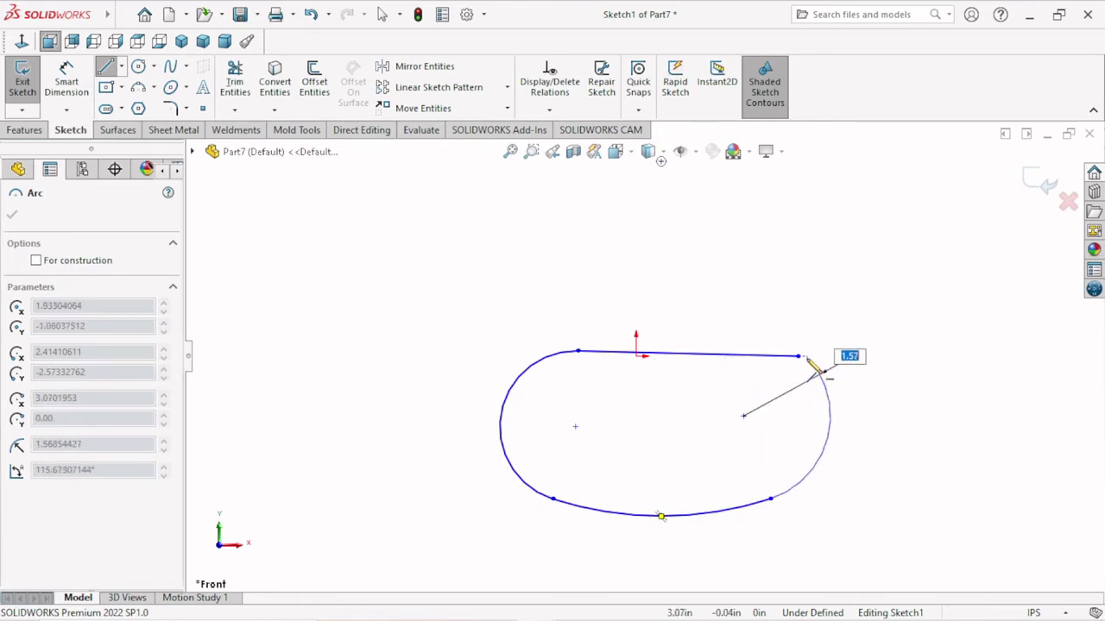
left_click(817, 375)
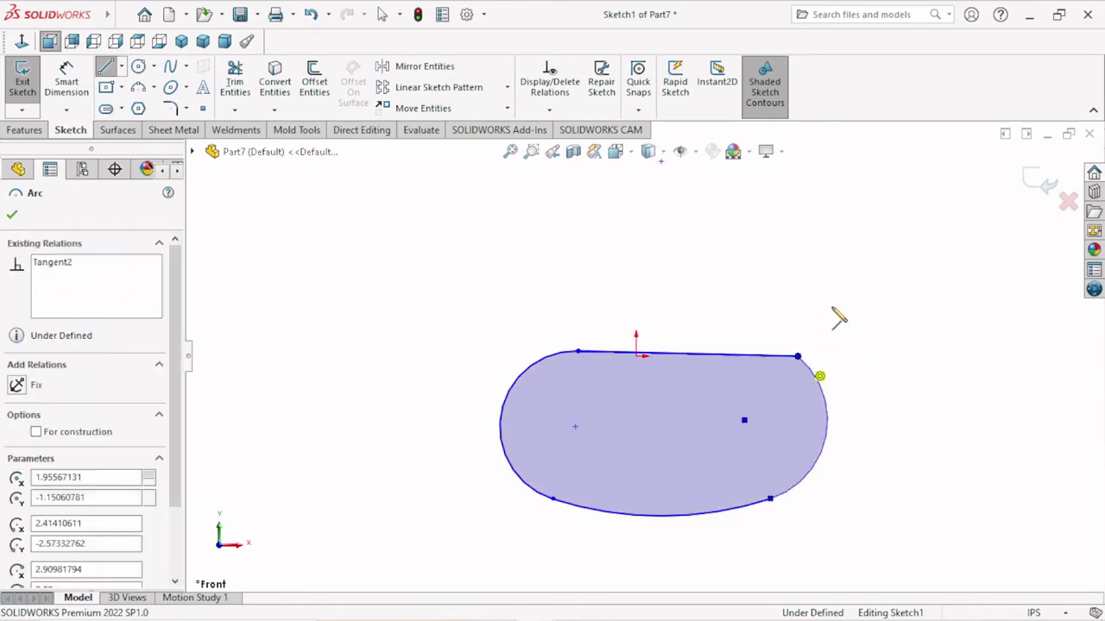
right_click(840, 299)
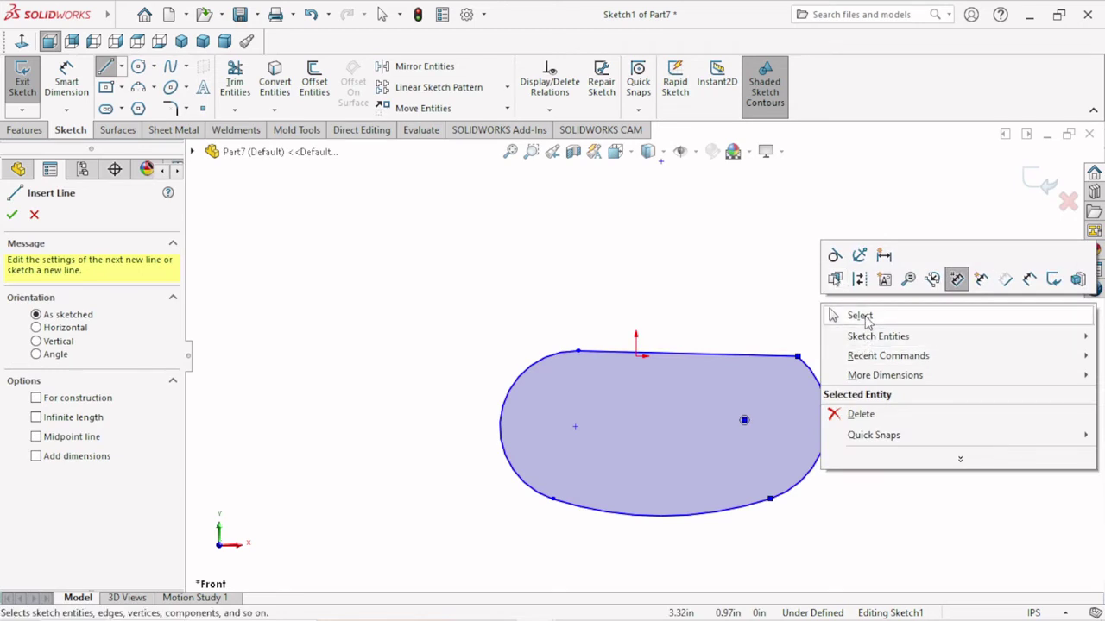
left_click(863, 316)
scroll(752, 523, "down", 1)
Make the top line tangent to the right end arc, then undo that relation.
scroll(777, 397, "down", 2)
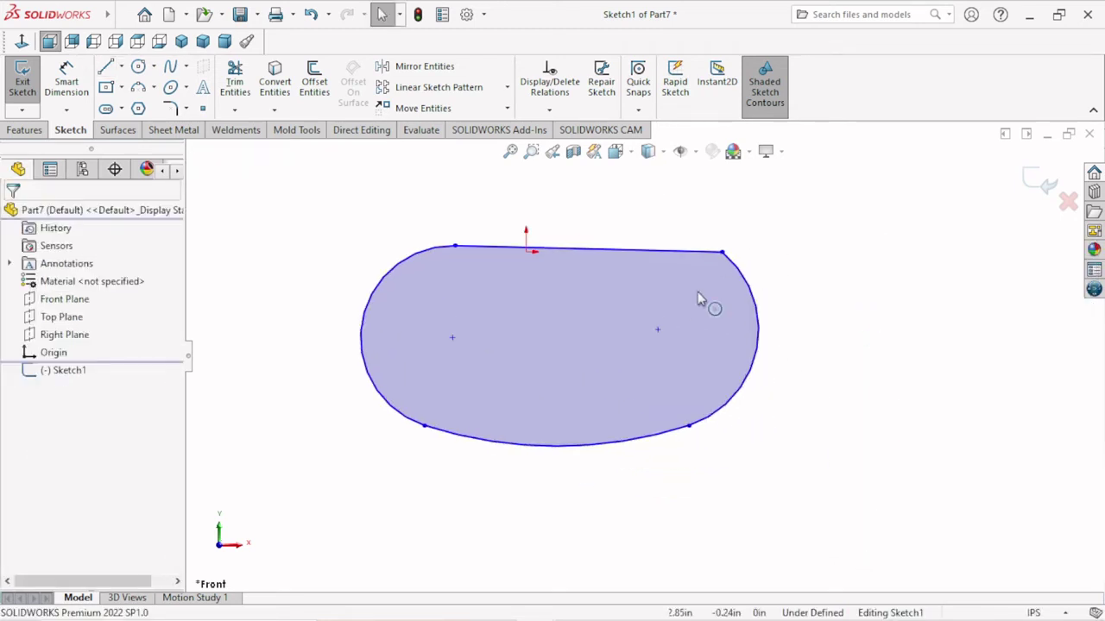
scroll(621, 320, "up", 1)
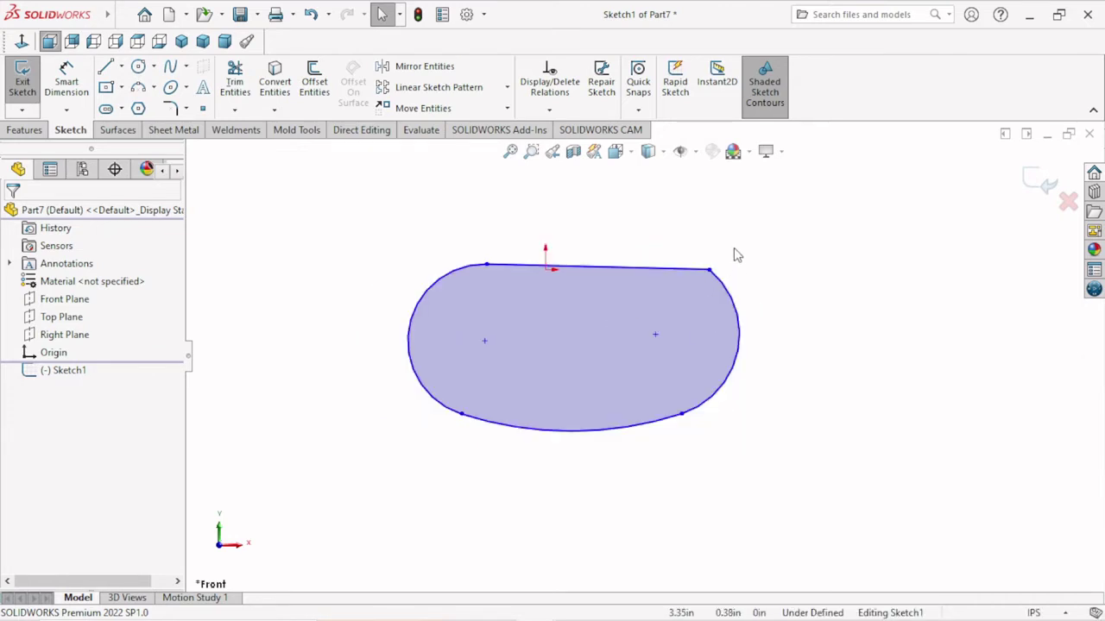
left_click(699, 268)
left_click(718, 281, "ctrl")
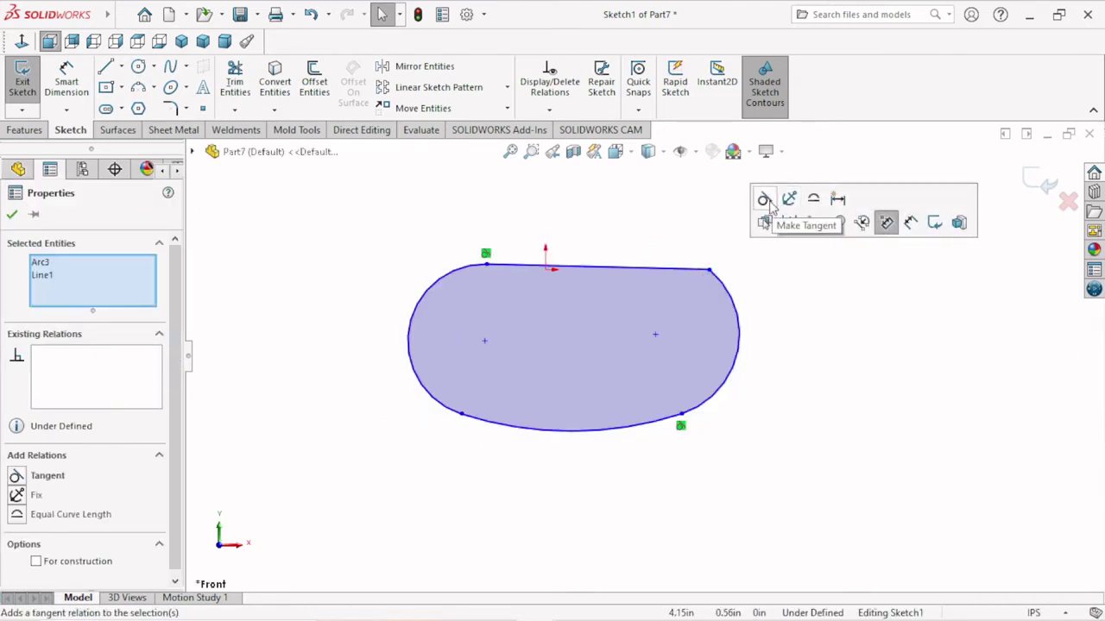
left_click(764, 199)
scroll(701, 466, "up", 2)
scroll(570, 441, "down", 1)
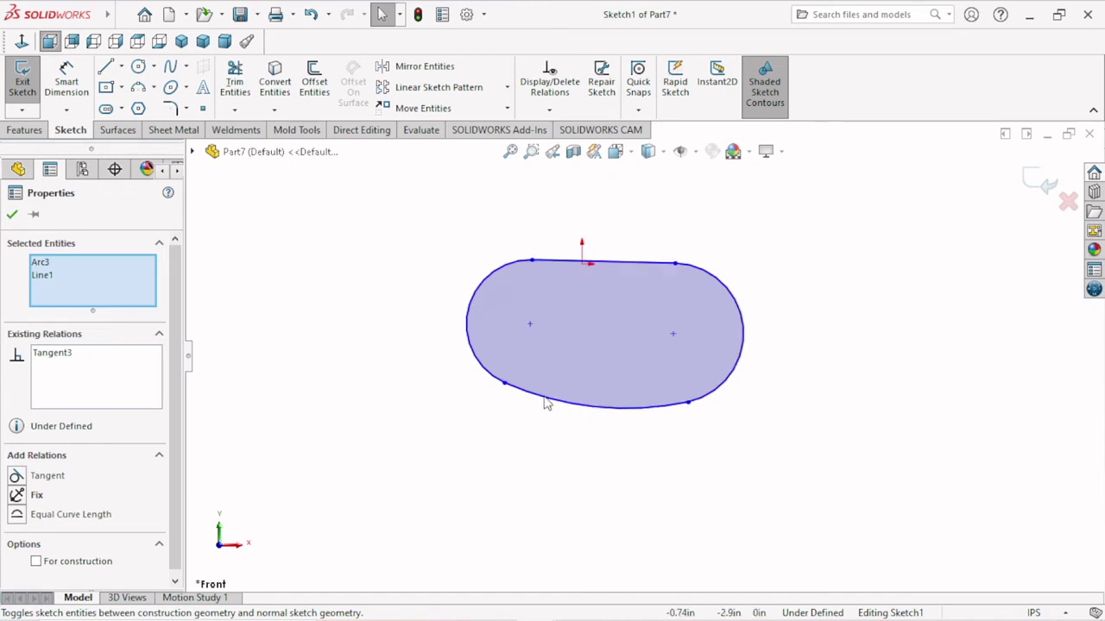
scroll(546, 402, "up", 1)
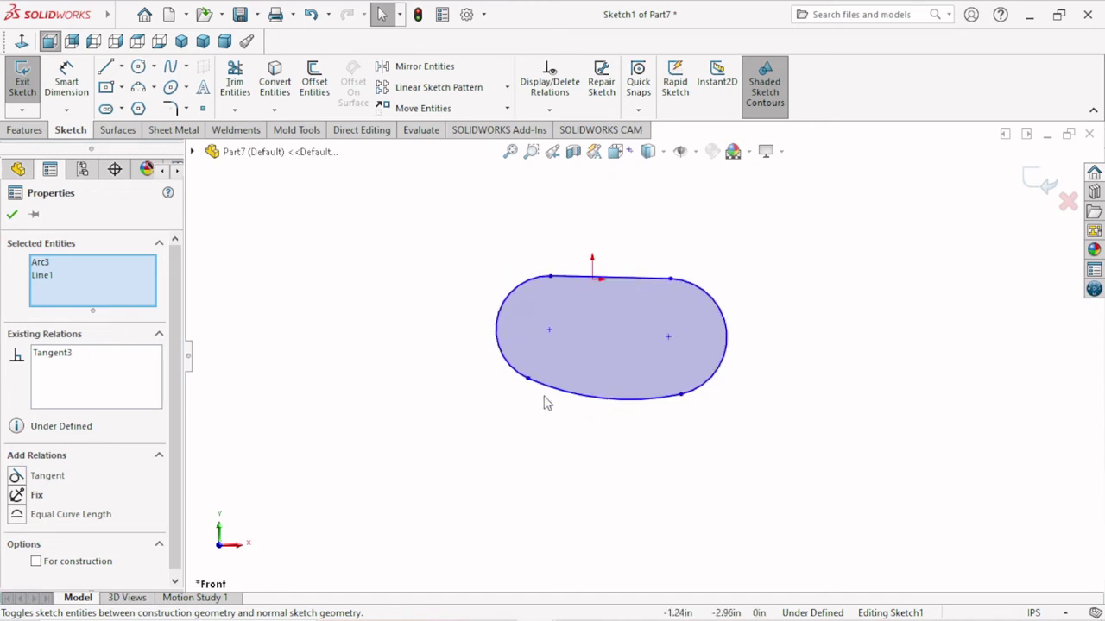
left_click(311, 14)
Reapply the tangent relation between the top line and the right arc, and check the end arcs.
scroll(512, 274, "down", 2)
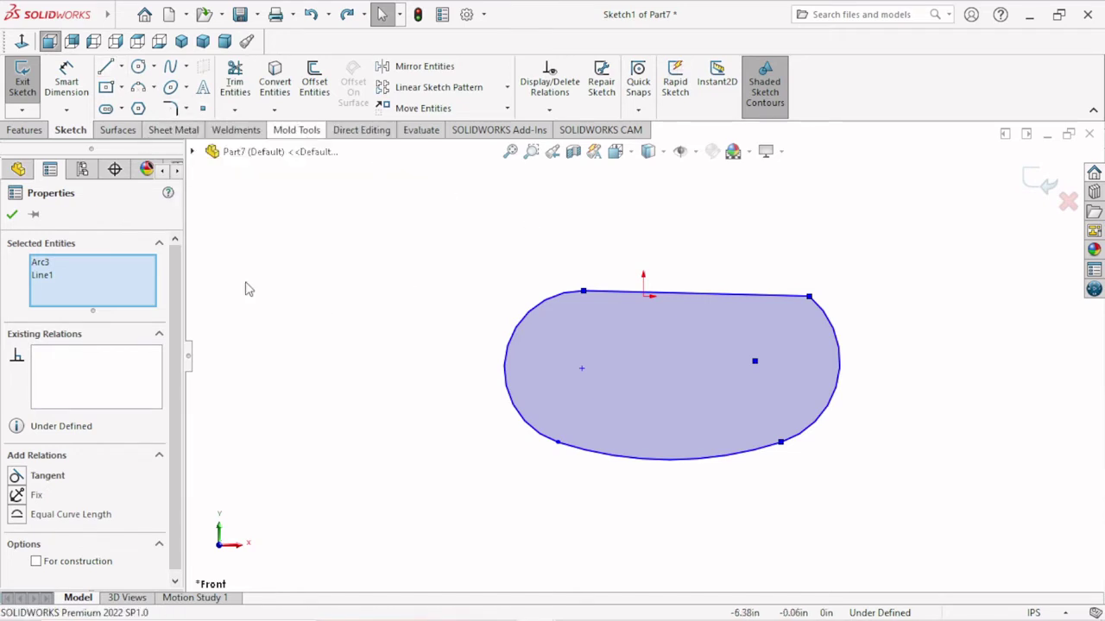
left_click(122, 67)
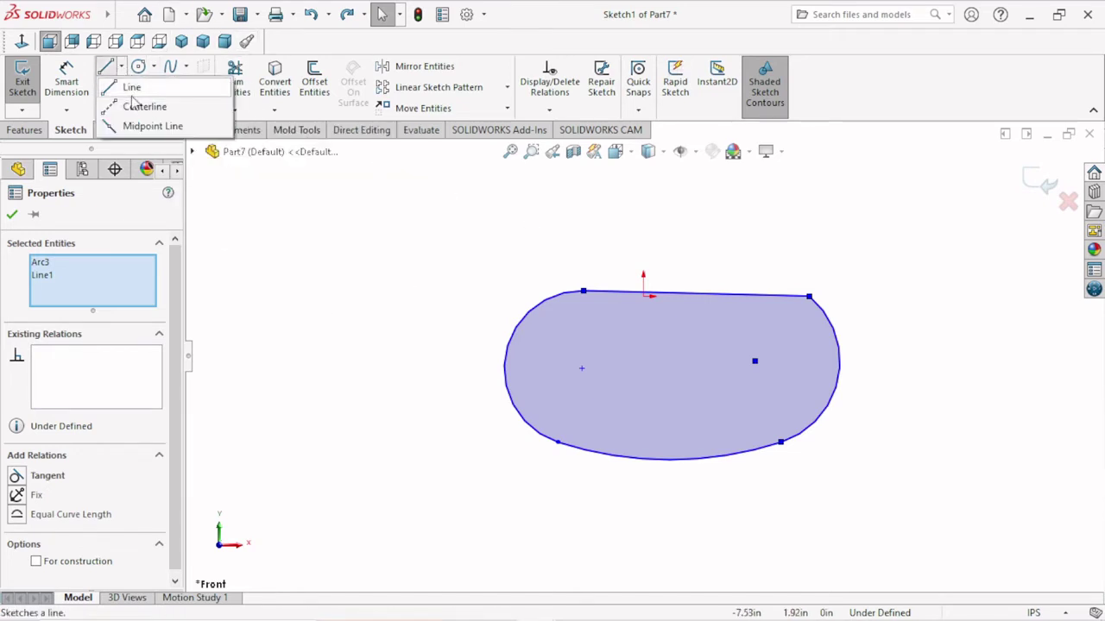
left_click(244, 282)
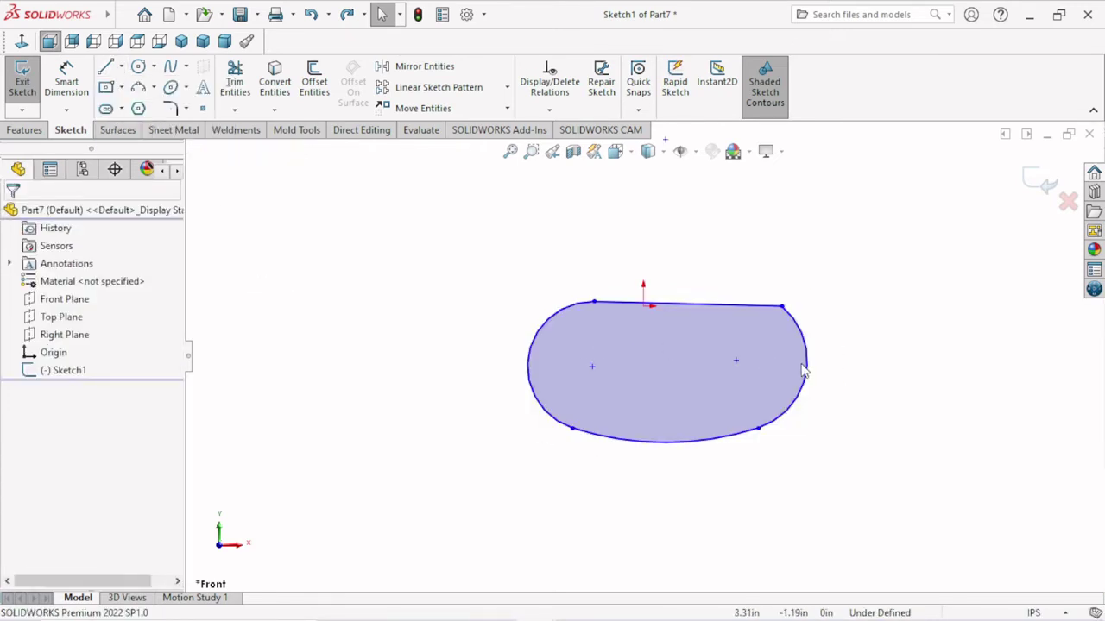
key("ctrl+Left")
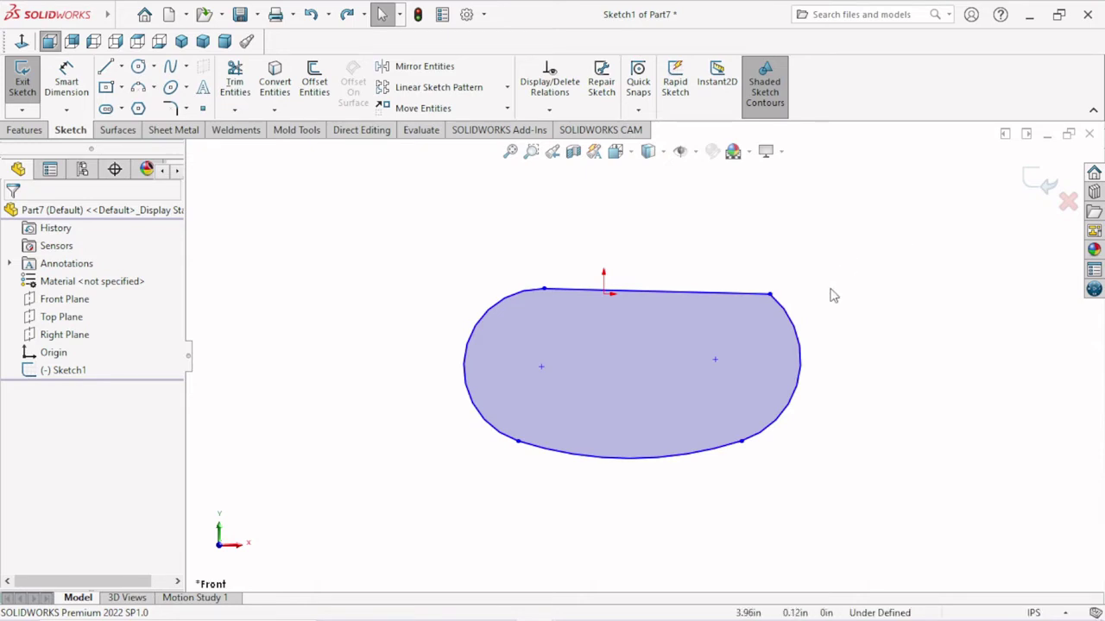
left_click_drag(794, 299, 740, 331)
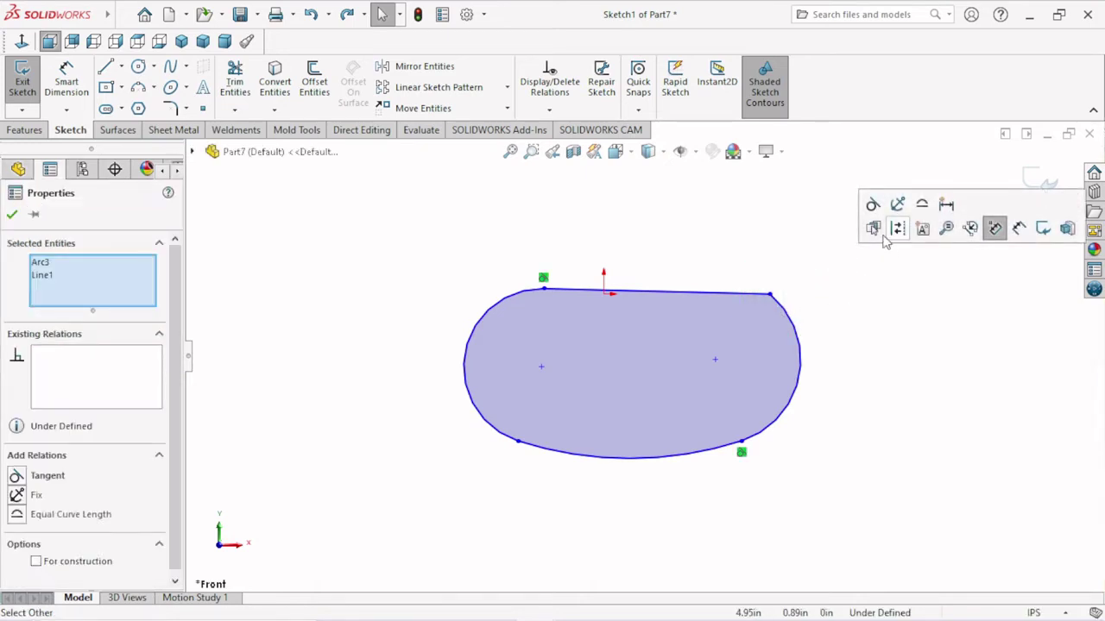
left_click(873, 207)
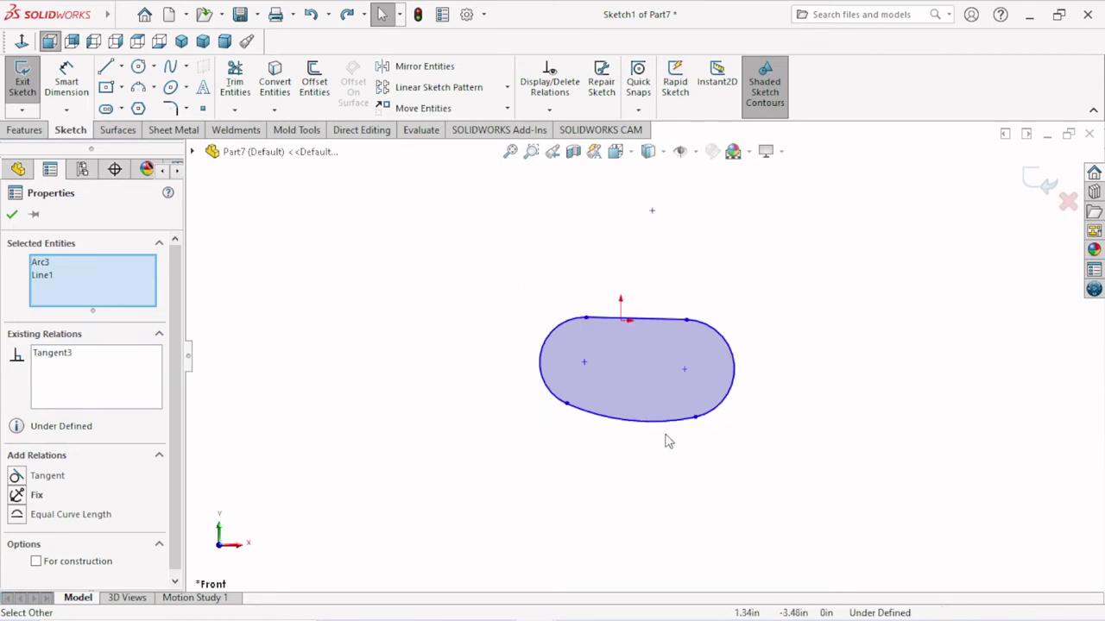
left_click_drag(809, 434, 682, 393)
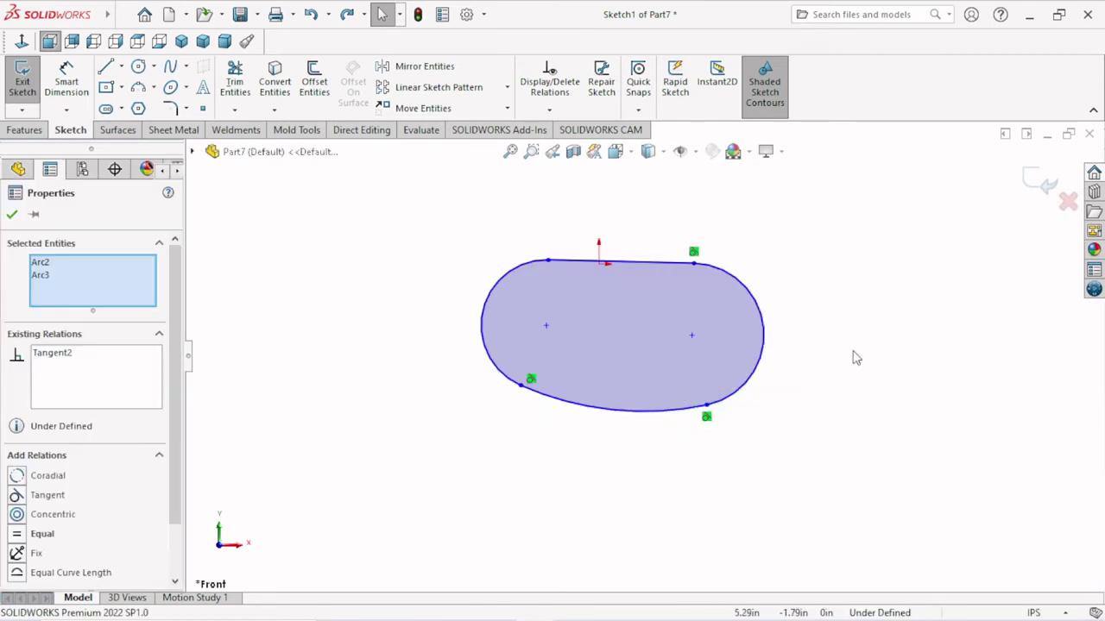
left_click(814, 439)
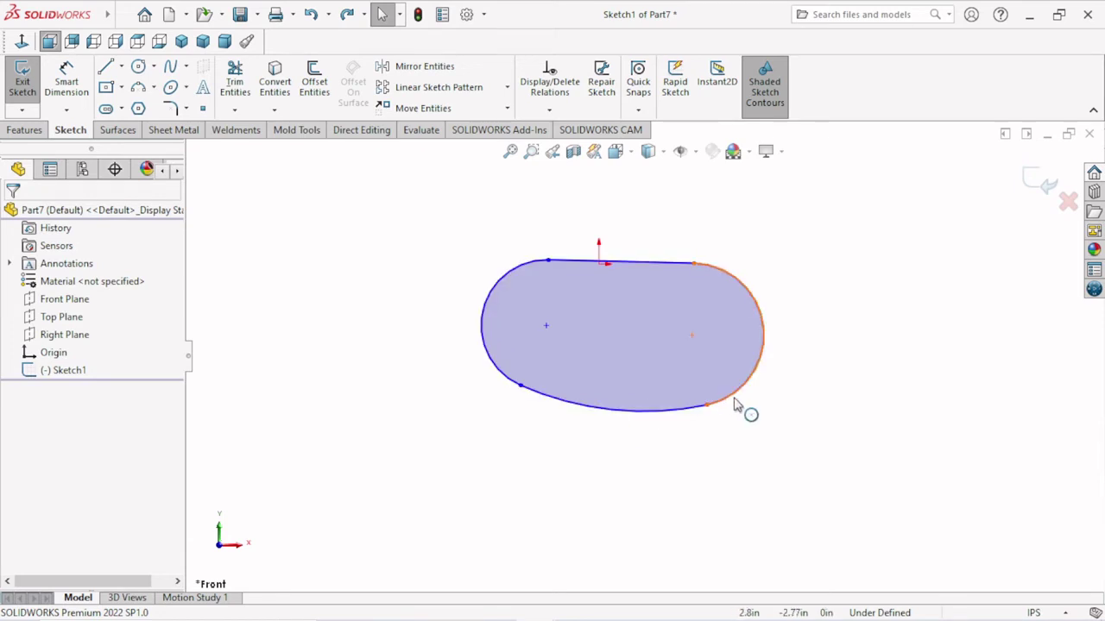
key("z")
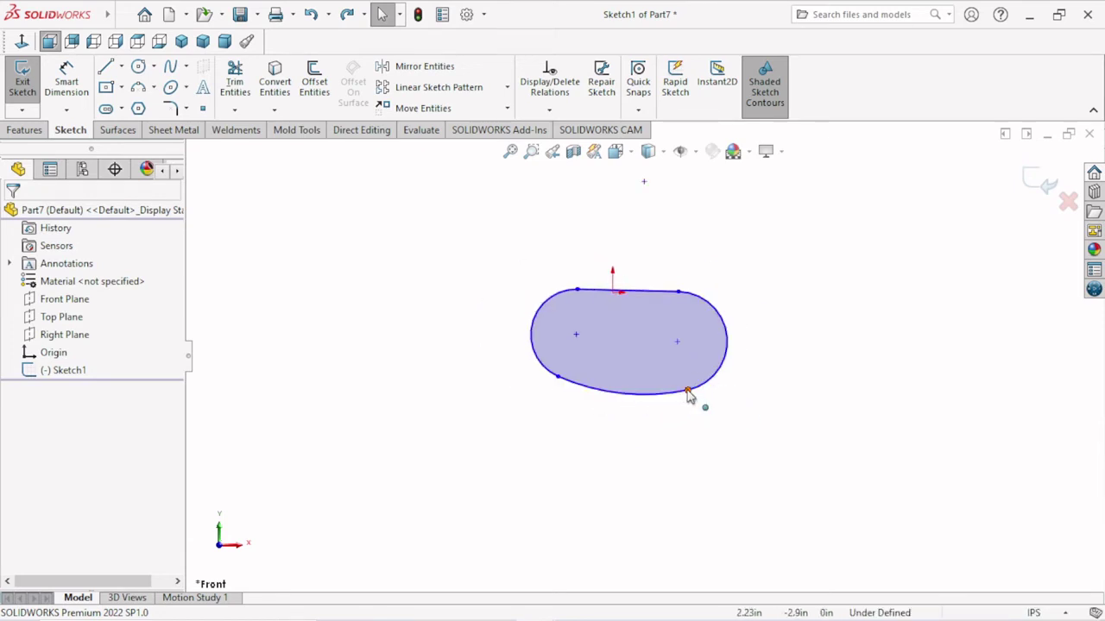
Drag the bottom curve's endpoints and midpoint to reshape it into a wider, smoother arc.
left_click(688, 391)
mouse_move(688, 387)
left_mouse_down()
mouse_move(699, 371)
mouse_move(778, 376)
left_mouse_up()
scroll(708, 401, "down", 2)
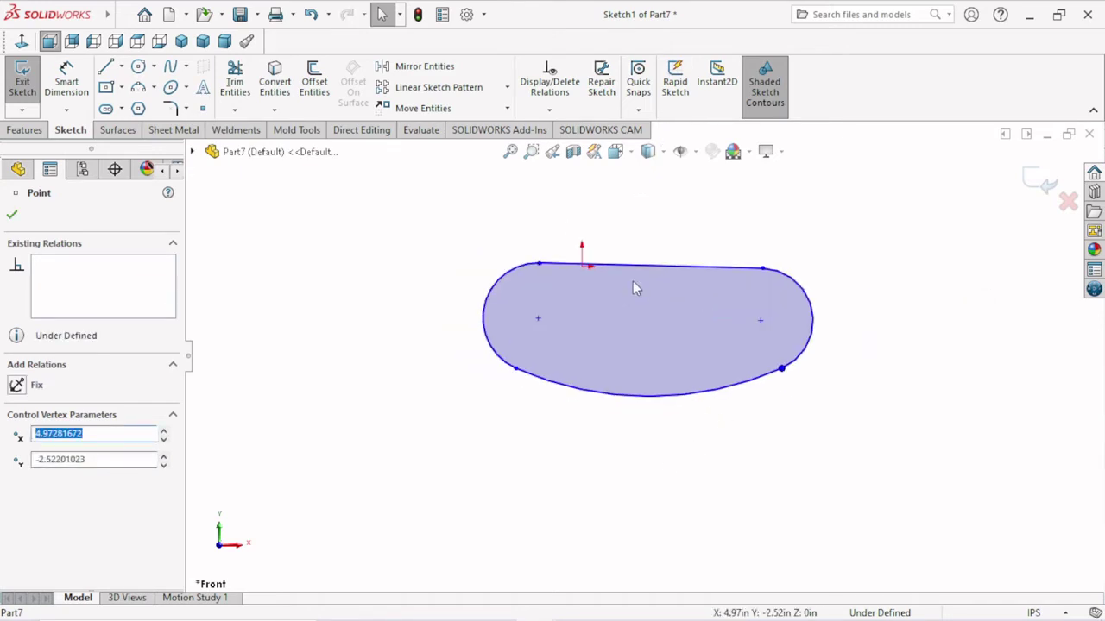
mouse_move(518, 371)
left_mouse_down()
mouse_move(521, 387)
mouse_move(525, 374)
left_mouse_up()
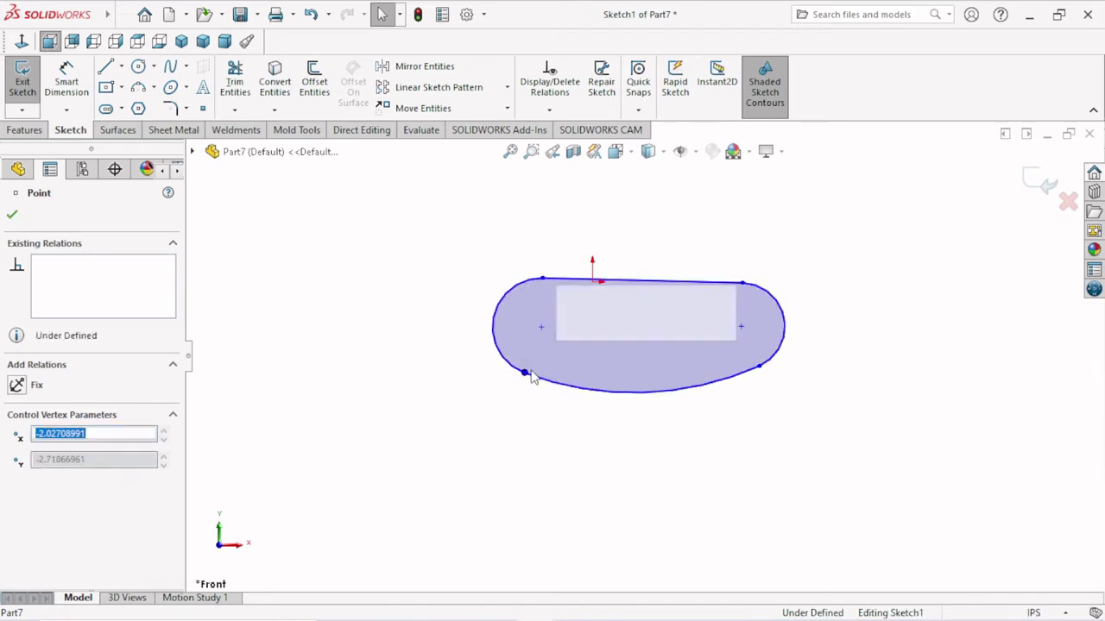
left_click(639, 399)
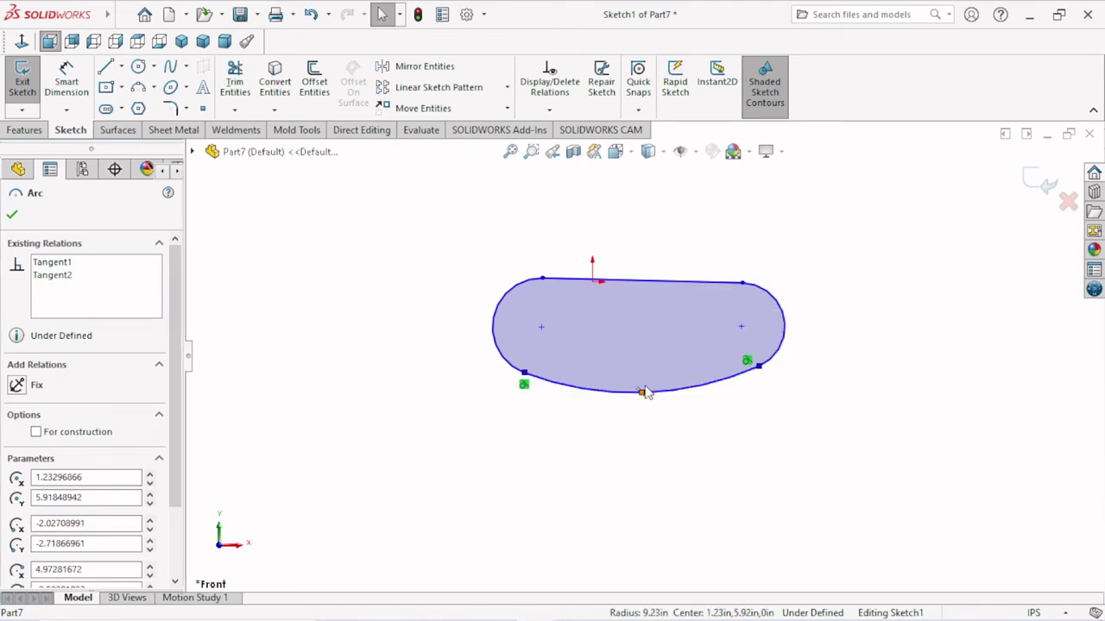
left_click_drag(643, 388, 641, 388)
left_click(756, 369)
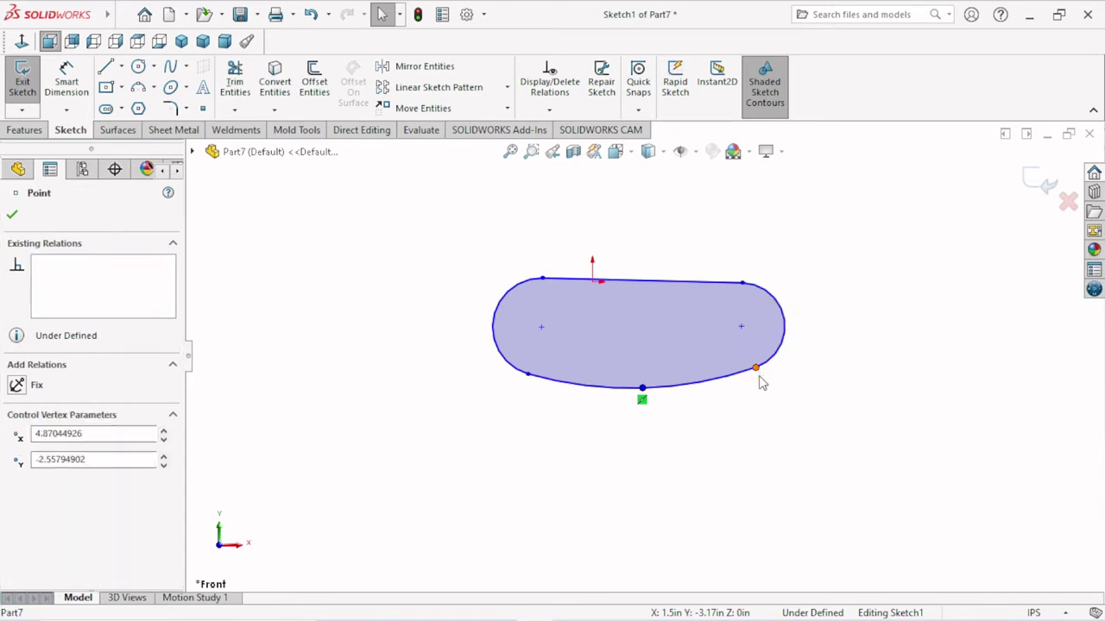
left_click_drag(757, 369, 761, 382)
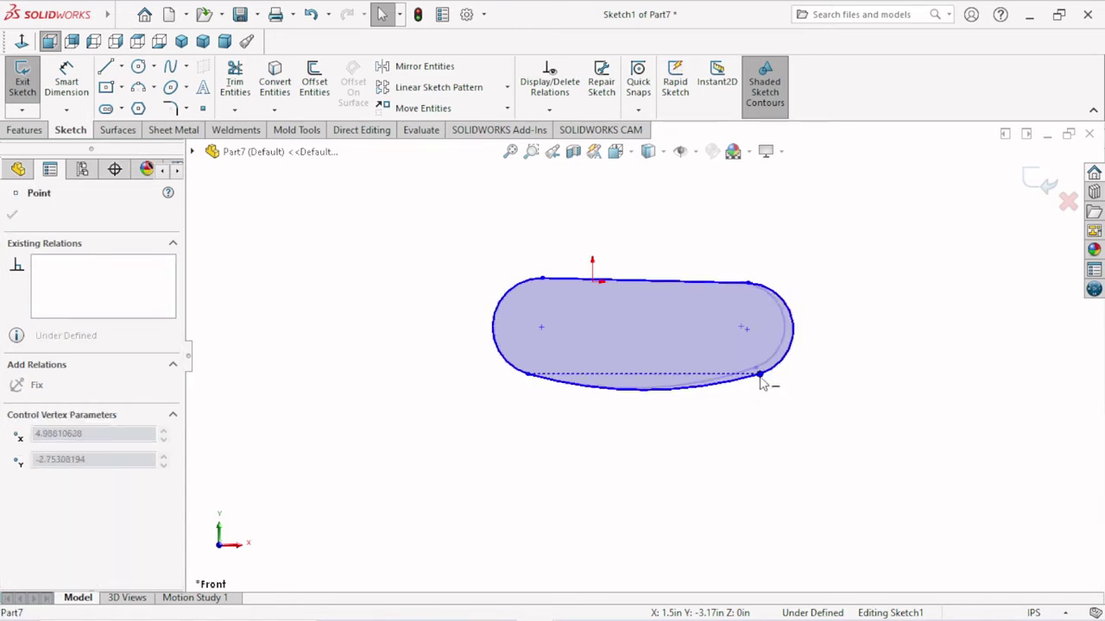
left_click(760, 390)
left_click_drag(629, 377, 633, 345)
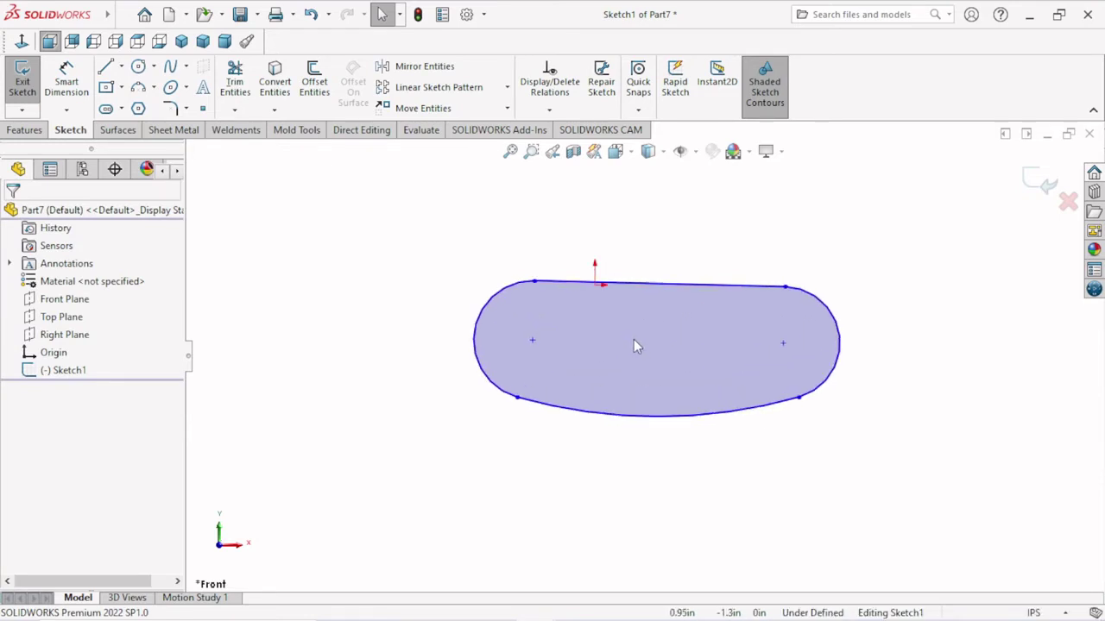
scroll(658, 321, "down", 3)
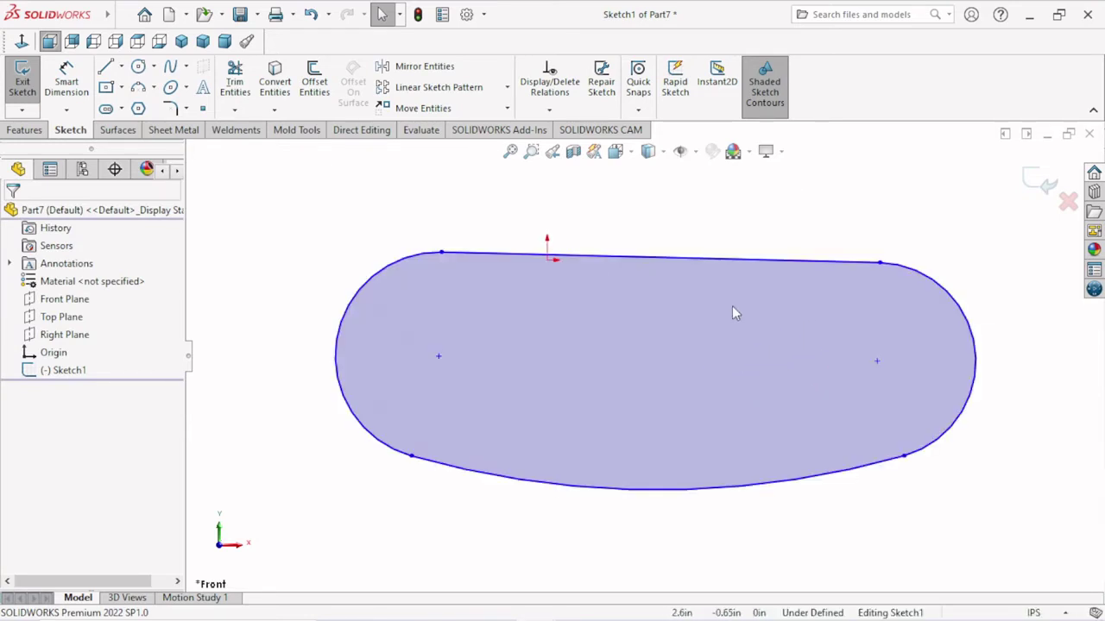
Make the top line of the outline horizontal.
left_click(722, 263)
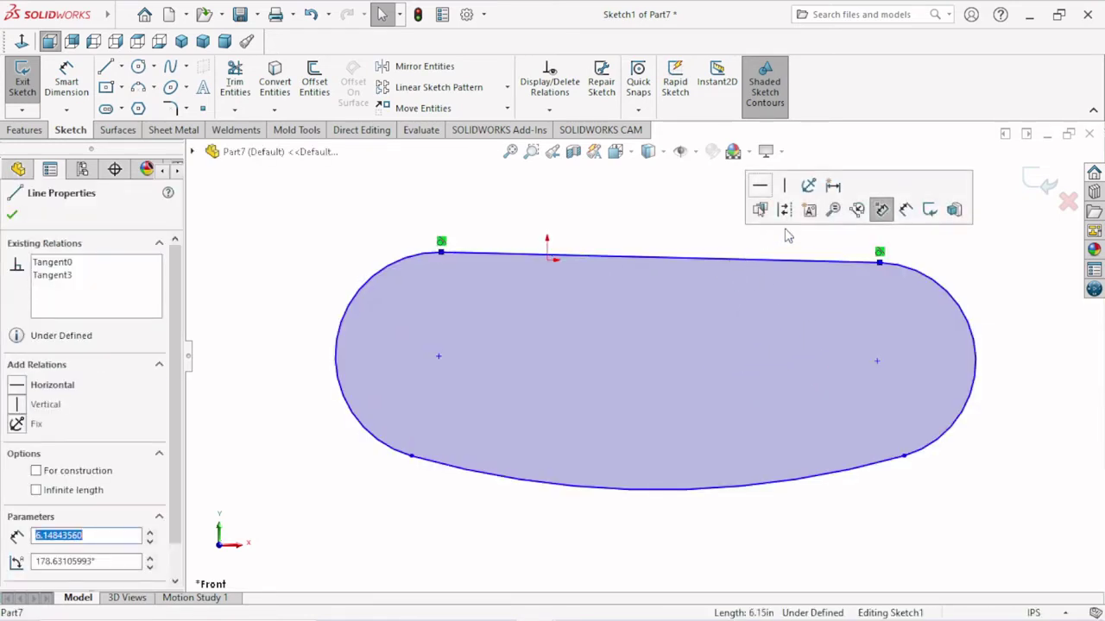
left_click(759, 185)
scroll(759, 345, "up", 2)
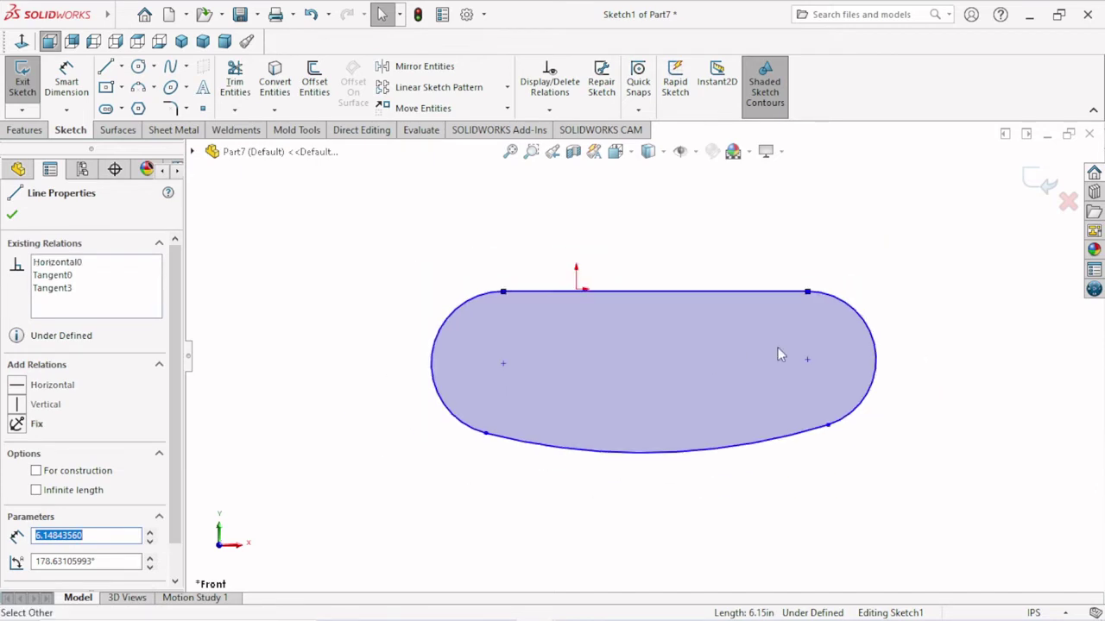
scroll(823, 334, "down", 1)
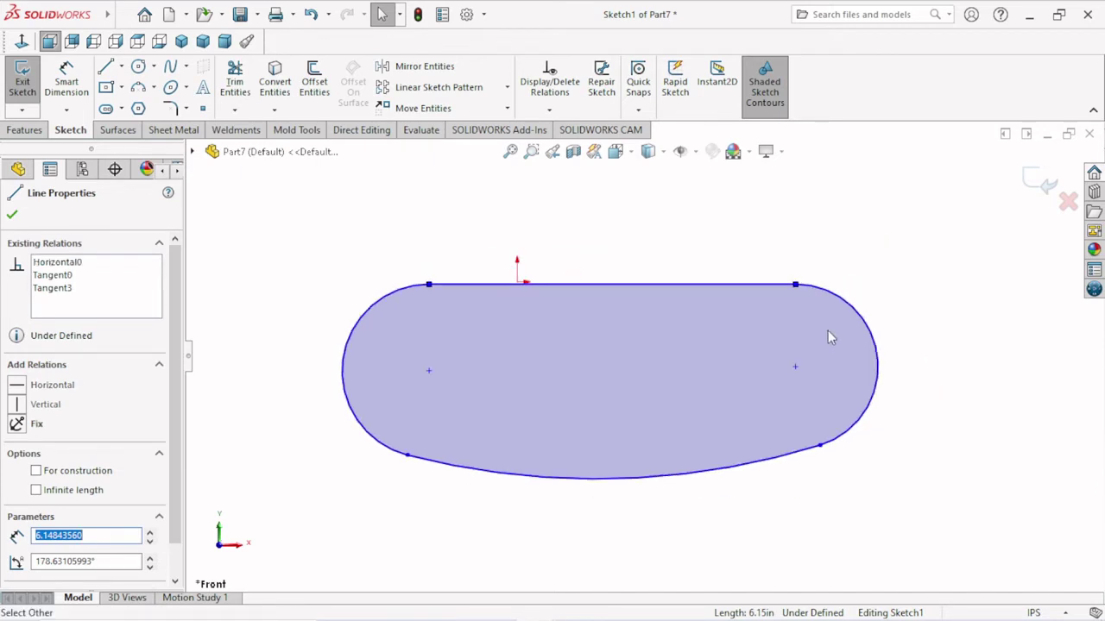
scroll(788, 318, "down", 2)
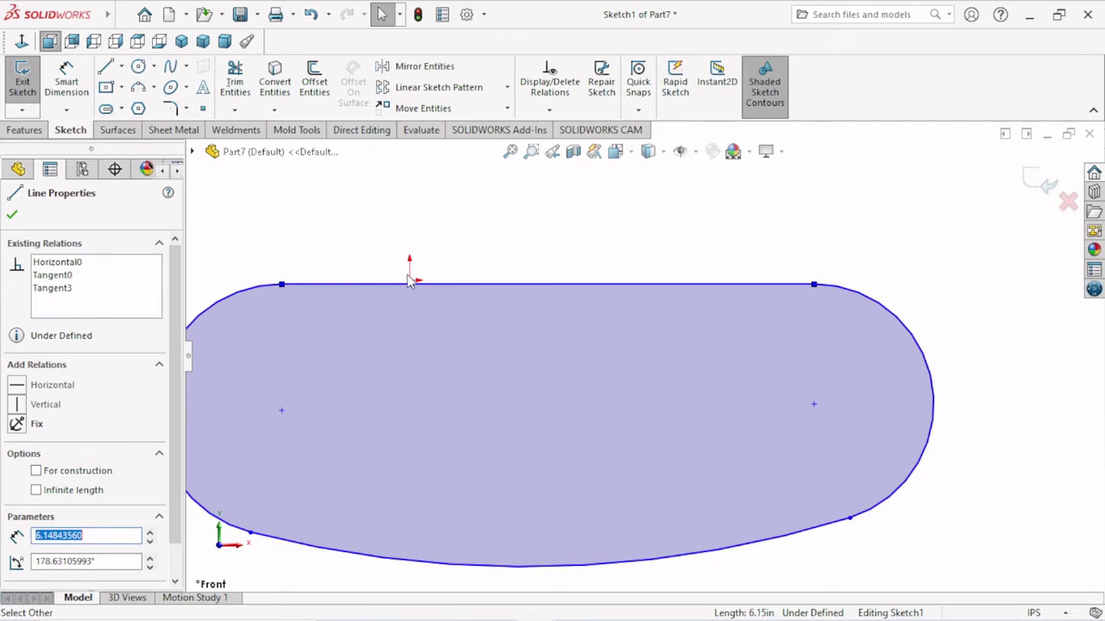
left_click(445, 291)
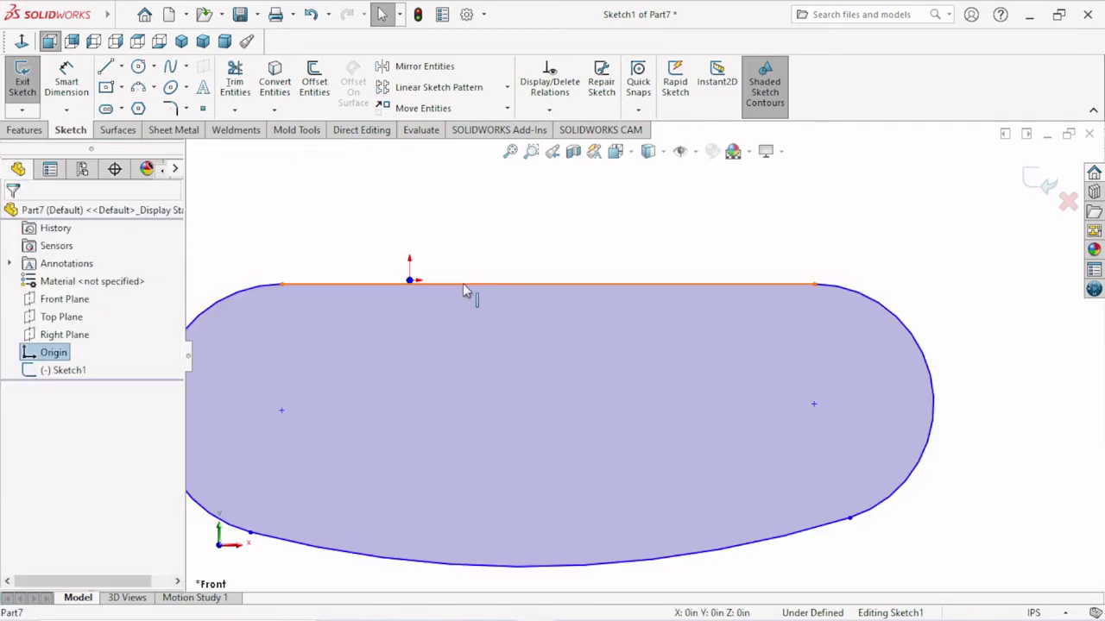
Constrain the top line to pass through the sketch origin.
left_click(466, 288)
left_click(409, 280, "ctrl")
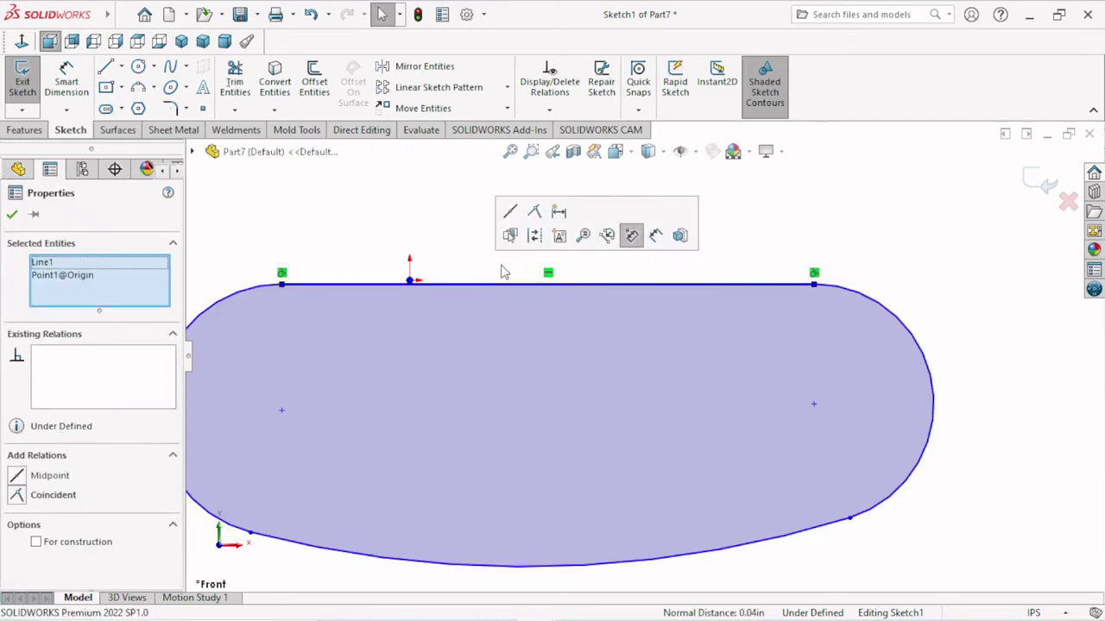
left_click(534, 216)
scroll(487, 332, "up", 3)
scroll(499, 337, "down", 2)
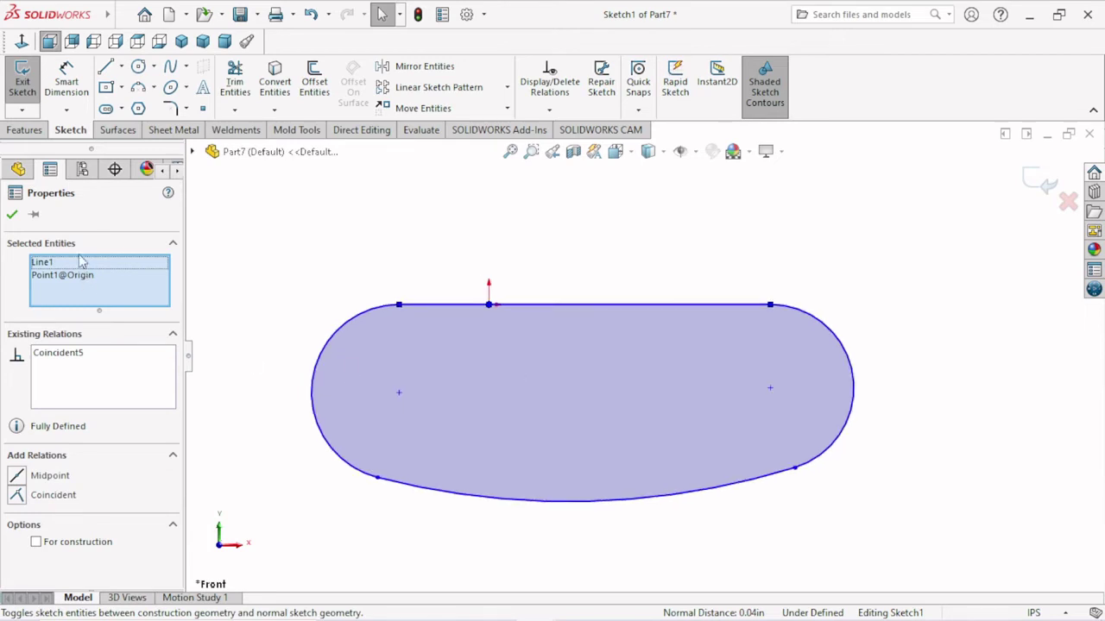
left_click(11, 216)
scroll(525, 391, "down", 1)
scroll(668, 412, "up", 3)
scroll(717, 414, "down", 1)
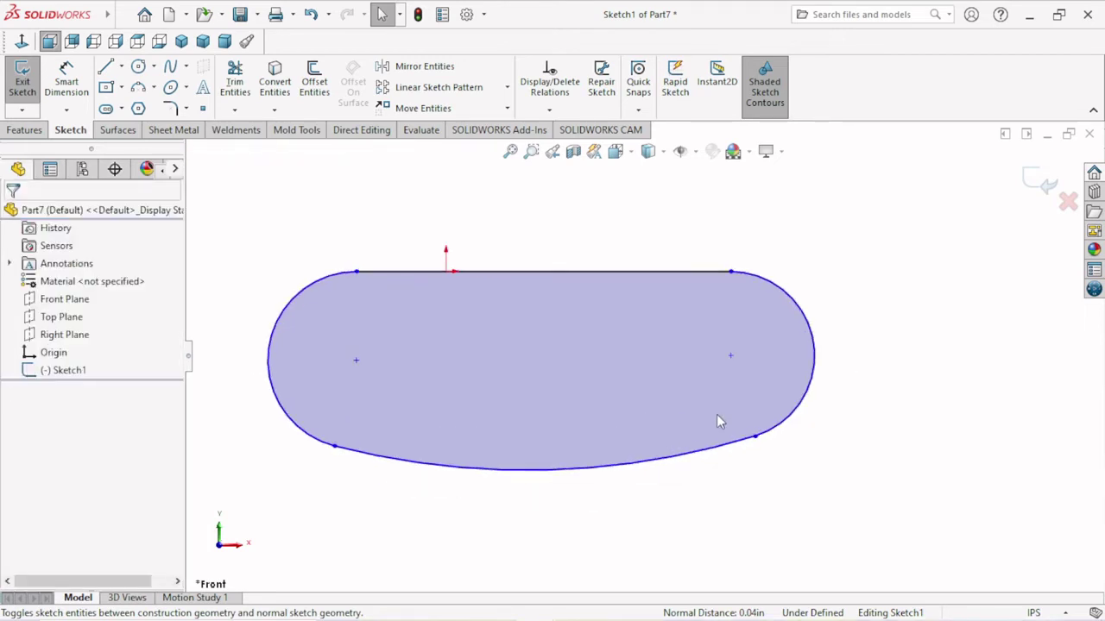
scroll(677, 468, "down", 1)
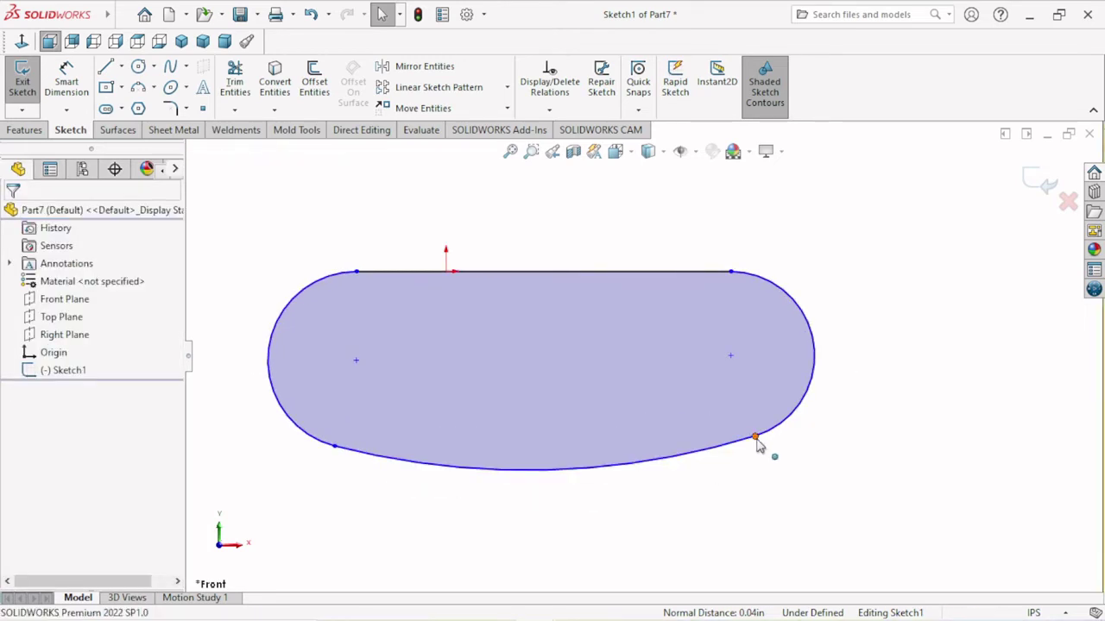
Move the lower curve's right point down and right to refine its shape.
left_click_drag(756, 438, 762, 447)
left_click(764, 479)
scroll(639, 358, "up", 2)
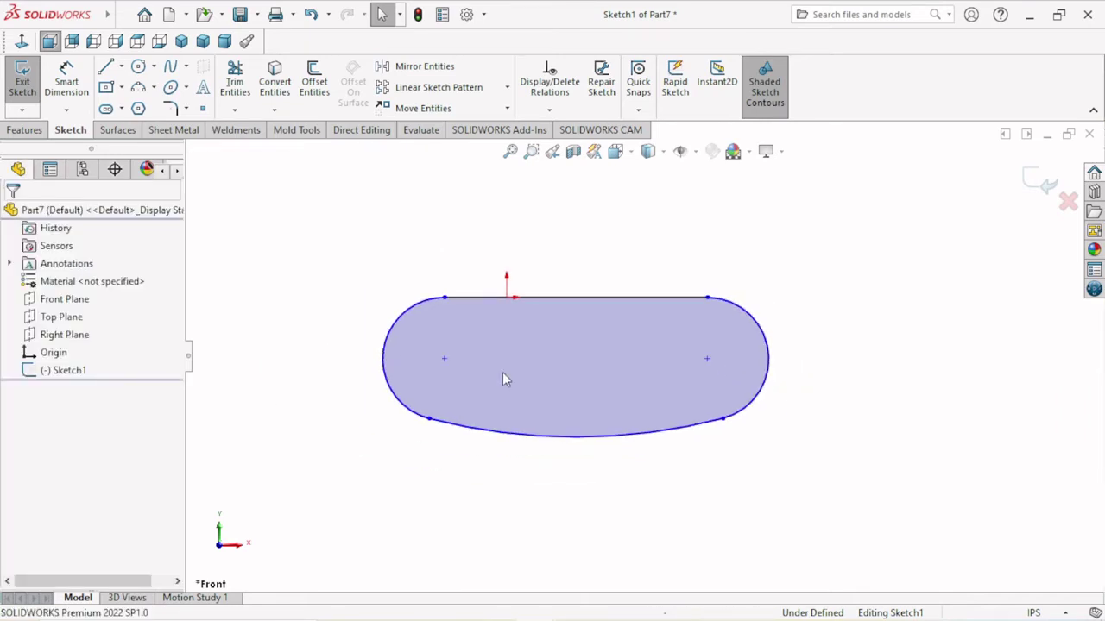
Make the left and right end arcs equal in radius.
left_click(385, 350)
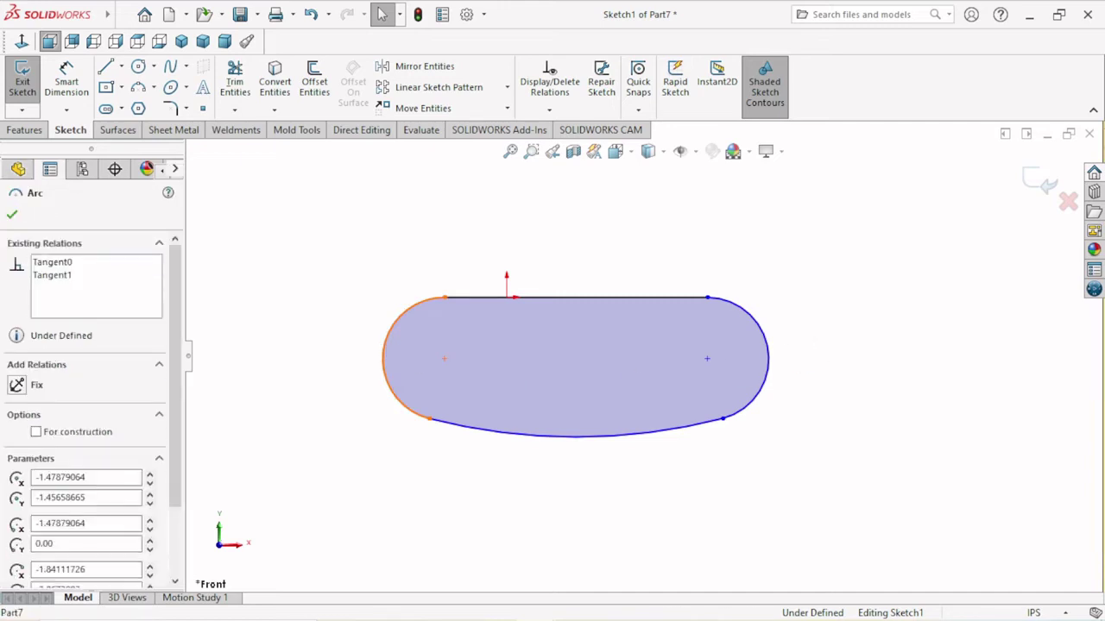
left_click(776, 349, "ctrl")
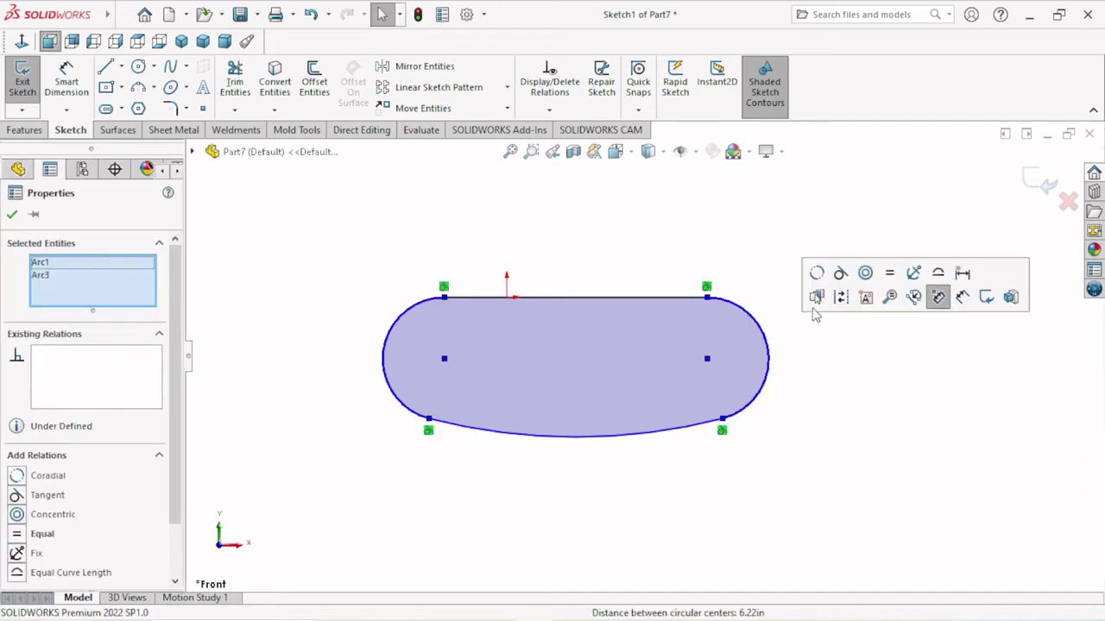
left_click(889, 274)
left_click(841, 438)
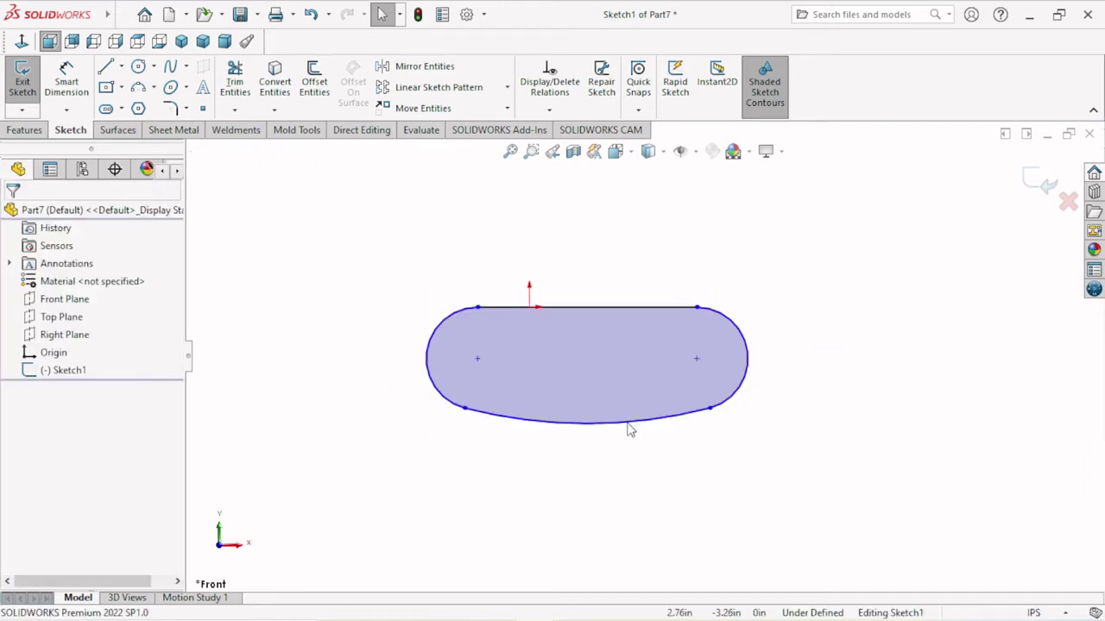
scroll(602, 382, "down", 2)
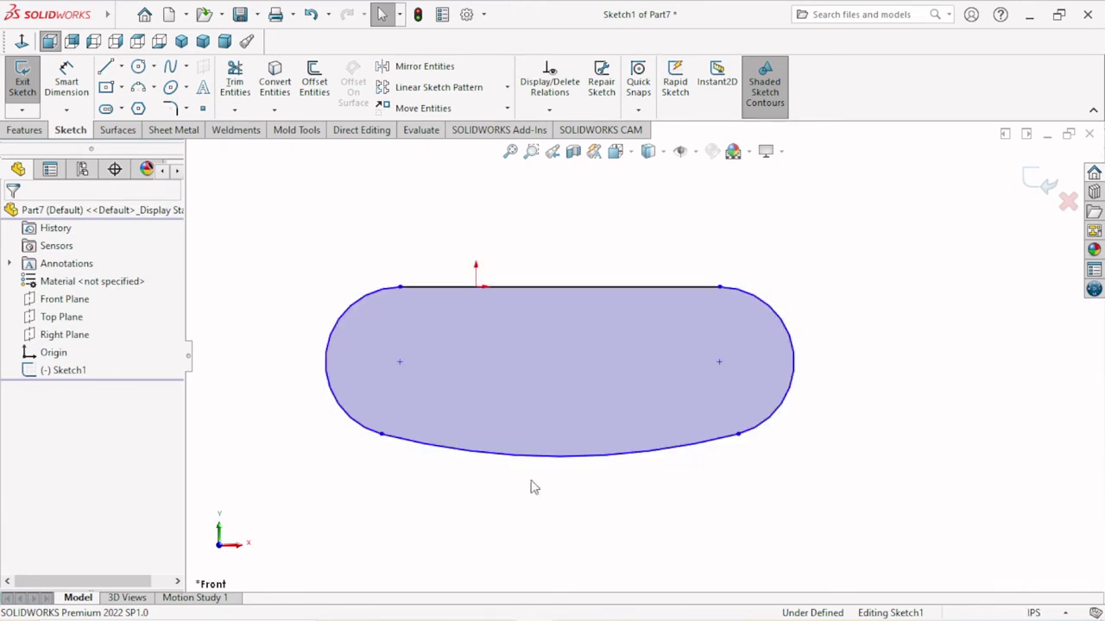
middle_click_drag(558, 476, 567, 422, "ctrl")
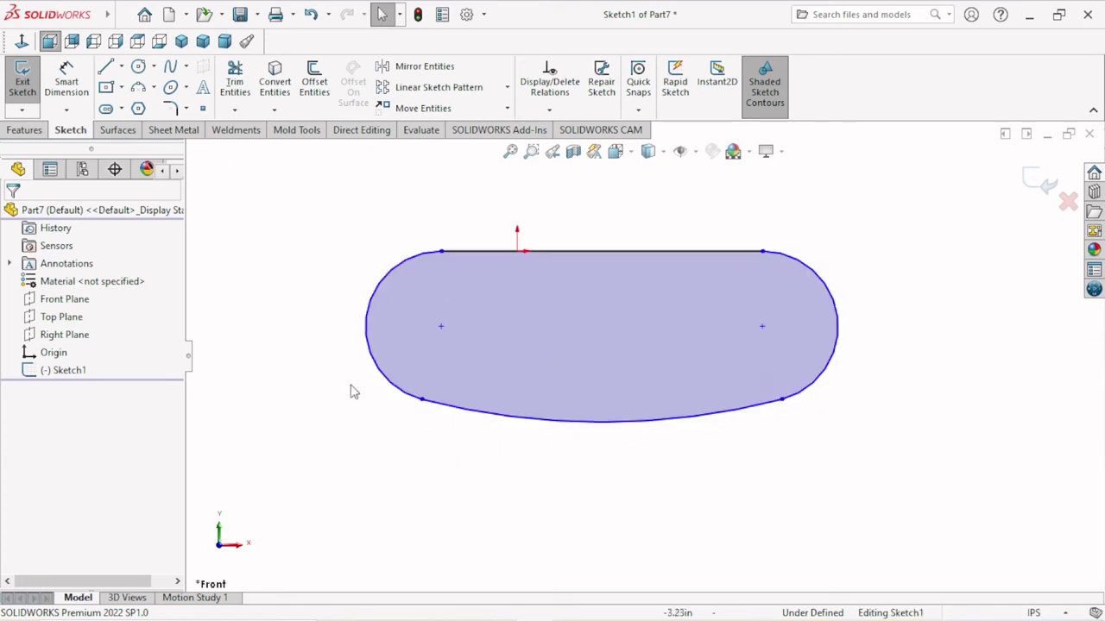
Draw a vertical centerline down from the top line's left endpoint.
left_click(121, 67)
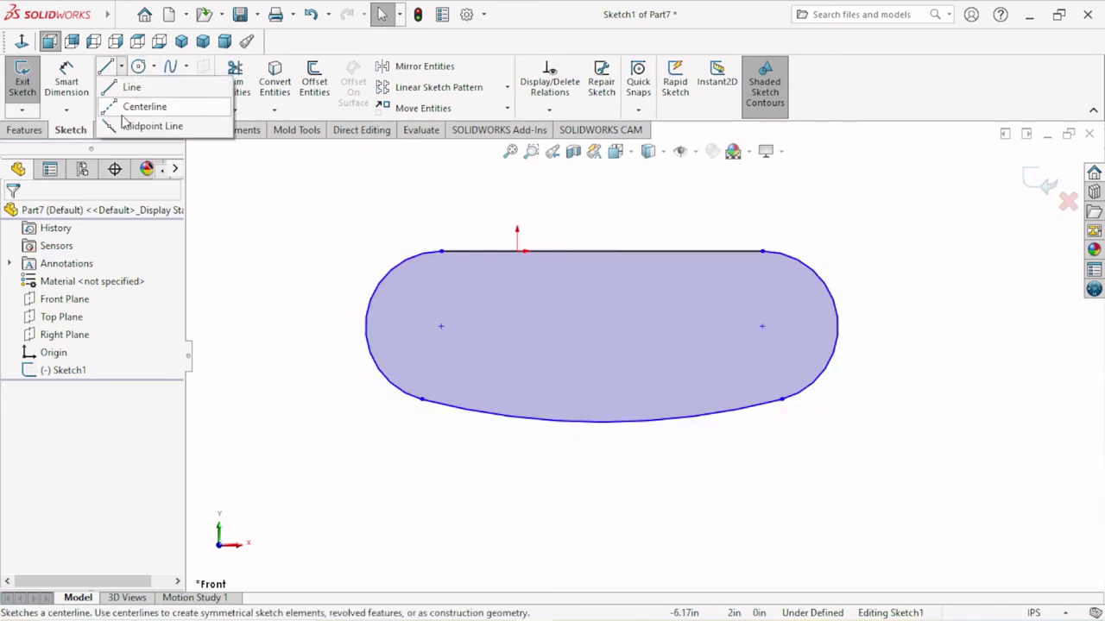
left_click(136, 106)
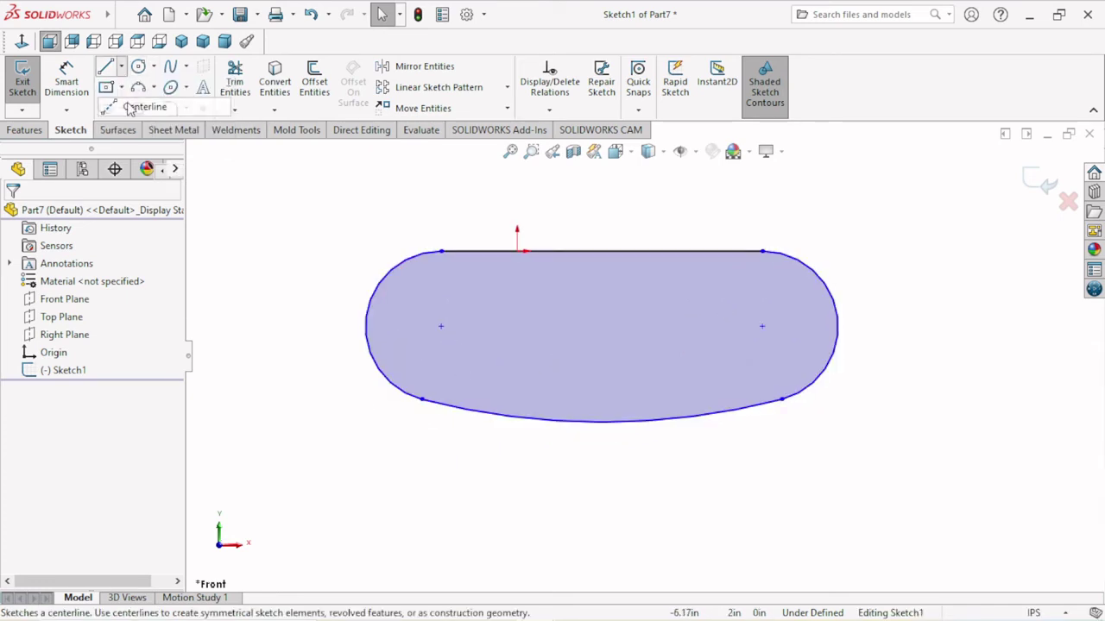
left_click(441, 251)
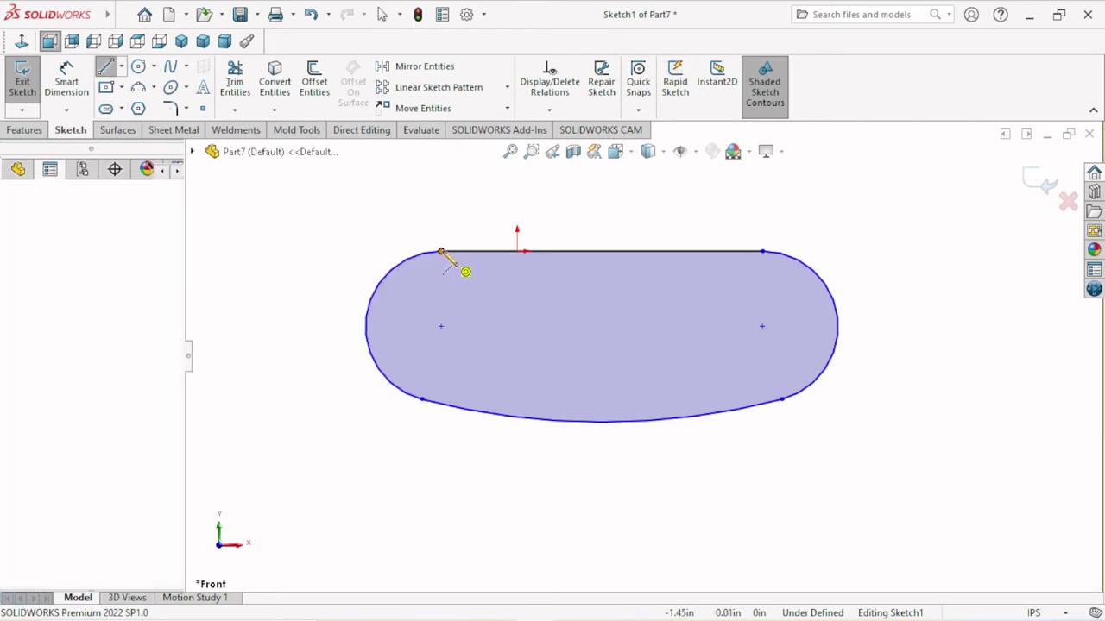
left_click(441, 355)
right_click(499, 296)
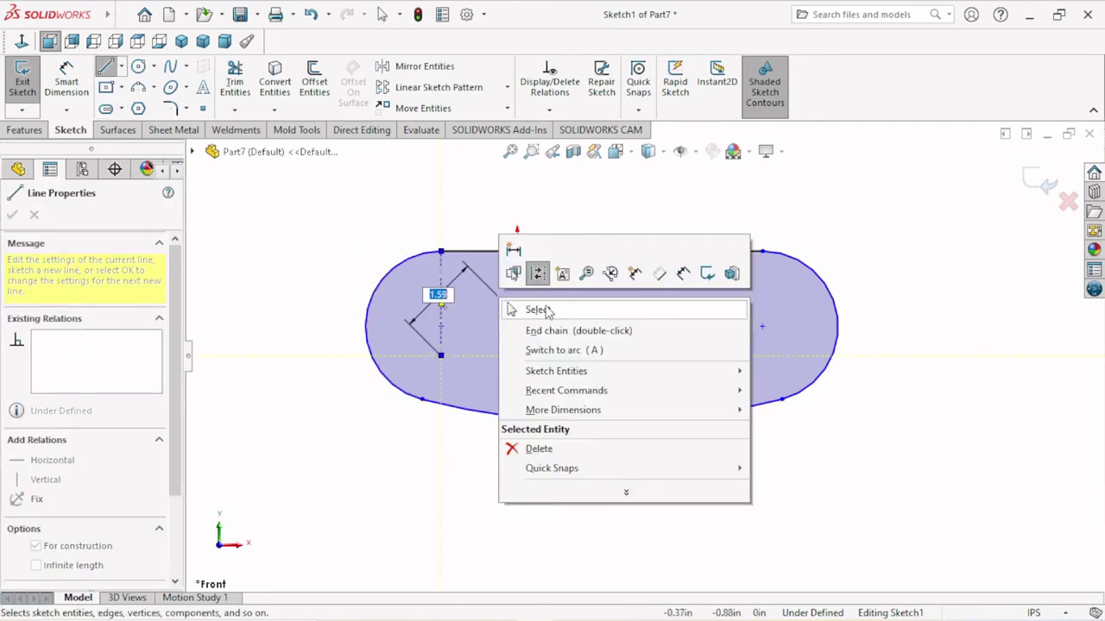
left_click(546, 309)
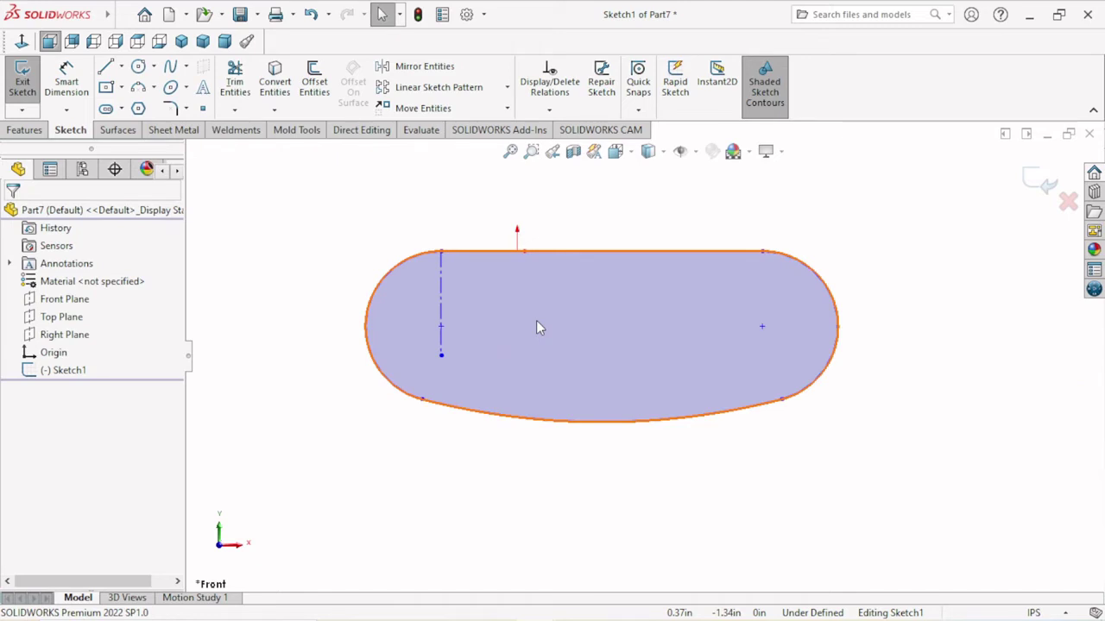
scroll(410, 319, "down", 2)
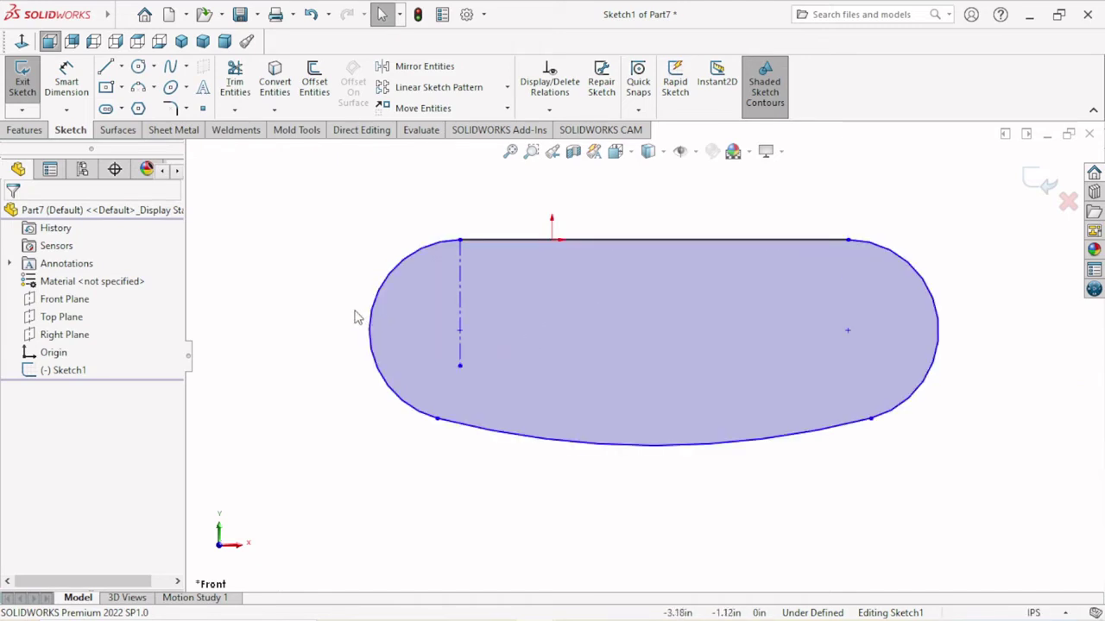
Draw a second vertical centerline down from the top line's right endpoint.
left_click(121, 66)
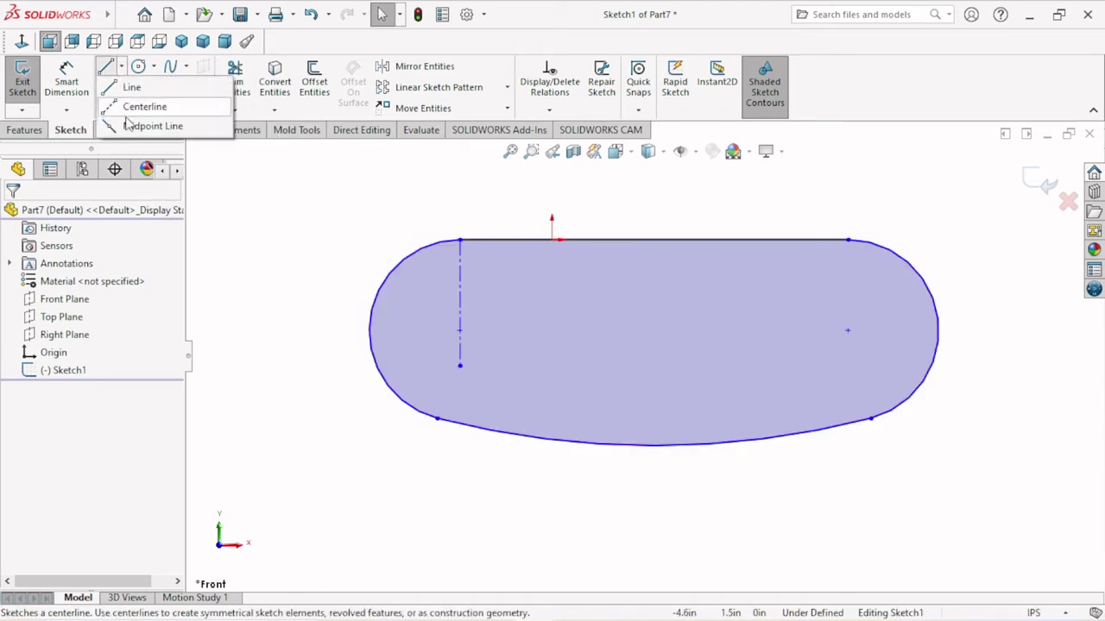
left_click(130, 108)
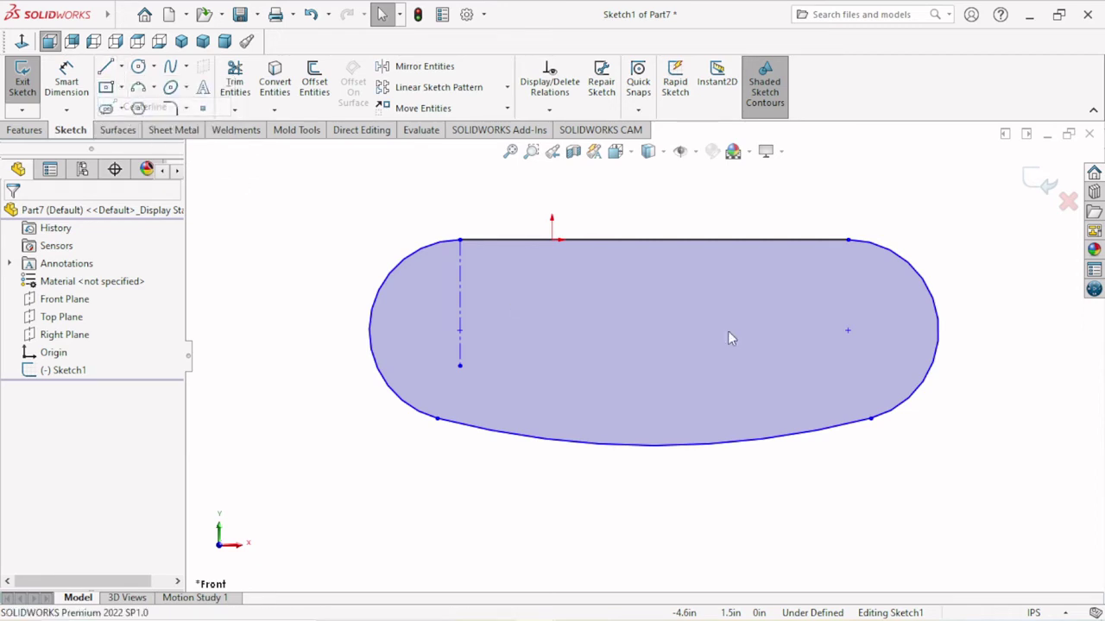
left_click(847, 240)
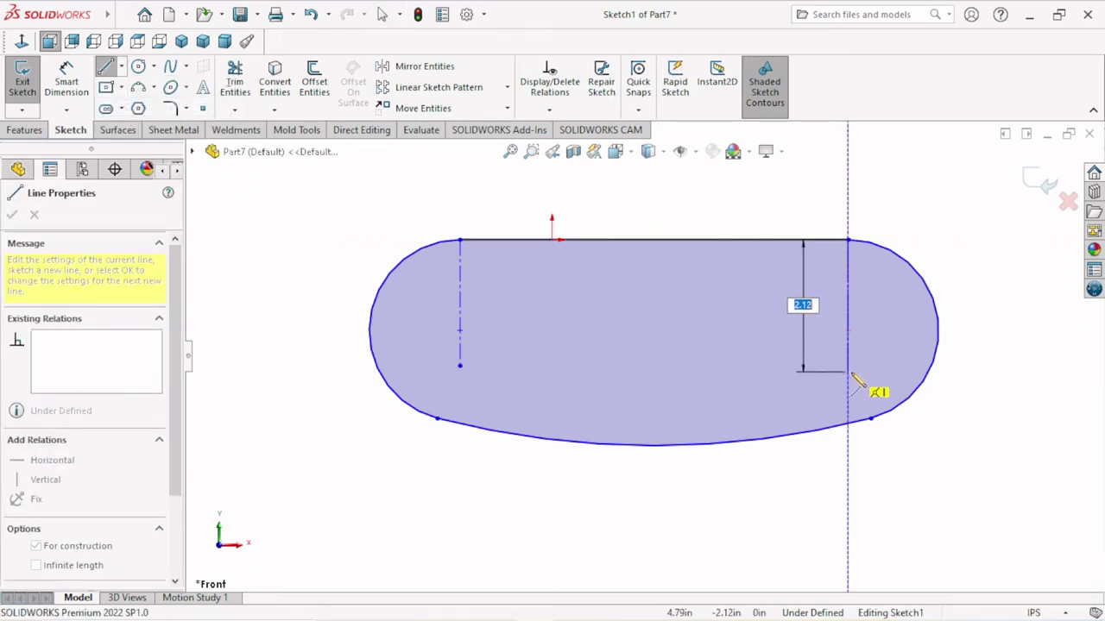
left_click(847, 371)
right_click(976, 317)
left_click(980, 325)
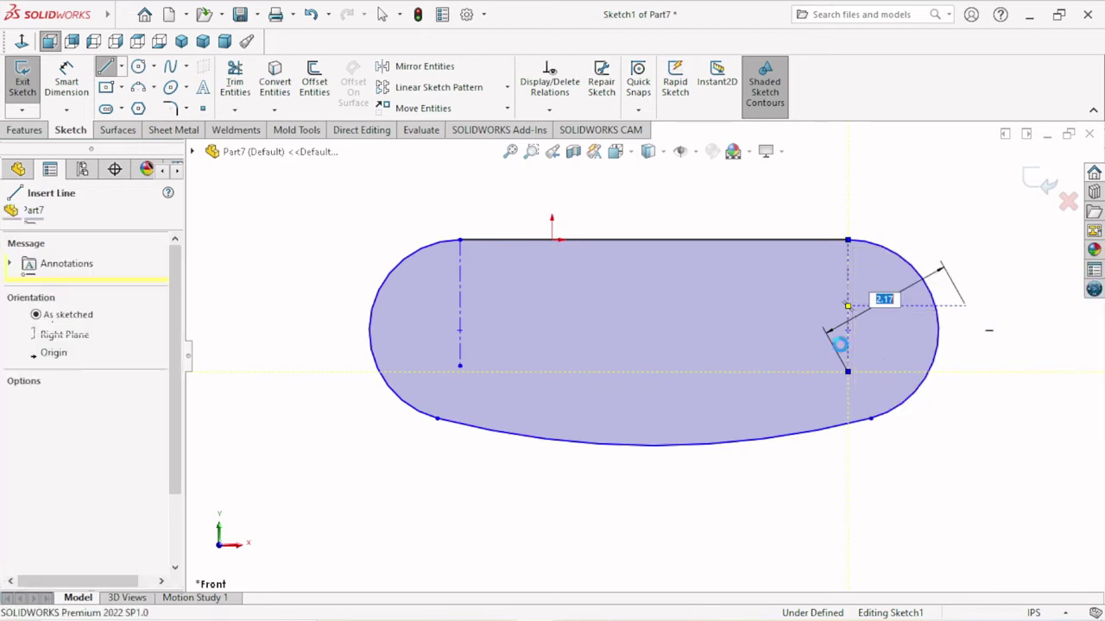
left_click(67, 79)
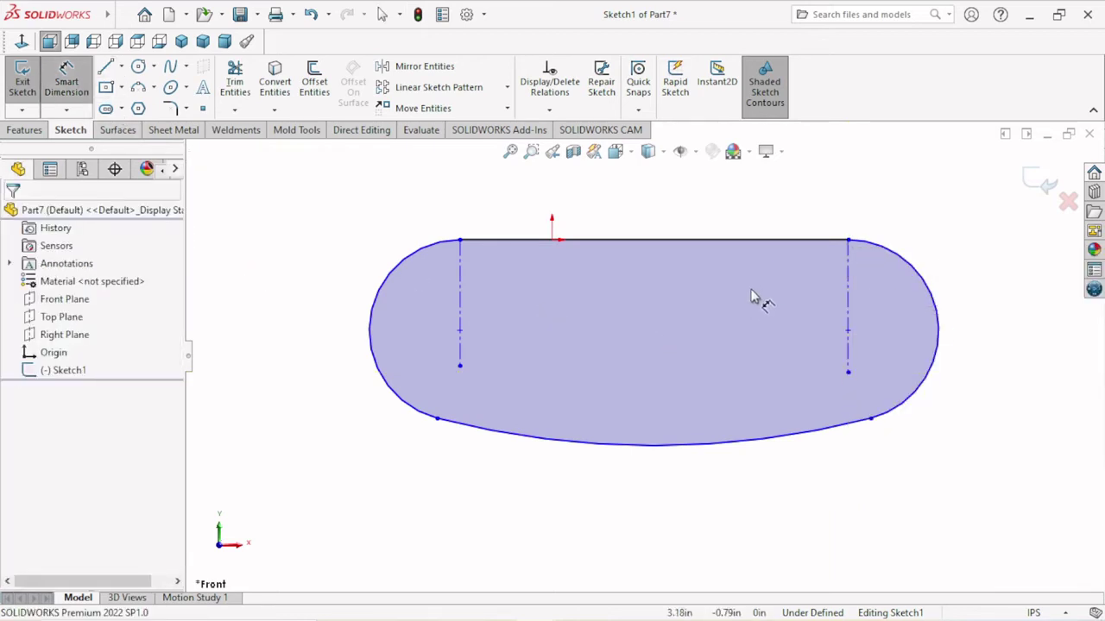
Dimension the top straight edge to 8.87 (entered as 8.8743).
left_click(649, 240)
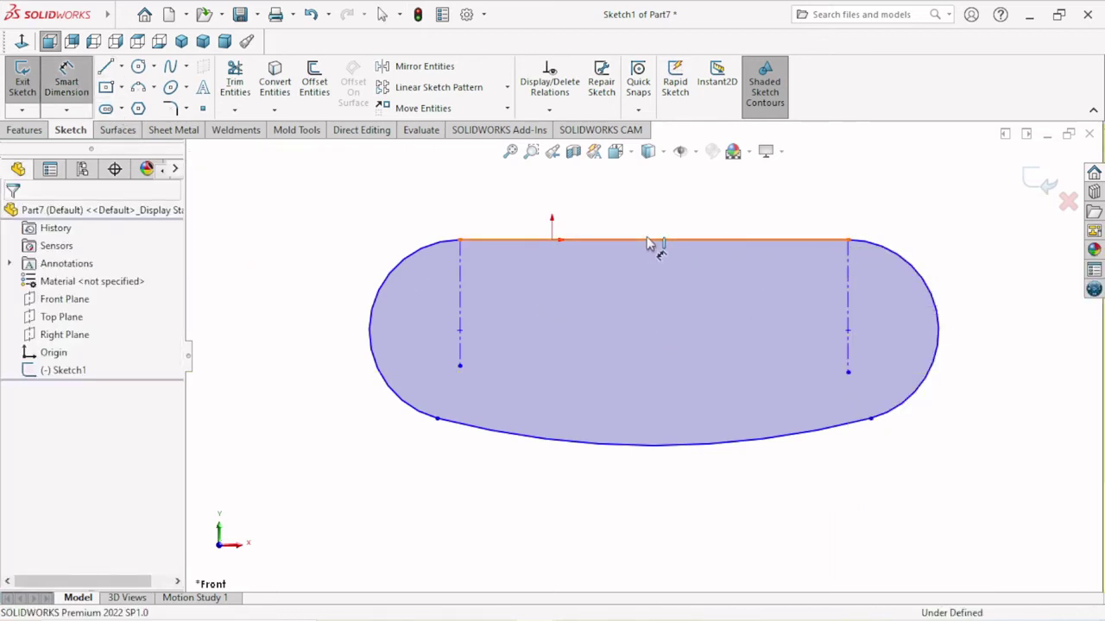
left_click(648, 214)
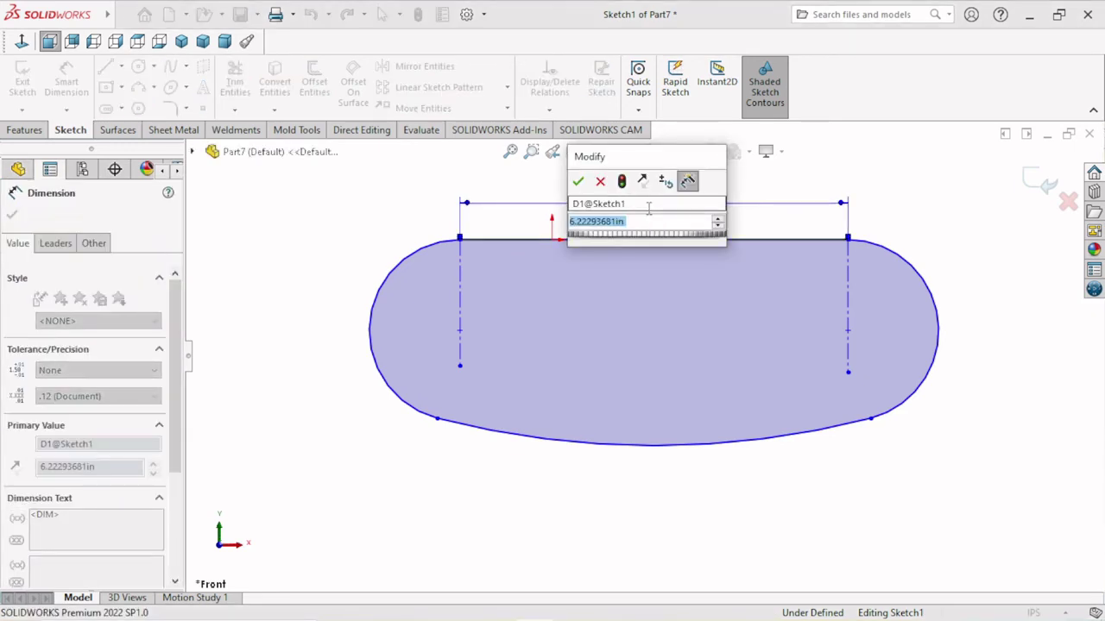
type("8.87")
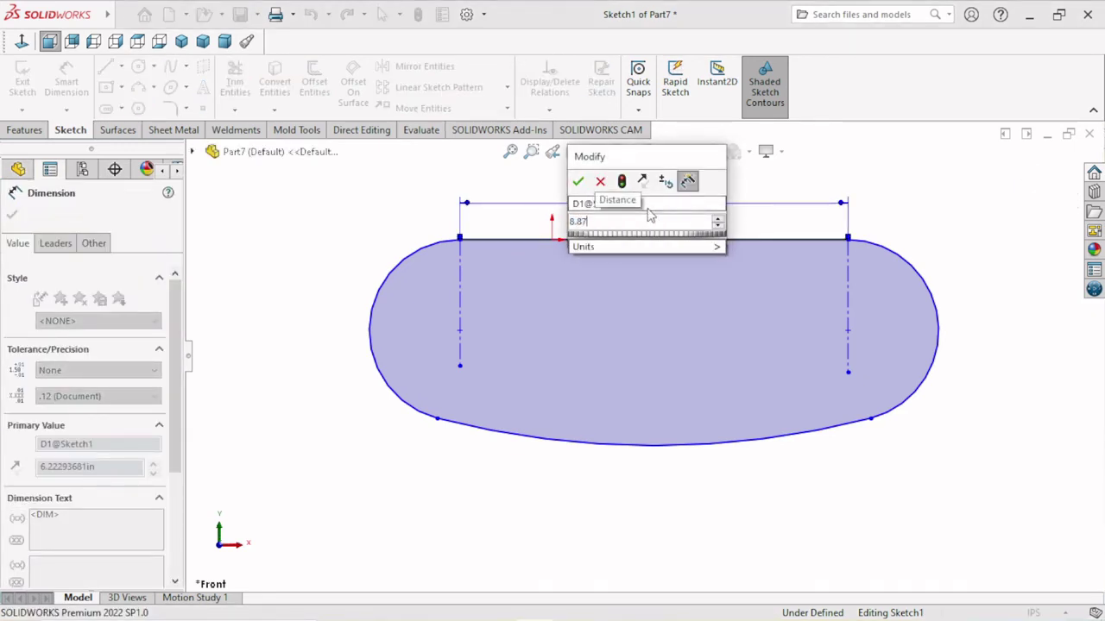
type("43")
left_click(577, 182)
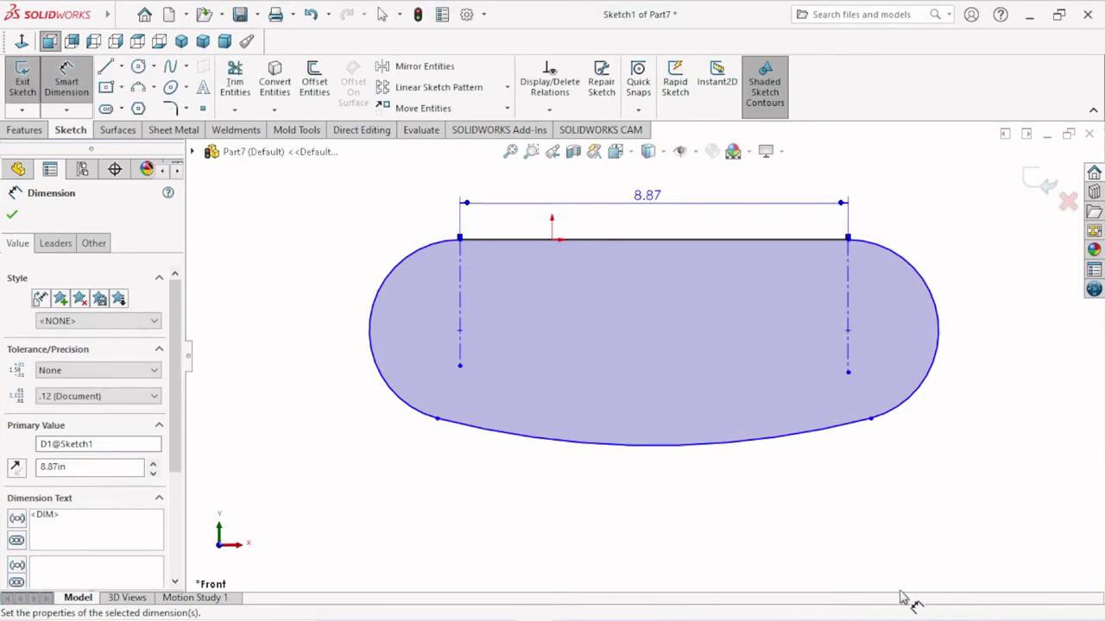
Give the right end arc a 2.10 radius and add the left arc radius as driven.
left_click(936, 302)
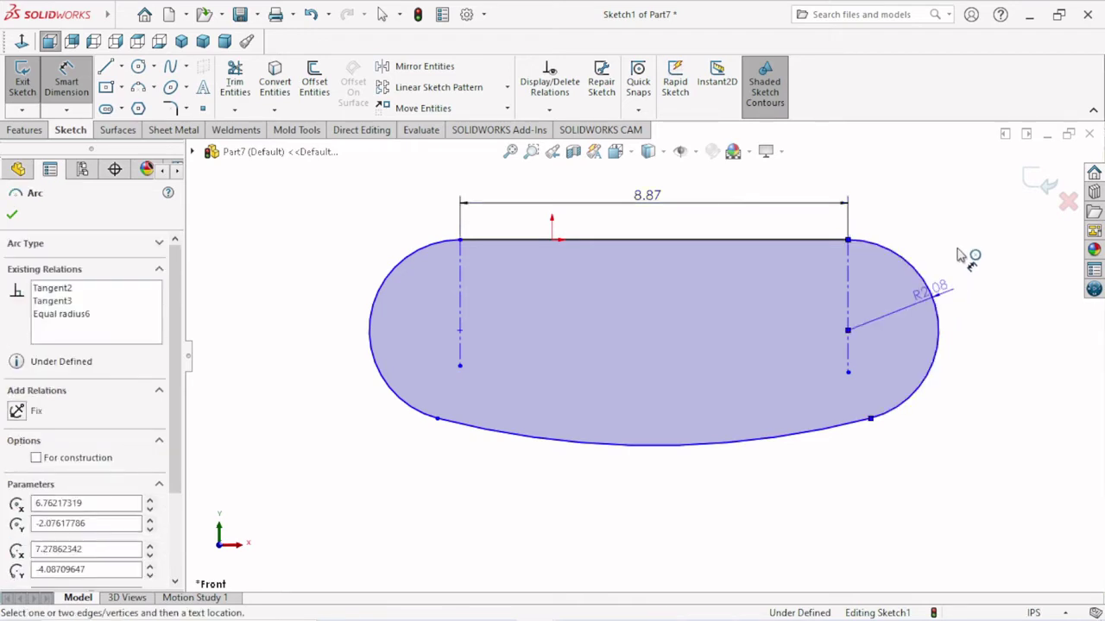
left_click(958, 253)
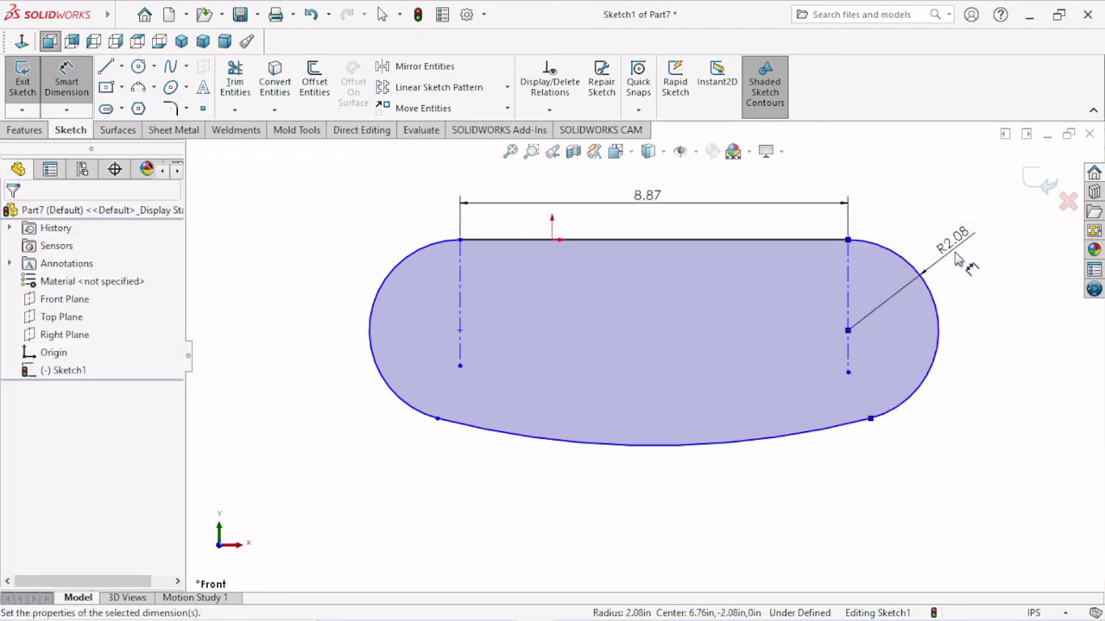
type("2.1")
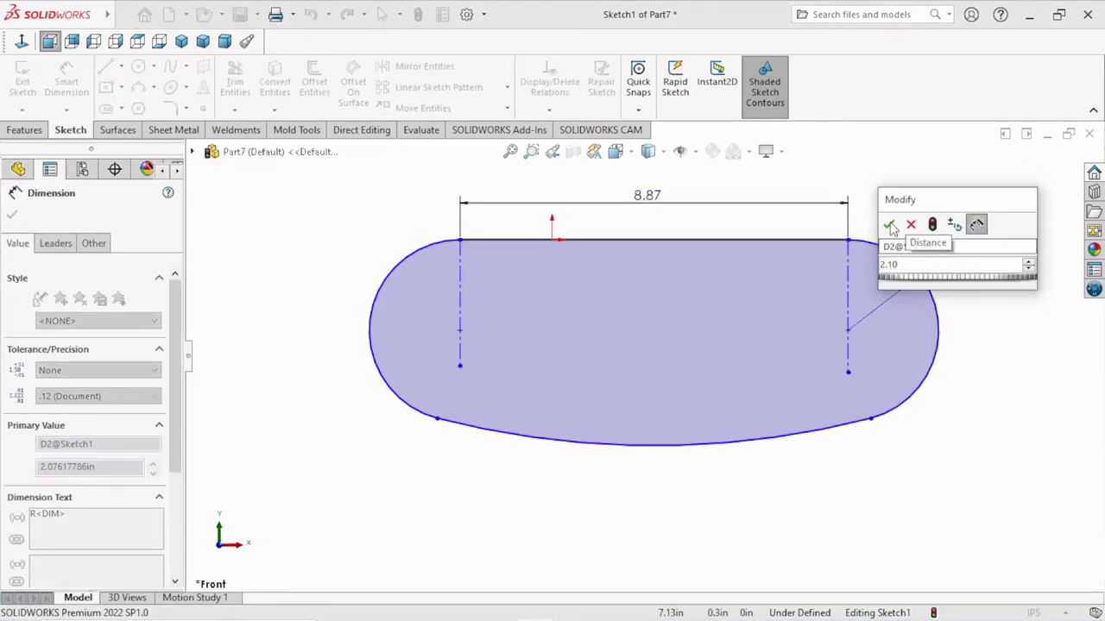
left_click(888, 224)
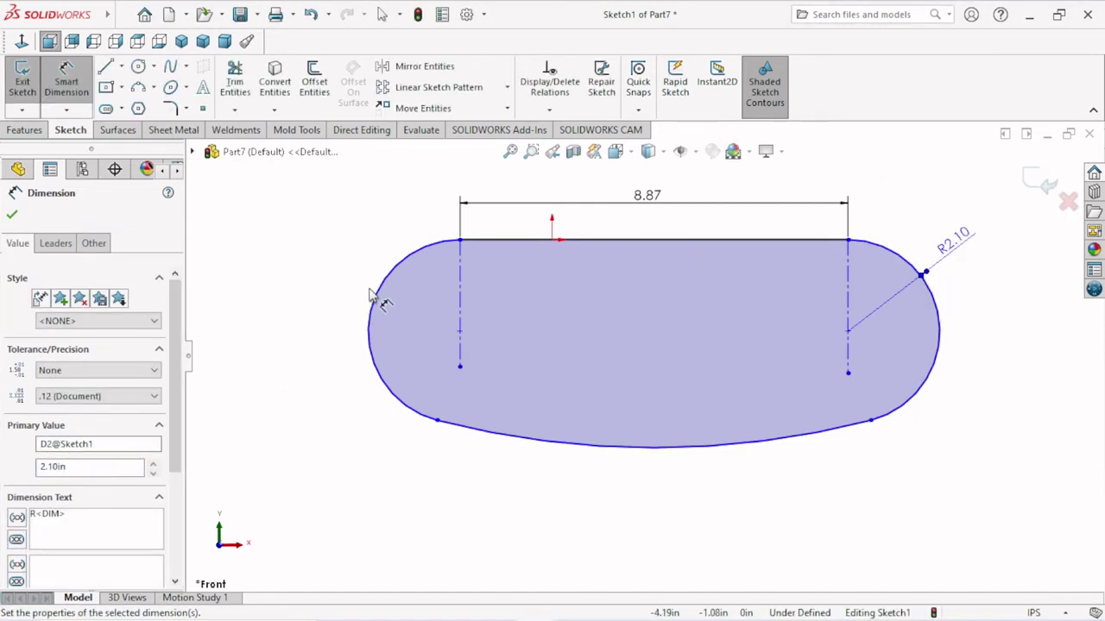
left_click(319, 286)
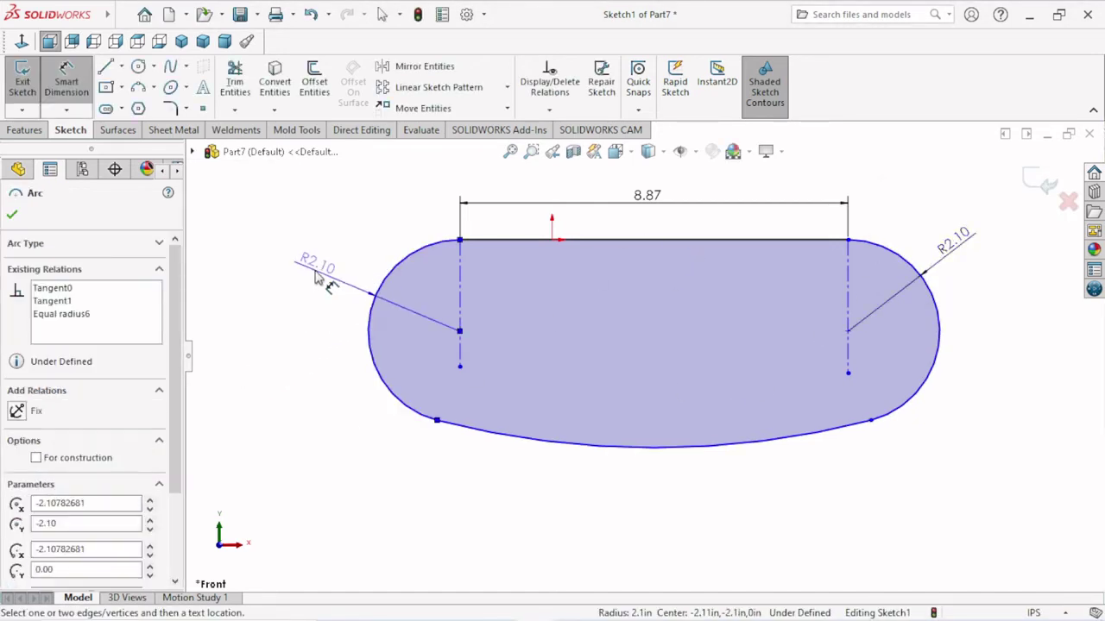
left_click(325, 280)
left_click(641, 245)
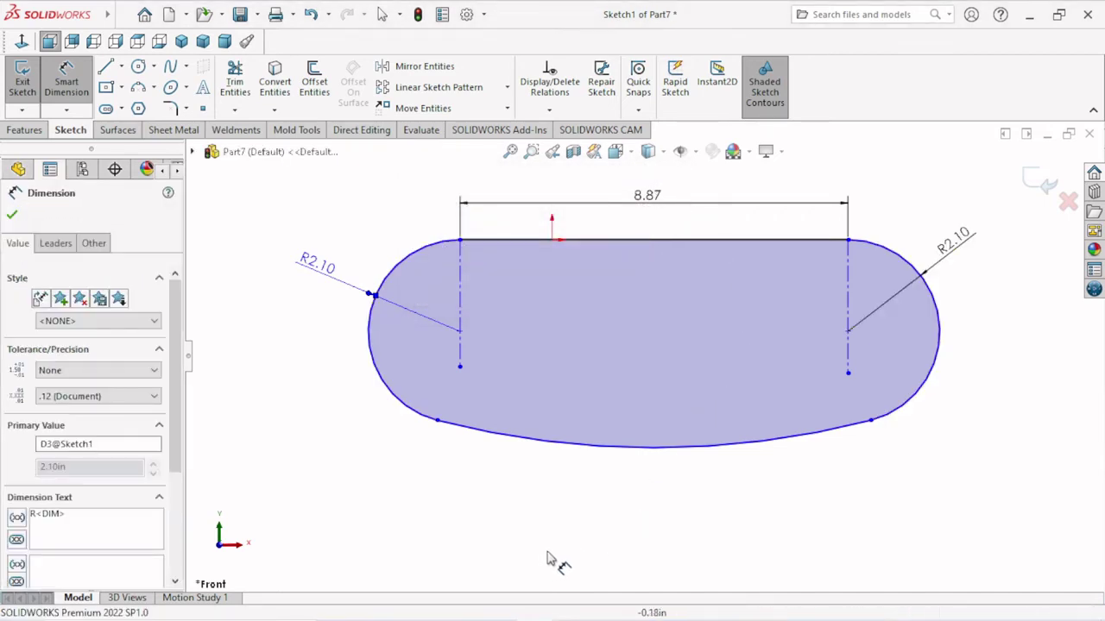
Dimension the left centerline to the bottom curve's left endpoint at 0.44.
left_click(460, 369)
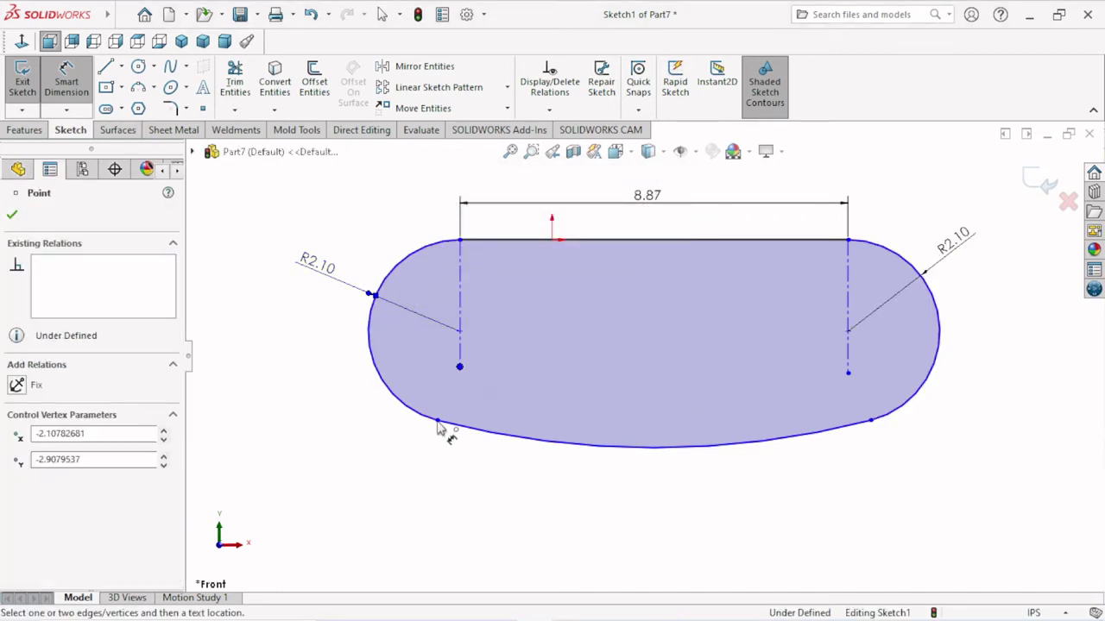
left_click(437, 421)
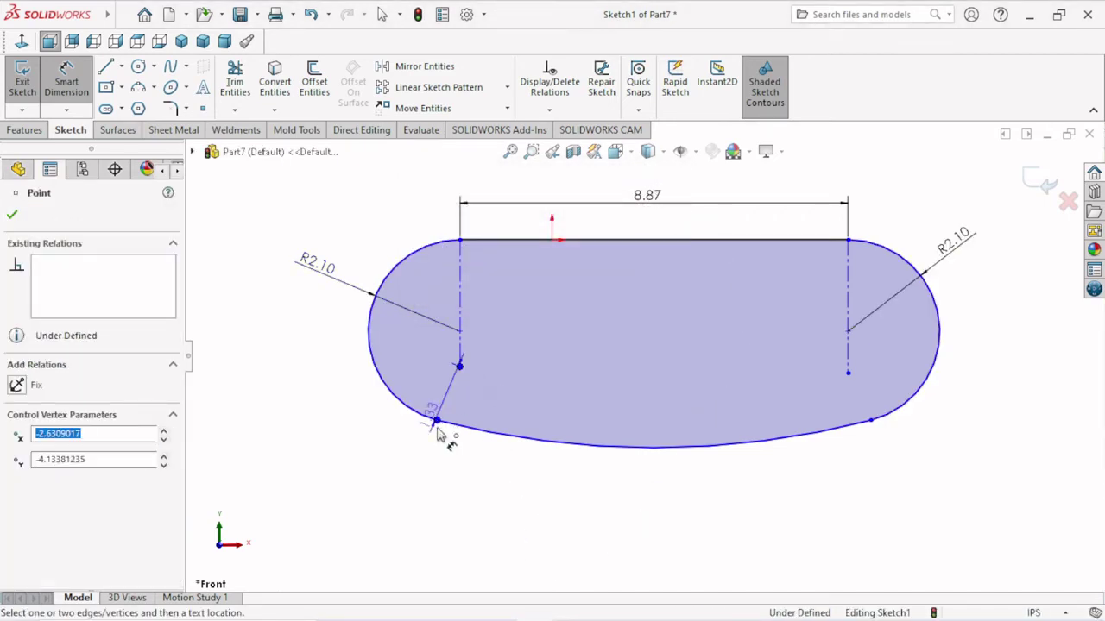
left_click(456, 479)
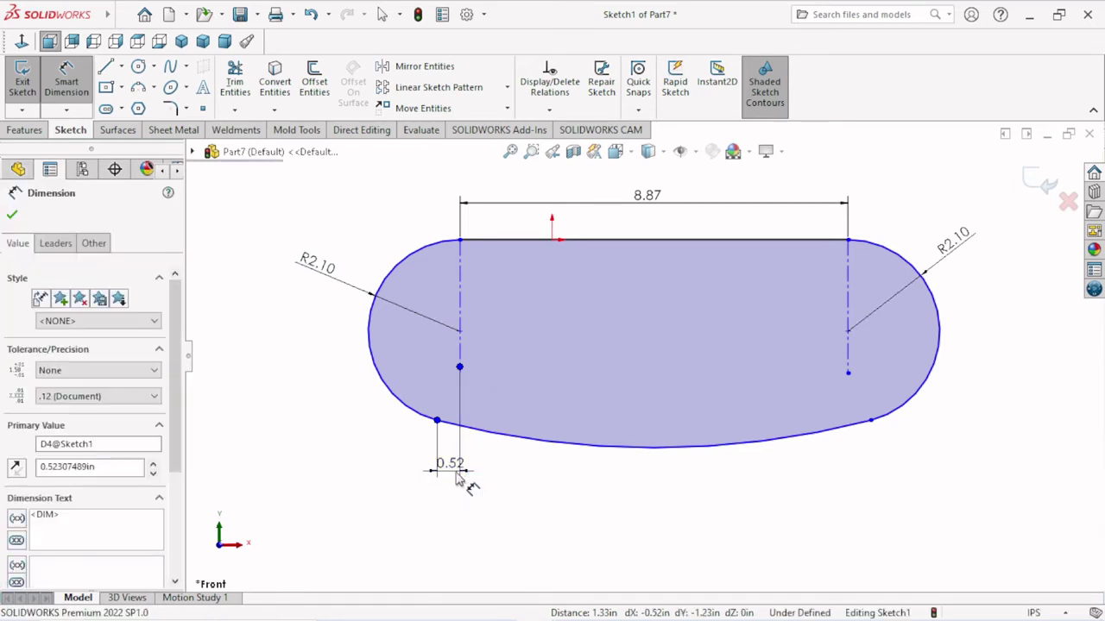
type("0.44")
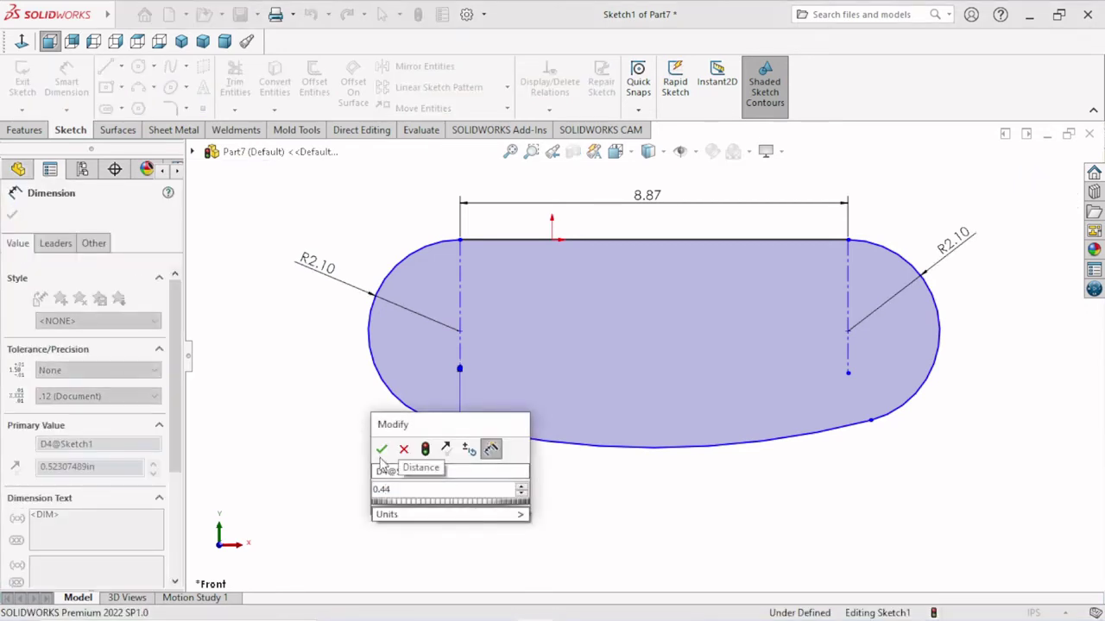
left_click(380, 450)
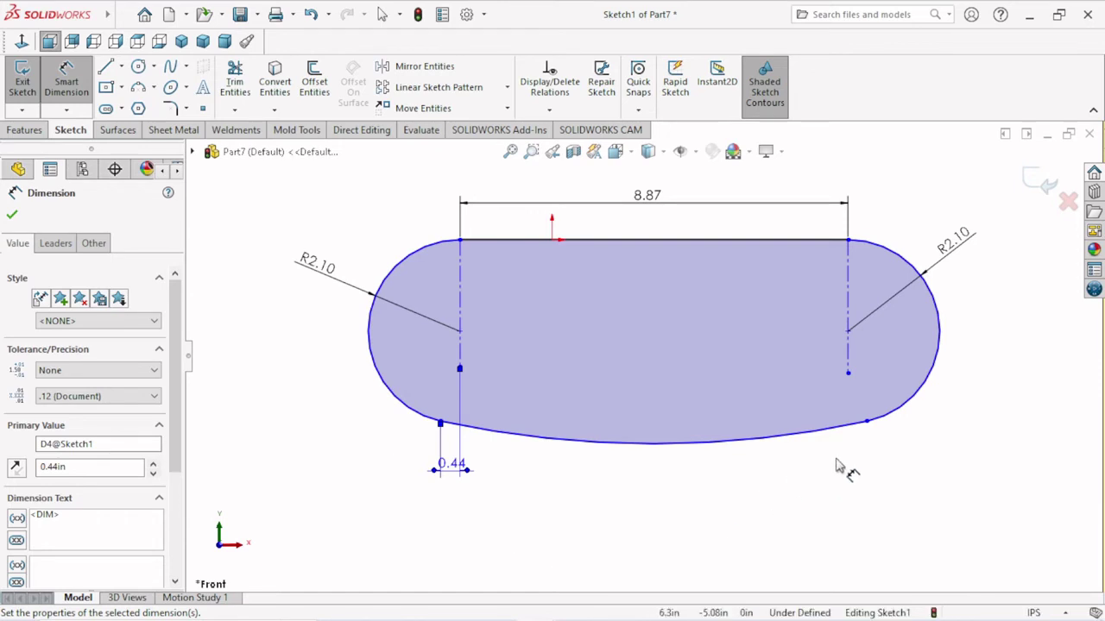
Add the matching right-side 0.44 offset as a driven dimension.
left_click(867, 423)
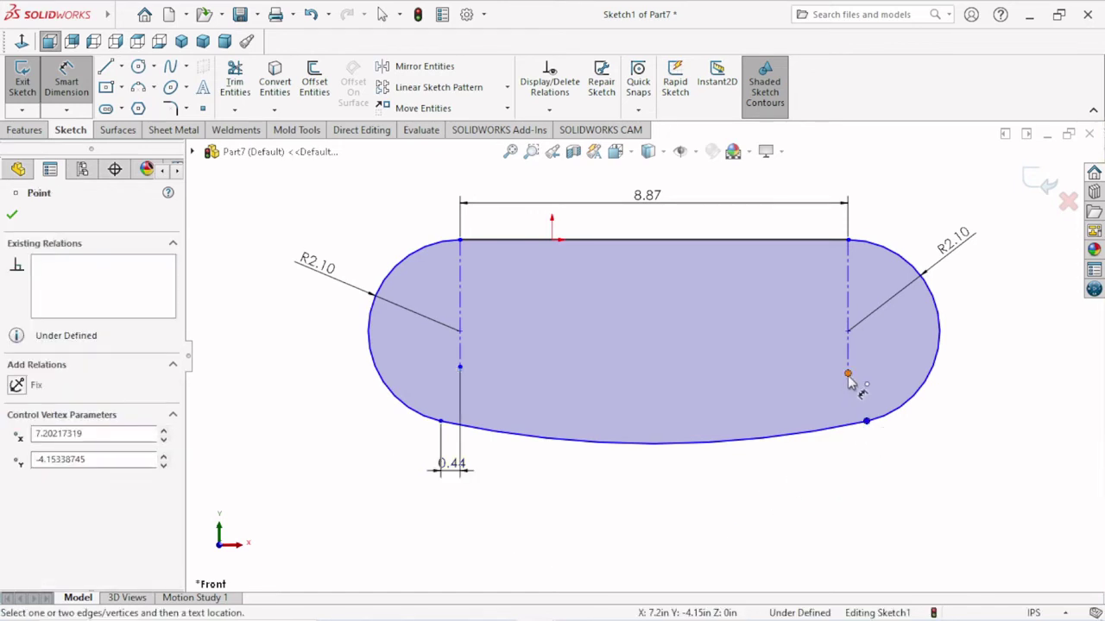
left_click(848, 372)
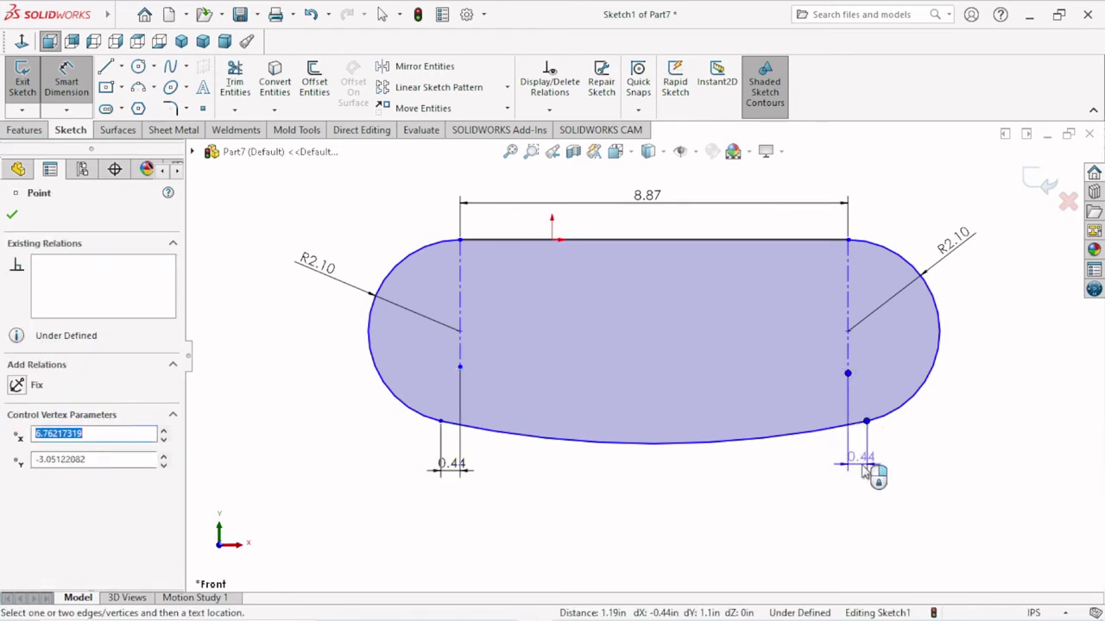
left_click(864, 468)
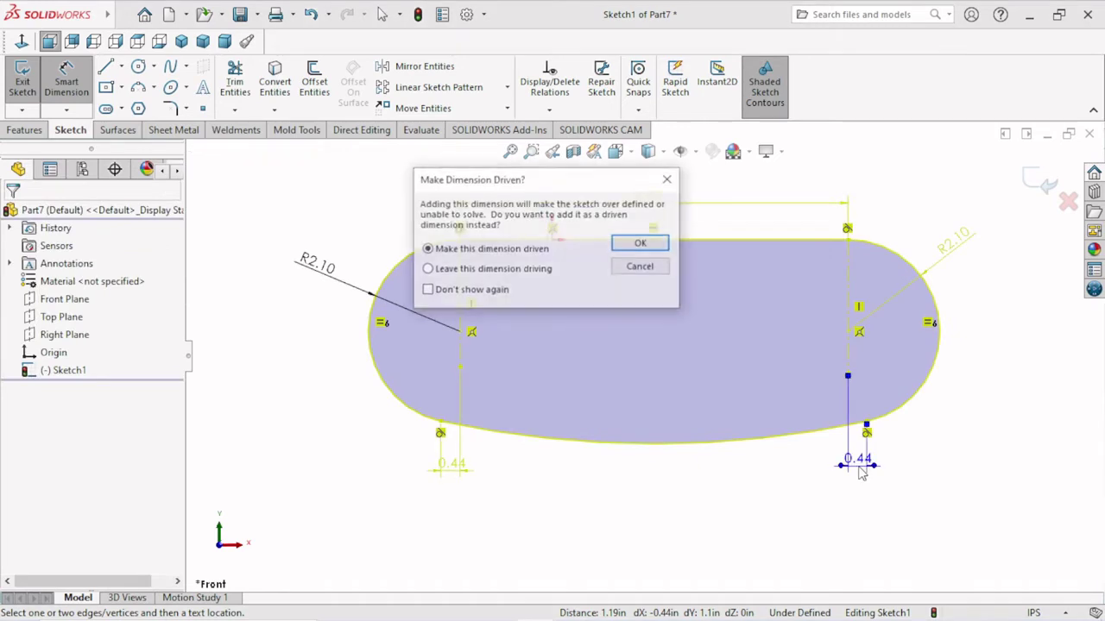
left_click(642, 244)
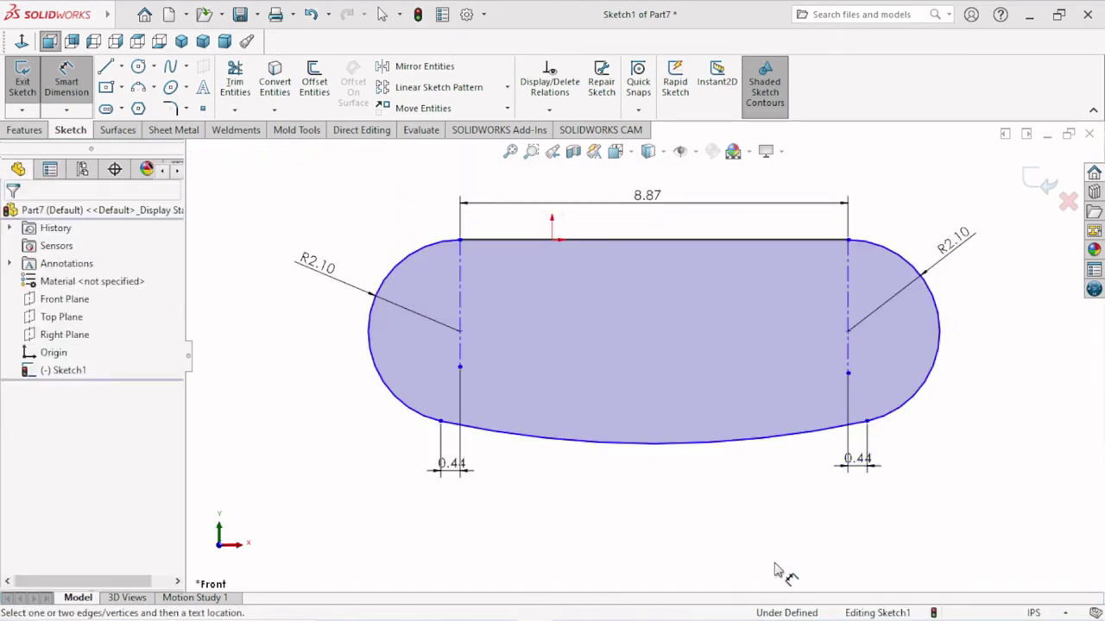
Check the relations between the left end arc and the bottom arc.
scroll(772, 564, "up", 1)
scroll(604, 438, "up", 1)
scroll(593, 442, "down", 2)
scroll(517, 423, "down", 1)
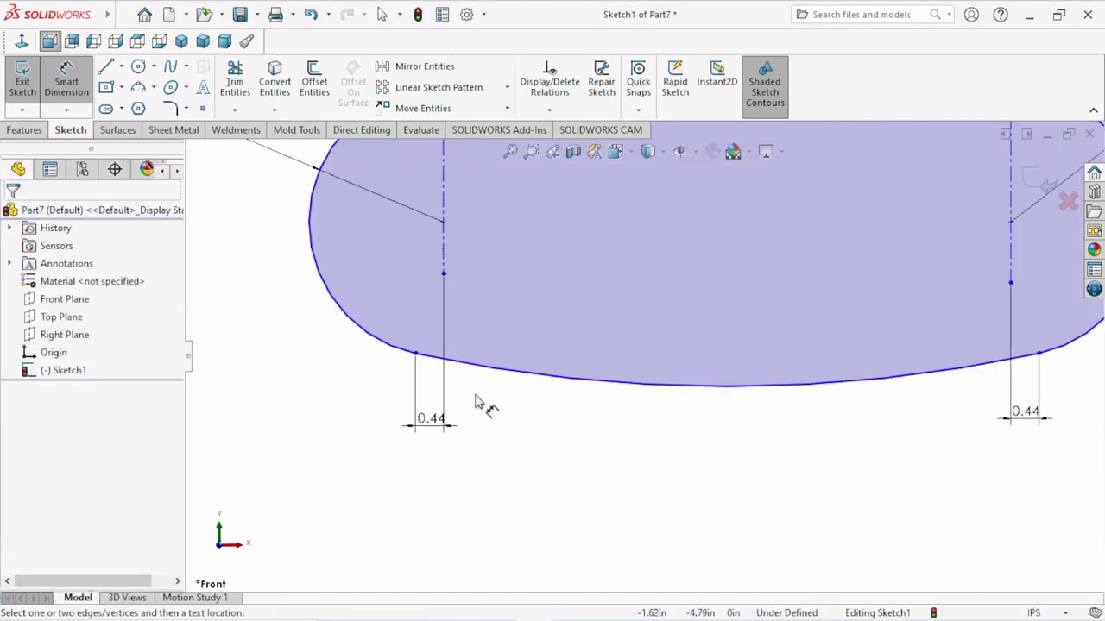
left_click(436, 359)
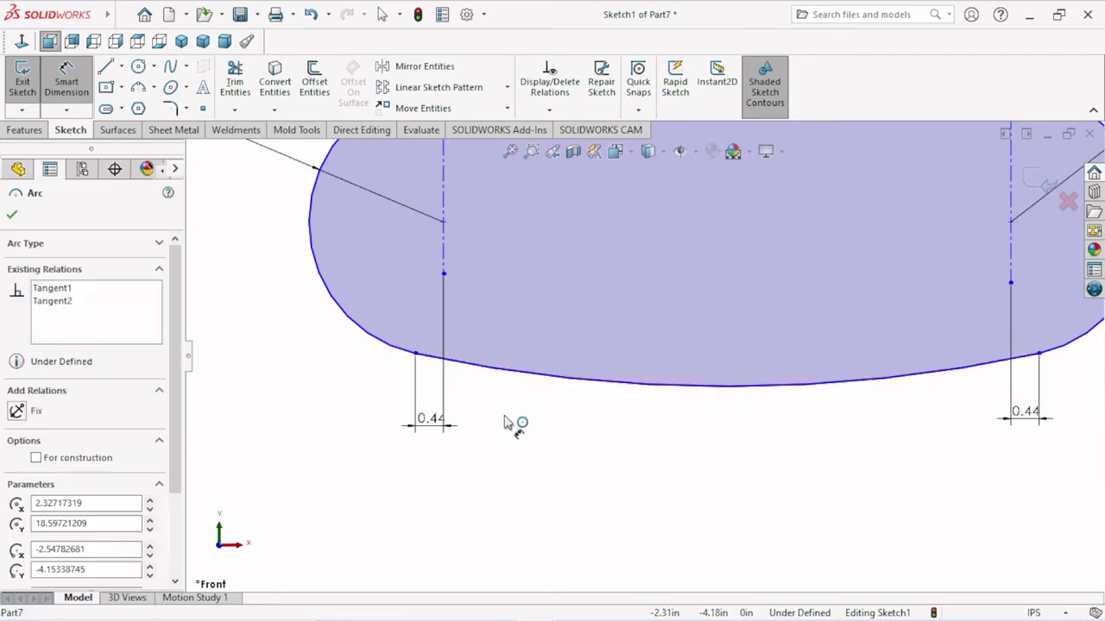
key("Escape")
key("Escape")
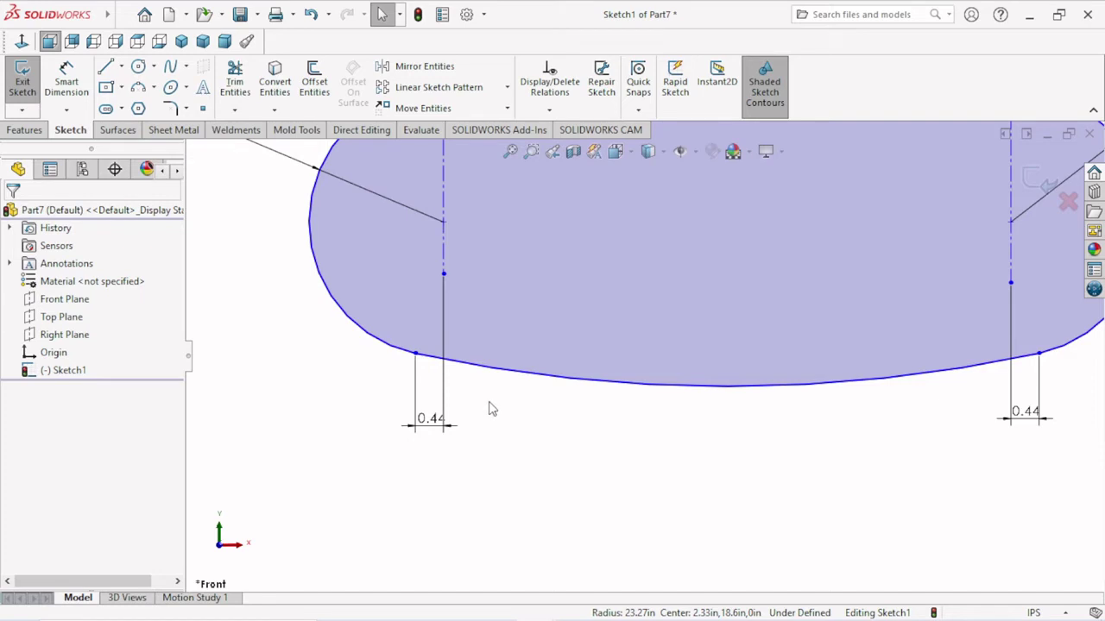
left_click(440, 362)
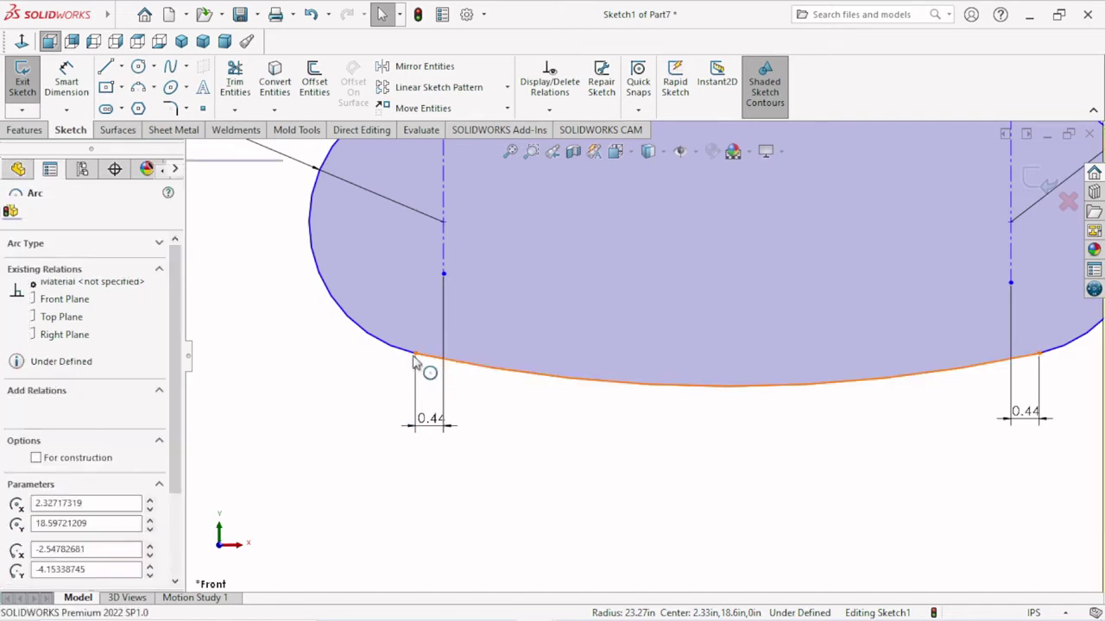
left_click(404, 348)
left_click(446, 360, "ctrl")
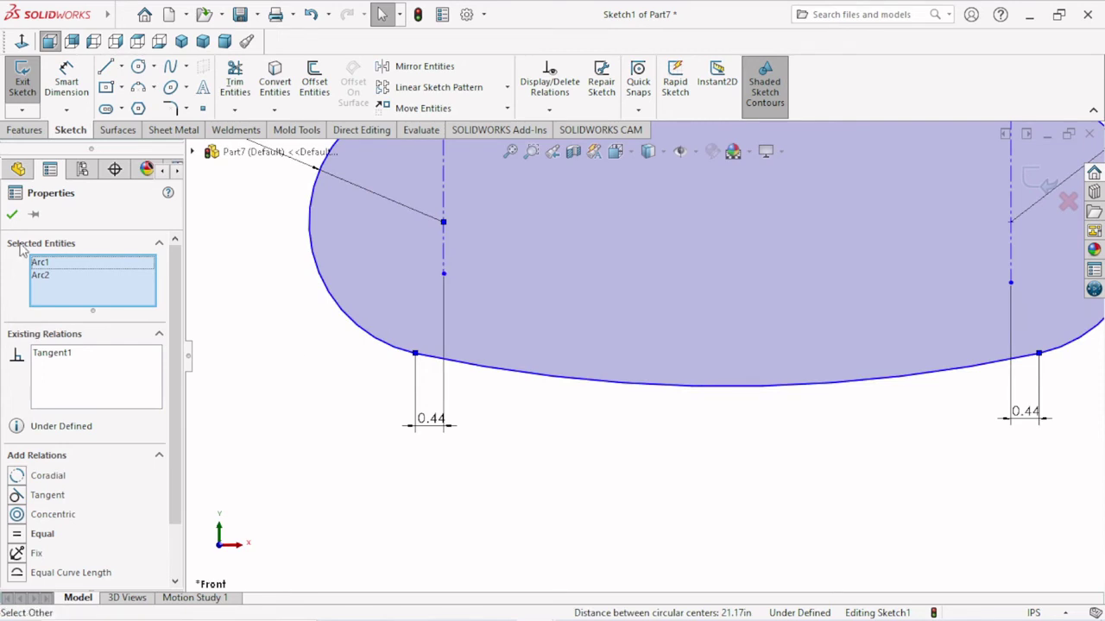
left_click(12, 216)
Check the relations between the bottom arc and the right end arc.
key("f")
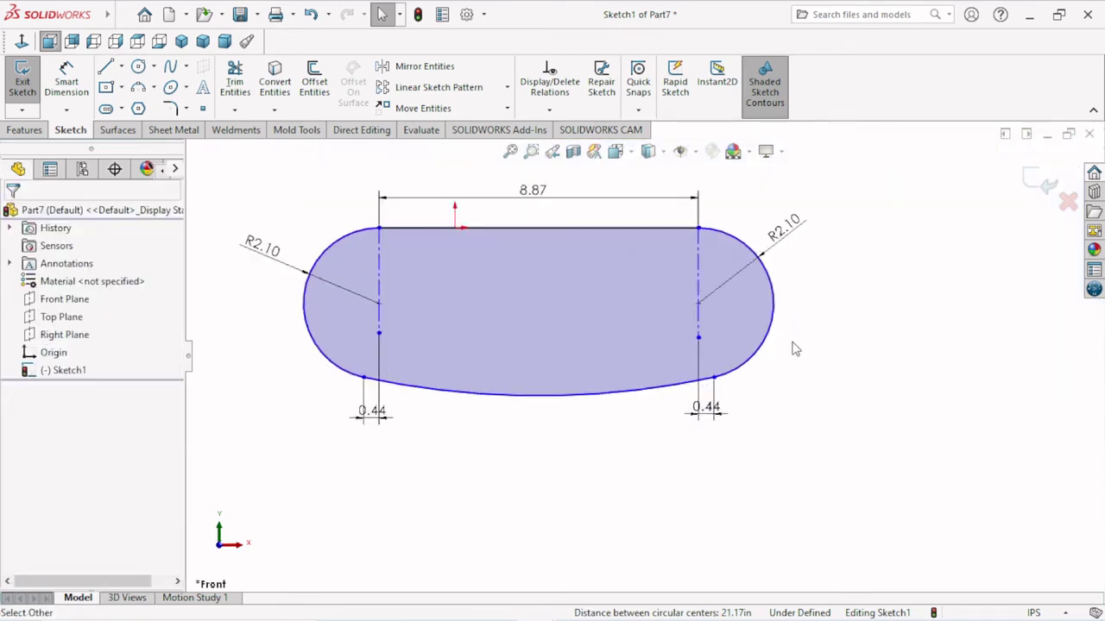
scroll(701, 390, "down", 3)
left_click(768, 356)
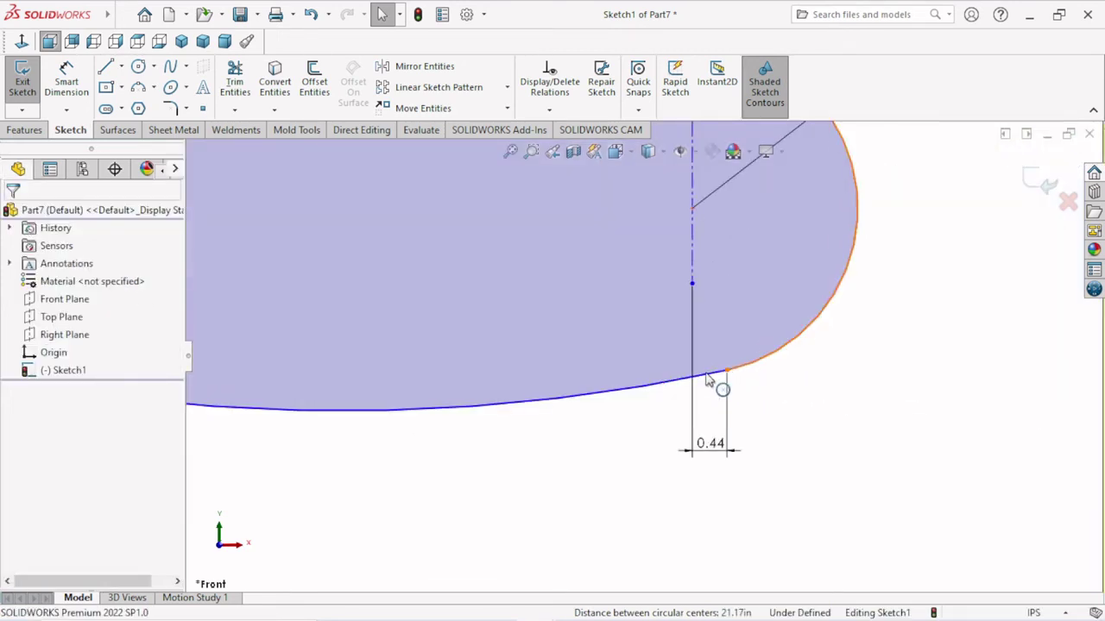
left_click(723, 380)
left_click(732, 369, "ctrl")
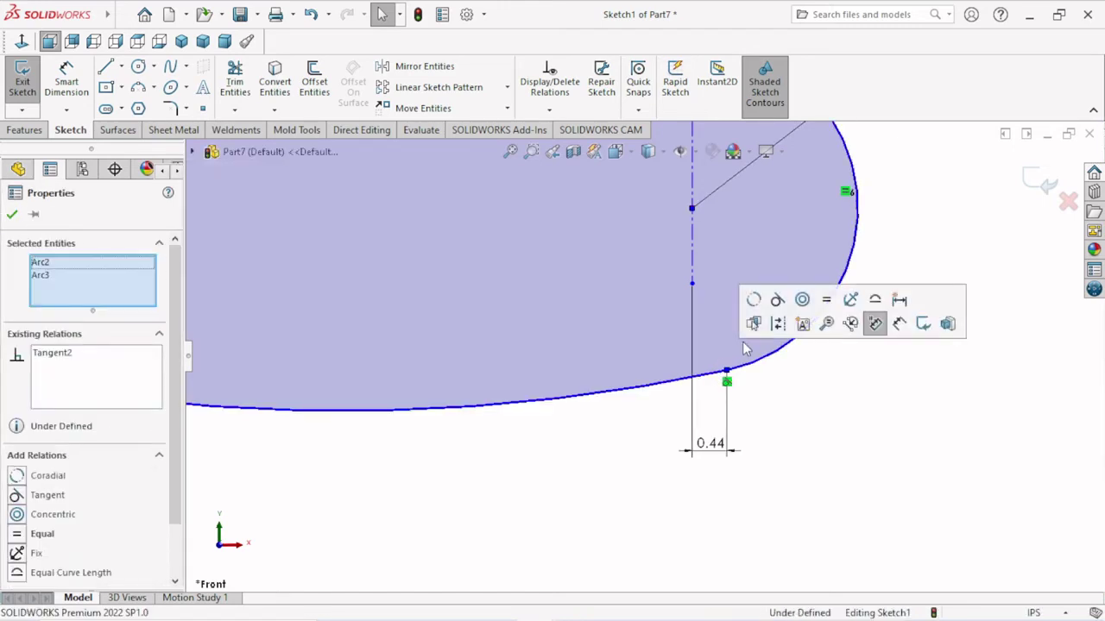
key("f")
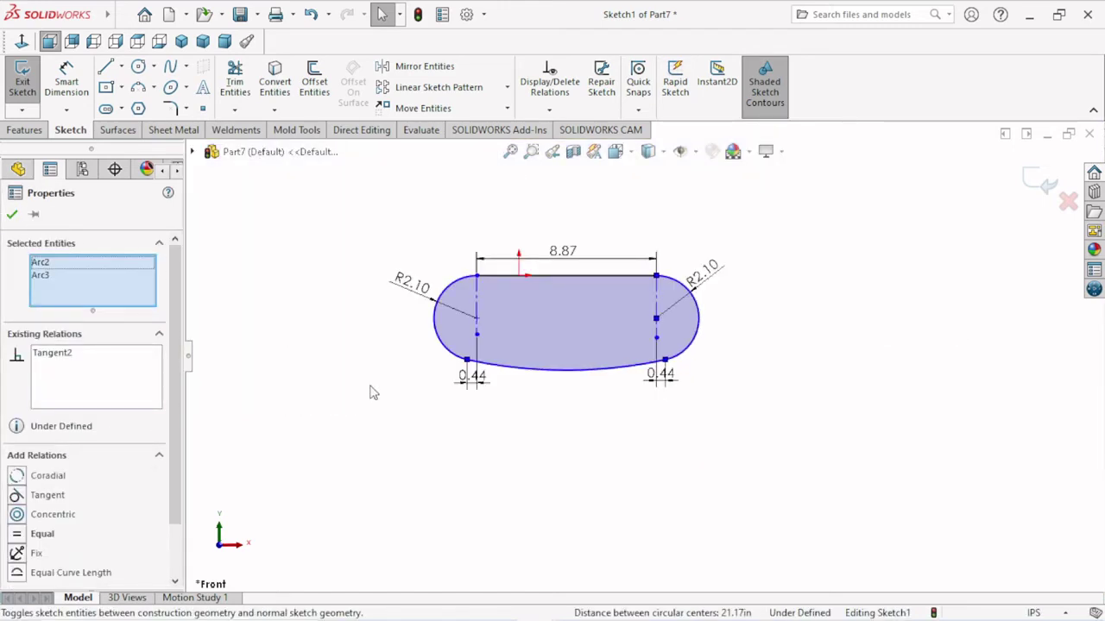
left_click(12, 215)
scroll(577, 316, "down", 1)
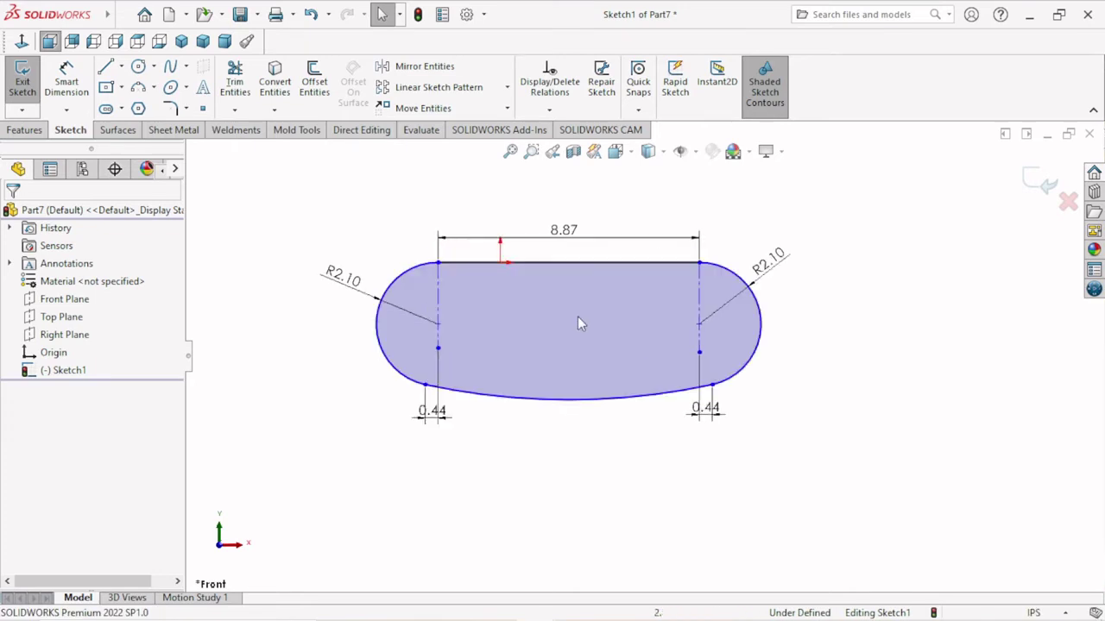
scroll(589, 341, "down", 1)
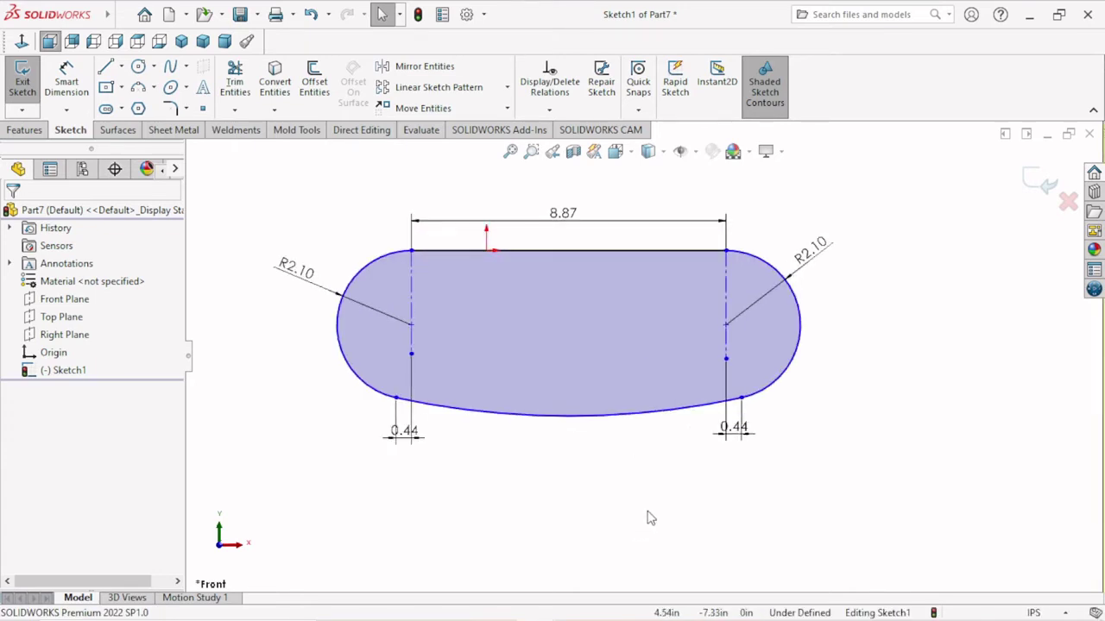
Exit Sketch1 and start a new Sketch2 on the Front Plane.
left_click(1041, 181)
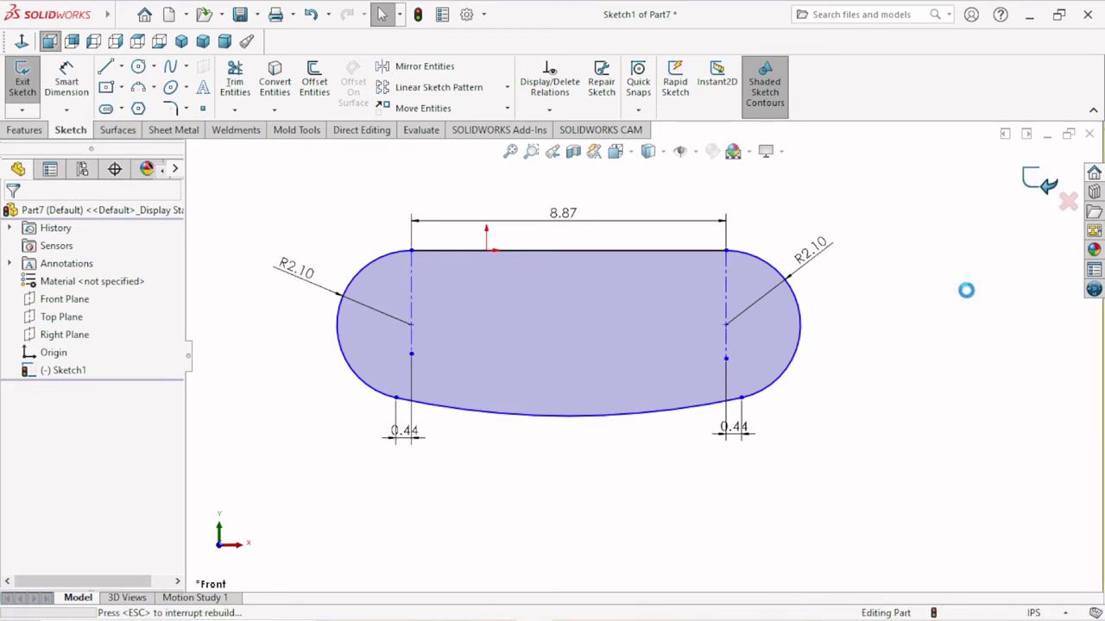
scroll(481, 324, "down", 1)
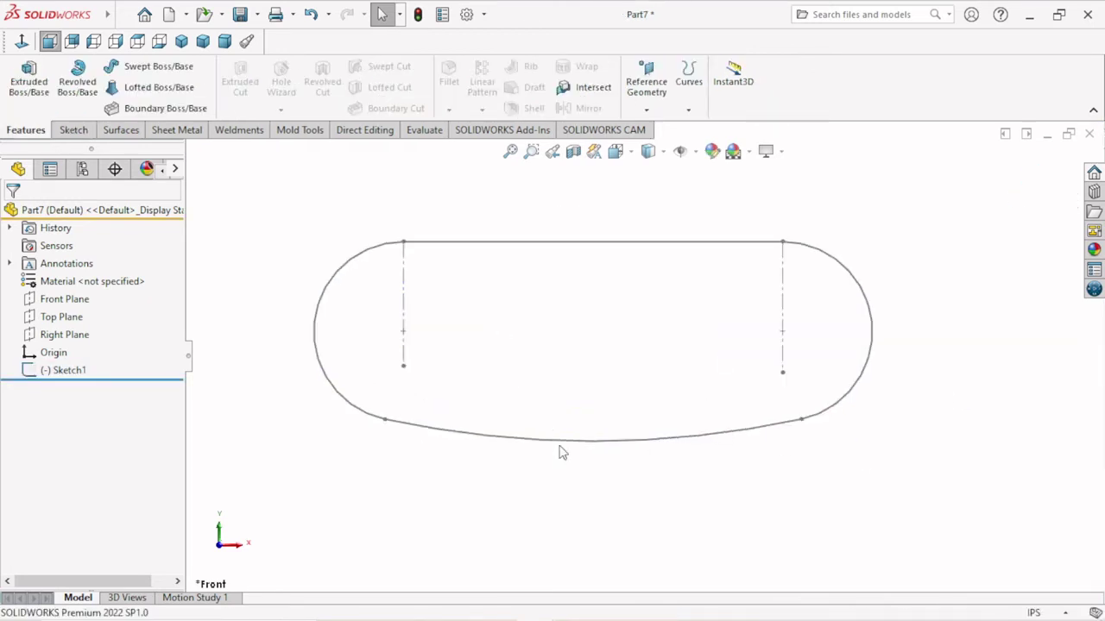
left_click(58, 302)
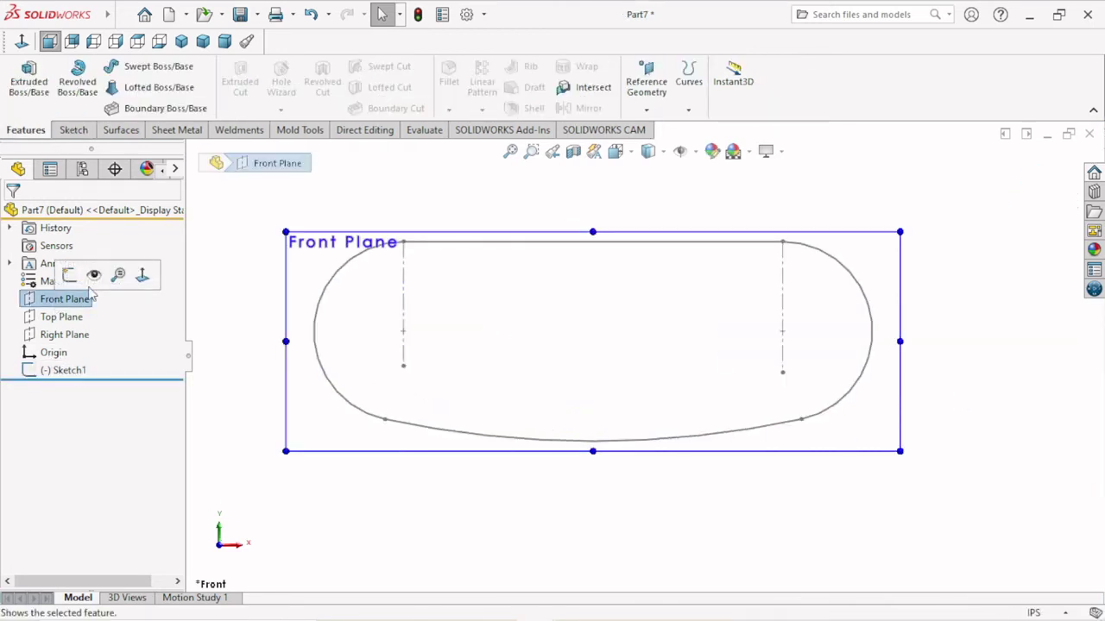
left_click(88, 273)
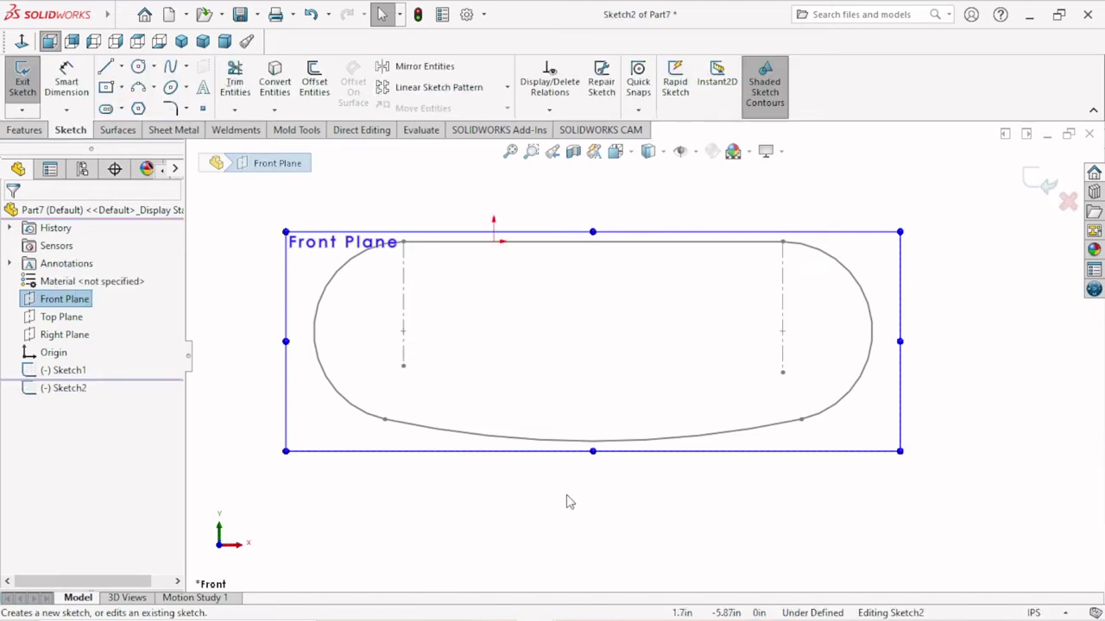
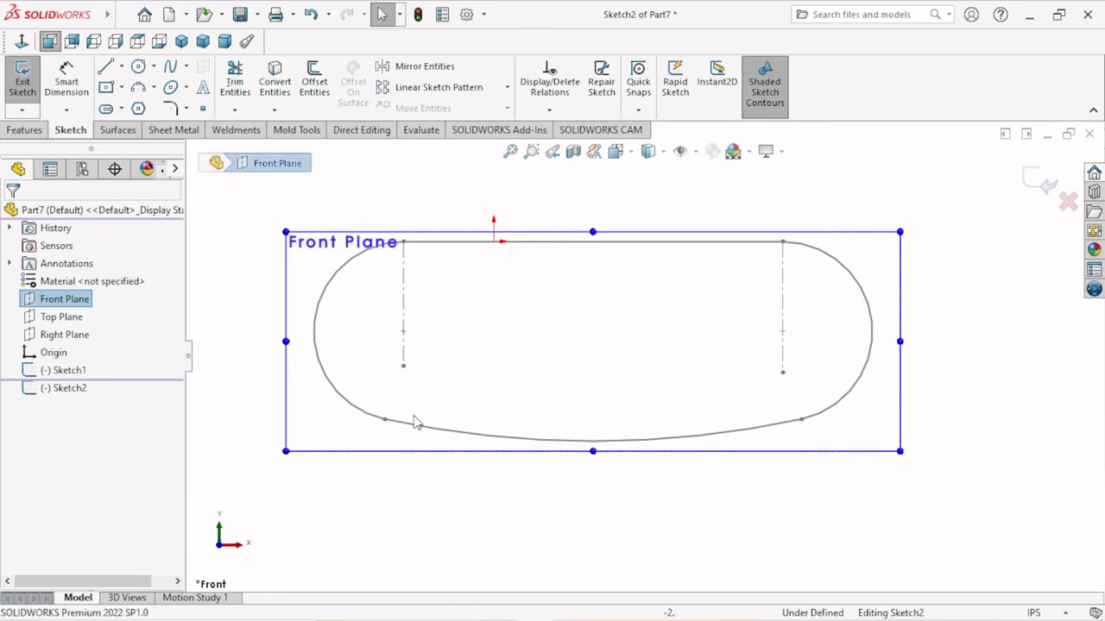
Start Fit Spline from the Tools menu with Closed spline, Constrained and tolerance 0.0003937in.
left_click(119, 15)
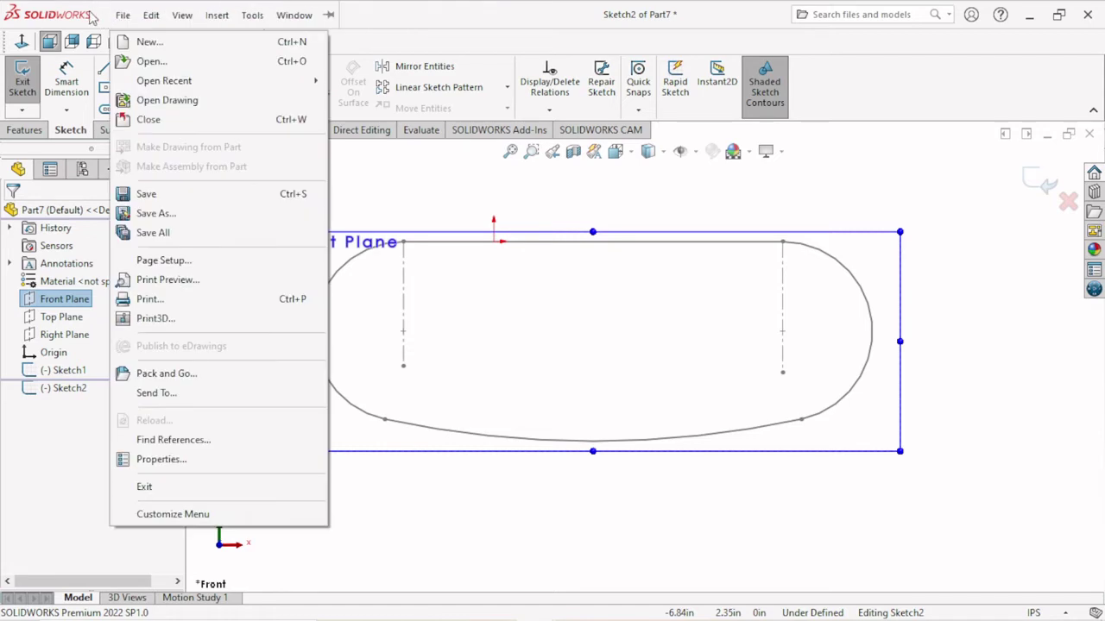
left_click(448, 296)
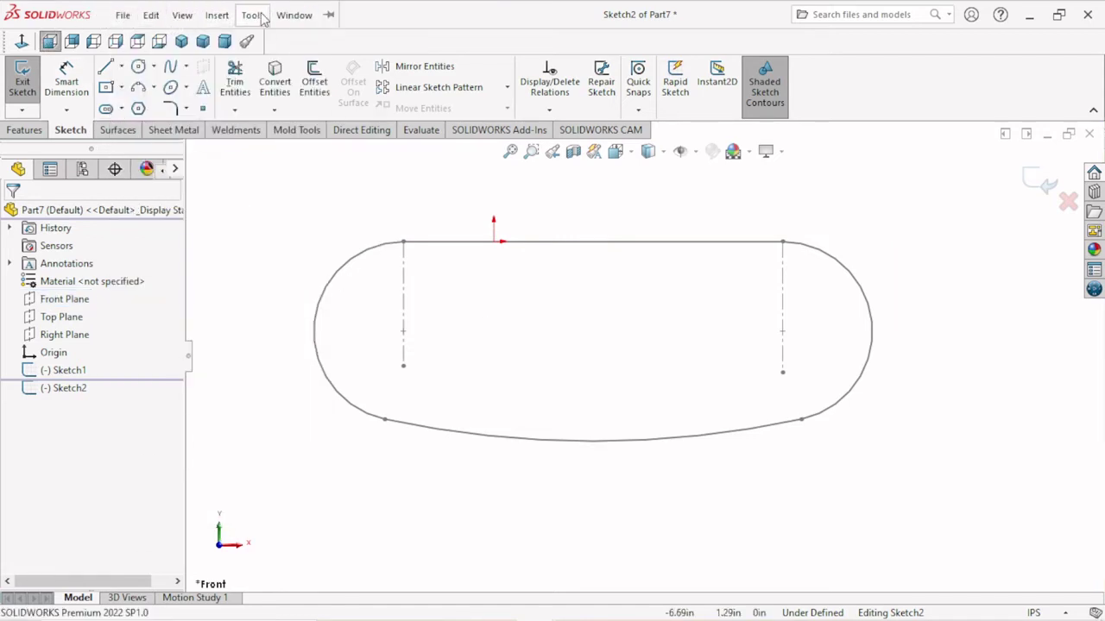
left_click(255, 16)
left_click(261, 19)
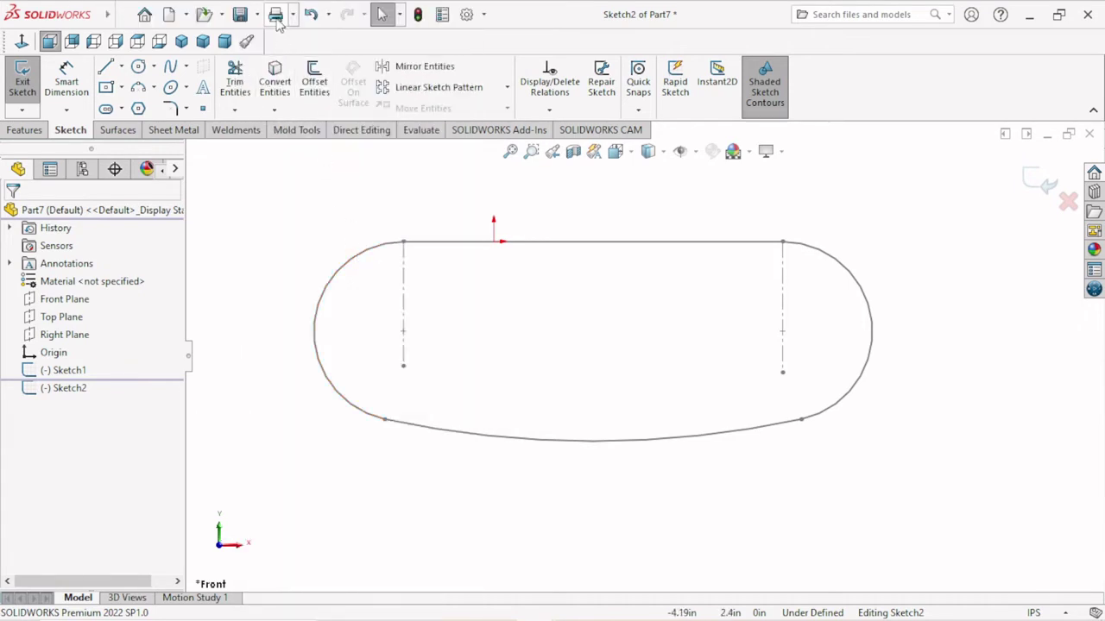
left_click(253, 16)
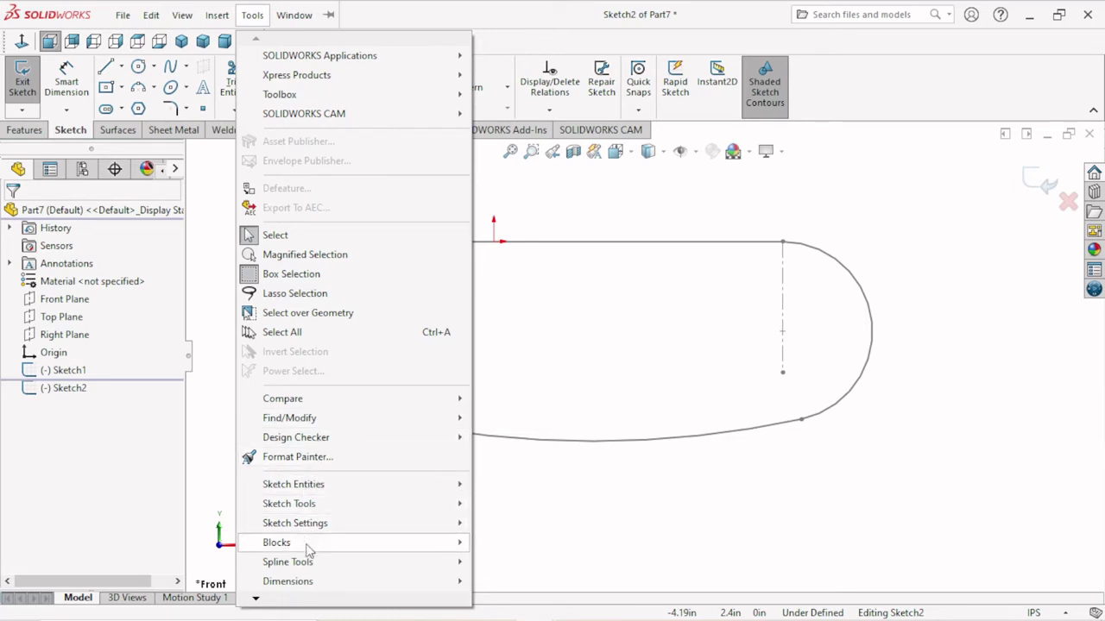
mouse_move(287, 562)
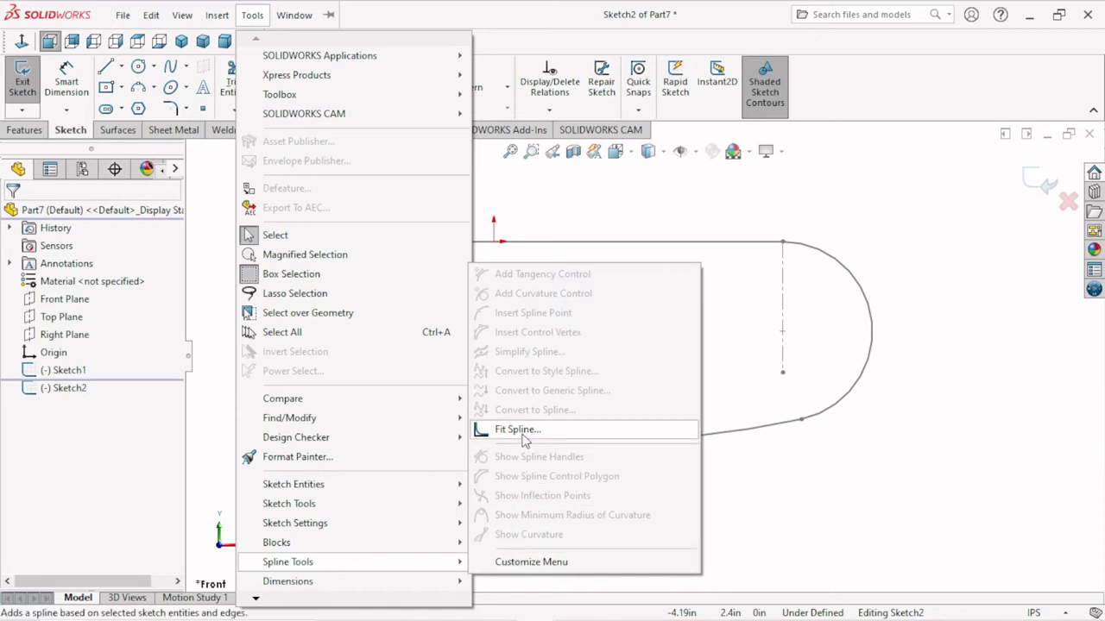
left_click(521, 434)
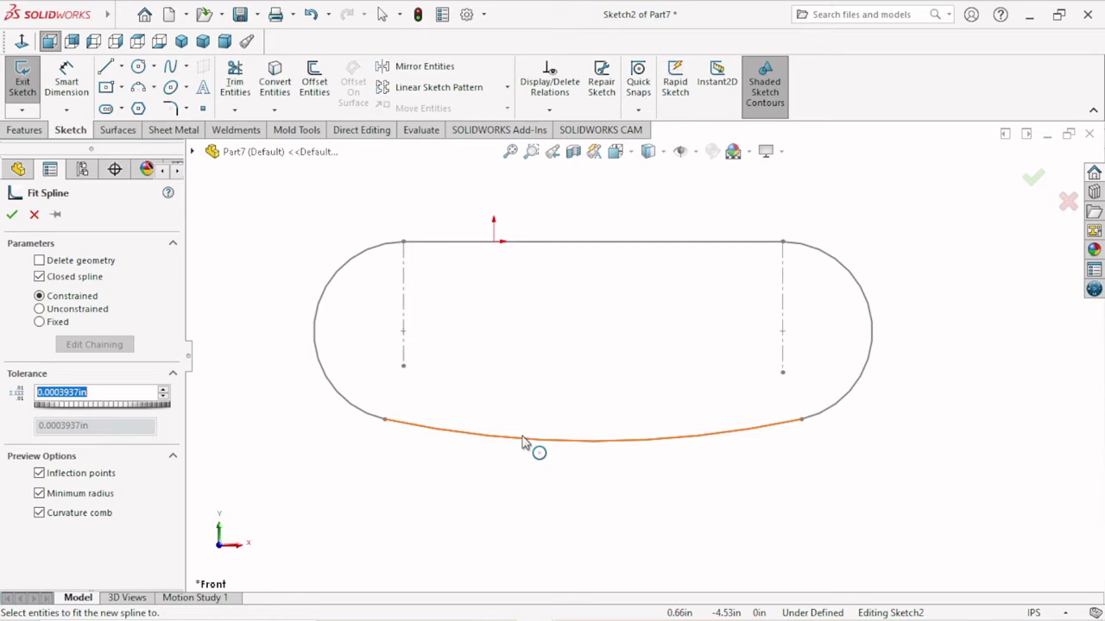
Fit the top line, left arc, bottom curve and right arc into one closed spline.
left_click(561, 242)
left_click(363, 257)
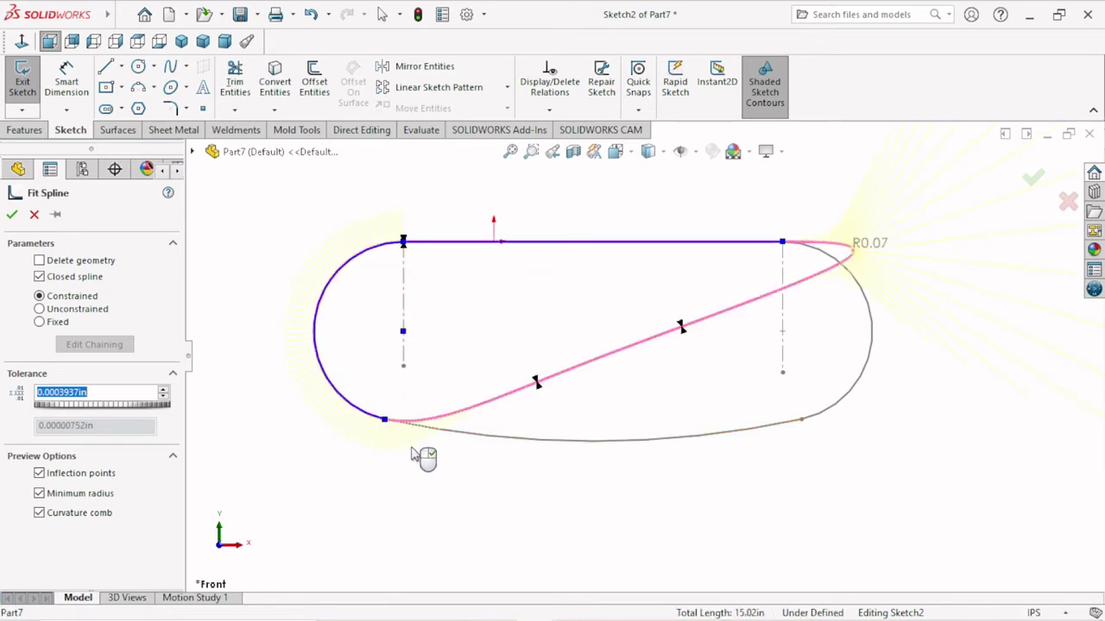
left_click(466, 436)
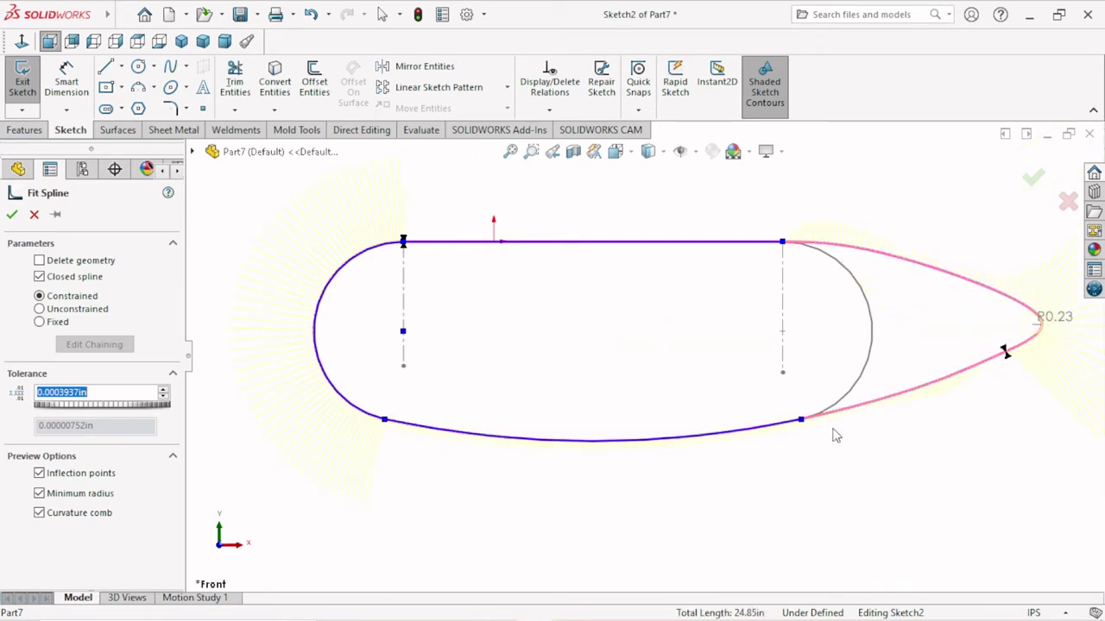
left_click(857, 402)
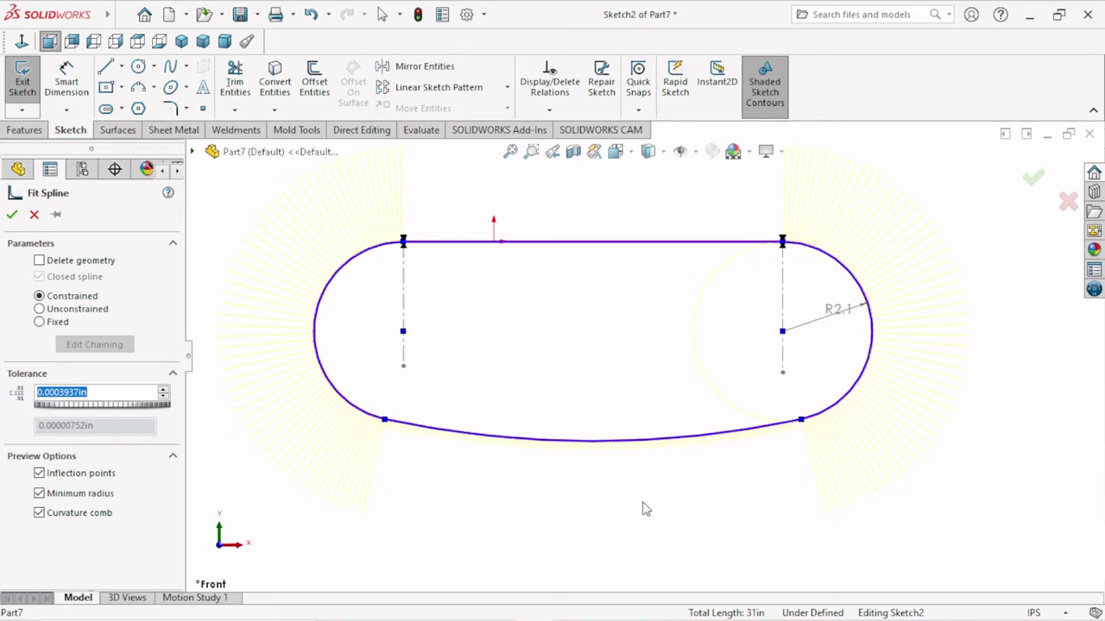
scroll(688, 516, "up", 1)
scroll(671, 508, "up", 1)
scroll(516, 344, "down", 1)
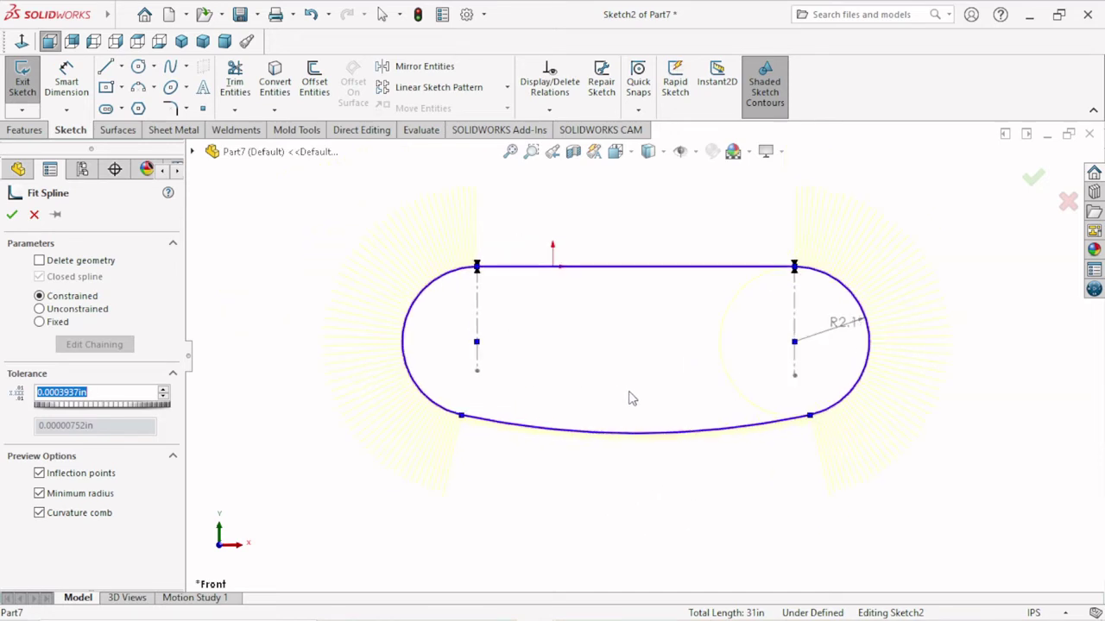
scroll(628, 399, "down", 1)
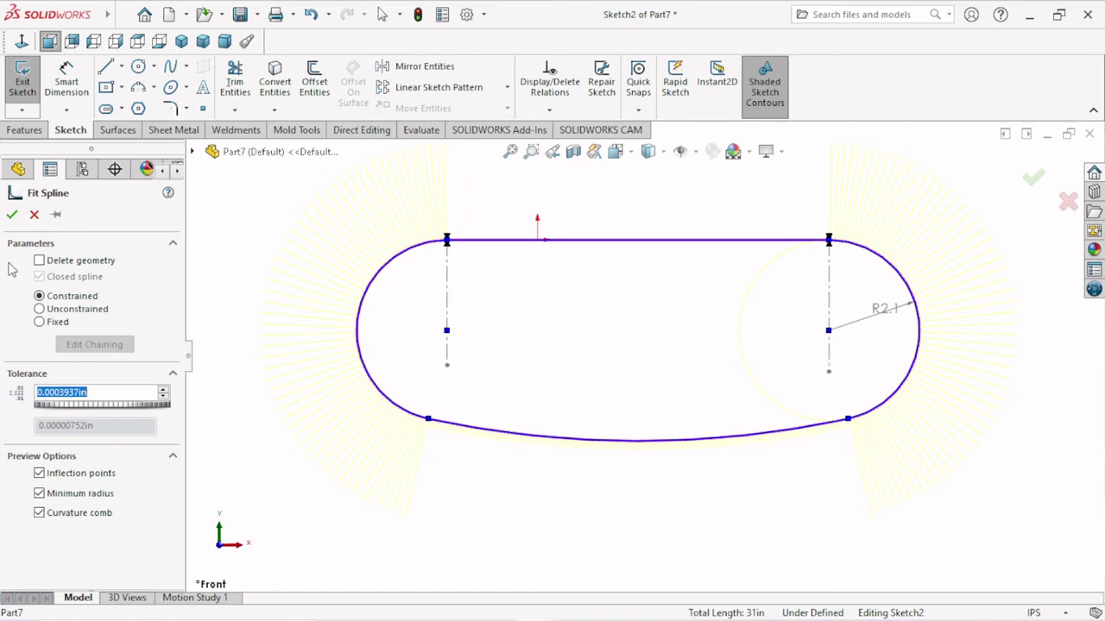
left_click(12, 215)
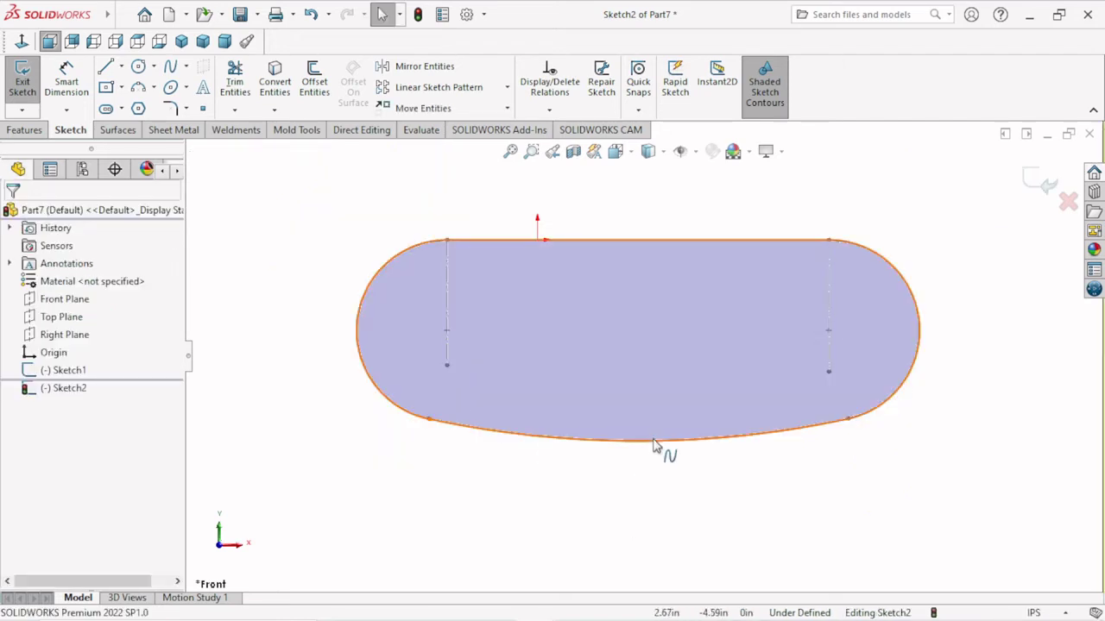
Check the new spline, deselect it and exit Sketch2 with Ctrl+B.
left_click(642, 524)
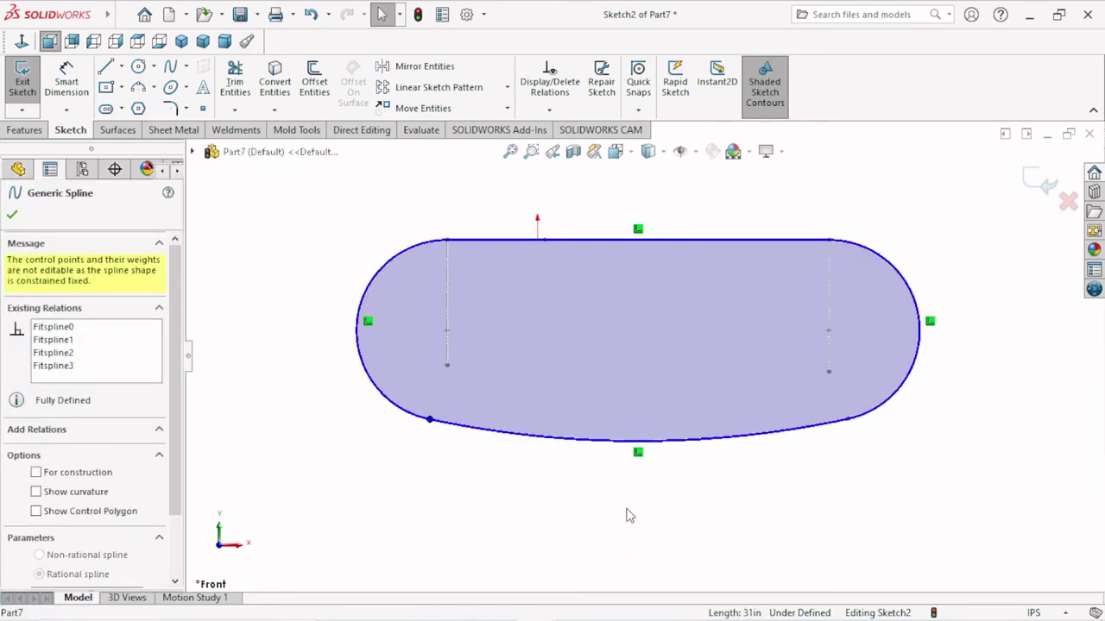
left_click(630, 512)
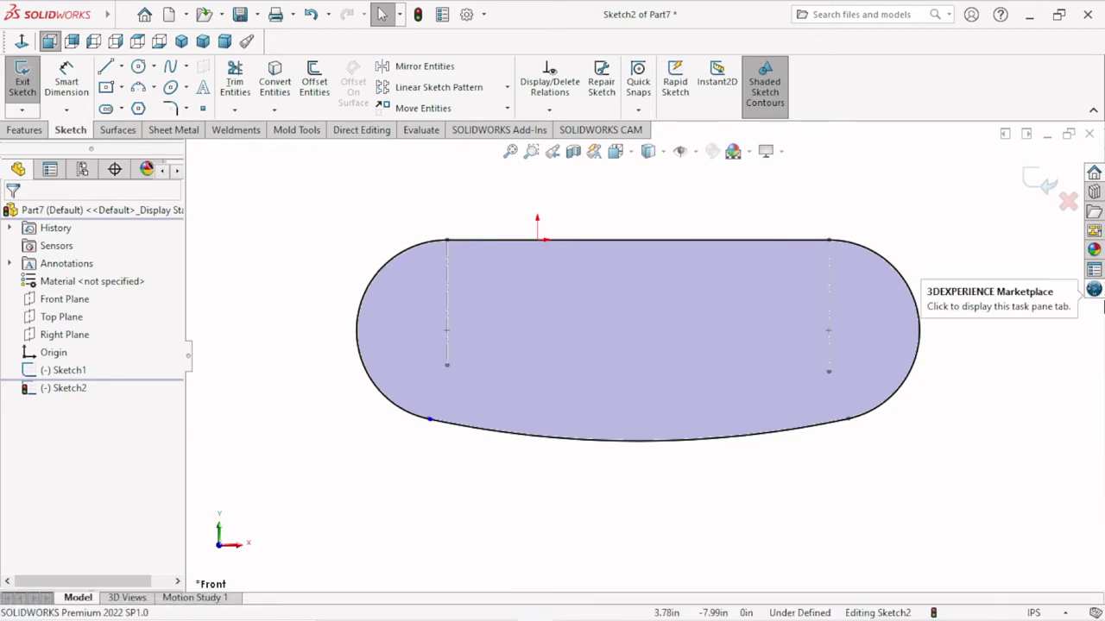
key("ctrl+b")
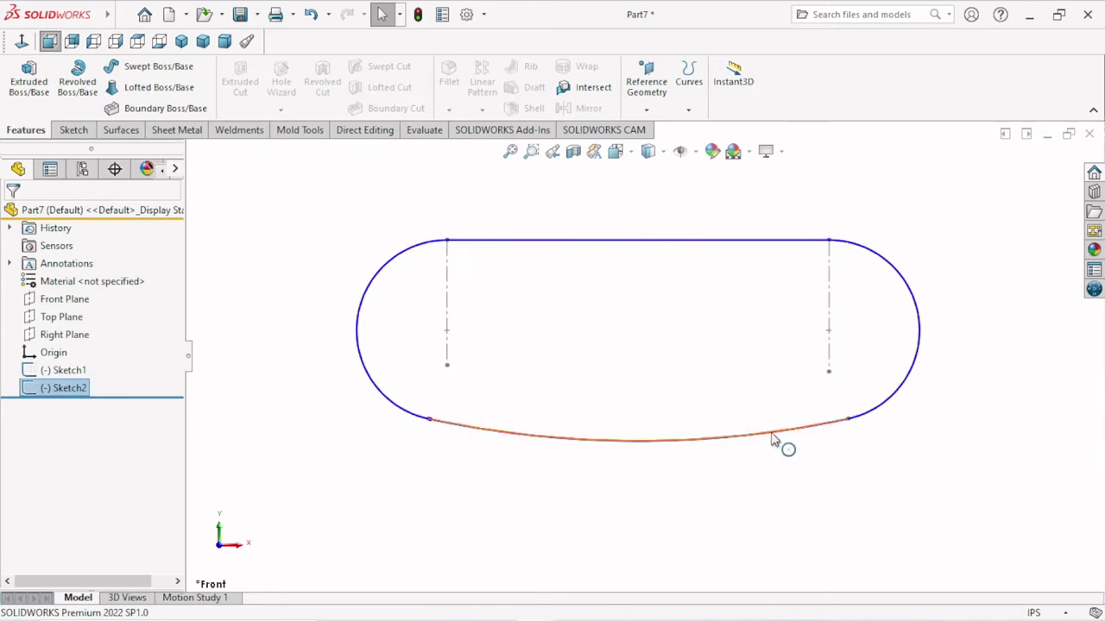
scroll(653, 368, "up", 2)
scroll(764, 339, "down", 2)
left_click(915, 427)
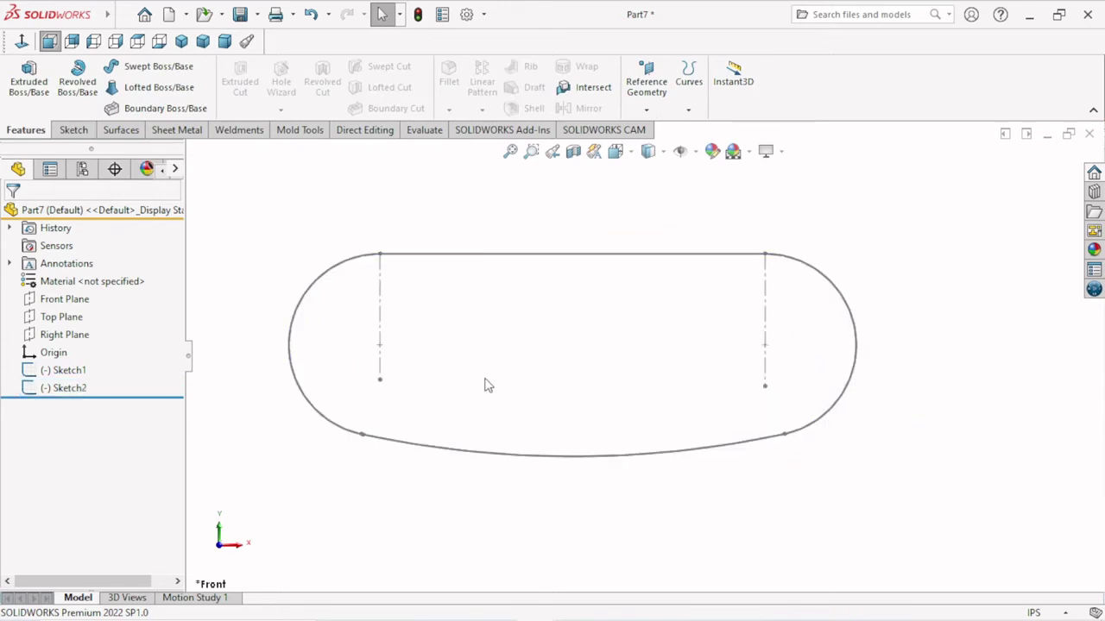
scroll(470, 376, "up", 1)
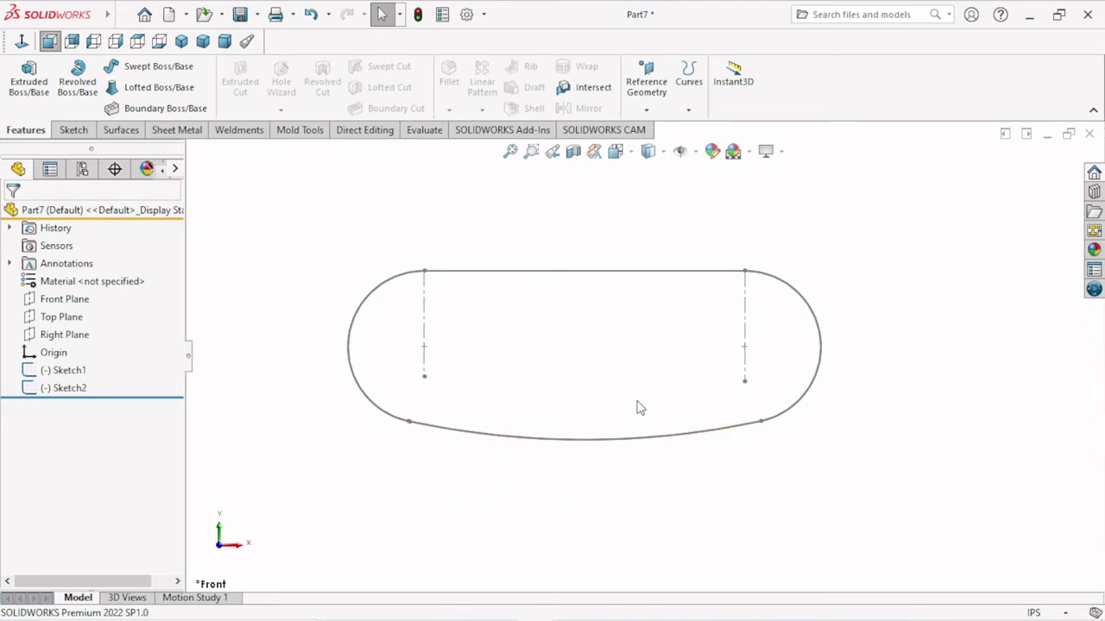
scroll(636, 404, "up", 1)
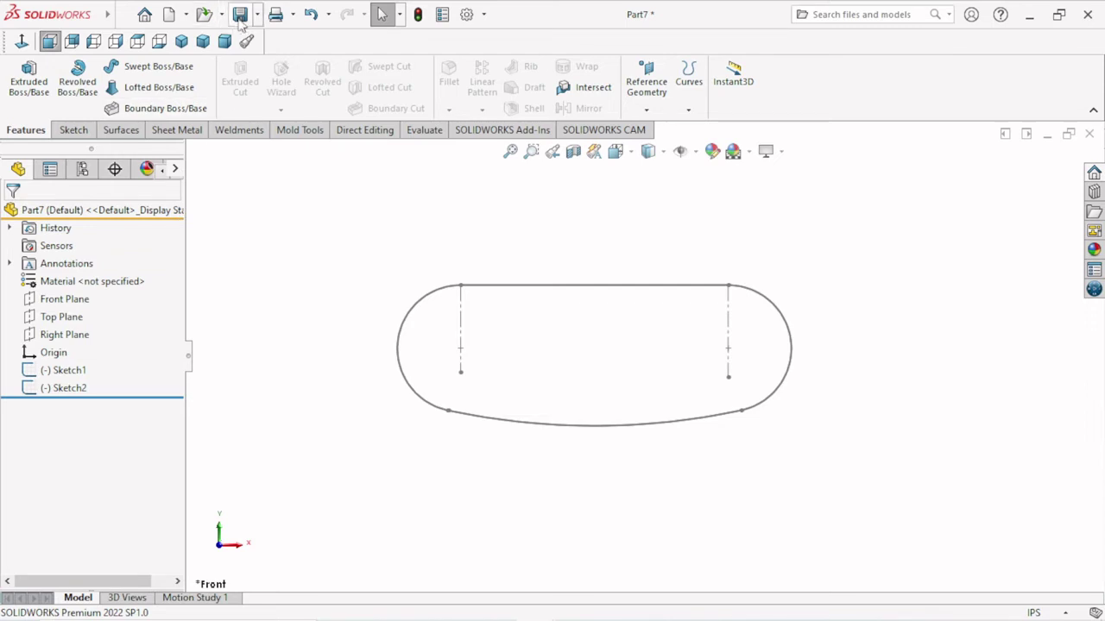
Save the part as 'Path'.
key("ctrl+s")
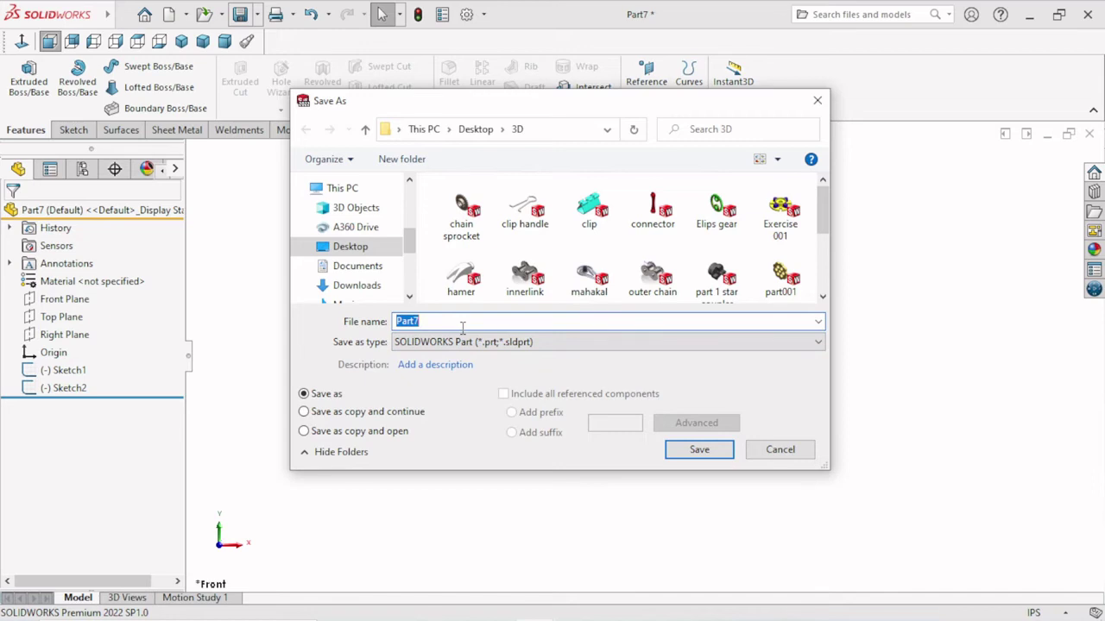
type("Path")
left_click(680, 455)
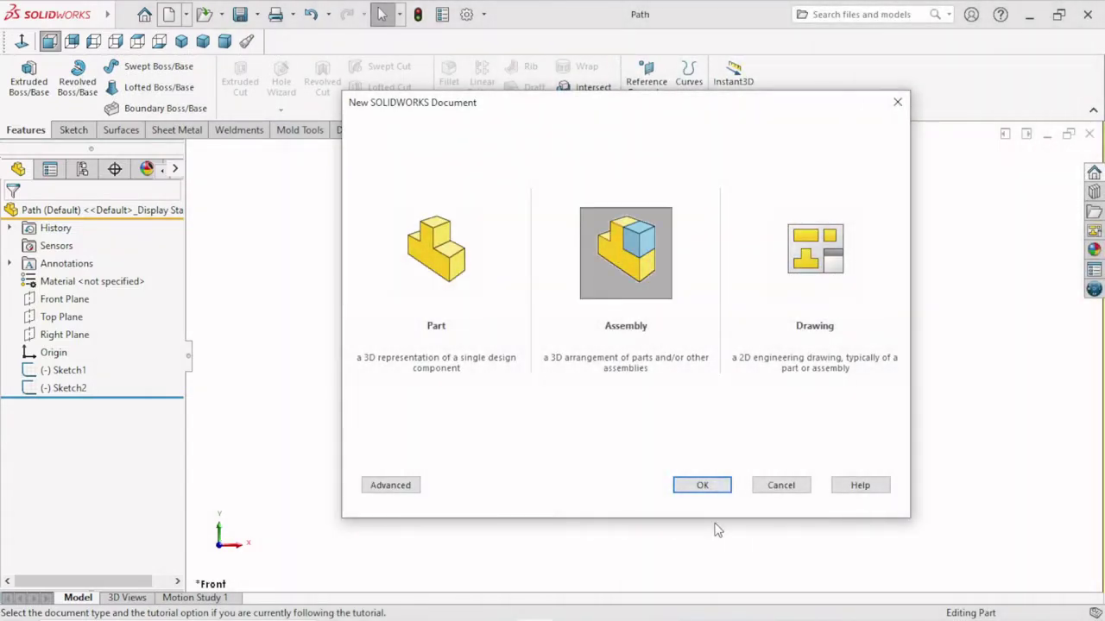
Create a new assembly and turn on origin display.
left_click(726, 489)
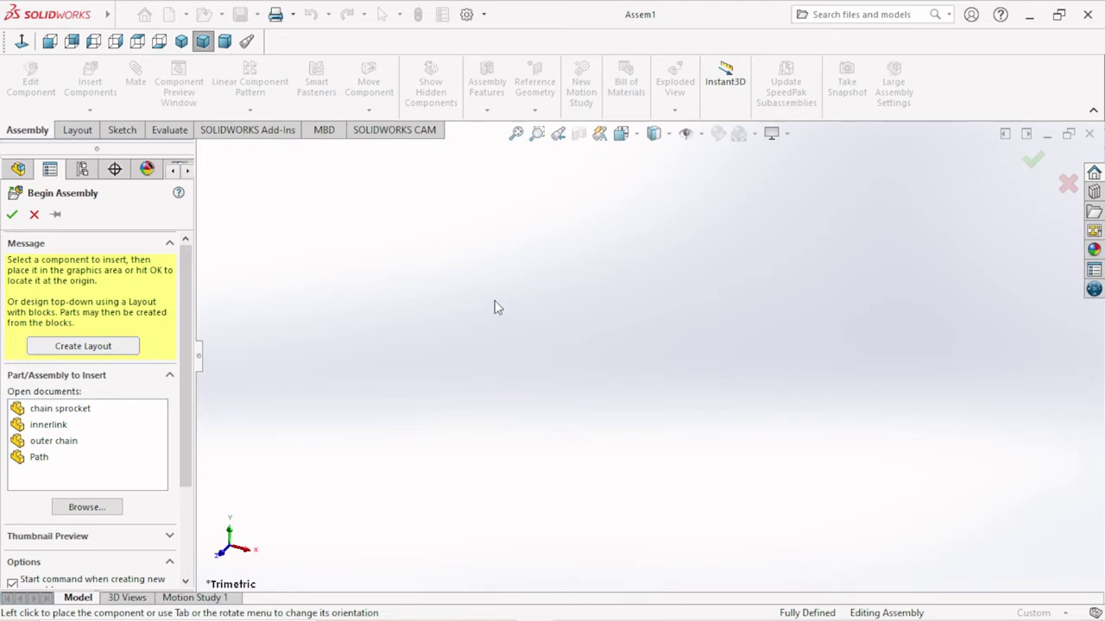
left_click(700, 134)
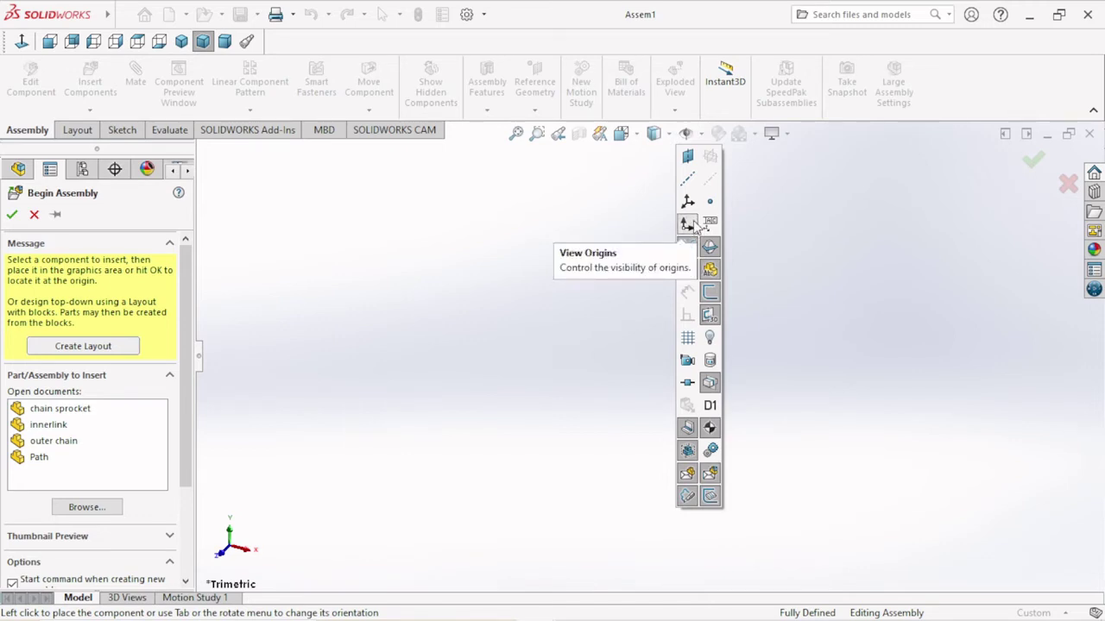
left_click(687, 226)
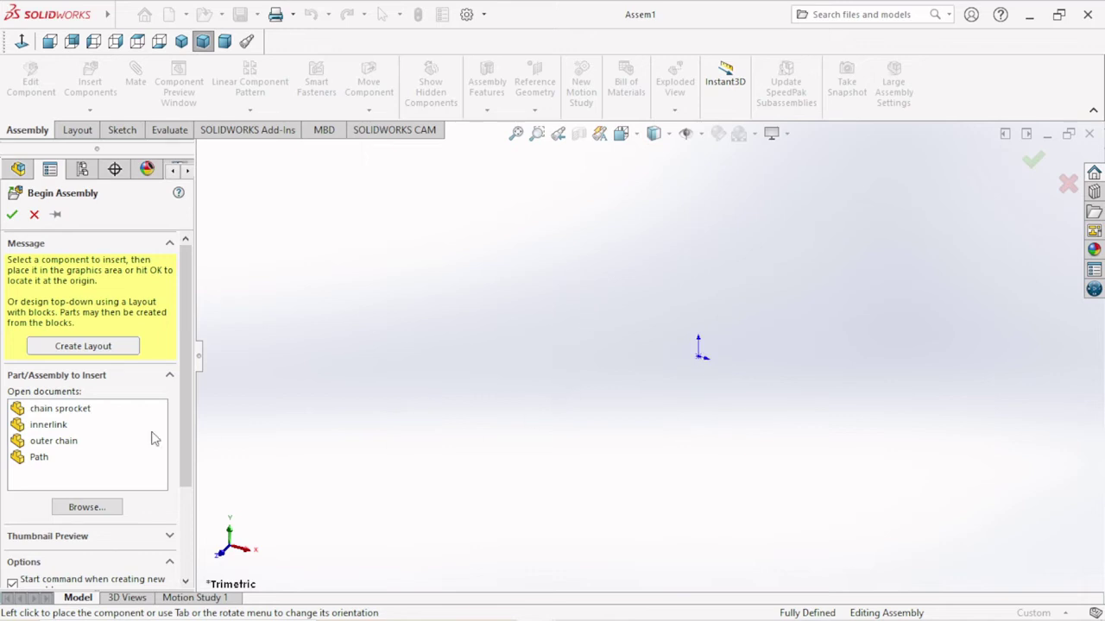
Insert the Path part fixed at the assembly origin.
left_click(39, 460)
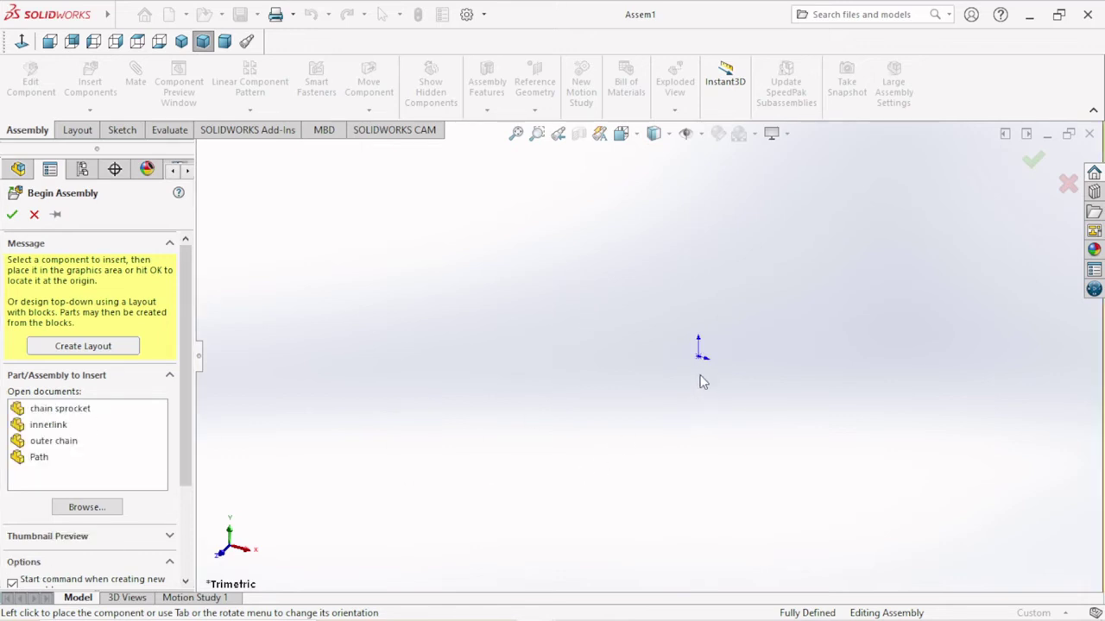
left_click(39, 457)
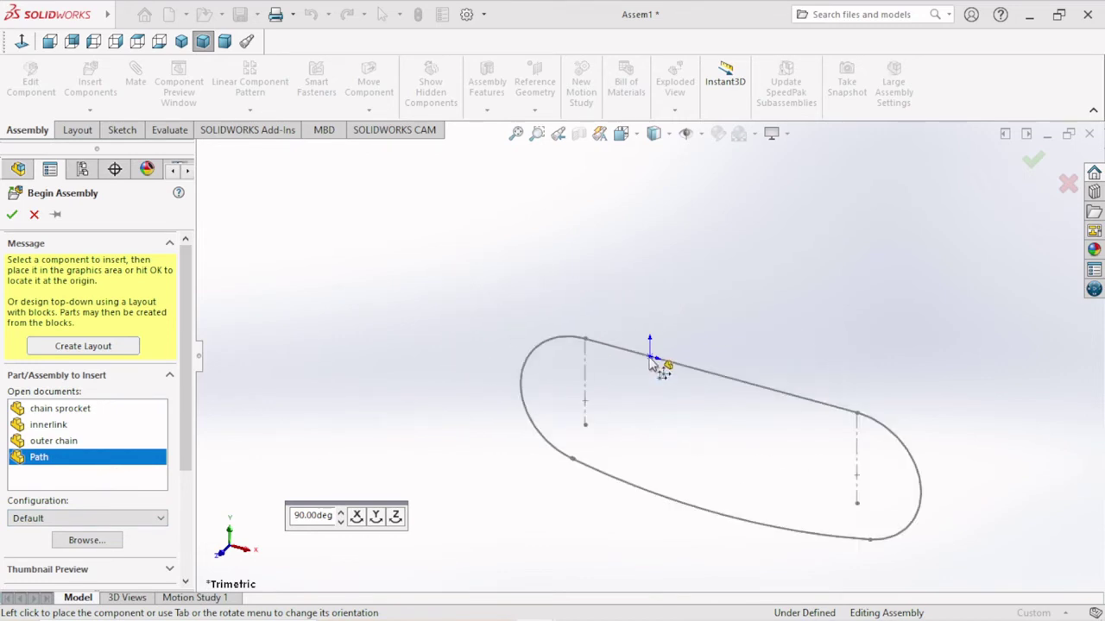
left_click(650, 359)
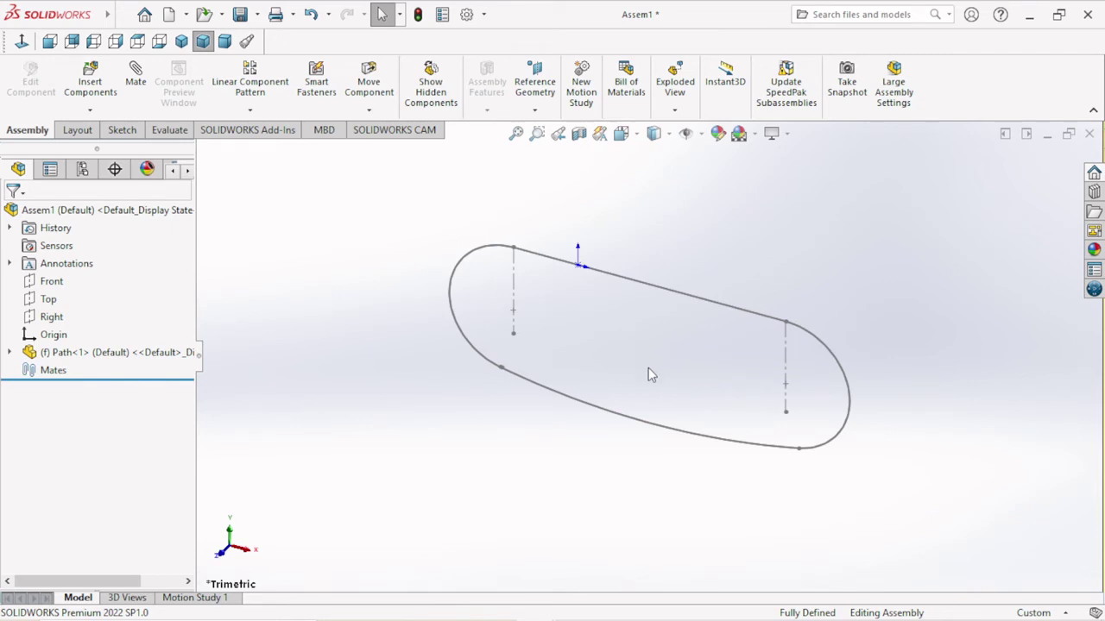
Apply the Plain White scene background.
scroll(661, 380, "up", 1)
scroll(718, 359, "down", 1)
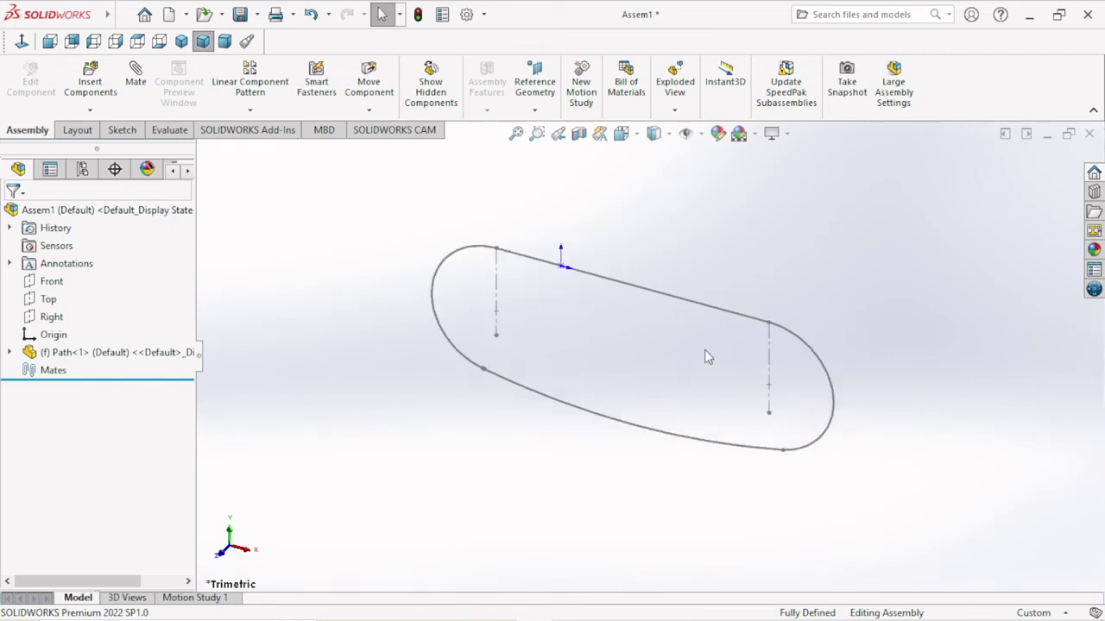
left_click(755, 134)
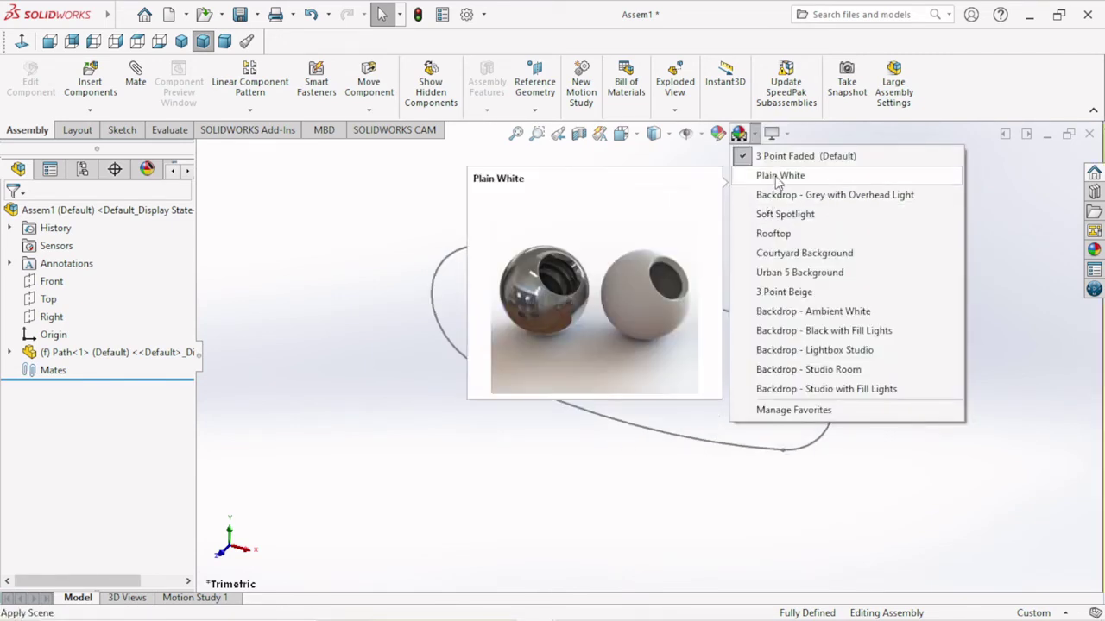
left_click(780, 176)
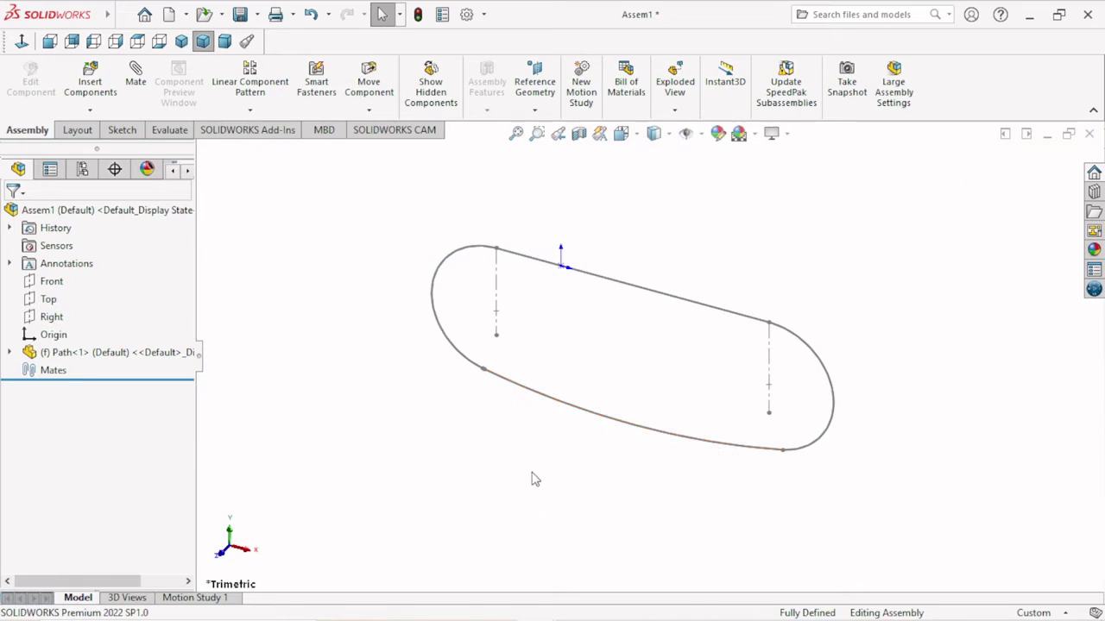
Close Insert Component without adding anything and select the Front plane.
scroll(803, 384, "down", 3)
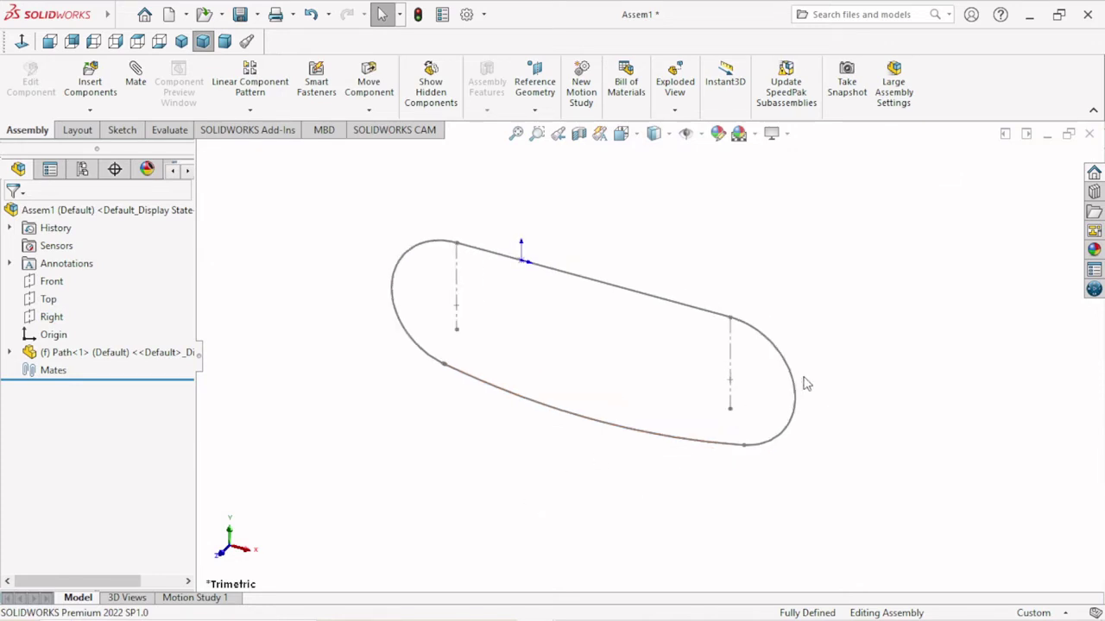
scroll(563, 308, "up", 2)
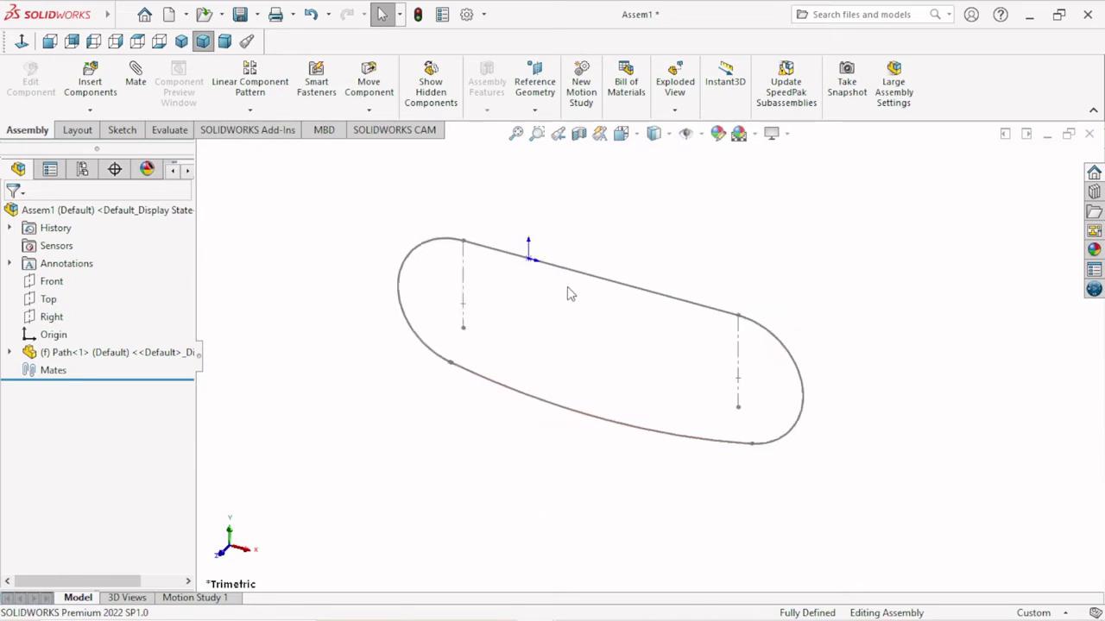
scroll(569, 297, "down", 1)
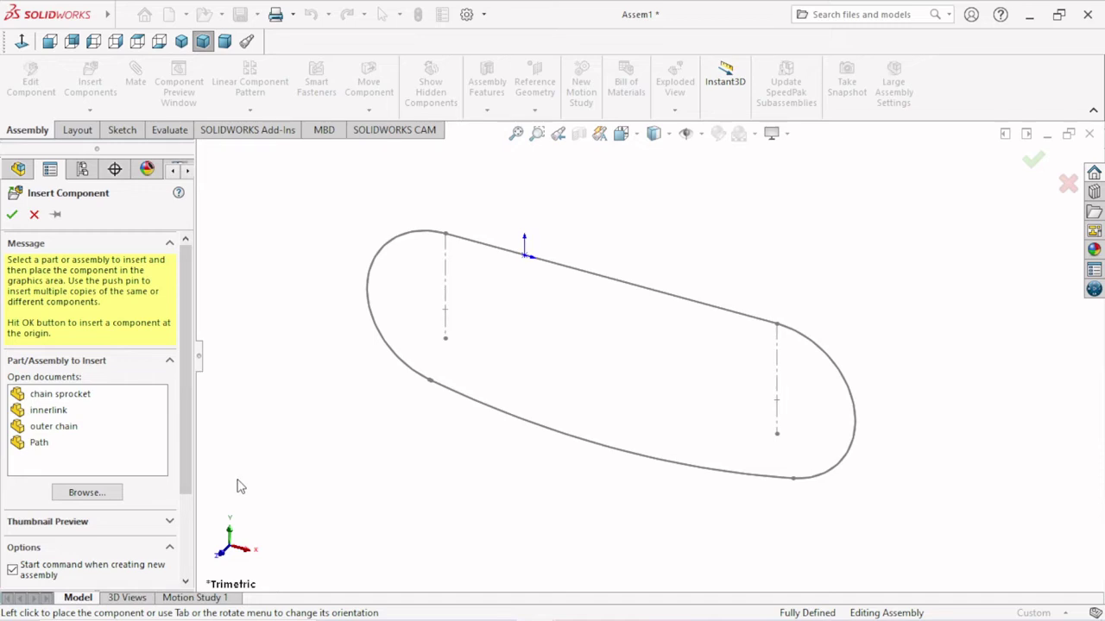
left_click(35, 214)
left_click(52, 283)
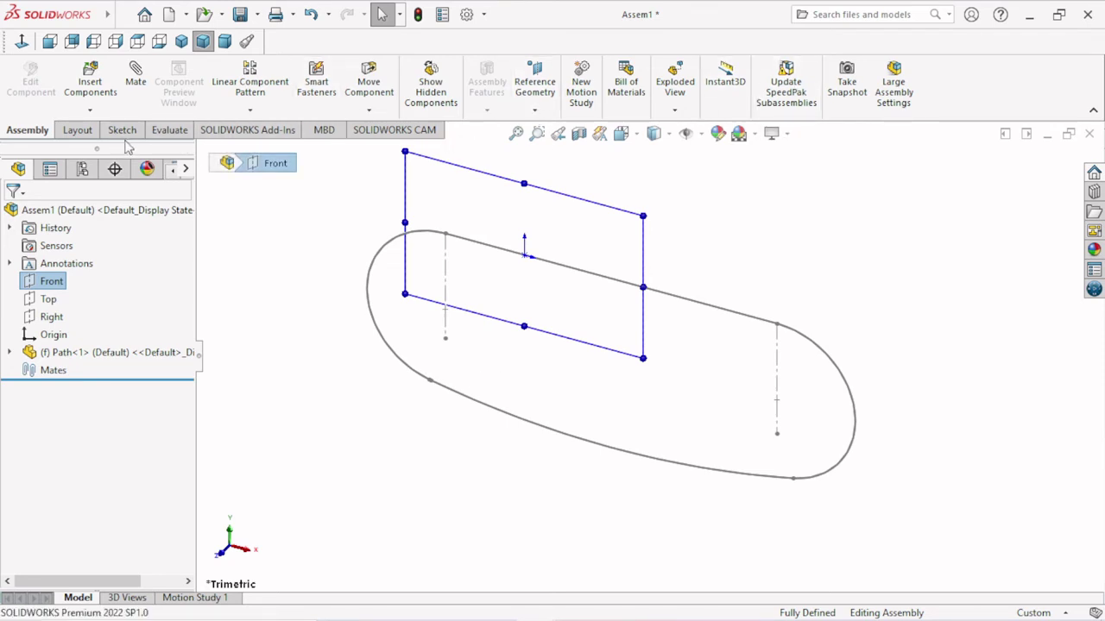
Create Axis1 from the Front plane and the left sketch point.
left_click(534, 113)
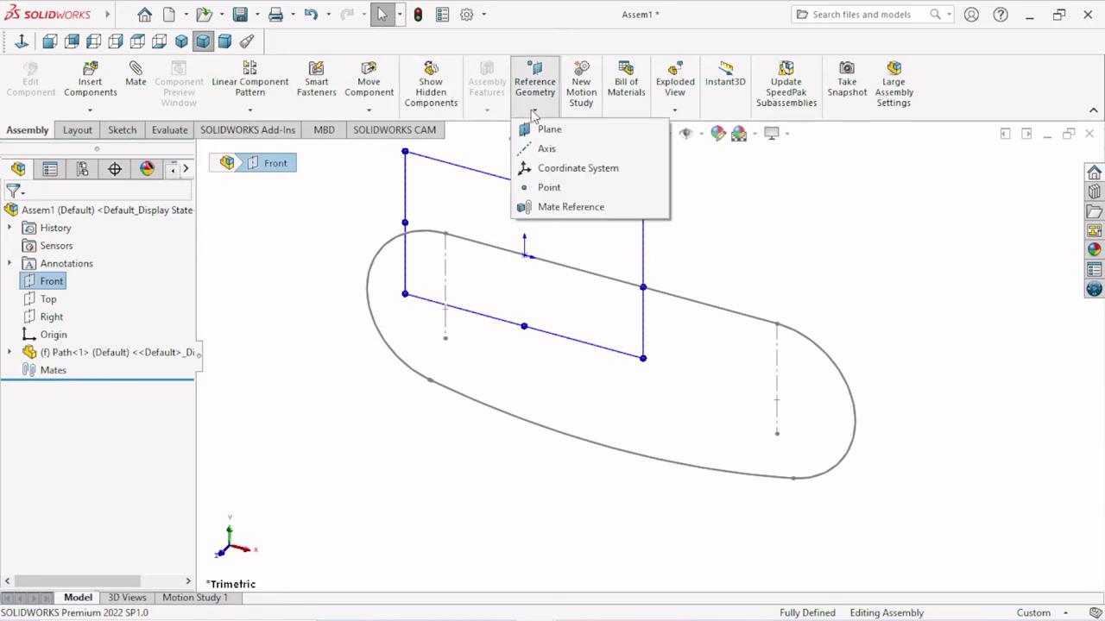
left_click(547, 150)
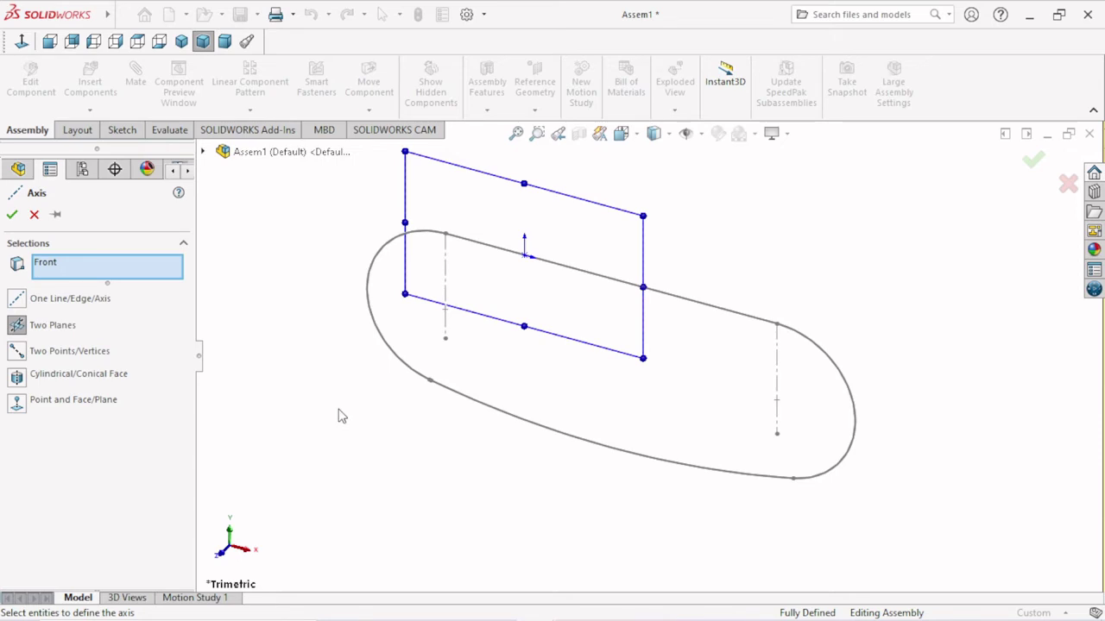
left_click(446, 312)
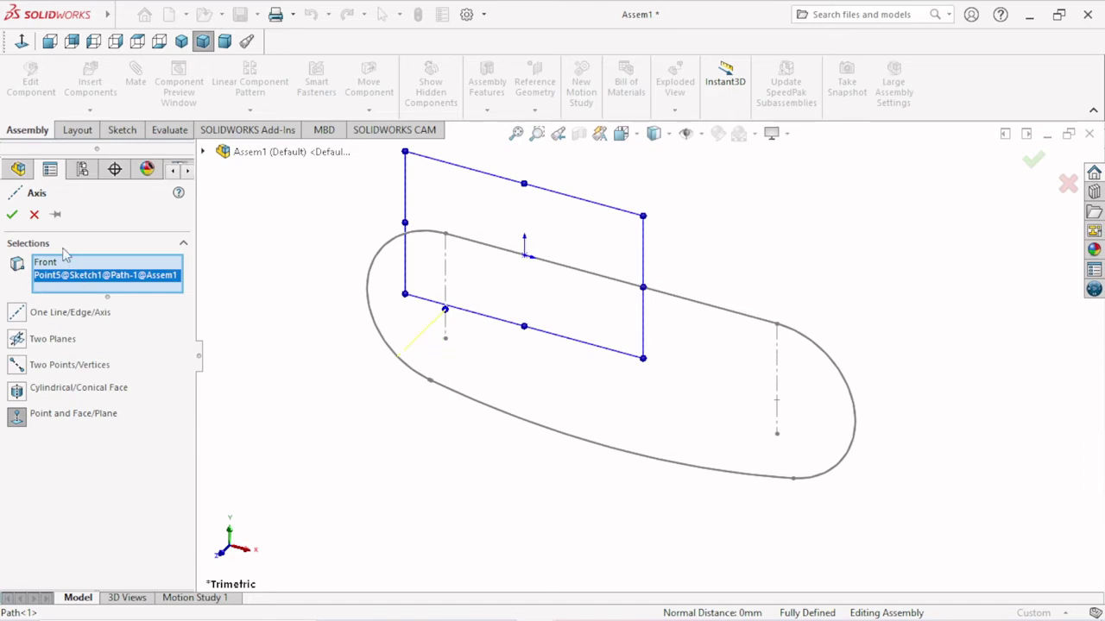
left_click(12, 214)
scroll(649, 436, "up", 4)
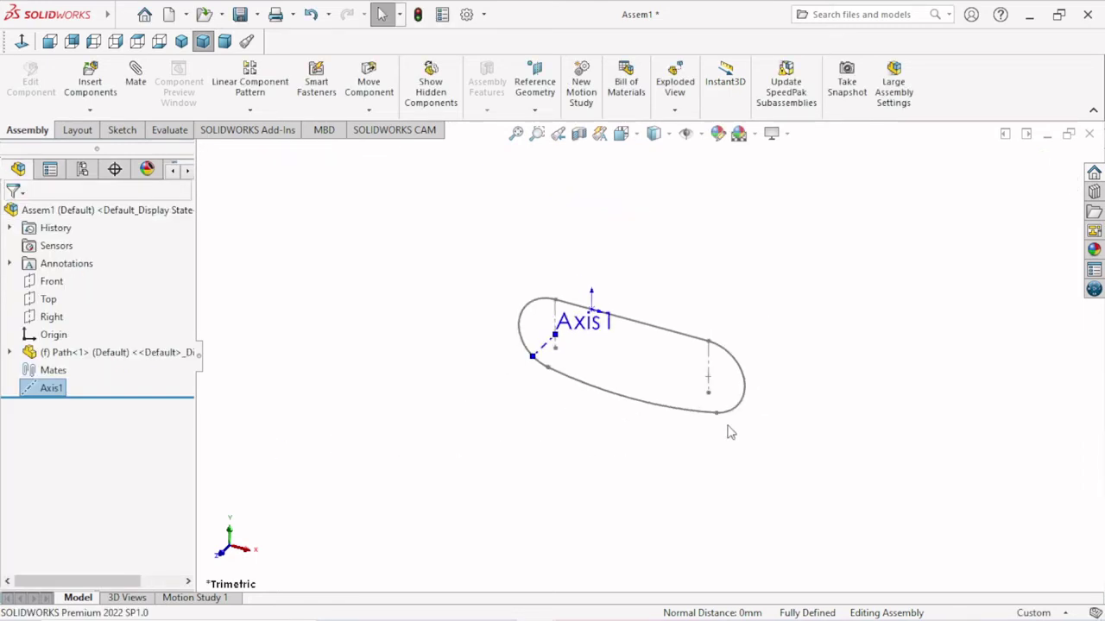
scroll(732, 427, "down", 1)
scroll(725, 331, "down", 2)
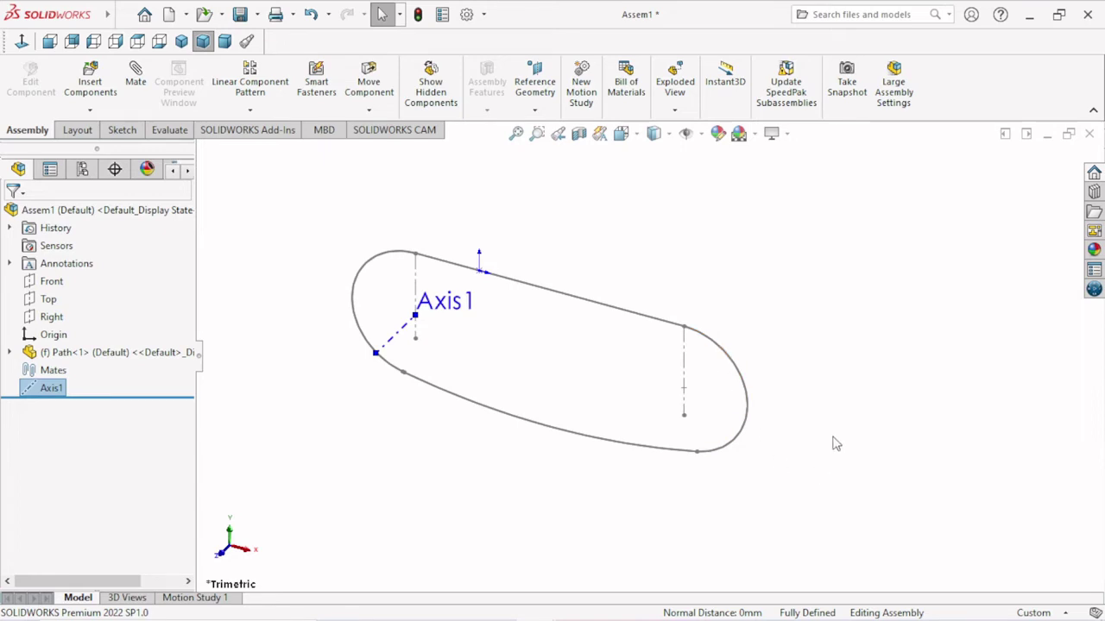
Create Axis2 from the Front plane and the right sketch point.
left_click(52, 283)
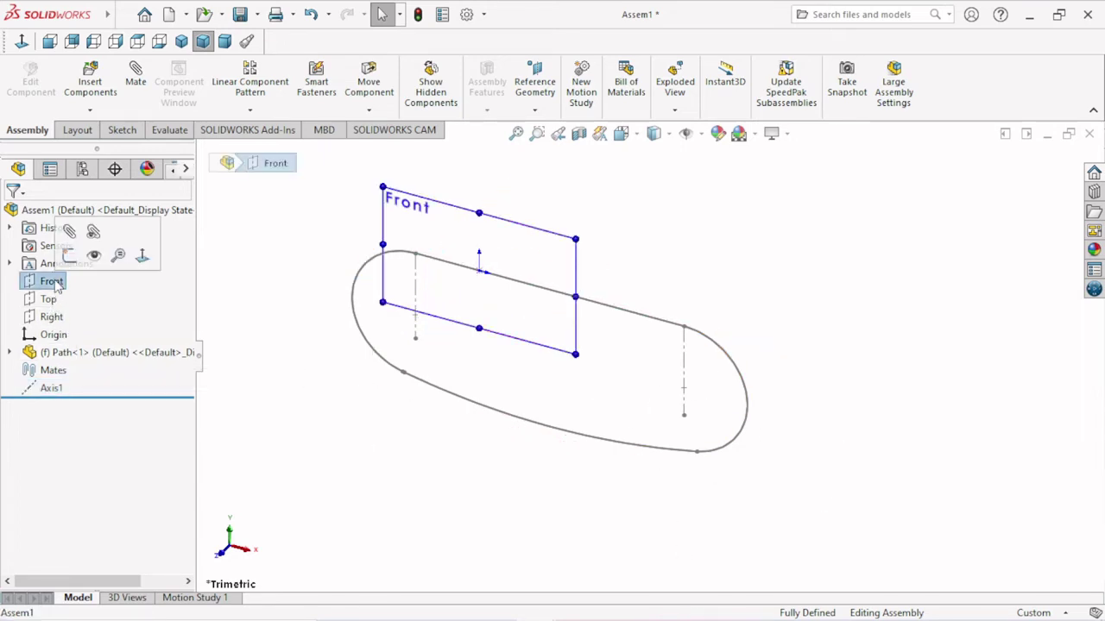
left_click(535, 110)
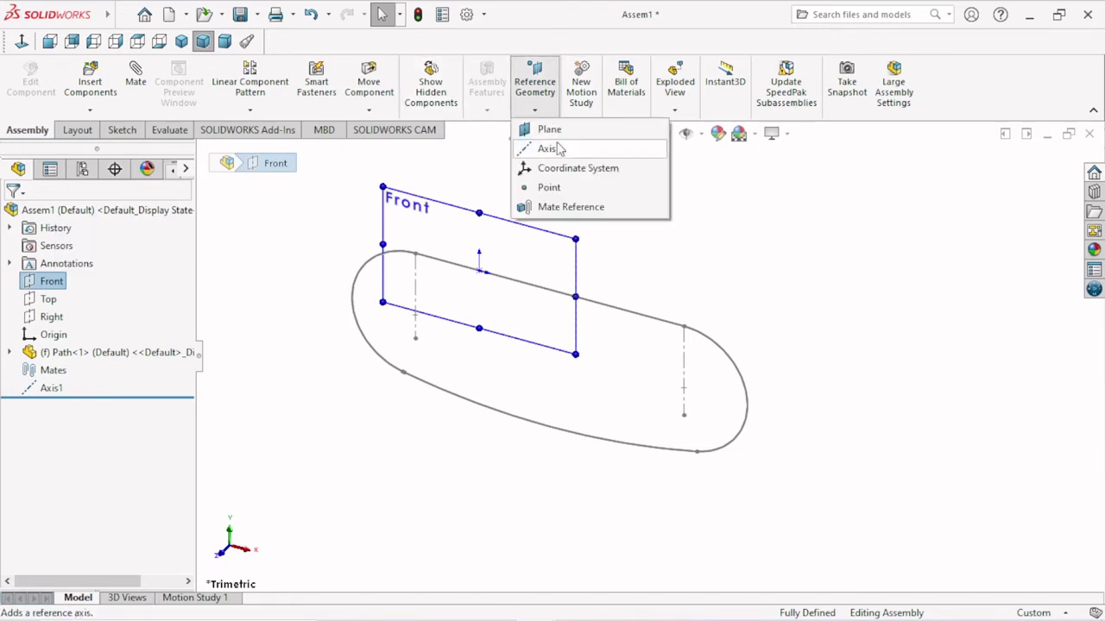
left_click(559, 148)
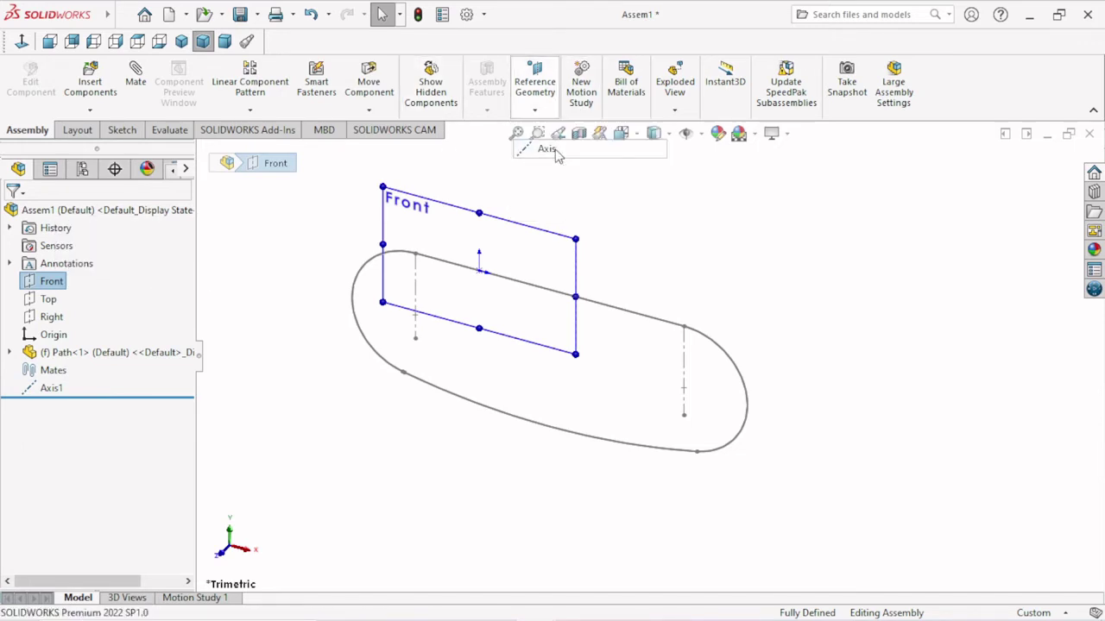
left_click(683, 388)
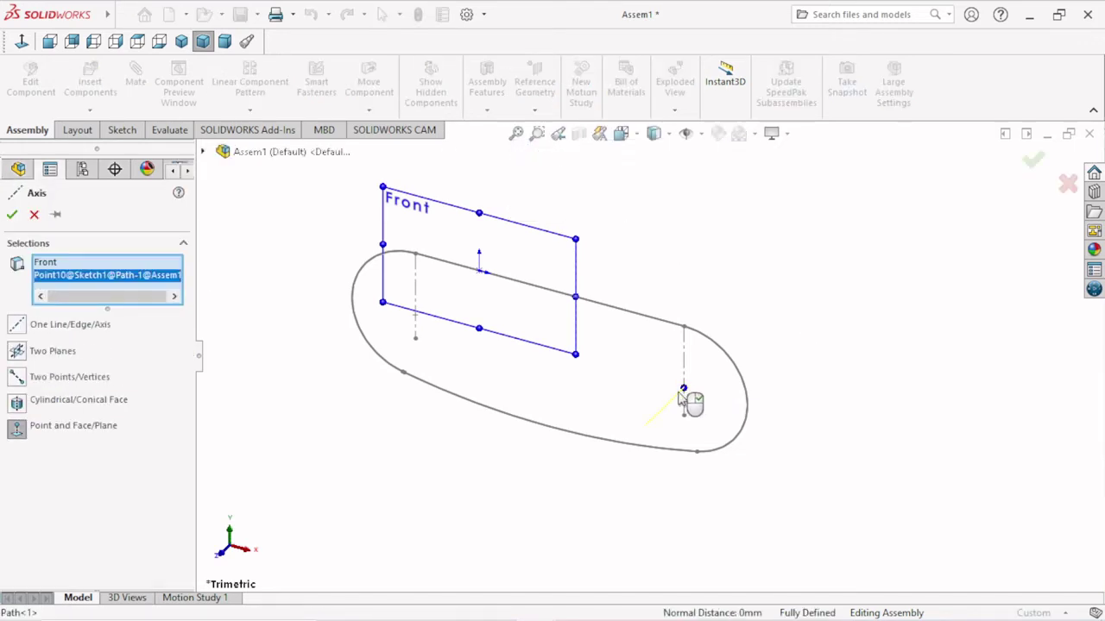
left_click(12, 215)
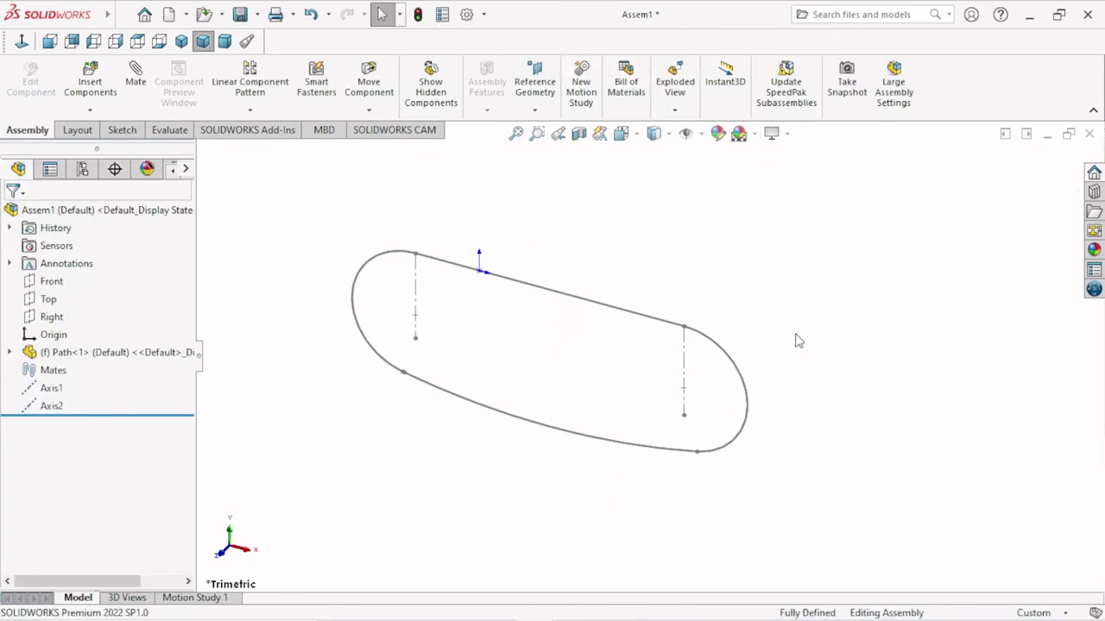
Show the reference axes and lengthen Axis2 and Axis1 toward the lower left.
left_click(700, 135)
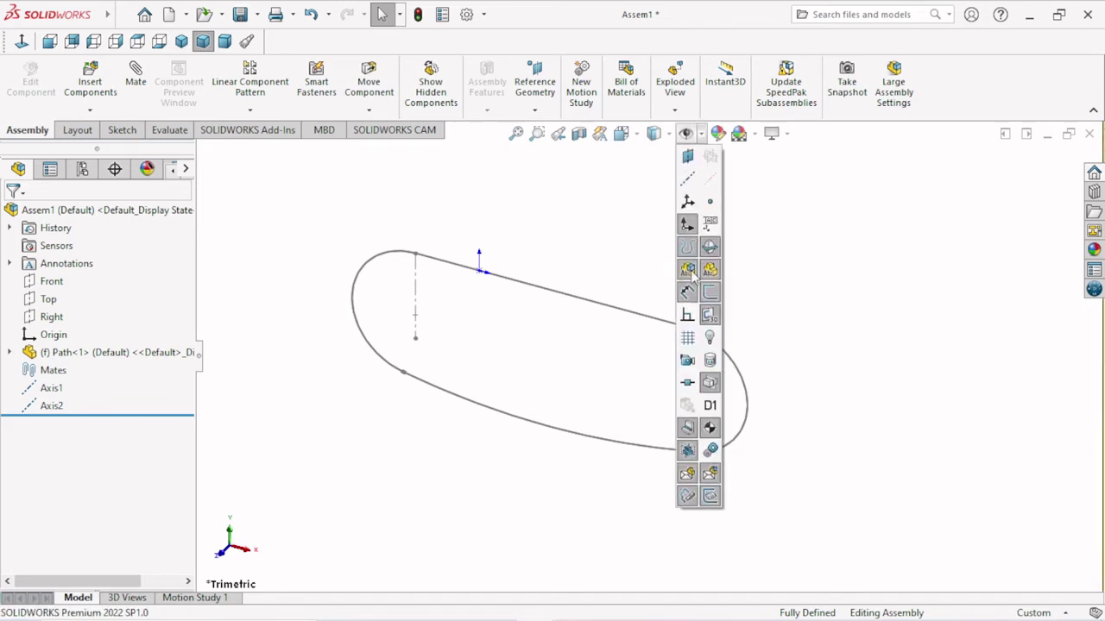
left_click(706, 201)
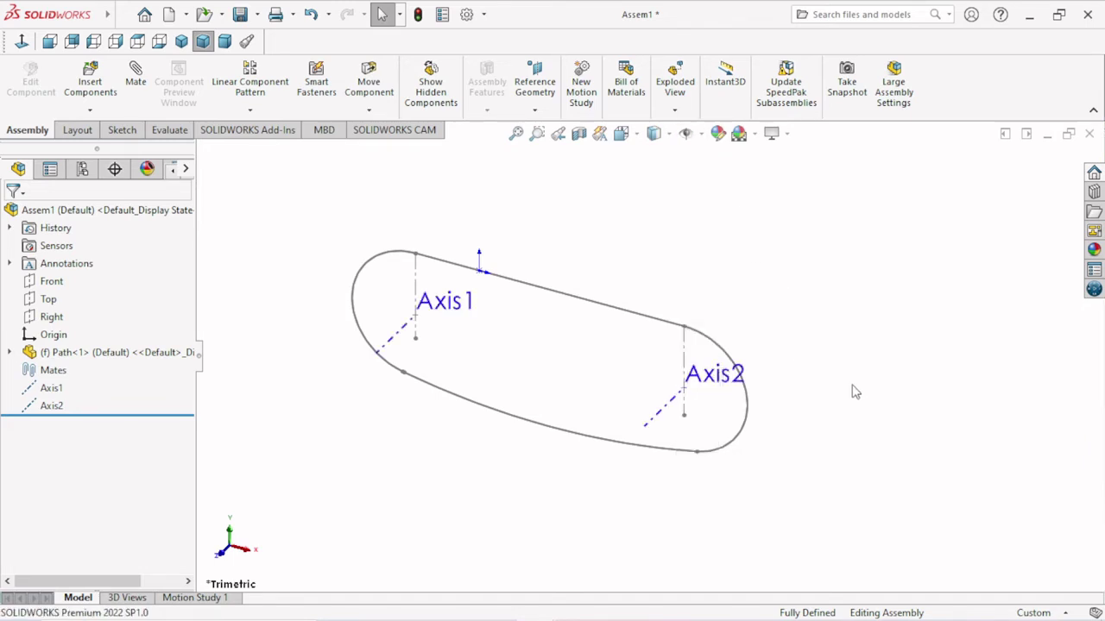
scroll(664, 423, "up", 1)
scroll(628, 377, "down", 1)
scroll(634, 387, "down", 1)
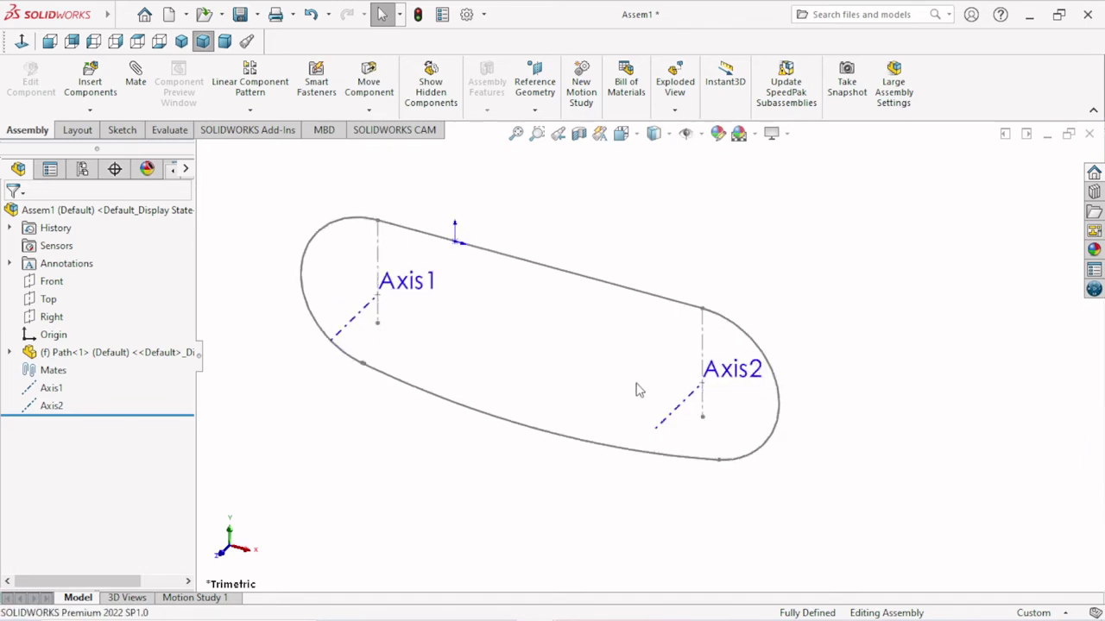
scroll(628, 432, "up", 1)
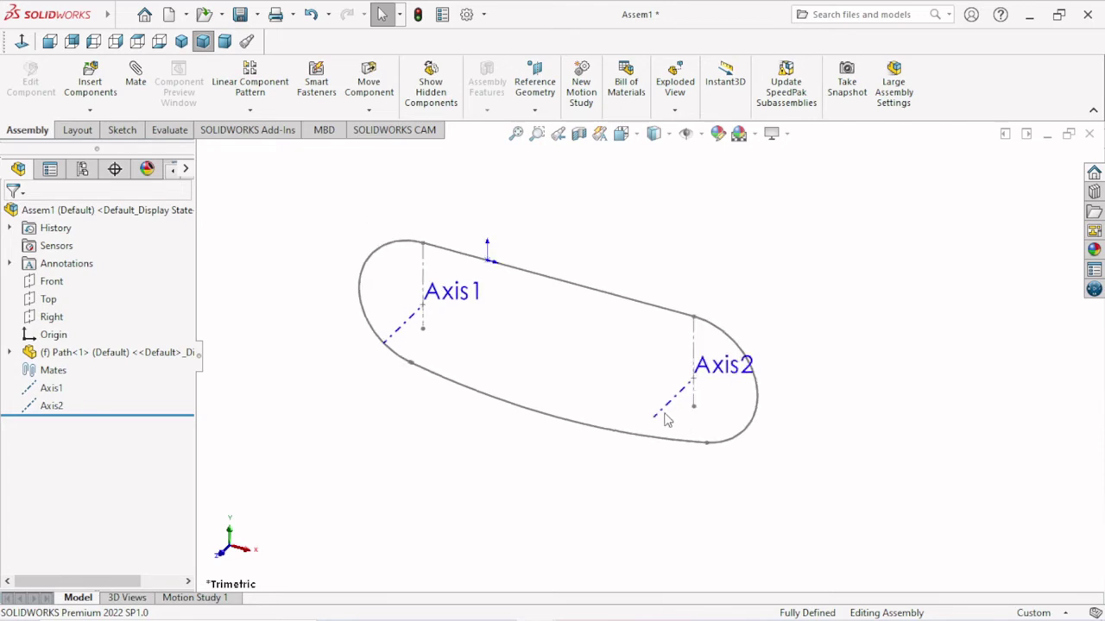
left_click(661, 420)
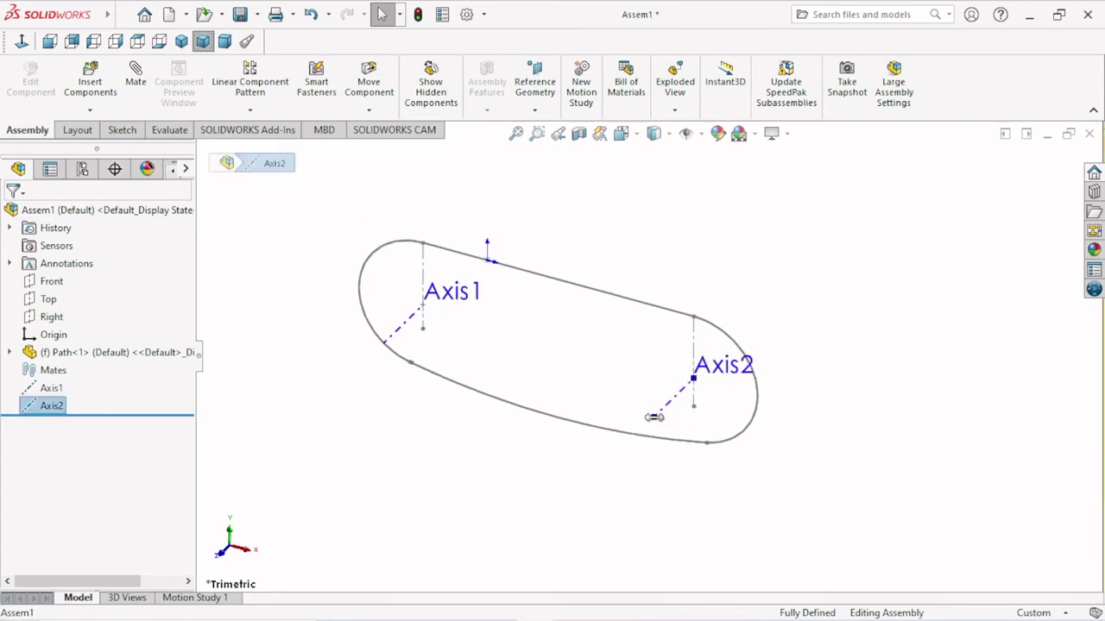
left_click_drag(654, 417, 596, 472)
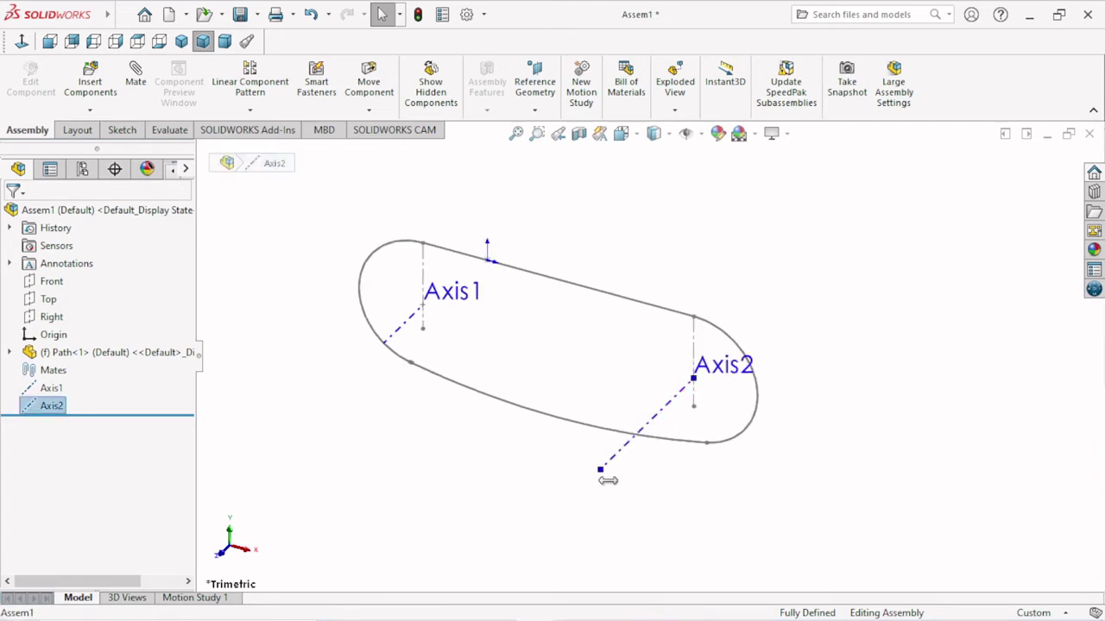
left_click(390, 337)
left_click_drag(382, 342, 335, 389)
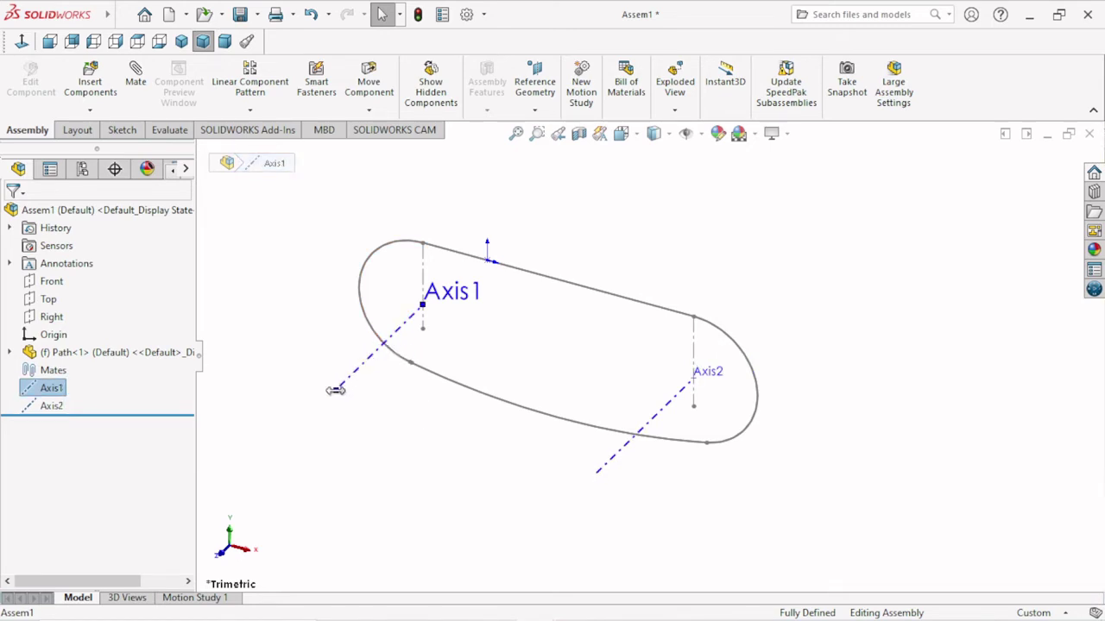
left_click(414, 460)
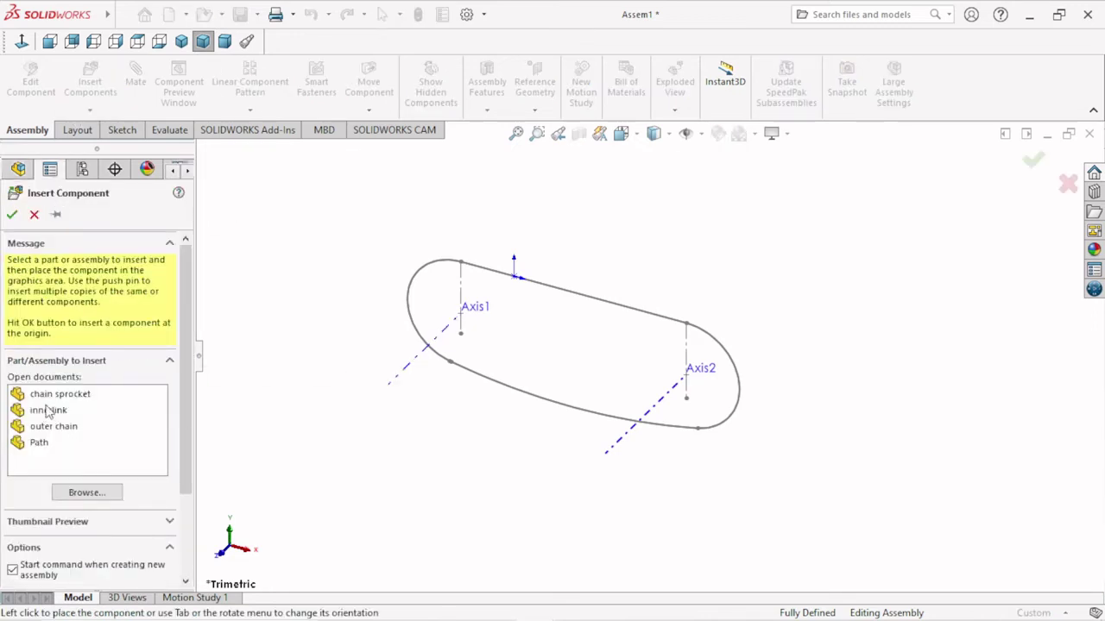
Insert the 'chain sprocket' from open documents, placing it left of the path.
left_click(60, 398)
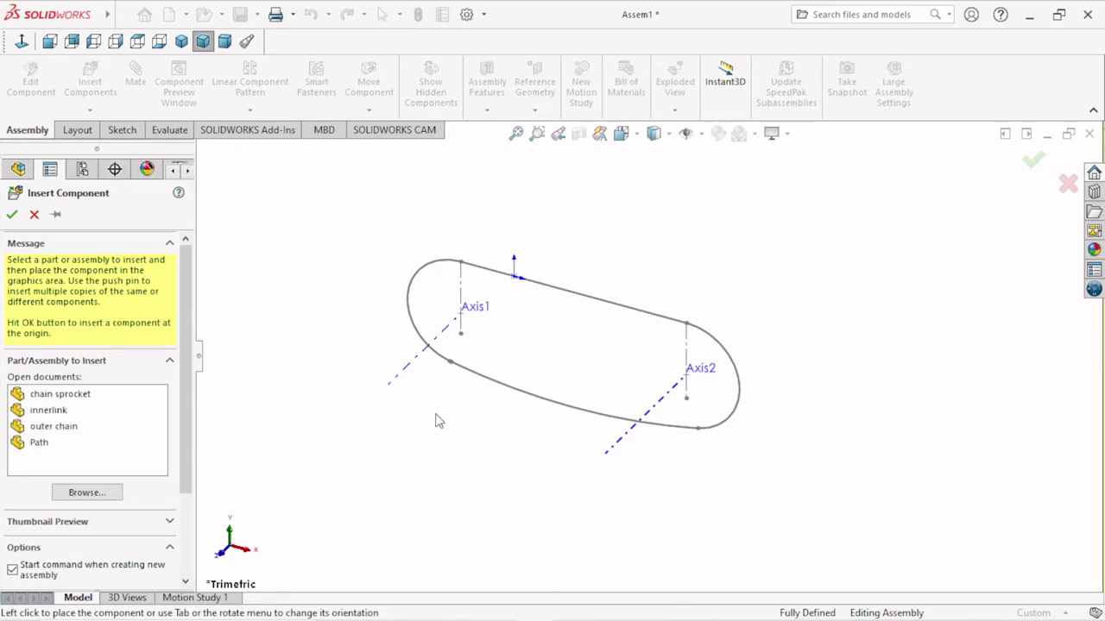
left_click(64, 396)
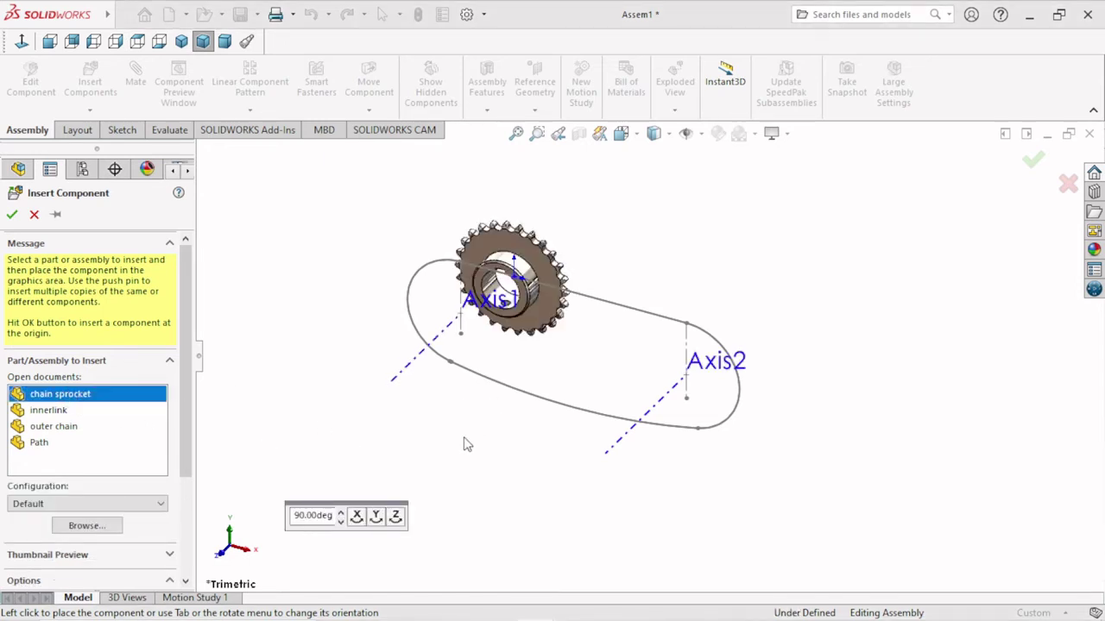
scroll(500, 311, "down", 2)
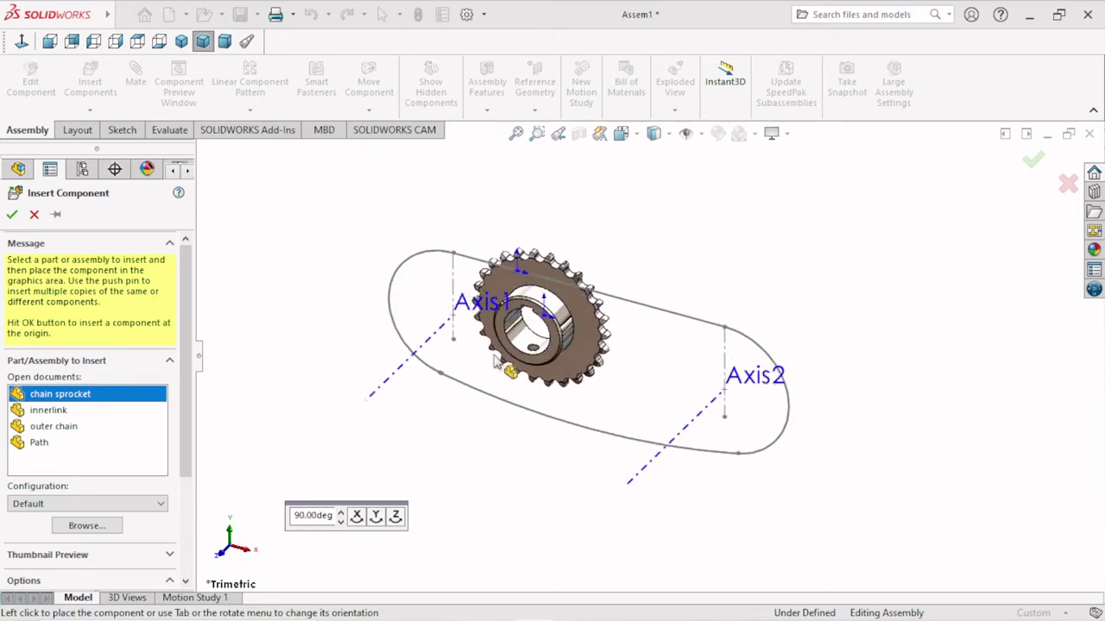
left_click(305, 341)
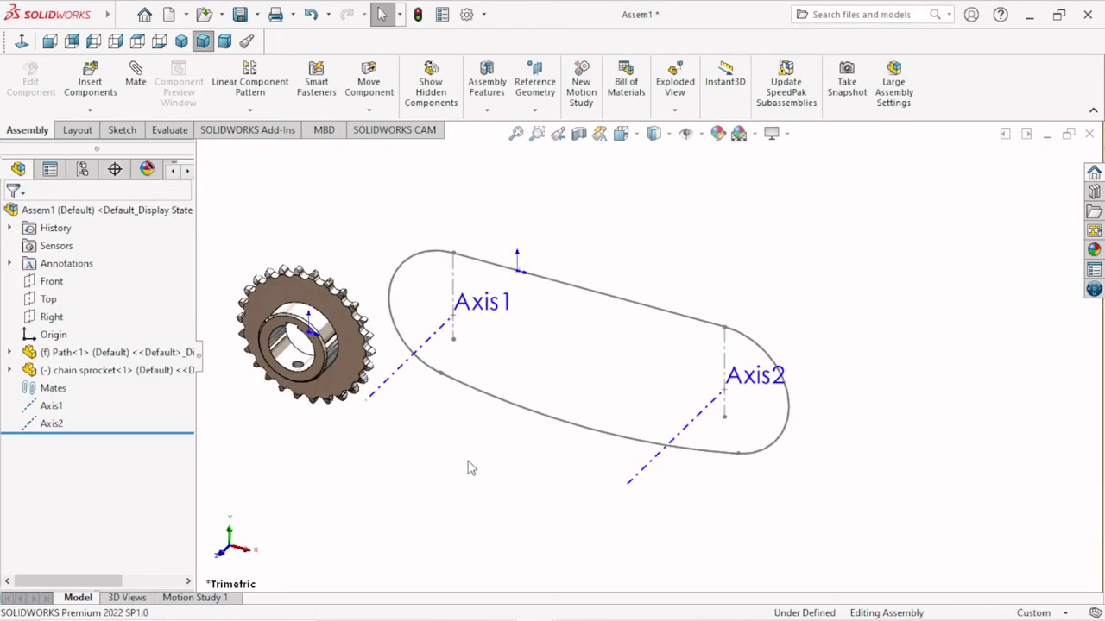
Select the sprocket face, check visibility options, then fit and orbit the view.
left_click(687, 133)
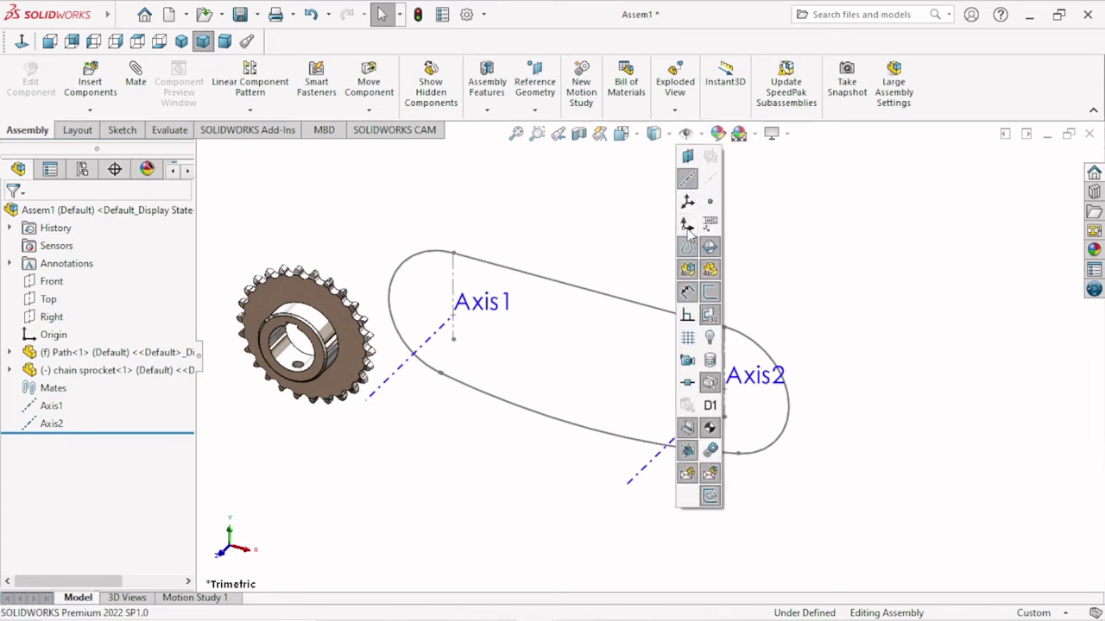
scroll(405, 414, "down", 2)
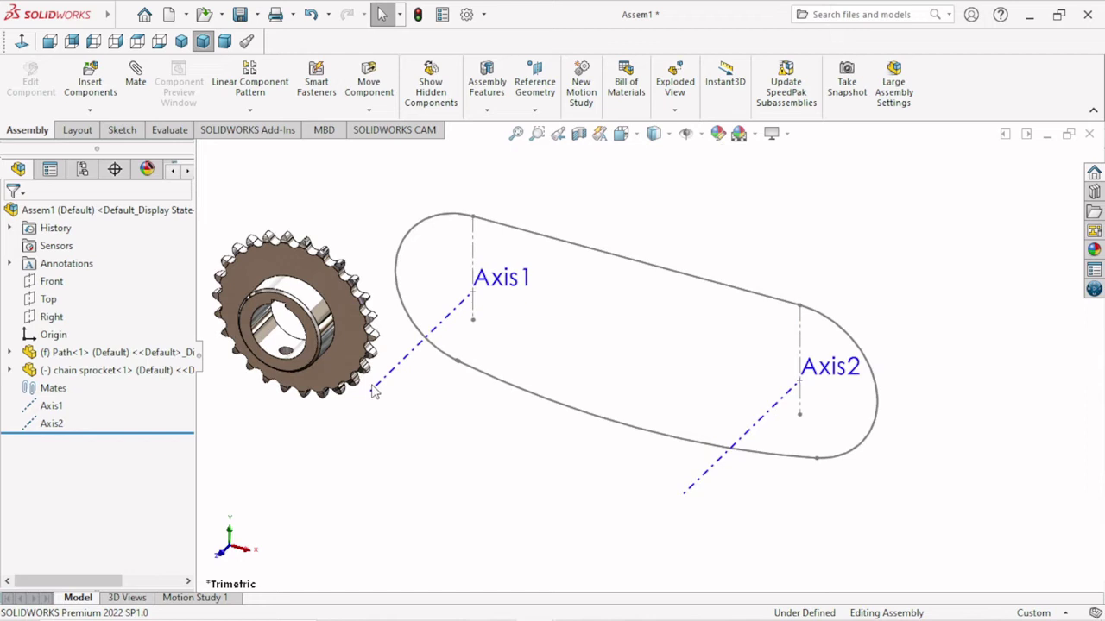
left_click(316, 281)
left_click(701, 134)
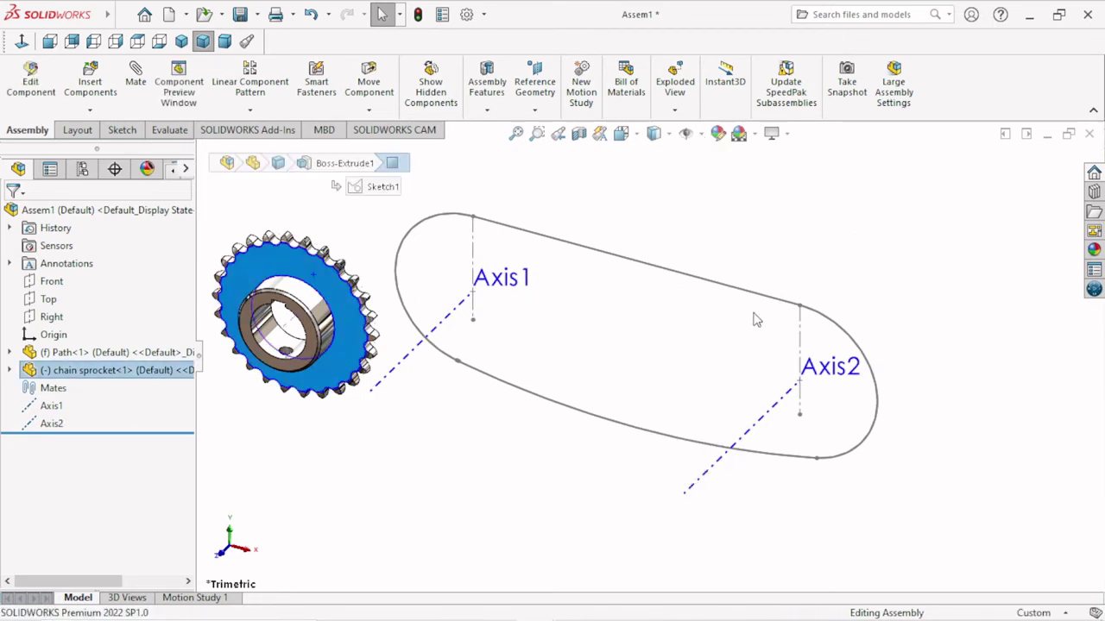
left_click(458, 490)
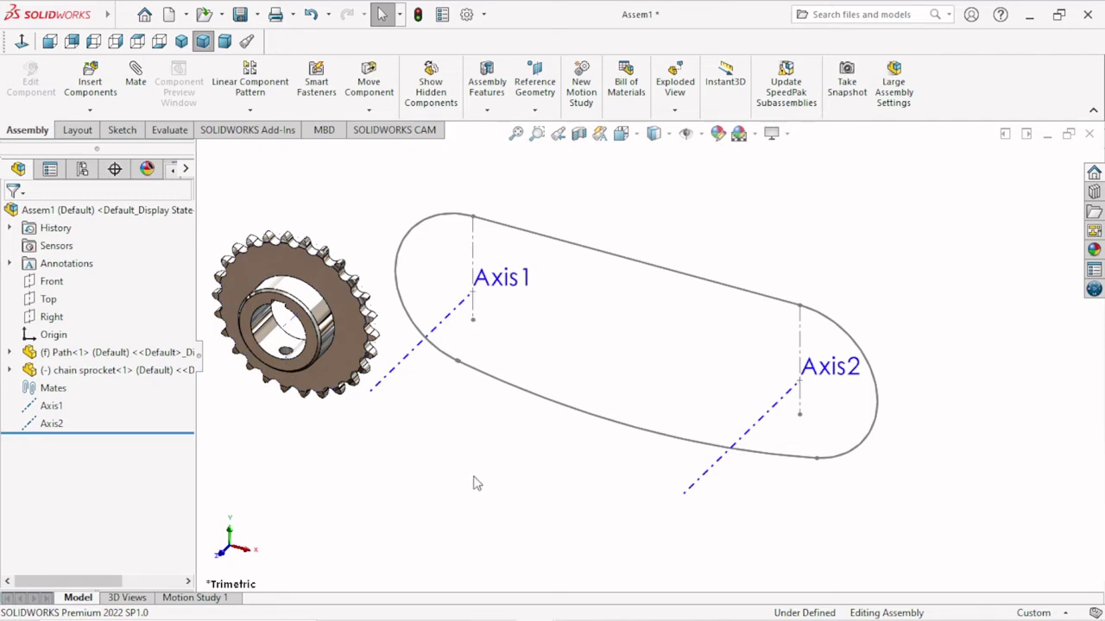
key("f")
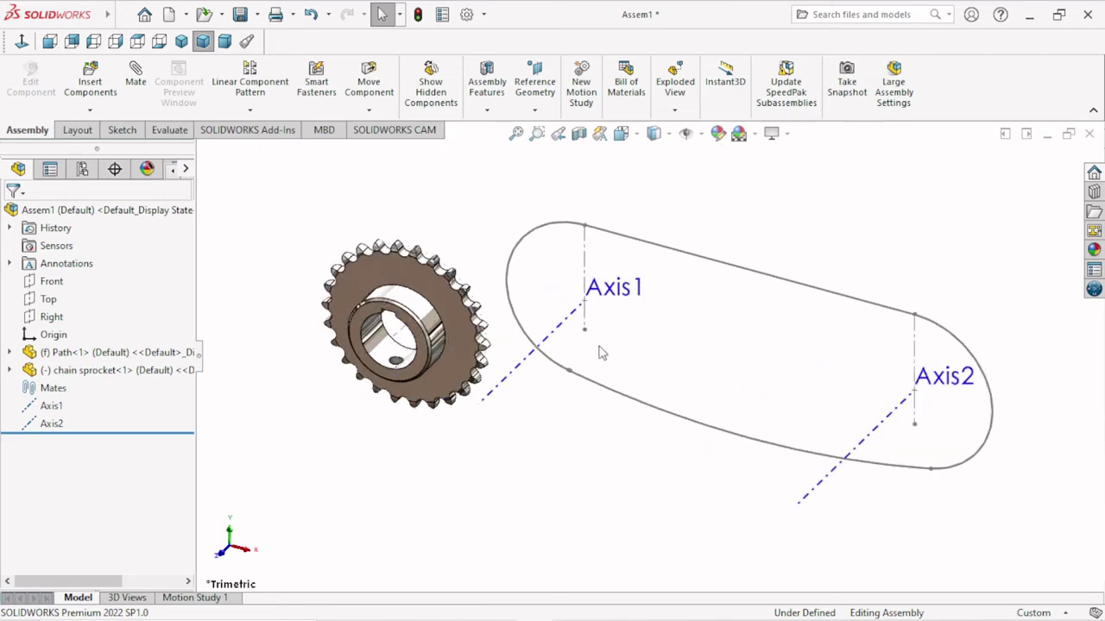
middle_click_drag(716, 521, 811, 473)
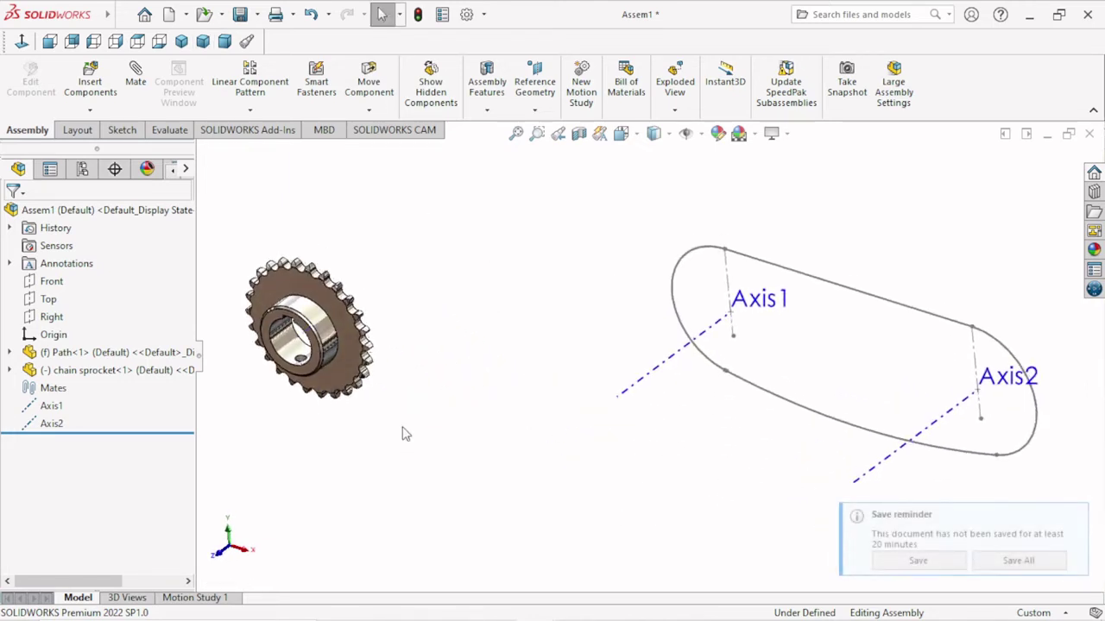
Drag the sprocket down near the path loop and dismiss the save reminder.
left_click(350, 362)
left_click_drag(570, 436, 579, 436)
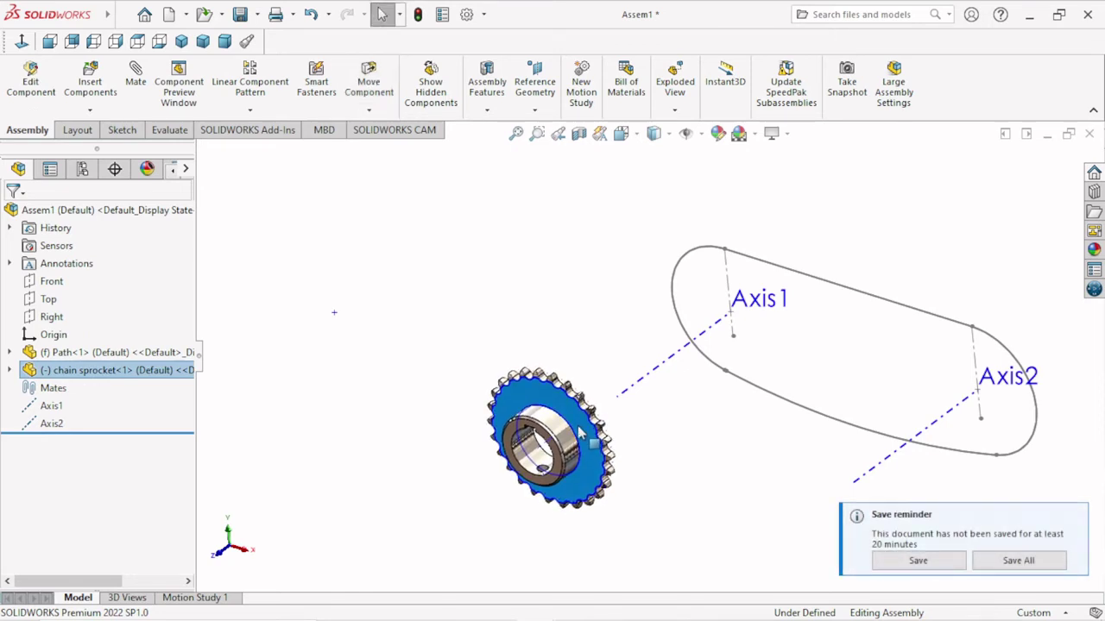
scroll(679, 459, "up", 2)
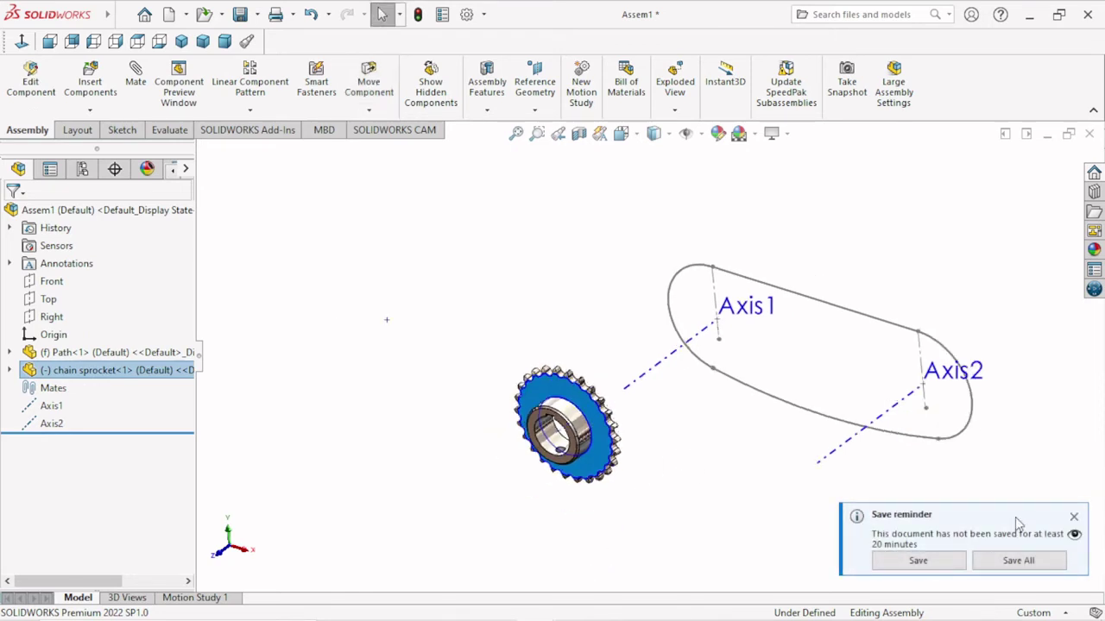
left_click(1070, 516)
left_click(918, 421)
left_click(877, 280)
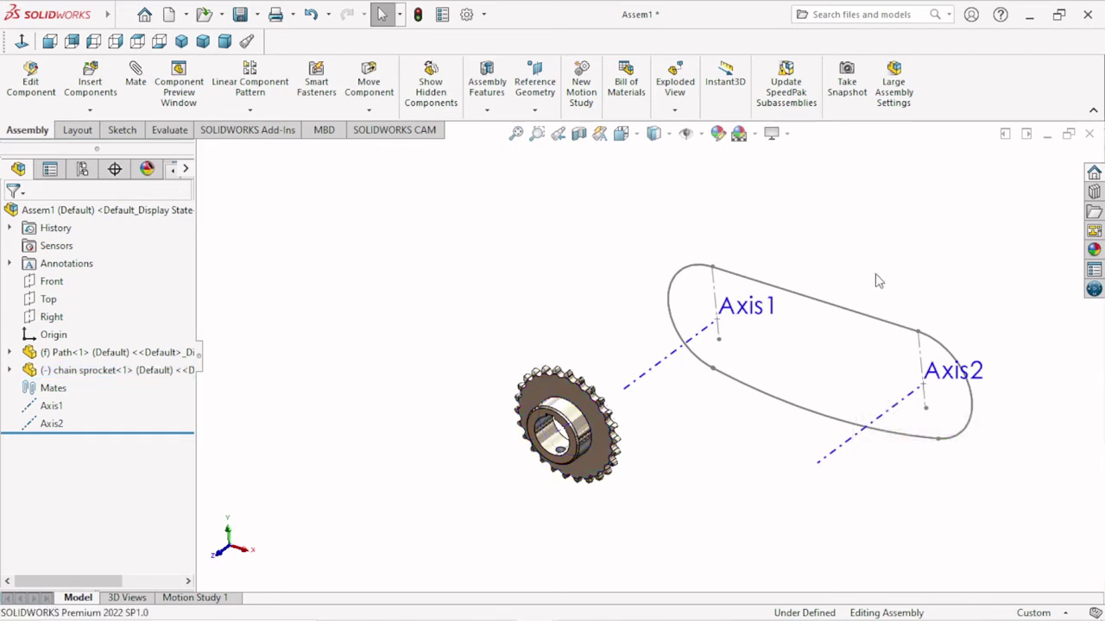
scroll(966, 512, "down", 2)
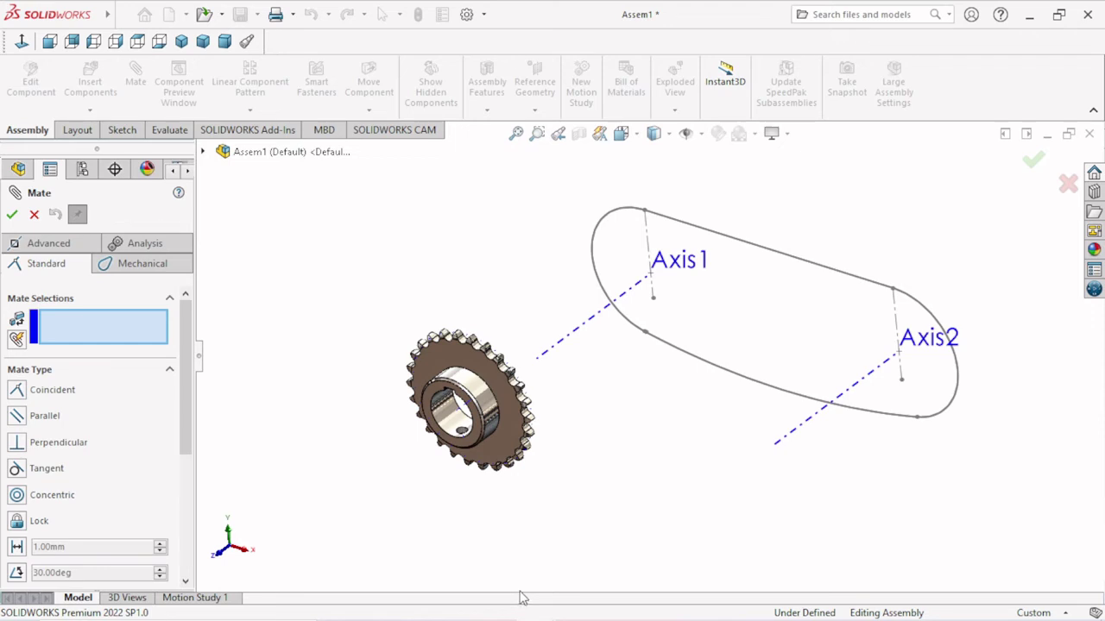
Mate the sprocket's central axis coincident with Axis1.
scroll(421, 428, "down", 3)
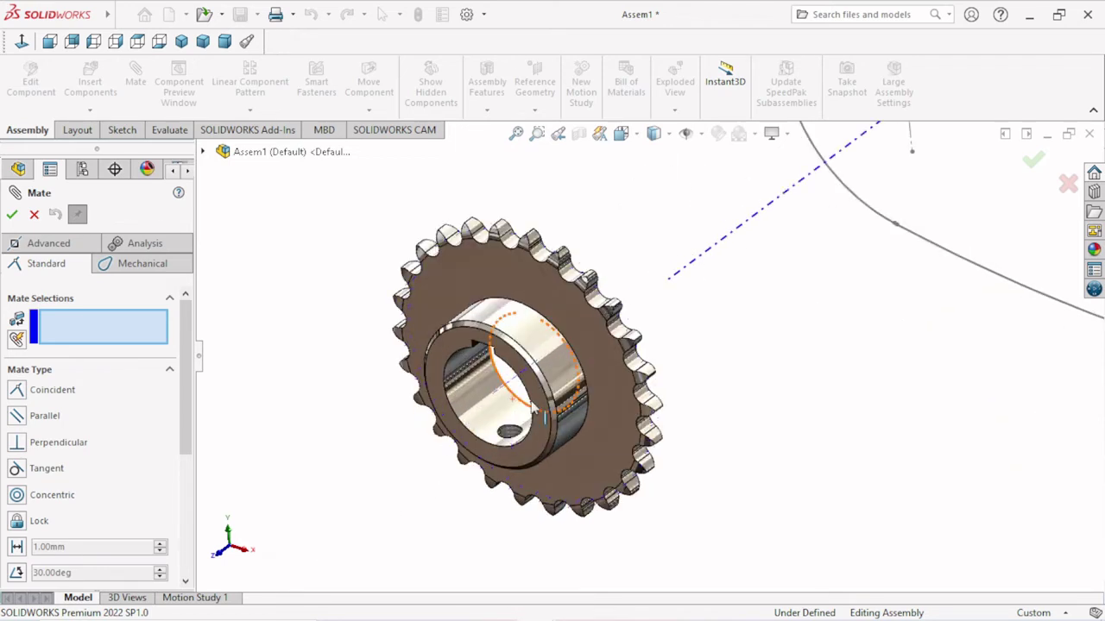
left_click(516, 387)
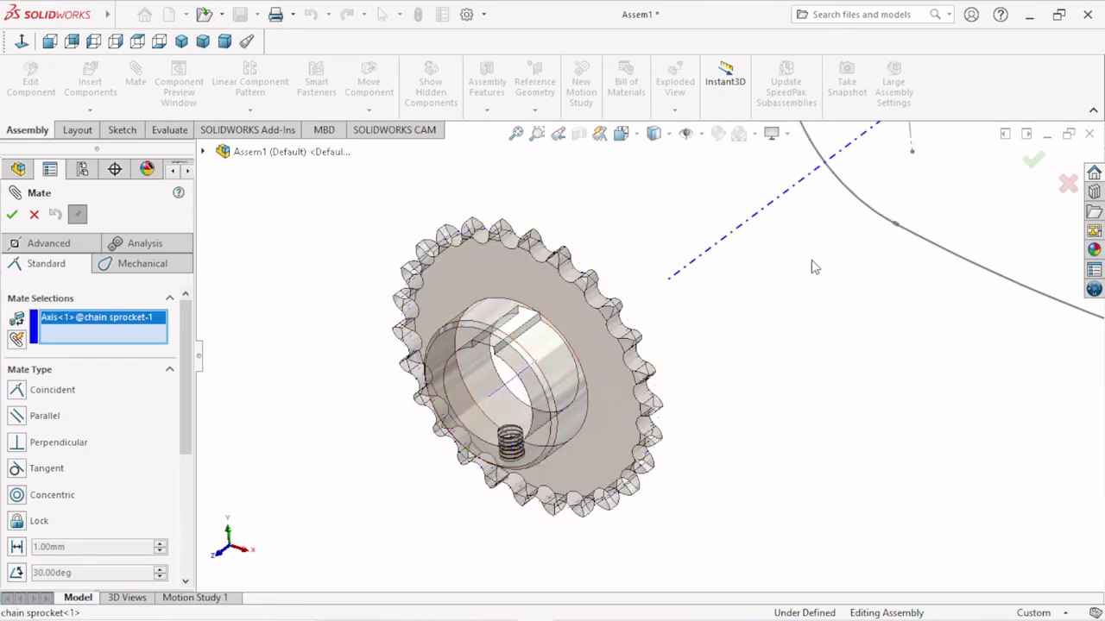
left_click(765, 208)
scroll(681, 421, "up", 3)
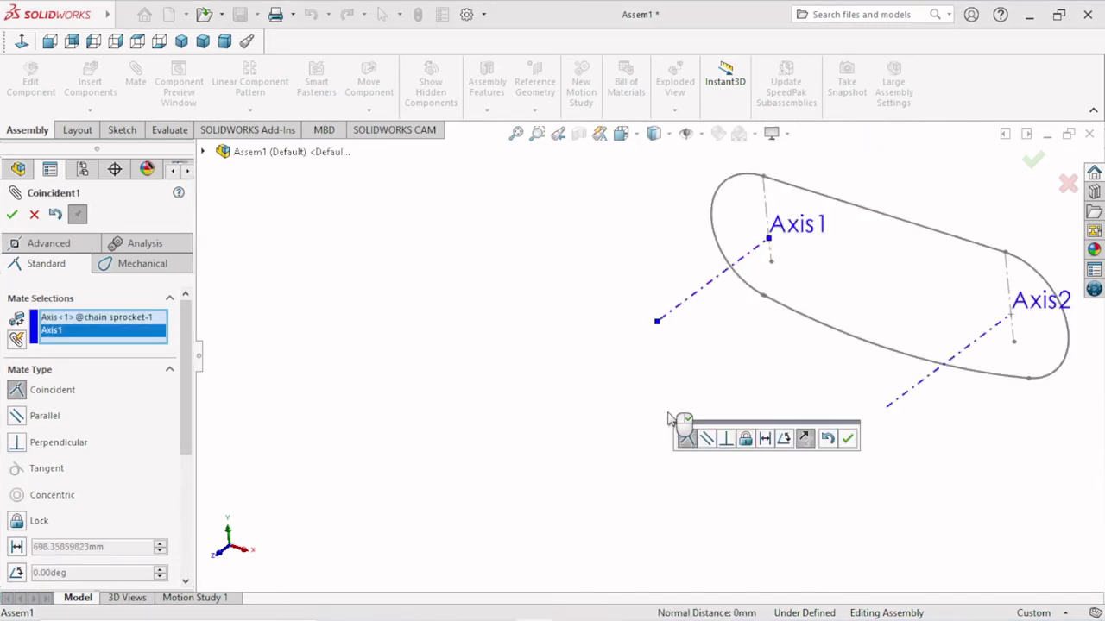
scroll(681, 420, "up", 2)
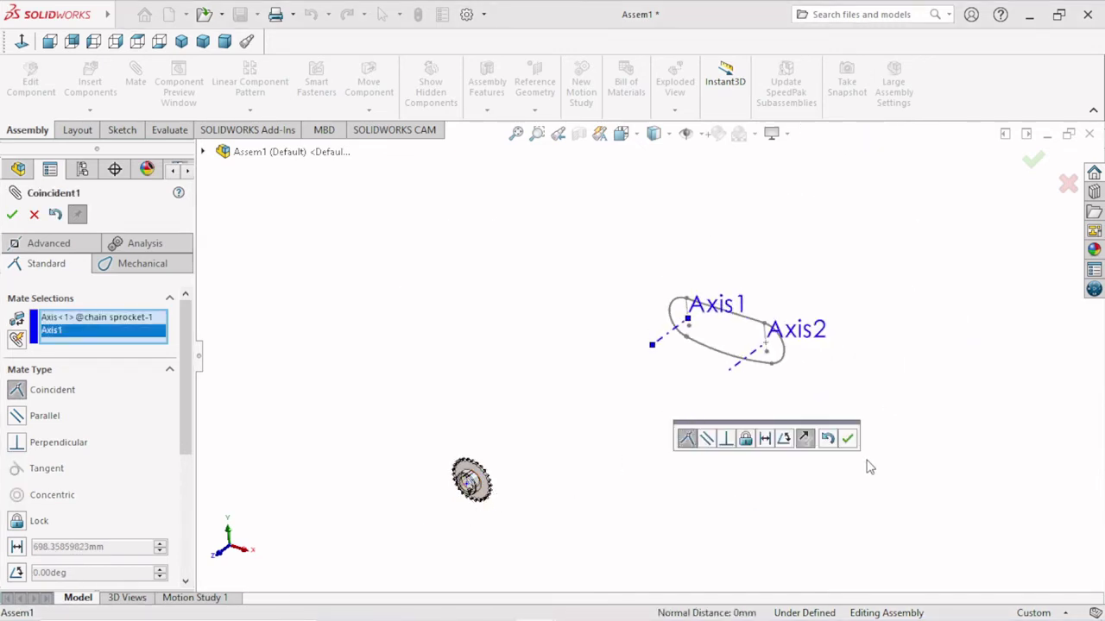
left_click(847, 440)
scroll(523, 491, "down", 3)
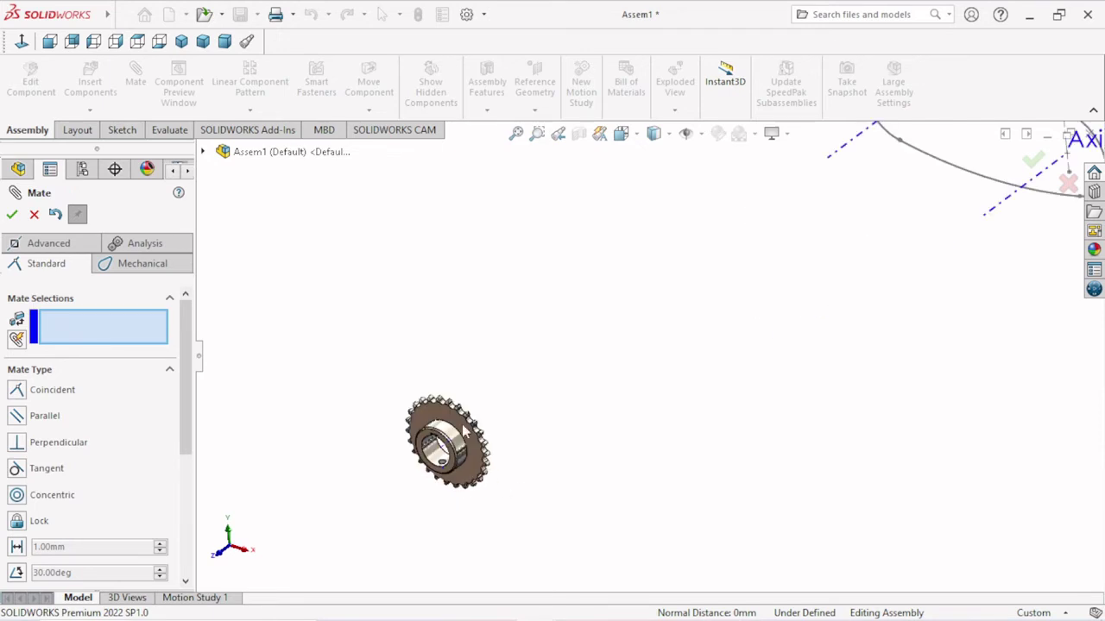
Drag the sprocket along Axis1 up beside the loop's left end.
left_click_drag(488, 431, 882, 160)
scroll(713, 328, "up", 3)
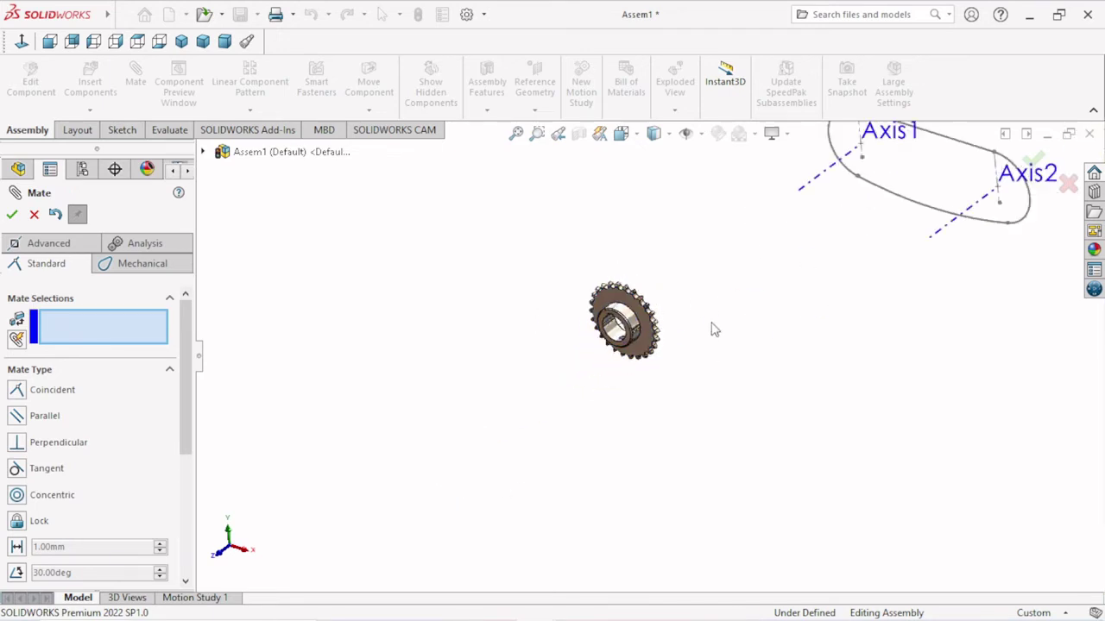
scroll(540, 434, "up", 2)
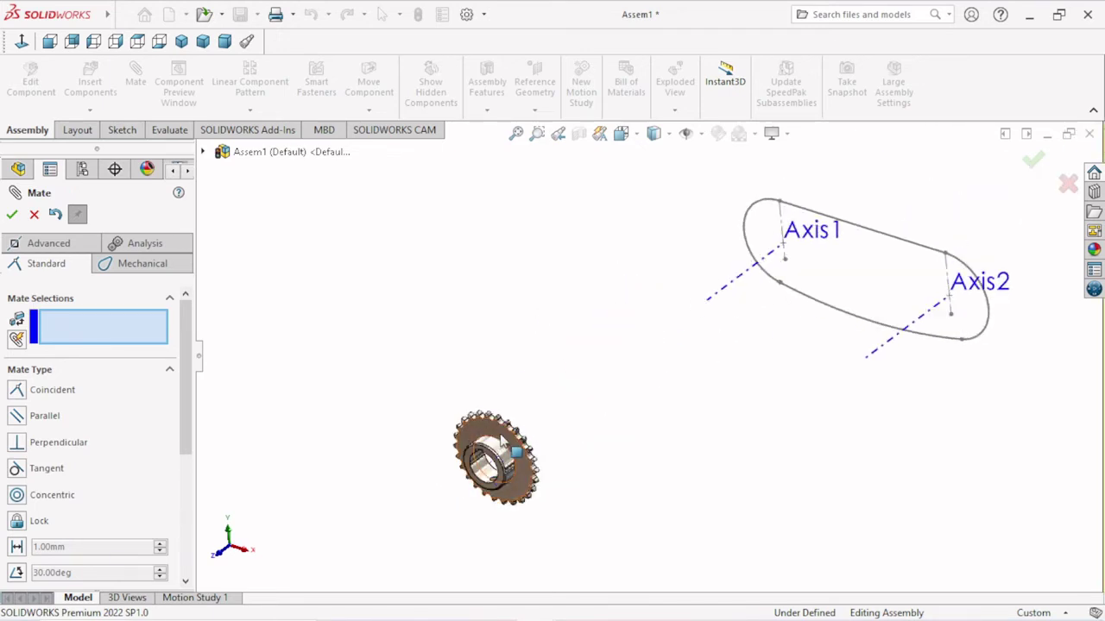
left_click_drag(509, 445, 811, 237)
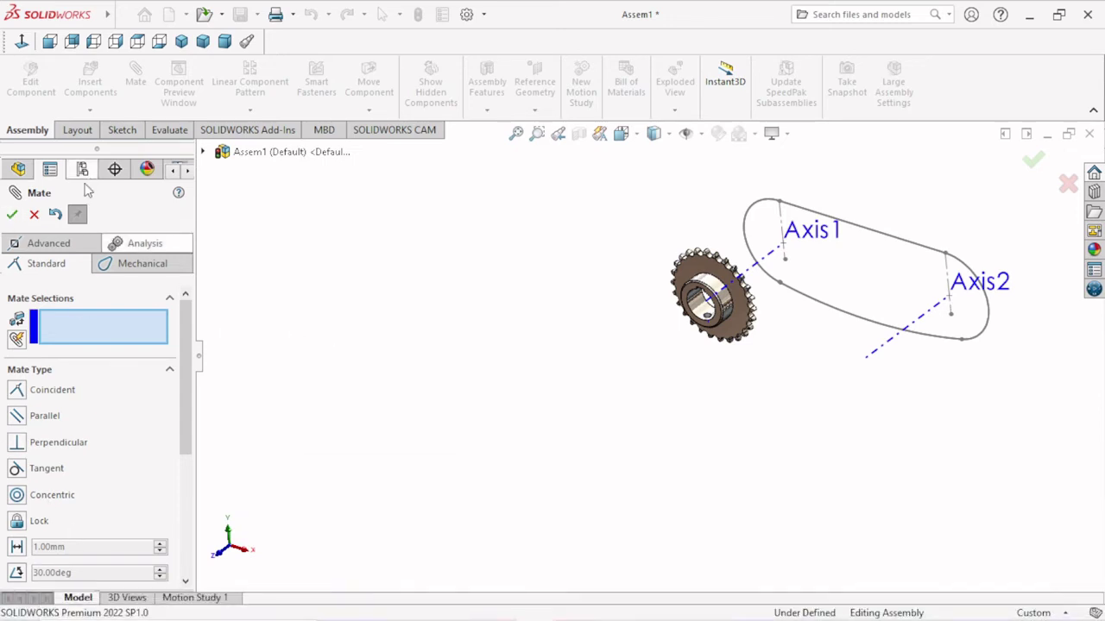
Mate the sprocket's Plane1 coincident with the assembly Front plane, discarding a mistaken face pick.
left_click(203, 152)
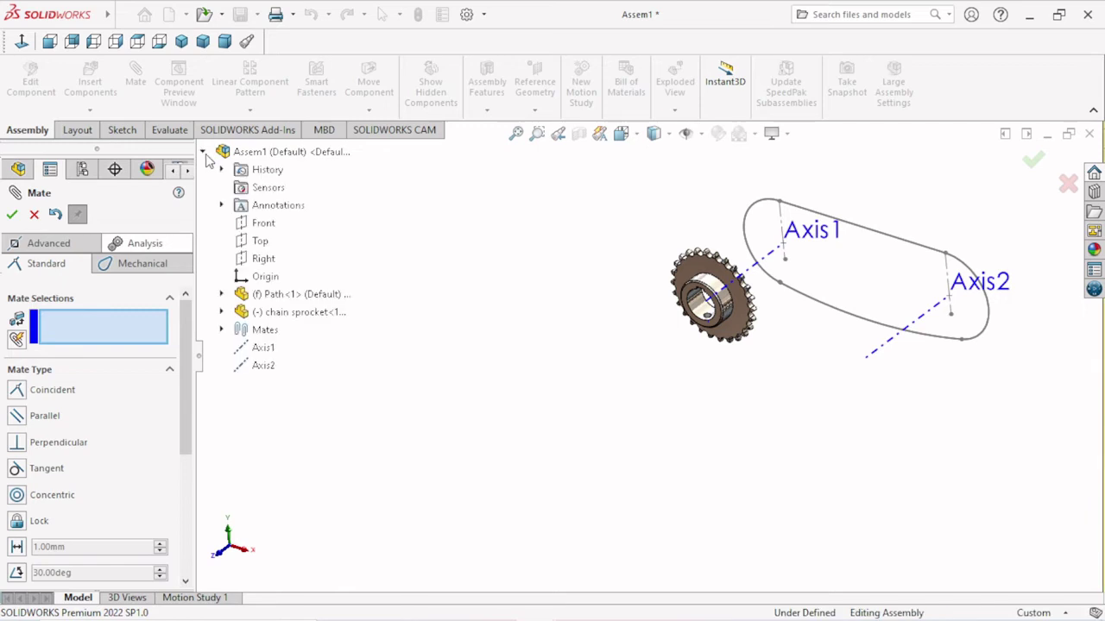
left_click(254, 226)
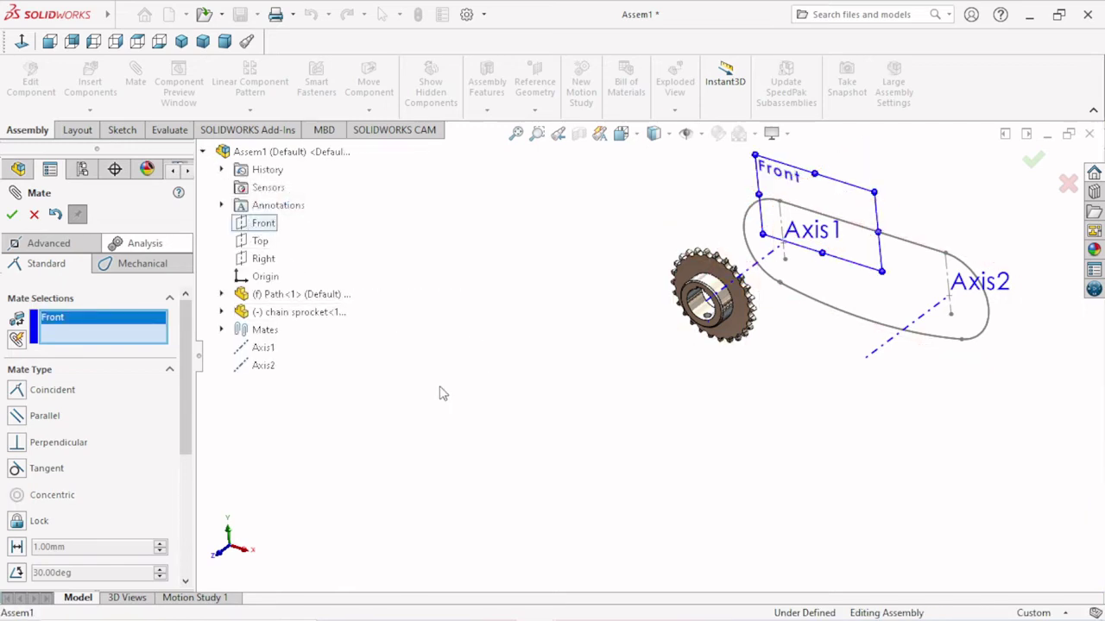
left_click(221, 312)
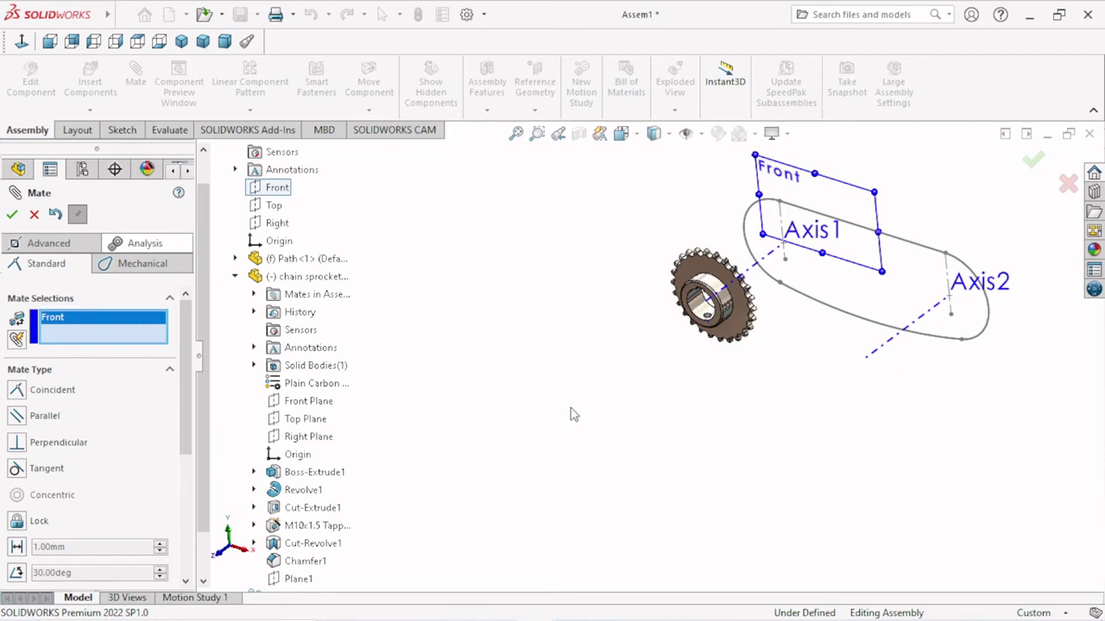
left_click(723, 274)
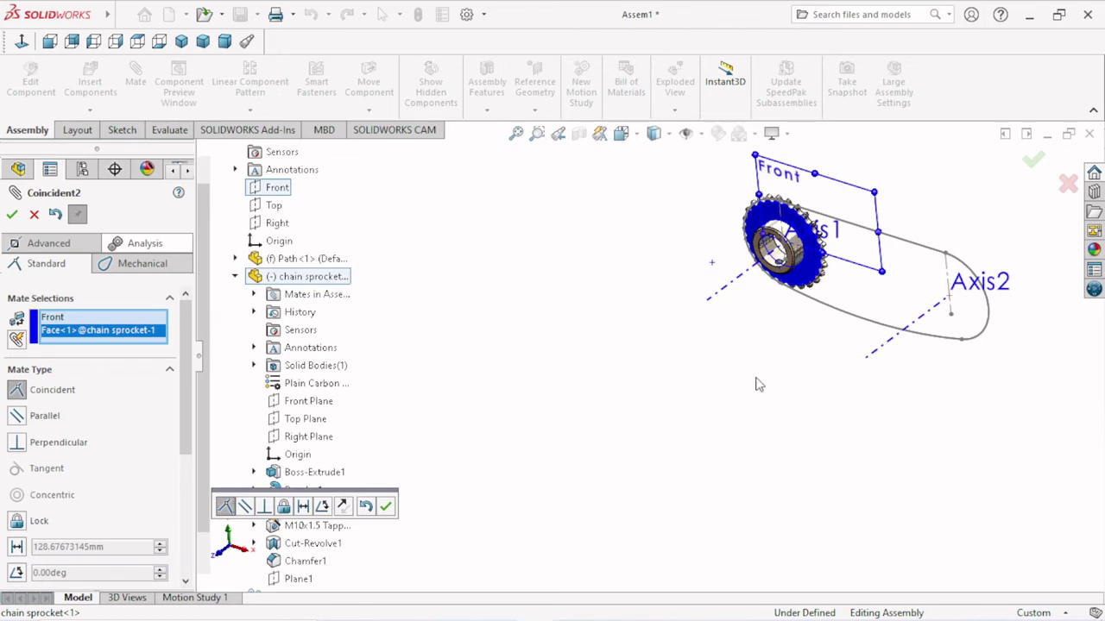
right_click(121, 333)
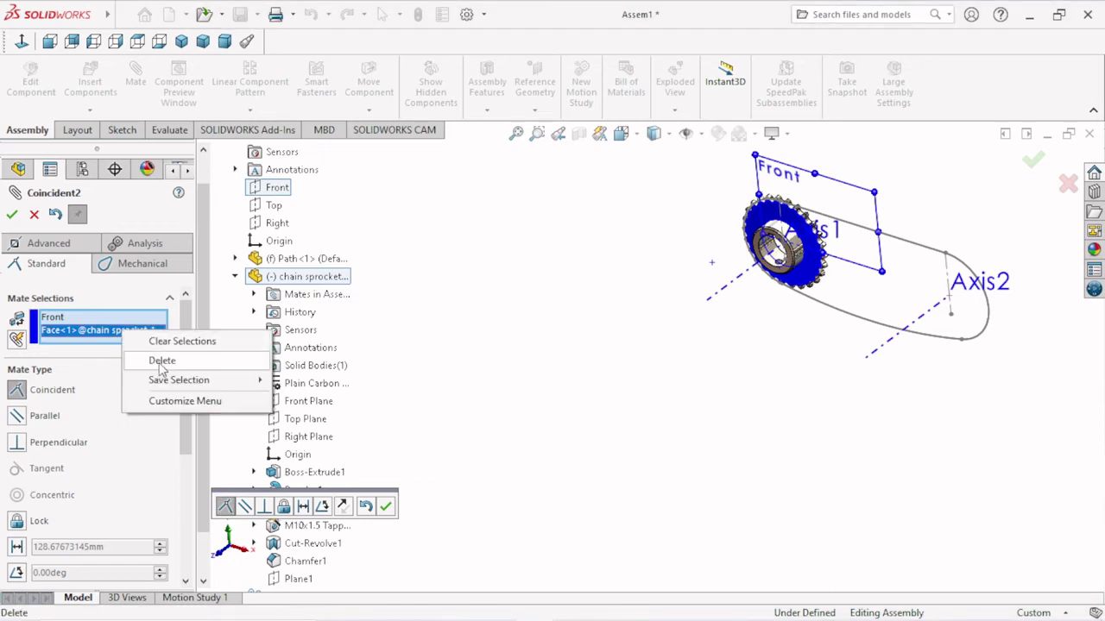
left_click(160, 364)
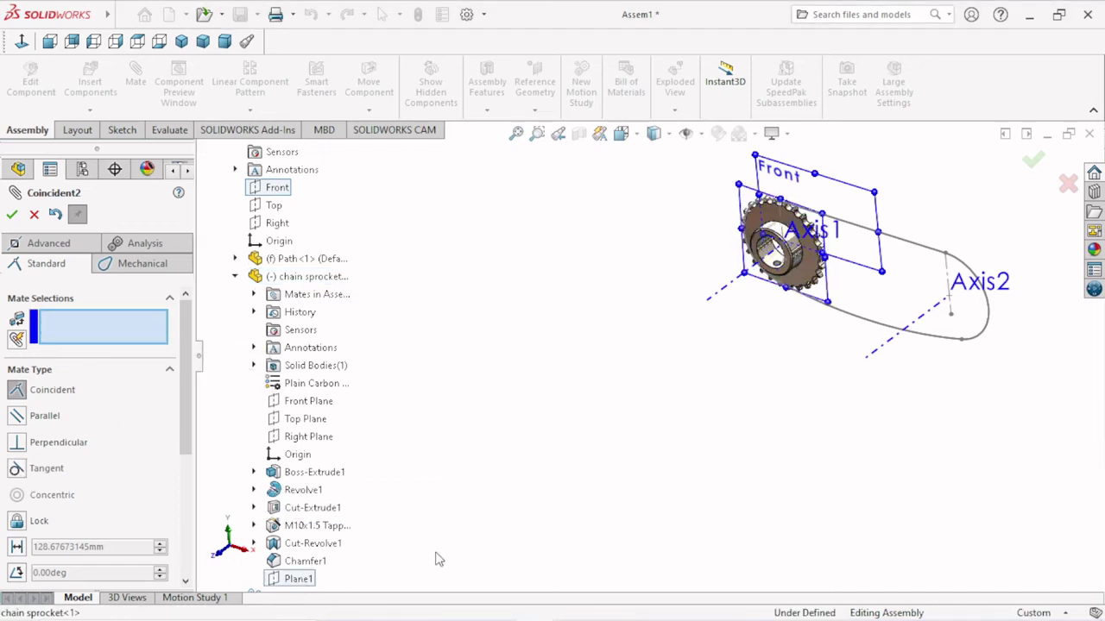
left_click(298, 578)
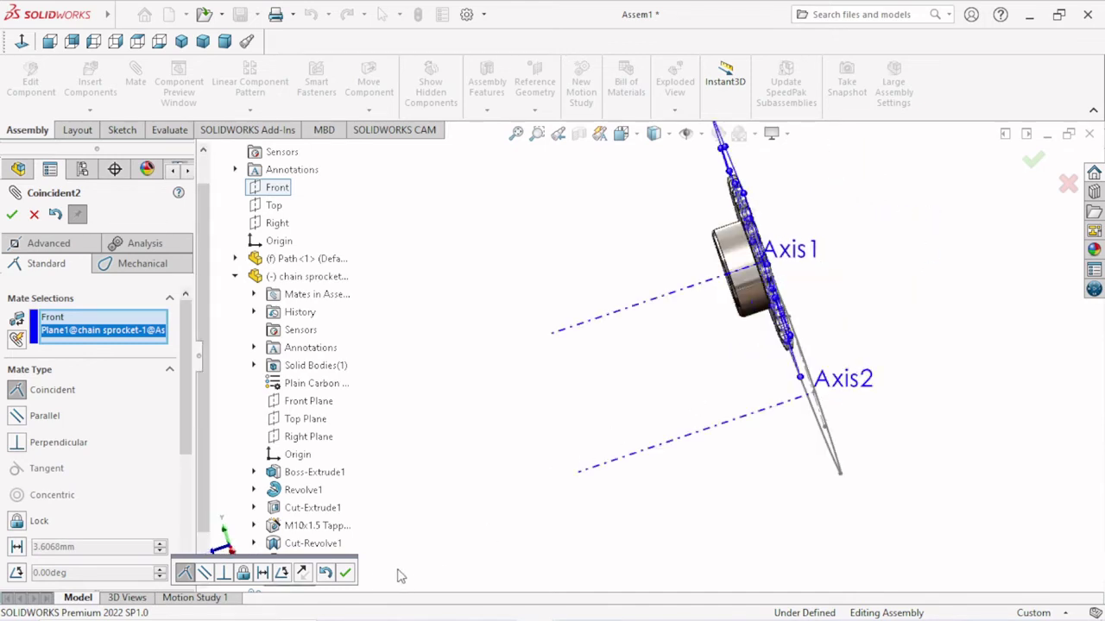
left_click(346, 577)
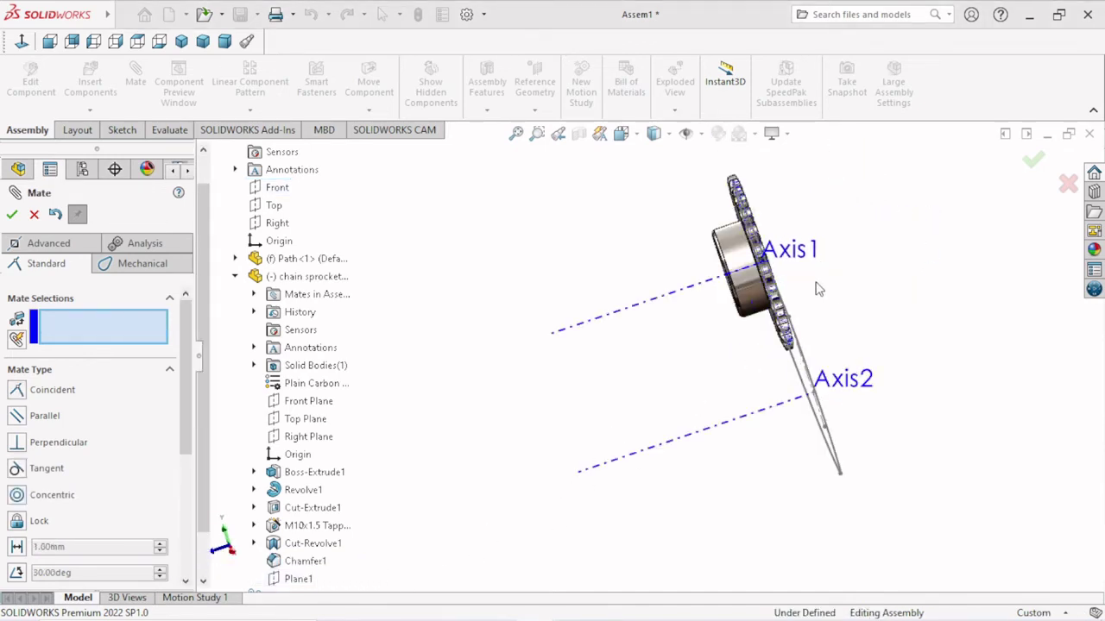
Close the Mate PropertyManager and orbit to confirm the sprocket is centred on Axis1.
scroll(777, 276, "down", 3)
scroll(752, 310, "up", 2)
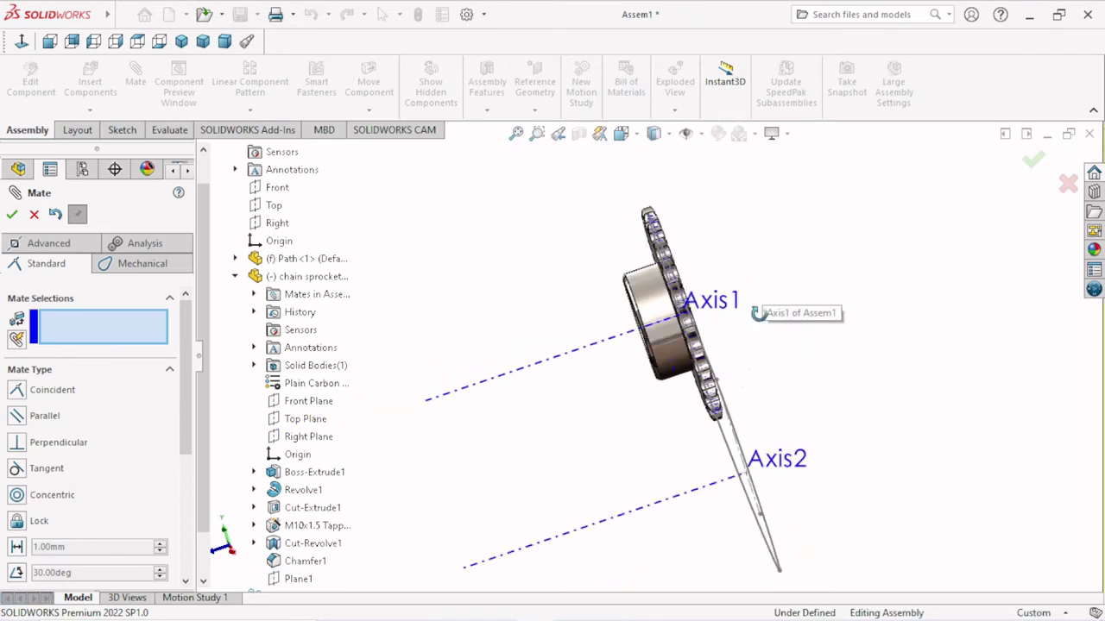
mouse_move(760, 313)
middle_mouse_down()
mouse_move(806, 267)
mouse_move(751, 406)
middle_mouse_up()
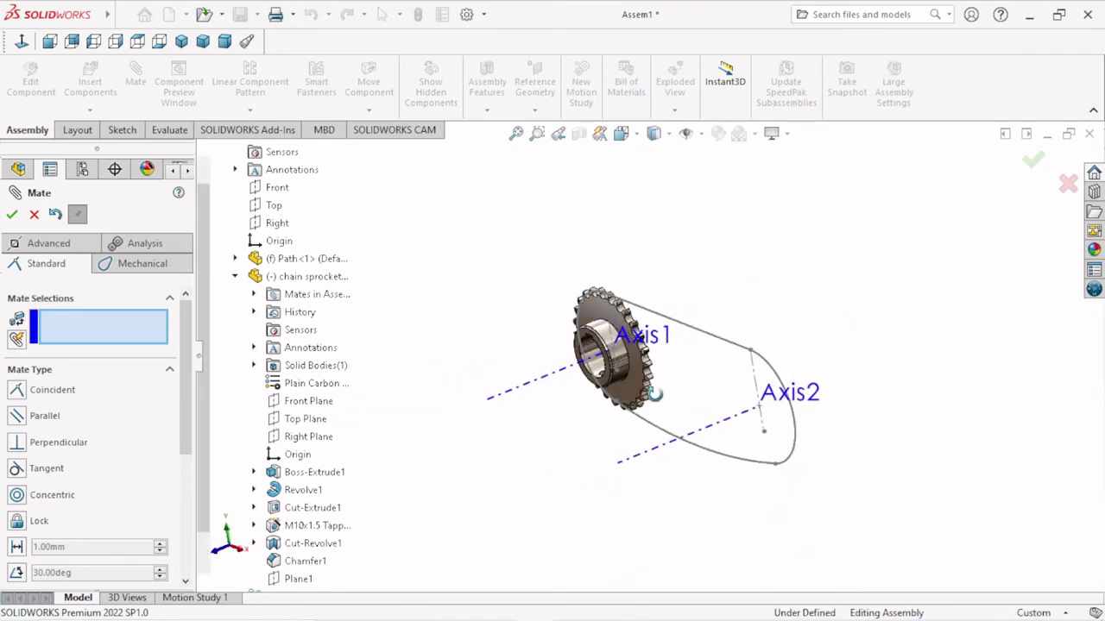
left_click(12, 215)
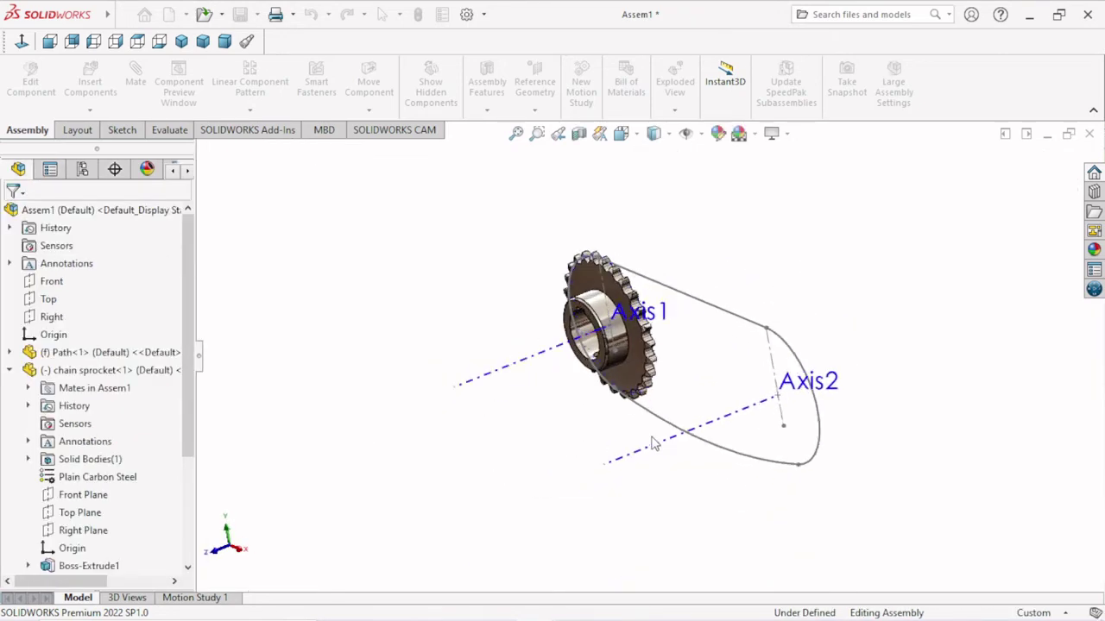
scroll(721, 430, "up", 2)
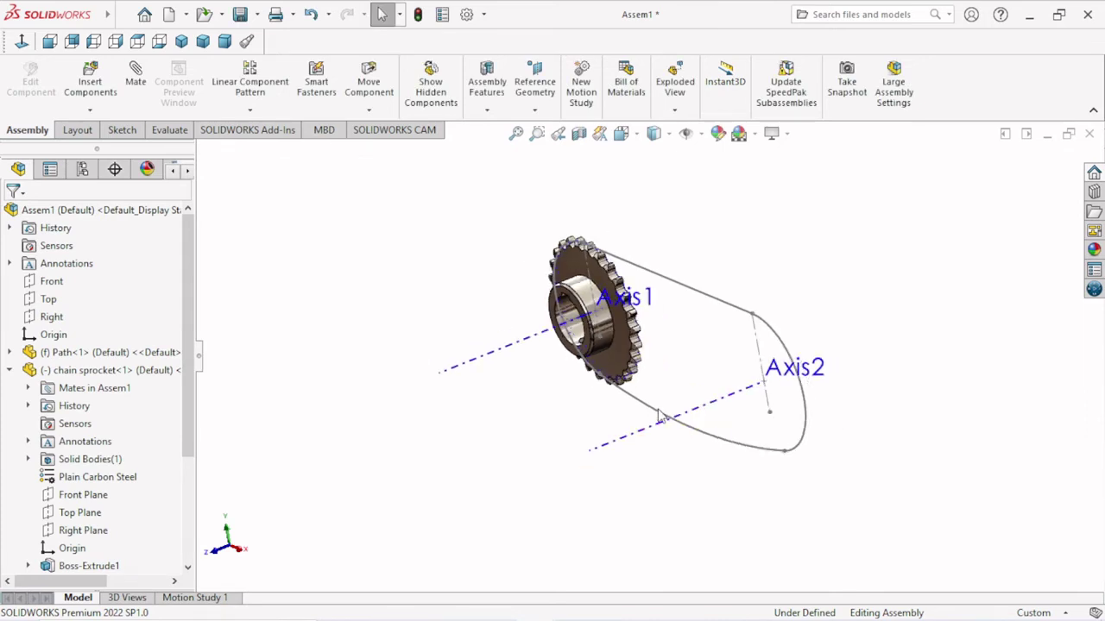
scroll(718, 393, "down", 2)
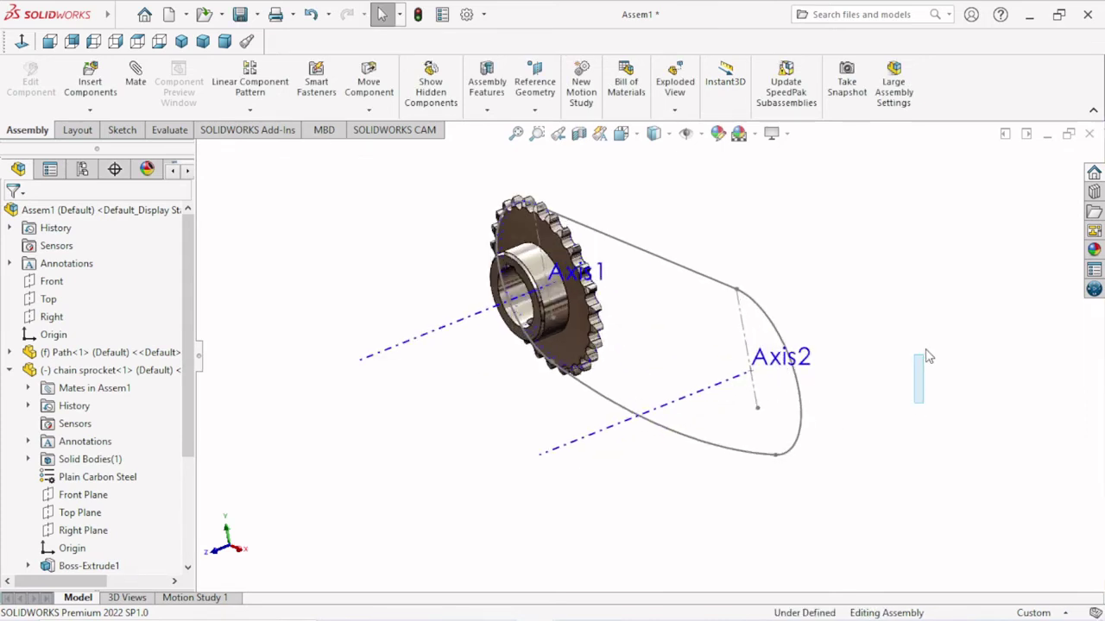
middle_click_drag(841, 387, 834, 344)
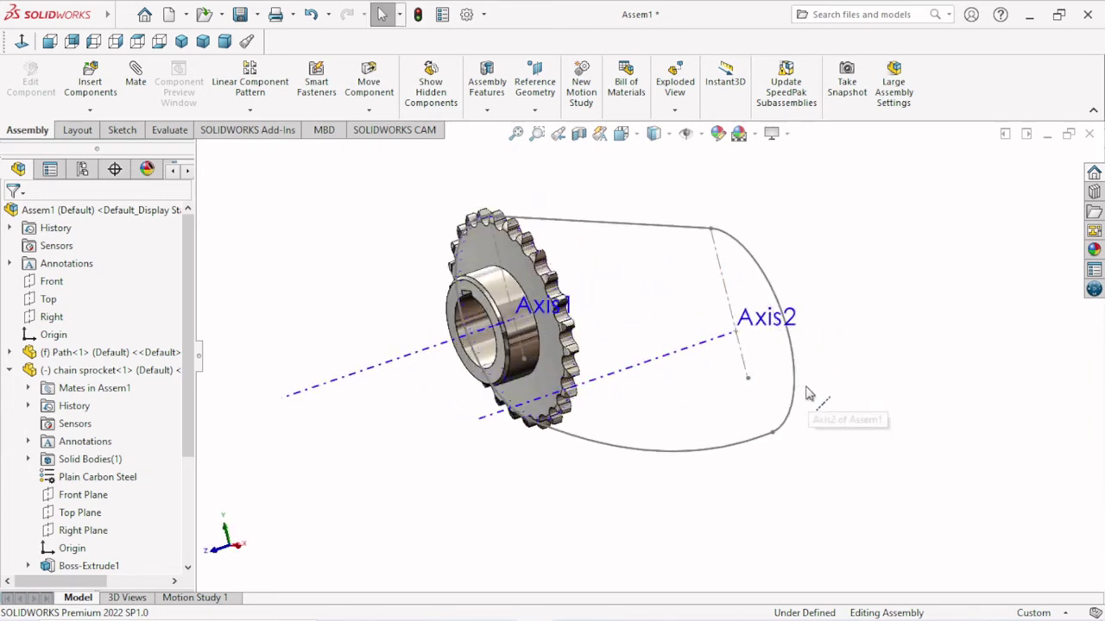
scroll(804, 393, "down", 2)
scroll(723, 434, "up", 1)
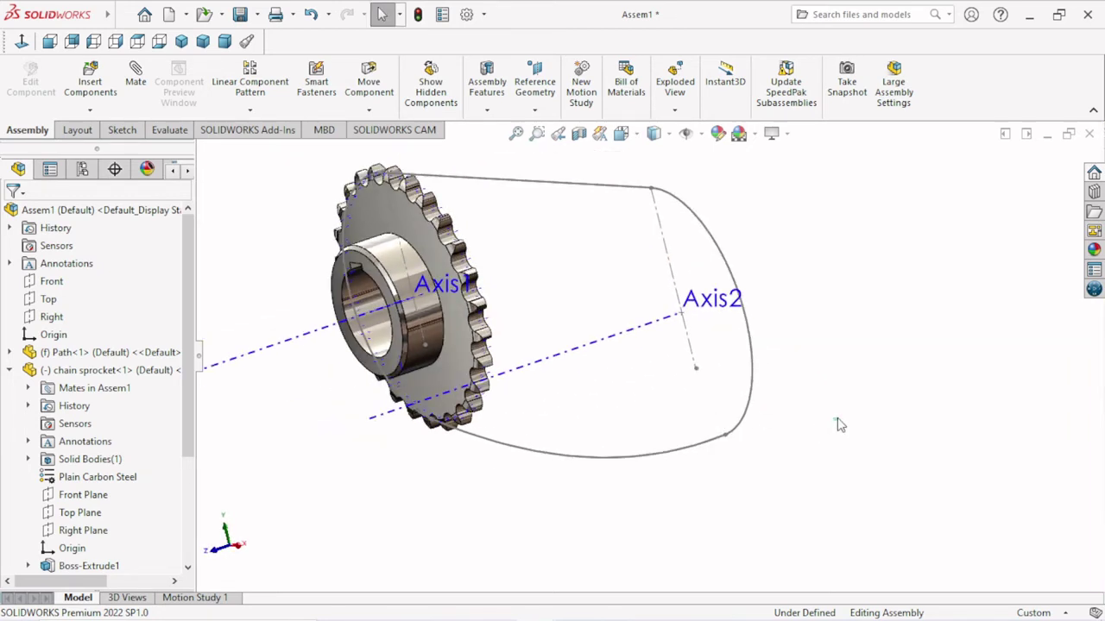
middle_click_drag(841, 425, 830, 397)
scroll(863, 424, "down", 2)
scroll(829, 419, "up", 3)
scroll(818, 404, "up", 1)
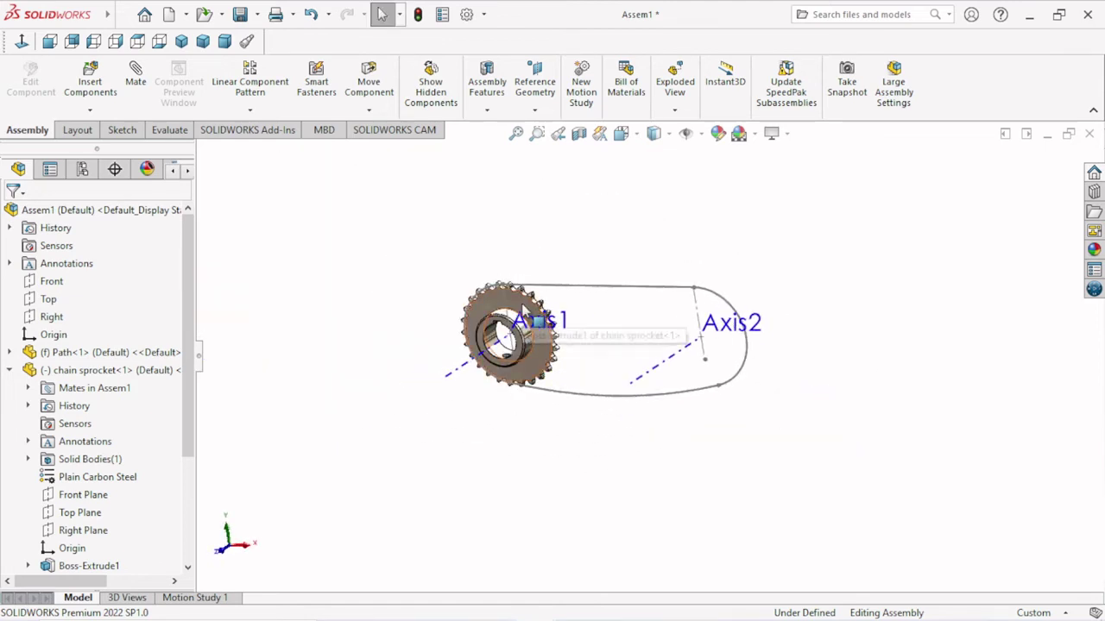
Copy the chain sprocket by dragging a duplicate below the original.
left_click_drag(525, 306, 623, 464, "ctrl")
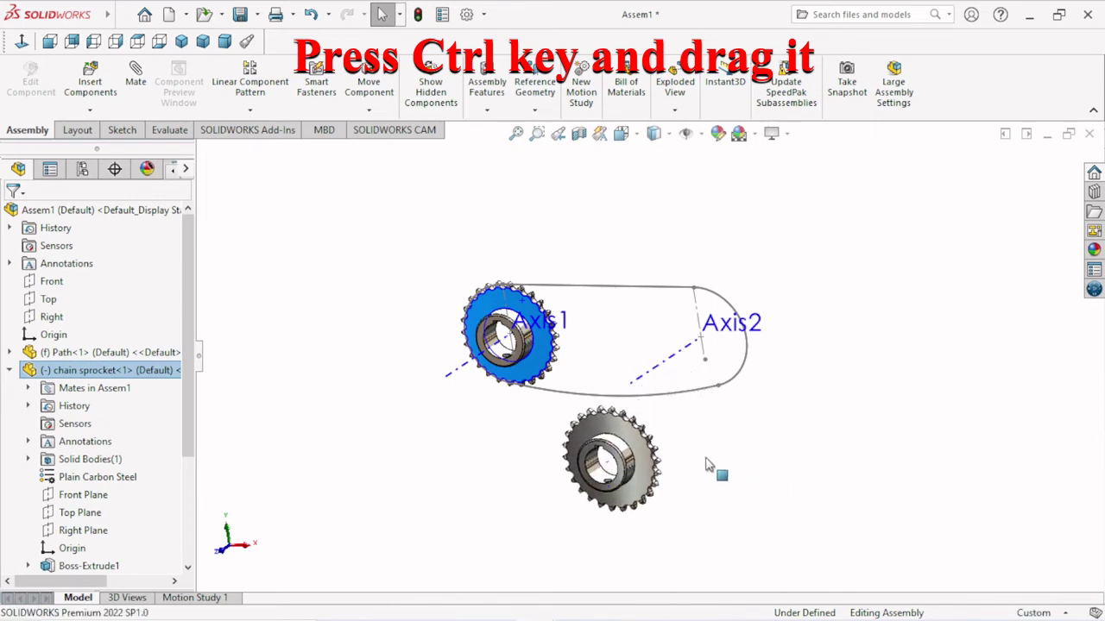
scroll(588, 490, "down", 1)
scroll(588, 490, "down", 1)
left_click(781, 488)
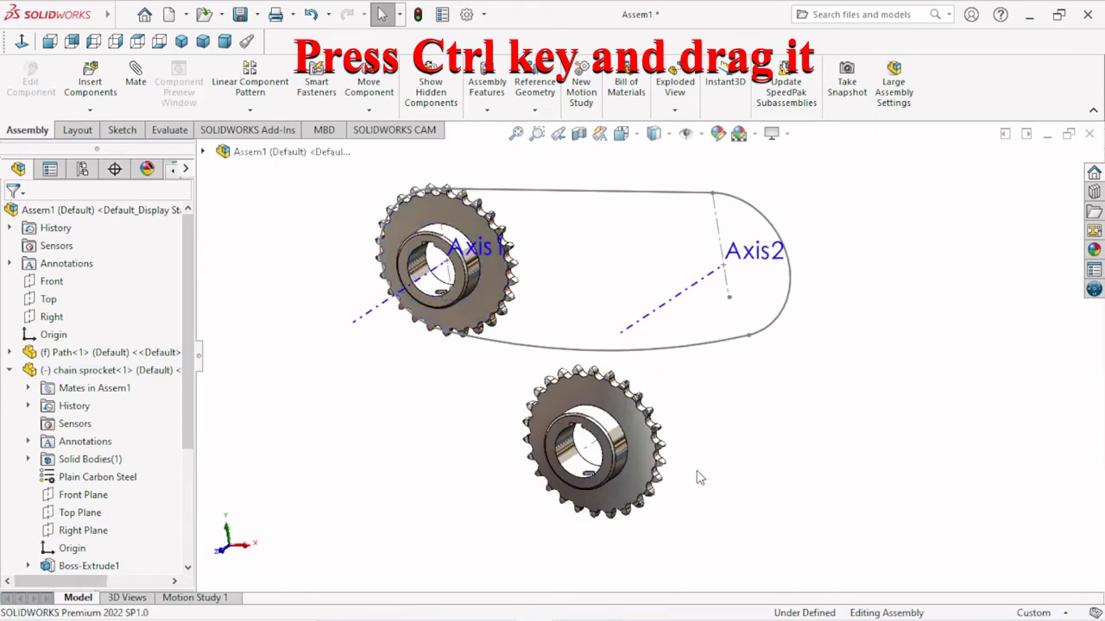
Mate the copied sprocket's axis coincident with Axis2 at the path loop's right end.
scroll(677, 470, "down", 1)
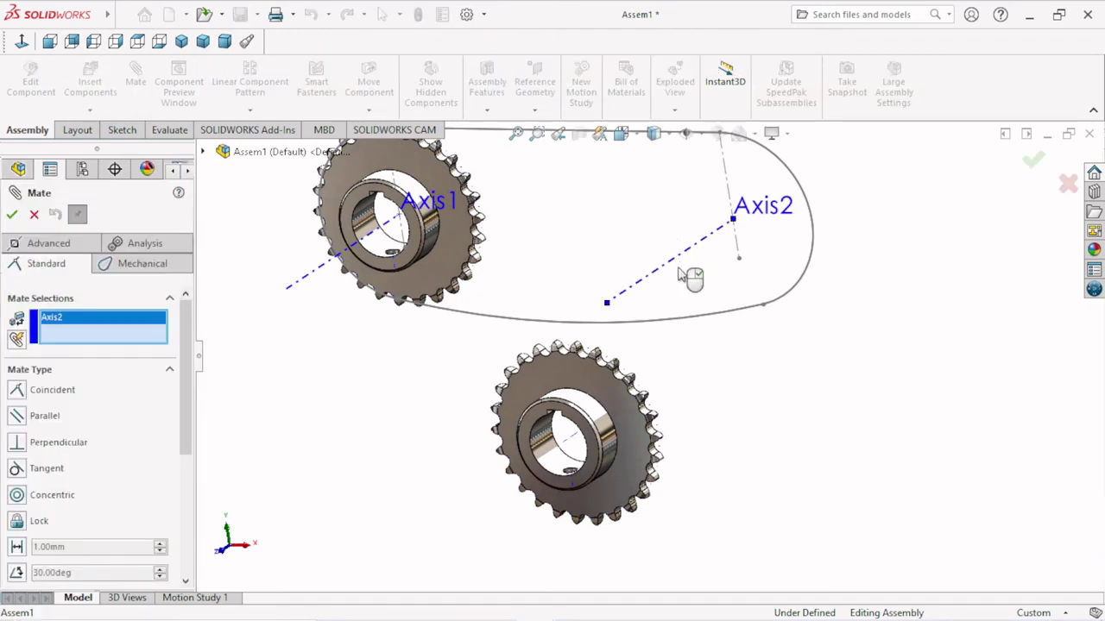
left_click(565, 447)
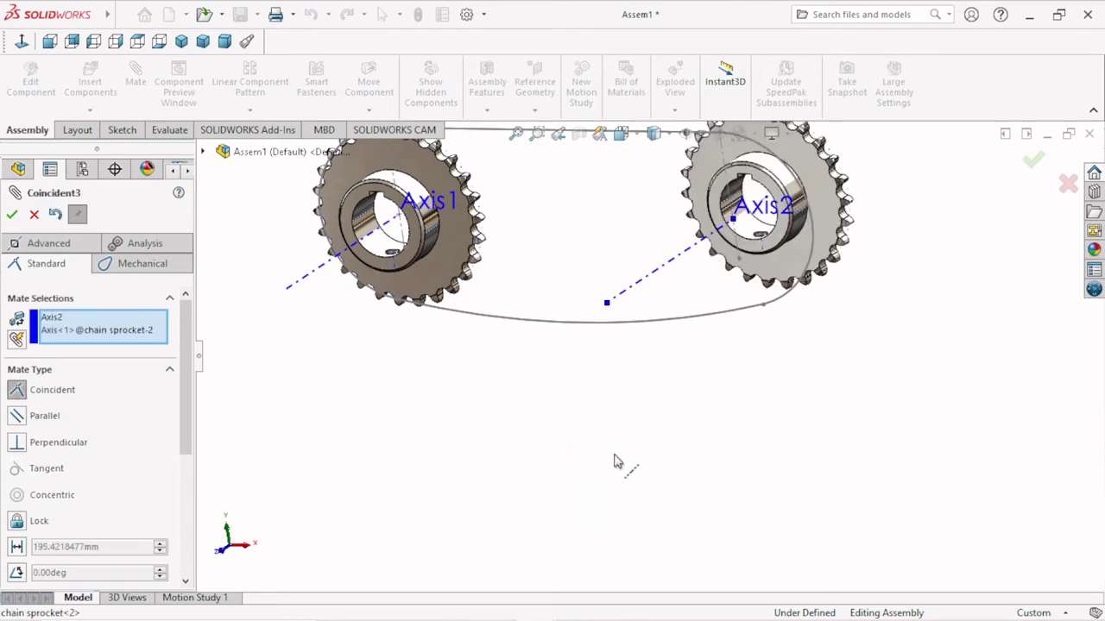
scroll(673, 427, "up", 3)
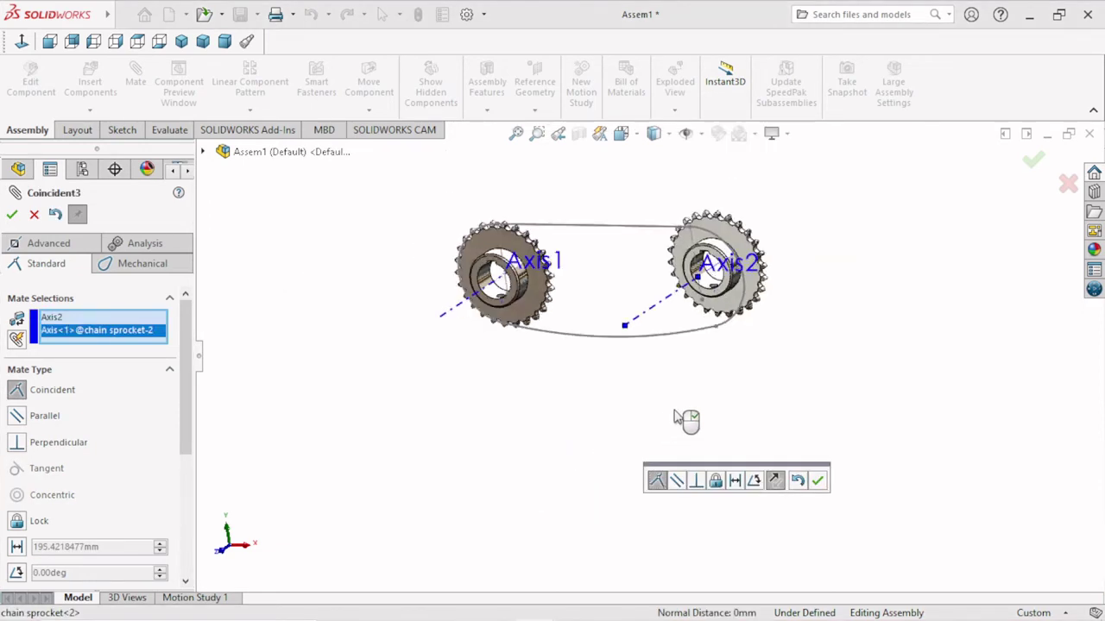
left_click(818, 482)
middle_click_drag(812, 343, 787, 380)
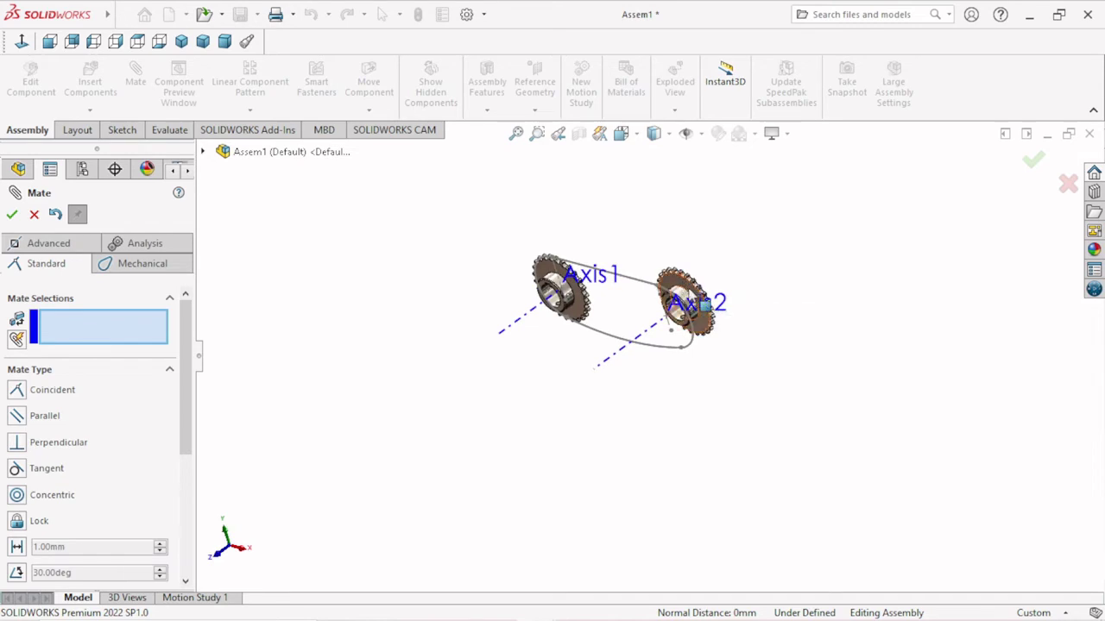
scroll(713, 308, "down", 2)
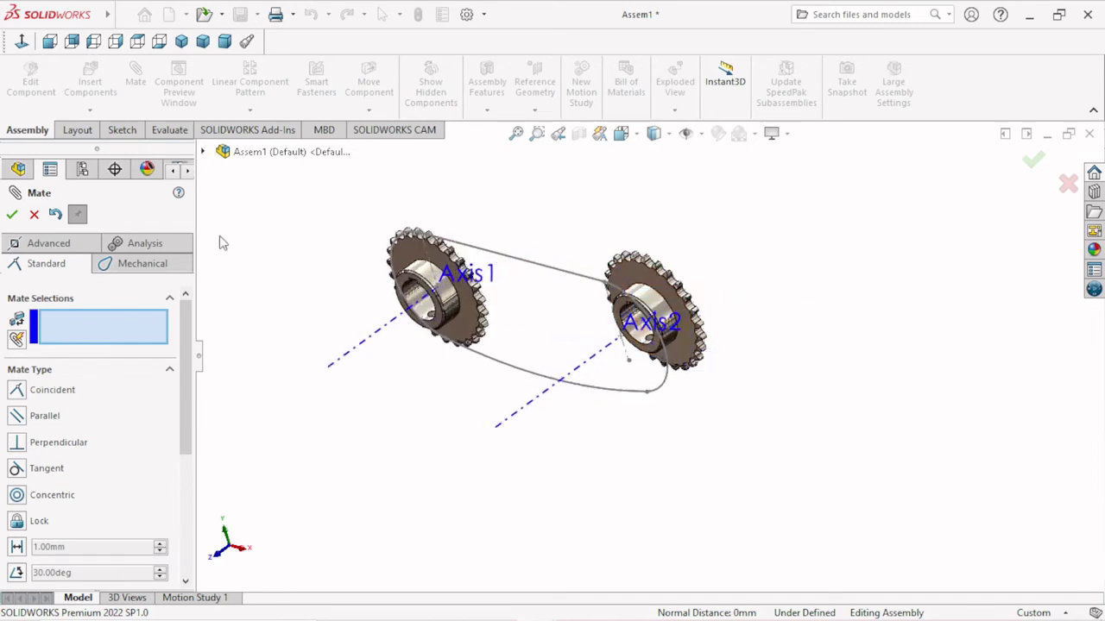
Select the assembly Front plane for a new mate, adding and then removing a trial sprocket face.
left_click(205, 152)
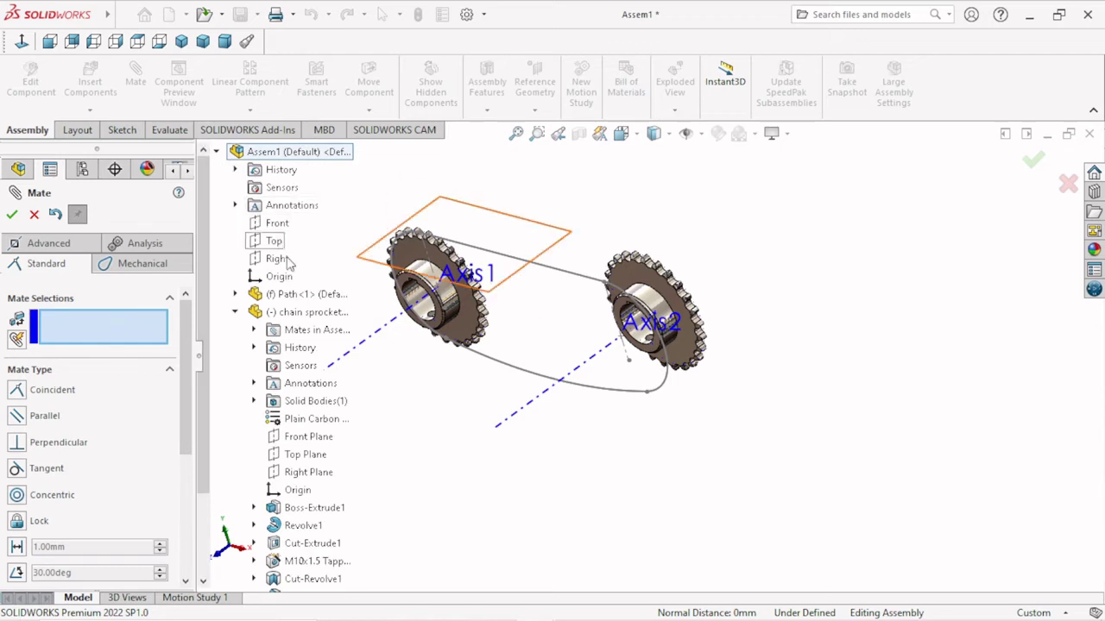
left_click(275, 227)
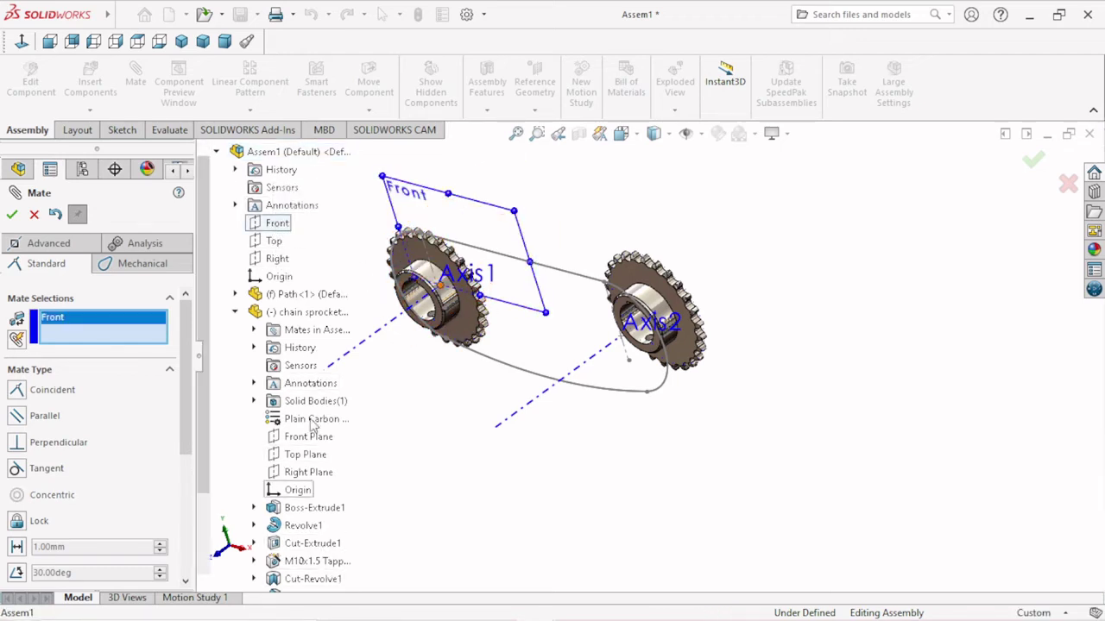
scroll(332, 346, "down", 1)
scroll(333, 388, "down", 1)
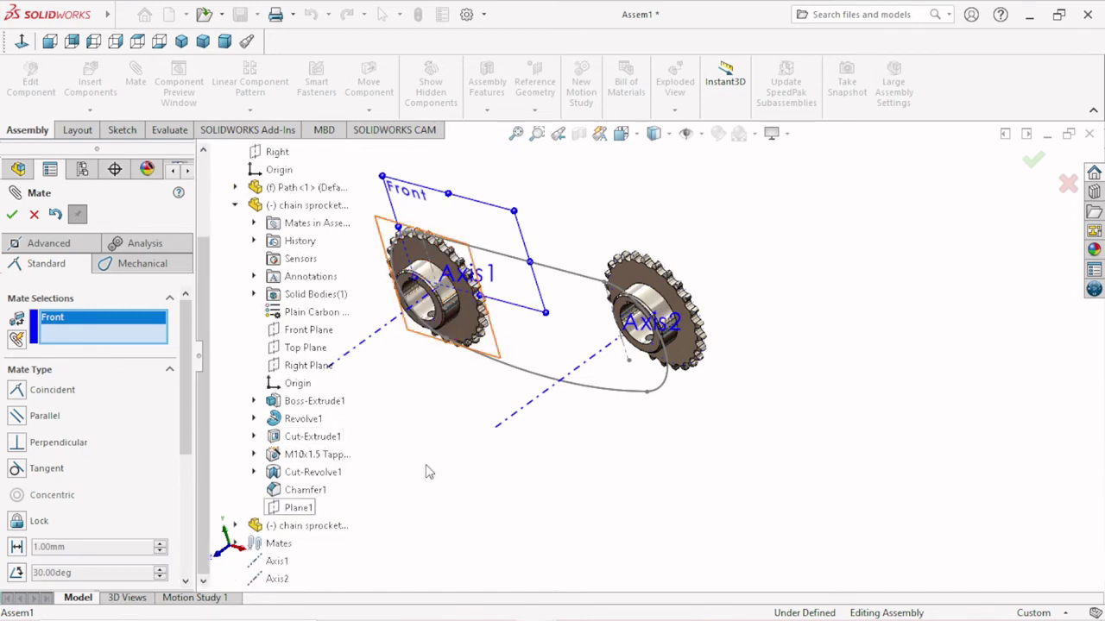
left_click(645, 394)
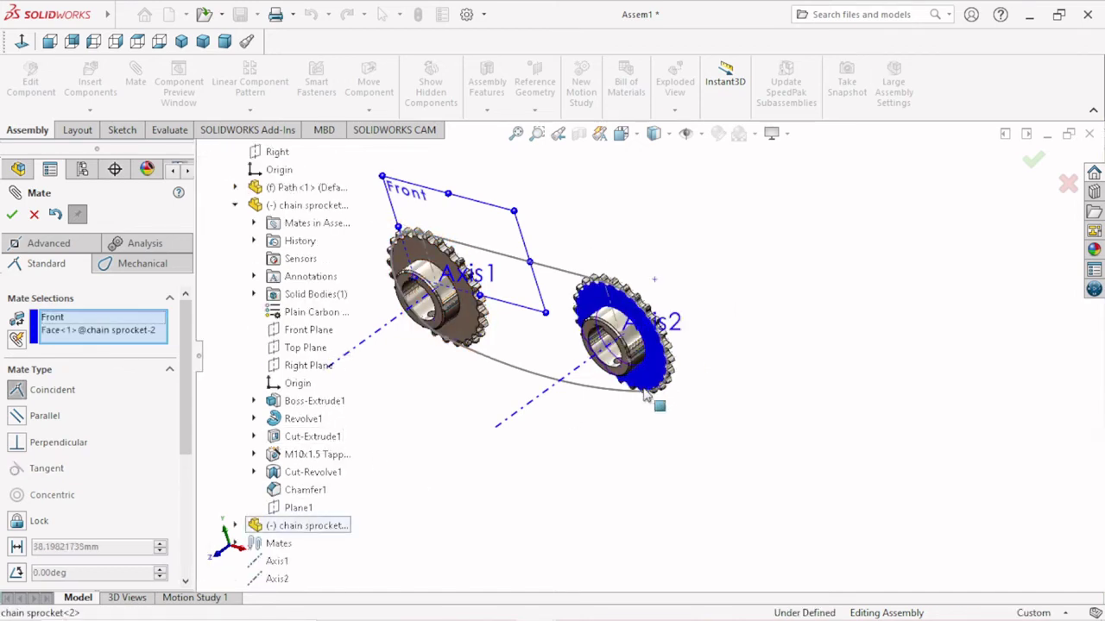
right_click(89, 332)
left_click(126, 363)
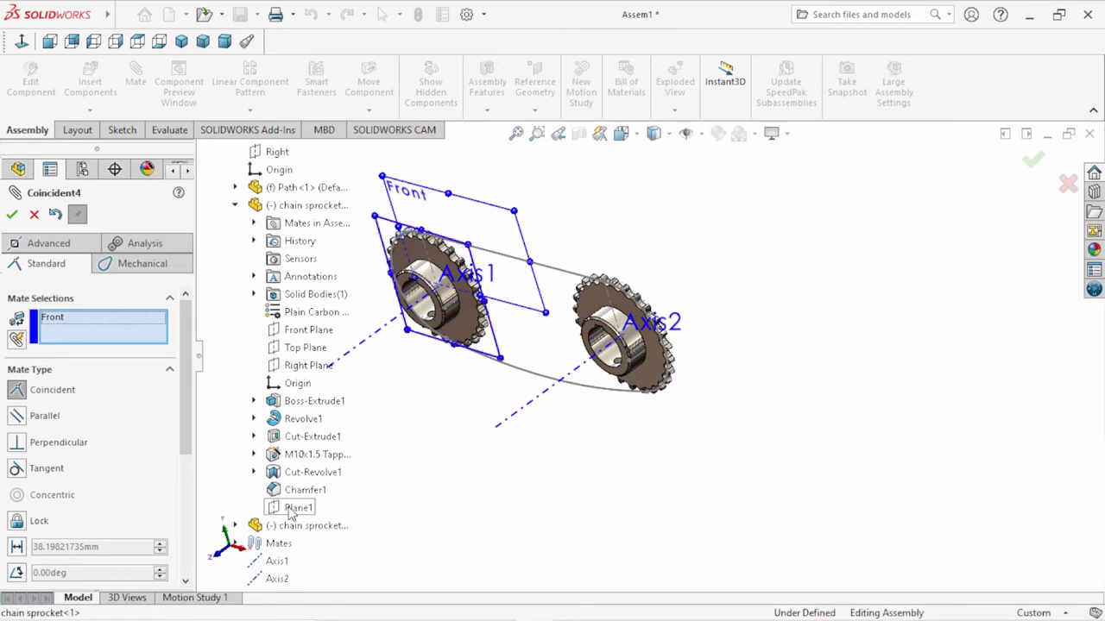
Try the first sprocket's Plane1, then remove it so only Front remains selected.
left_click(296, 509)
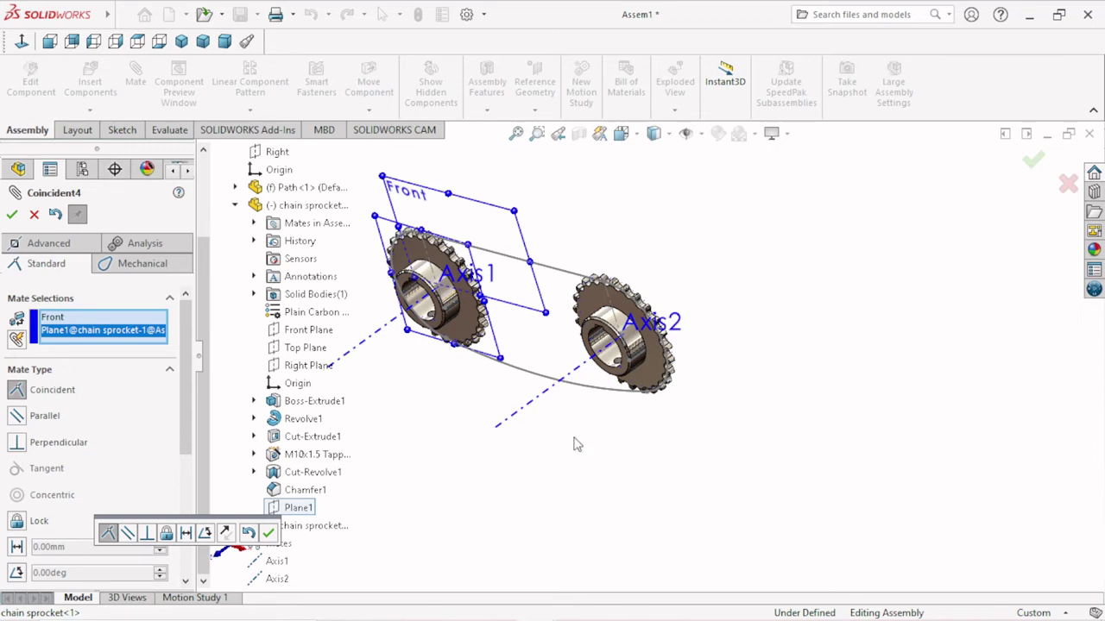
right_click(126, 339)
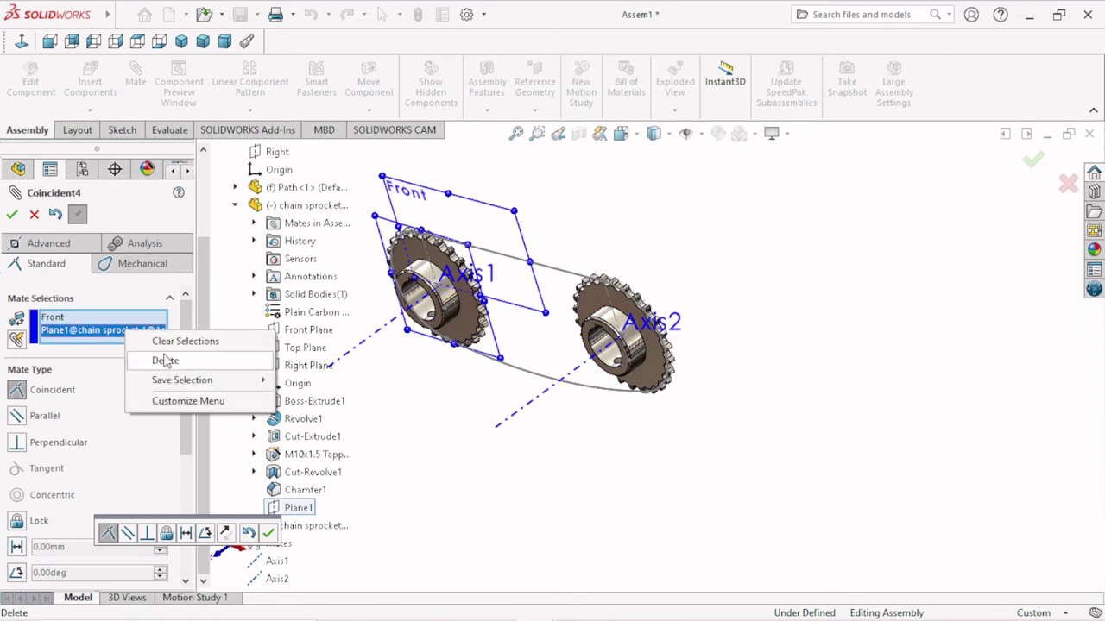
left_click(164, 361)
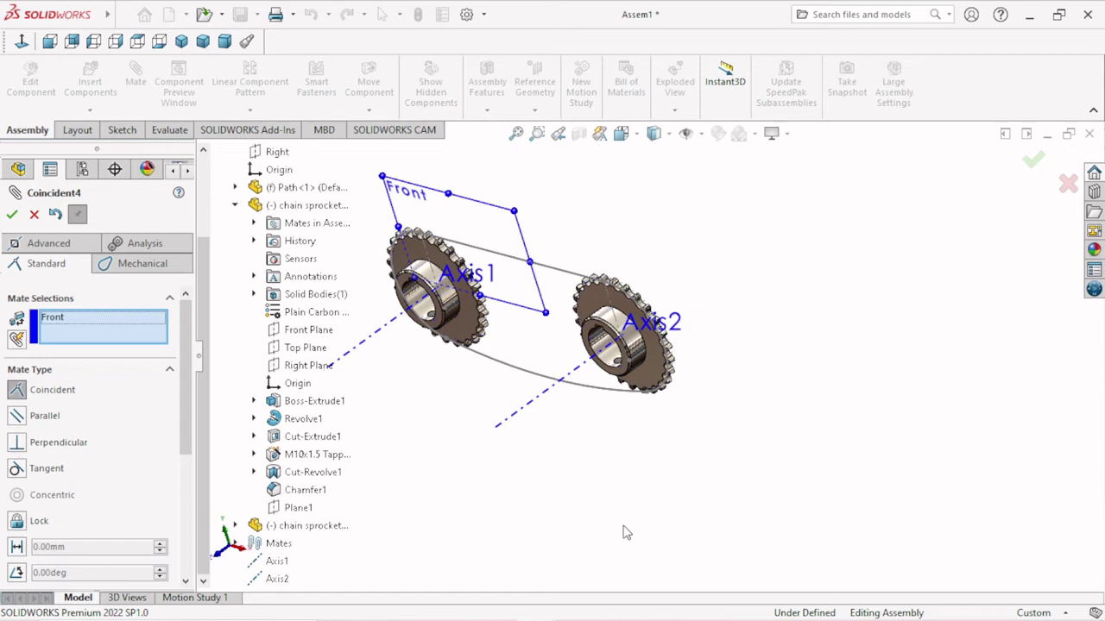
scroll(516, 463, "up", 3)
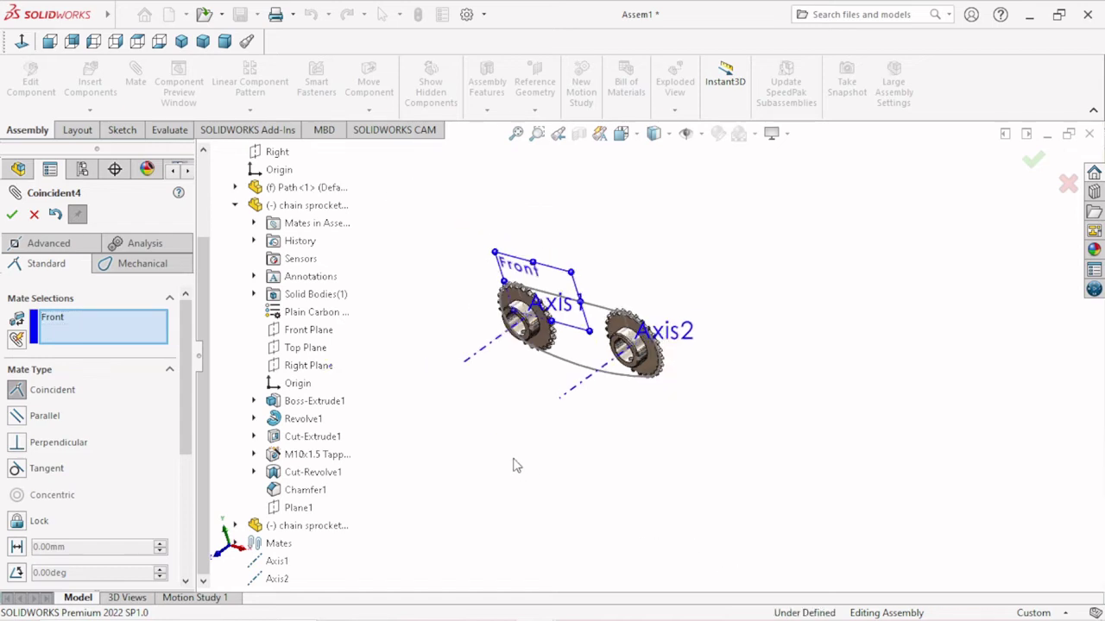
scroll(632, 430, "down", 3)
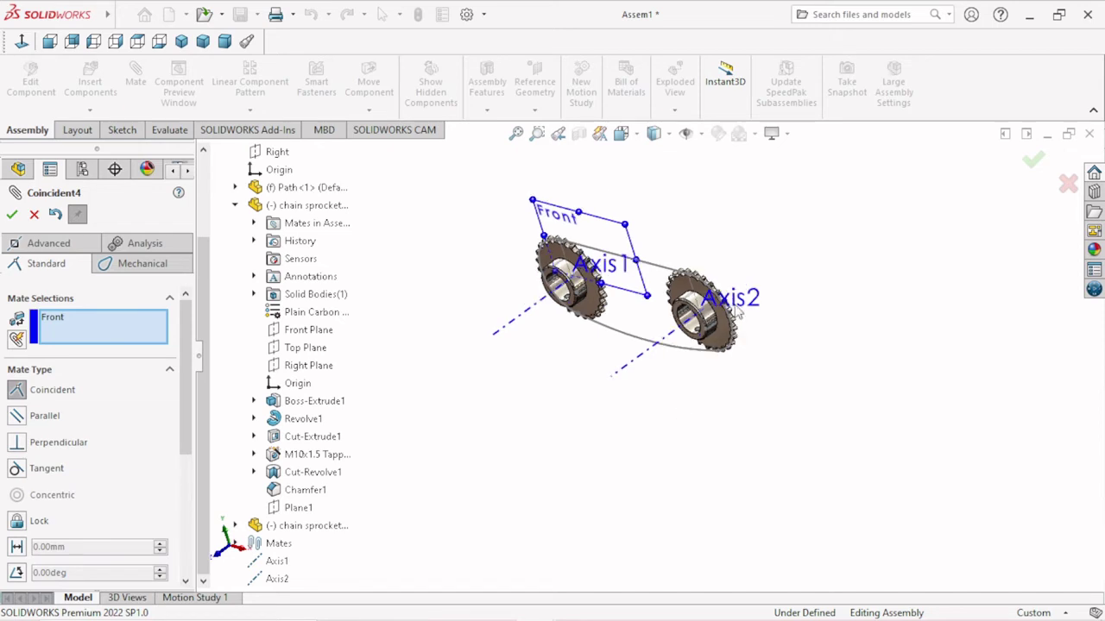
mouse_move(631, 385)
middle_mouse_down("ctrl")
mouse_move(609, 398)
mouse_move(597, 382)
middle_mouse_up("ctrl")
scroll(714, 369, "down", 4)
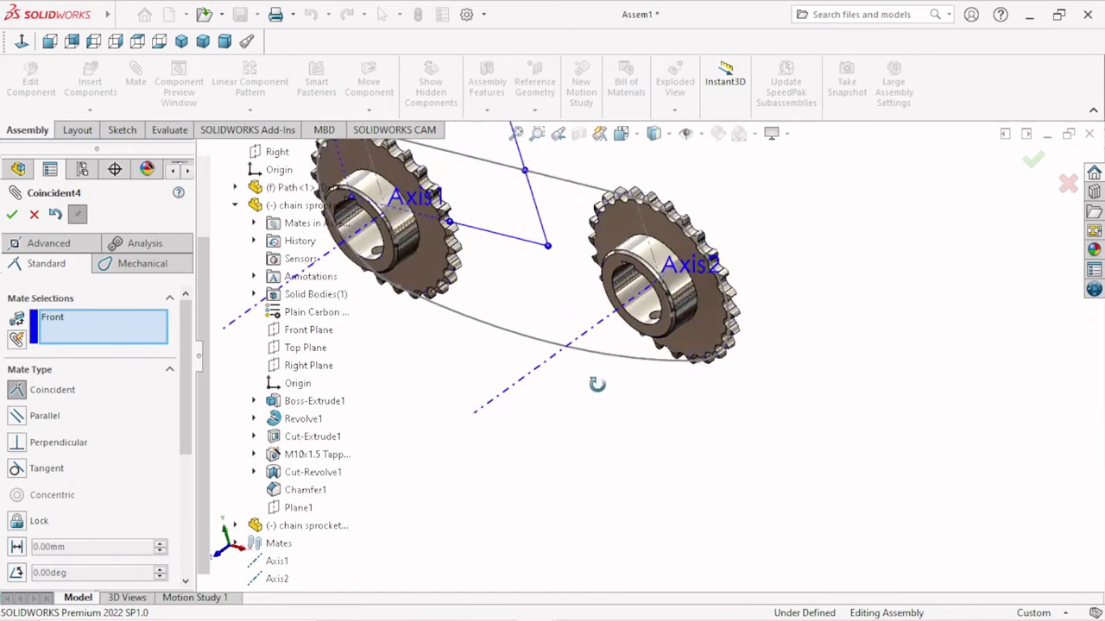
right_click(53, 322)
Mate the two sprockets' front faces coincident in place of the Front plane.
left_click(90, 348)
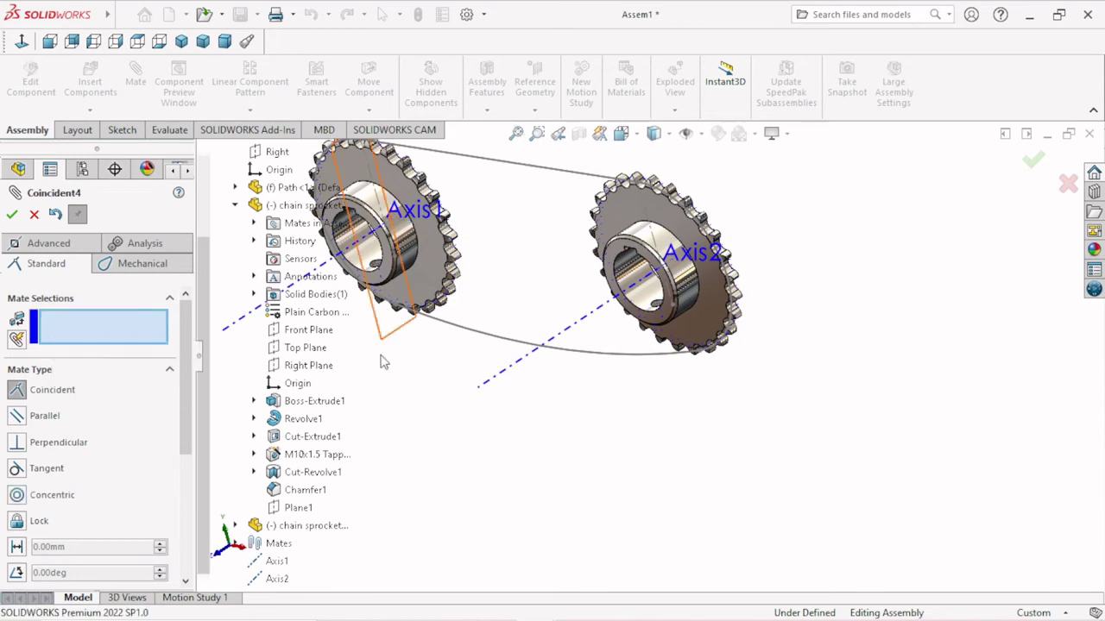
left_click(447, 274)
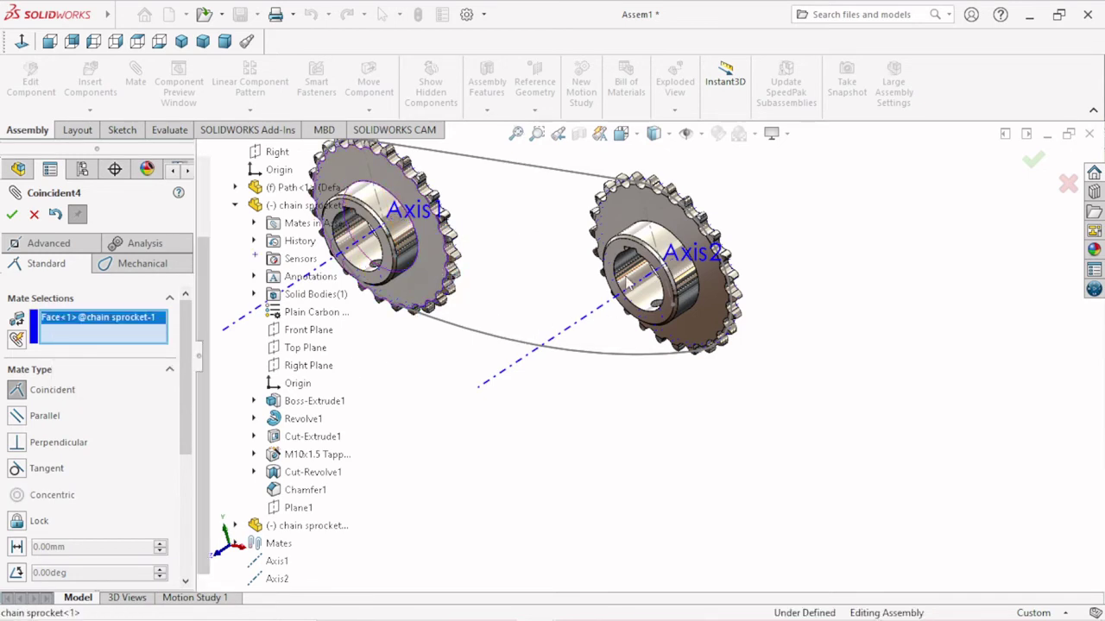
left_click(631, 211)
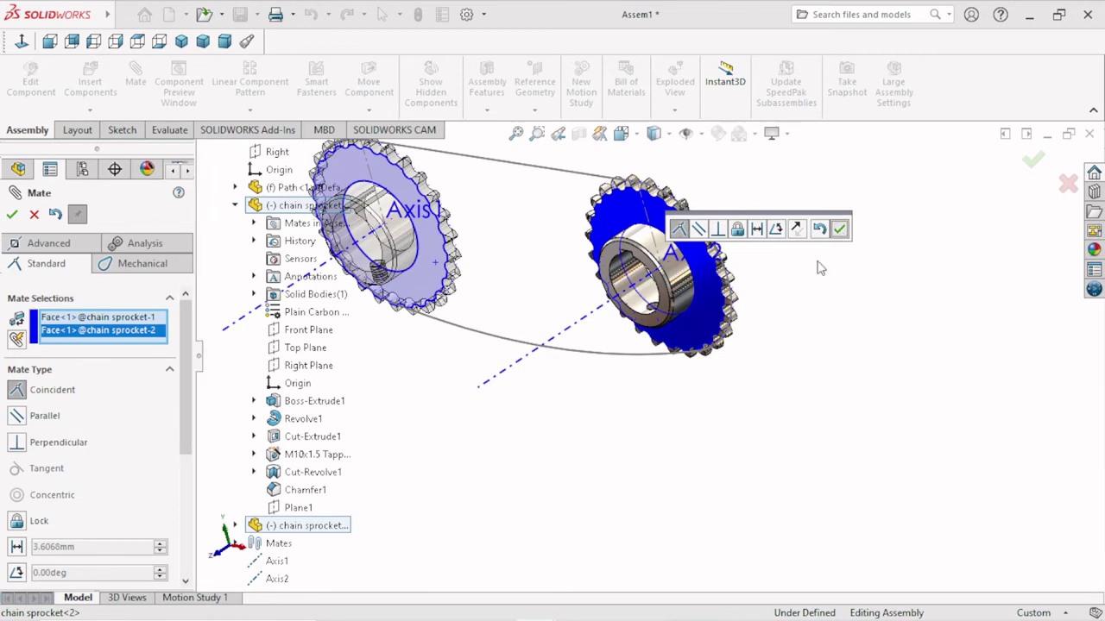
left_click(839, 229)
Orbit to confirm both sprockets line up, then exit mate editing.
scroll(618, 363, "up", 5)
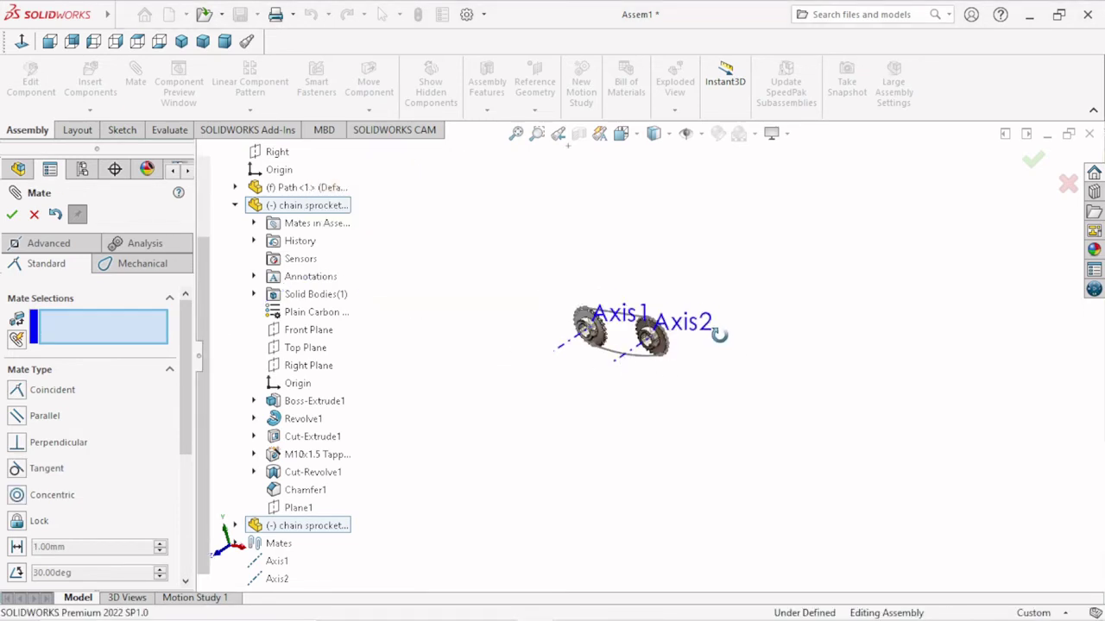
mouse_move(717, 362)
middle_mouse_down()
mouse_move(688, 415)
mouse_move(708, 406)
mouse_move(682, 363)
middle_mouse_up()
scroll(670, 361, "down", 3)
scroll(670, 361, "down", 3)
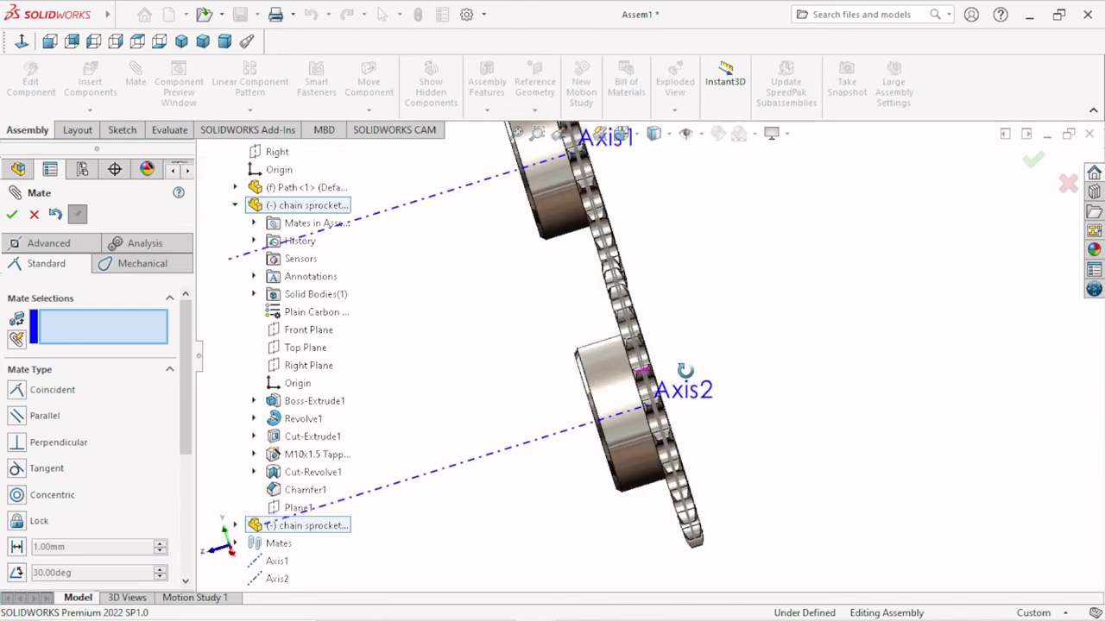
scroll(682, 363, "up", 5)
middle_click_drag(659, 402, 661, 406)
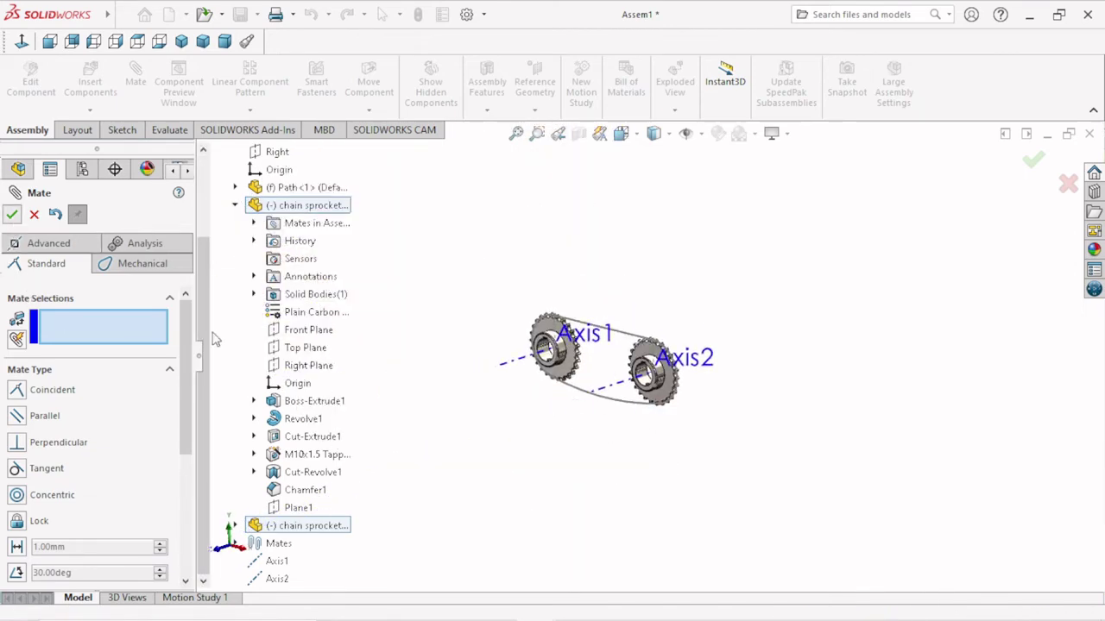
key("Escape")
scroll(596, 388, "down", 3)
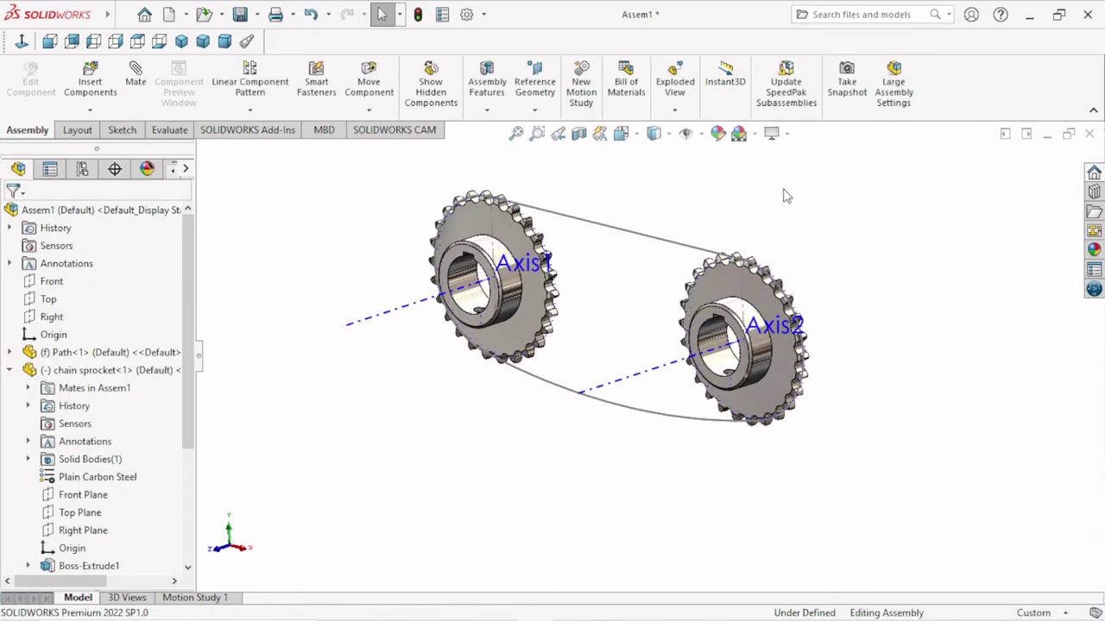
Turn off display of the axis lines through Hide/Show Items.
left_click(700, 134)
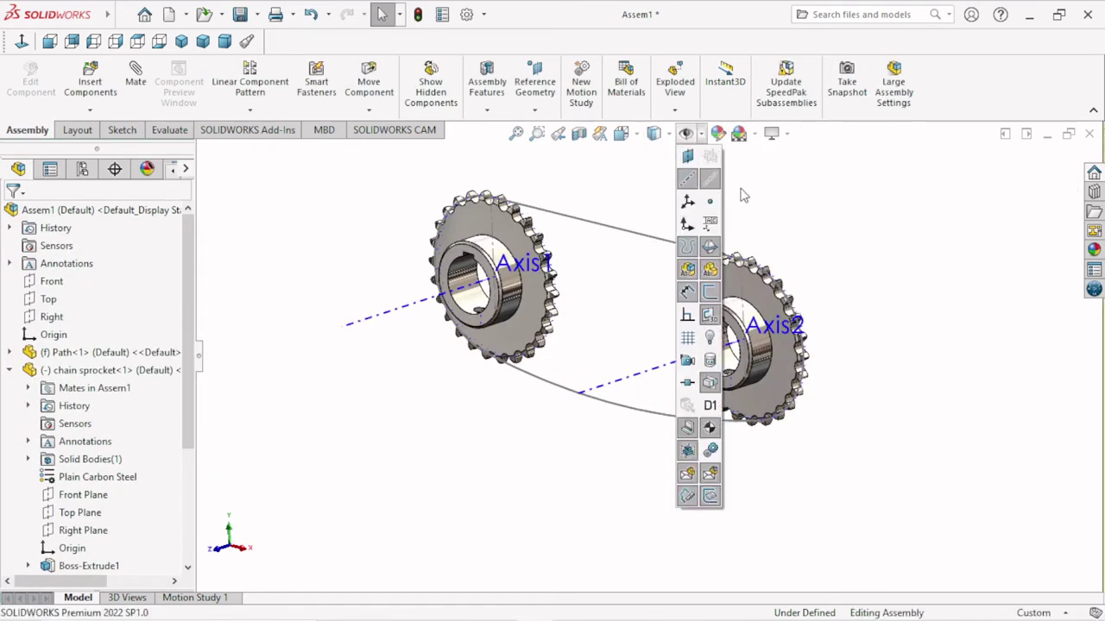
left_click(687, 178)
left_click(702, 135)
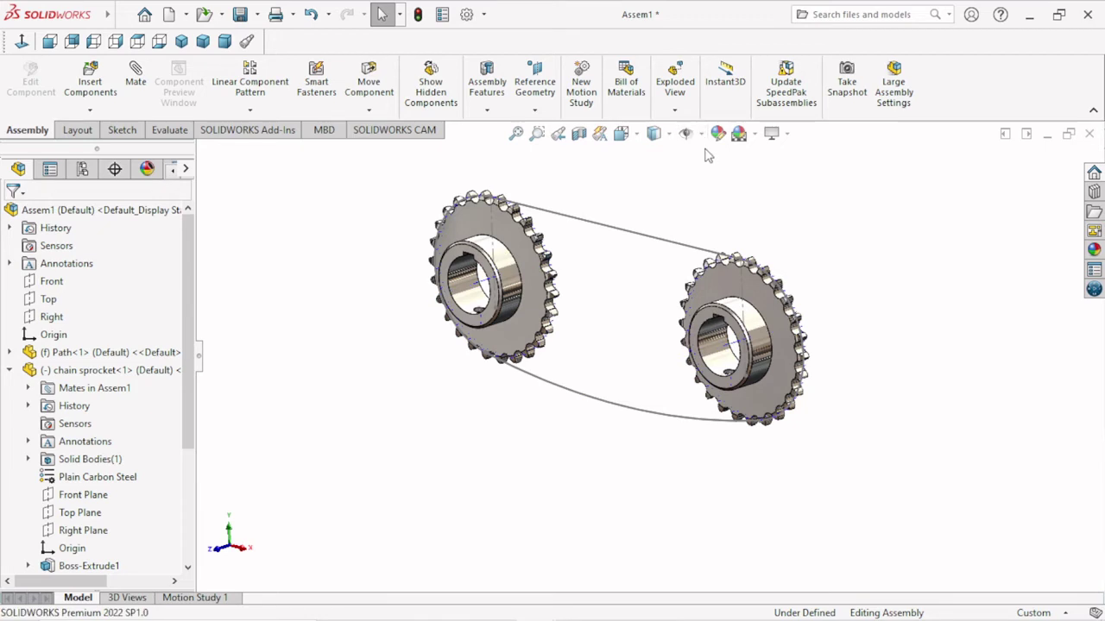
Select the Path<1> chain path sketch and hide it.
left_click(703, 135)
scroll(777, 319, "down", 2)
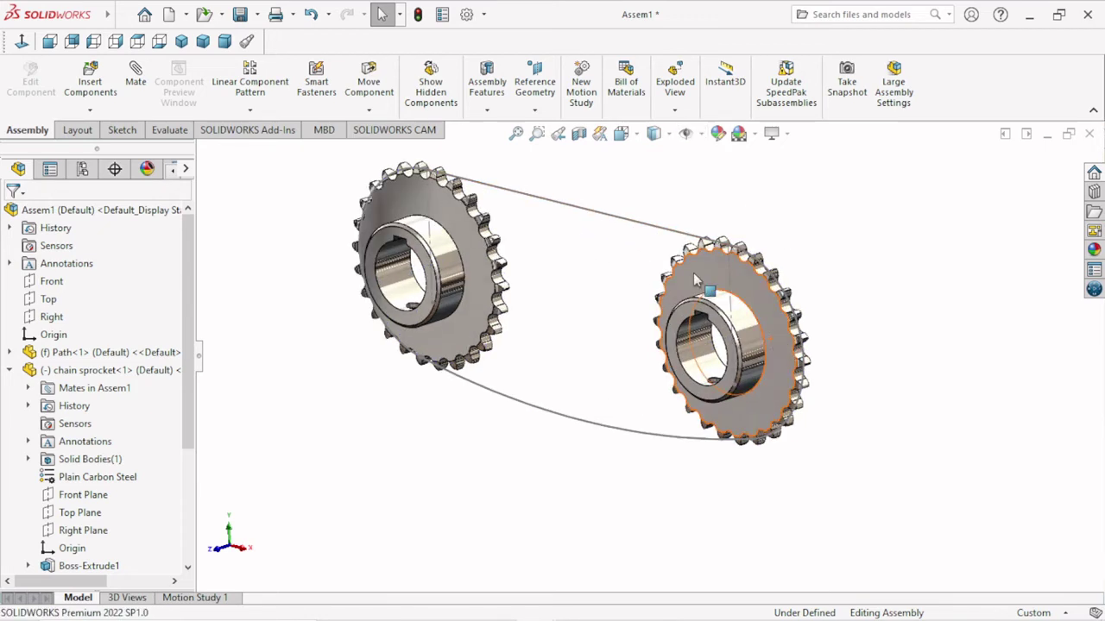
left_click(647, 233)
left_click(713, 179)
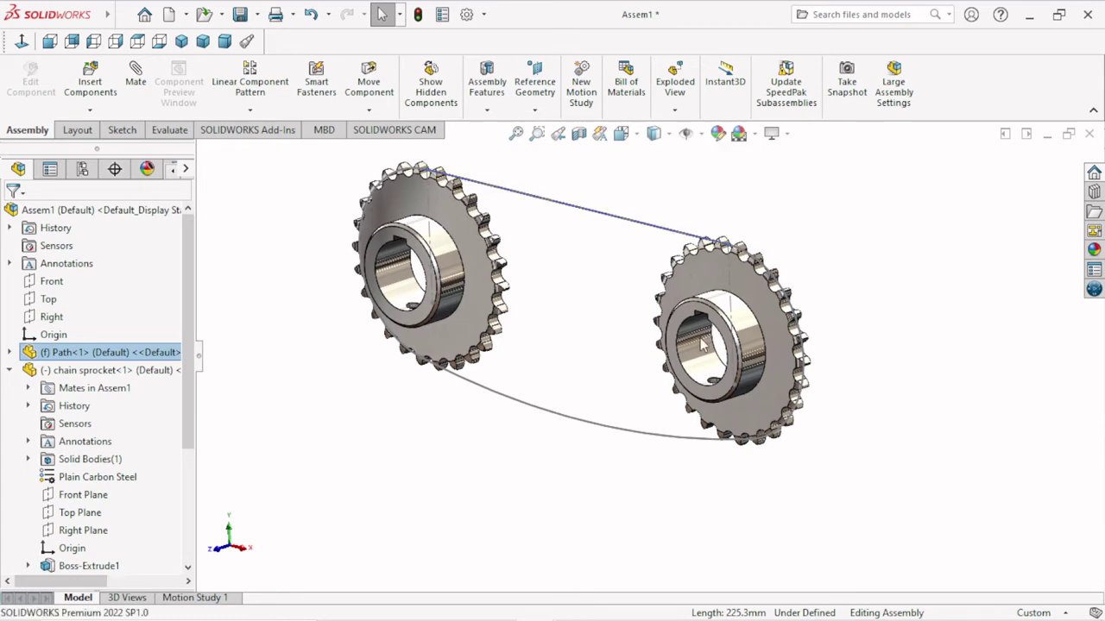
left_click(625, 226)
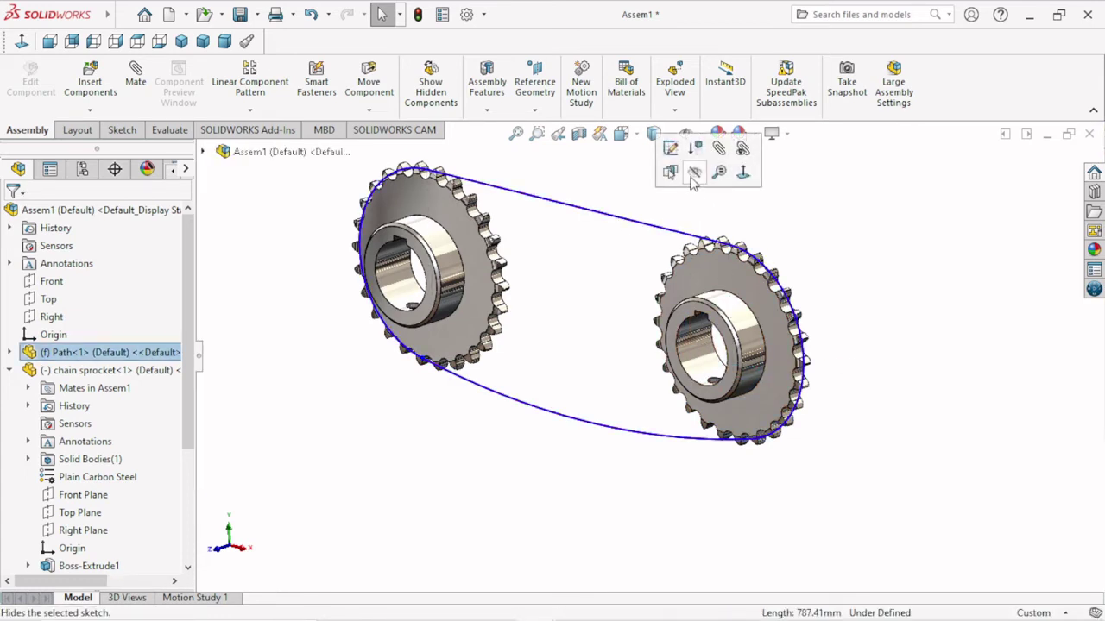
scroll(648, 351, "up", 5)
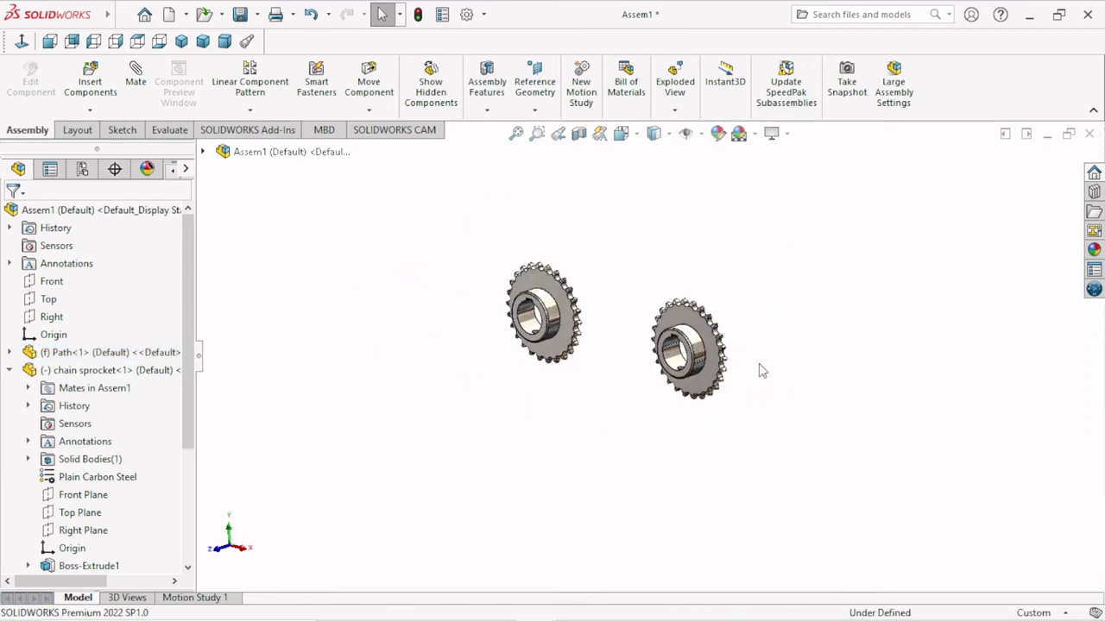
Spin the left sprocket to a new angle about its axis with Move Component.
middle_click_drag(771, 391, 799, 379)
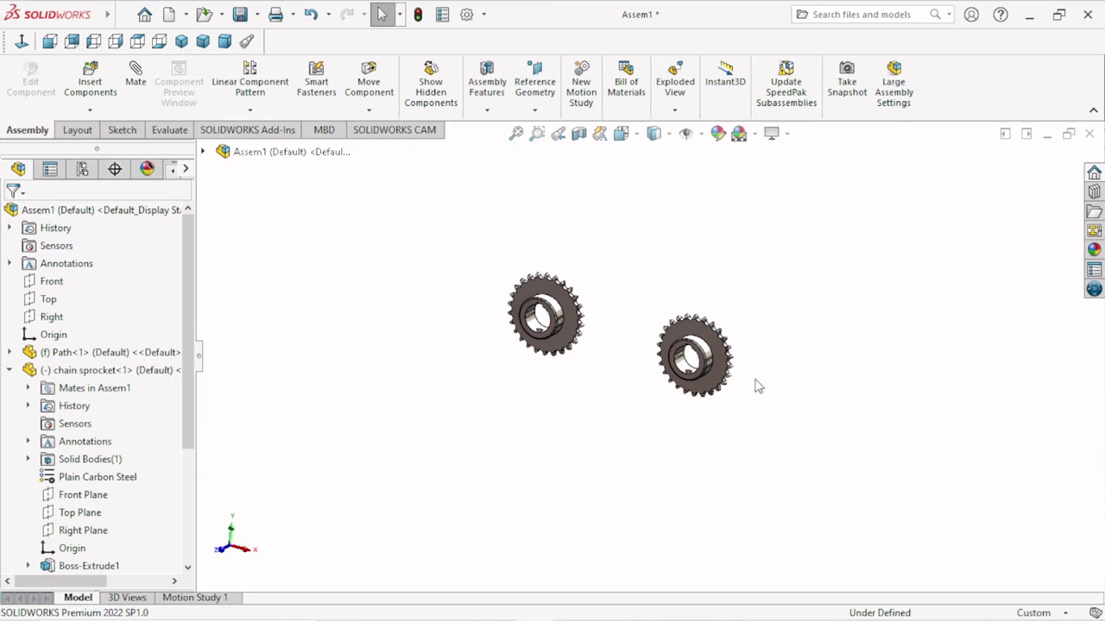
scroll(664, 359, "down", 4)
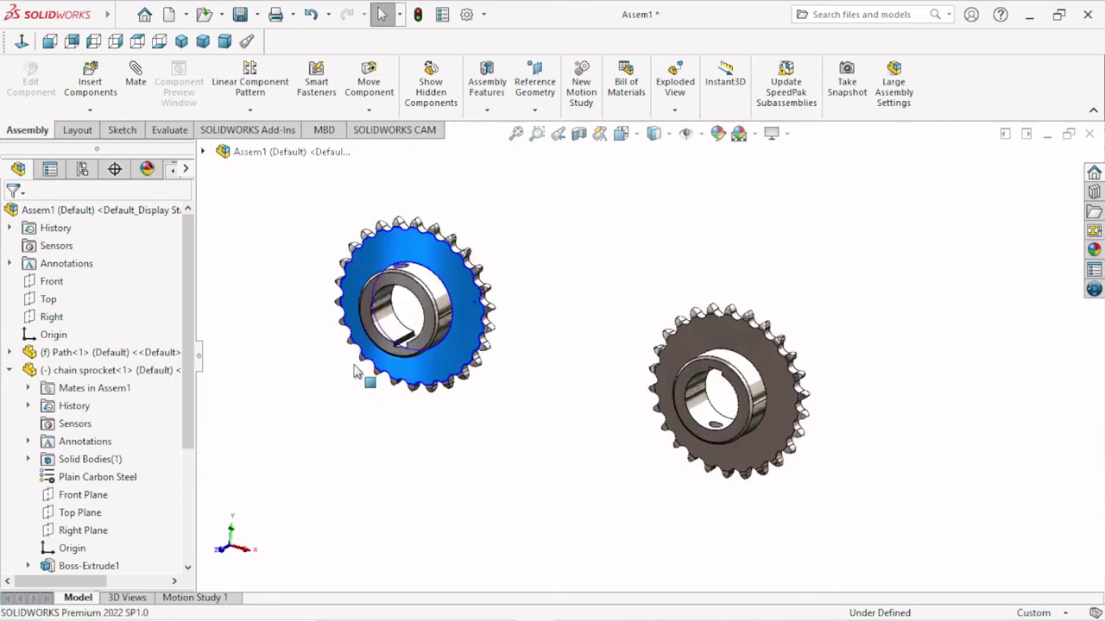
mouse_move(356, 371)
left_mouse_down()
mouse_move(481, 383)
mouse_move(509, 267)
left_mouse_up()
left_click(377, 14)
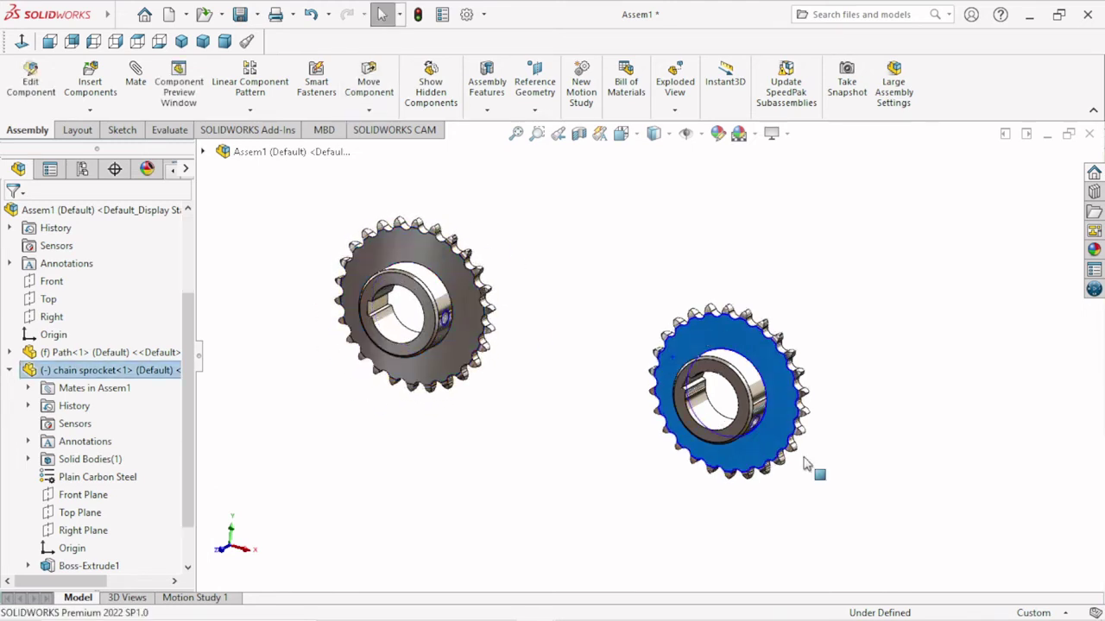
scroll(691, 431, "down", 1)
left_click(658, 404)
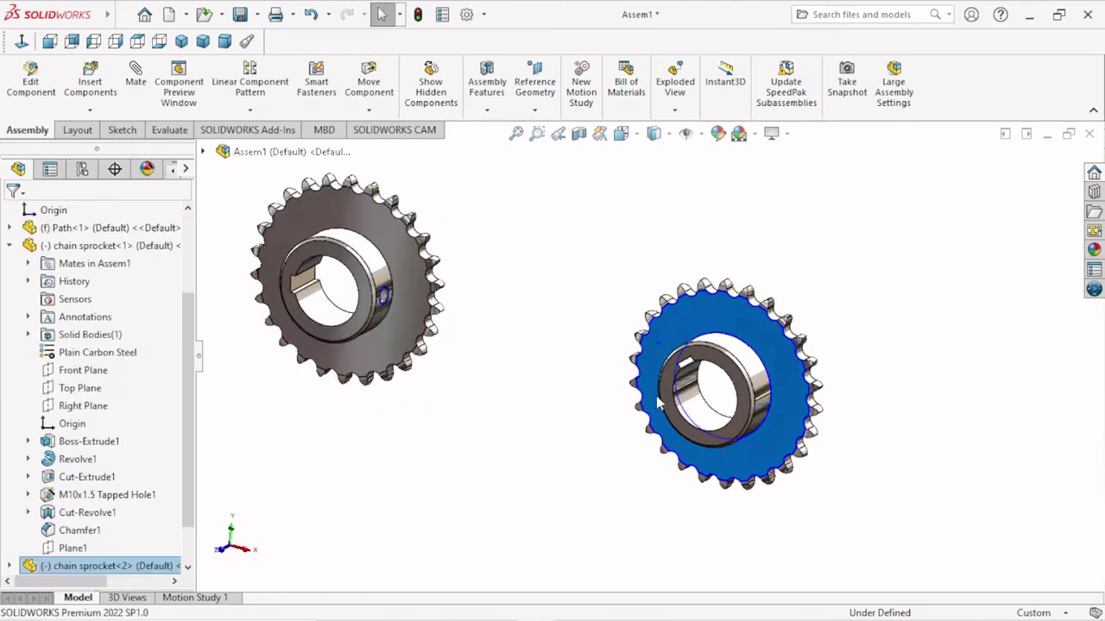
left_click(521, 365)
scroll(520, 365, "up", 1)
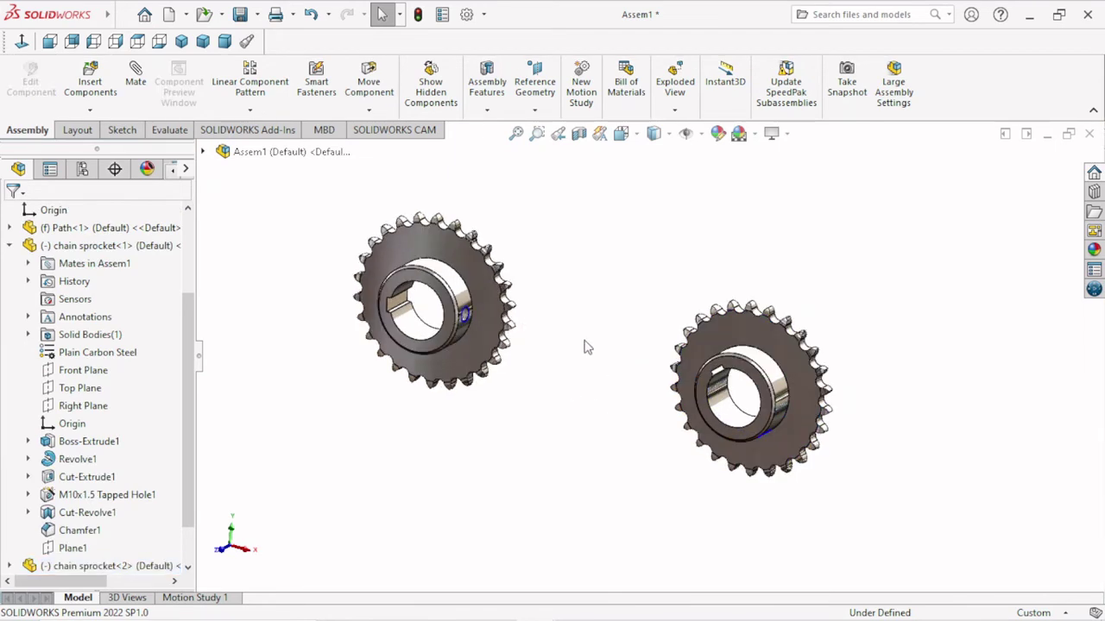
Try the 3 Point Faded scene, then switch back to Plain White.
left_click(755, 135)
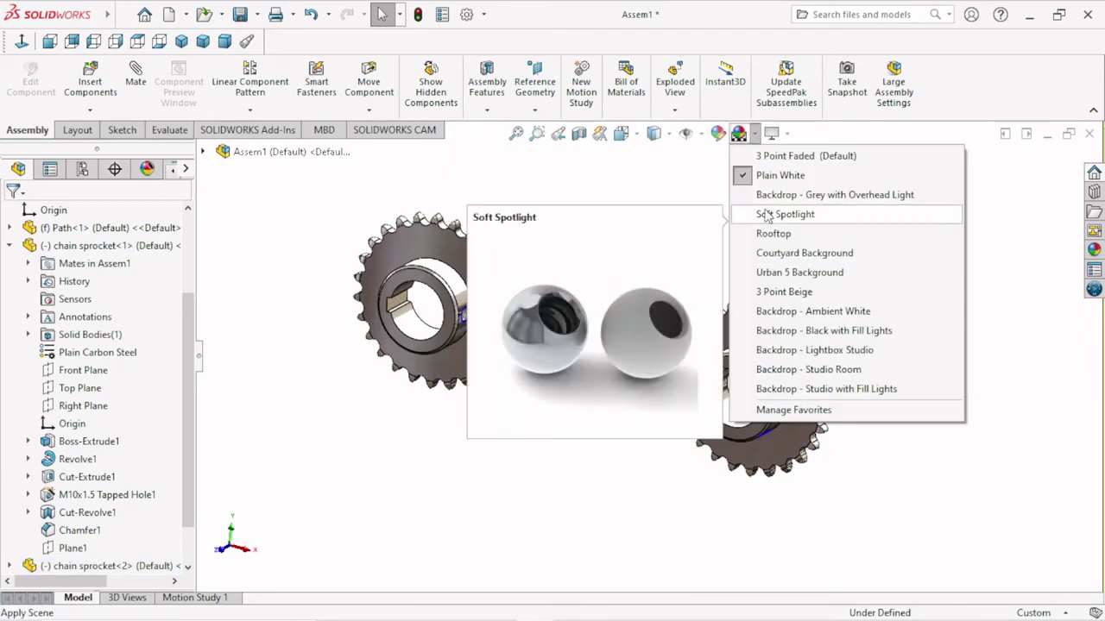
left_click(777, 155)
mouse_move(580, 348)
middle_mouse_down()
mouse_move(566, 293)
mouse_move(570, 337)
middle_mouse_up()
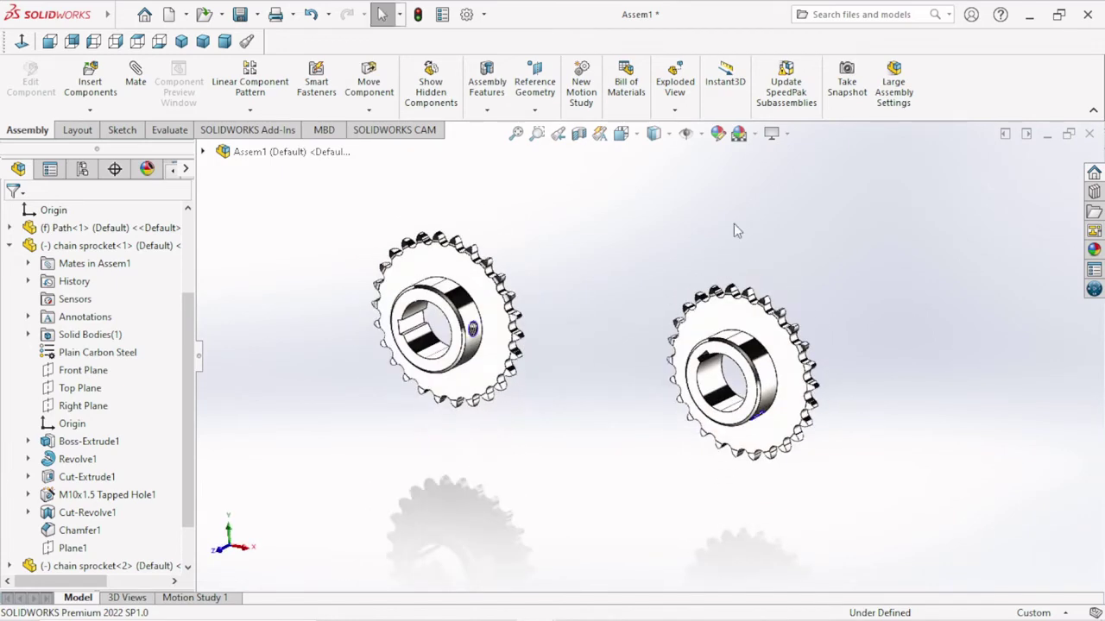
left_click(755, 137)
left_click(761, 175)
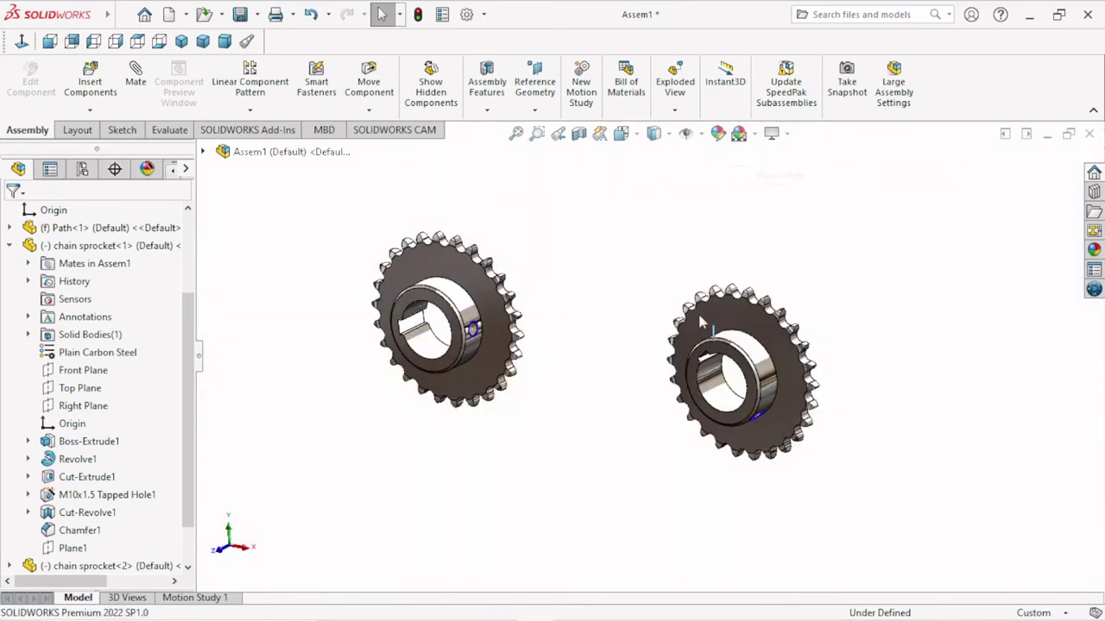
scroll(632, 434, "up", 2)
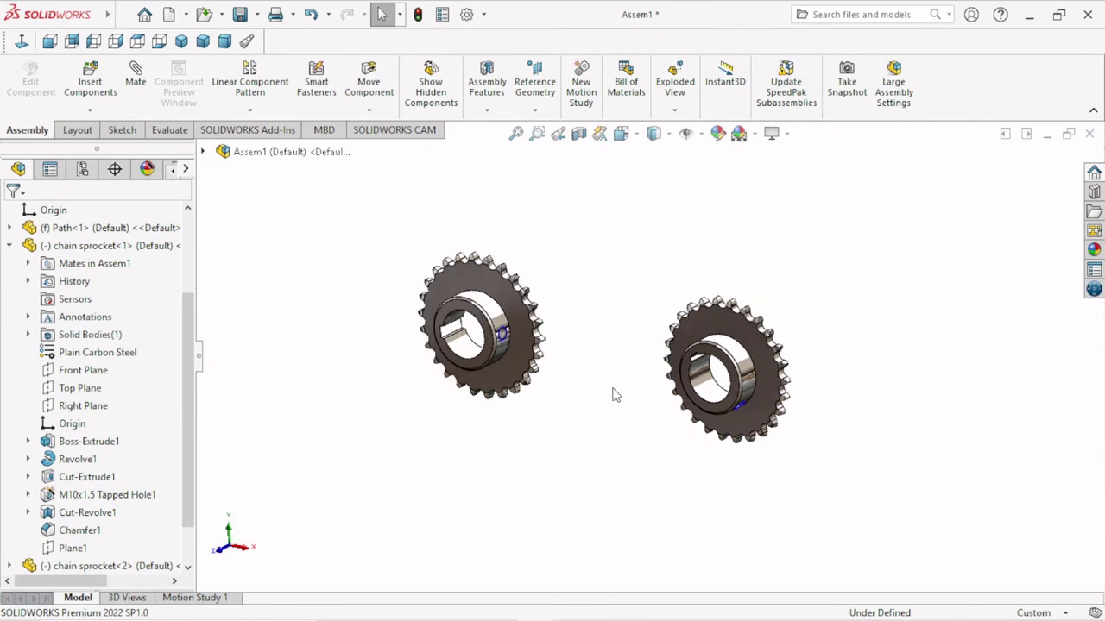
scroll(614, 395, "down", 1)
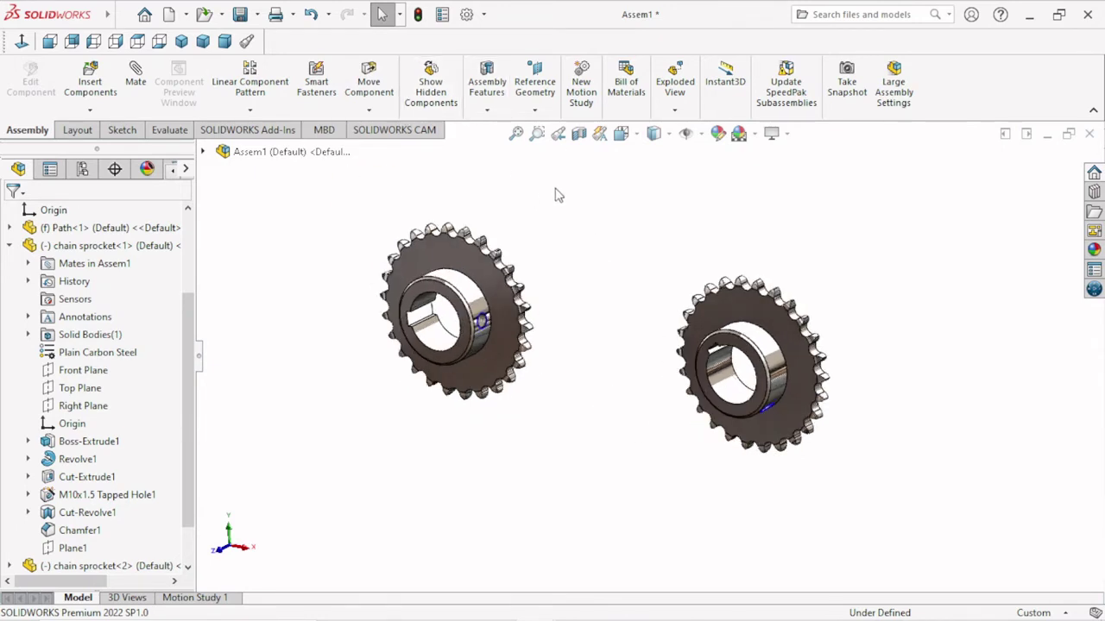
Start a Belt/Chain assembly feature and delete a mistakenly picked tooth edge from Belt Members.
left_click(487, 90)
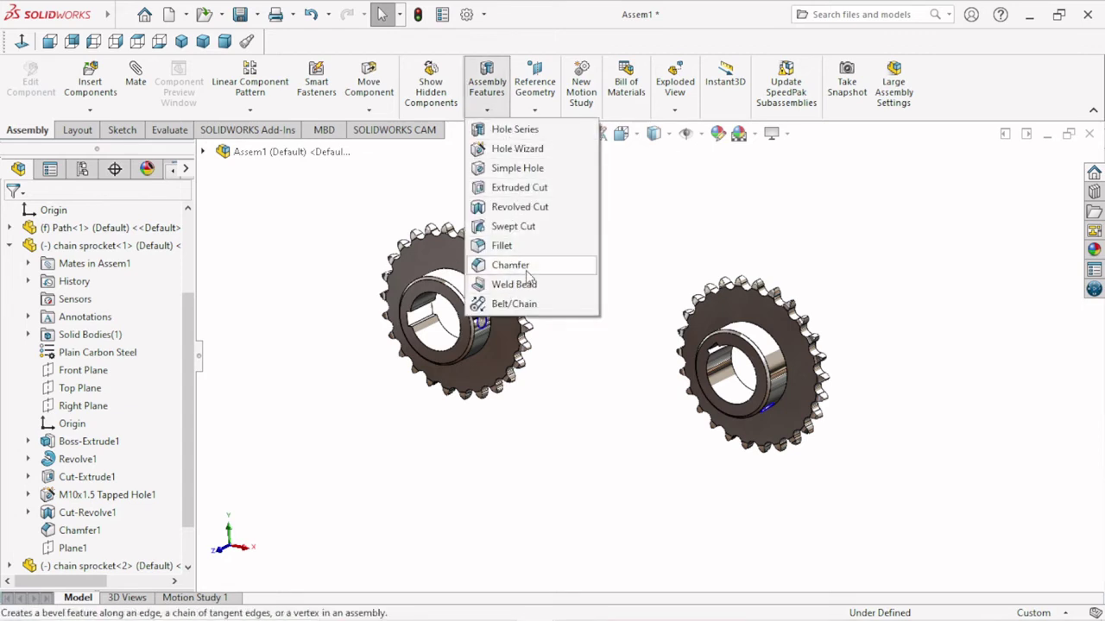
left_click(552, 305)
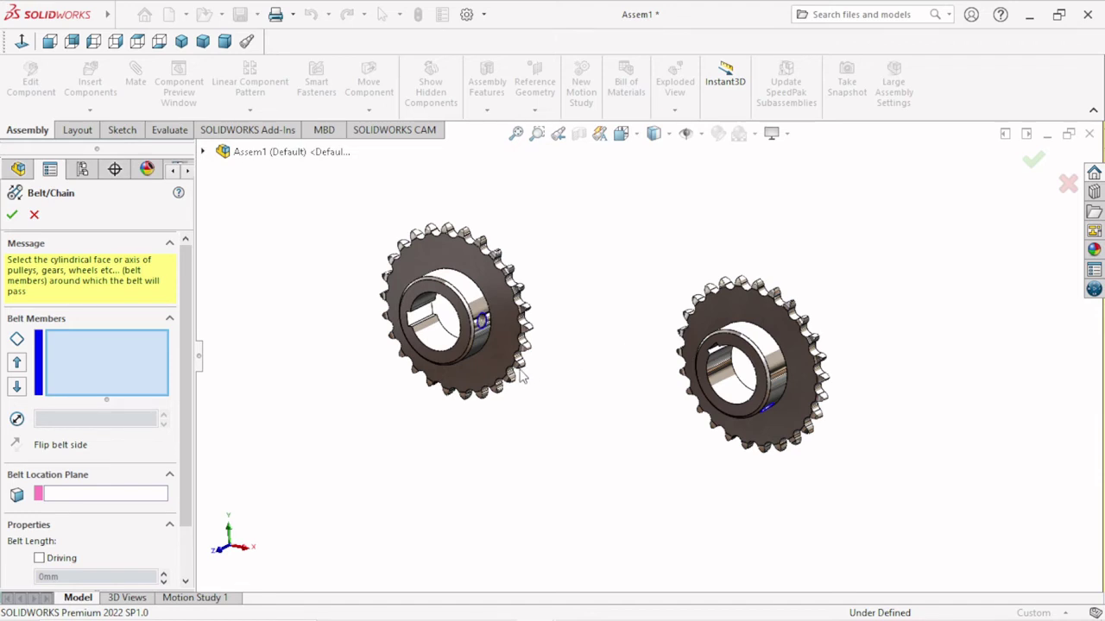
scroll(516, 363, "down", 2)
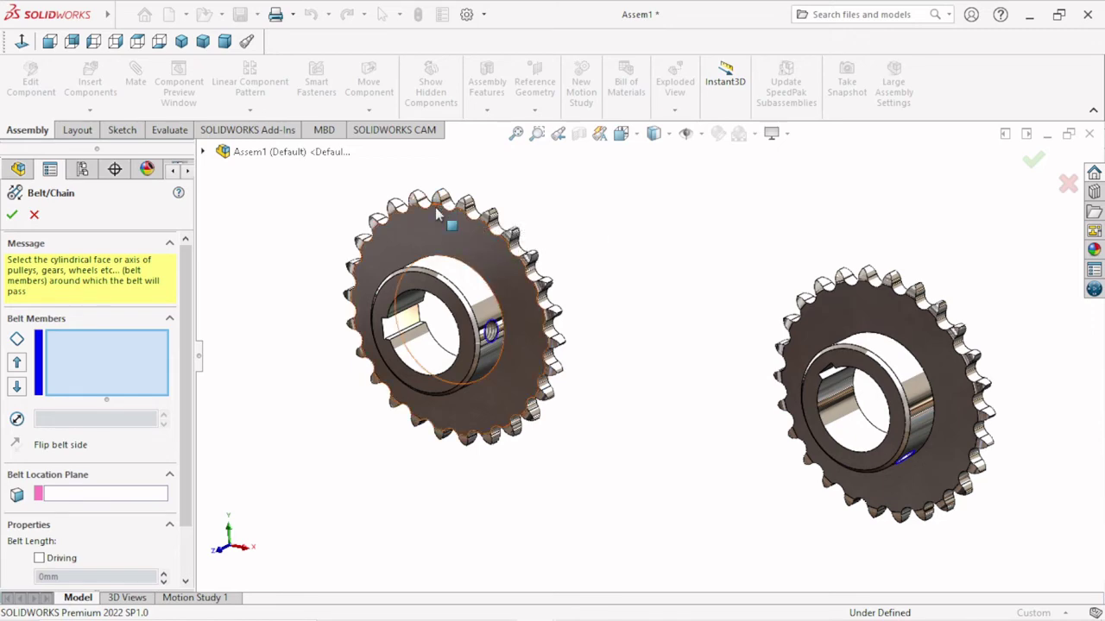
scroll(449, 229, "down", 2)
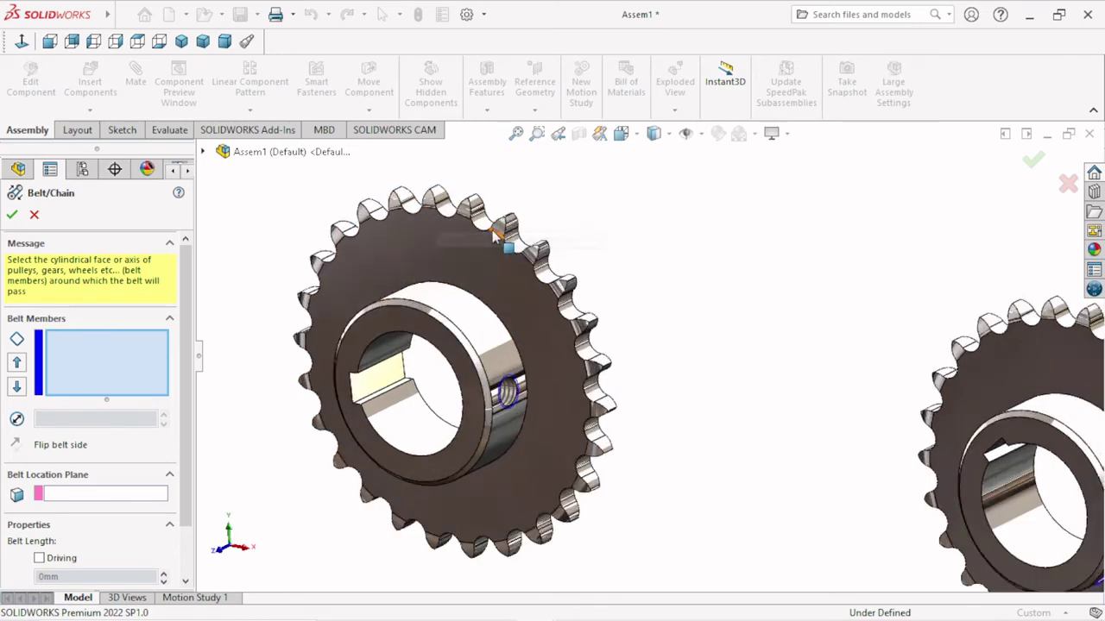
scroll(484, 242, "down", 1)
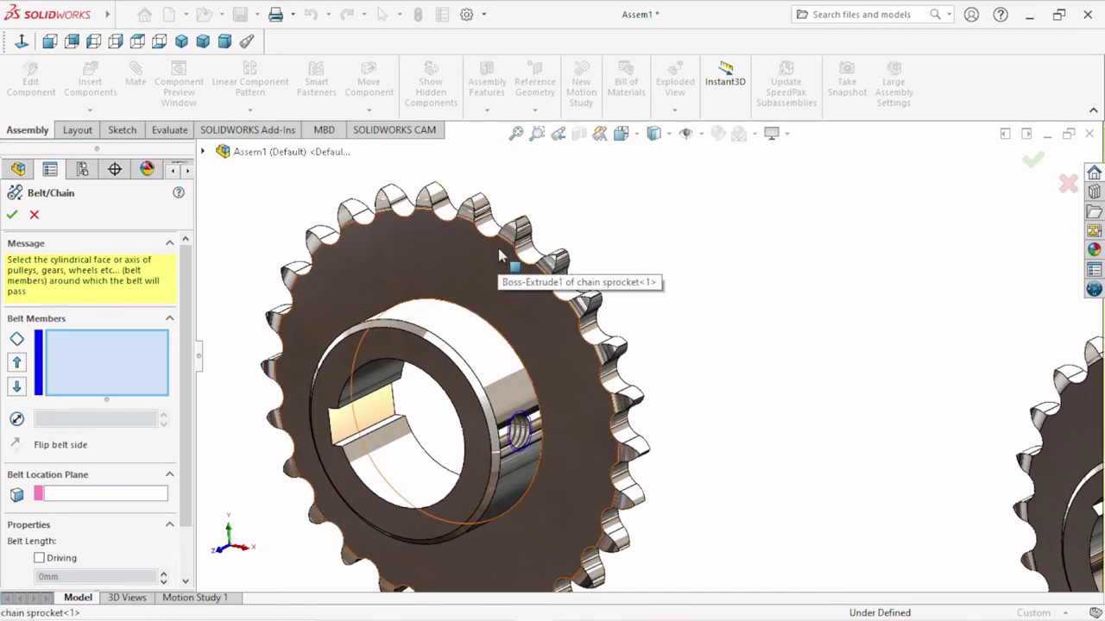
scroll(578, 315, "up", 1)
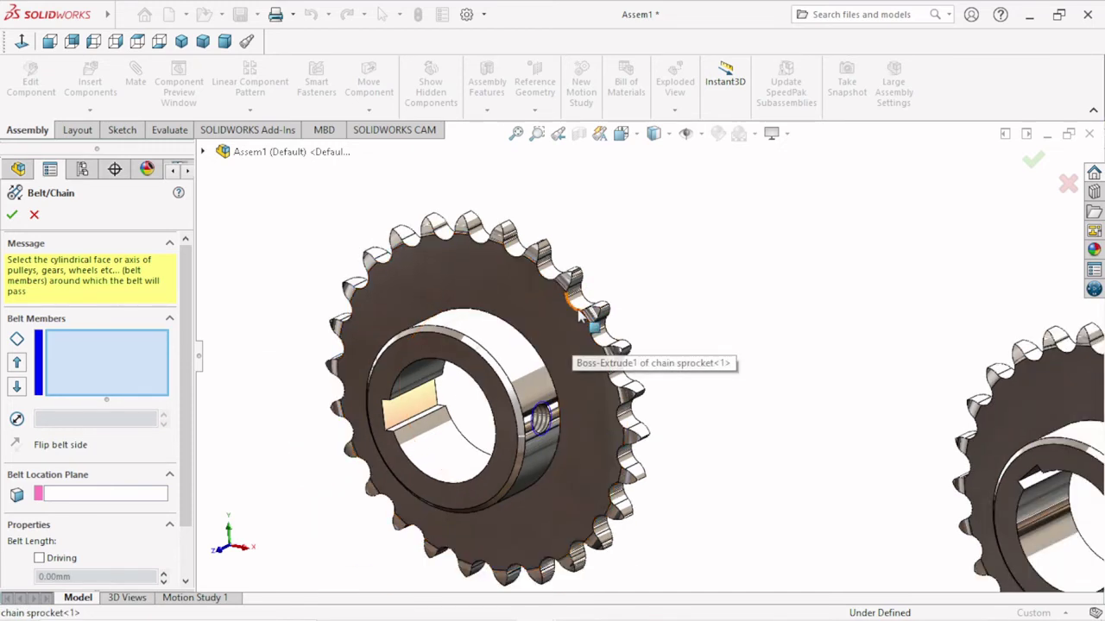
left_click(545, 273)
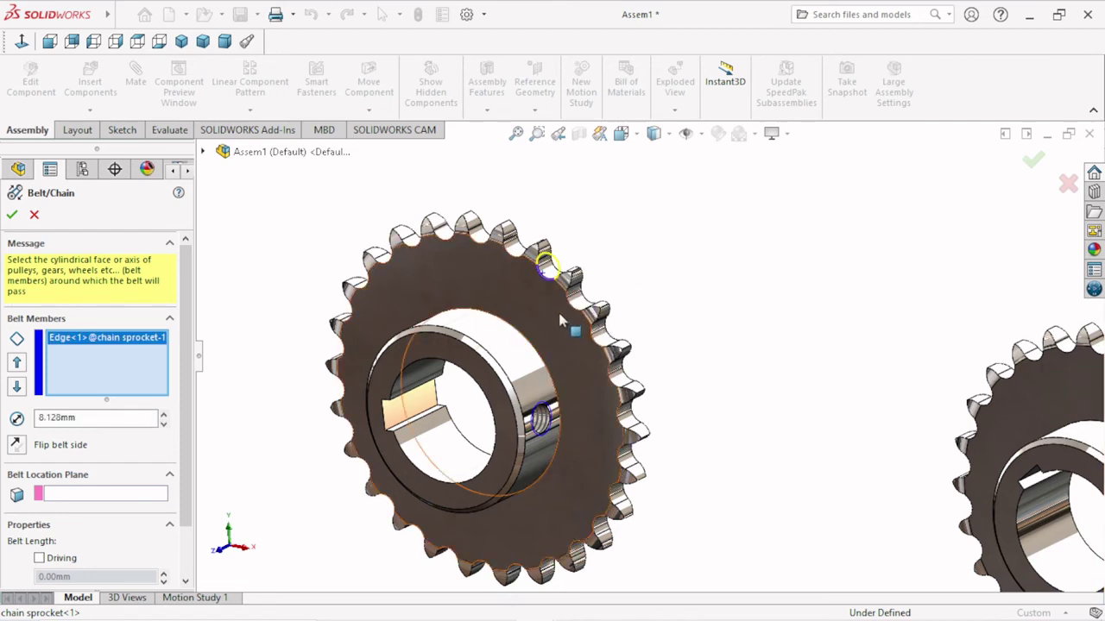
right_click(119, 345)
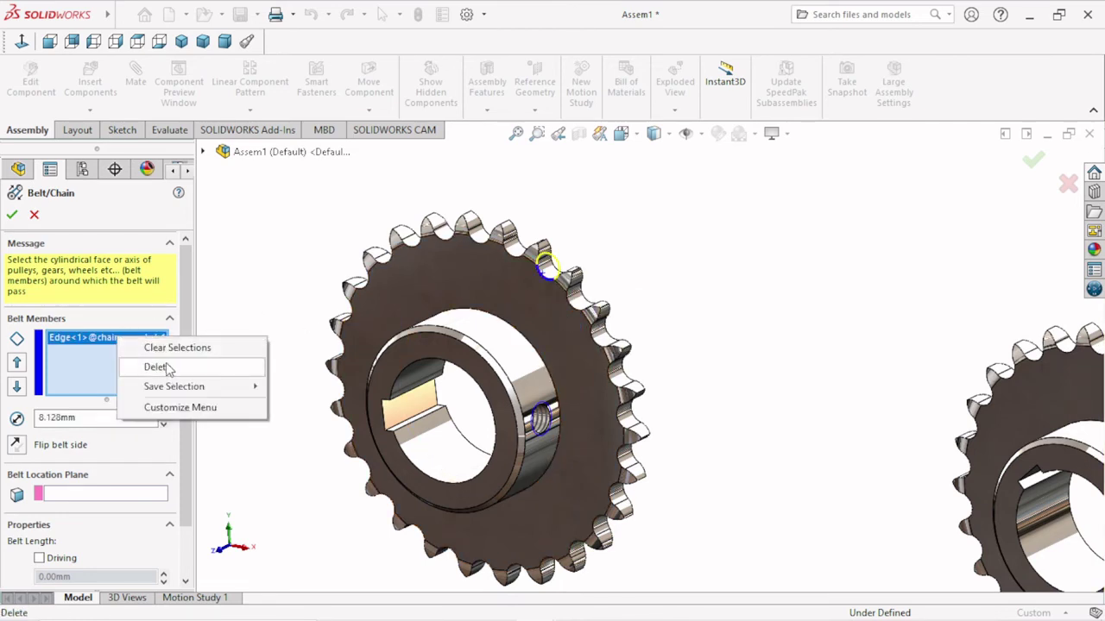
left_click(163, 366)
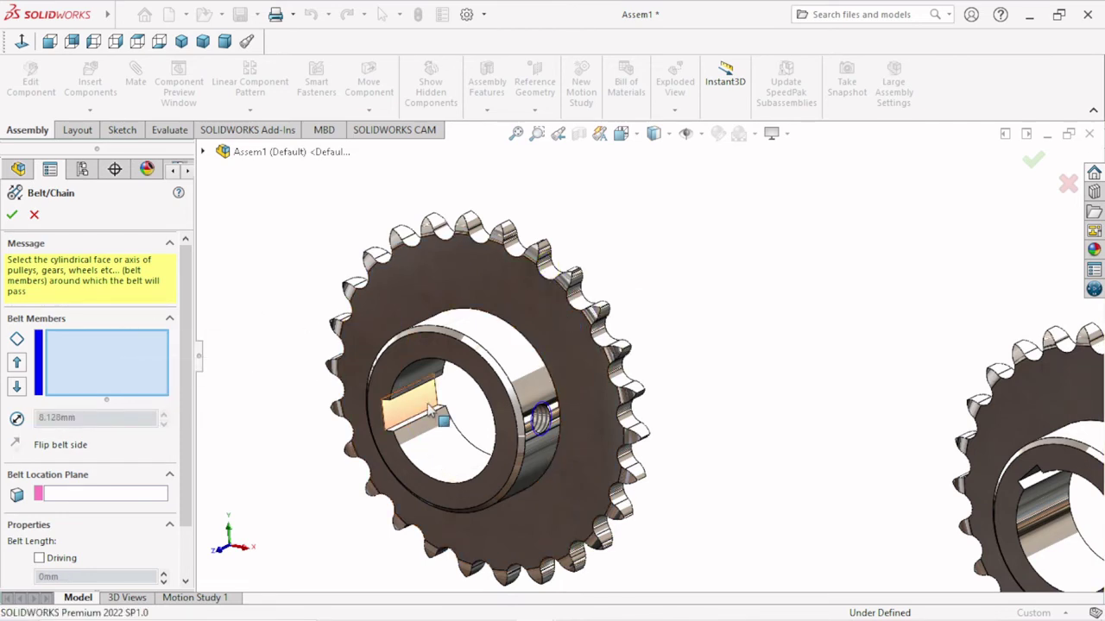
scroll(435, 427, "down", 2)
scroll(709, 357, "up", 1)
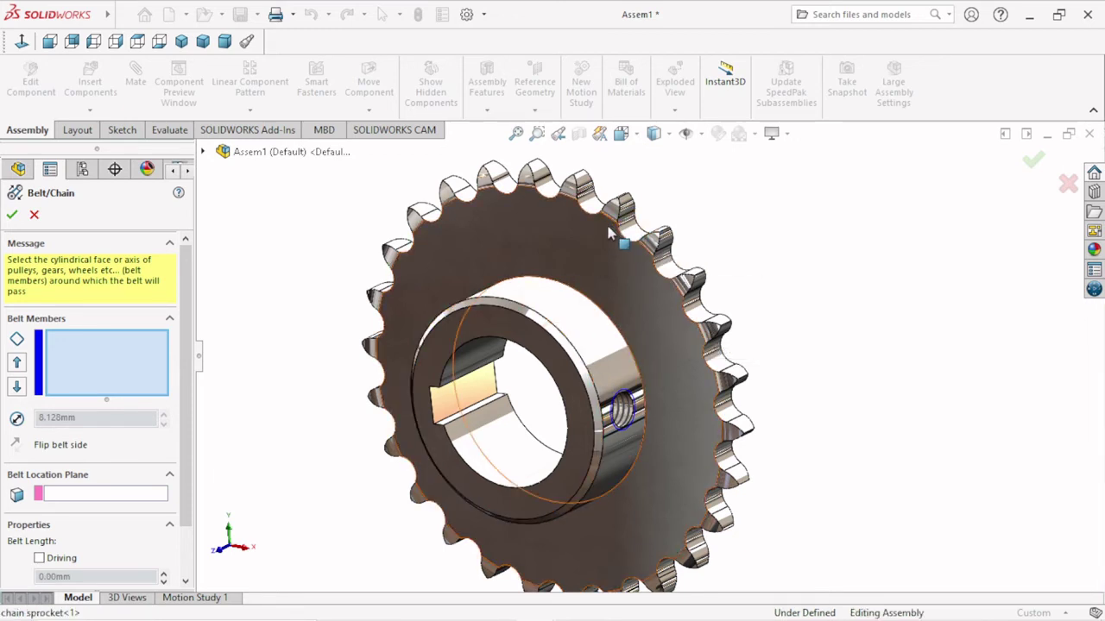
left_click(671, 285)
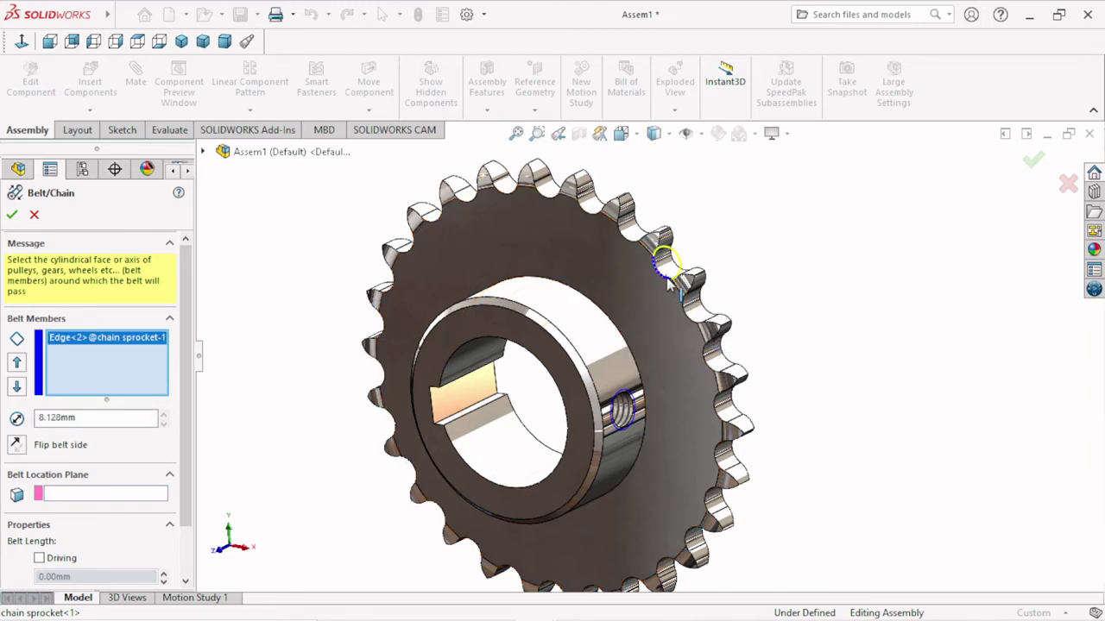
right_click(138, 342)
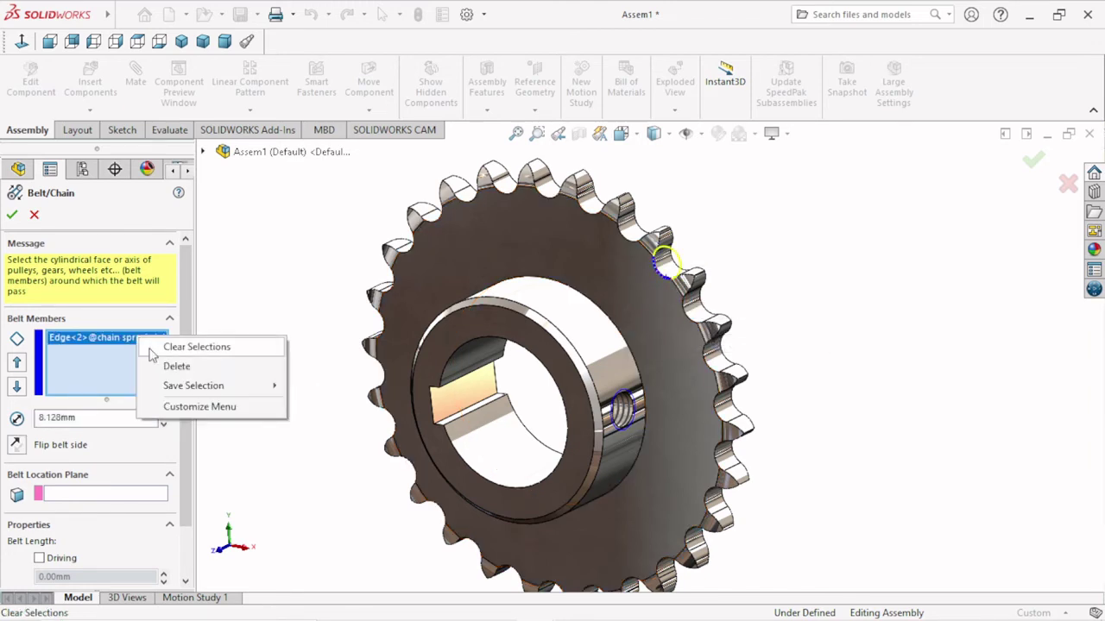
left_click(161, 366)
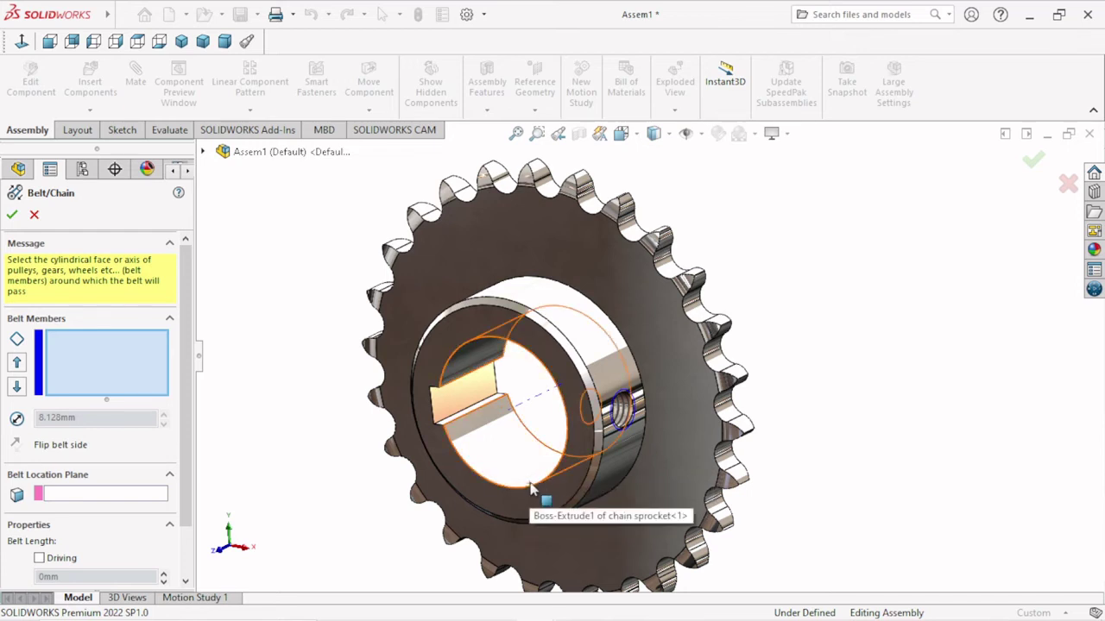
scroll(604, 449, "down", 3)
scroll(629, 451, "up", 3)
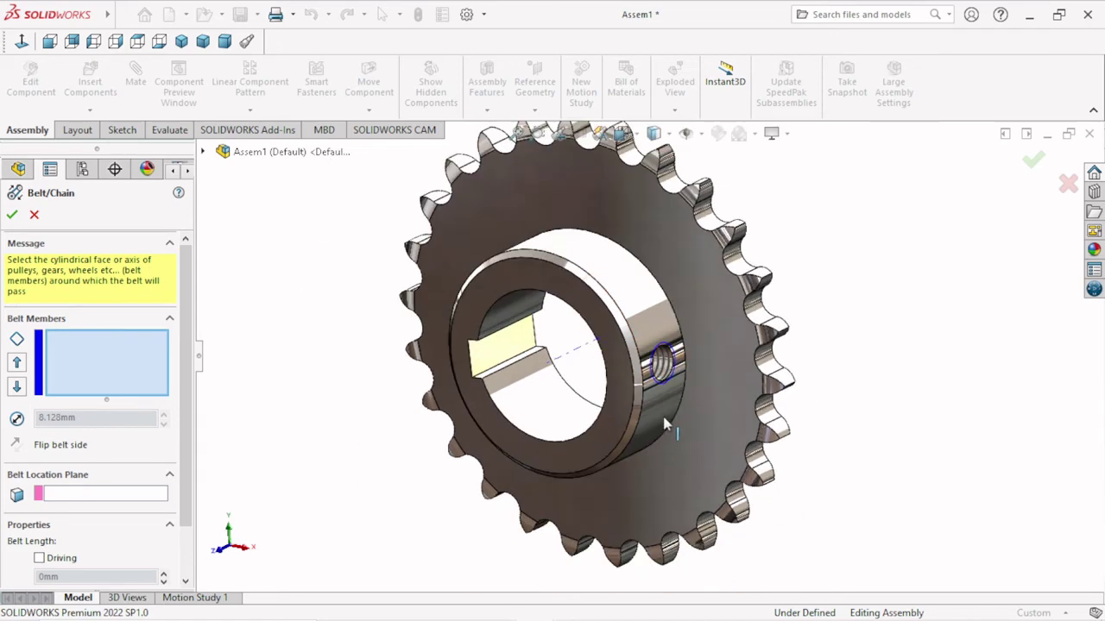
middle_click_drag(629, 452, 656, 287)
left_click(655, 288)
scroll(734, 363, "up", 5)
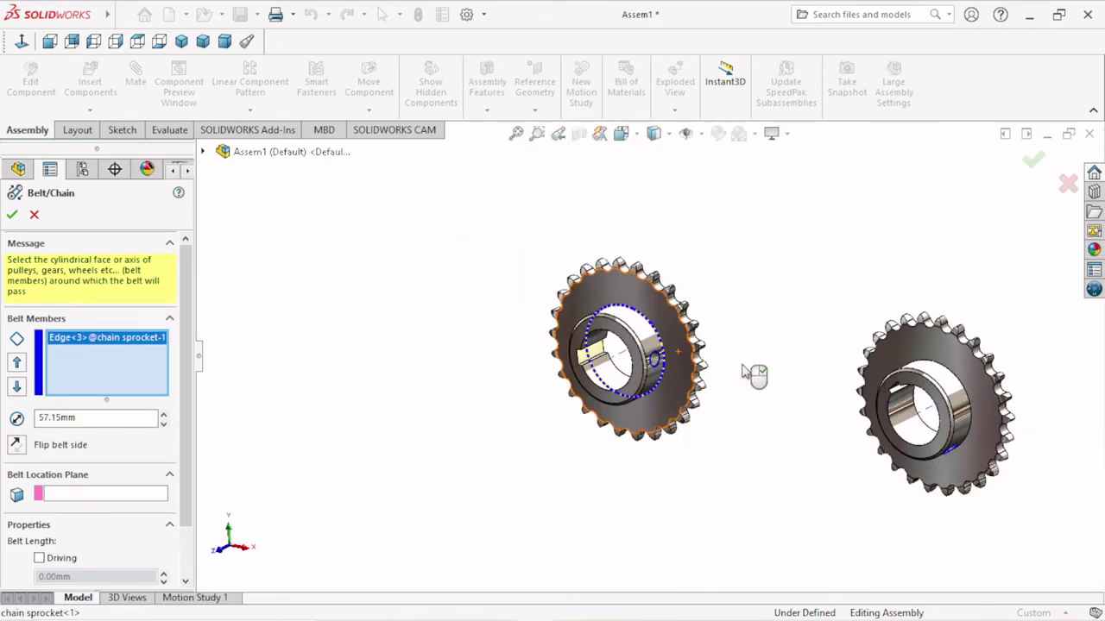
mouse_move(717, 394)
middle_mouse_down()
mouse_move(700, 388)
mouse_move(671, 404)
mouse_move(705, 377)
middle_mouse_up()
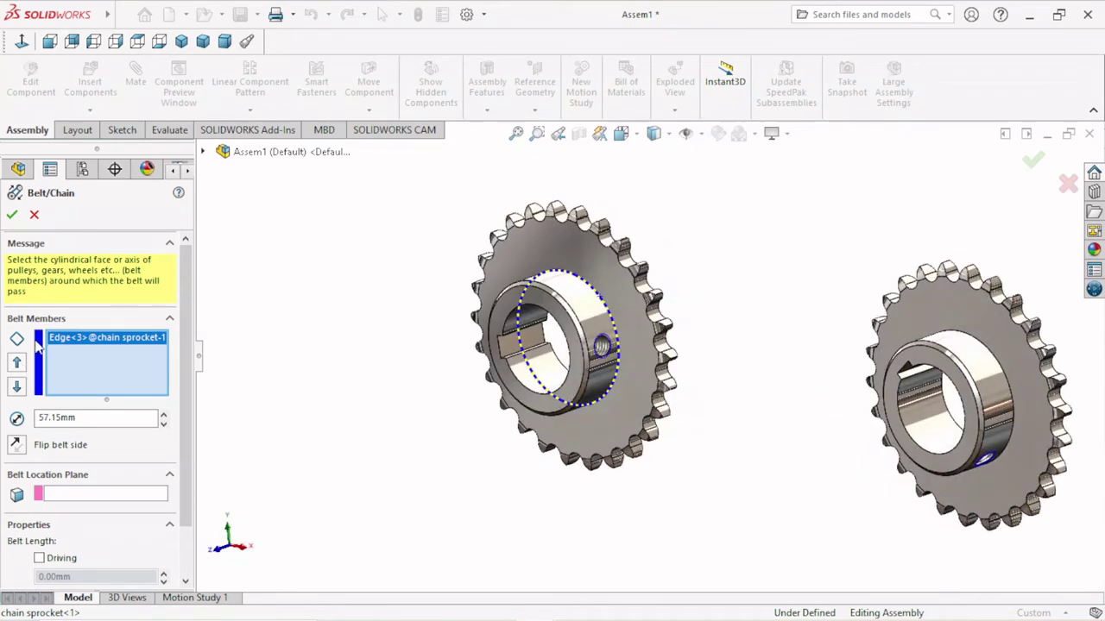
right_click(78, 343)
left_click(119, 366)
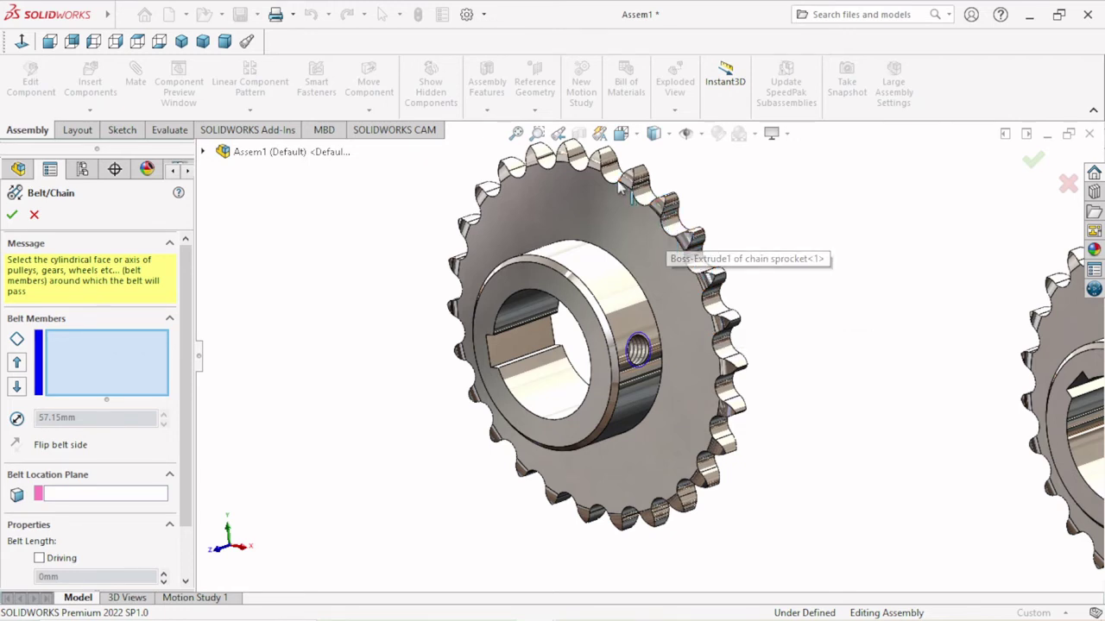
Add the left sprocket's outer edge as the first belt member.
left_click(567, 171)
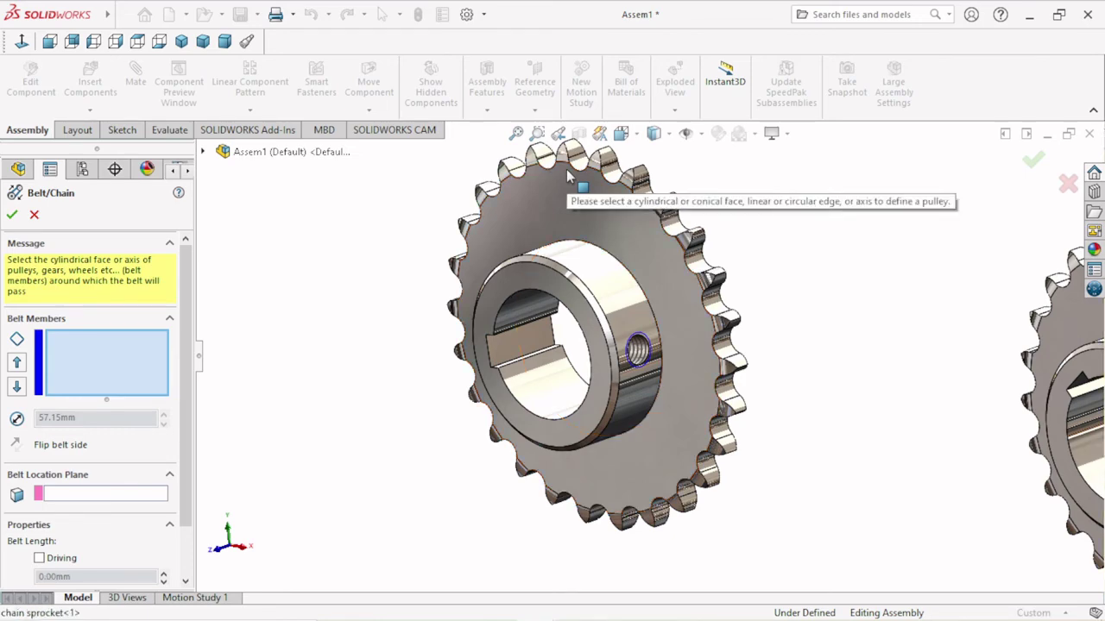
left_click(594, 173)
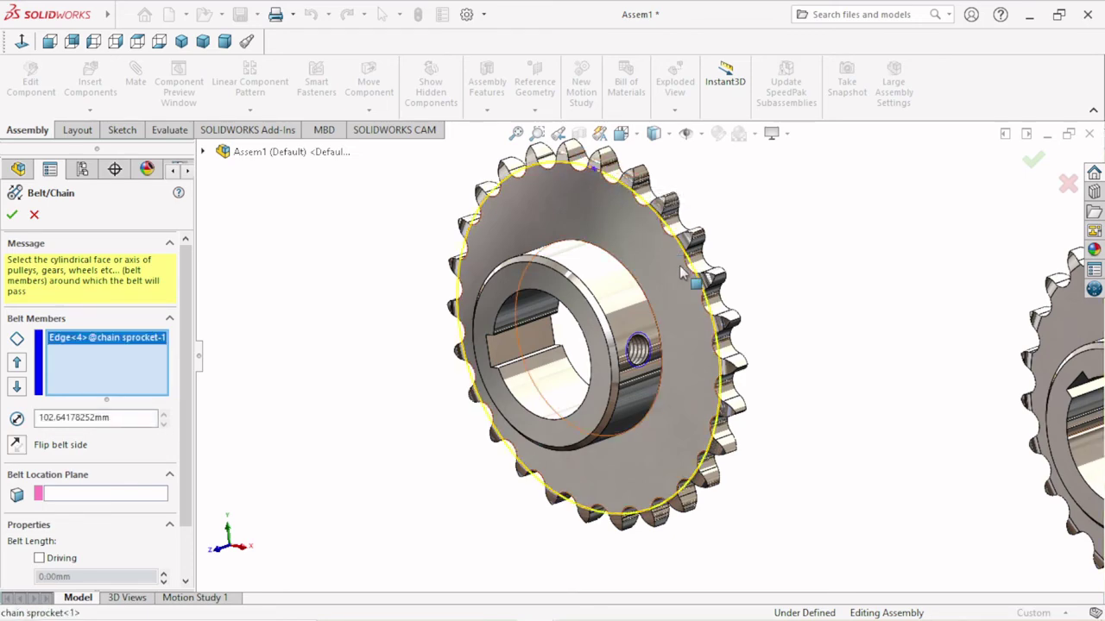
scroll(696, 315, "up", 5)
scroll(747, 381, "up", 2)
middle_click_drag(748, 380, 765, 375)
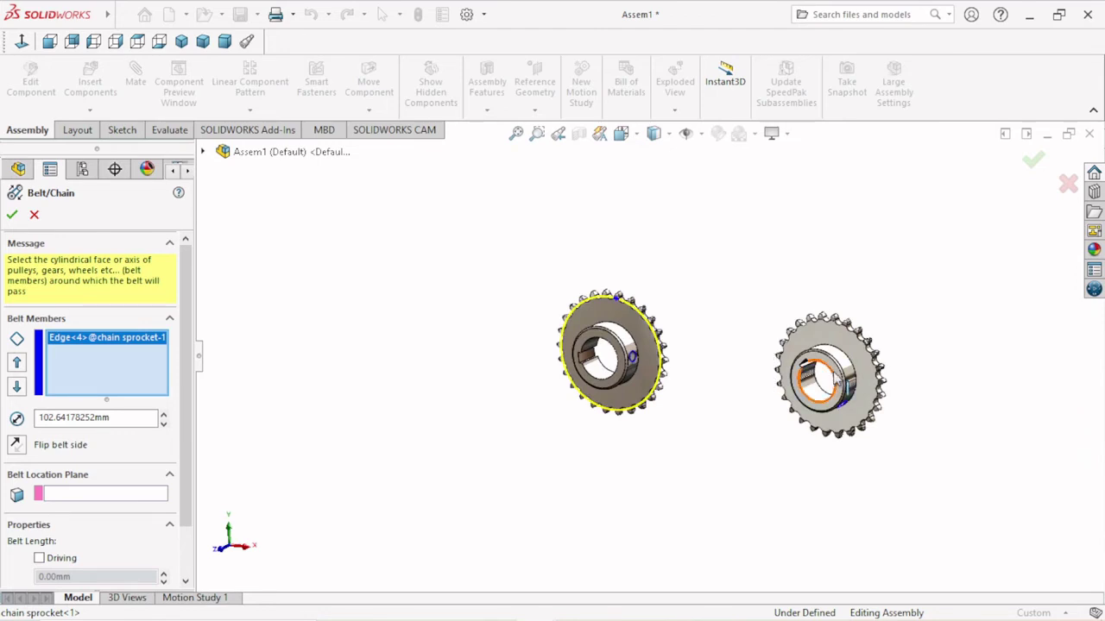
scroll(863, 383, "down", 2)
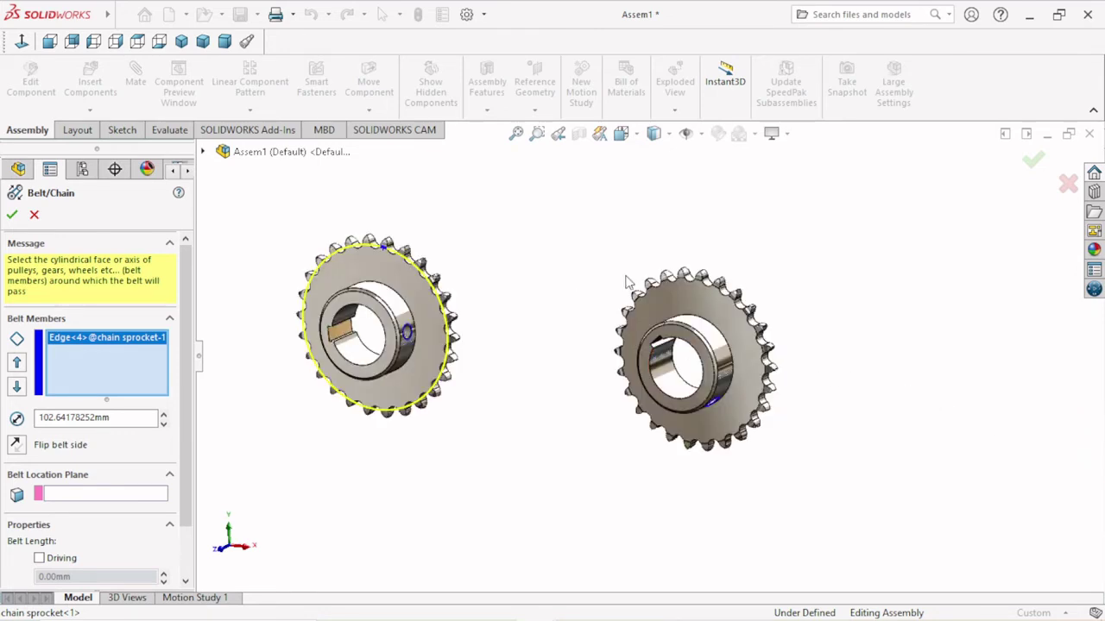
scroll(629, 283, "down", 1)
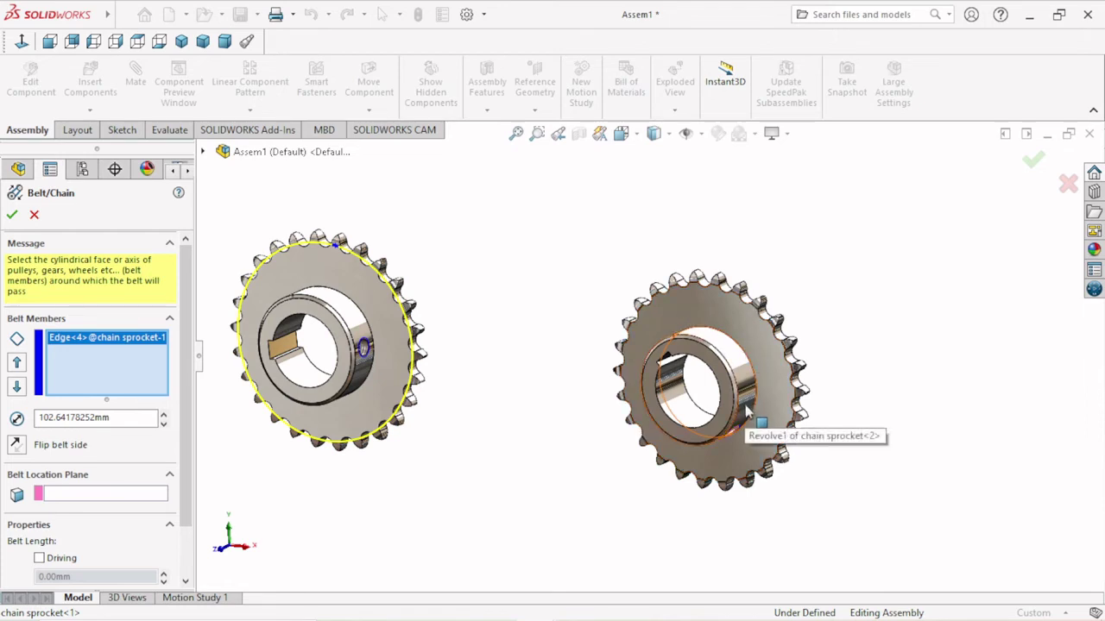
scroll(747, 412, "down", 1)
scroll(748, 416, "up", 2)
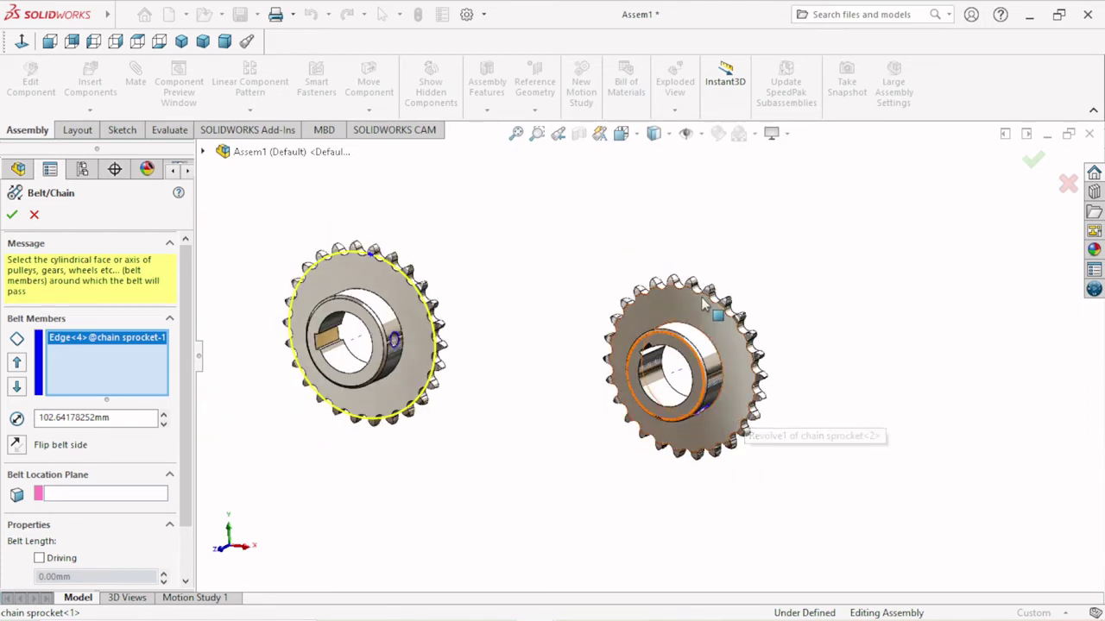
Replace a mistaken right-sprocket axis pick with its outer edge, previewing a 773.05mm chain loop.
left_click(708, 298)
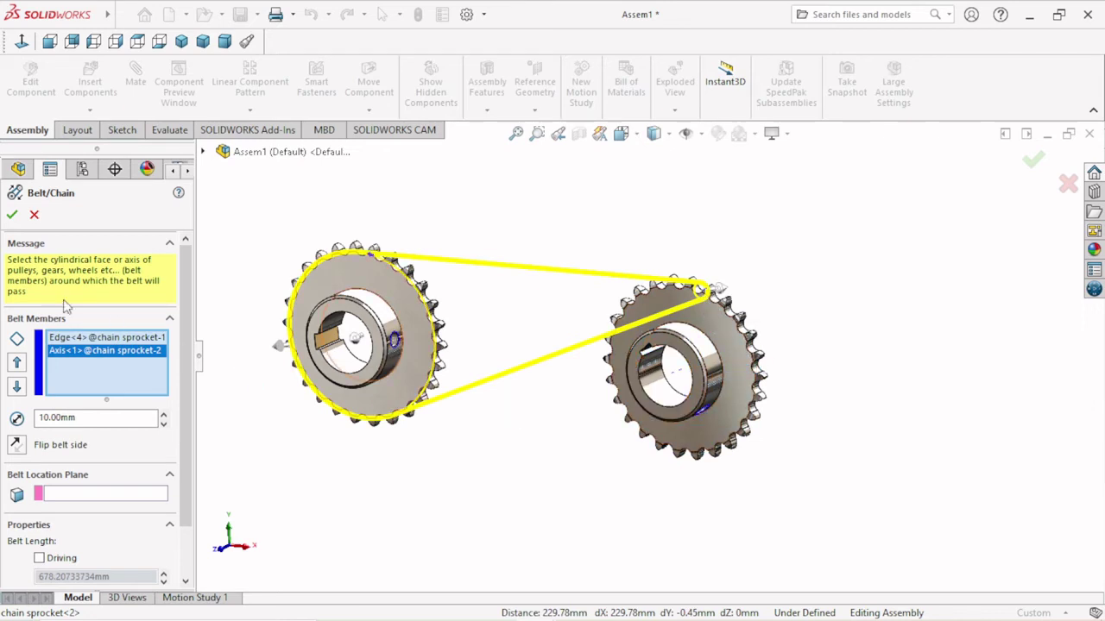
right_click(96, 357)
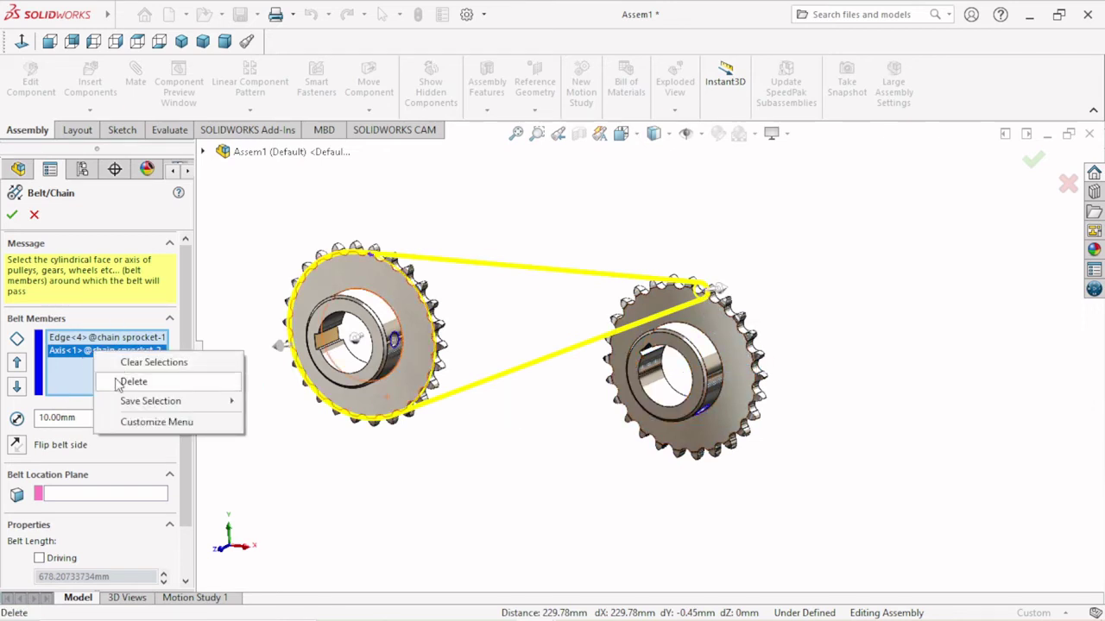
left_click(121, 380)
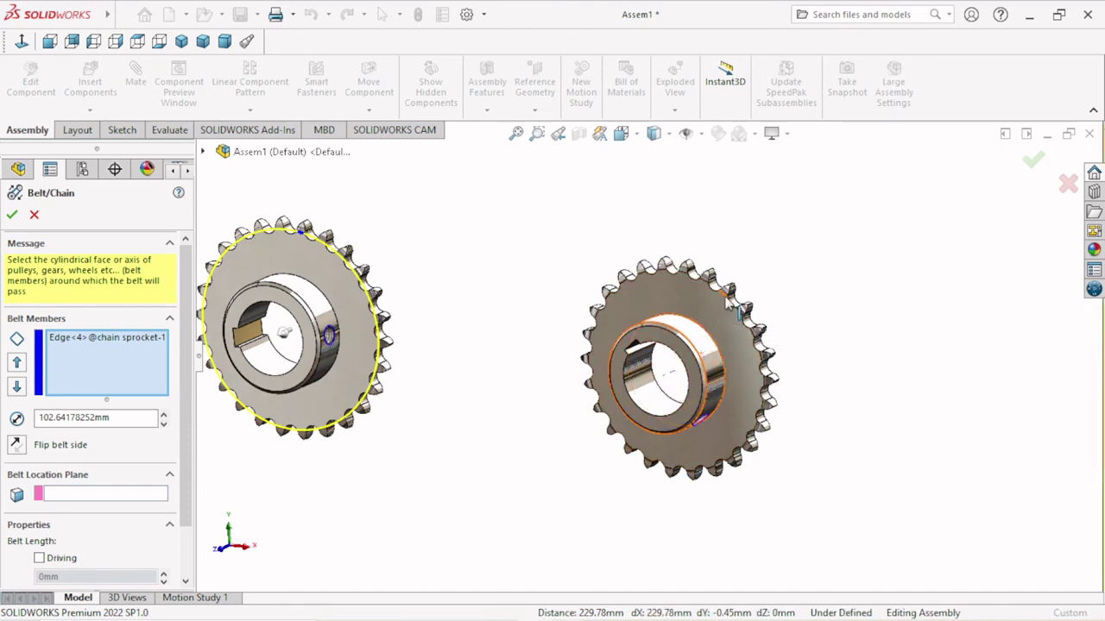
left_click(727, 303)
scroll(634, 393, "up", 2)
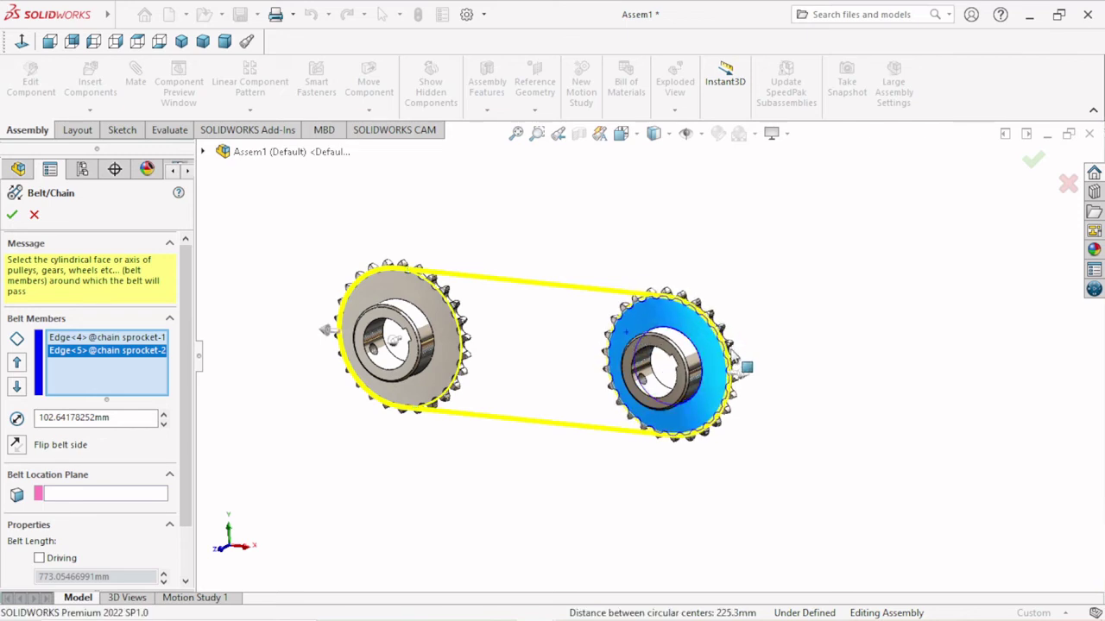
left_click_drag(592, 375, 596, 323)
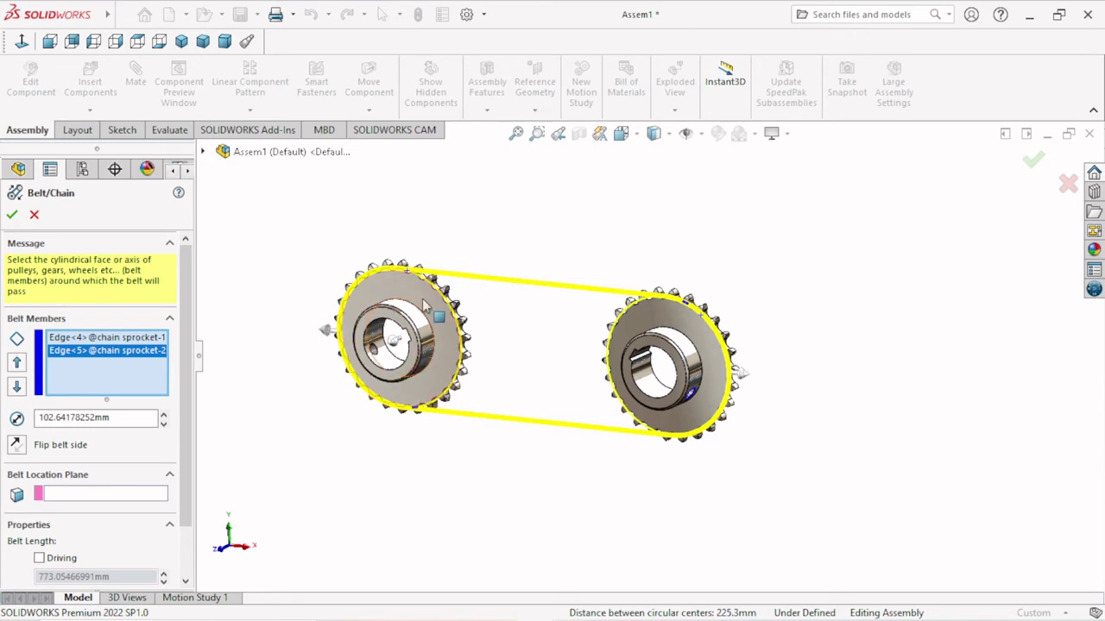
Create Belt1 (773.05mm) and turn the left sprocket to test the chain drive.
left_click(12, 214)
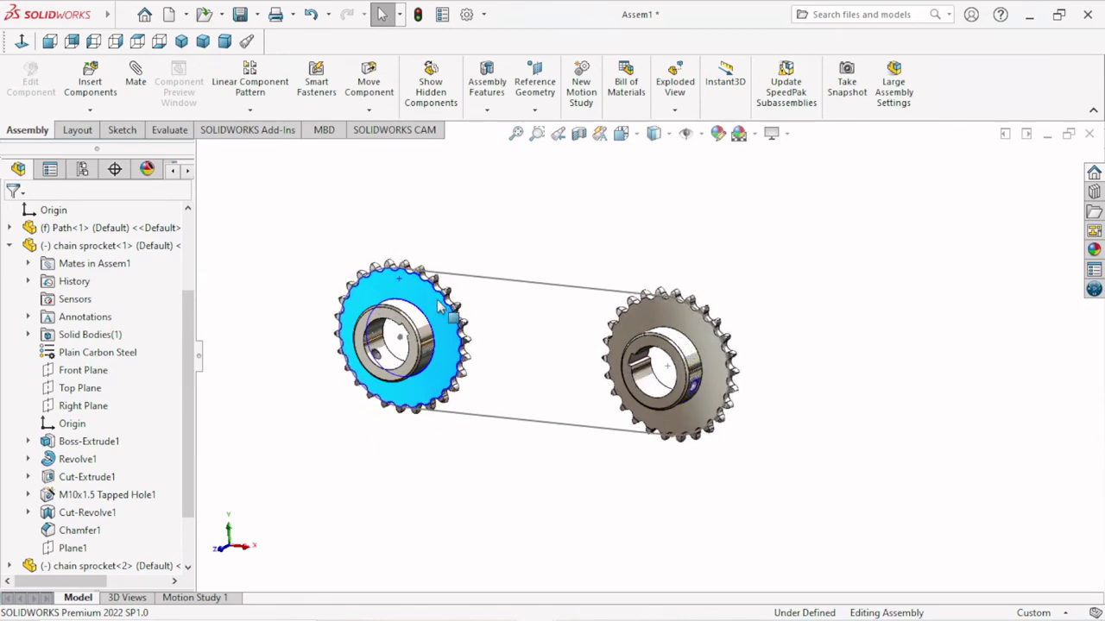
left_click(392, 402)
left_click_drag(393, 402, 458, 524)
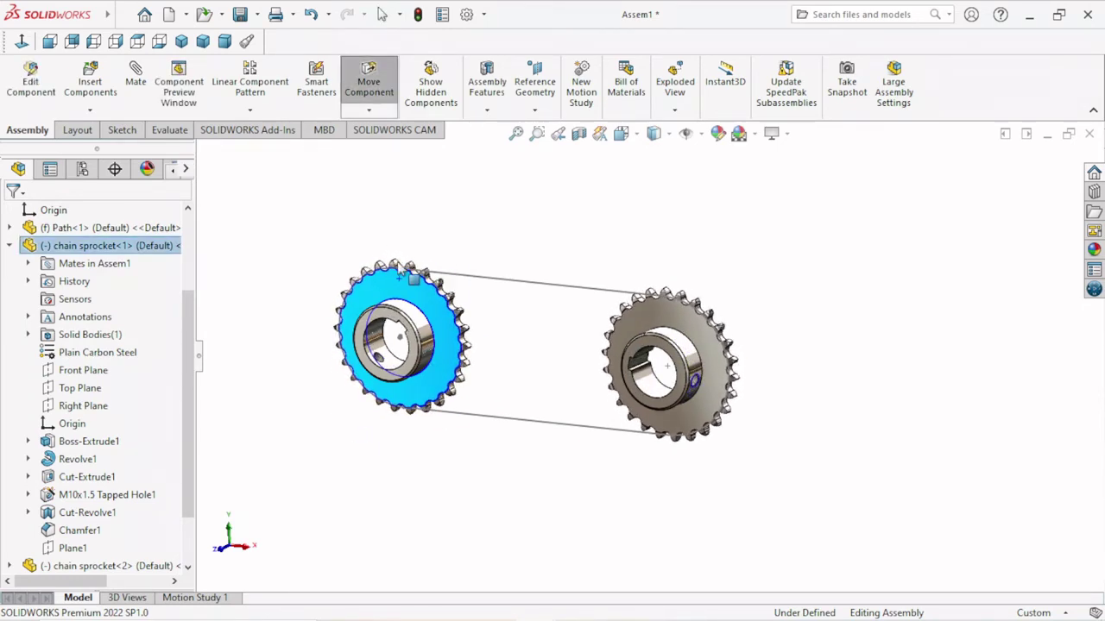
key("Escape")
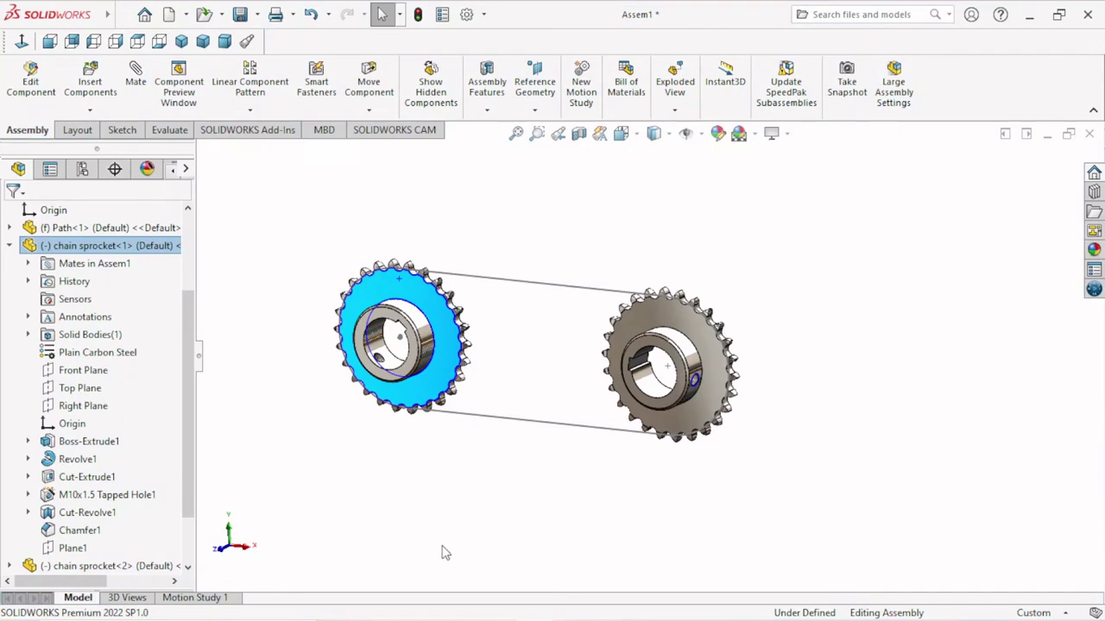
left_click(513, 498)
Turn the right sprocket to confirm both rotate together, then clear the selections.
mouse_move(531, 444)
middle_mouse_down()
mouse_move(623, 459)
mouse_move(560, 447)
mouse_move(477, 318)
middle_mouse_up()
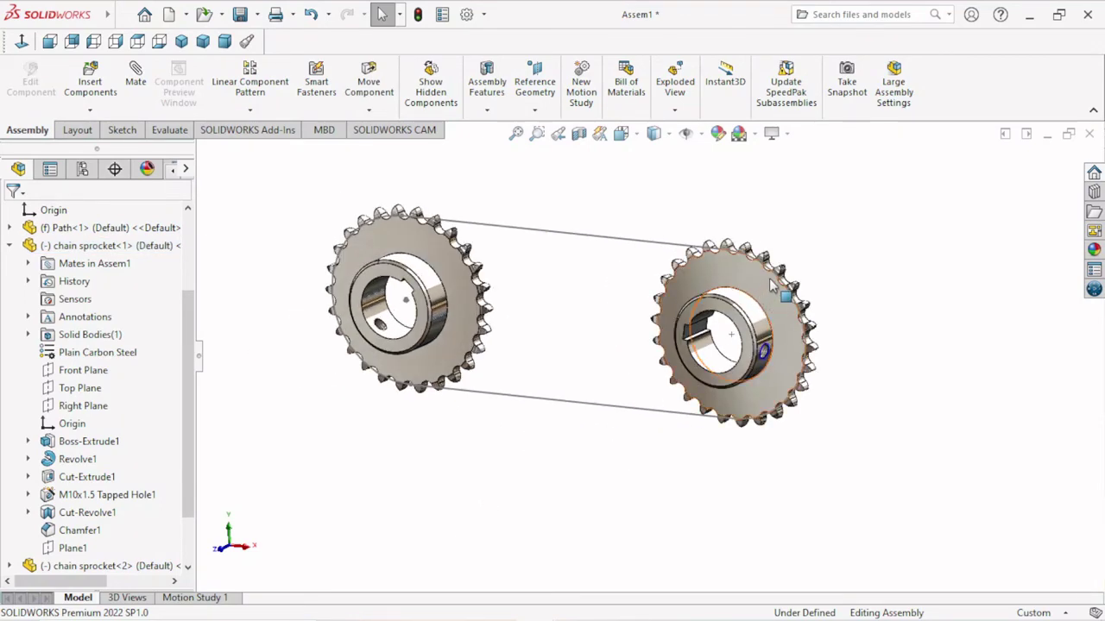
mouse_move(781, 289)
left_mouse_down()
mouse_move(776, 275)
mouse_move(697, 446)
mouse_move(863, 372)
left_mouse_up()
key("Escape")
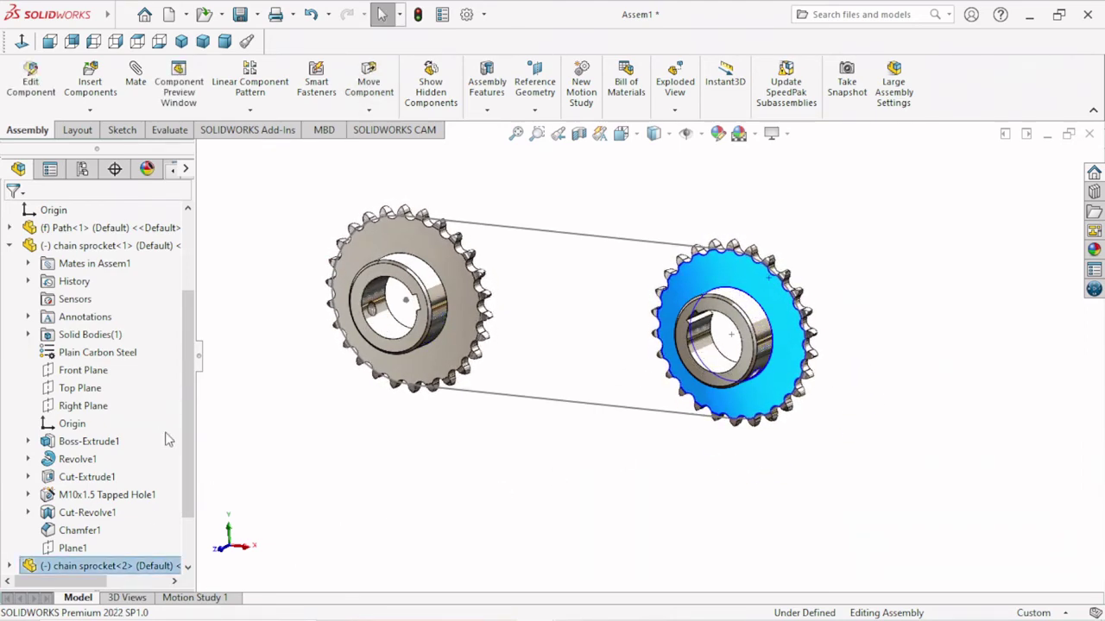
left_click_drag(185, 451, 192, 492)
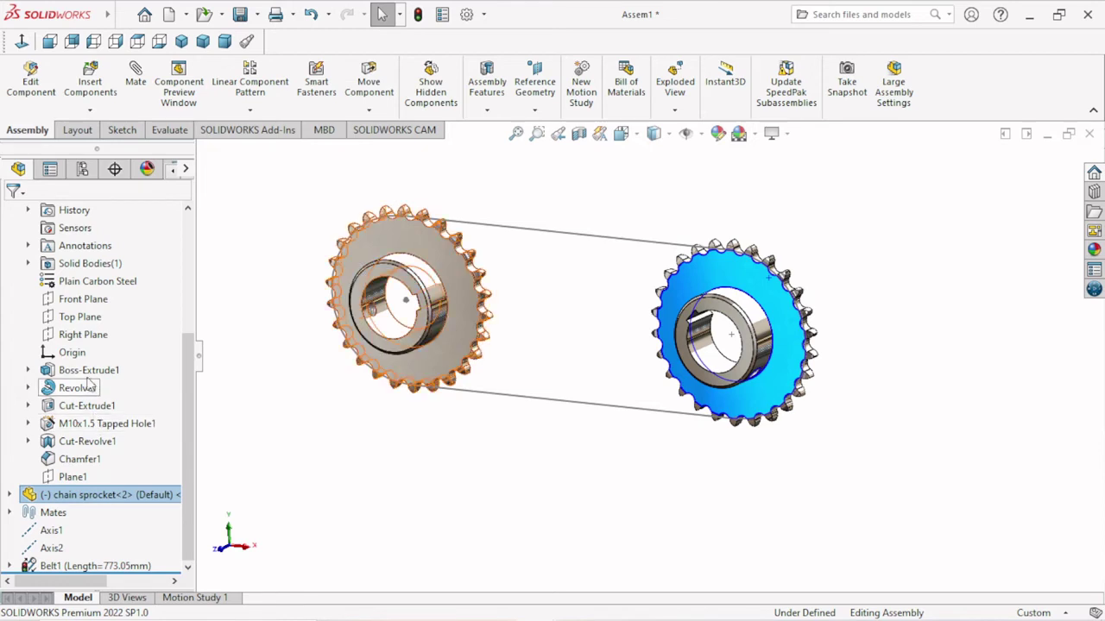
left_click(276, 467)
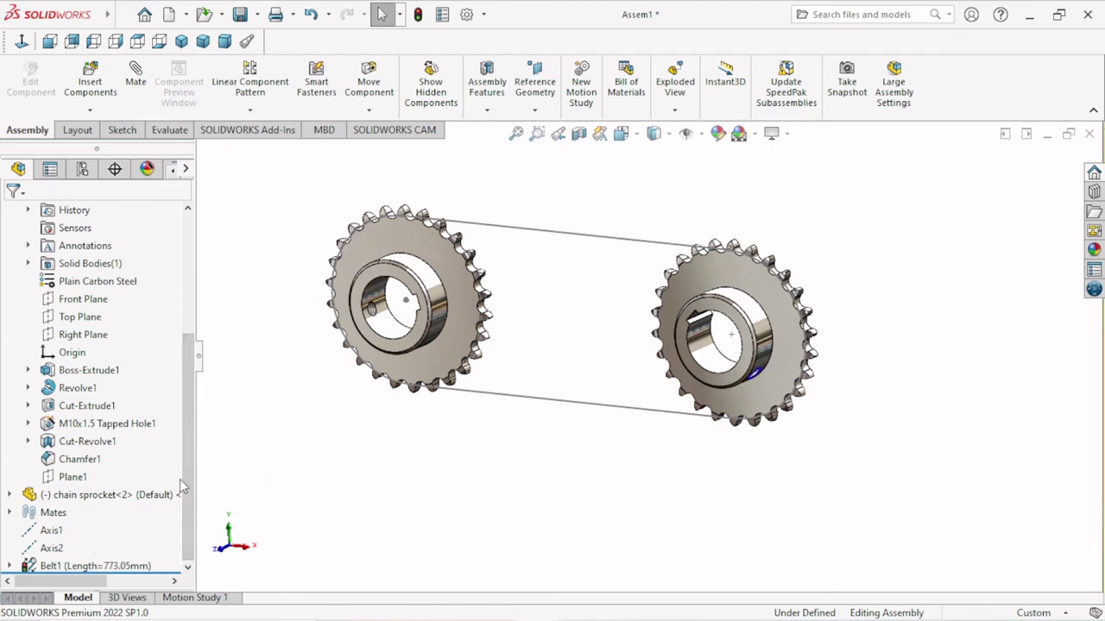
left_click_drag(198, 505, 178, 474)
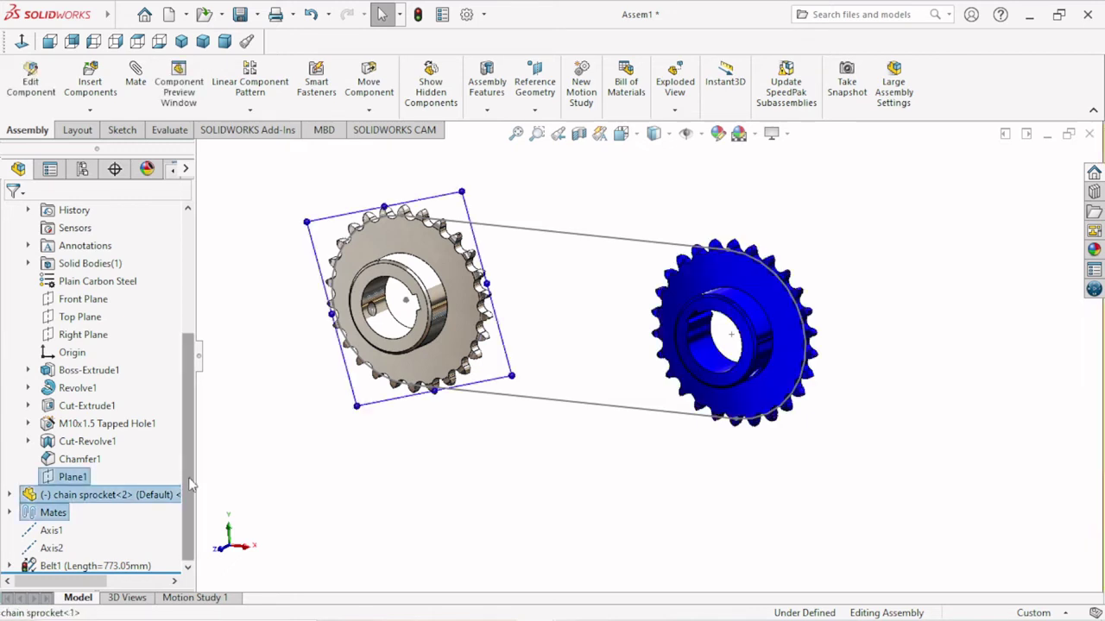
scroll(190, 552, "up", 1)
scroll(195, 533, "down", 1)
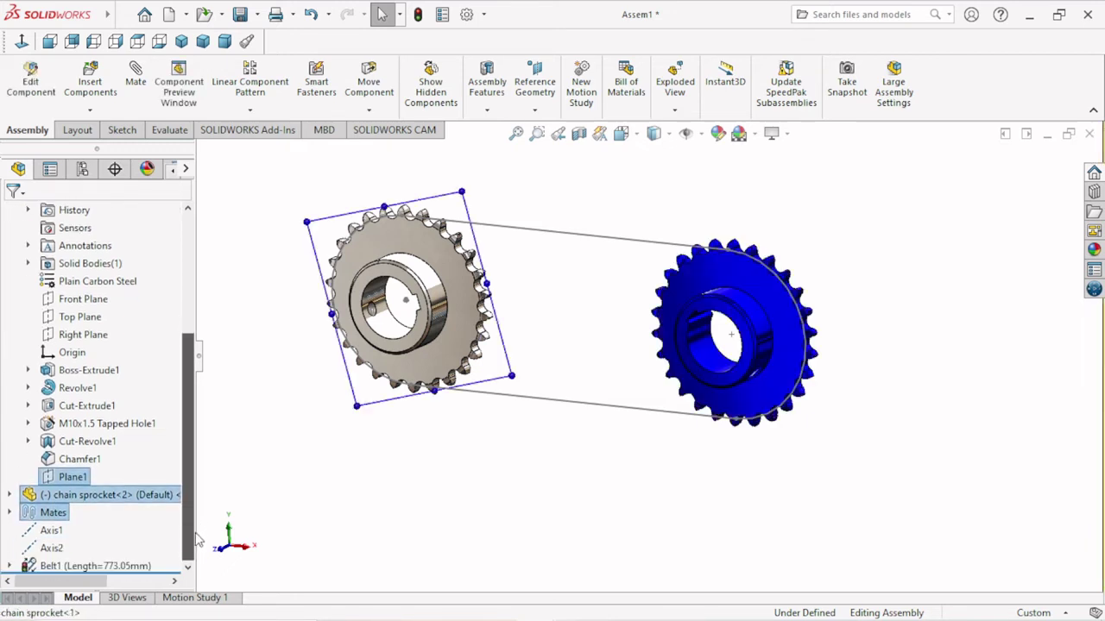
left_click(302, 501)
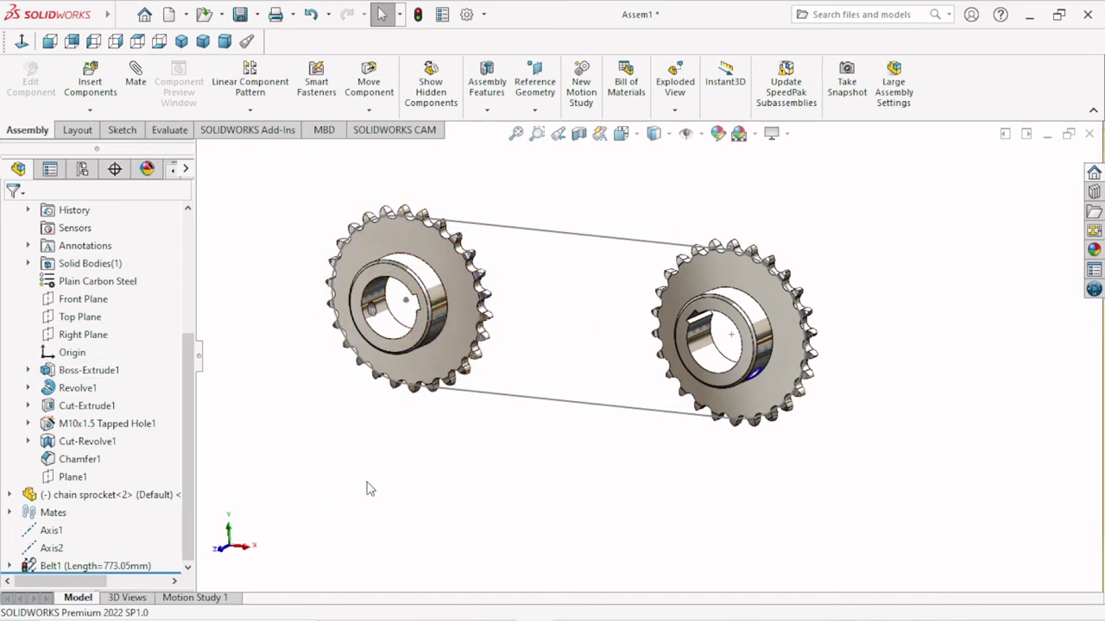
scroll(507, 339, "down", 3)
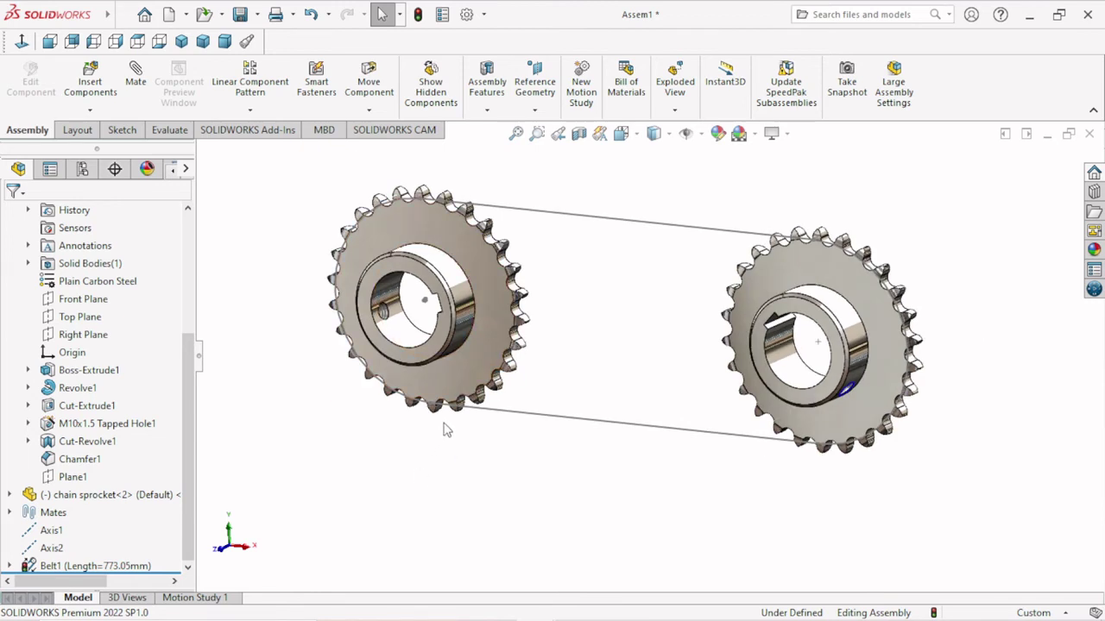
left_click_drag(195, 418, 182, 419)
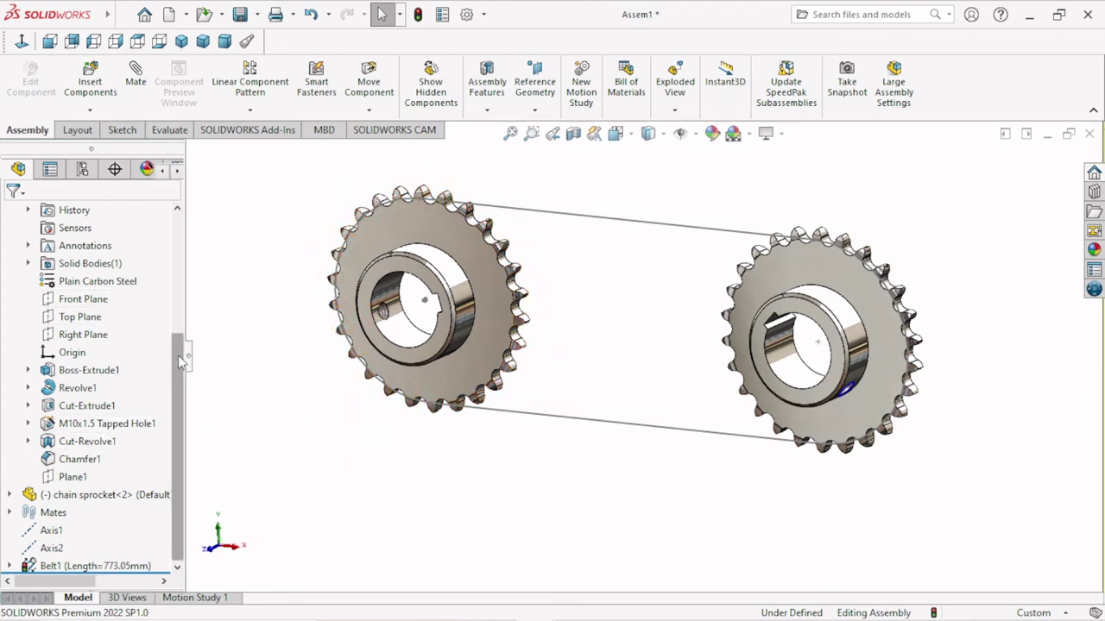
left_click_drag(179, 348, 179, 231)
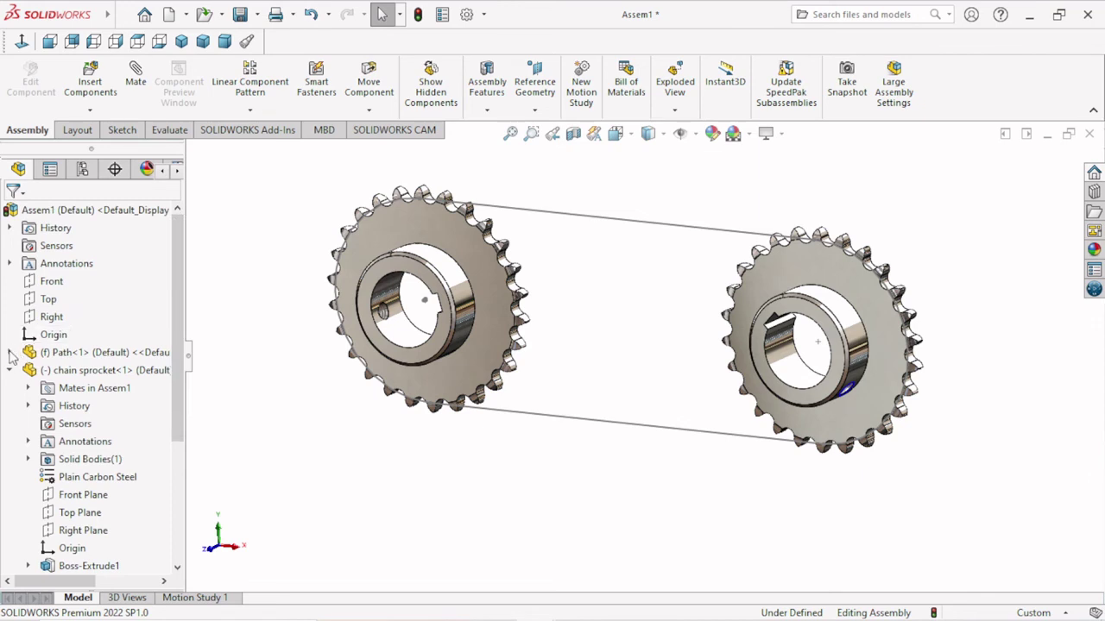
left_click(68, 354)
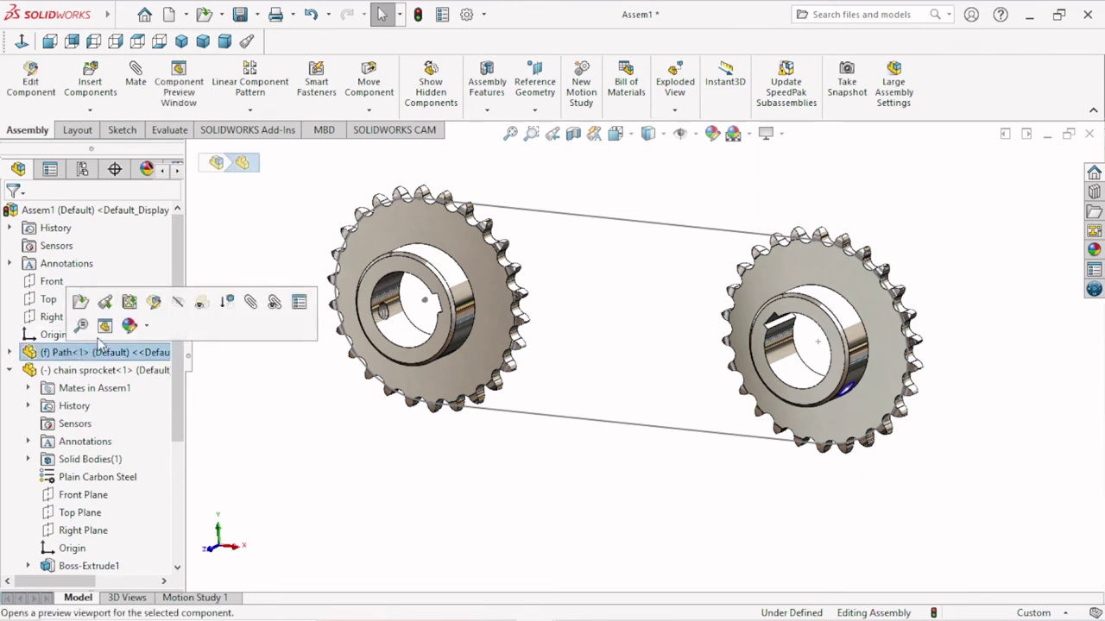
Expand the Path<1> component and inspect its Sketch1 chain path.
left_click(247, 427)
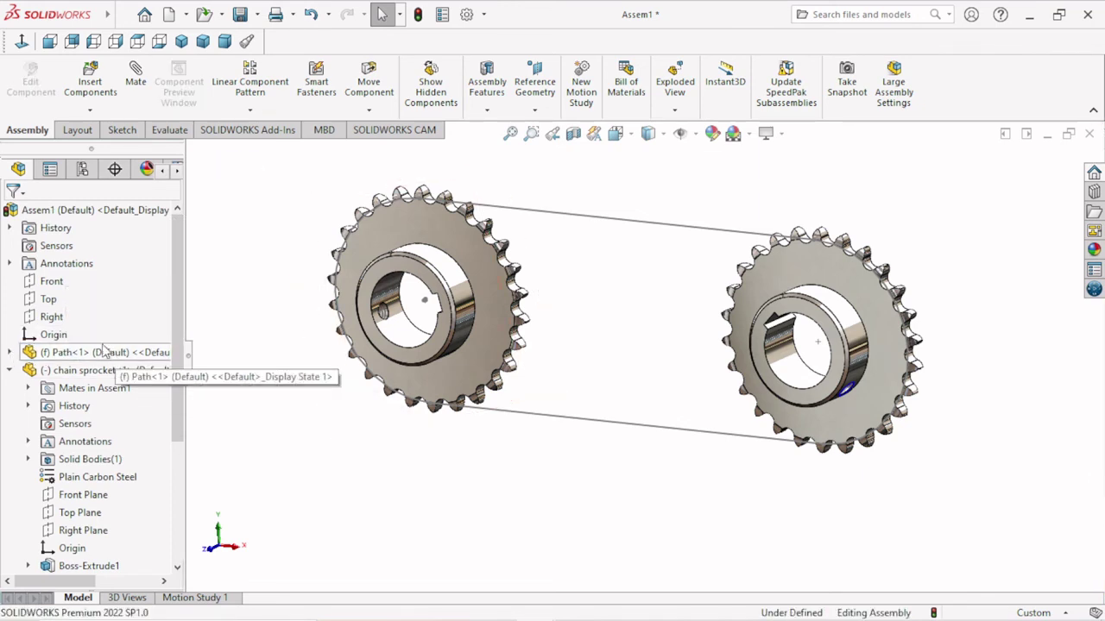
right_click(101, 357)
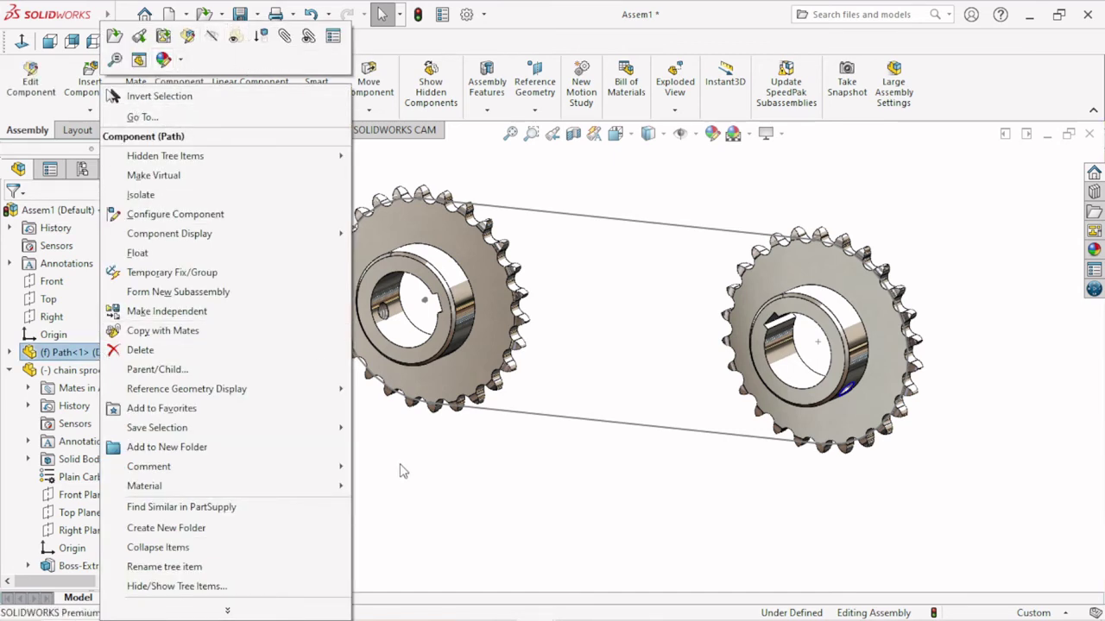
left_click(373, 467)
left_click(9, 352)
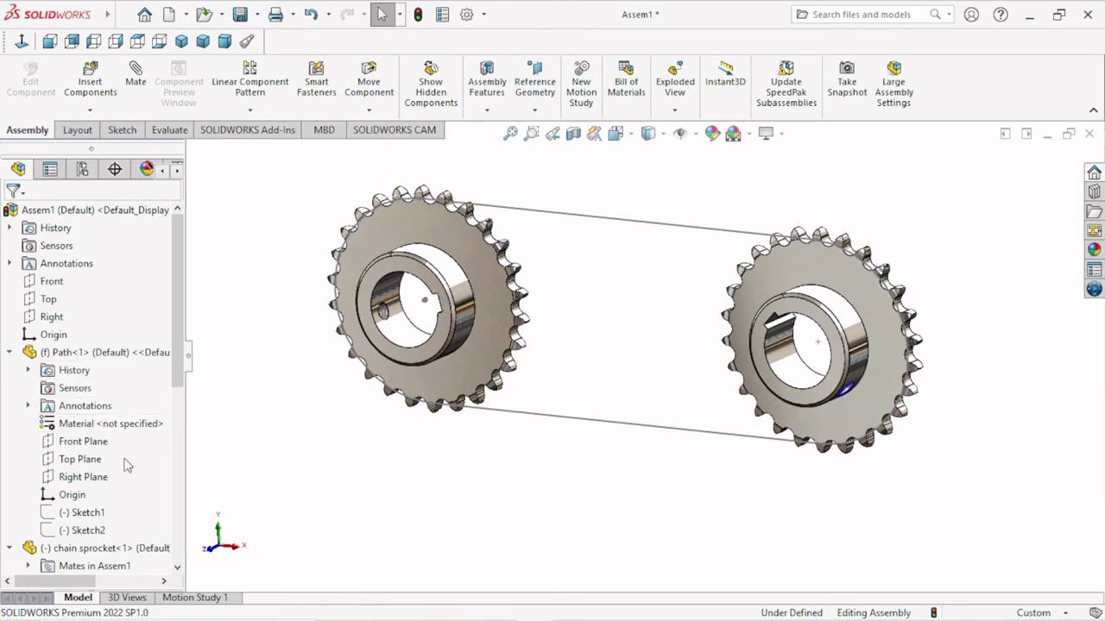
scroll(126, 466, "down", 1)
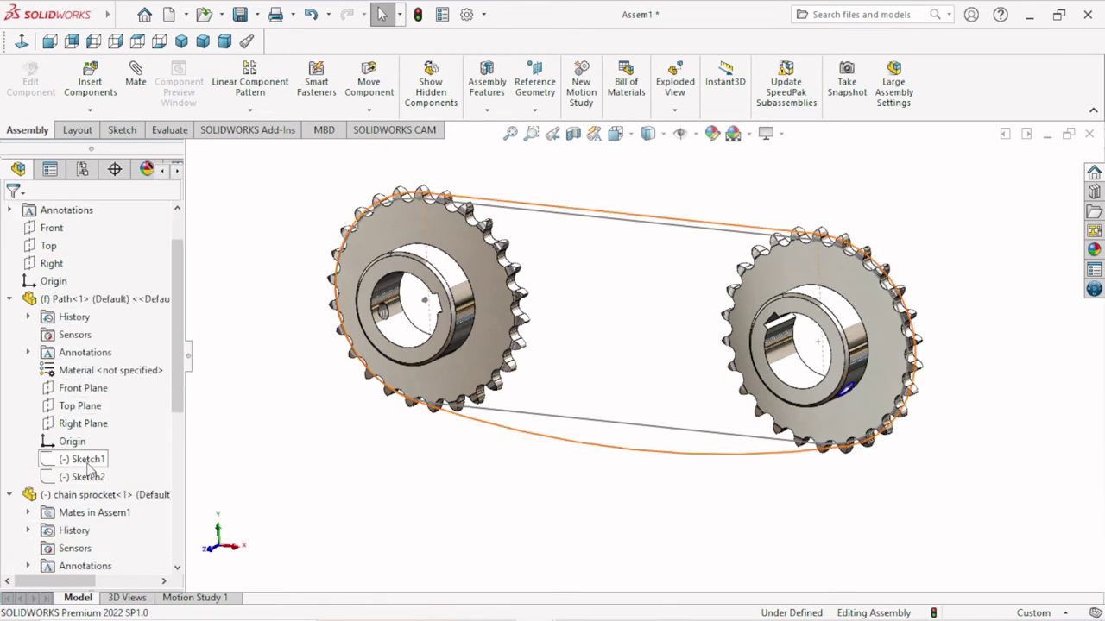
left_click(87, 462)
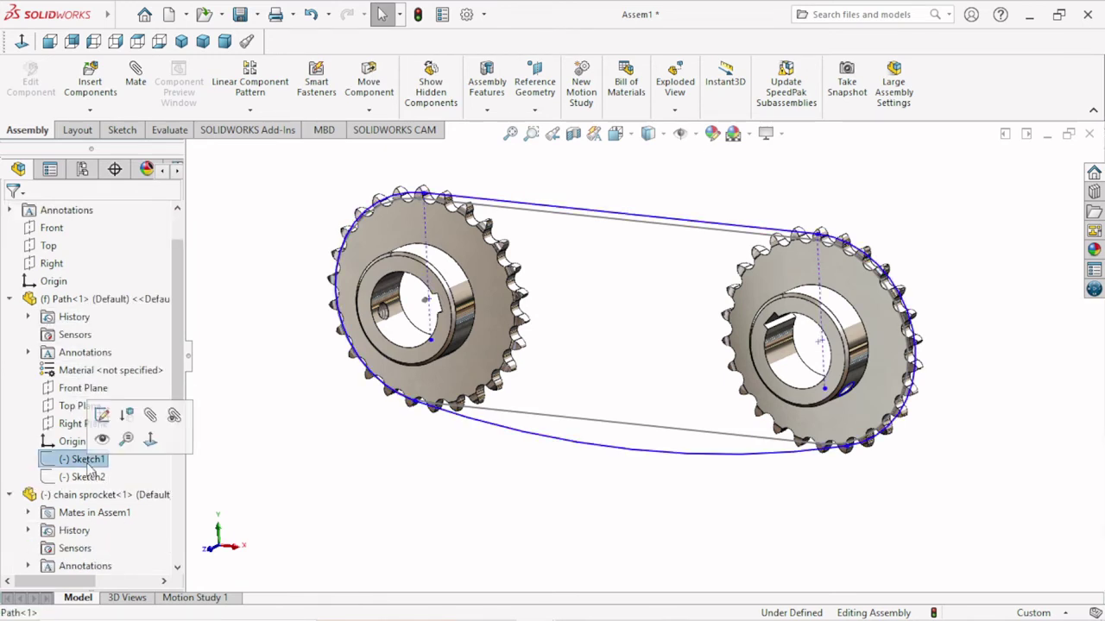
left_click(361, 482)
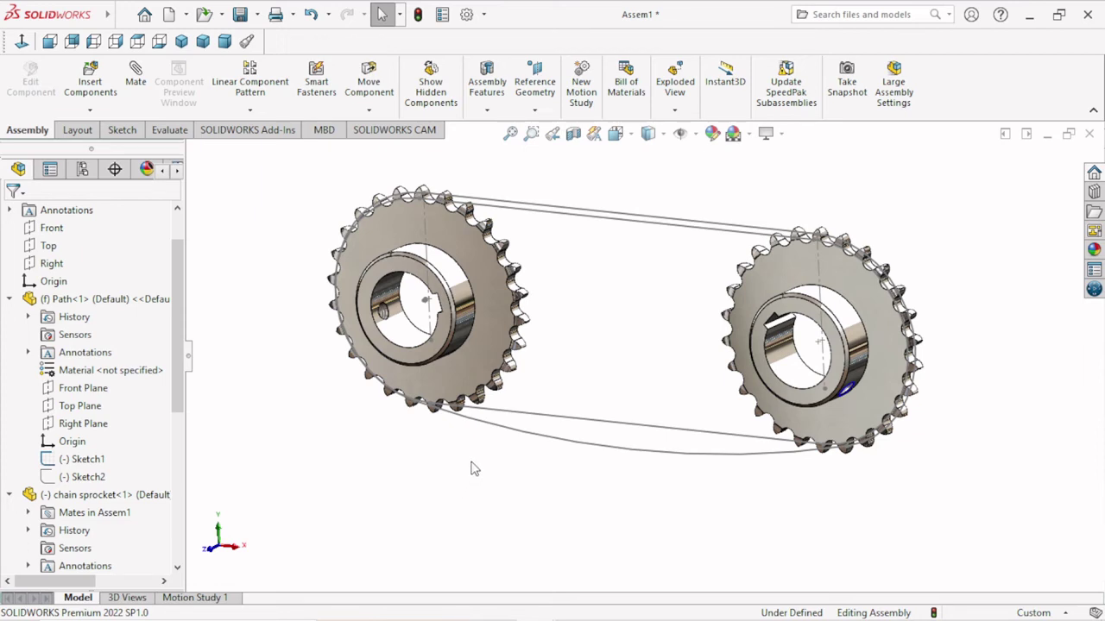
Hide the 225.3mm straight sketch line below the sprockets and zoom out.
scroll(620, 409, "up", 2)
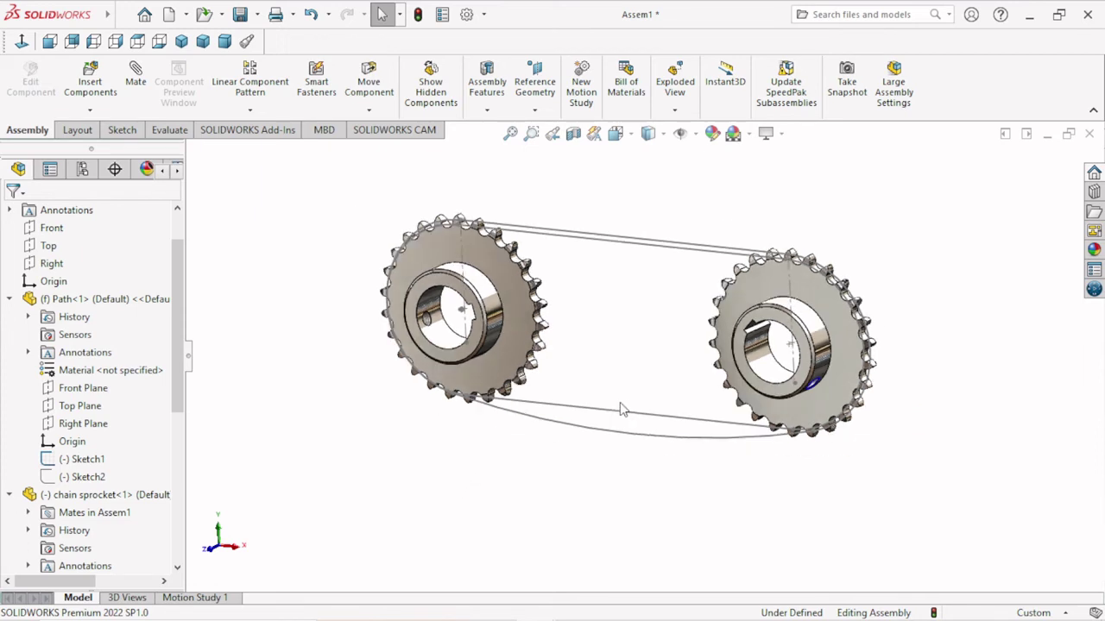
scroll(640, 418, "down", 2)
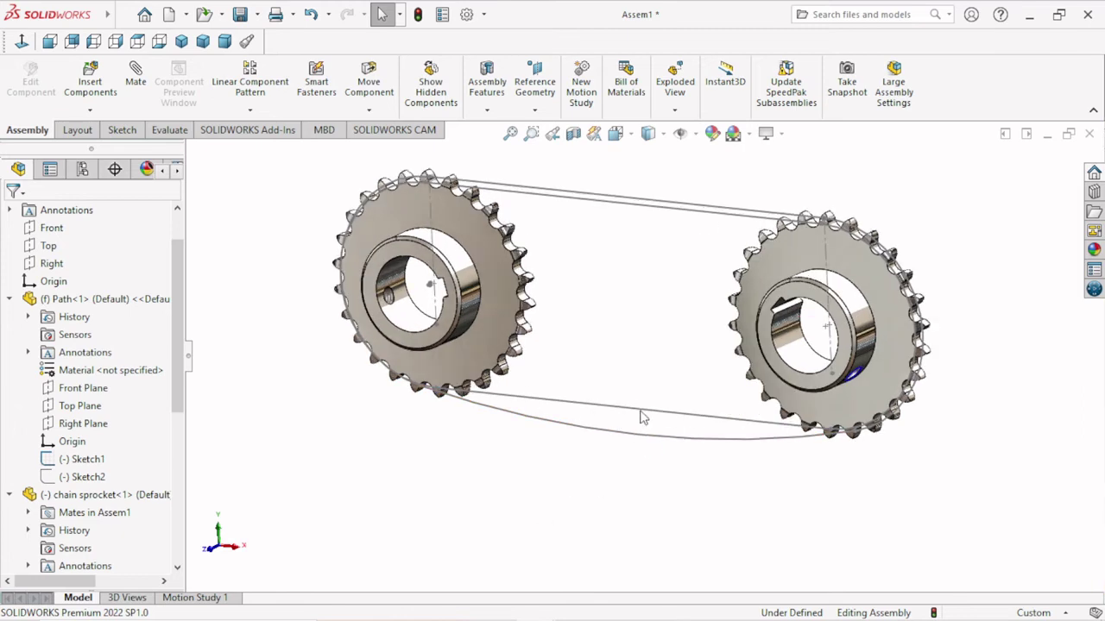
left_click(640, 411)
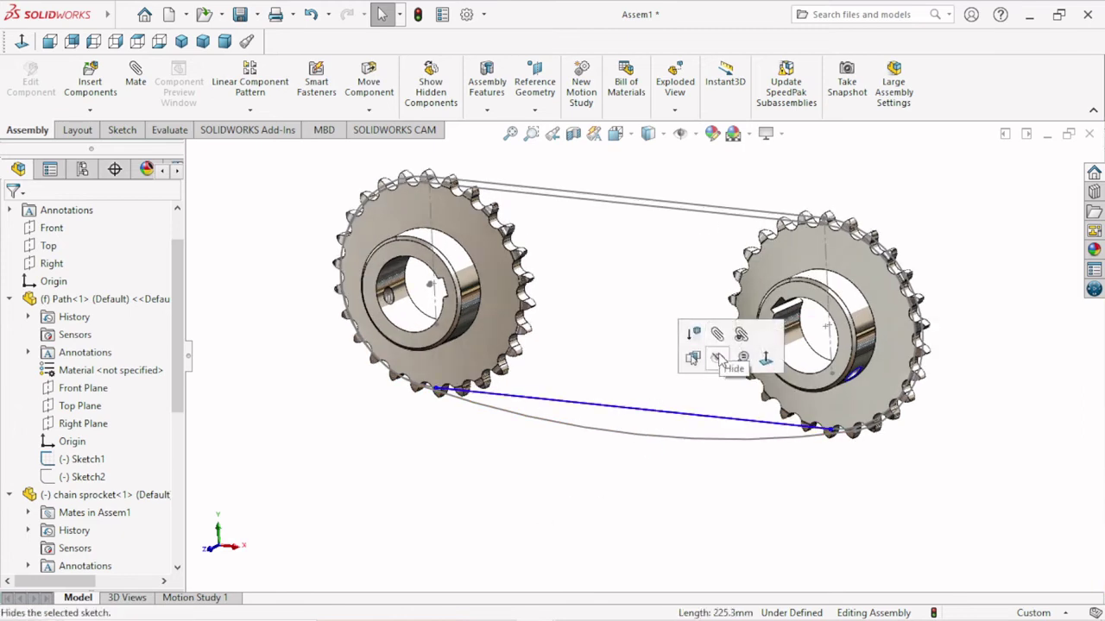
left_click(716, 358)
scroll(530, 414, "up", 2)
scroll(530, 414, "up", 1)
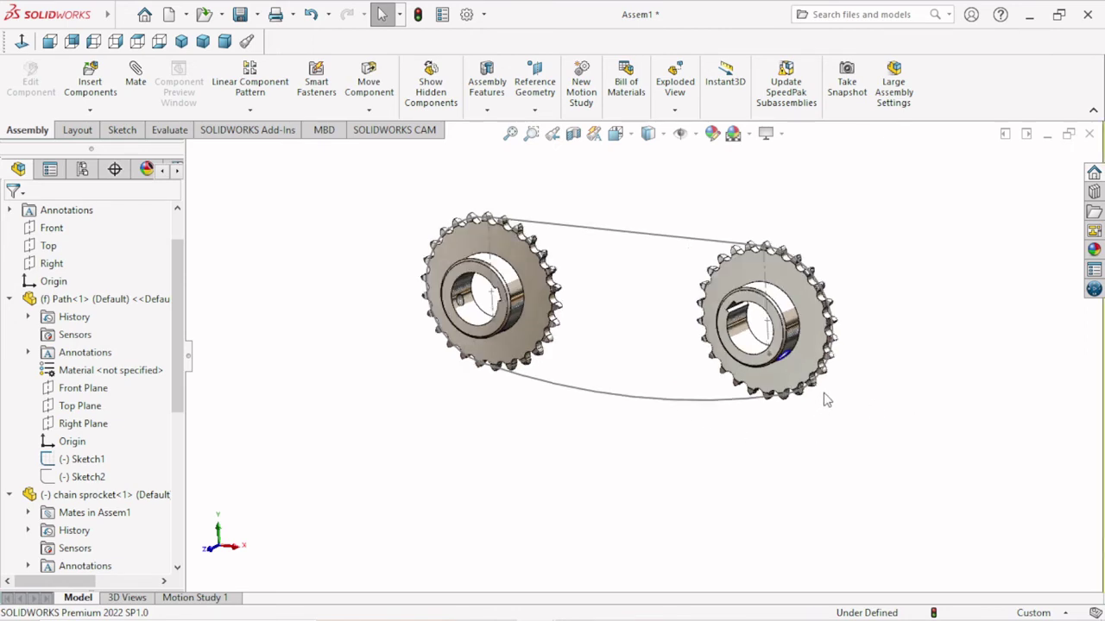
Insert the outer chain part and place it above the sprockets.
left_click(89, 82)
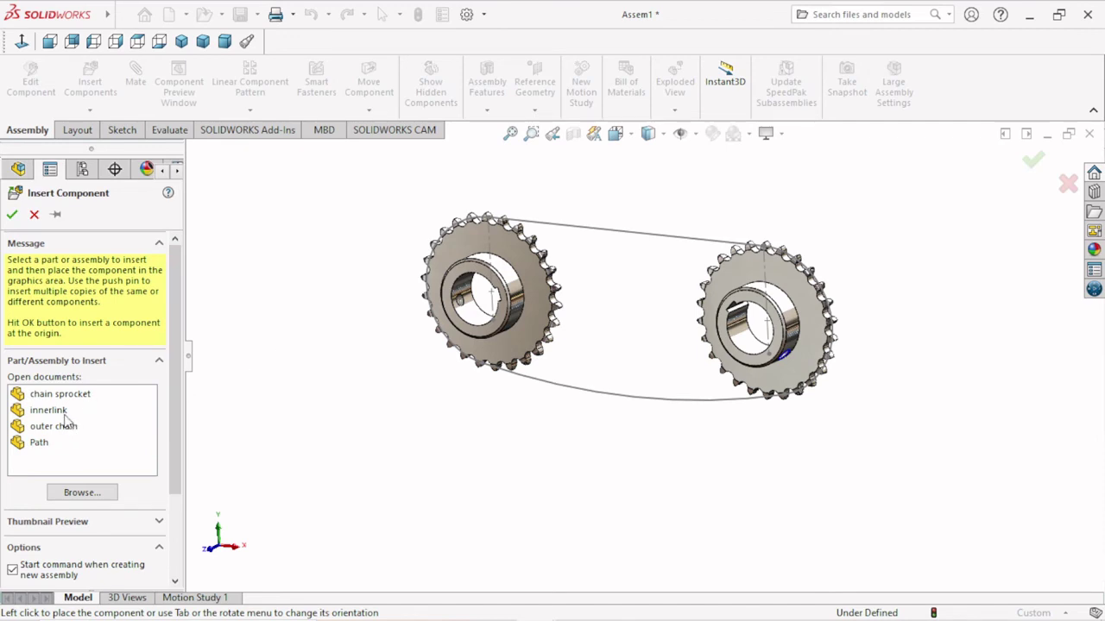
left_click(60, 412)
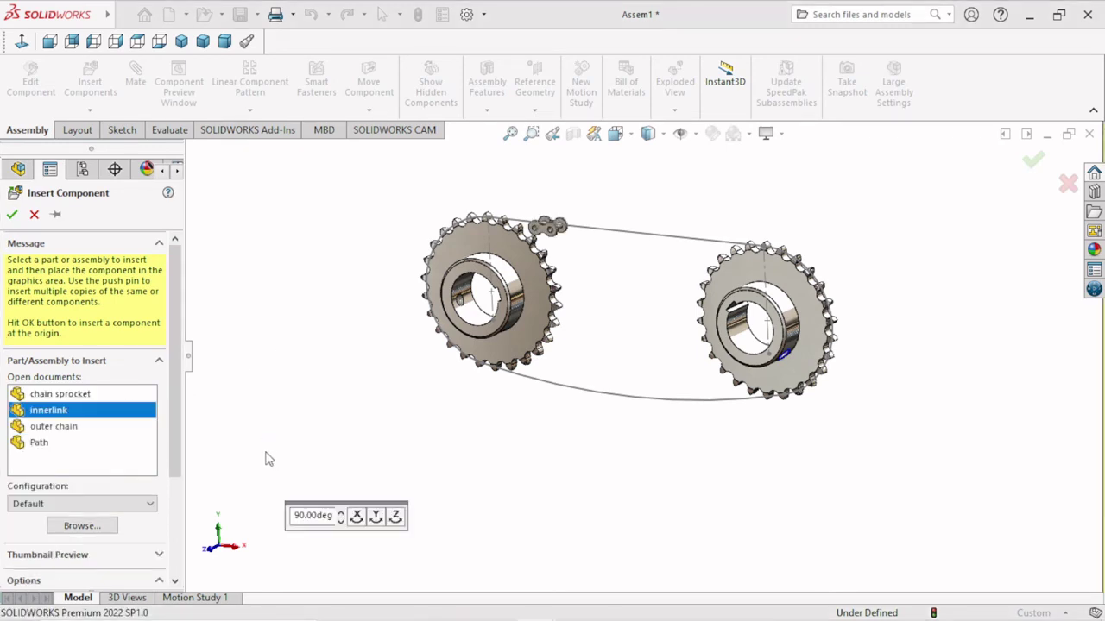
left_click(68, 428)
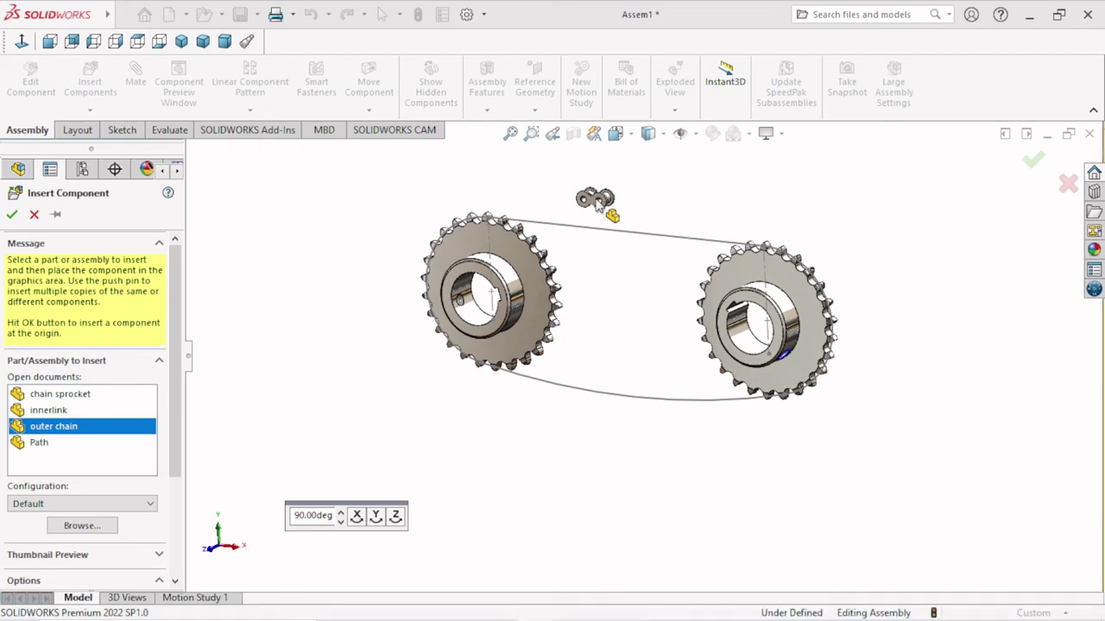
left_click(595, 201)
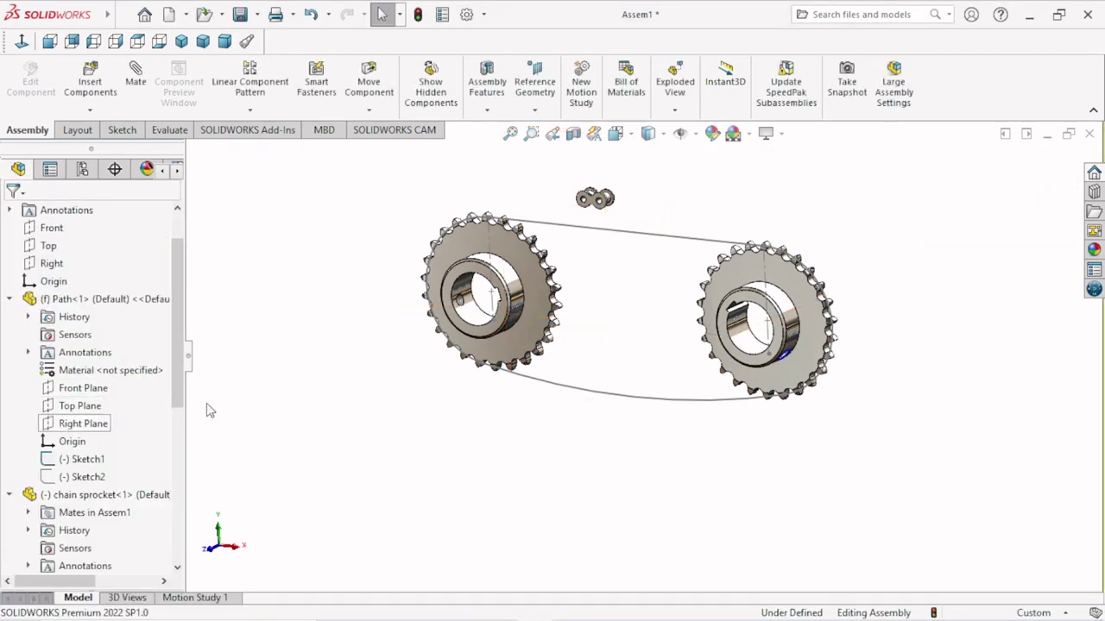
Insert an innerlink and place it beside the outer chain link.
left_click(90, 82)
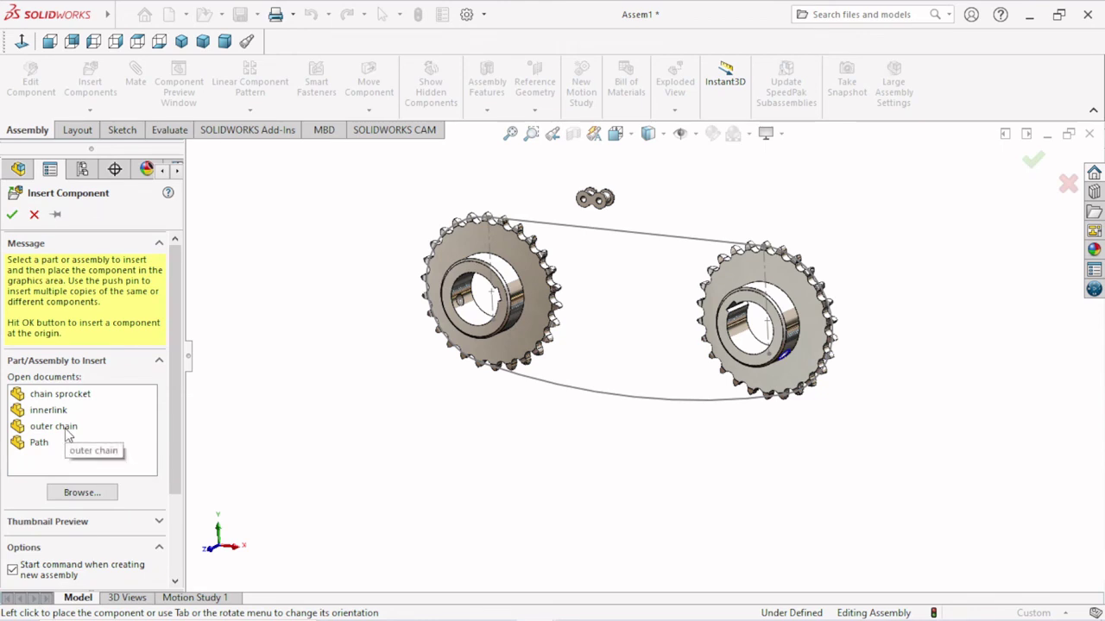
left_click(68, 431)
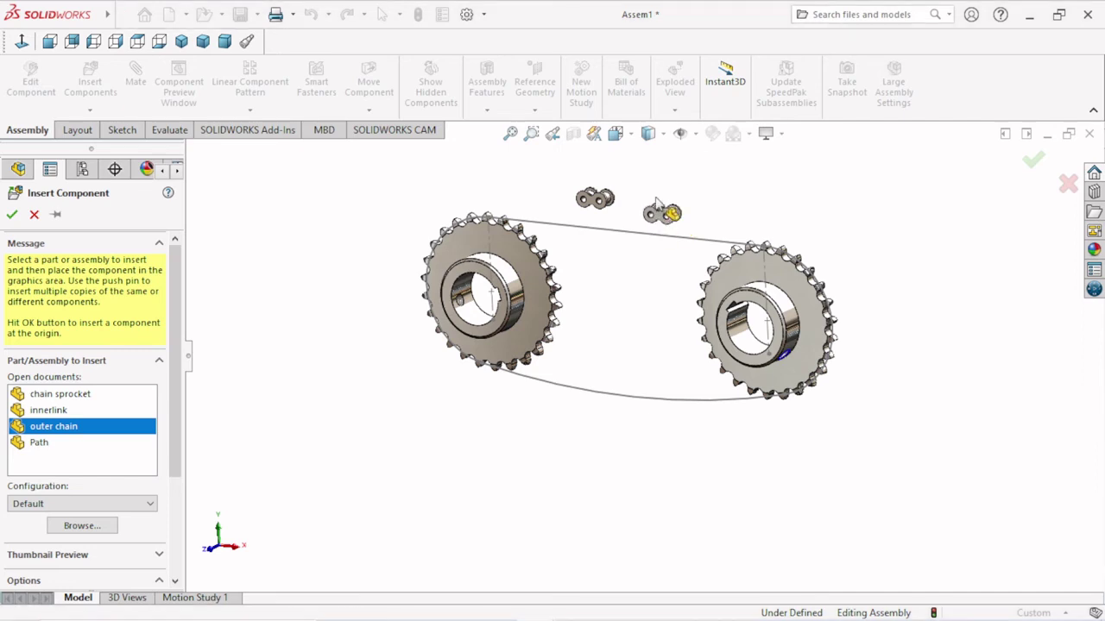
key("Escape")
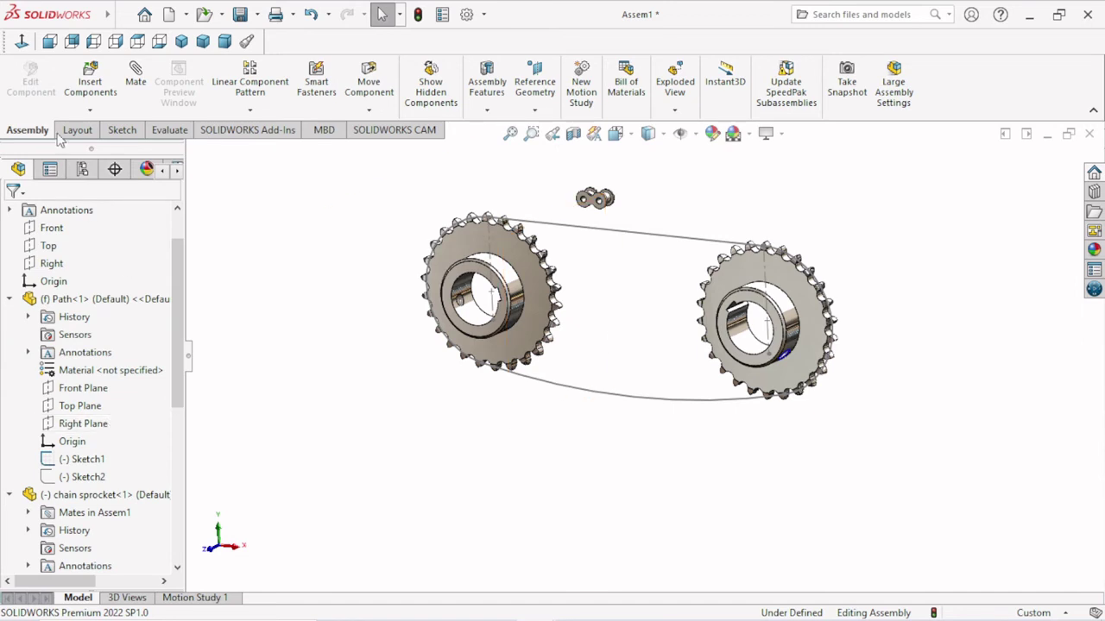
left_click(89, 82)
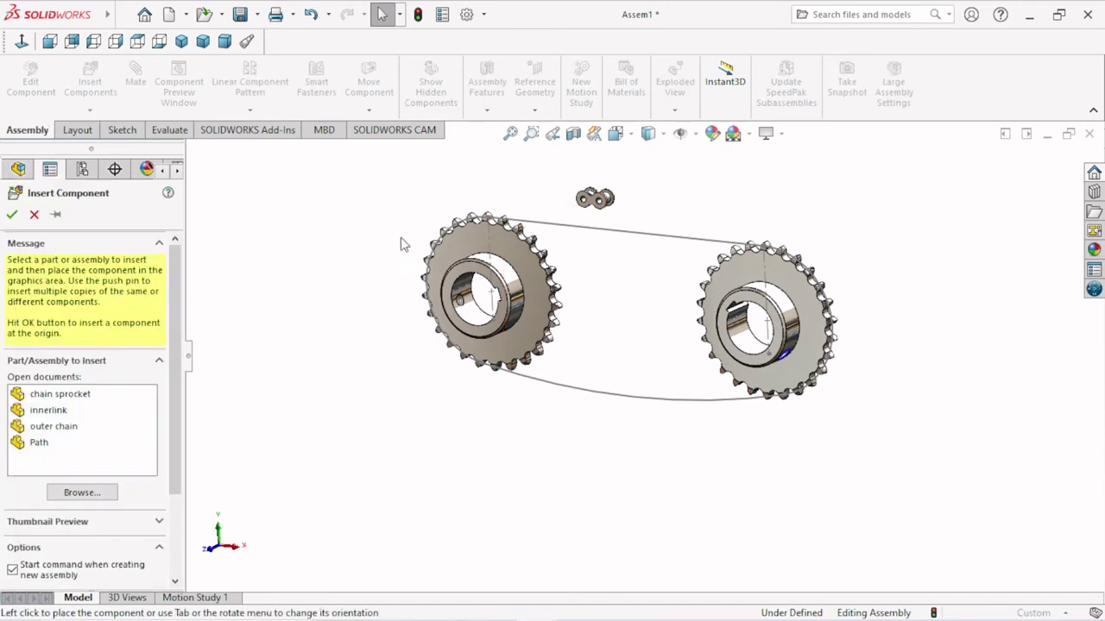
left_click(50, 411)
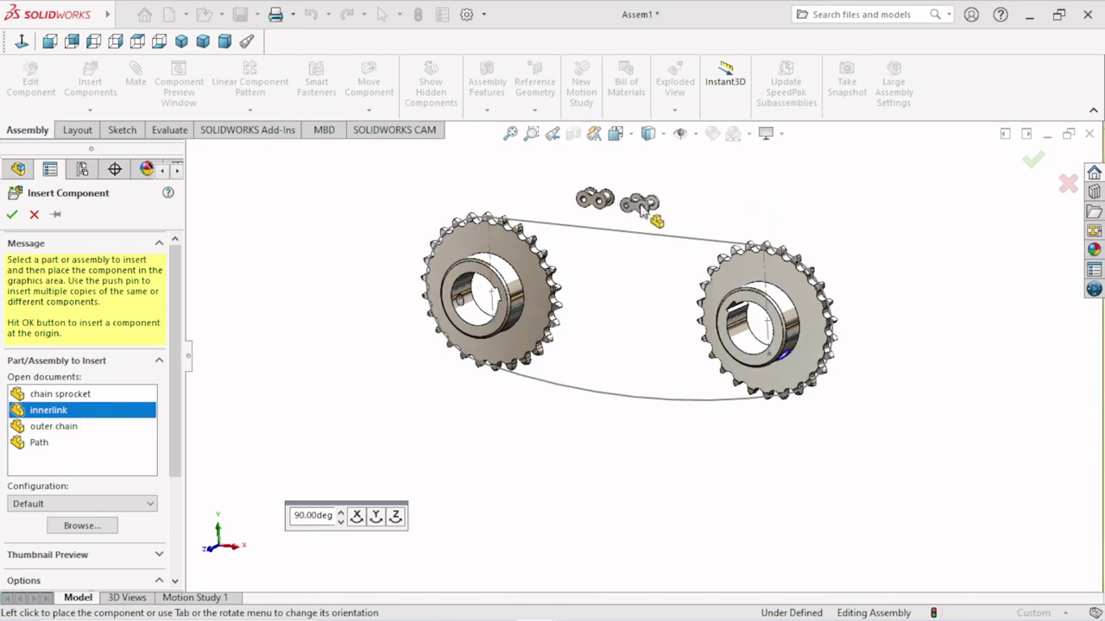
left_click(674, 220)
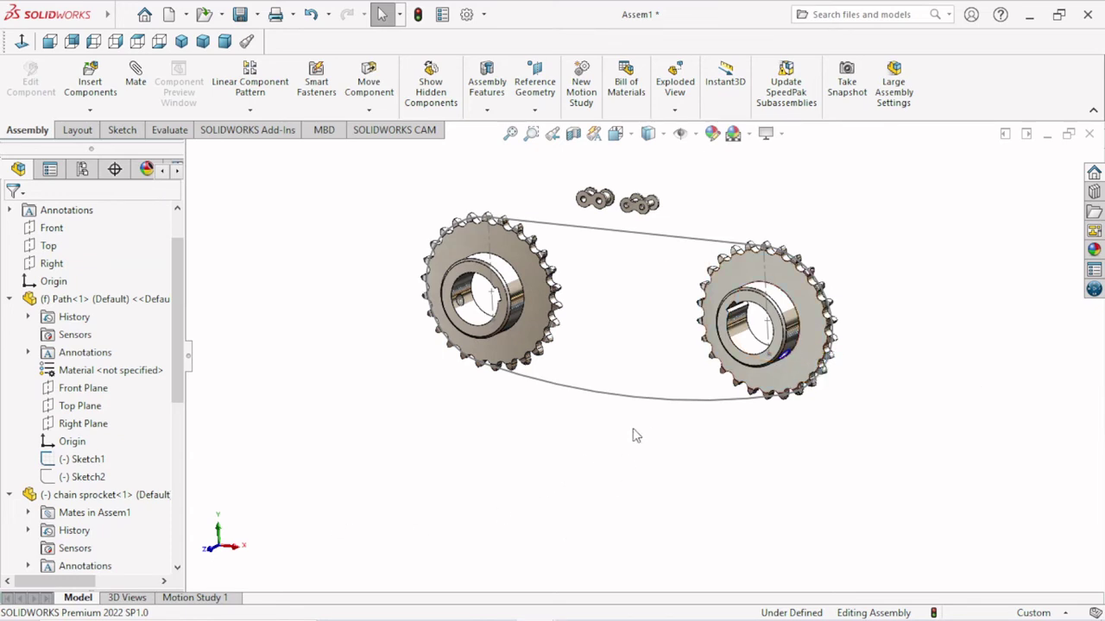
Start a Chain Component Pattern from the component pattern list.
scroll(744, 229, "down", 4)
middle_click_drag(745, 230, 708, 313)
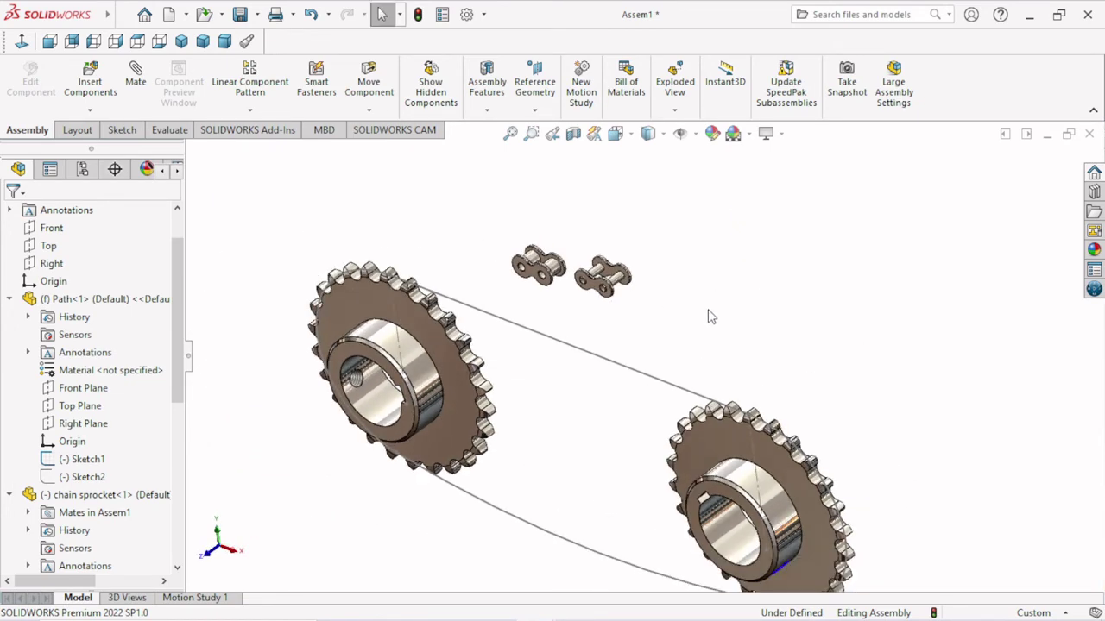
left_click(250, 110)
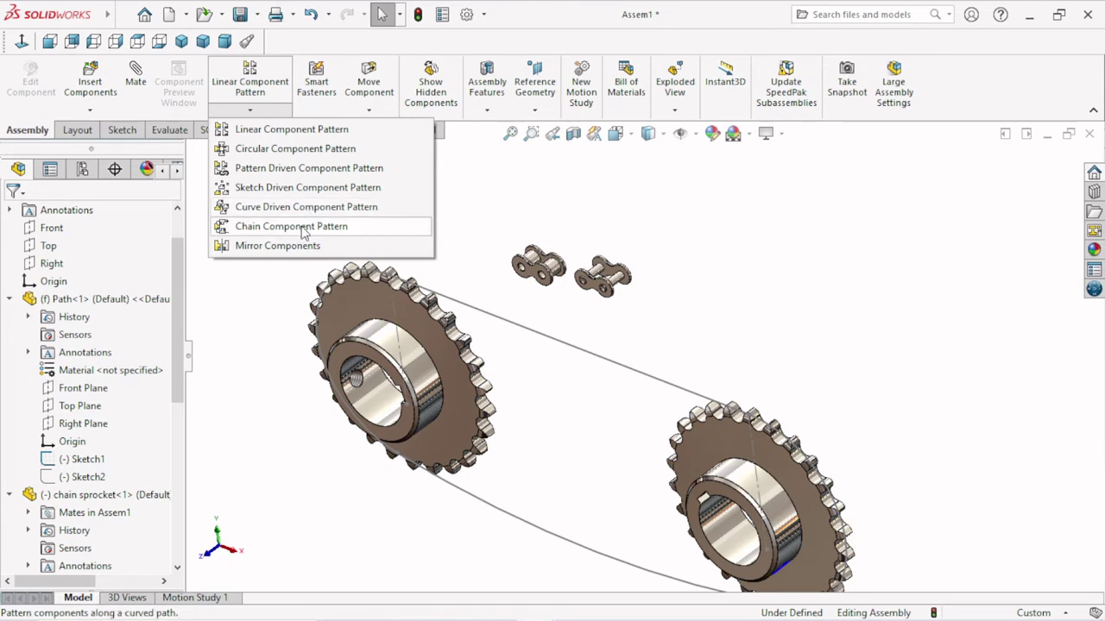
left_click(302, 227)
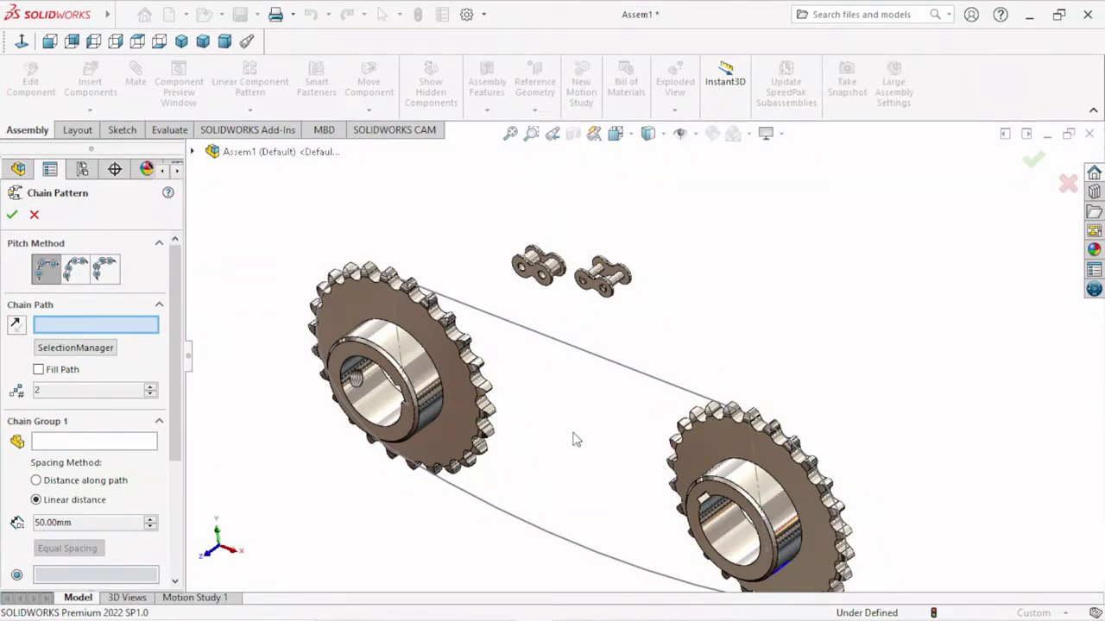
Choose Sketch2 of the Path part as the chain path.
mouse_move(578, 419)
middle_mouse_down()
mouse_move(604, 353)
mouse_move(579, 411)
middle_mouse_up()
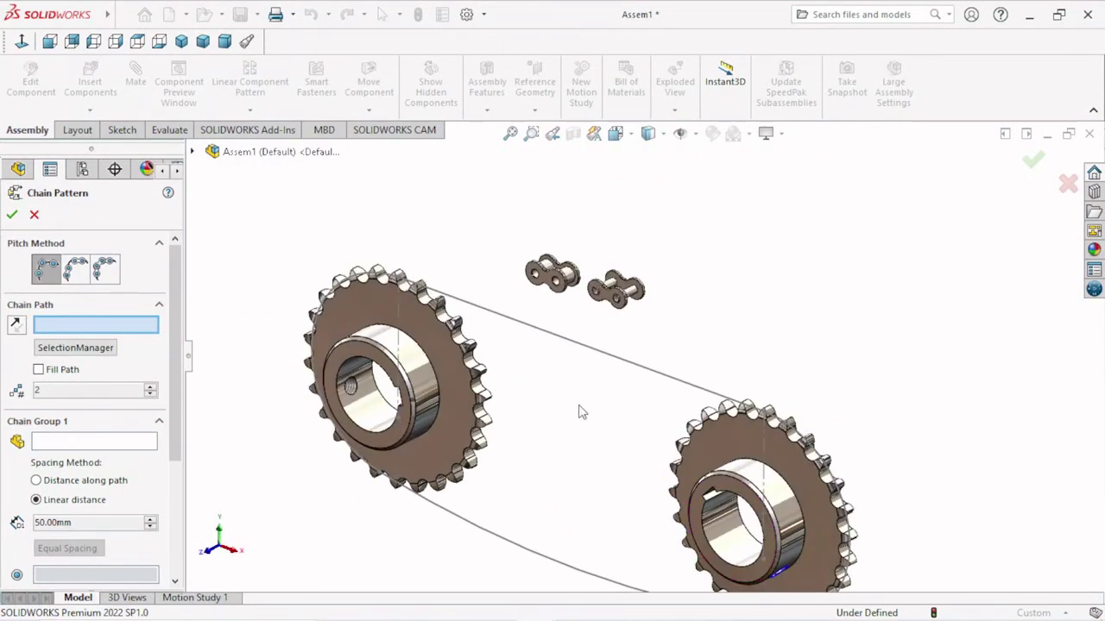
scroll(580, 415, "down", 2)
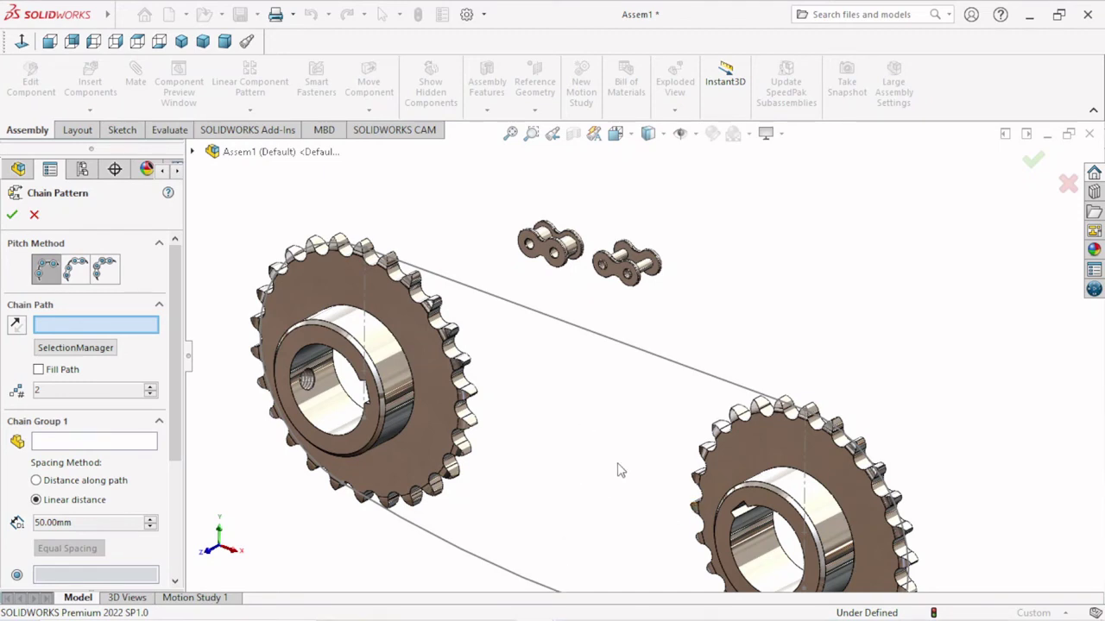
scroll(460, 423, "up", 2)
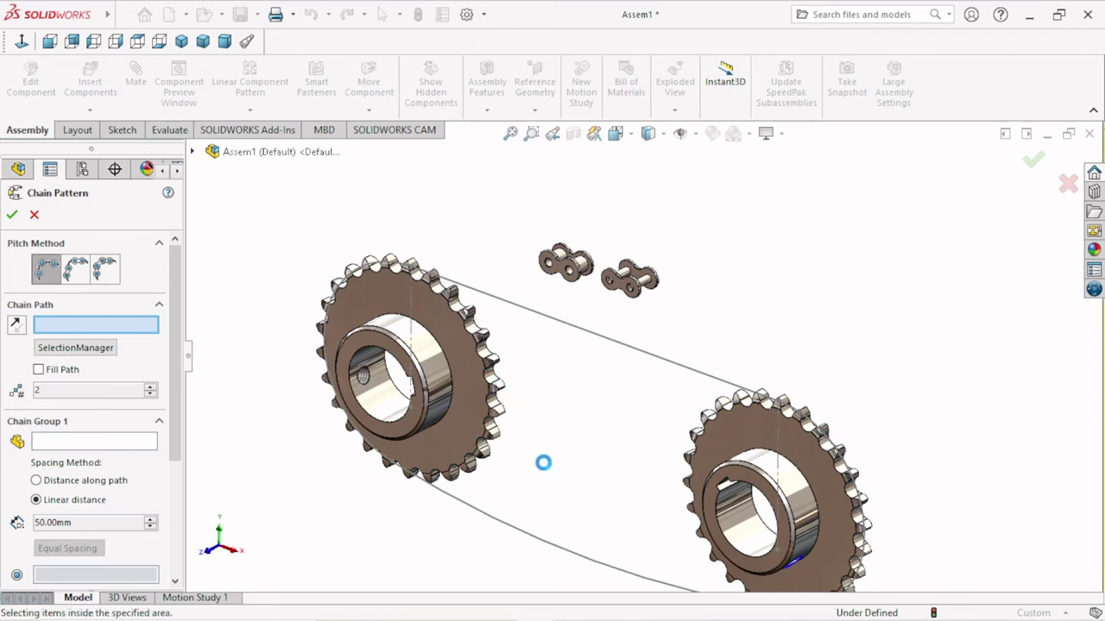
left_click(195, 154)
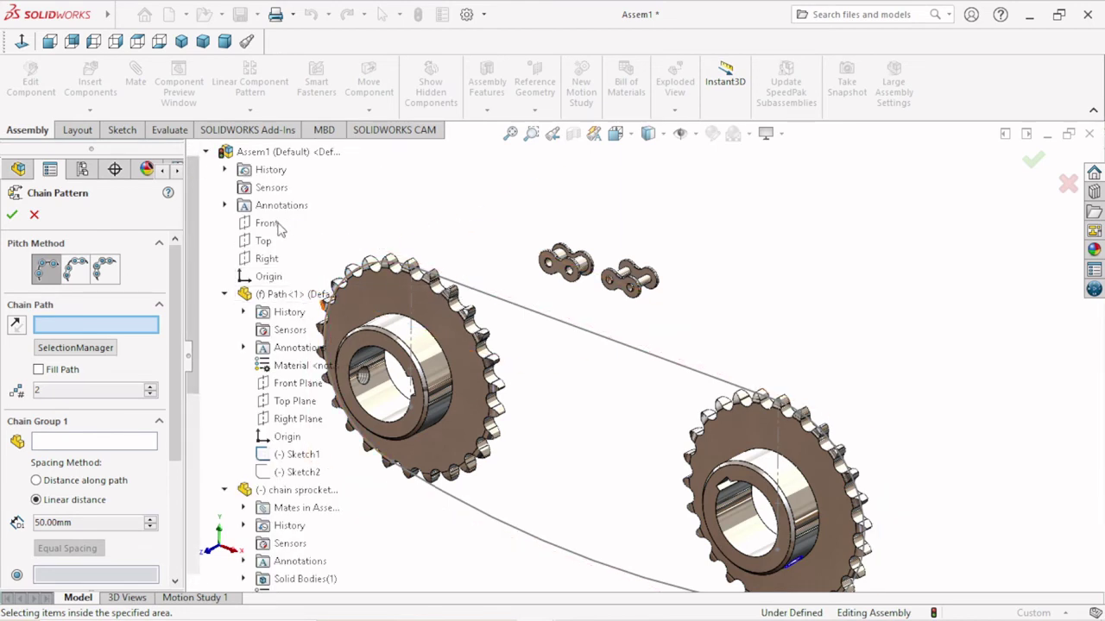
left_click(304, 473)
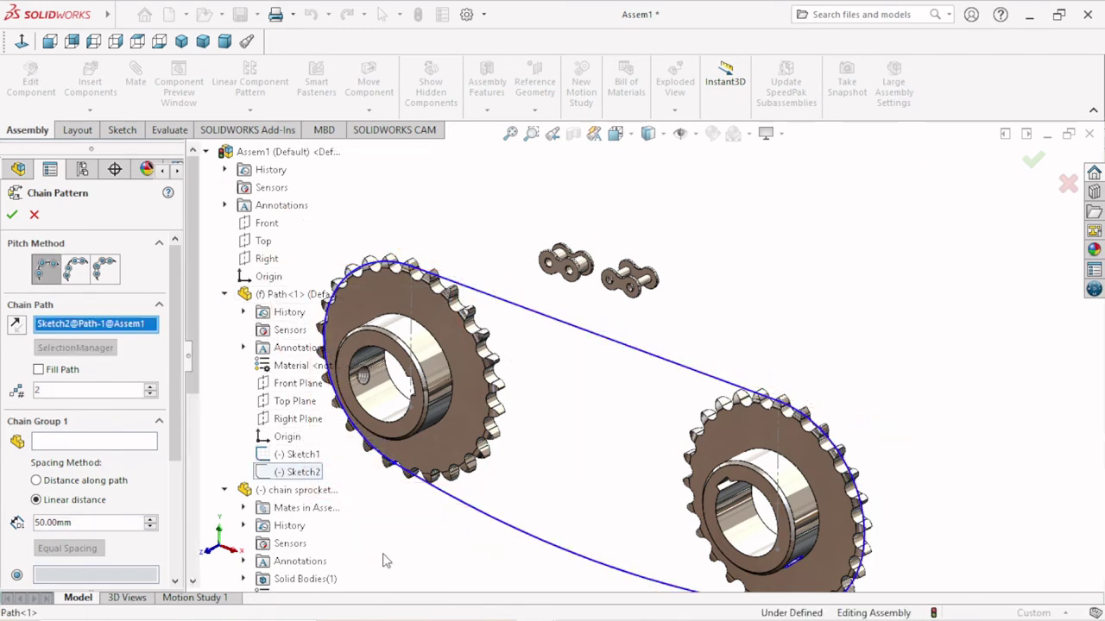
key("f")
mouse_move(505, 572)
middle_mouse_down()
mouse_move(731, 520)
mouse_move(752, 485)
mouse_move(765, 508)
middle_mouse_up()
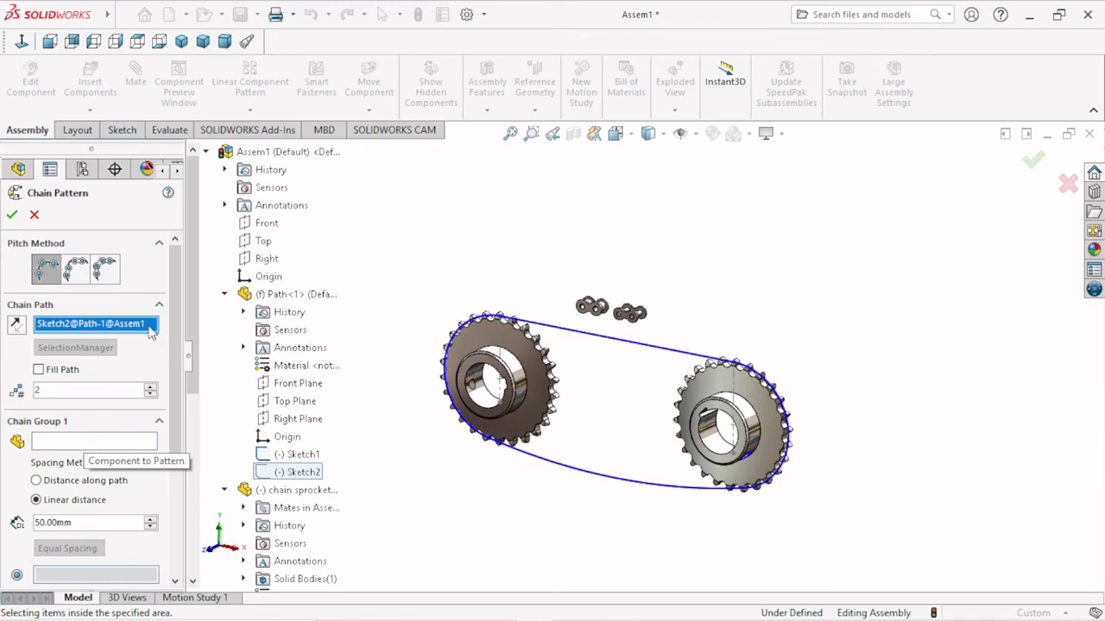
Use the link-pin pitch method with innerlink<1> and its two pin axes as Chain Group 1.
left_click(105, 269)
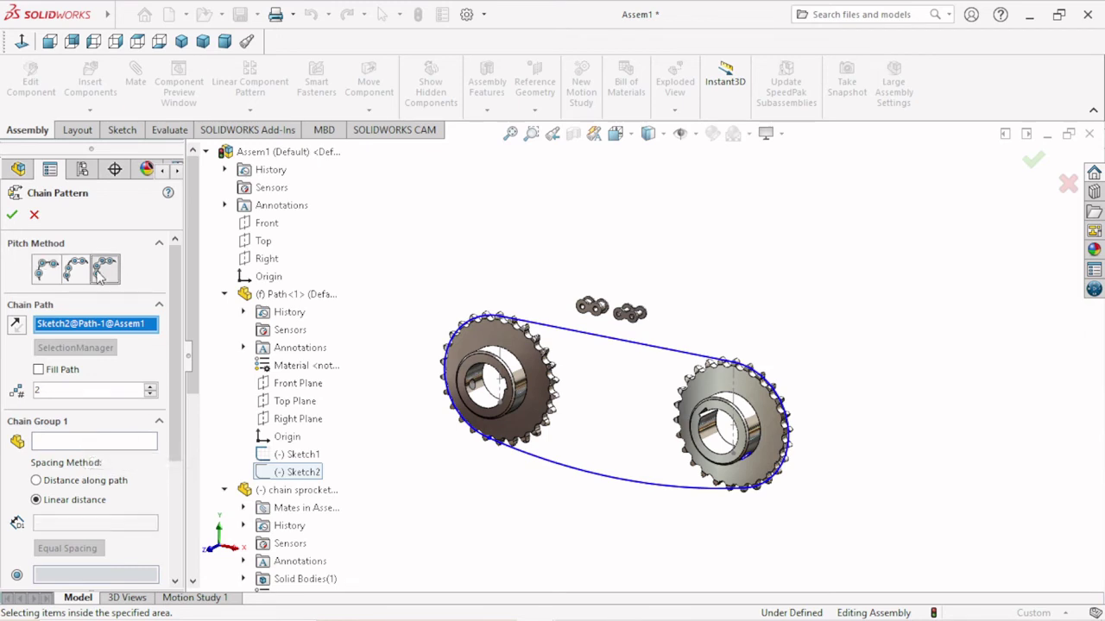
left_click(76, 447)
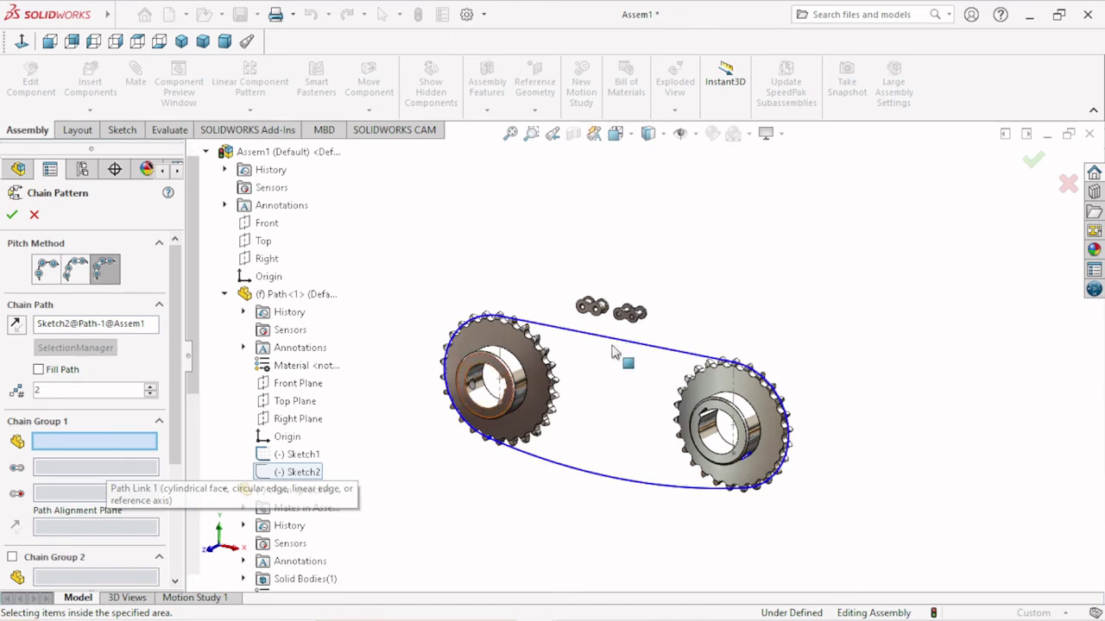
middle_click_drag(636, 409, 631, 434)
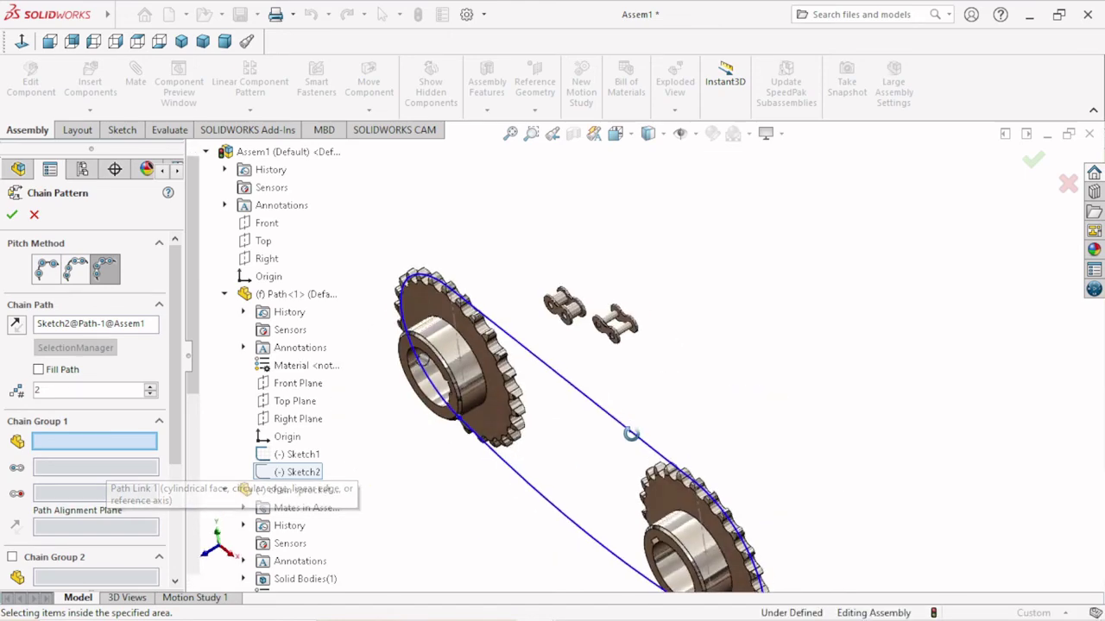
scroll(638, 359, "down", 3)
scroll(629, 363, "up", 2)
scroll(586, 333, "down", 1)
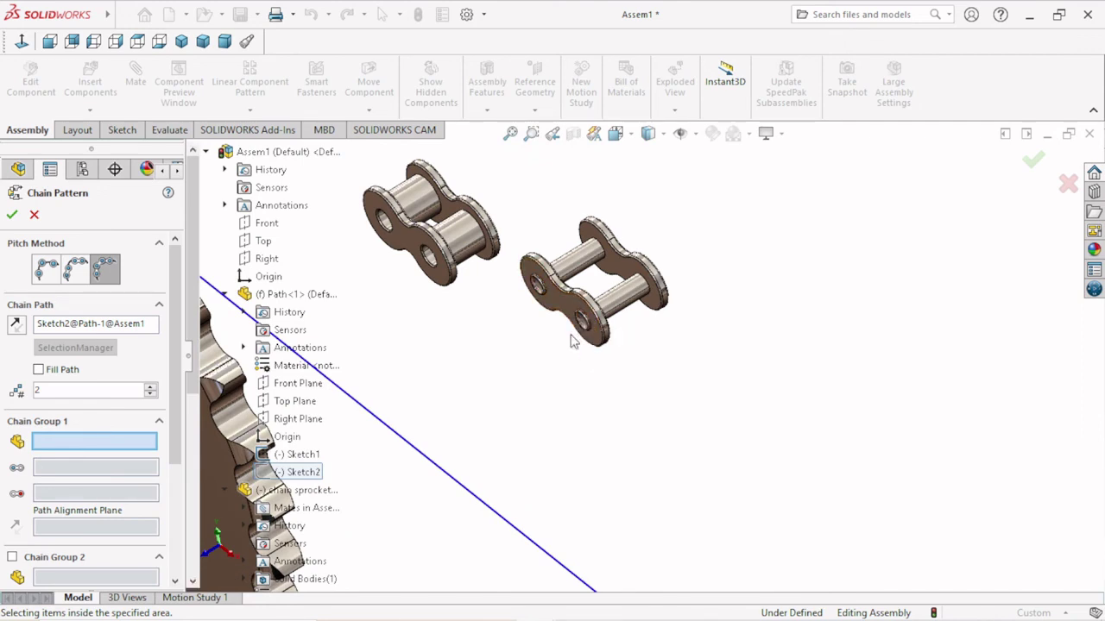
left_click(595, 284)
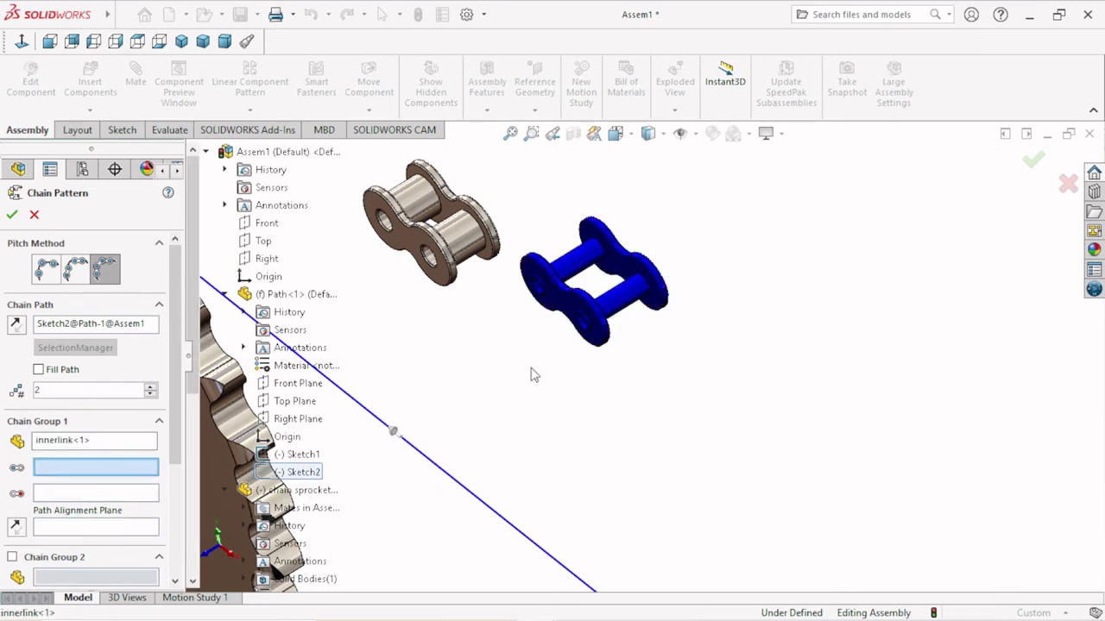
left_click(592, 285)
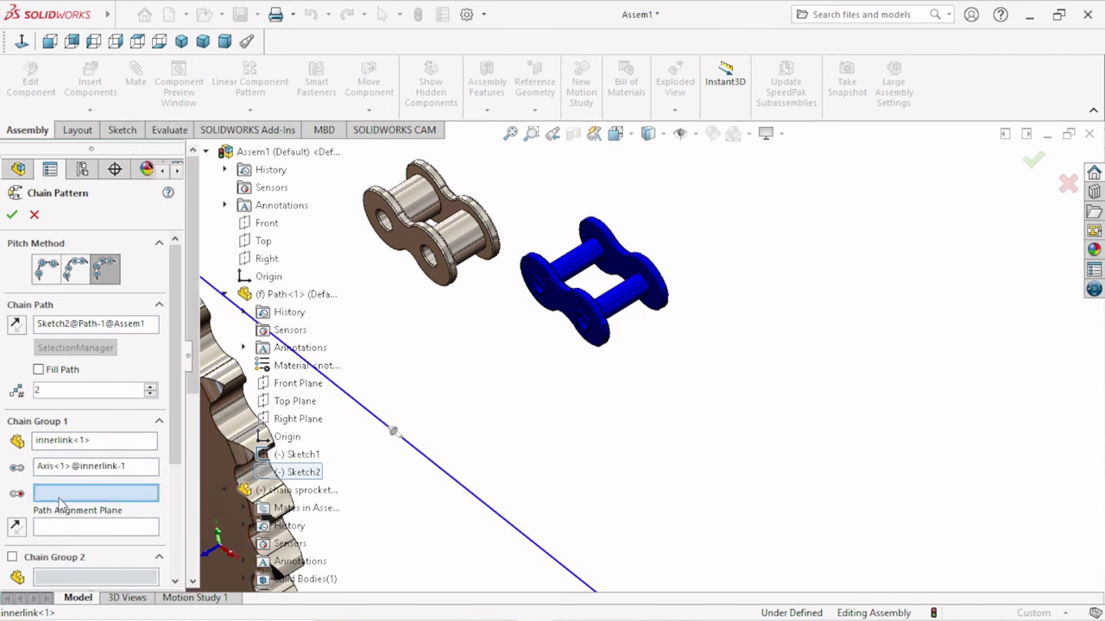
left_click(611, 306)
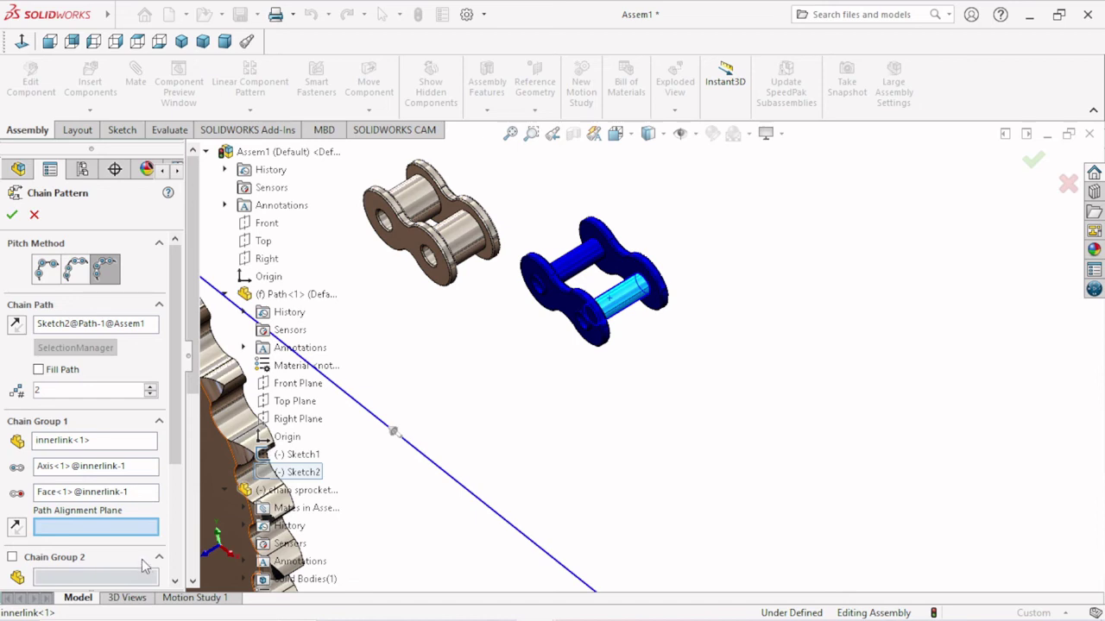
Set innerlink<1>'s Plane1 as Chain Group 1's path alignment plane.
scroll(332, 526, "down", 1)
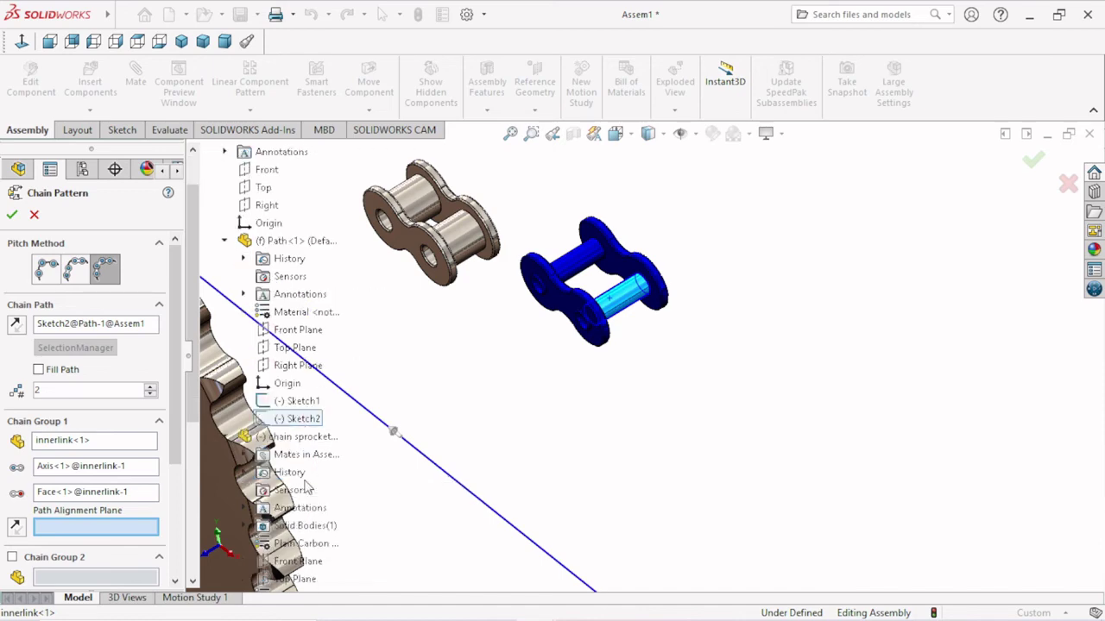
scroll(306, 486, "down", 2)
scroll(313, 390, "down", 2)
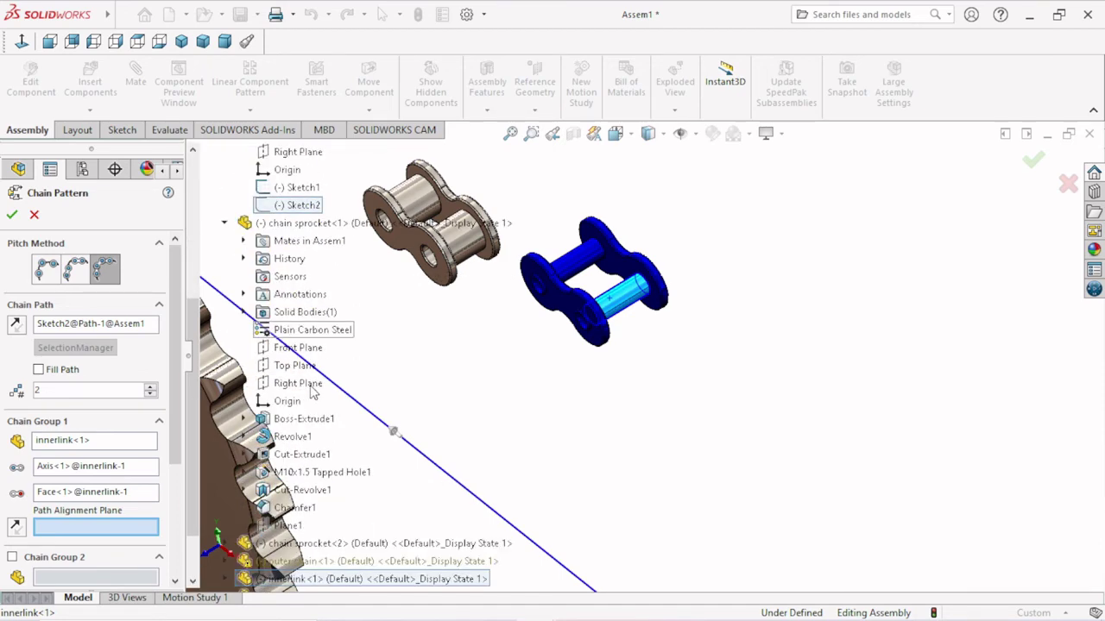
scroll(313, 391, "down", 2)
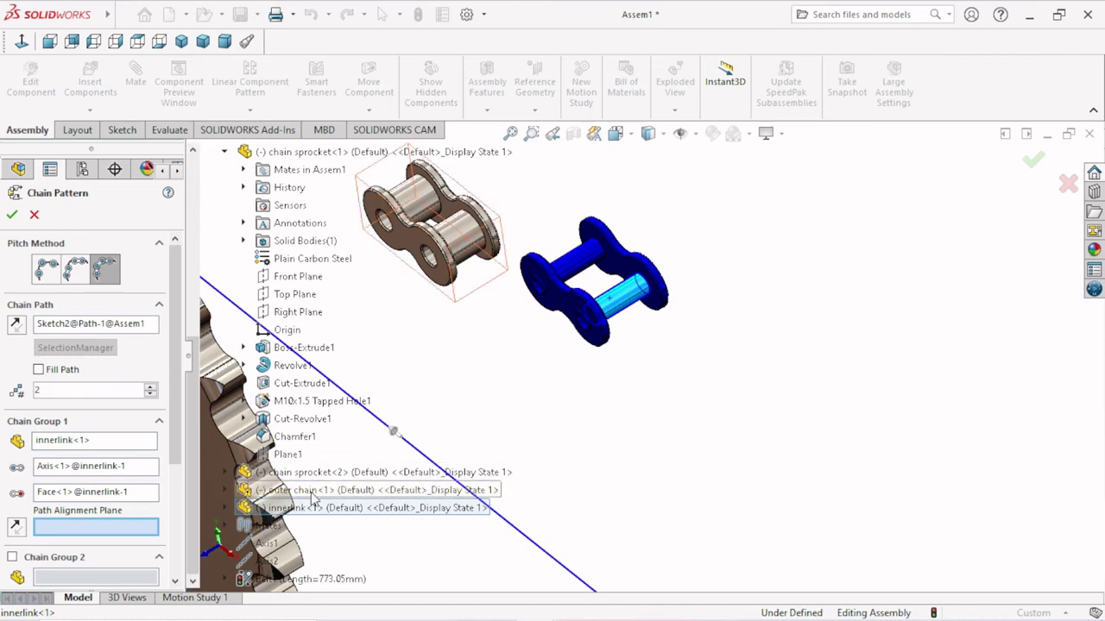
left_click(227, 509)
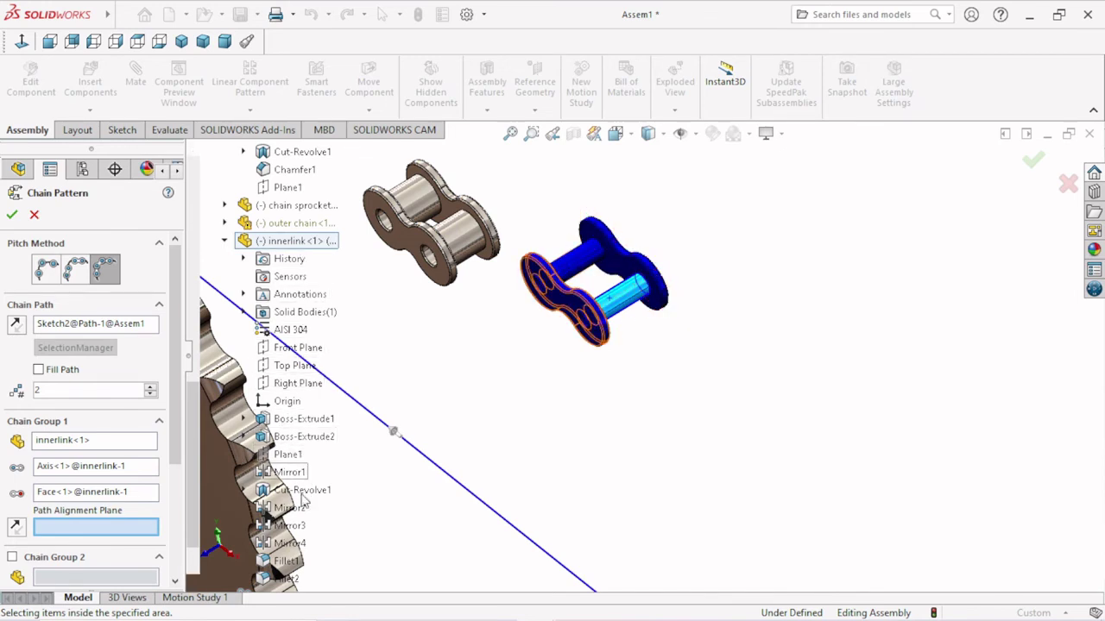
left_click(290, 457)
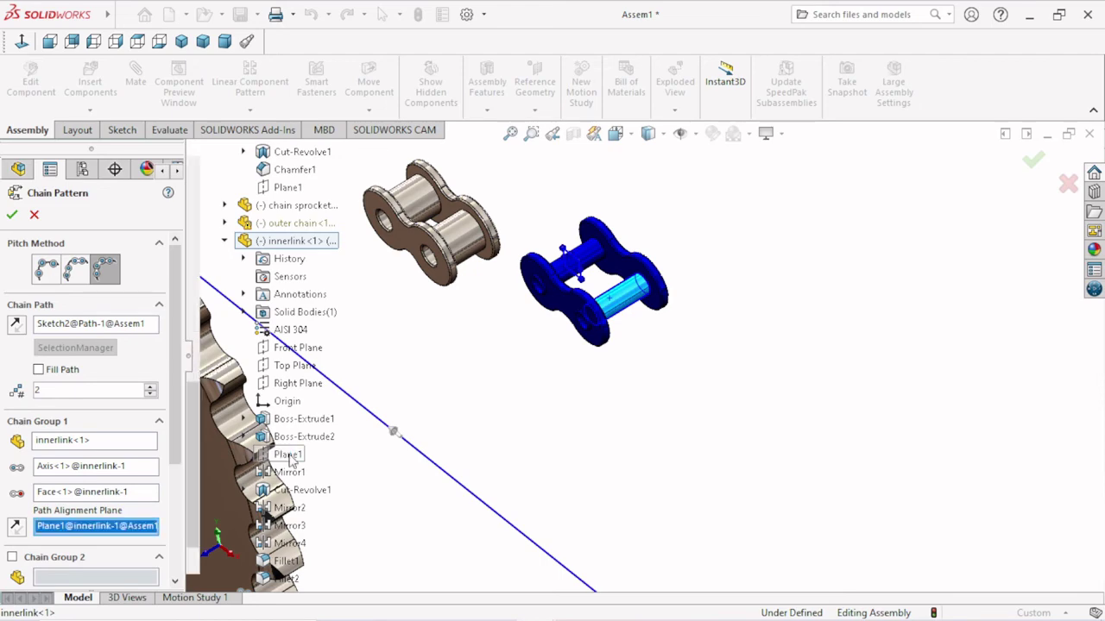
scroll(474, 503, "down", 3)
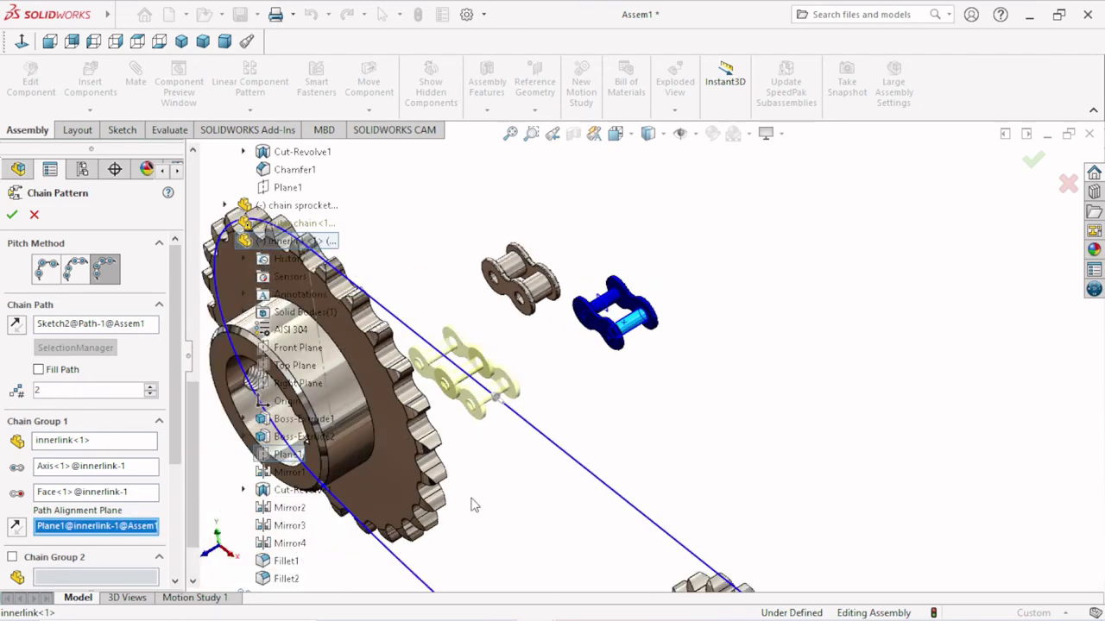
scroll(557, 394, "up", 1)
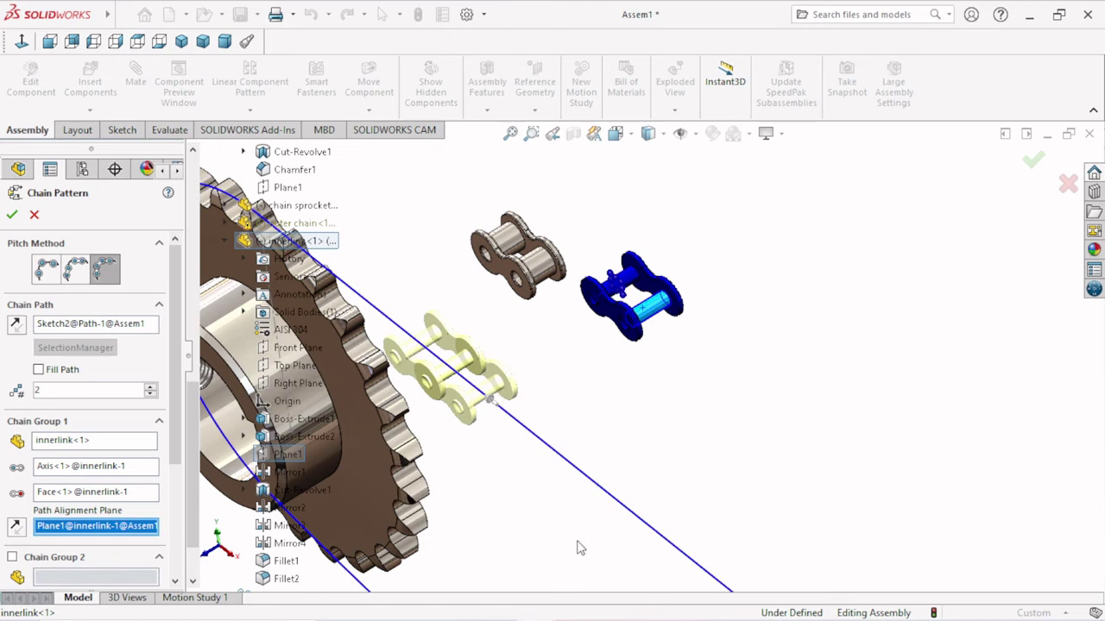
left_click_drag(179, 426, 177, 537)
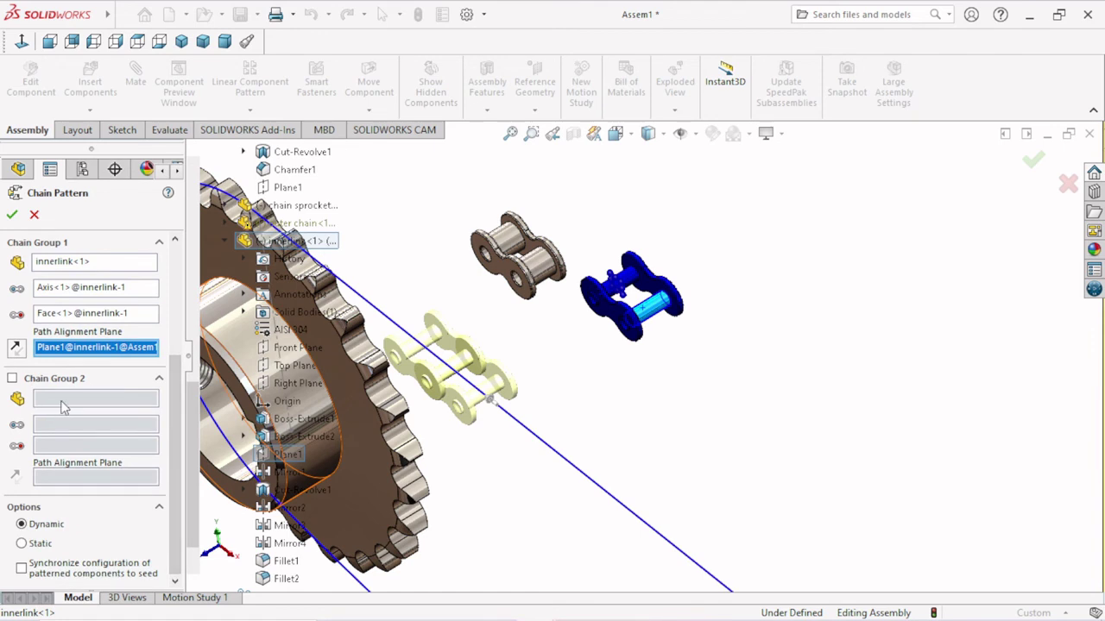
Enable Chain Group 2 with outer chain<1> and its two pin faces.
left_click(13, 379)
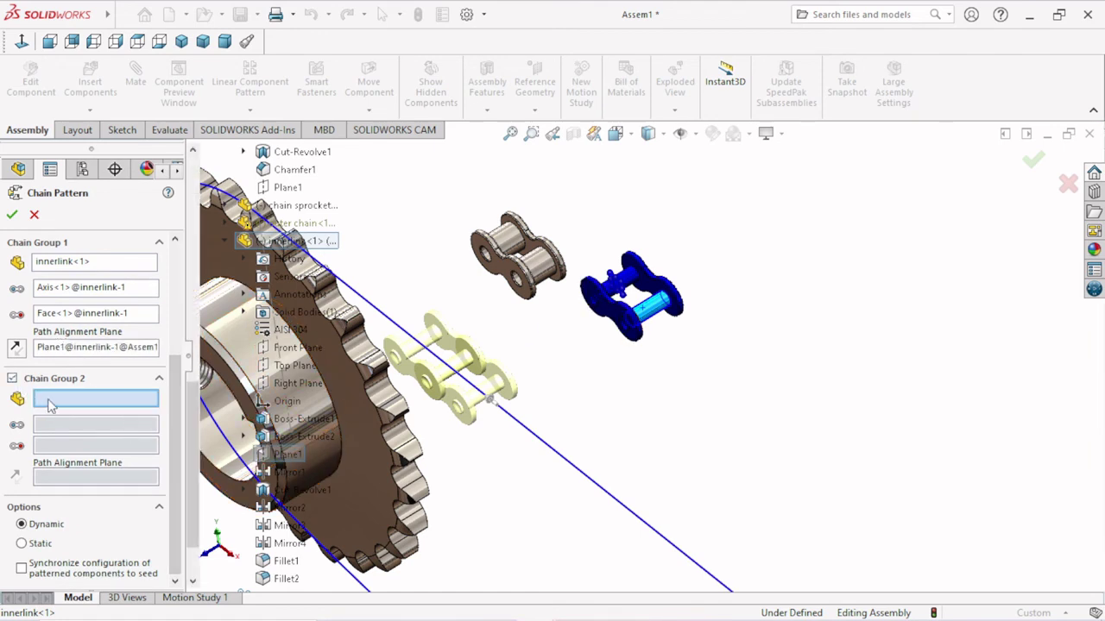
left_click(508, 244)
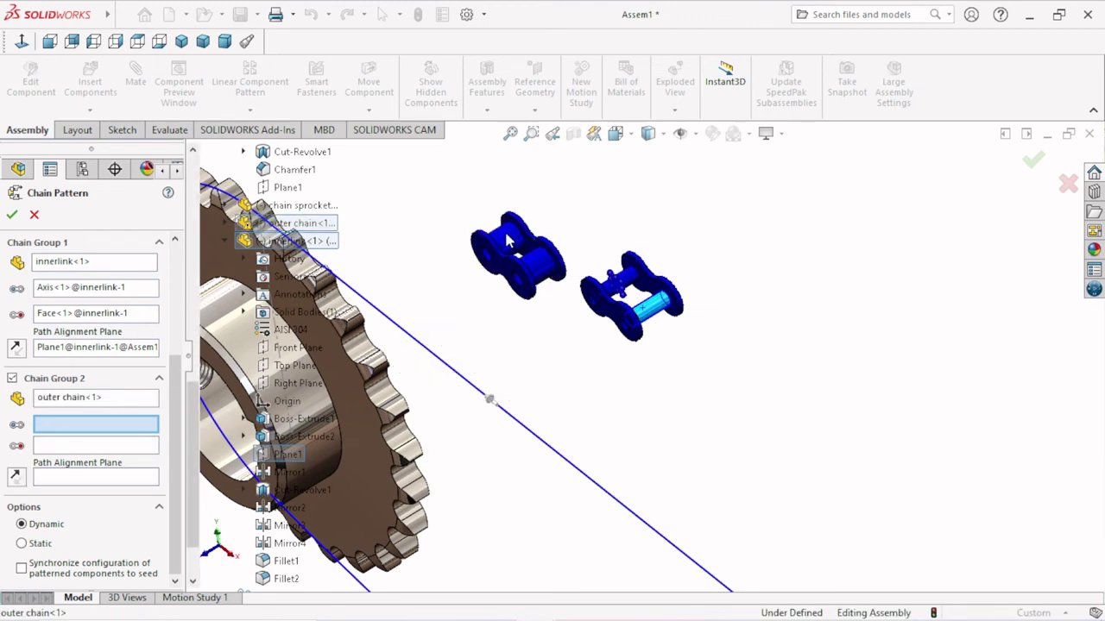
left_click(534, 269)
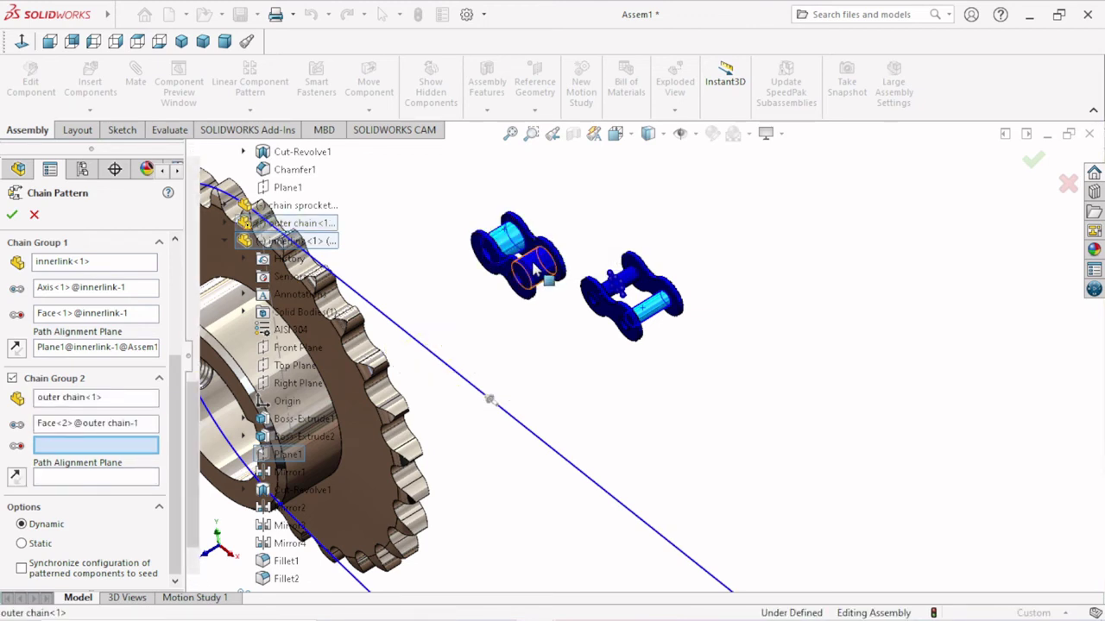
left_click(534, 269)
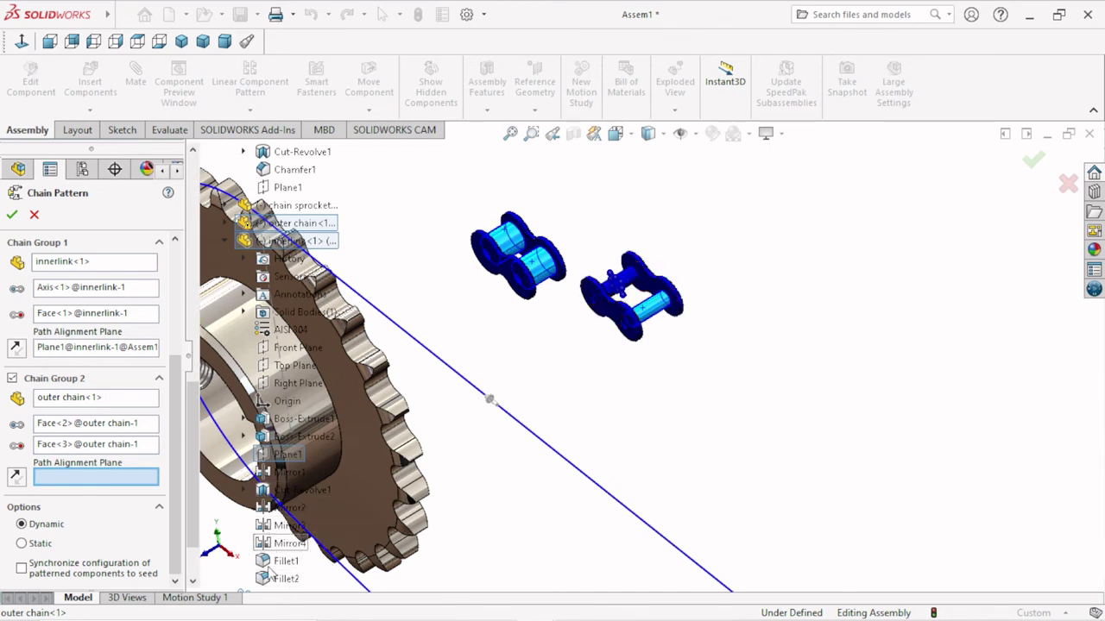
Set outer chain<1>'s Plane1 as Chain Group 2's path alignment plane.
scroll(272, 566, "down", 2)
scroll(302, 429, "up", 5)
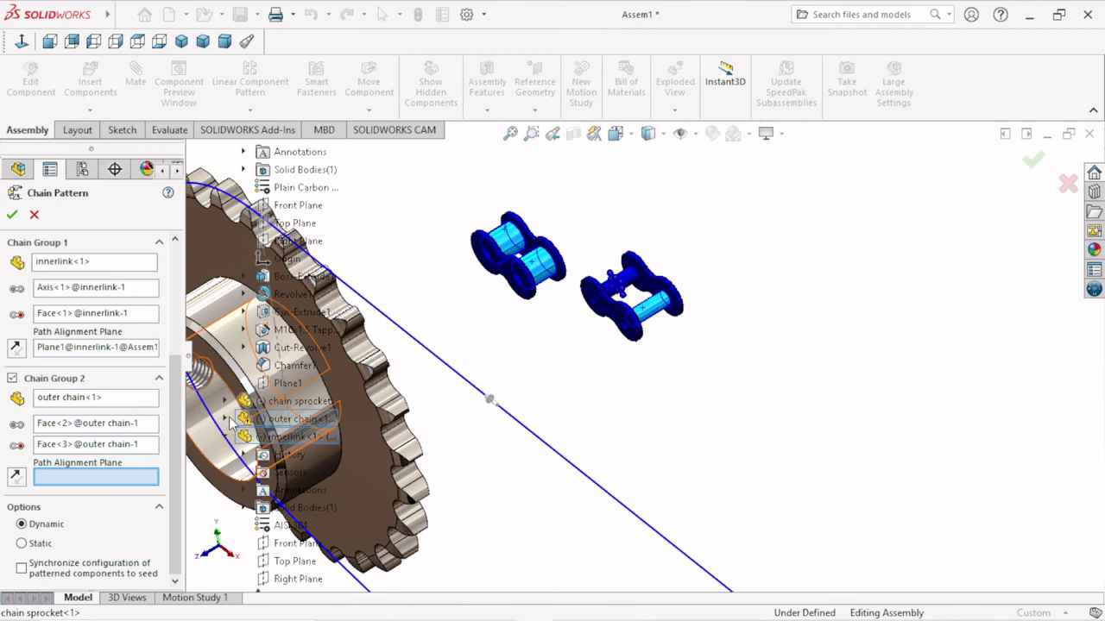
scroll(228, 421, "down", 3)
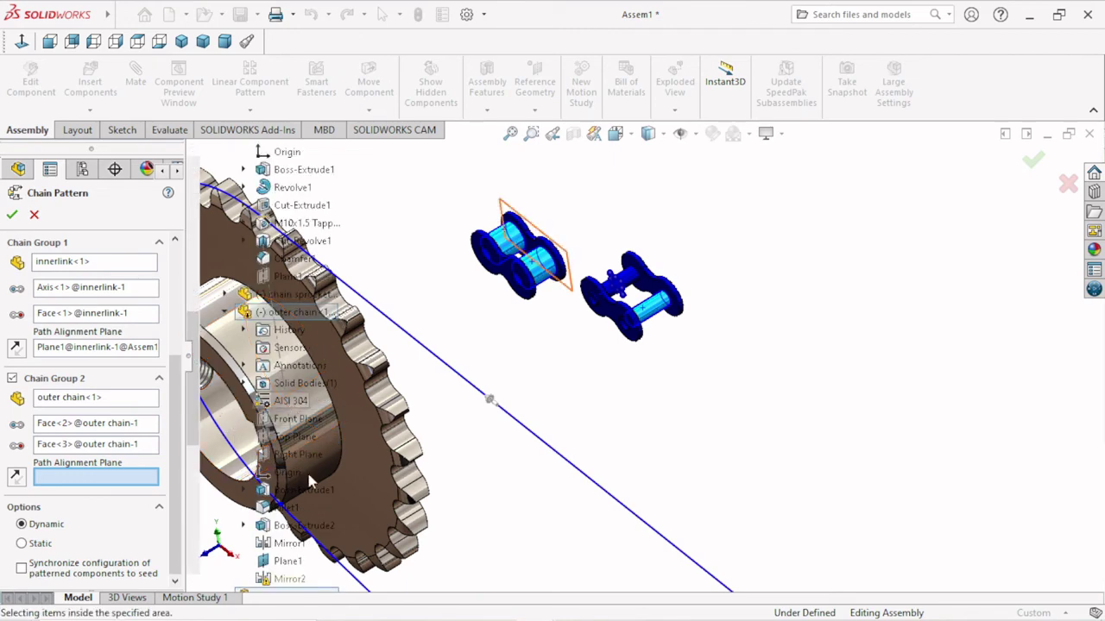
scroll(330, 548, "down", 1)
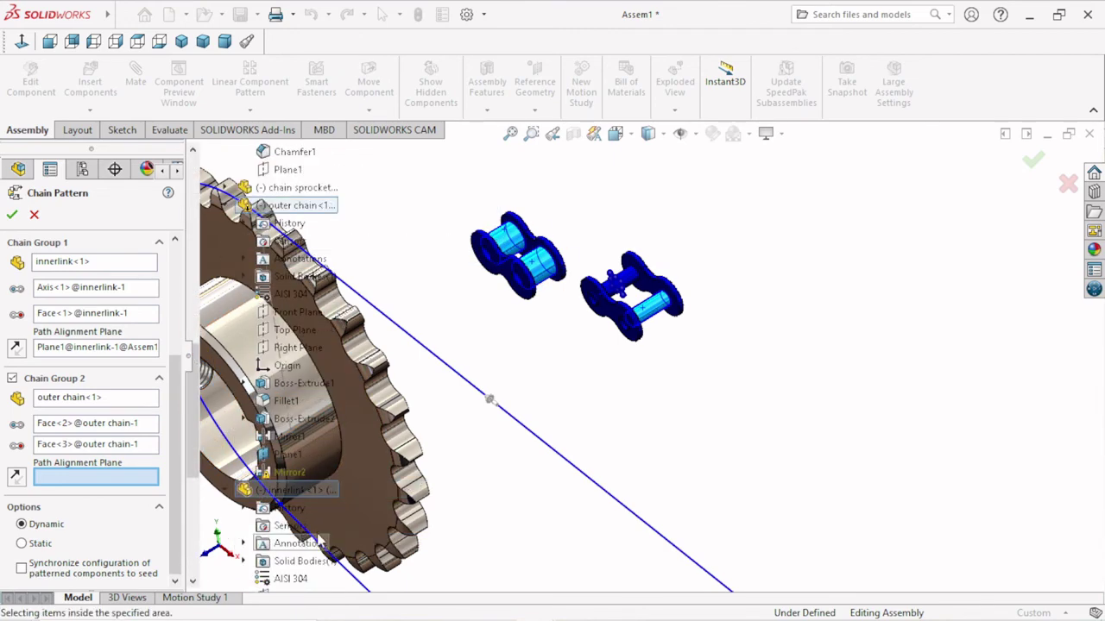
left_click(287, 455)
scroll(525, 465, "up", 1)
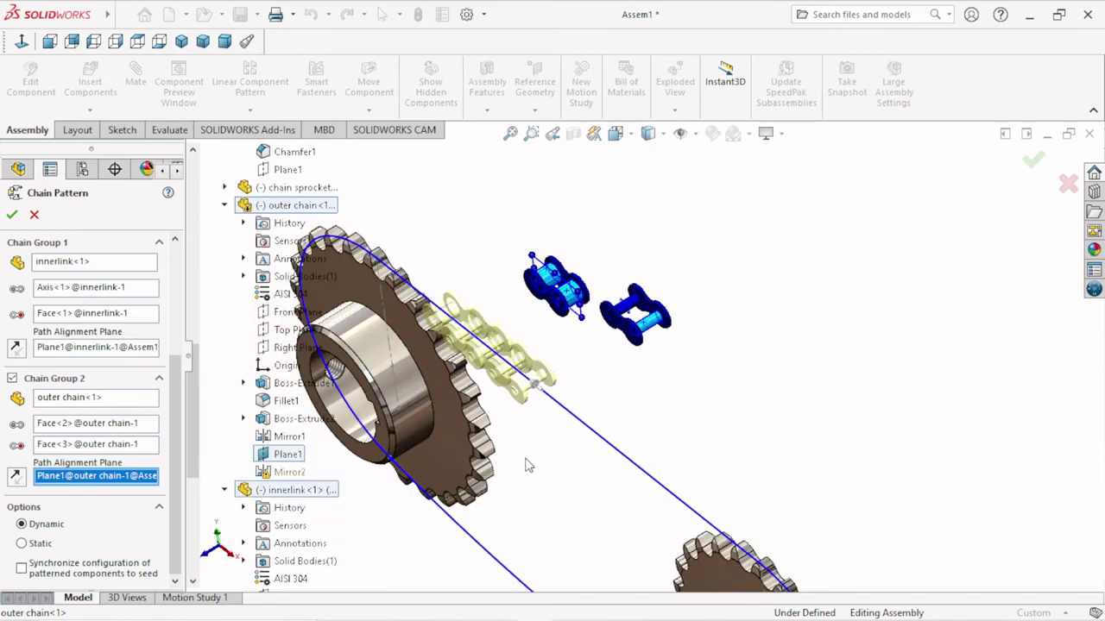
scroll(592, 407, "down", 1)
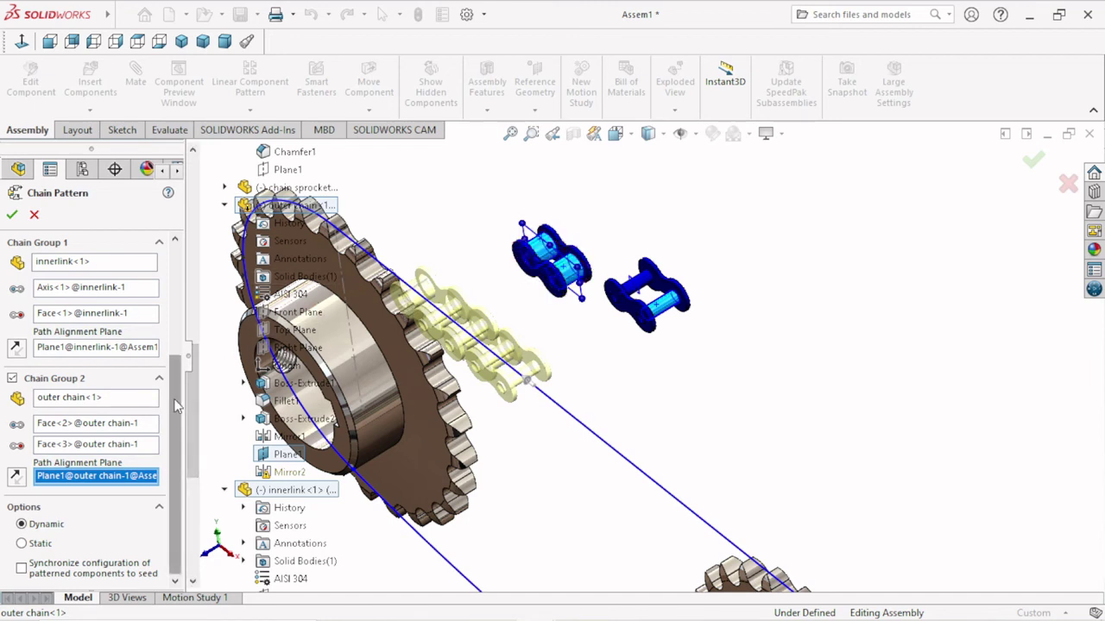
scroll(166, 317, "up", 3)
scroll(166, 317, "up", 1)
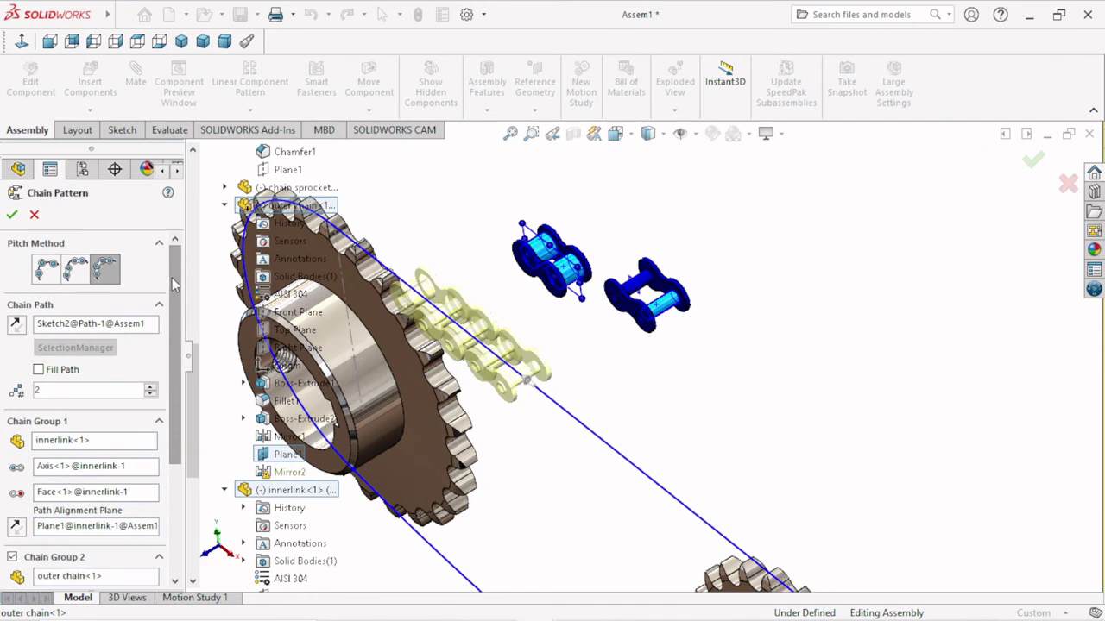
Preview Fill Path around the loop, then turn it off and set 31 links.
left_click(39, 370)
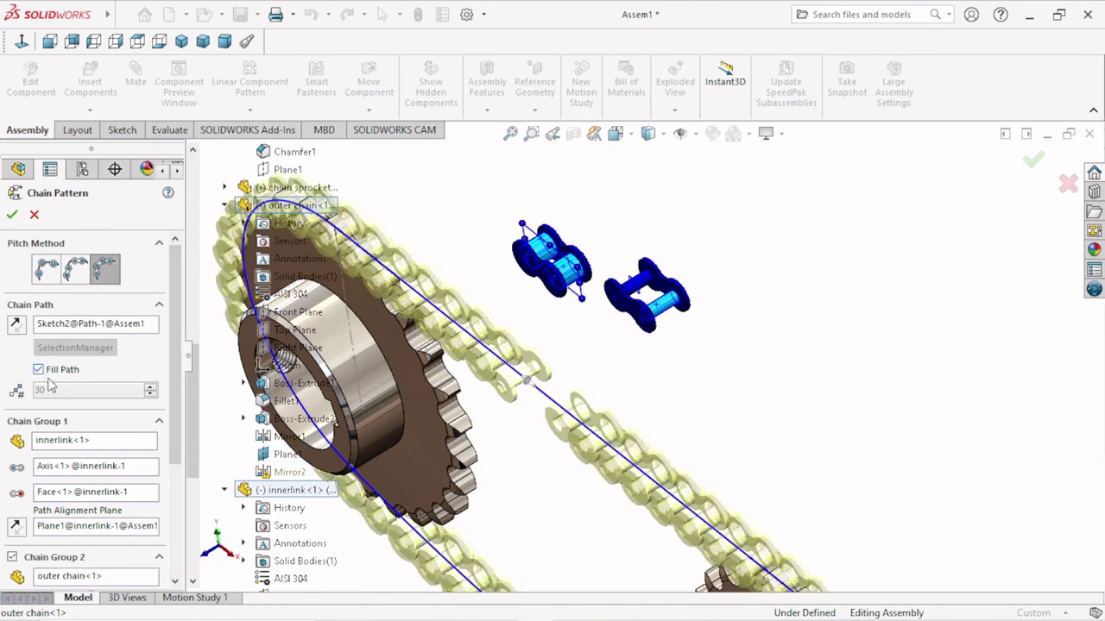
middle_click_drag(566, 421, 578, 449)
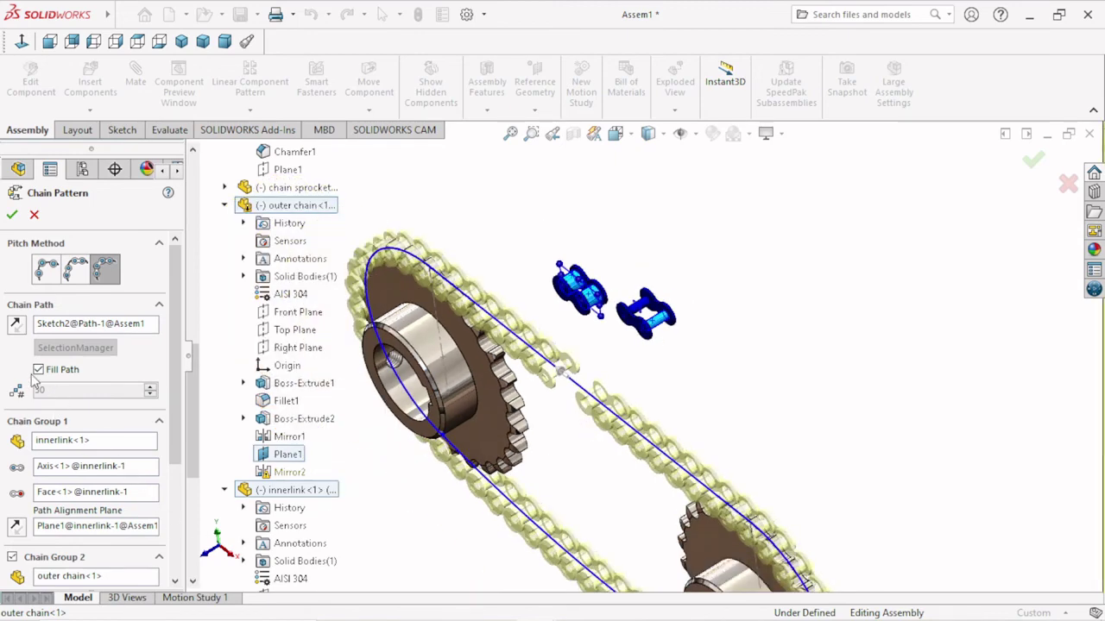
scroll(616, 365, "up", 5)
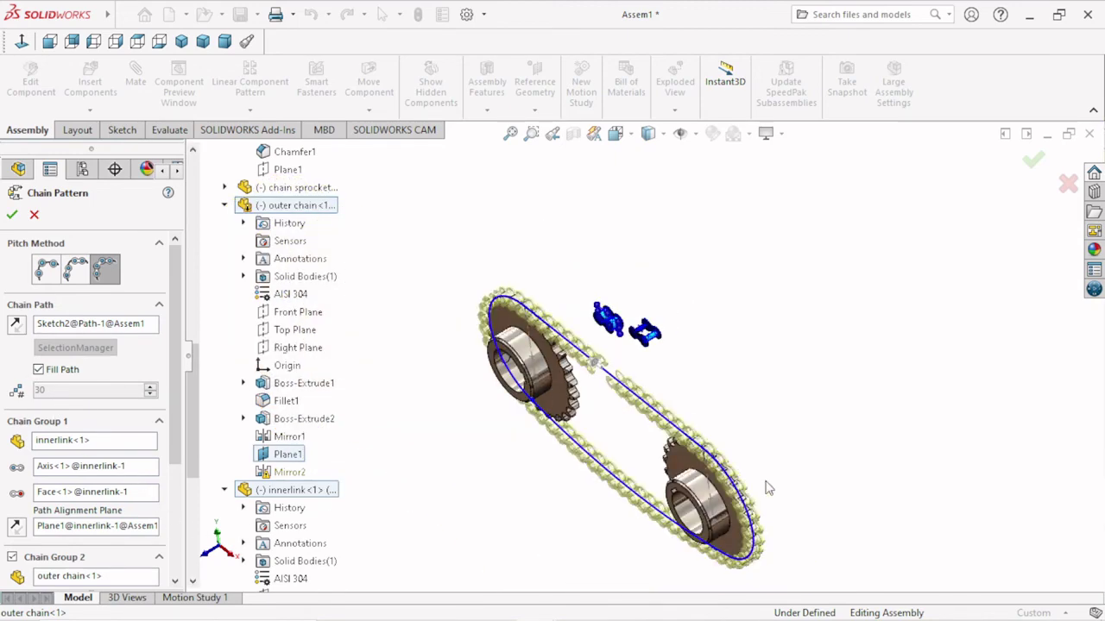
mouse_move(795, 466)
middle_mouse_down()
mouse_move(823, 361)
mouse_move(858, 350)
mouse_move(845, 412)
middle_mouse_up()
scroll(717, 411, "down", 2)
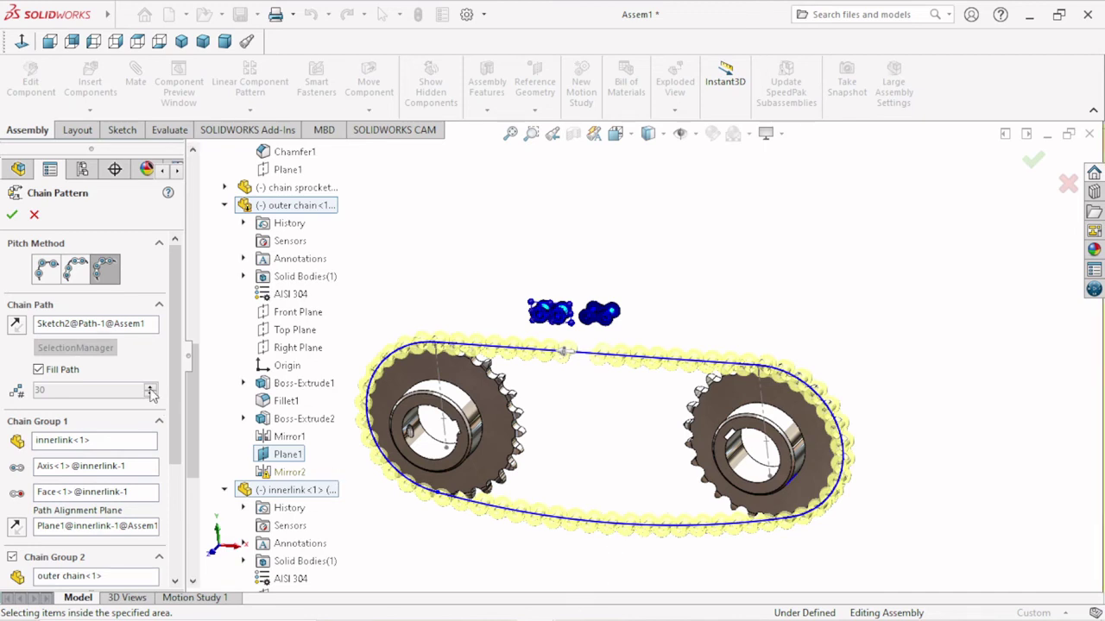
left_click(38, 371)
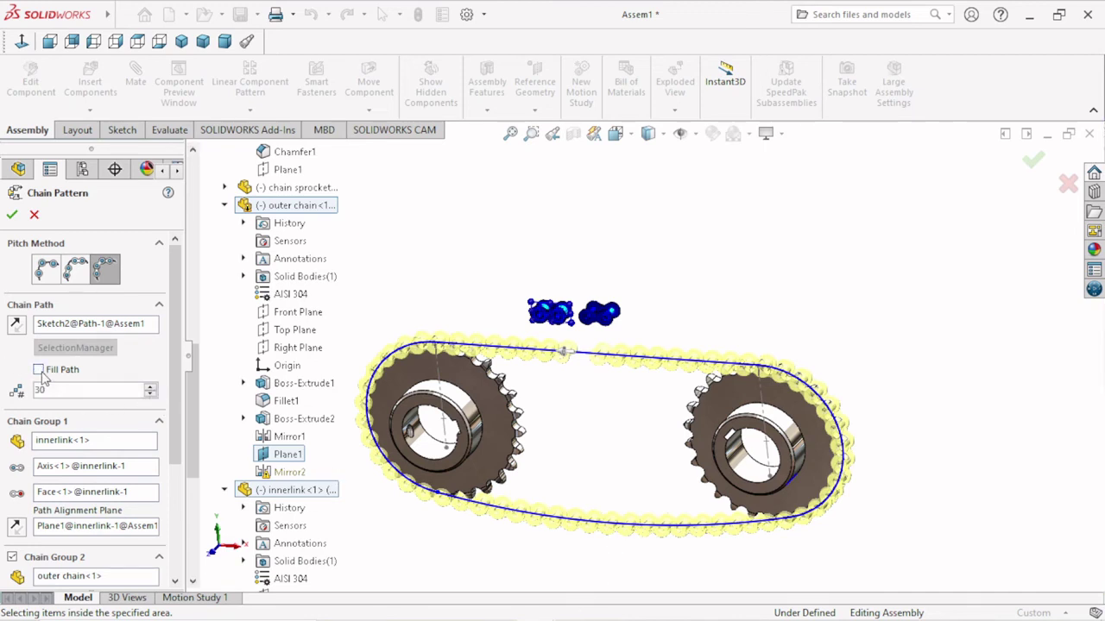
left_click(150, 387)
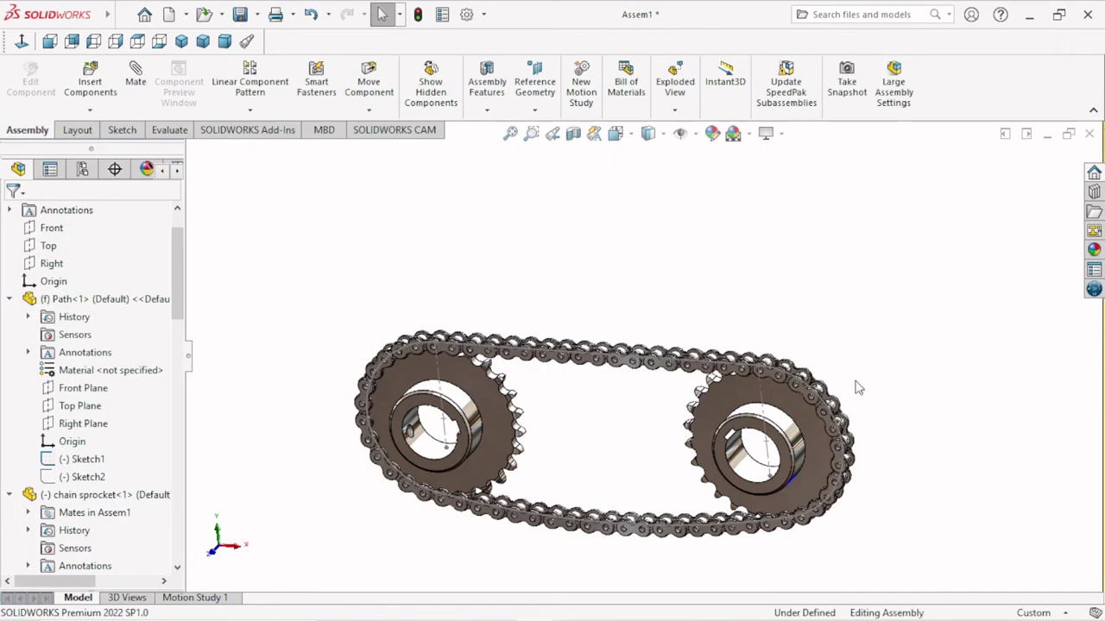
Hide the chain path sketch line.
scroll(634, 394, "down", 2)
scroll(570, 341, "down", 2)
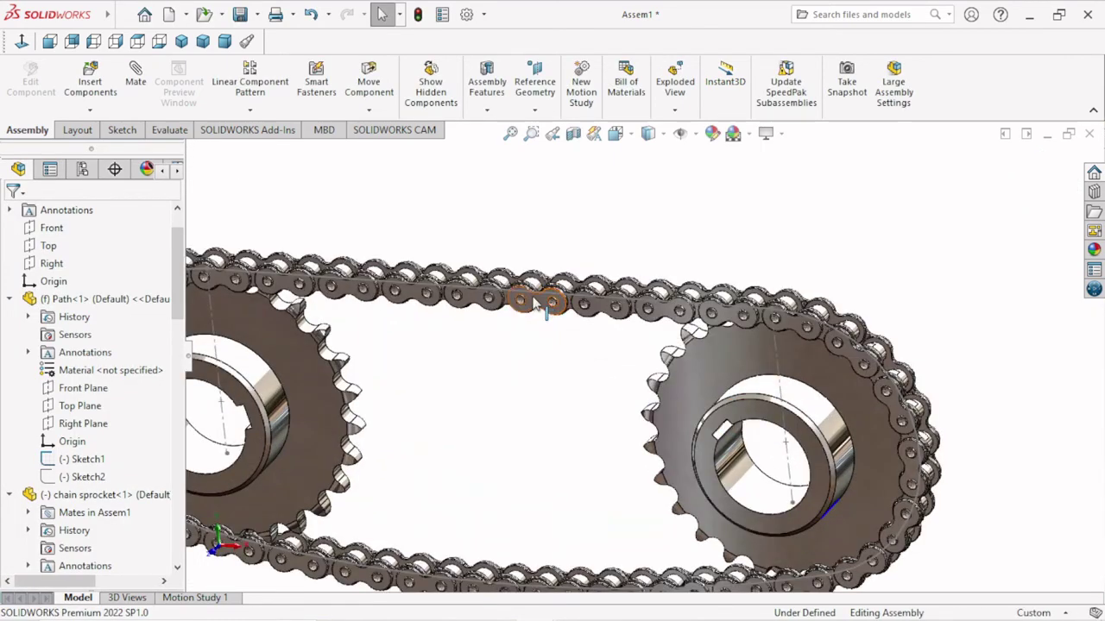
left_click(537, 297)
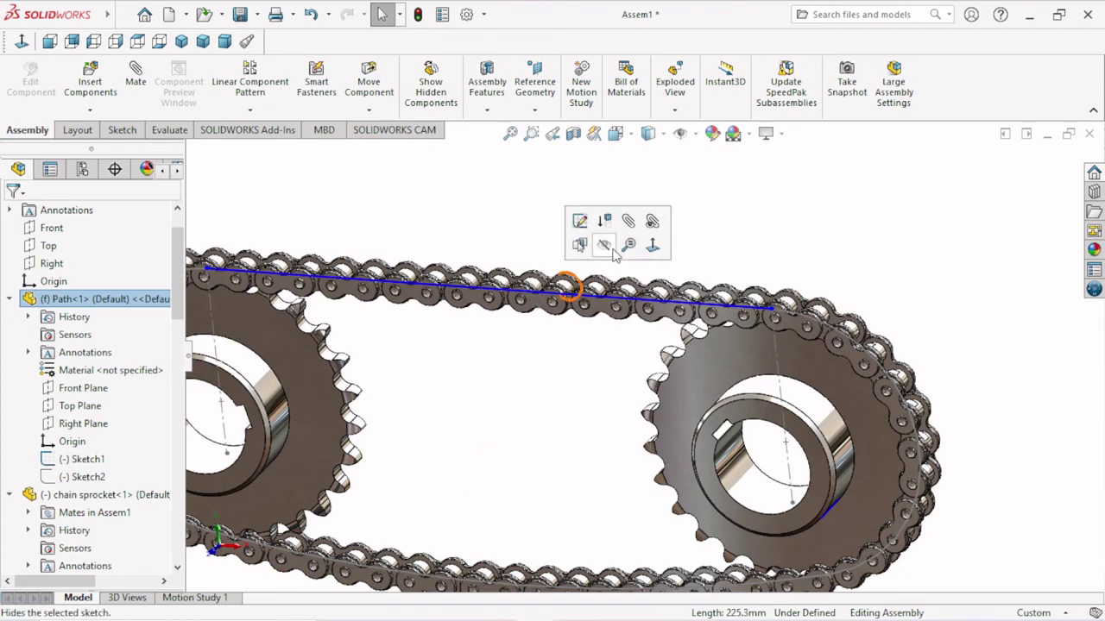
left_click(524, 438)
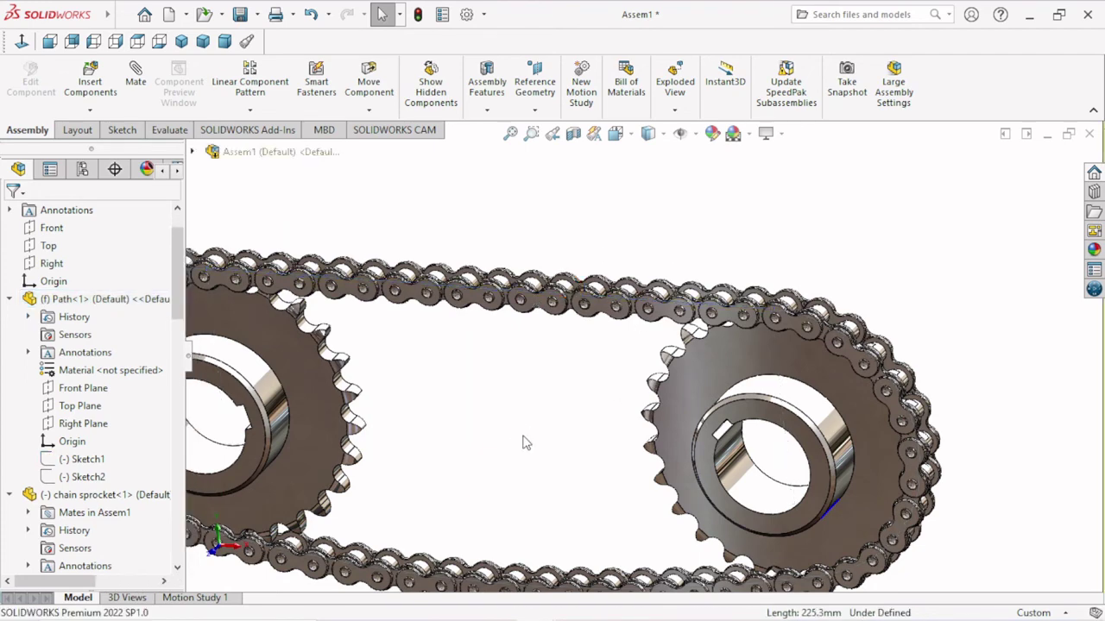
scroll(604, 417, "up", 5)
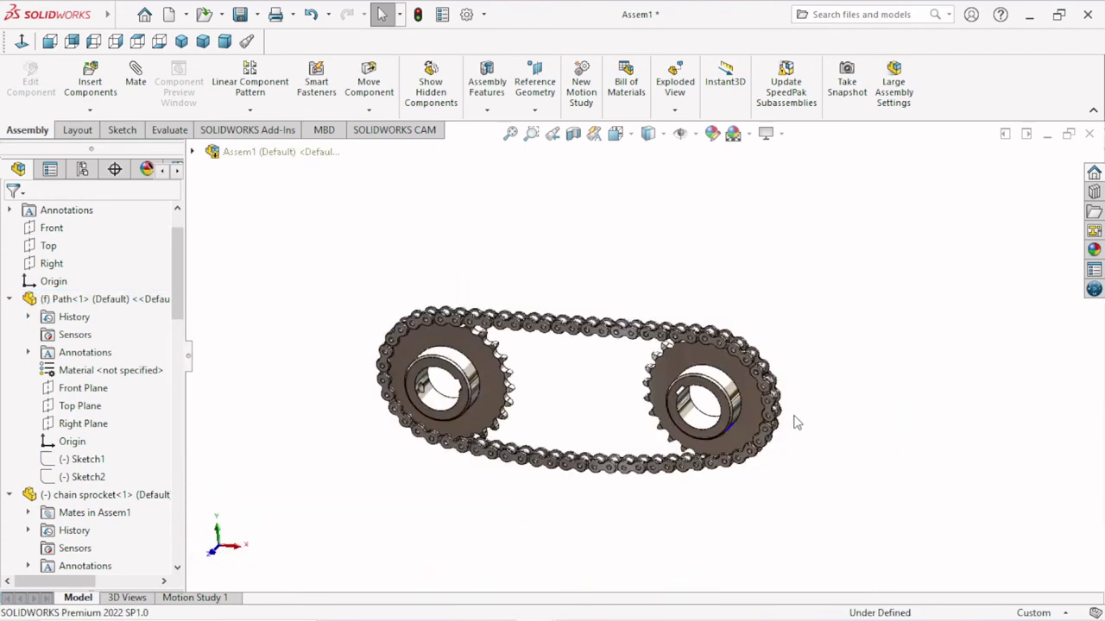
scroll(605, 405, "down", 2)
Drag a chain link to run the chain along its path around the sprockets.
middle_click_drag(634, 393, 741, 390)
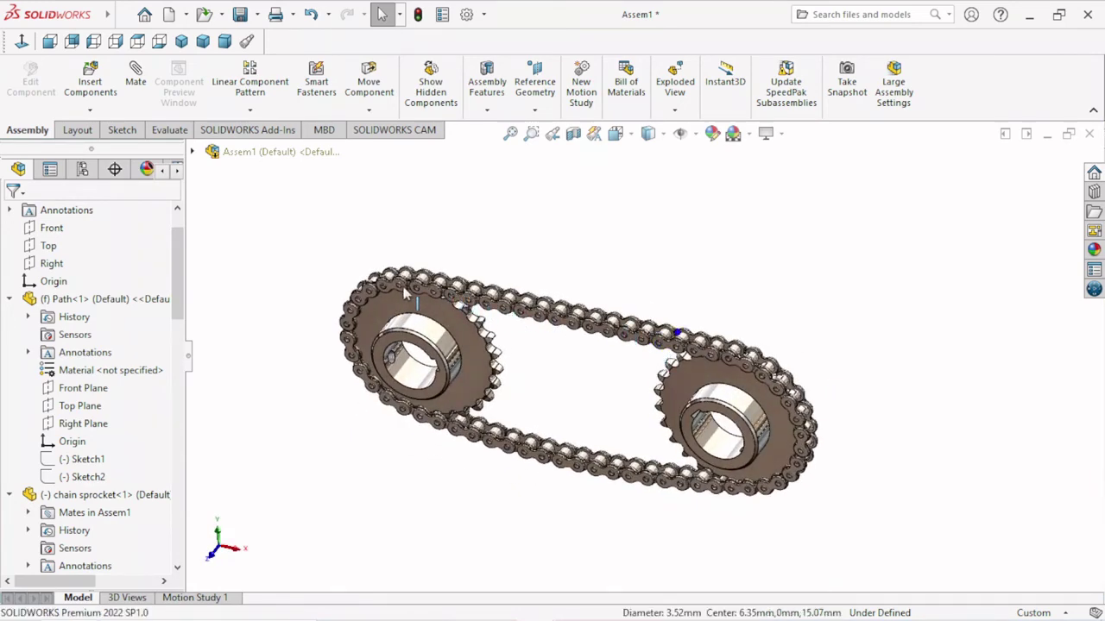
left_click_drag(480, 302, 515, 315)
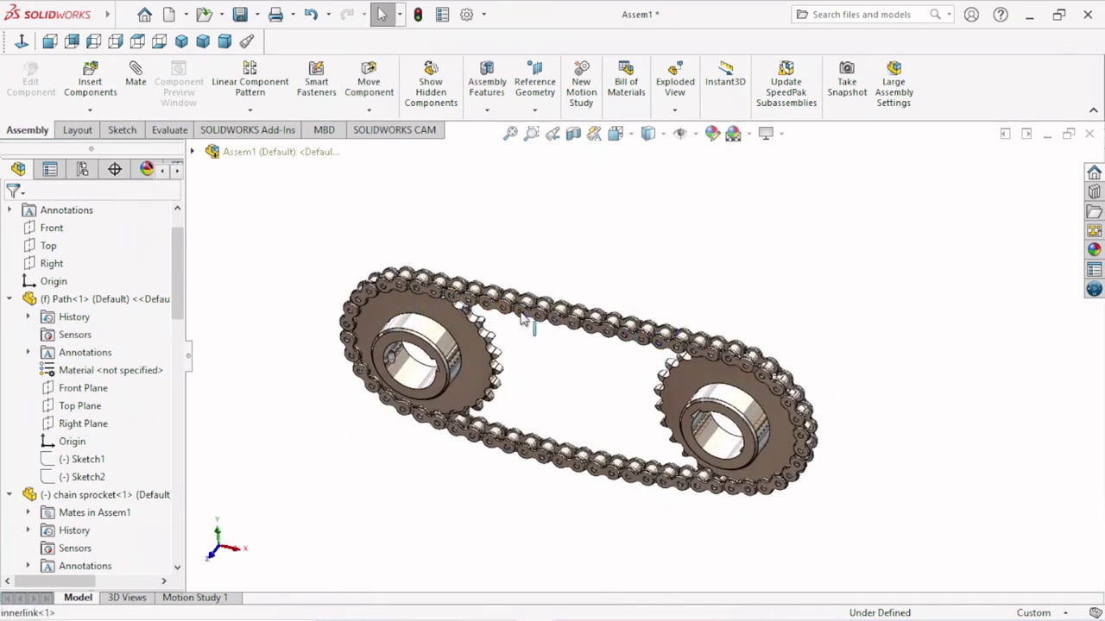
scroll(581, 382, "up", 3)
middle_click_drag(581, 382, 575, 315)
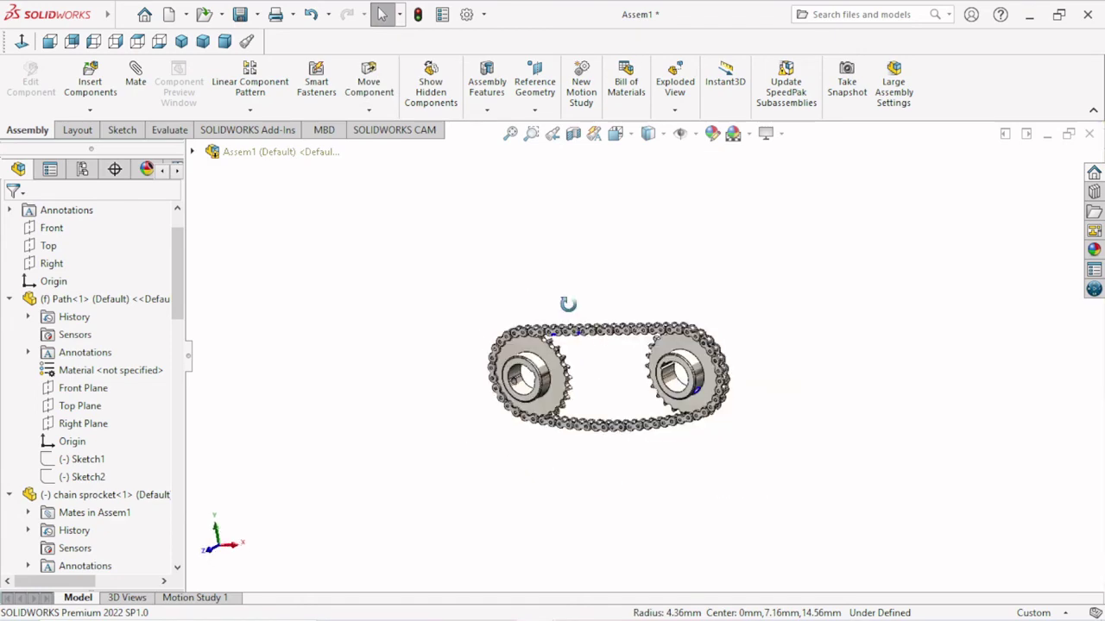
scroll(596, 340, "down", 2)
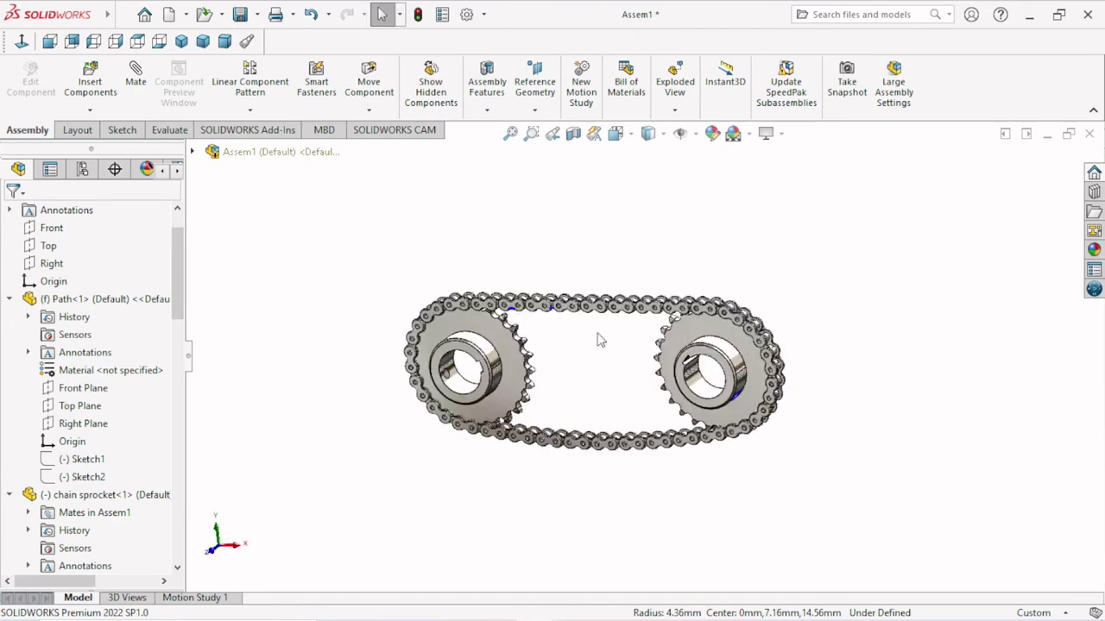
scroll(592, 304, "down", 2)
mouse_move(594, 300)
left_mouse_down()
mouse_move(367, 311)
mouse_move(811, 345)
mouse_move(326, 427)
mouse_move(454, 530)
mouse_move(589, 585)
mouse_move(680, 490)
left_mouse_up()
scroll(643, 470, "up", 3)
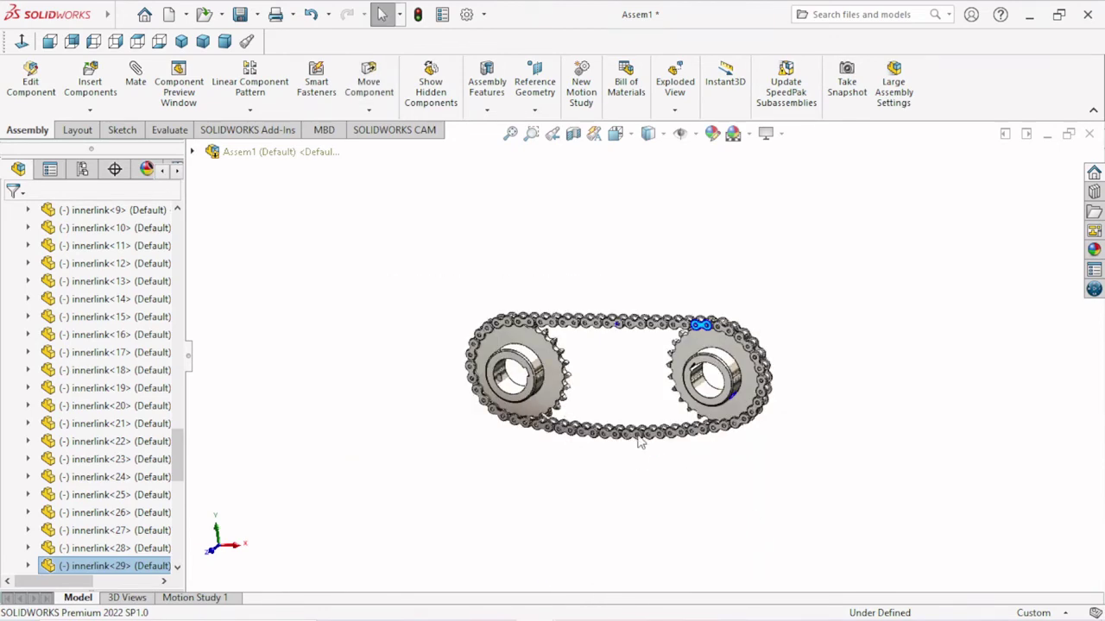
scroll(640, 441, "down", 2)
Deselect the link and orbit to inspect the finished chain.
left_click(751, 466)
scroll(648, 382, "down", 1)
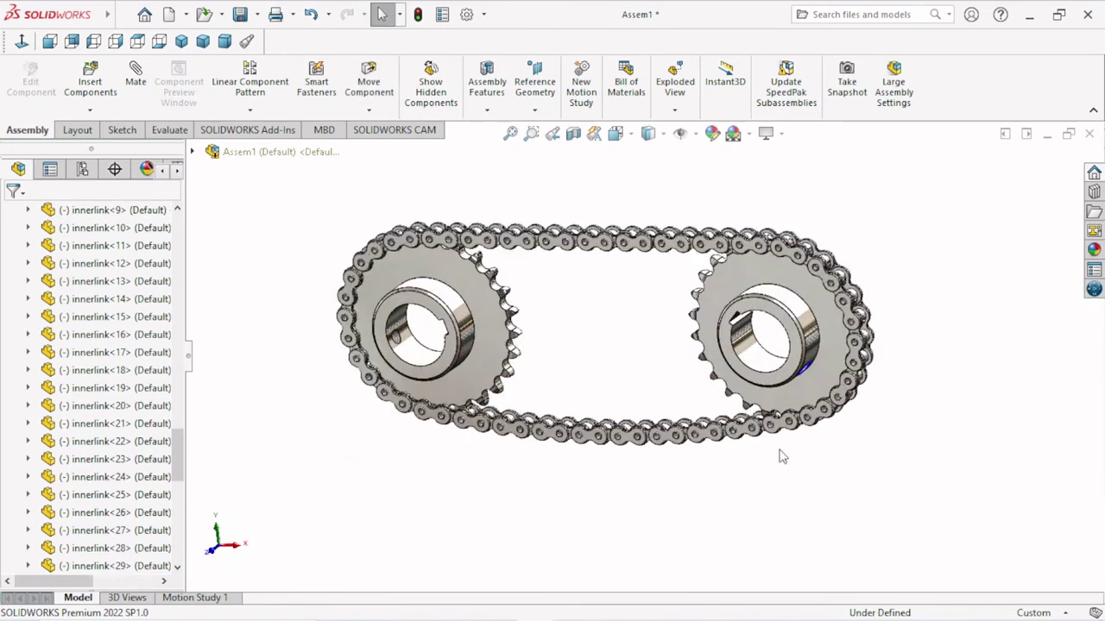
mouse_move(781, 457)
middle_mouse_down()
mouse_move(769, 454)
mouse_move(762, 483)
mouse_move(782, 468)
mouse_move(735, 437)
middle_mouse_up()
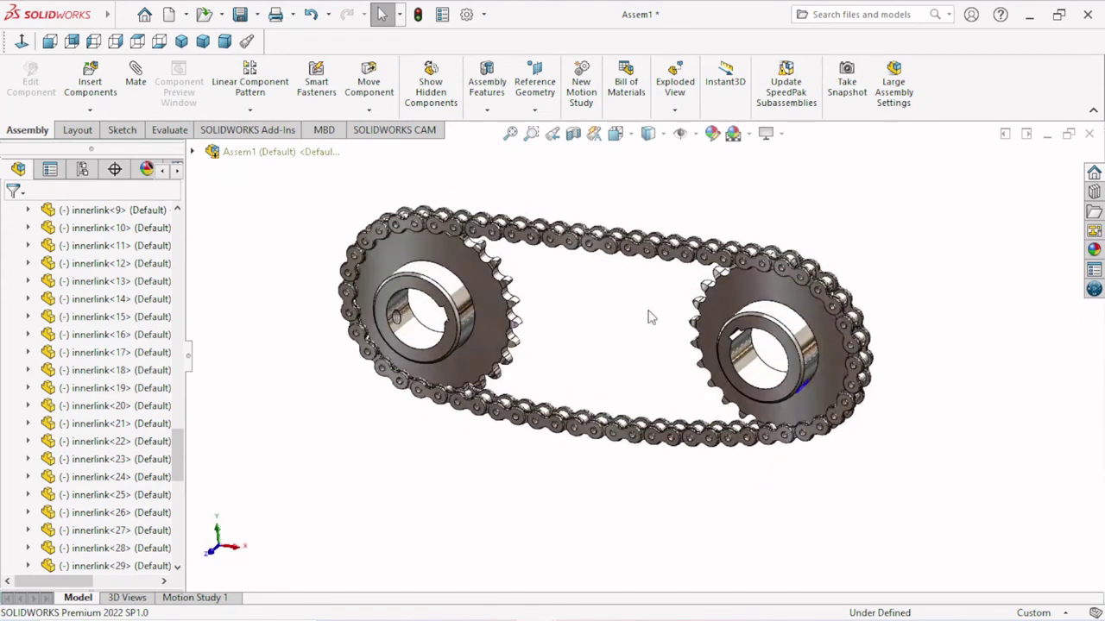
scroll(638, 302, "down", 3)
scroll(577, 317, "up", 3)
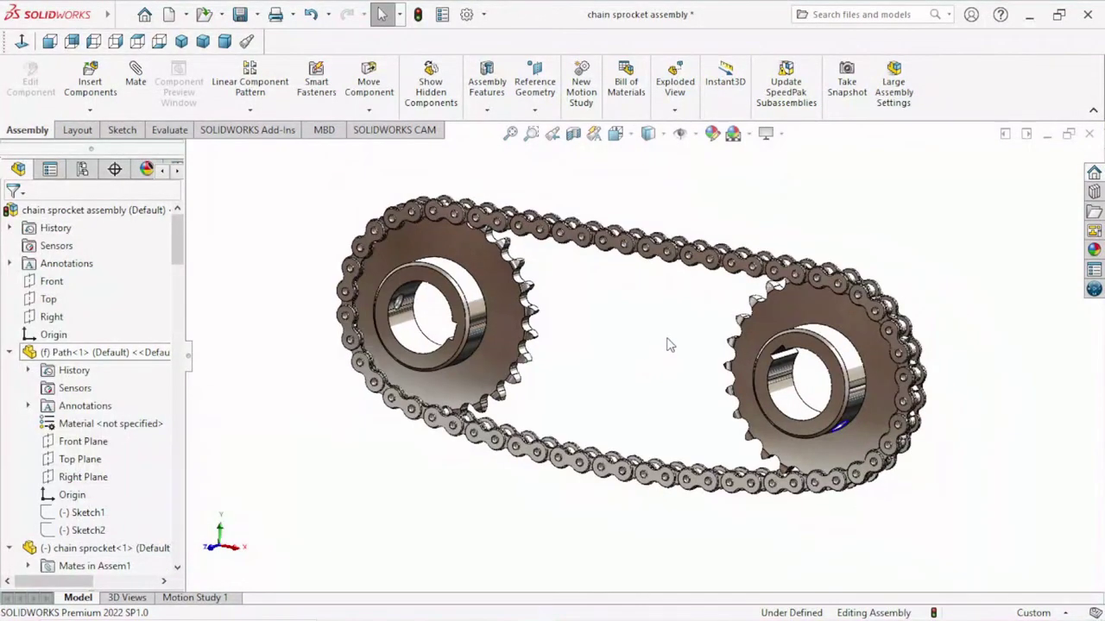
Orbit the chain sprocket assembly into view and start a new mate.
mouse_move(667, 338)
middle_mouse_down()
mouse_move(690, 340)
mouse_move(688, 368)
middle_mouse_up()
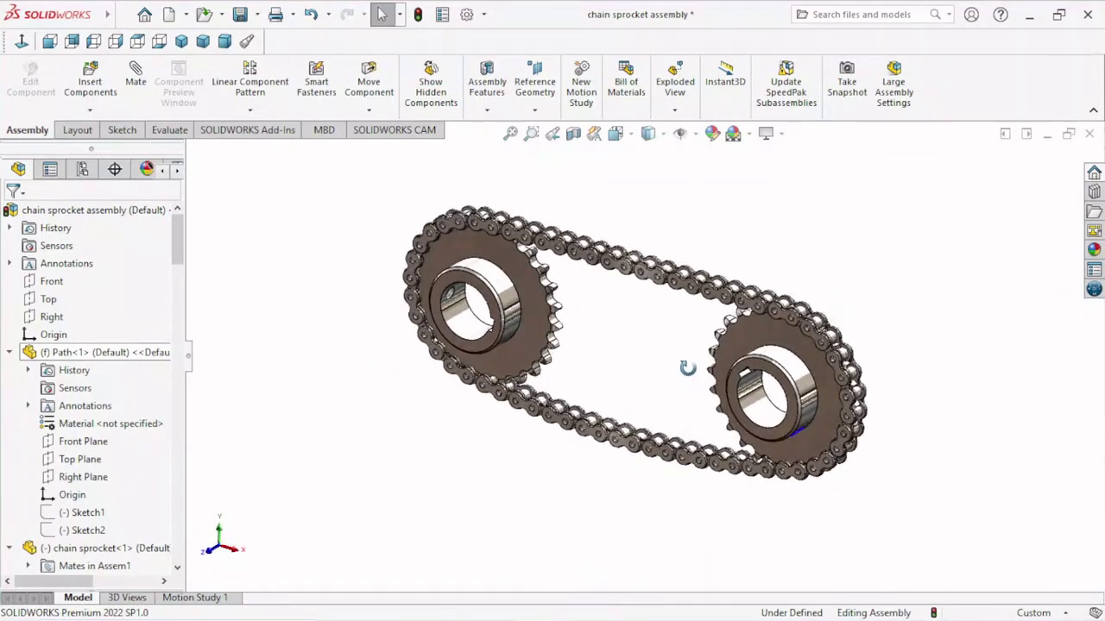
scroll(687, 346, "down", 3)
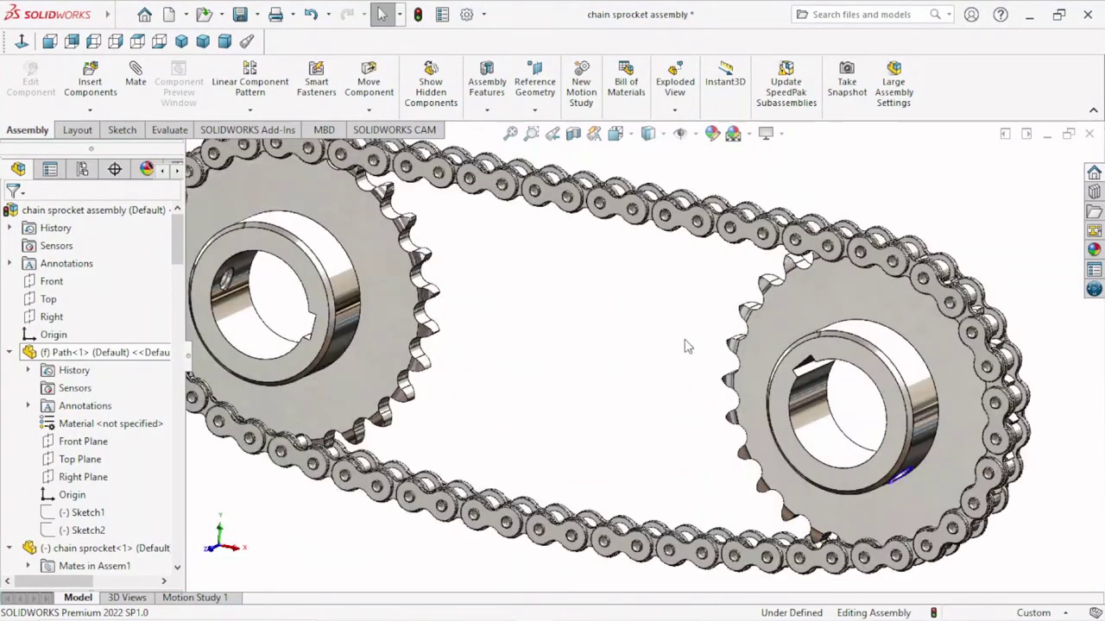
scroll(643, 337, "up", 3)
middle_click_drag(447, 271, 545, 293)
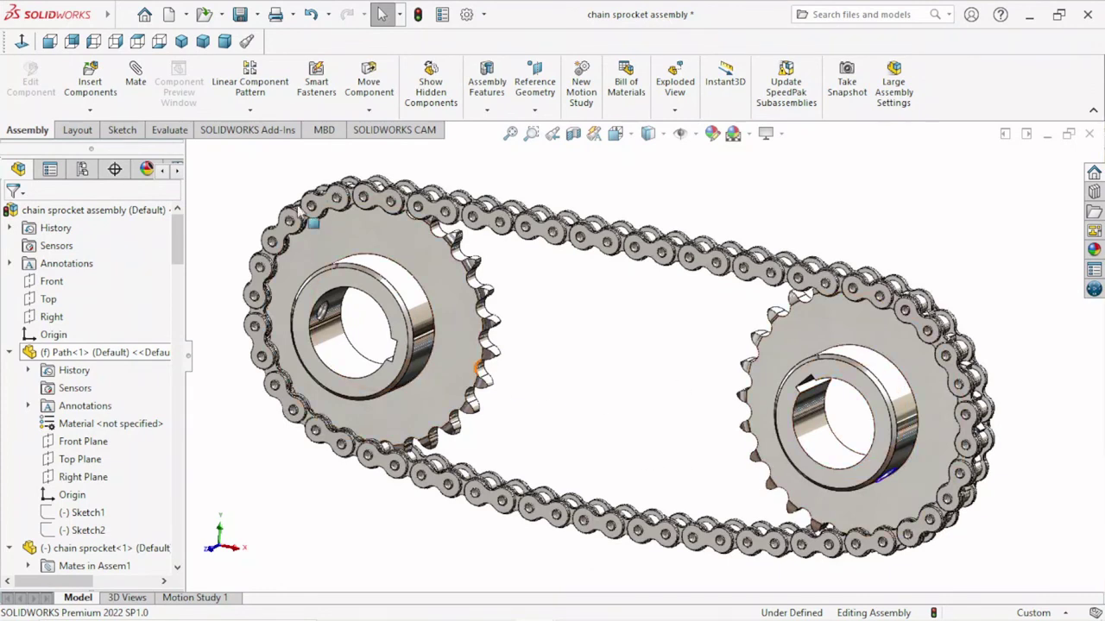
left_click(136, 78)
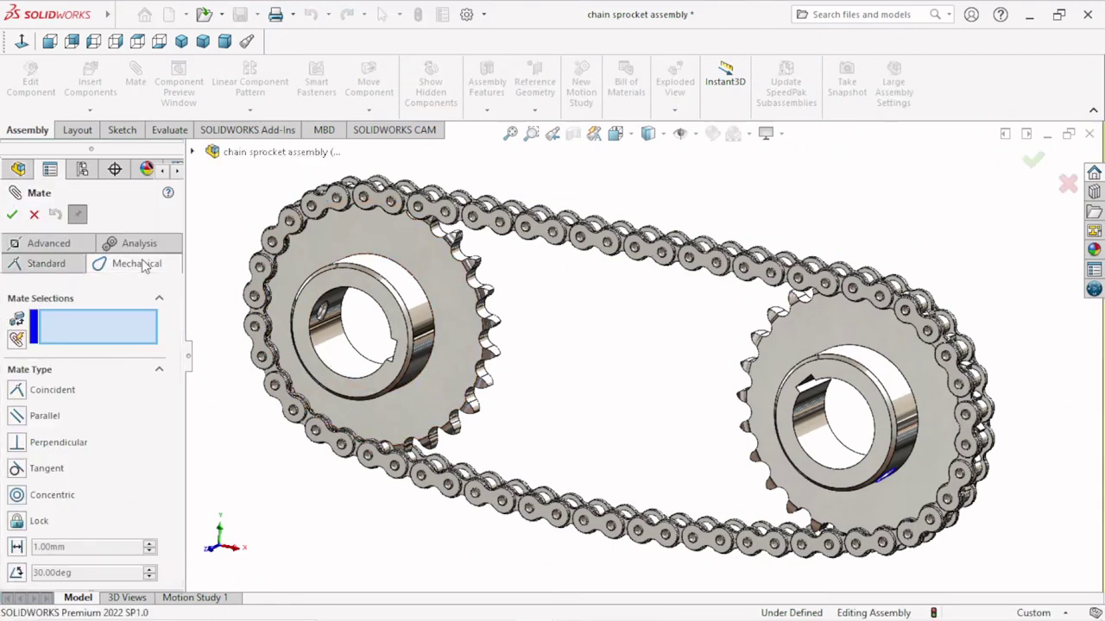
Under mechanical mates, select a chain link face and the left sprocket hub's circular edge.
left_click(145, 266)
middle_click_drag(607, 345, 595, 369)
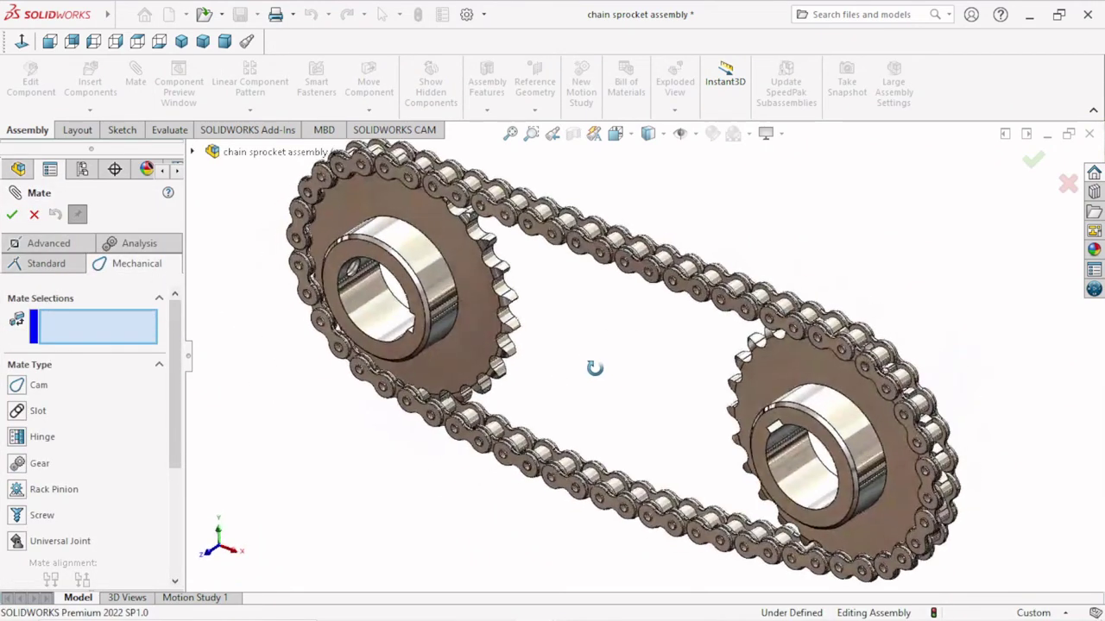
scroll(509, 226, "down", 3)
left_click(499, 191)
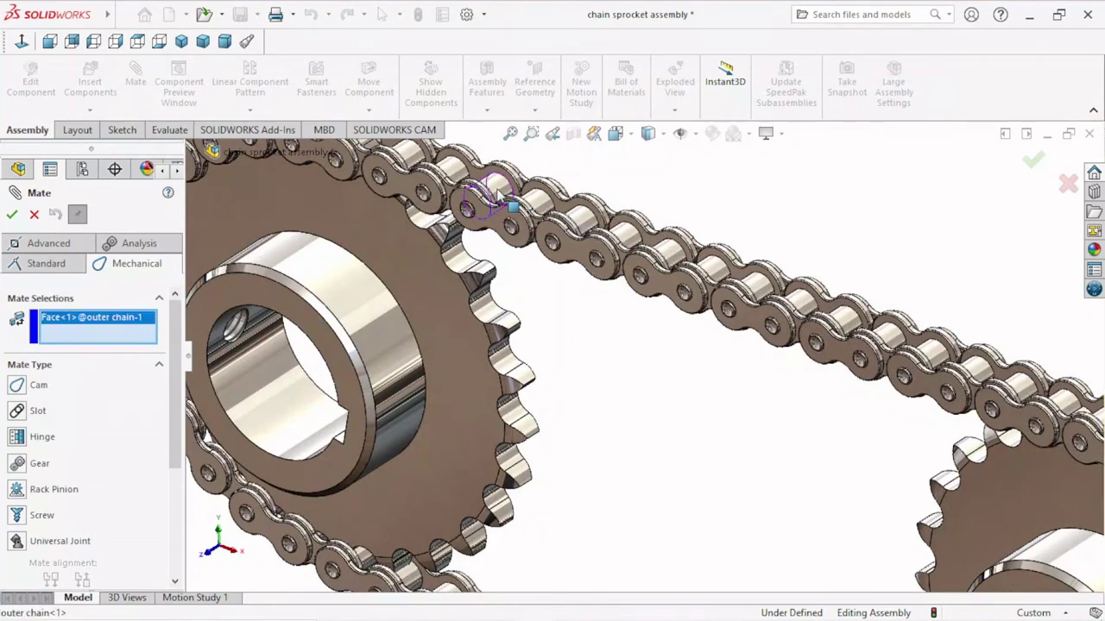
scroll(690, 379, "up", 3)
mouse_move(762, 404)
middle_mouse_down()
mouse_move(758, 377)
mouse_move(541, 404)
middle_mouse_up()
scroll(547, 378, "down", 3)
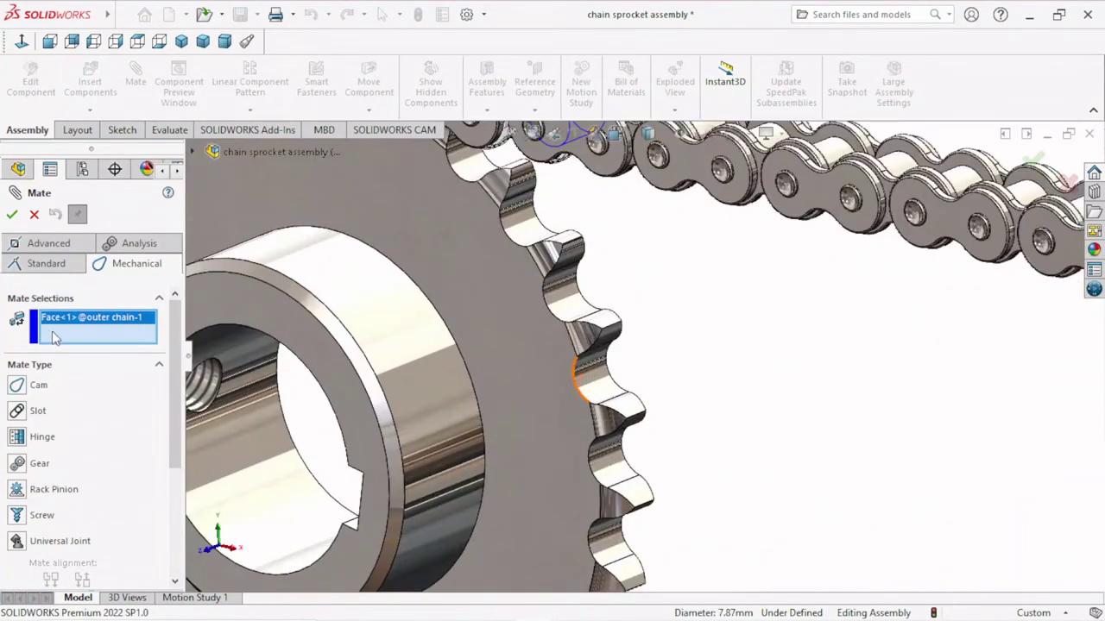
left_click(459, 343)
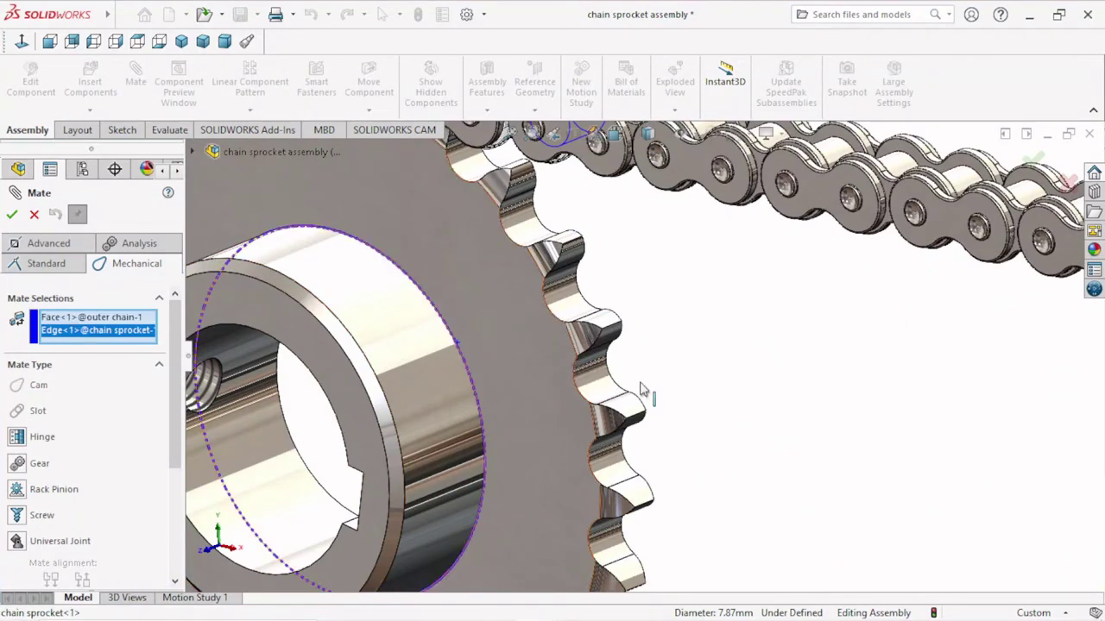
scroll(643, 390, "up", 3)
Apply a reversed Gear mate at 7.87mm : 57.15mm and close the mate settings.
left_click(19, 464)
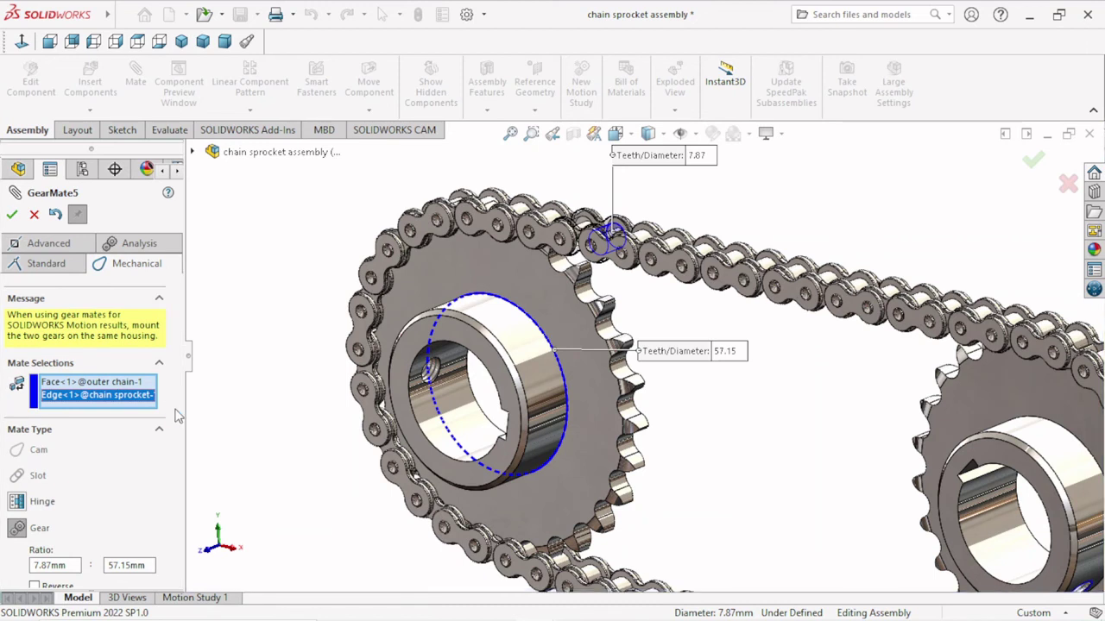
left_click_drag(177, 409, 192, 486)
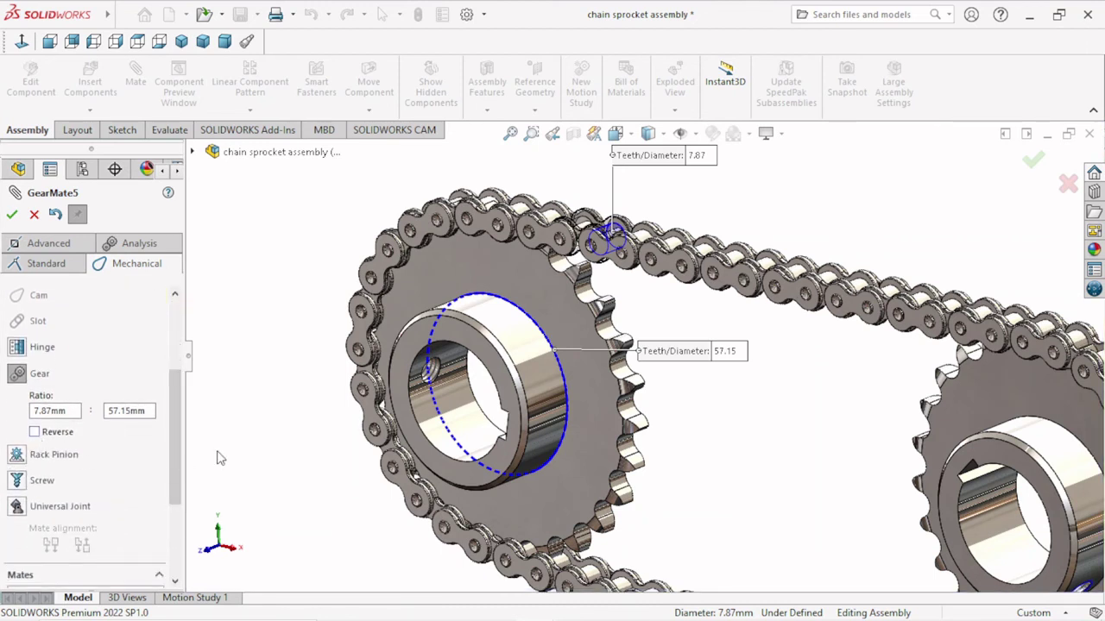
scroll(604, 405, "up", 5)
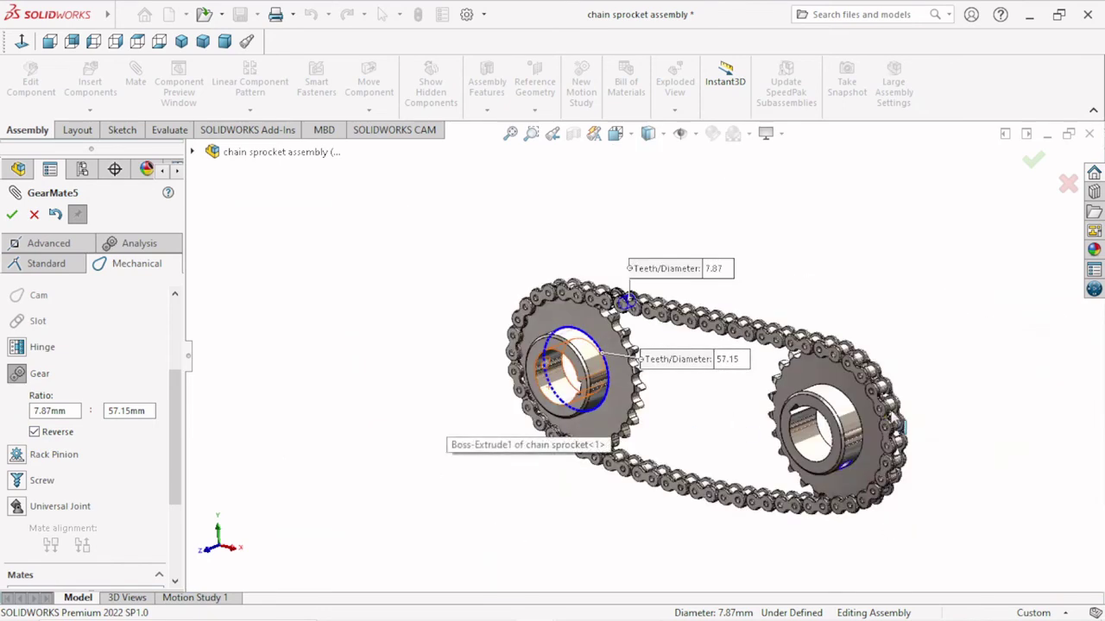
scroll(893, 419, "down", 2)
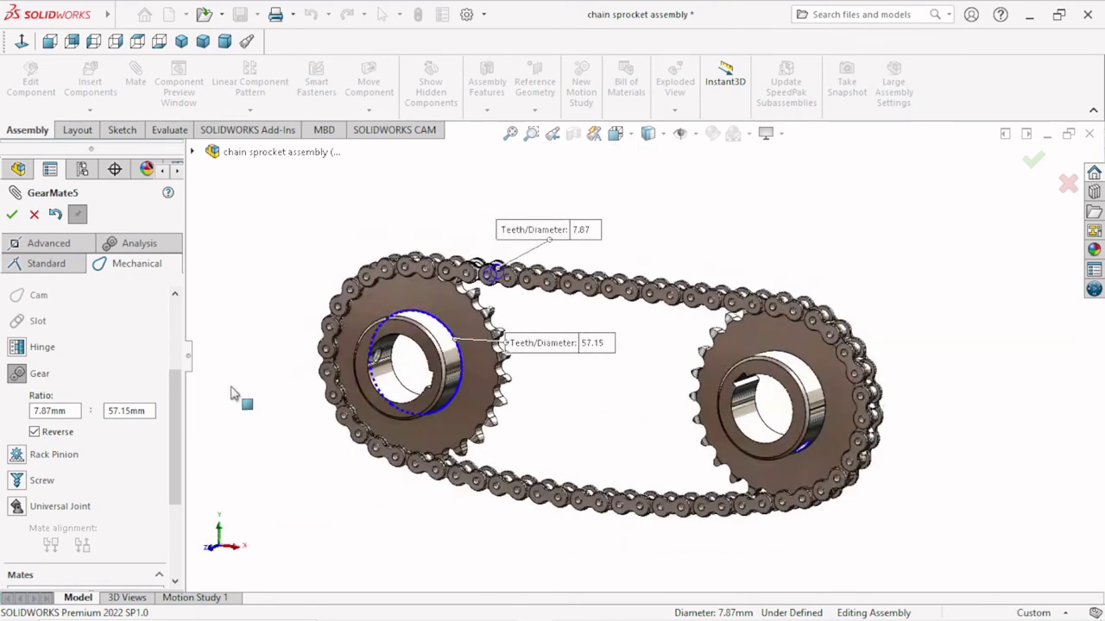
left_click(12, 214)
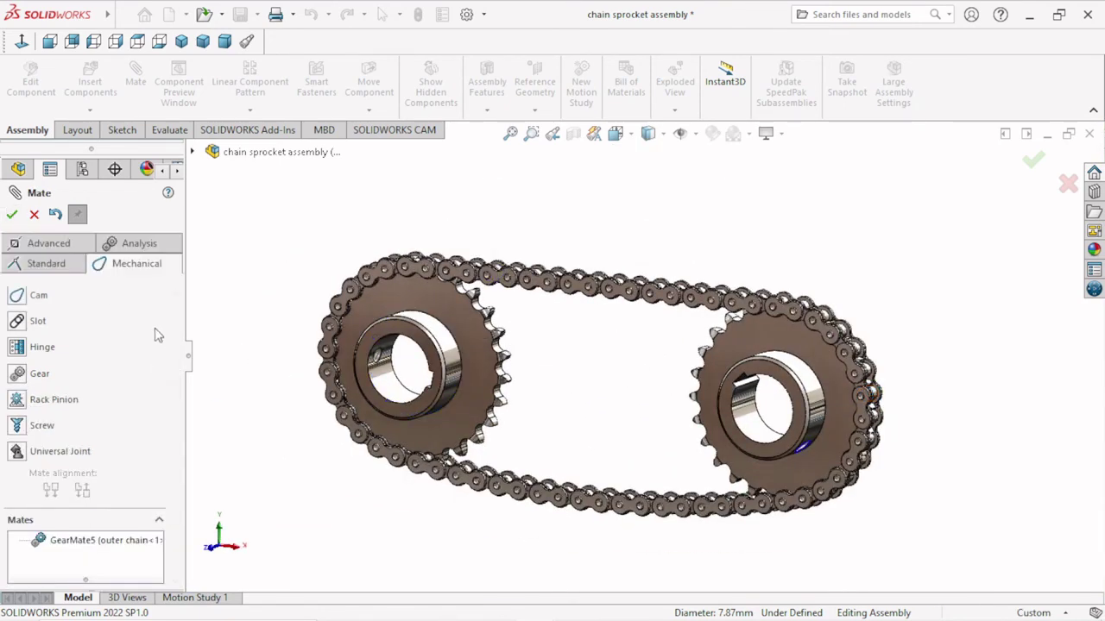
scroll(604, 392, "up", 2)
scroll(604, 392, "down", 2)
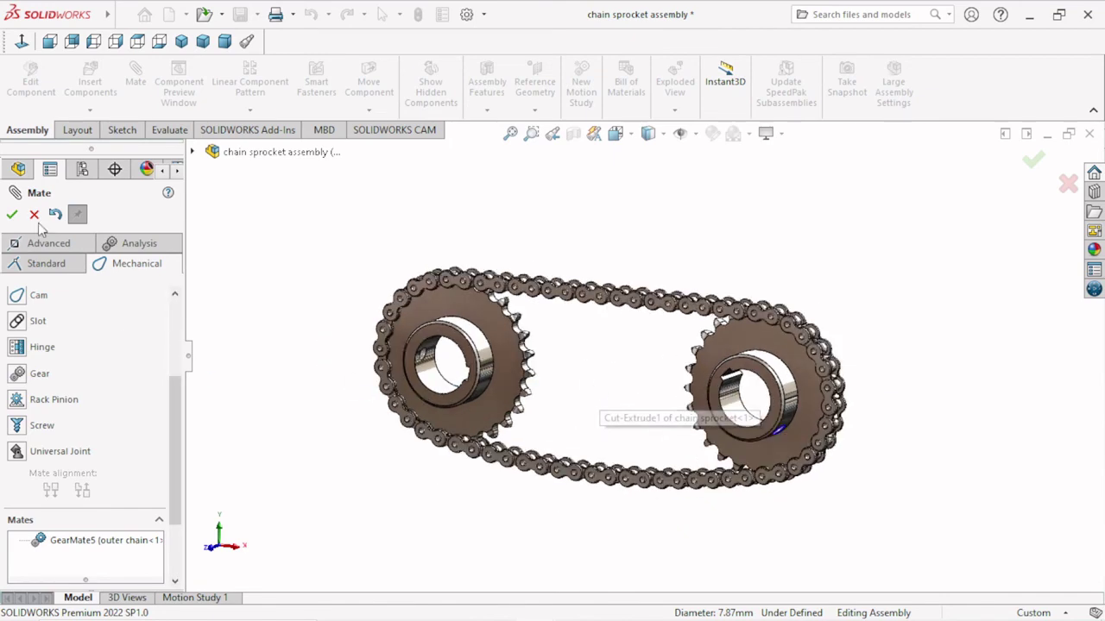
key("Escape")
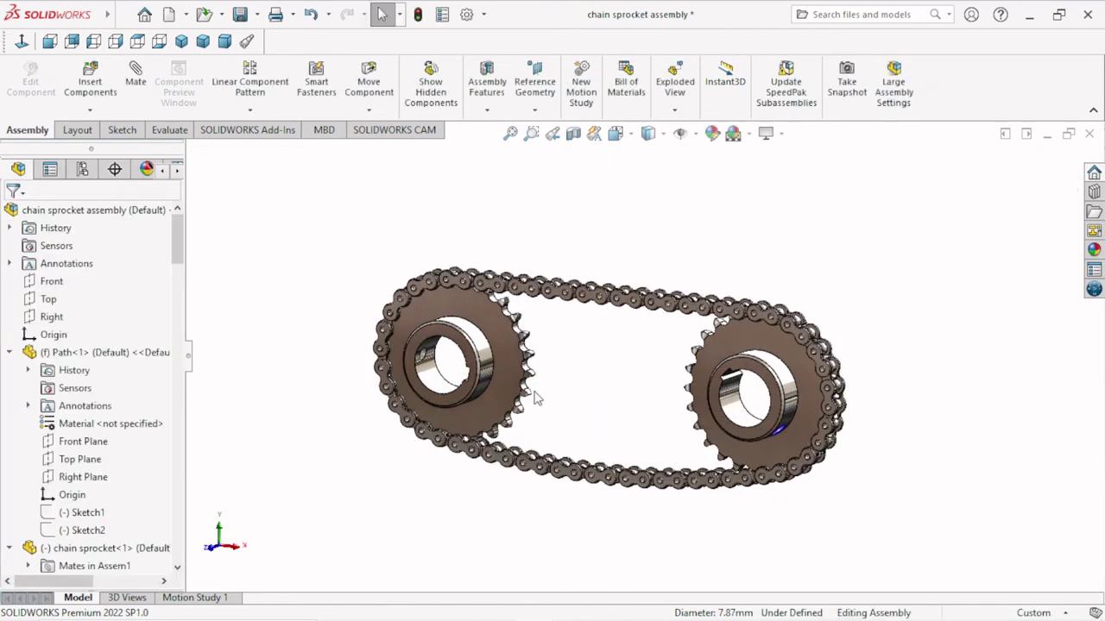
Drag the left sprocket to turn it and drive the chain around both sprockets.
scroll(535, 397, "down", 2)
scroll(535, 397, "up", 1)
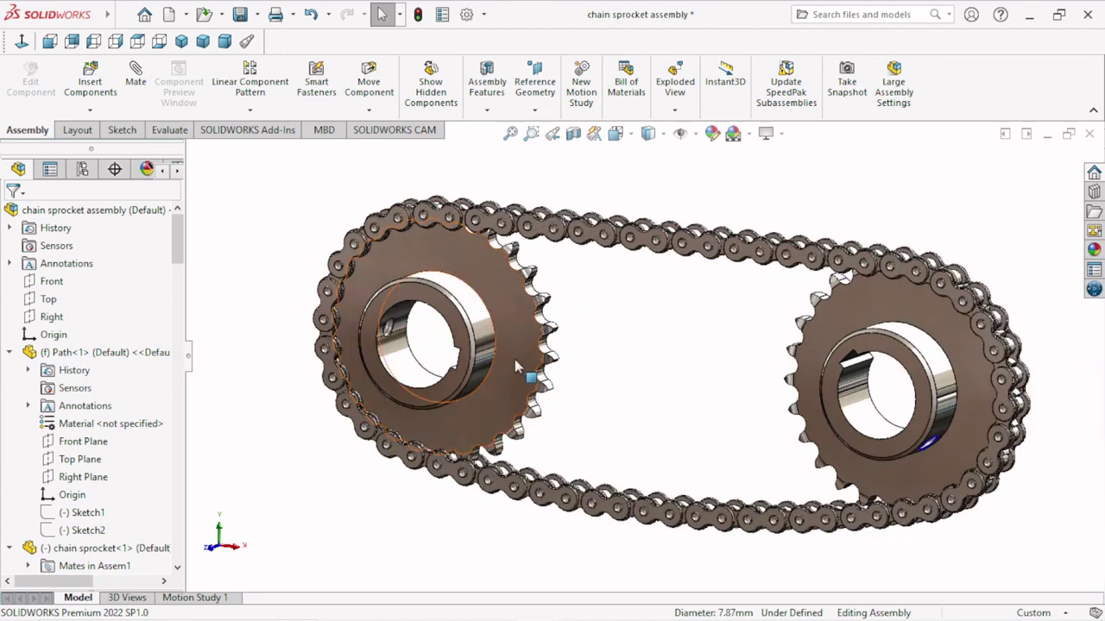
left_click(518, 409)
mouse_move(432, 438)
left_mouse_down()
mouse_move(345, 371)
mouse_move(363, 285)
mouse_move(461, 247)
mouse_move(509, 328)
mouse_move(522, 388)
mouse_move(466, 461)
mouse_move(366, 397)
mouse_move(348, 300)
mouse_move(423, 251)
mouse_move(518, 328)
mouse_move(475, 401)
mouse_move(341, 354)
mouse_move(406, 259)
mouse_move(510, 332)
mouse_move(502, 384)
mouse_move(367, 410)
mouse_move(370, 273)
mouse_move(493, 314)
left_mouse_up()
left_click_drag(522, 352, 648, 439)
Select chain sprocket<1> in the FeatureManager tree.
scroll(651, 428, "up", 3)
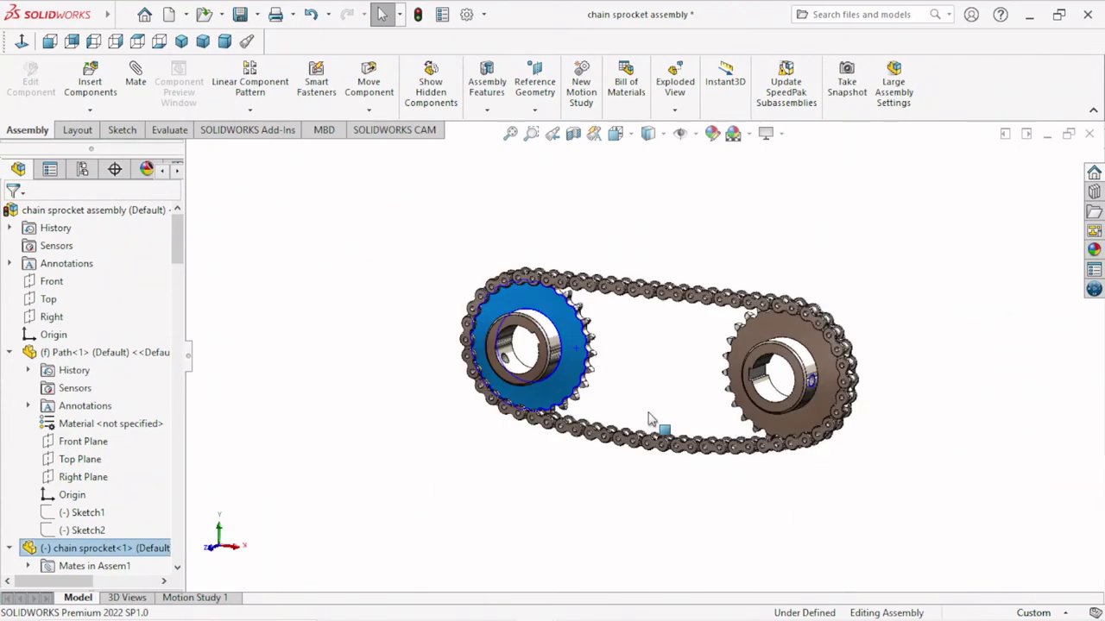
scroll(664, 380, "down", 3)
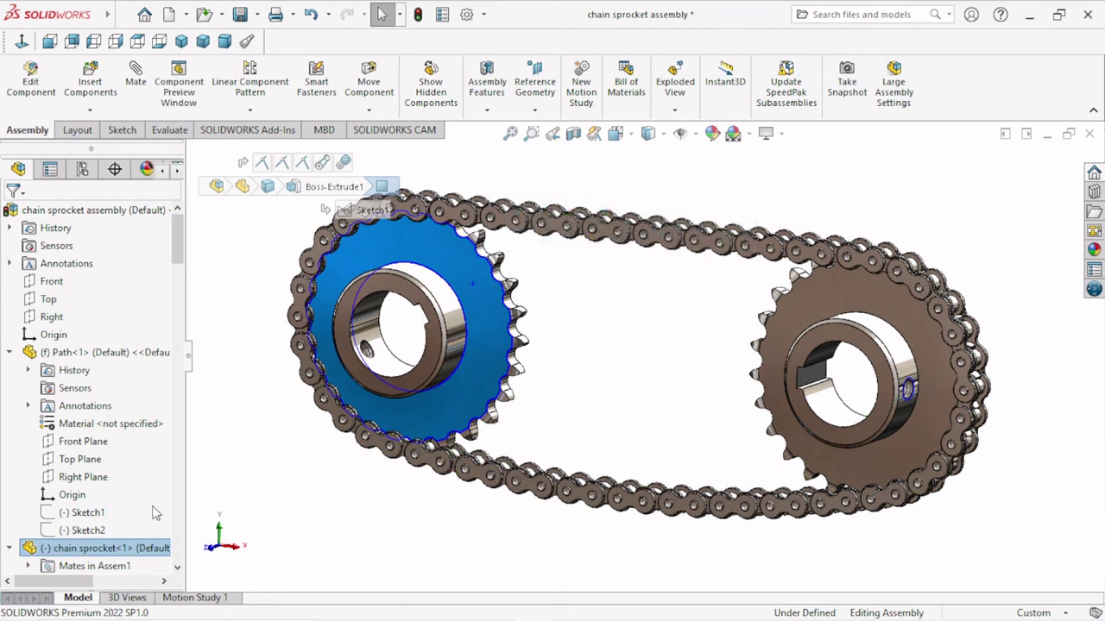
left_click(81, 553)
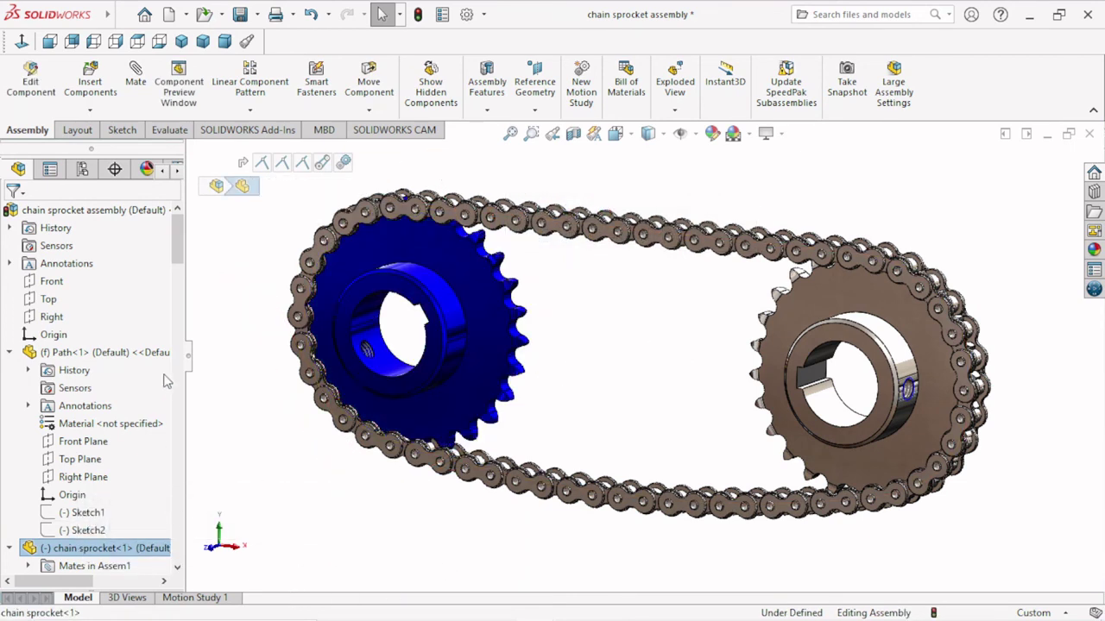
left_click_drag(177, 256, 177, 322)
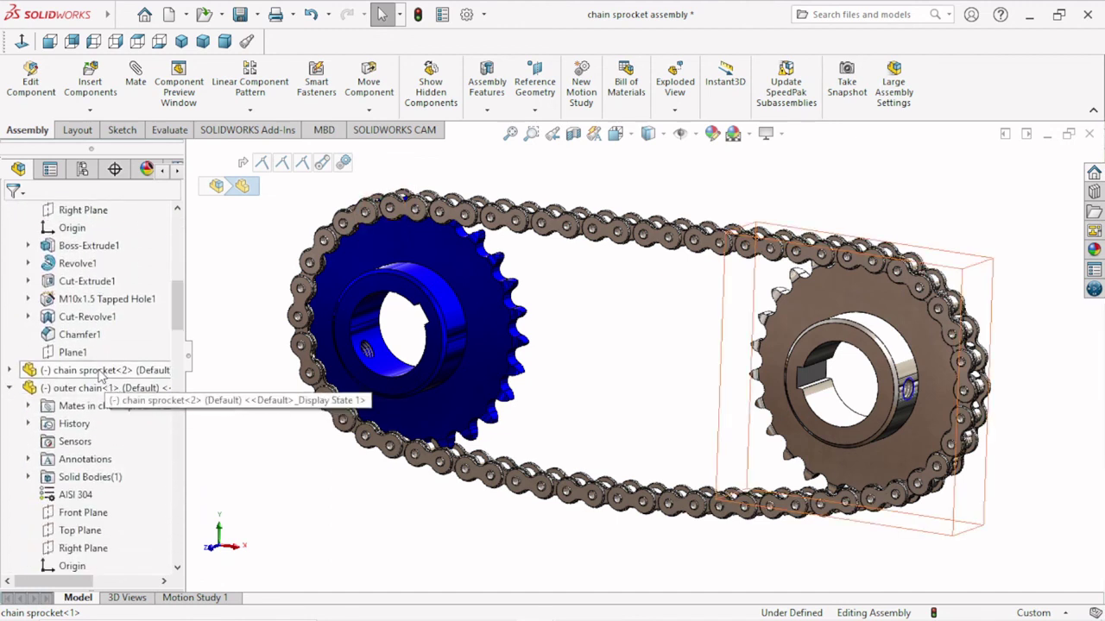
Add chain sprocket<2> to the selection and colour both sprockets red (RGB 255, 0, 0).
left_click(101, 371)
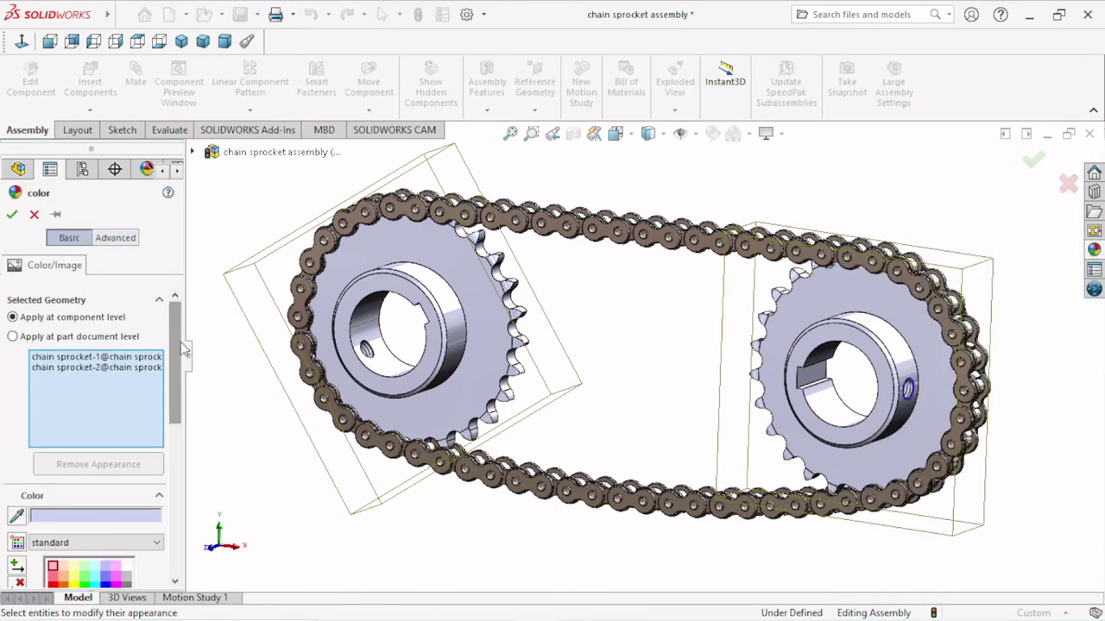
left_click_drag(179, 346, 164, 438)
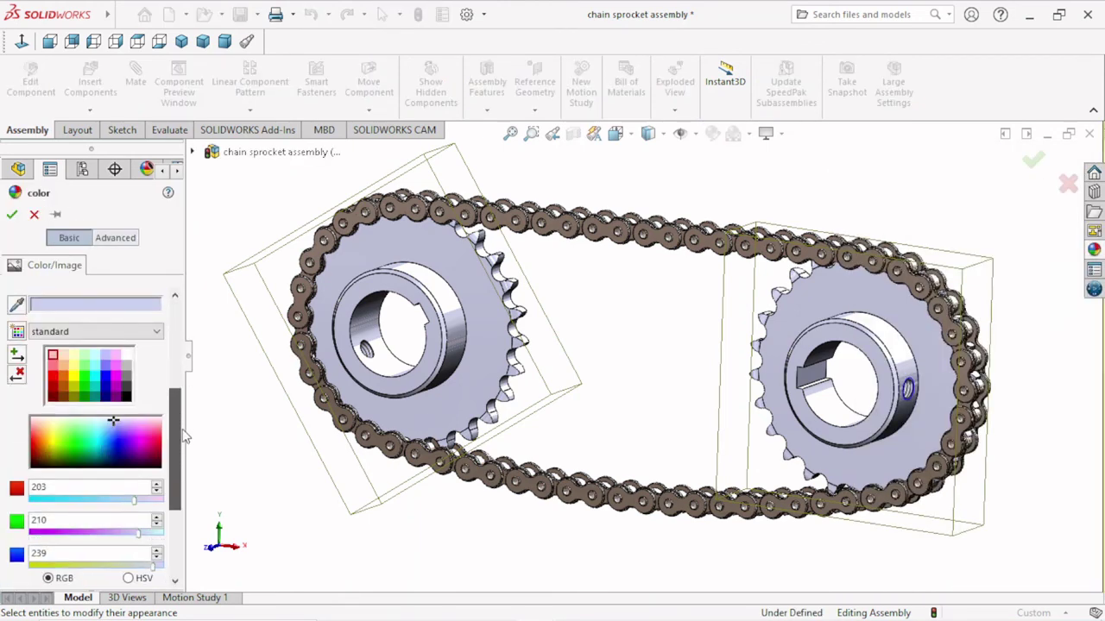
left_click(53, 379)
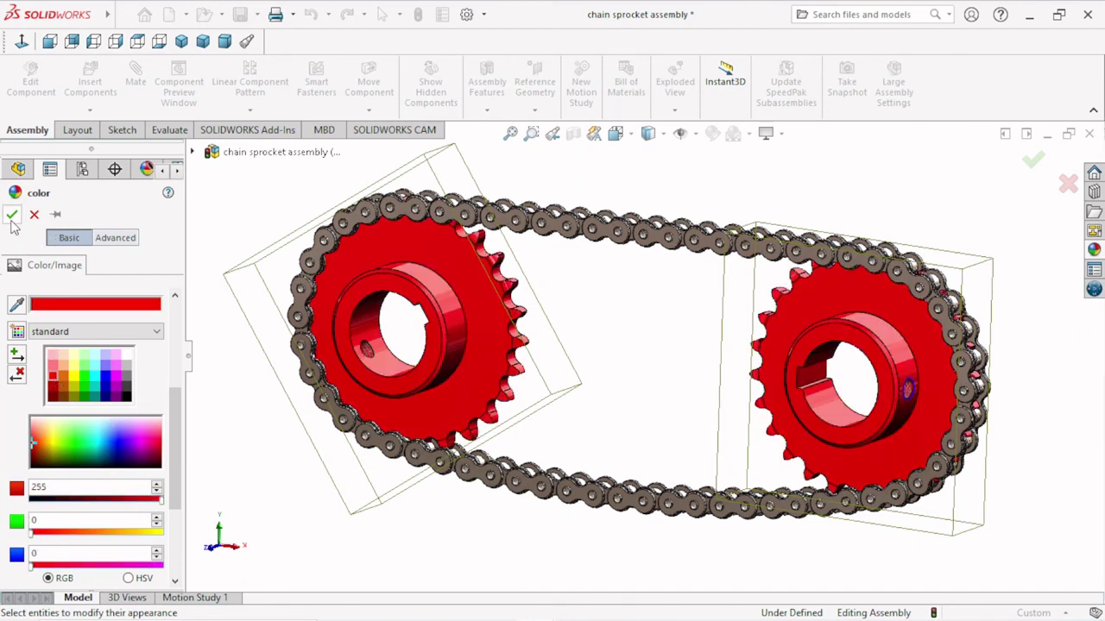
key("Return")
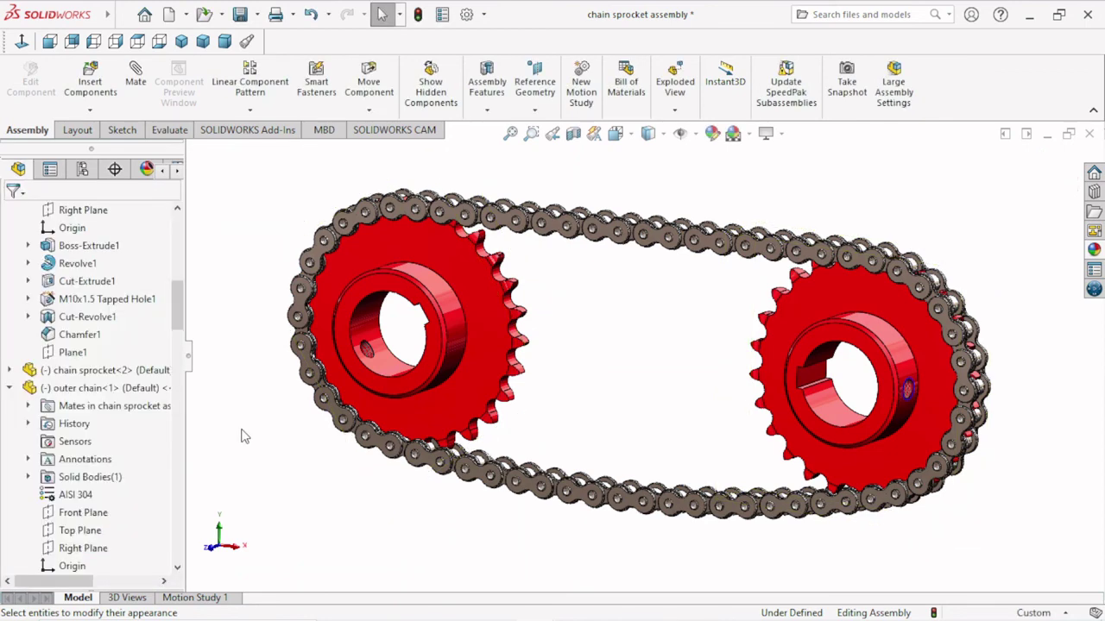
Zoom in and orbit the two-sprocket chain assembly to a new viewing angle, then zoom out slightly.
scroll(594, 431, "up", 3)
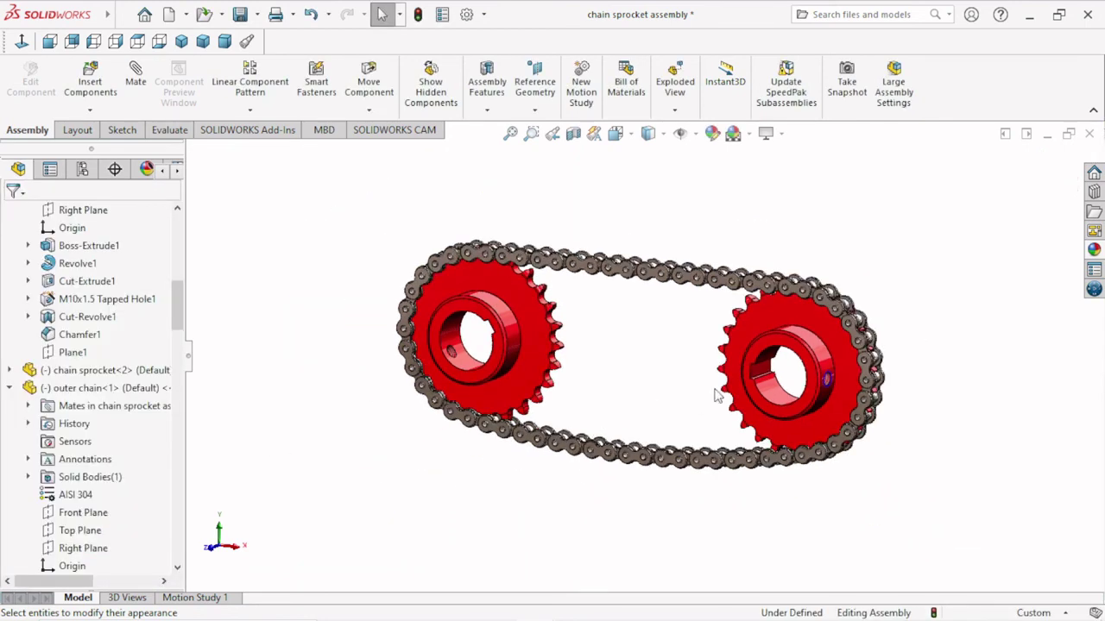
scroll(715, 396, "down", 2)
scroll(641, 399, "up", 2)
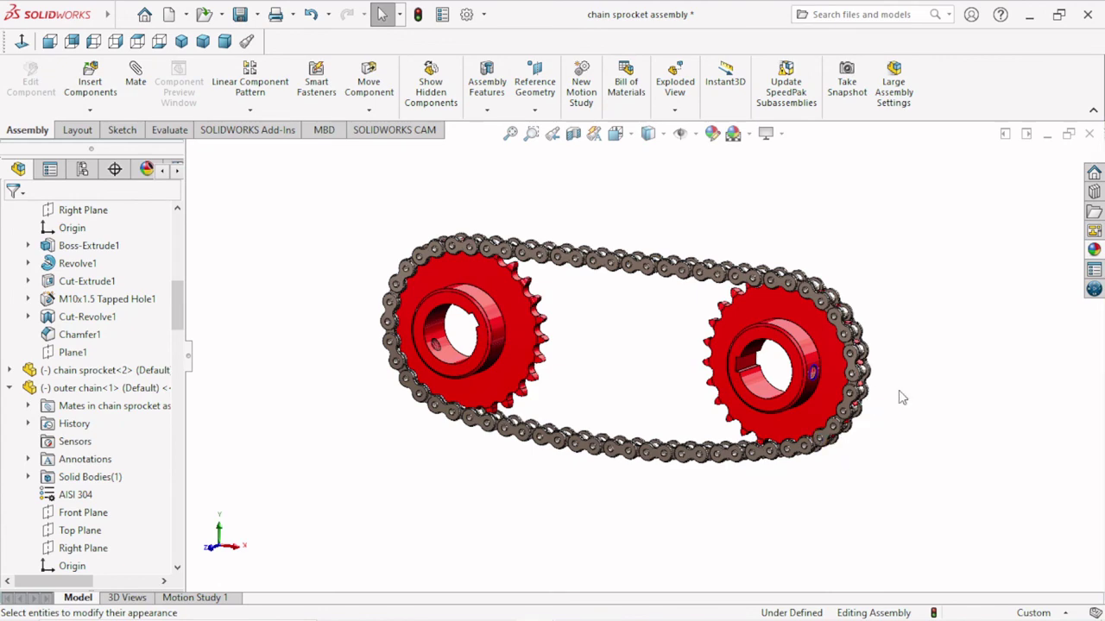
scroll(568, 369, "down", 2)
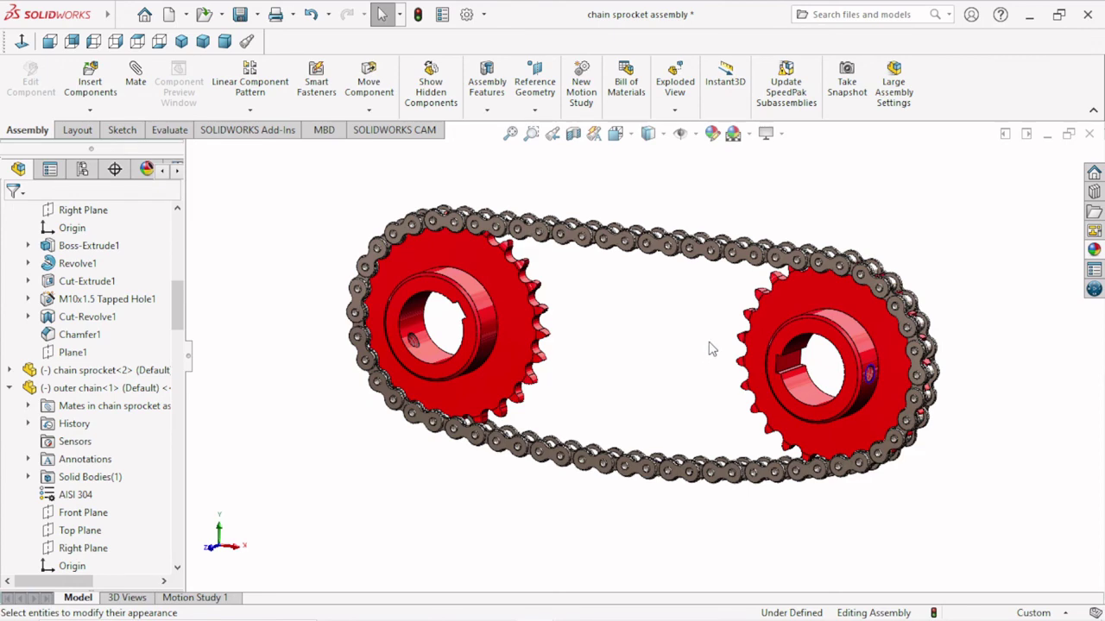
scroll(711, 349, "down", 2)
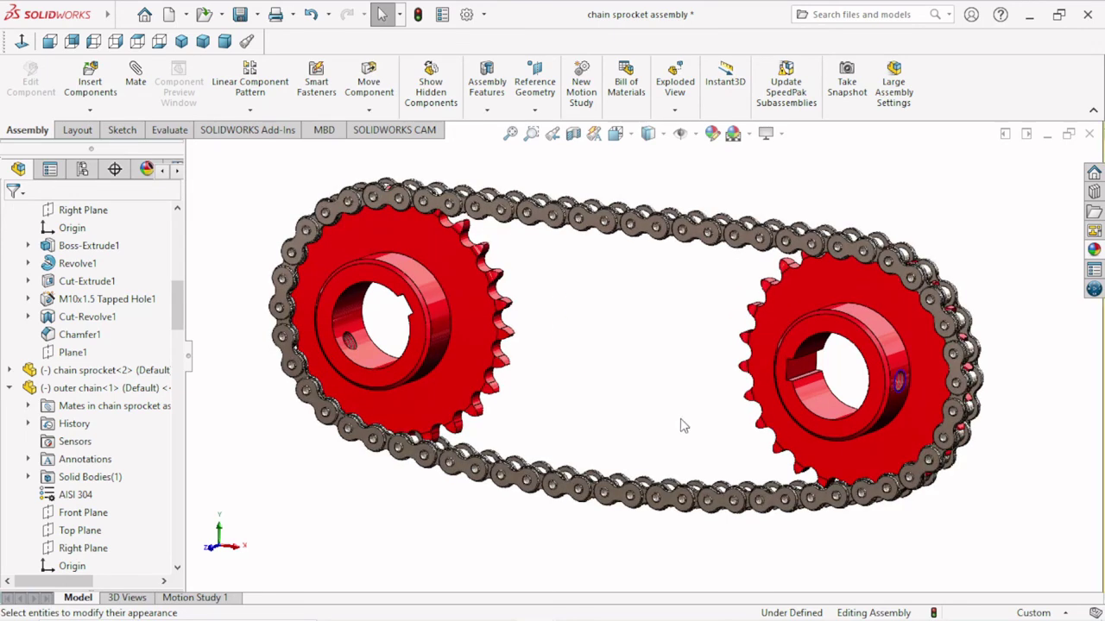
mouse_move(681, 426)
middle_mouse_down()
mouse_move(626, 306)
mouse_move(654, 329)
mouse_move(648, 360)
mouse_move(643, 328)
mouse_move(626, 344)
mouse_move(644, 350)
mouse_move(647, 338)
mouse_move(650, 351)
middle_mouse_up()
scroll(653, 351, "down", 2)
scroll(652, 351, "up", 1)
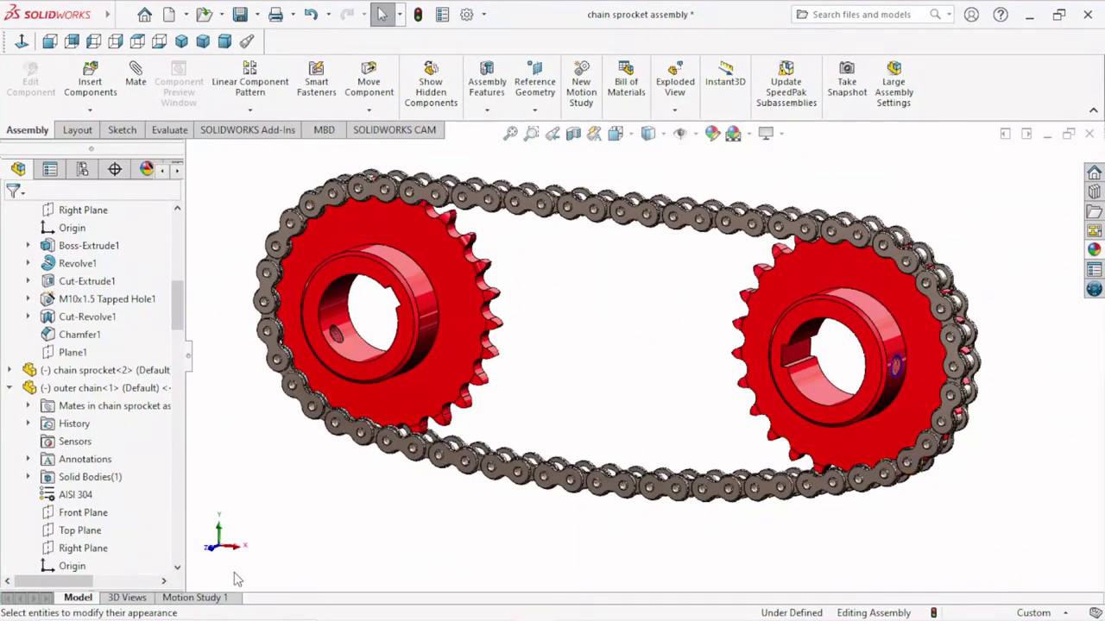
In Motion Study 1, add RotaryMotor1 on the left sprocket's bore edge at constant 50 RPM.
left_click(217, 599)
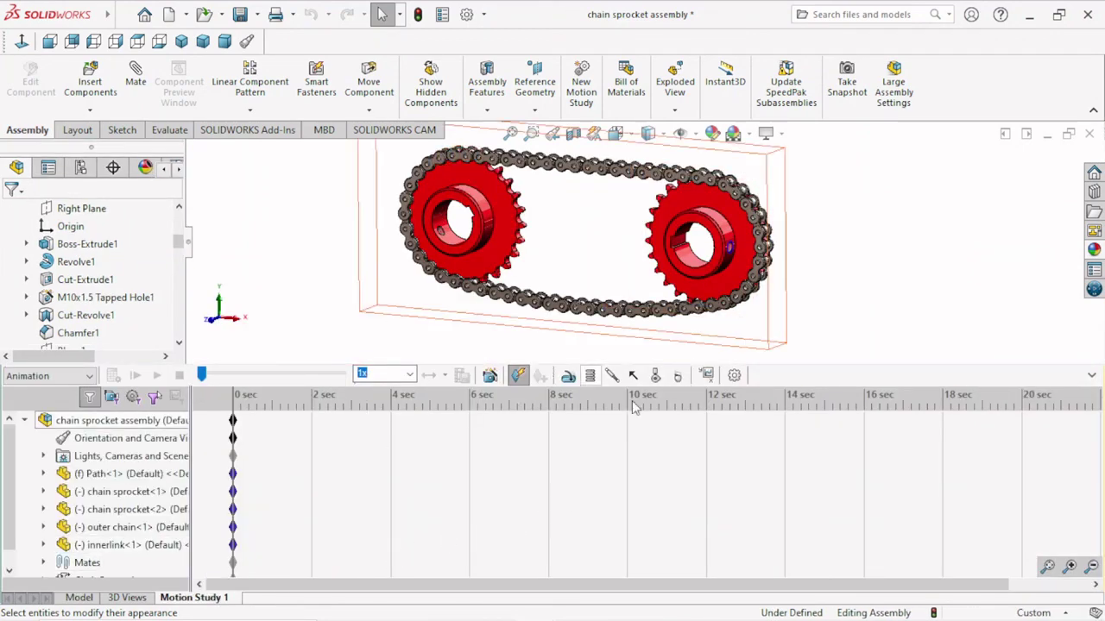
left_click(570, 377)
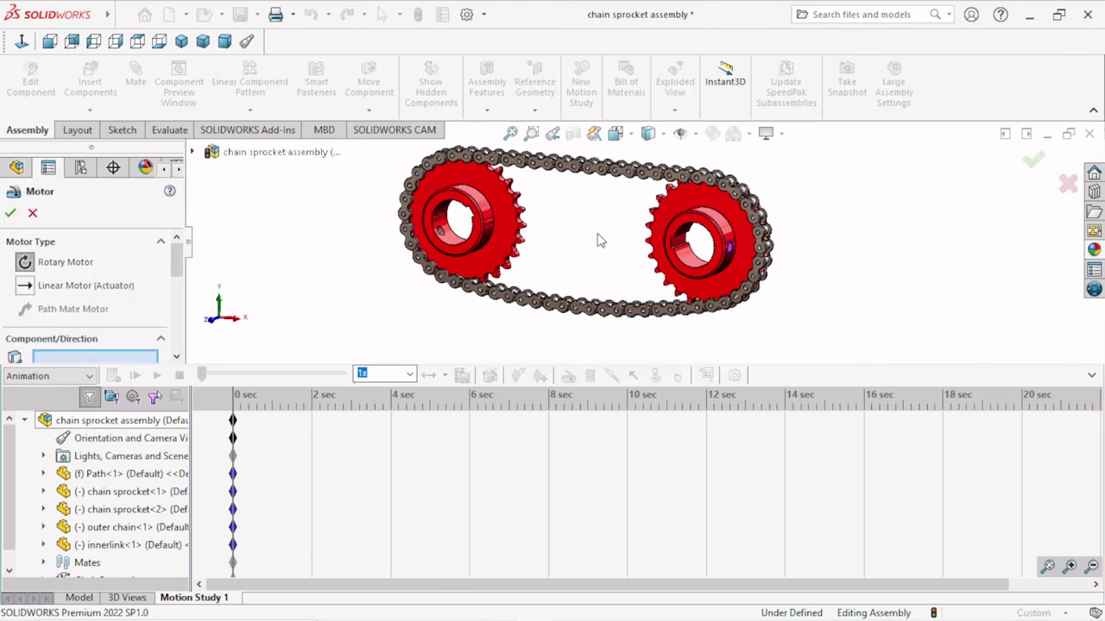
left_click(499, 219)
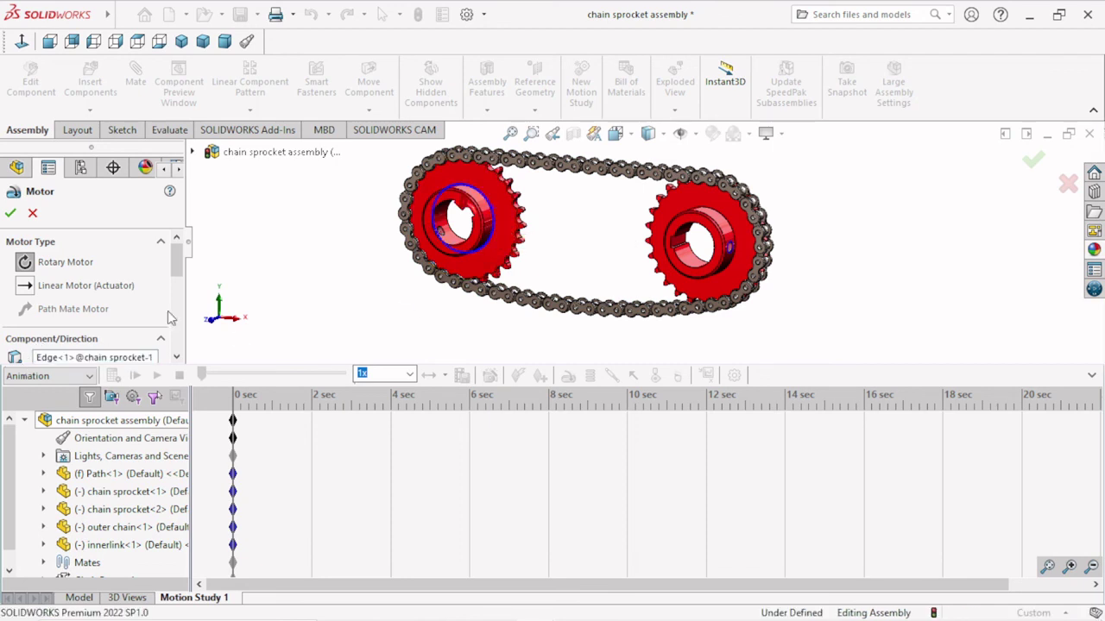
left_click_drag(175, 269, 175, 285)
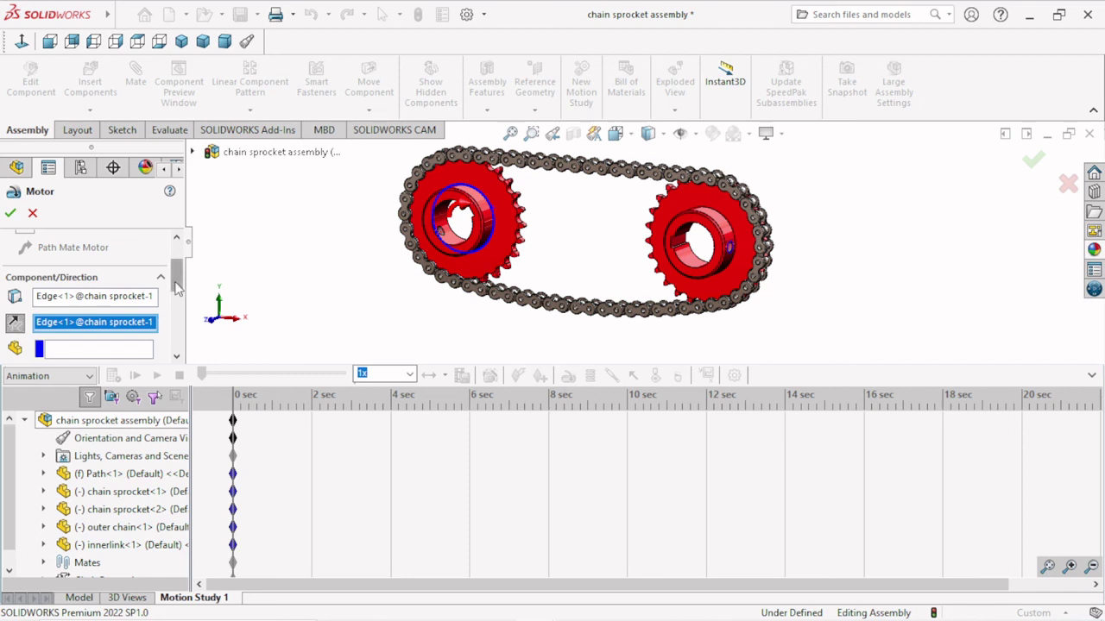
left_click_drag(176, 287, 176, 319)
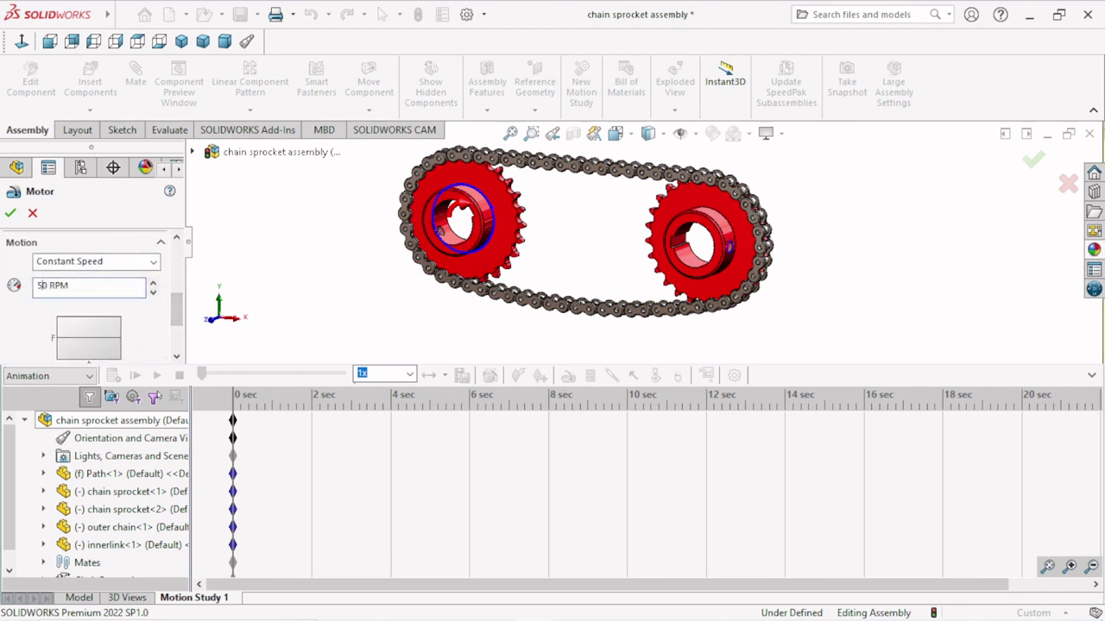
left_click(10, 213)
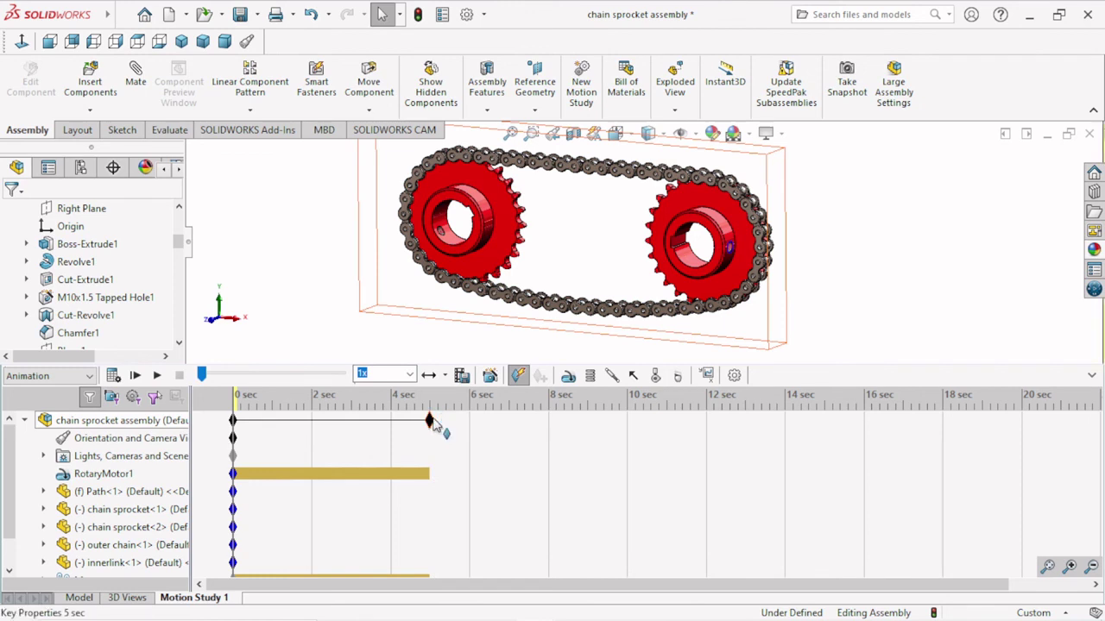
Extend Motion Study 1 to 16 seconds and set its frame rate to 50 frames per second.
left_click_drag(432, 422, 870, 420)
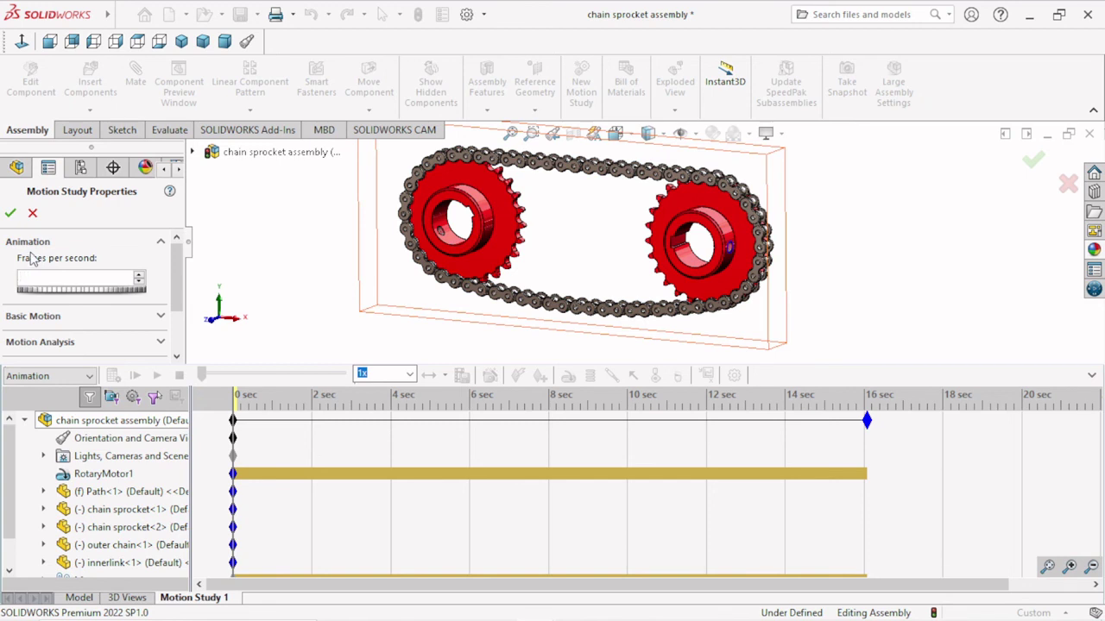
left_click(12, 214)
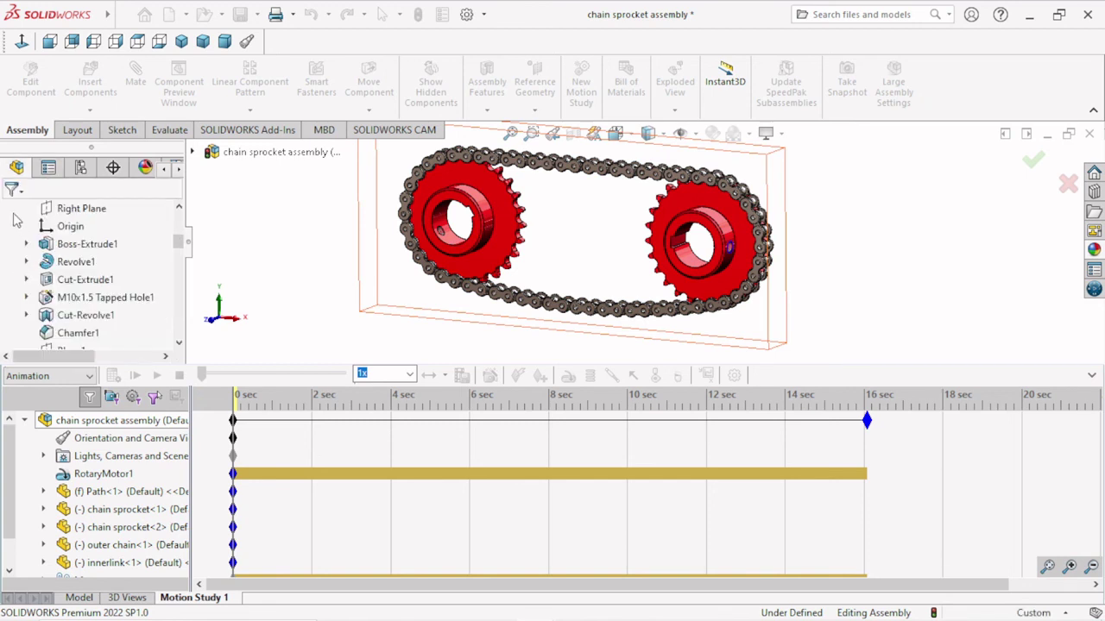
left_click(90, 376)
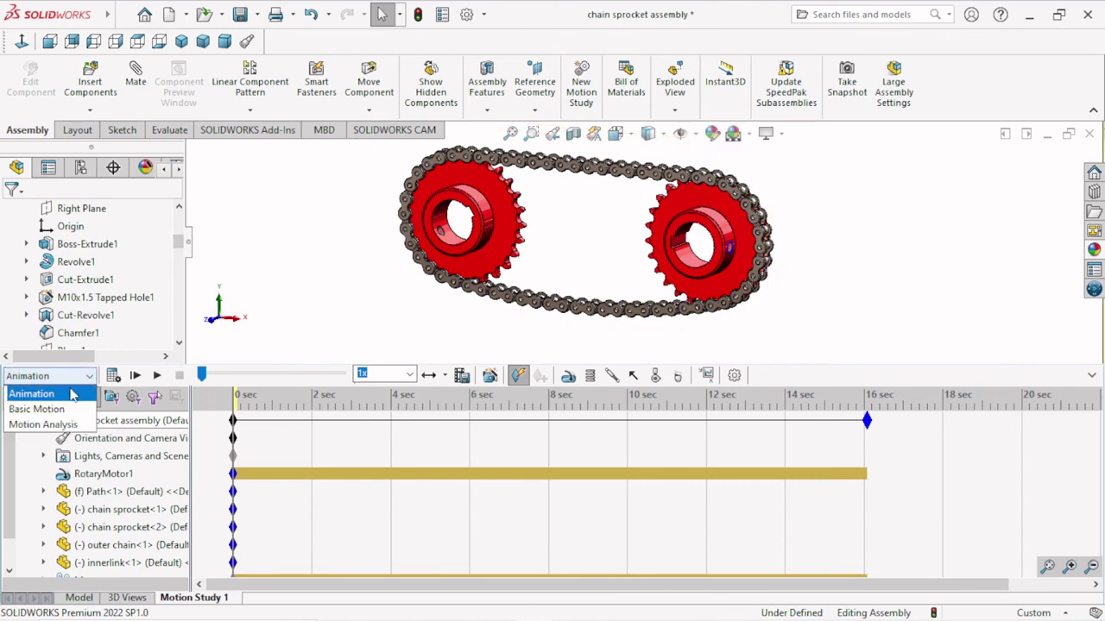
Switch the study type from Motion Analysis to Basic Motion and calculate the study.
left_click(45, 426)
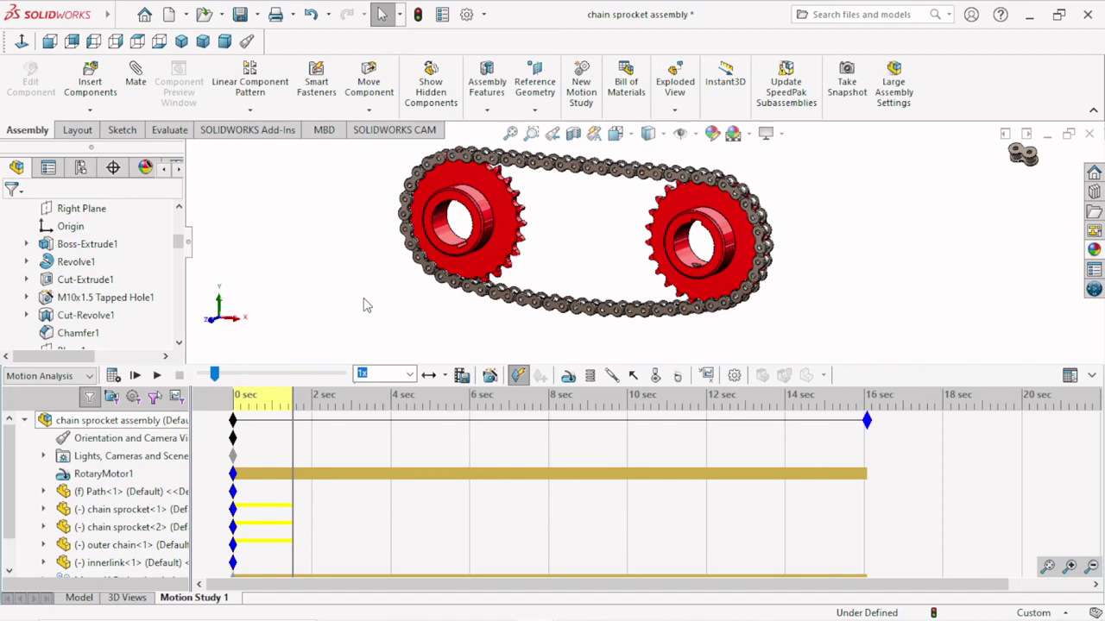
left_click(87, 376)
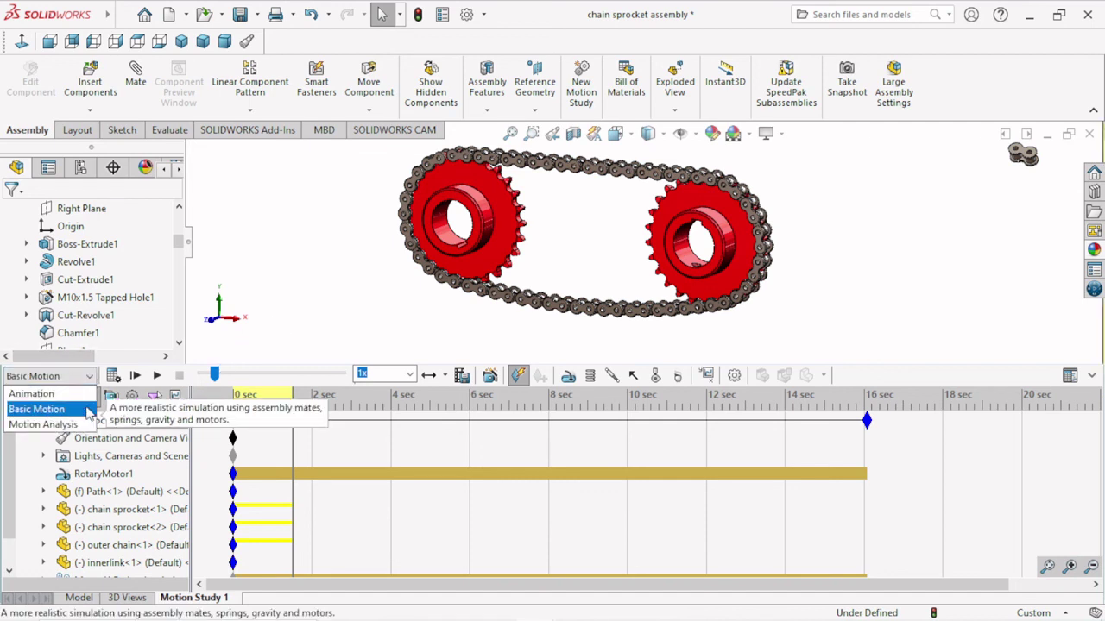
left_click(90, 409)
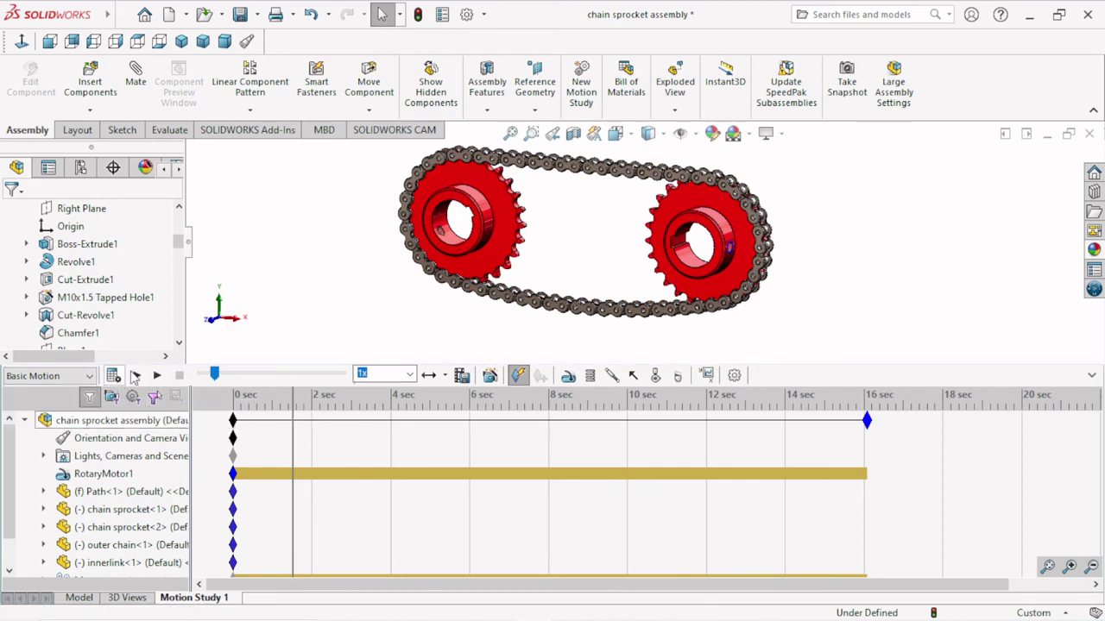
left_click(135, 376)
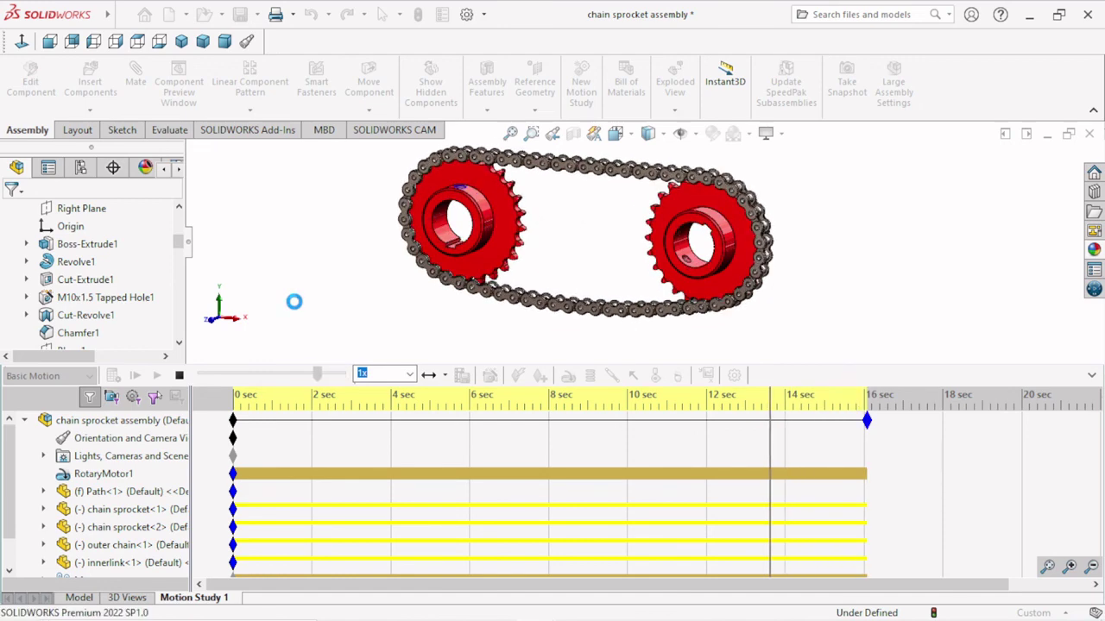
Set playback mode to Normal and collapse the MotionManager timeline.
left_click(444, 375)
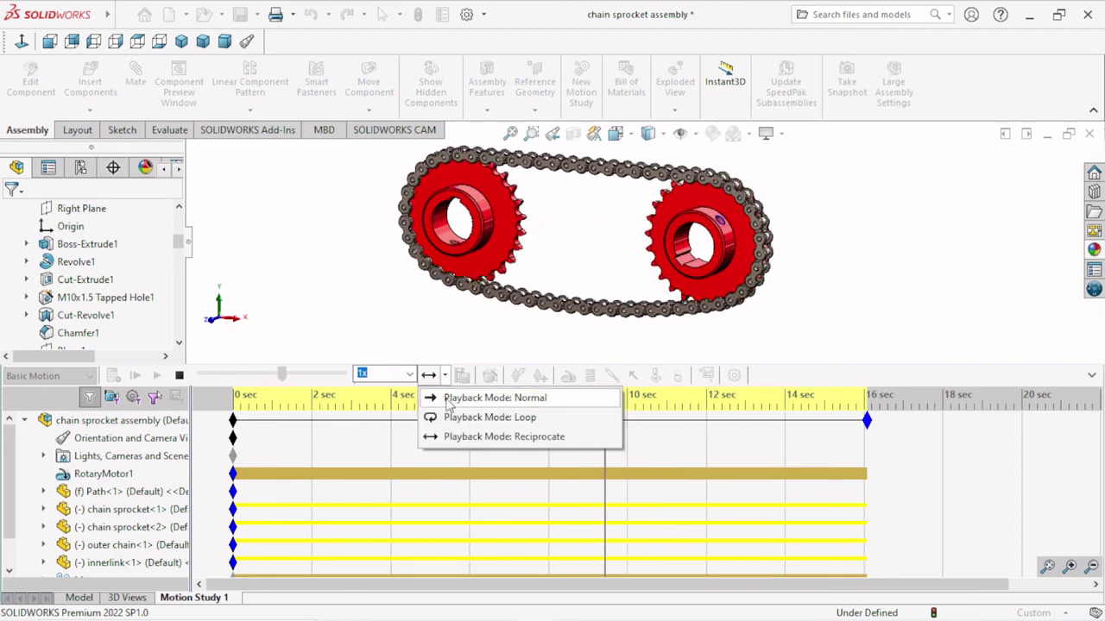
left_click(483, 397)
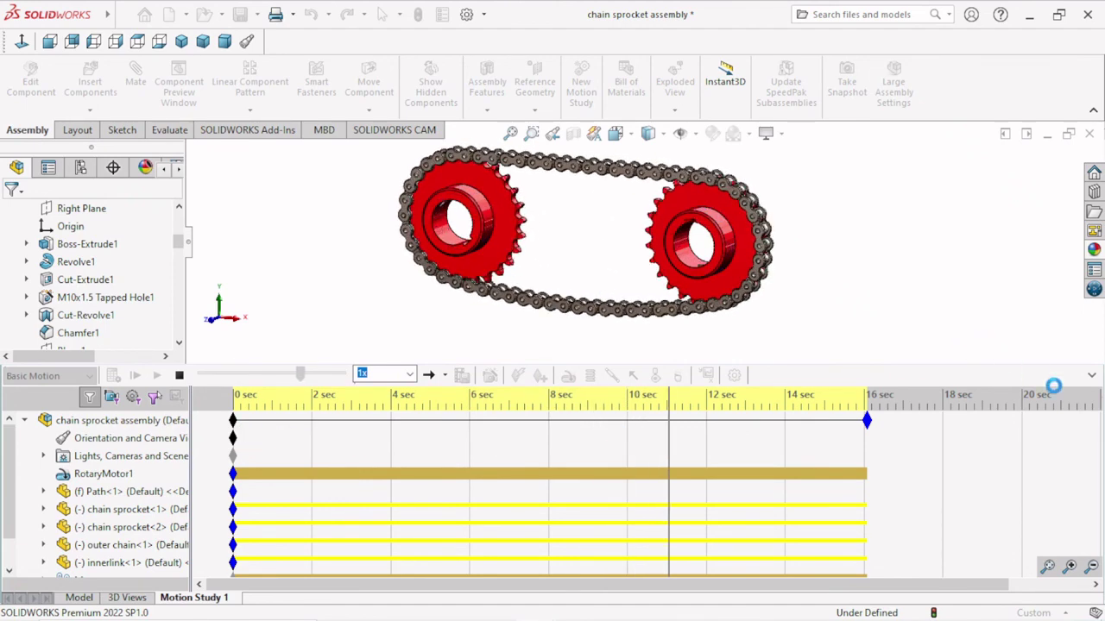
left_click(1091, 377)
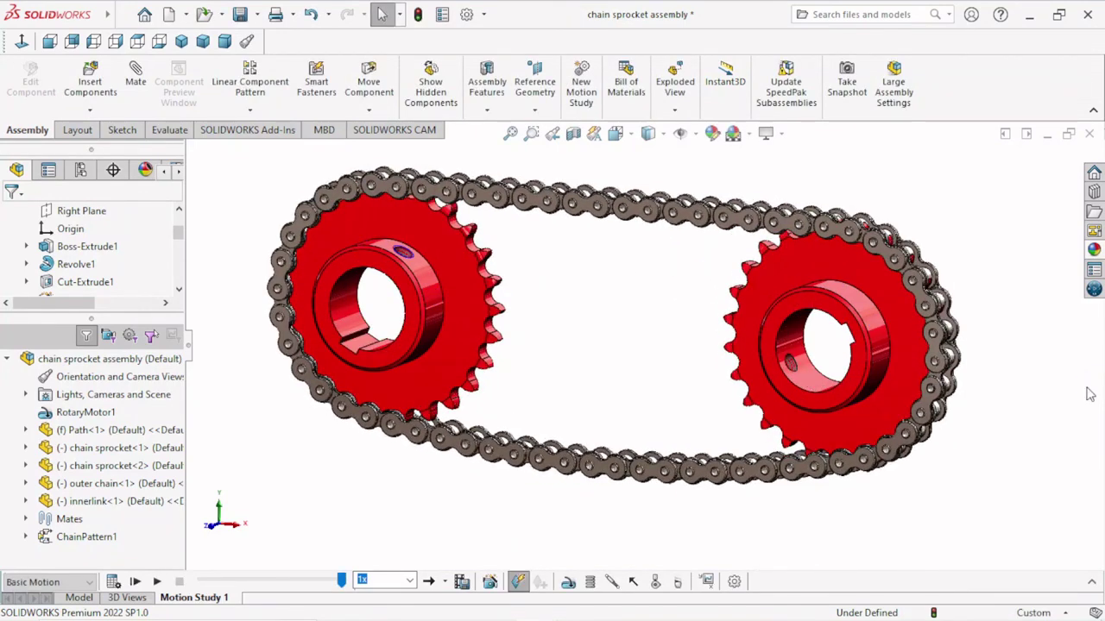
Play the calculated chain-drive motion, then replay it at 5x speed after trying 2x.
left_click(157, 582)
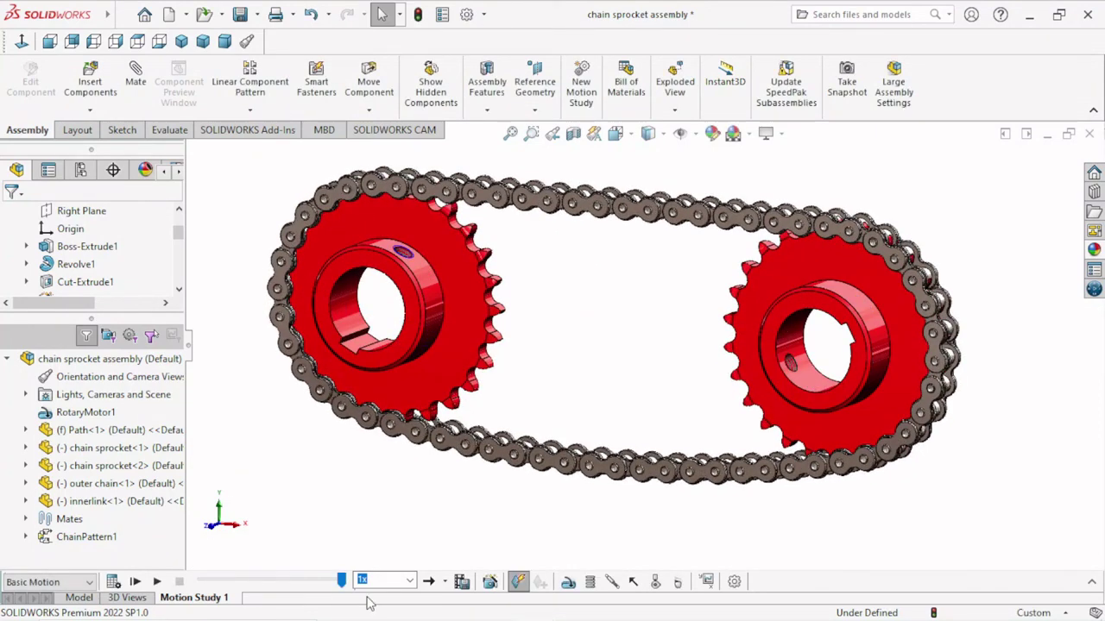
left_click(407, 582)
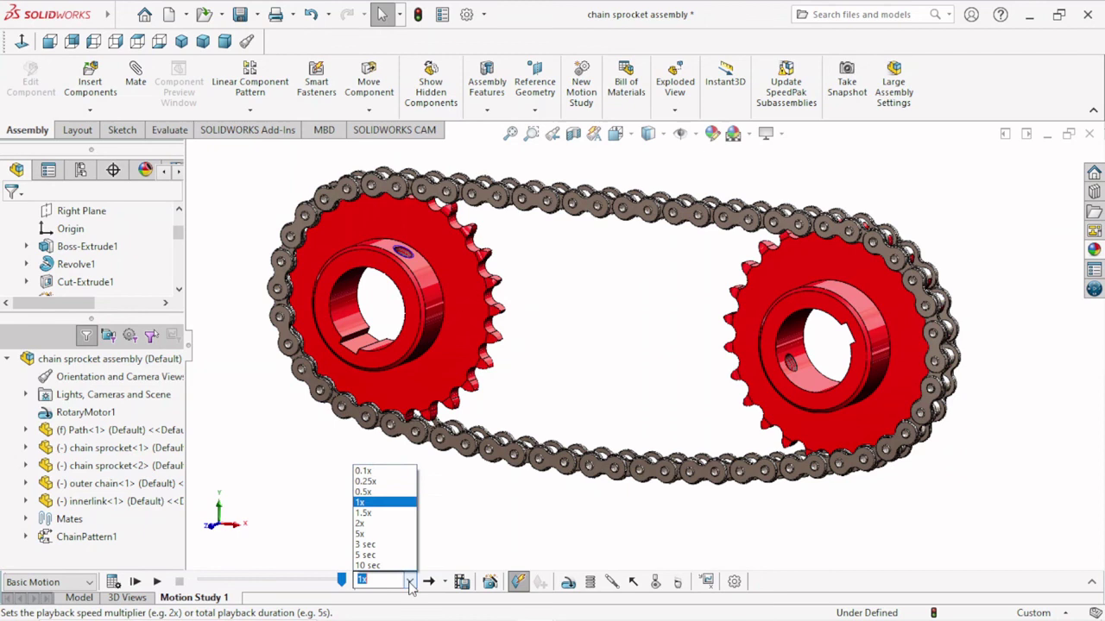
left_click(370, 525)
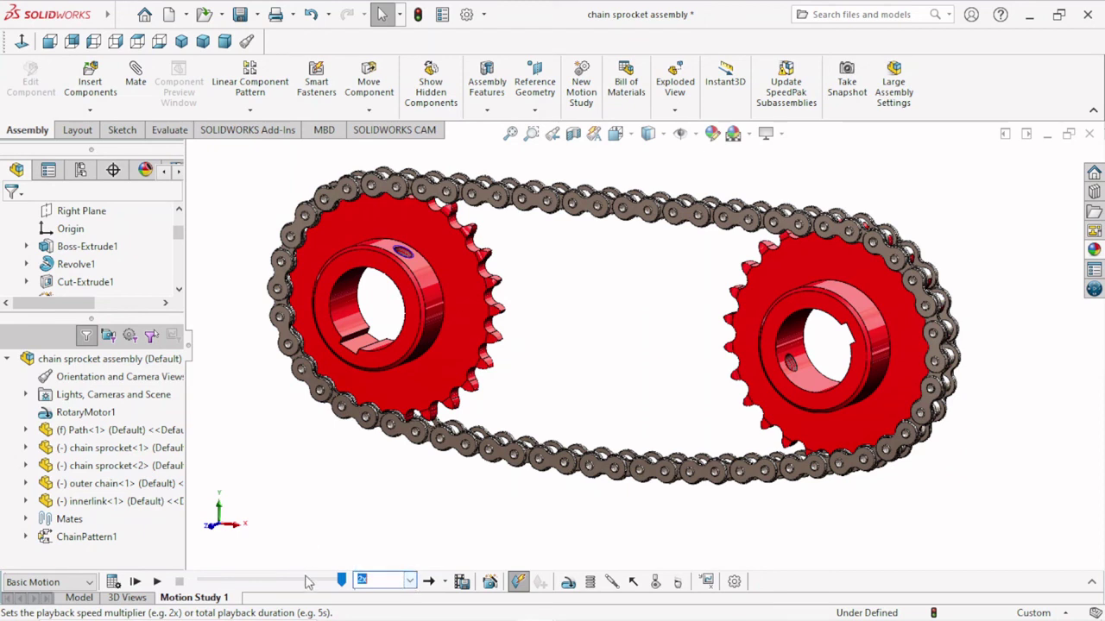
left_click(412, 581)
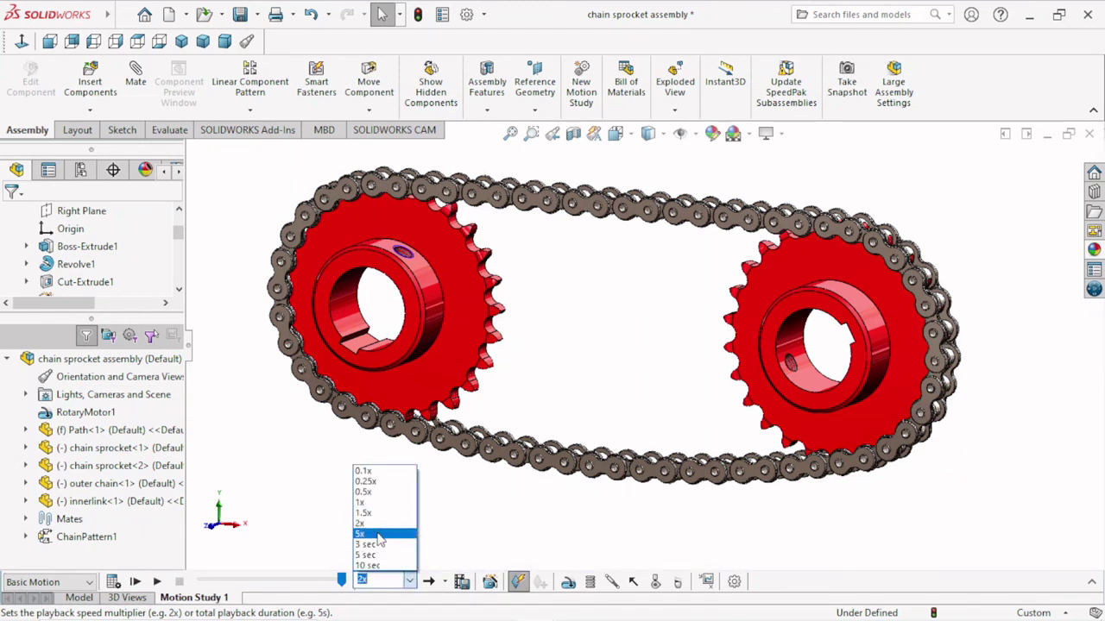
left_click(380, 535)
left_click(156, 582)
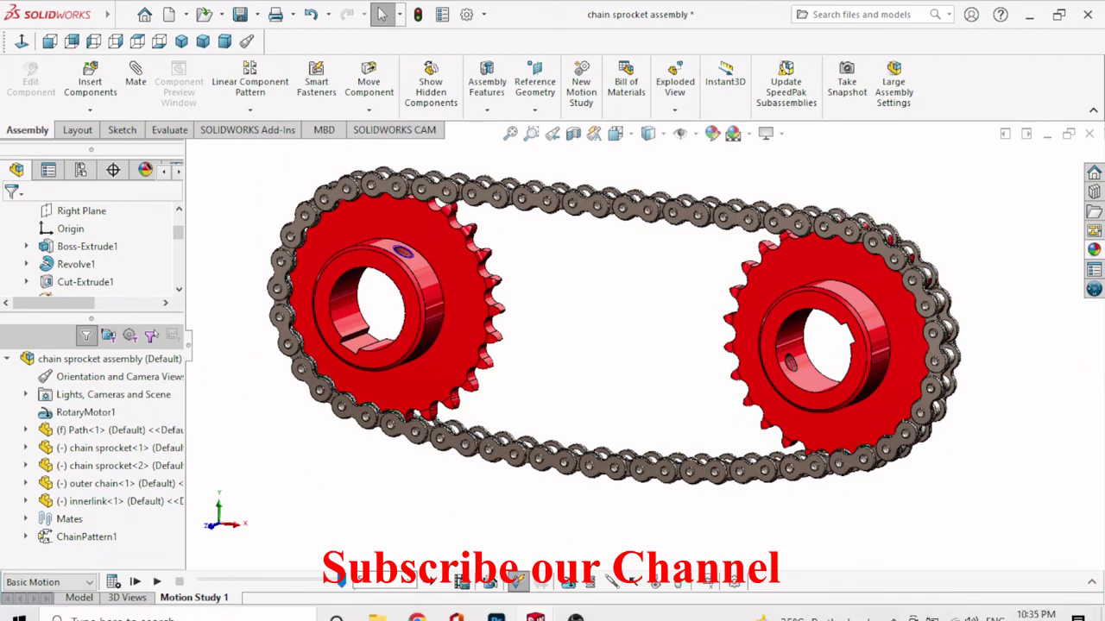
Replay the chain-drive animation, leaving the playback speed at 5x.
left_click(410, 580)
left_click(356, 529)
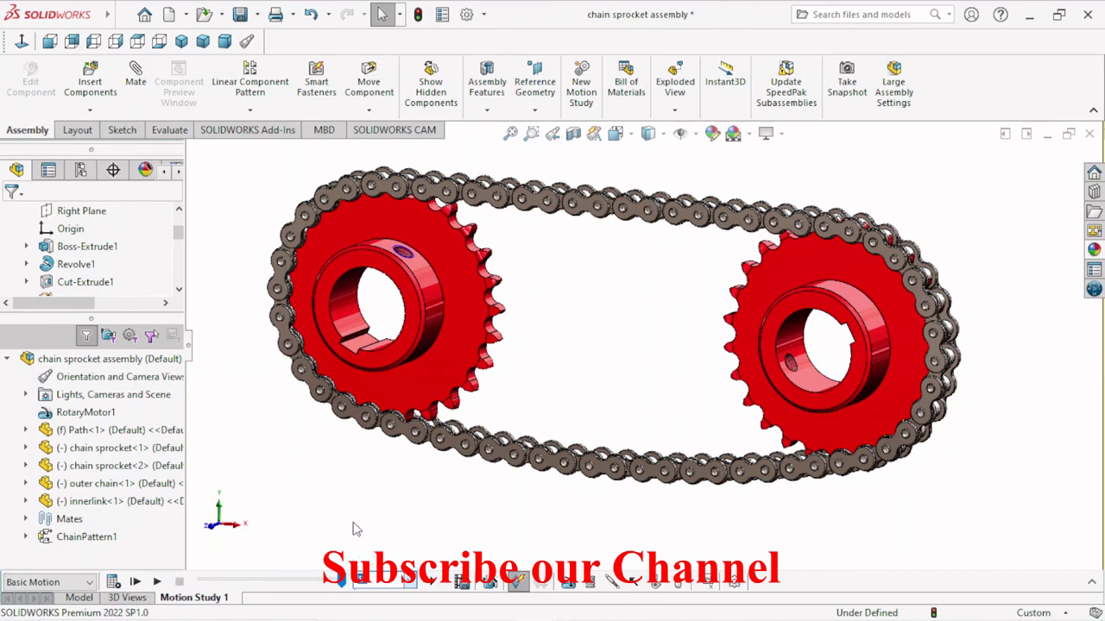
left_click(159, 582)
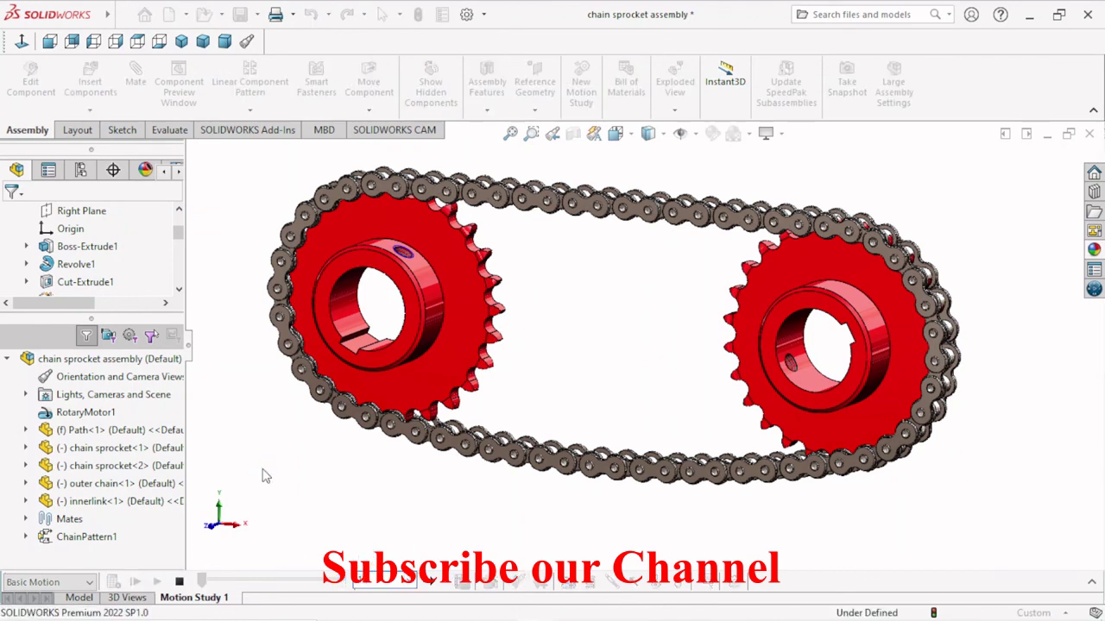